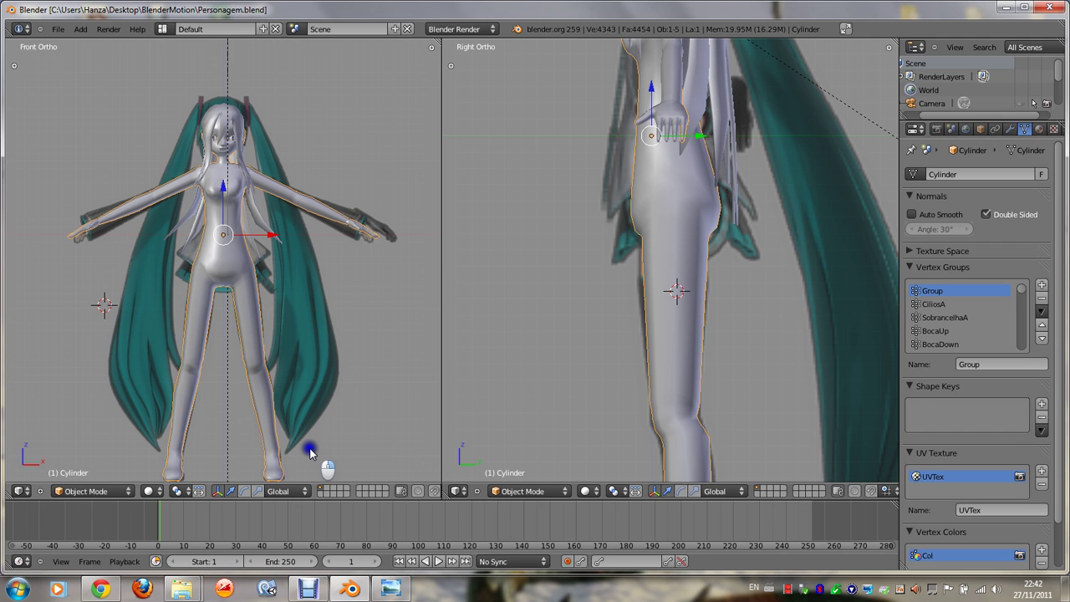
Step: Check the heeled-boot reference image, then zoom the Front Ortho view in on the legs
click(390, 588)
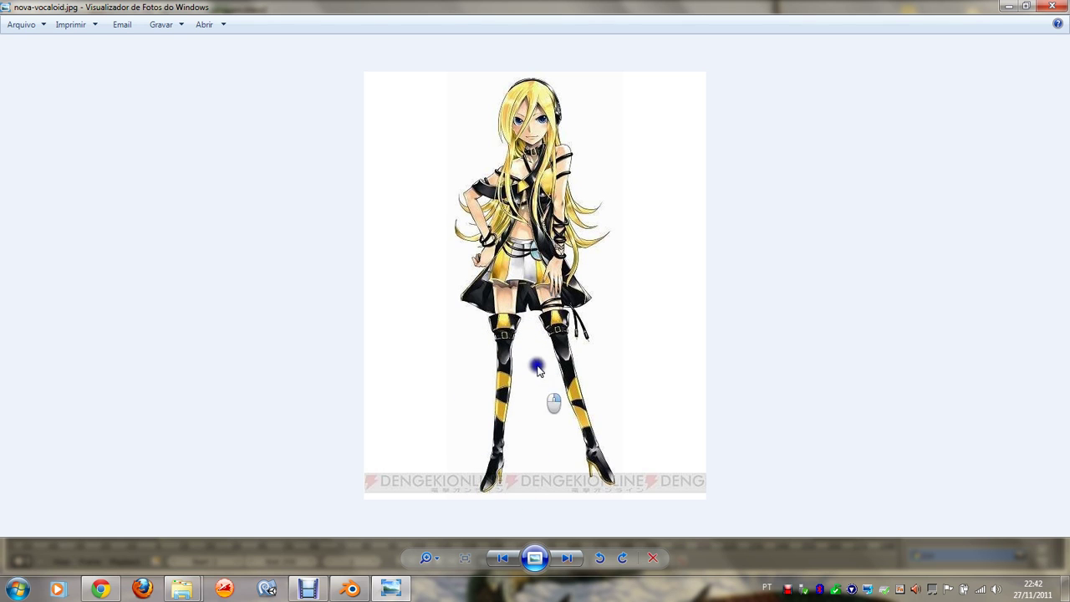
click(392, 591)
scroll(243, 351, up, 2)
scroll(216, 317, up, 2)
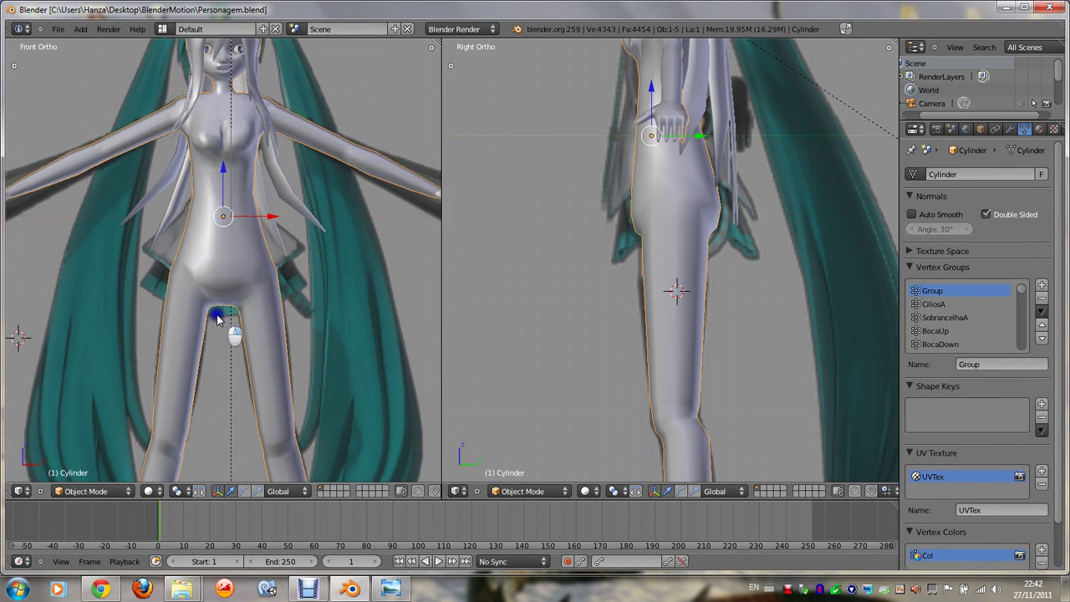
scroll(216, 318, down, 4)
scroll(275, 280, up, 2)
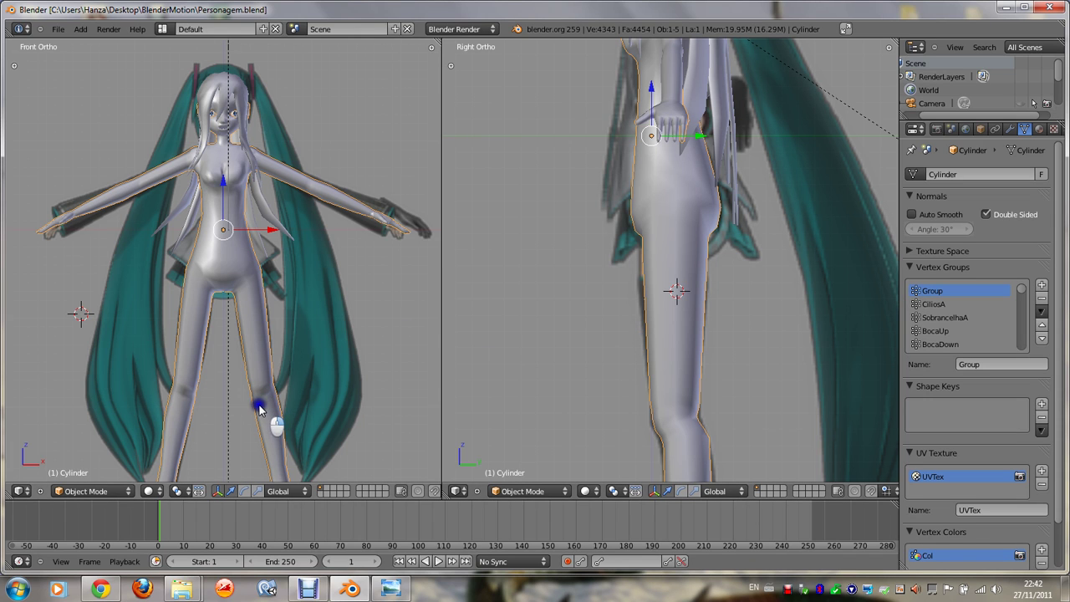
scroll(266, 402, up, 1)
scroll(269, 398, up, 1)
scroll(269, 398, down, 1)
scroll(270, 401, up, 1)
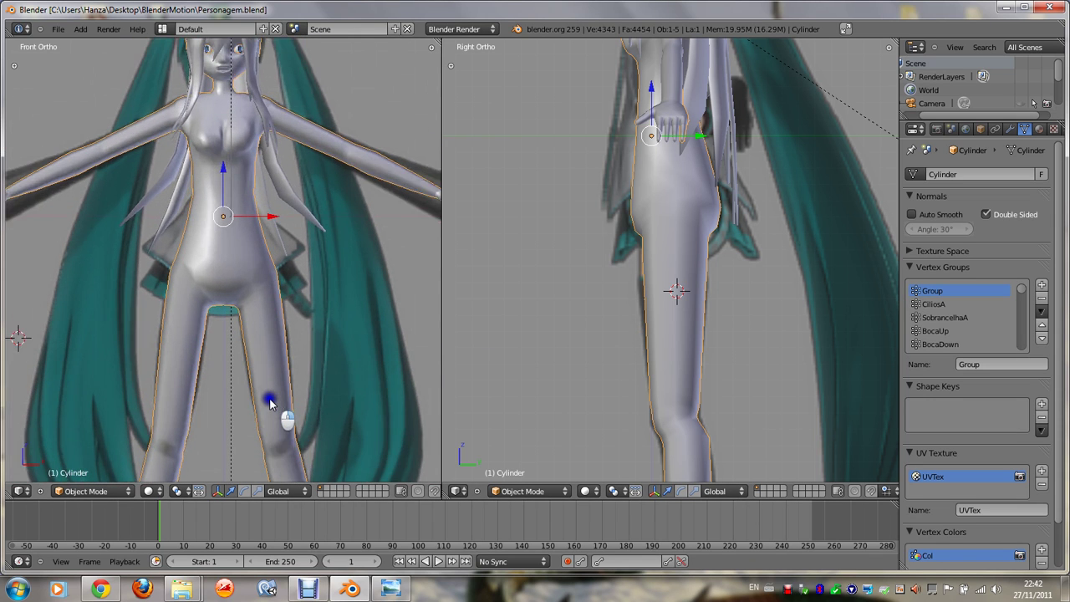
scroll(269, 402, up, 1)
scroll(269, 402, up, 1)
scroll(269, 402, up, 1)
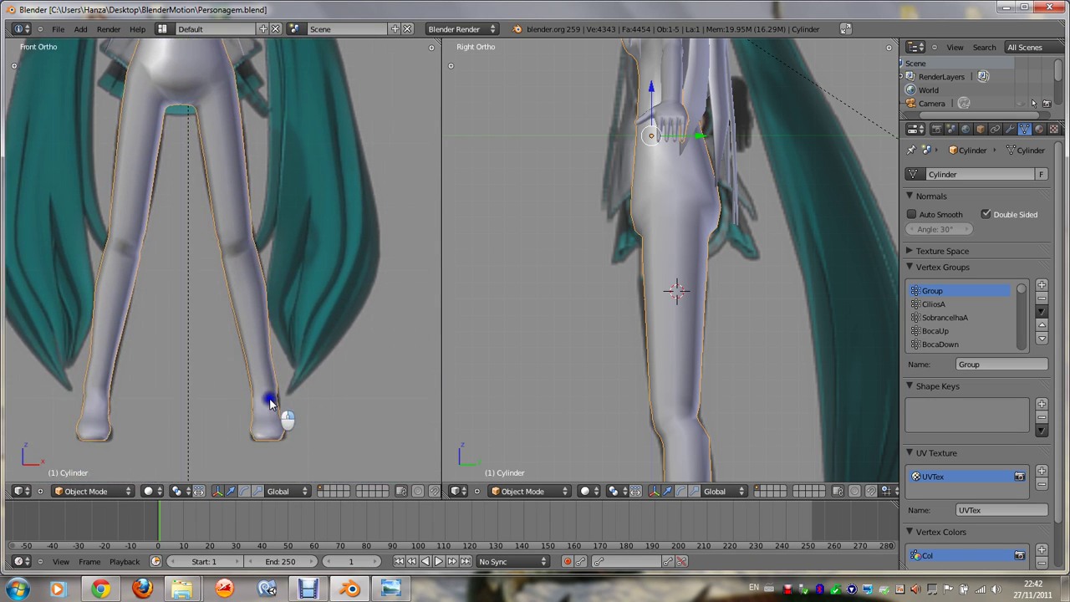
Step: Put the body mesh in Edit Mode with face select mode active
key(Tab)
scroll(269, 399, up, 1)
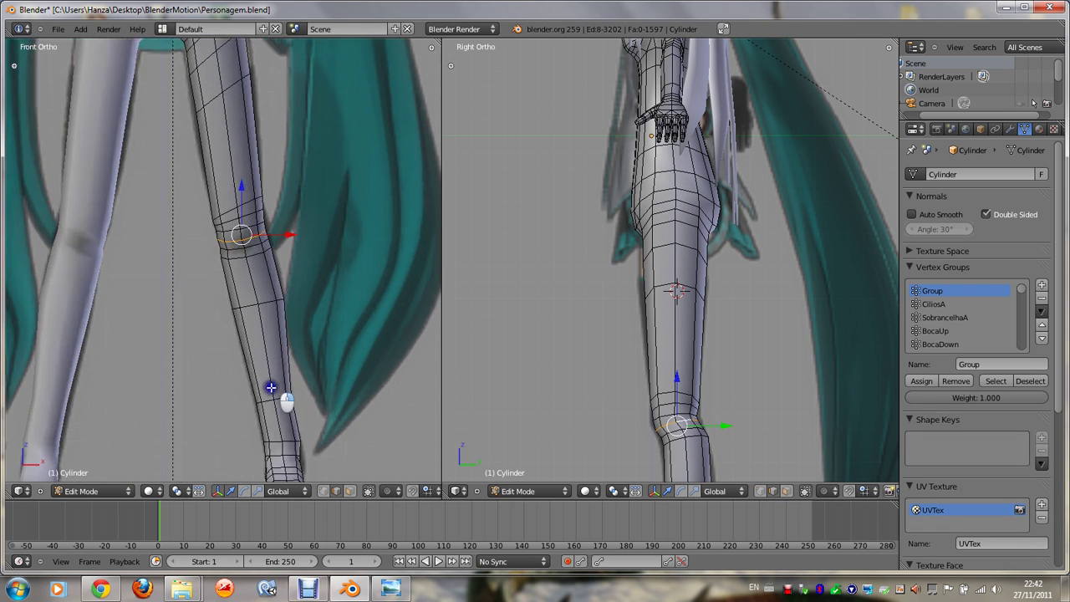
scroll(269, 400, down, 1)
click(350, 491)
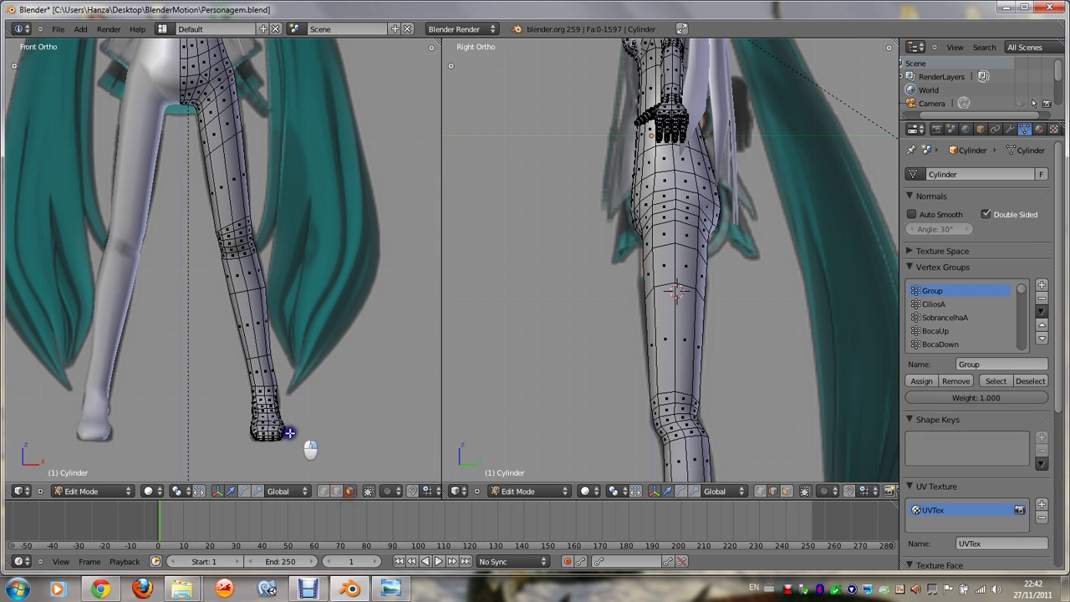
Step: Toggle X-ray and add a new edge loop around the mid-thigh
key(alt+z)
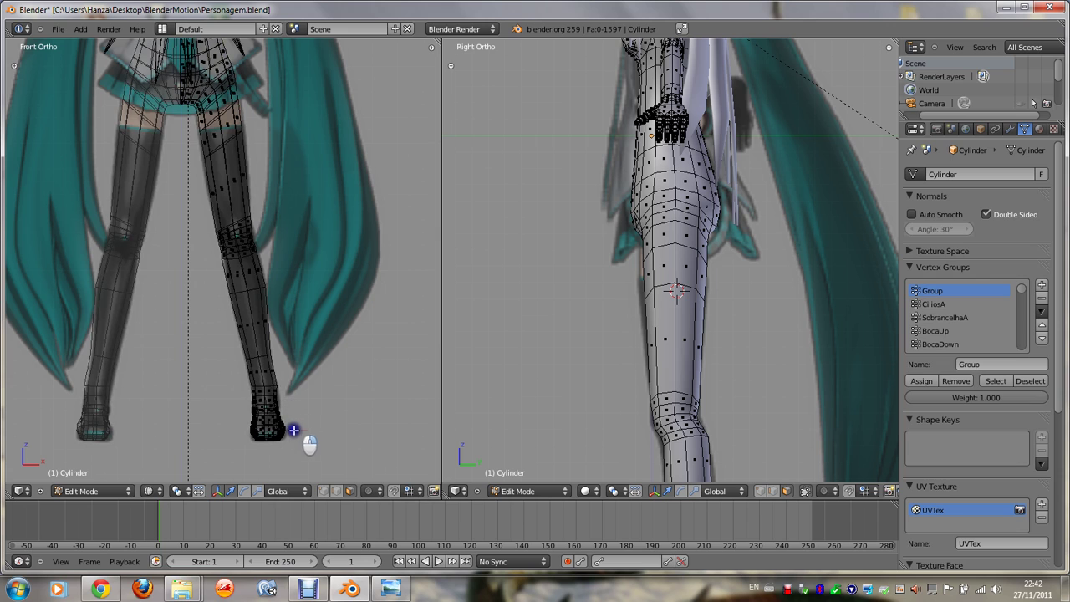
right_click(294, 432)
key(b)
mouse_move(311, 454)
mouse_down()
mouse_move(226, 346)
mouse_move(201, 214)
mouse_up()
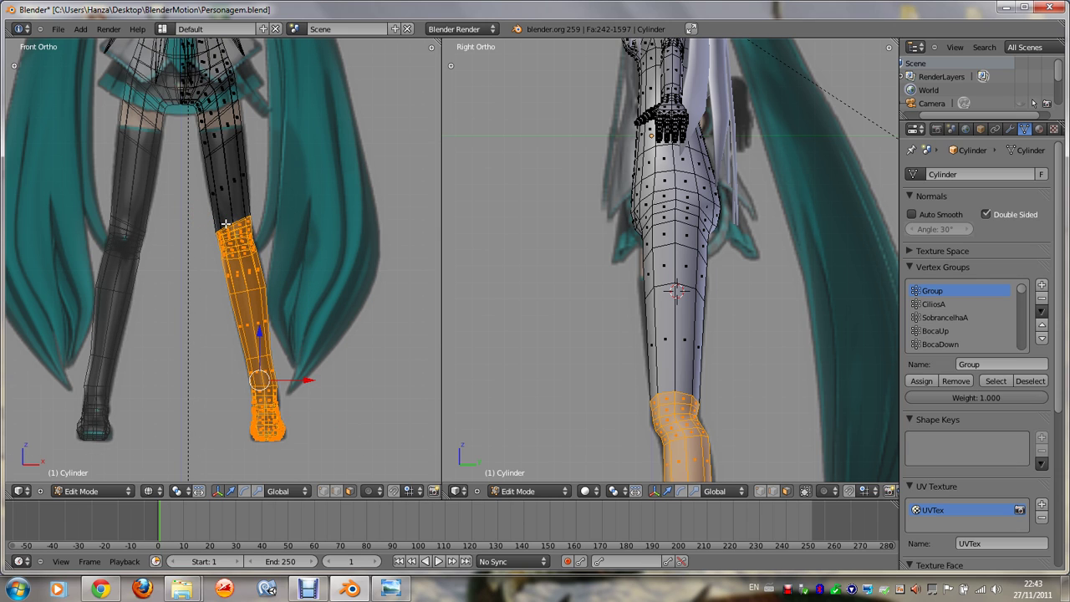
key(ctrl+r)
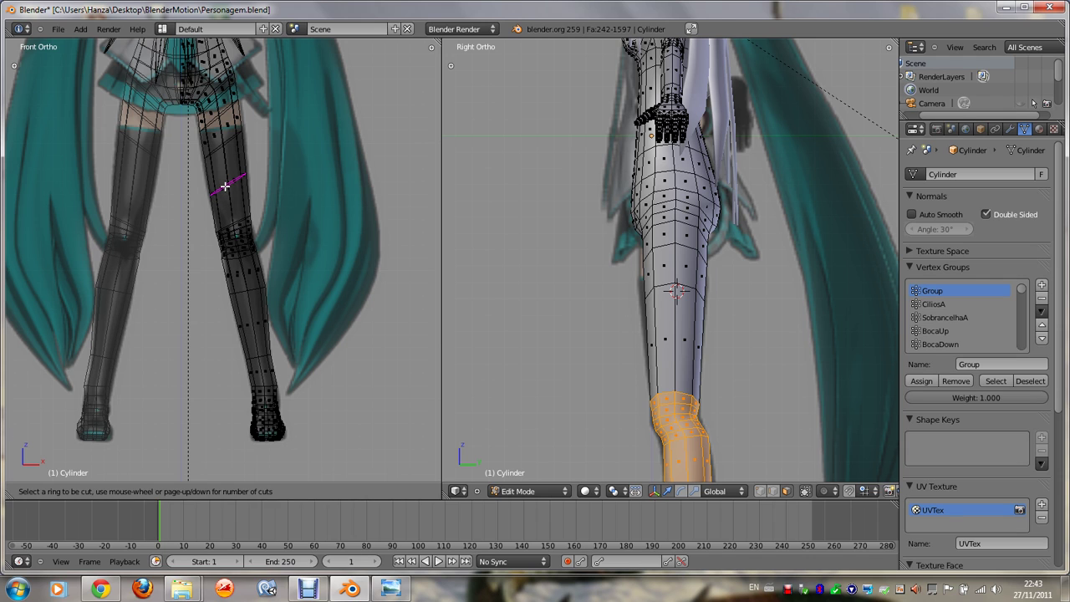
click(225, 185)
click(225, 186)
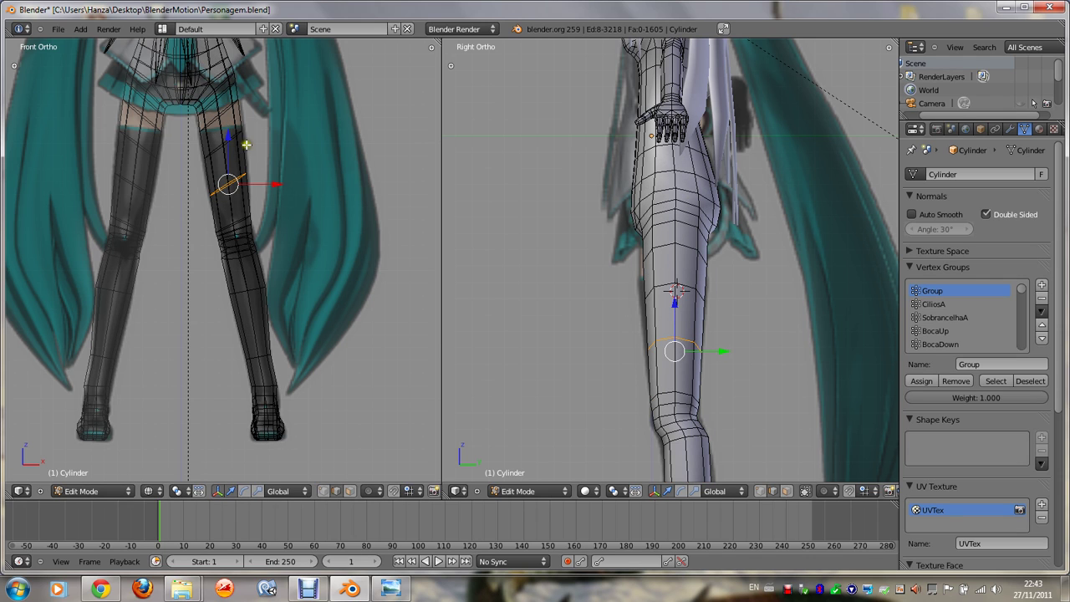
Step: Separate the faces from the thigh loop down to the feet into object Cylinder.002
key(b)
drag(209, 456, 345, 189)
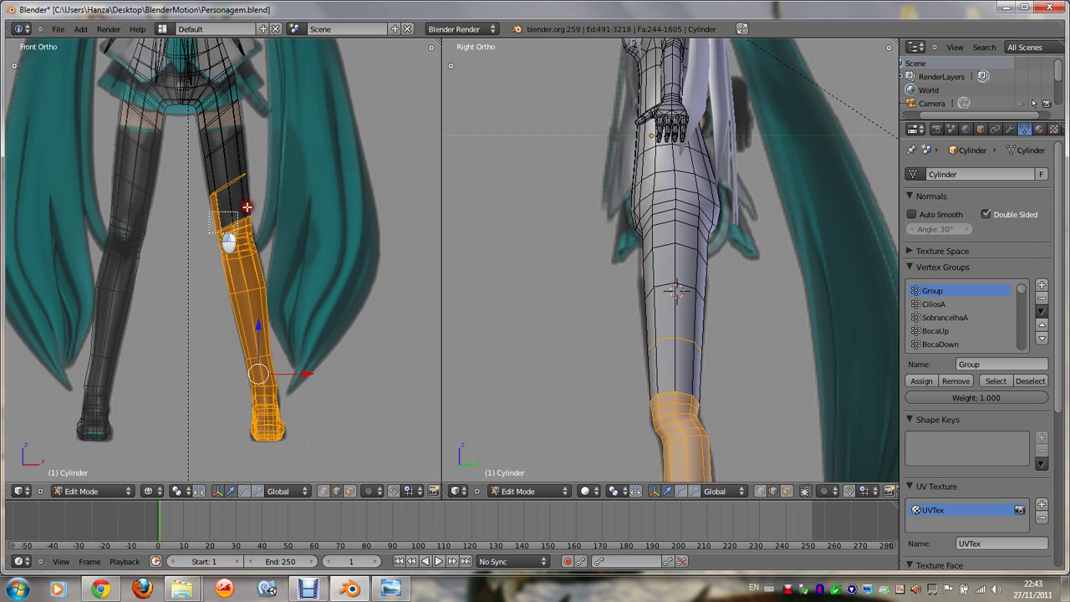
key(b)
drag(282, 203, 226, 193)
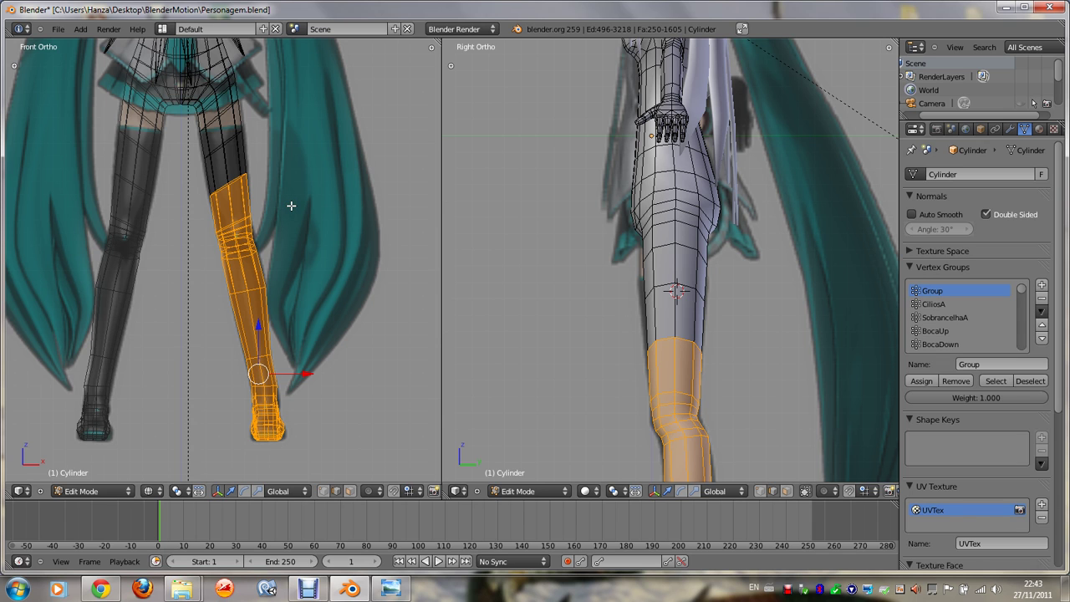
key(p)
click(303, 215)
key(Tab)
Step: In local view, scale Cylinder.002's top edge loop up to 1.1103 to flare it
right_click(238, 226)
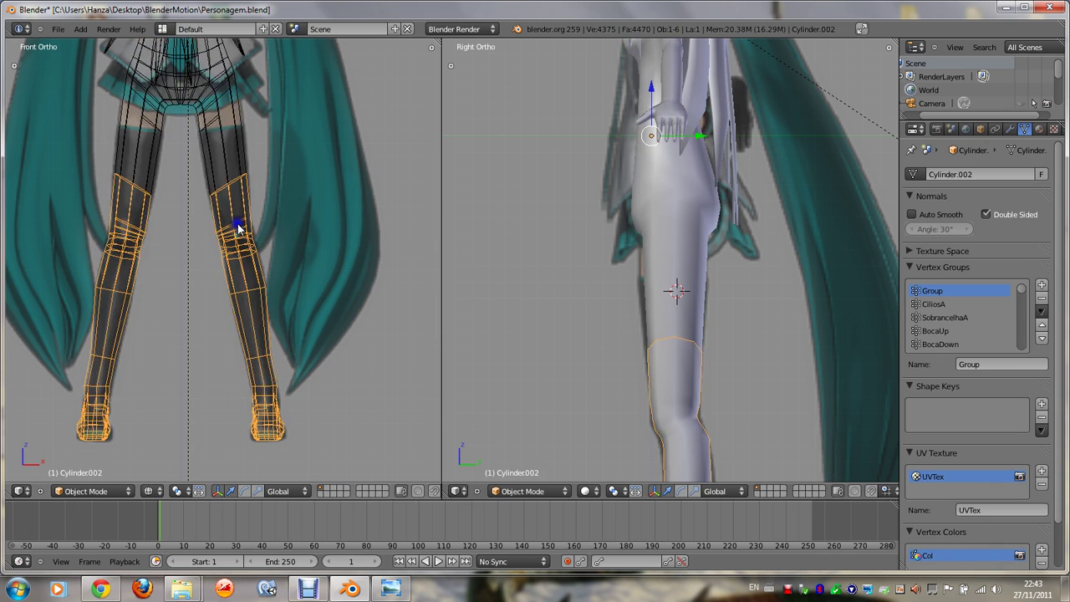
key(Tab)
key(KP_Divide)
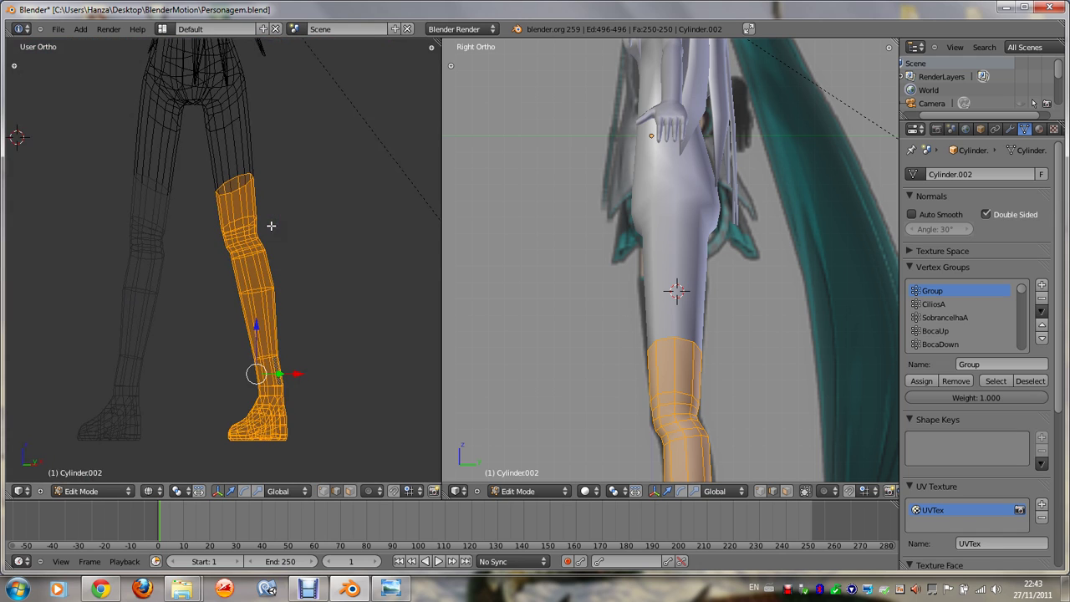
middle_drag(270, 226, 260, 198)
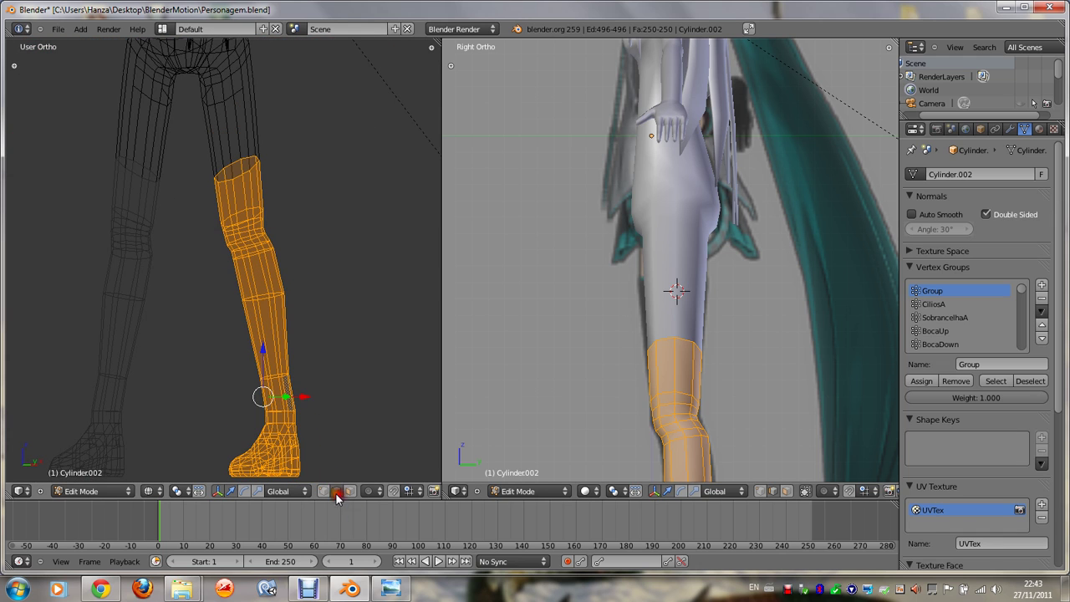
alt+right_click(234, 162)
key(z)
key(s)
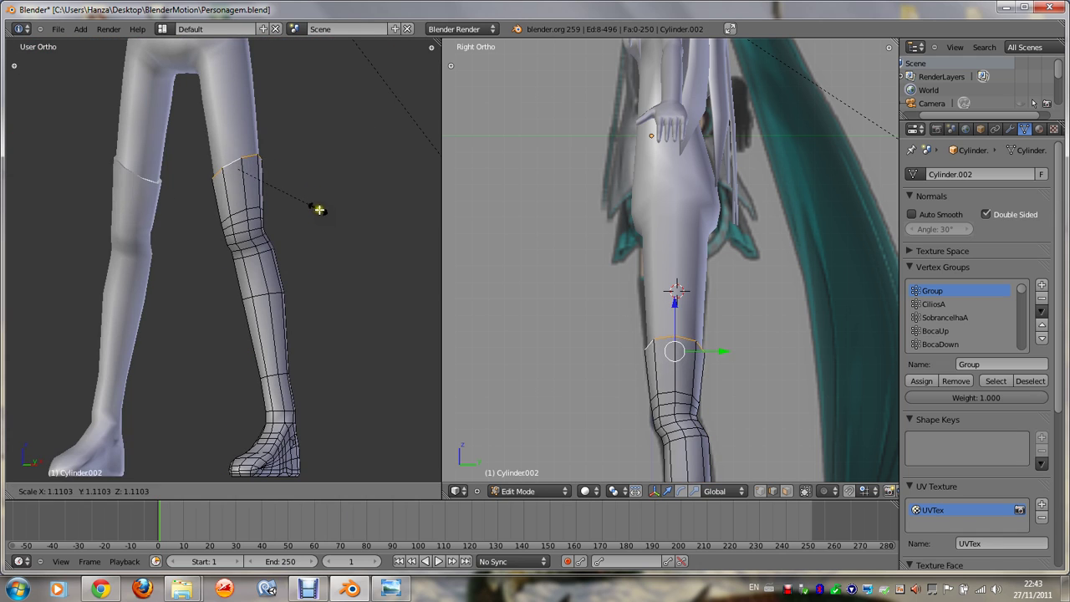
click(335, 217)
Step: Leave local view, restore the front view, and reopen the body mesh Cylinder in Edit Mode
key(KP_Divide)
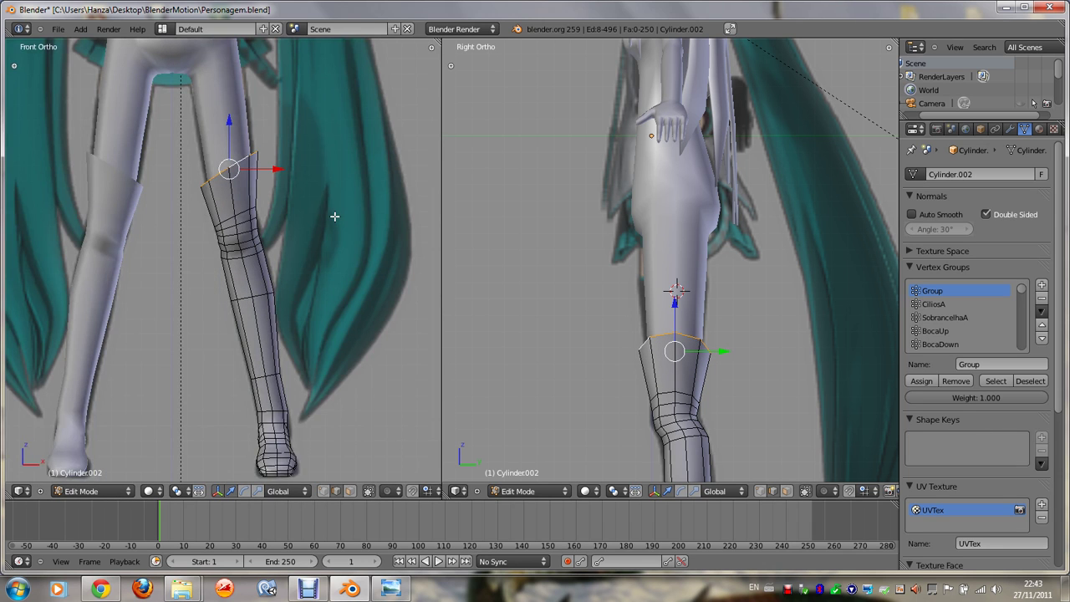
key(ctrl+KP_8)
key(Tab)
key(2)
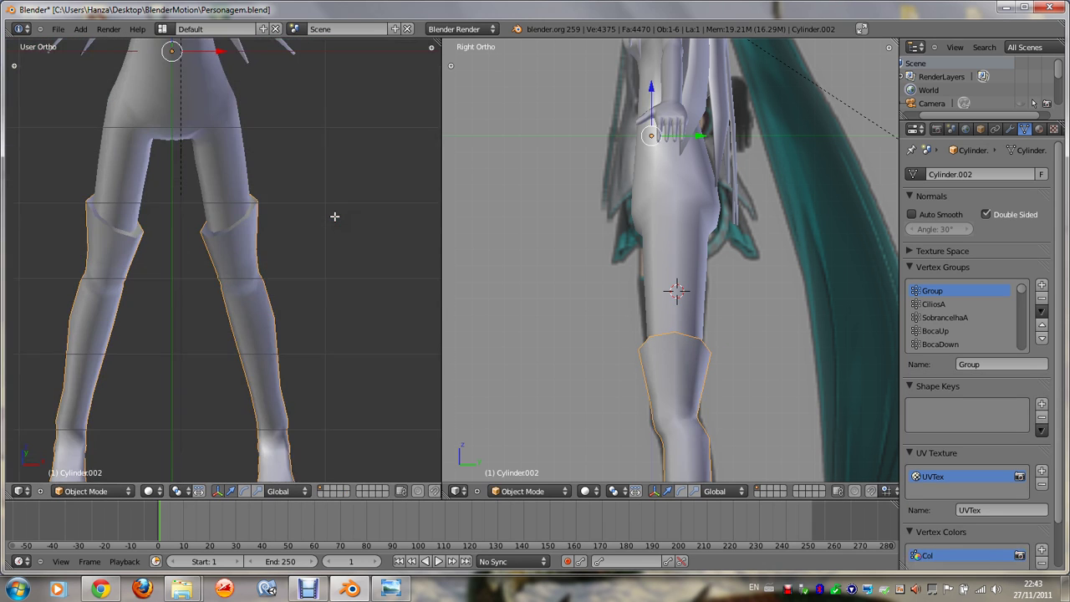
right_click(216, 153)
key(Tab)
Step: Move an edge loop on the body's thigh slightly to a new position
alt+right_click(243, 219)
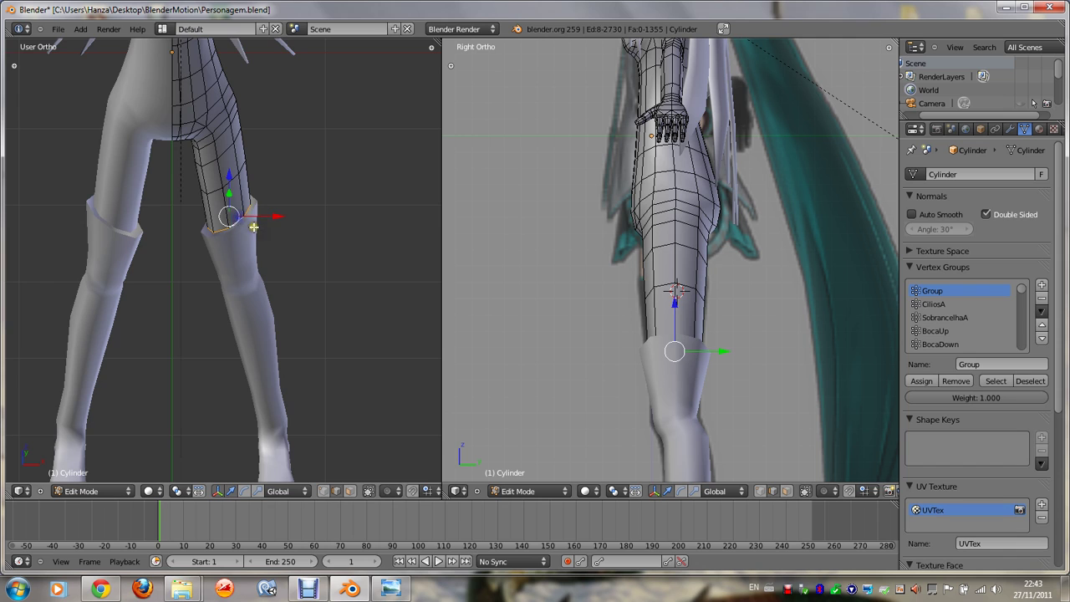
key(KP_1)
key(shift+1)
key(g)
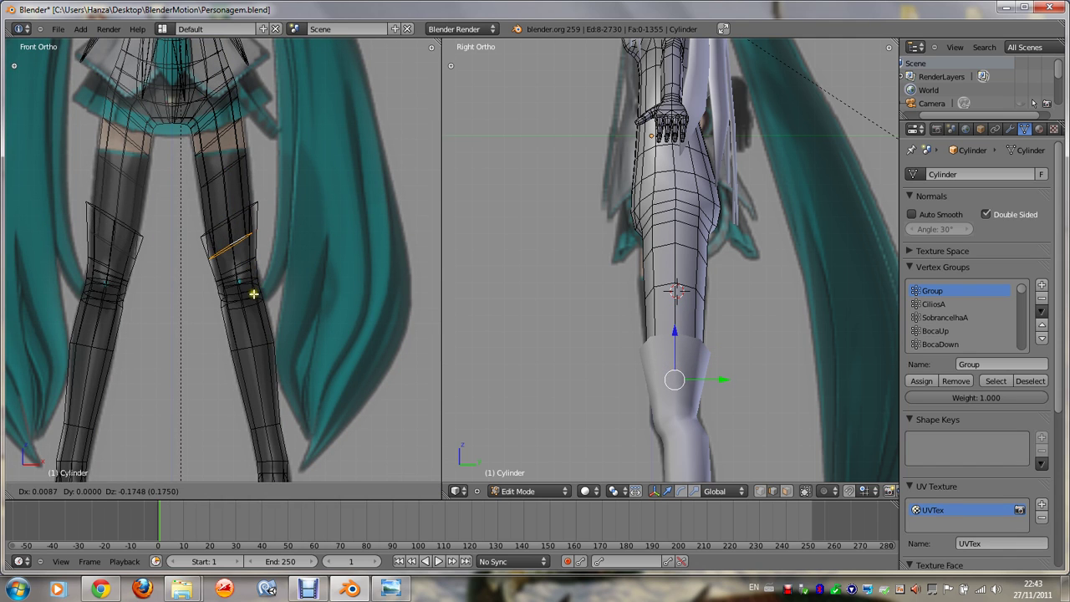
click(253, 294)
key(g)
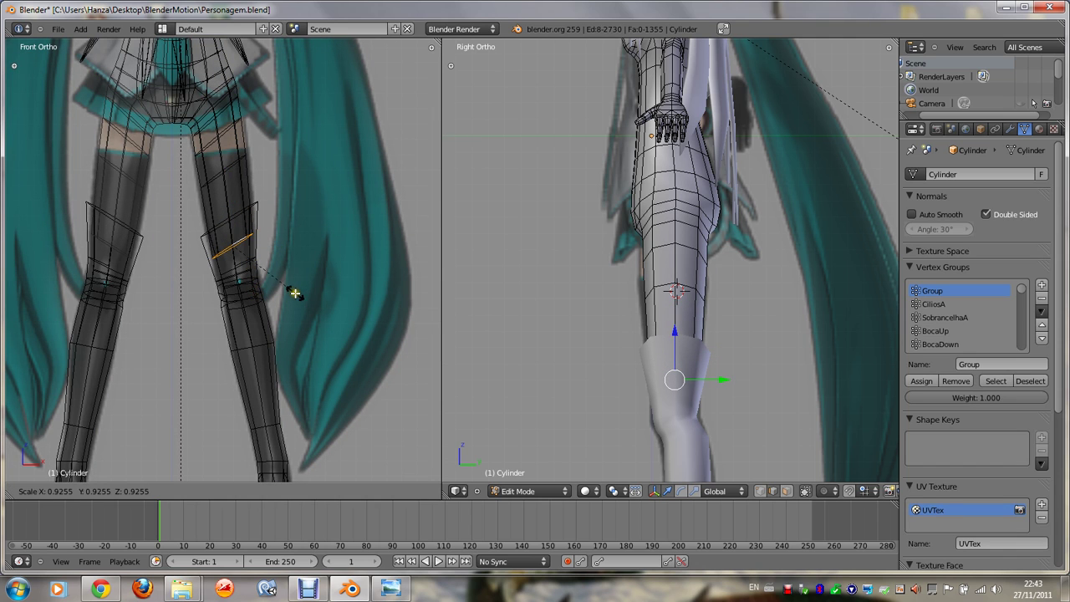
key(Escape)
key(g)
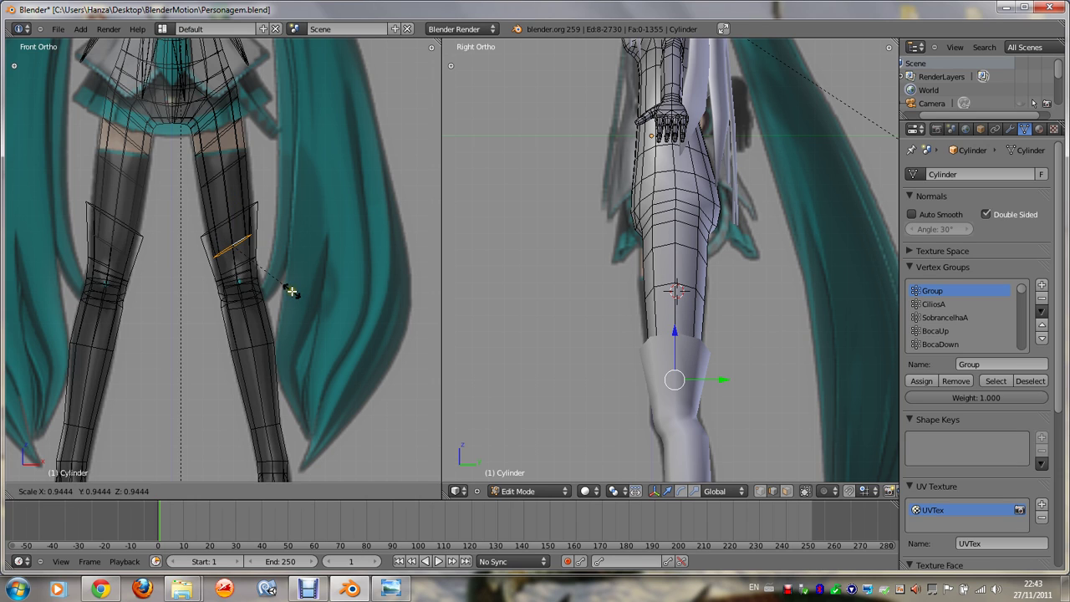
key(Escape)
key(g)
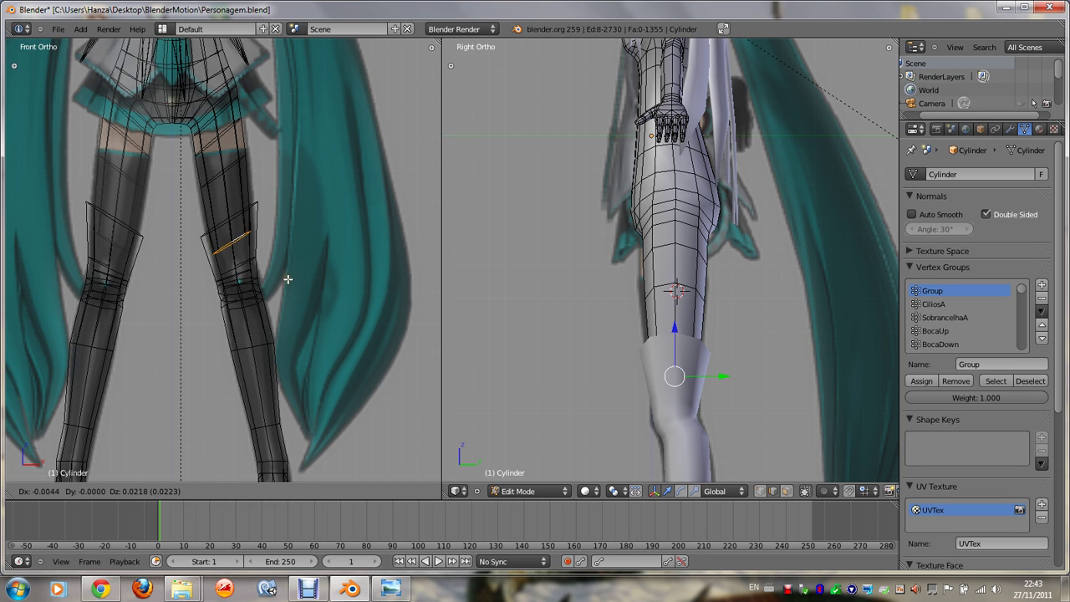
click(289, 281)
scroll(280, 242, up, 2)
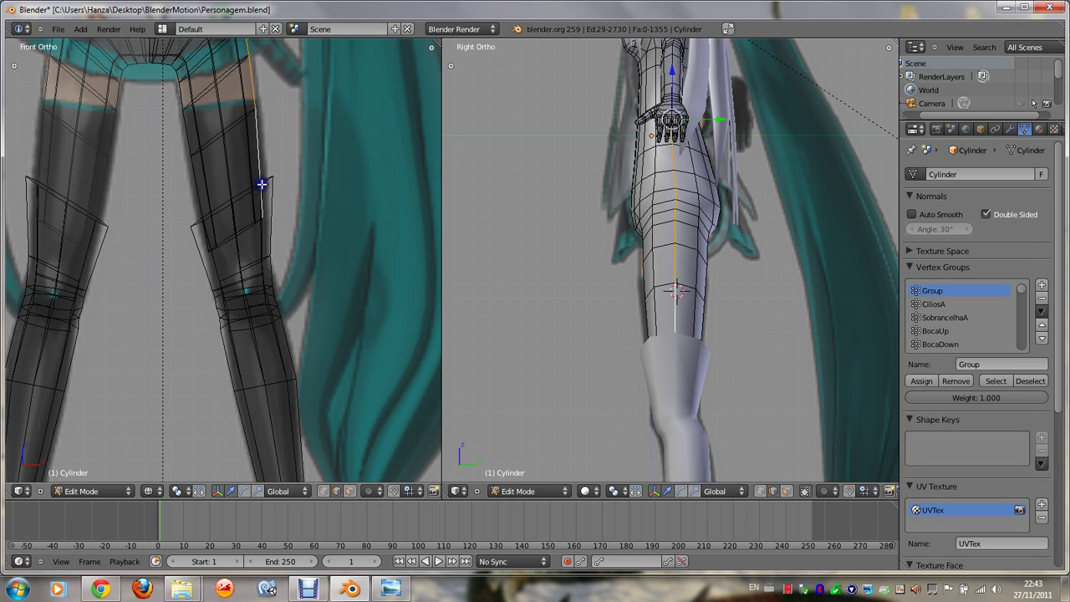
key(Tab)
Step: Widen Cylinder.002's top loop to 1.0761 and move it slightly lower
right_click(282, 208)
key(Tab)
alt+right_click(284, 205)
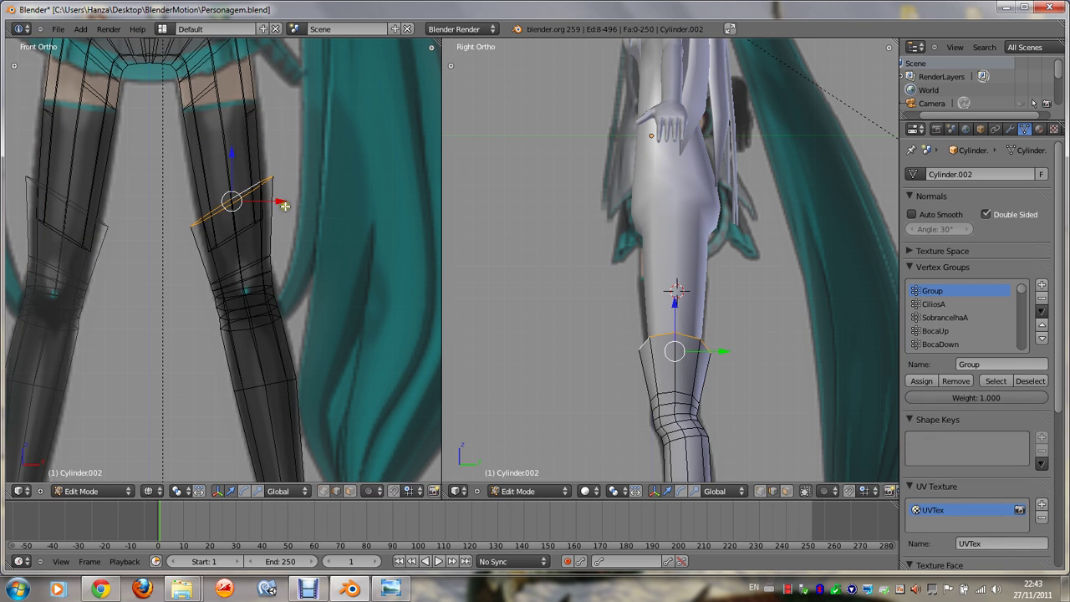
key(s)
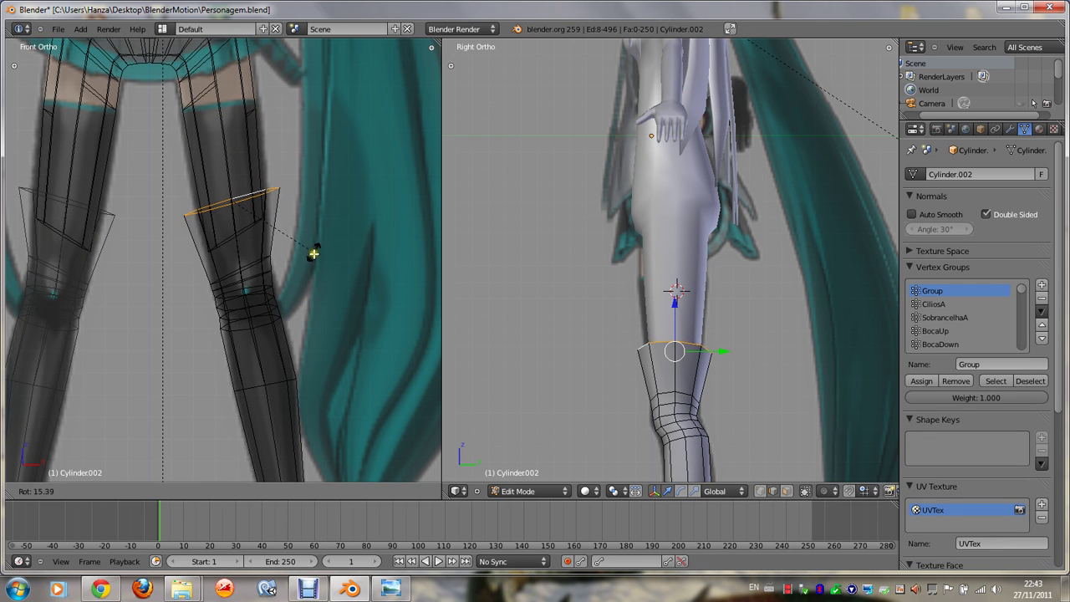
click(316, 263)
key(g)
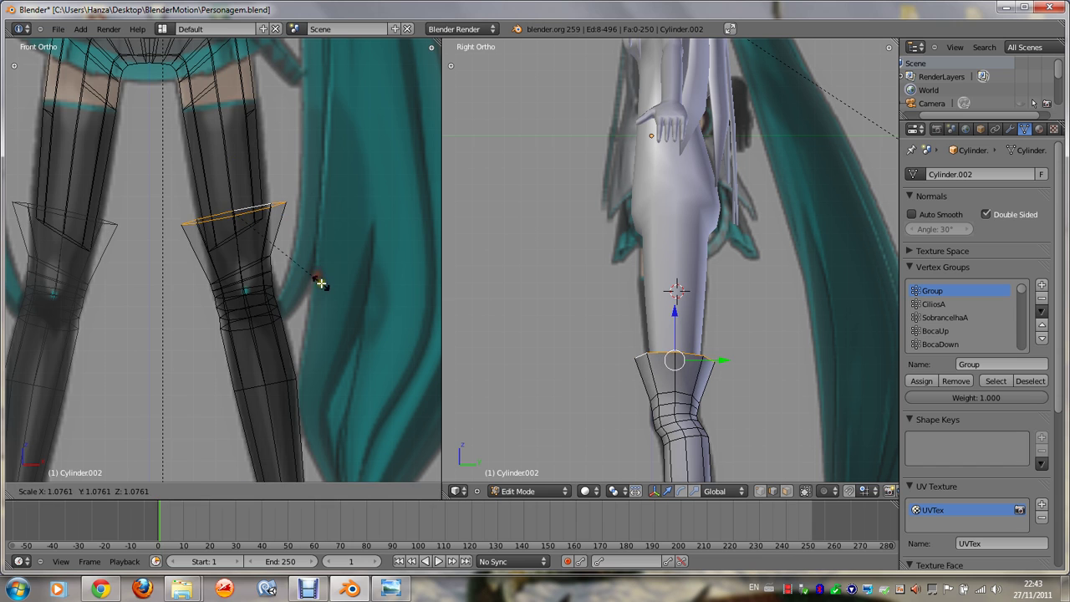
click(318, 282)
key(Tab)
scroll(322, 239, down, 2)
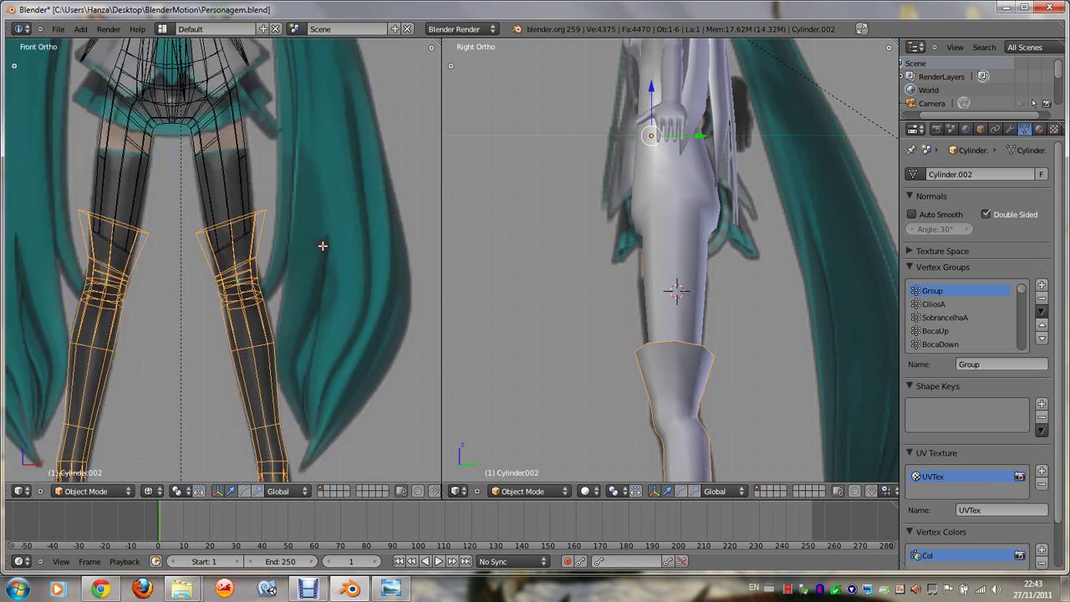
scroll(323, 243, down, 2)
key(KP_8)
key(KP_4)
key(KP_8)
key(KP_8)
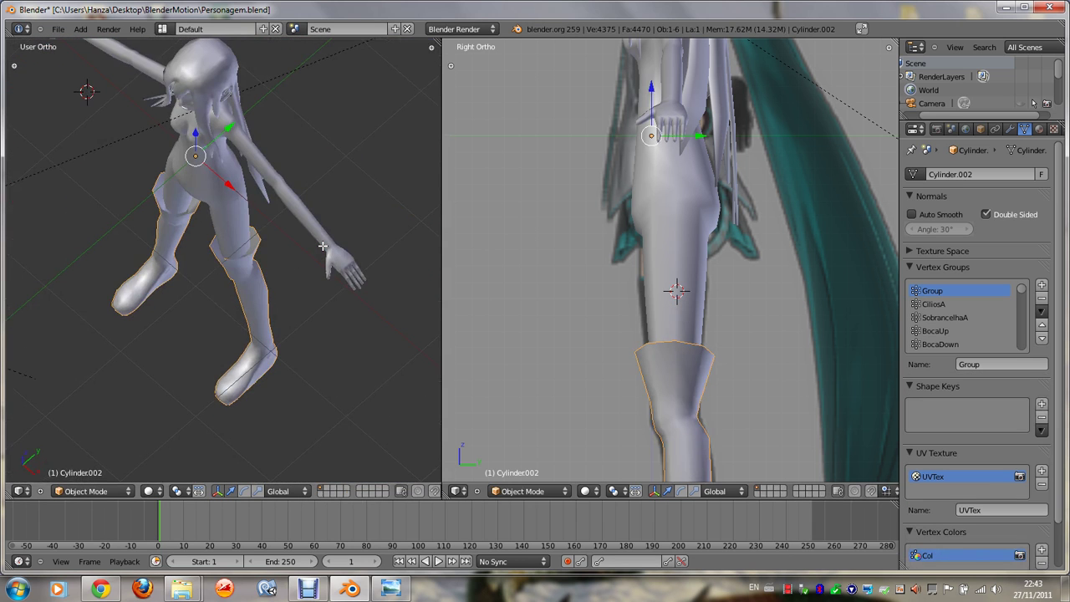
key(Tab)
key(KP_8)
key(KP_5)
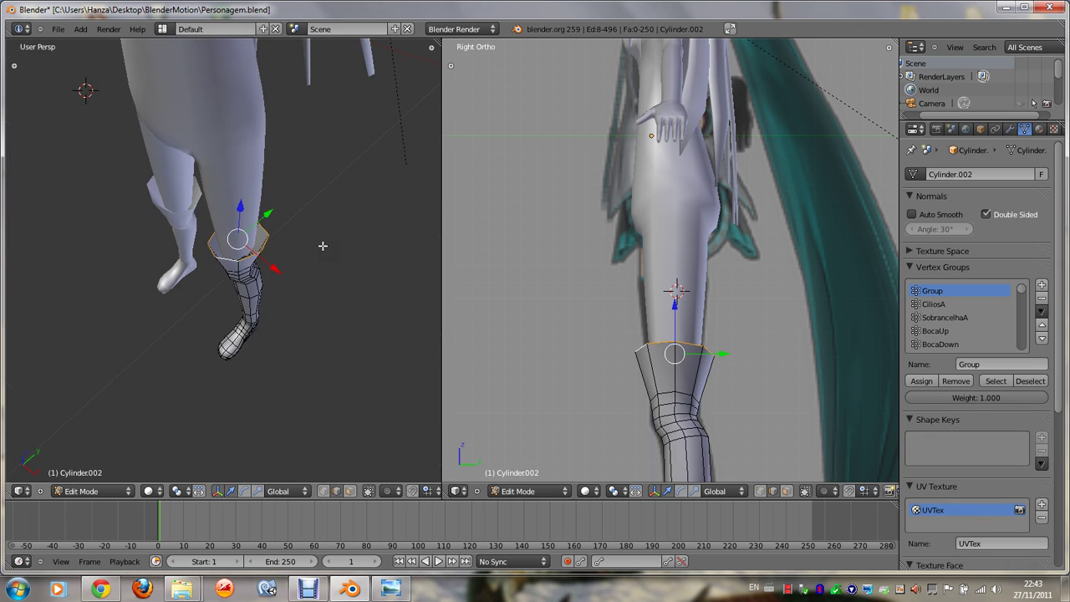
key(KP_5)
key(KP_8)
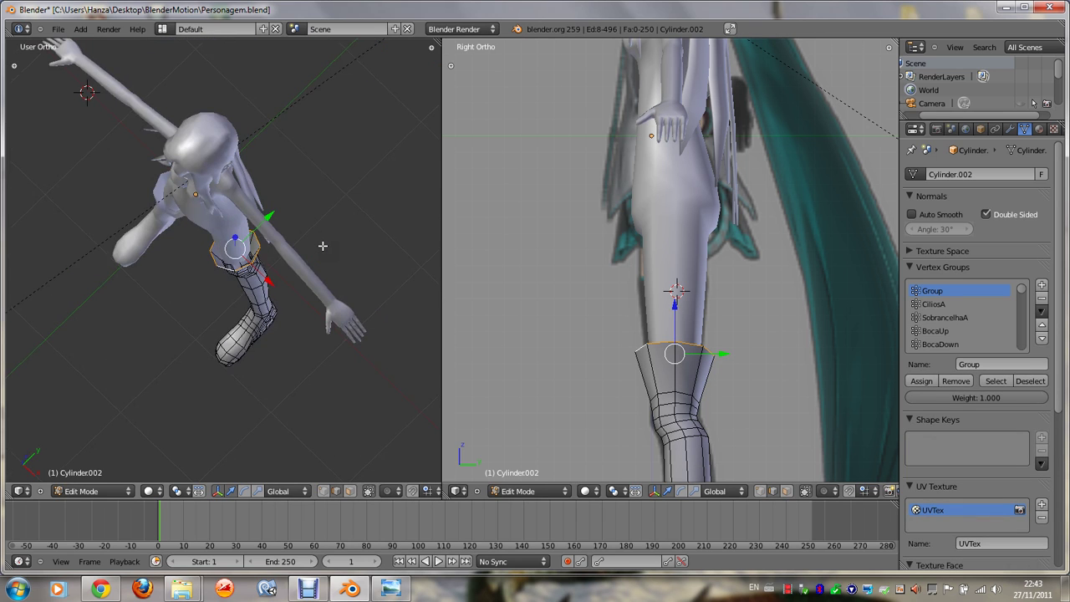
scroll(323, 246, up, 5)
key(Tab)
key(Tab)
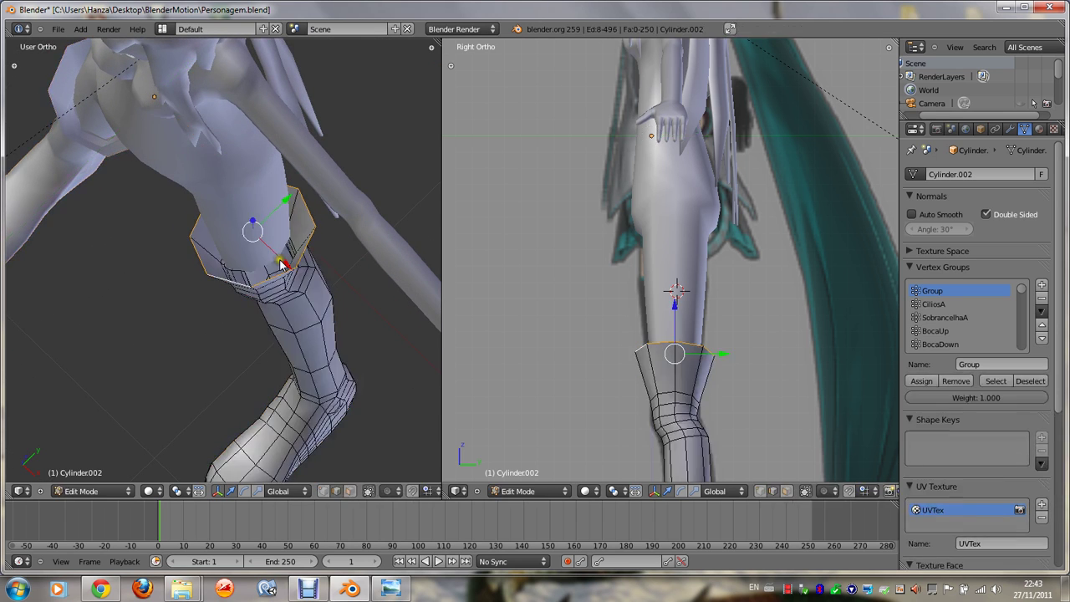
alt+right_click(279, 258)
middle_drag(278, 258, 296, 265)
key(Tab)
key(Tab)
key(Tab)
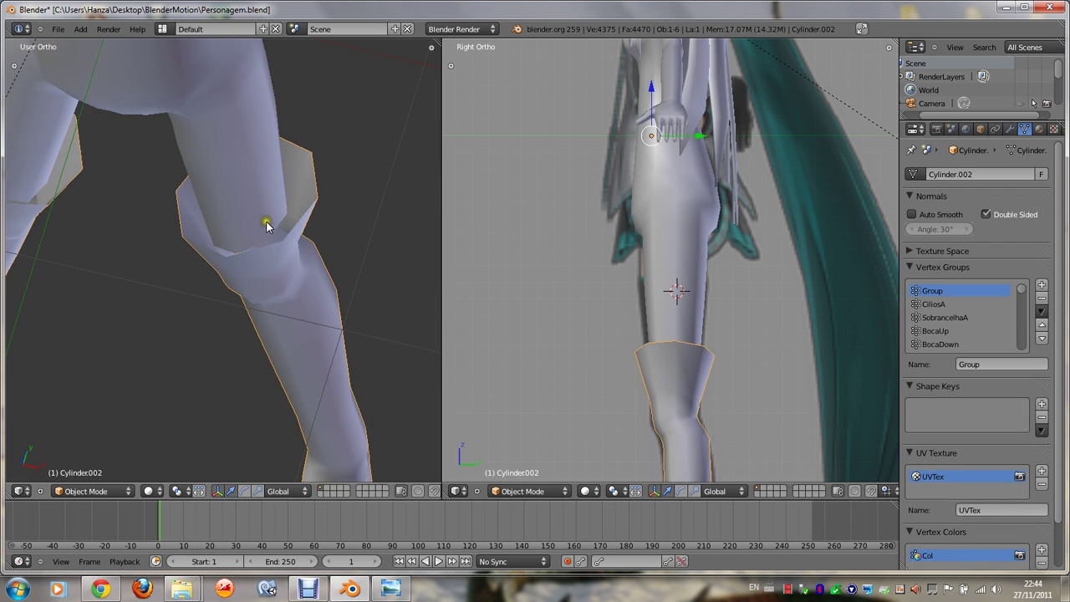
Step: Add a new edge loop near the knee on the thigh mesh
right_click(269, 222)
key(Tab)
alt+right_click(277, 231)
key(KP_1)
key(z)
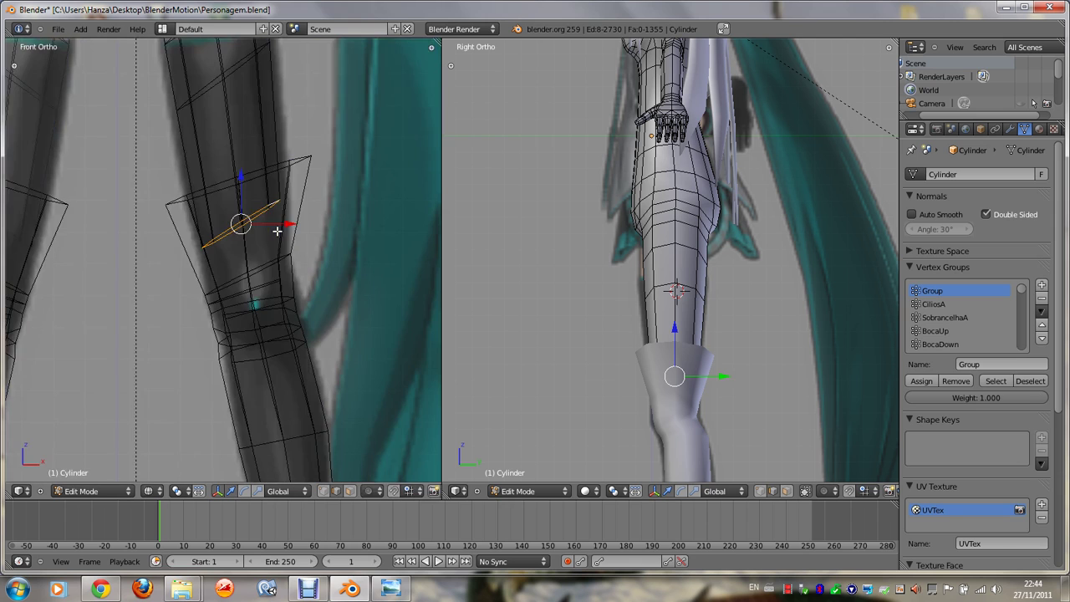
key(ctrl+r)
click(268, 284)
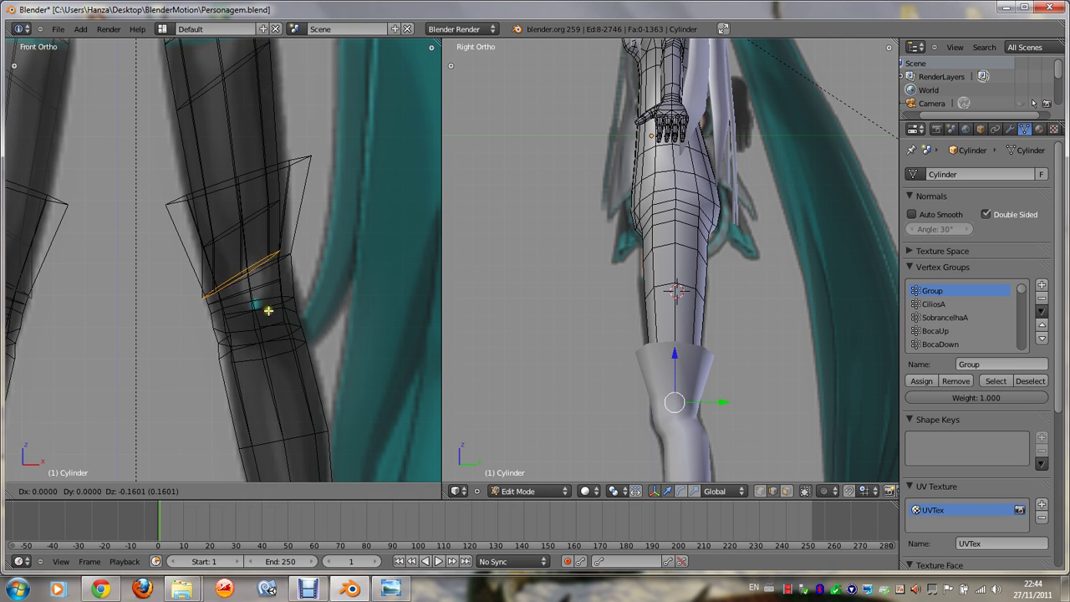
click(275, 318)
Step: Lower, enlarge, and reposition the new knee loop
key(g)
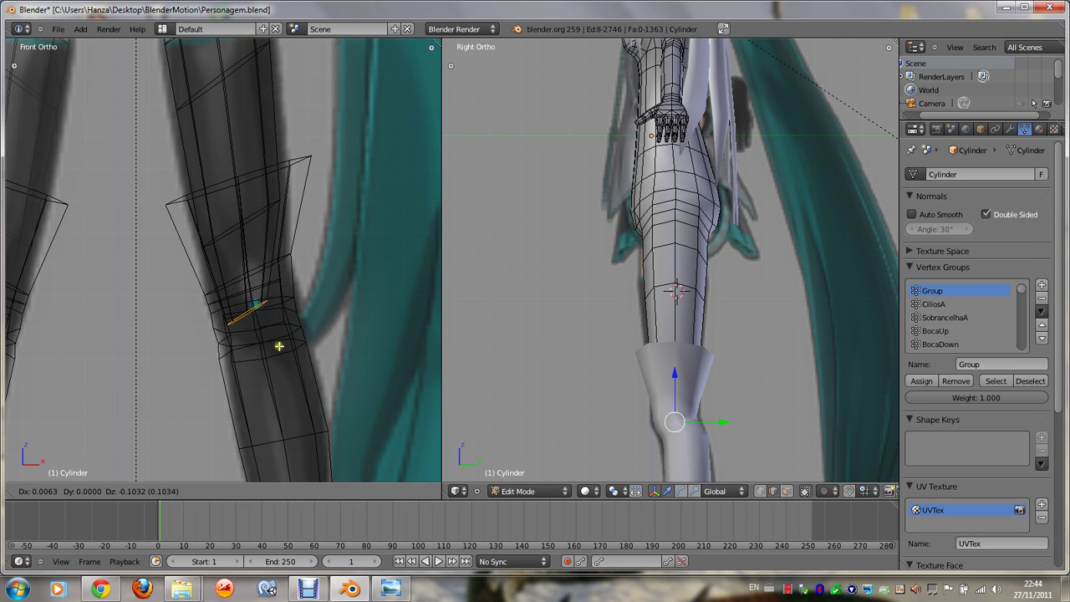
click(281, 348)
key(s)
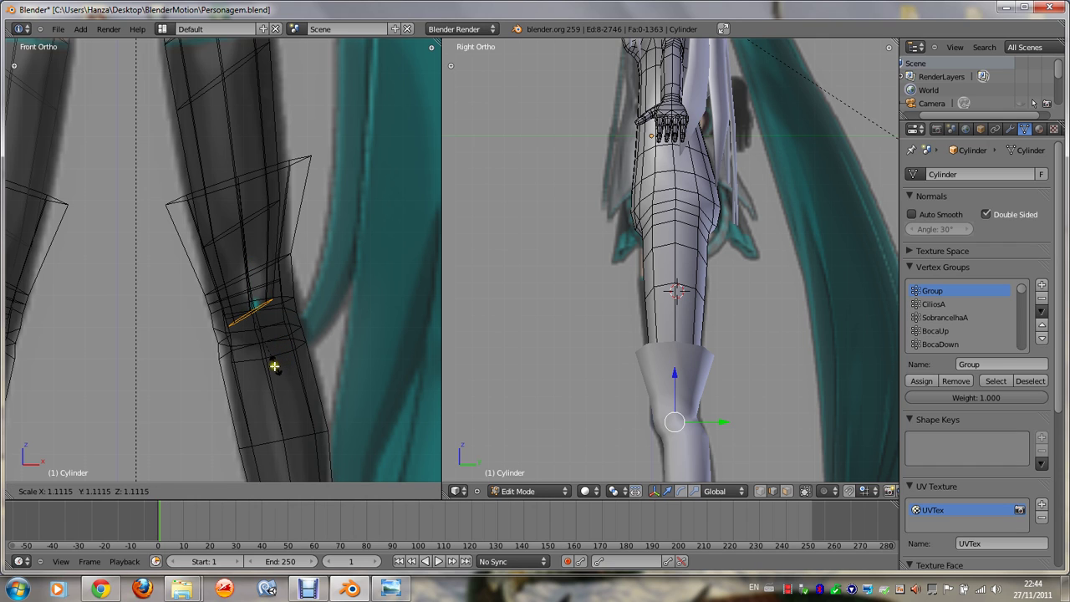
click(272, 365)
key(g)
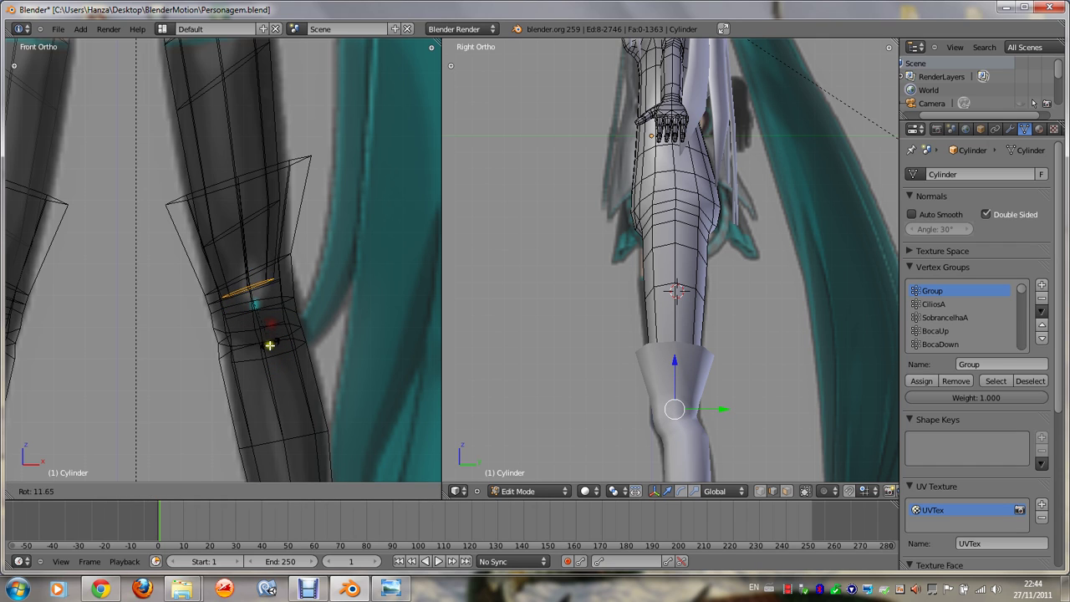
click(282, 359)
Step: Tilt the thigh's upper edge loop flatter, to 16.30°
alt+right_click(230, 230)
key(r)
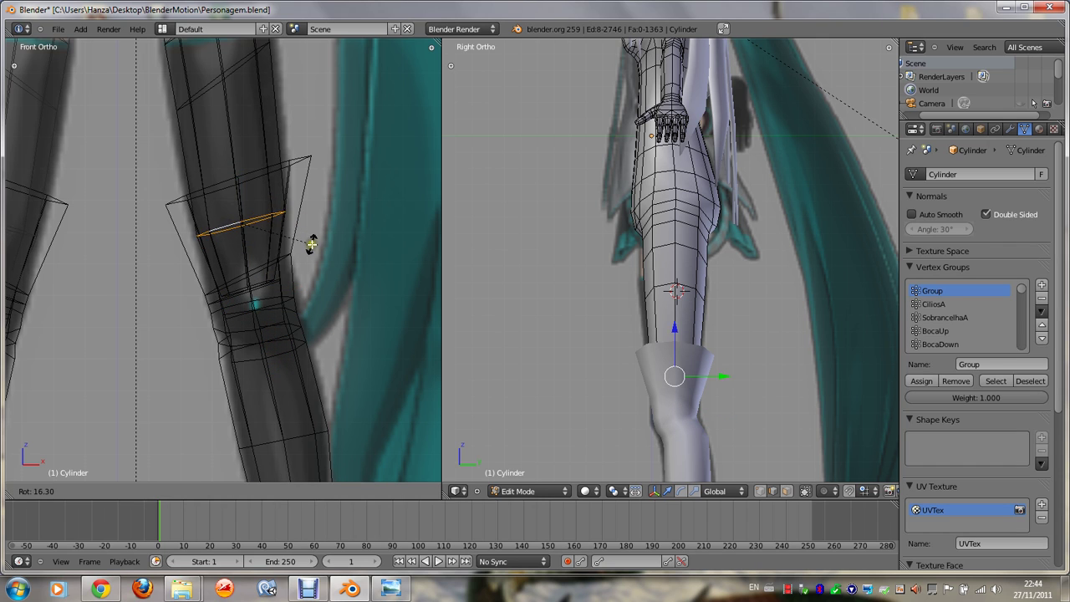
click(314, 241)
Step: Widen the thigh's upper loop to 1.1115 and return to Object Mode in solid shading
key(s)
click(317, 250)
key(Tab)
scroll(321, 251, down, 3)
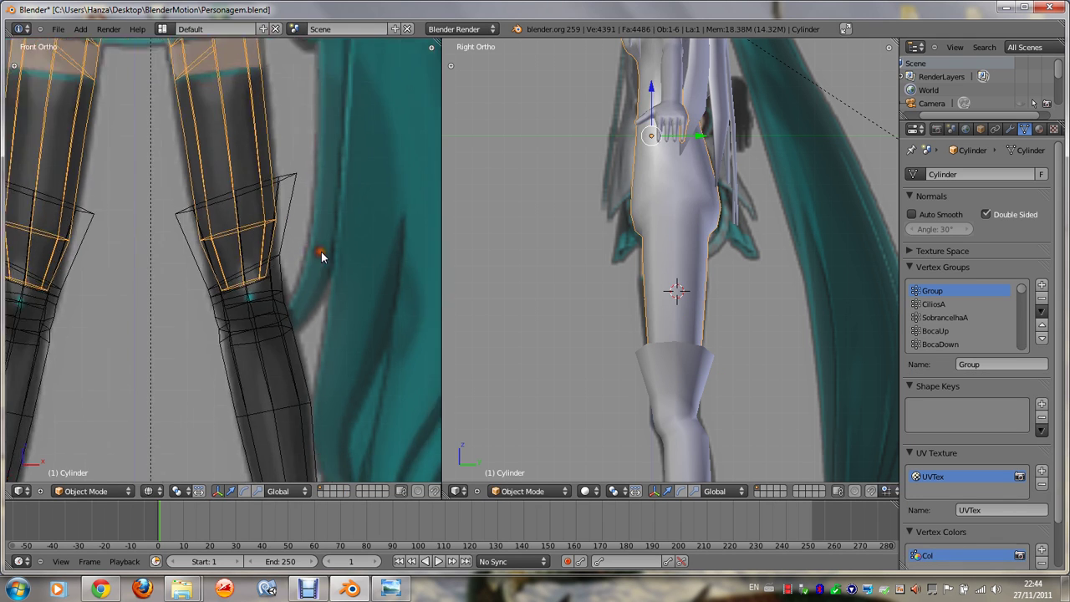
key(alt+z)
key(KP_8)
key(KP_8)
key(KP_8)
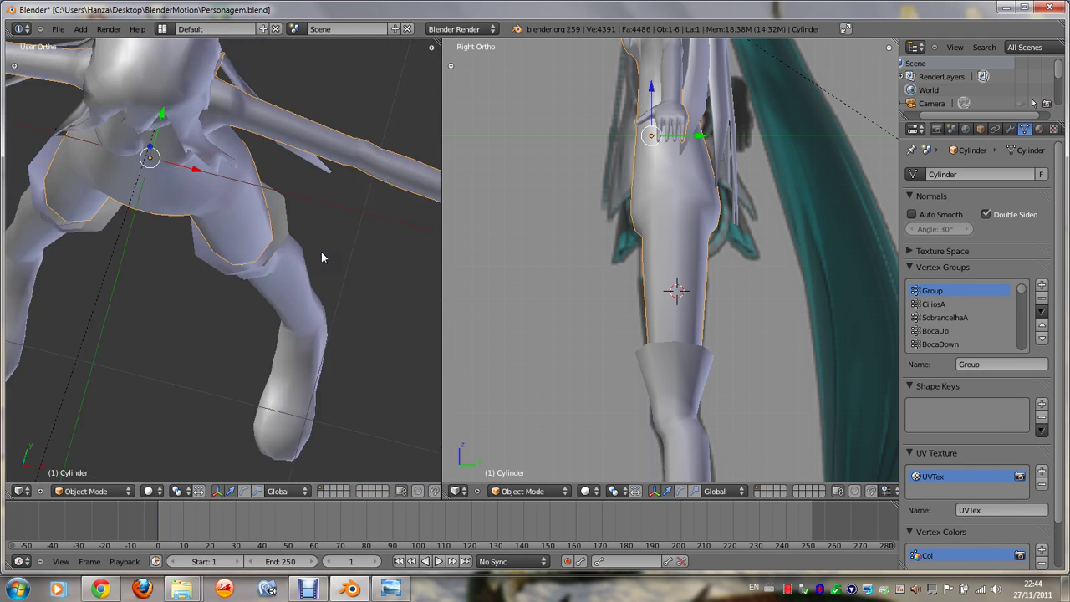
key(KP_8)
key(KP_8)
key(KP_8)
key(KP_8)
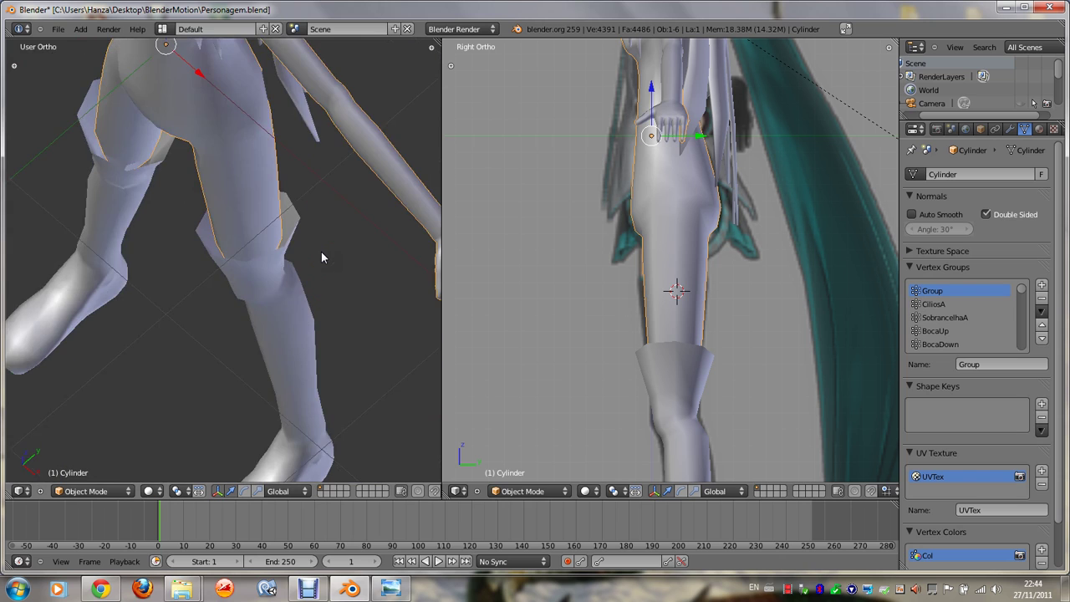
Step: Apply Shade Smooth to the thigh mesh from the Tool Shelf
key(n)
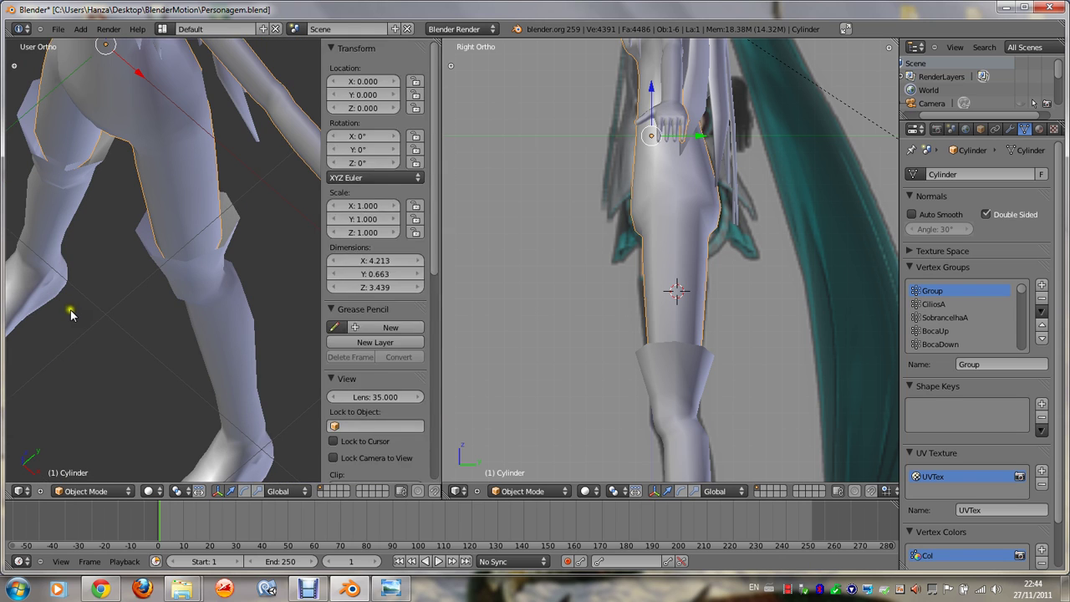
key(n)
key(t)
click(42, 209)
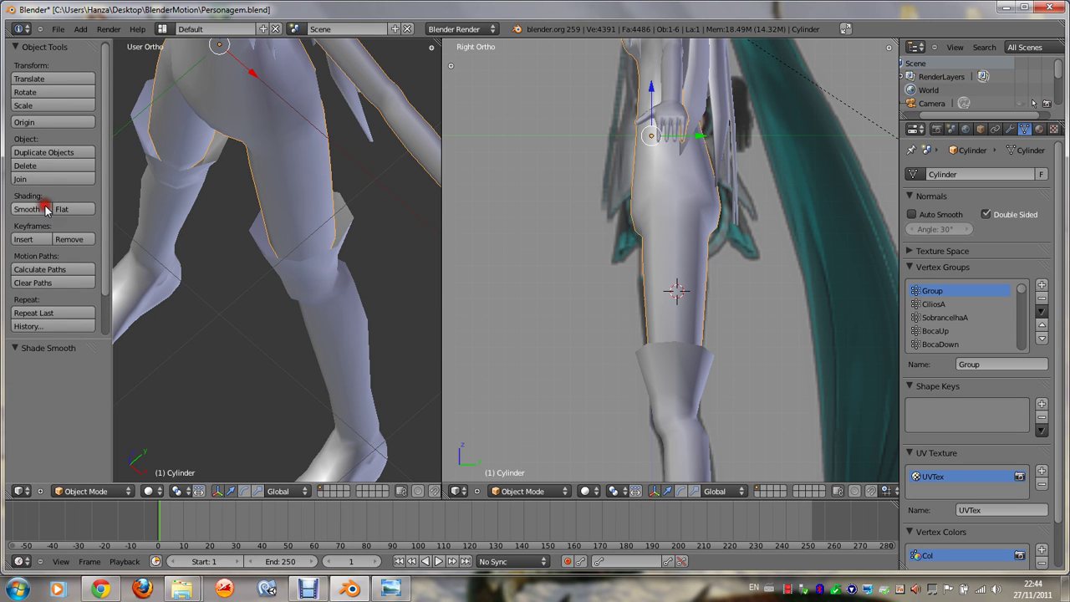
key(KP_5)
scroll(255, 213, down, 3)
key(KP_0)
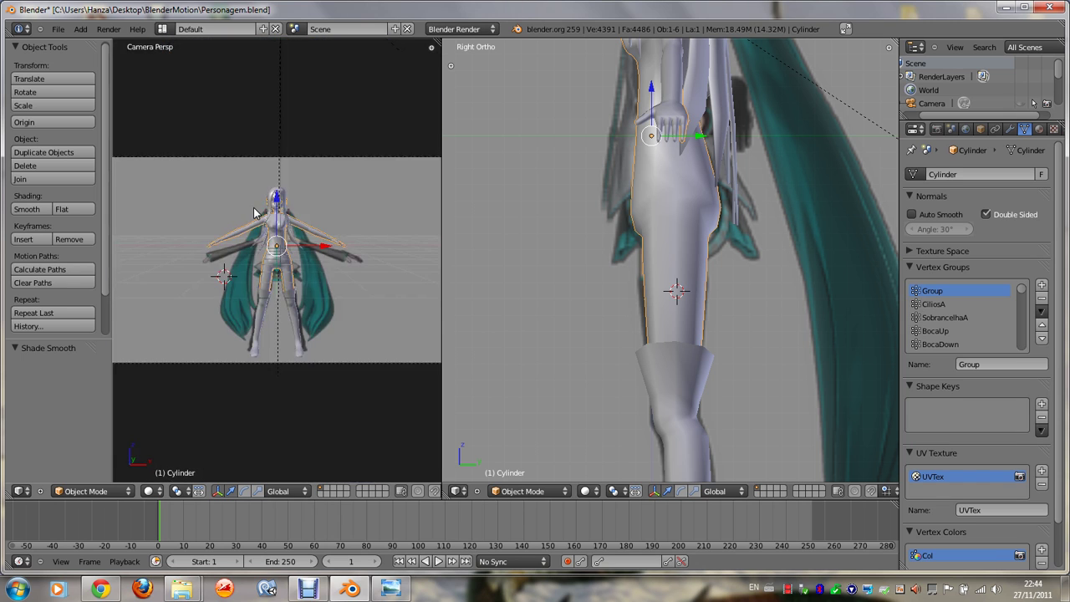
key(KP_0)
middle_drag(255, 213, 255, 213)
Step: Enlarge the thigh's knee edge loop slightly in the front view
key(Tab)
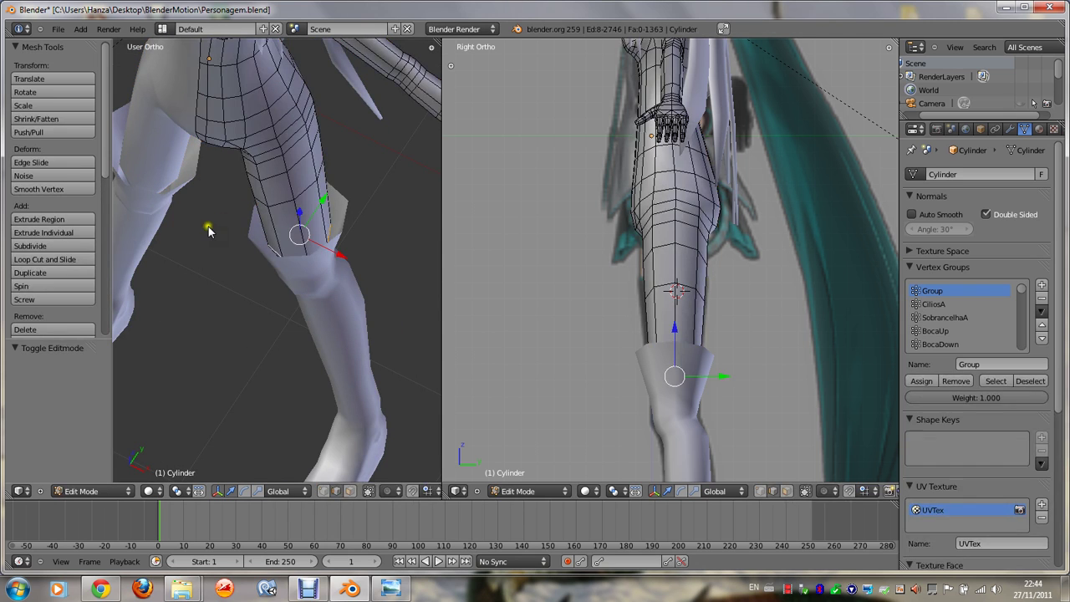
key(Tab)
key(t)
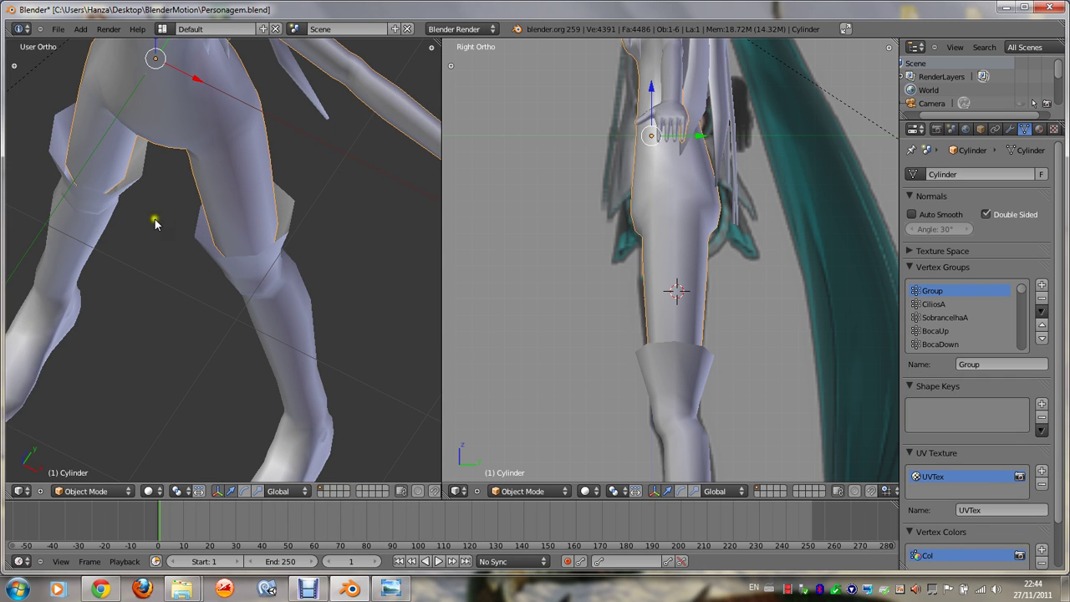
key(Tab)
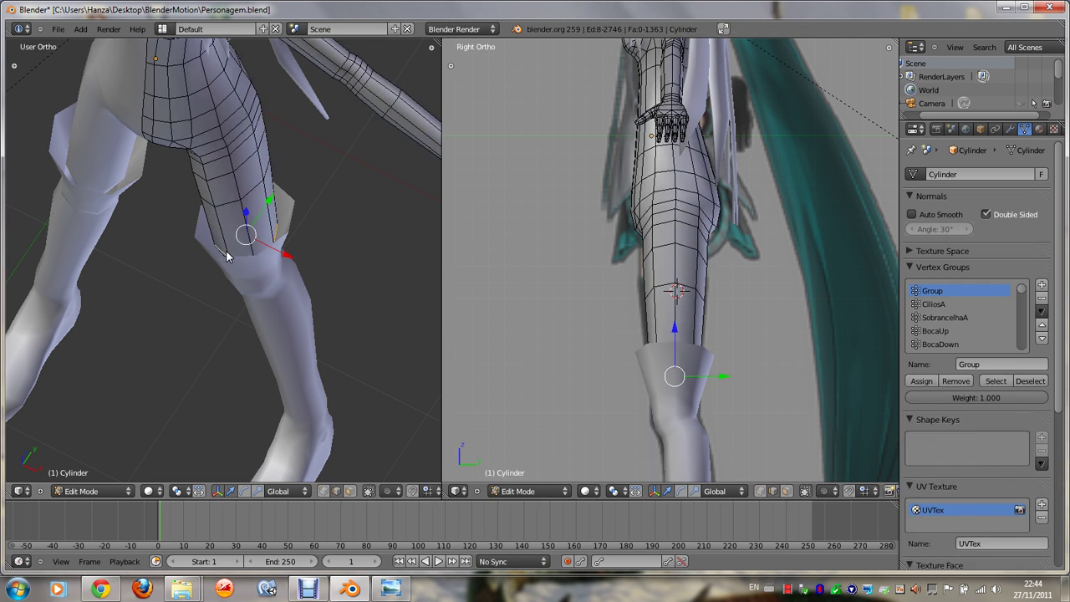
key(KP_1)
key(alt+z)
scroll(242, 272, up, 2)
alt+right_click(254, 288)
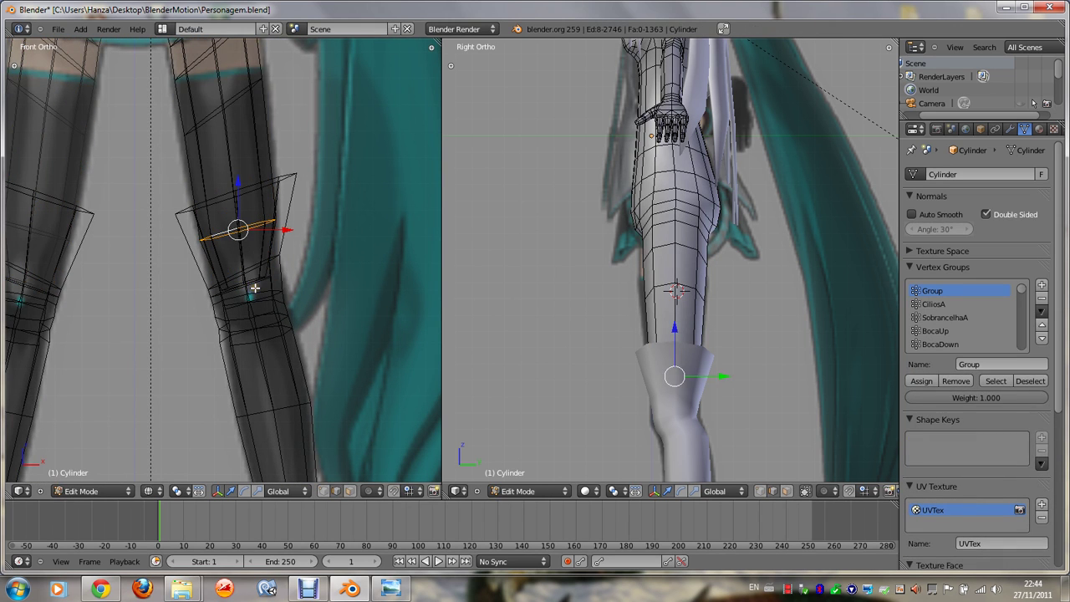
key(g)
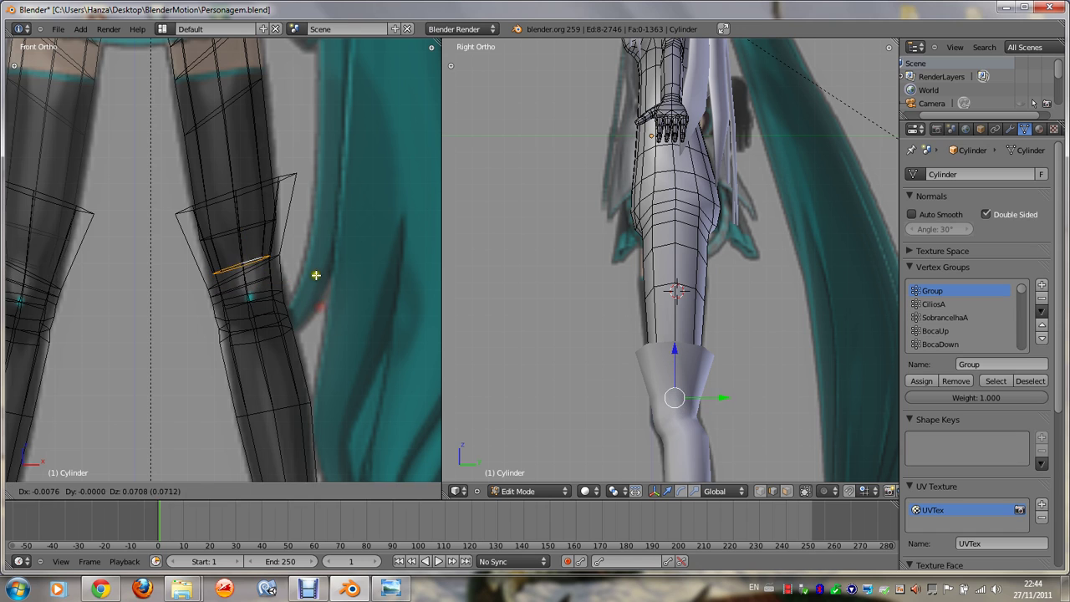
key(s)
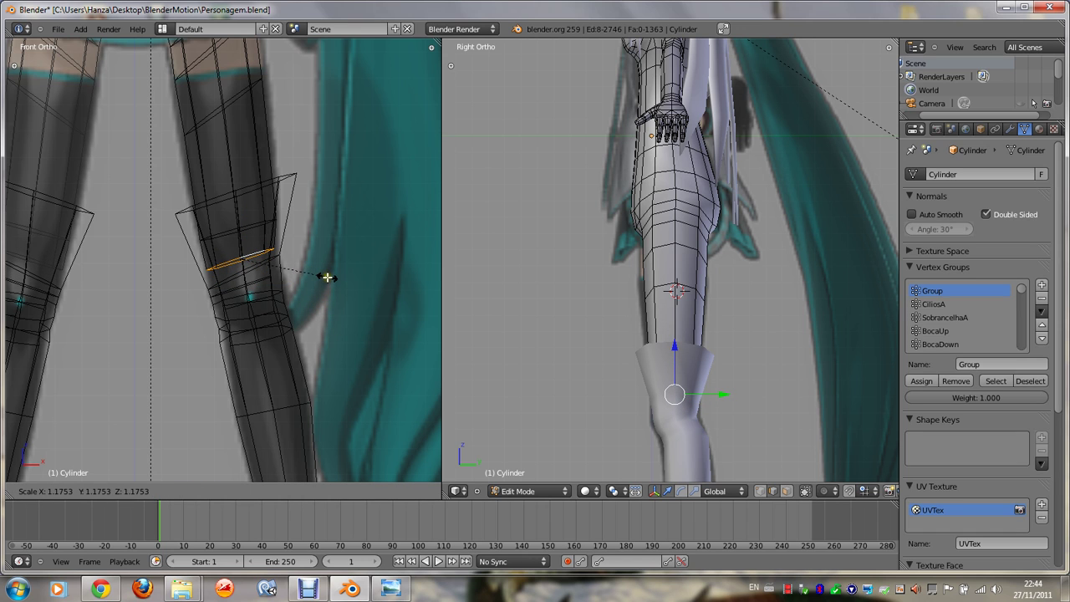
click(329, 278)
key(Tab)
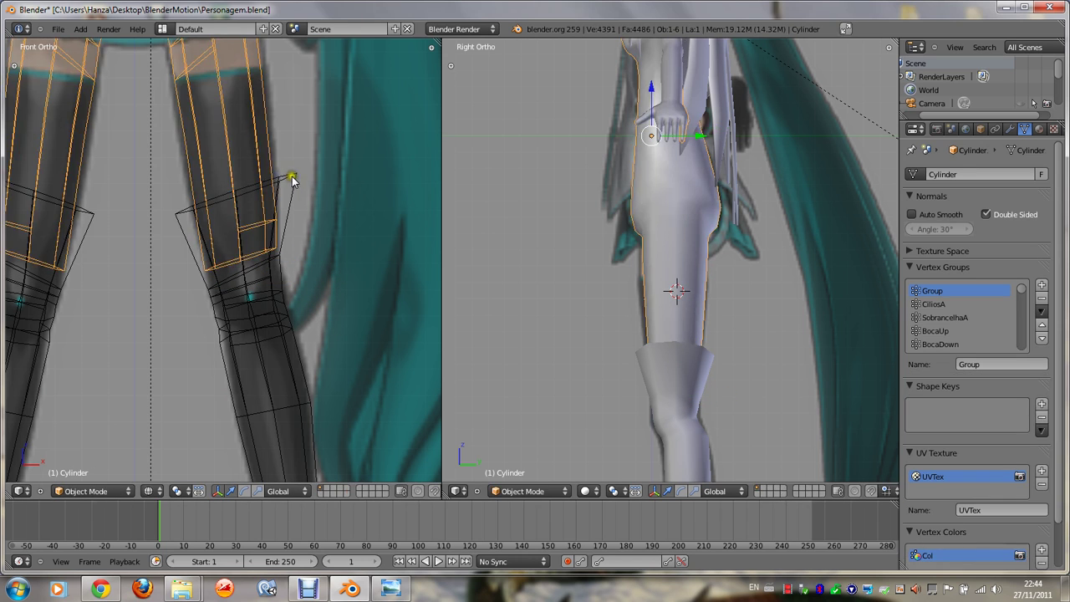
Step: Resize Cylinder.002's top loop, extrude it upward, and flare it wider
right_click(292, 179)
key(Tab)
alt+right_click(292, 179)
key(s)
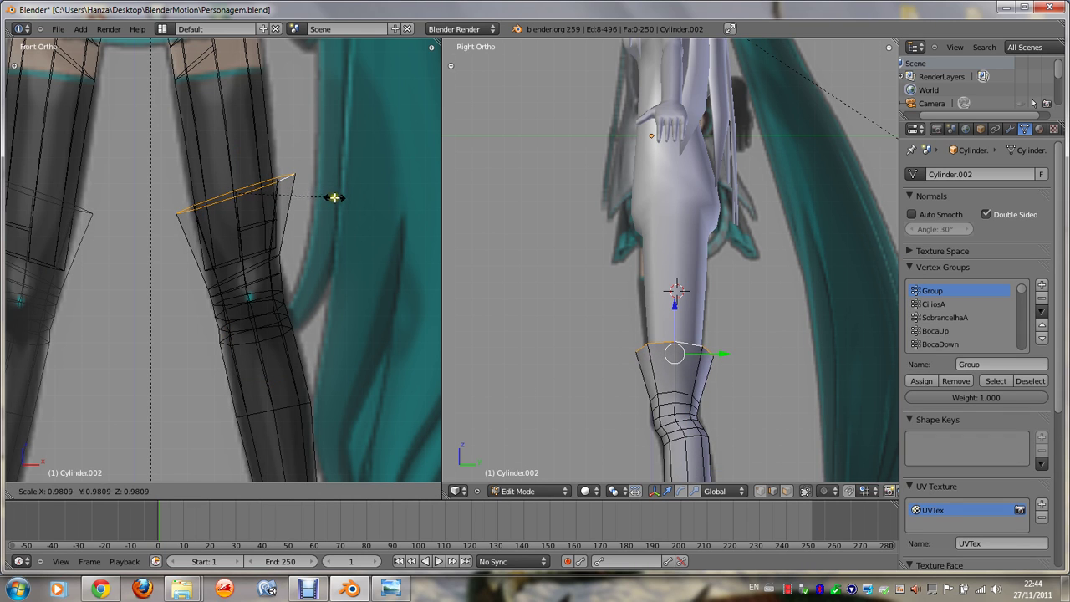
click(335, 197)
key(e)
click(334, 184)
key(s)
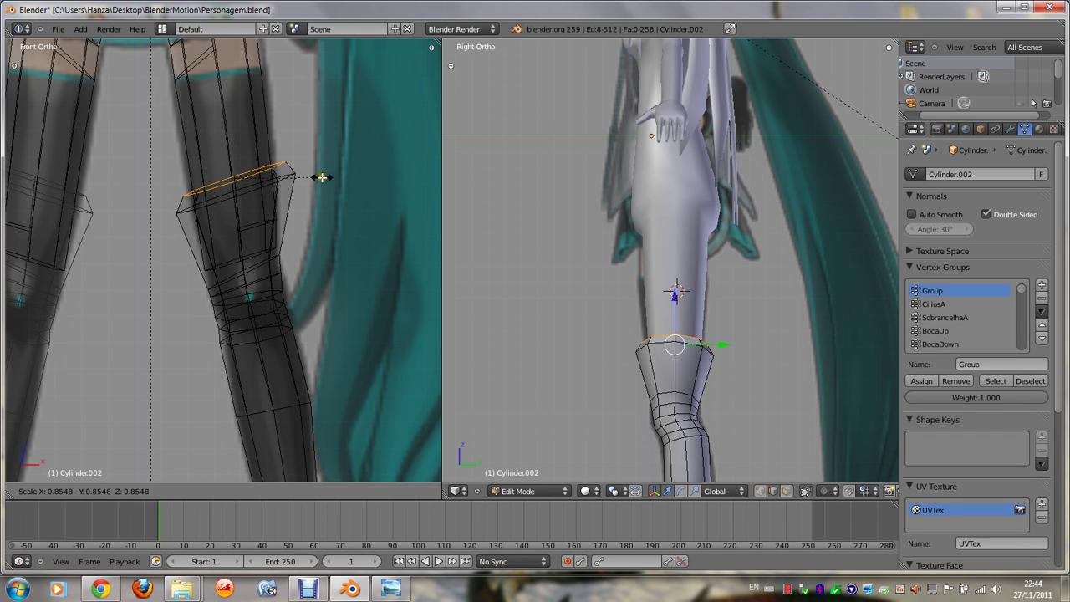
click(342, 224)
Step: Extrude and shrink an inner lip loop at the boot top, then exit Edit Mode
key(e)
key(s)
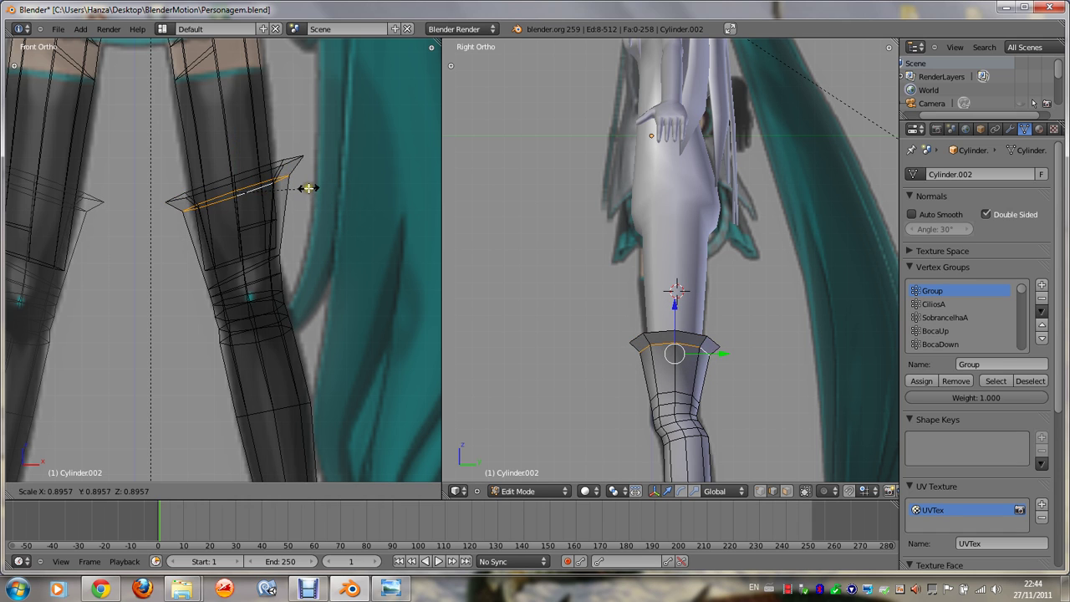
click(307, 188)
key(Tab)
scroll(313, 198, down, 2)
Step: Apply Smooth shading to the Cylinder.002 boot meshes from the Object Tools shelf
key(KP_8)
key(KP_8)
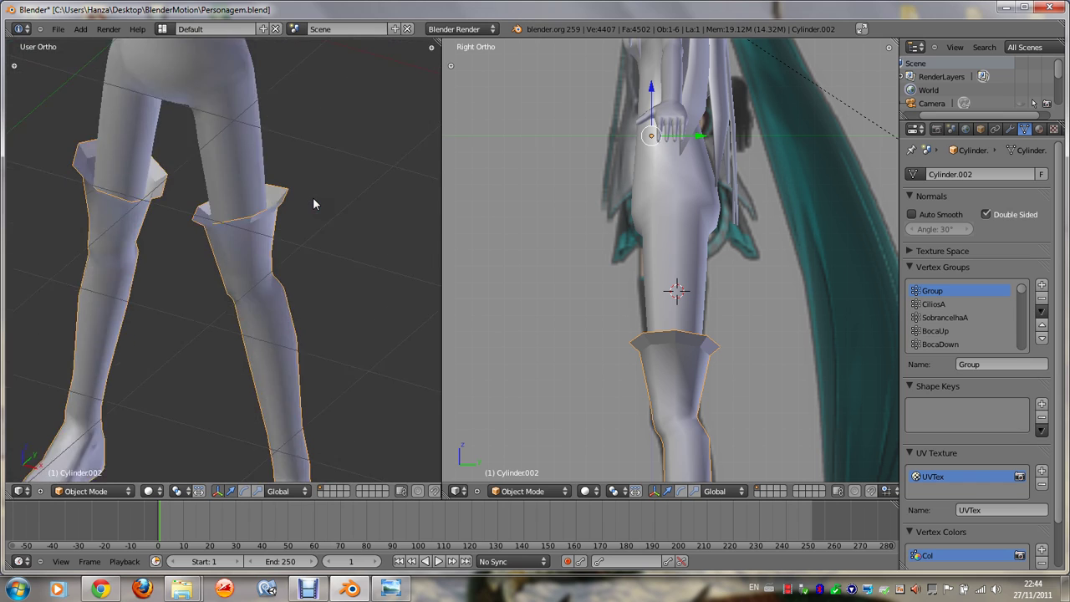
key(KP_8)
key(KP_4)
key(KP_4)
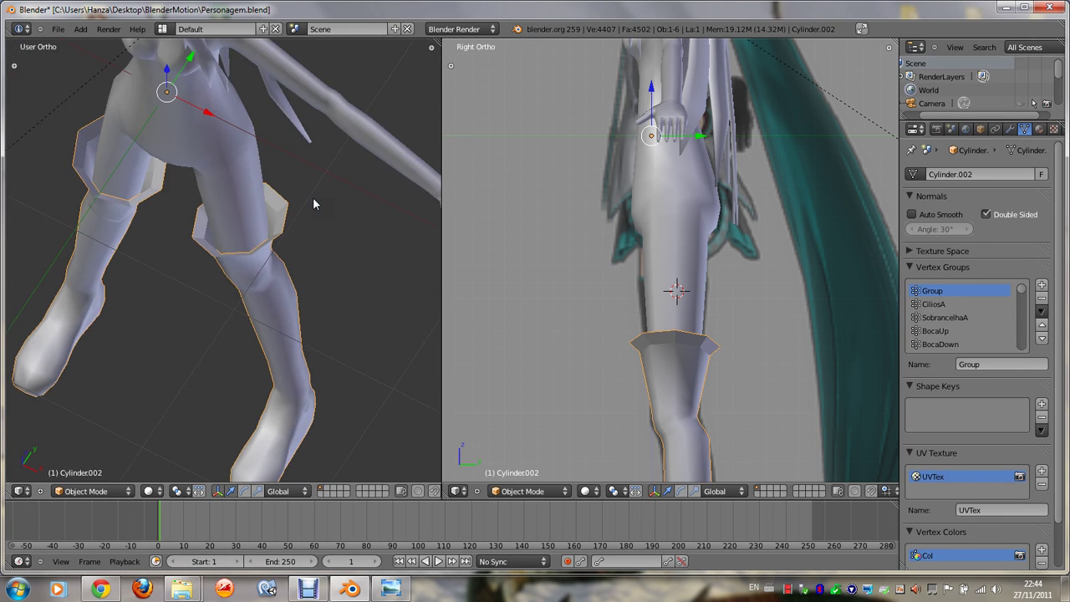
key(t)
click(27, 209)
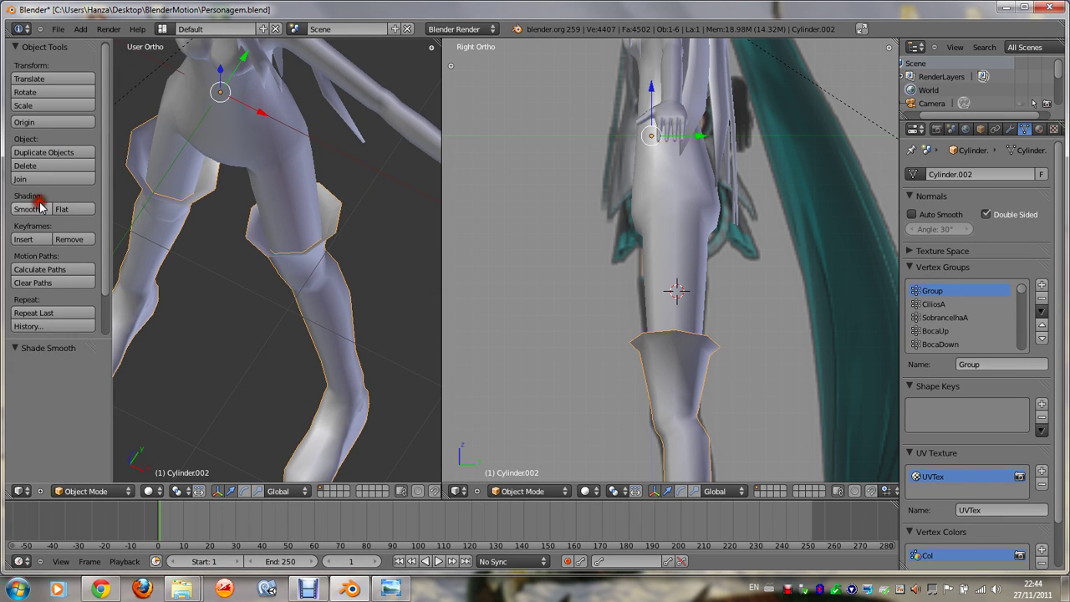
Step: Inspect the smoothed boots from front, top and side angles, hiding the tool shelf
key(KP_8)
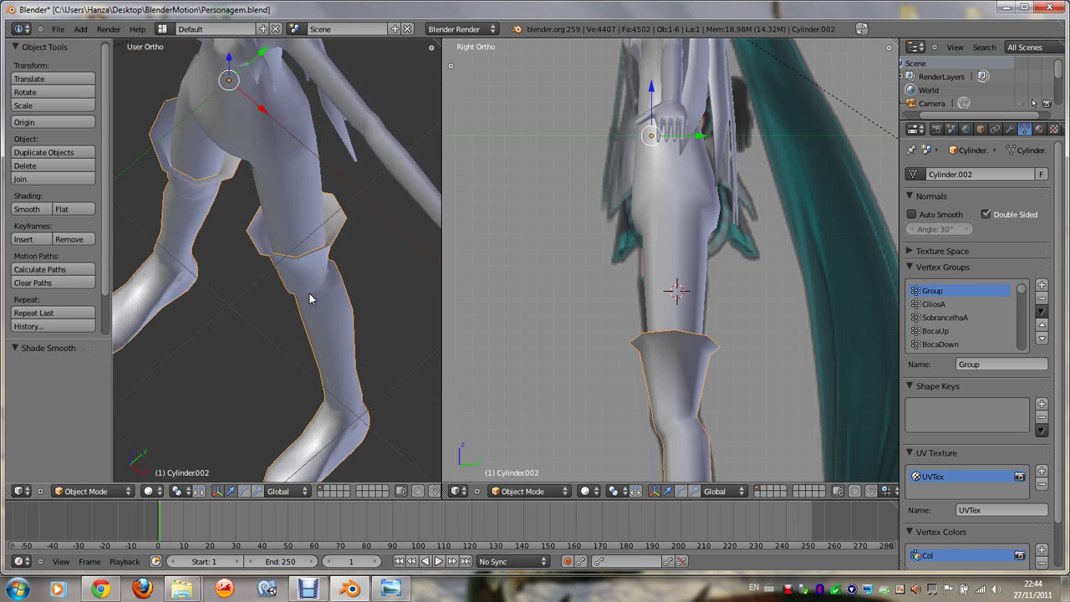
key(KP_4)
key(KP_6)
key(KP_1)
key(KP_8)
key(KP_8)
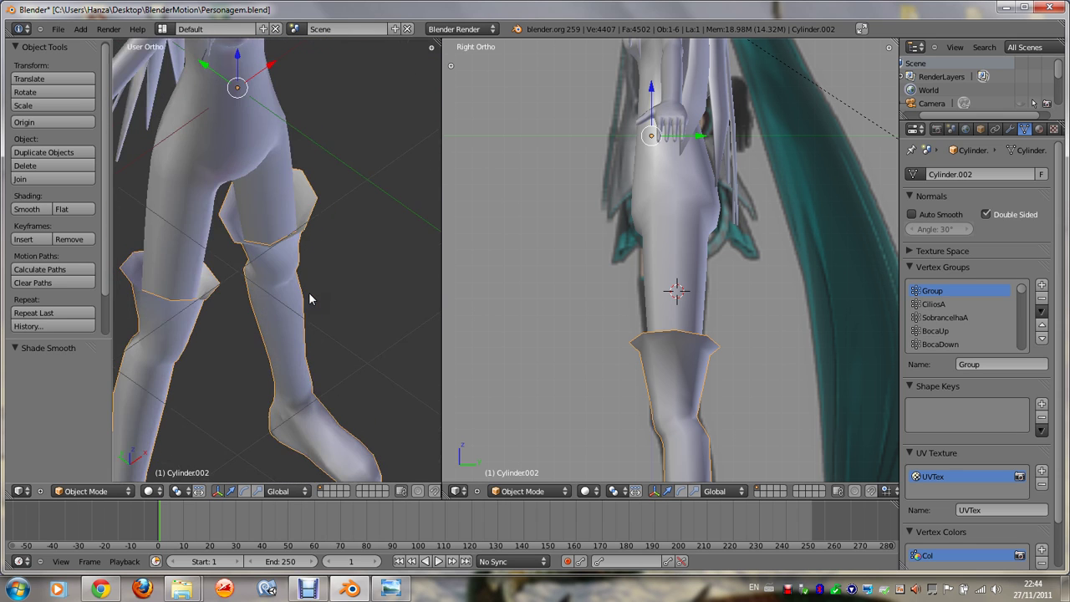
key(KP_4)
key(KP_4)
key(KP_4)
key(KP_1)
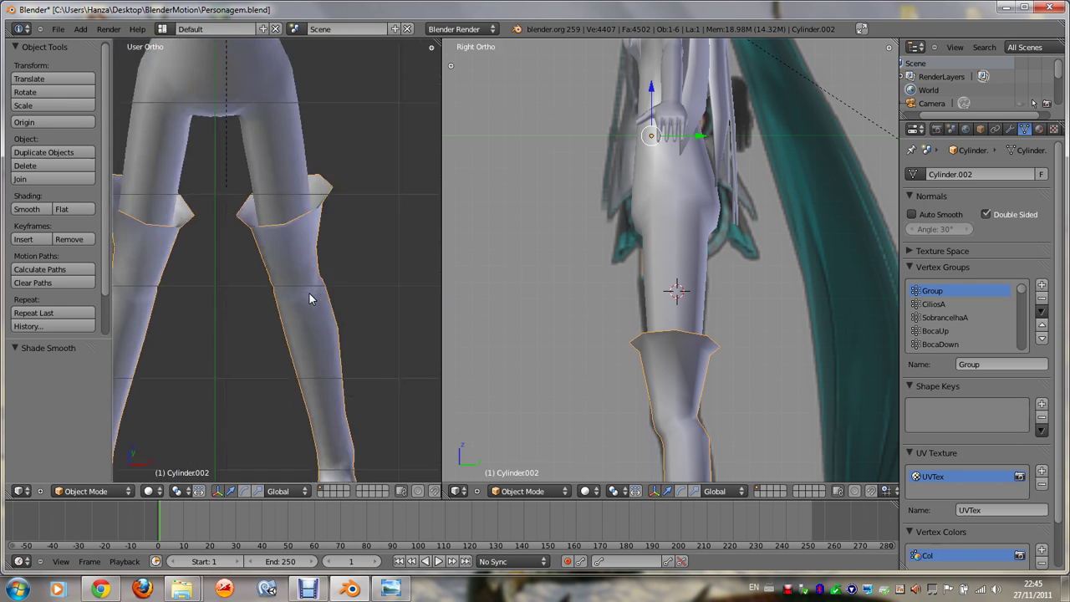
scroll(309, 298, down, 5)
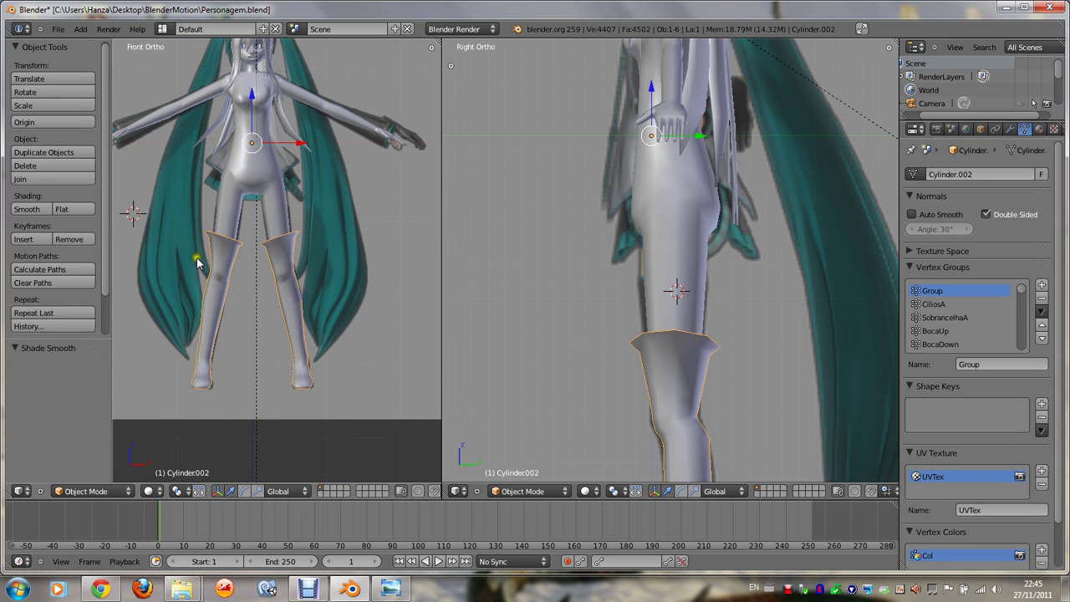
key(t)
scroll(291, 351, up, 4)
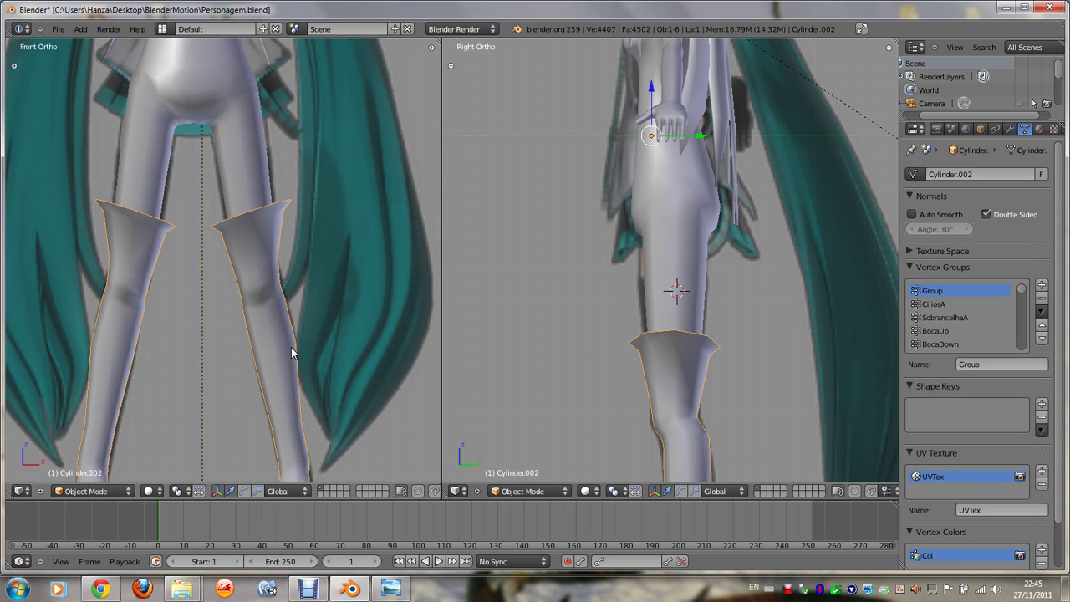
scroll(291, 351, down, 1)
key(KP_6)
key(KP_Divide)
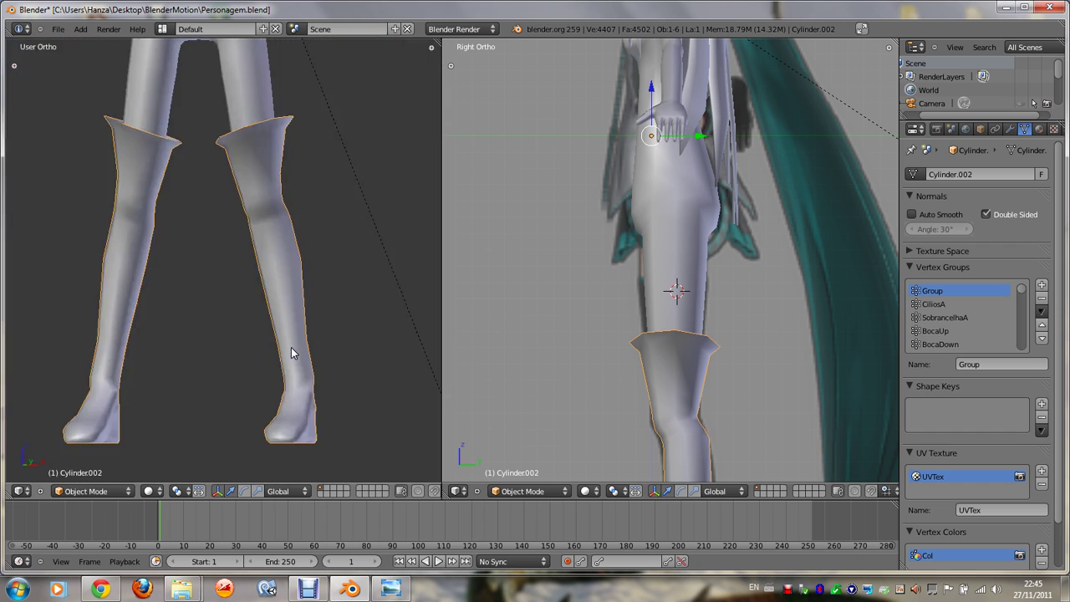
key(KP_6)
key(KP_6)
key(KP_8)
Step: Enter Edit Mode on the boot, select part of the foot, and place the 3D cursor at the heel
key(Tab)
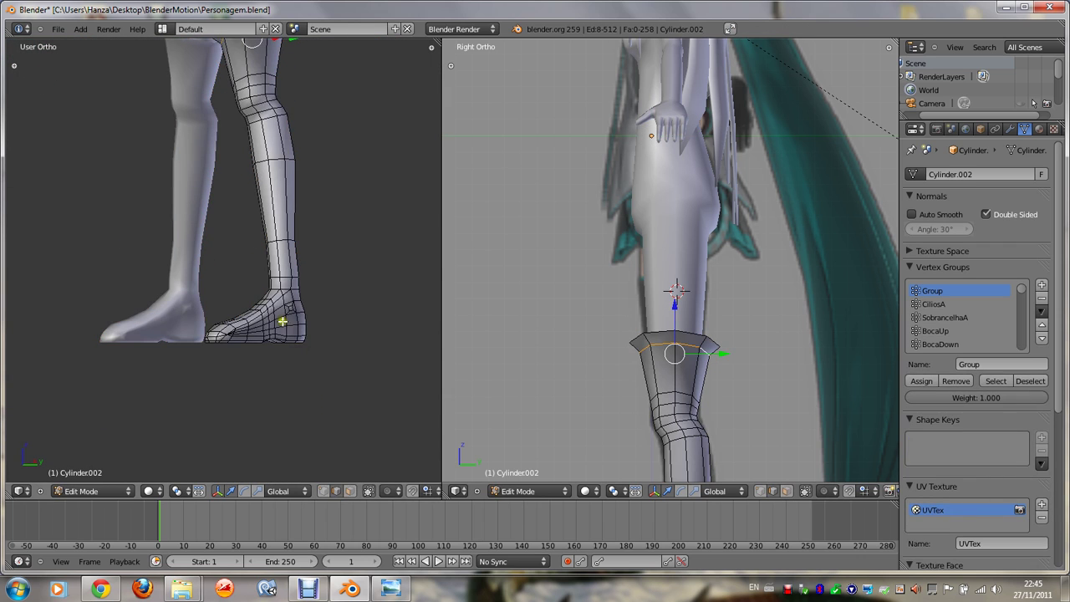
scroll(302, 373, up, 2)
key(KP_8)
key(KP_8)
key(KP_8)
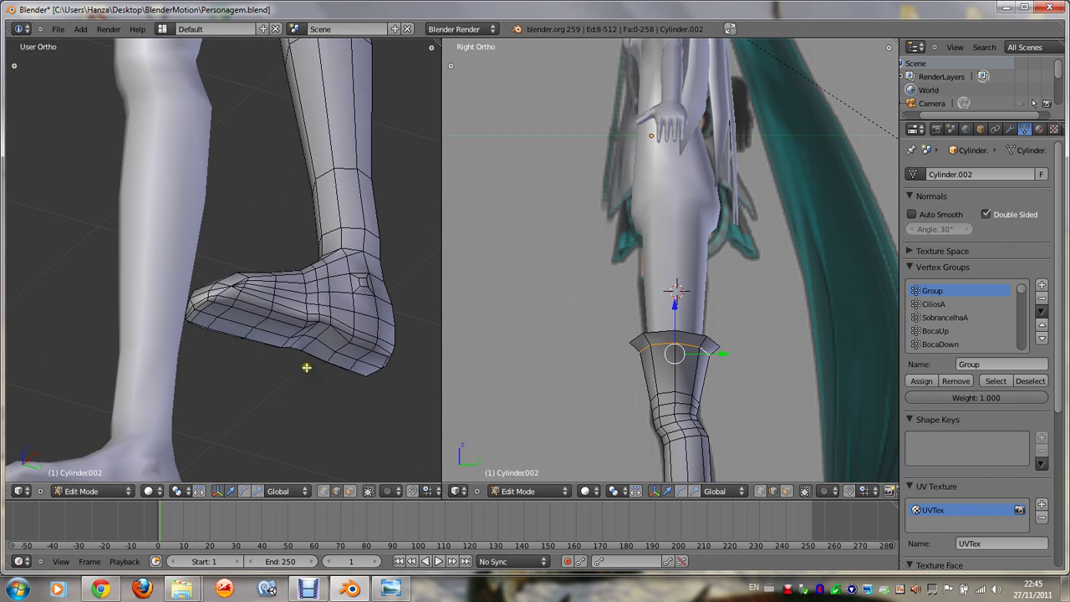
right_click(332, 335)
key(KP_2)
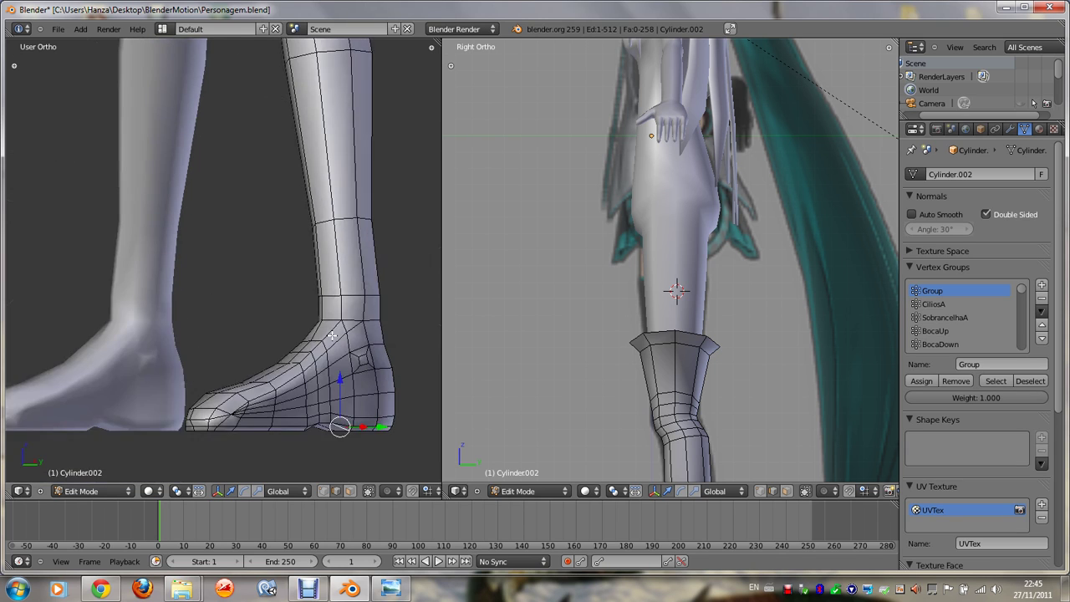
key(KP_2)
scroll(327, 392, down, 2)
click(287, 377)
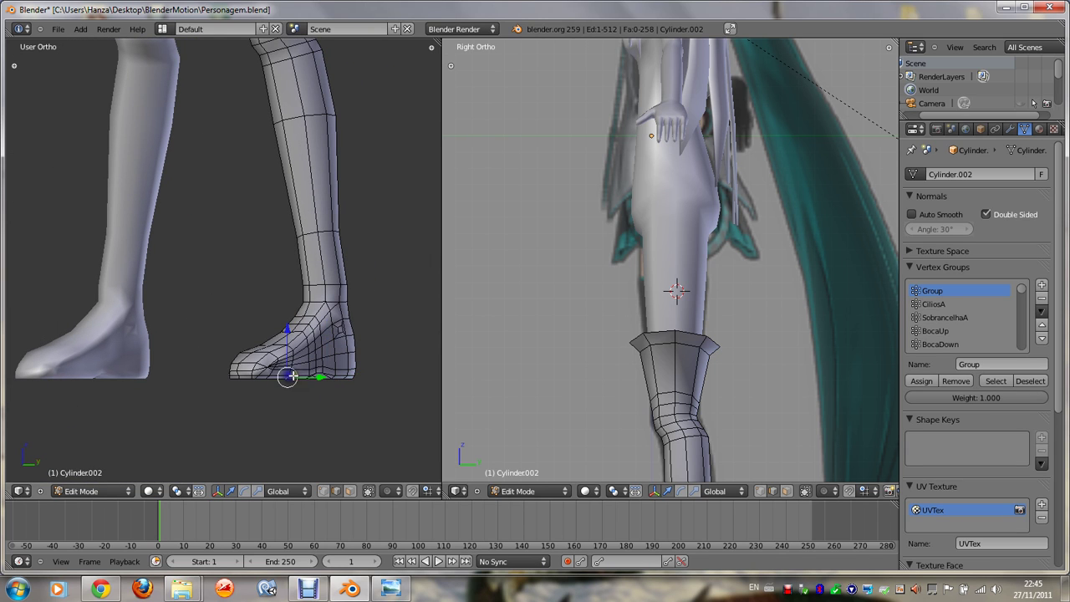
Step: Add a new edge loop around the ankle just above the foot
key(ctrl+r)
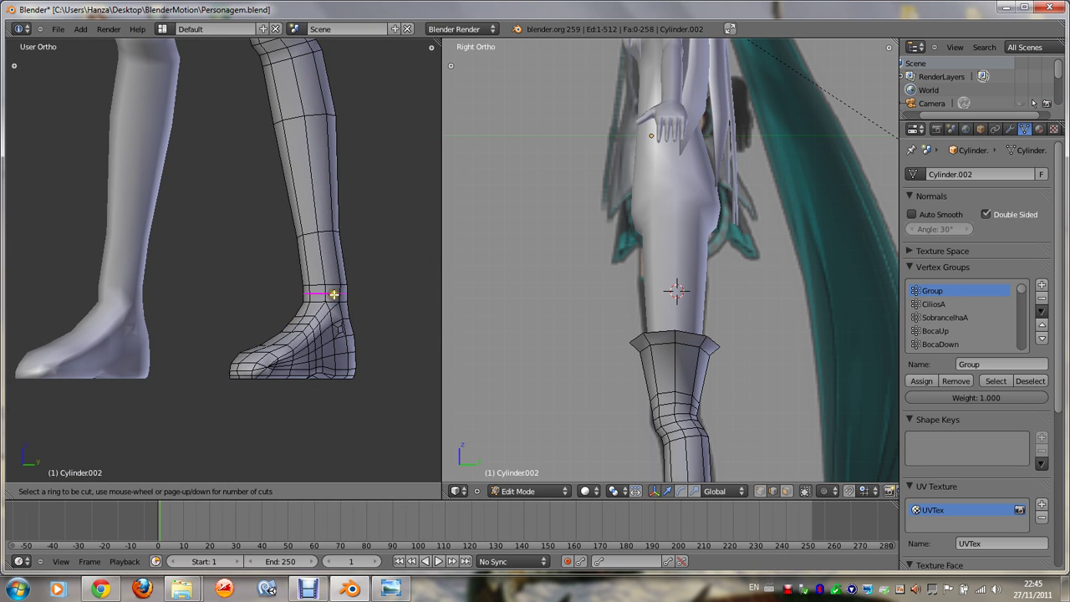
click(333, 294)
click(339, 294)
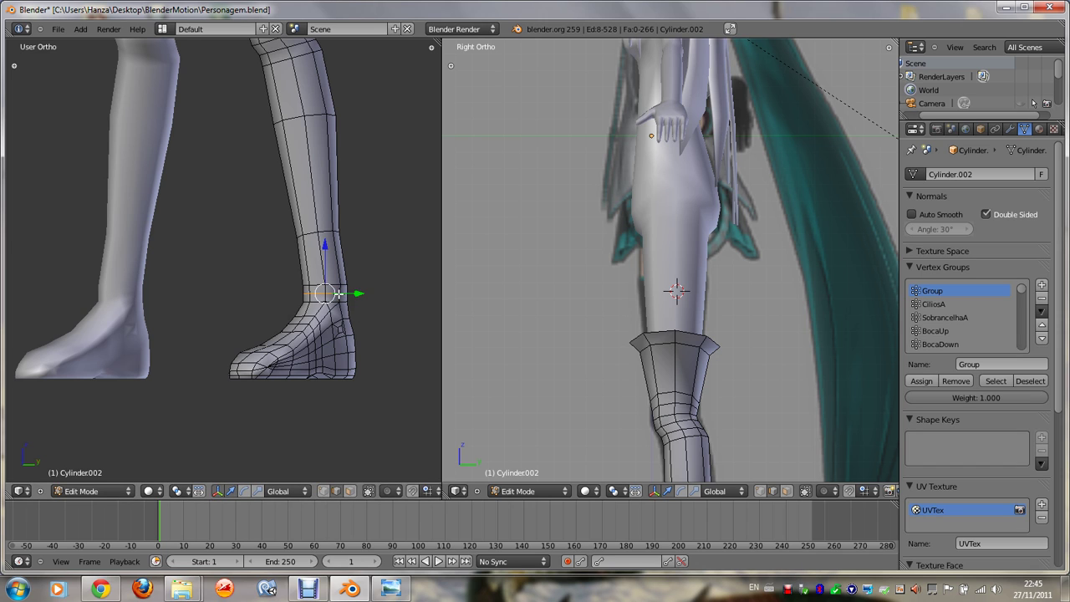
Step: Box-select the whole foot section in wireframe and rotate it slightly around the Y axis
right_click(319, 370)
key(b)
drag(214, 418, 403, 308)
key(z)
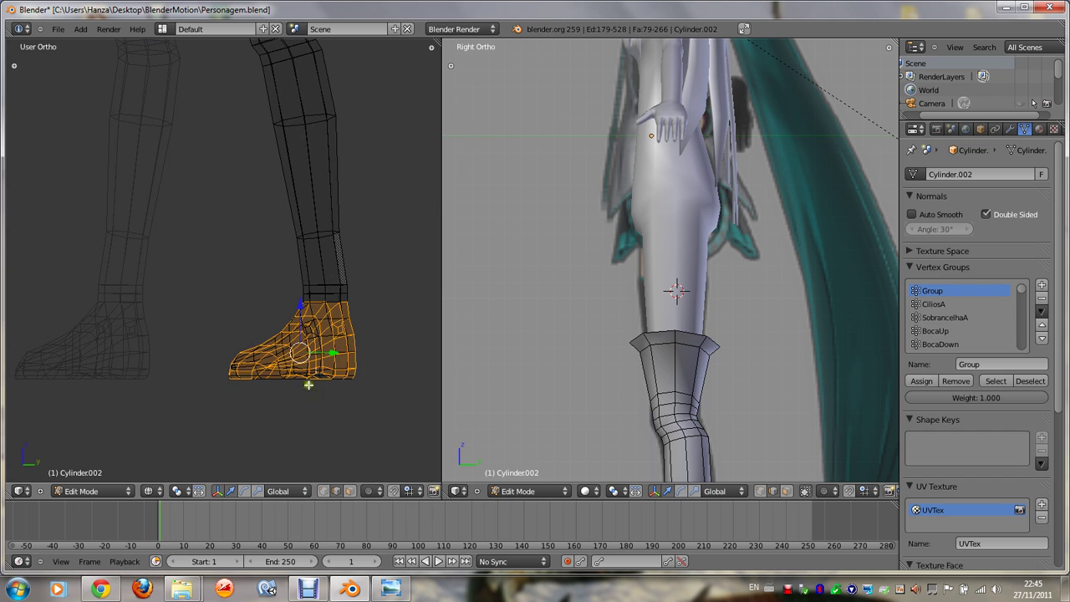
key(b)
drag(219, 406, 407, 303)
key(r)
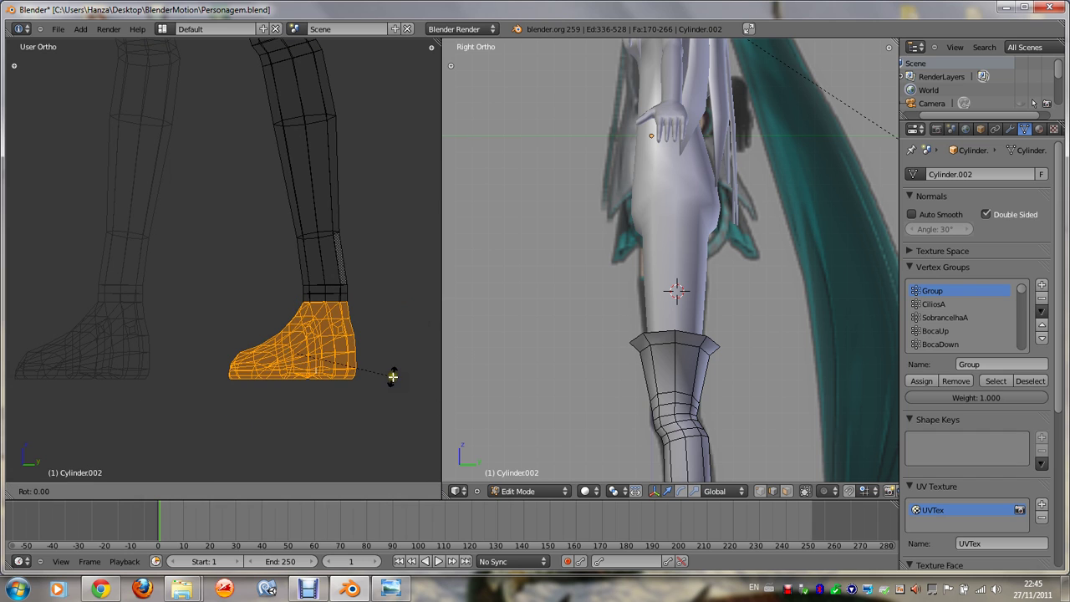
key(y)
click(410, 371)
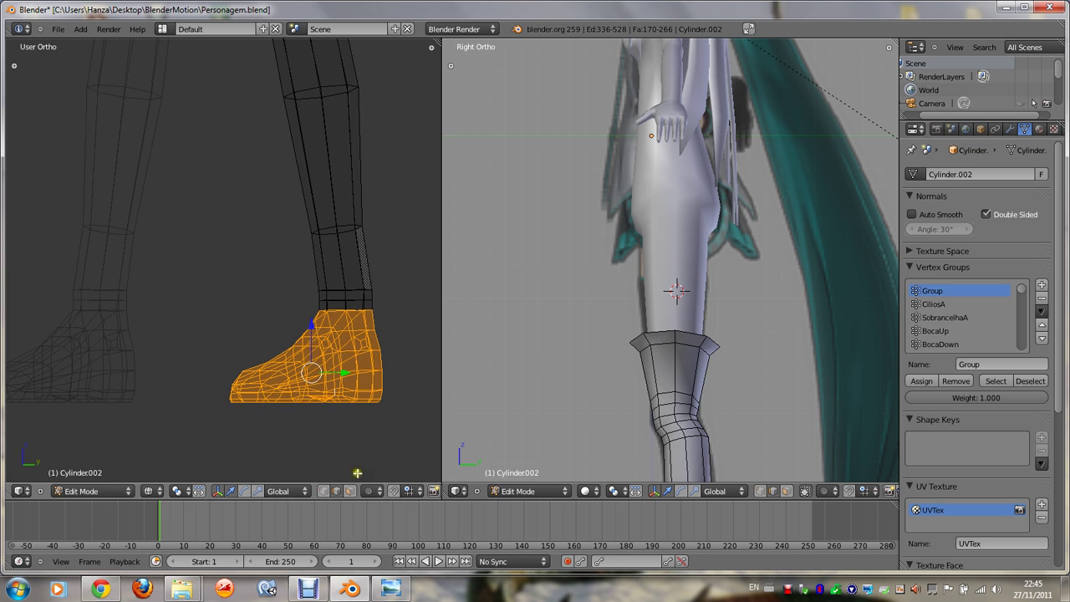
scroll(399, 341, up, 3)
Step: Undo the foot rotation and snap the 3D cursor to two selected ankle vertices
key(ctrl+z)
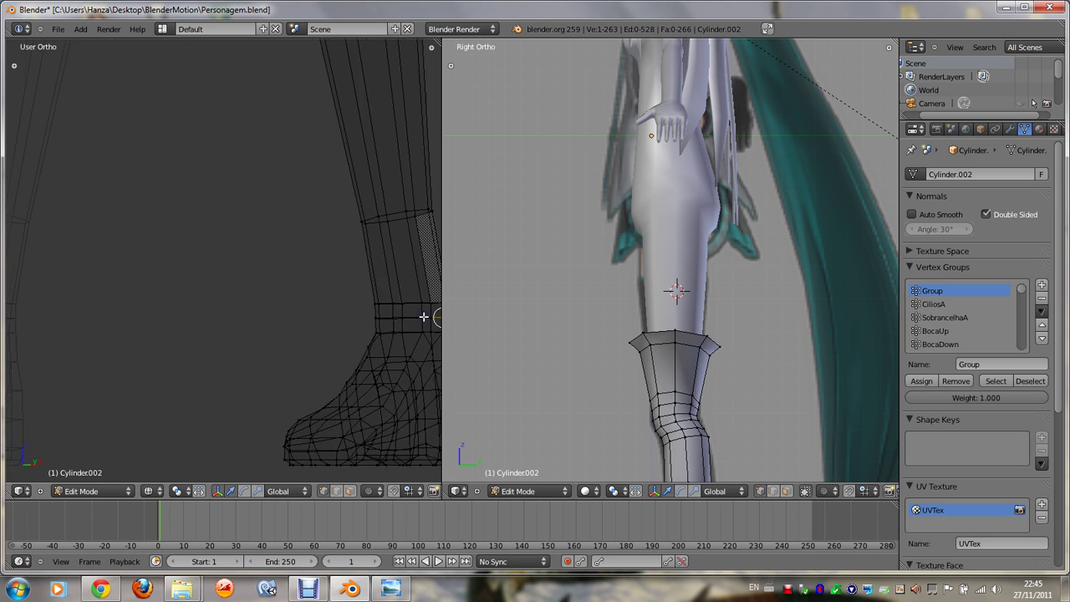
key(KP_1)
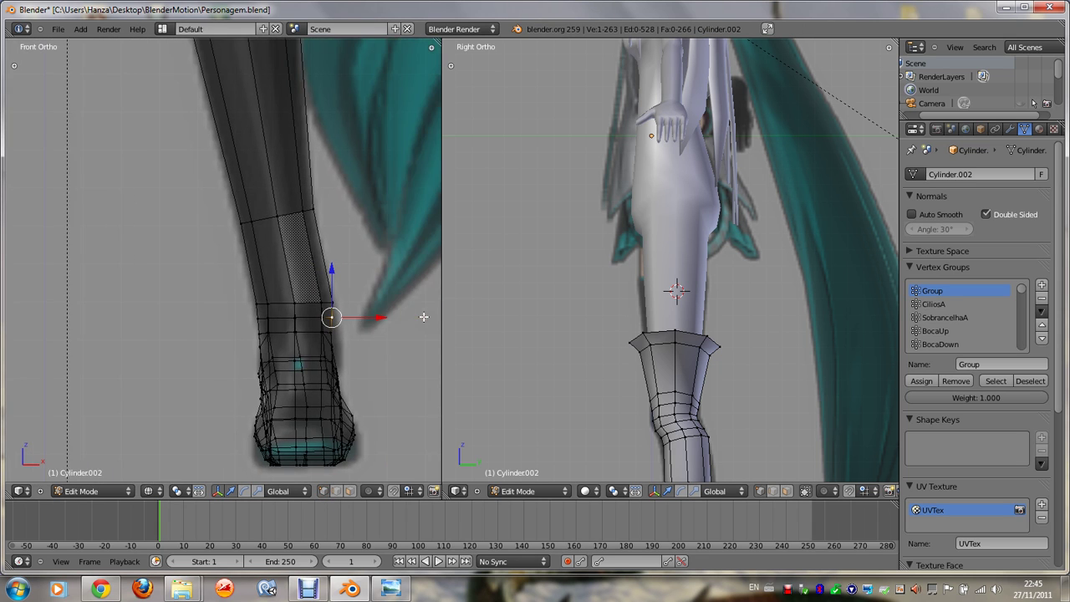
shift+right_click(261, 316)
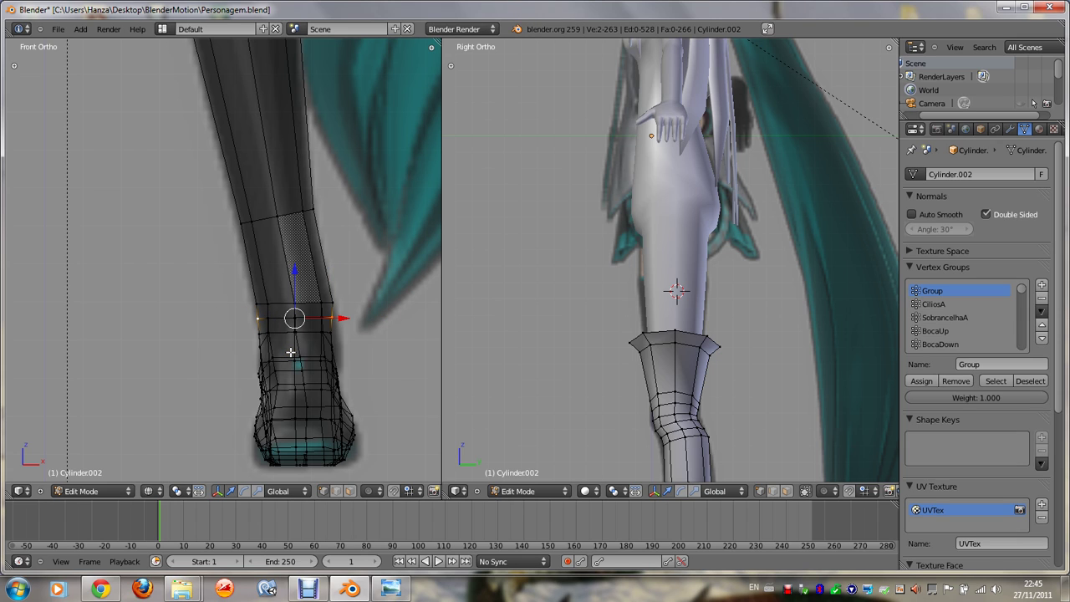
key(shift+s)
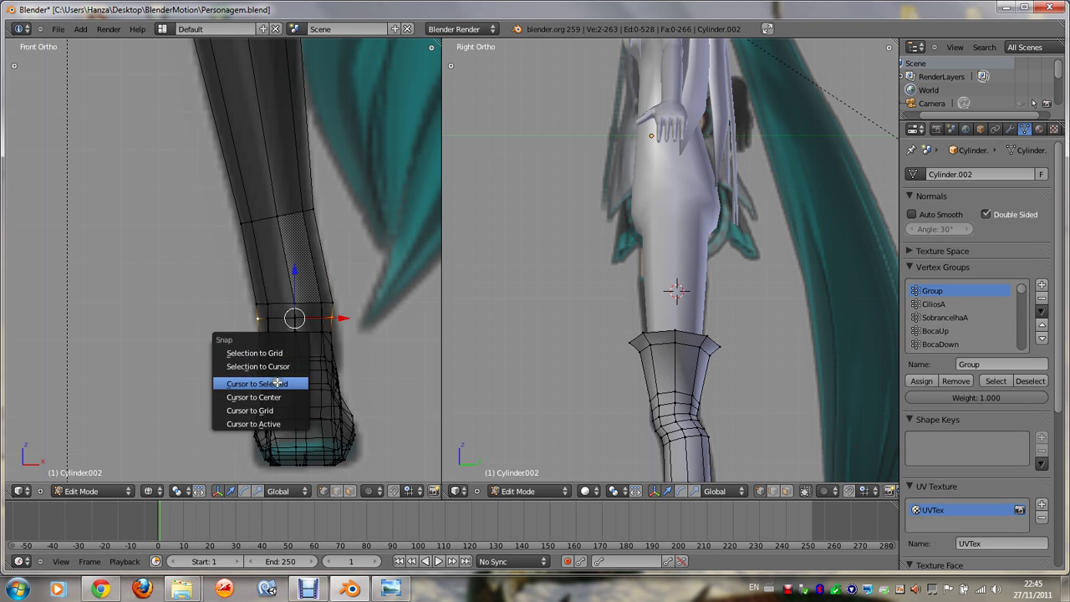
click(251, 380)
key(shift+s)
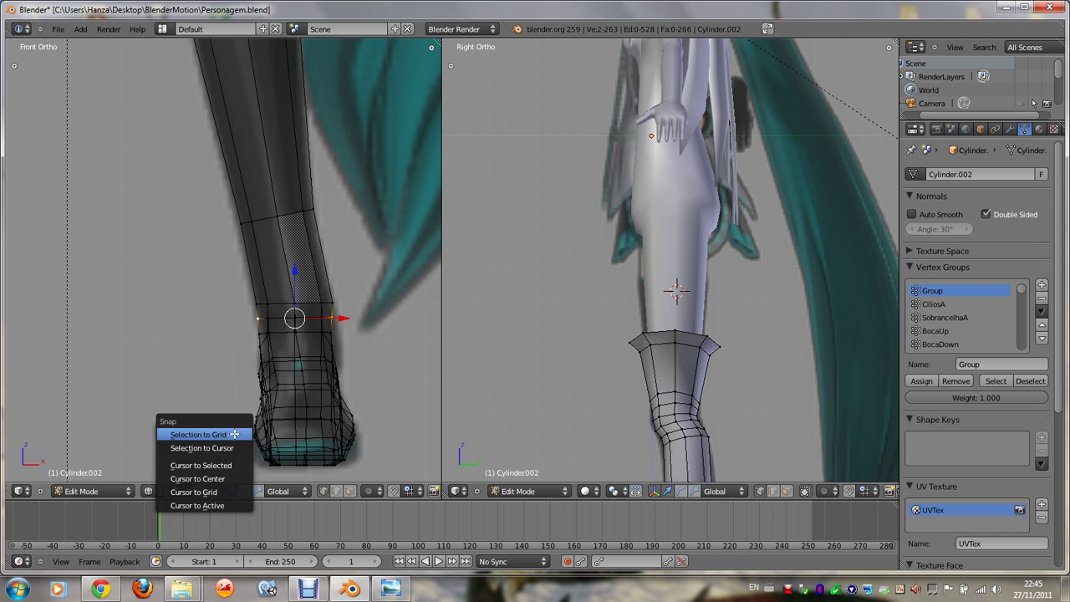
click(232, 465)
Step: Box-select the whole foot section below the ankle loop in wireframe view
key(z)
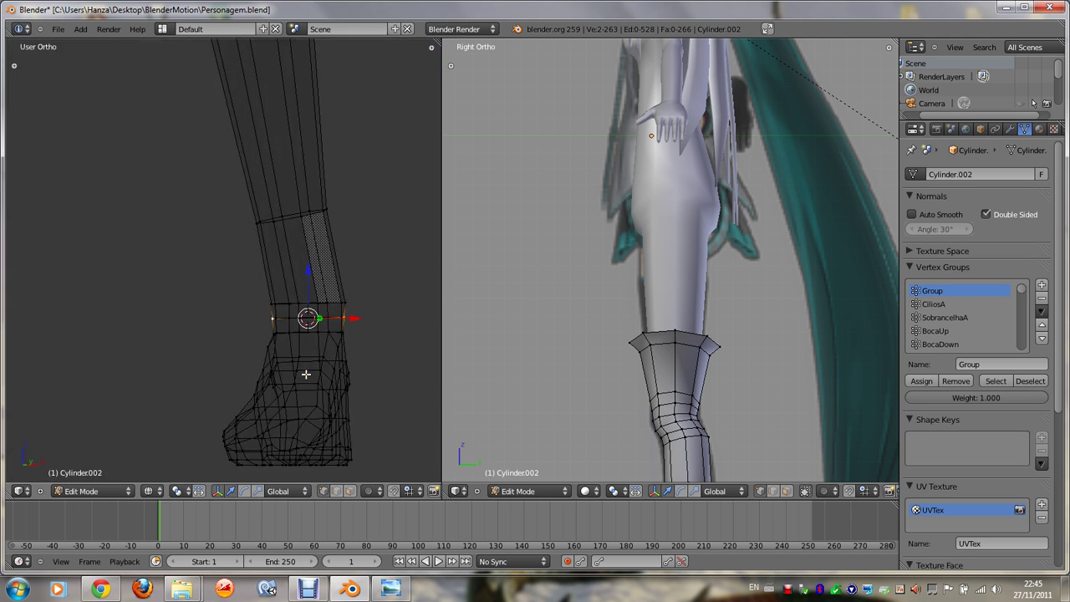
key(KP_6)
key(KP_6)
key(KP_8)
key(KP_2)
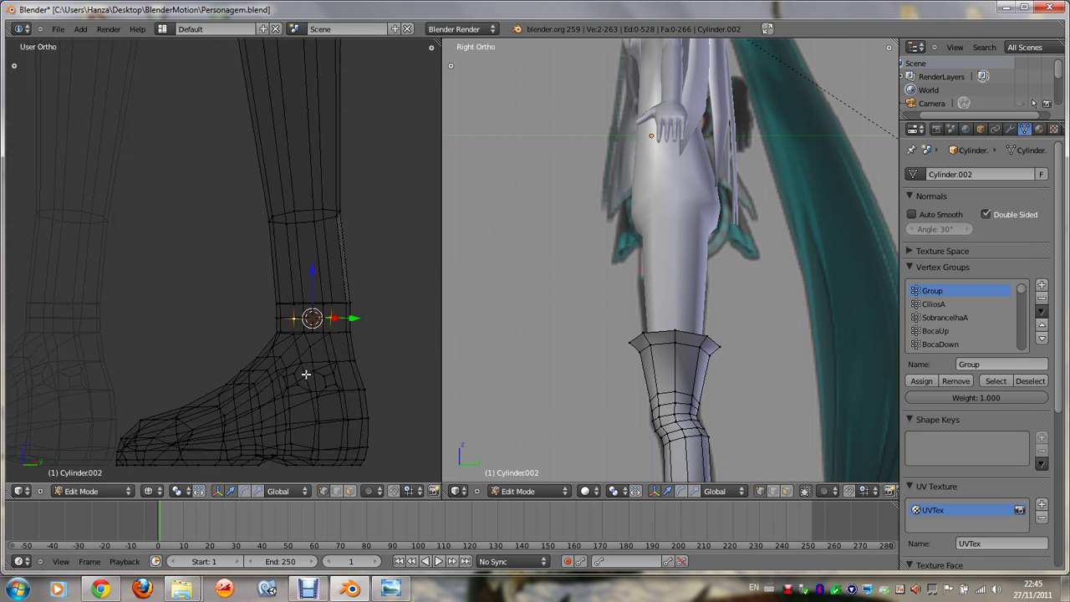
key(z)
scroll(287, 431, down, 2)
right_click(289, 406)
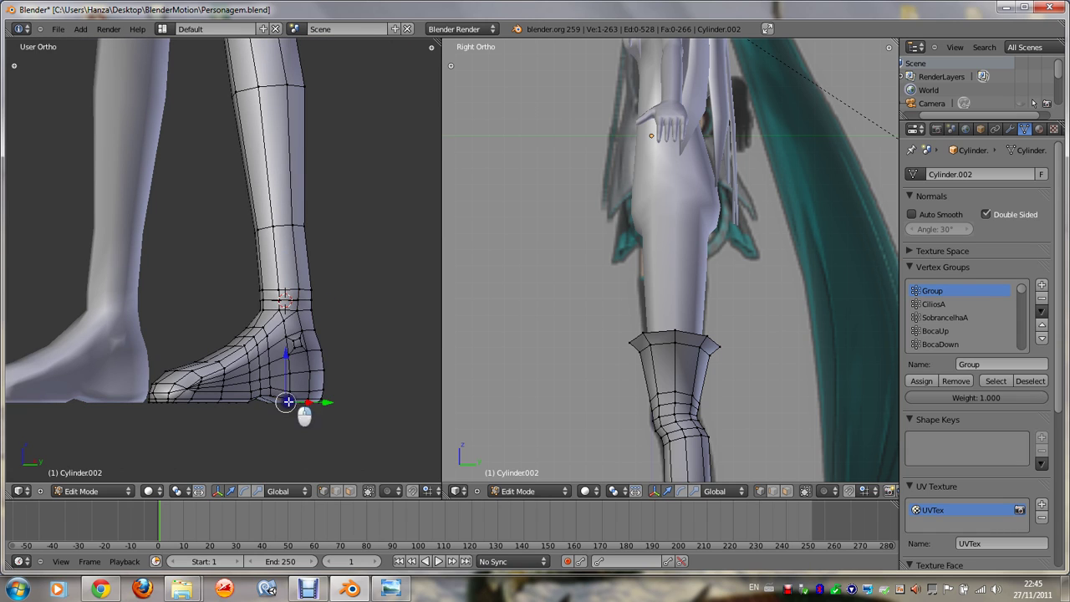
key(z)
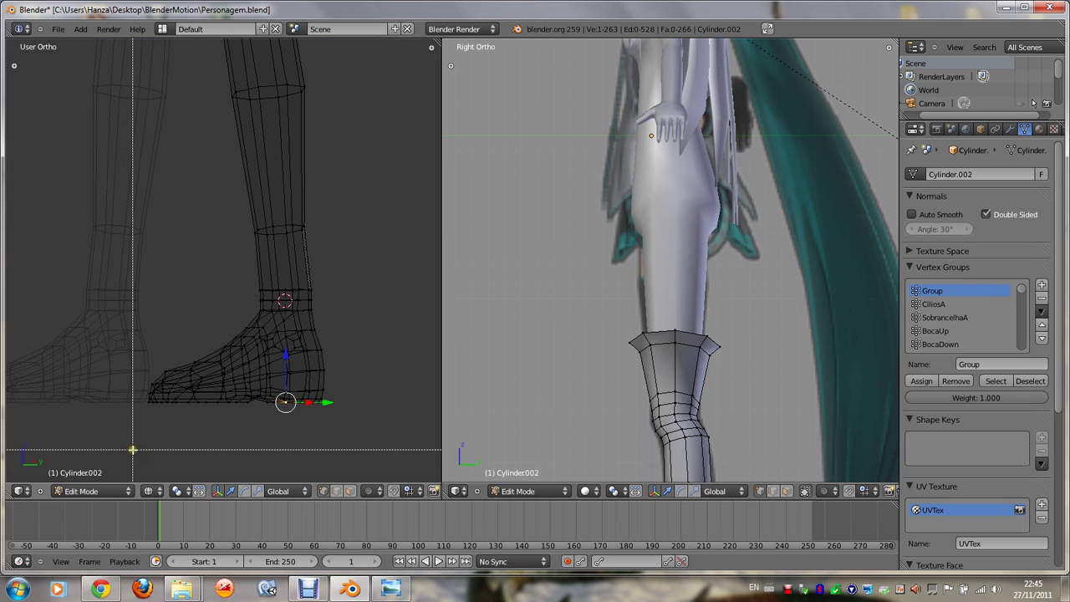
click(137, 441)
key(b)
drag(137, 434, 389, 305)
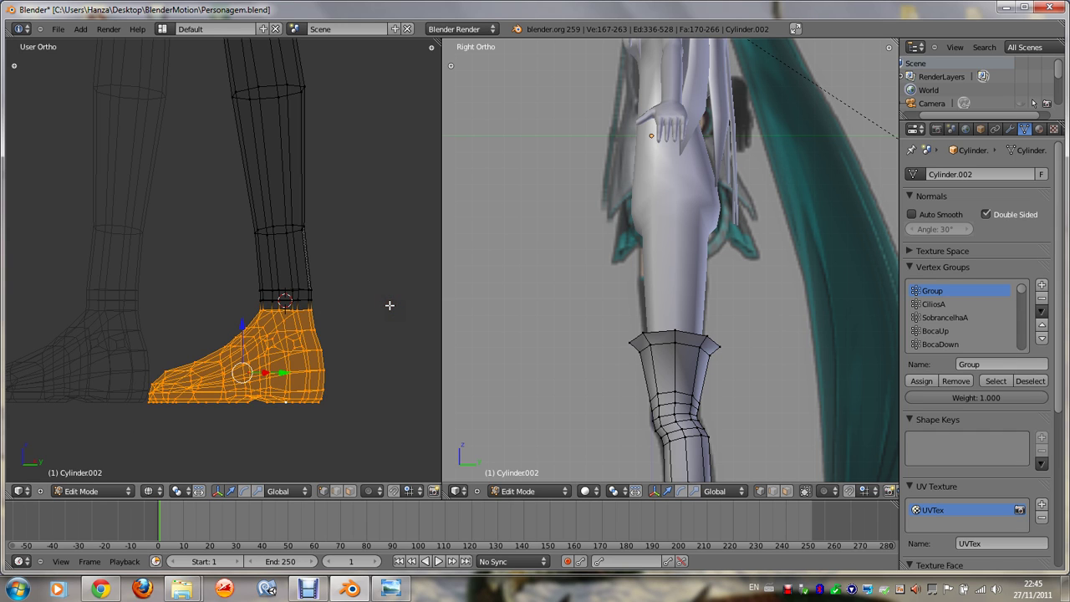
key(KP_3)
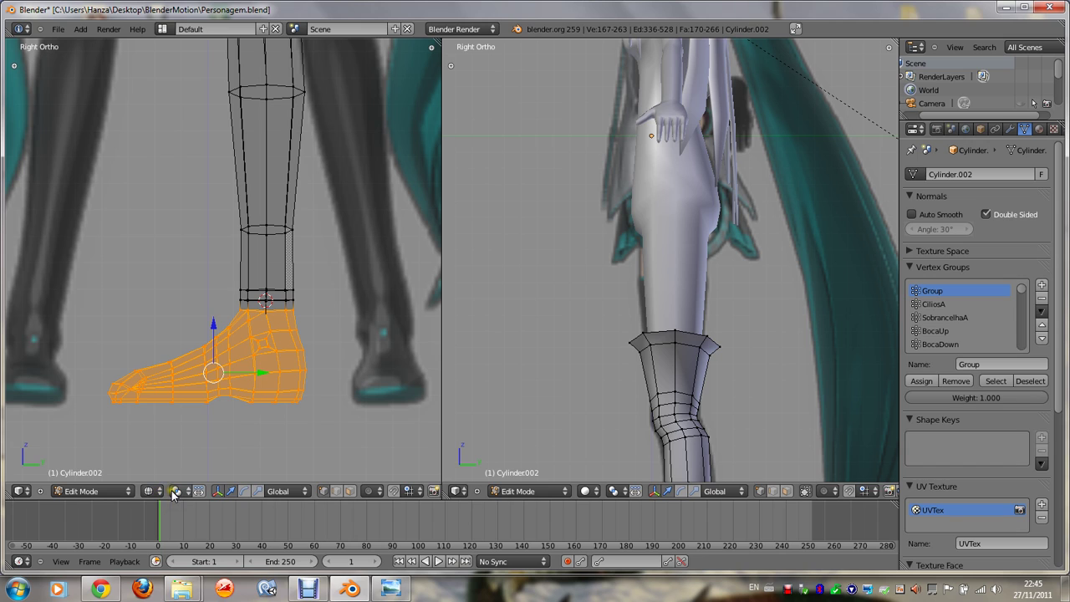
Step: Set the pivot point to 3D Cursor and rotate the foot downward around the ankle
click(172, 492)
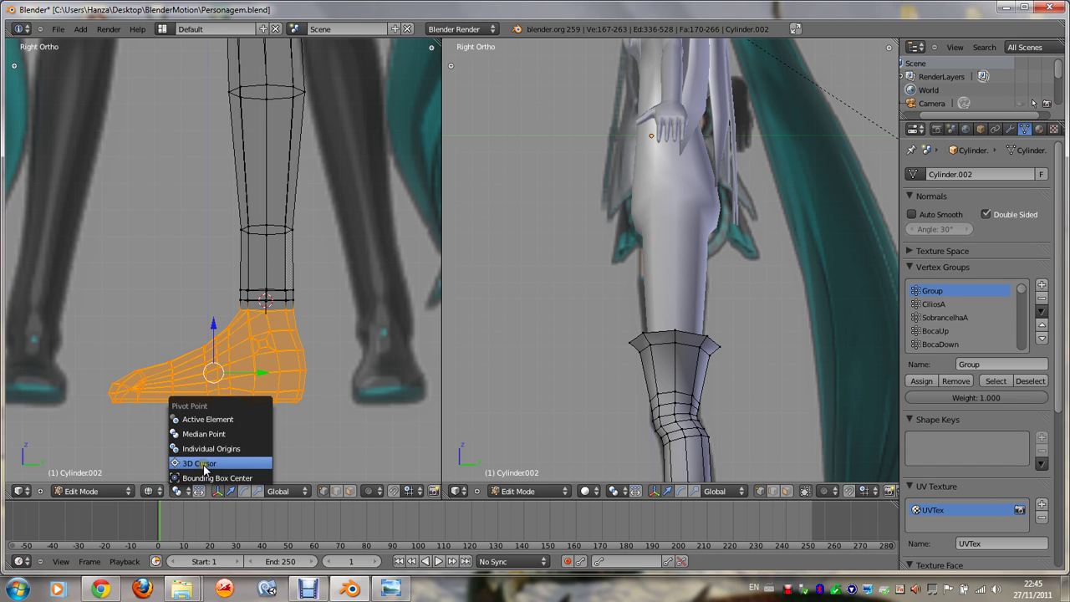
click(204, 465)
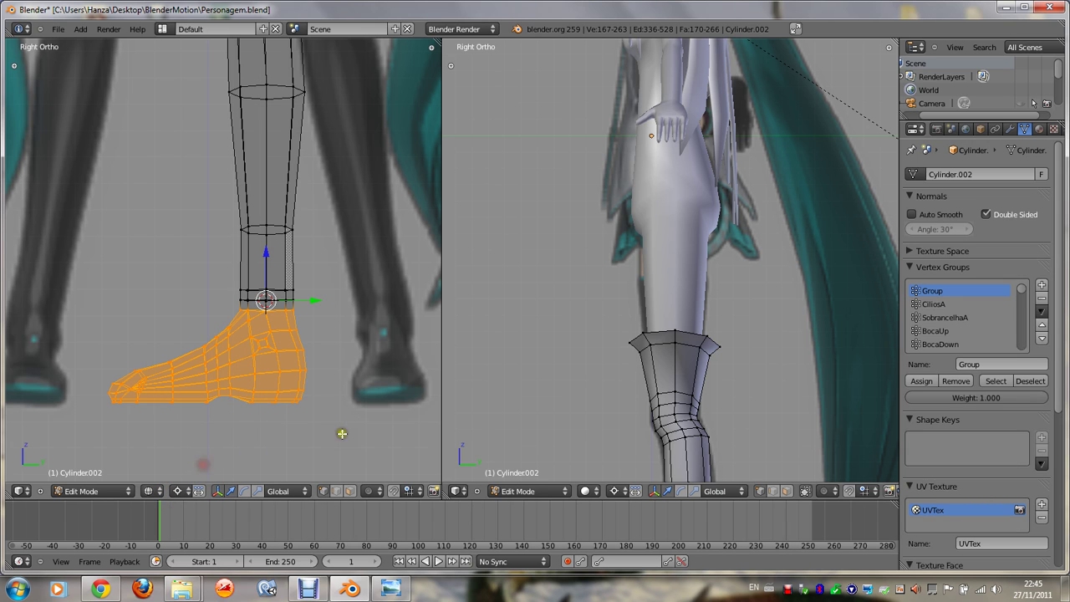
key(r)
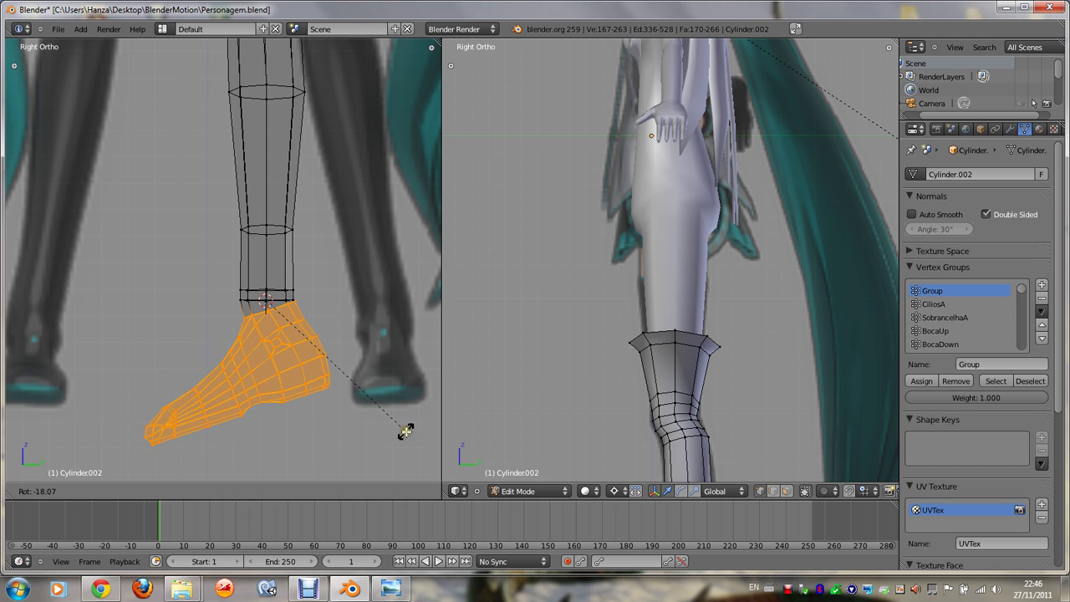
click(416, 430)
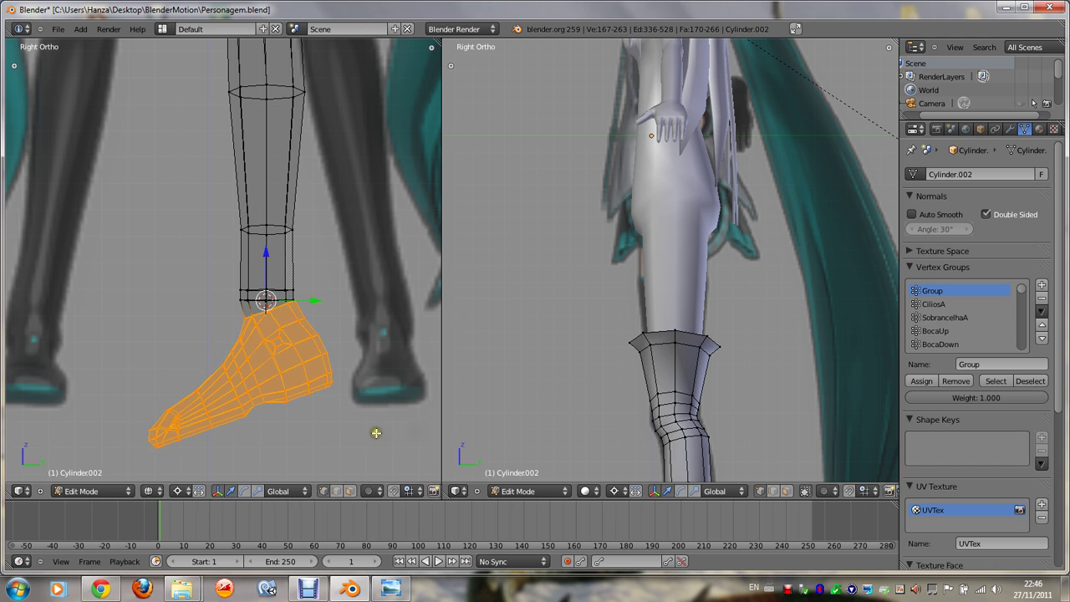
Step: Deselect all and pick vertices toward the front of the foot, checking from front and side views
key(a)
middle_drag(209, 425, 226, 419)
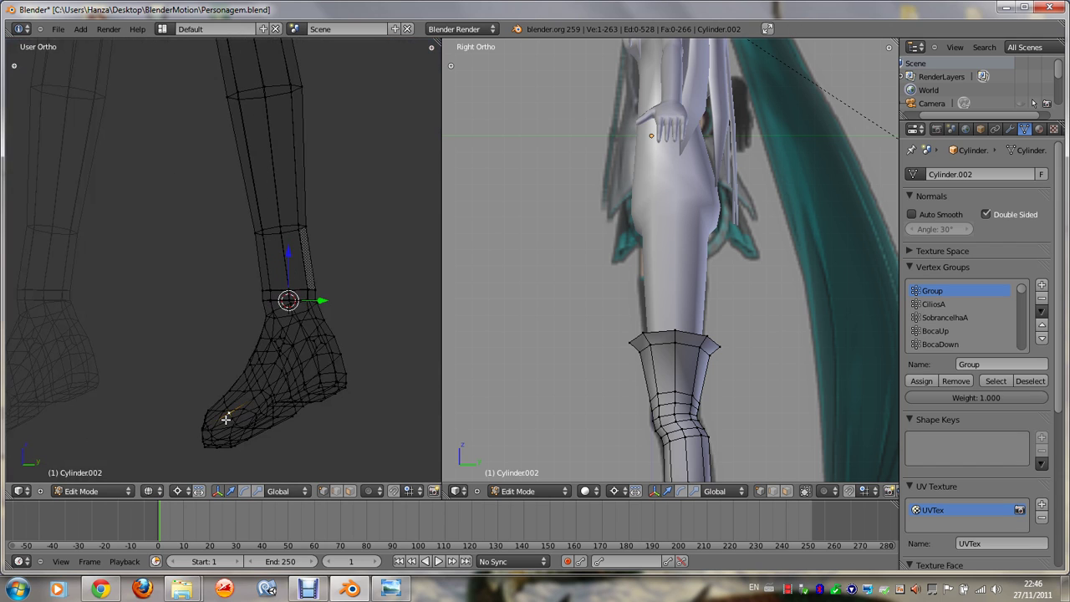
right_click(251, 411)
shift+right_click(274, 401)
key(KP_1)
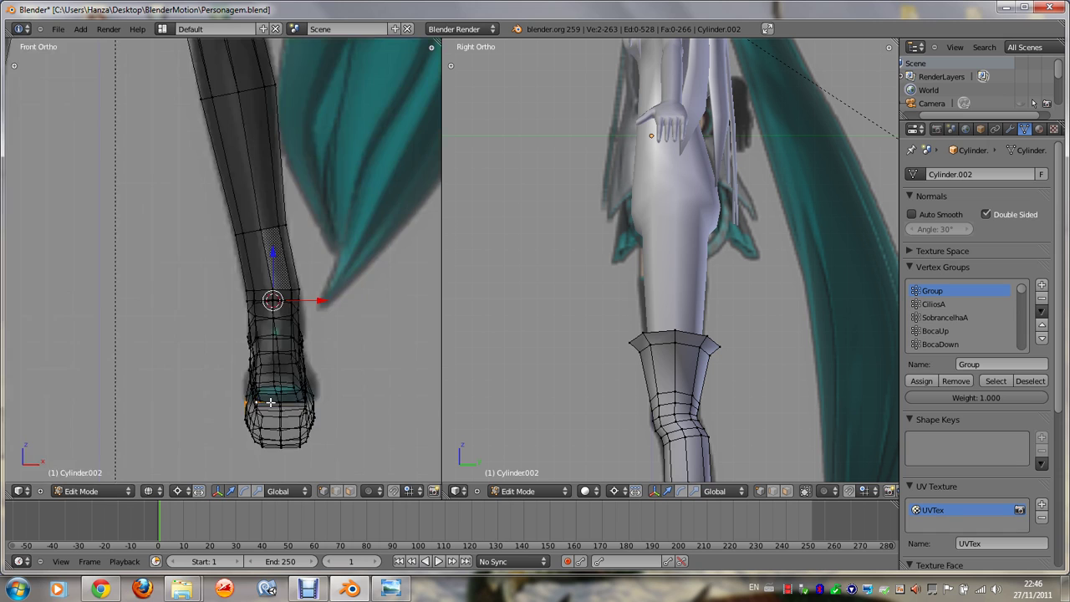
key(alt+z)
key(ctrl+KP_6)
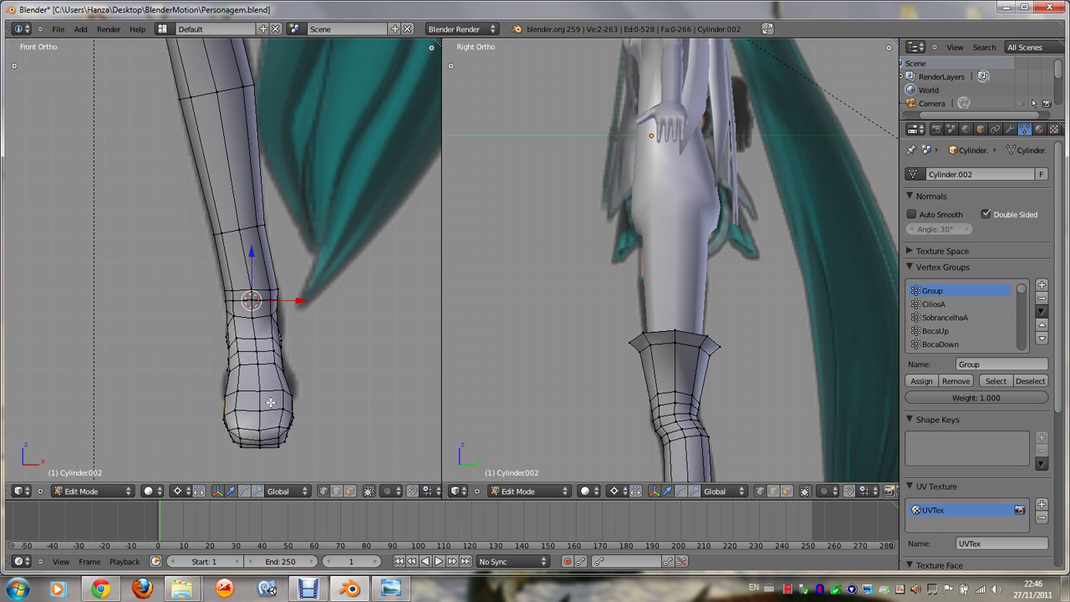
shift+right_click(293, 413)
key(alt+z)
key(KP_8)
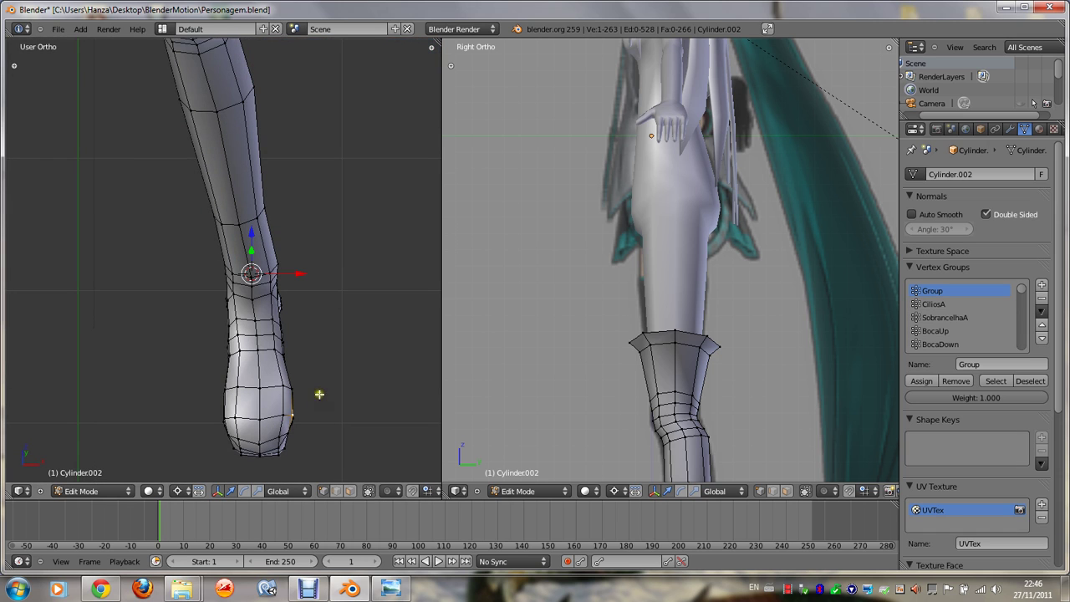
key(KP_6)
key(KP_6)
key(KP_6)
key(KP_6)
key(KP_6)
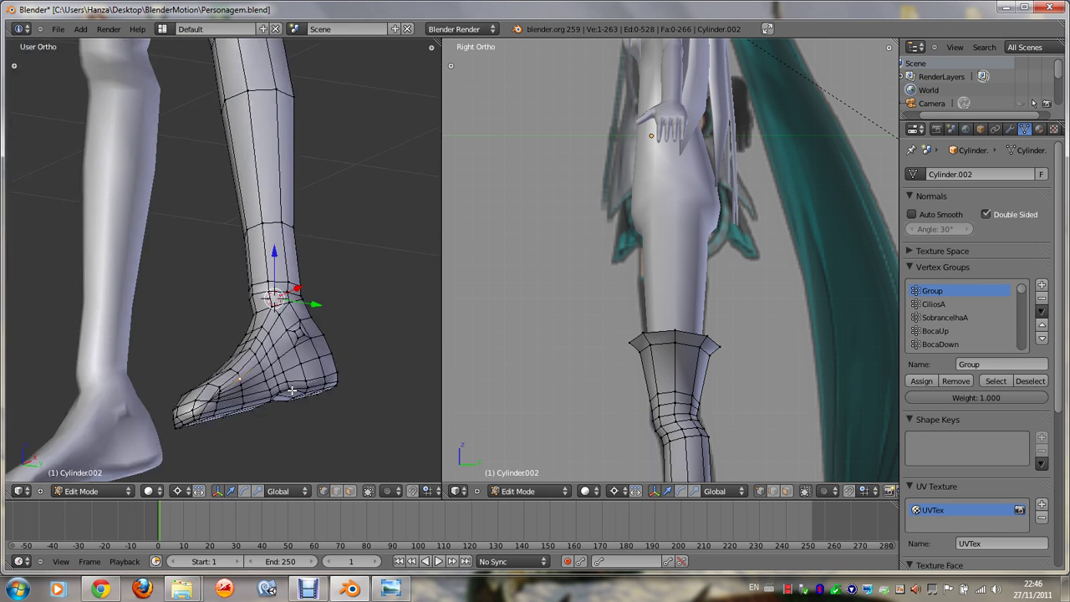
key(alt+z)
key(KP_4)
key(KP_4)
key(KP_4)
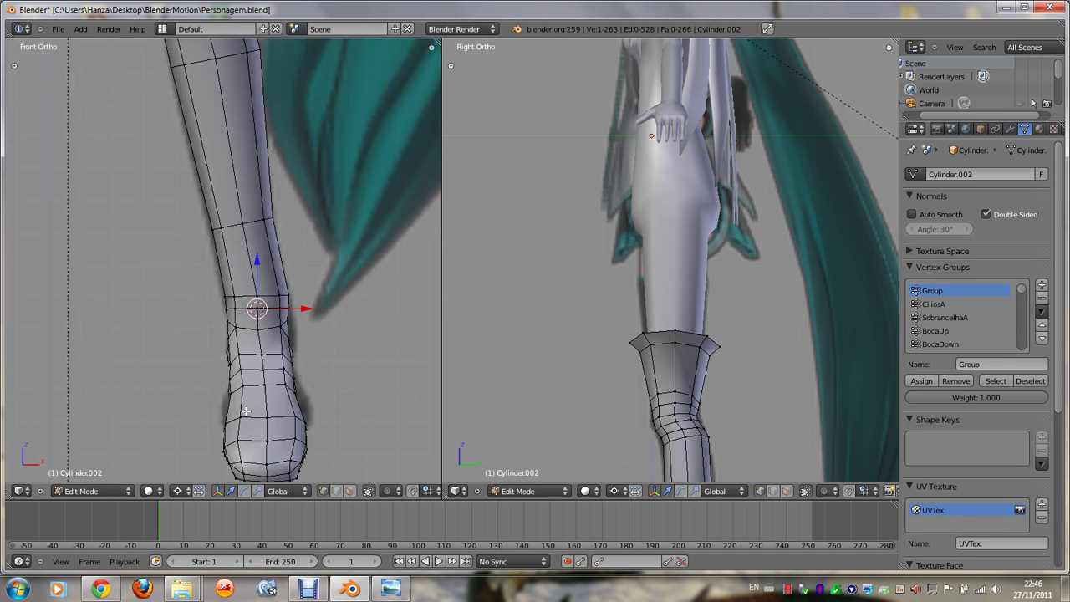
key(alt+z)
key(KP_6)
key(KP_6)
key(KP_6)
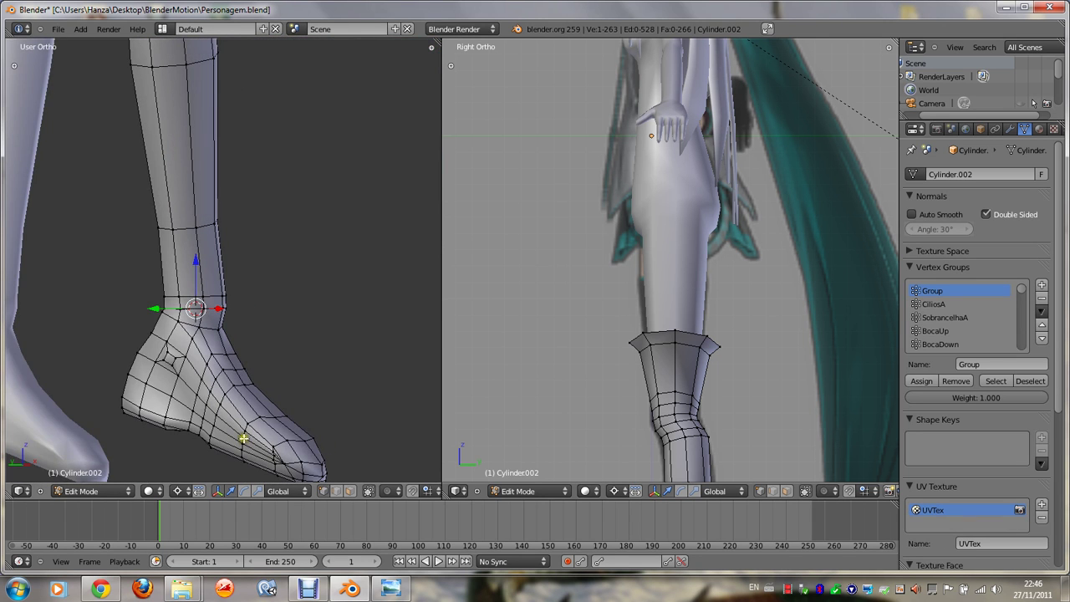
key(z)
key(KP_6)
key(KP_6)
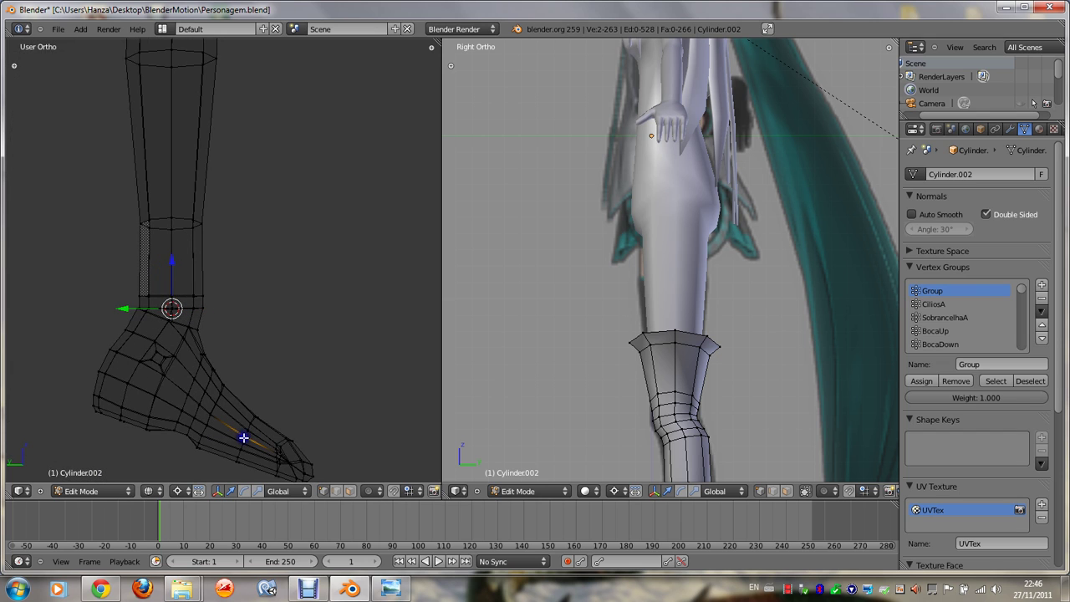
key(KP_8)
key(z)
key(KP_8)
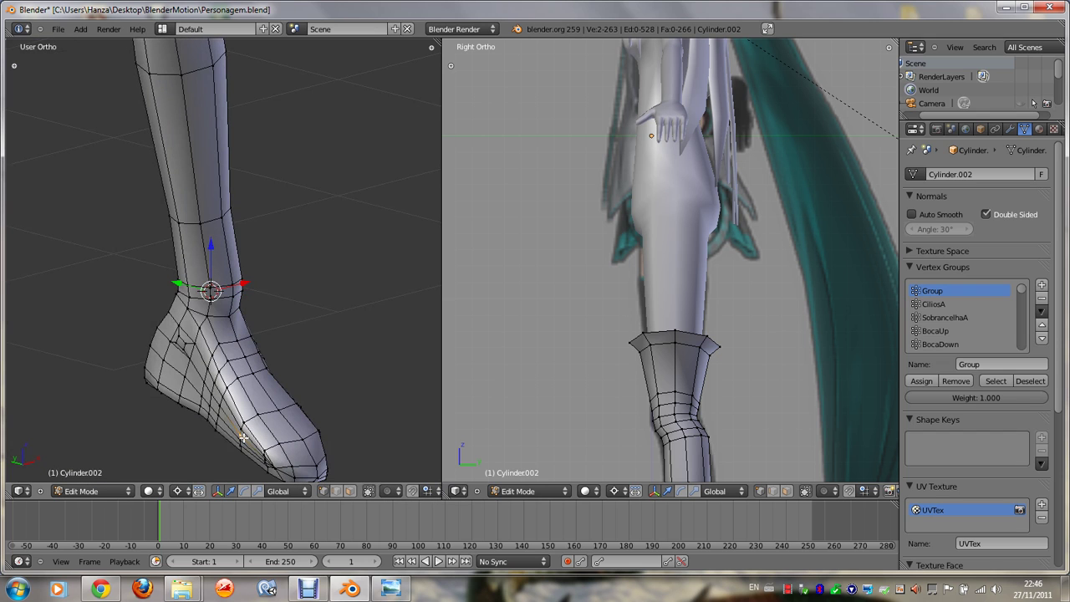
Step: Snap the 3D cursor to the selected toe vertices
key(shift+s)
click(251, 438)
key(shift+s)
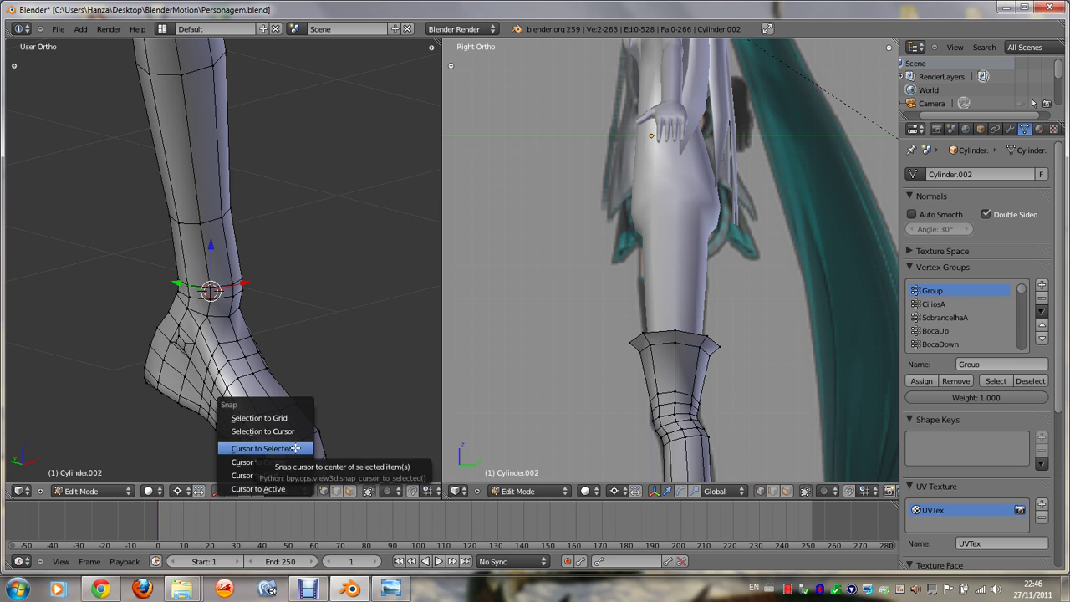
click(294, 448)
key(KP_4)
key(KP_4)
key(KP_4)
key(KP_4)
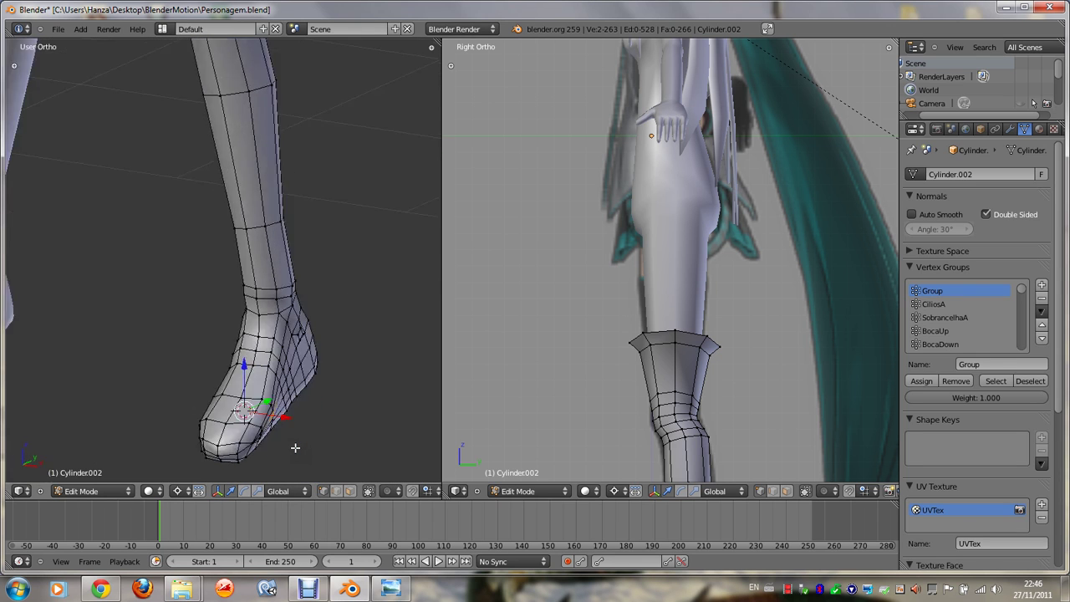
key(KP_4)
key(KP_4)
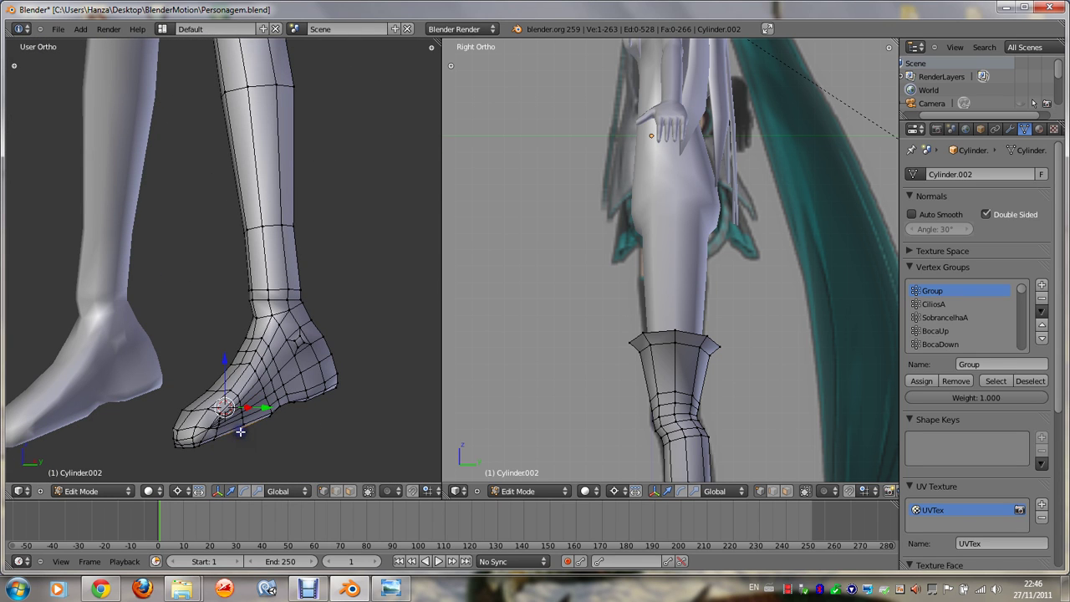
Step: Add an edge loop across the boot's toe
key(ctrl+r)
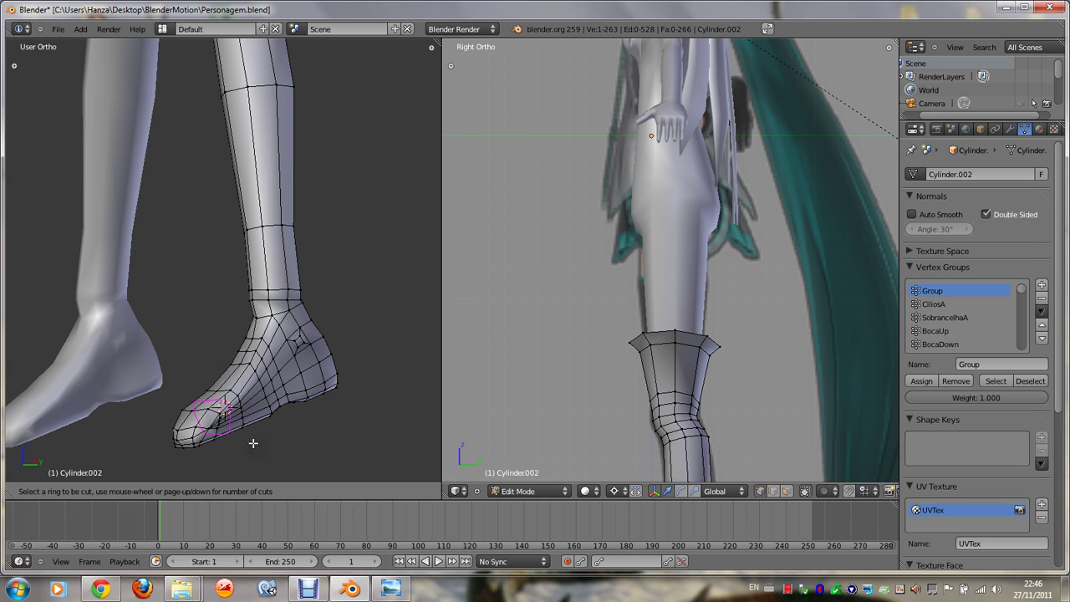
click(253, 405)
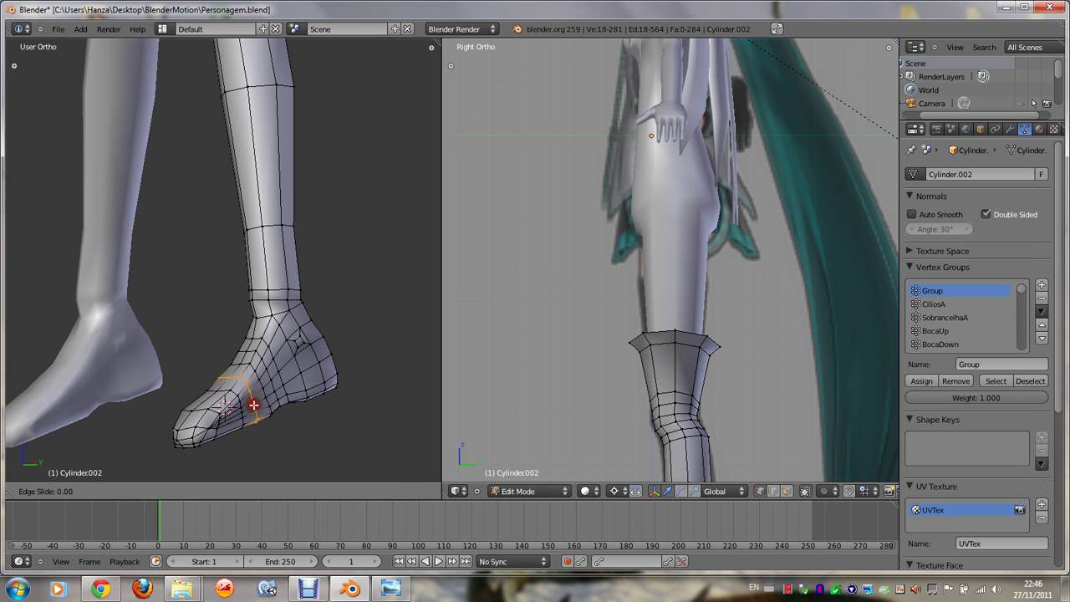
click(253, 405)
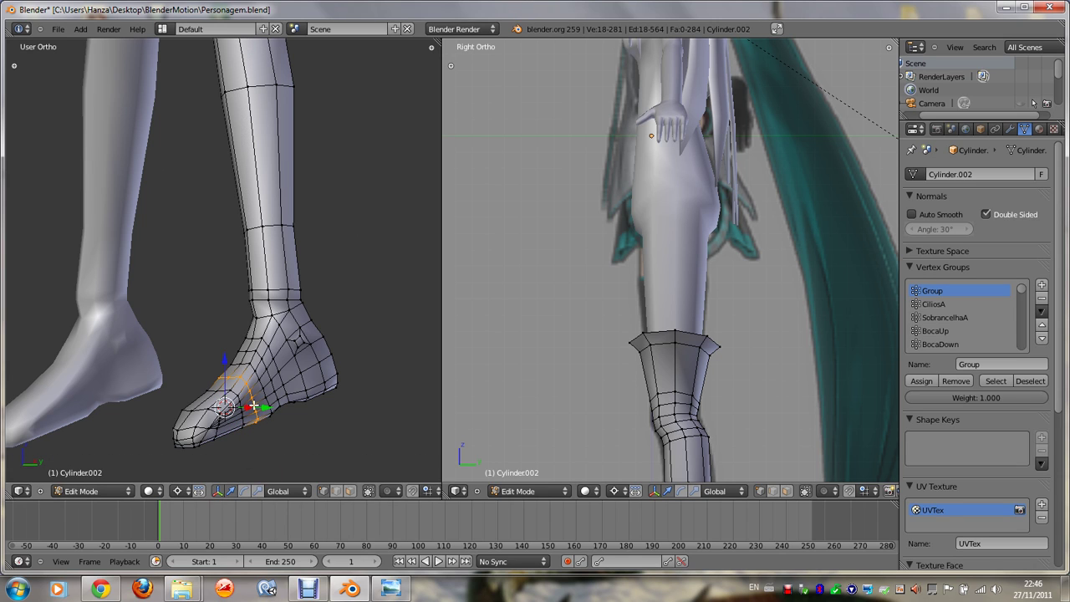
Step: Box-select all vertices of the toe tip in right side wireframe view
right_click(210, 440)
key(KP_3)
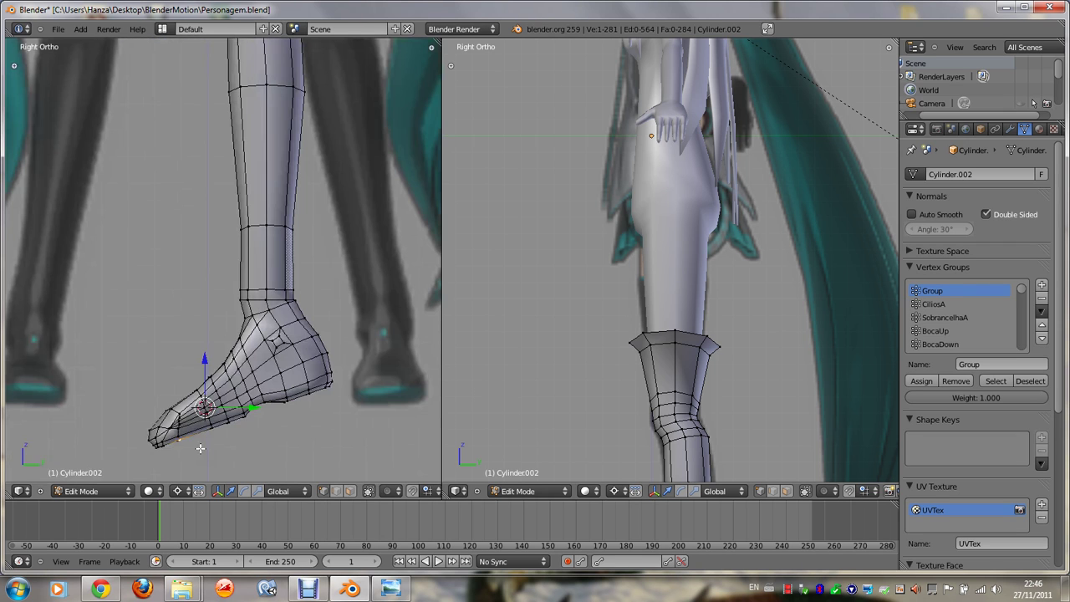
key(z)
key(b)
drag(138, 460, 209, 386)
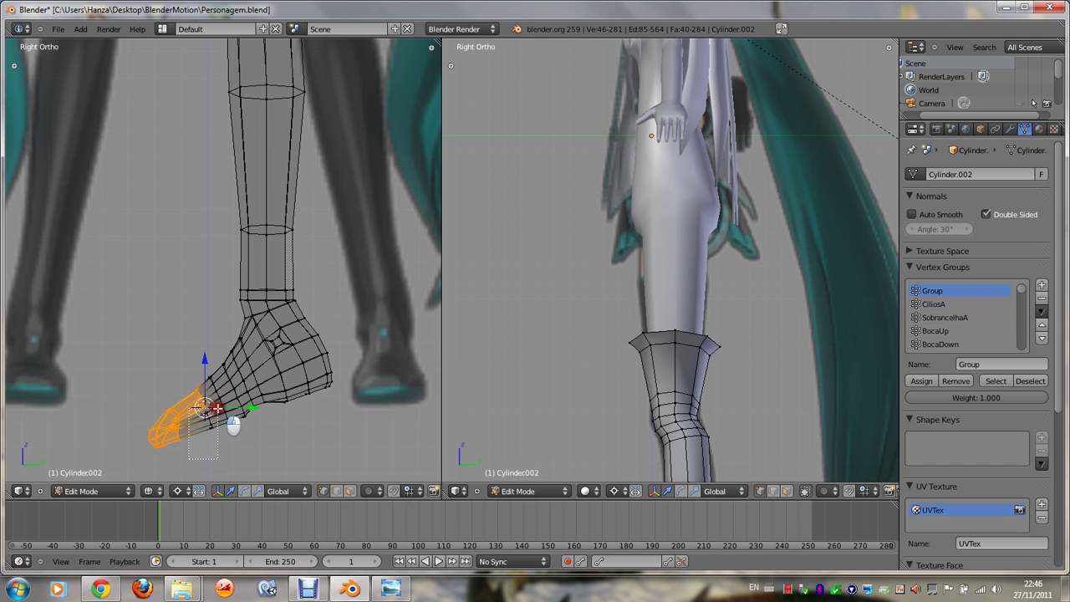
Step: Rotate the toe tip around the X axis so it lies flat, then return to Object Mode
key(KP_1)
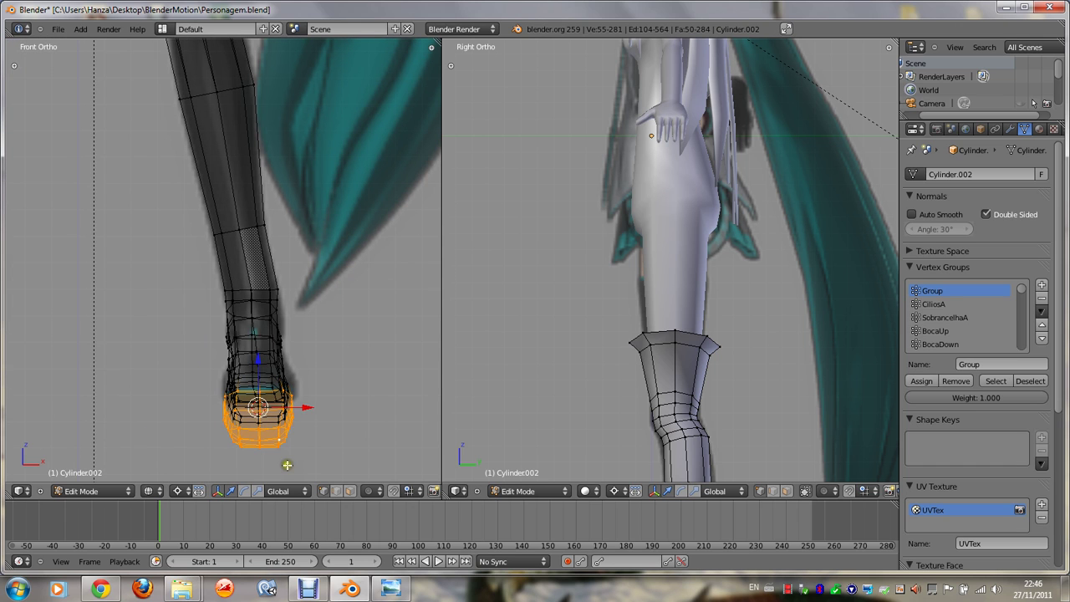
key(z)
key(KP_4)
key(KP_4)
key(KP_4)
key(KP_4)
key(r)
key(x)
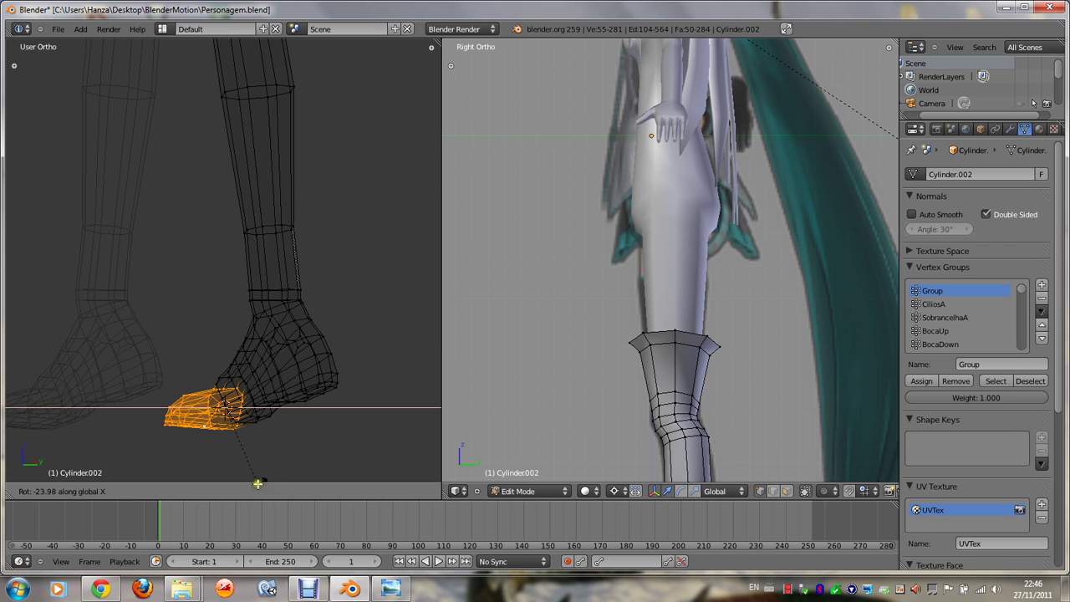
click(272, 489)
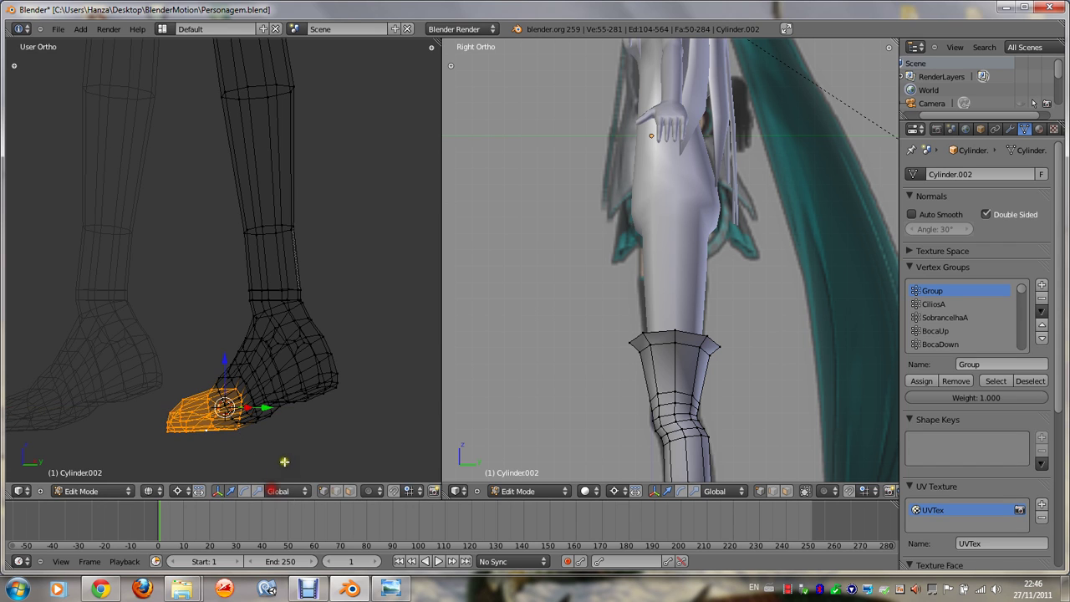
key(Tab)
Step: Switch to solid shading, orbit around the legs, and re-enter Edit Mode on the boot
key(z)
scroll(291, 456, down, 1)
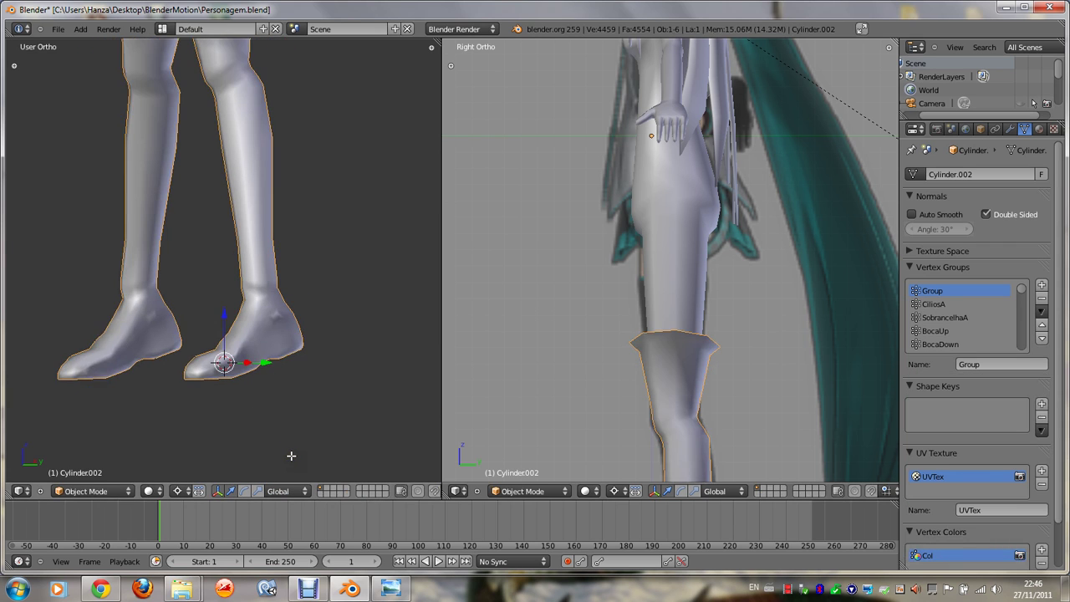
key(KP_1)
key(KP_8)
key(KP_4)
key(KP_4)
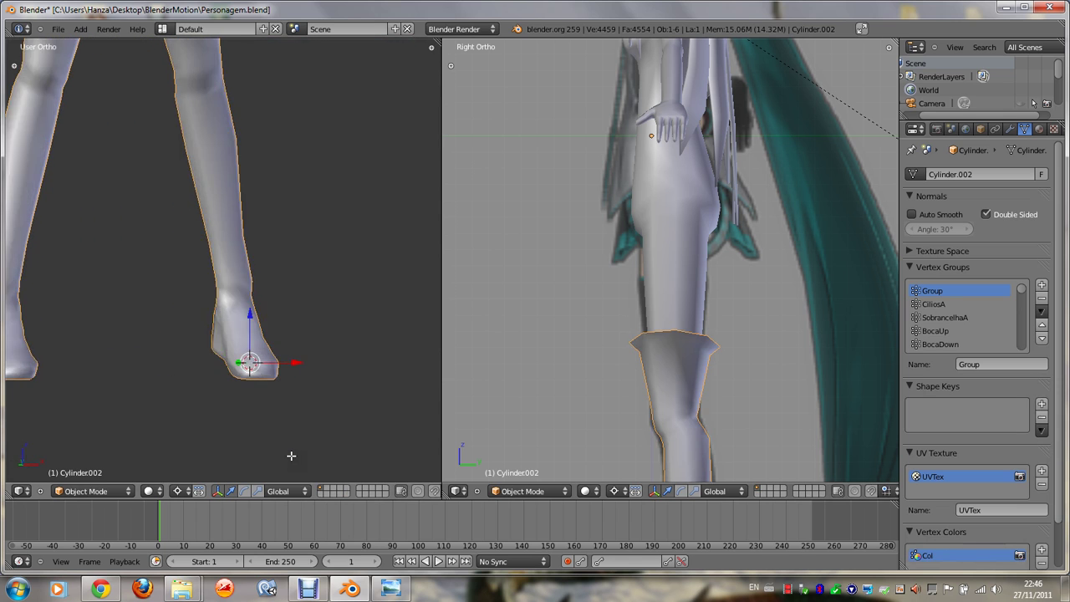
key(Tab)
key(KP_4)
key(KP_4)
scroll(293, 455, up, 2)
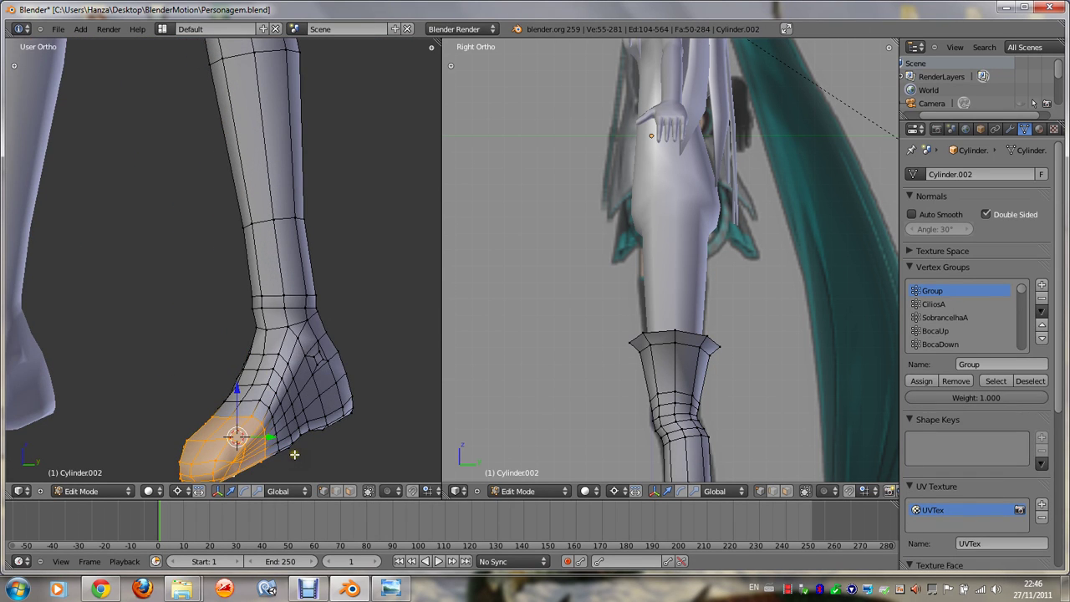
key(KP_4)
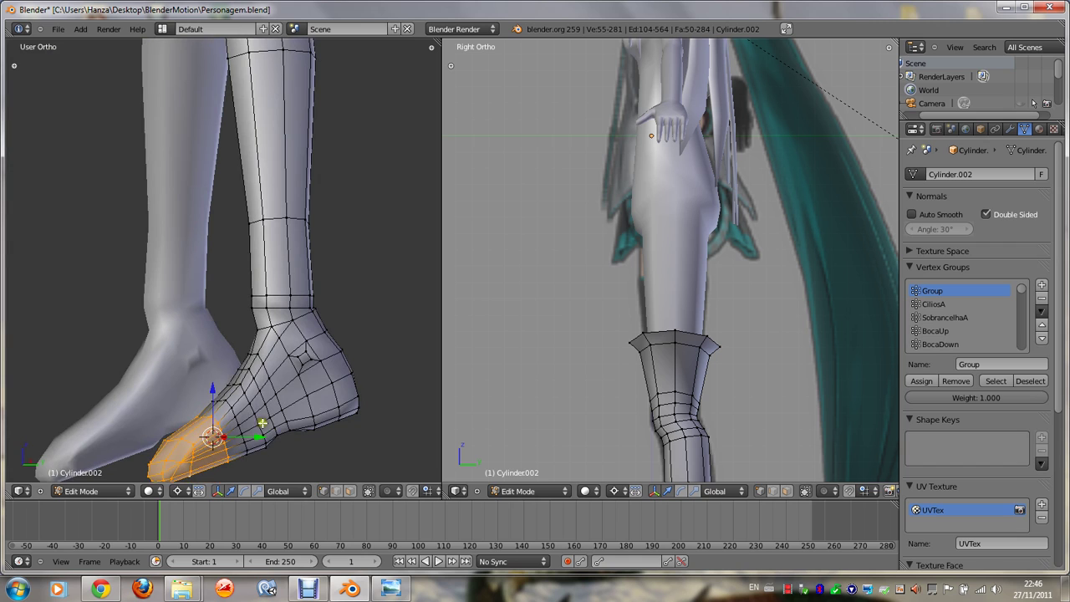
Step: Snap the 3D cursor to a selected vertex on the foot
right_click(251, 421)
key(z)
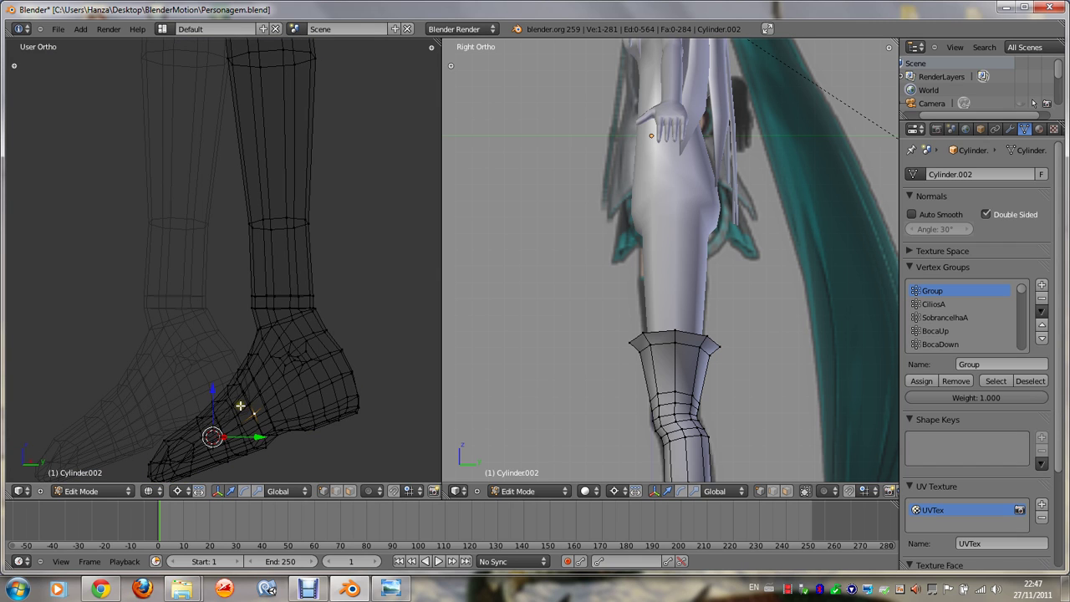
key(KP_6)
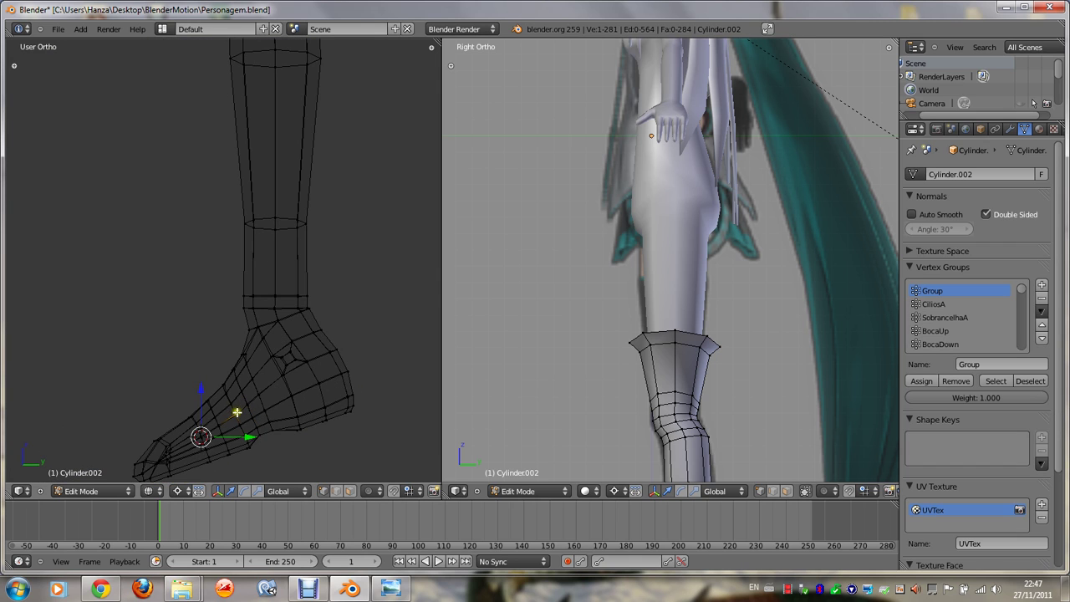
key(KP_4)
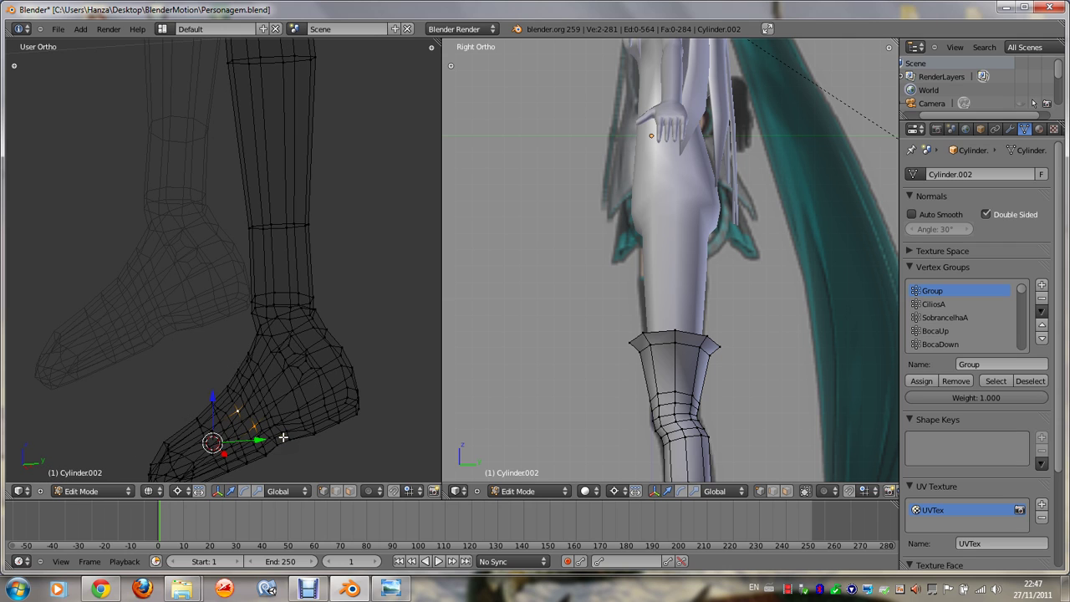
key(shift+s)
click(284, 438)
middle_drag(280, 441, 258, 442)
Step: Box-select the toe vertices in Right view, add edge rings, and grow the selection
key(z)
key(KP_3)
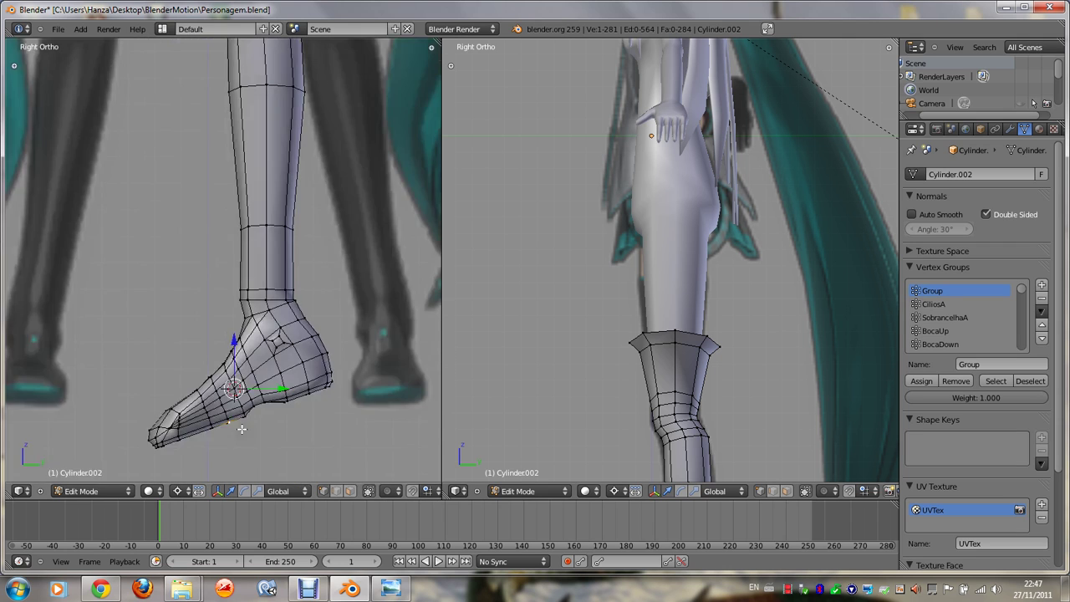
key(b)
drag(143, 454, 221, 341)
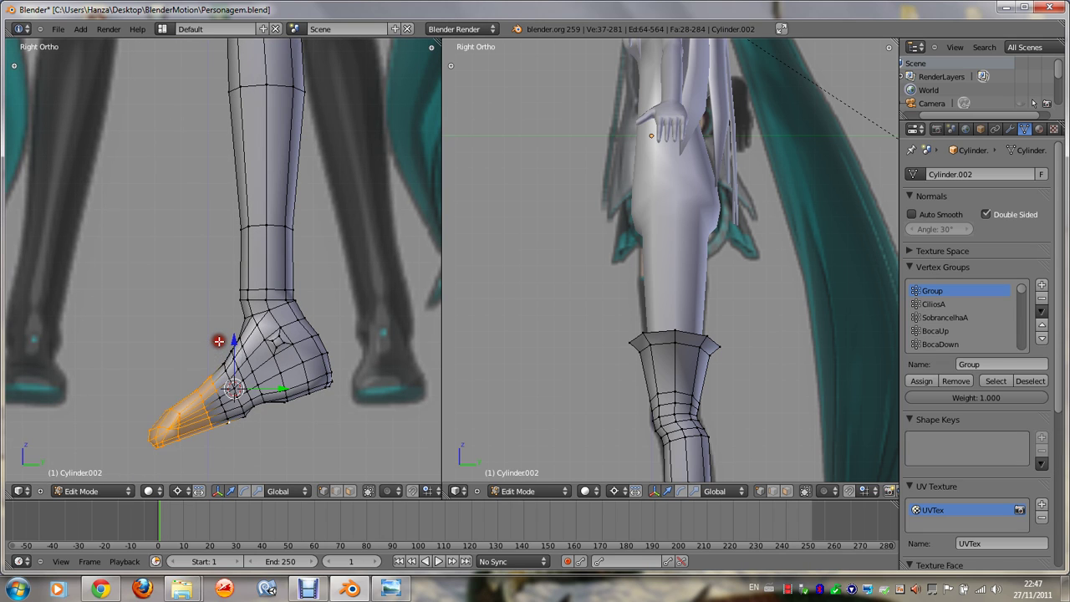
key(z)
alt+shift+right_click(208, 410)
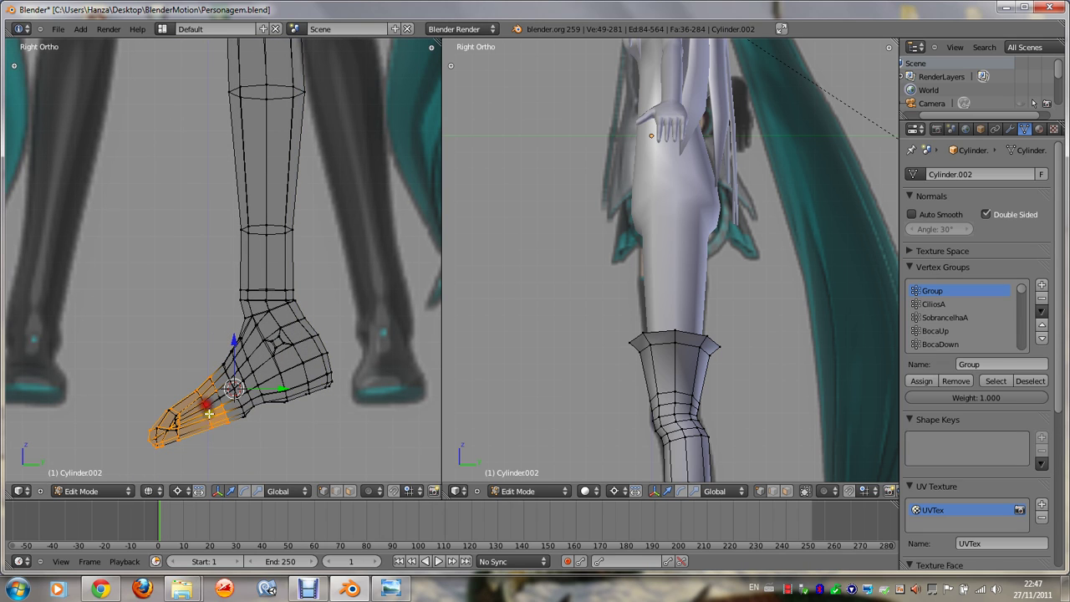
alt+shift+right_click(219, 415)
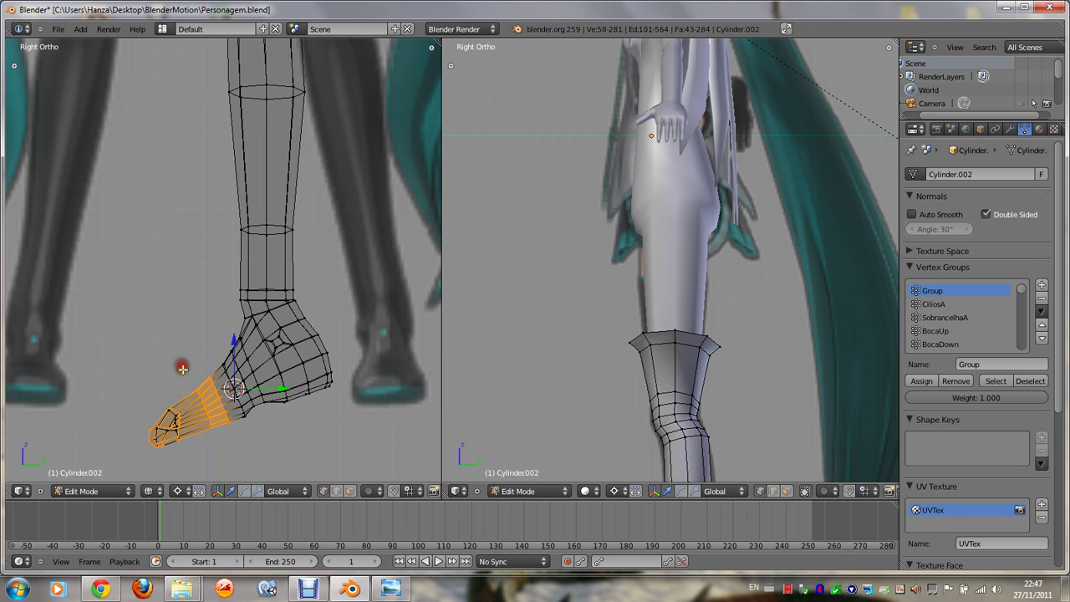
key(ctrl+KP_Add)
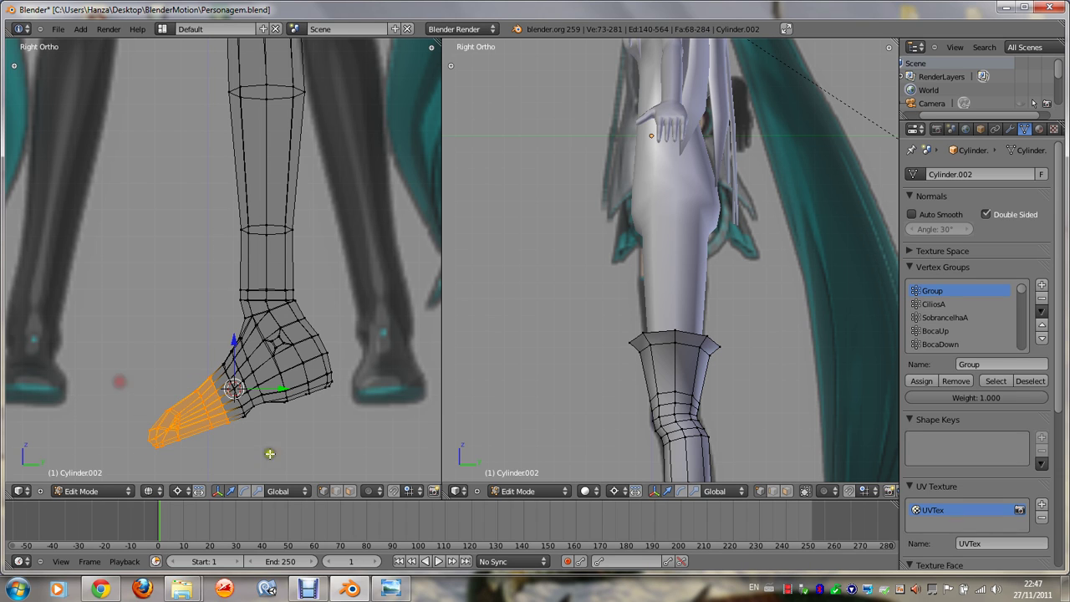
Step: Rotate the toe section about 20° upward to lie level and return to Object Mode
key(r)
key(x)
key(x)
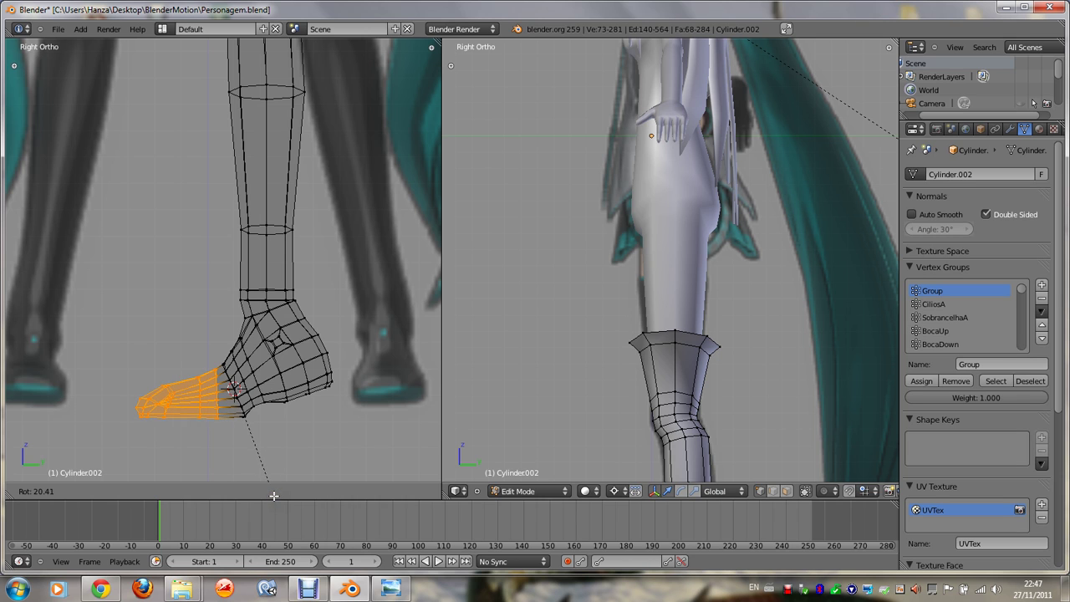
click(276, 494)
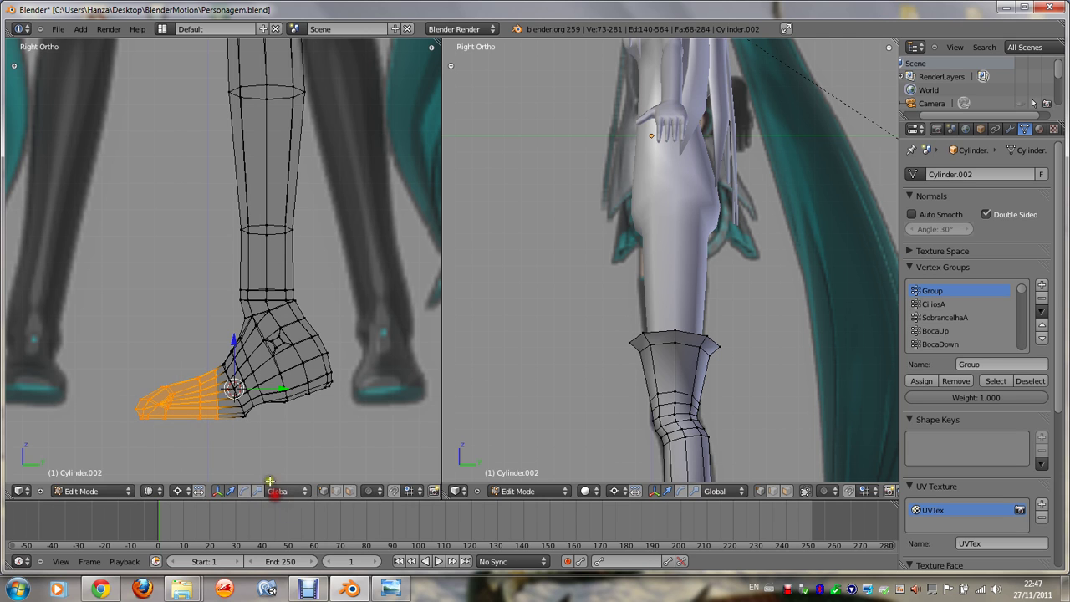
key(Tab)
Step: Enter Edit Mode on the boot and orbit and zoom in to look under the foot
key(KP_4)
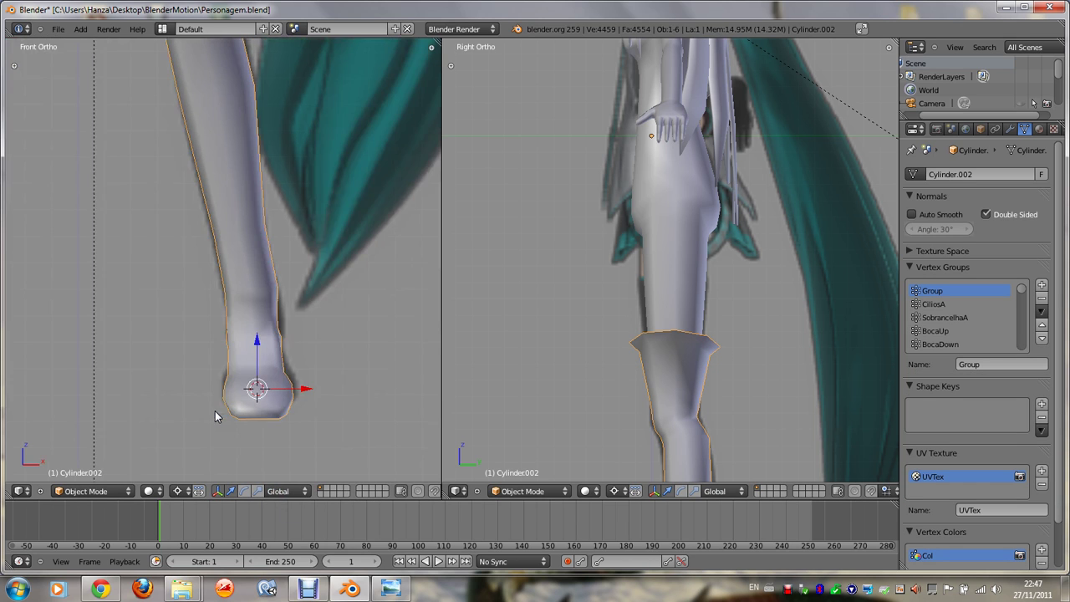
key(KP_4)
key(Tab)
key(KP_6)
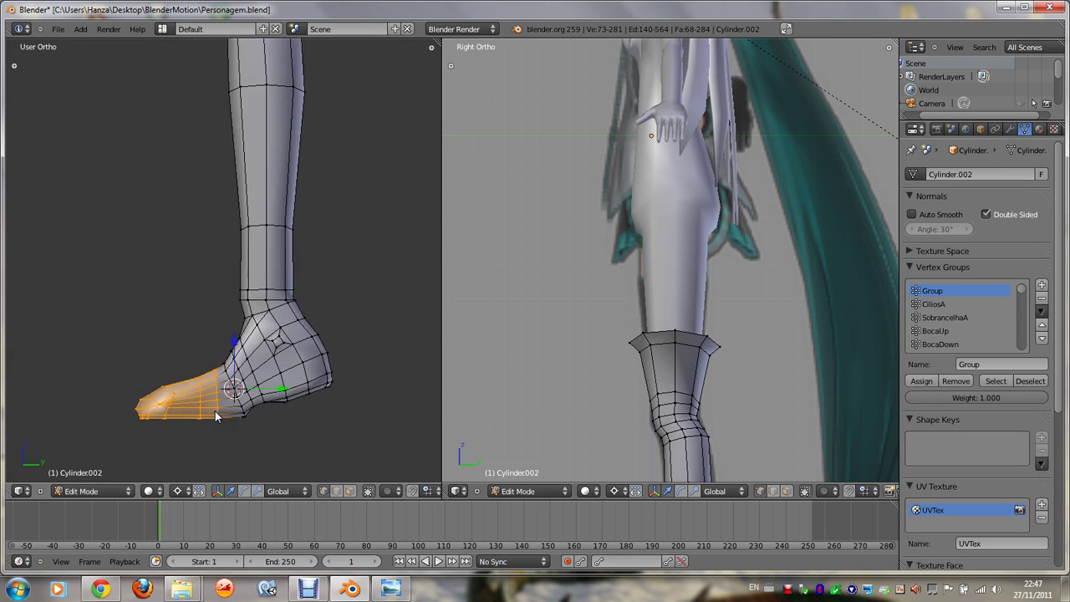
key(KP_4)
key(KP_4)
key(KP_6)
scroll(265, 404, up, 2)
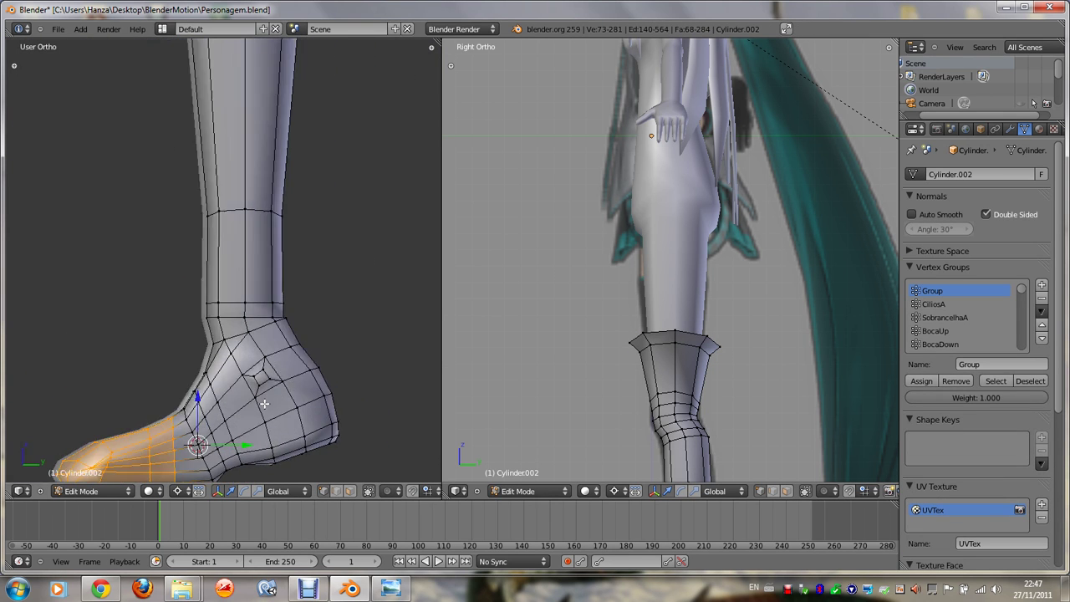
key(KP_4)
key(KP_8)
key(KP_8)
key(KP_2)
key(KP_2)
key(KP_2)
scroll(264, 404, up, 1)
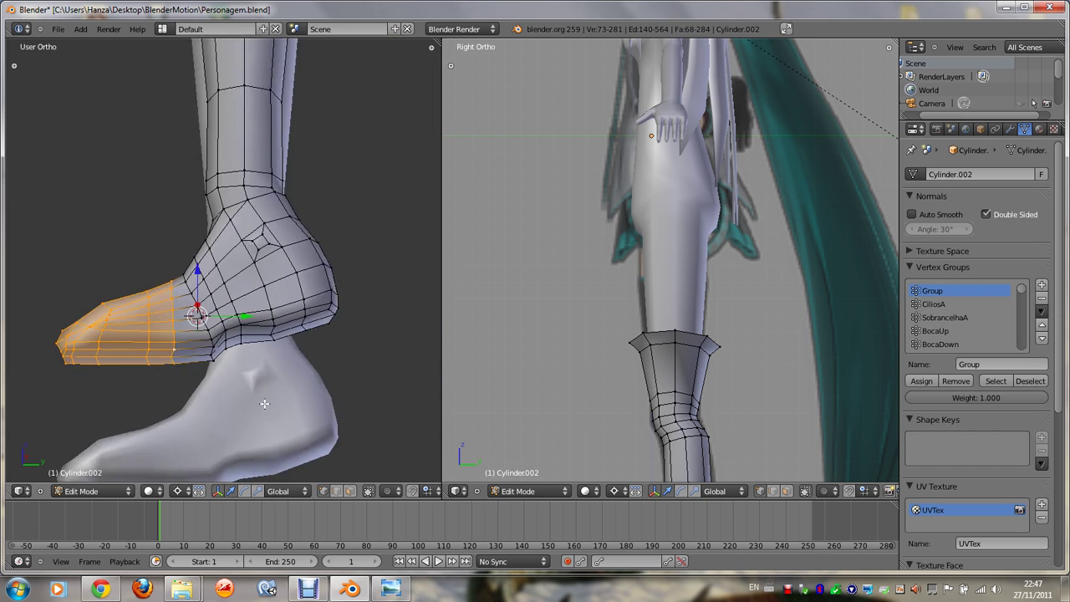
scroll(264, 403, up, 2)
Step: Clear the selection, switch to face select, and pick three faces under the heel
key(a)
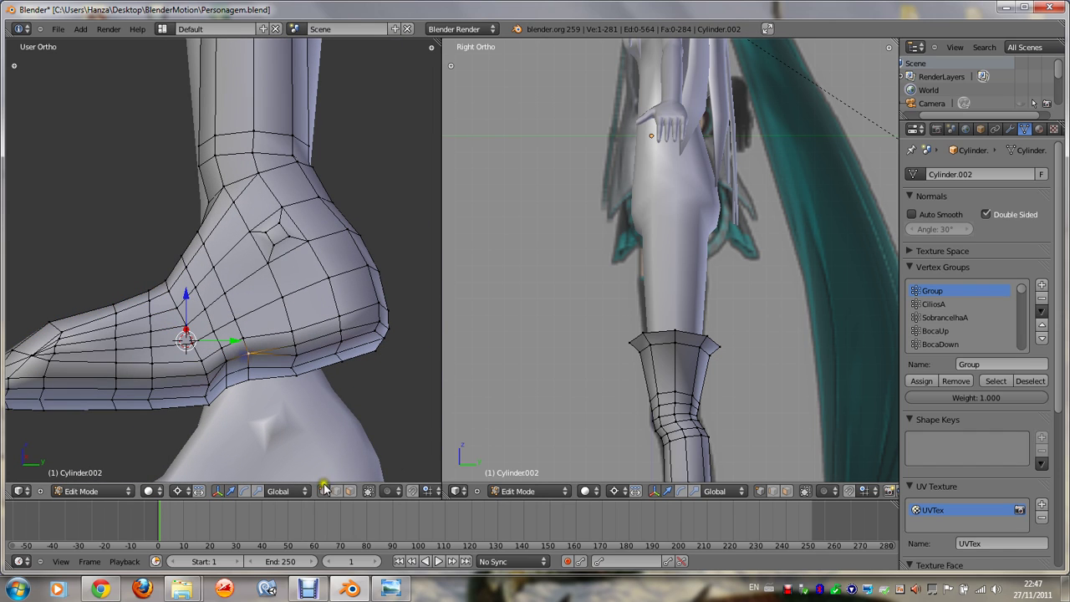
click(337, 490)
click(349, 491)
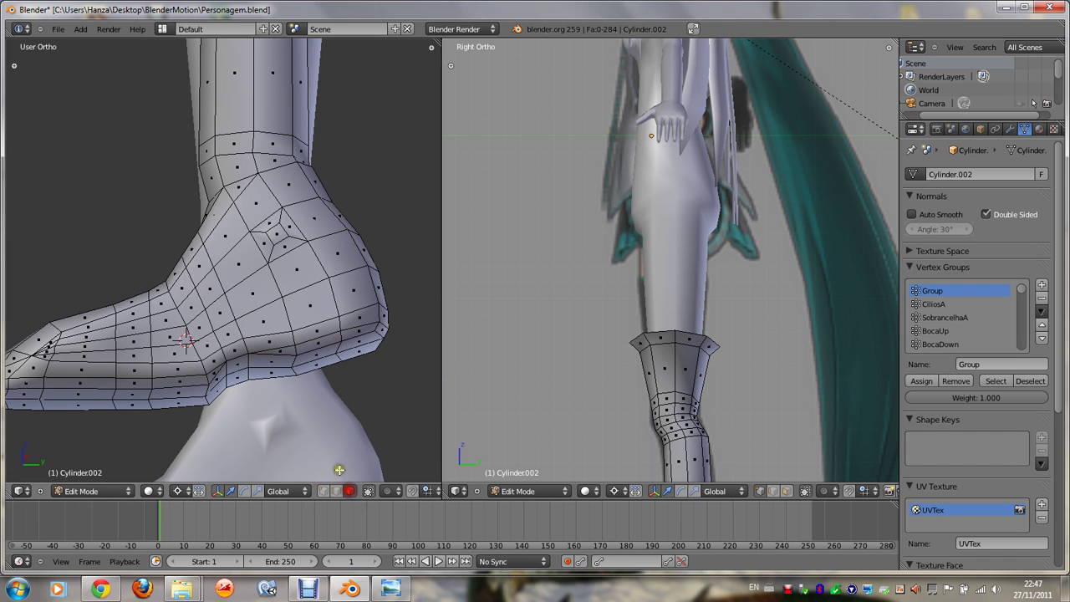
right_click(237, 347)
shift+right_click(237, 365)
shift+right_click(240, 382)
Step: Add a fourth heel face and check the heel from front and side views
key(KP_4)
key(KP_4)
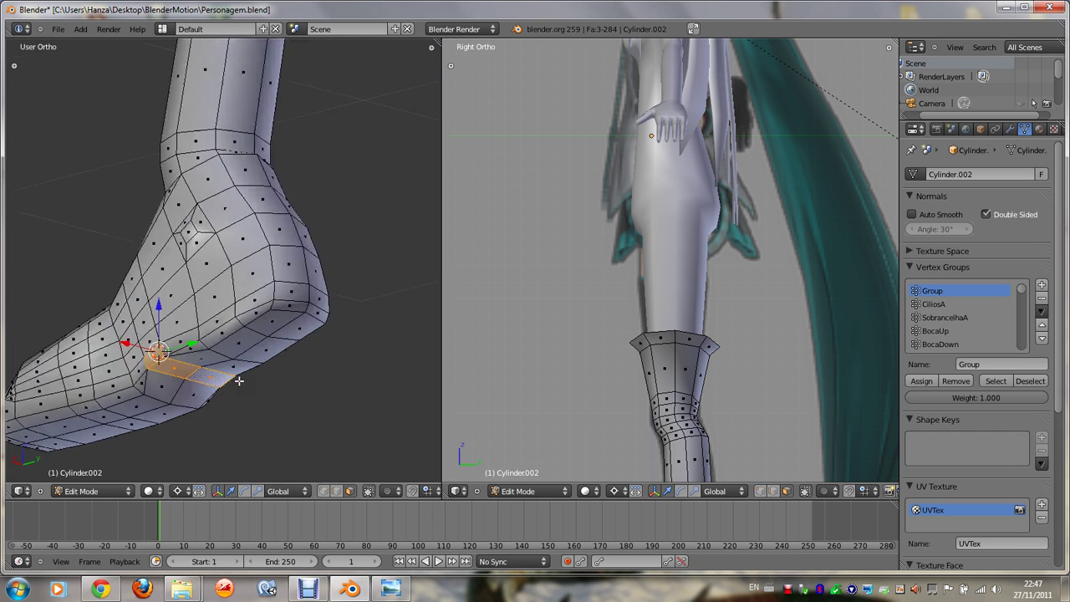
key(KP_4)
key(KP_4)
key(KP_4)
key(KP_4)
shift+right_click(219, 379)
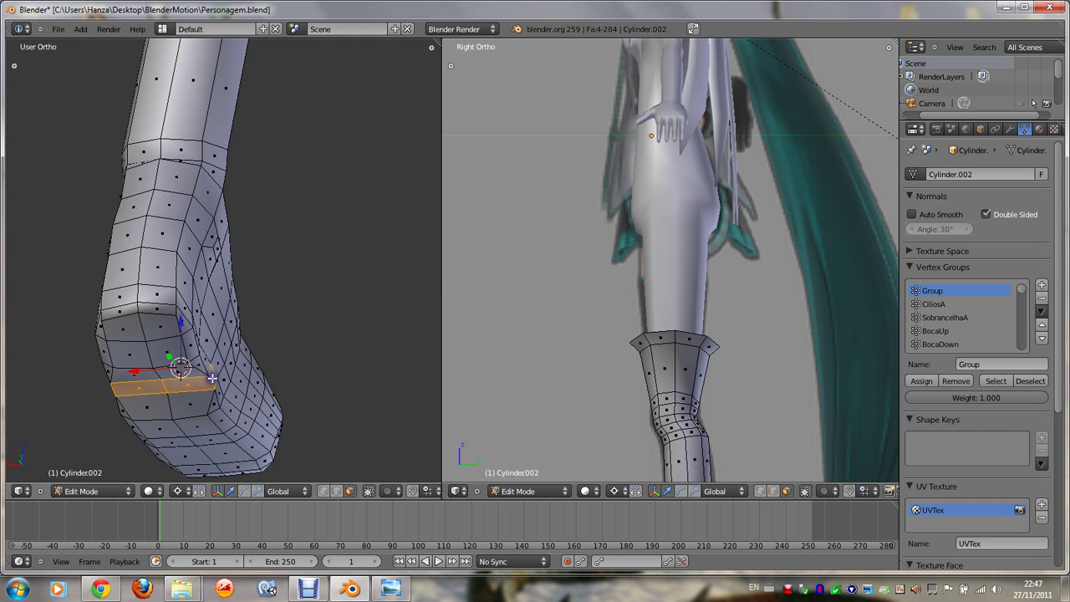
key(KP_1)
key(KP_4)
key(KP_4)
key(KP_4)
key(KP_4)
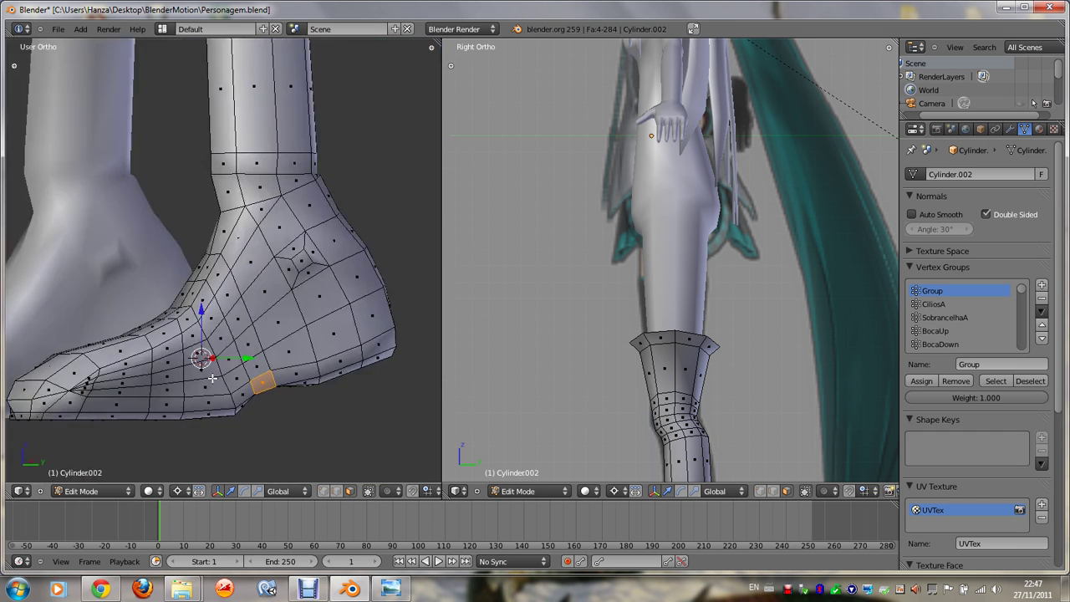
key(KP_4)
key(KP_4)
key(KP_4)
key(KP_6)
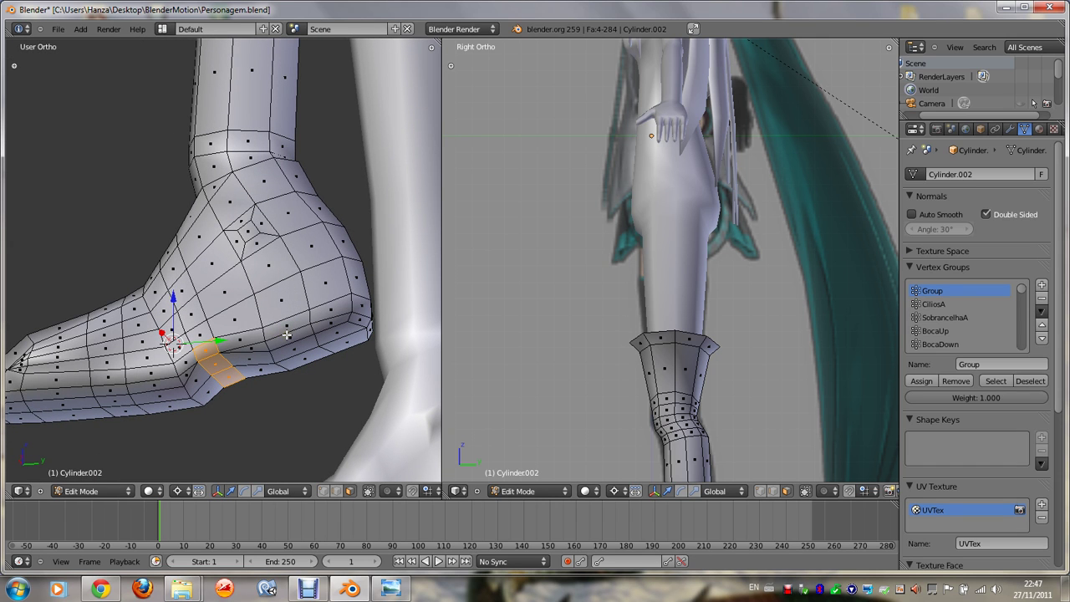
scroll(287, 335, down, 2)
key(KP_4)
key(KP_4)
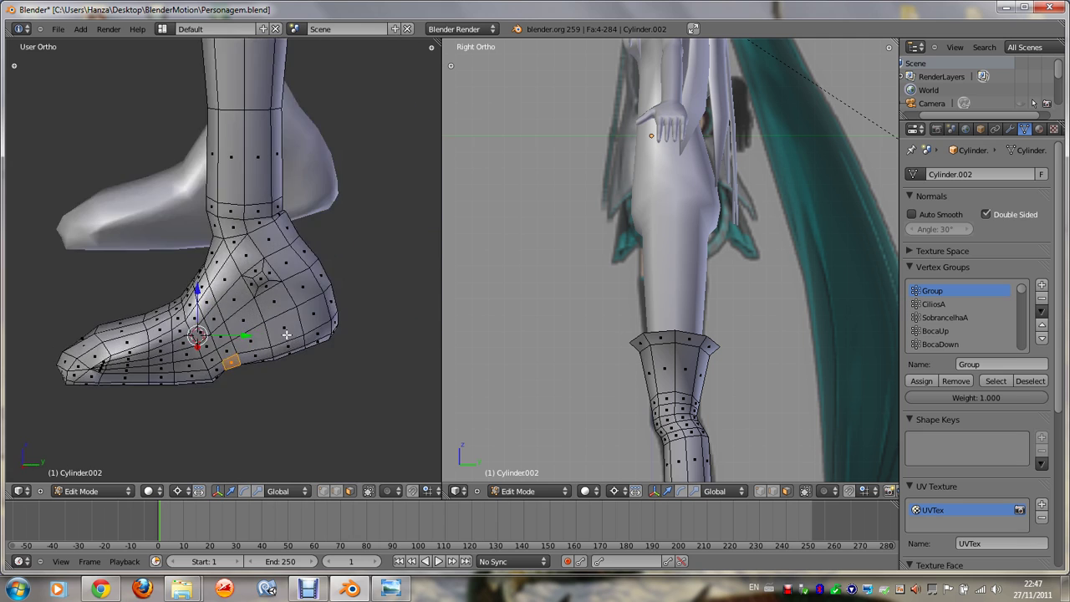
key(KP_4)
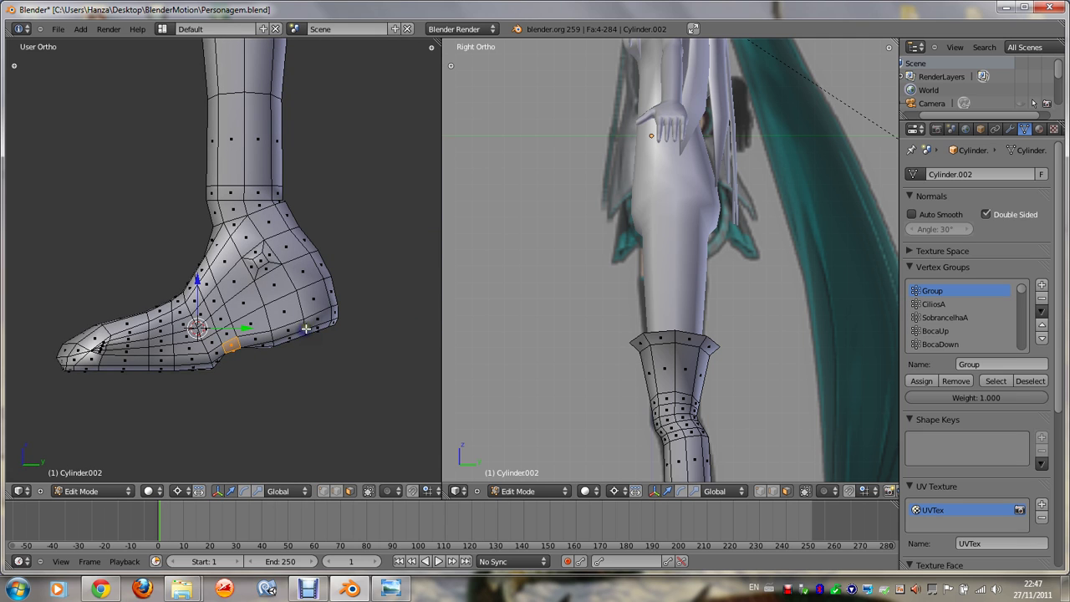
Step: Select a toe face, try tilting the toe down, then undo to the earlier toe shape
right_click(308, 321)
key(KP_6)
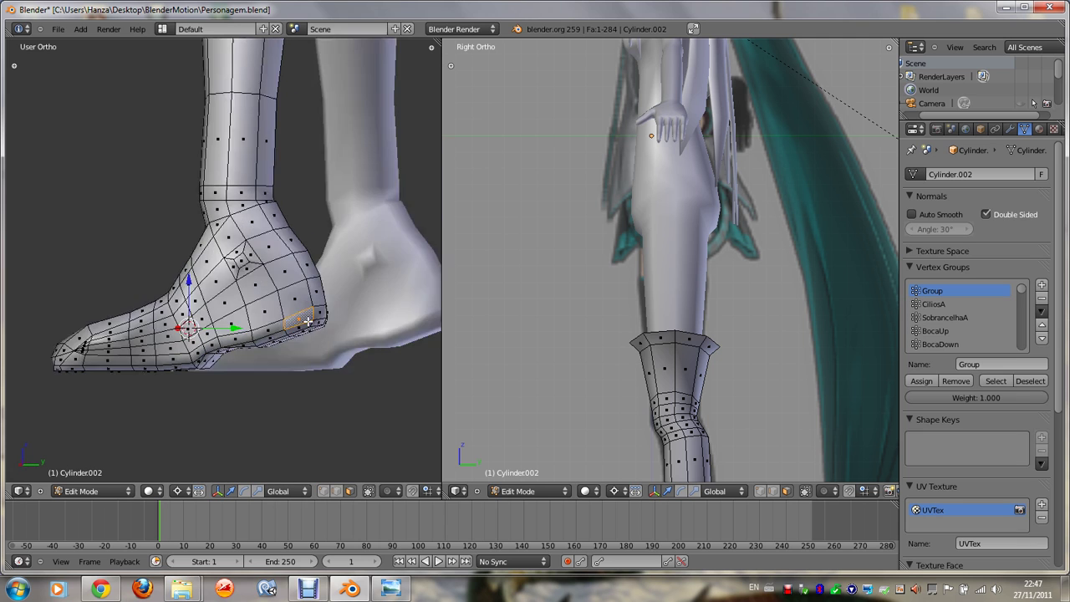
key(KP_6)
key(KP_4)
key(KP_4)
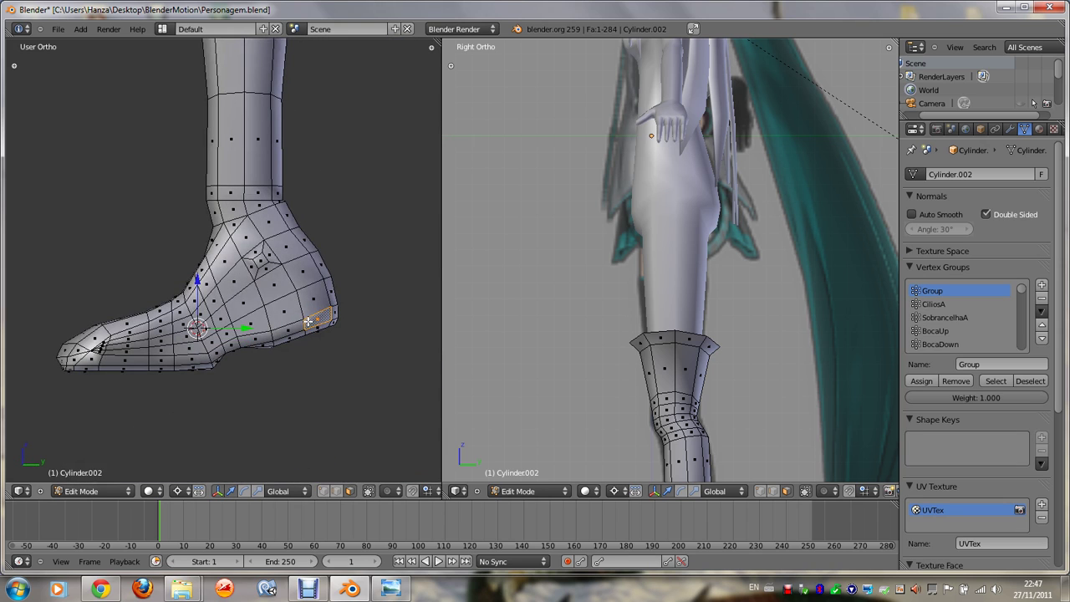
key(ctrl+z)
key(ctrl+z)
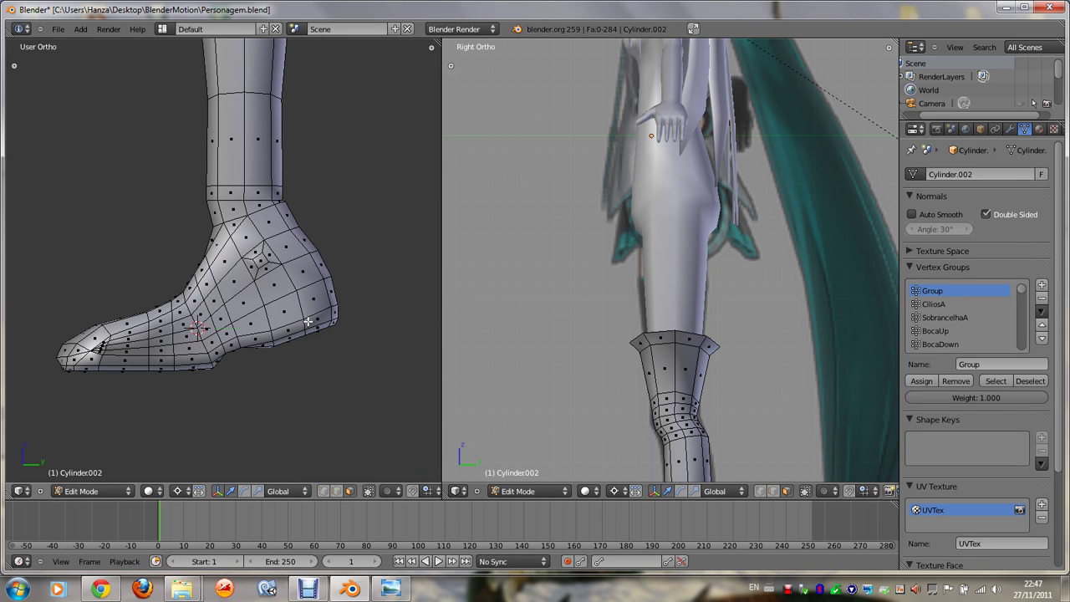
key(ctrl+shift+z)
key(ctrl+shift+z)
key(ctrl+shift+z)
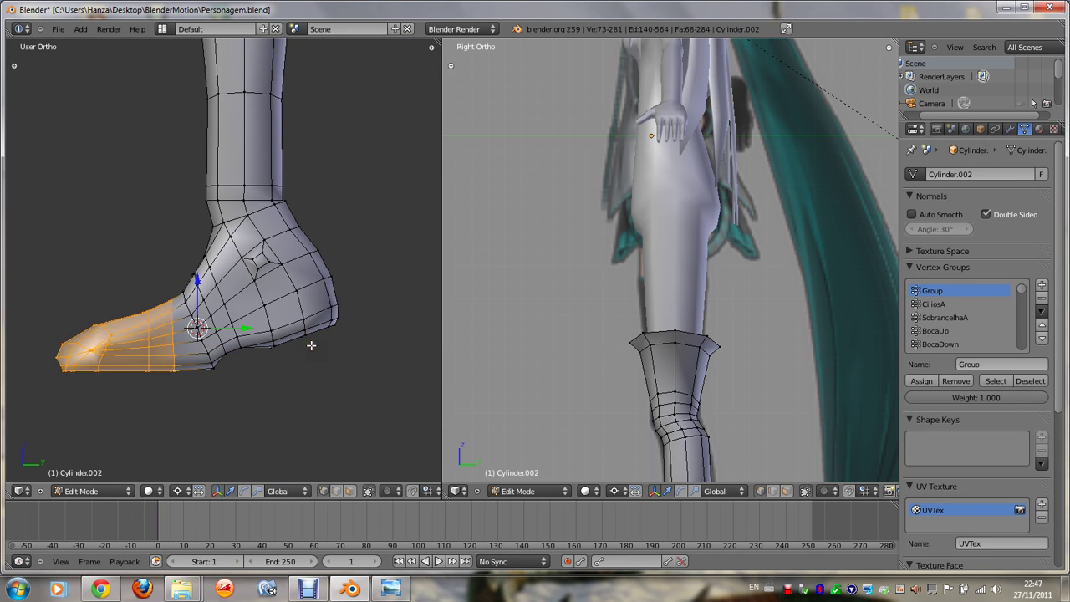
key(ctrl+shift+z)
key(ctrl+z)
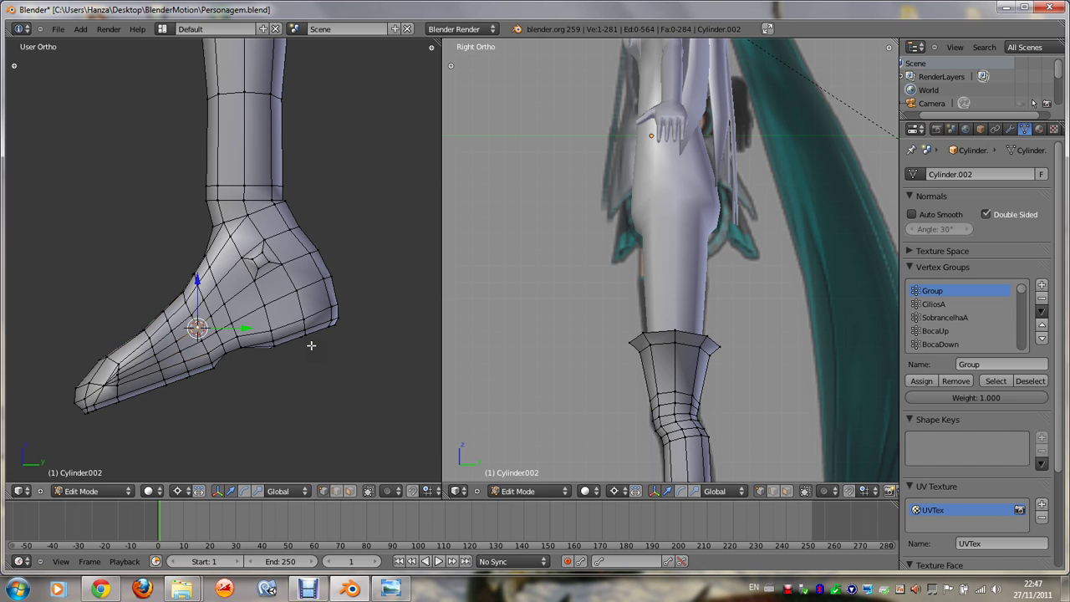
key(ctrl+z)
key(ctrl+z)
Step: Undo back to an earlier, shorter toe shape, comparing it in Object Mode
key(Tab)
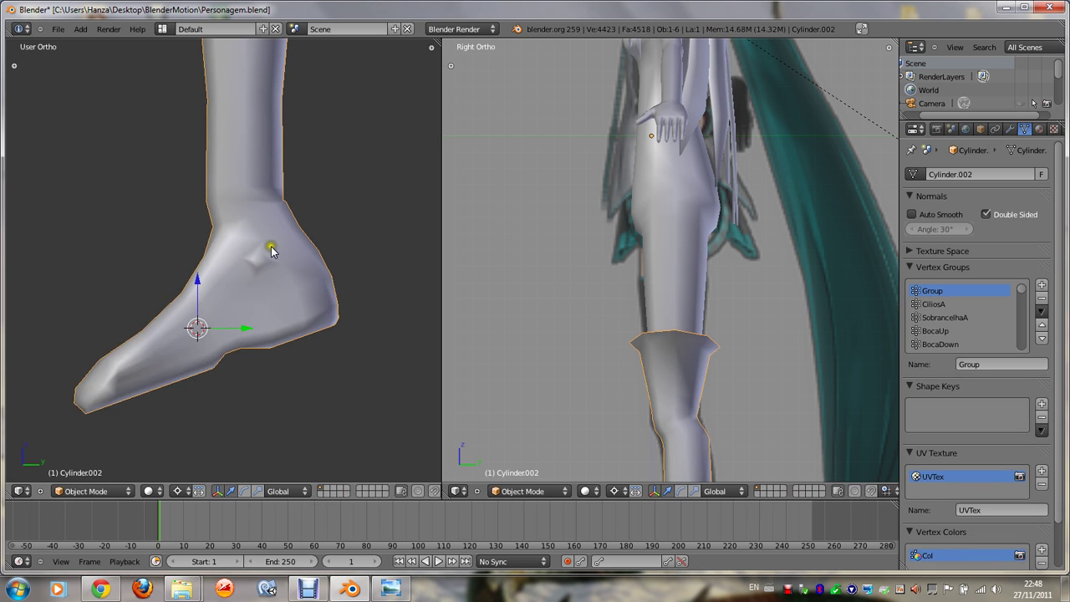
key(ctrl+z)
scroll(272, 251, down, 5)
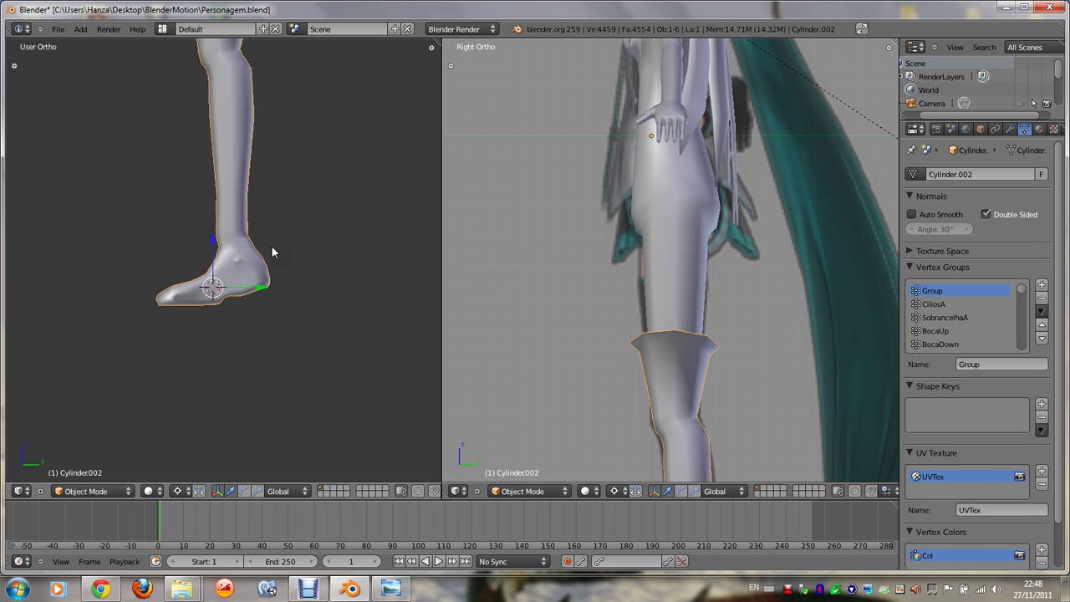
key(ctrl+z)
key(Tab)
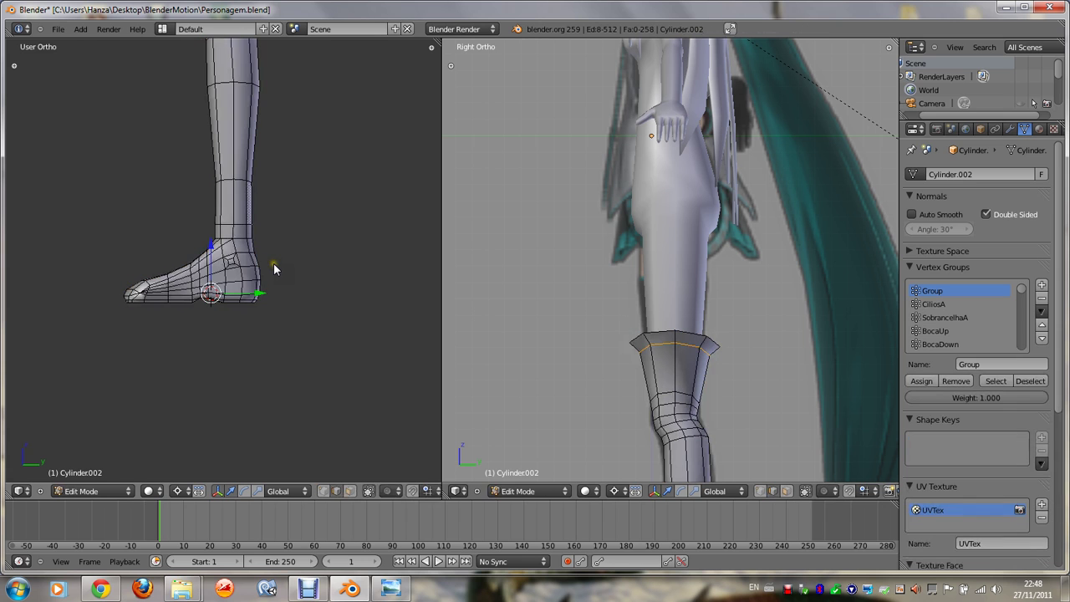
key(ctrl+z)
scroll(274, 270, up, 2)
key(Tab)
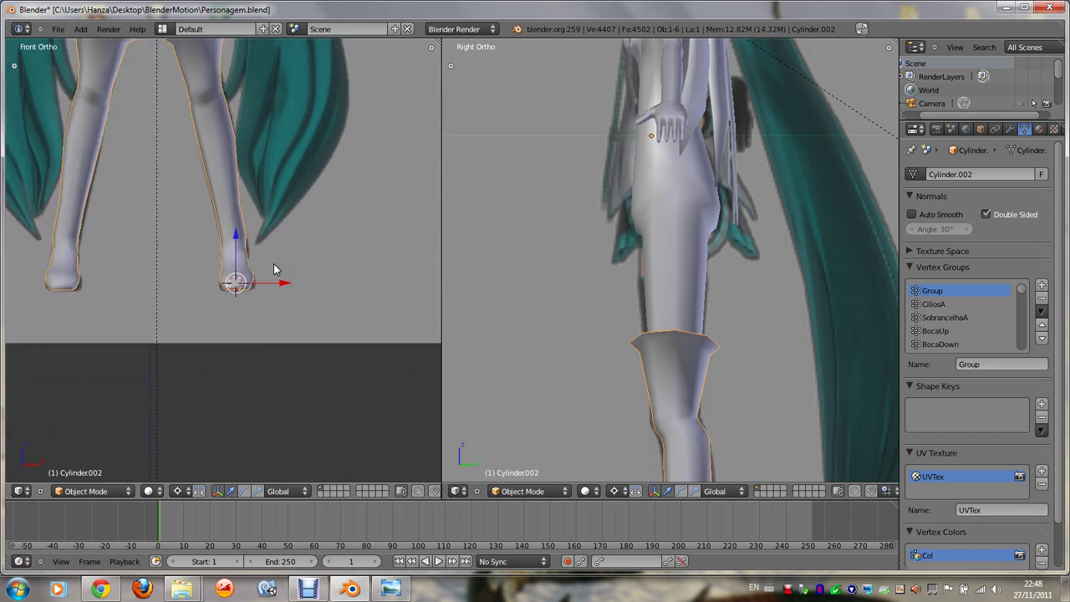
scroll(275, 270, up, 2)
Step: Snap the 3D cursor to two selected ankle vertices using Cursor to Selected
key(Tab)
scroll(273, 263, up, 2)
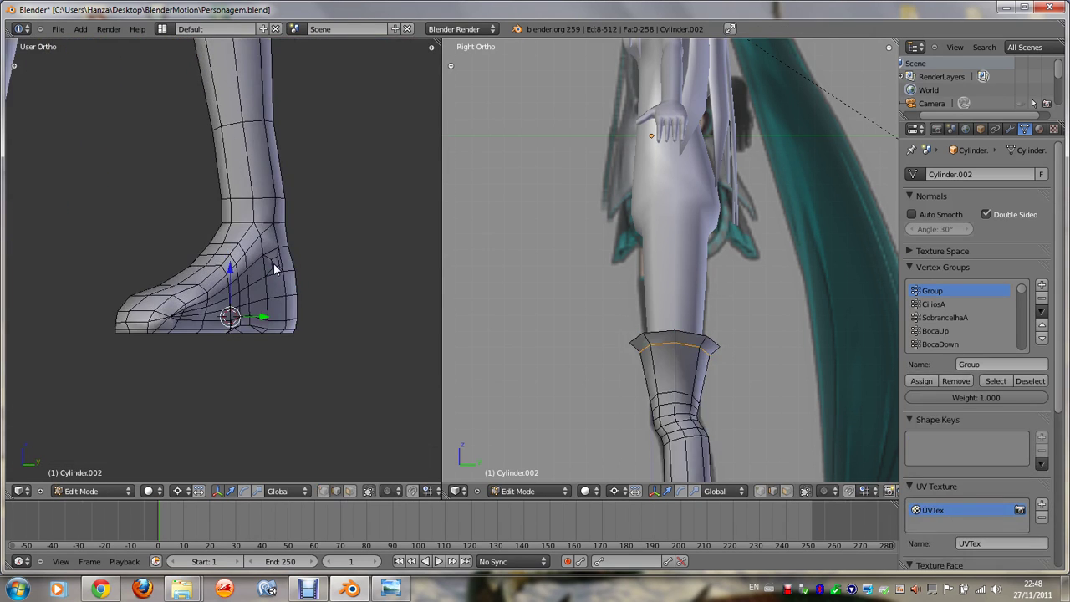
key(KP_3)
right_click(231, 222)
middle_drag(231, 221, 236, 222)
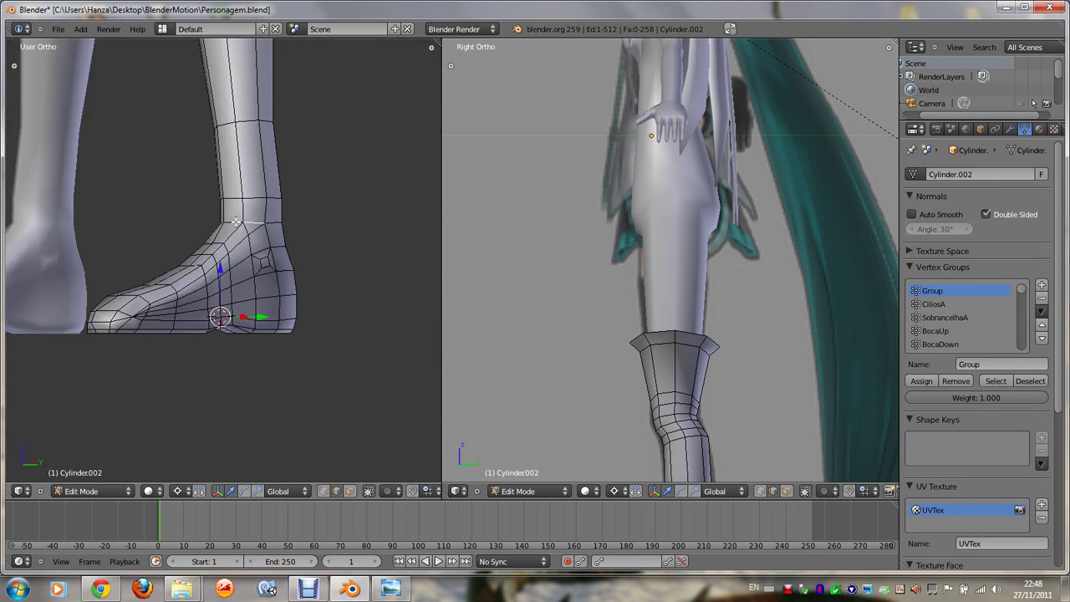
key(z)
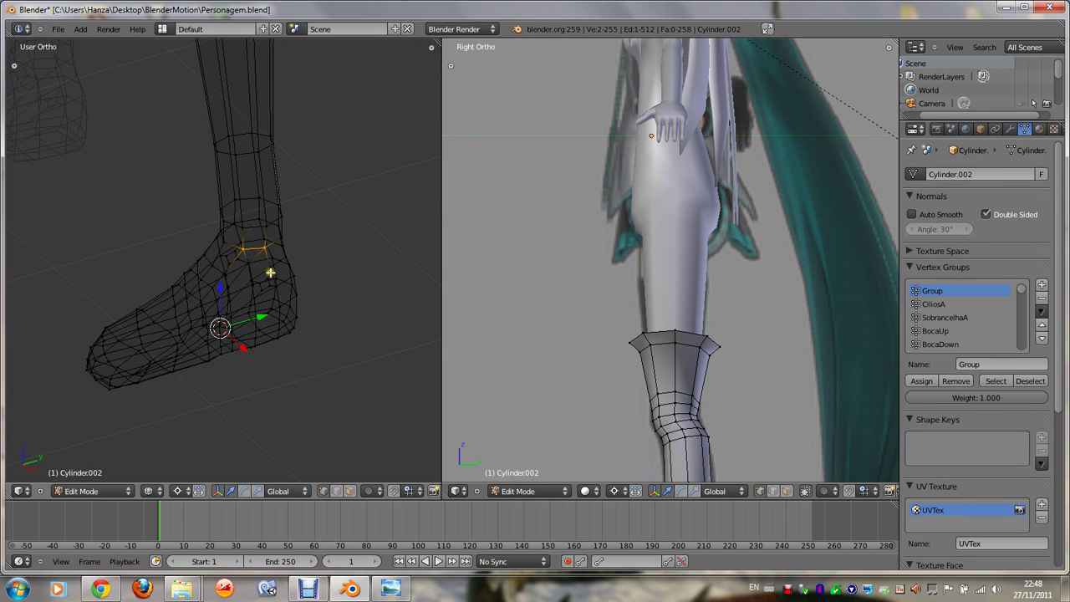
shift+right_click(264, 221)
key(shift+s)
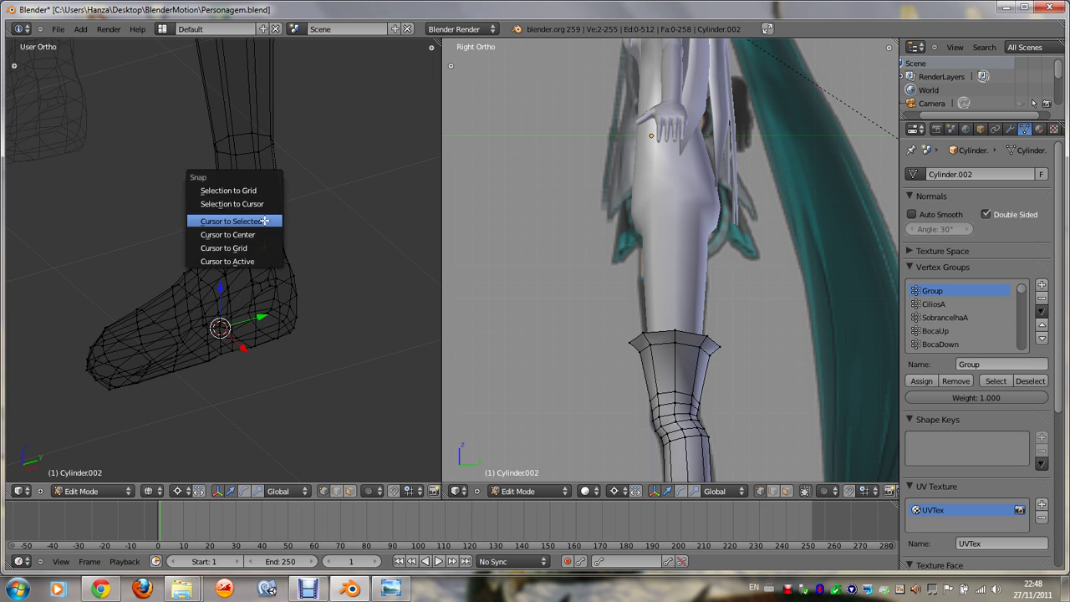
click(230, 221)
Step: Toggle shading and return to Edit Mode in the Right Ortho view
key(Tab)
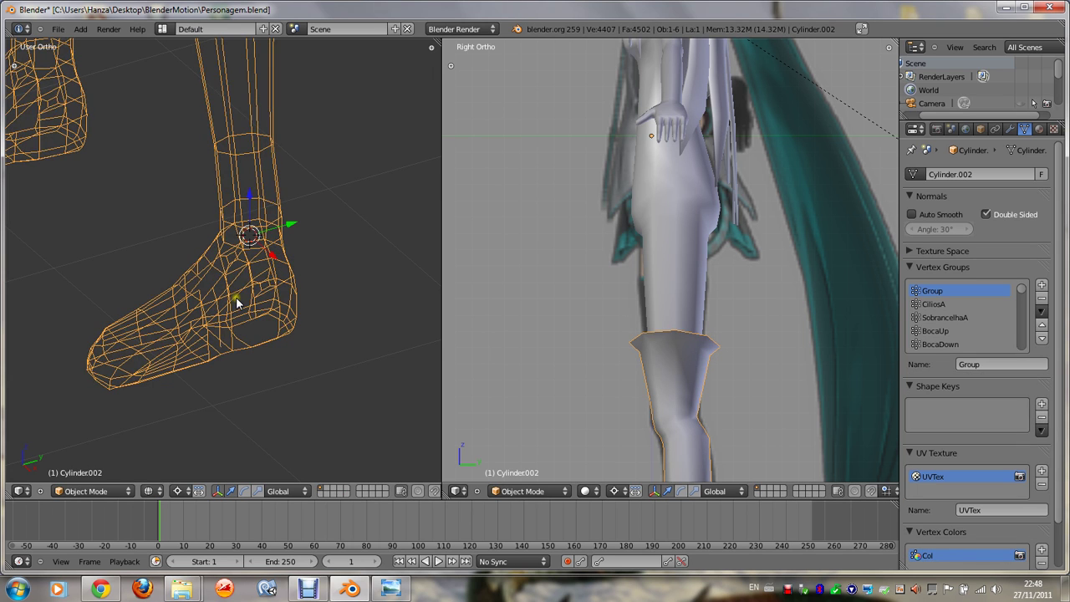
key(z)
key(z)
key(z)
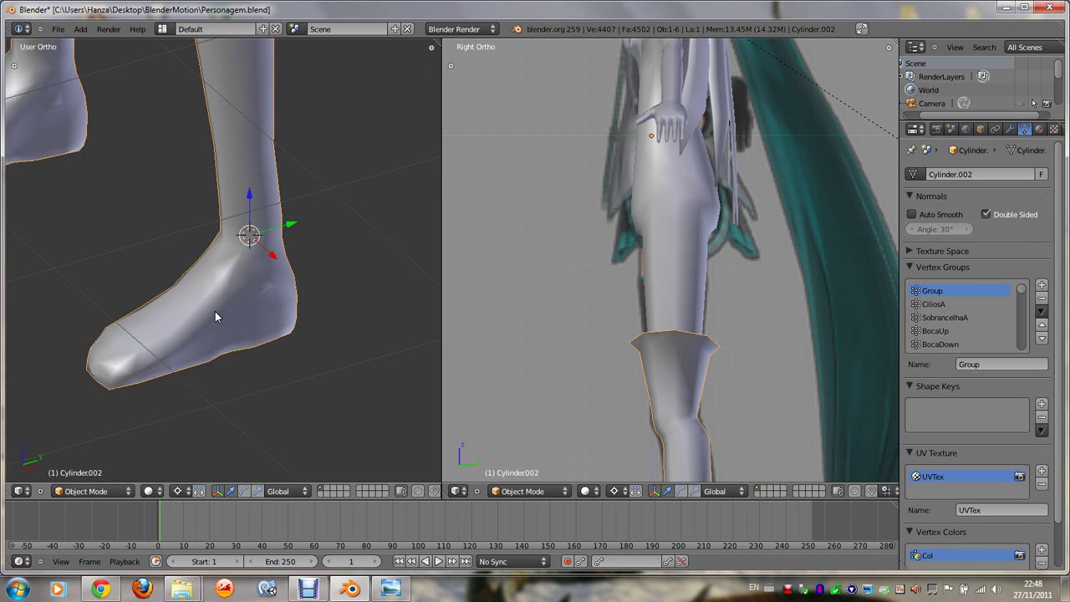
key(KP_8)
key(Tab)
key(z)
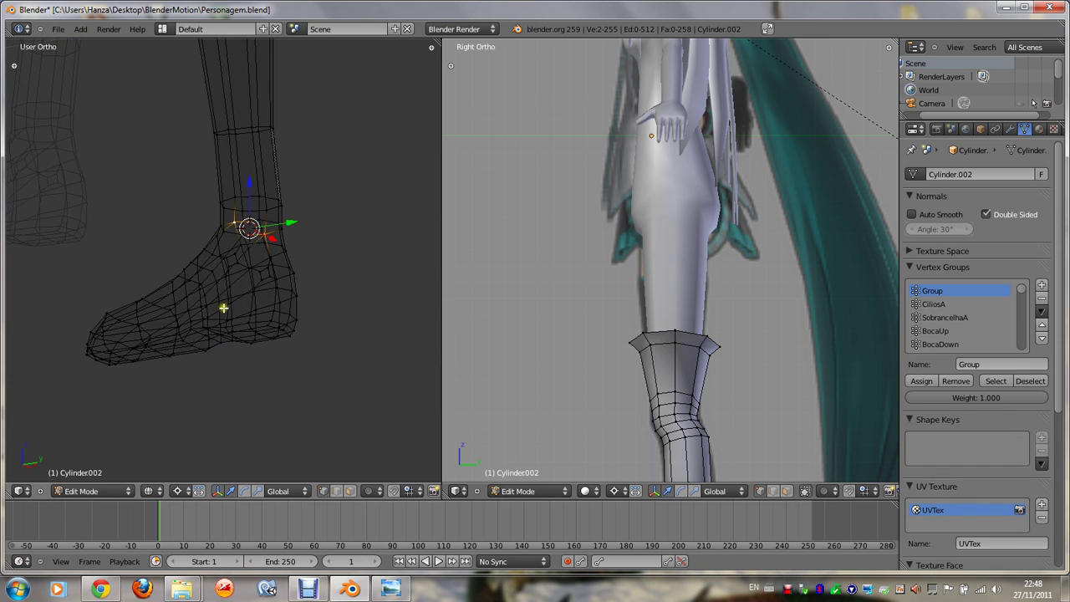
key(KP_3)
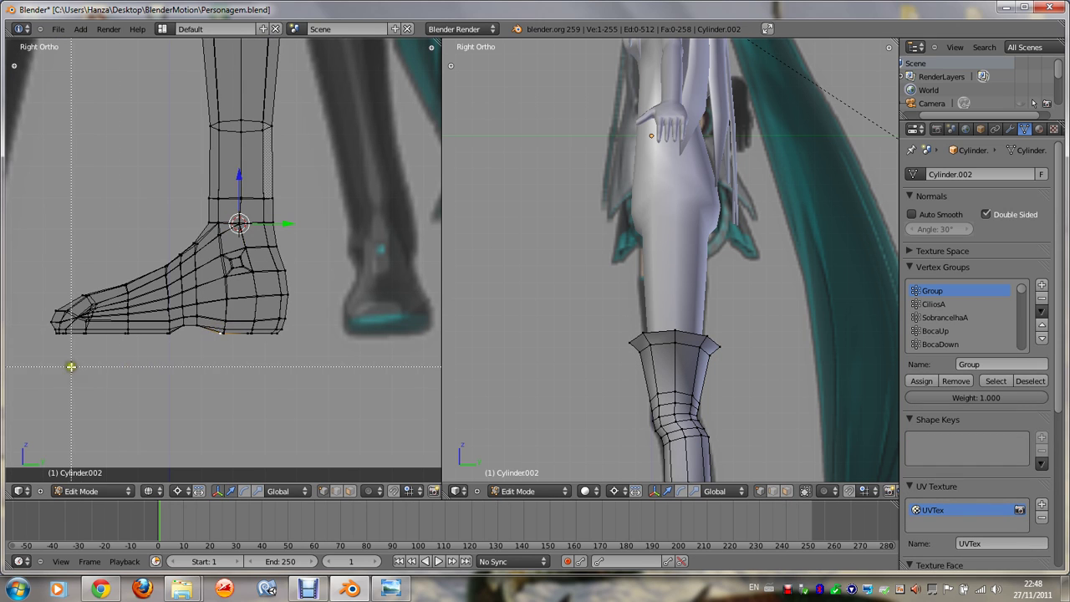
Step: Box-select the foot, try a trial rotation, then clear the selection
drag(53, 361, 346, 219)
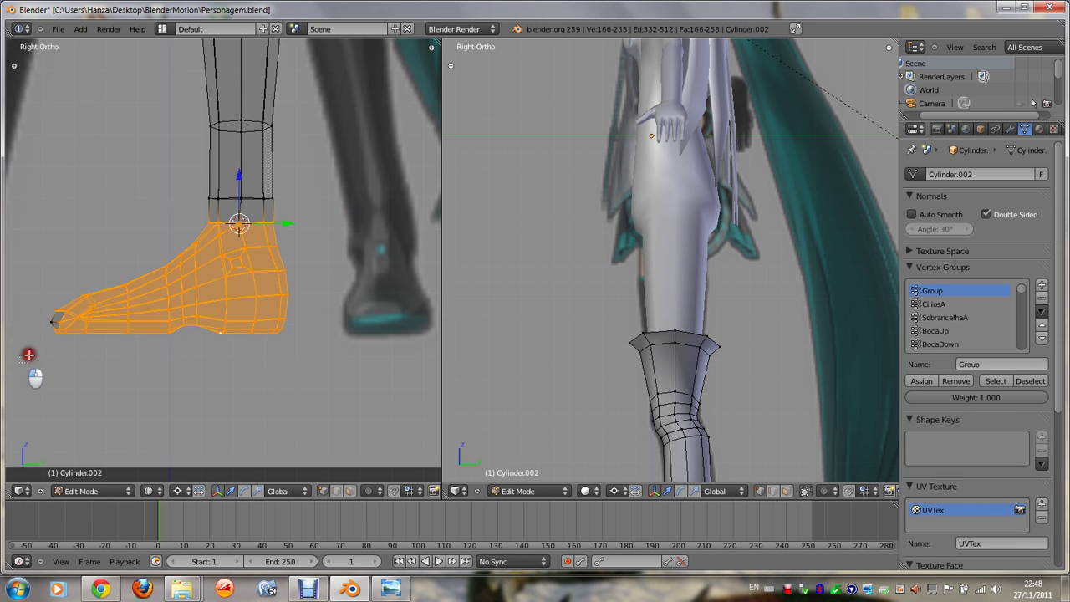
key(r)
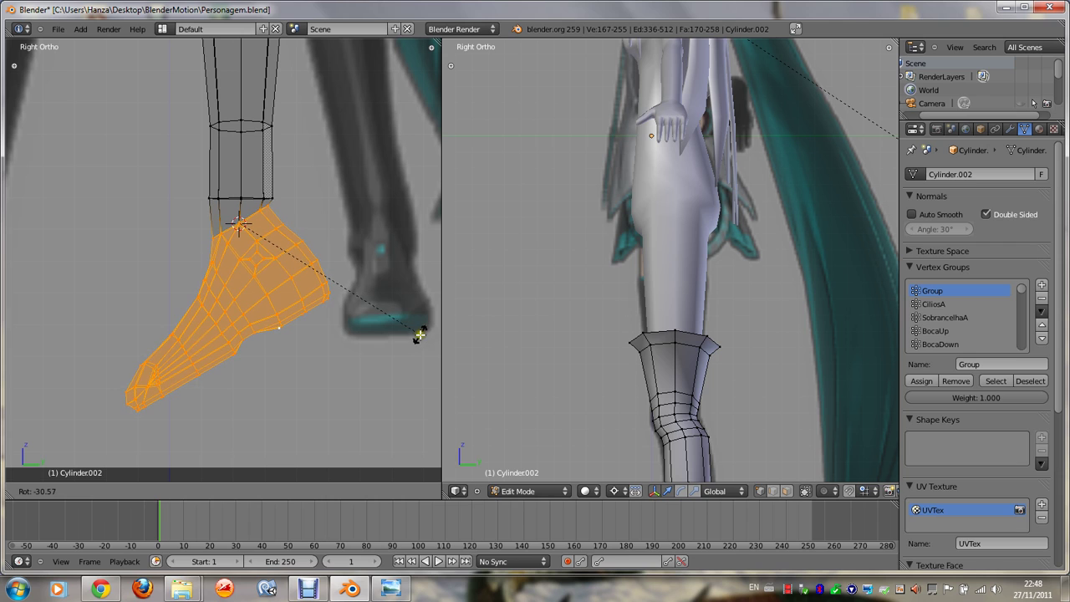
click(420, 336)
key(a)
Step: Cut a new edge loop at the ankle and check a foot vertex's coordinates
key(ctrl+r)
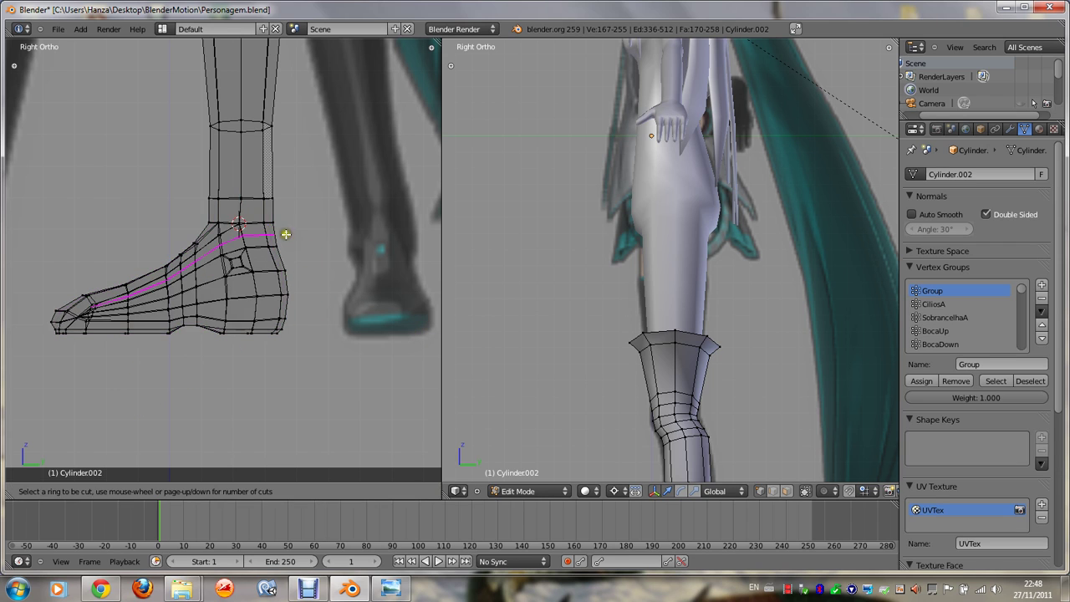
click(260, 216)
click(260, 216)
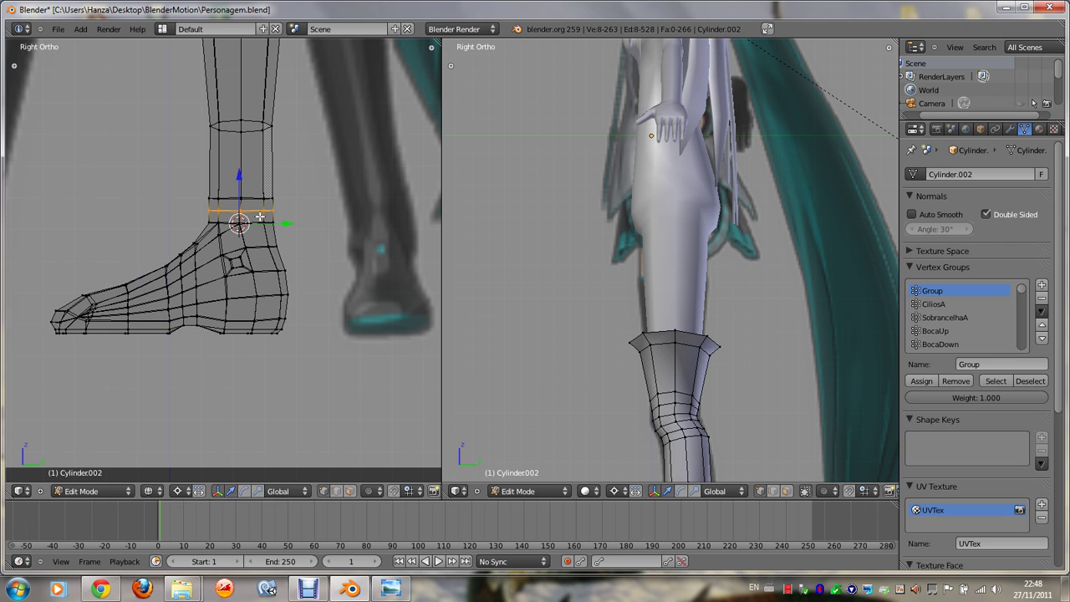
right_click(249, 259)
key(n)
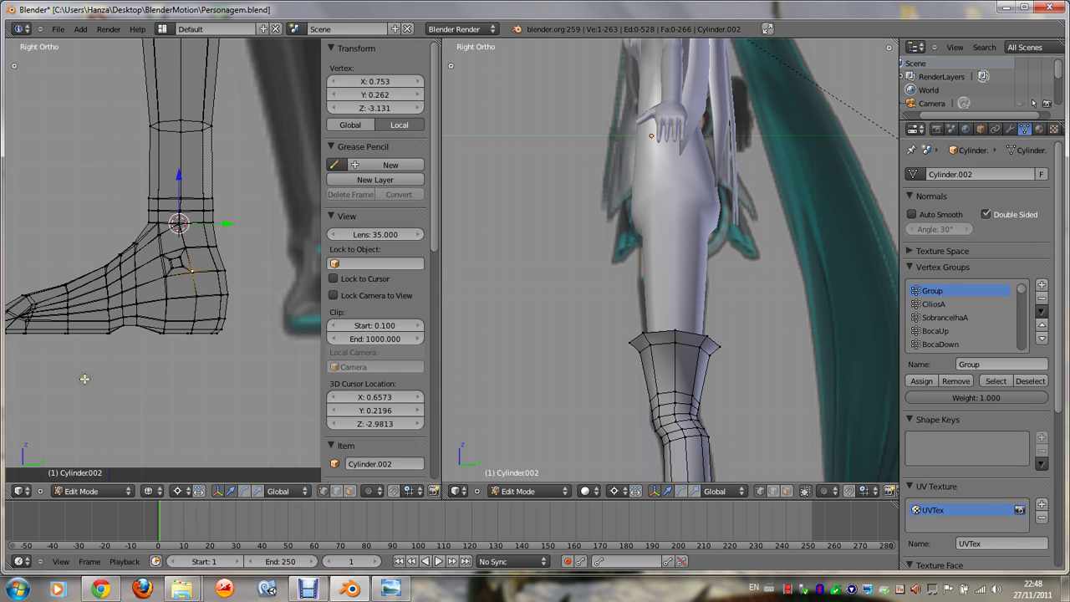
key(n)
Step: Rotate the box-selected foot toe-down about -35.69° with Proportional Editing enabled
key(b)
drag(44, 365, 366, 219)
key(r)
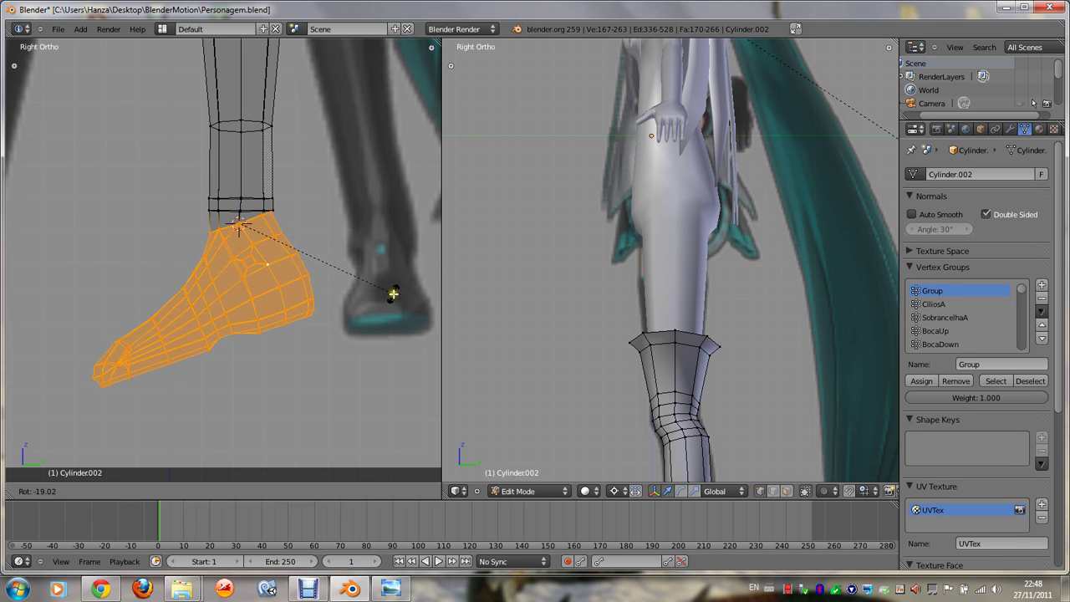
right_click(398, 297)
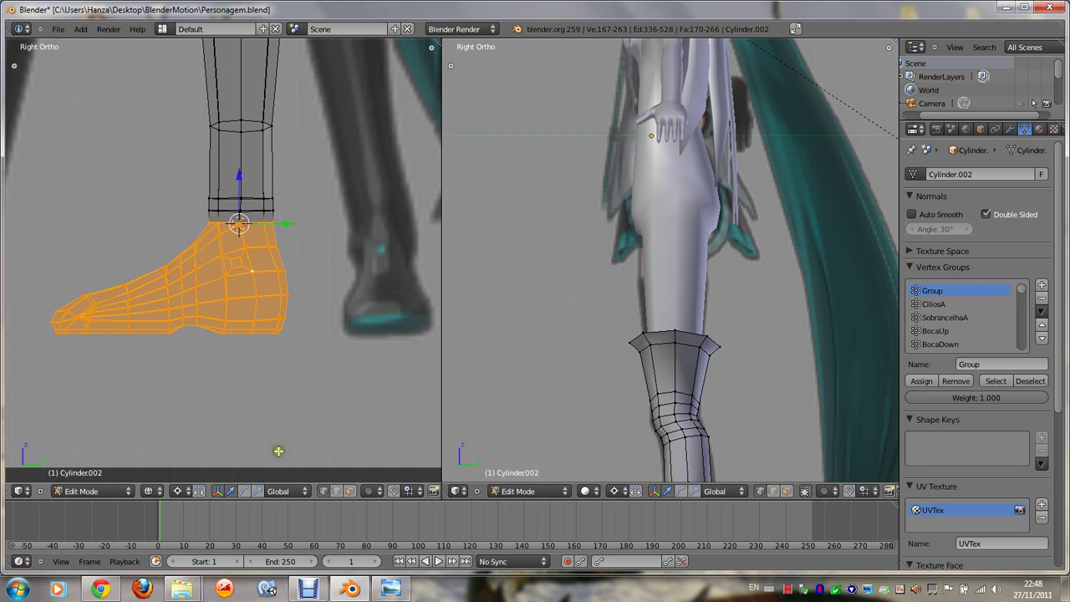
click(370, 490)
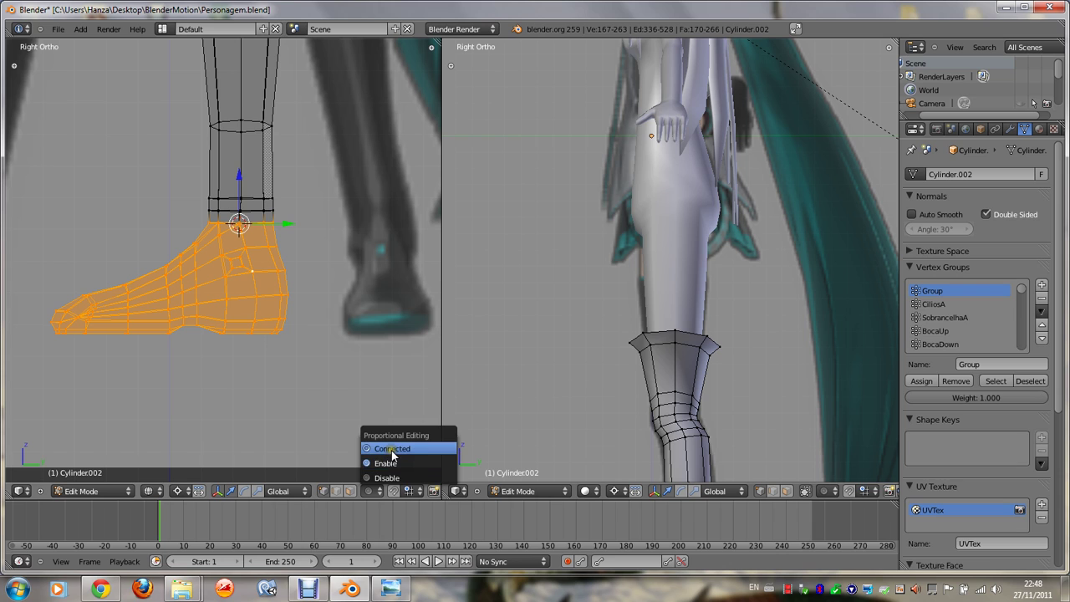
click(391, 464)
key(r)
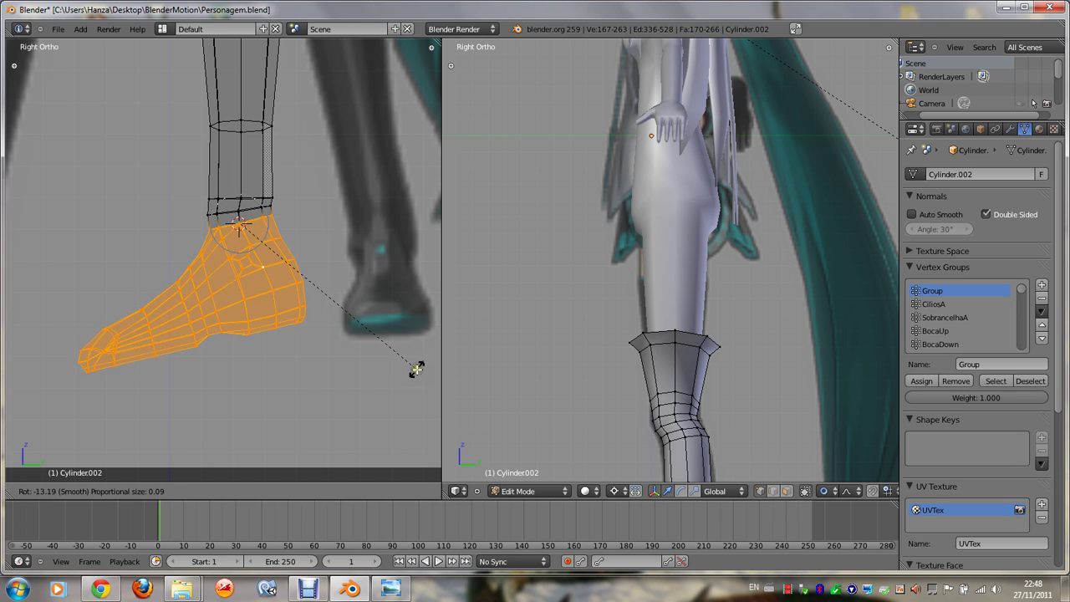
scroll(418, 370, down, 1)
scroll(430, 359, down, 5)
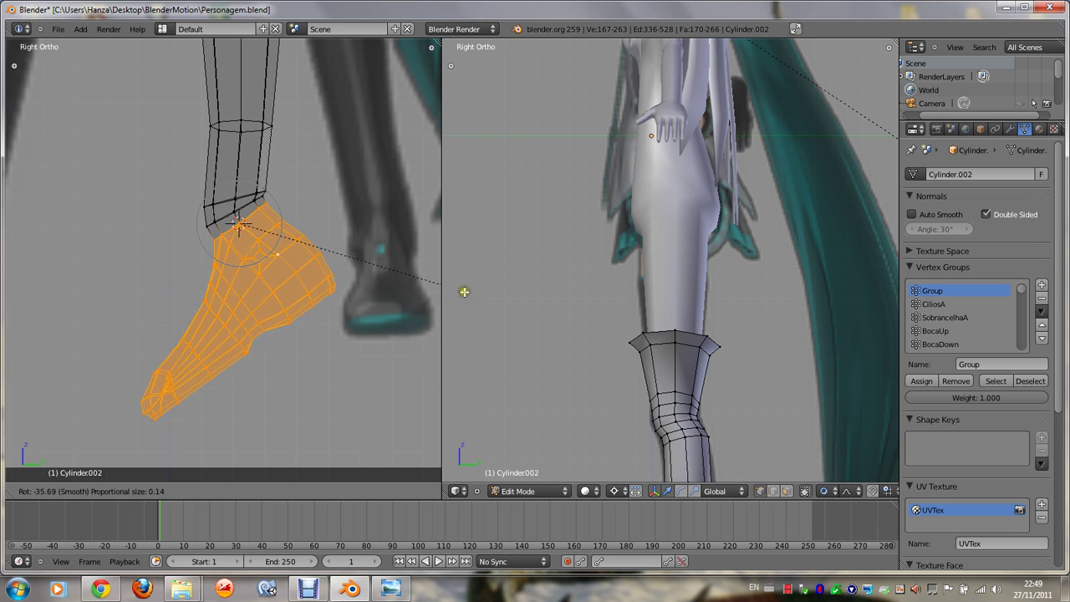
click(464, 306)
Step: Nudge the foot along the Y axis and return to Object Mode
key(g)
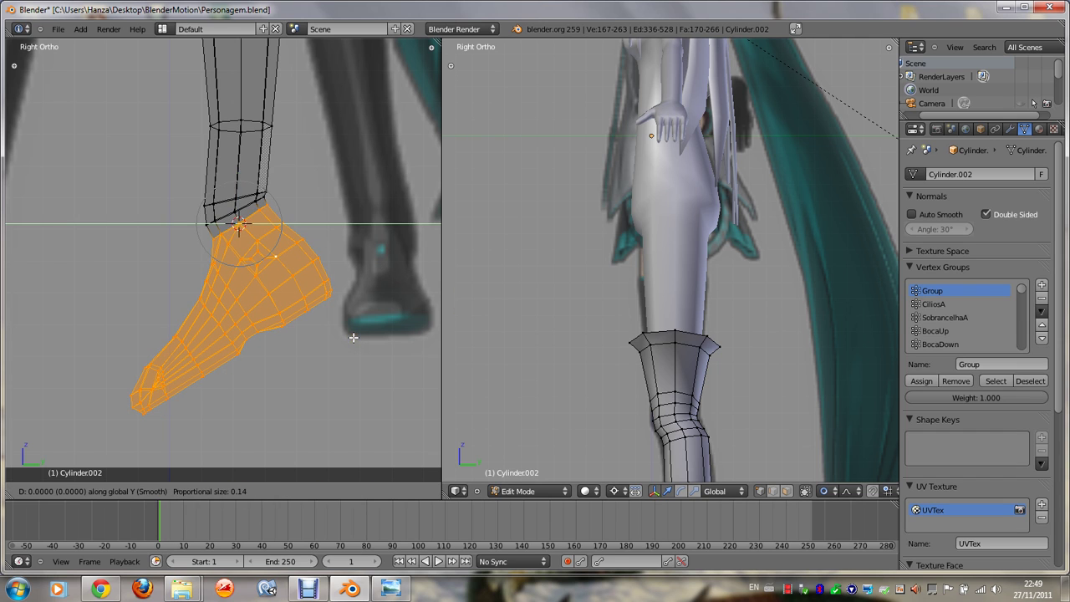
key(y)
click(357, 336)
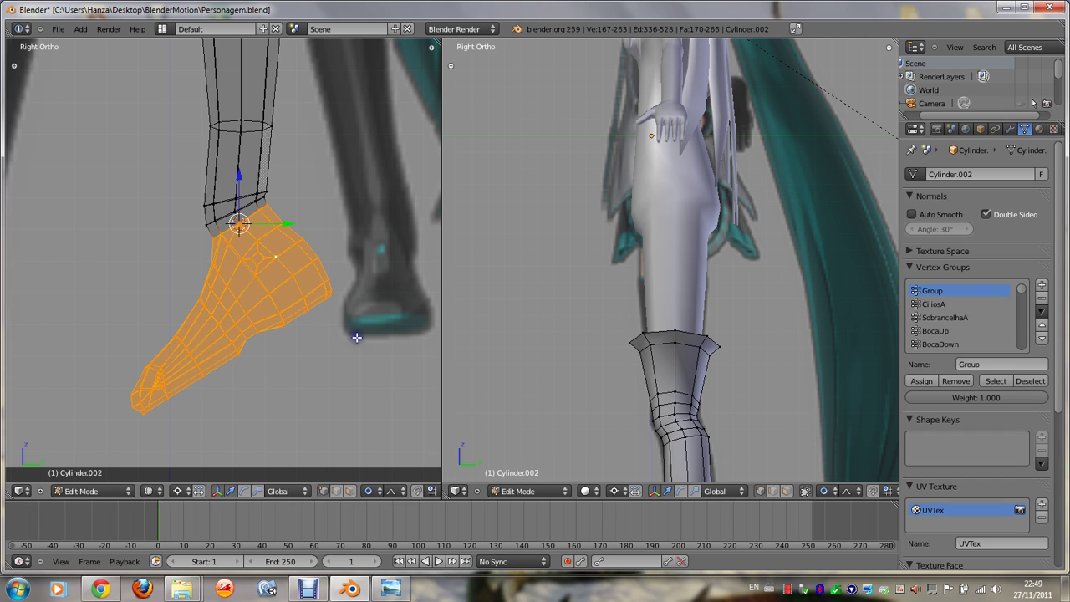
key(Tab)
Step: Switch to solid shading, orbit around the leg, and re-enter Edit Mode in Right view
key(z)
key(KP_4)
key(KP_4)
key(KP_4)
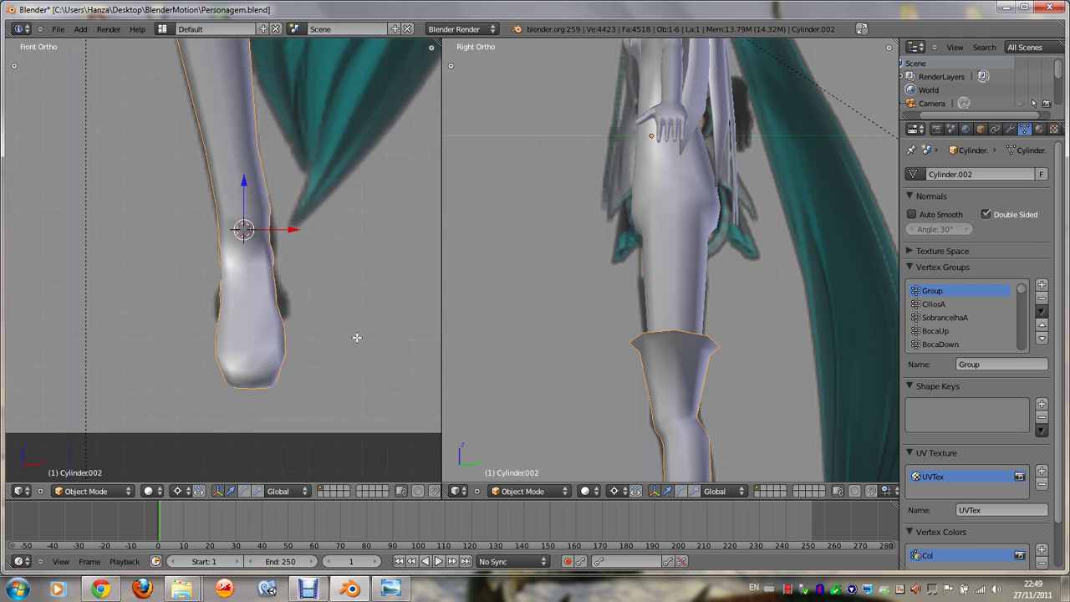
key(KP_4)
key(KP_4)
key(KP_4)
key(KP_4)
key(KP_4)
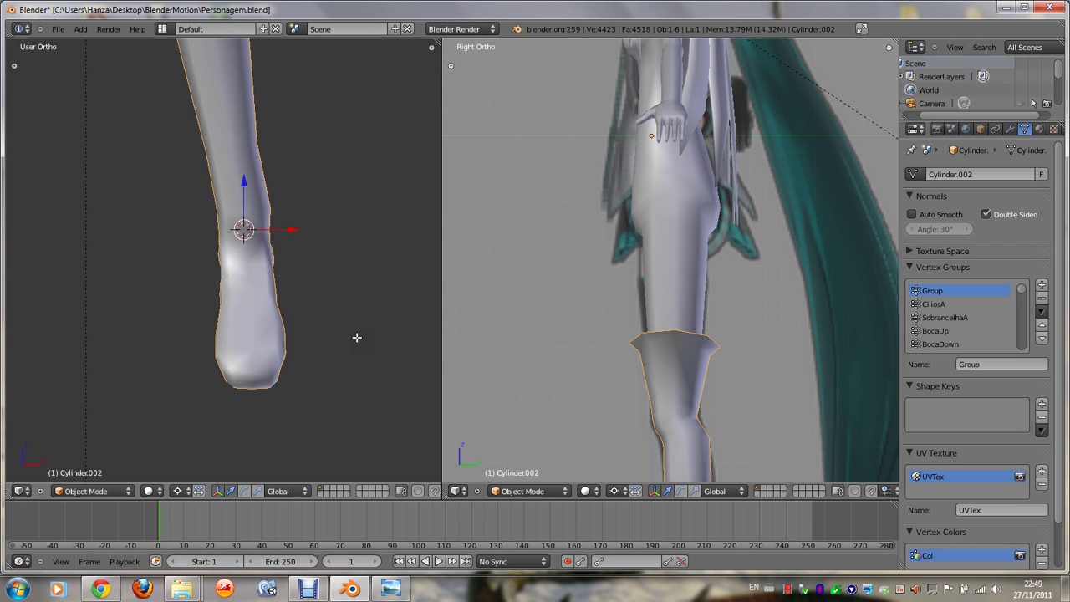
key(KP_4)
key(Tab)
key(KP_4)
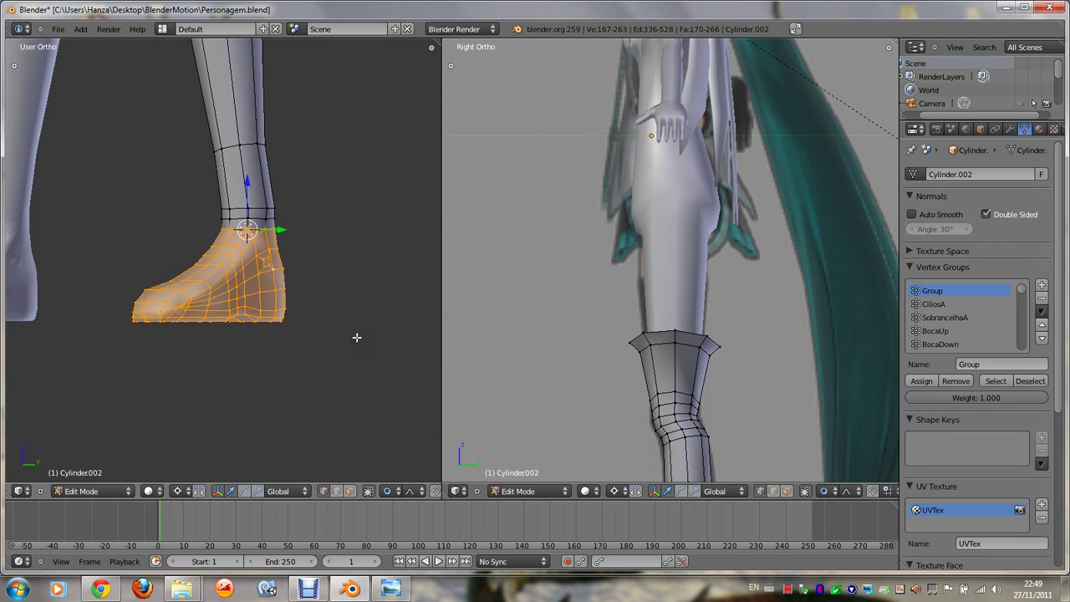
key(KP_4)
key(KP_3)
Step: Rotate the foot further toe-down, nudge it along Y, and fine-tune the rotation
key(r)
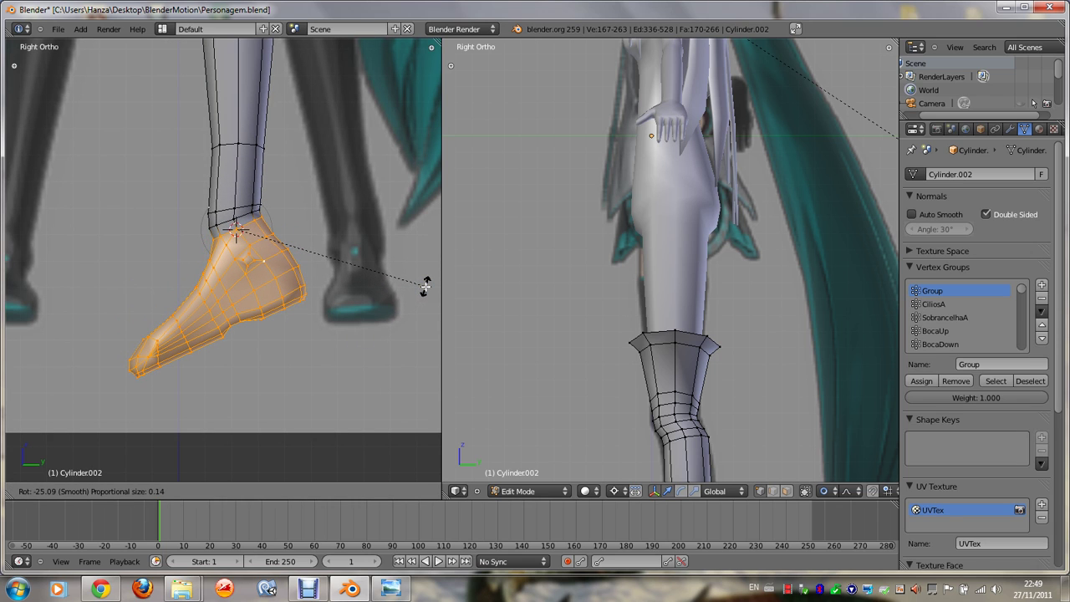
click(423, 291)
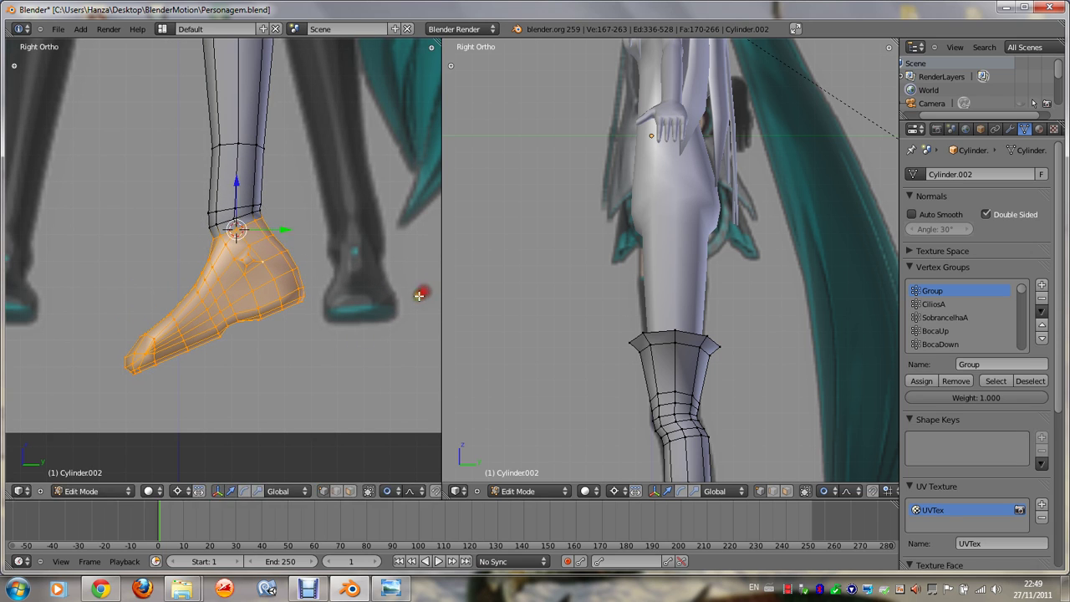
key(g)
key(y)
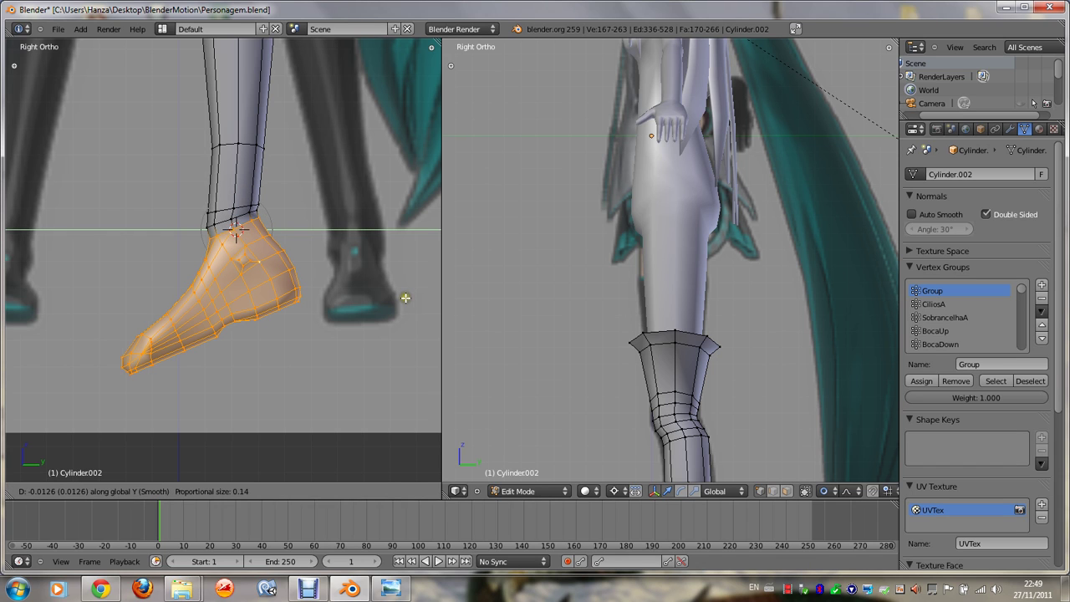
key(r)
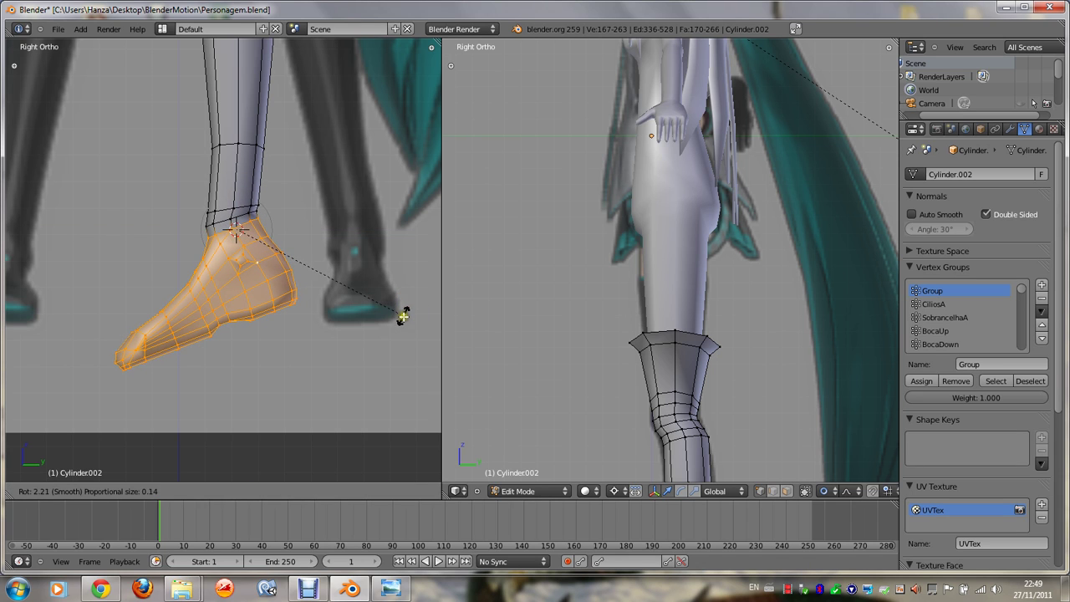
click(402, 315)
scroll(275, 339, up, 1)
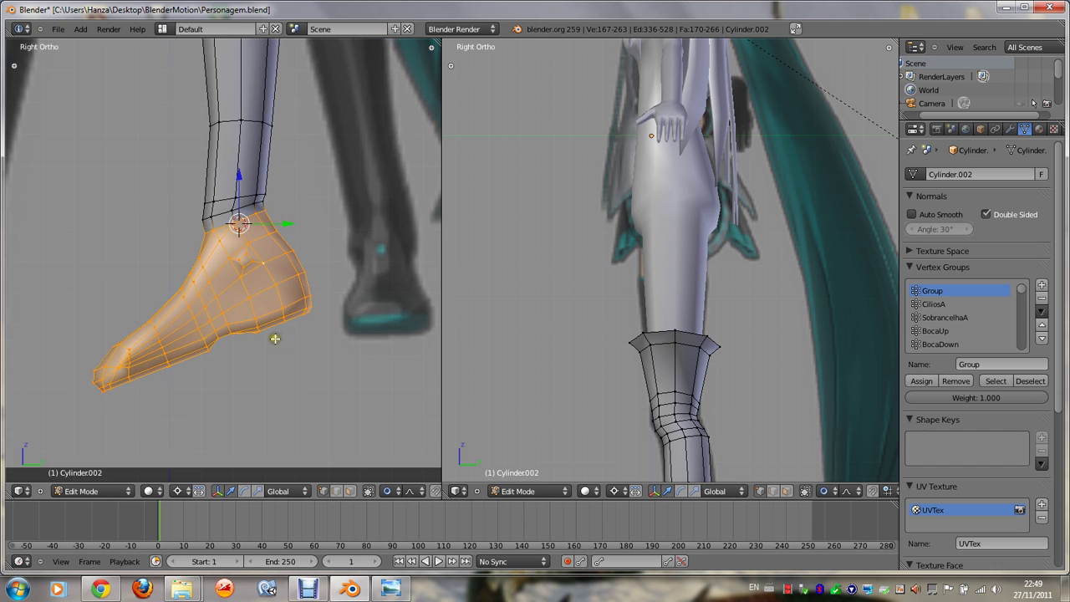
key(KP_4)
key(KP_4)
key(KP_4)
key(KP_4)
key(KP_4)
key(KP_4)
key(KP_4)
key(KP_4)
key(KP_4)
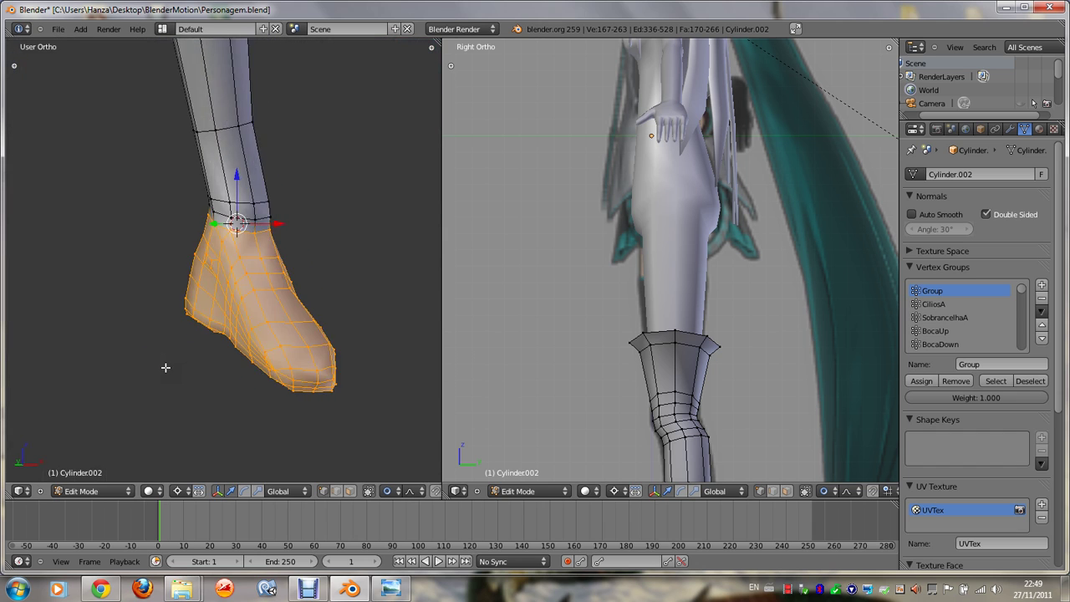
key(KP_4)
key(KP_4)
key(KP_4)
Step: Add a new edge loop across the toe
right_click(311, 371)
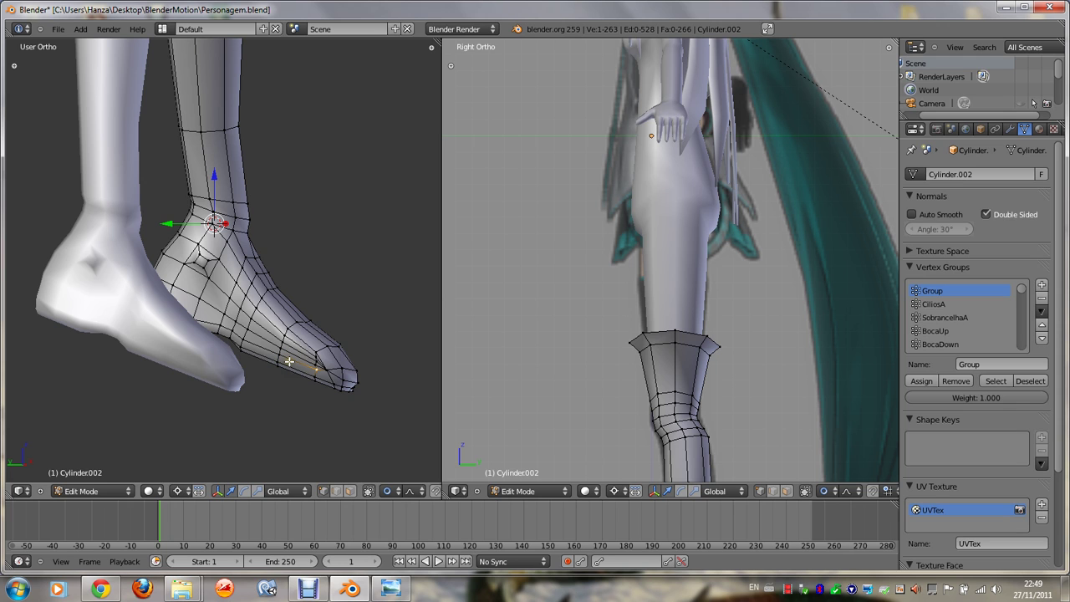
key(KP_4)
key(KP_4)
key(KP_4)
key(KP_4)
key(KP_4)
key(KP_4)
key(KP_4)
key(KP_4)
key(KP_4)
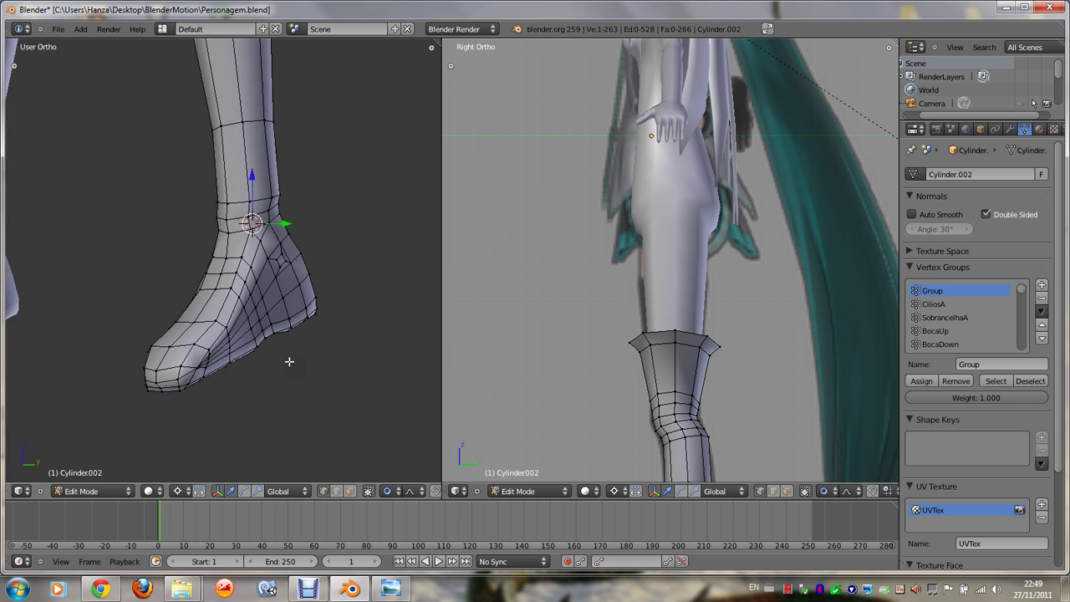
key(KP_4)
key(KP_4)
key(KP_4)
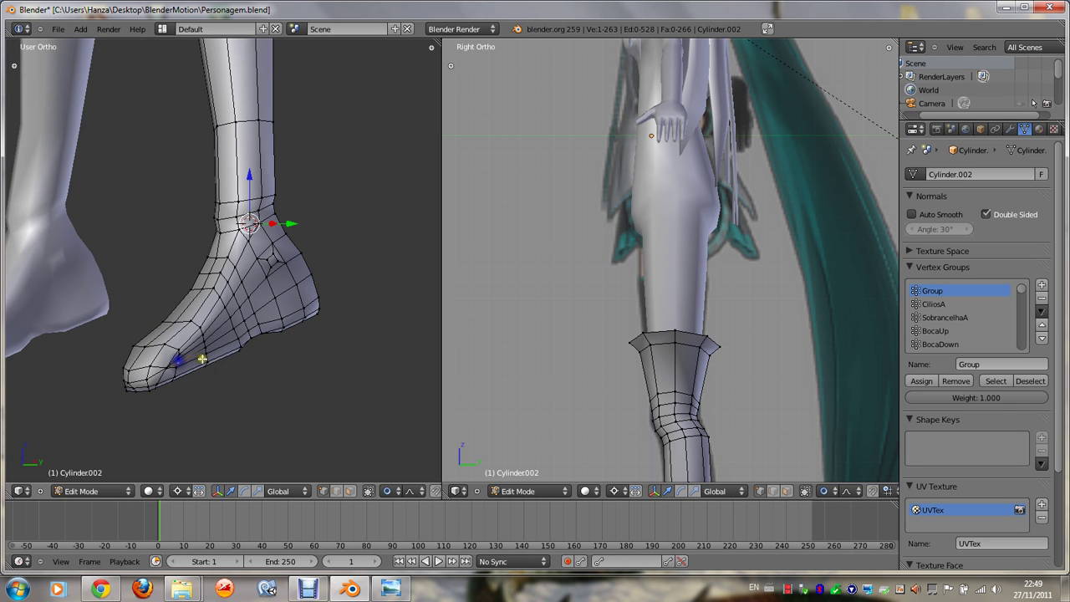
key(KP_4)
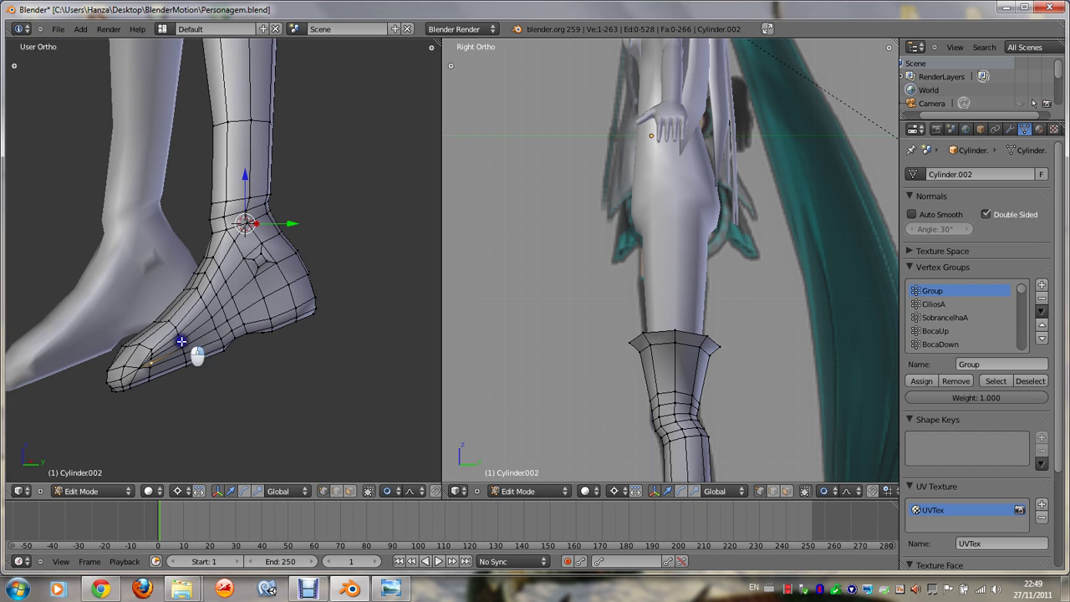
key(ctrl+r)
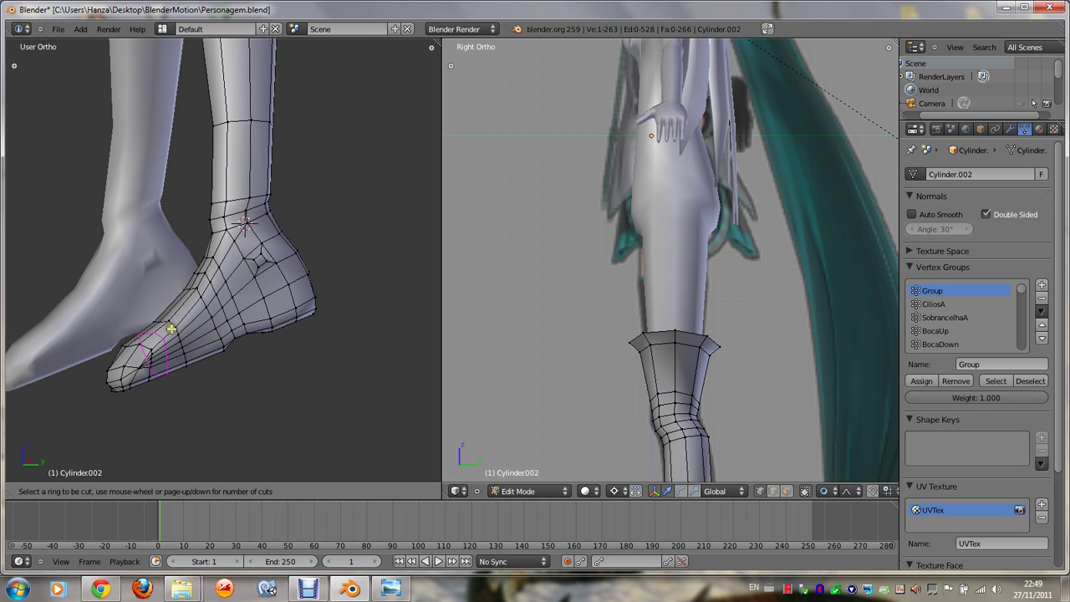
click(170, 329)
click(170, 328)
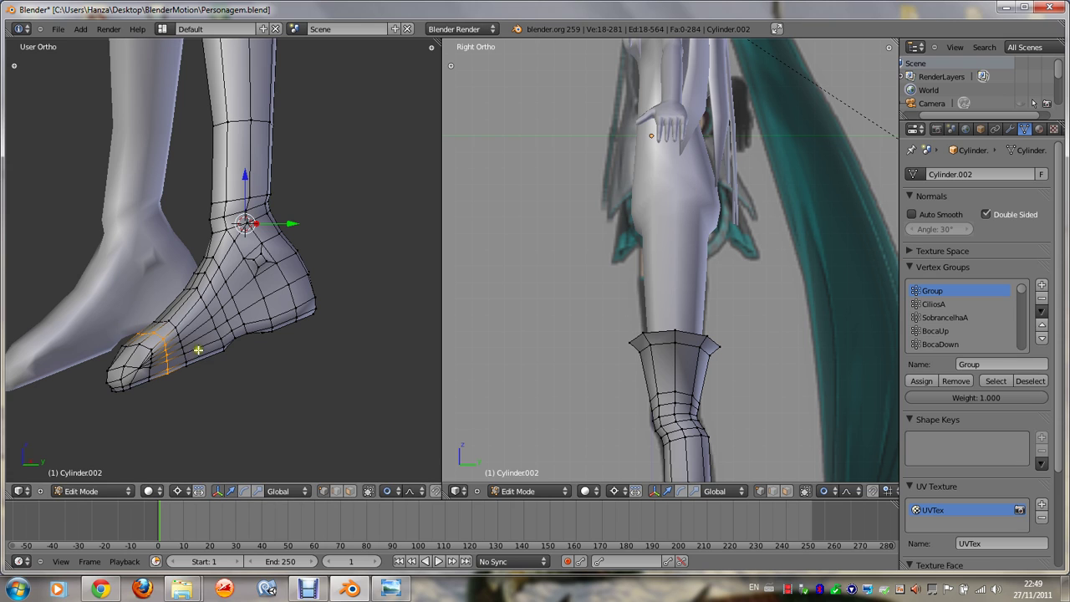
Step: Snap the 3D cursor to a toe vertex and return to a wireframe side view
right_click(179, 348)
key(z)
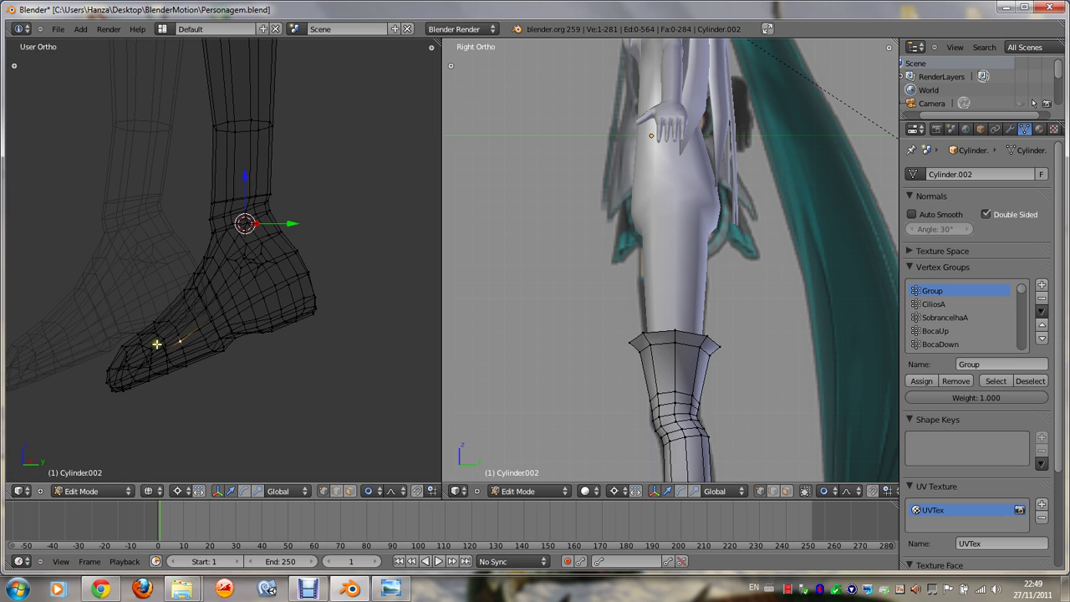
key(KP_Divide)
key(KP_Divide)
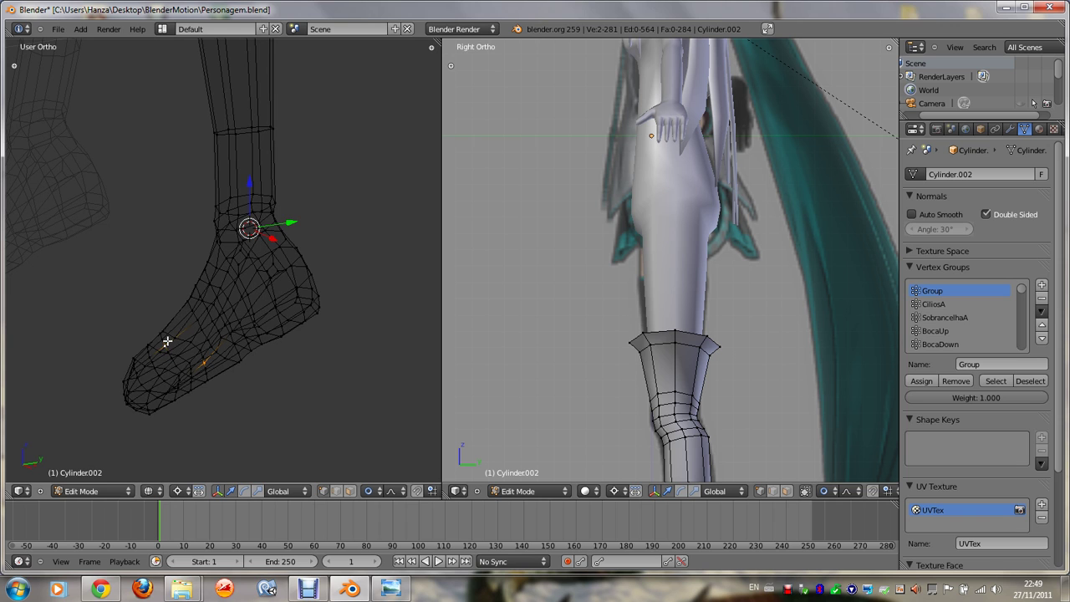
key(shift+s)
click(168, 341)
key(Tab)
key(Tab)
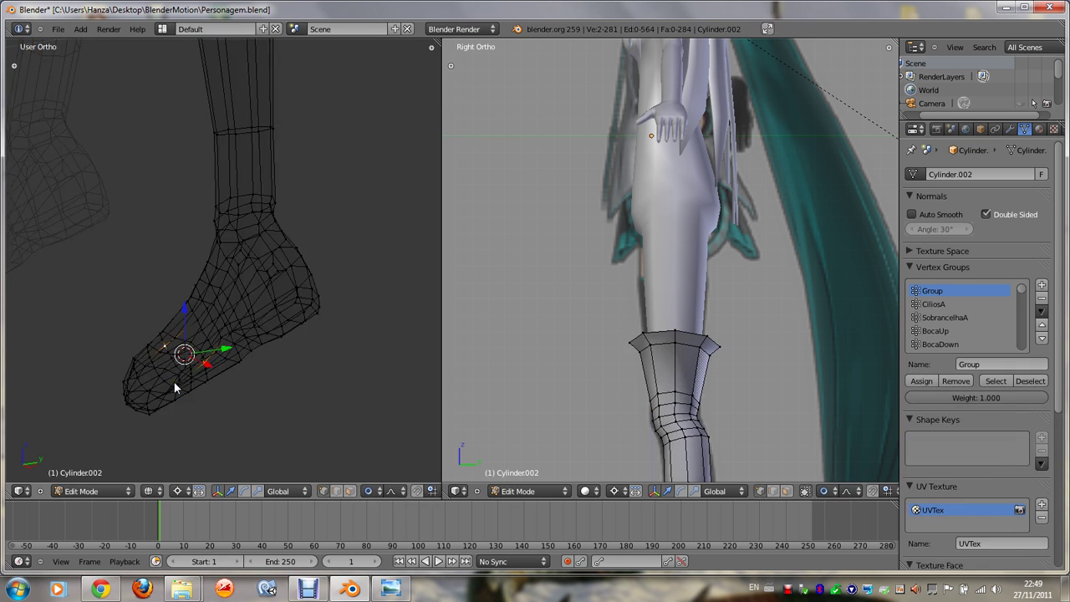
key(z)
key(KP_3)
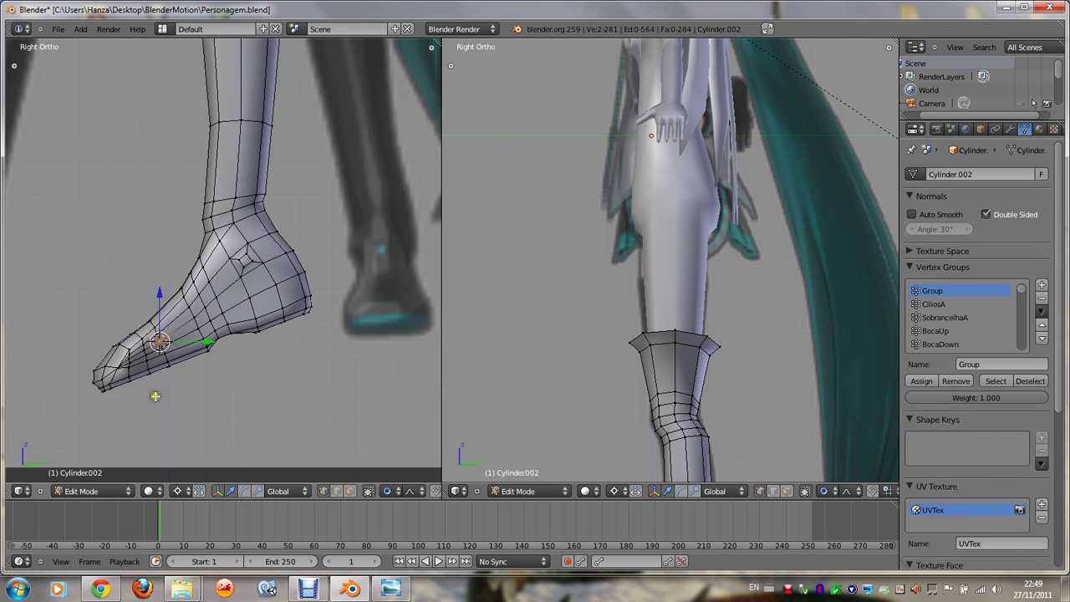
key(z)
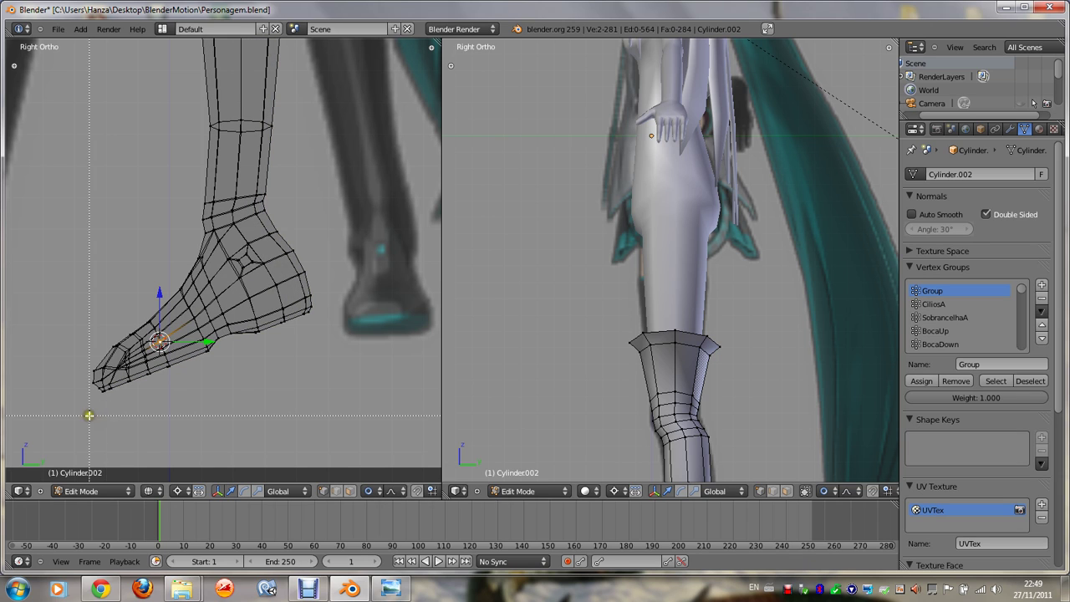
Step: Box-select the toe tip, grow the selection one loop, and scale it along X
drag(93, 394, 155, 318)
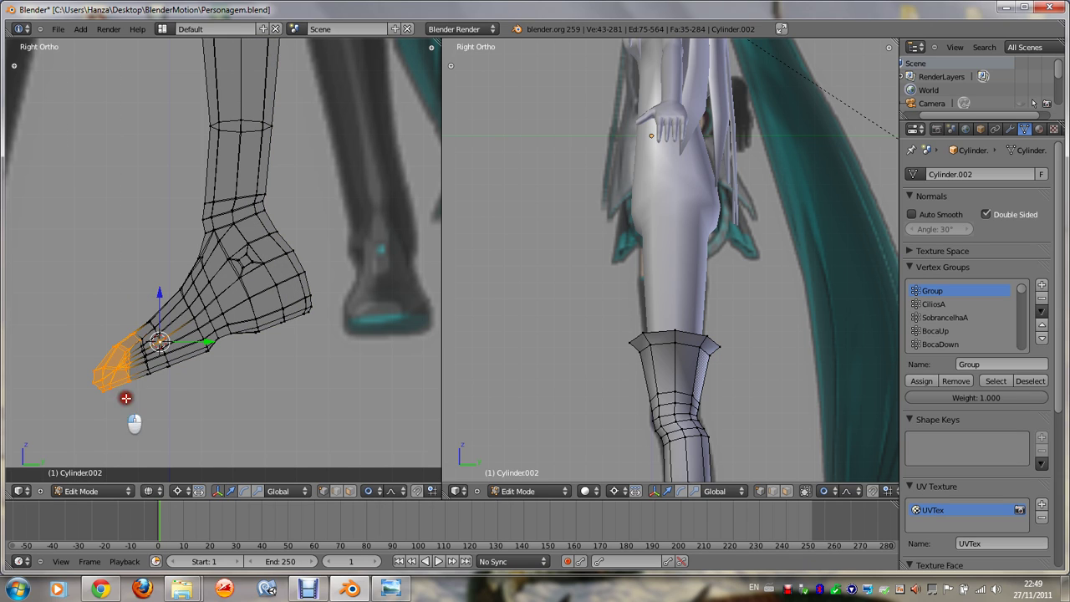
key(ctrl+KP_Add)
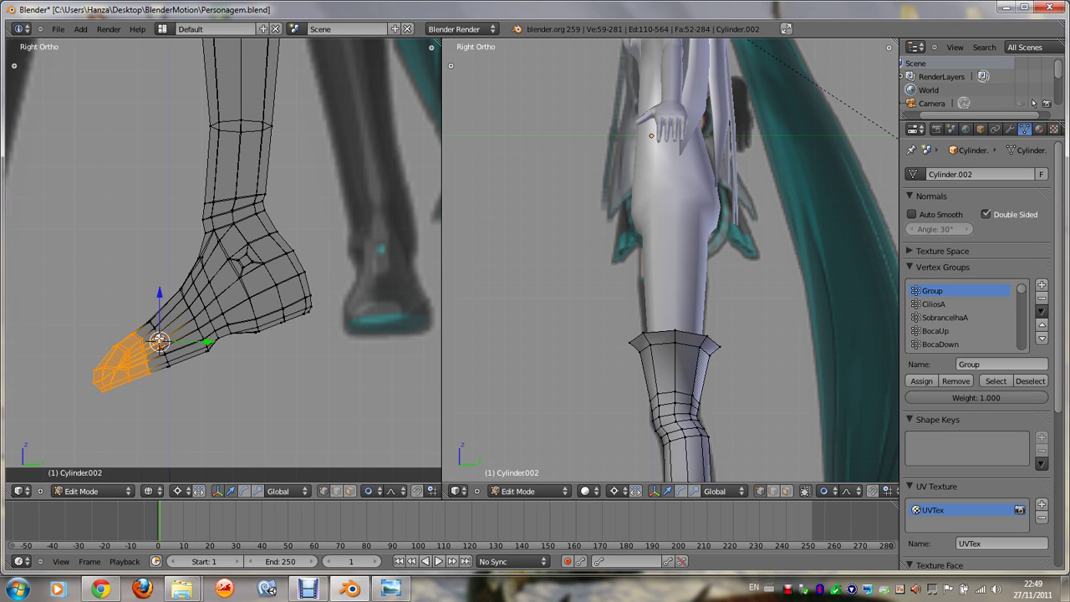
scroll(178, 381, up, 2)
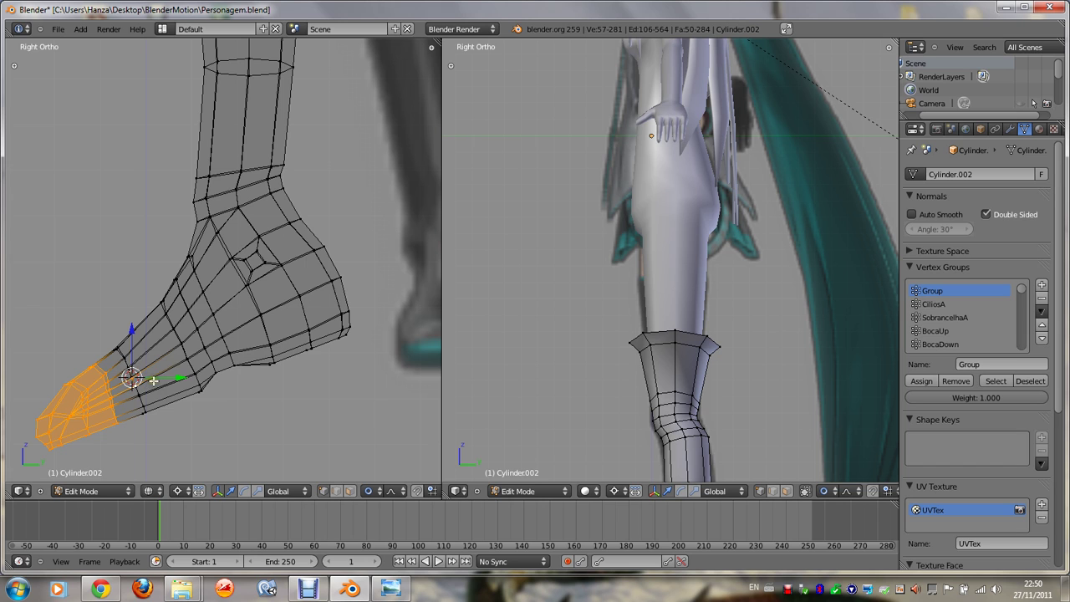
key(z)
key(KP_4)
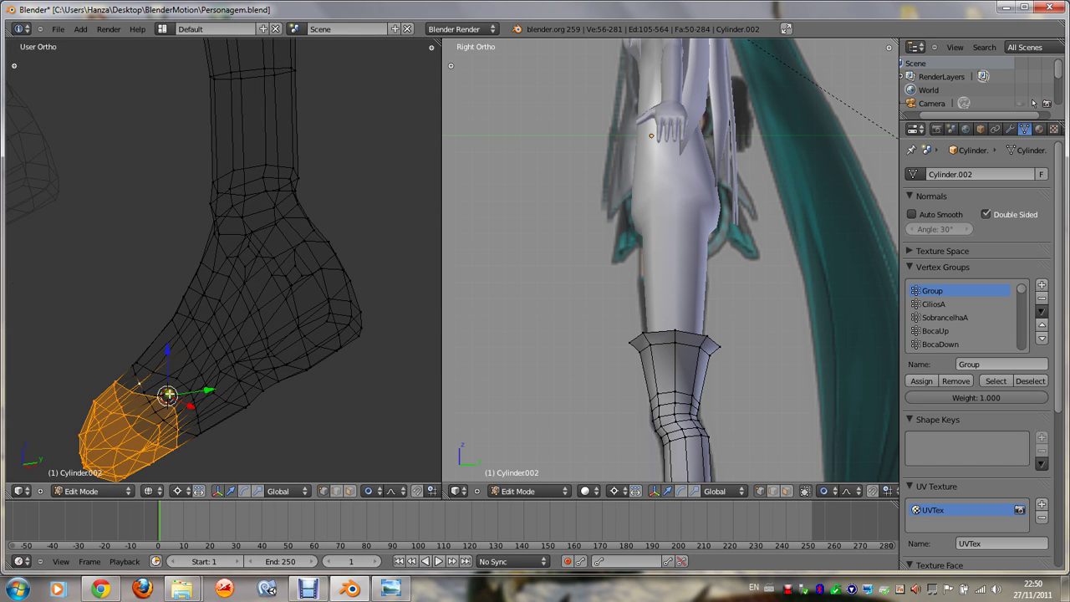
scroll(167, 390, down, 2)
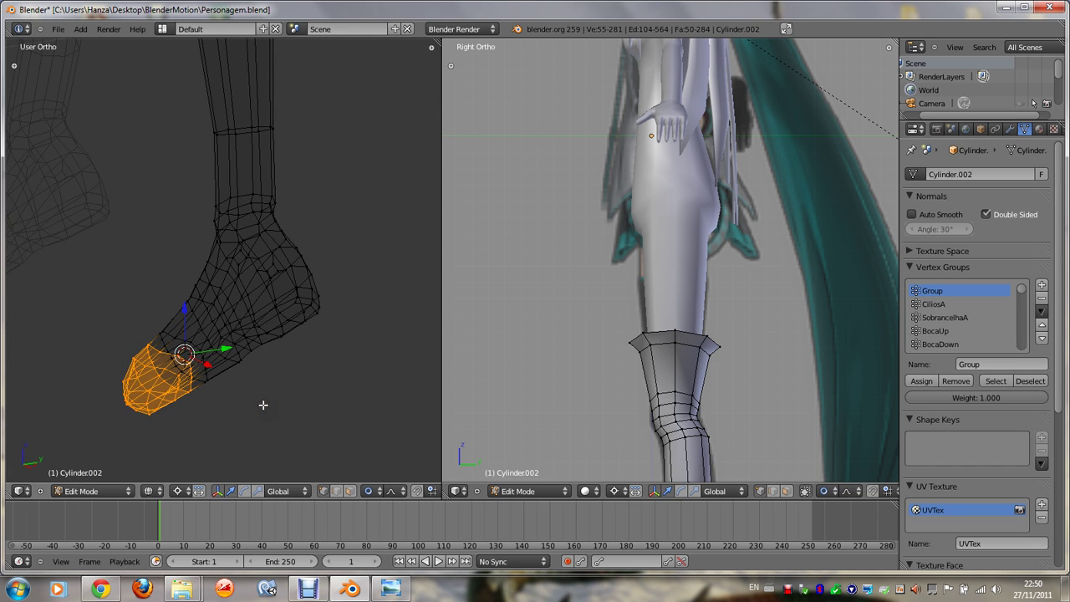
key(s)
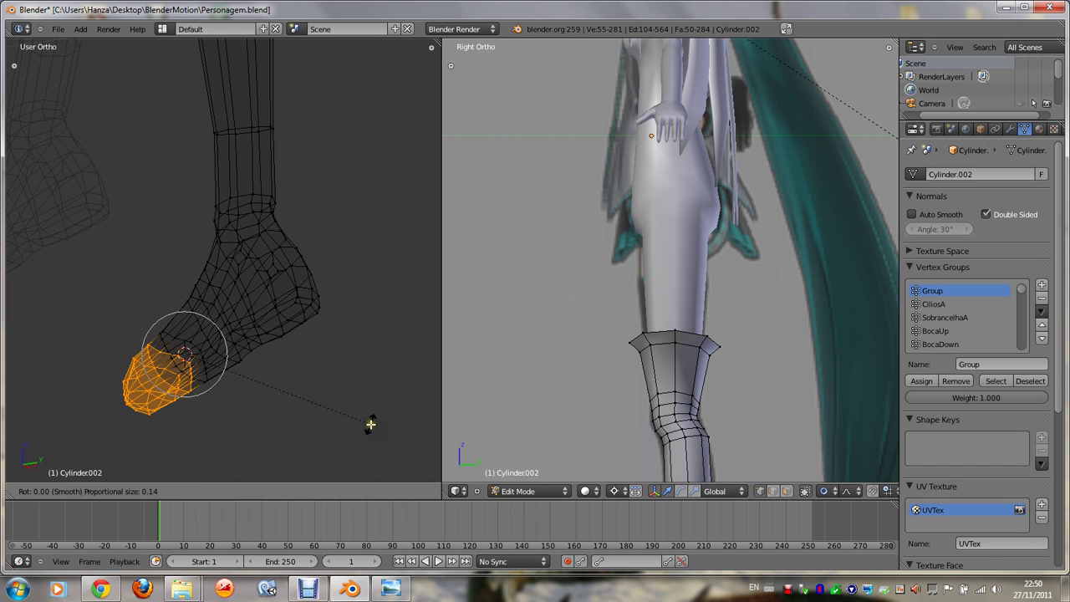
key(x)
click(370, 432)
Step: Rotate the toe tip about 21.66° with smooth proportional falloff
key(z)
key(KP_3)
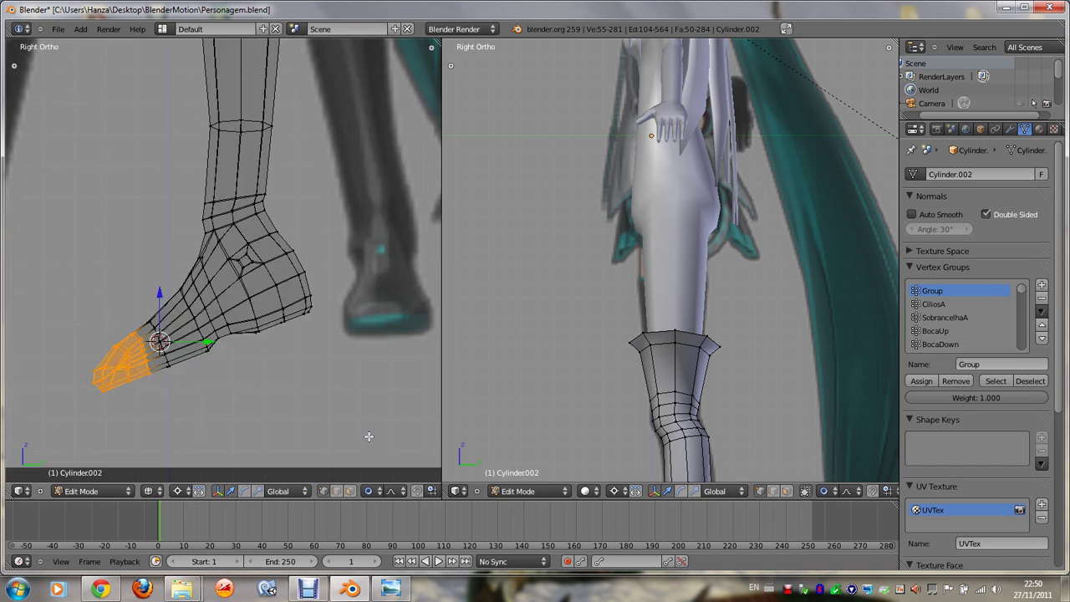
key(r)
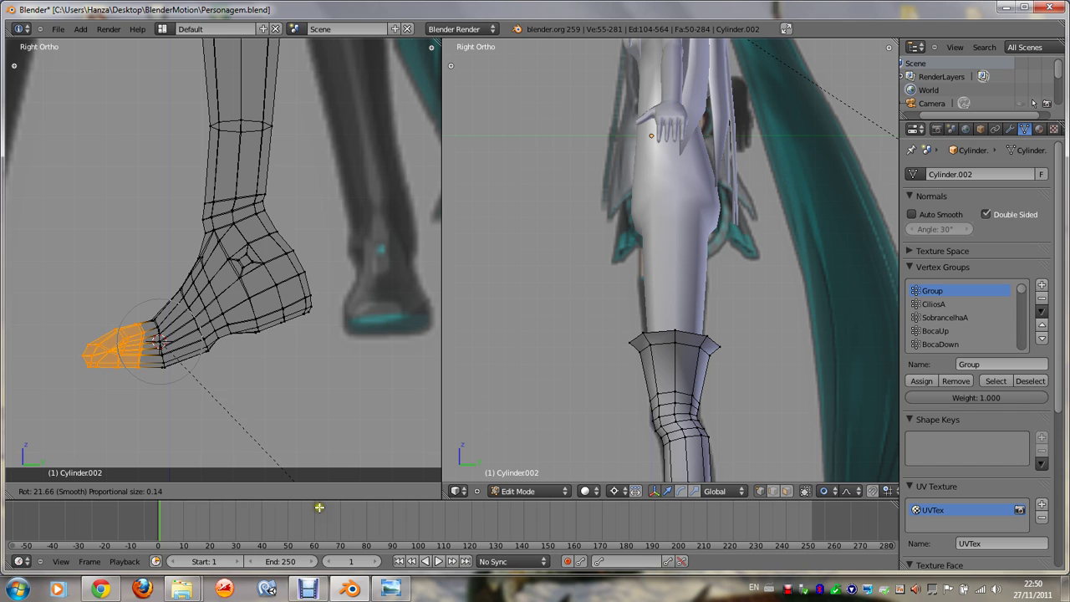
click(319, 508)
Step: Switch to face select and pick a strip of faces along the foot
right_click(301, 336)
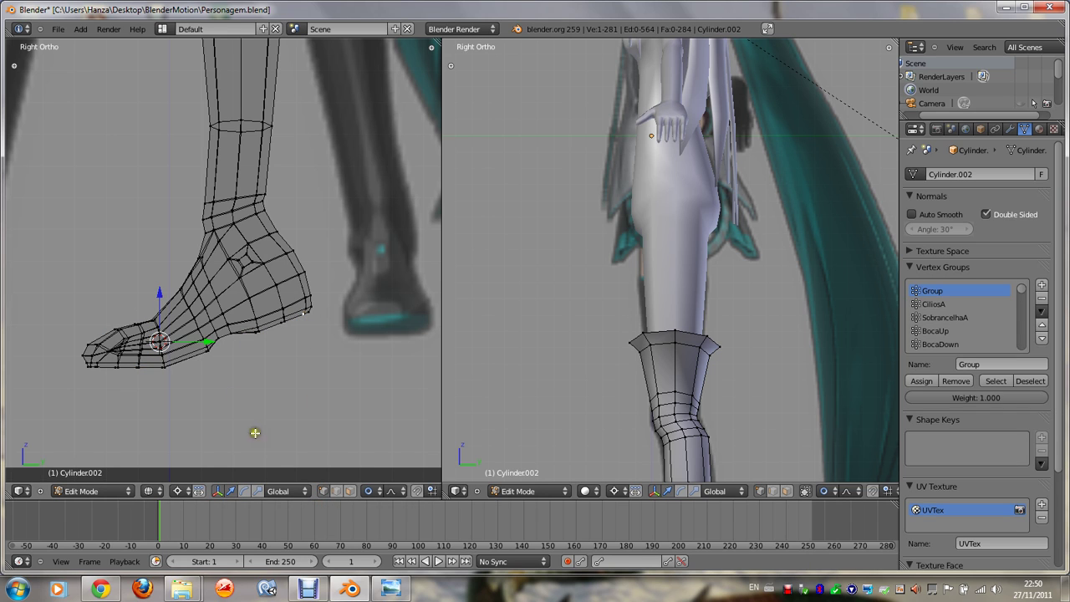
click(349, 491)
alt+right_click(273, 316)
Step: Select a strip of faces along the foot and a face near the heel, in solid shading
alt+right_click(252, 304)
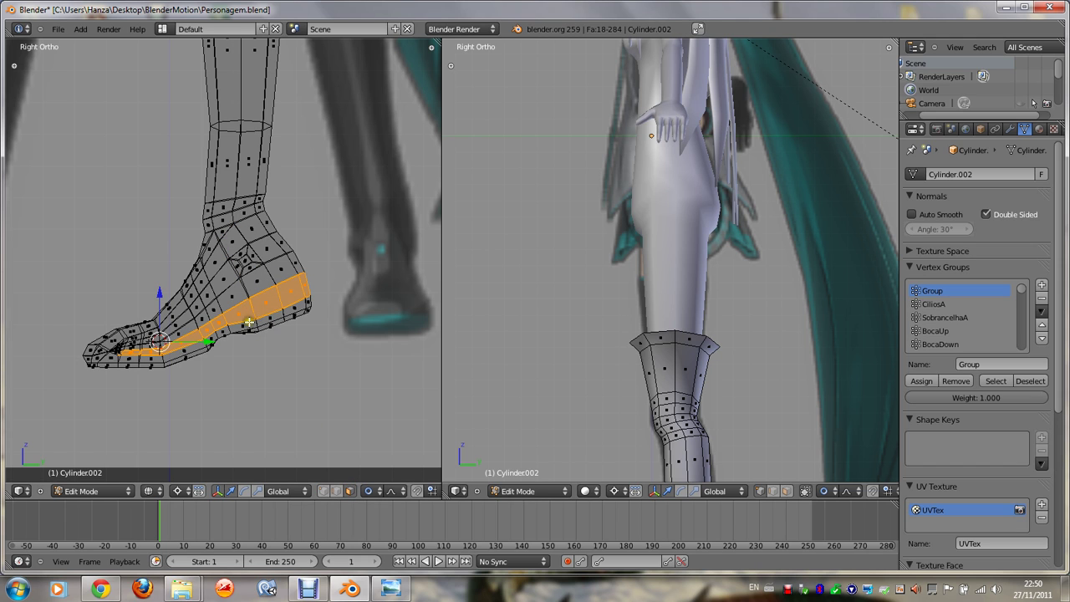
right_click(246, 322)
key(z)
middle_drag(244, 323, 248, 335)
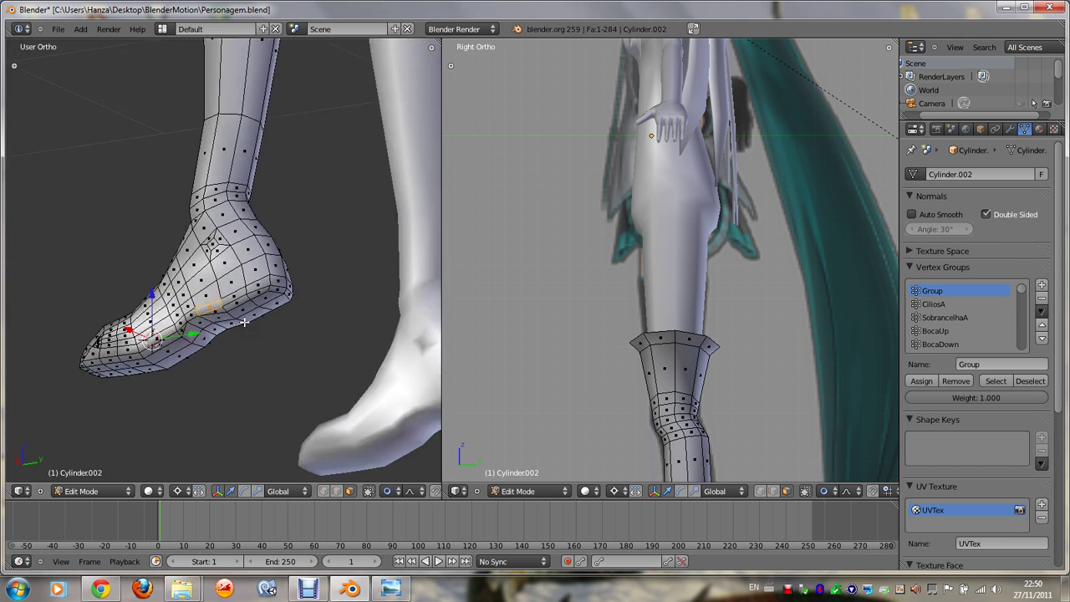
key(KP_3)
key(KP_1)
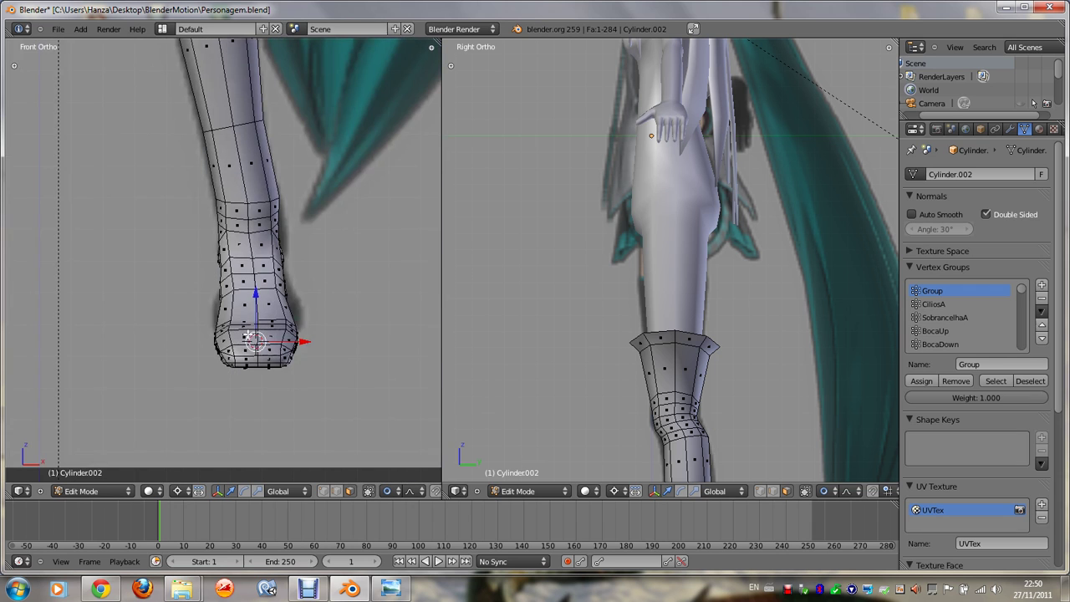
key(KP_3)
middle_drag(260, 333, 268, 326)
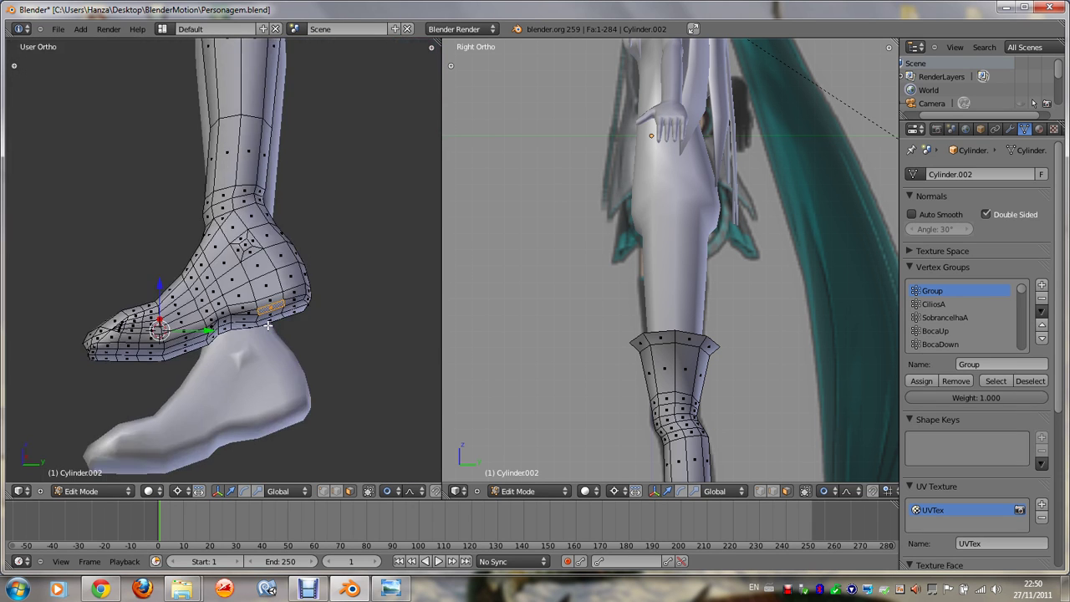
Step: Add the neighbouring heel faces to the selection, making five faces at the heel's back
shift+right_click(248, 281)
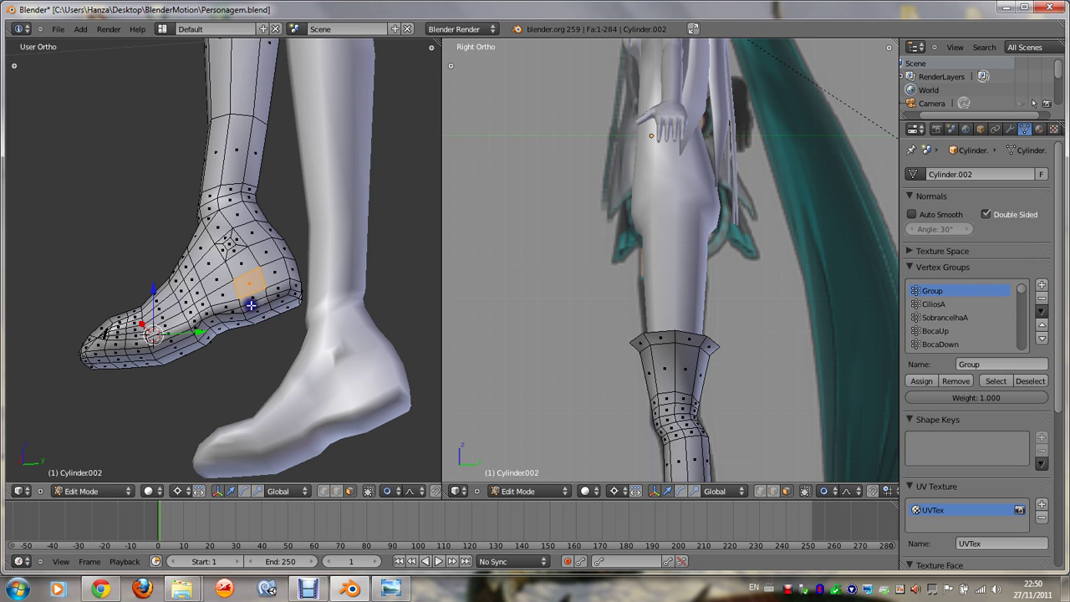
shift+right_click(251, 295)
shift+right_click(258, 310)
shift+right_click(262, 315)
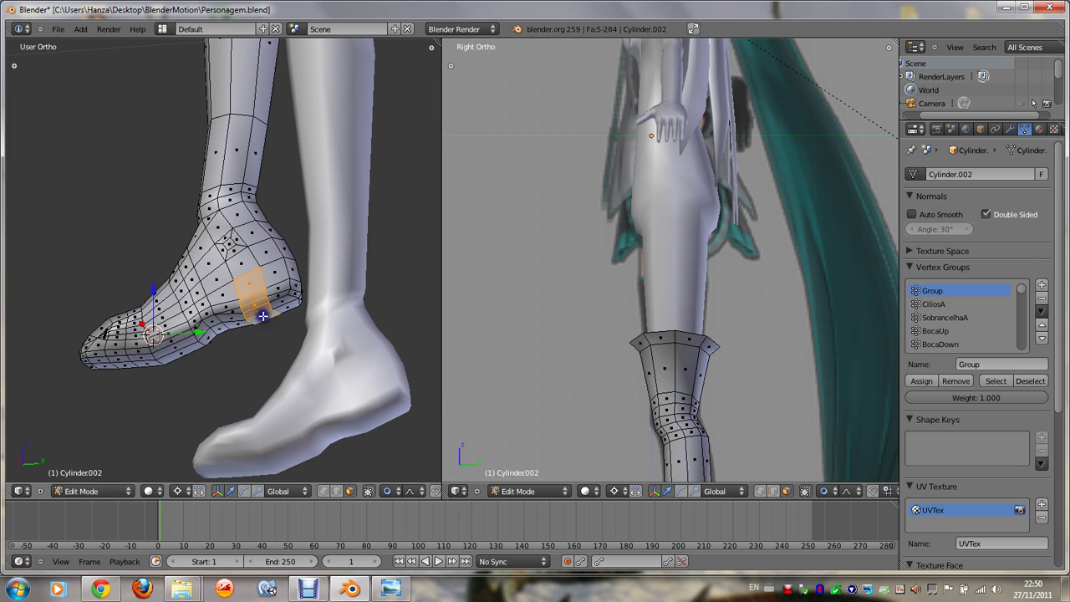
middle_drag(263, 315, 263, 315)
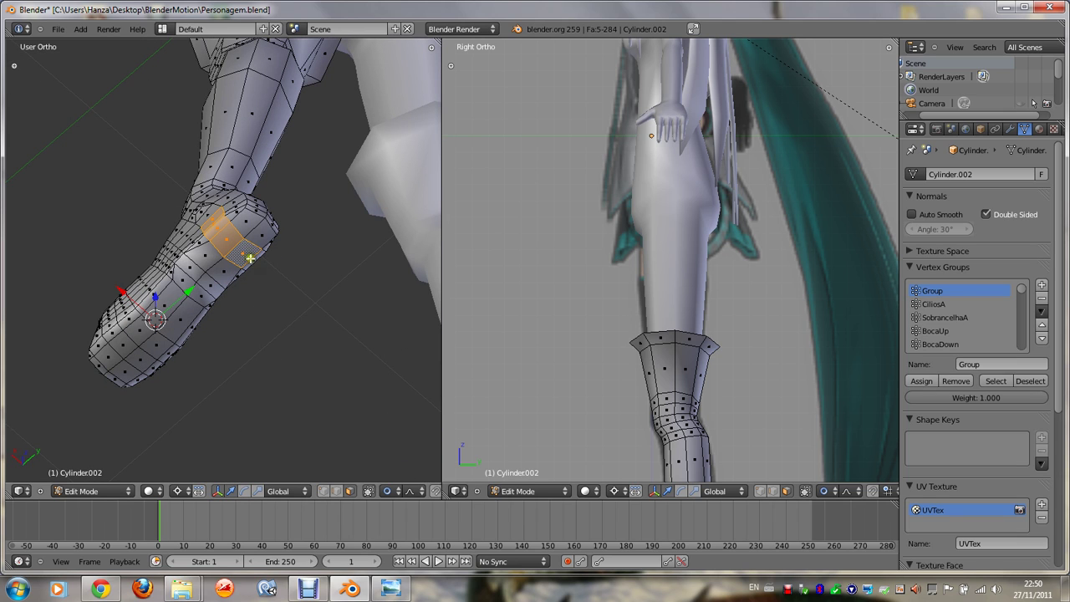
shift+right_click(250, 258)
Step: Delete the selected heel faces, opening a hole in the heel
key(x)
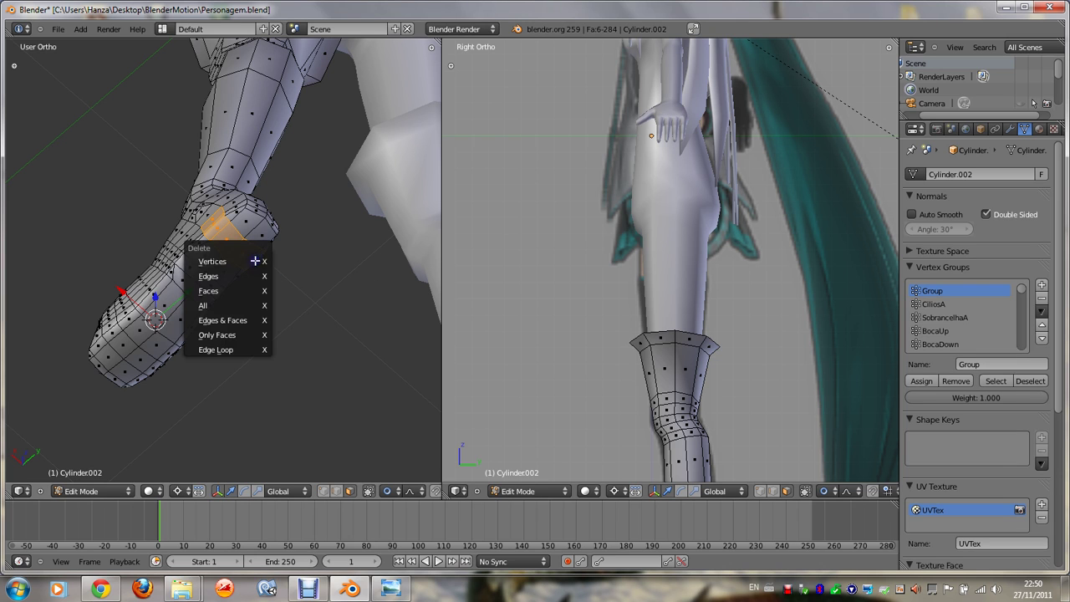
click(247, 282)
middle_drag(245, 283, 194, 307)
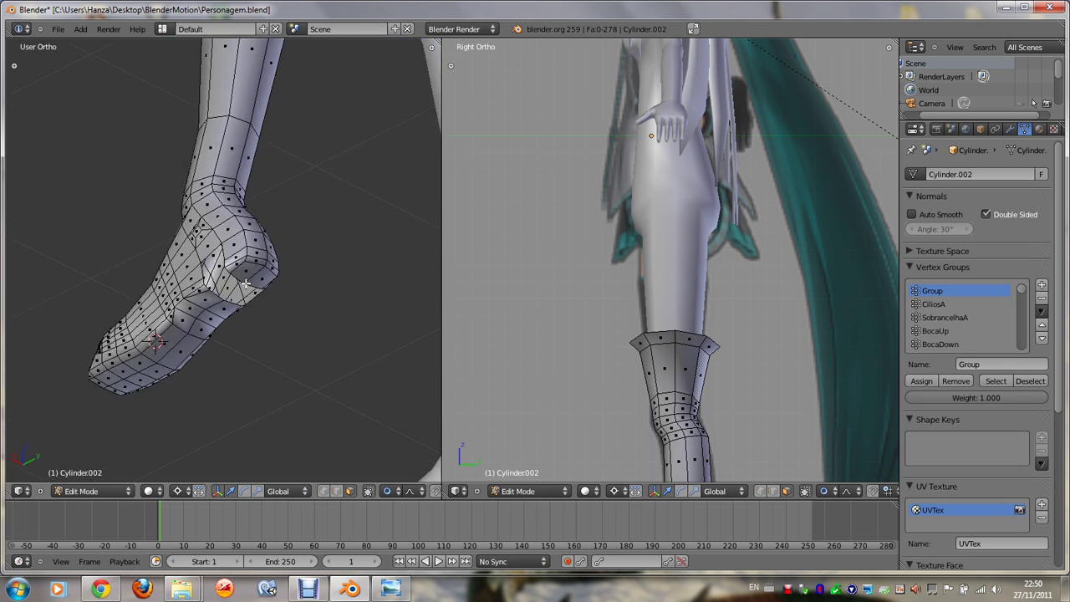
Step: Select six faces on the underside of the arch and delete them
right_click(194, 307)
shift+right_click(205, 322)
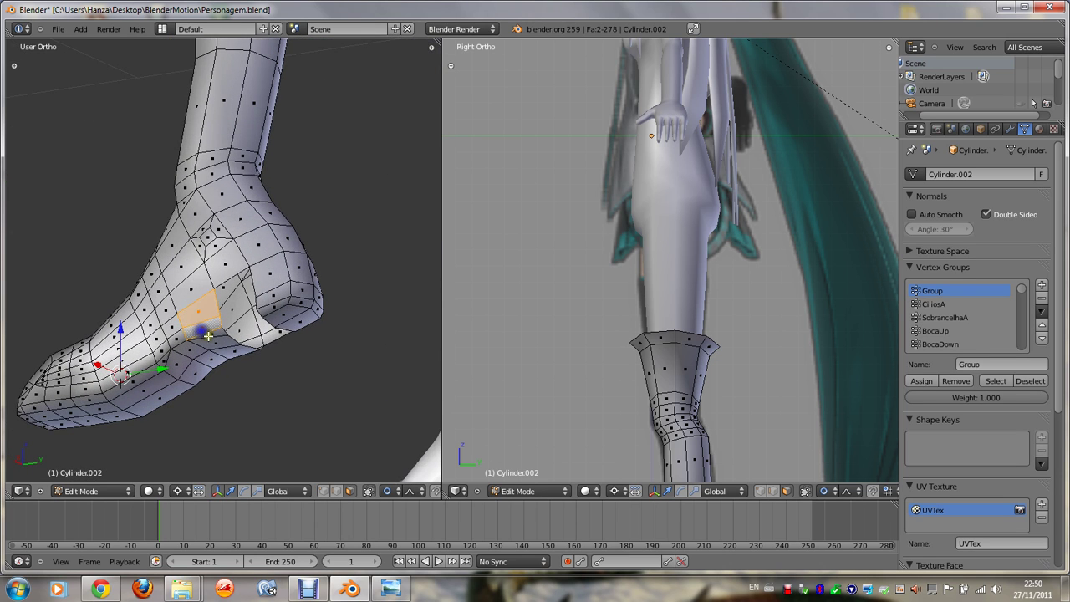
shift+right_click(222, 345)
shift+right_click(238, 346)
middle_drag(234, 348, 231, 352)
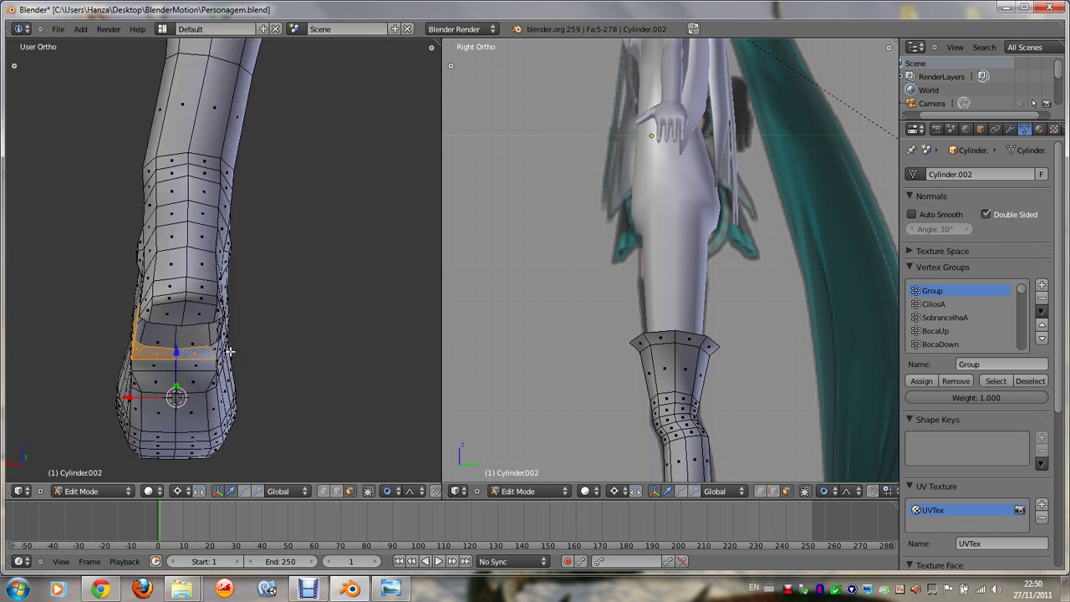
shift+right_click(200, 347)
shift+right_click(209, 329)
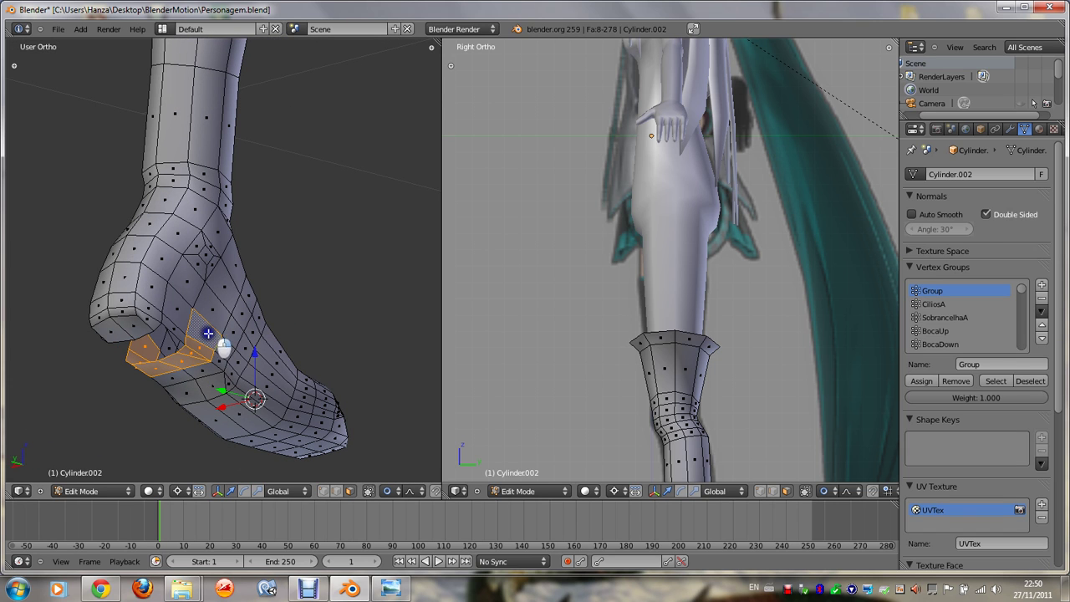
key(x)
click(208, 334)
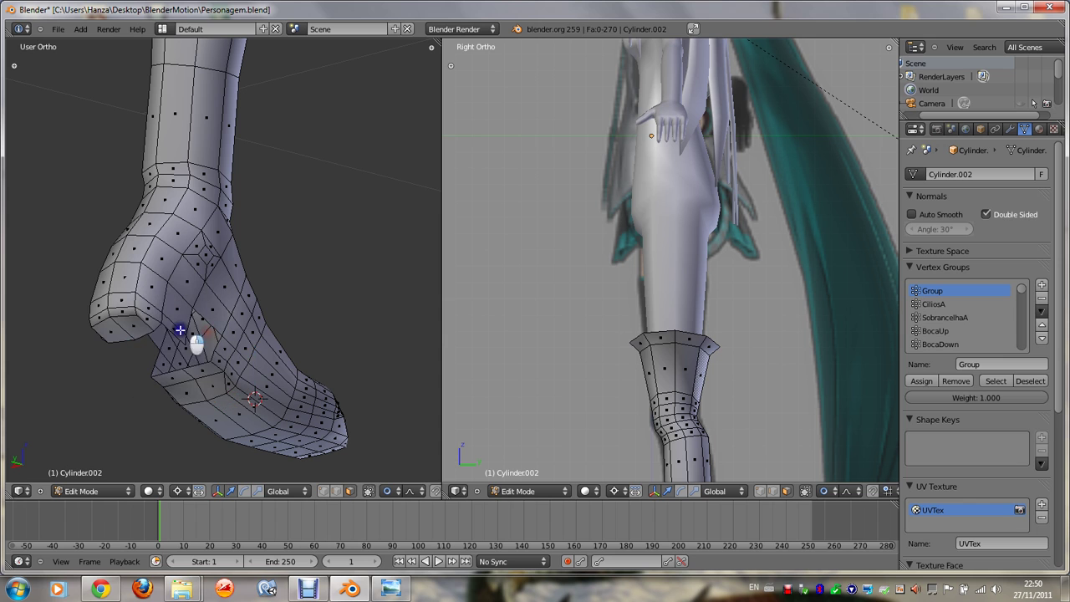
Step: Delete the two remaining arch faces and view the boot side-on
right_click(179, 339)
shift+right_click(181, 322)
key(x)
click(182, 320)
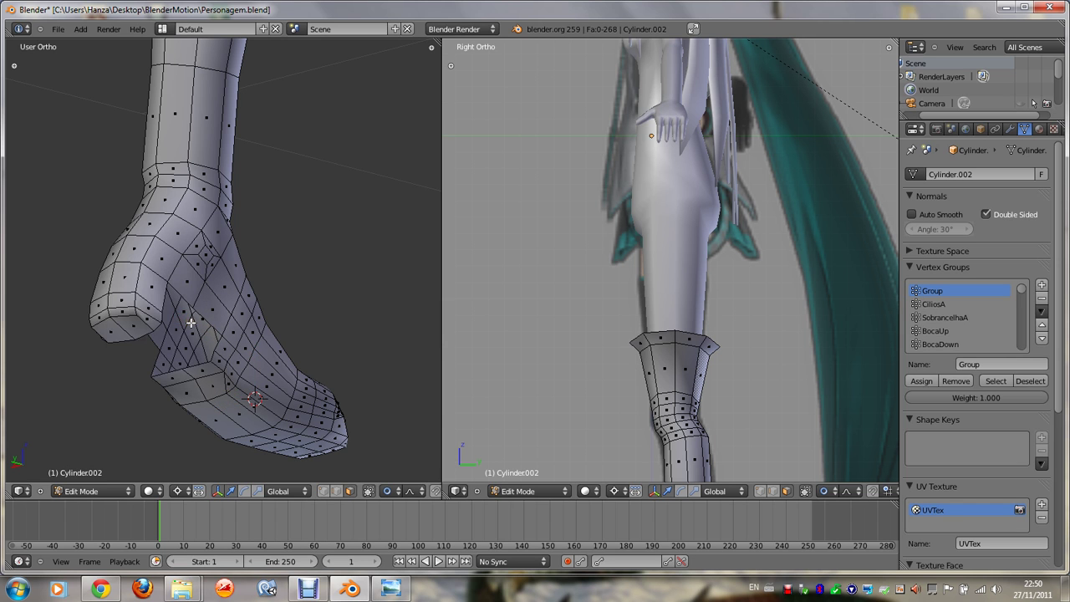
middle_drag(191, 322, 251, 276)
mouse_move(190, 321)
middle_down()
mouse_move(217, 301)
mouse_move(190, 323)
middle_up()
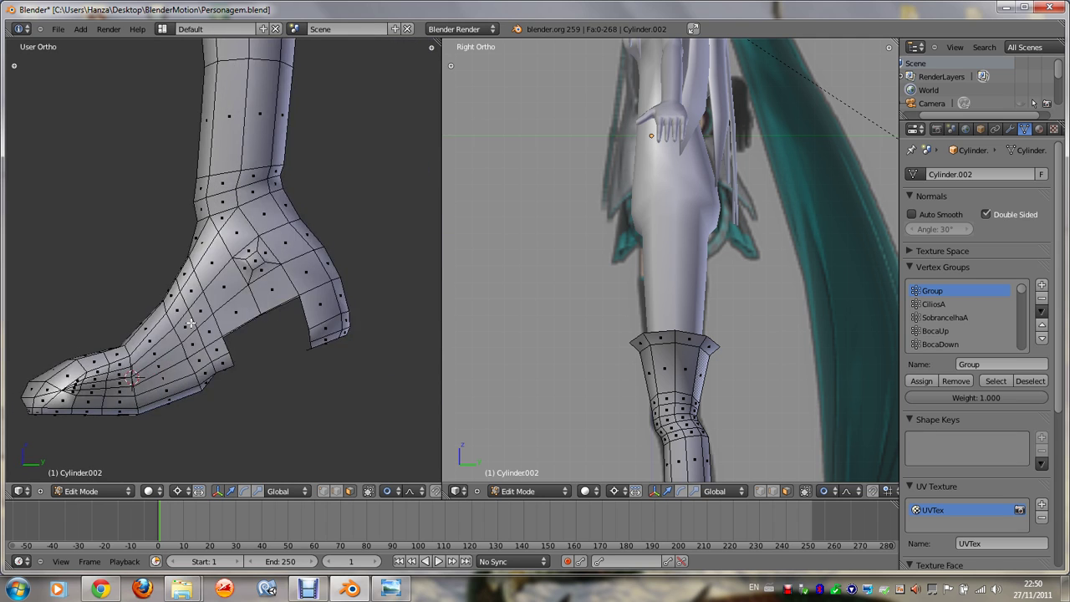
scroll(190, 323, up, 2)
Step: In vertex select mode, undo an unwanted triangle fill and delete the stray vertices at the opening
scroll(191, 322, up, 3)
click(323, 490)
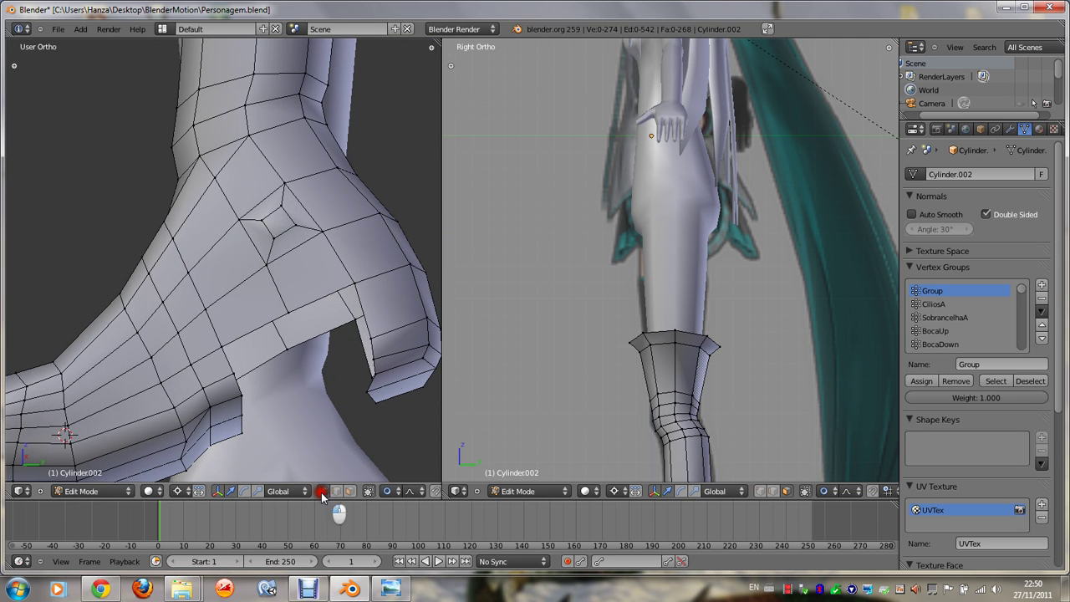
right_click(289, 311)
shift+right_click(236, 378)
shift+right_click(221, 345)
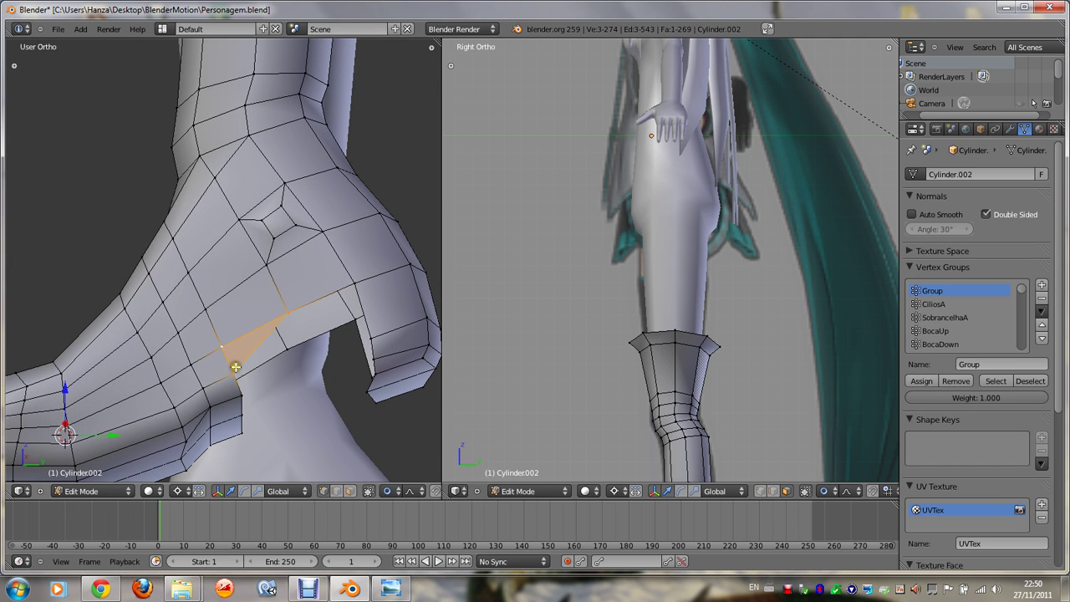
right_click(241, 393)
shift+right_click(288, 311)
shift+right_click(234, 372)
key(f)
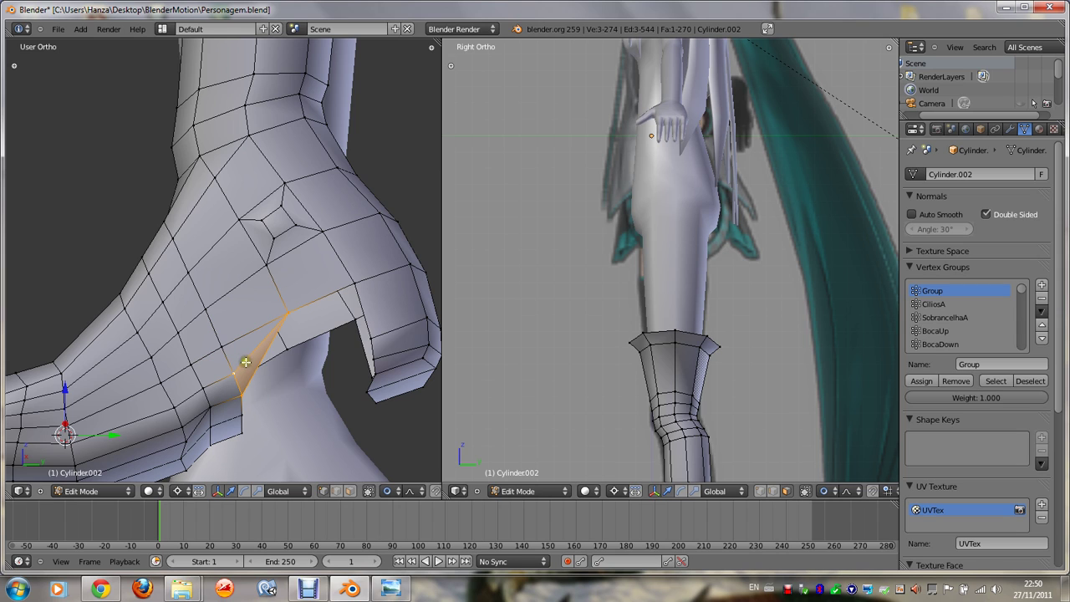
key(ctrl+z)
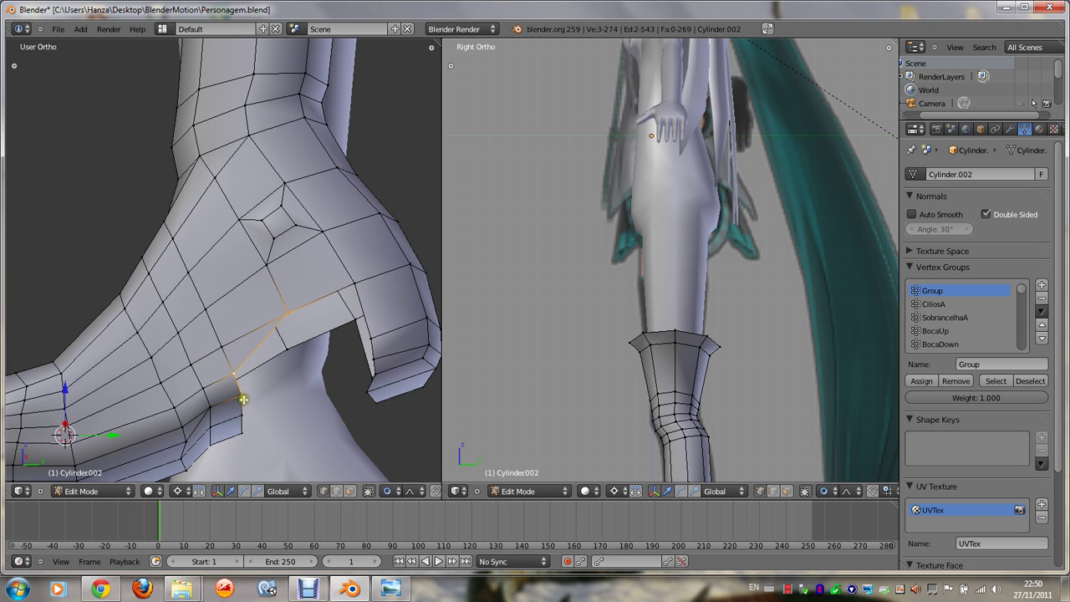
key(x)
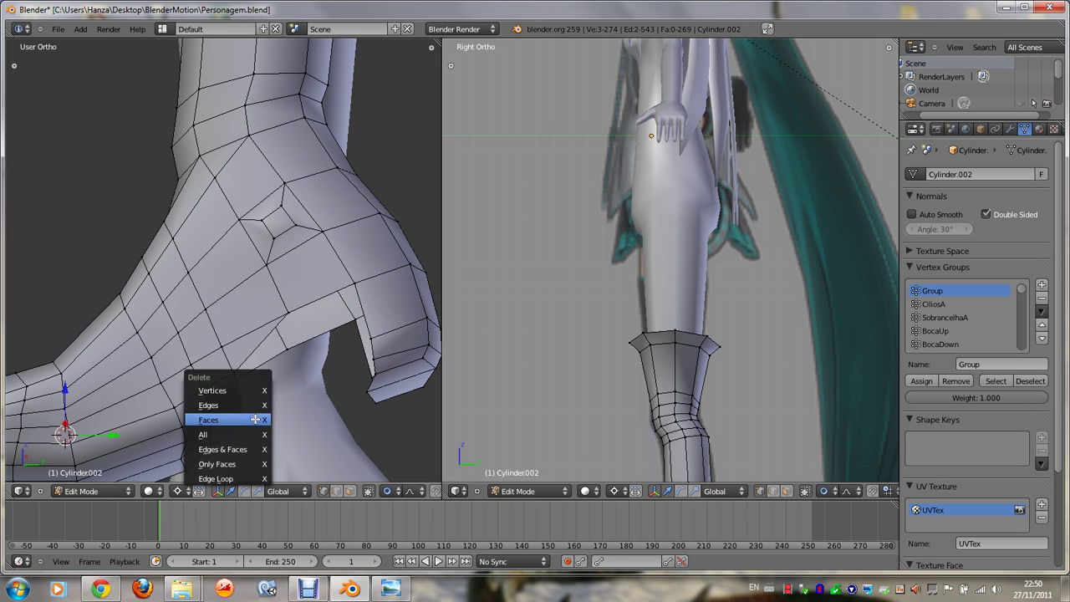
click(255, 392)
Step: Fill new faces across the arch gap from selected edge vertices
right_click(209, 407)
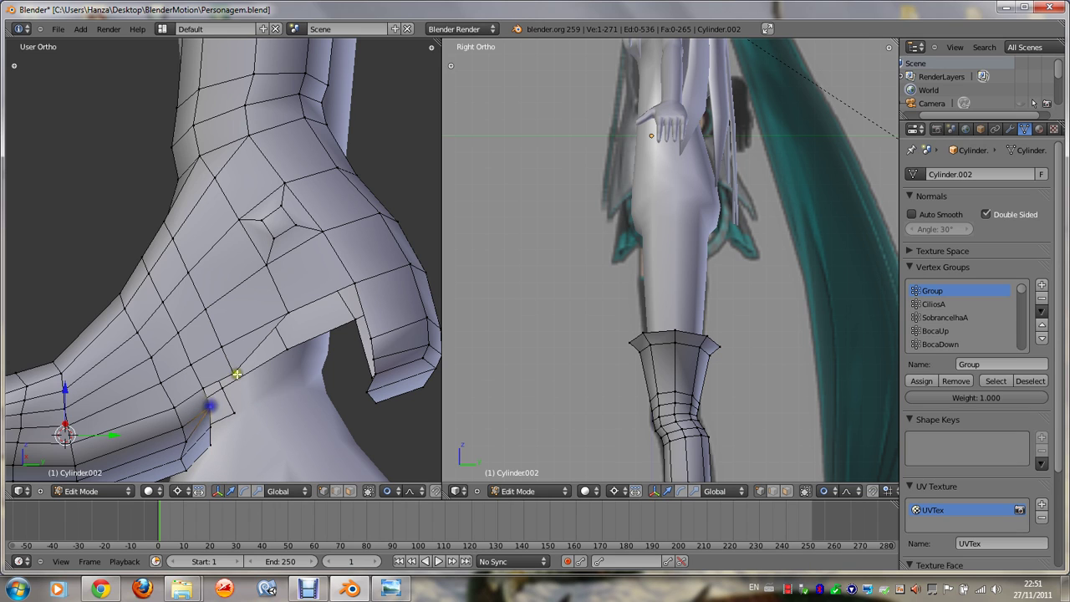
key(f)
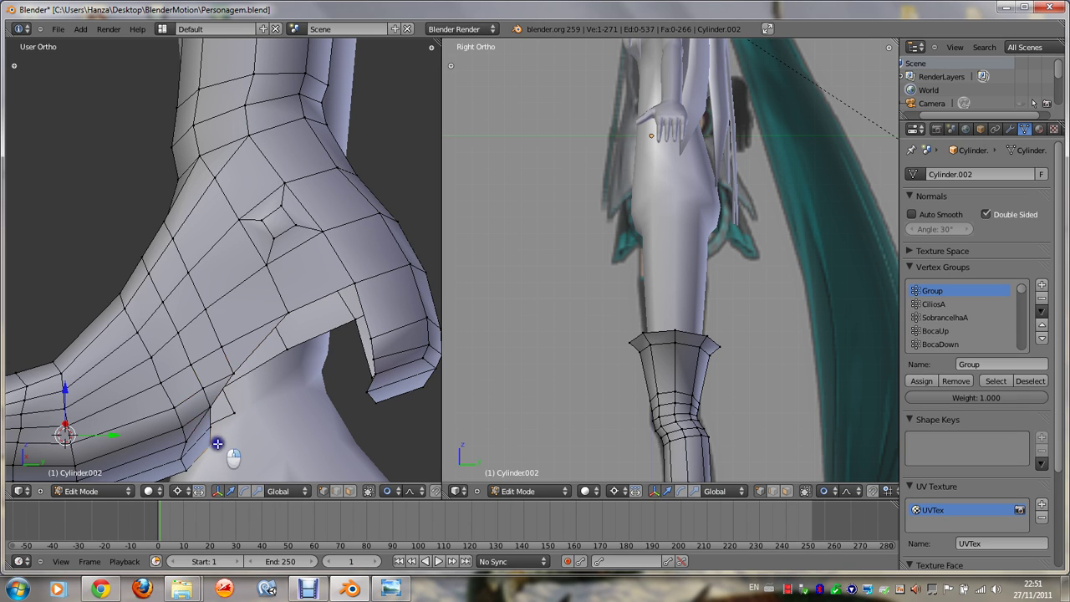
shift+right_click(237, 415)
middle_drag(239, 415, 209, 427)
shift+right_click(215, 435)
key(f)
shift+right_click(220, 418)
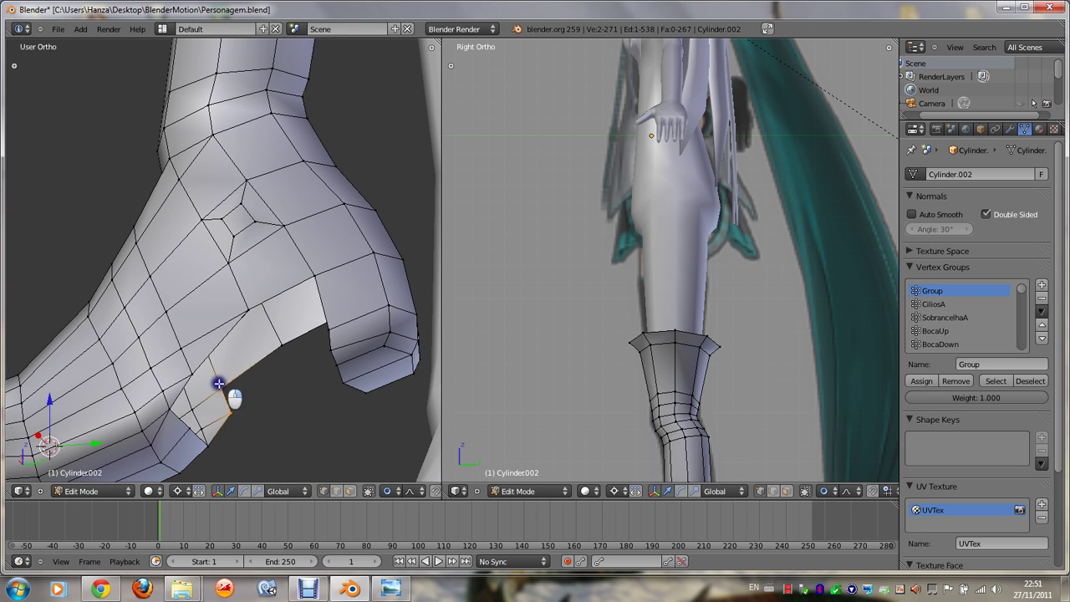
shift+right_click(271, 351)
key(f)
middle_drag(270, 353, 270, 352)
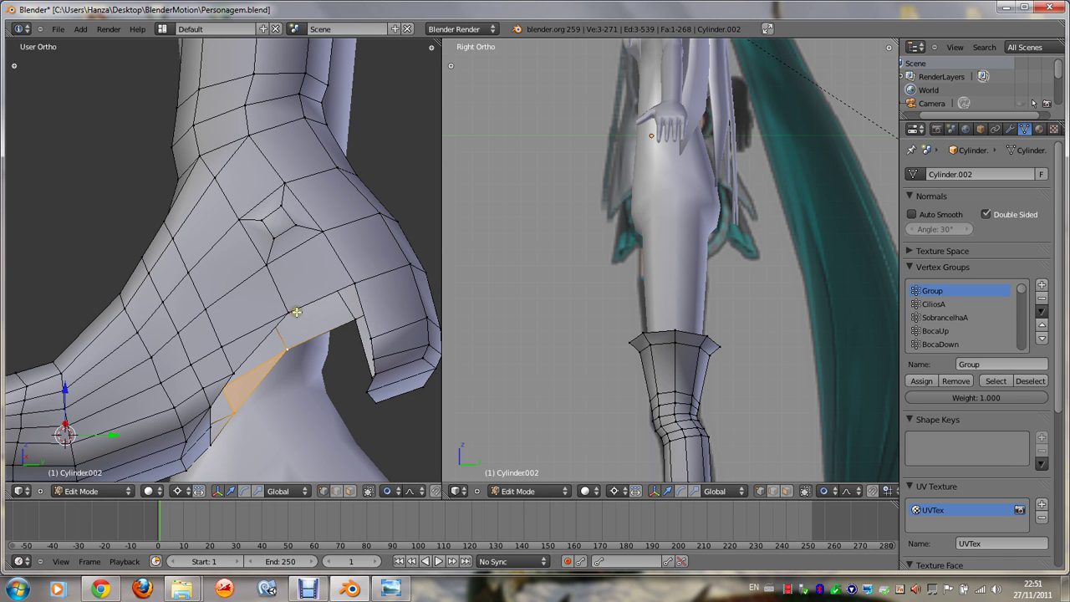
Step: In Right Ortho view, select the single vertex at the heel's bottom using wireframe
scroll(388, 353, down, 3)
key(KP_3)
key(KP_1)
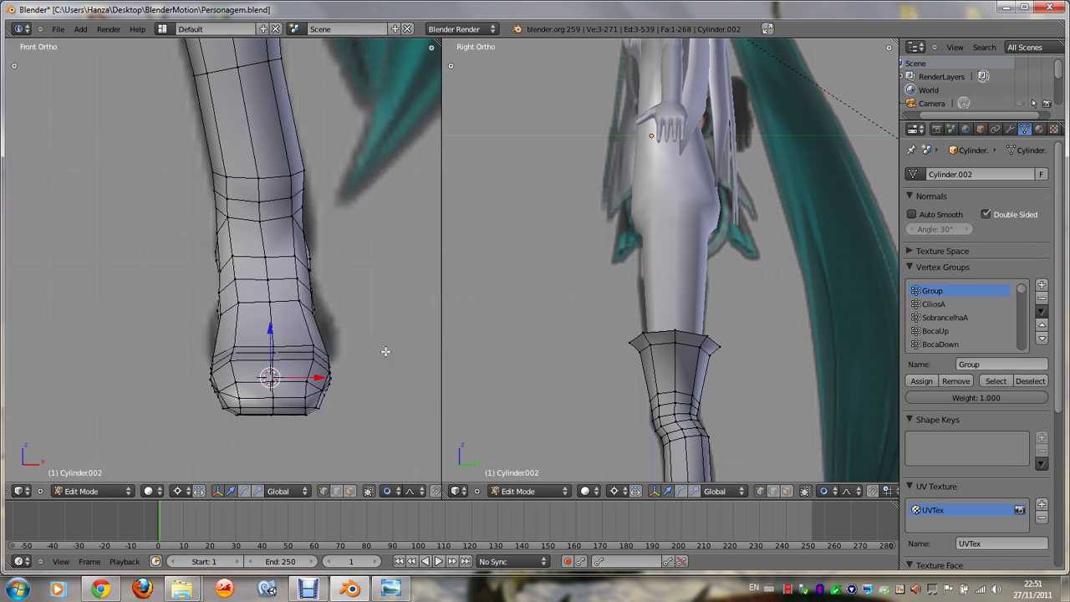
key(KP_3)
shift+right_click(326, 343)
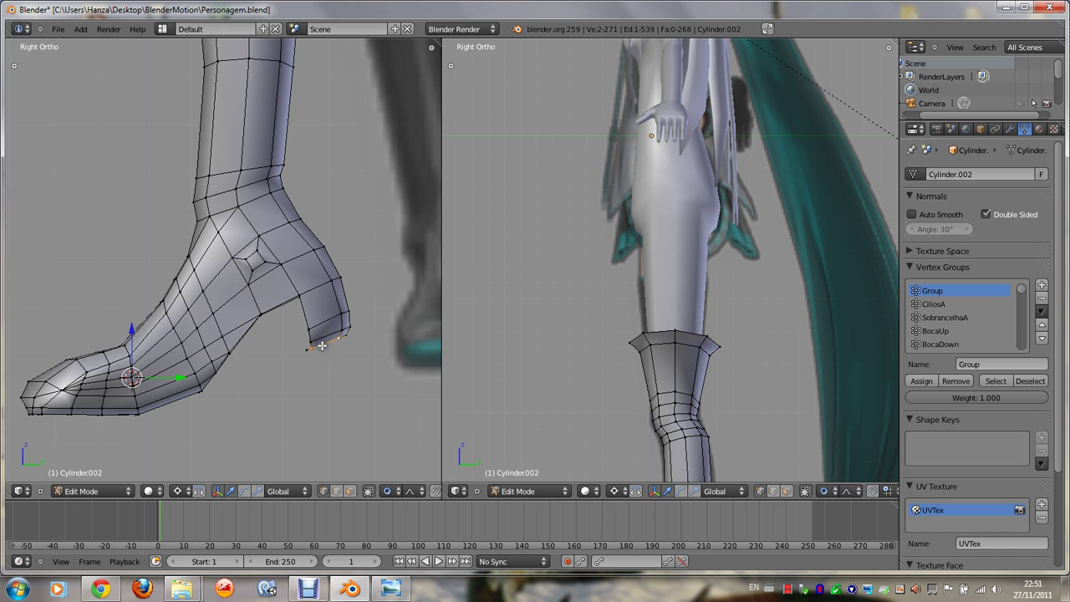
key(KP_8)
key(KP_4)
key(KP_4)
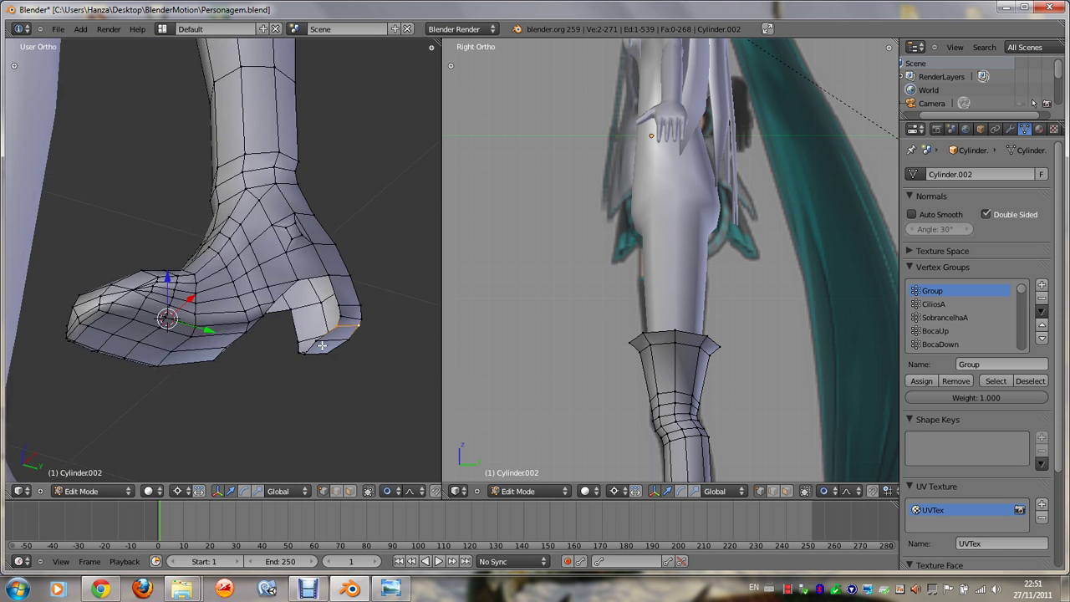
key(KP_4)
key(KP_4)
key(KP_4)
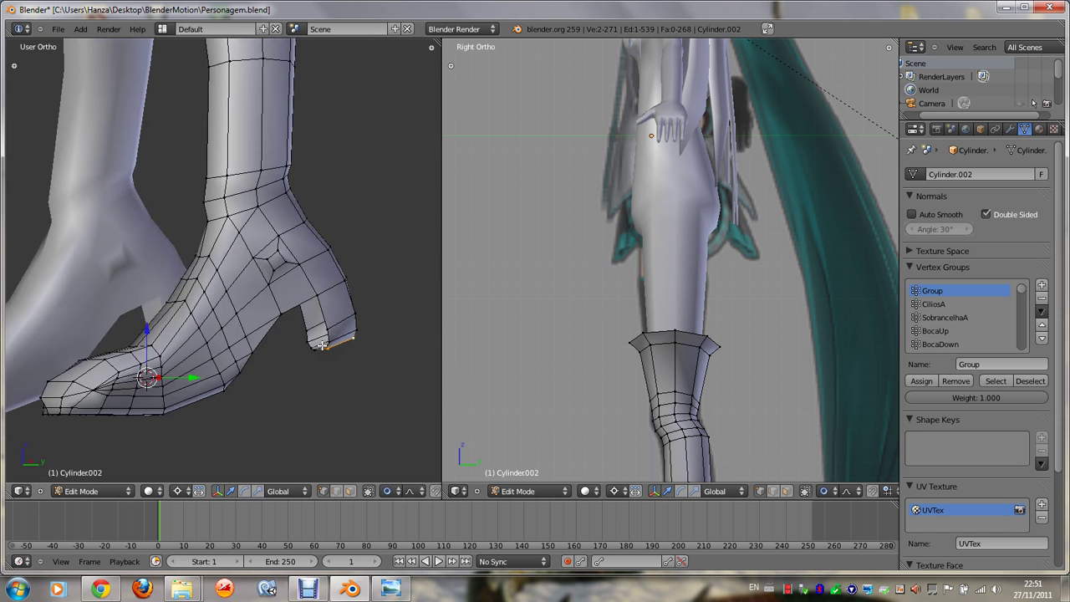
key(KP_3)
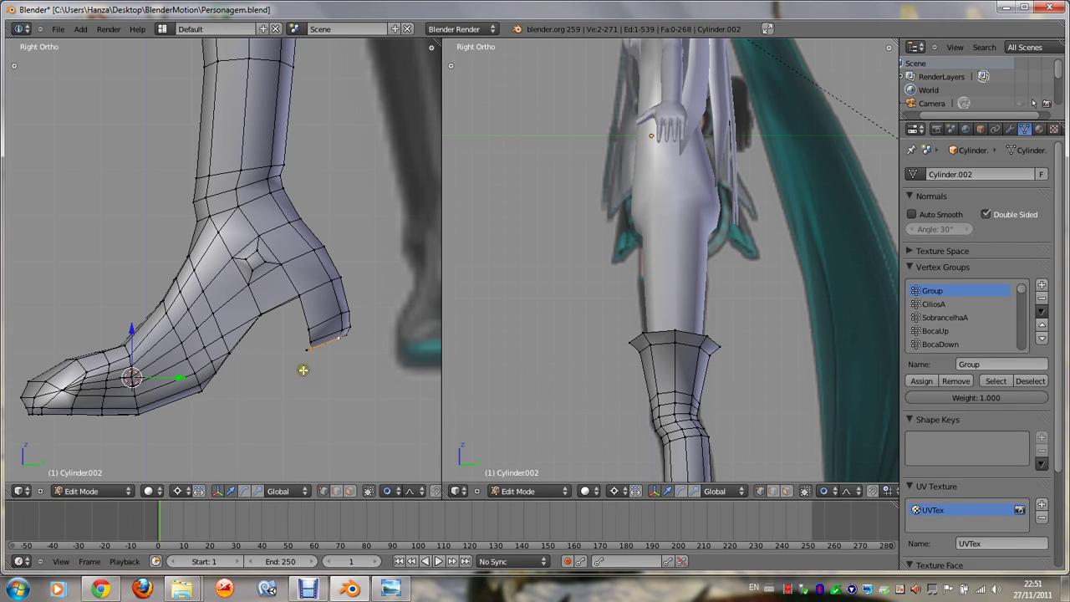
key(z)
right_click(307, 351)
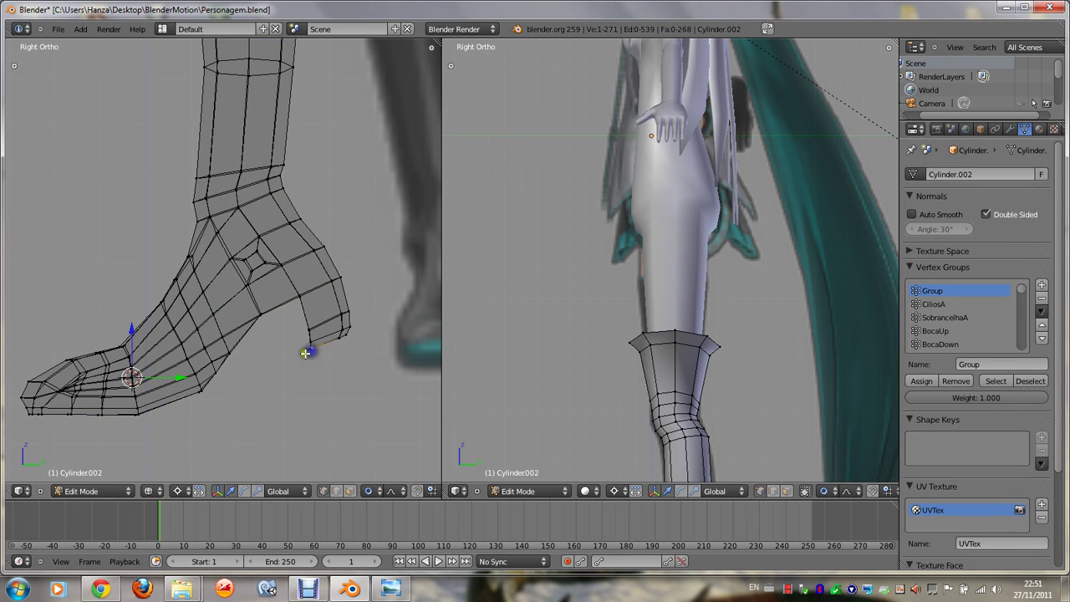
key(z)
key(KP_4)
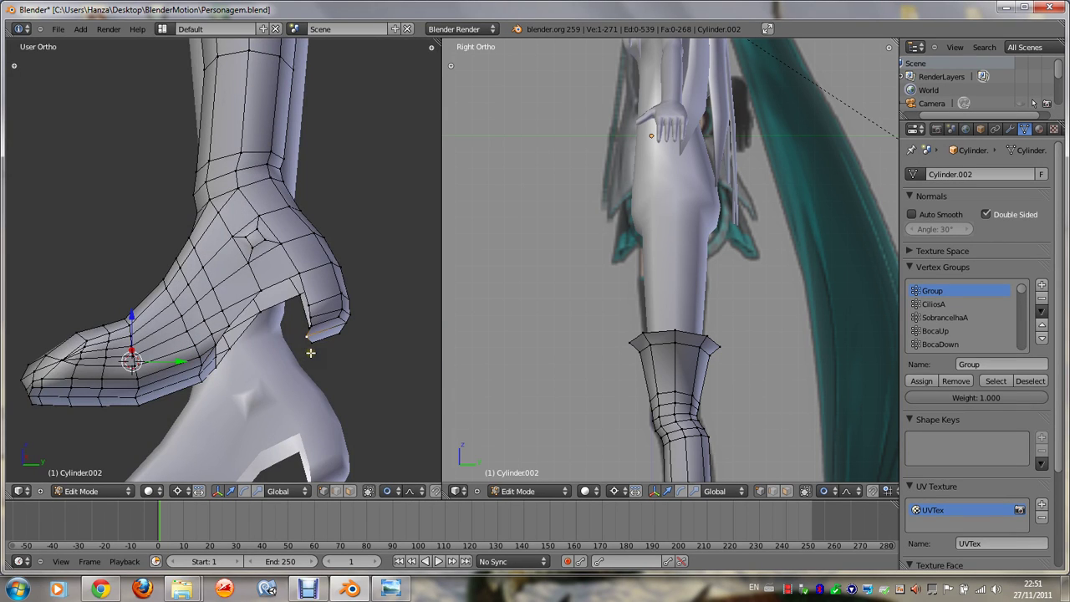
key(KP_3)
key(KP_1)
key(KP_3)
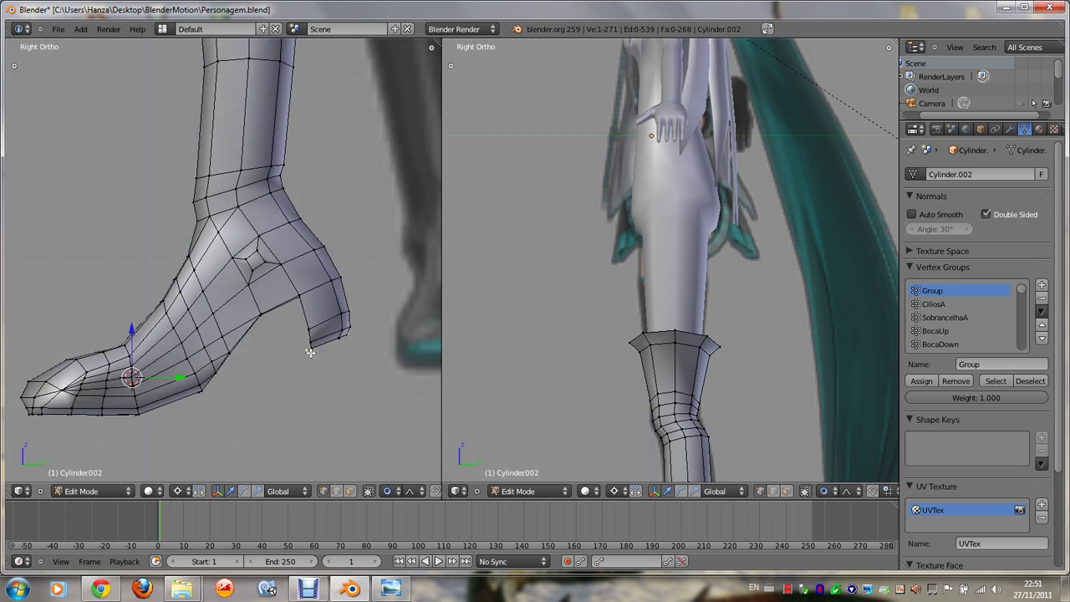
Step: Move the heel vertex down along Z without proportional falloff
key(g)
key(o)
key(z)
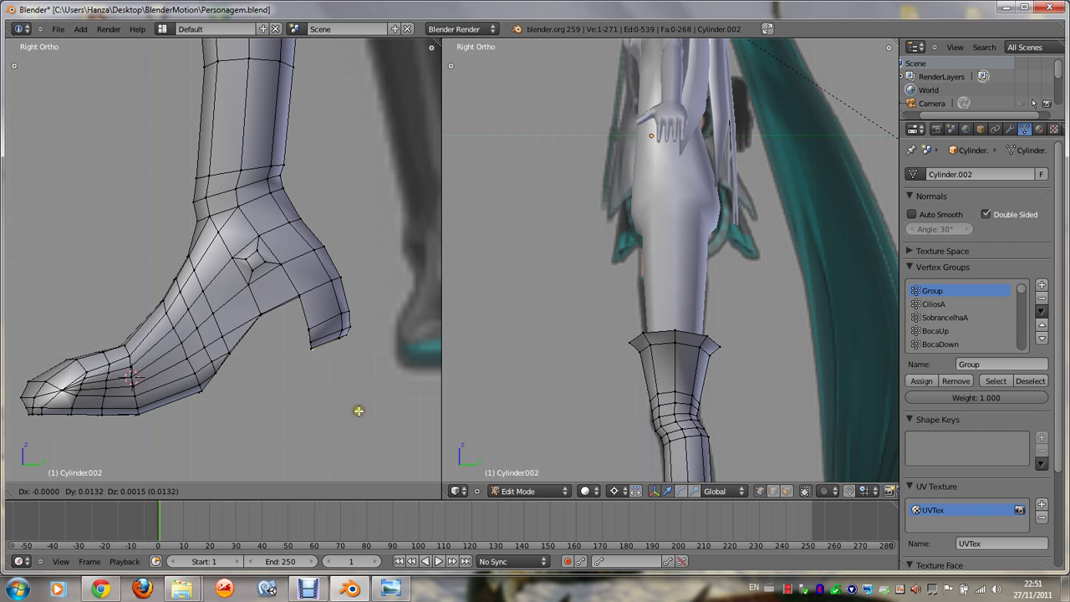
click(358, 411)
key(KP_4)
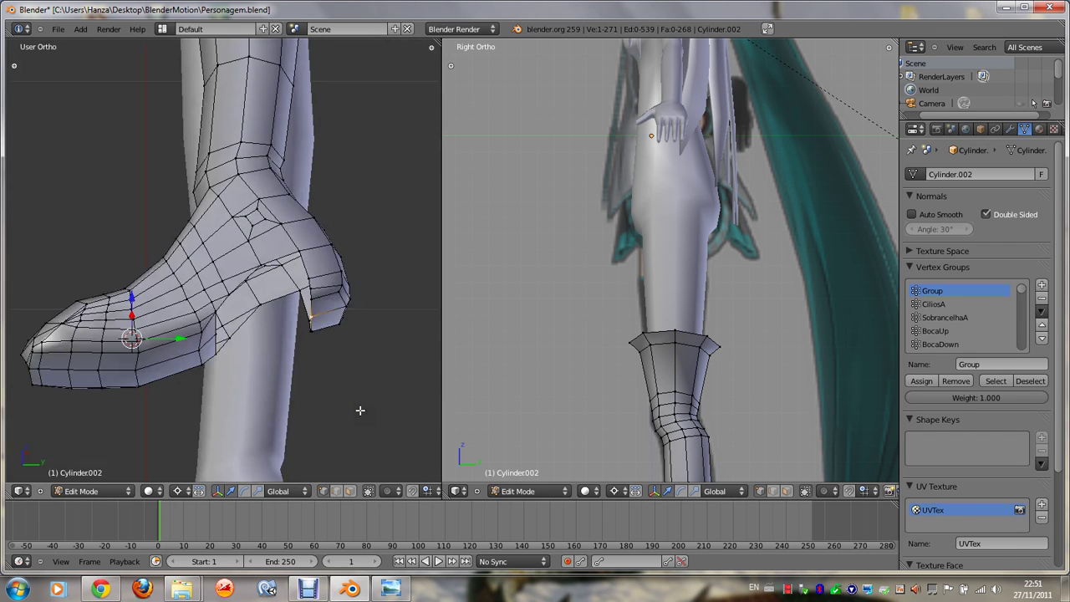
scroll(358, 411, up, 2)
scroll(358, 410, down, 1)
Step: Select two heel bottom faces, enable proportional editing, and pull them down along Z
click(350, 491)
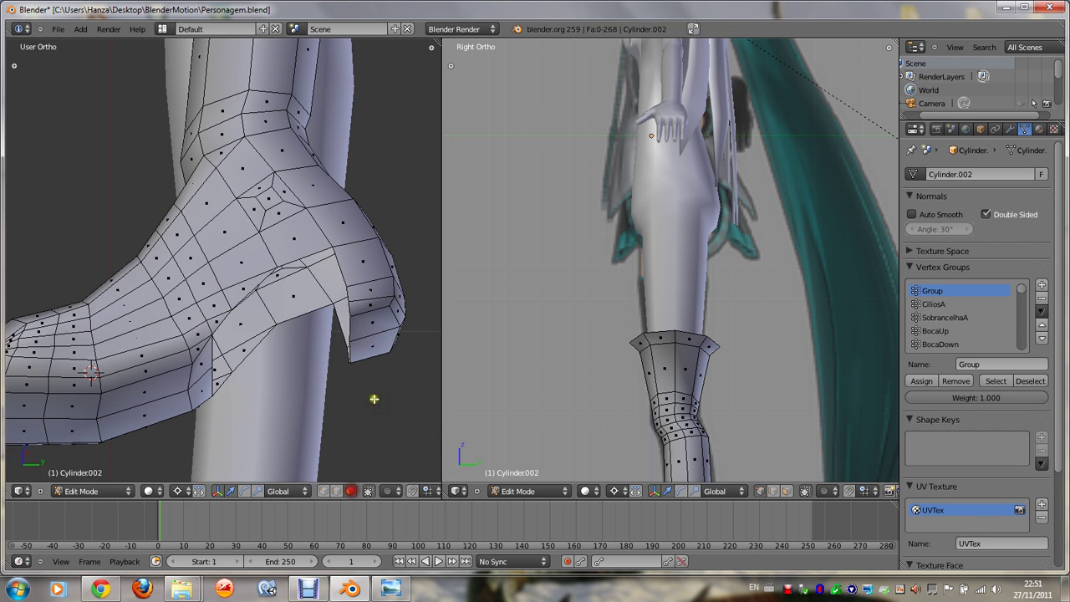
right_click(376, 344)
shift+right_click(374, 323)
key(KP_1)
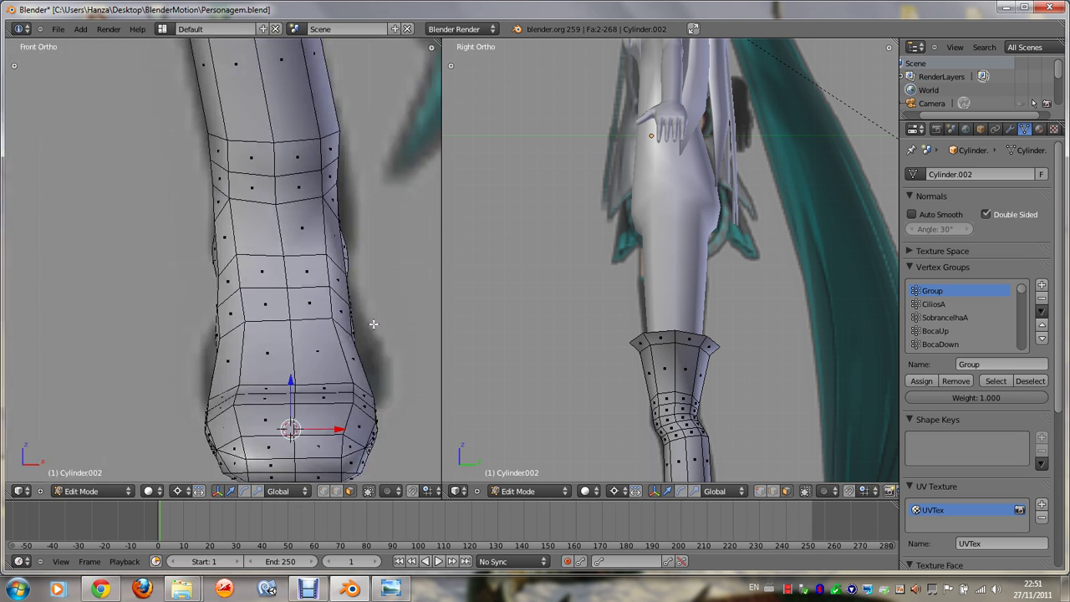
key(KP_3)
click(387, 490)
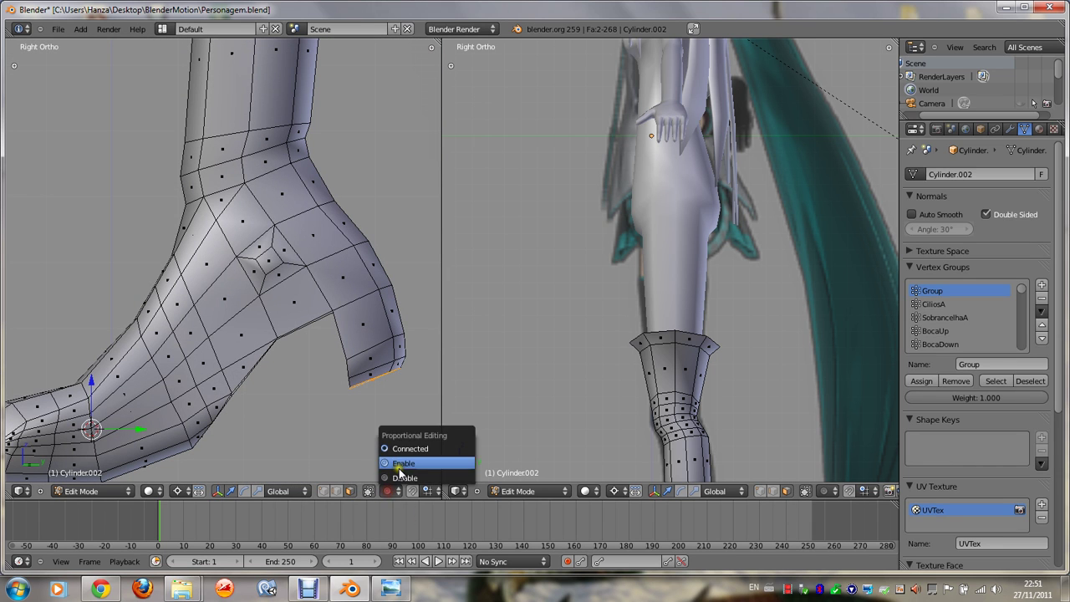
click(400, 466)
scroll(357, 438, down, 2)
key(g)
key(z)
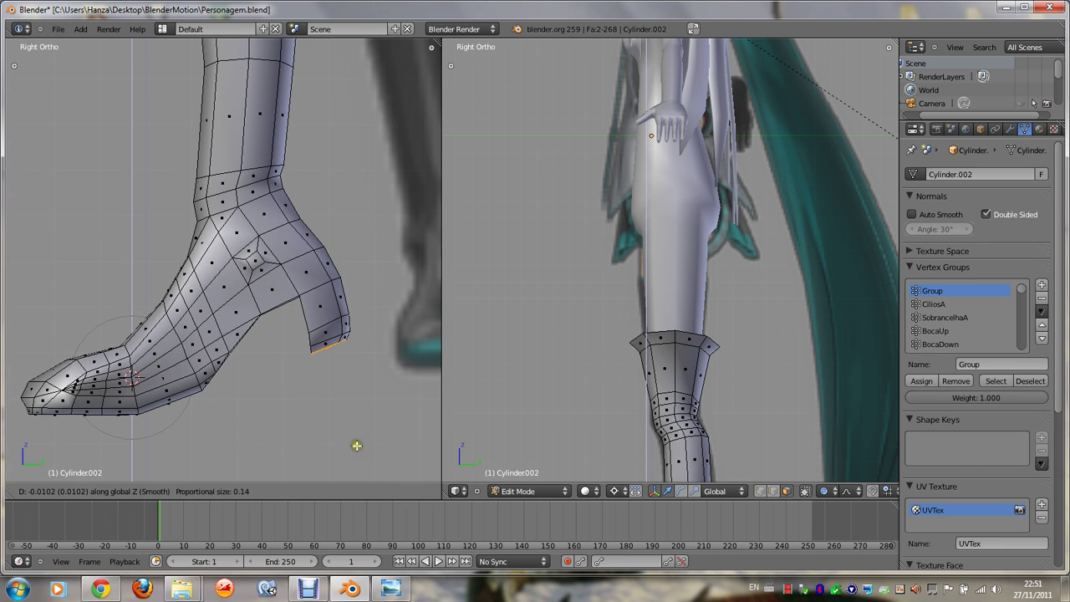
Step: Confirm the vertical heel move and set the pivot point to Median Point
click(349, 489)
key(r)
right_click(378, 464)
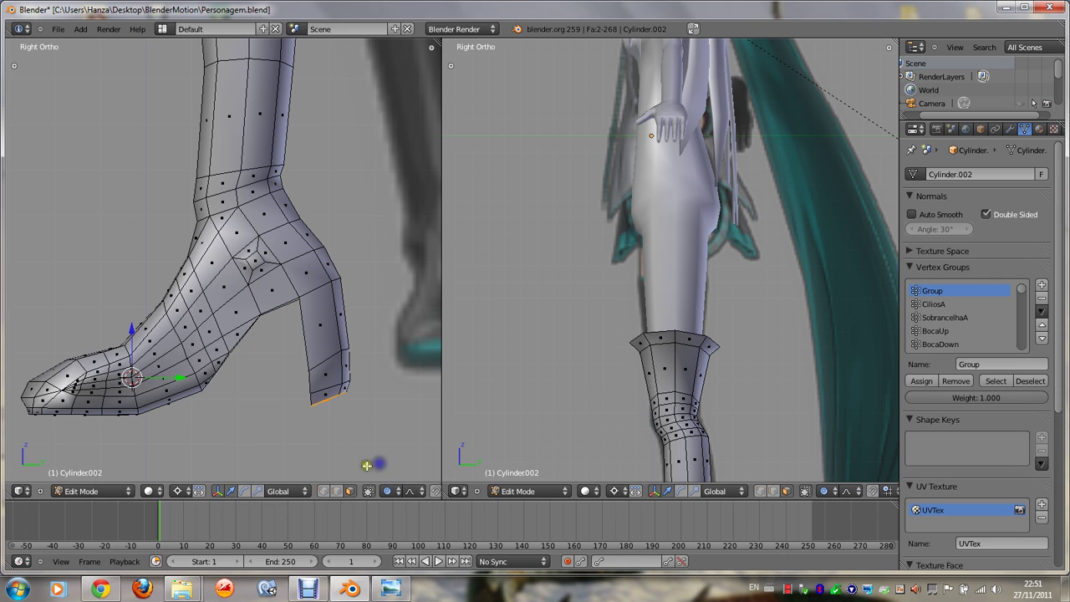
click(177, 491)
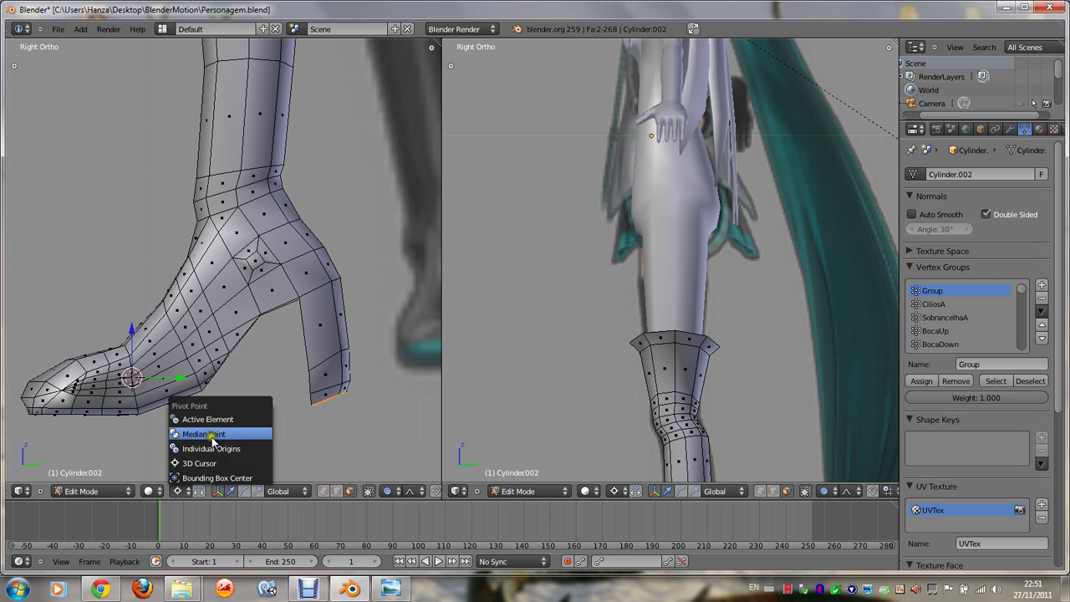
click(209, 434)
key(r)
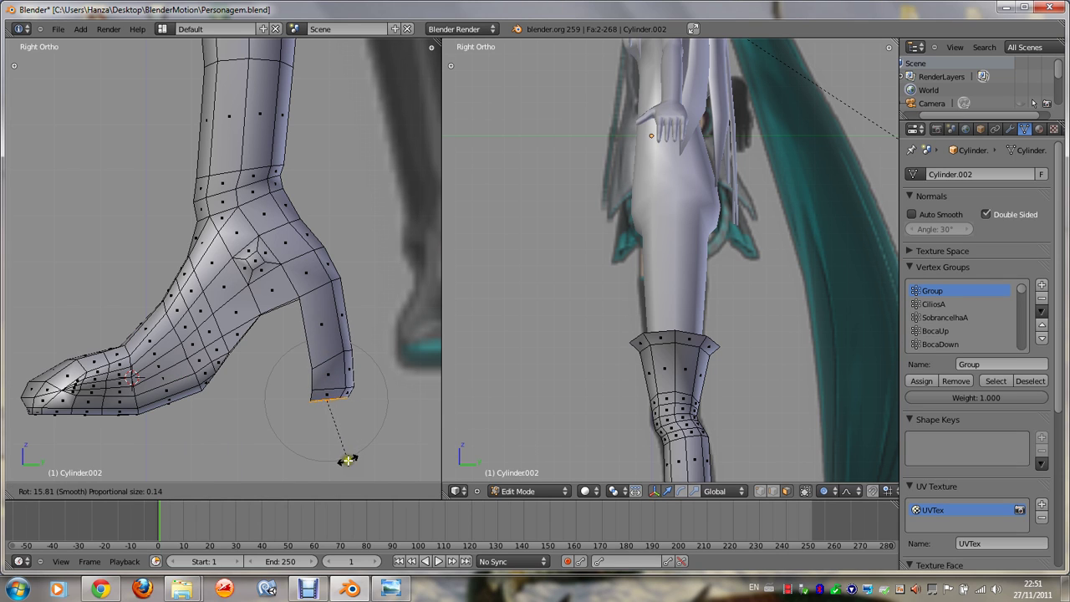
right_click(341, 462)
Step: Lower the heel-bottom vertices slightly along Z
key(g)
key(z)
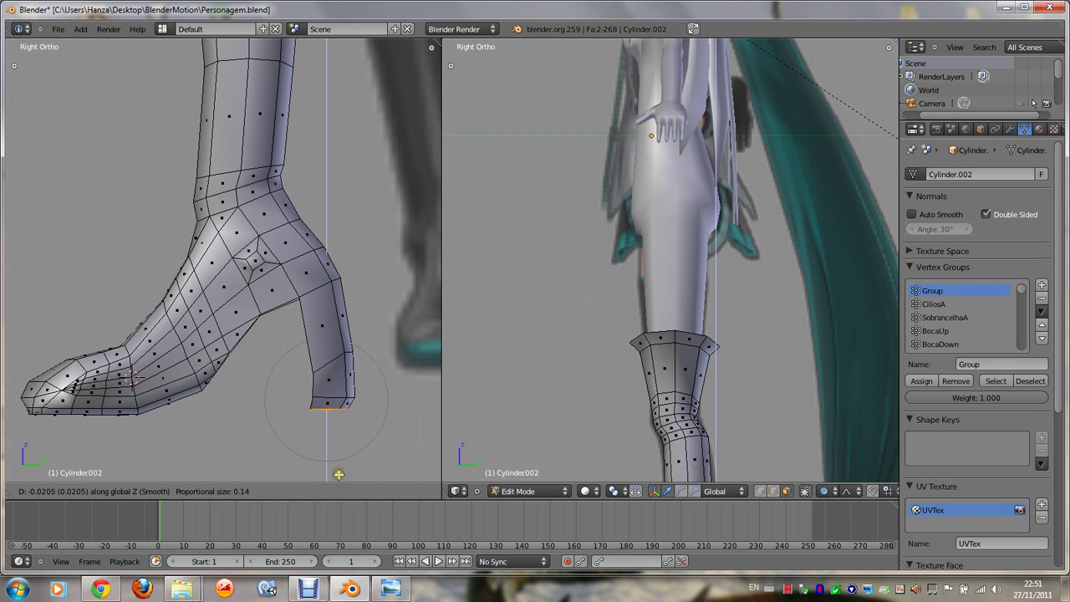
click(338, 473)
key(g)
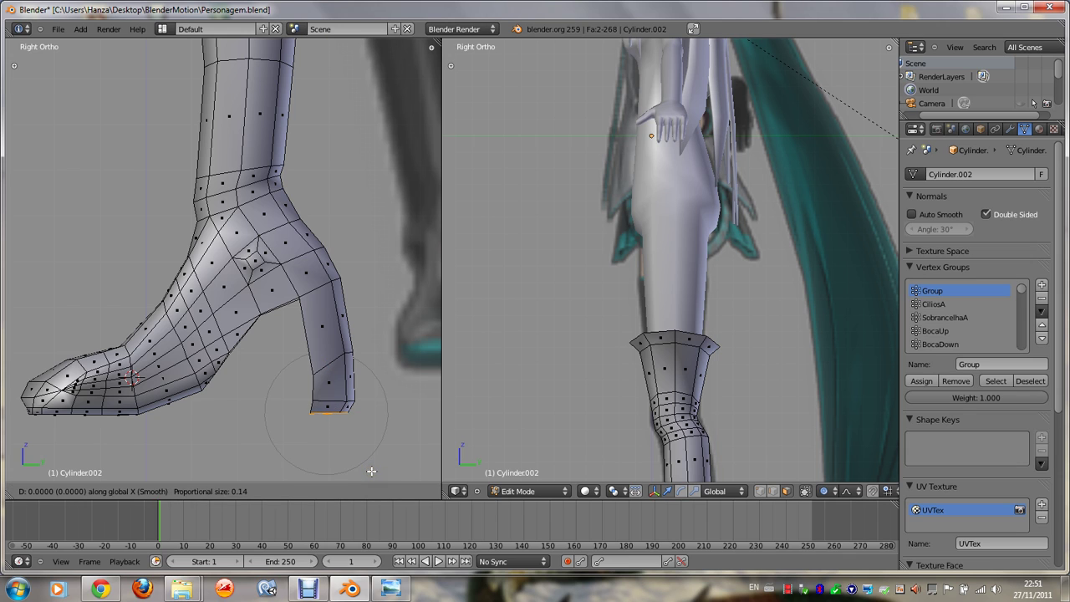
right_click(371, 471)
key(g)
key(y)
key(Escape)
Step: Try moving the heel bottom along X and Y with a resized proportional radius, then cancel
key(g)
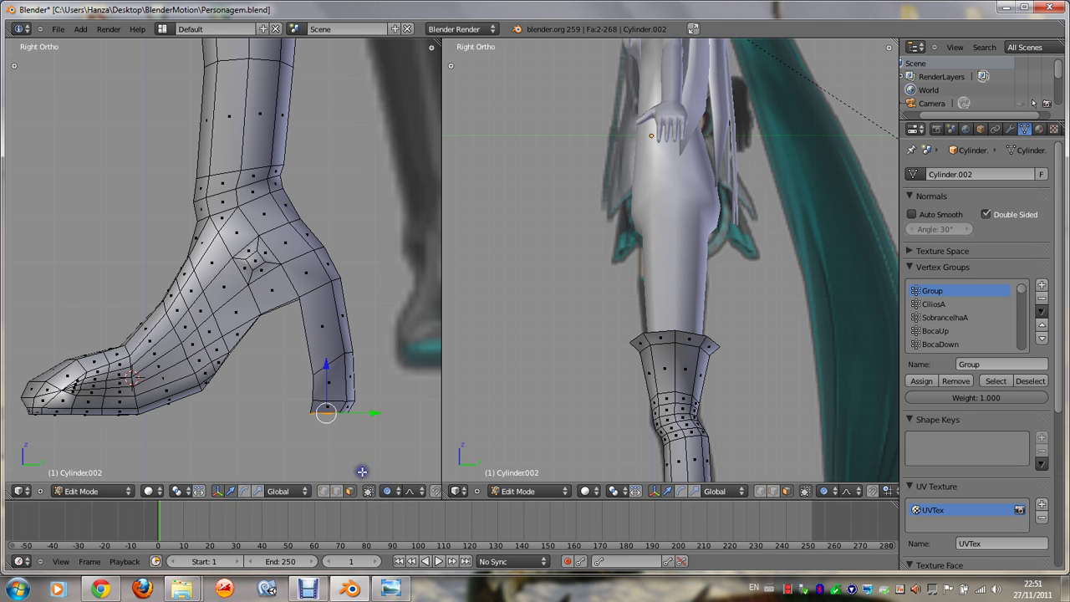
scroll(362, 471, down, 3)
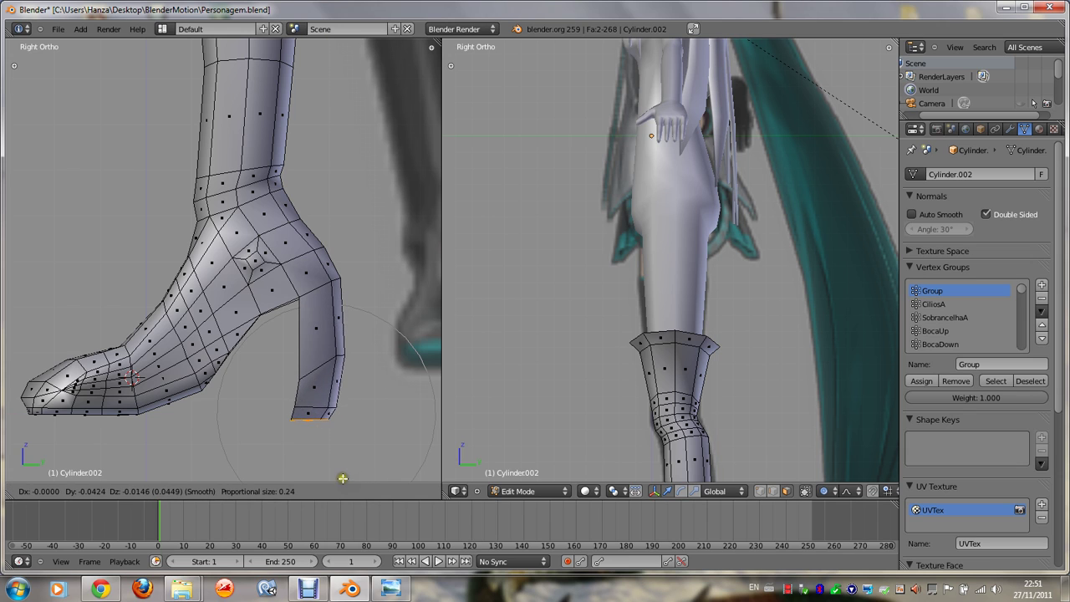
key(x)
key(y)
scroll(349, 473, up, 2)
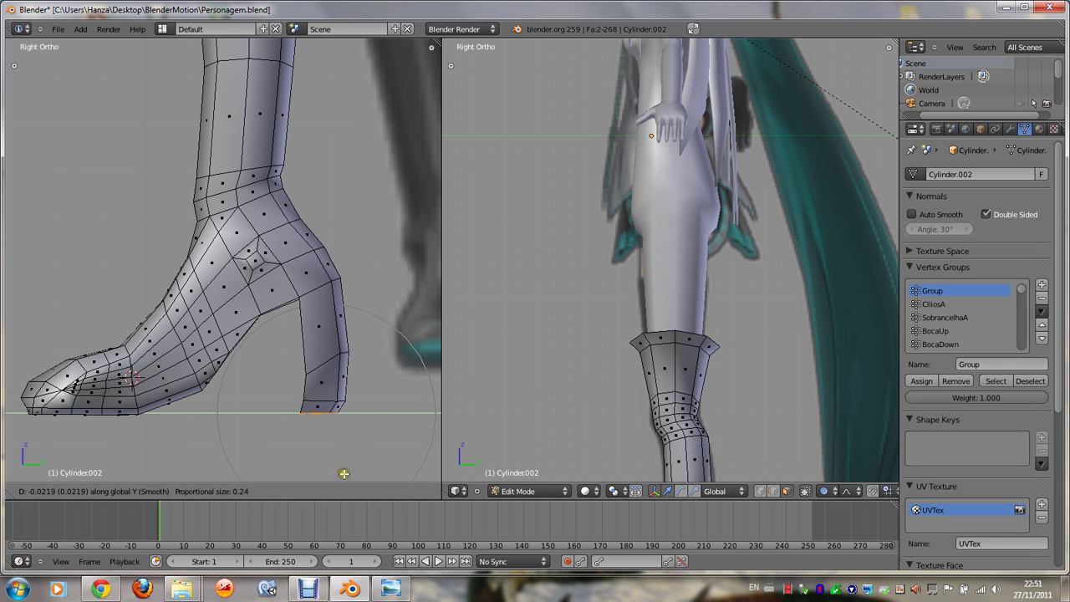
key(Escape)
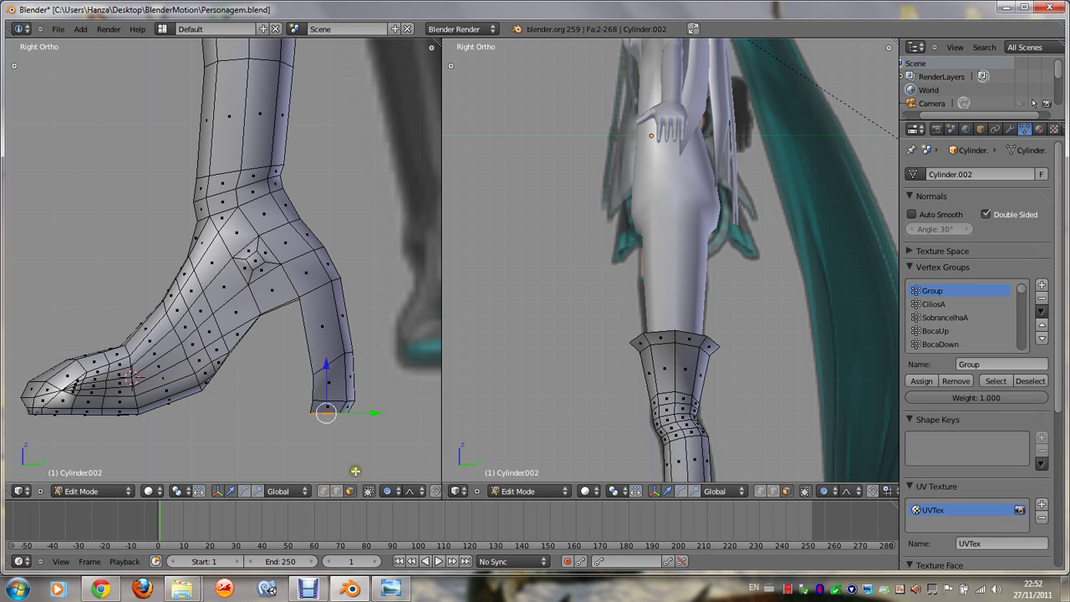
Step: Switch proportional falloff to Constant and slide the heel bottom forward along Y
click(409, 491)
click(435, 404)
key(g)
key(y)
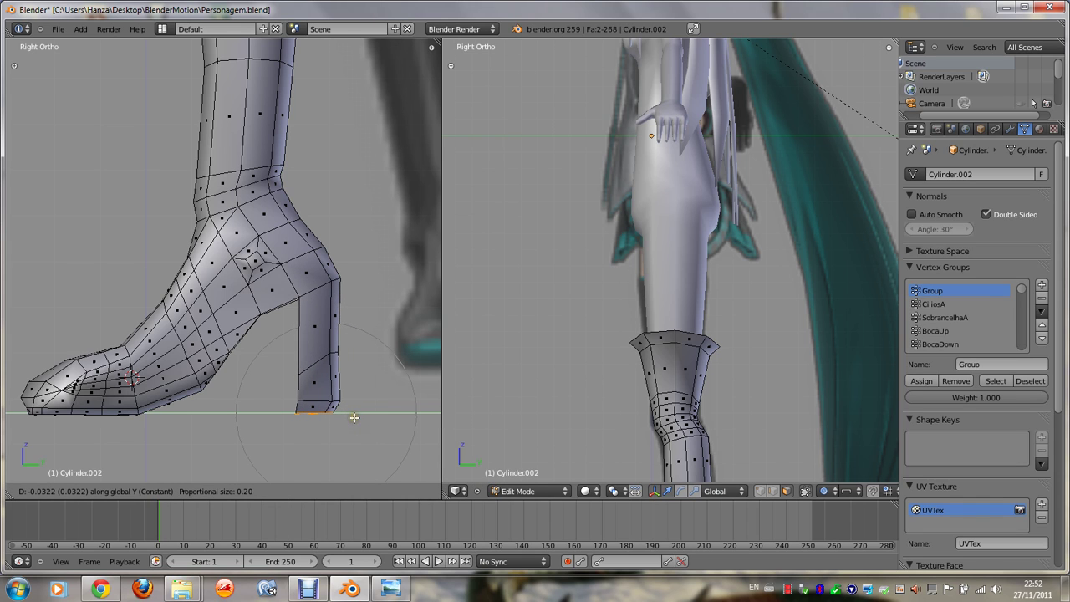
Step: Confirm the forward heel slide and view the boot from the side
click(354, 417)
key(KP_4)
key(KP_4)
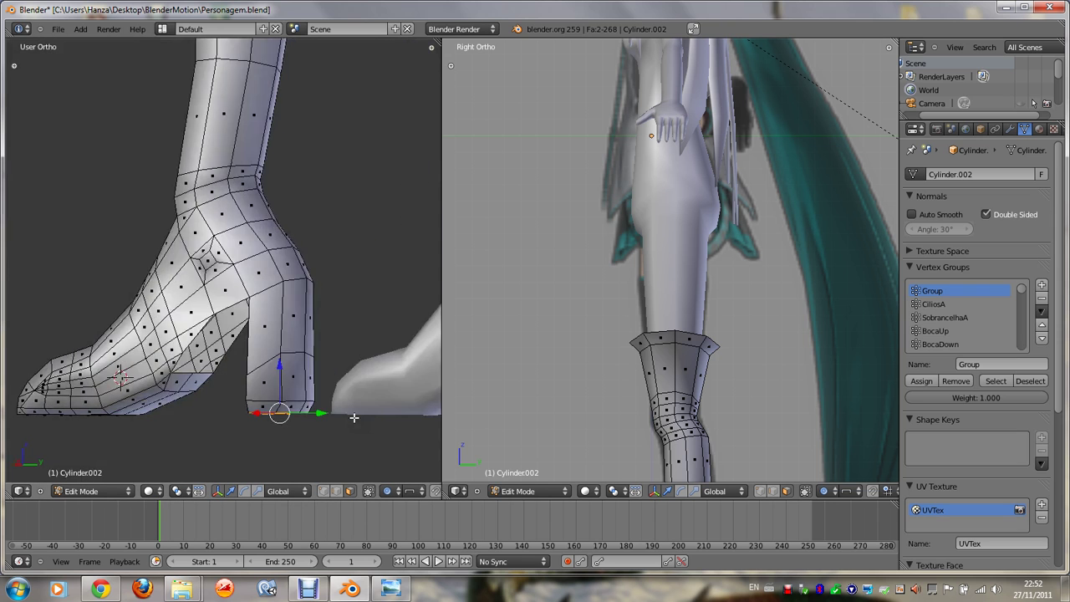
key(KP_4)
key(KP_4)
key(KP_4)
key(KP_4)
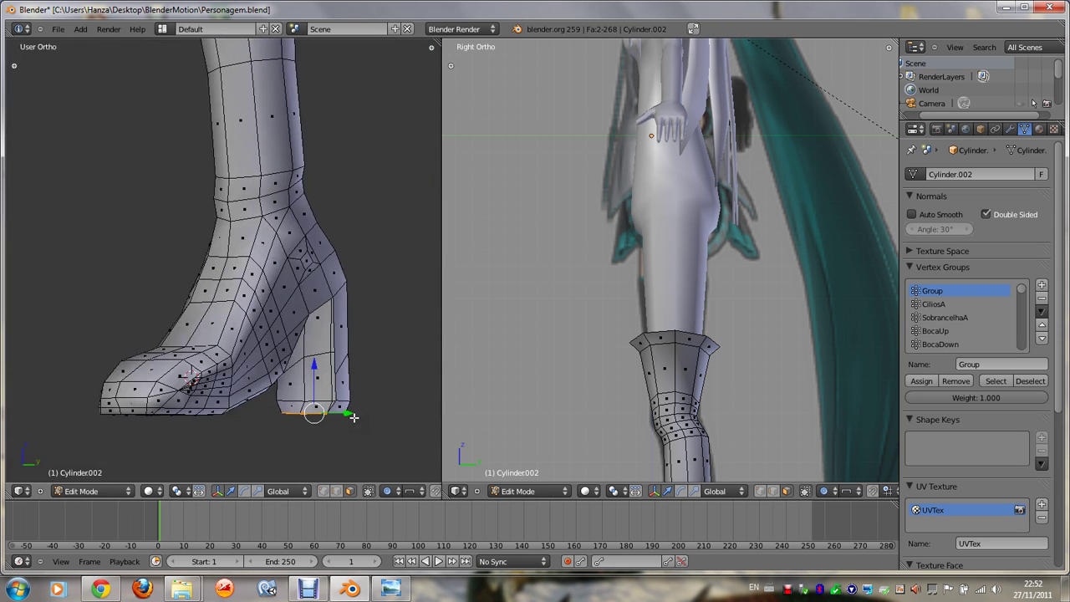
key(KP_4)
Step: Select a heel edge in edge mode and turn proportional editing off
click(336, 491)
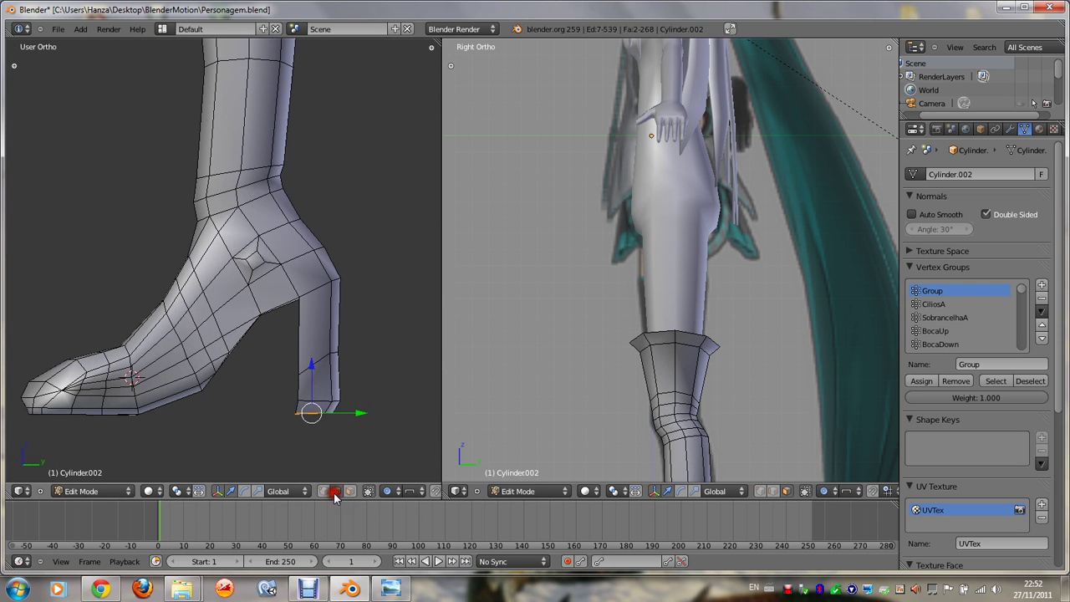
right_click(331, 375)
key(g)
key(z)
key(Escape)
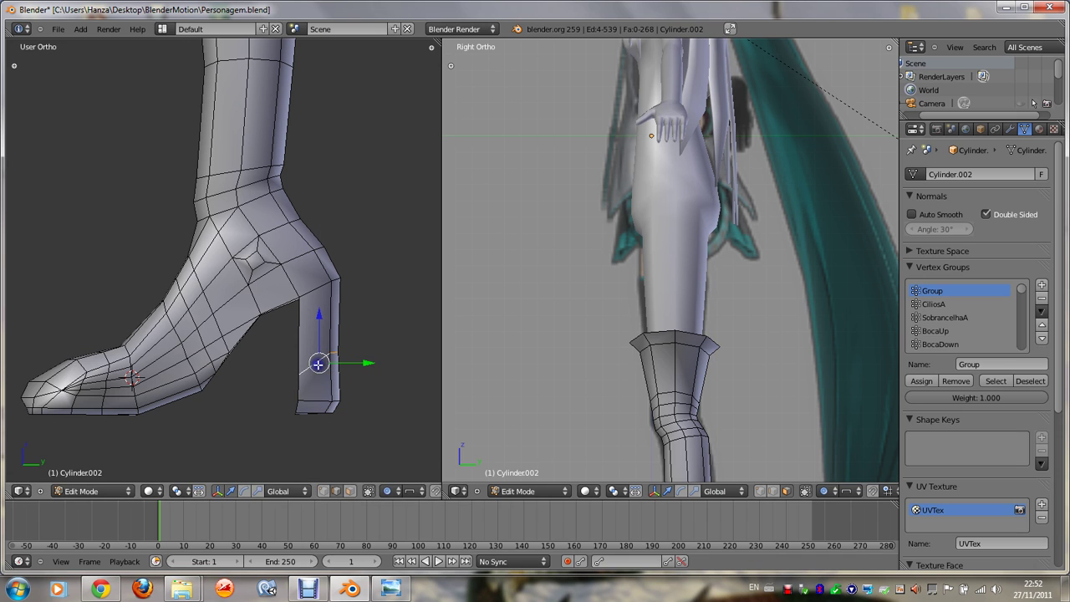
click(388, 490)
click(396, 479)
Step: Flatten the heel edge ring to zero height with S Z 0
key(KP_4)
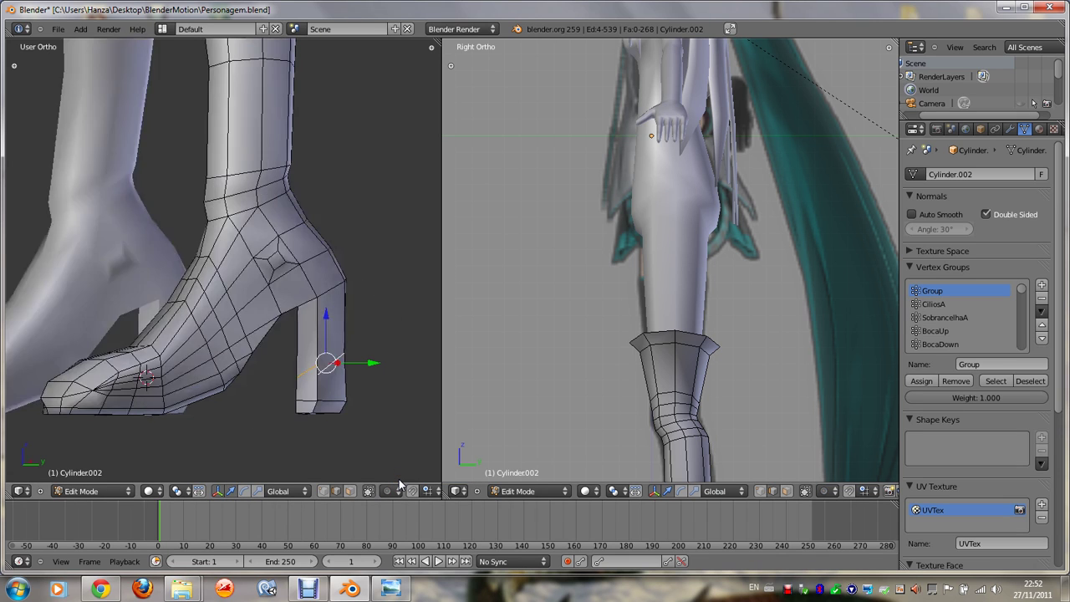
key(KP_4)
key(s)
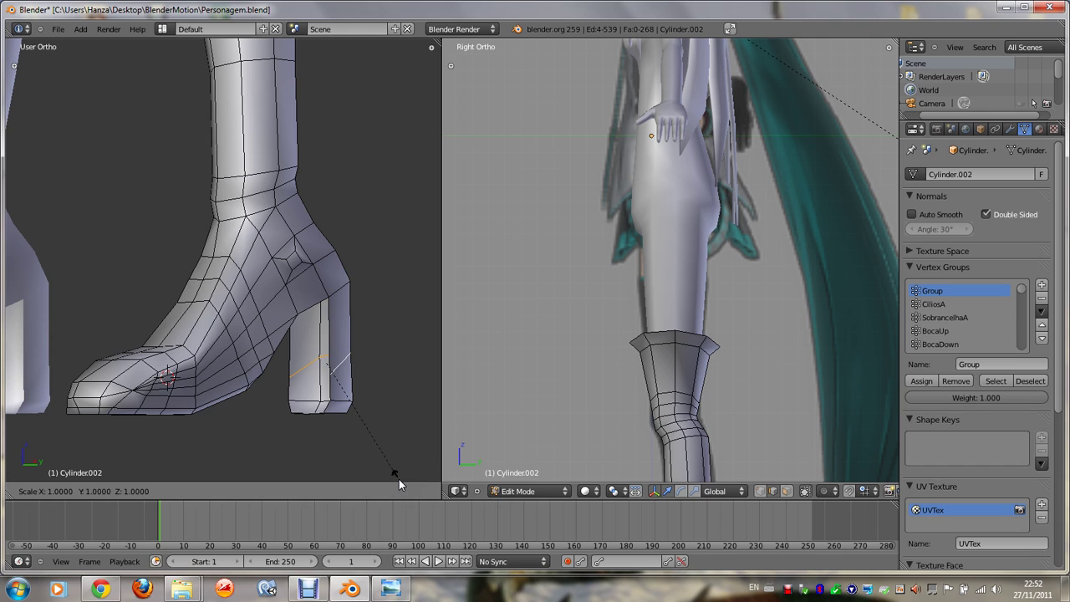
key(z)
key(0)
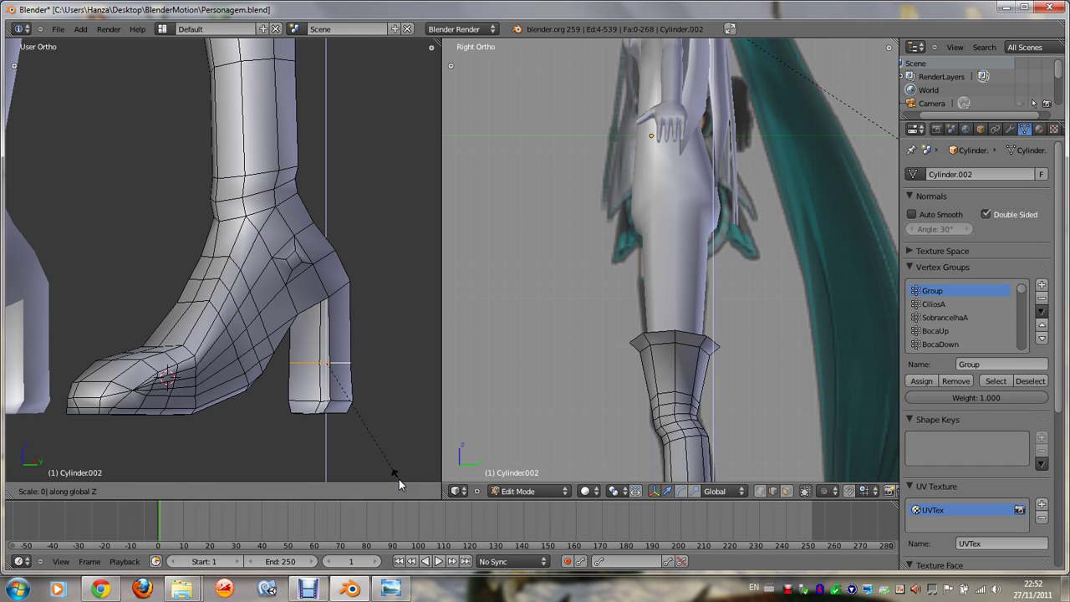
key(Return)
right_click(342, 399)
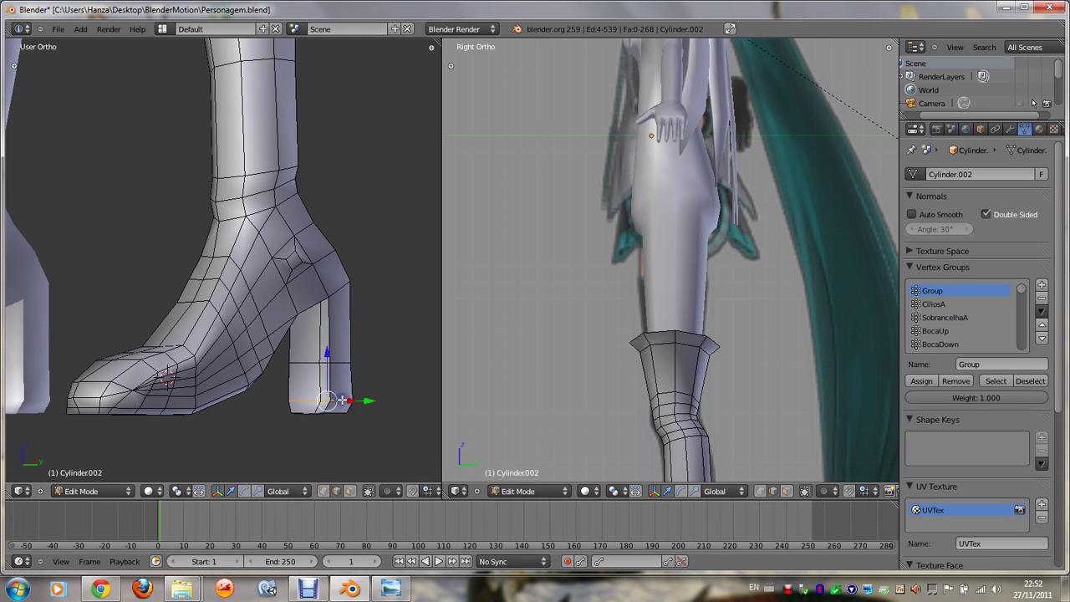
Step: Select the heel bottom and the sole faces under the toe, including hidden ones
key(KP_8)
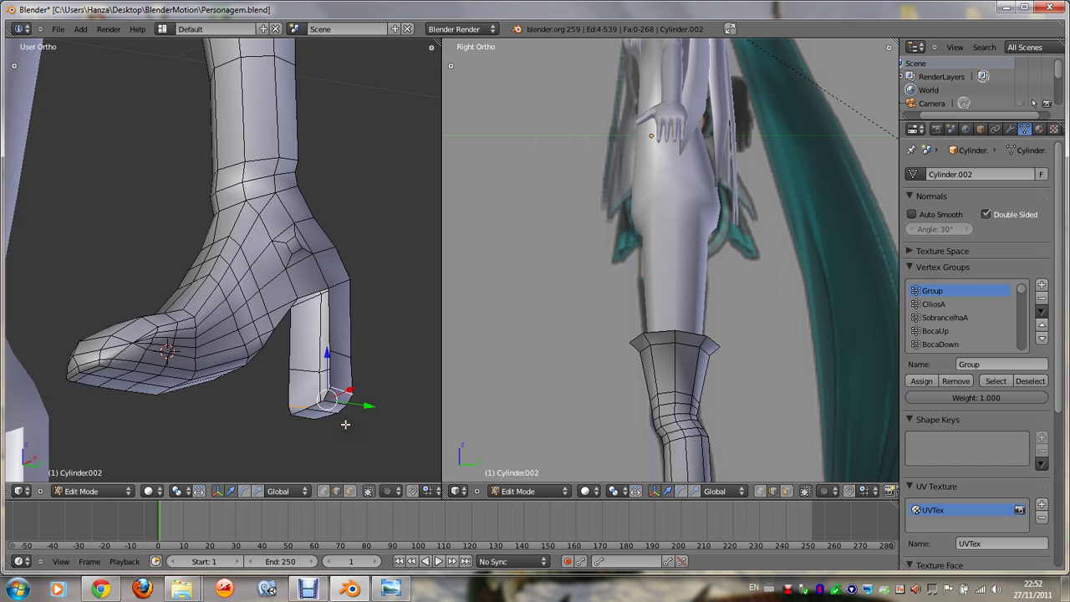
click(357, 491)
shift+right_click(310, 411)
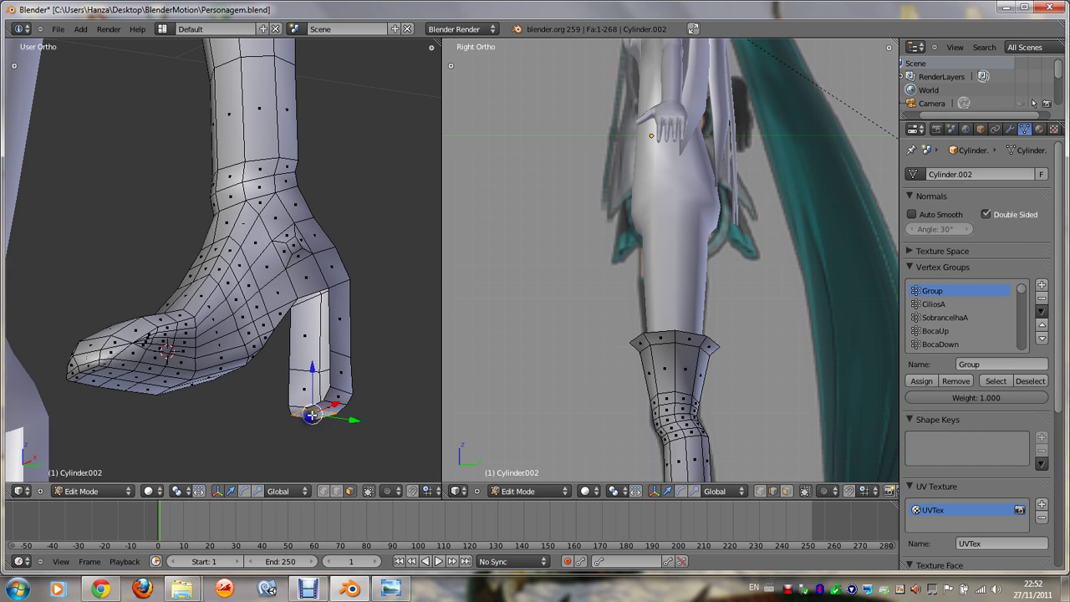
shift+right_click(99, 378)
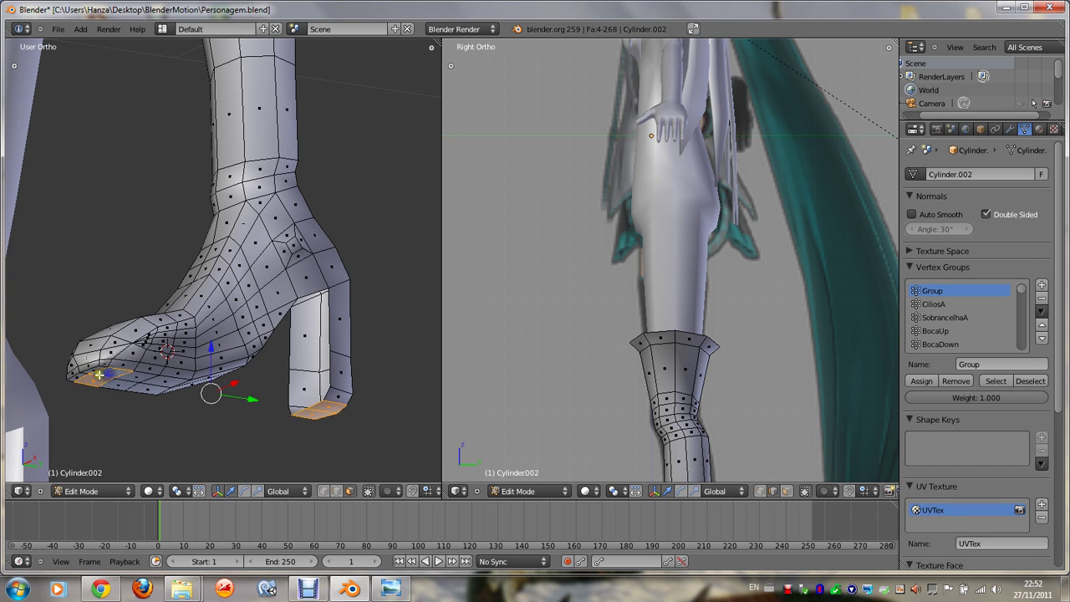
shift+right_click(82, 374)
shift+right_click(116, 376)
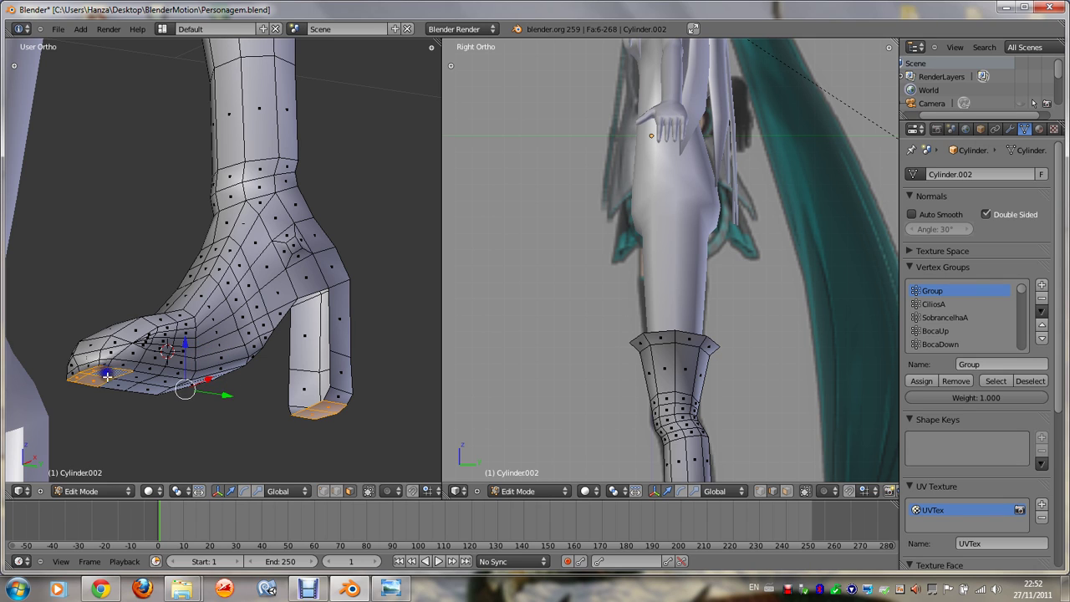
shift+right_click(136, 382)
shift+right_click(156, 387)
shift+right_click(172, 387)
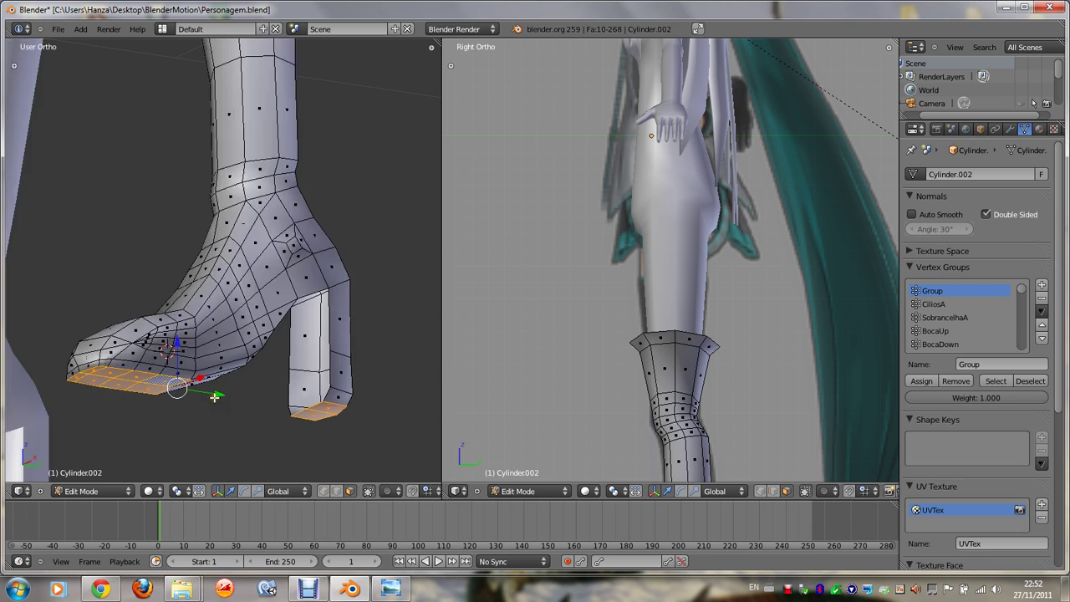
Step: Check the boot from a lower side angle in object mode, then resume editing
key(Tab)
middle_drag(214, 398, 214, 398)
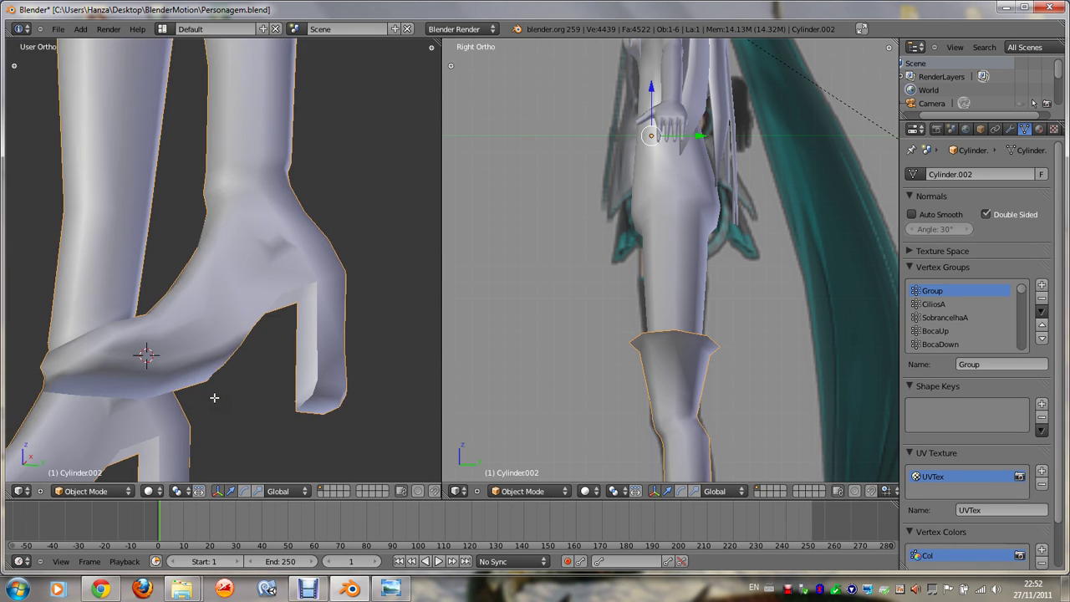
key(Tab)
middle_drag(285, 399, 304, 402)
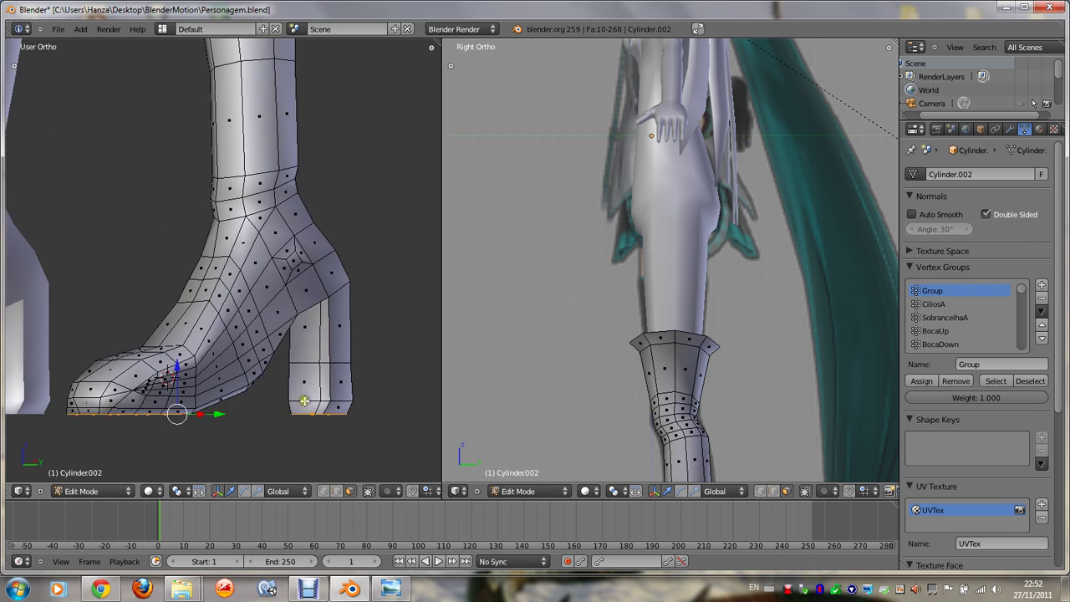
Step: Select the upper faces of the heel in face mode
click(350, 491)
right_click(328, 383)
right_click(292, 384)
right_click(306, 383)
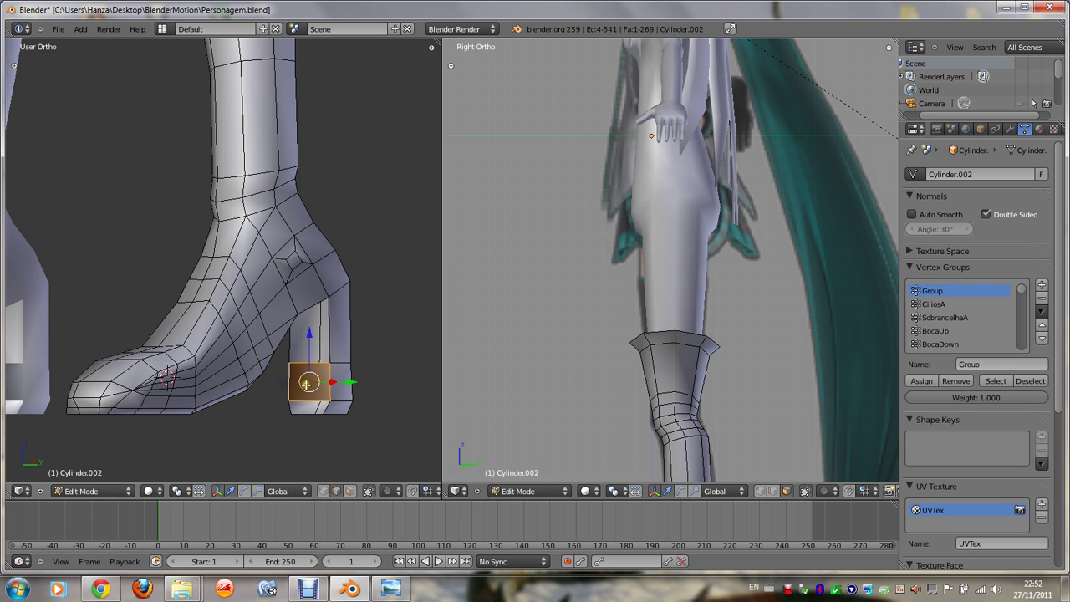
right_click(328, 347)
right_click(339, 338)
right_click(293, 338)
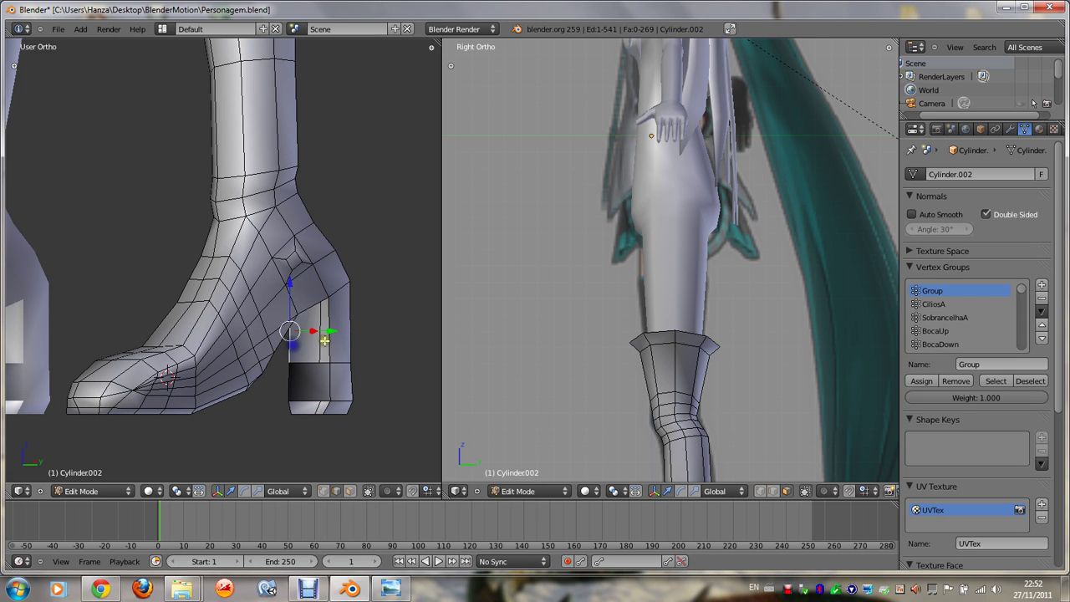
right_click(335, 336)
middle_drag(334, 336, 343, 398)
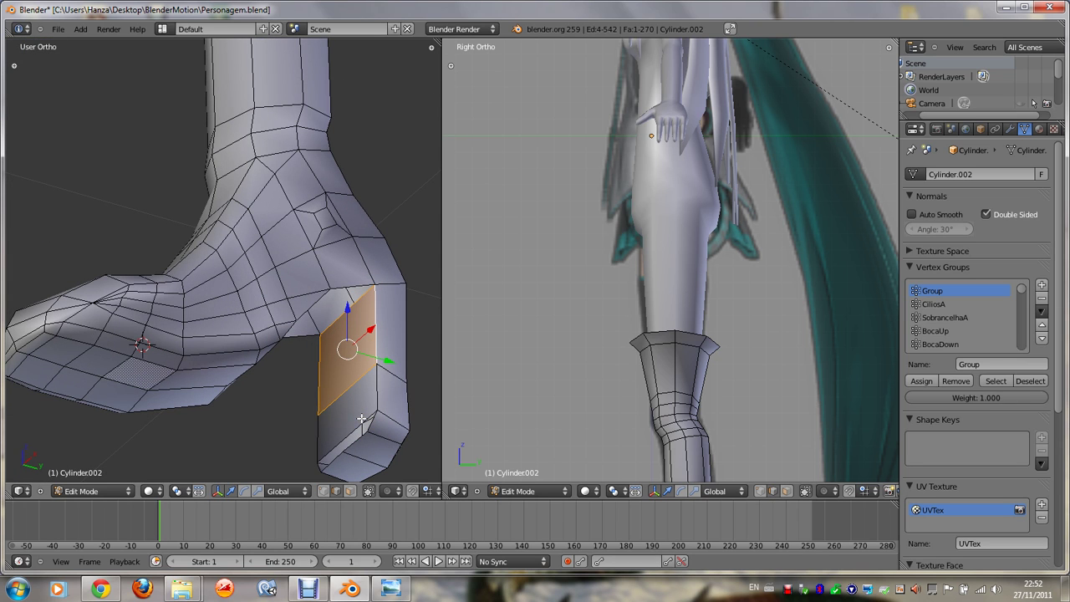
Step: Add an edge loop around the heel and fill the heel hole with a face
key(ctrl+r)
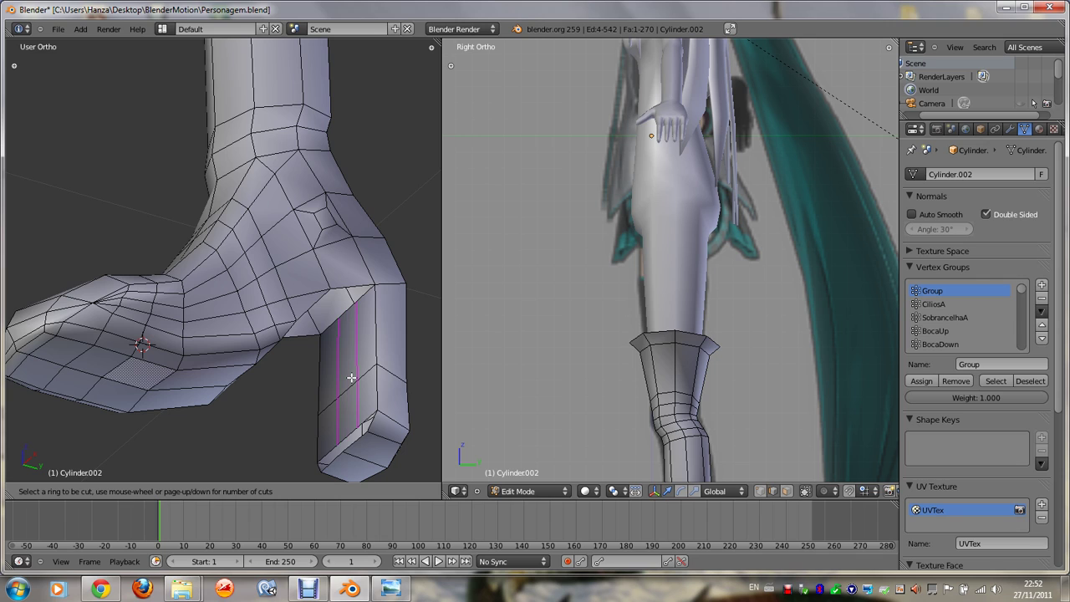
click(352, 378)
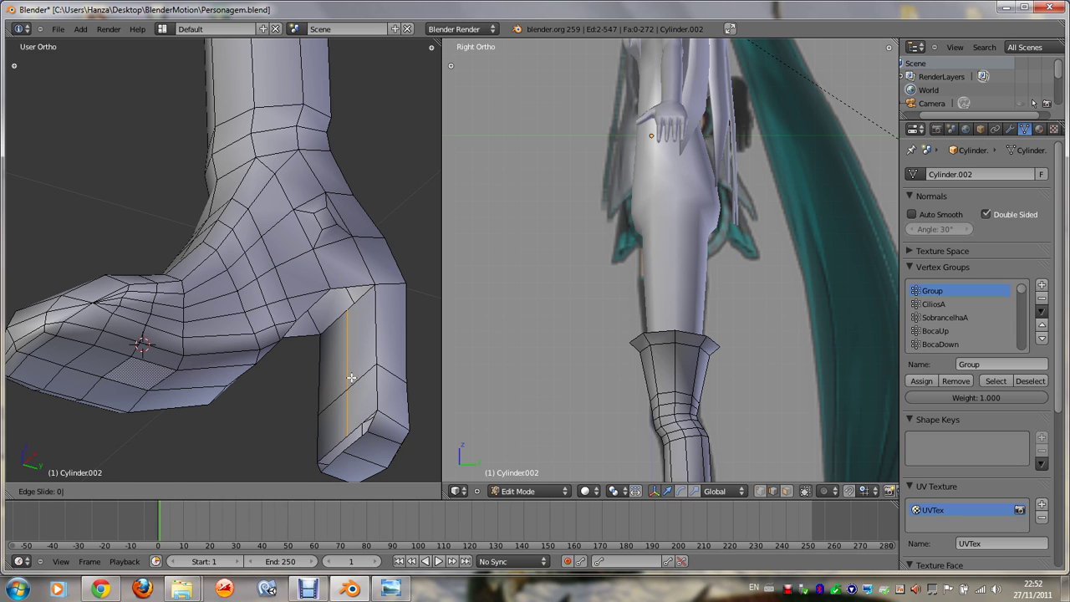
click(351, 378)
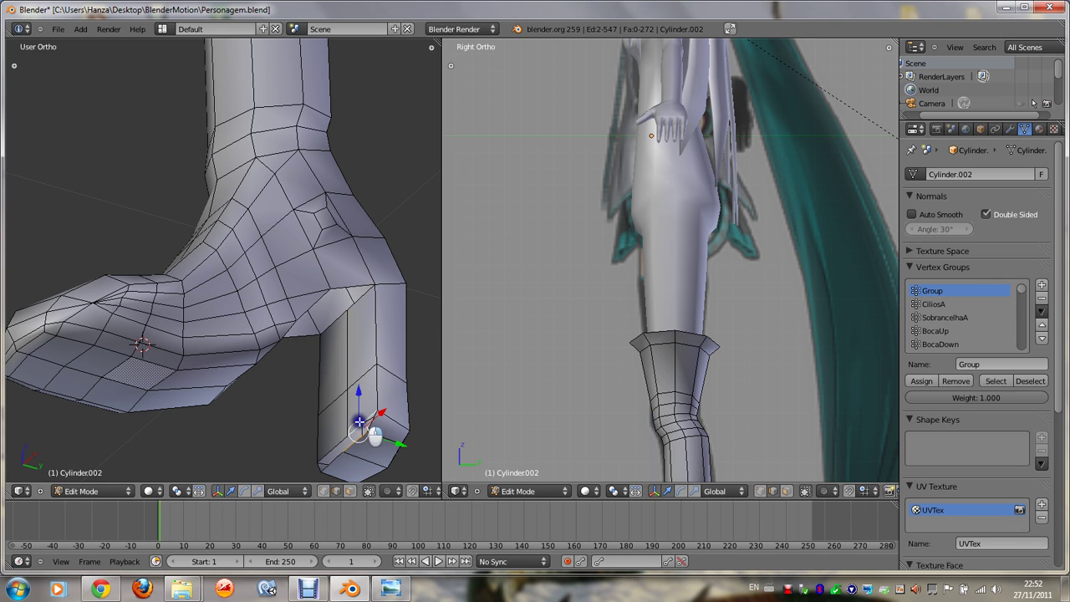
right_click(343, 437)
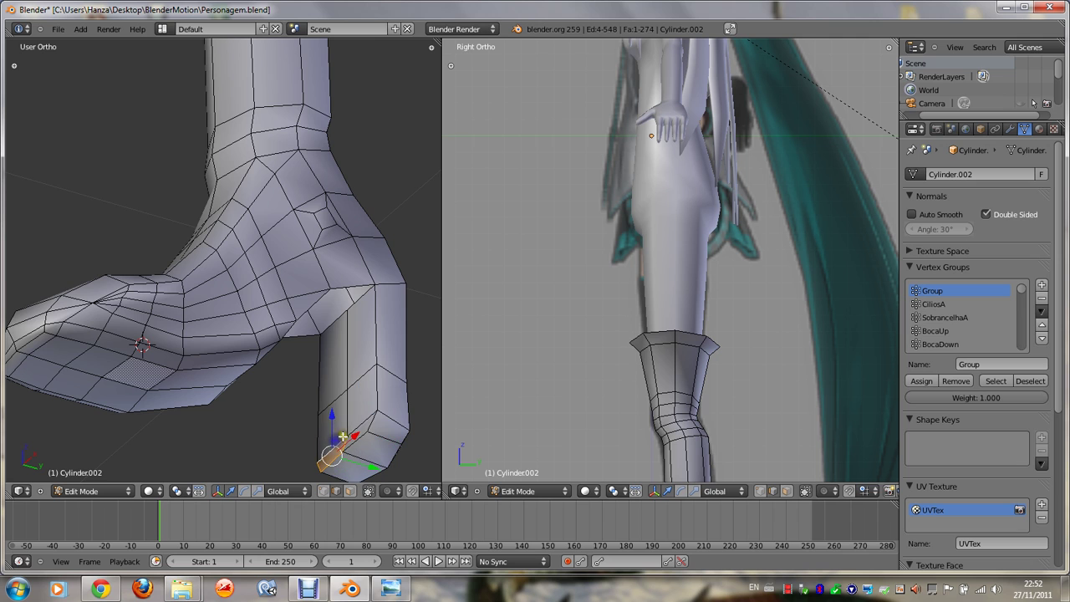
right_click(351, 314)
middle_drag(355, 311, 357, 305)
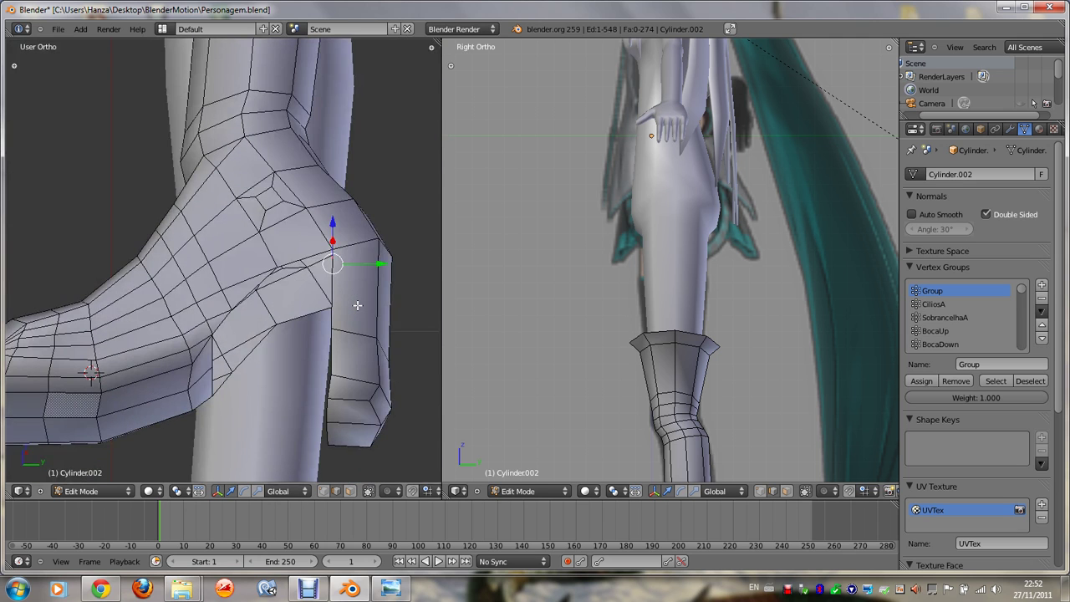
middle_drag(278, 304, 284, 310)
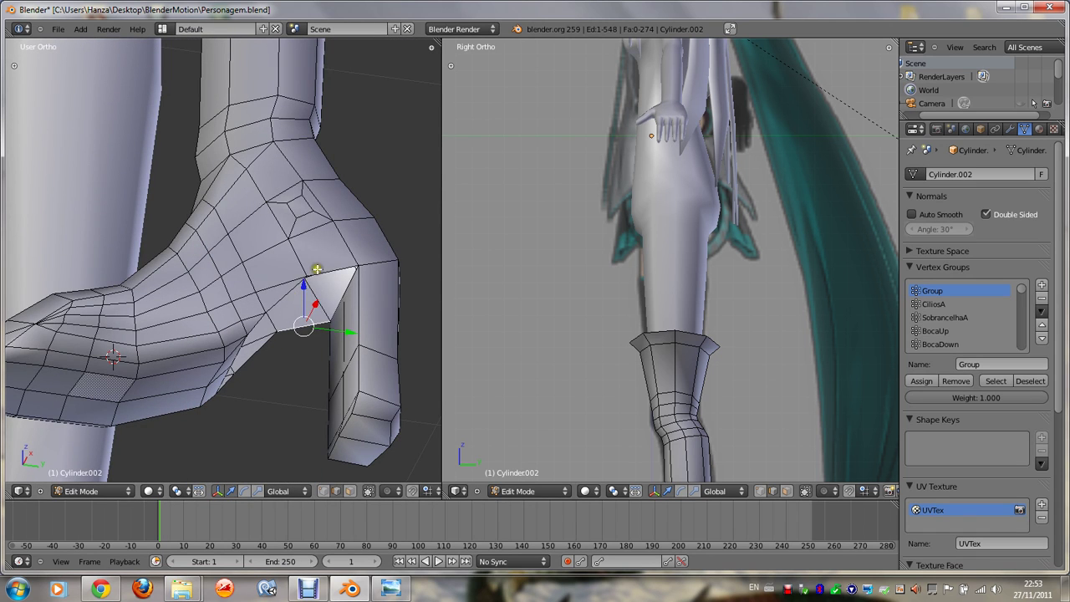
key(f)
Step: Fill the remaining gaps at the heel with faces
right_click(278, 345)
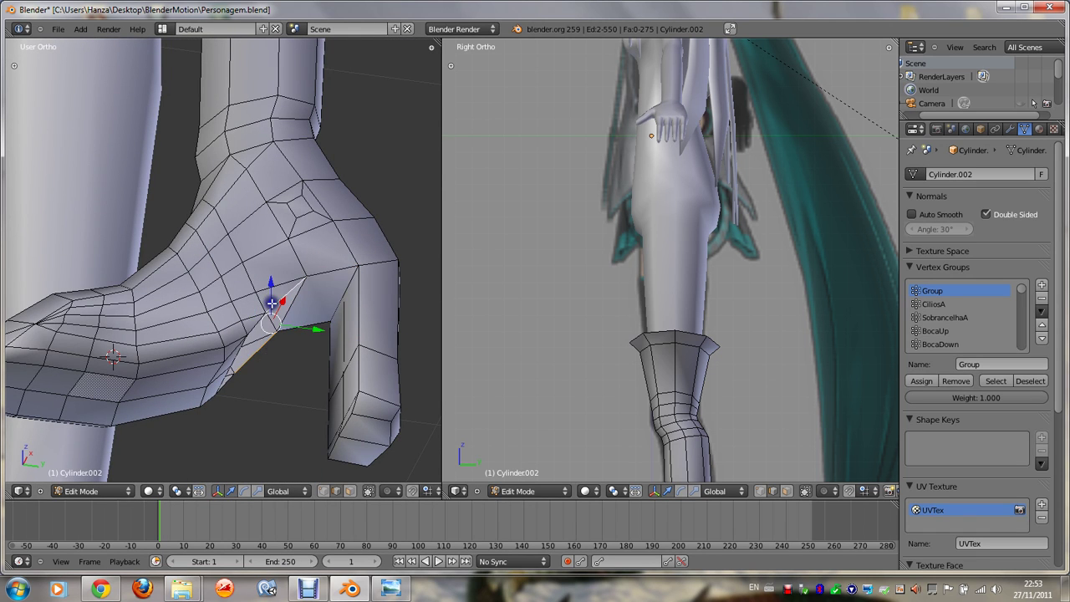
shift+right_click(271, 308)
middle_drag(271, 306, 271, 304)
key(f)
right_click(227, 388)
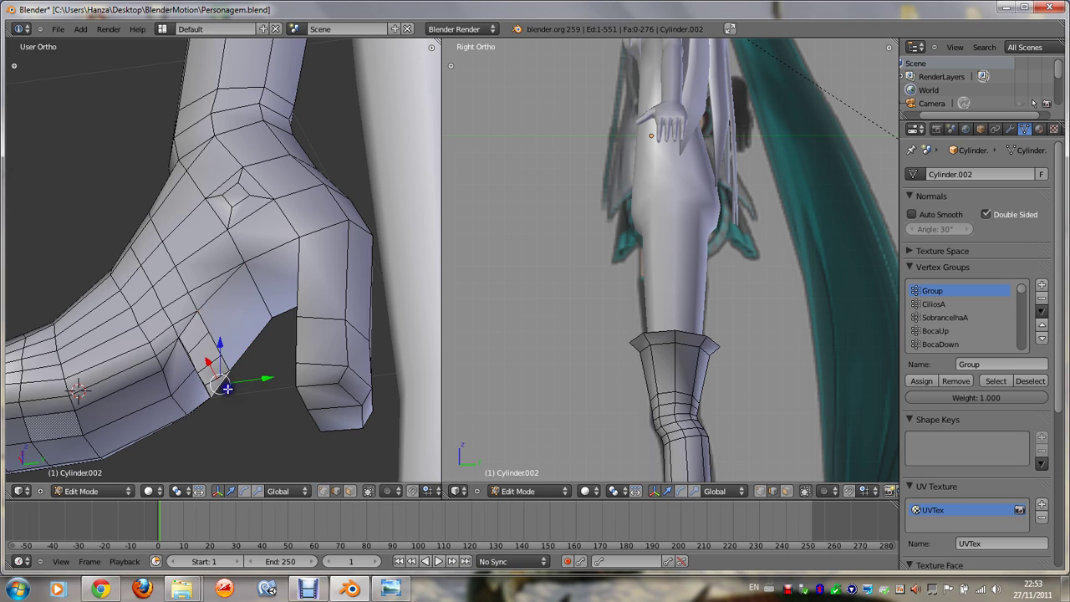
shift+right_click(192, 338)
key(f)
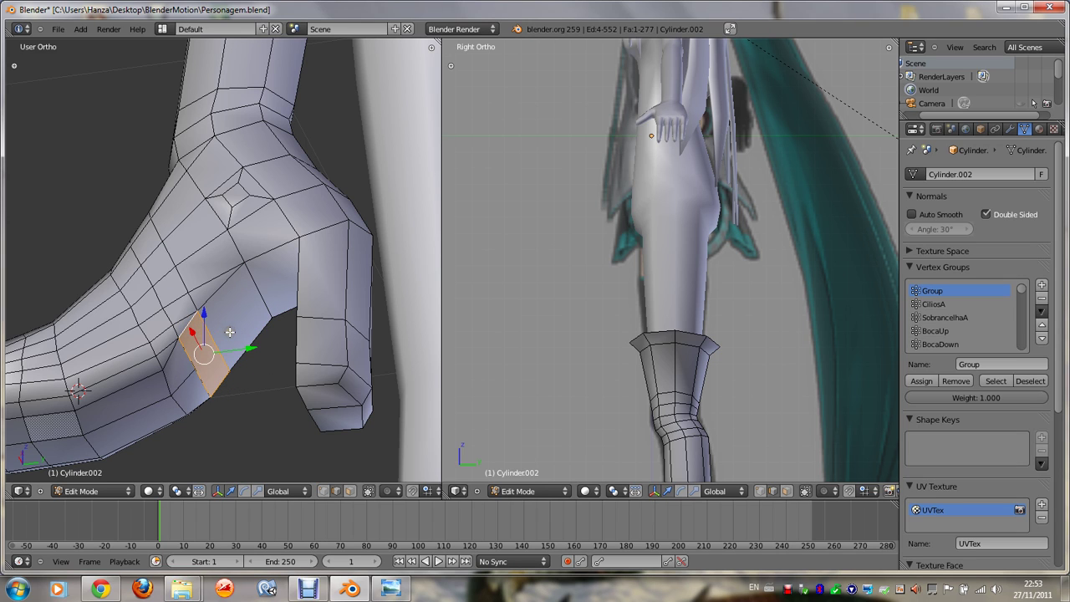
Step: Cut a new edge loop across the heel joint
key(ctrl+r)
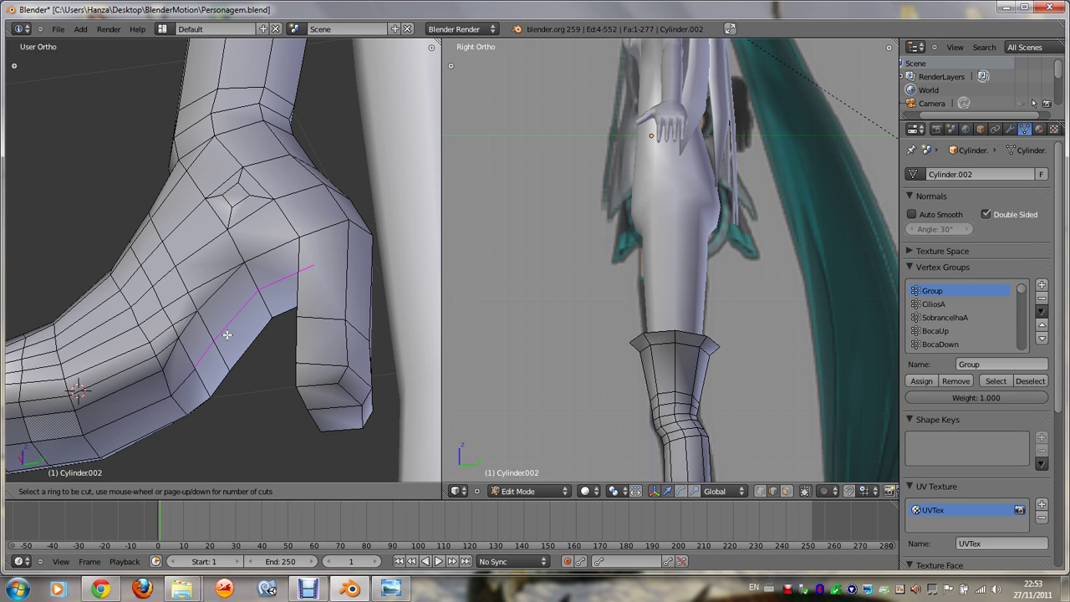
click(227, 335)
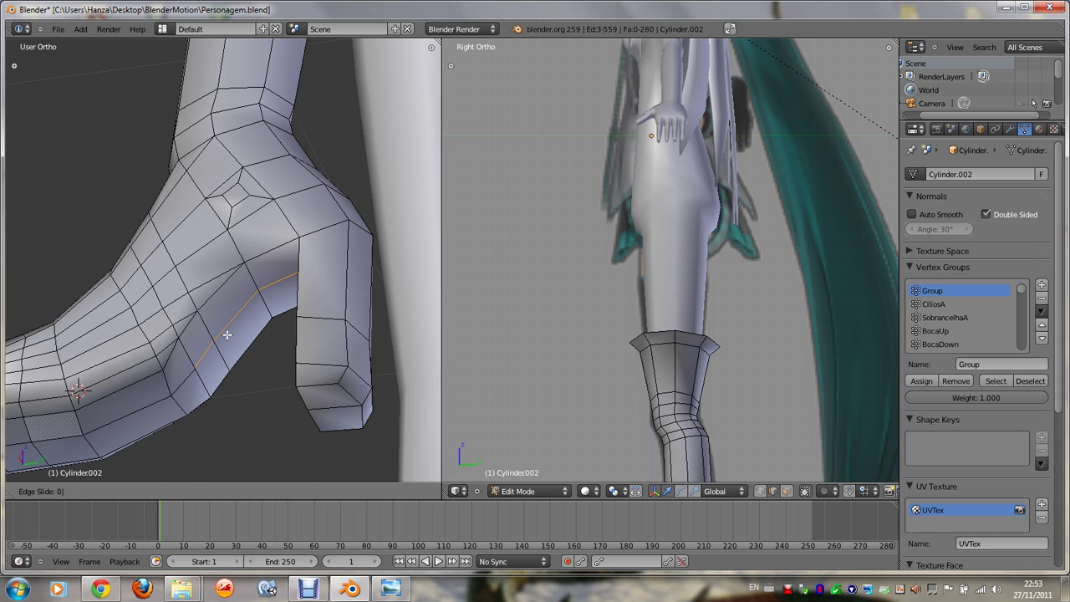
click(227, 334)
scroll(253, 468, up, 2)
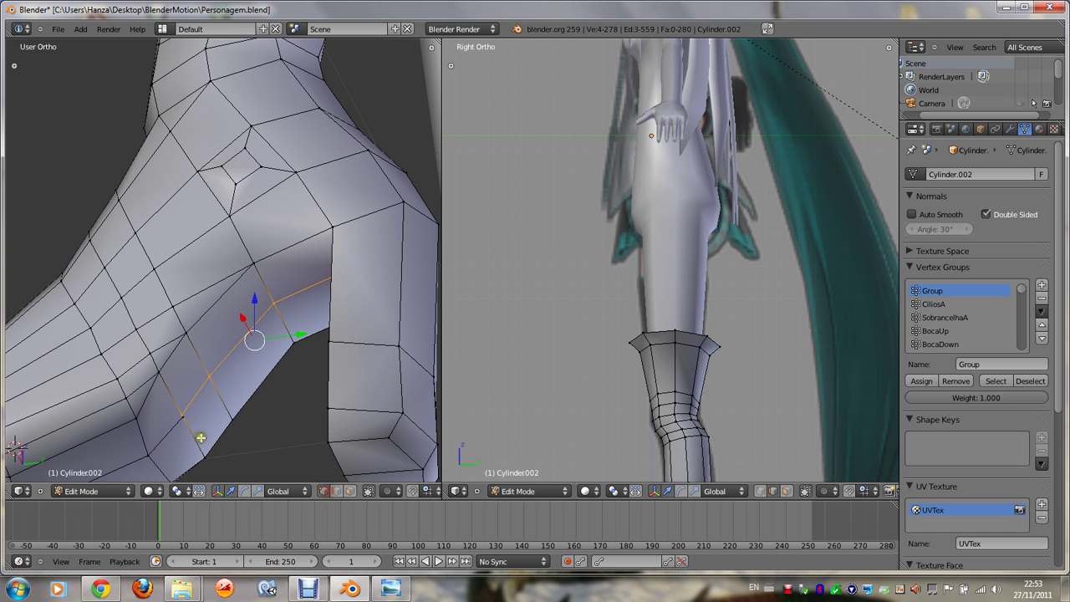
Step: Merge the selected vertices near the heel joint at their center
key(z)
right_click(182, 415)
key(z)
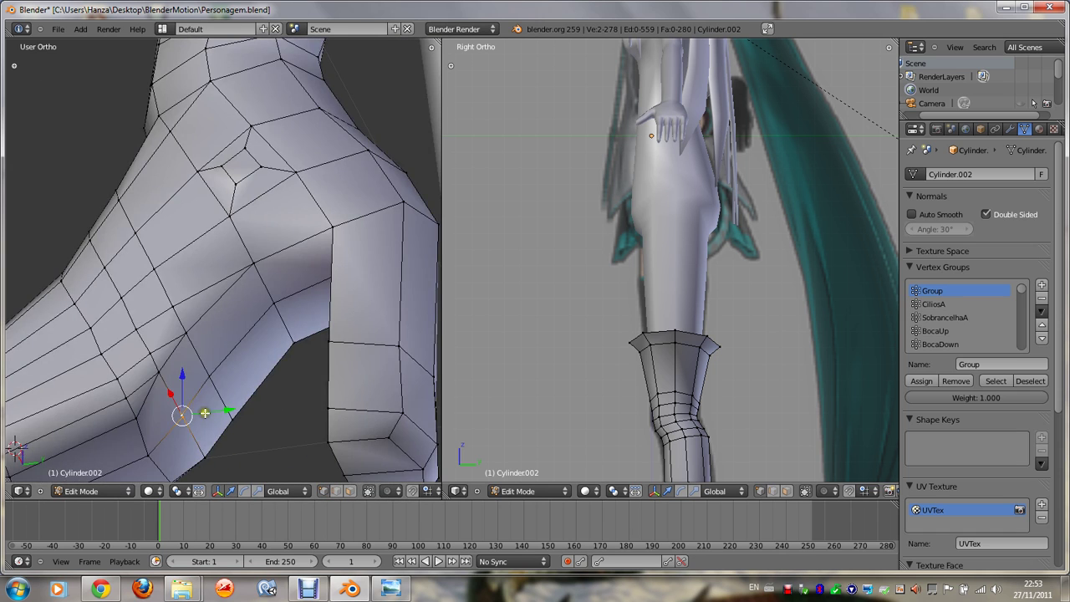
key(w)
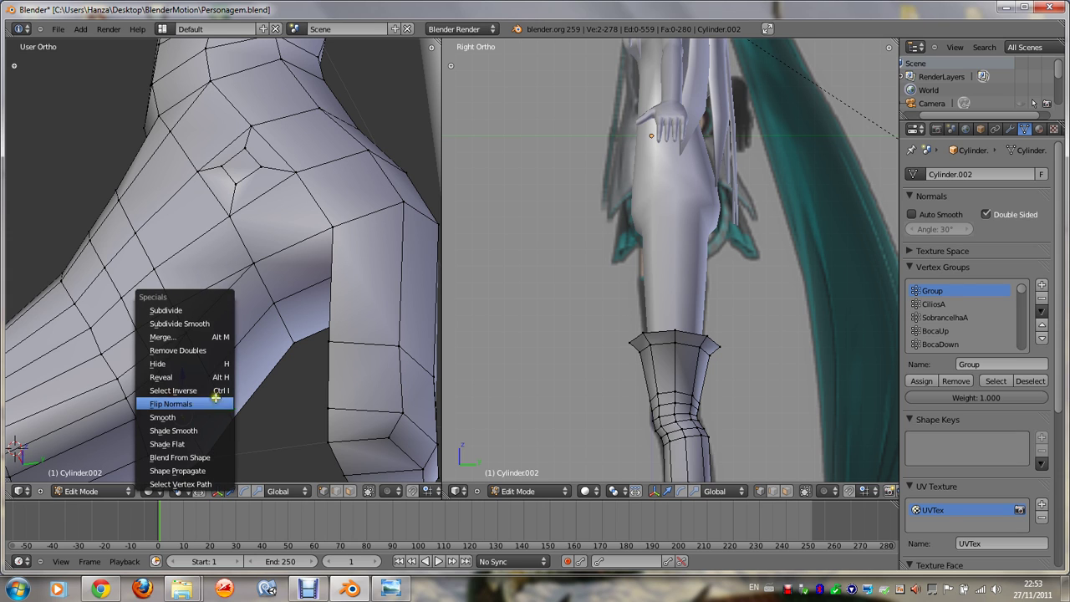
click(203, 337)
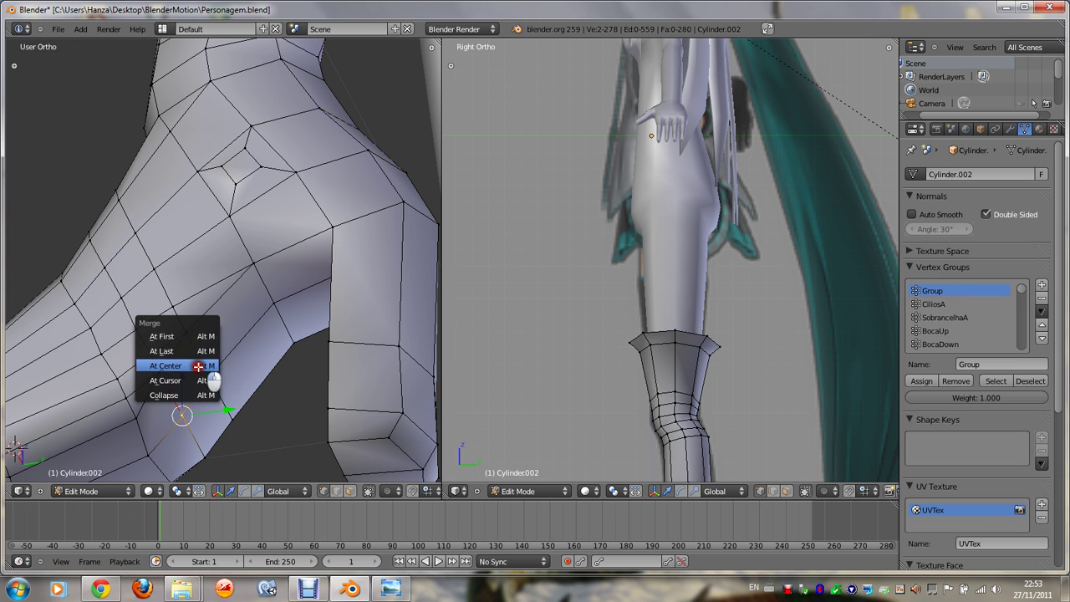
click(205, 368)
Step: Merge two more vertices at the heel joint at their center
key(KP_4)
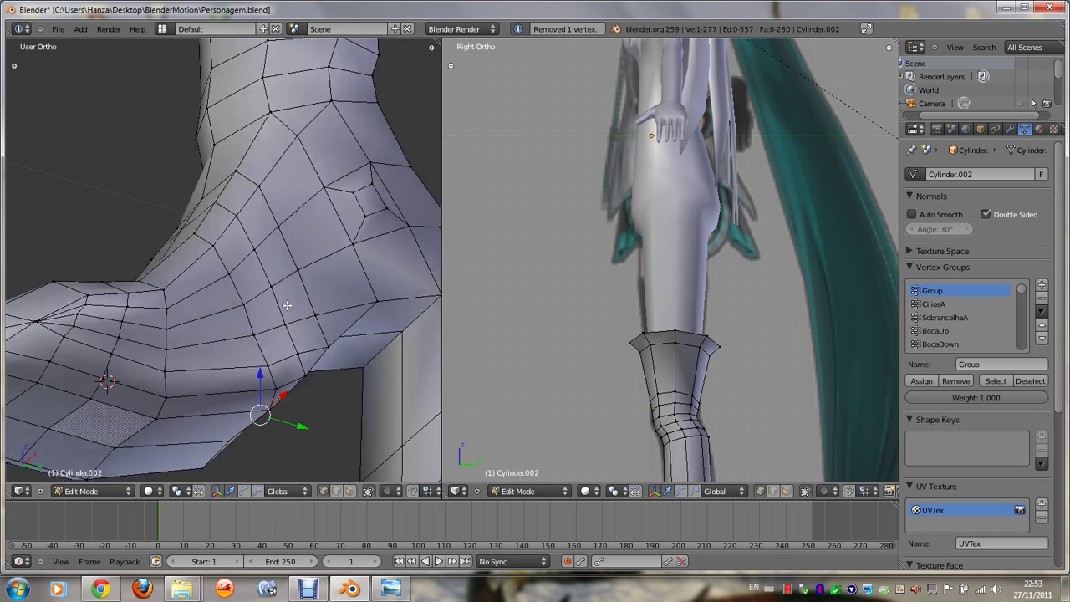
key(KP_4)
key(KP_4)
right_click(276, 330)
key(z)
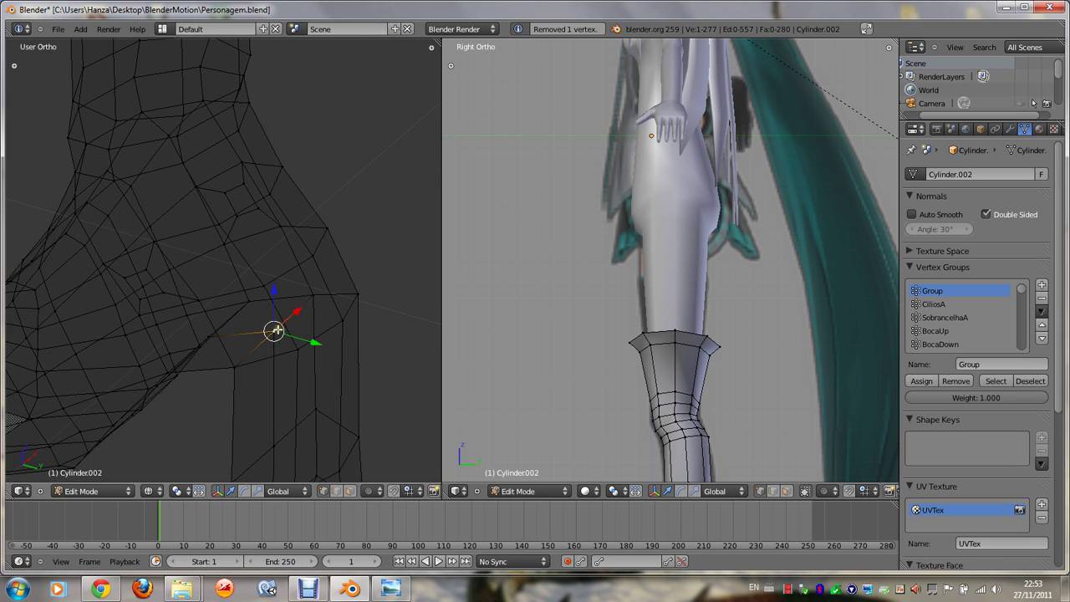
shift+right_click(278, 331)
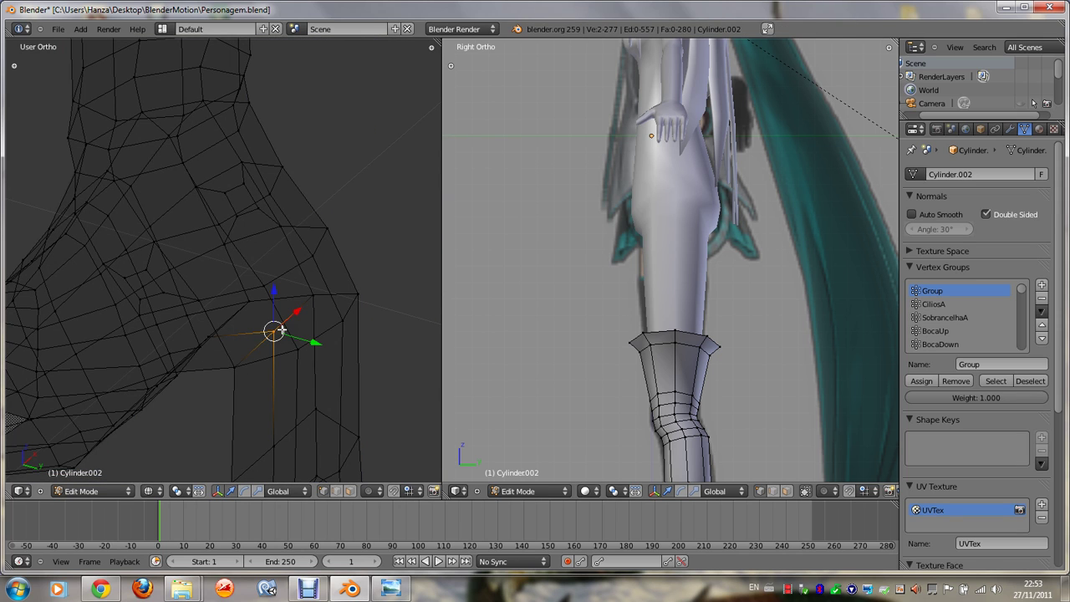
key(ctrl+i)
key(ctrl+i)
key(z)
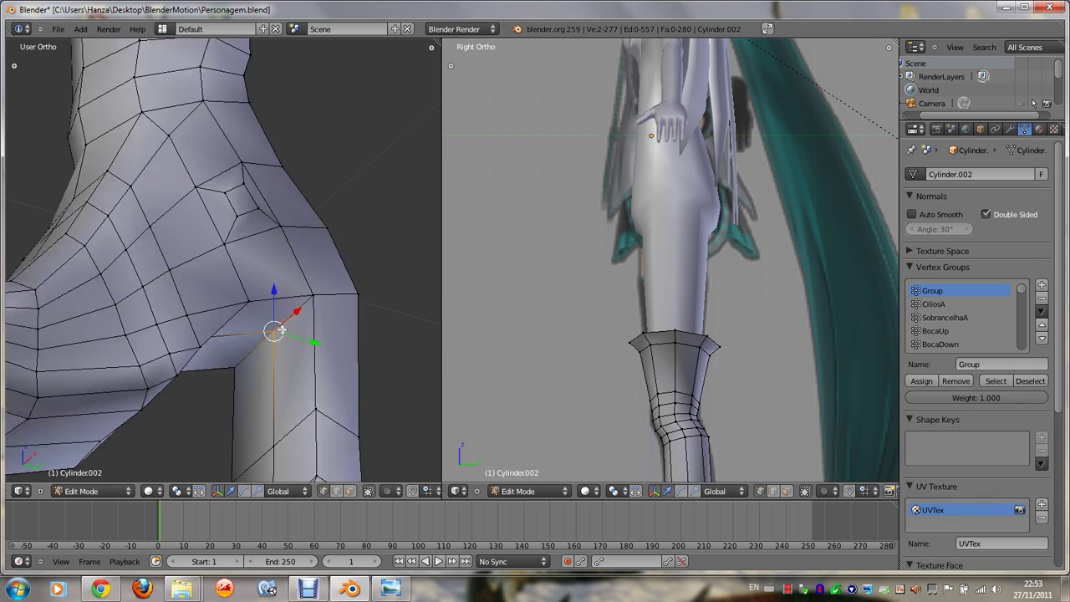
key(w)
click(277, 329)
click(280, 329)
scroll(282, 331, down, 2)
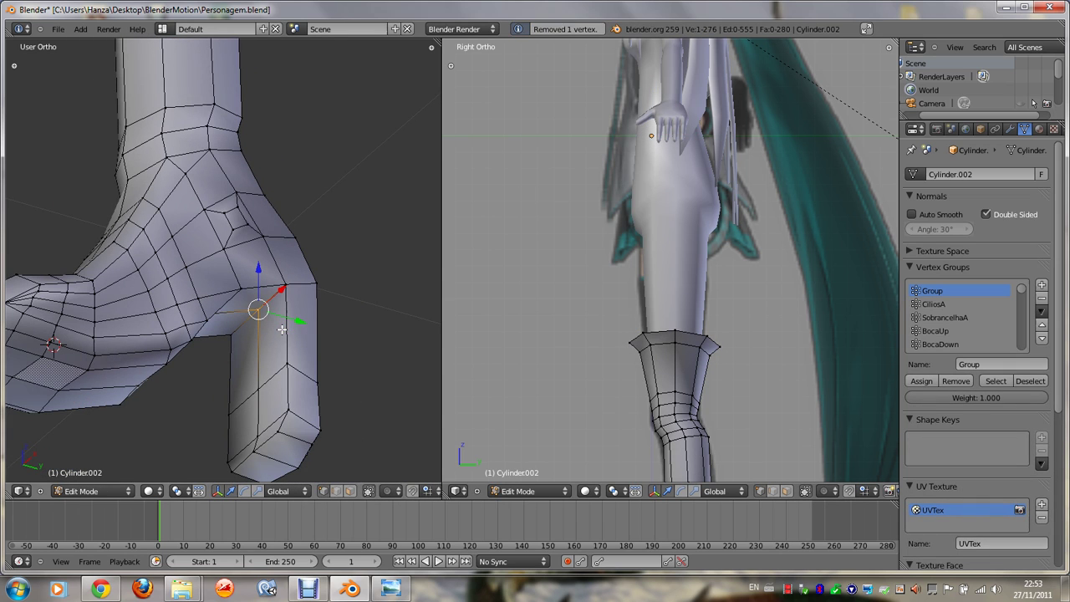
Step: Move heel vertices up to the heel's inner corner
right_click(287, 363)
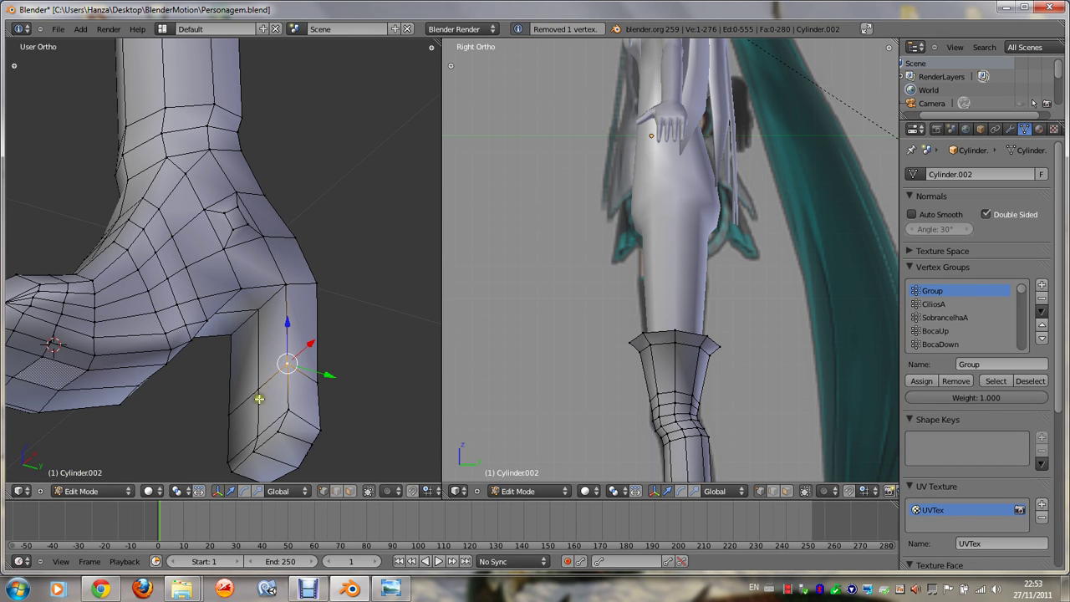
right_click(253, 427)
middle_drag(265, 427, 256, 402)
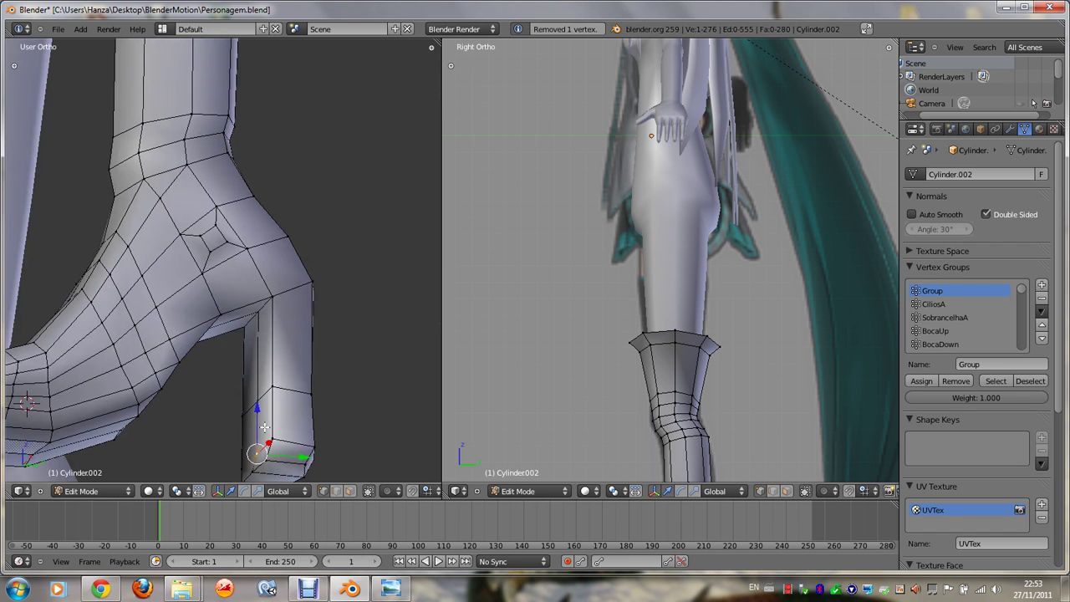
shift+right_click(256, 388)
drag(256, 388, 267, 368)
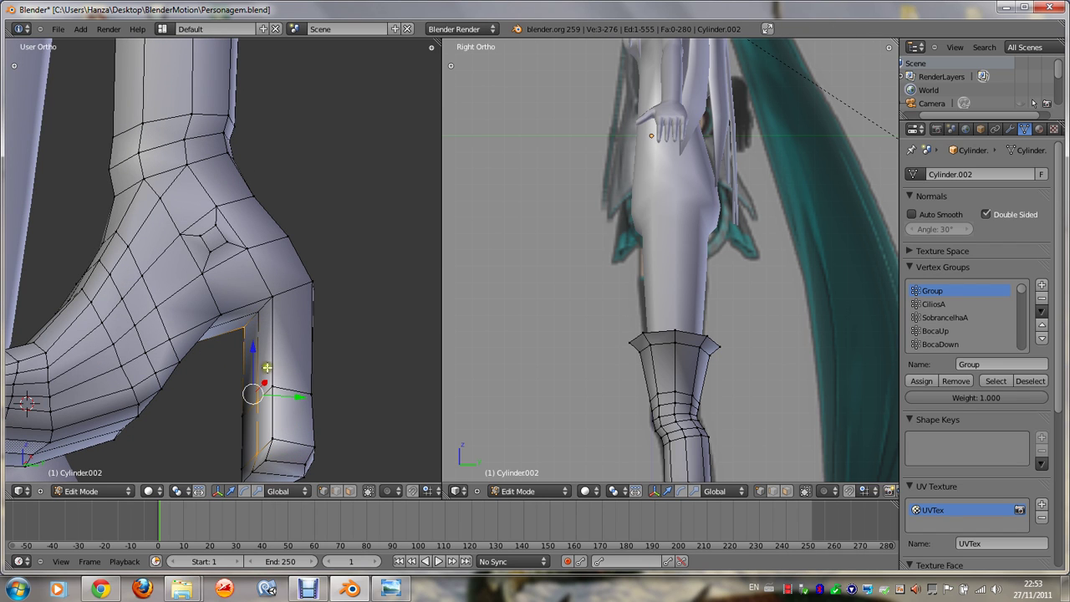
drag(243, 332, 253, 389)
Step: Select the heel's lower edge vertices and its bottom loop
key(KP_6)
key(KP_6)
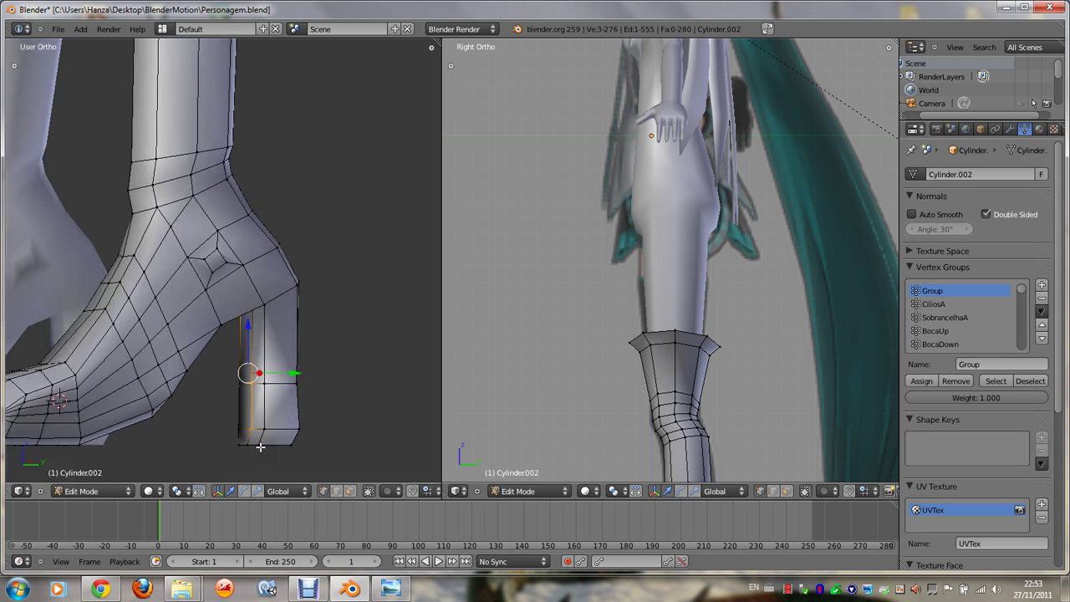
key(KP_6)
key(KP_6)
key(KP_6)
key(KP_6)
key(KP_4)
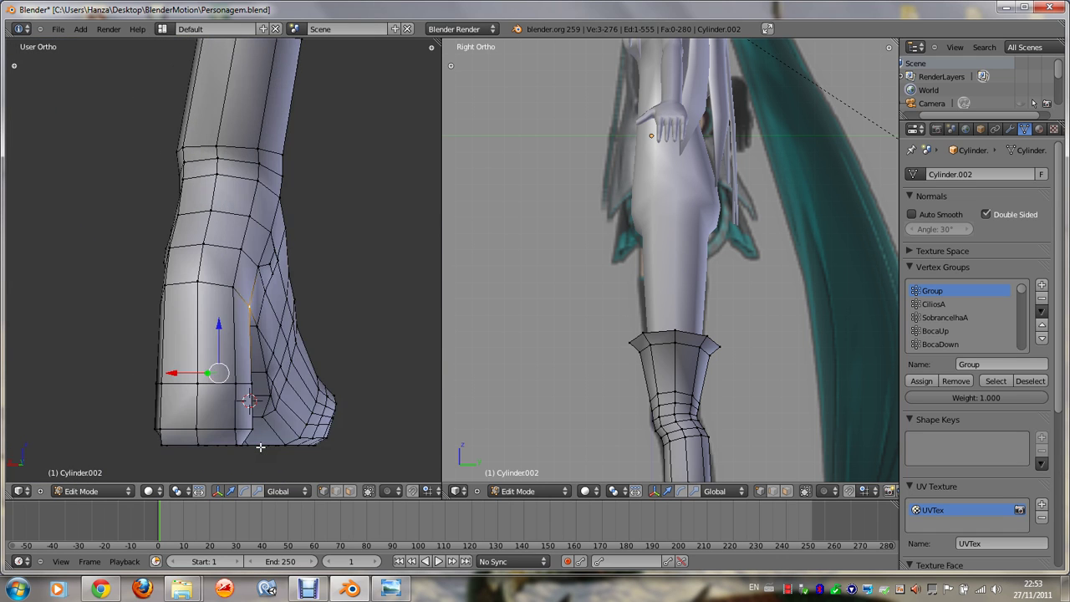
key(KP_6)
shift+right_click(260, 388)
shift+right_click(209, 383)
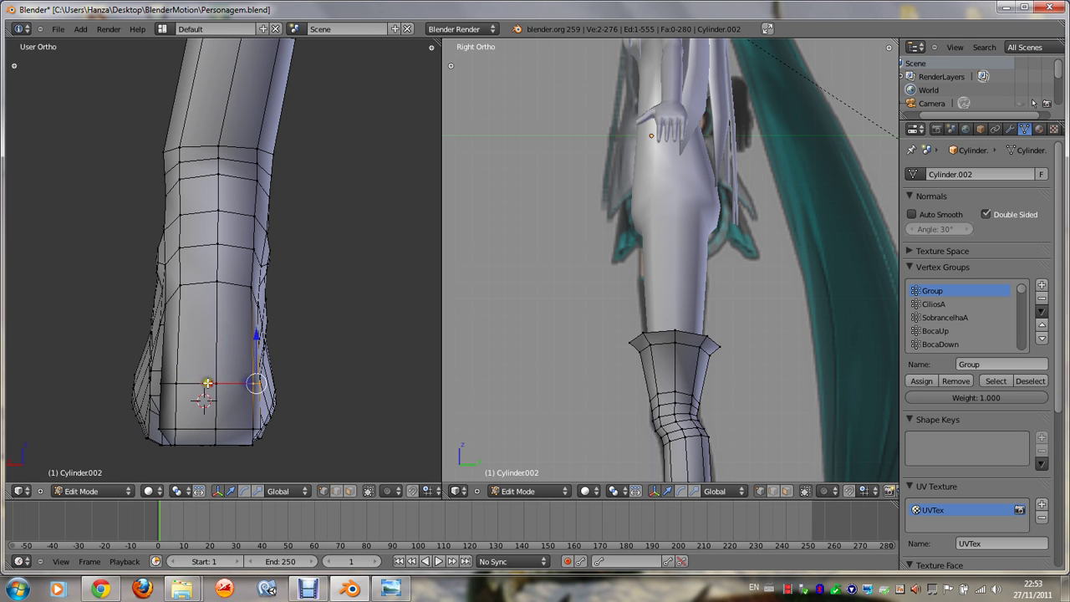
shift+right_click(176, 383)
shift+right_click(162, 382)
key(KP_4)
key(KP_4)
key(KP_4)
key(KP_4)
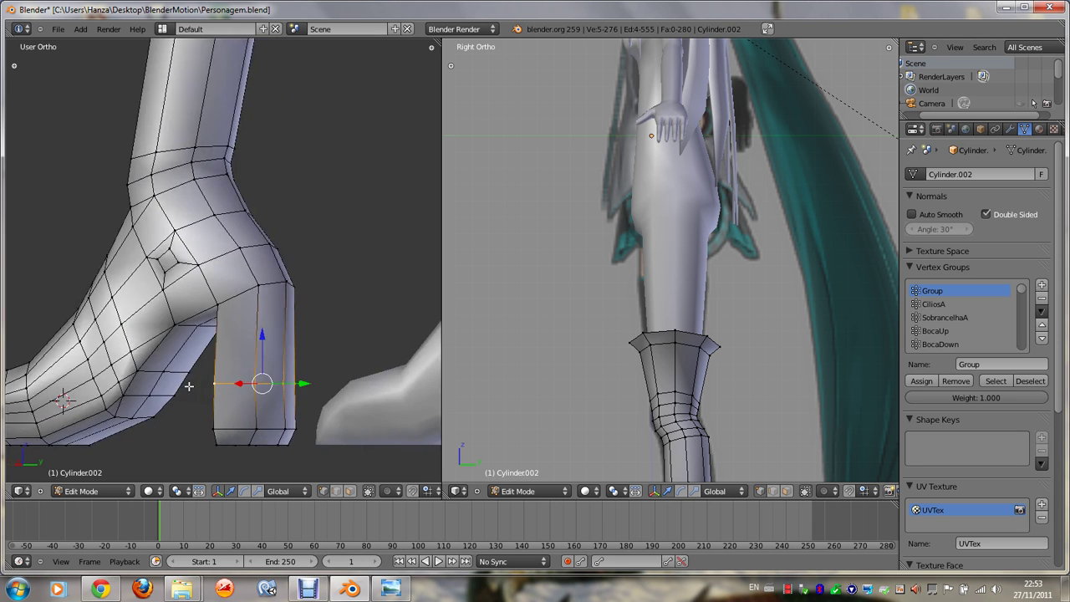
key(KP_4)
key(KP_4)
shift+right_click(253, 383)
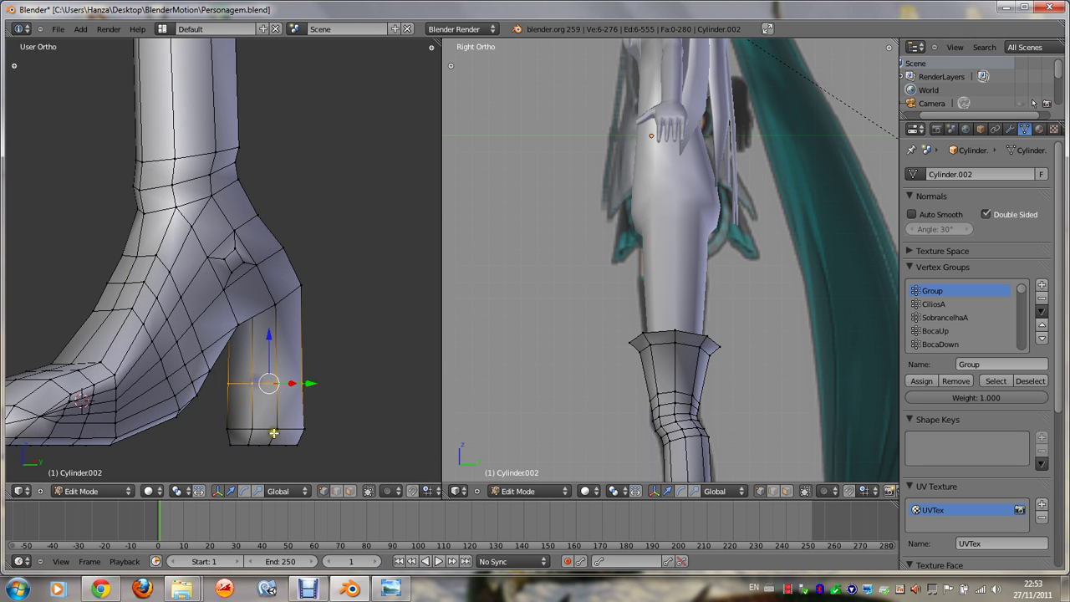
alt+shift+right_click(289, 429)
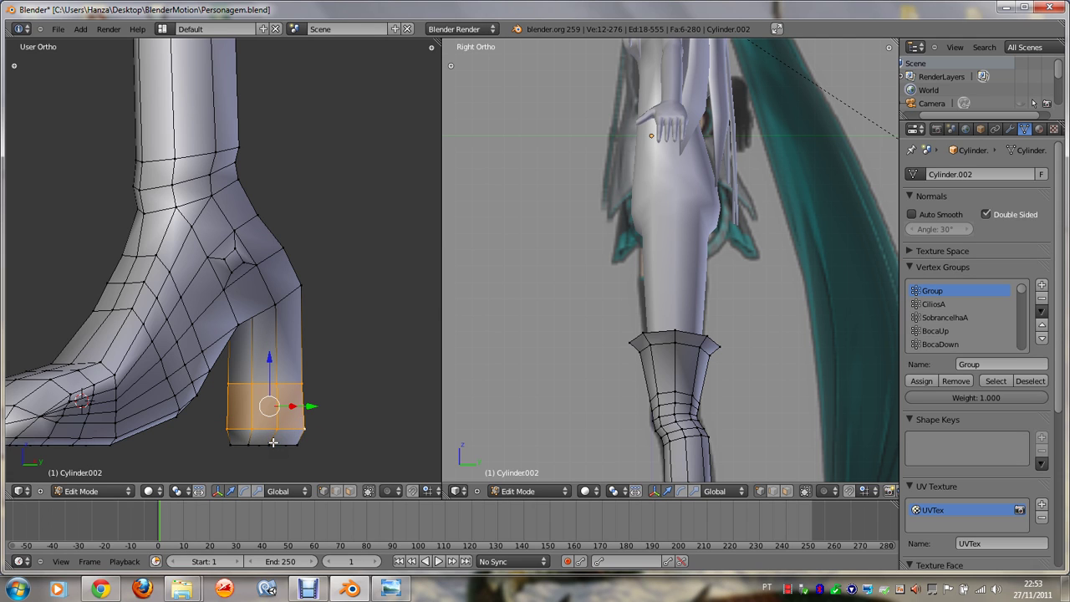
Step: Select the heel's bottom face and edges, leaving the boot's long edge loop unselected
key(KP_8)
shift+right_click(276, 435)
alt+shift+right_click(249, 434)
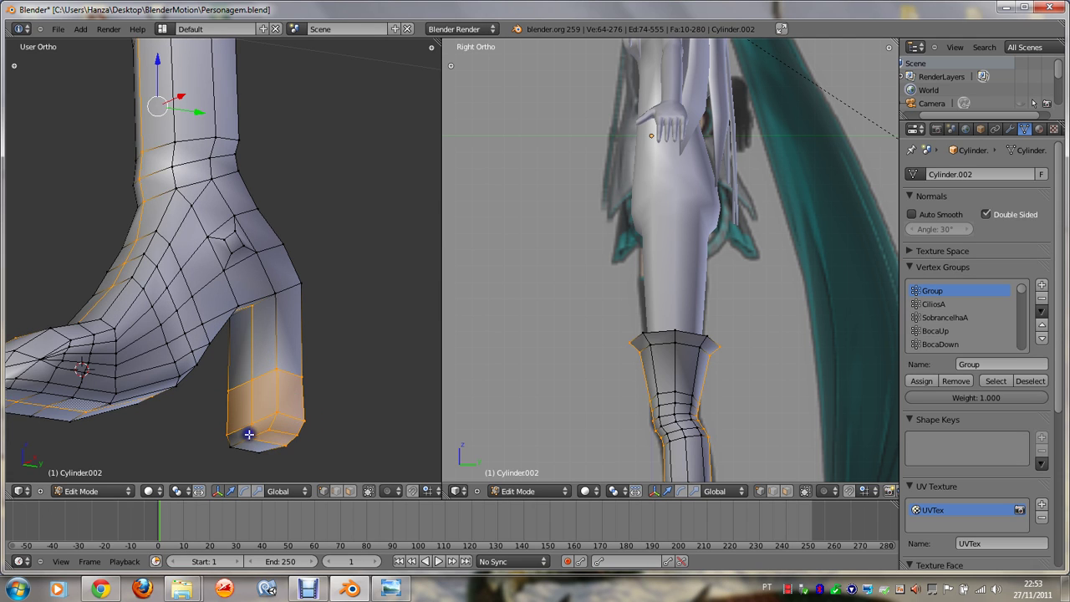
alt+shift+right_click(253, 435)
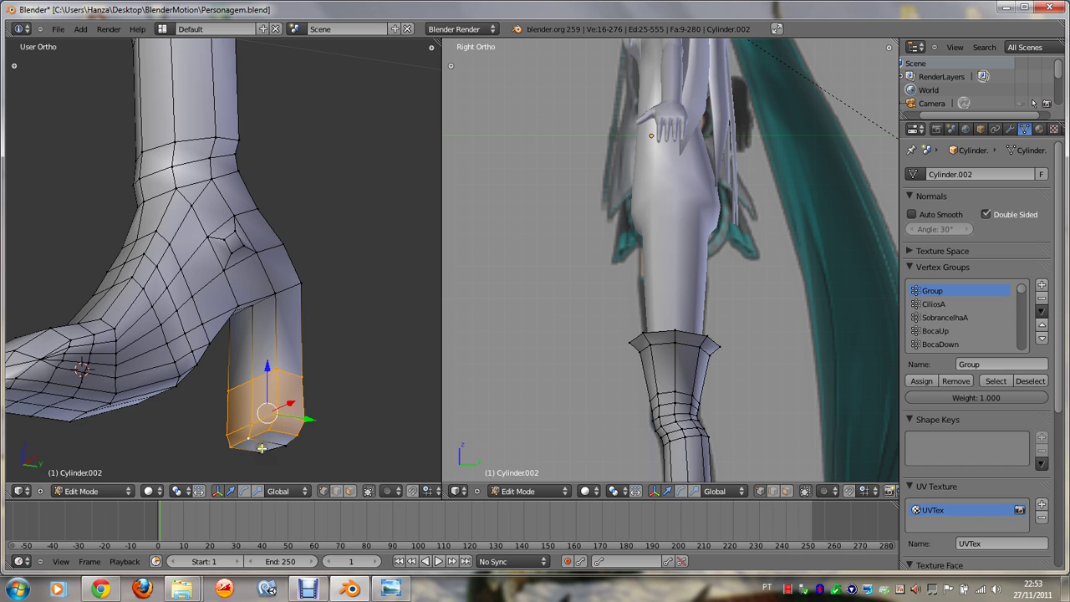
key(KP_4)
key(KP_4)
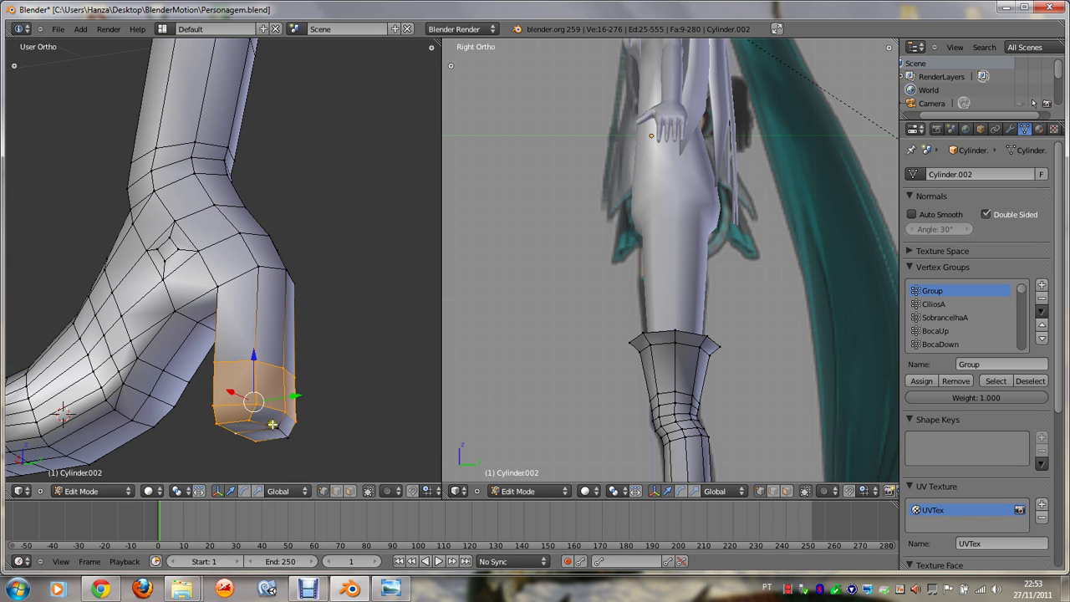
shift+right_click(278, 425)
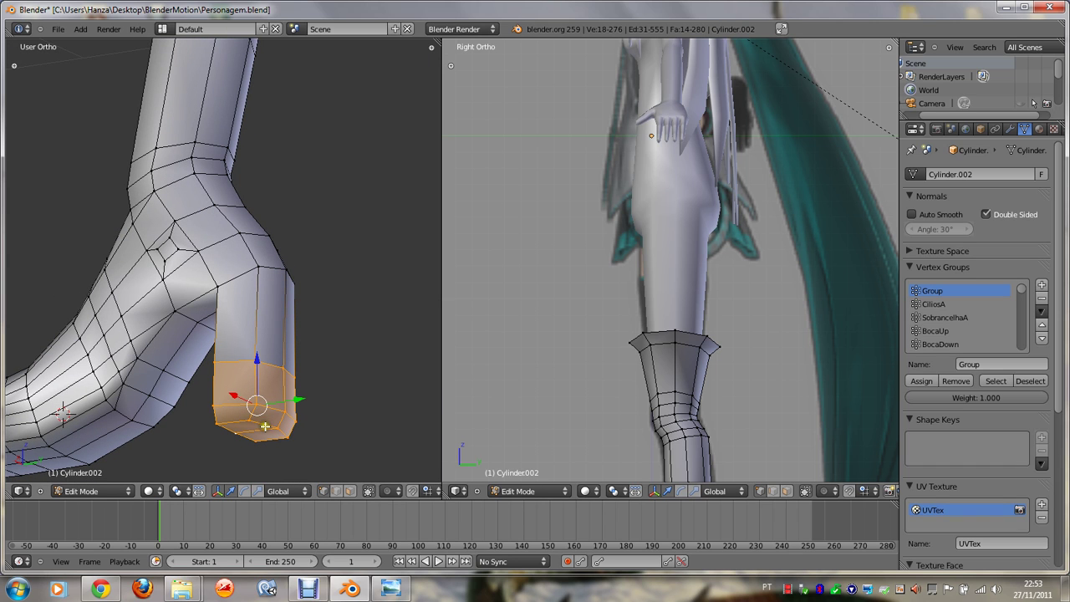
Step: Switch the transform manipulator between rotate and move, then turn it off
key(w)
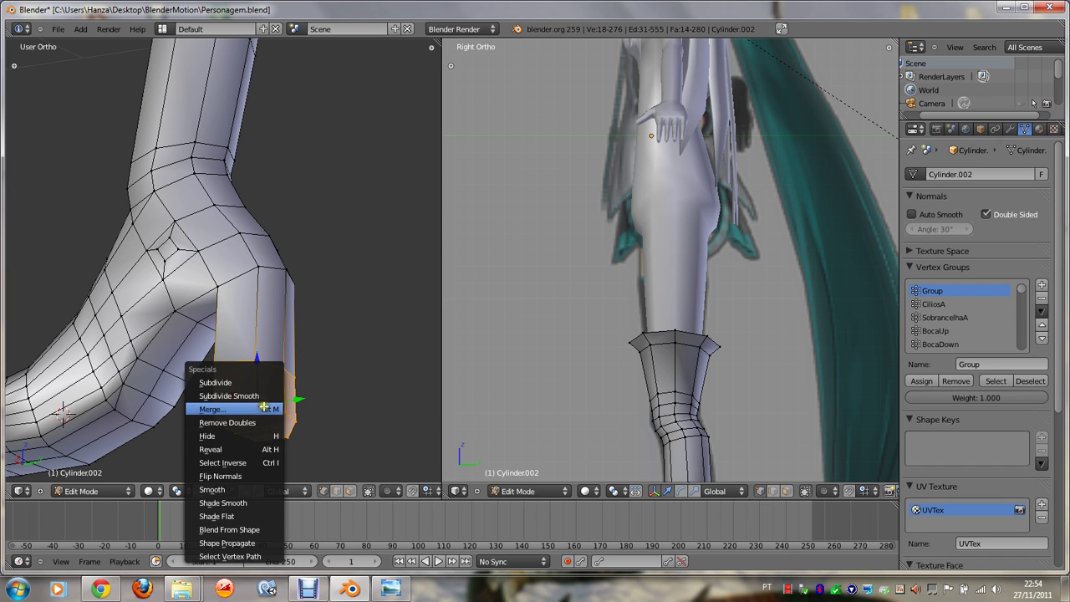
click(253, 476)
click(243, 491)
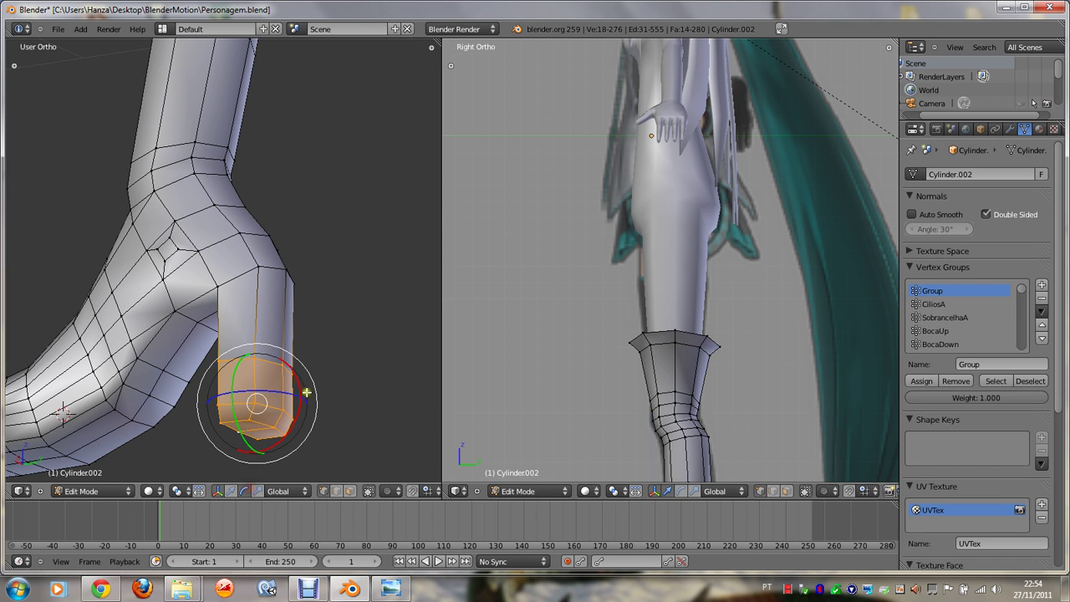
click(233, 494)
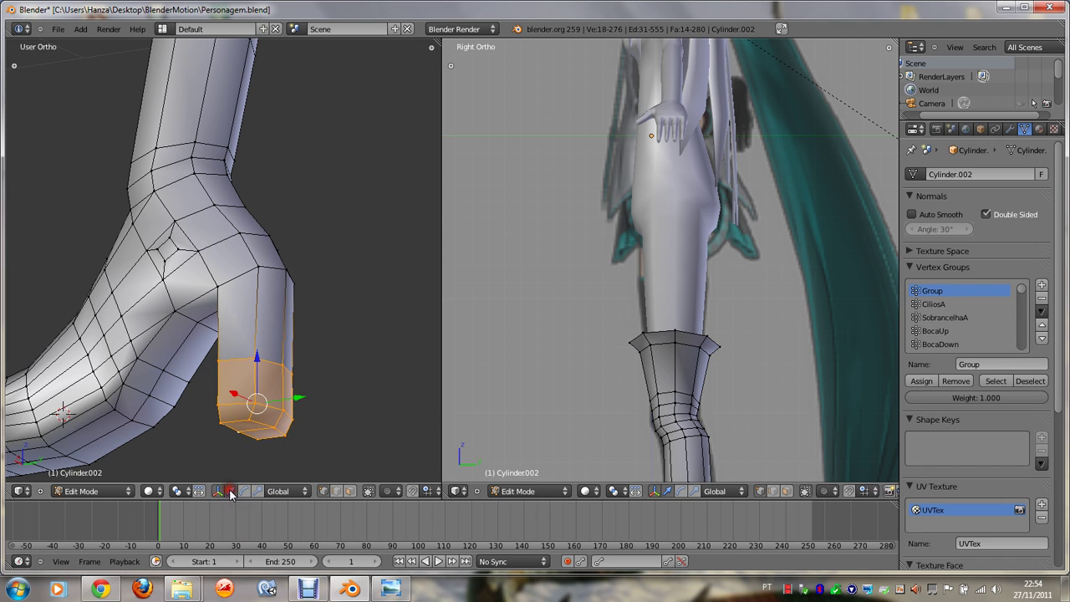
click(223, 492)
Step: Smooth the selected heel geometry eight times with W > Smooth
key(w)
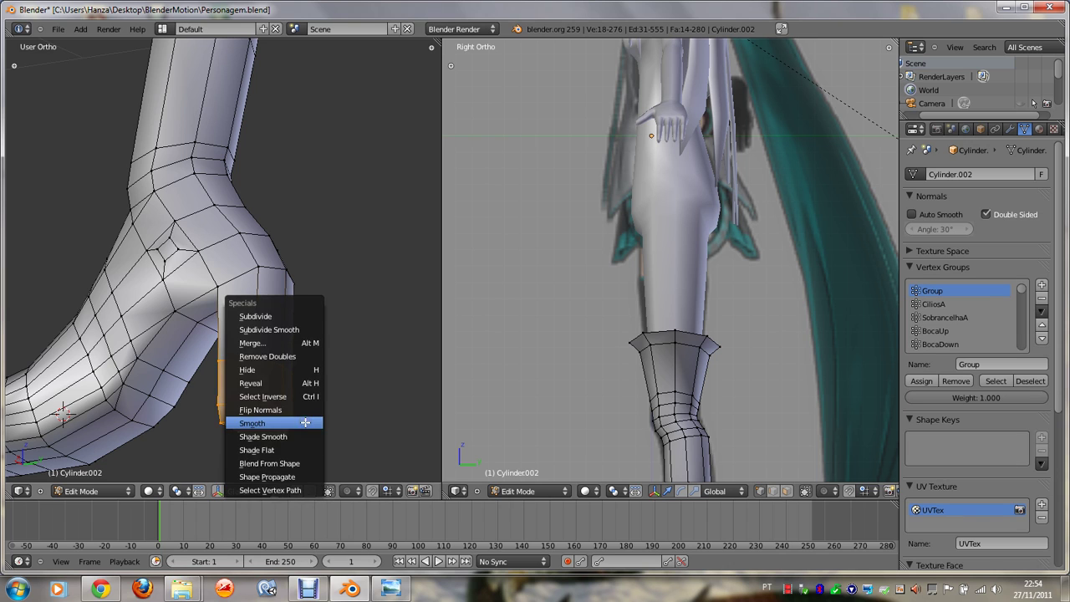
click(303, 423)
key(w)
click(305, 423)
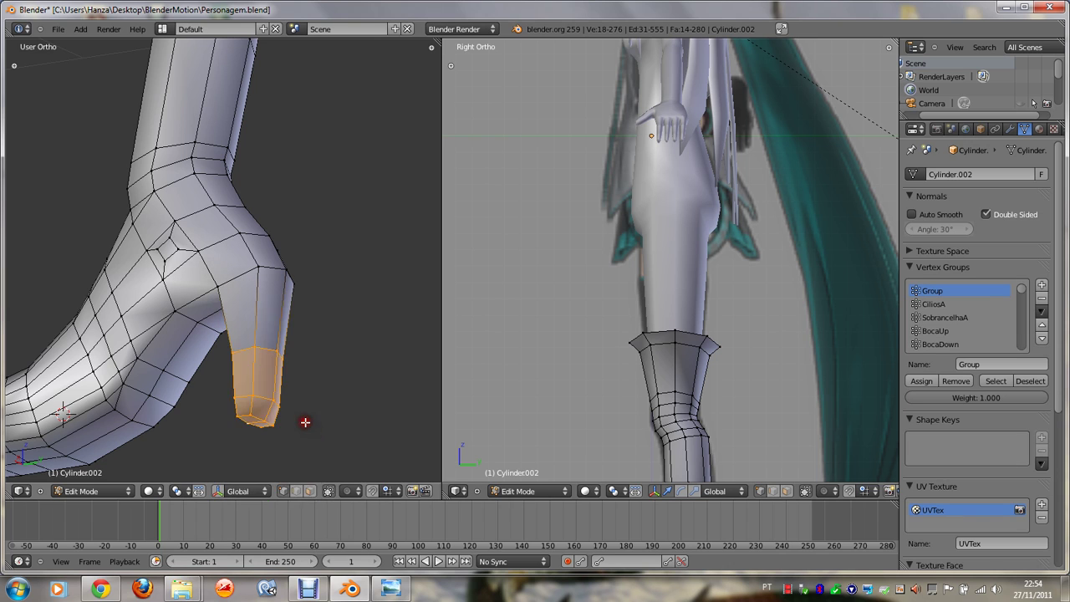
key(w)
click(306, 423)
key(w)
click(305, 423)
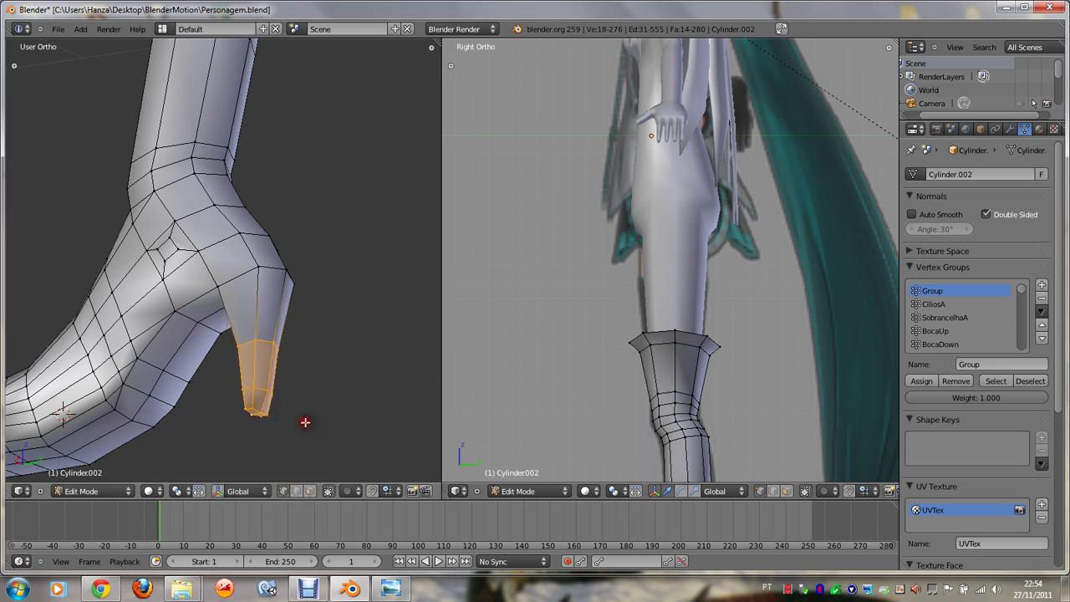
key(w)
click(305, 423)
key(w)
click(305, 423)
scroll(306, 424, down, 2)
key(w)
click(306, 424)
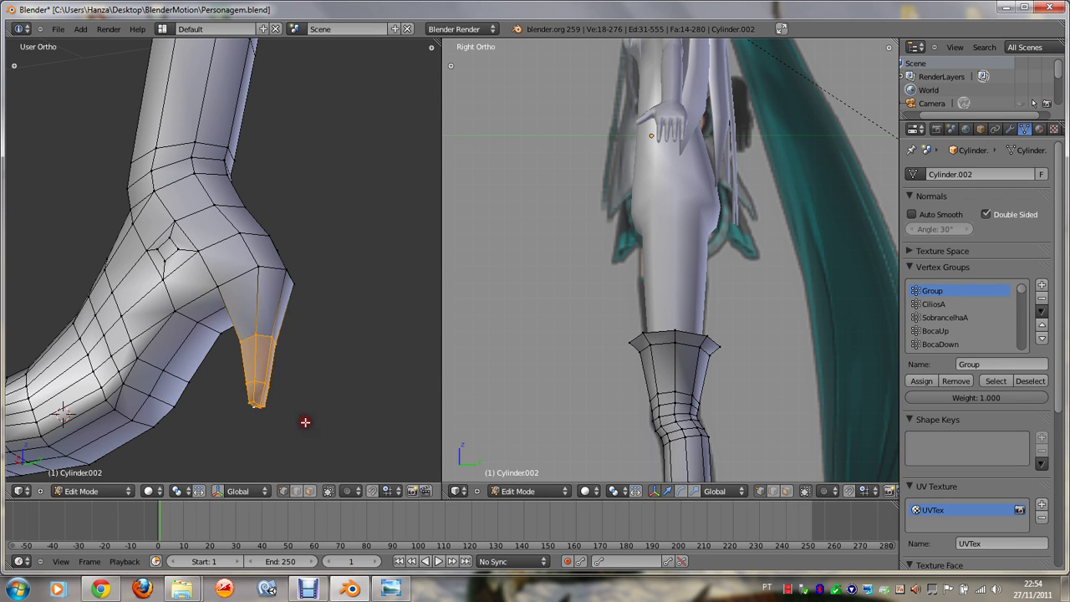
key(w)
click(306, 424)
Step: Scale the smoothed heel down to taper it narrower
key(s)
click(306, 432)
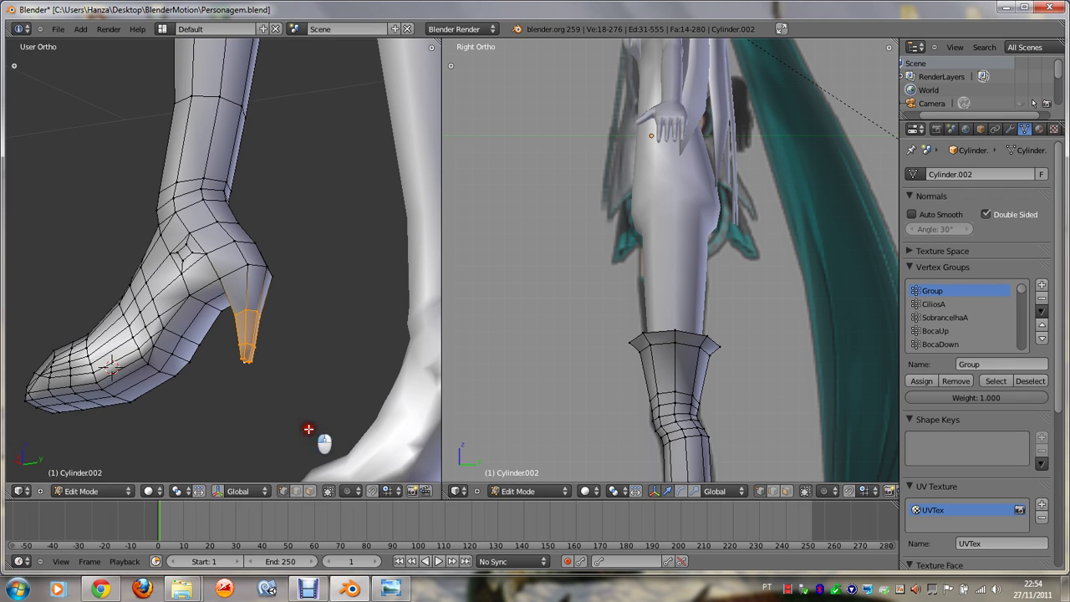
middle_drag(306, 430, 309, 429)
key(KP_3)
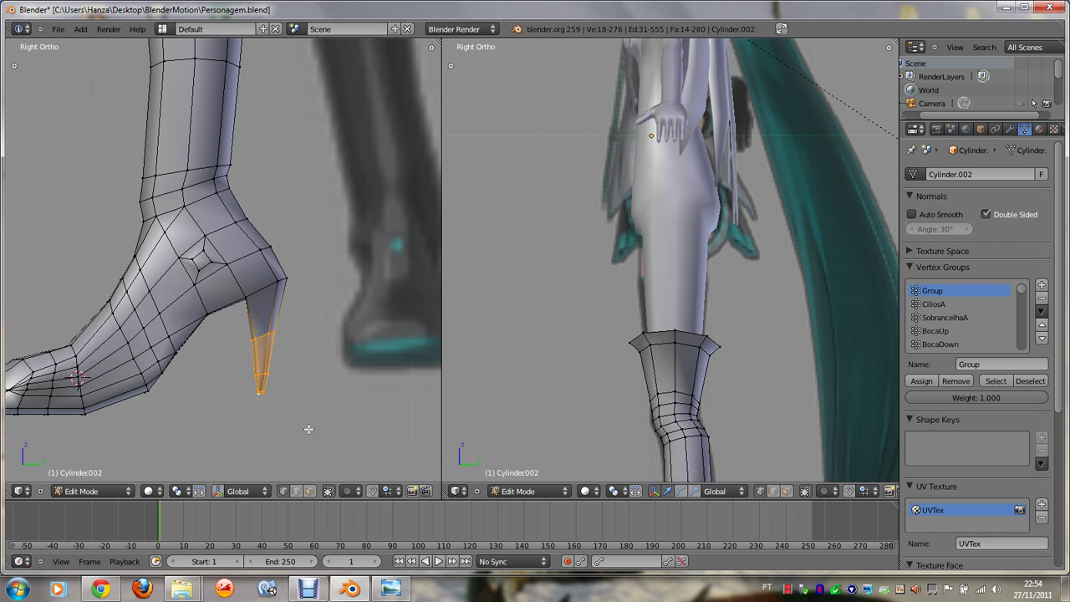
Step: In Right Ortho view, scale the heel down further and smooth it once more into a stiletto point
key(s)
click(327, 458)
key(w)
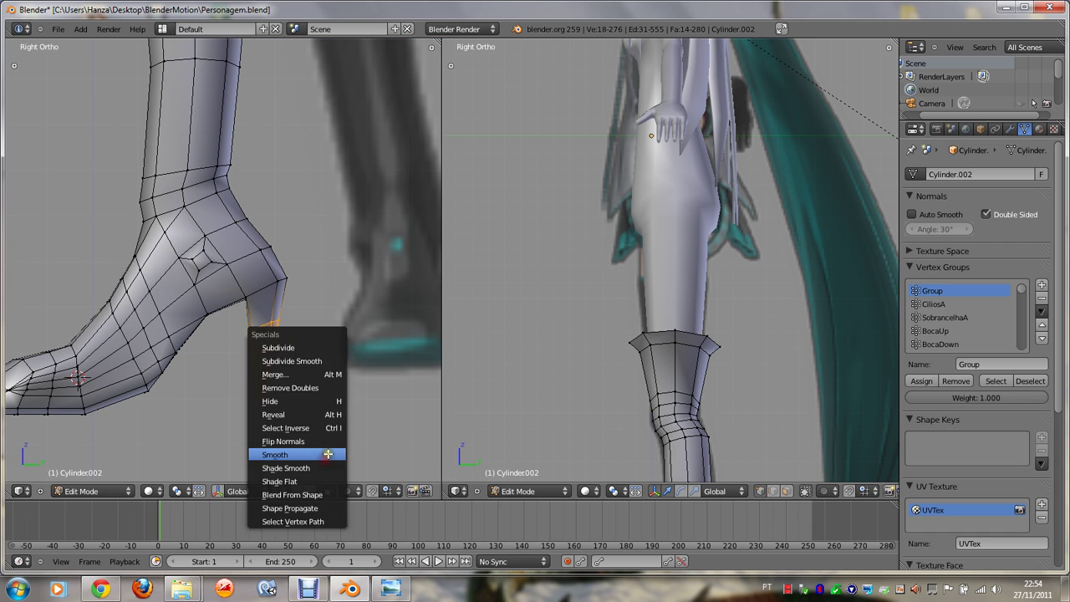
click(327, 454)
scroll(328, 454, down, 2)
middle_drag(327, 454, 327, 454)
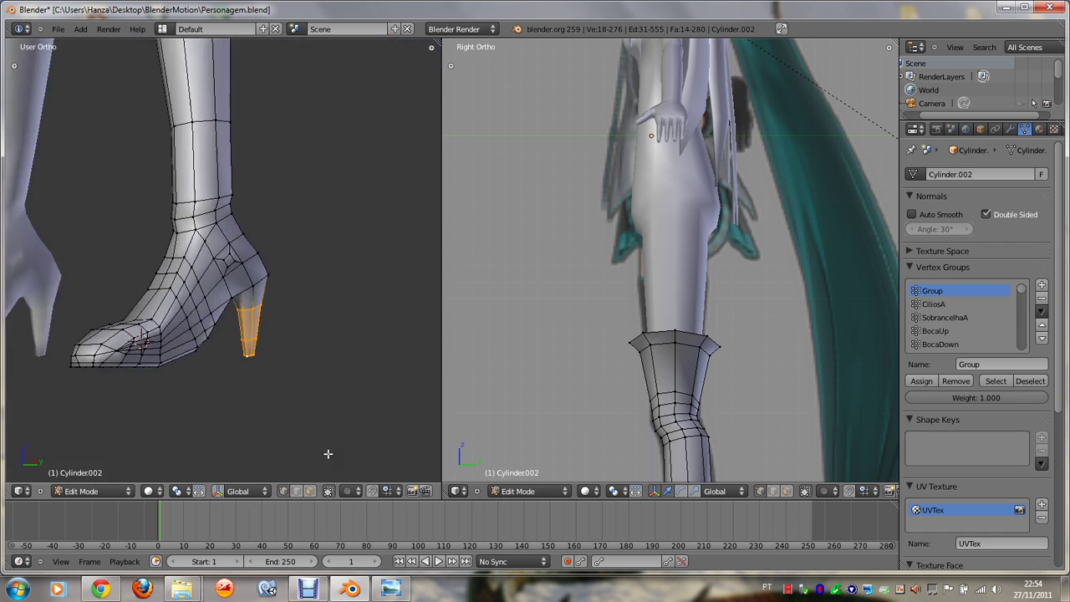
scroll(328, 454, up, 2)
scroll(327, 454, up, 2)
scroll(328, 454, up, 2)
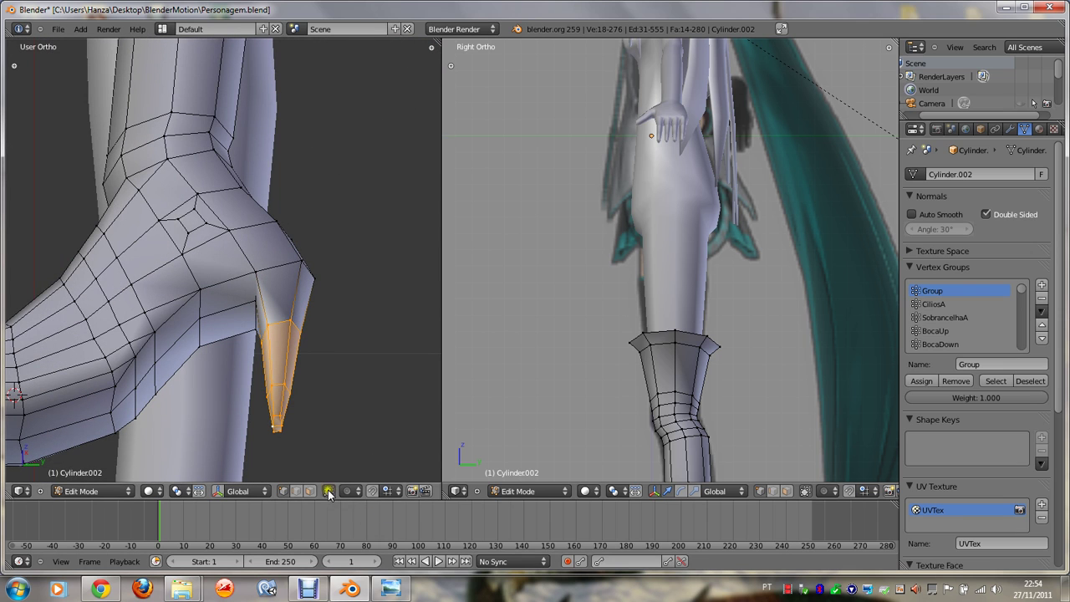
Step: In face select mode, select the heel tip face plus eight toe sole faces
click(310, 491)
click(273, 430)
scroll(273, 431, down, 1)
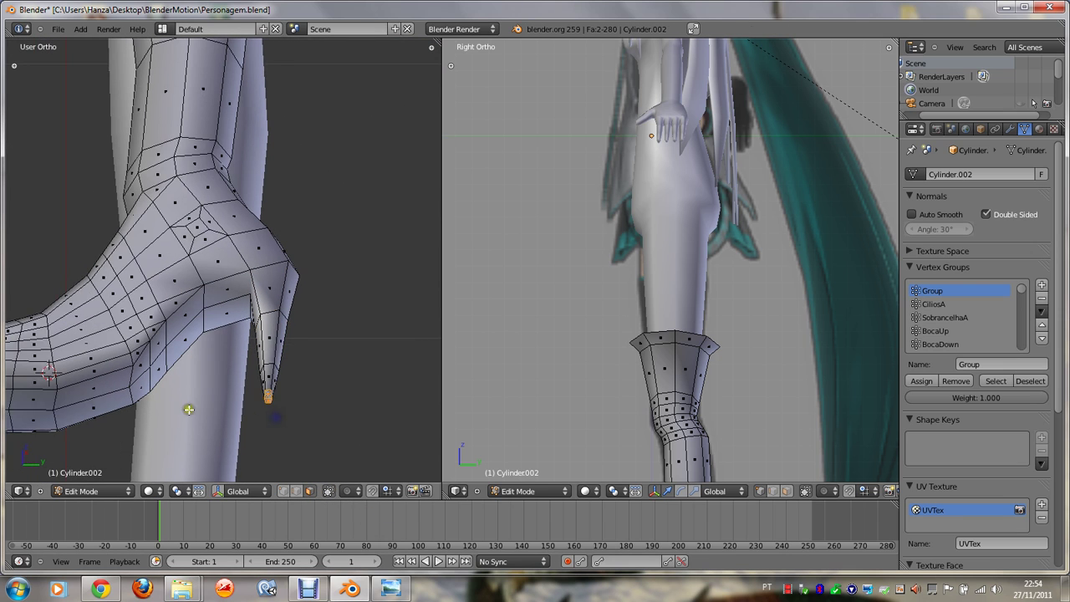
scroll(272, 431, down, 1)
shift+click(39, 372)
shift+click(39, 358)
shift+click(25, 372)
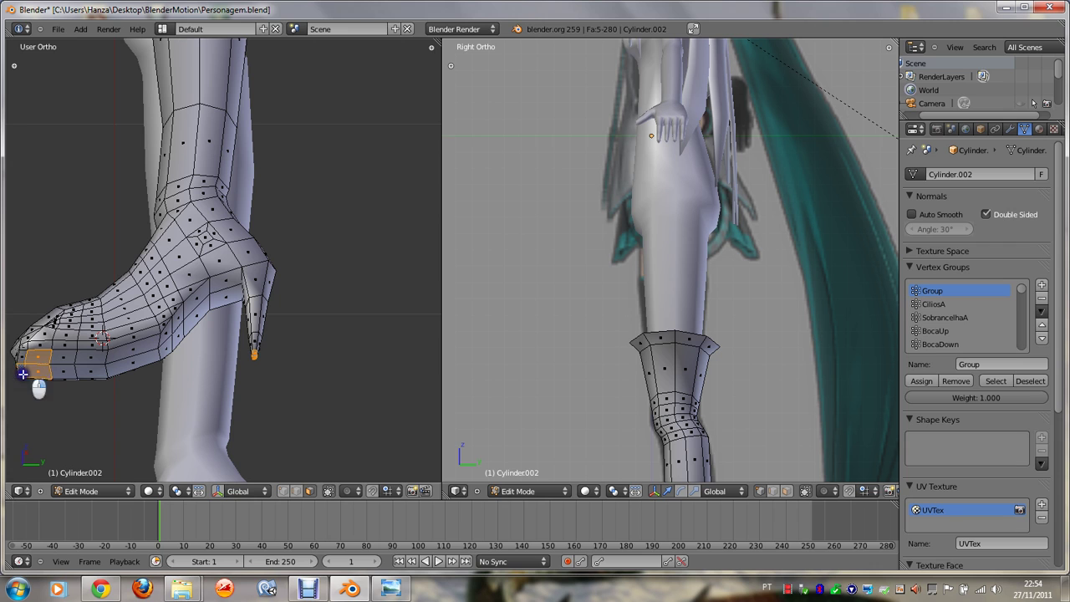
shift+click(23, 356)
shift+click(63, 357)
shift+click(62, 368)
shift+click(94, 357)
shift+click(98, 370)
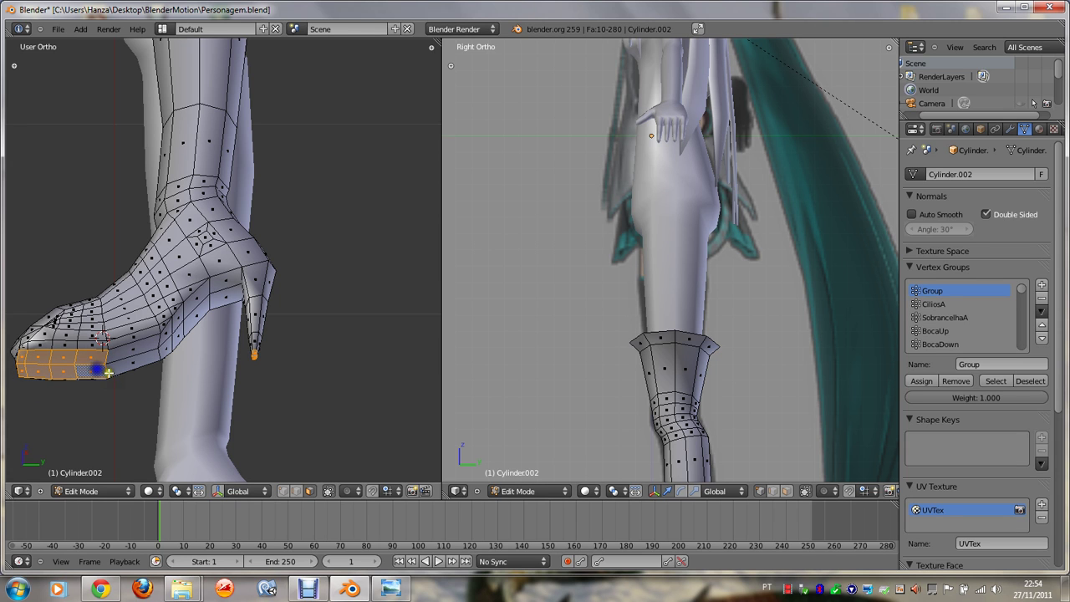
middle_drag(109, 373, 109, 374)
Step: Lower the heel tip and toe sole slightly along Z, then return to Object Mode
key(g)
key(z)
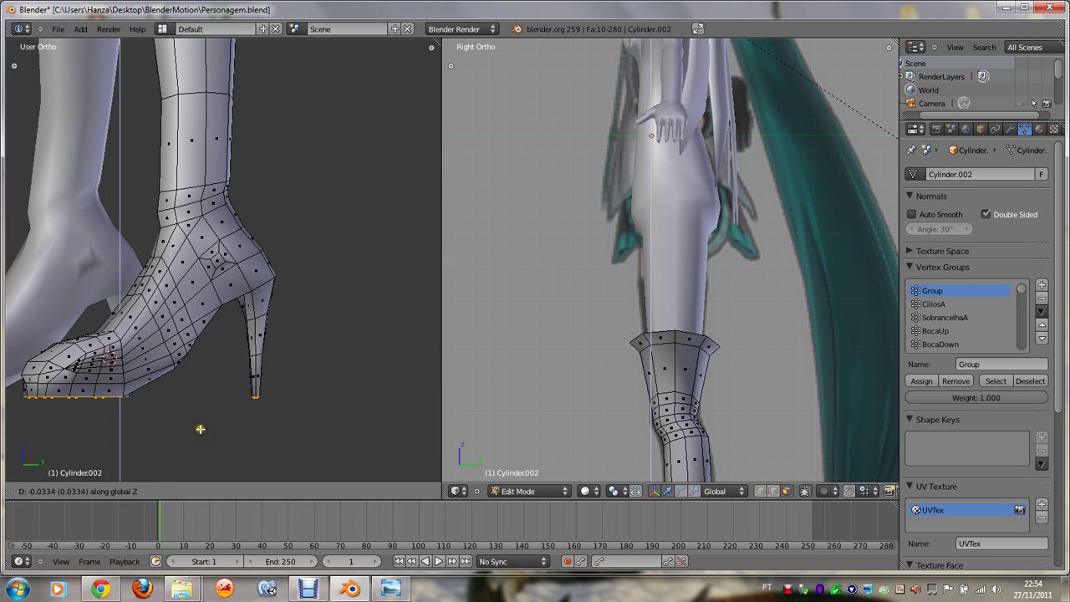
click(204, 424)
middle_drag(204, 424, 204, 424)
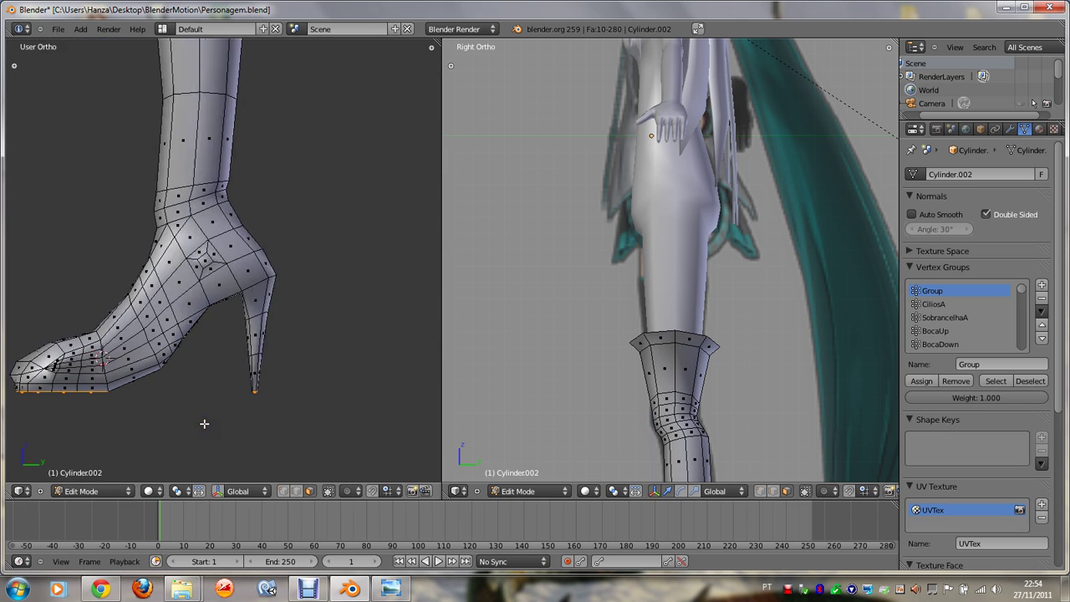
key(g)
key(y)
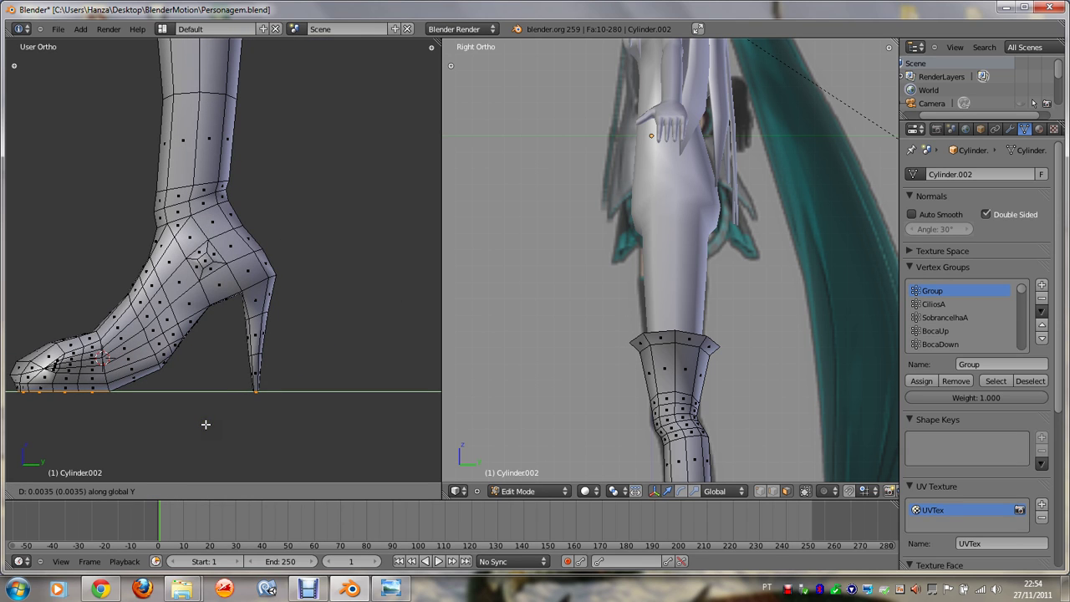
click(204, 424)
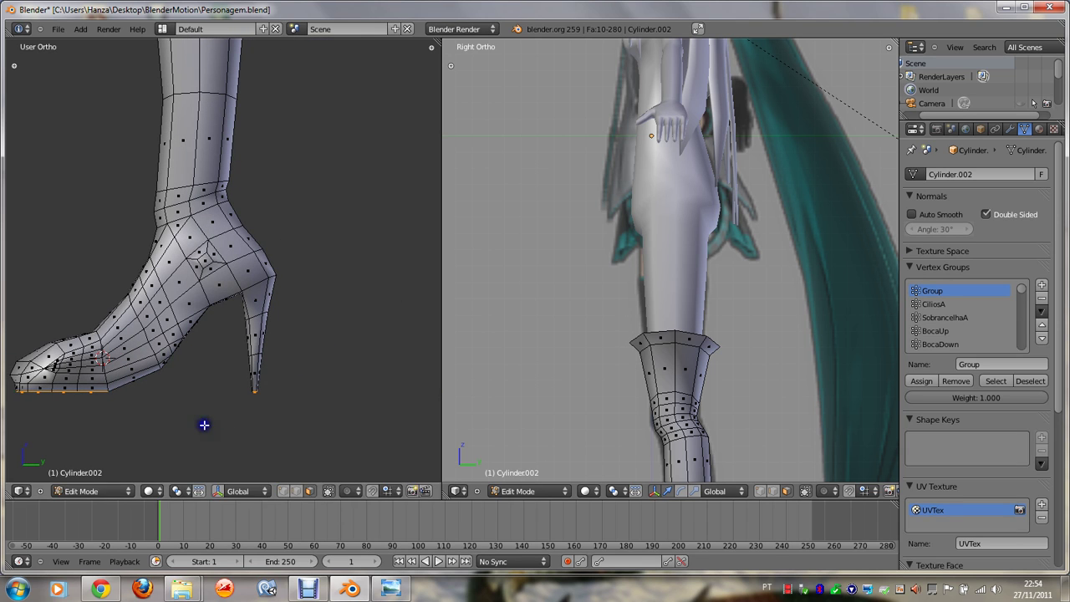
middle_drag(242, 401, 242, 402)
key(Tab)
Step: Save Personagem.blend and go back into Edit Mode on the boot
key(ctrl+s)
click(242, 399)
scroll(241, 401, up, 2)
key(Tab)
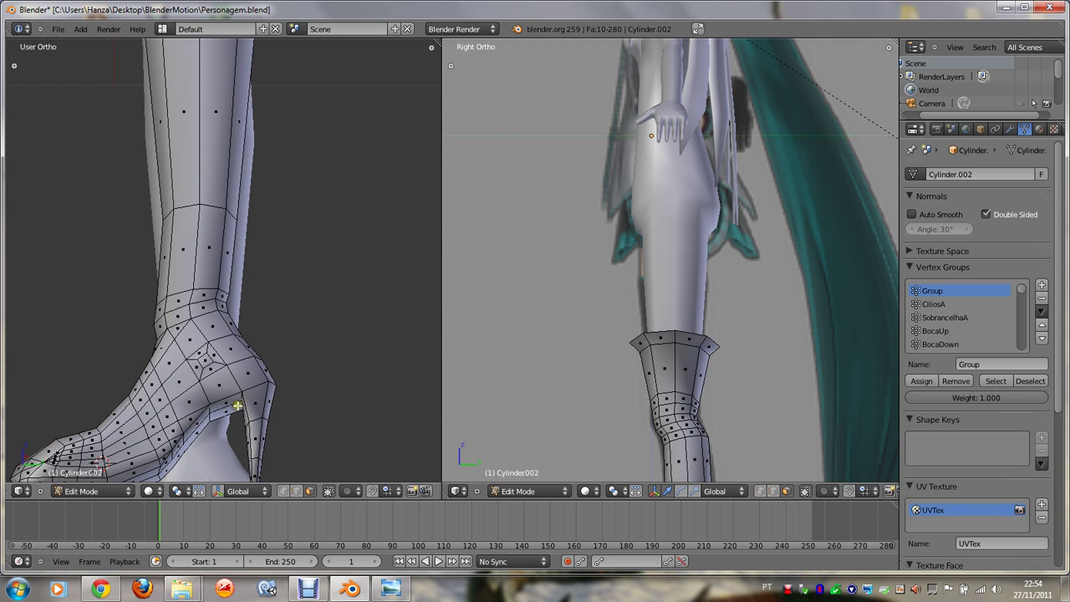
middle_drag(238, 405, 237, 401)
scroll(237, 401, up, 2)
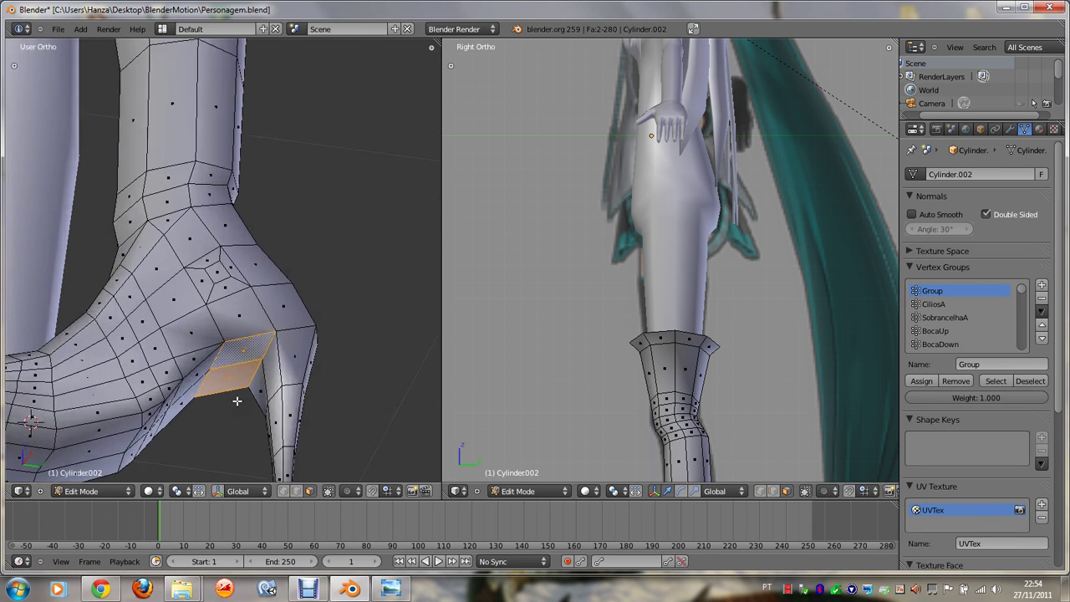
Step: In edge select, move two edges where the heel meets the boot in side view
click(296, 491)
right_click(268, 359)
shift+right_click(251, 370)
key(KP_1)
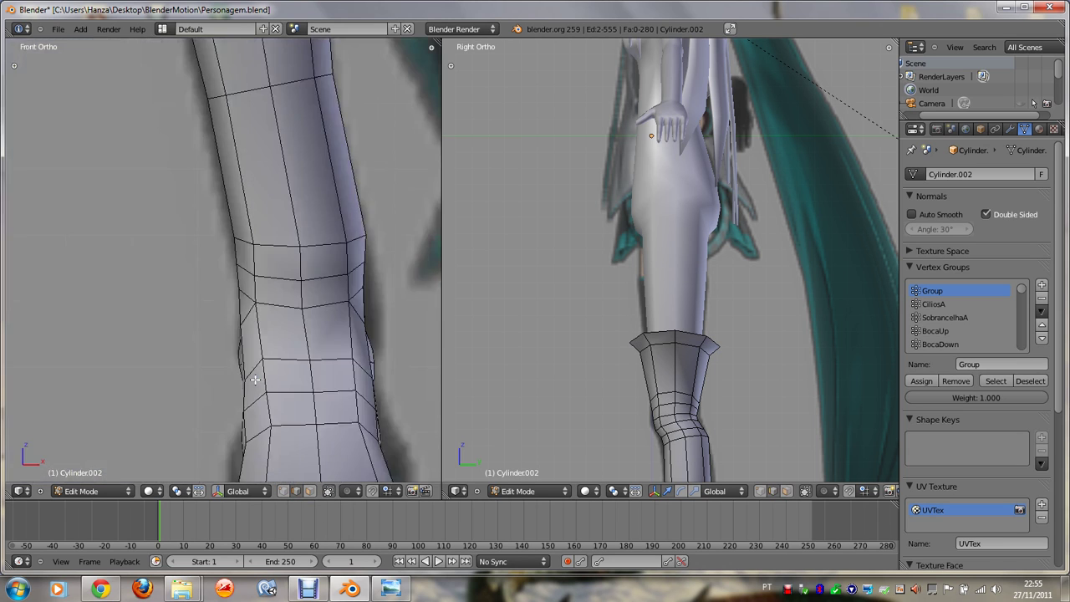
key(KP_3)
key(g)
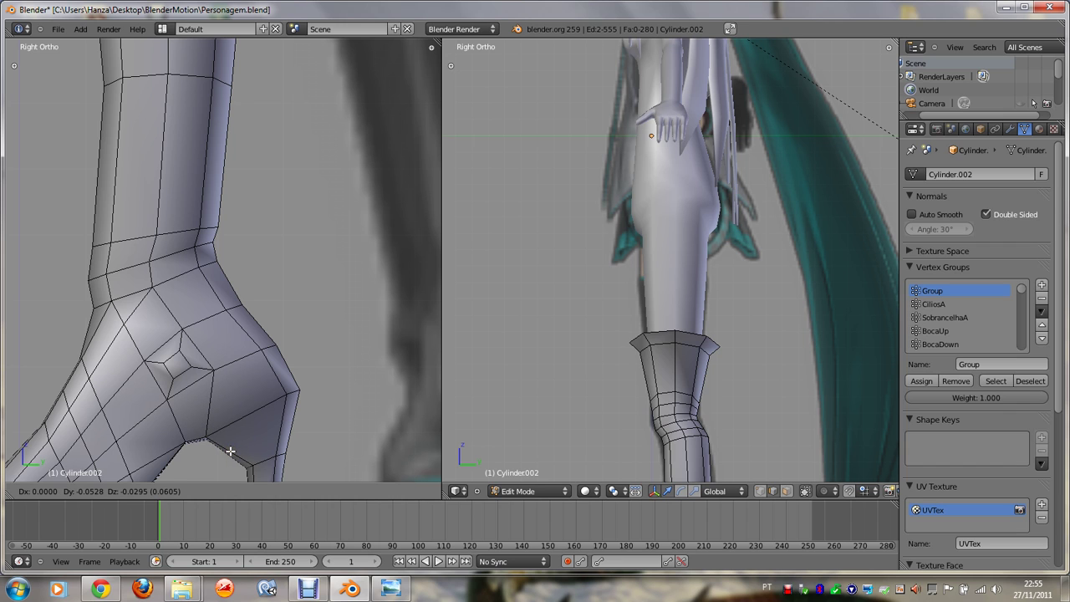
click(230, 453)
Step: Reposition a single heel edge from the Right Ortho view
scroll(231, 451, down, 1)
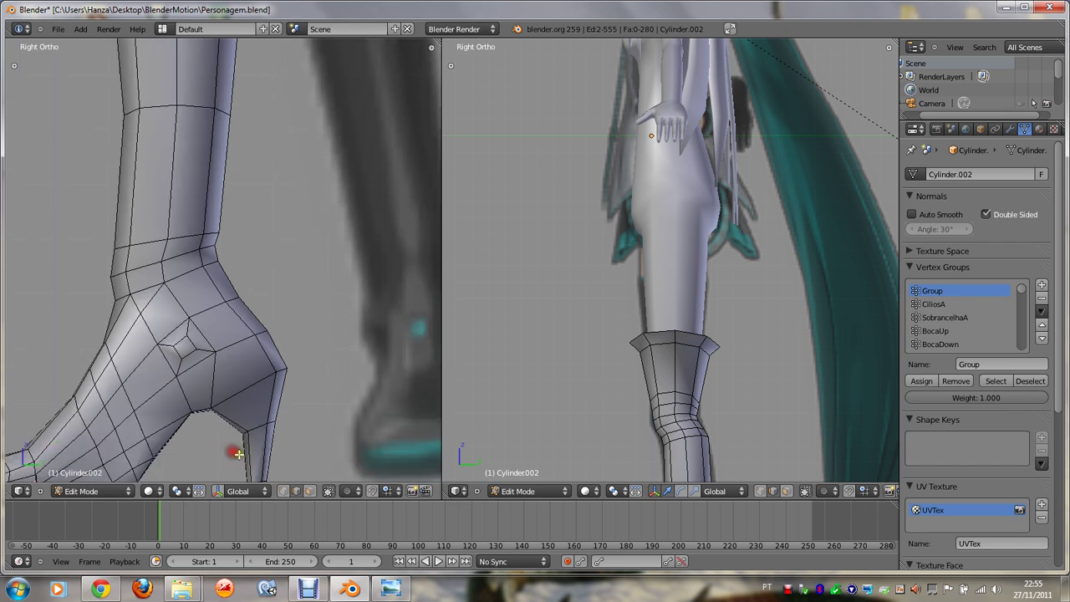
scroll(234, 451, down, 1)
scroll(237, 434, up, 1)
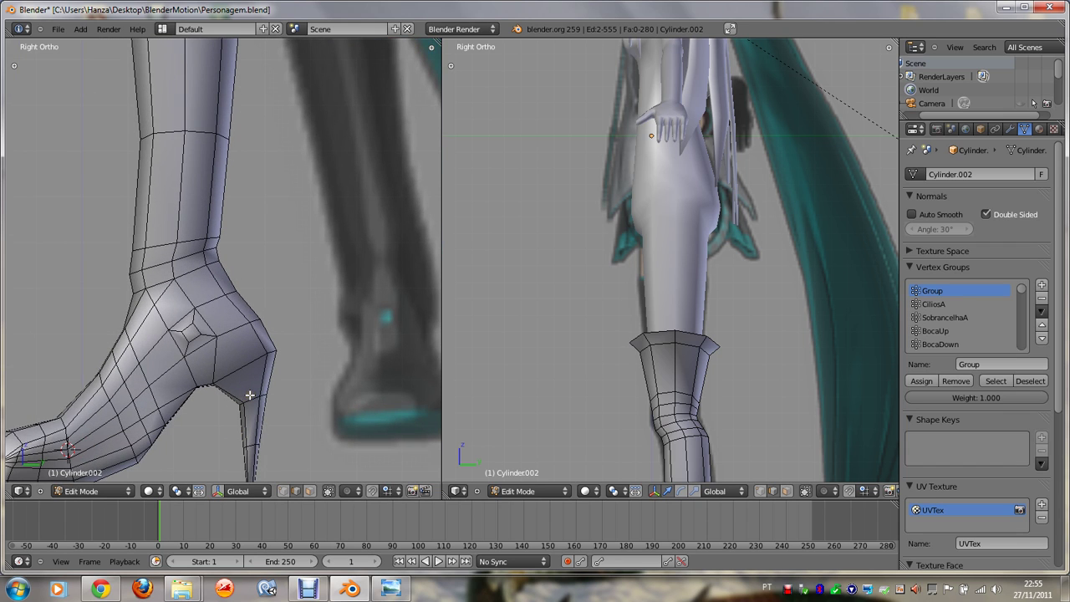
key(KP_4)
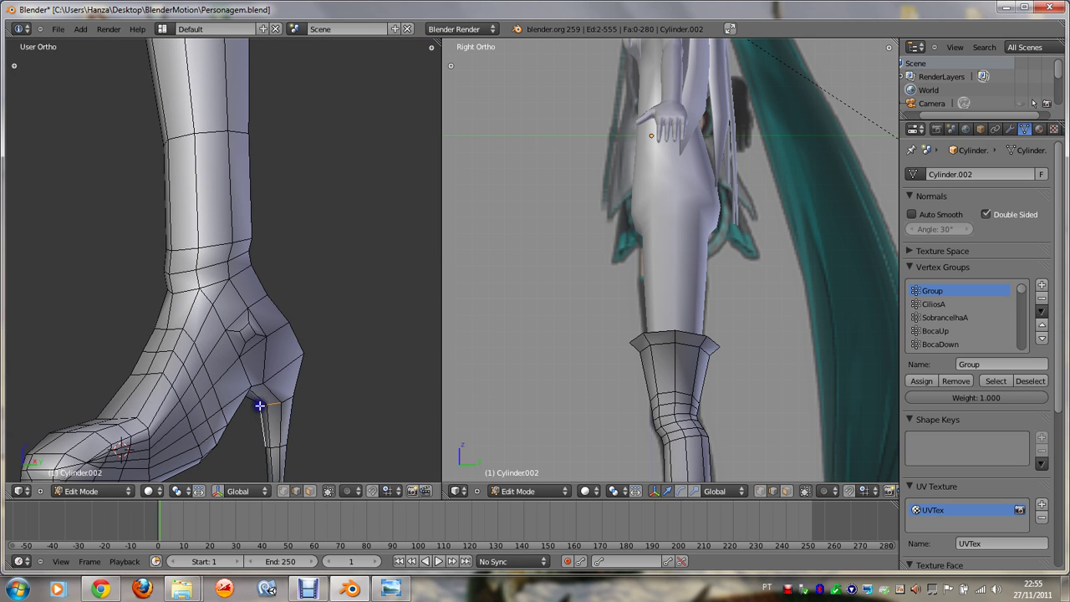
right_click(262, 404)
key(KP_3)
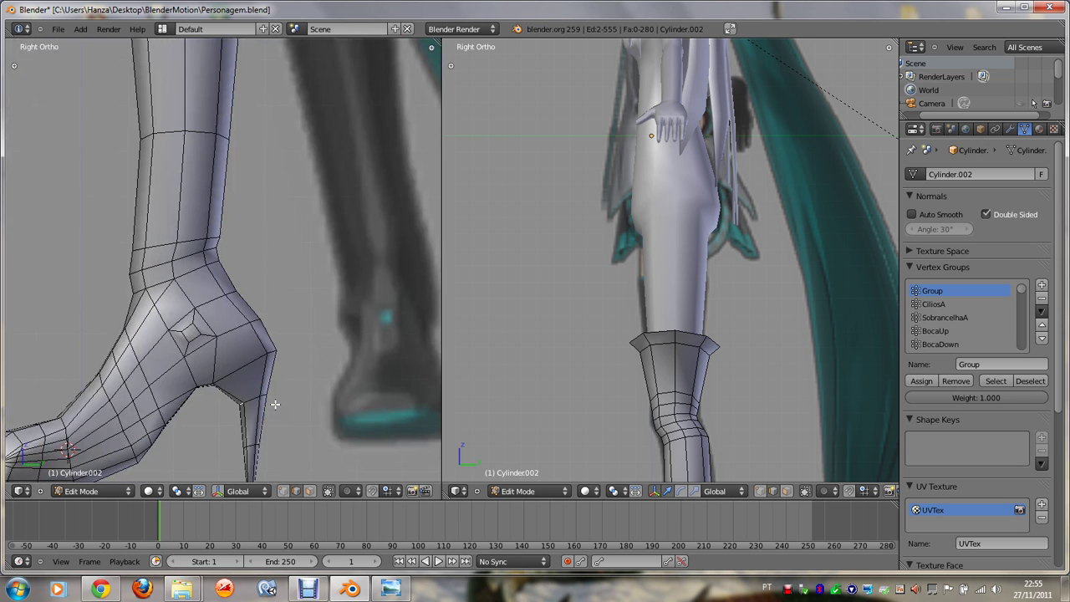
key(g)
click(265, 408)
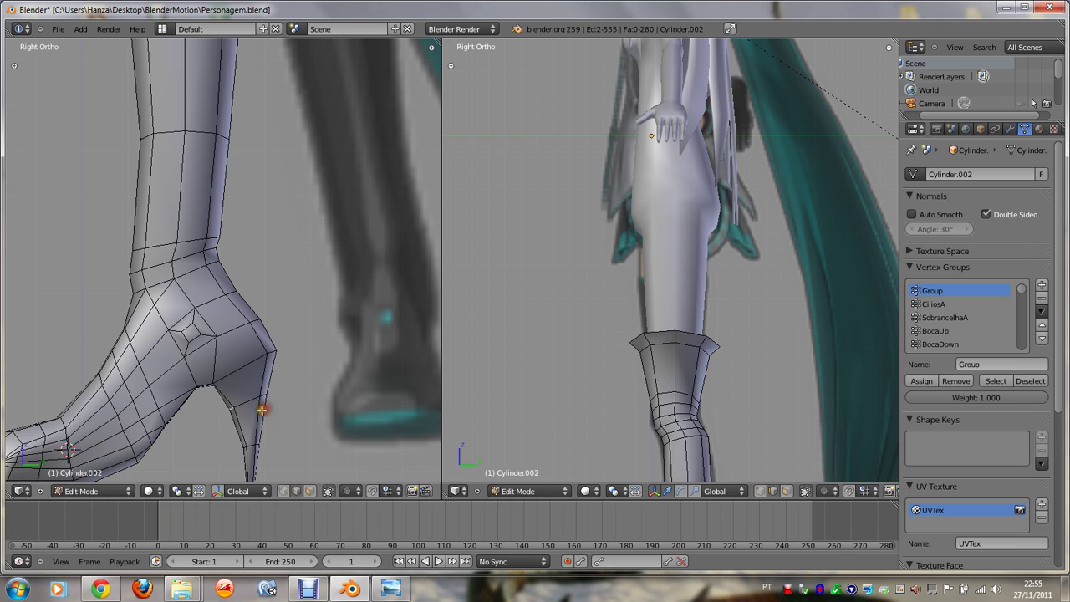
Step: Nudge a heel vertex into place from the side view
key(KP_4)
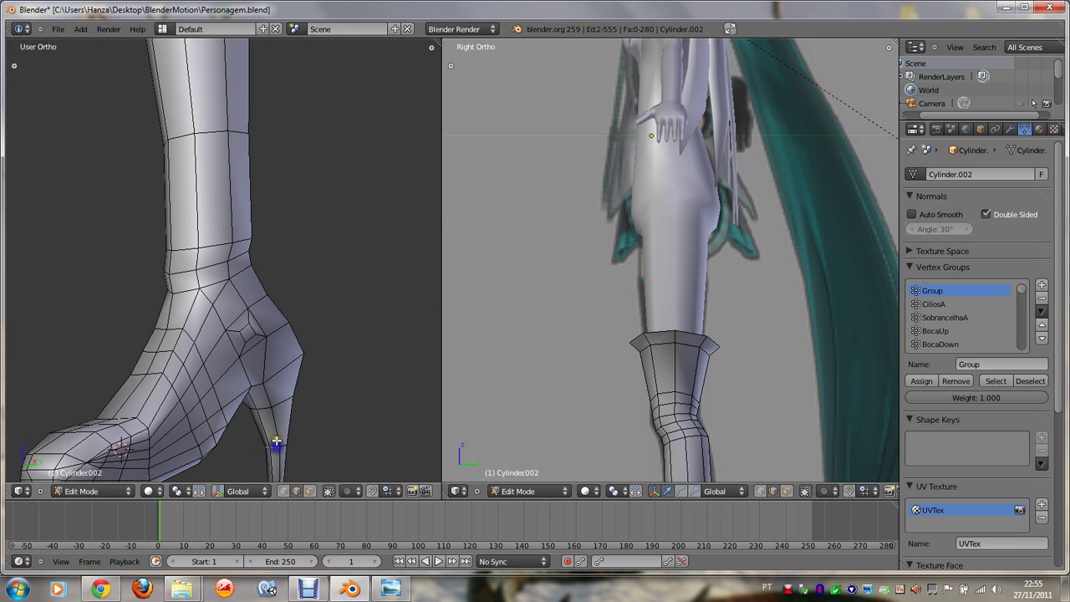
key(KP_3)
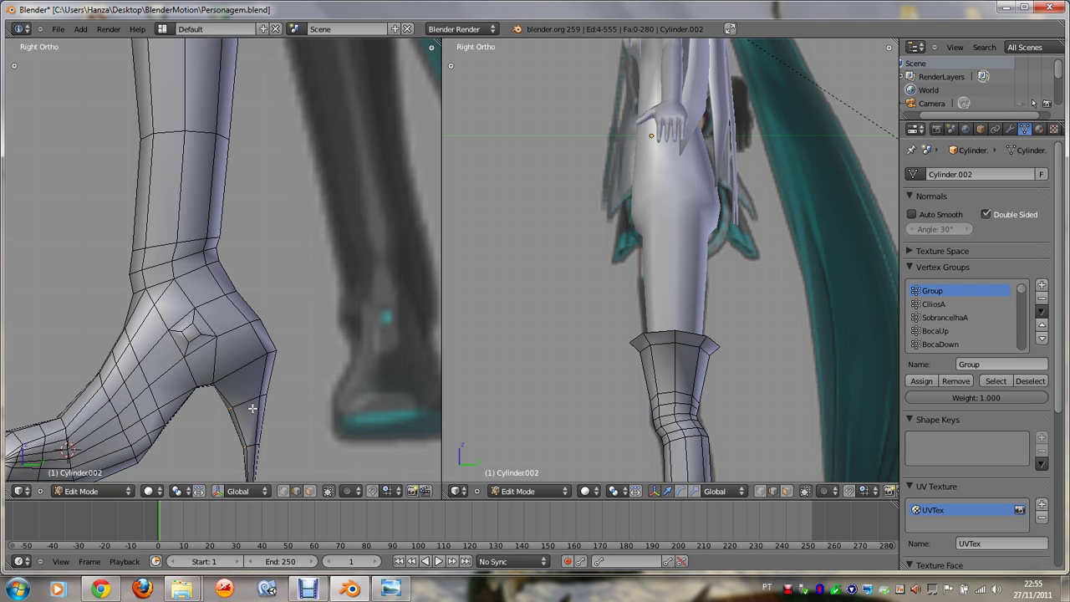
key(g)
click(263, 410)
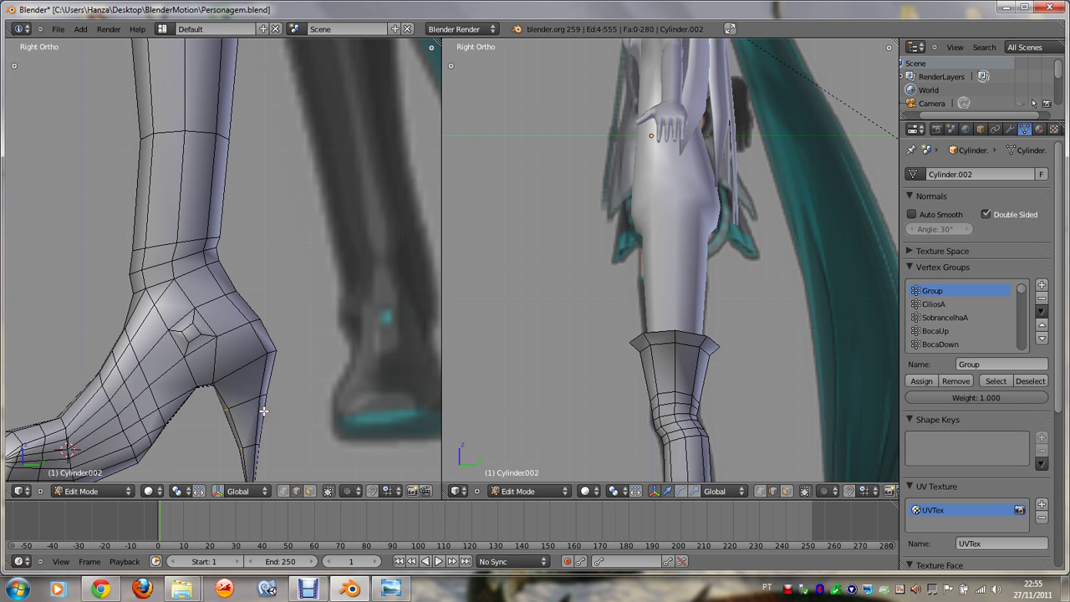
key(KP_4)
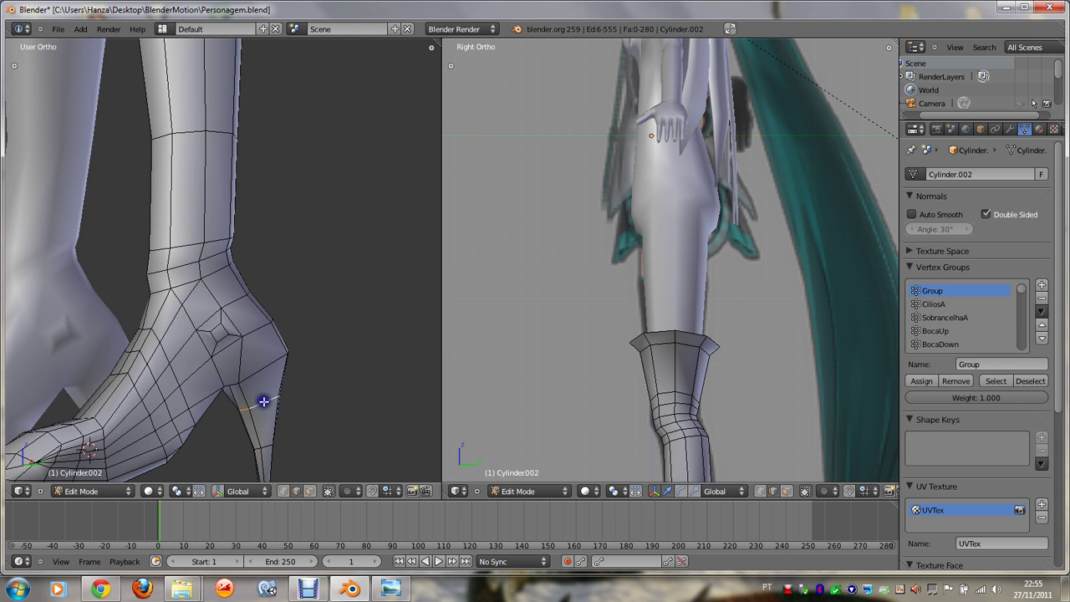
Step: Deselect the heel edge, exit to Object Mode and save Personagem.blend
key(w)
click(275, 398)
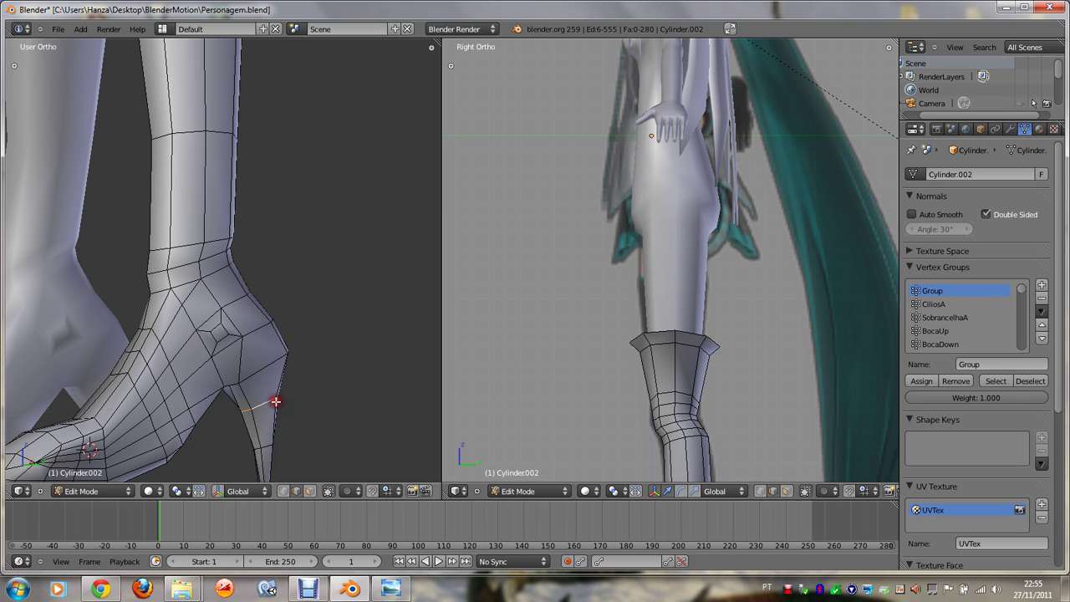
click(265, 445)
key(w)
click(280, 448)
scroll(281, 435, down, 2)
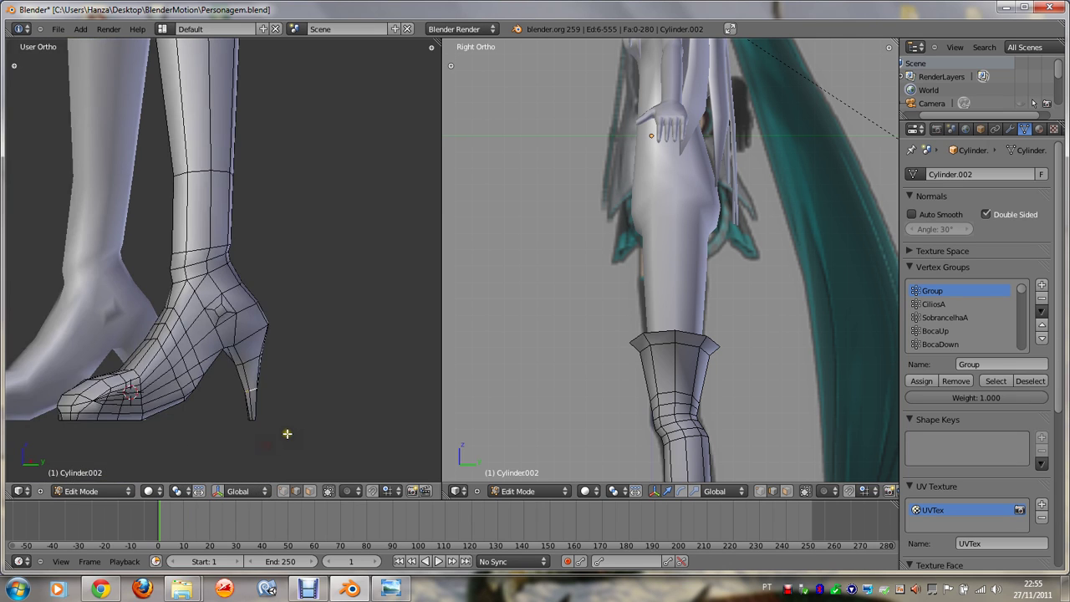
key(Tab)
scroll(284, 433, down, 2)
key(ctrl+s)
Step: Save over Personagem.blend and pan the front view up to the character's torso
click(287, 433)
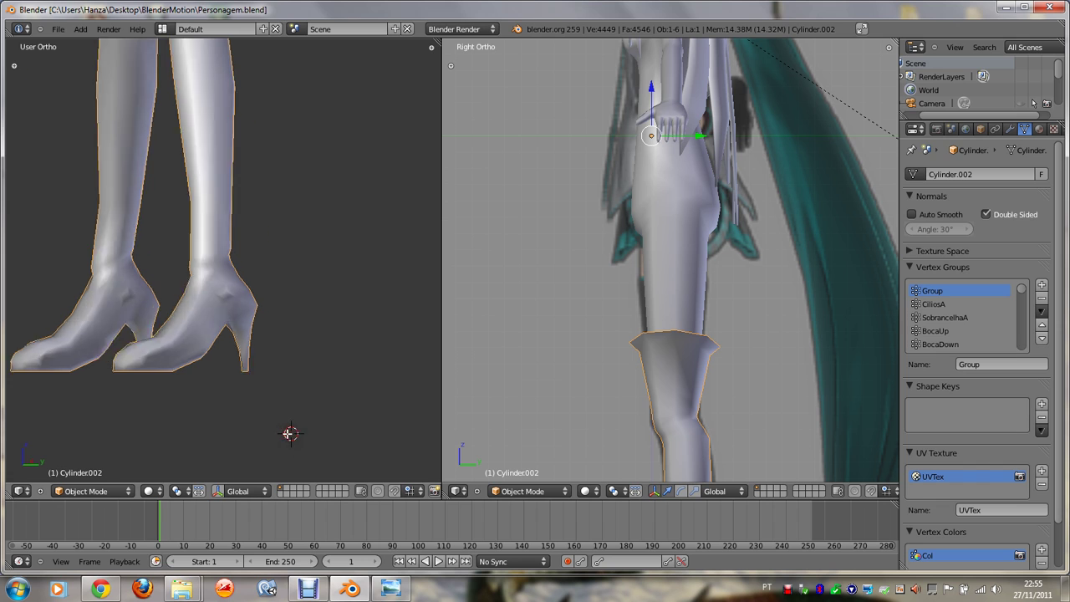
key(KP_4)
key(KP_4)
key(KP_1)
key(ctrl+s)
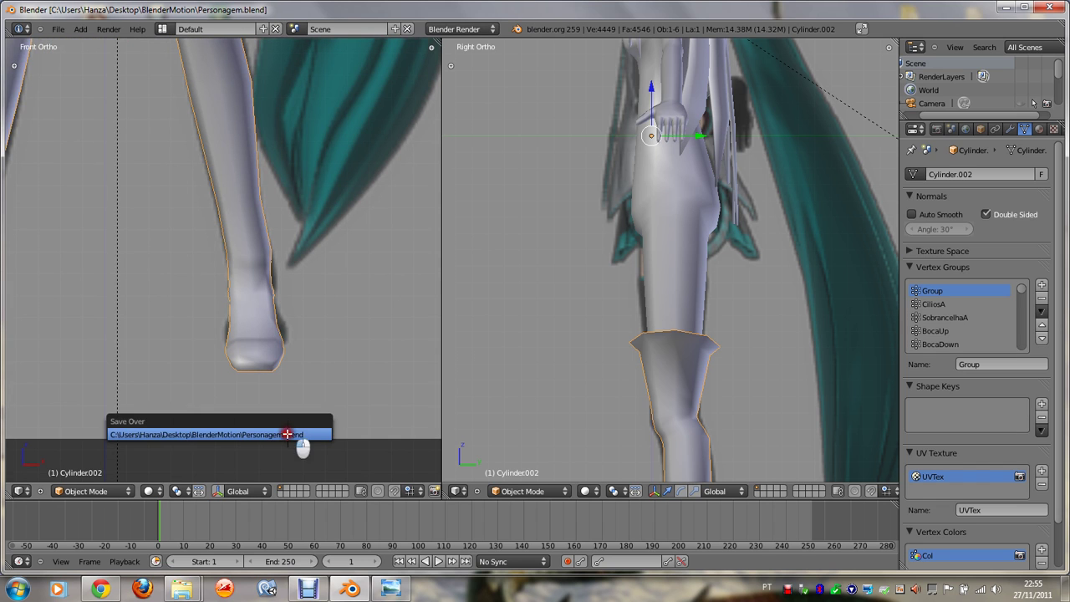
click(287, 433)
key(ctrl+KP_4)
key(ctrl+KP_8)
key(ctrl+KP_8)
key(ctrl+KP_8)
key(ctrl+KP_8)
key(ctrl+KP_8)
key(ctrl+KP_8)
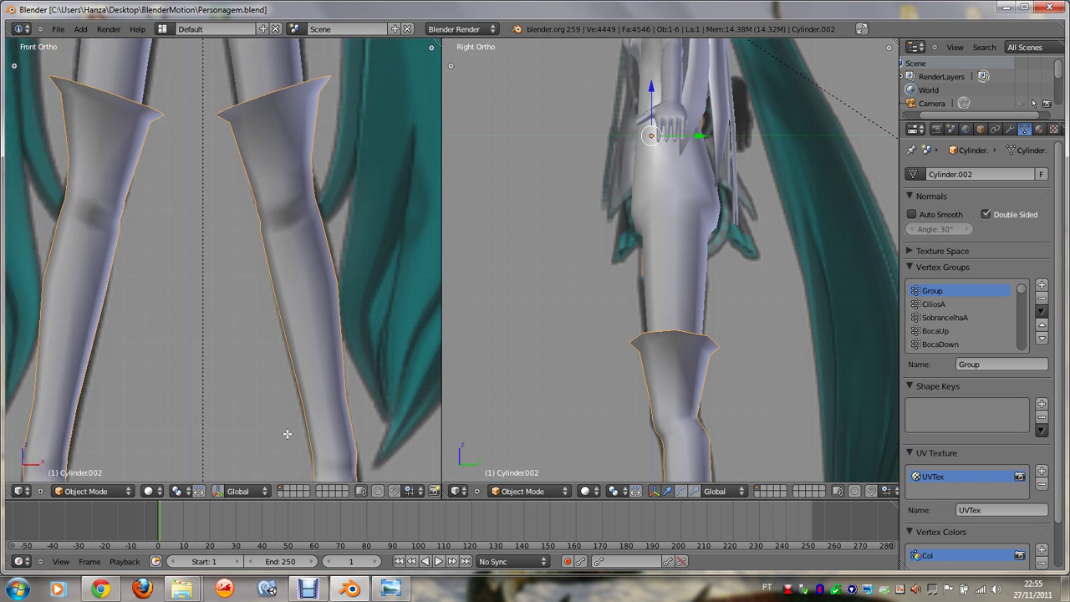
key(ctrl+KP_8)
key(ctrl+KP_8)
key(ctrl+KP_8)
key(ctrl+KP_8)
key(ctrl+KP_8)
key(ctrl+s)
click(287, 433)
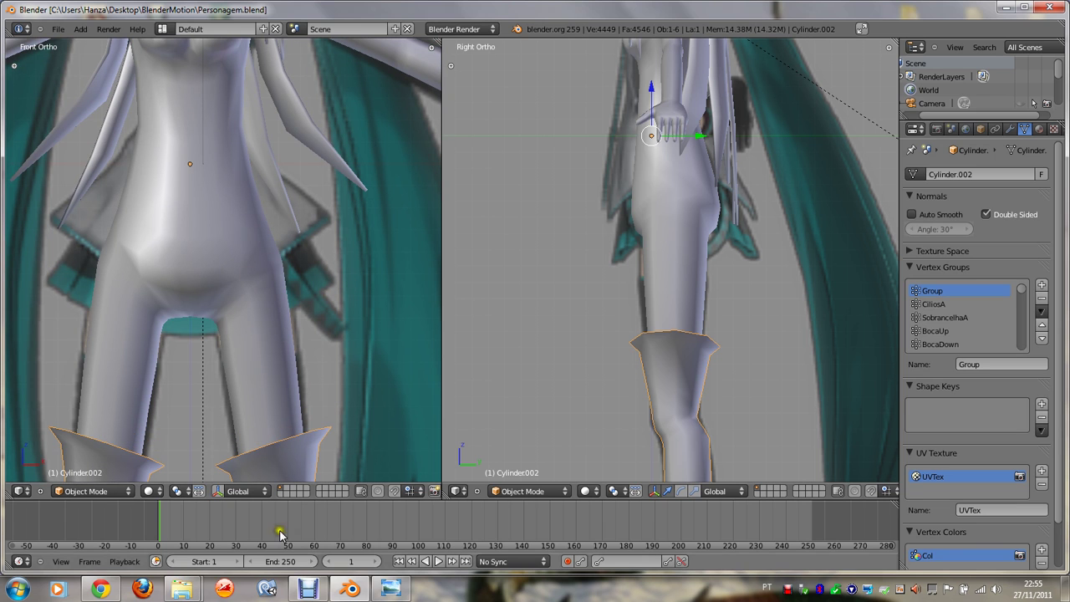
click(398, 593)
click(399, 594)
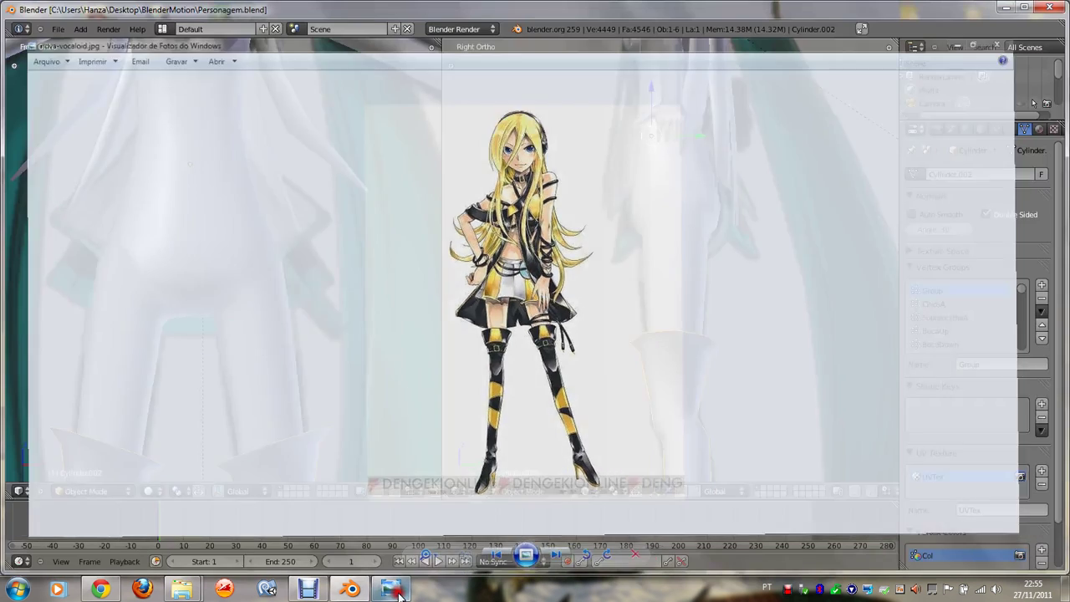
Step: Select the body mesh and, in face select, pick the ring of ten waist faces
key(Tab)
key(Tab)
right_click(183, 261)
key(Tab)
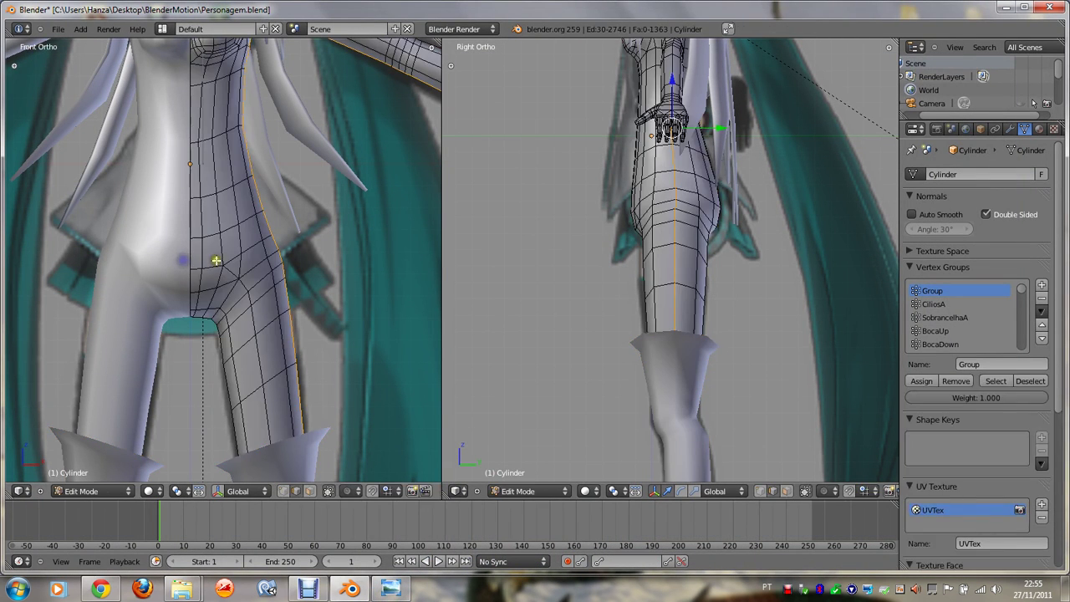
alt+right_click(220, 221)
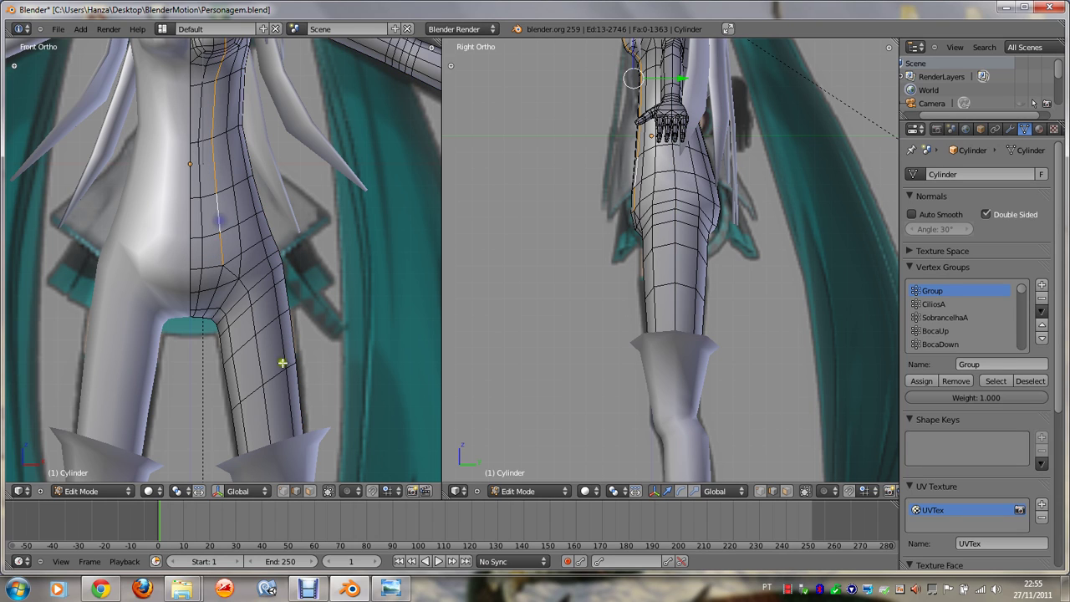
click(309, 491)
alt+right_click(231, 215)
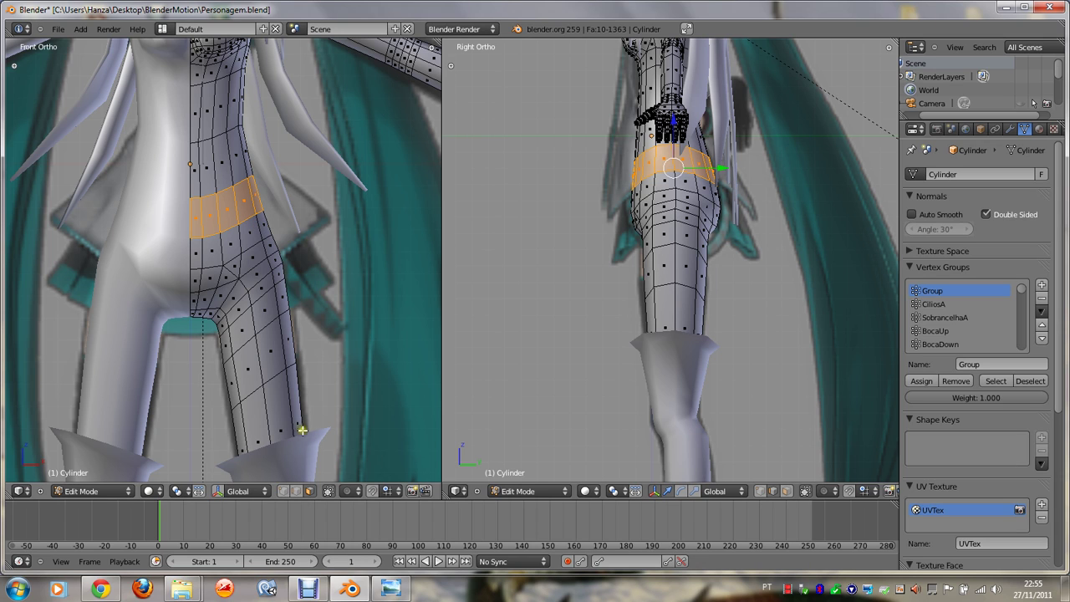
alt+right_click(230, 215)
middle_drag(231, 214, 231, 214)
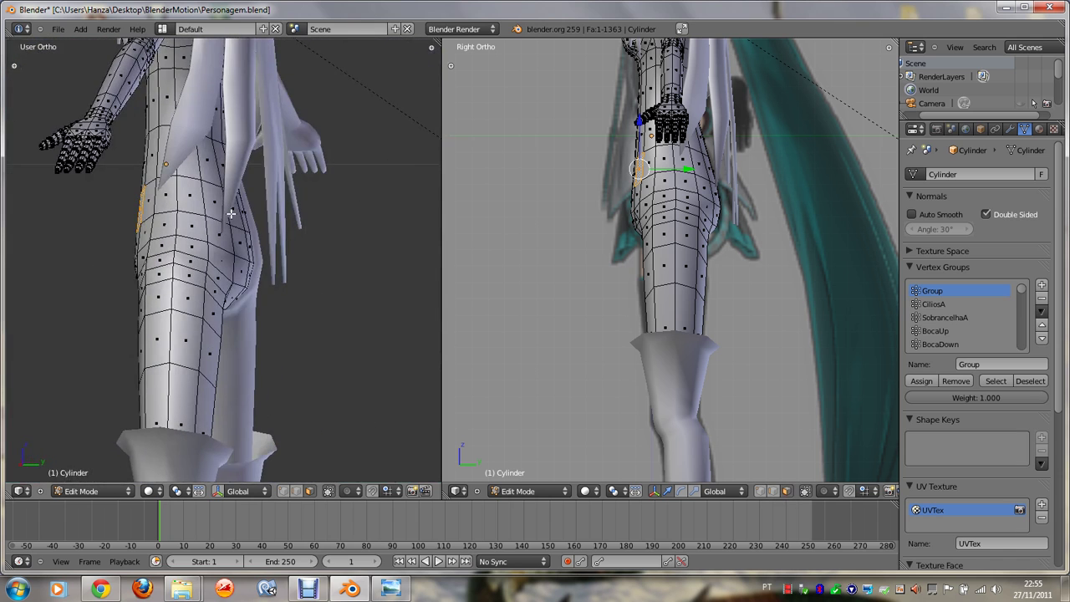
key(KP_1)
alt+right_click(225, 211)
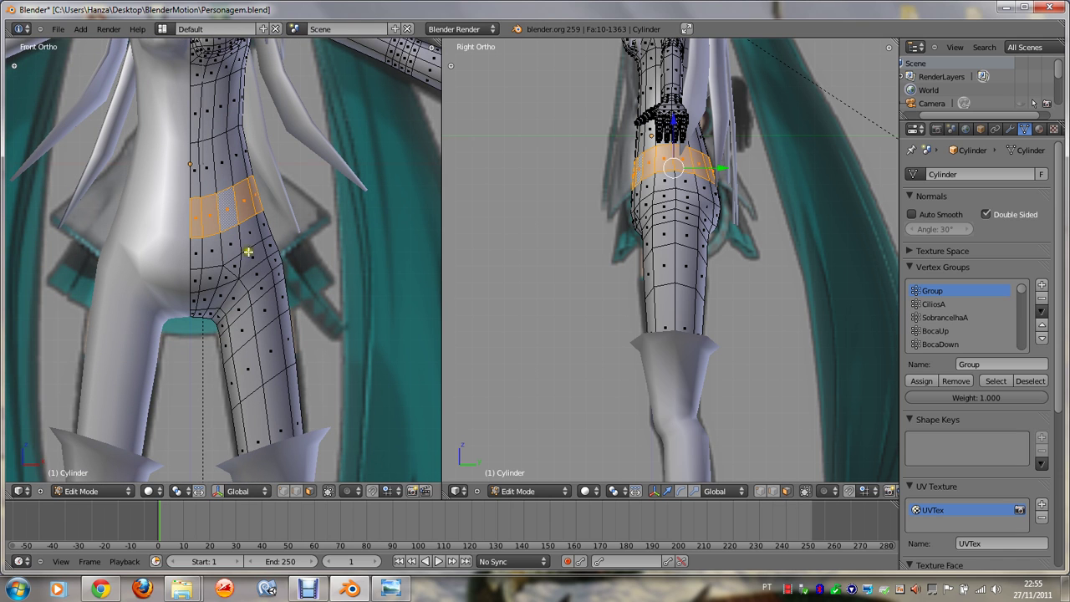
Step: Separate the waist faces by selection into Cylinder.003 and enter its Edit Mode
key(p)
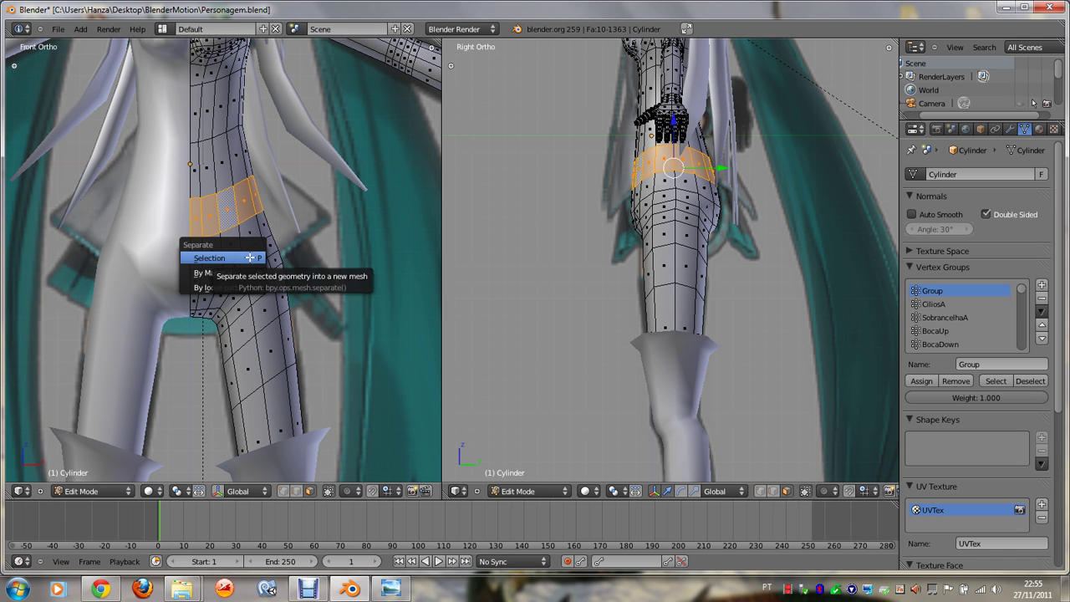
click(249, 257)
key(Tab)
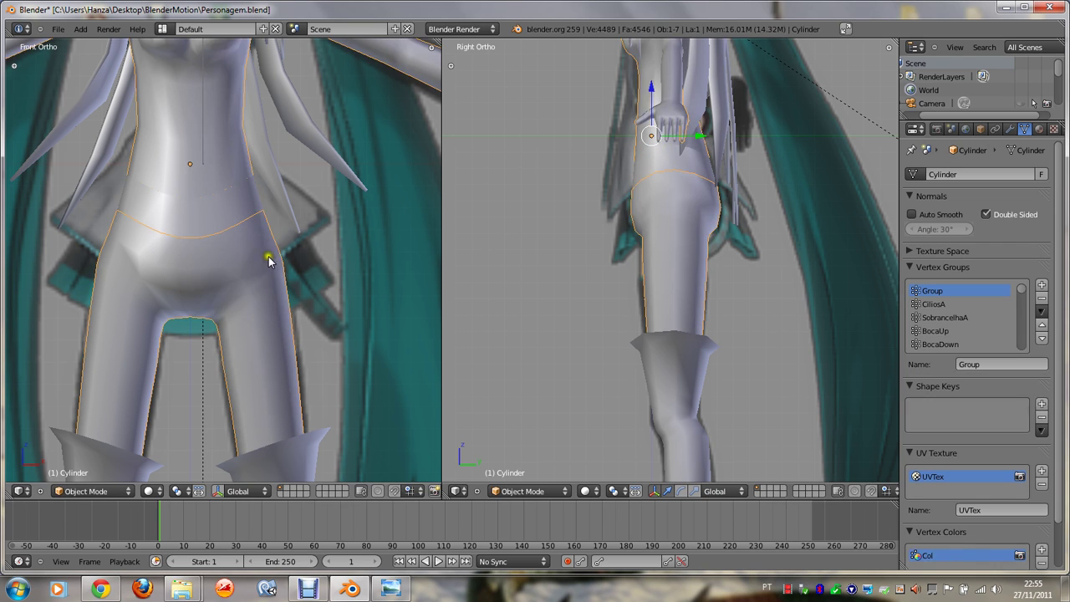
right_click(250, 206)
key(Tab)
Step: Tilt the Cylinder.003 band level, flatten it vertically and raise it slightly to the waist
key(r)
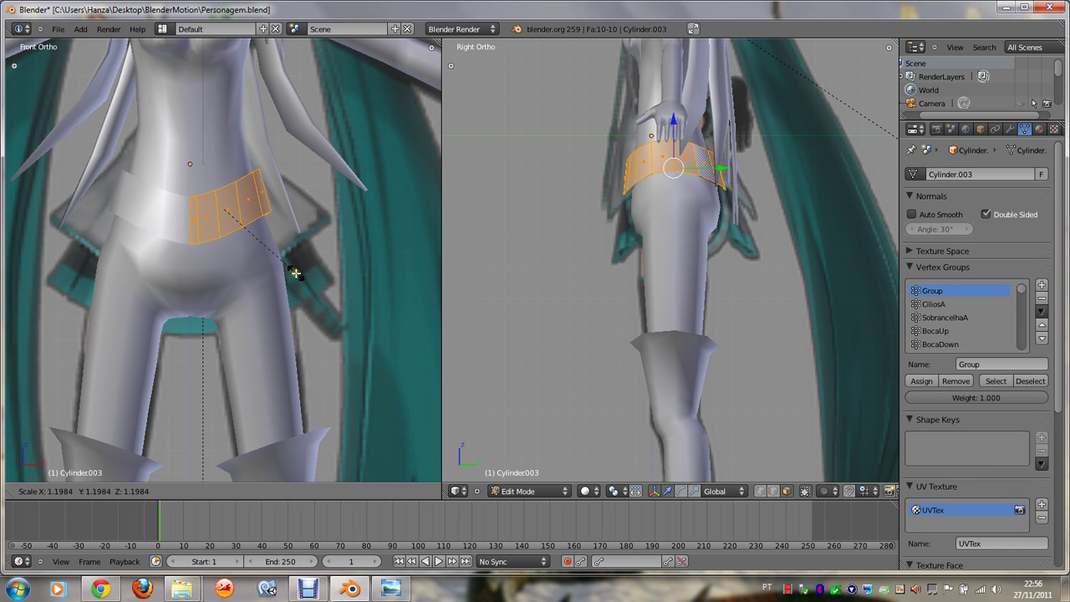
click(321, 262)
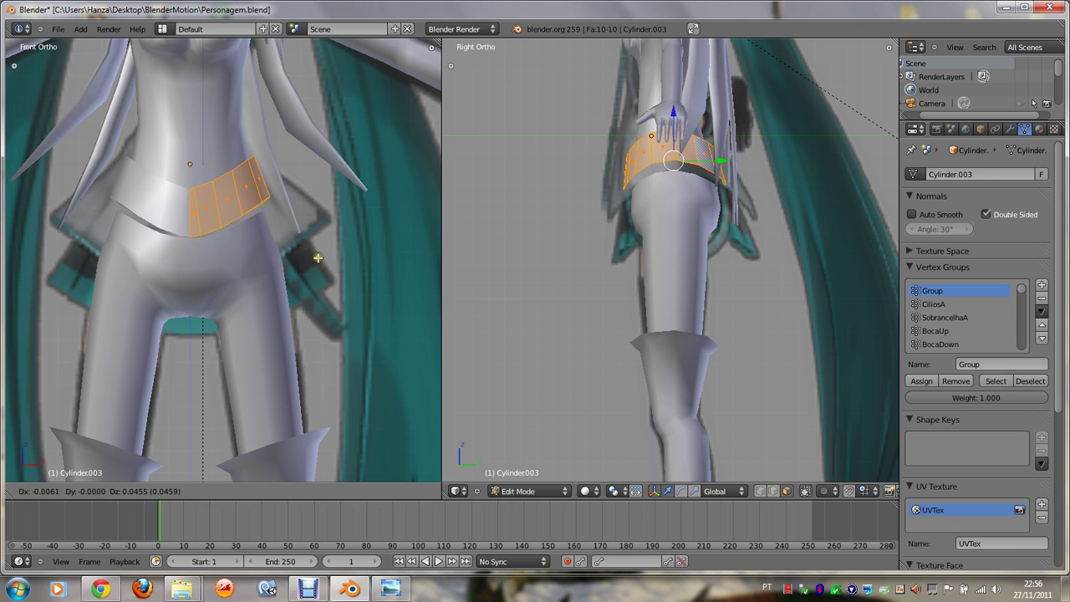
key(r)
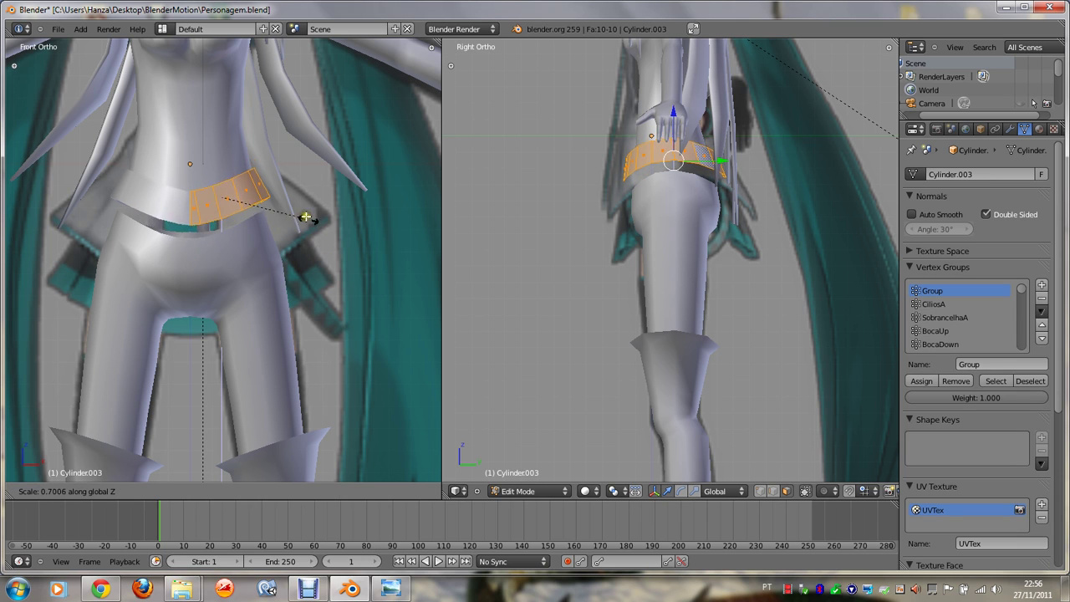
click(287, 190)
key(r)
click(286, 184)
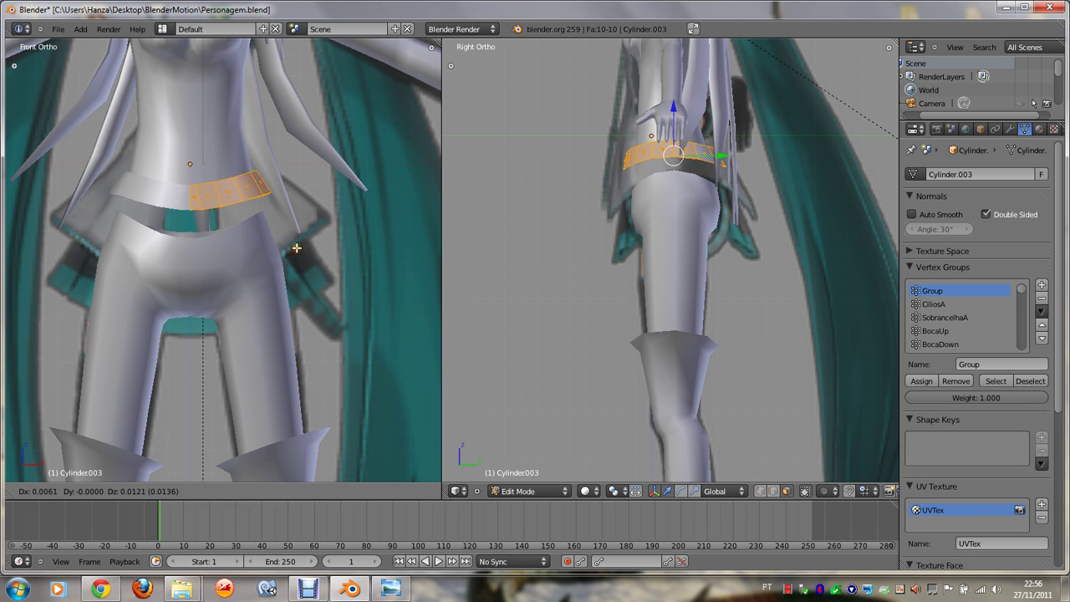
key(g)
click(297, 248)
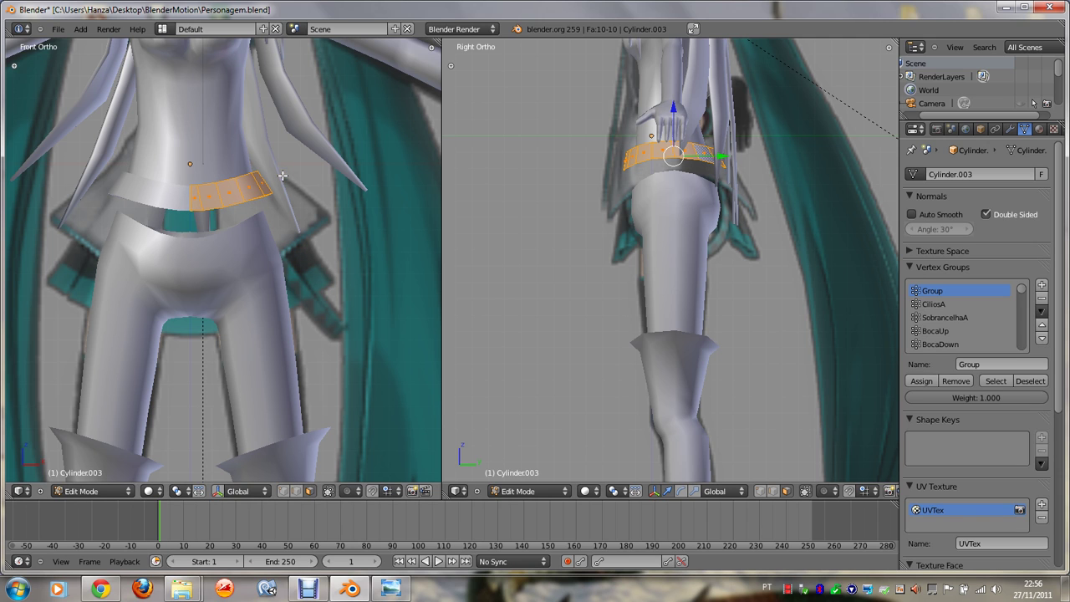
Step: Check the band from behind and in front, then bring up the nova-vocaloid.jpg reference image
key(ctrl+KP_1)
key(KP_1)
scroll(283, 175, up, 2)
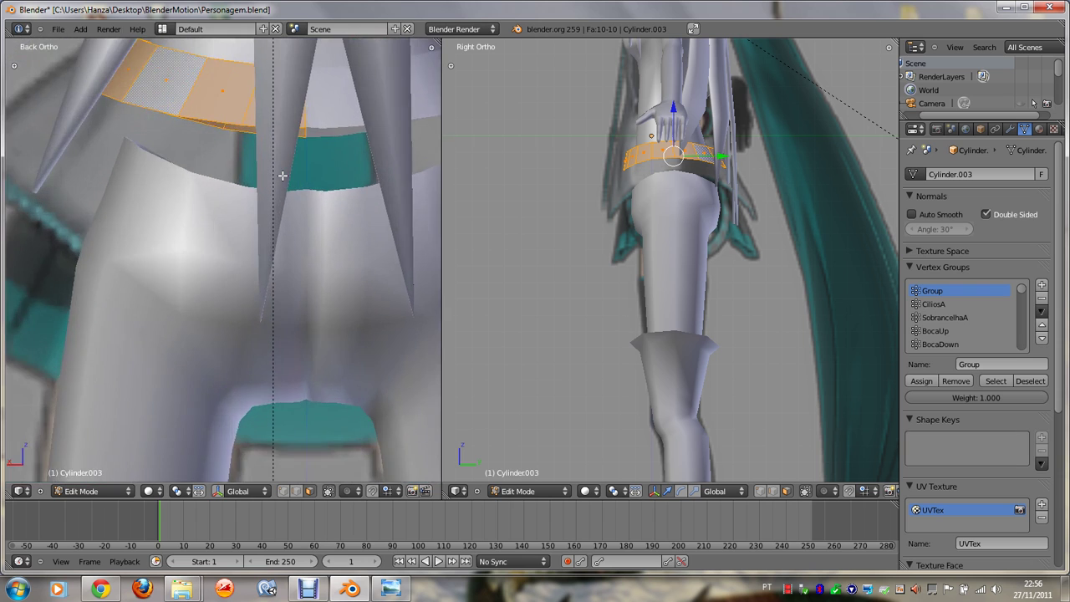
scroll(283, 175, up, 2)
scroll(283, 175, up, 2)
scroll(283, 175, up, 2)
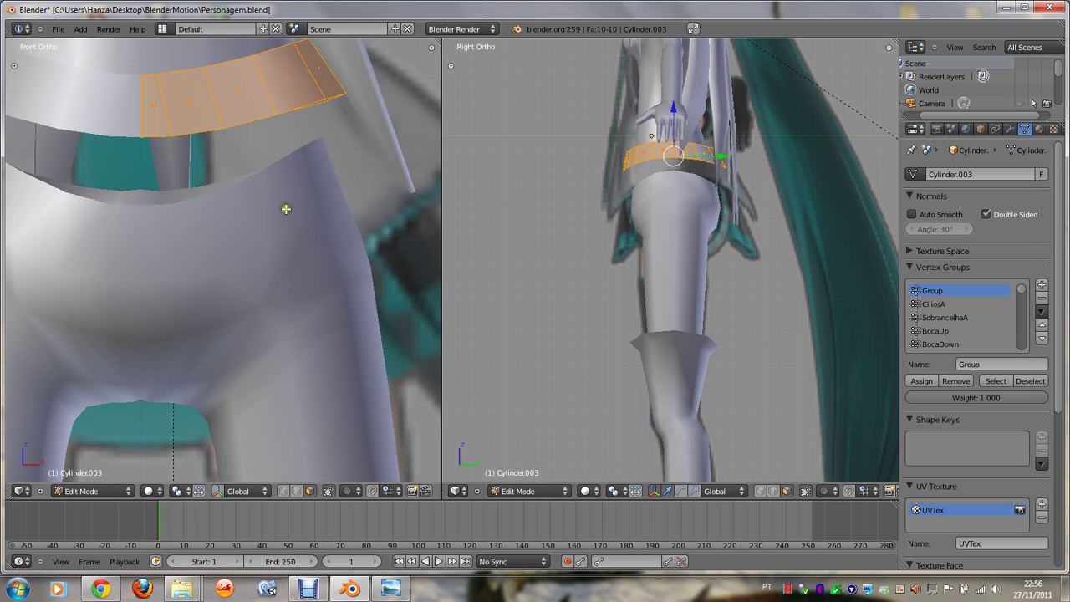
scroll(286, 209, down, 2)
scroll(264, 239, down, 2)
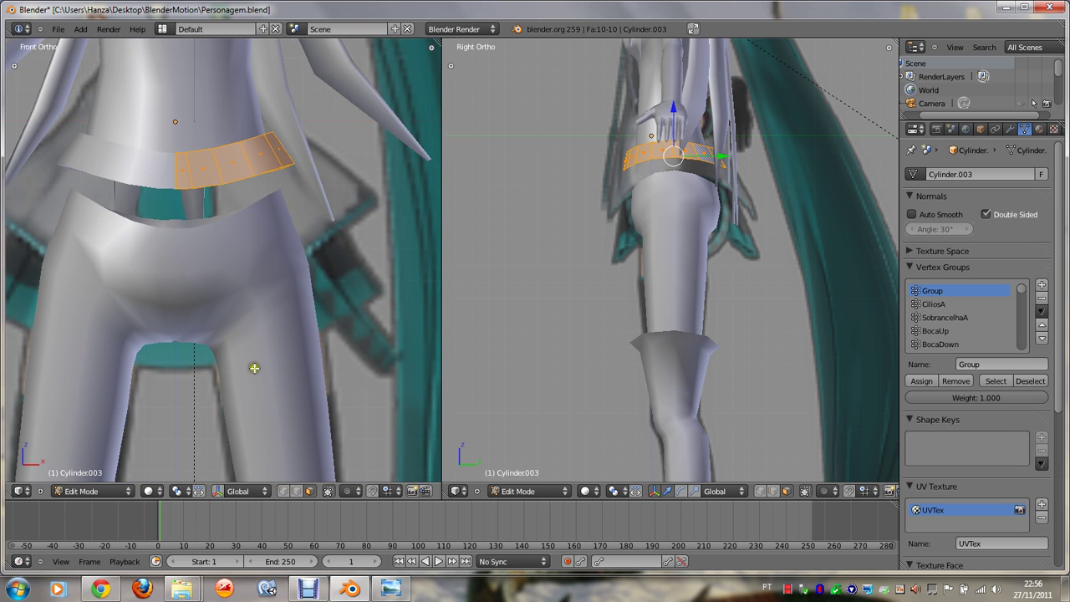
click(388, 589)
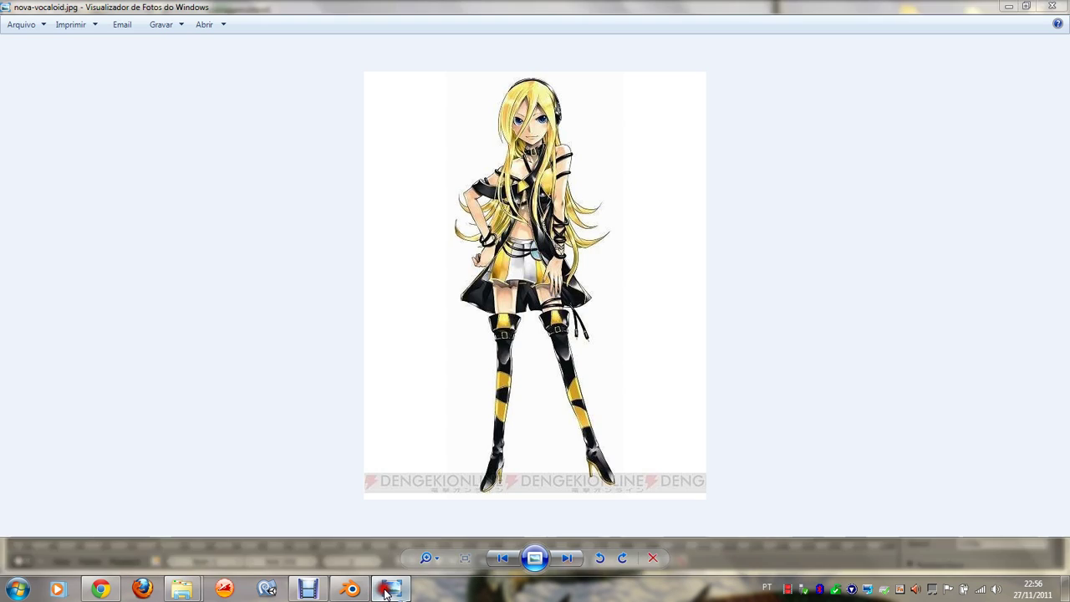
Step: Back in Blender, select the belt's bottom edge loop and raise it along Z
click(385, 590)
right_click(204, 186)
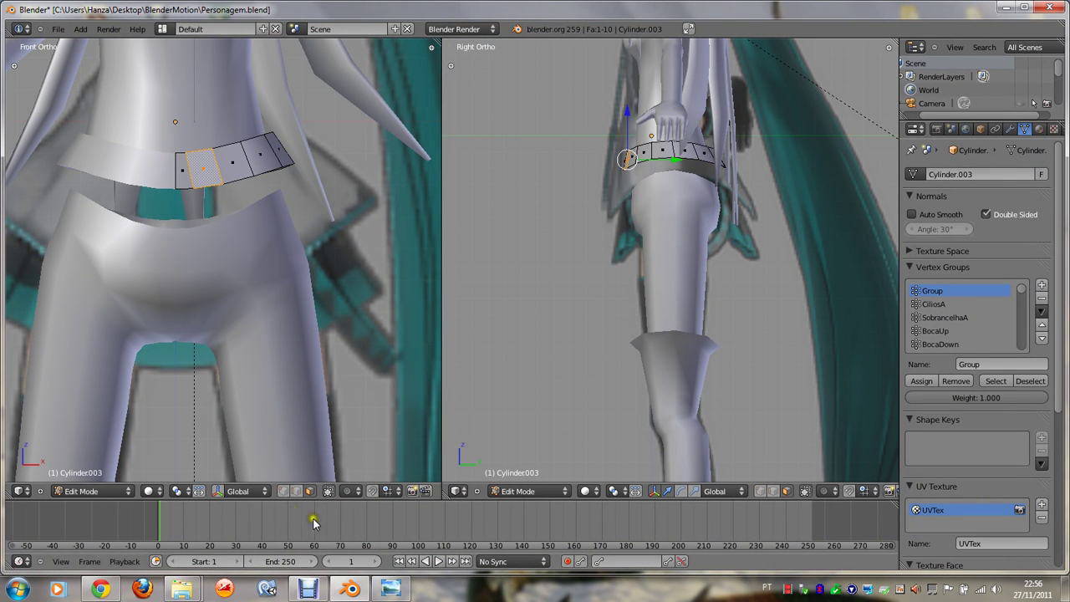
click(296, 491)
alt+right_click(210, 189)
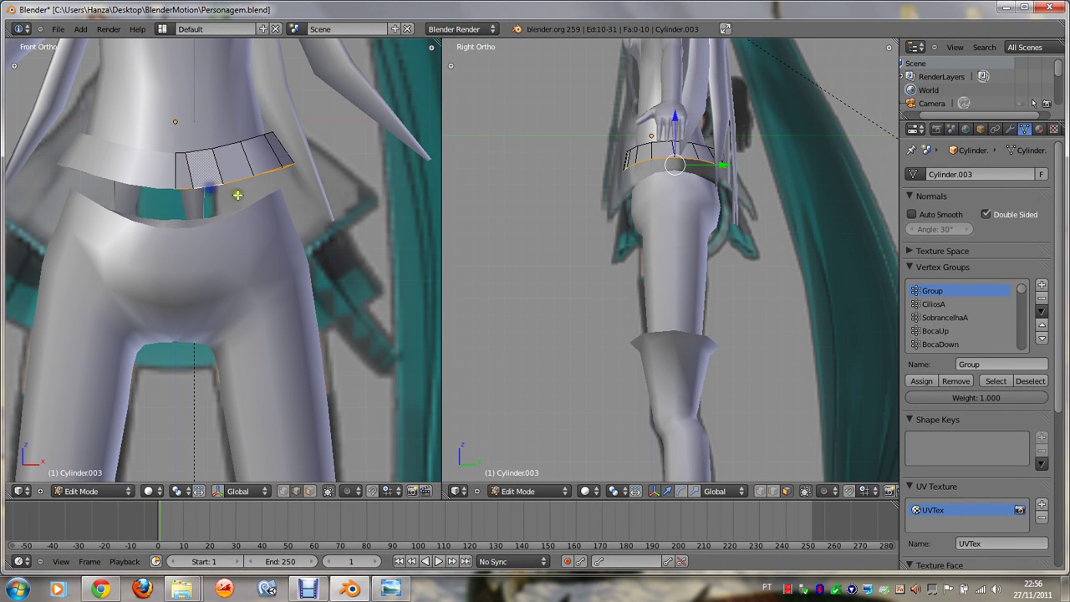
key(g)
key(z)
click(270, 232)
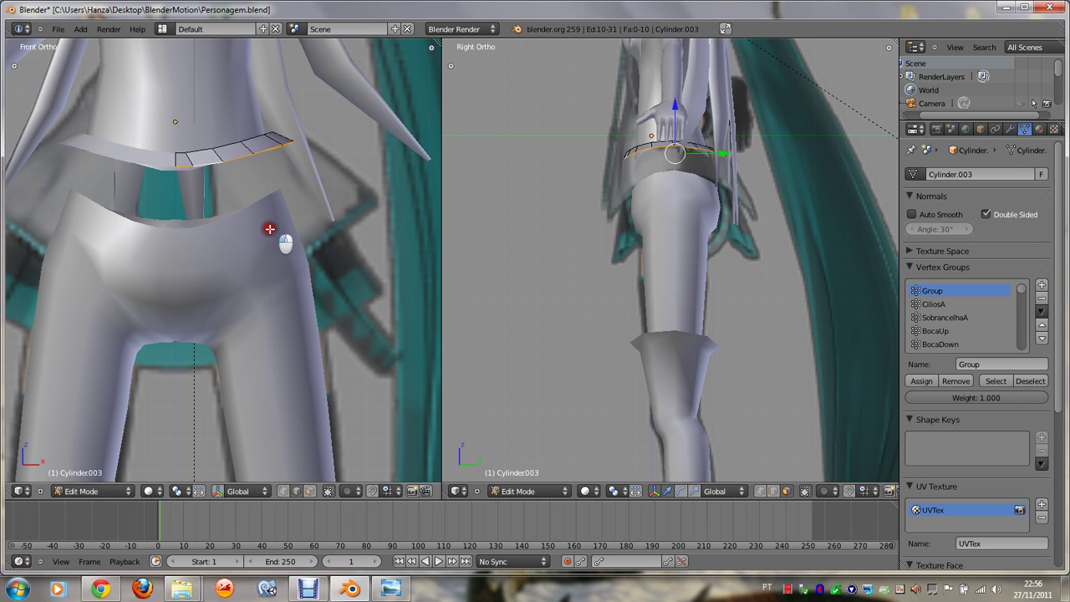
Step: Trial-extrude, scale, smooth and widen the loop, then undo it and leave Edit Mode
key(g)
click(275, 236)
key(e)
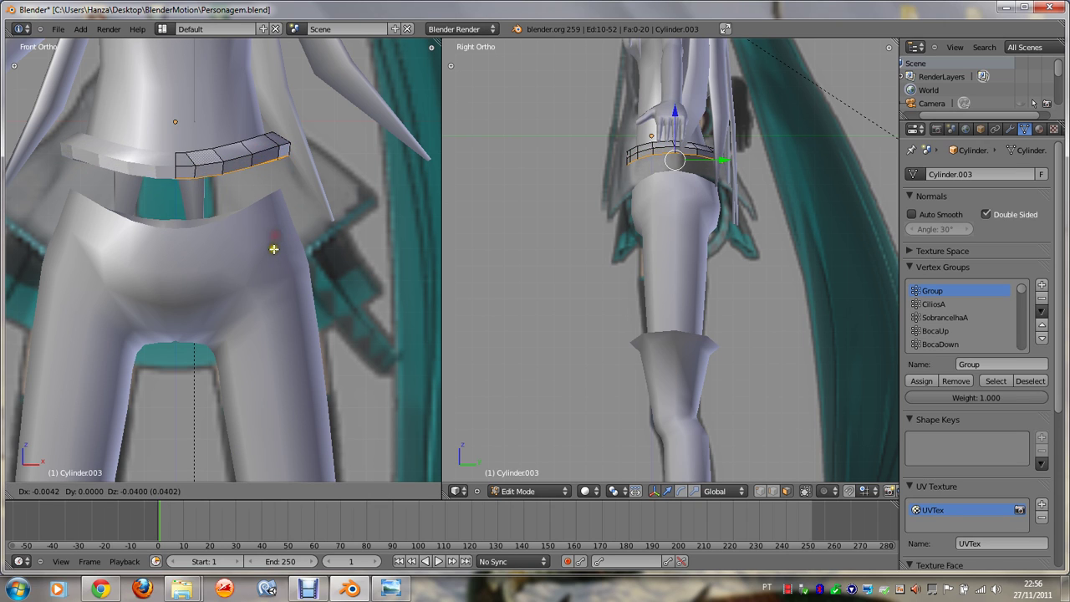
key(s)
click(288, 254)
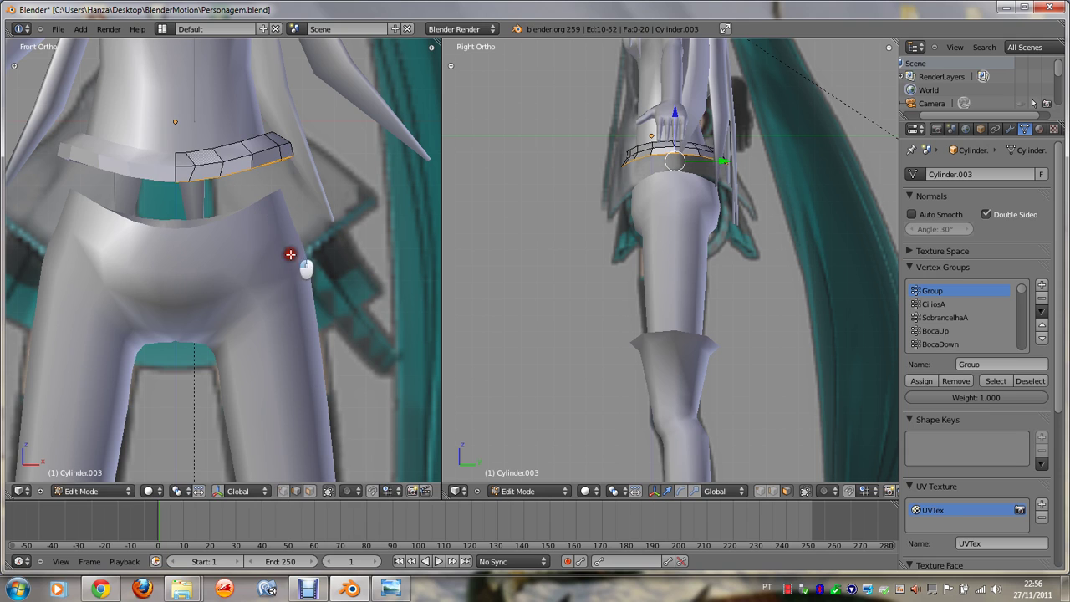
key(w)
click(290, 248)
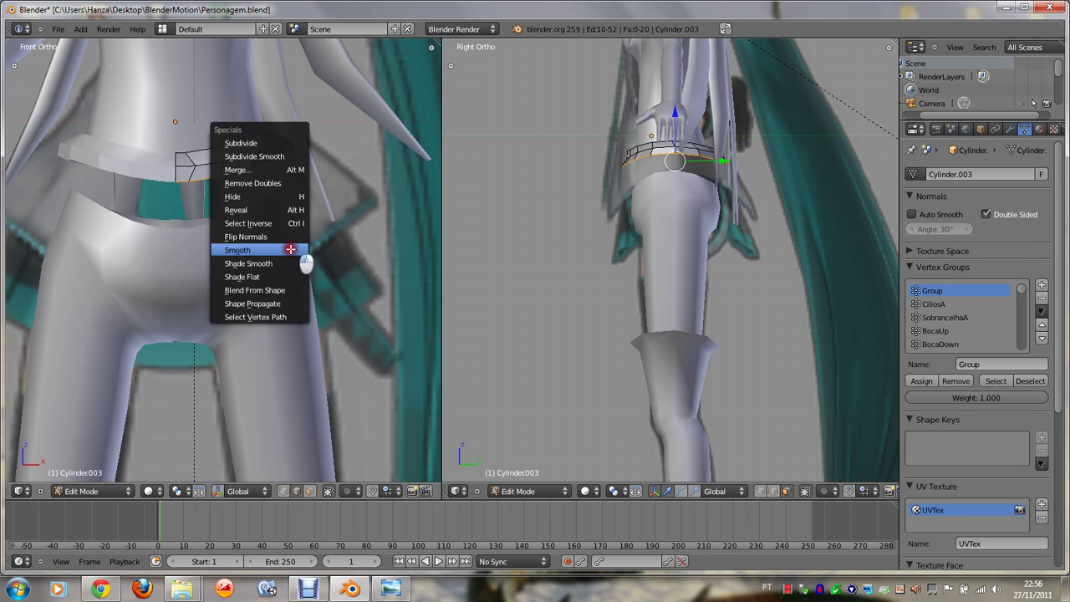
key(s)
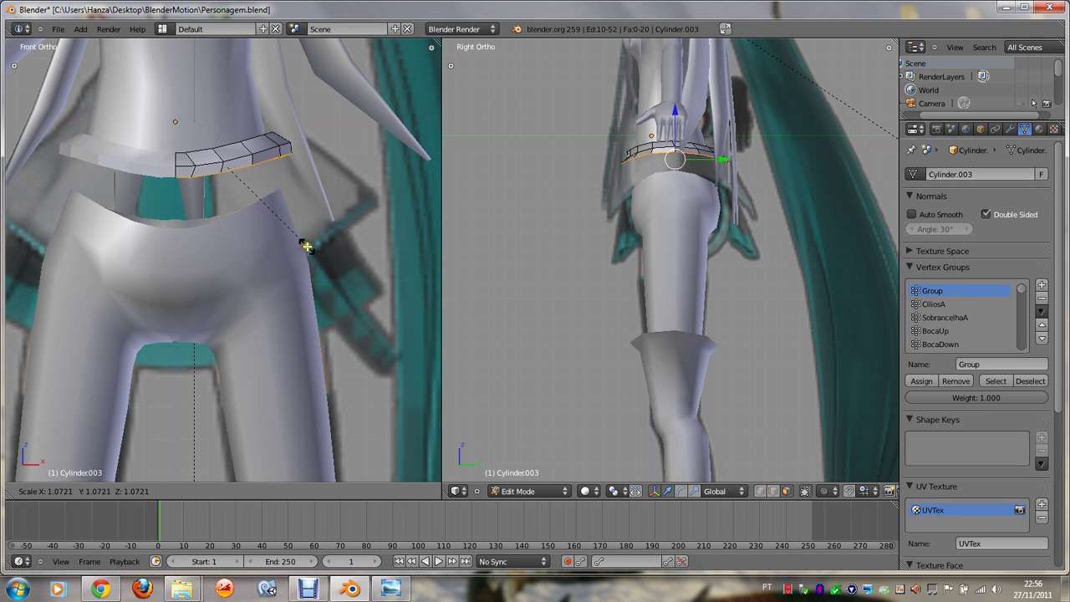
click(310, 243)
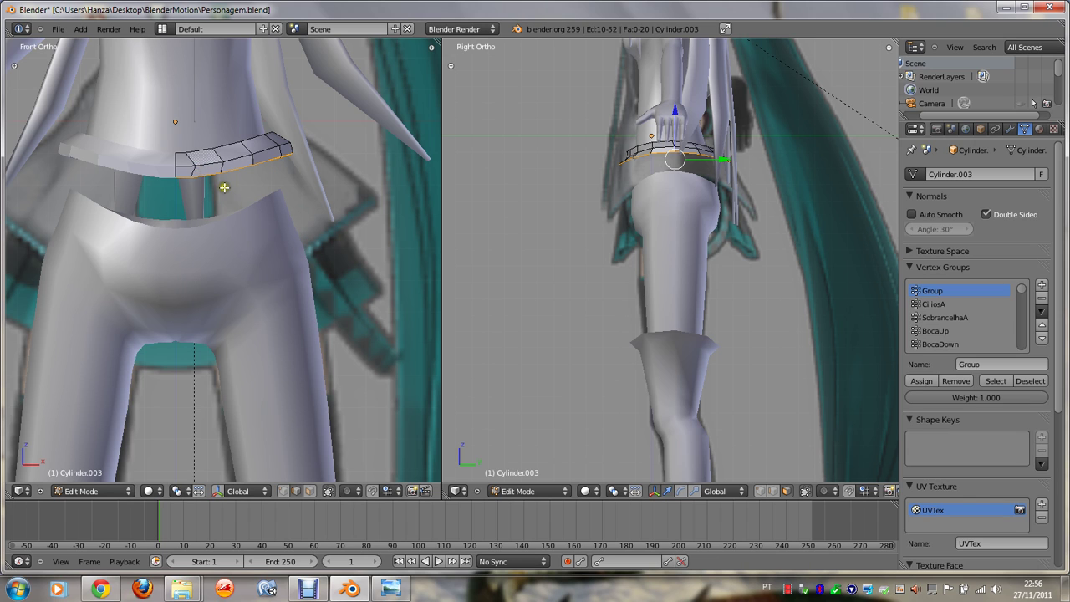
key(ctrl+z)
key(ctrl+z)
key(ctrl+z)
key(ctrl+z)
key(ctrl+z)
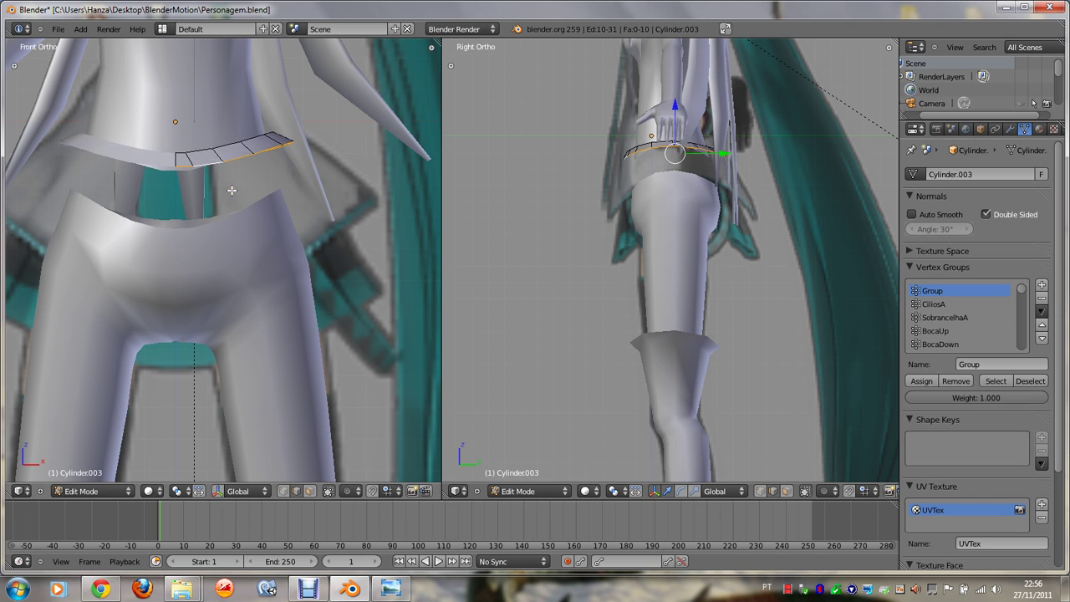
key(Tab)
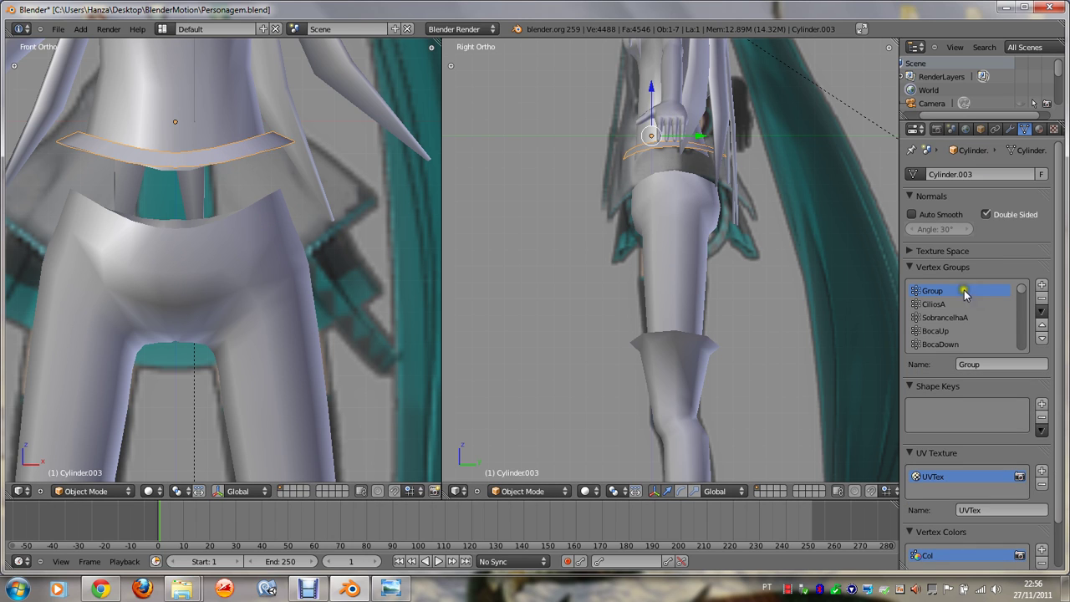
Step: Delete all vertex groups from the belt and the body mesh
click(1042, 311)
click(993, 383)
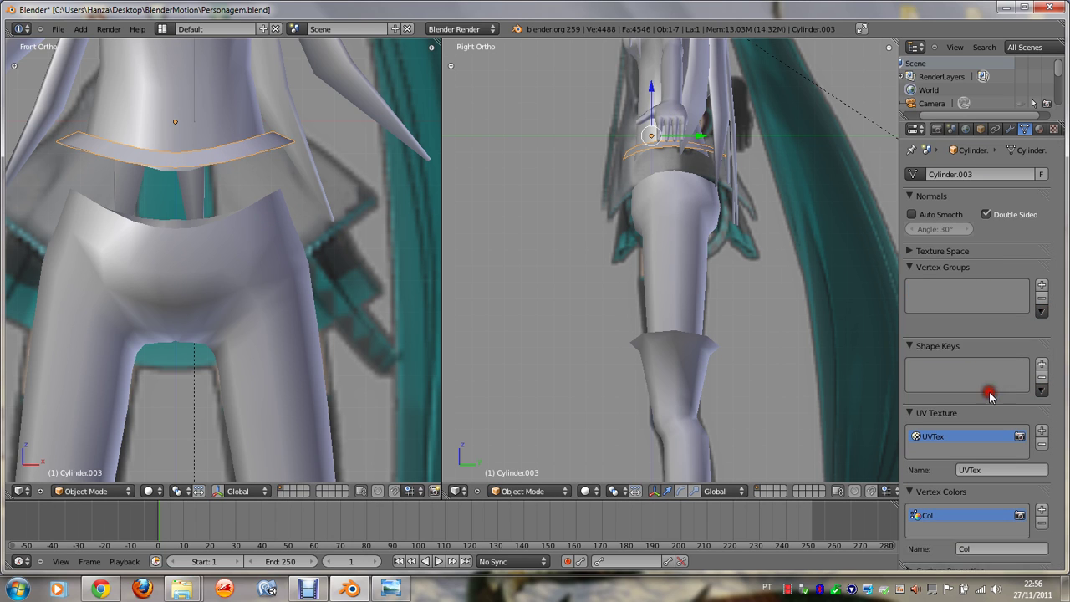
right_click(263, 254)
click(1043, 312)
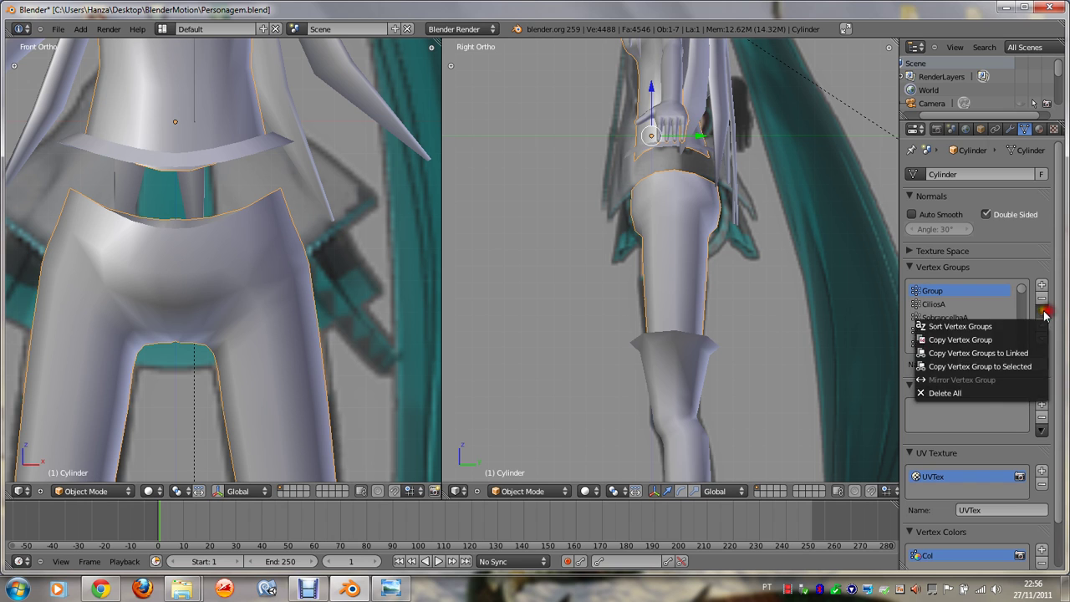
click(945, 393)
scroll(337, 148, down, 2)
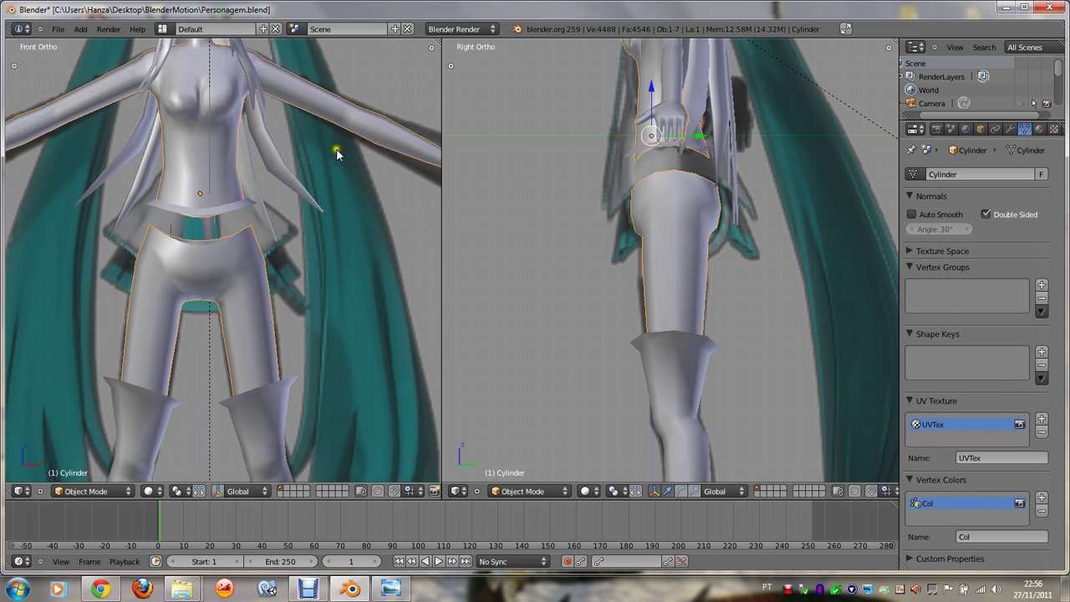
Step: Delete all vertex groups from the hair strands and the boots
right_click(297, 165)
click(1041, 311)
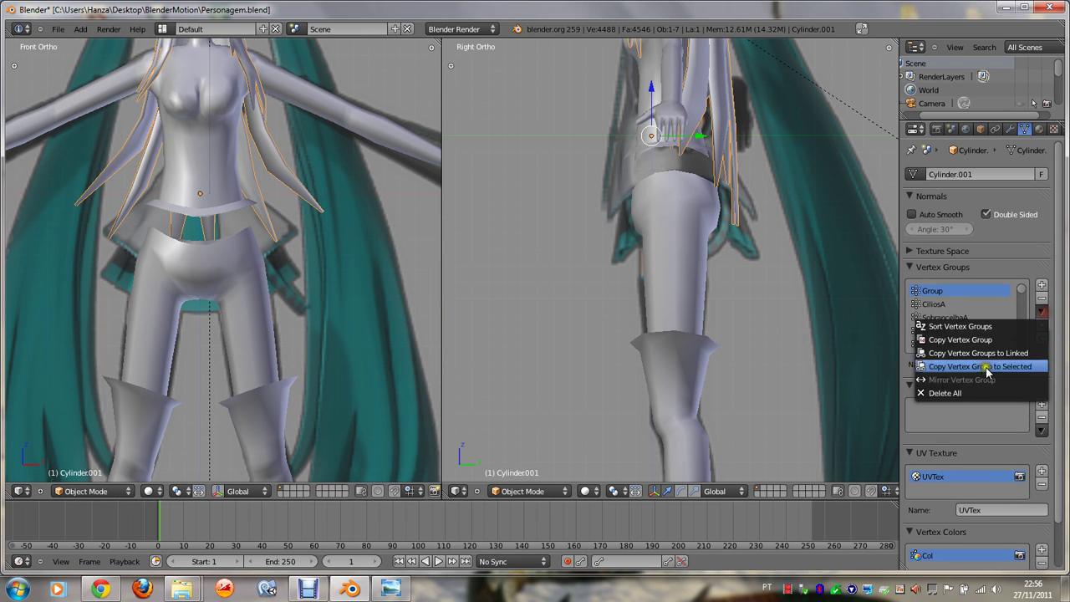
click(945, 393)
right_click(275, 402)
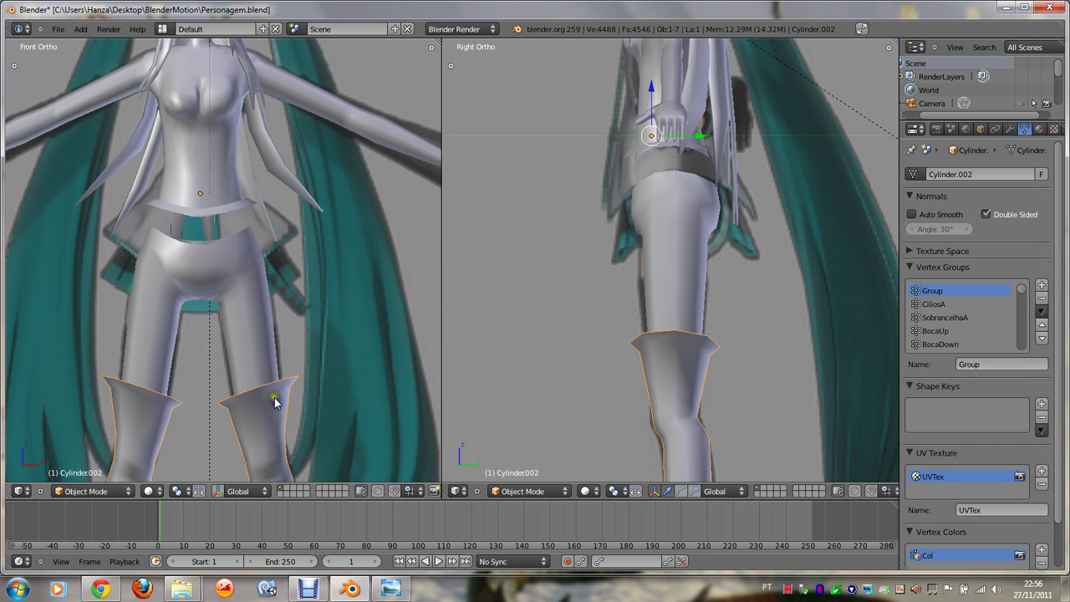
click(1042, 311)
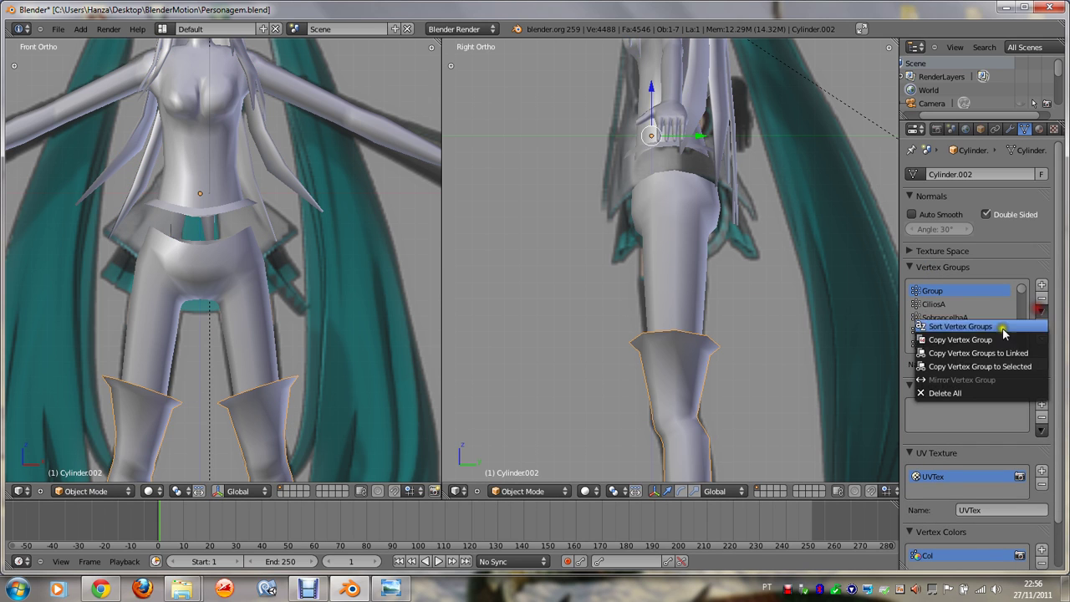
click(976, 393)
scroll(256, 298, down, 3)
Step: Check the body, hair and head circle, then select the belt and show its modifier stack
right_click(255, 299)
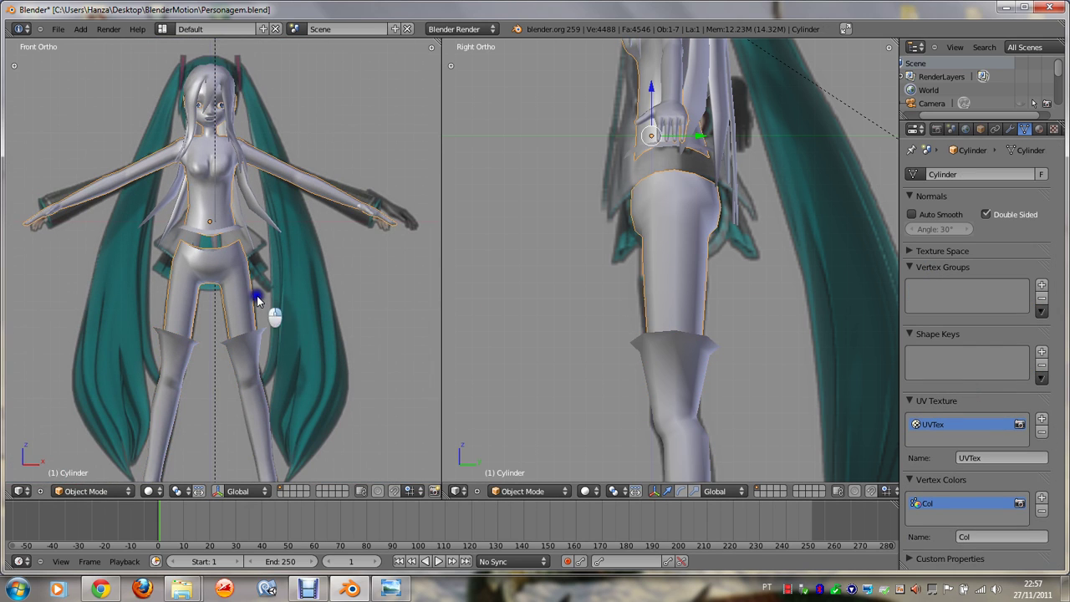
right_click(239, 234)
right_click(219, 110)
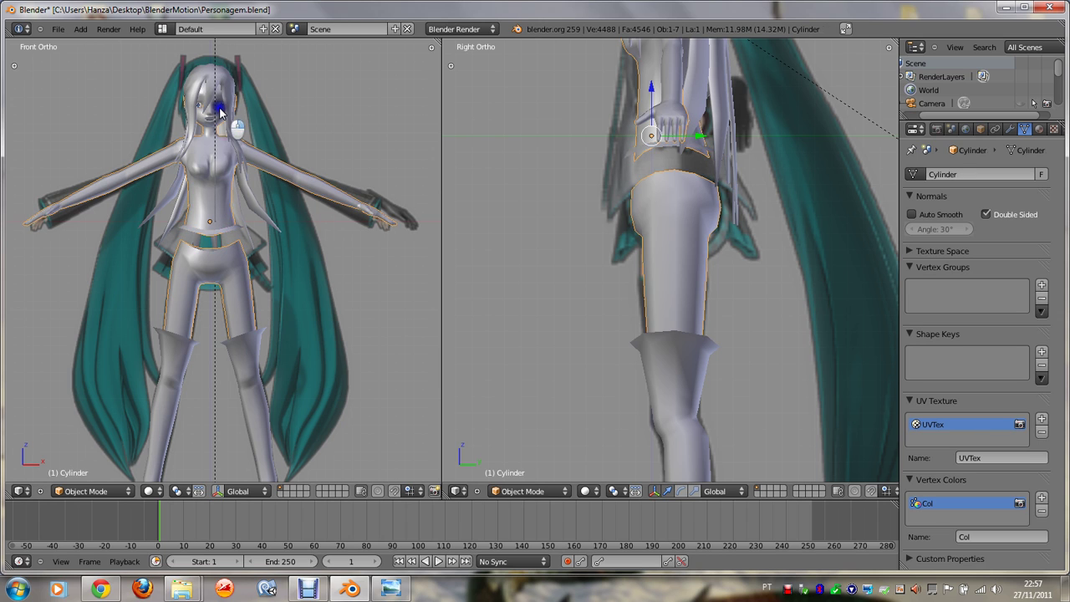
right_click(220, 110)
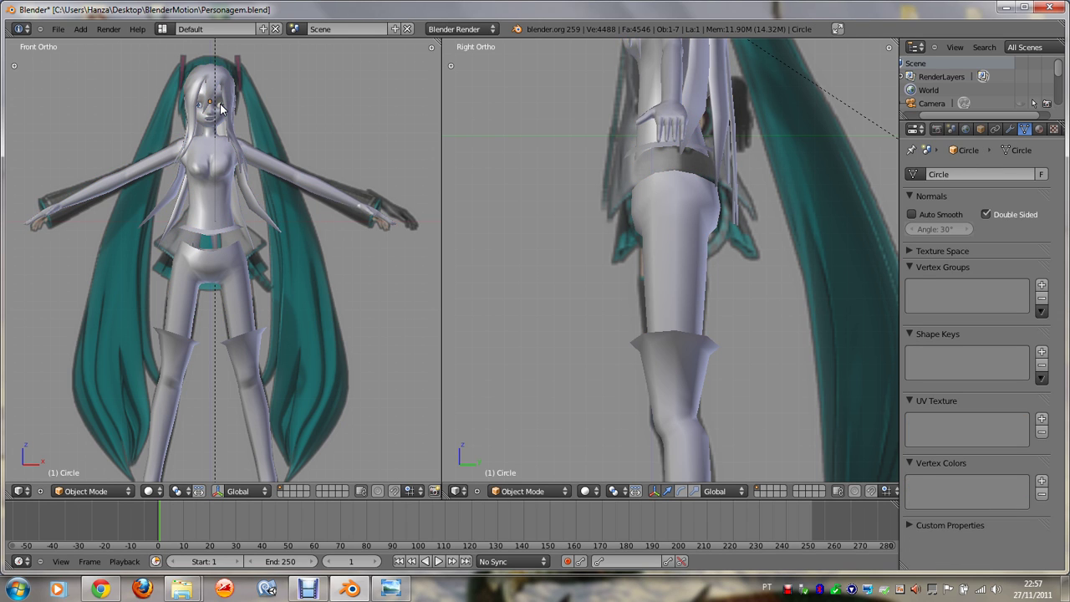
right_click(228, 84)
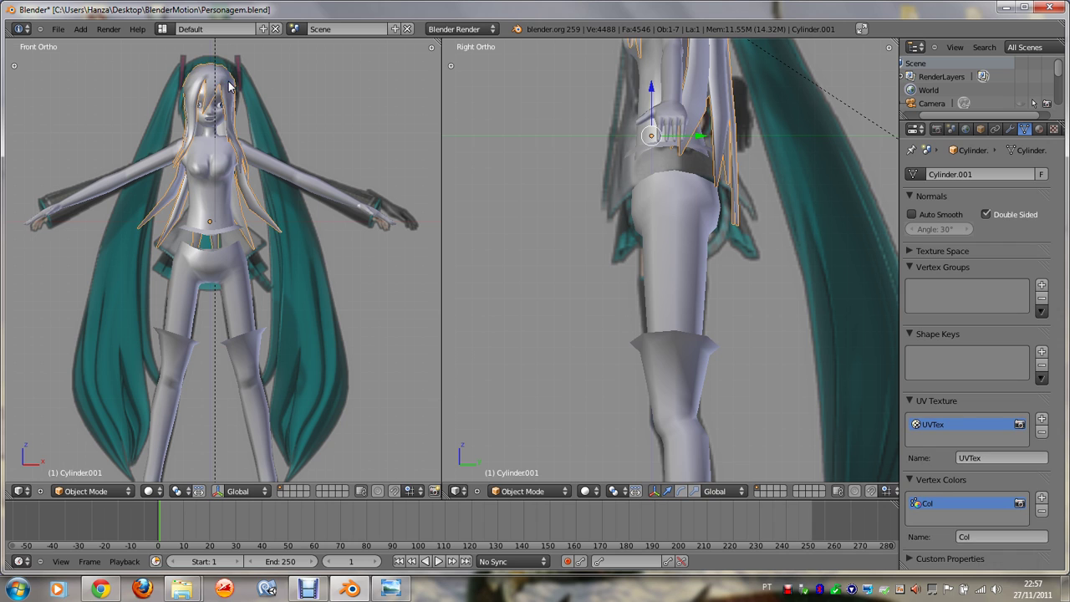
right_click(215, 149)
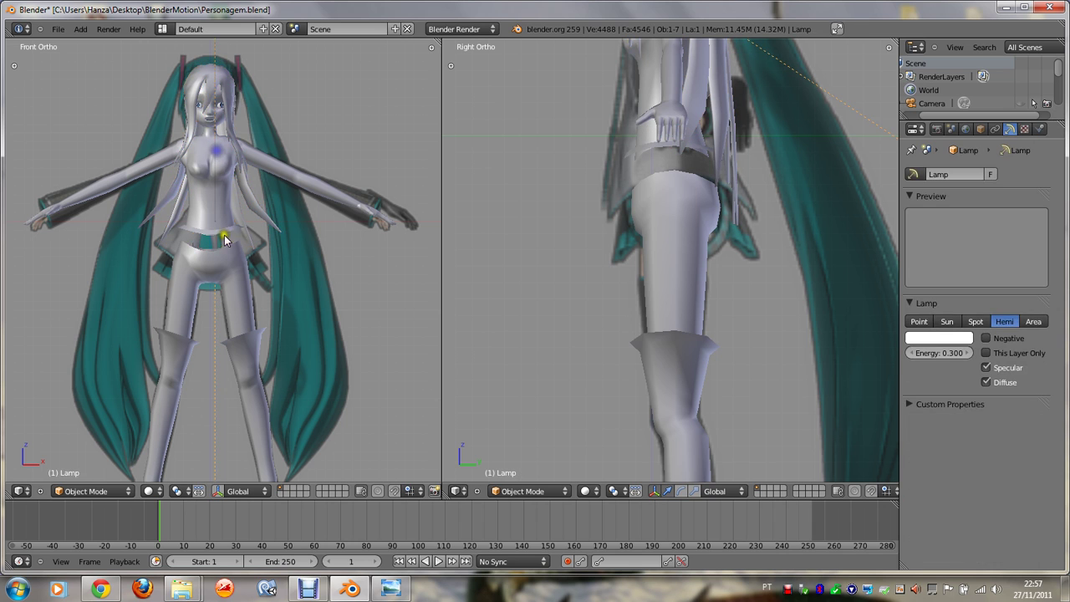
scroll(219, 167, up, 3)
right_click(220, 199)
right_click(222, 202)
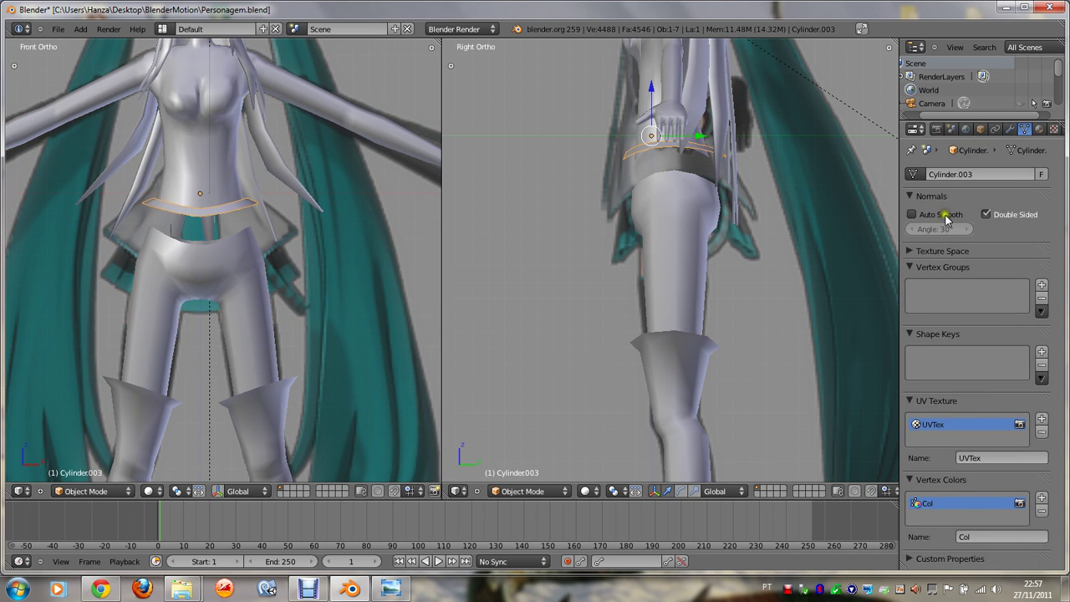
click(1010, 131)
Step: Apply the belt's Mirror modifier and enter Edit Mode on the belt mesh
click(914, 214)
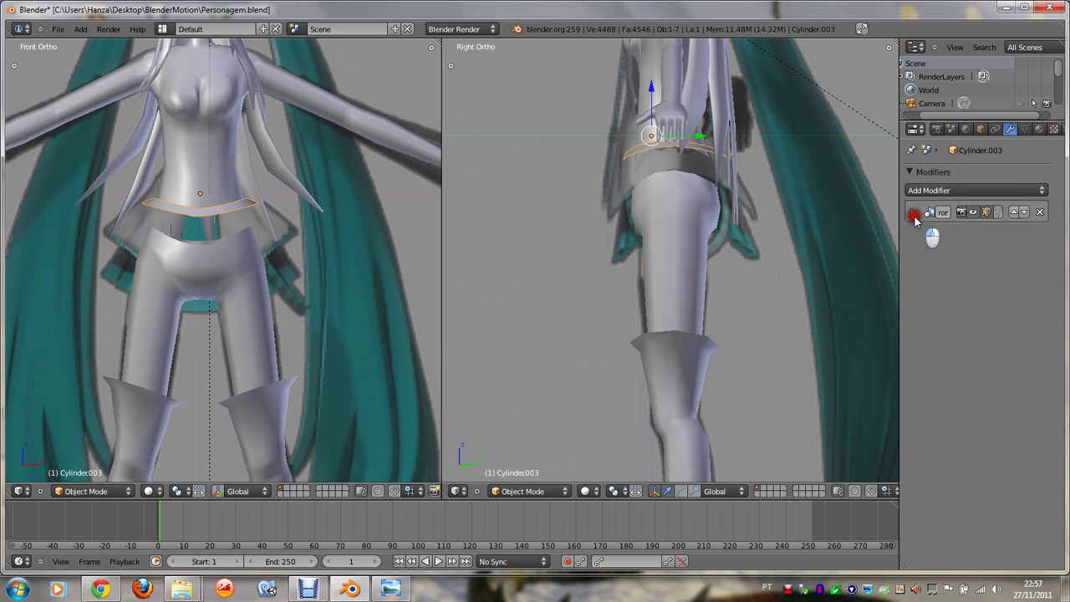
click(914, 213)
click(937, 235)
key(Tab)
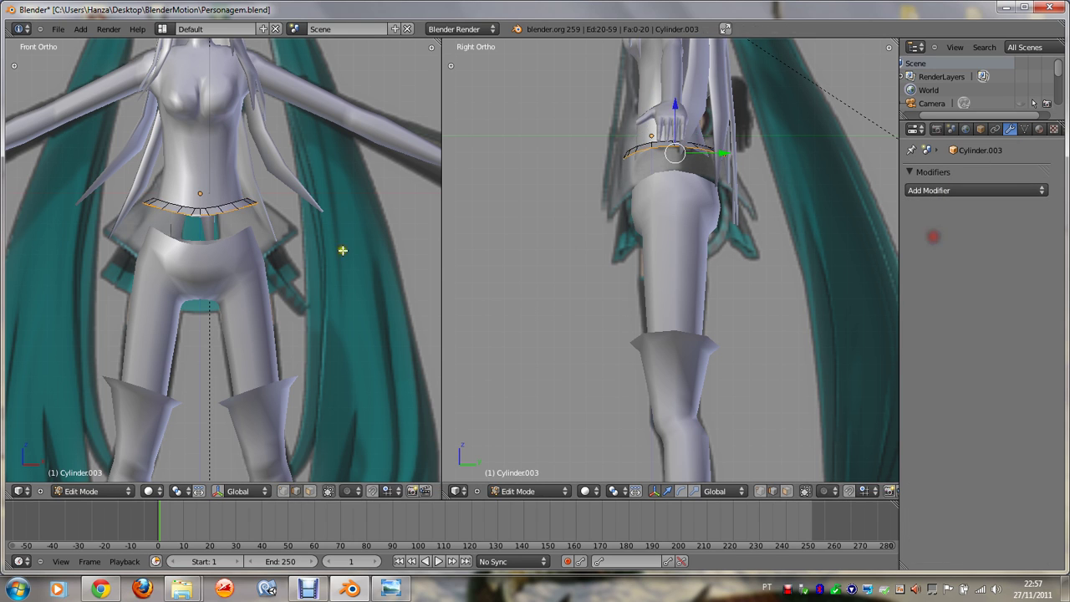
scroll(184, 274, up, 3)
Step: Resize the belt's lower and upper edge loops to make the band taller
right_click(187, 179)
right_click(186, 175)
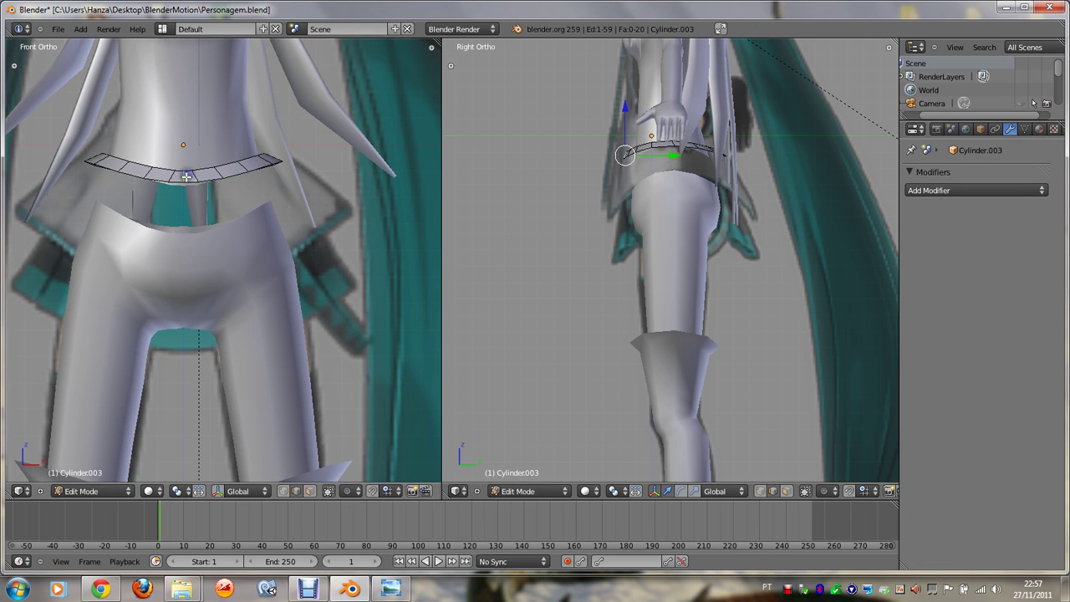
alt+right_click(234, 174)
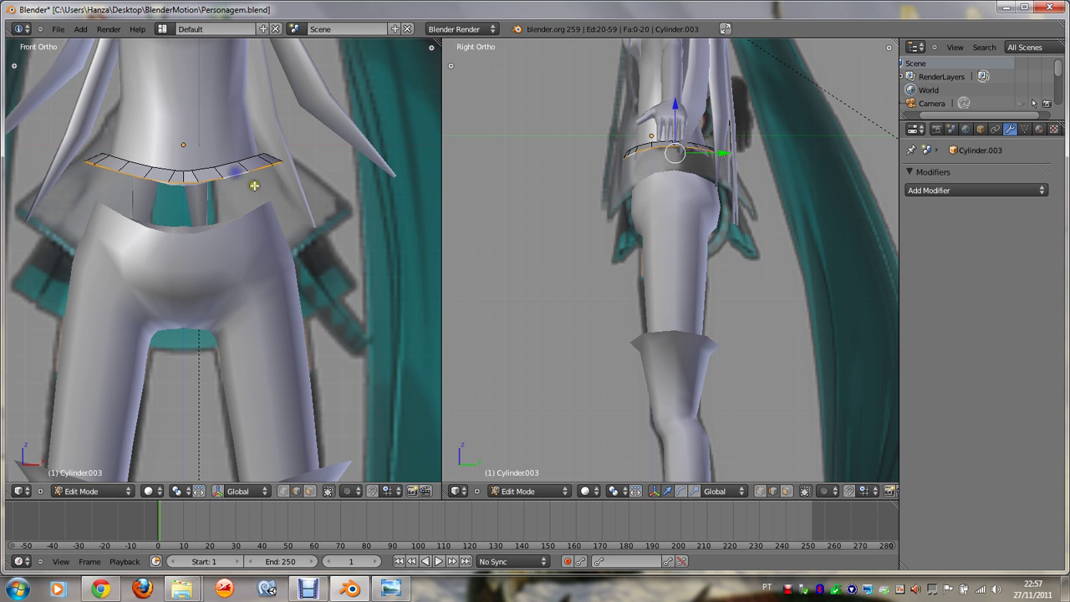
key(s)
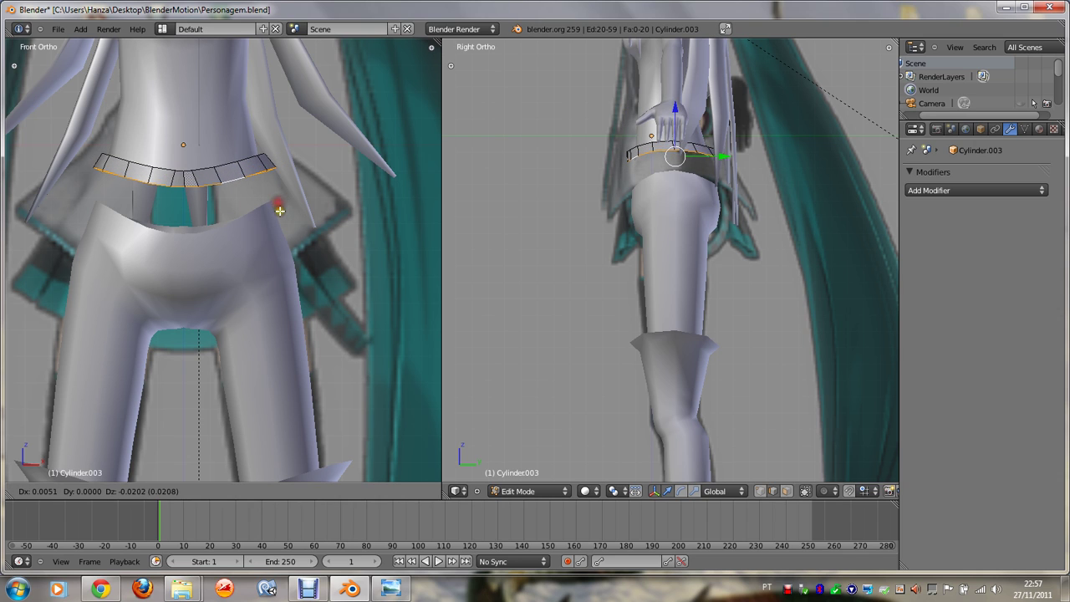
click(287, 210)
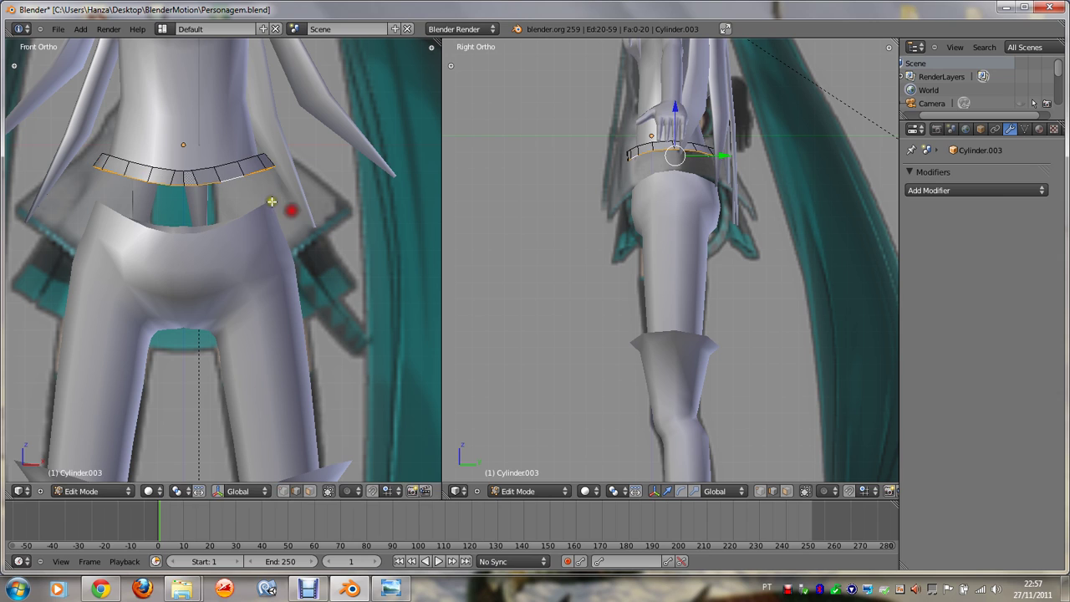
alt+right_click(269, 167)
key(s)
click(275, 177)
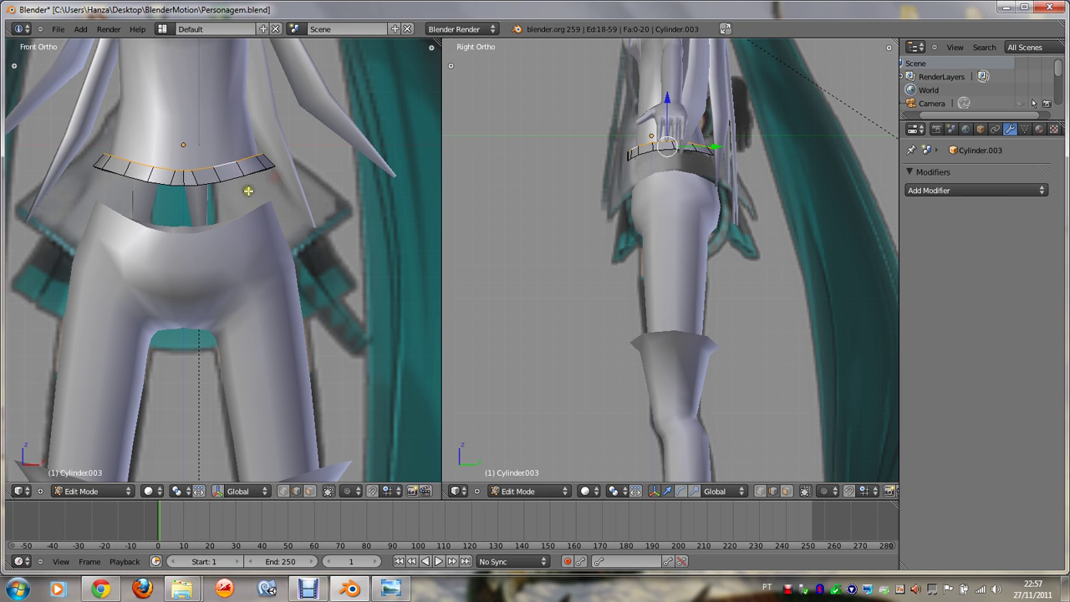
key(s)
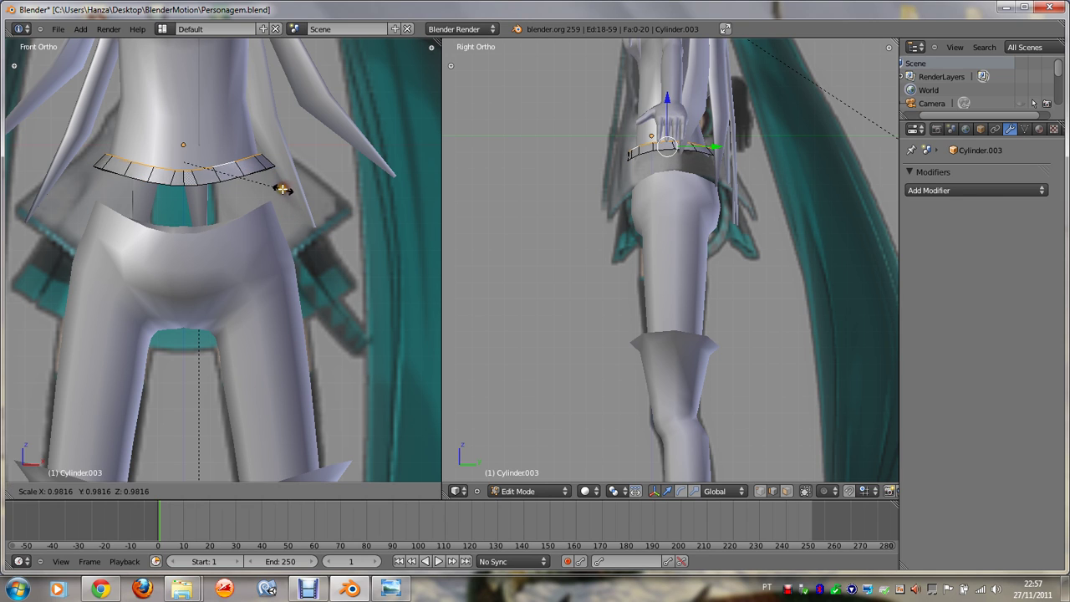
click(283, 186)
key(g)
click(282, 183)
Step: Extrude the lower loop downward into a second row, scaling and lowering it
alt+right_click(283, 185)
key(s)
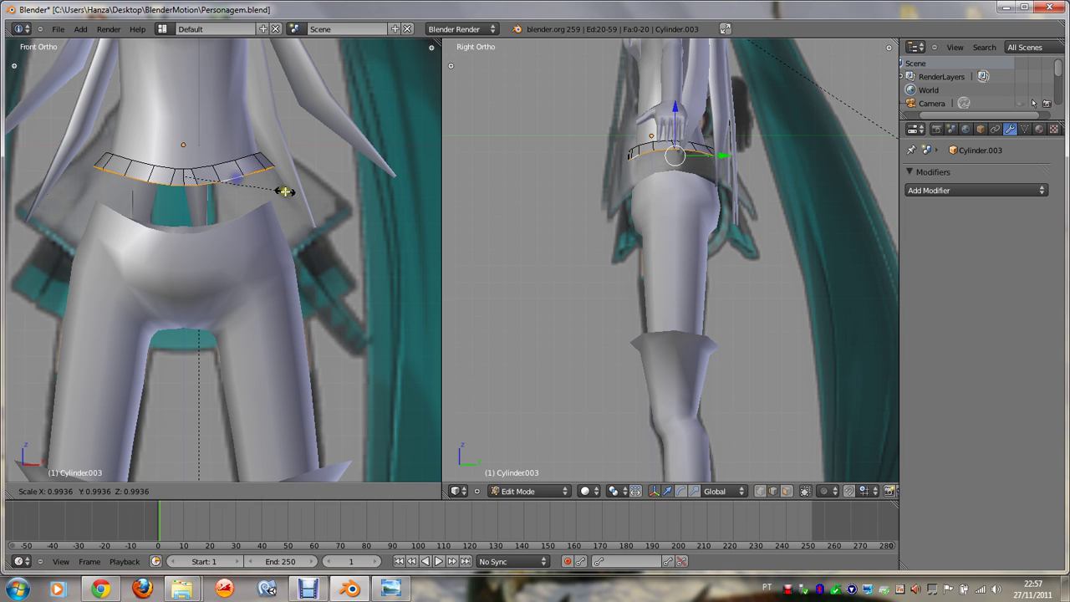
click(283, 191)
key(e)
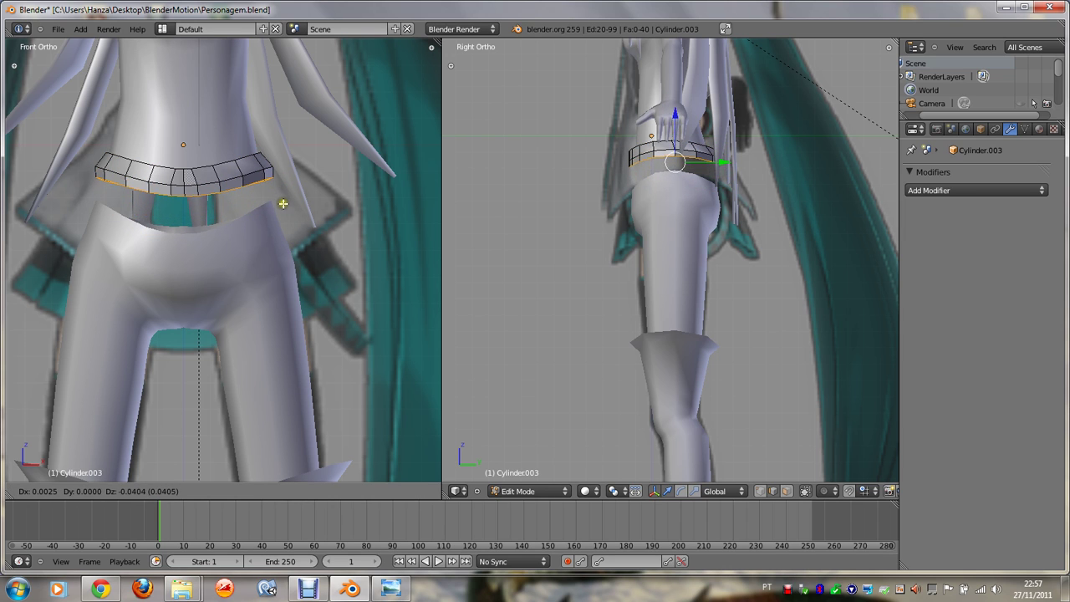
click(283, 204)
key(s)
click(293, 219)
key(g)
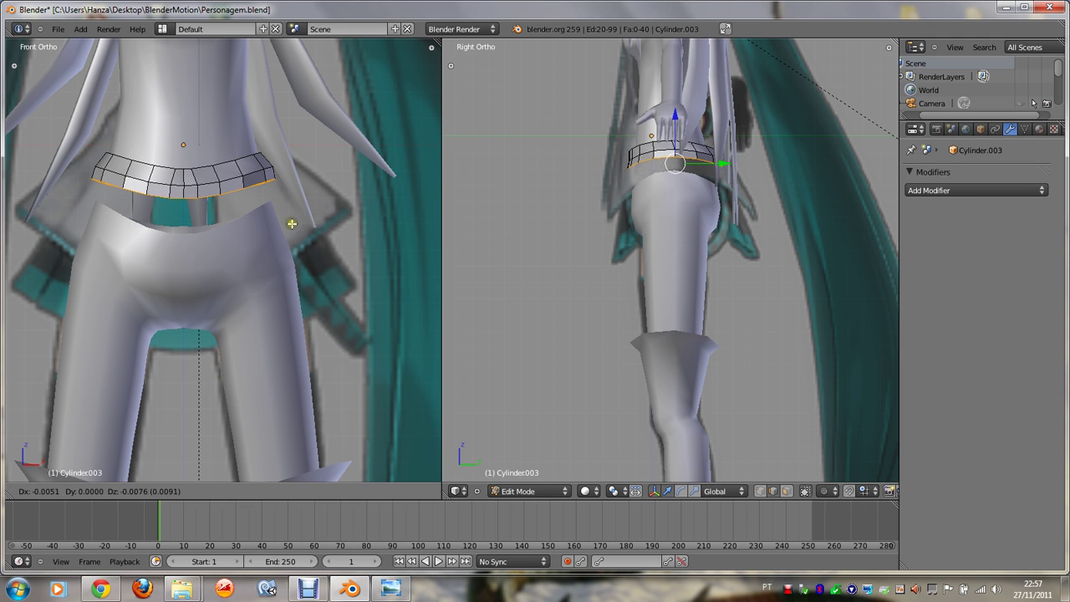
click(295, 225)
key(g)
click(294, 228)
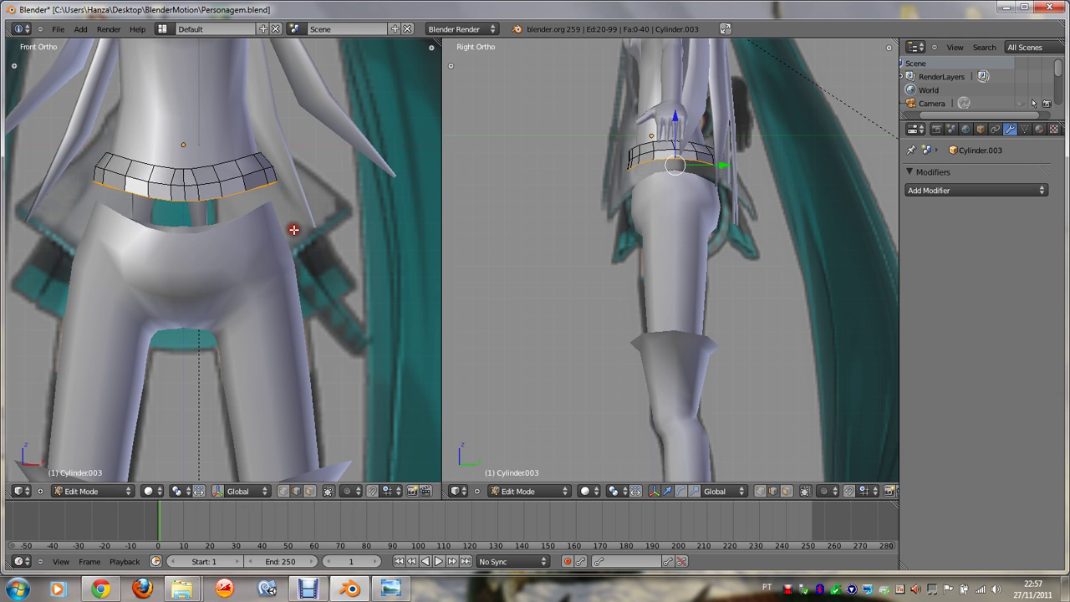
Step: Undo that extrusion and re-extrude the bottom loop downward, widening it
key(ctrl+z)
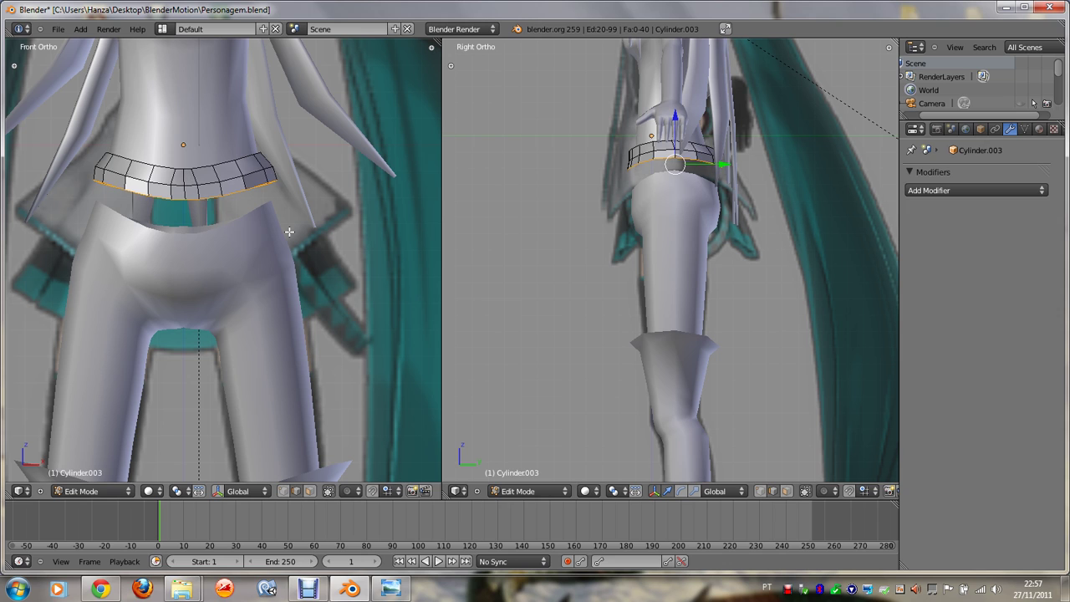
key(ctrl+z)
key(ctrl+z)
key(ctrl+z)
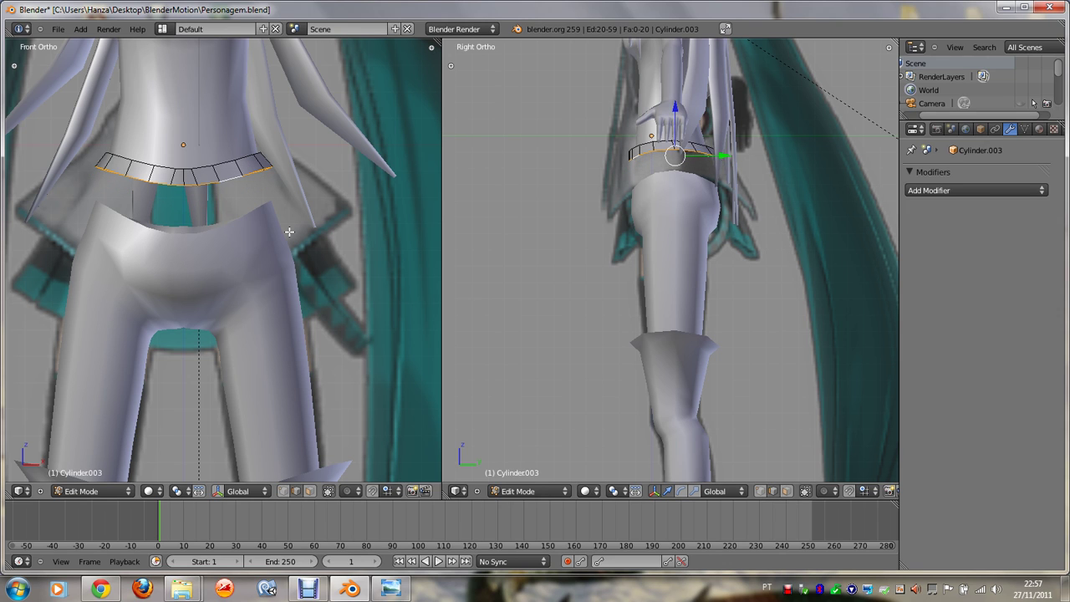
key(e)
click(289, 241)
key(s)
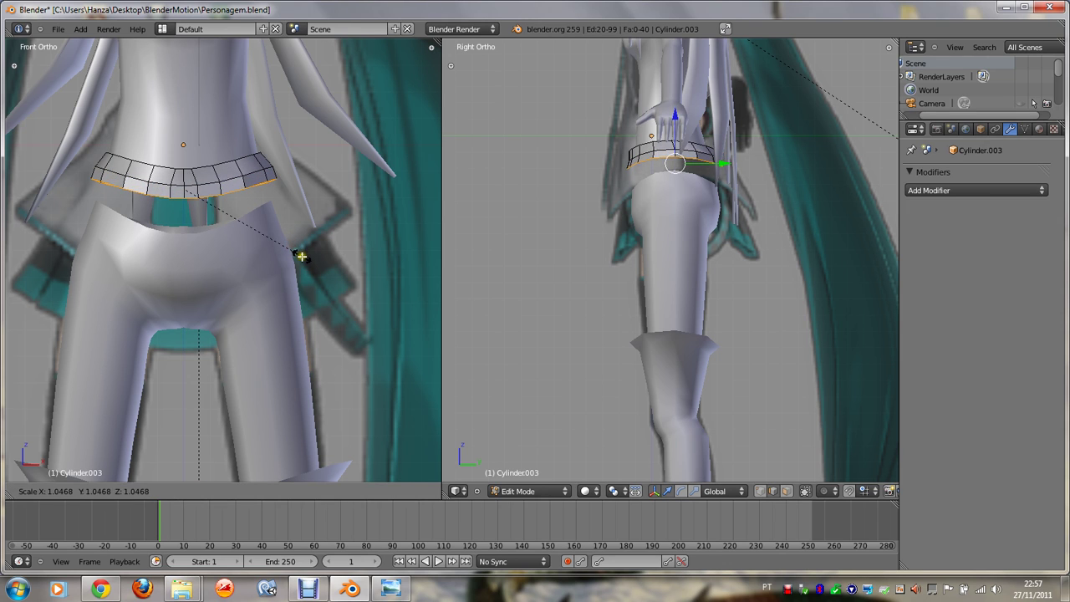
click(301, 256)
Step: Subdivide Smooth the belt mesh to 80 faces and compare it with the reference image
alt+right_click(258, 176)
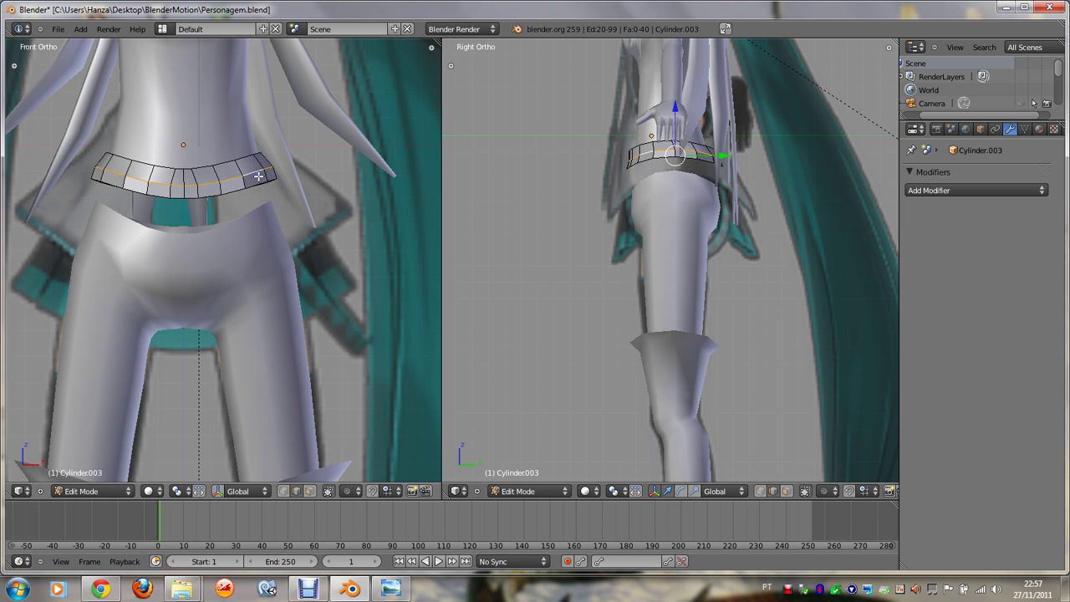
key(w)
click(258, 176)
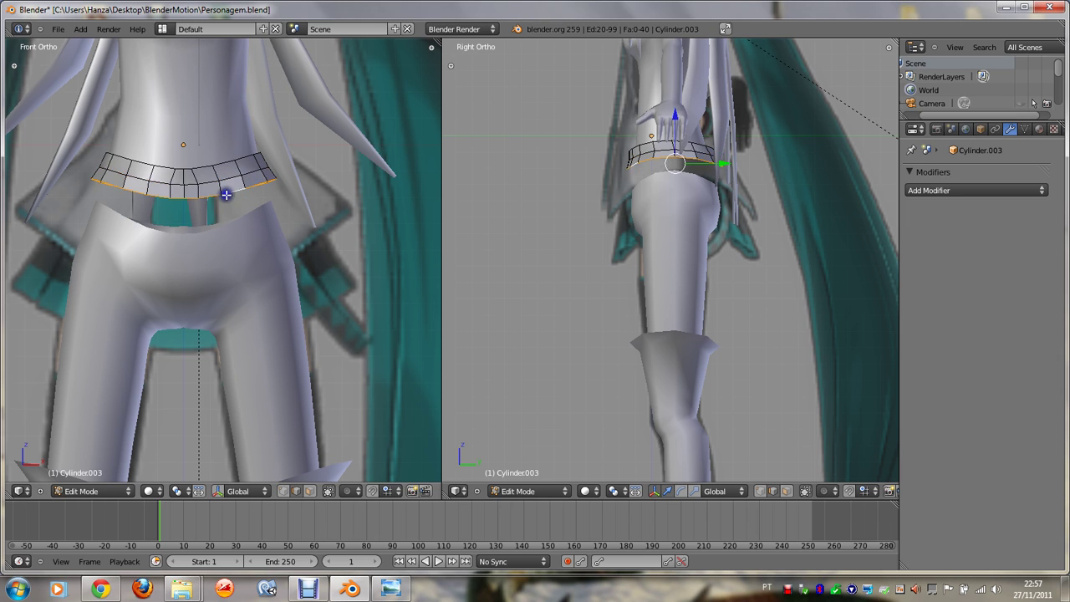
alt+right_click(225, 195)
key(w)
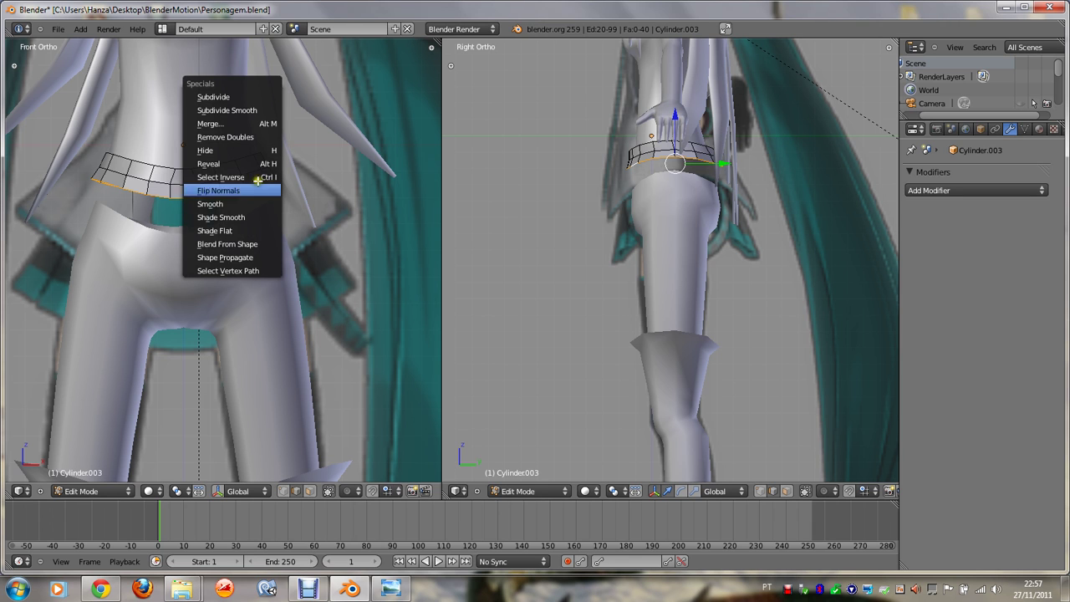
click(247, 110)
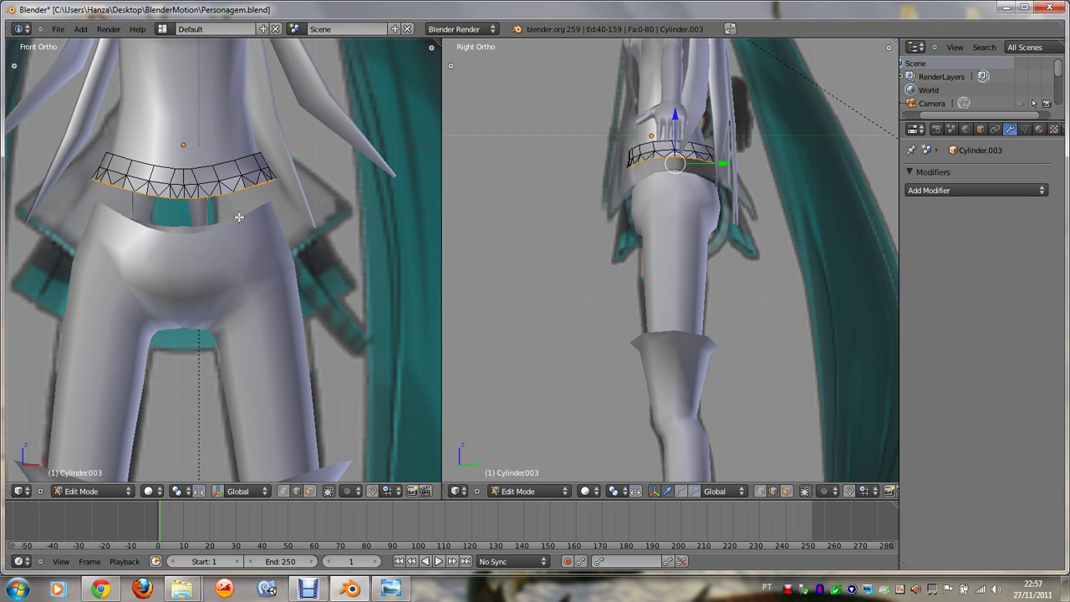
click(390, 589)
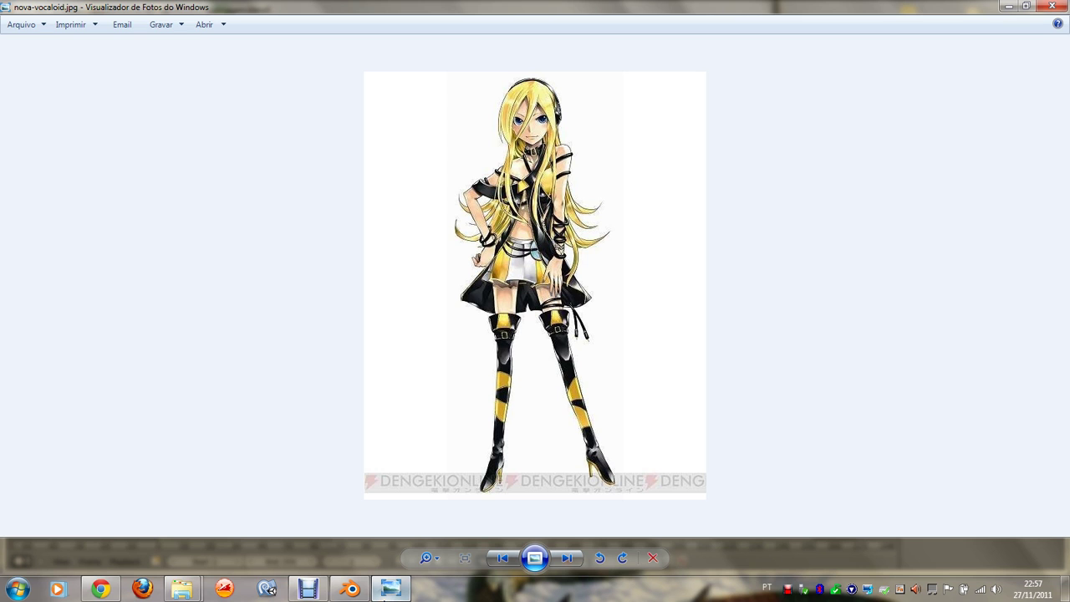
click(384, 591)
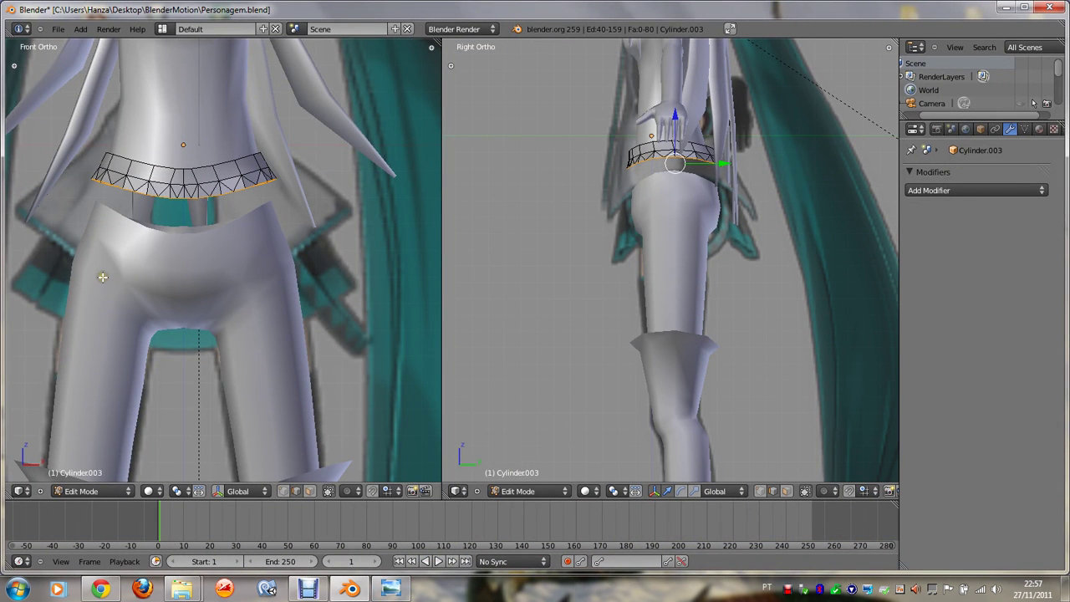
Step: Restore the belt to 40 clean quad faces in two rows and reselect its bottom edge loop
scroll(126, 234, up, 3)
shift+scroll(125, 235, up, 3)
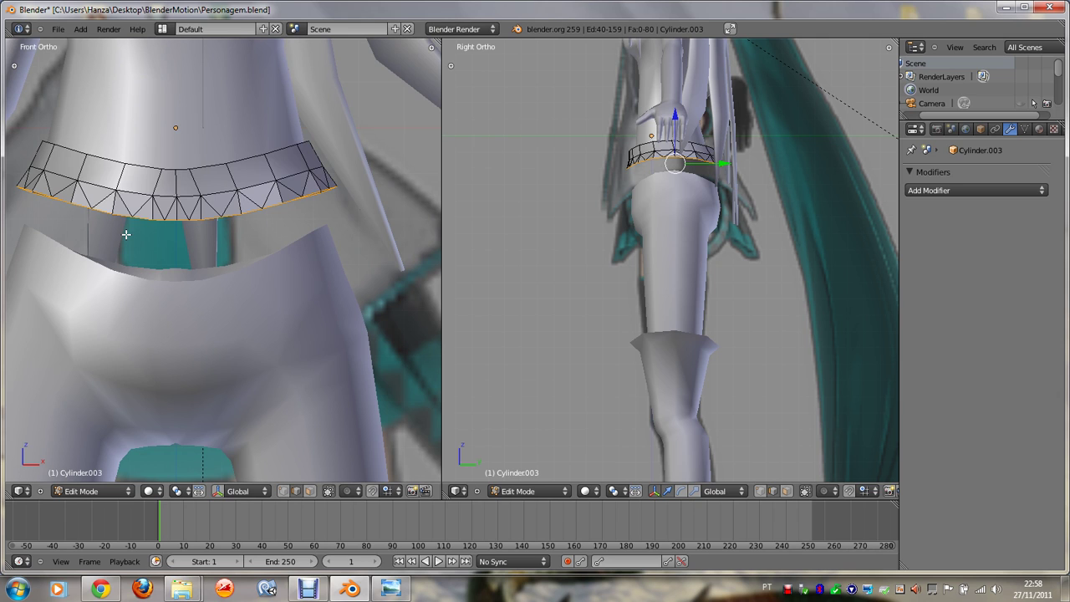
key(KP_4)
key(KP_6)
key(alt+j)
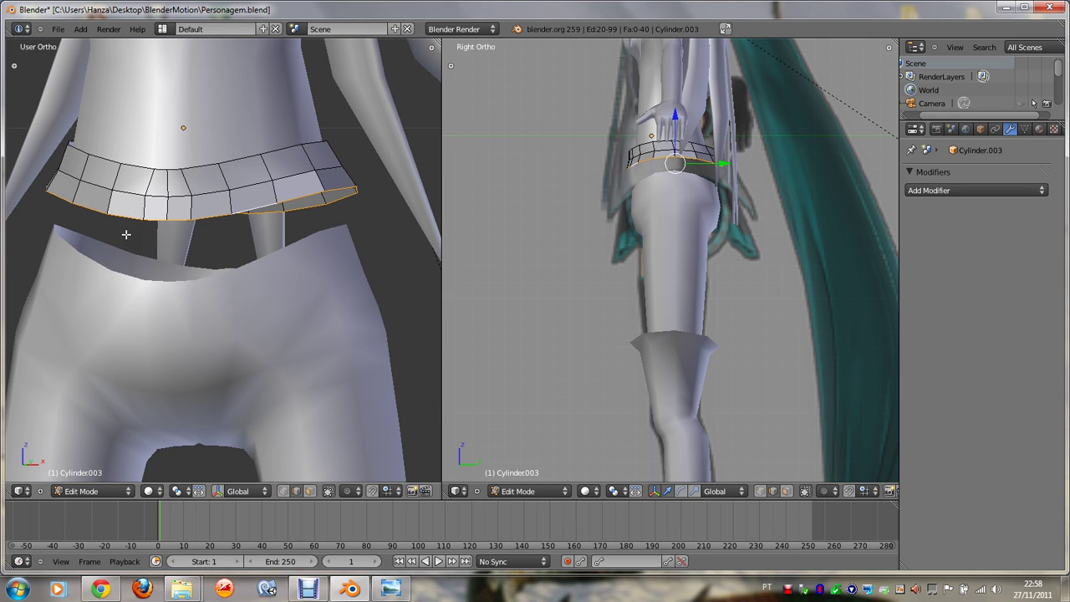
right_click(149, 220)
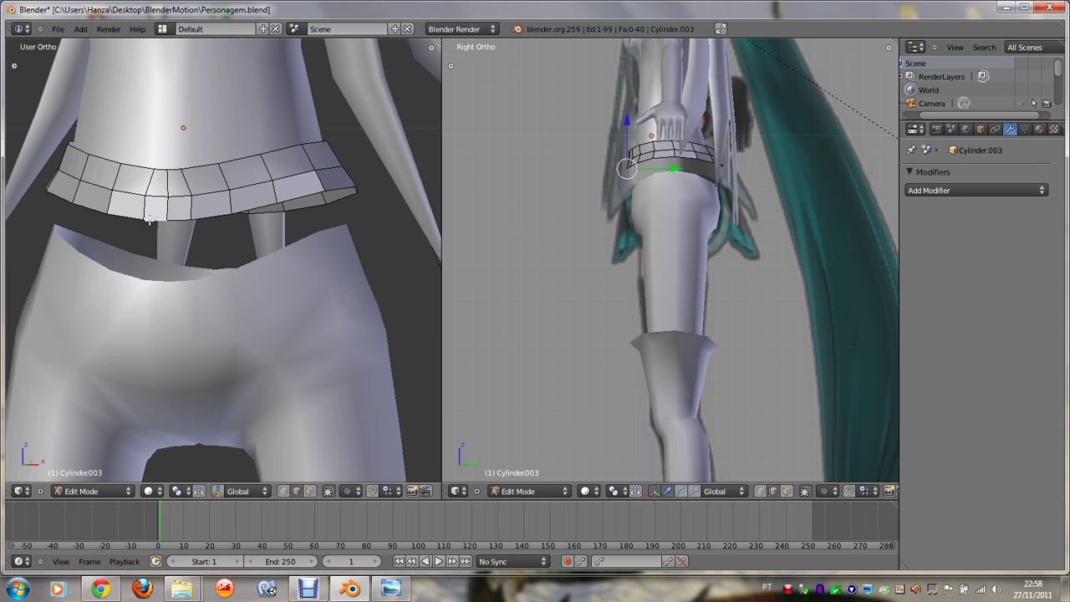
alt+right_click(153, 220)
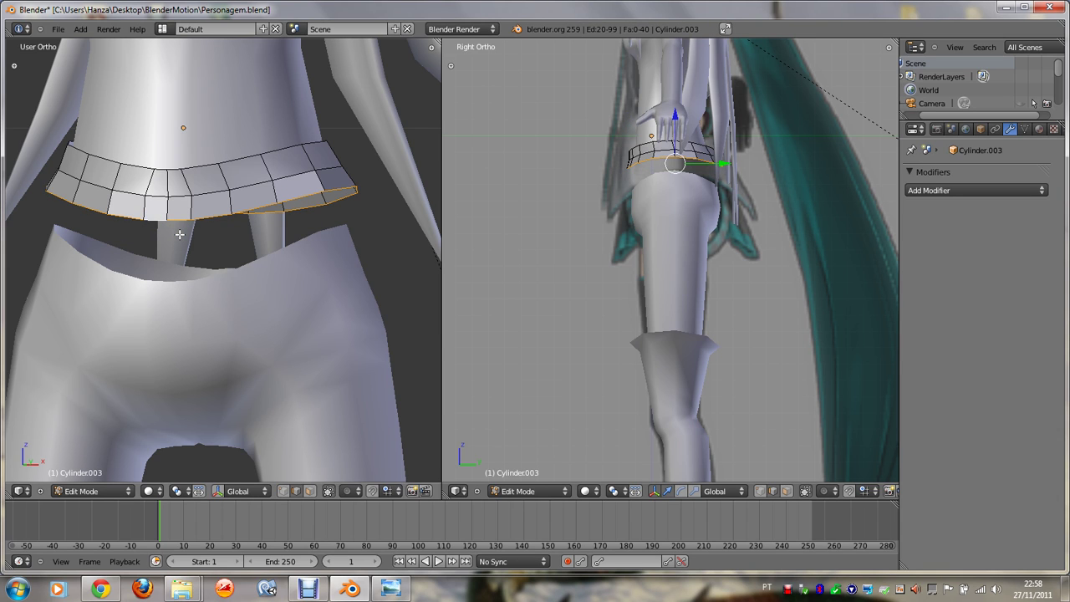
scroll(179, 235, down, 1)
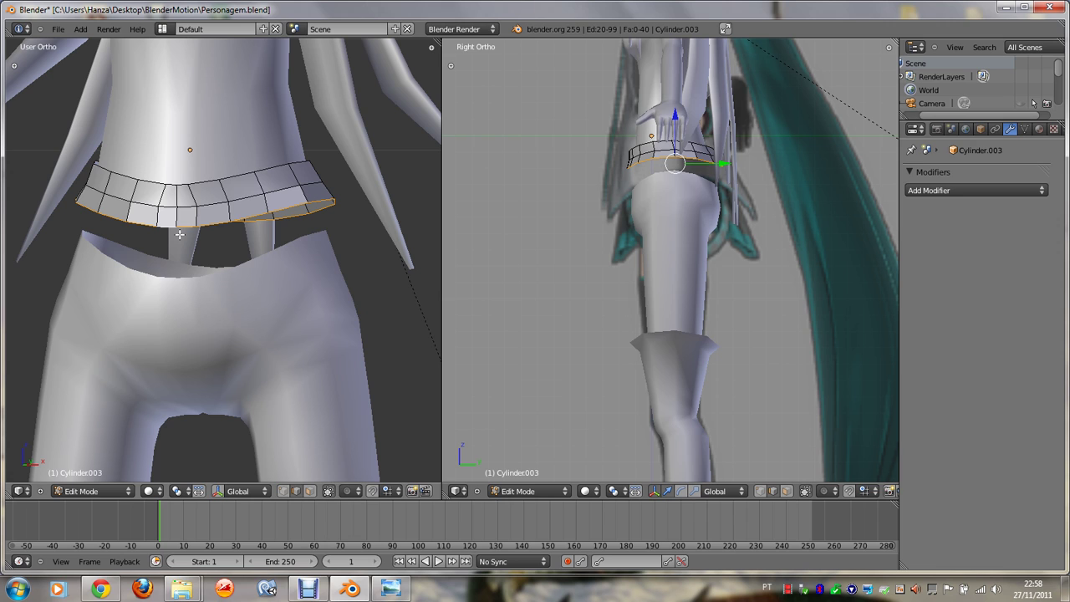
Step: Extrude only the belt's bottom edges downward along Z via the command search, then nudge an edge
key(space)
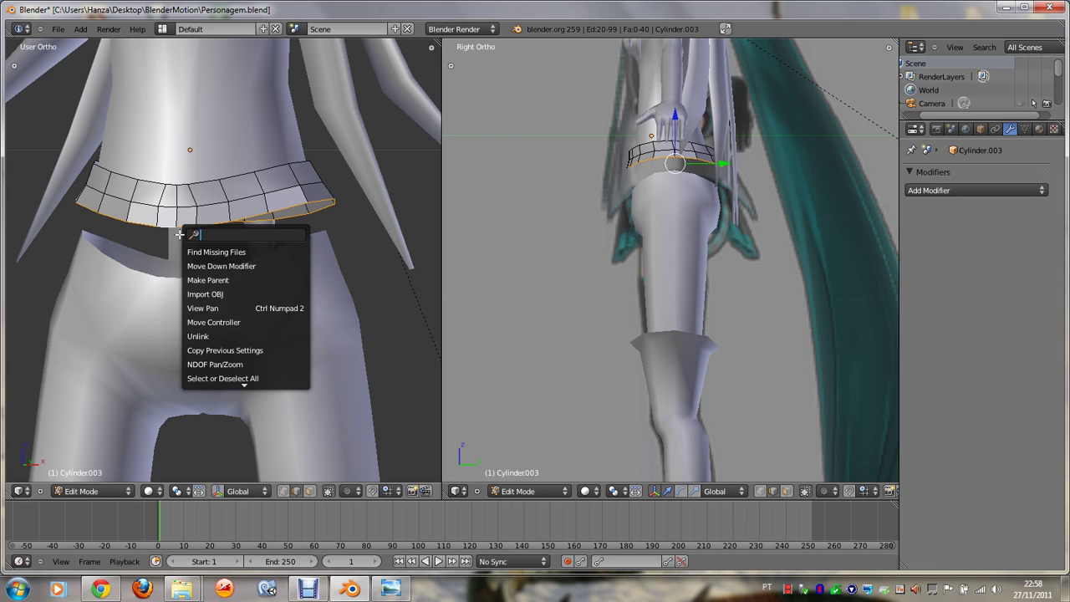
text(Extr)
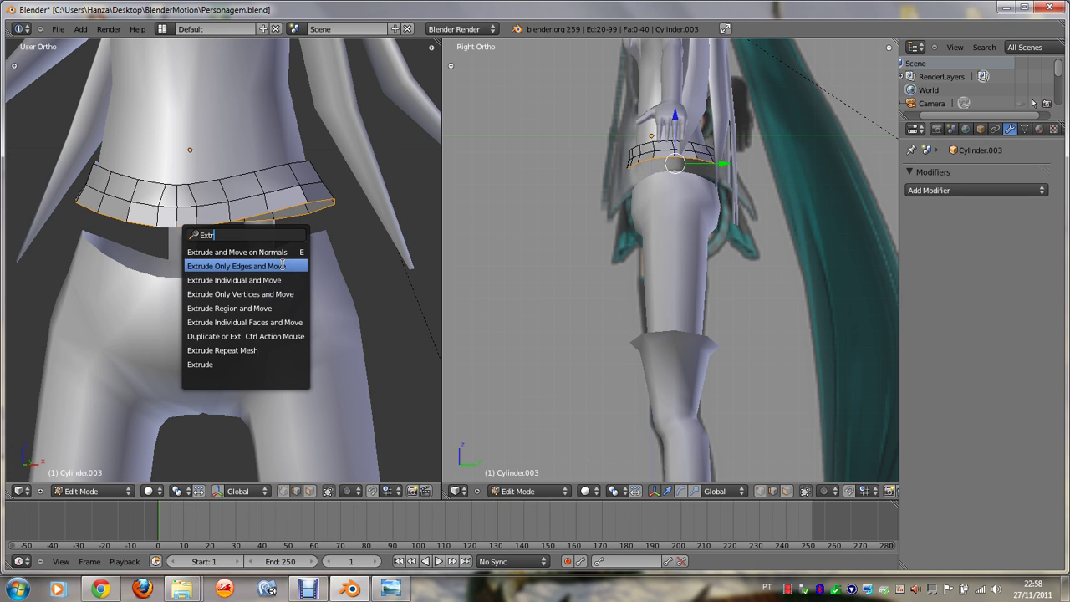
click(283, 265)
key(z)
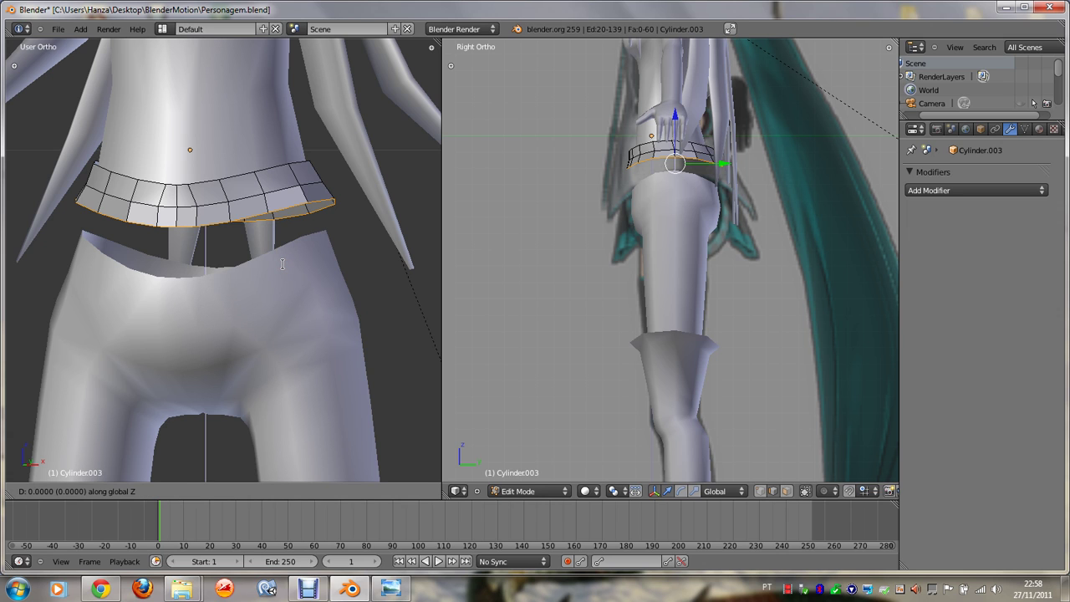
click(295, 343)
right_click(227, 314)
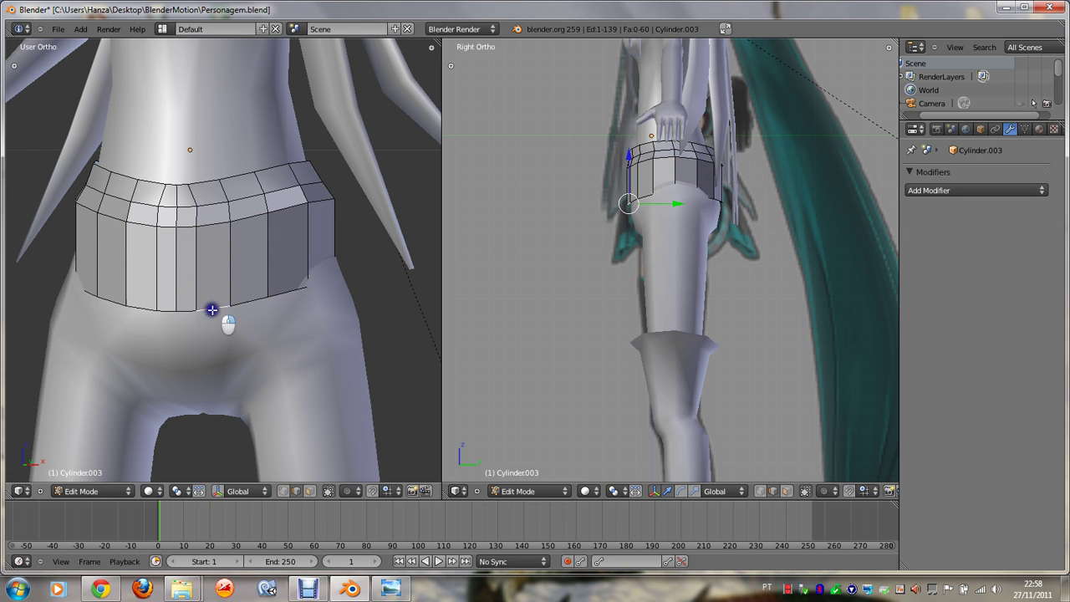
key(g)
click(234, 282)
Step: Undo it, retry a vertical extrusion of the bottom edges, and undo again
key(ctrl+z)
key(ctrl+z)
key(ctrl+z)
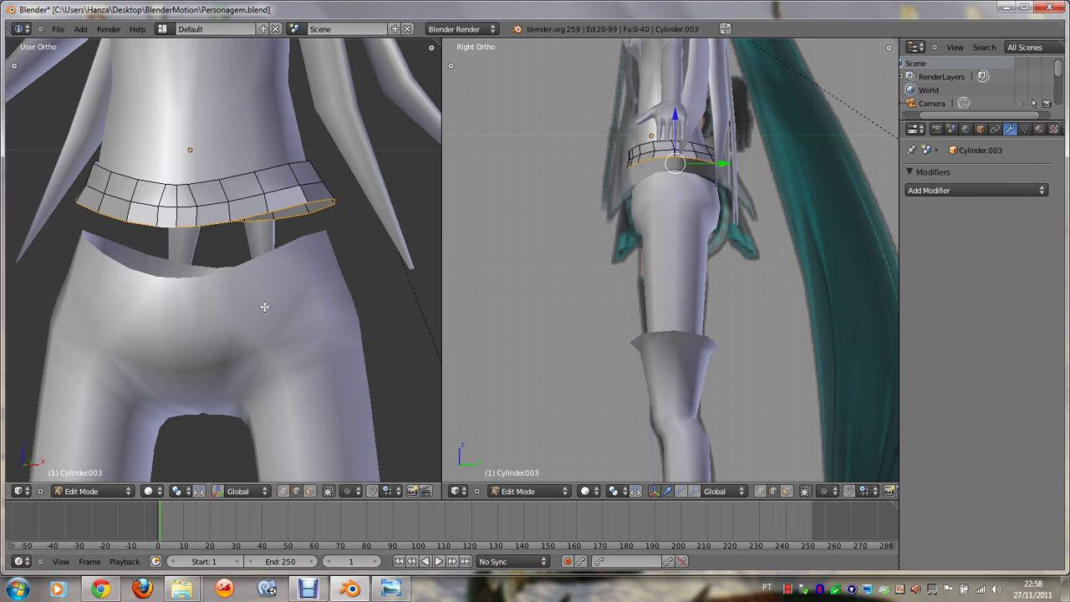
key(e)
key(z)
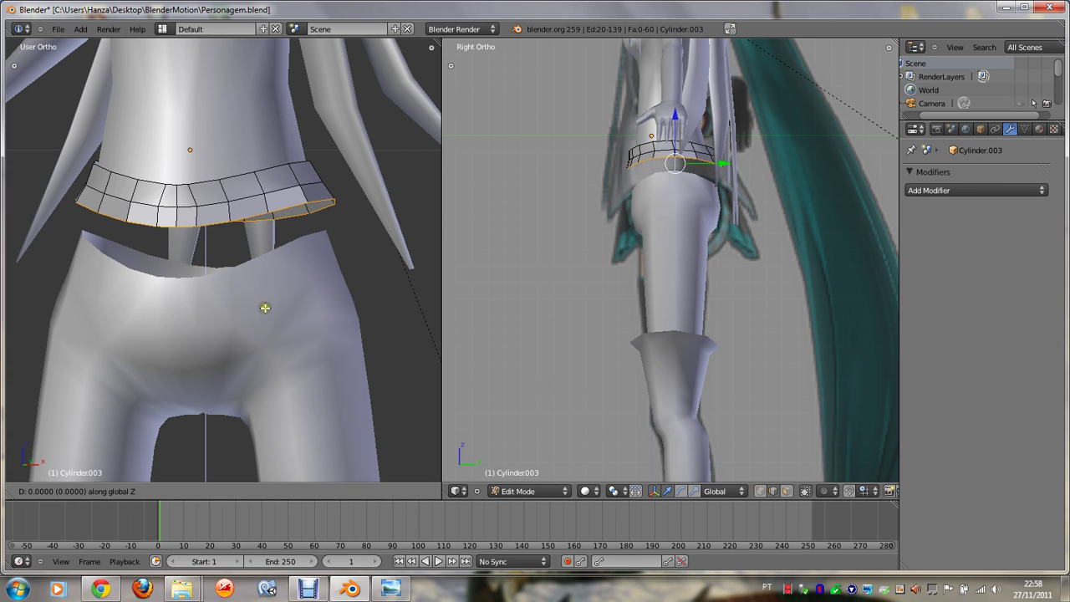
click(279, 399)
key(ctrl+z)
Step: Run Extrude Only Vertices on the bottom loop, raising the mesh to 119 edges
key(space)
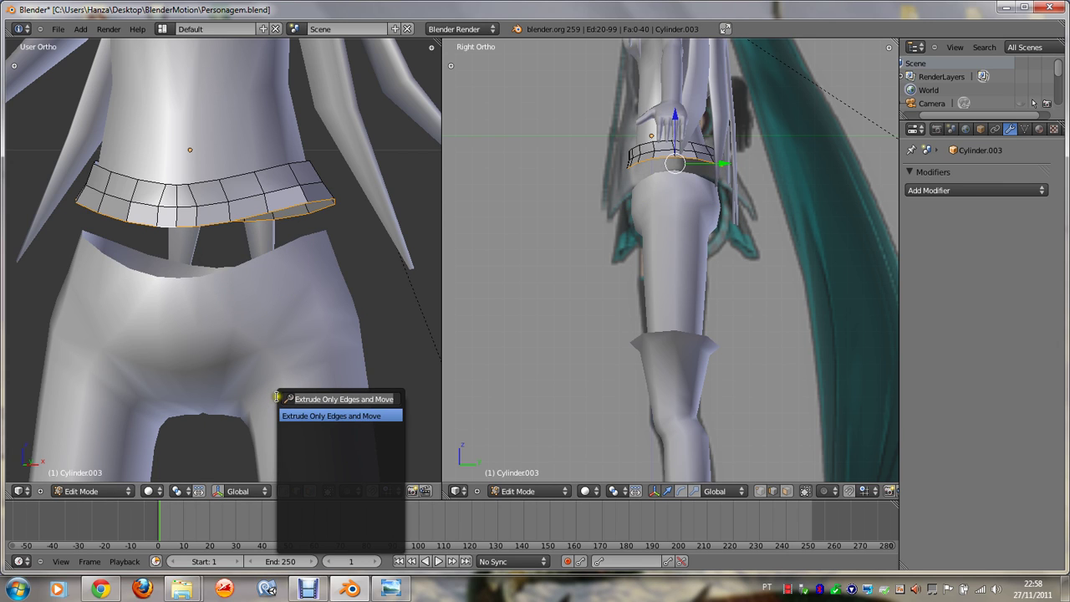
key(End)
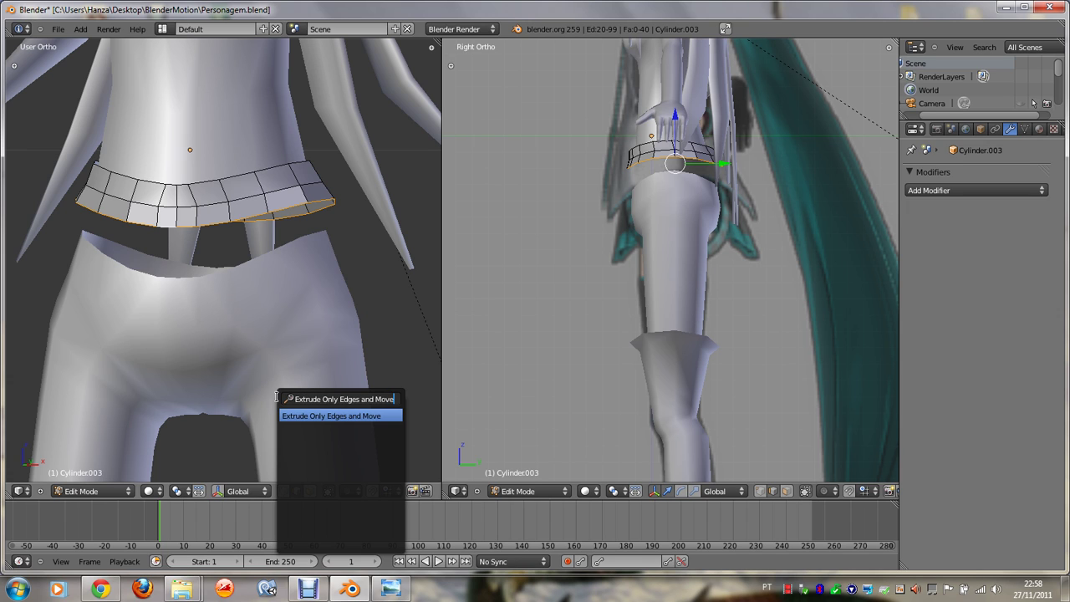
key(BackSpace)
key(BackSpace)
key(BackSpace)
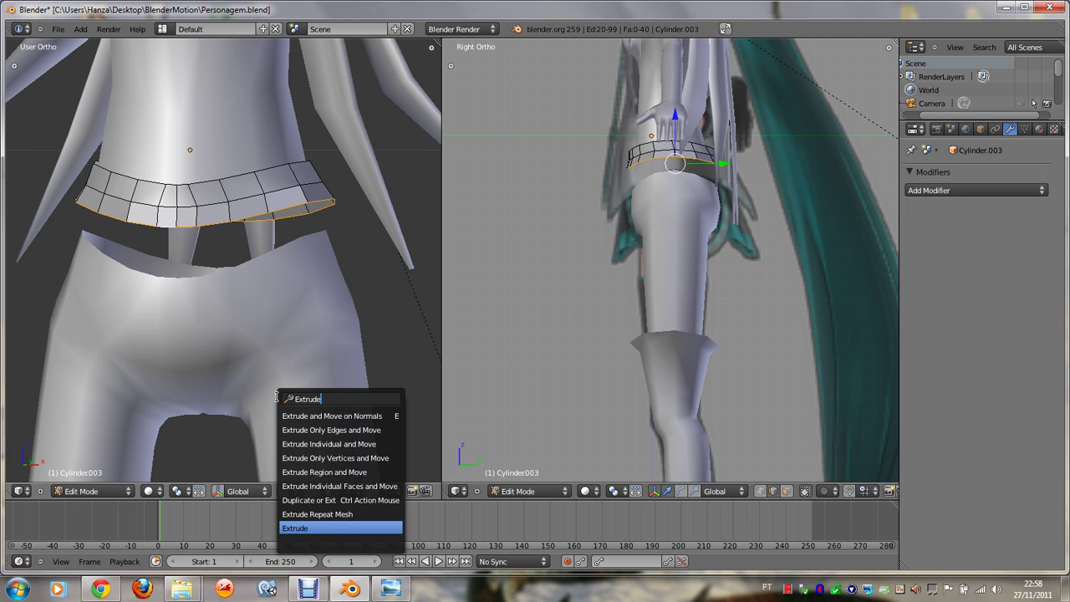
key(Up)
key(Up)
key(Up)
key(Up)
key(Down)
key(Down)
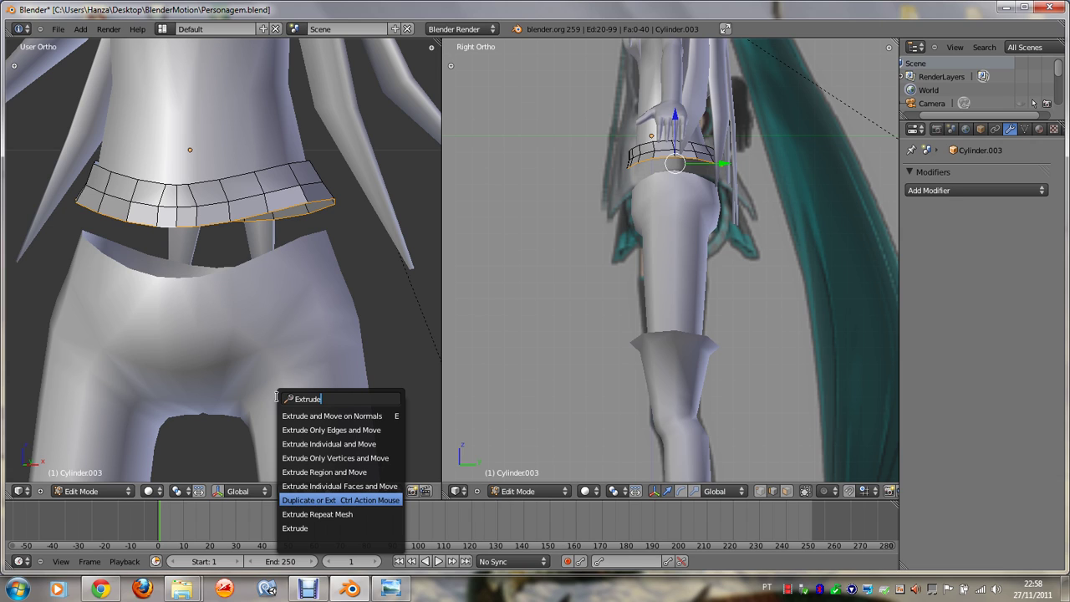
key(Up)
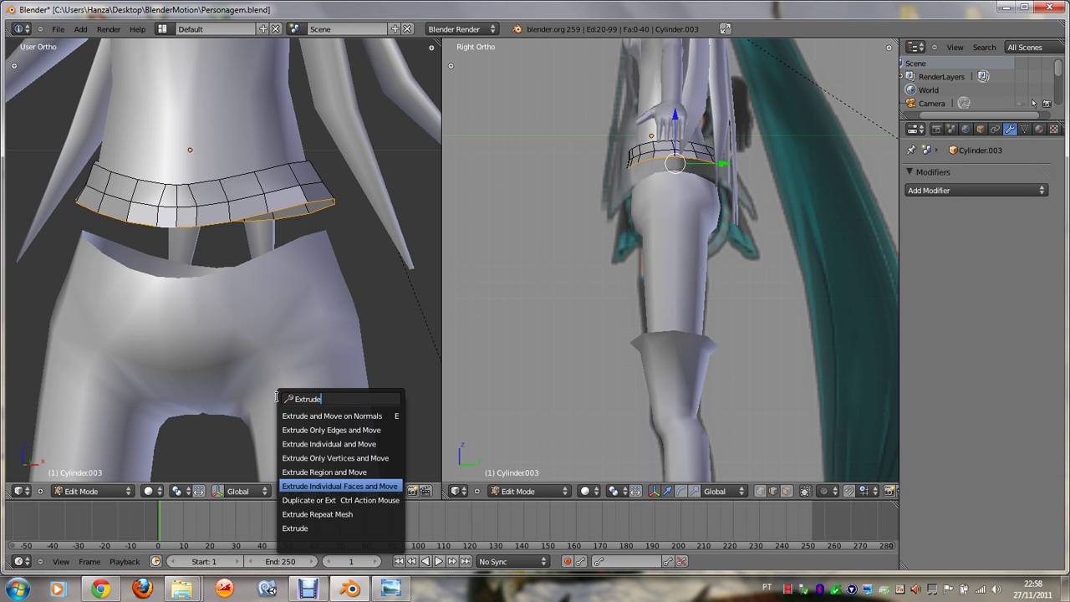
key(Up)
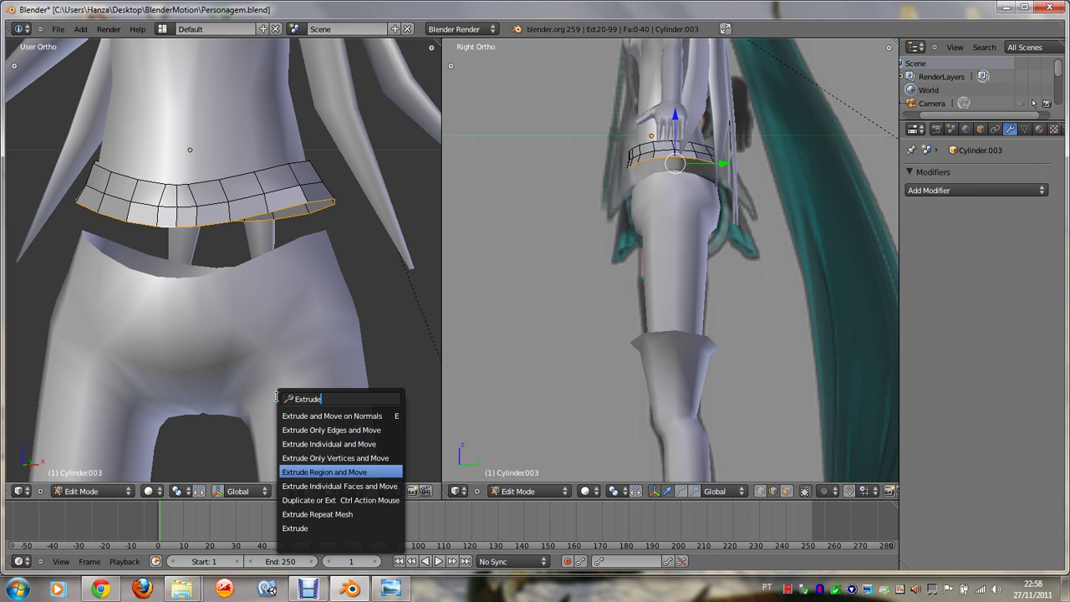
key(Up)
key(Up)
key(Up)
key(Up)
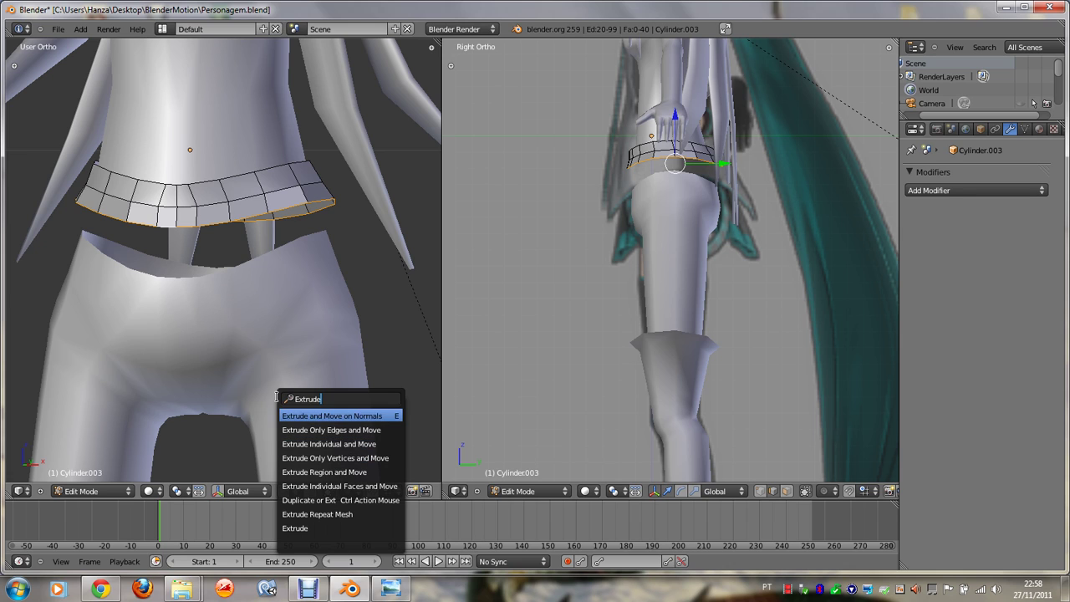
key(Down)
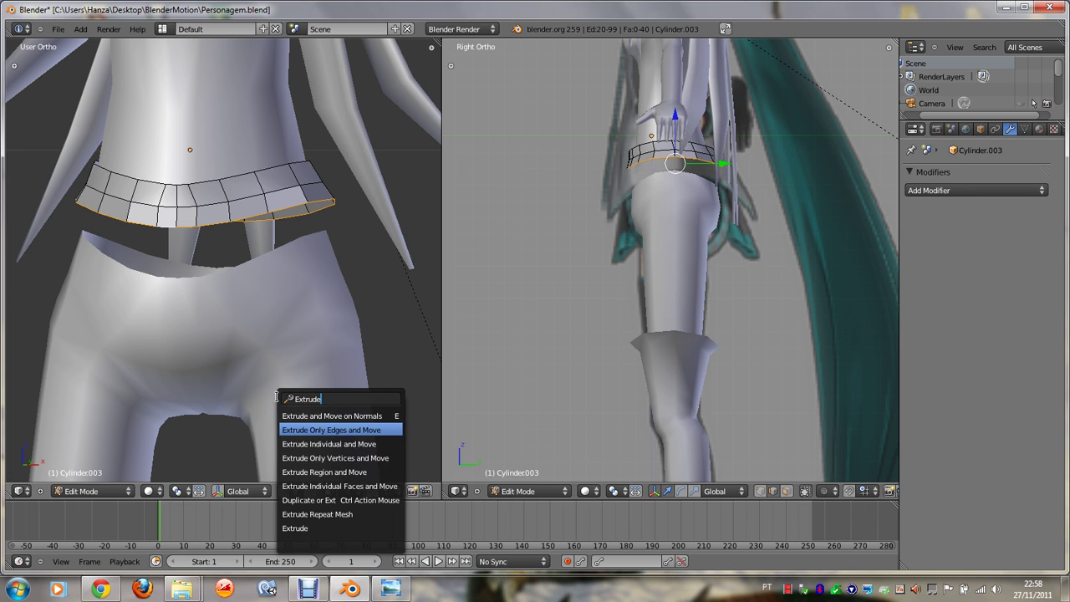
key(Down)
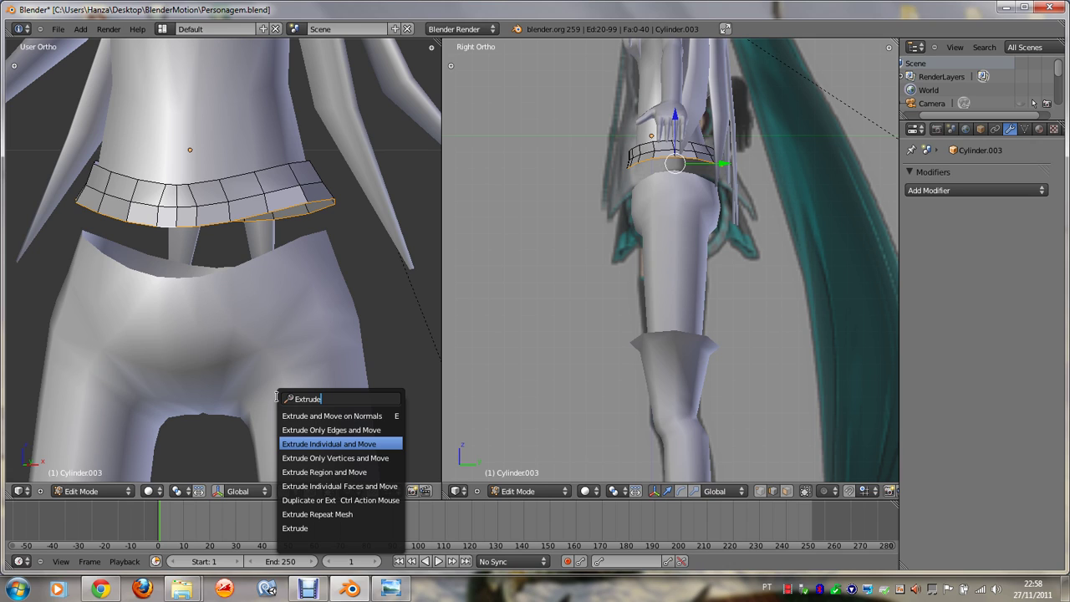
key(Down)
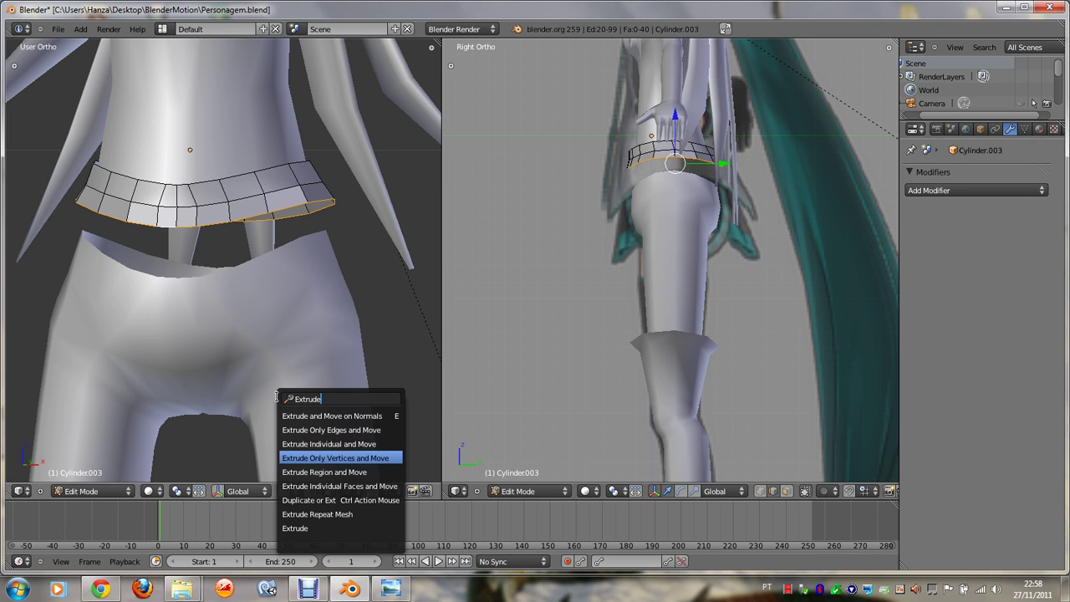
key(Return)
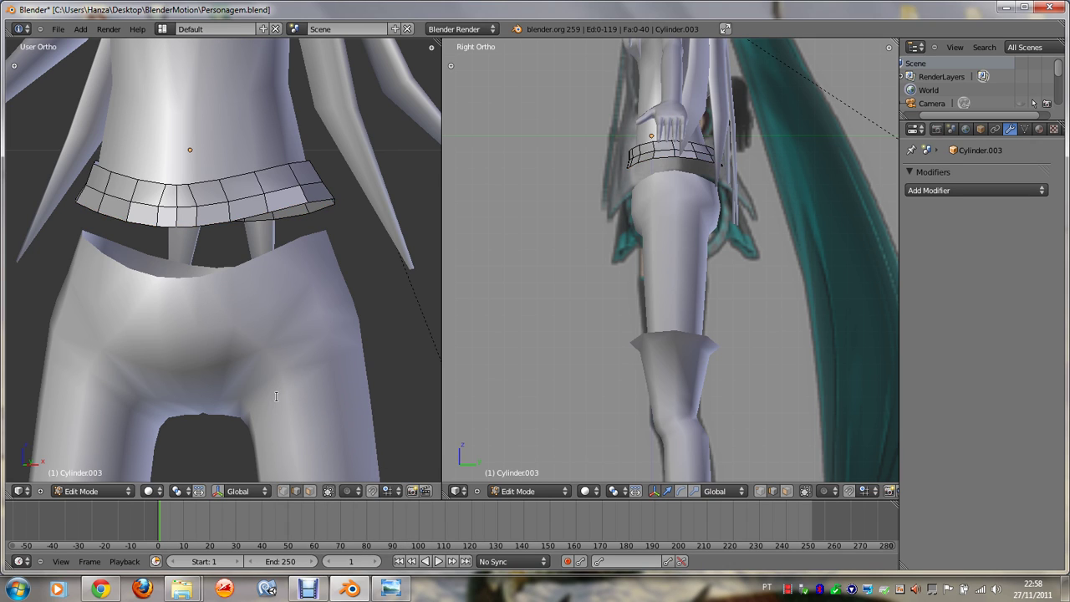
Step: In wireframe, switch to vertex select and select the belt's bottom loop
key(z)
key(z)
right_click(213, 224)
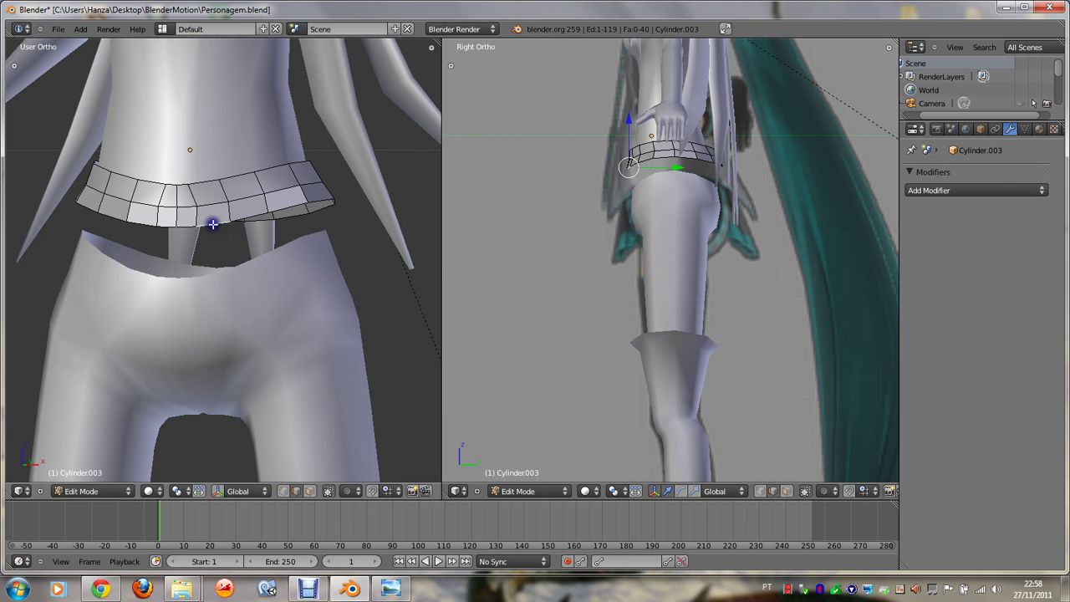
key(a)
alt+right_click(291, 378)
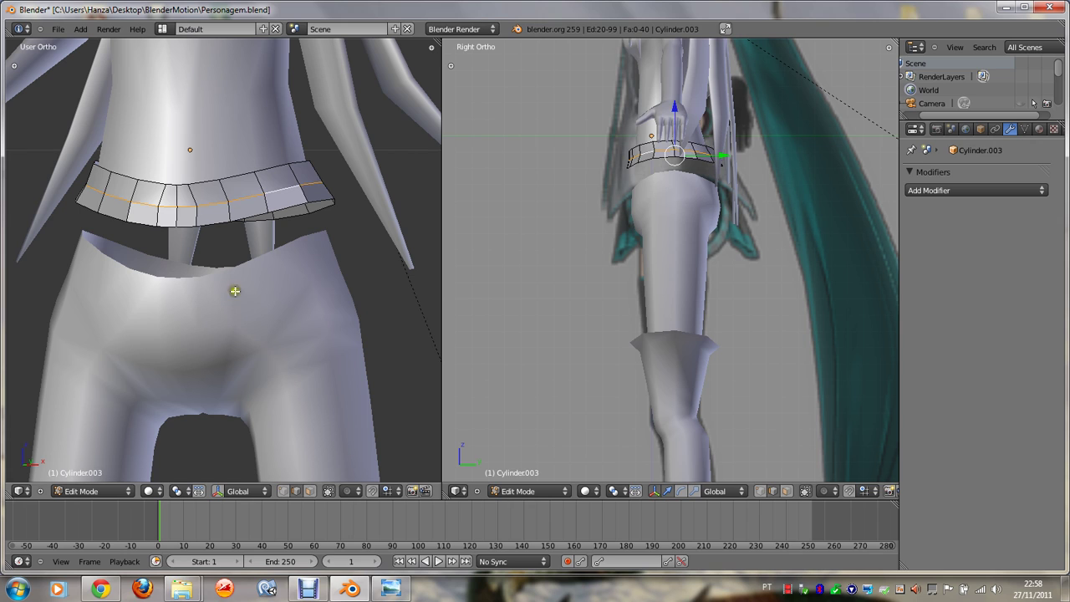
click(284, 491)
alt+right_click(211, 217)
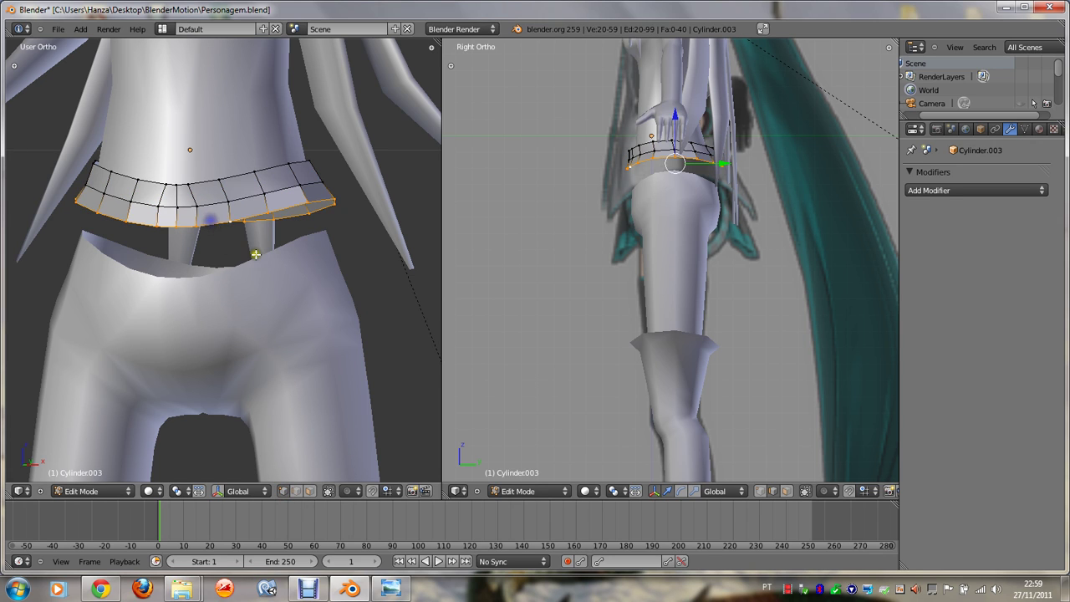
Step: Extrude the bottom loop as vertices only straight down, then scale the new strands outward to flare
key(e)
key(z)
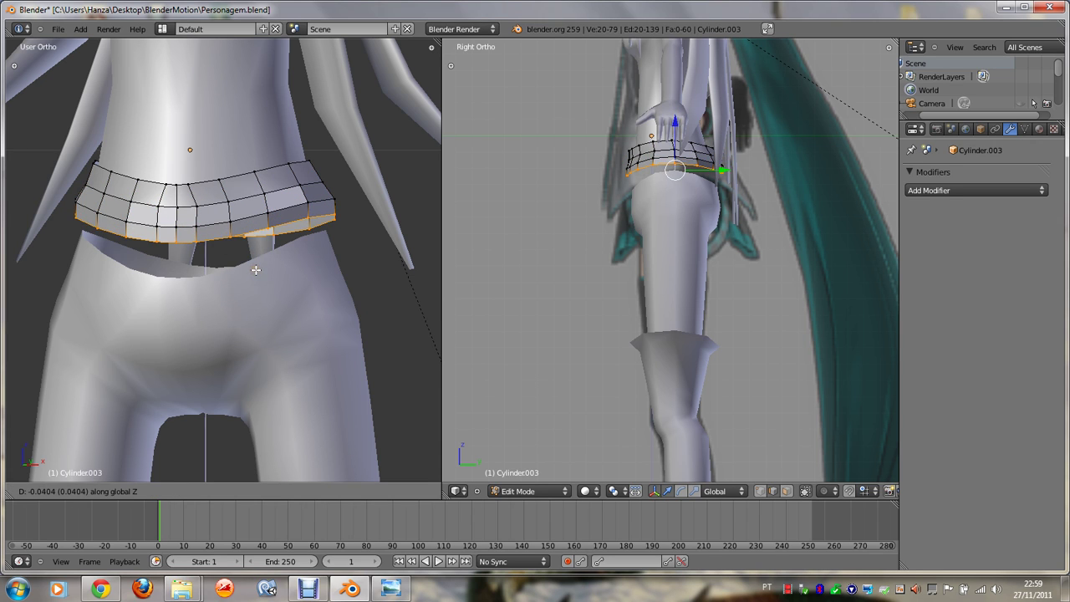
right_click(260, 306)
key(ctrl+z)
key(space)
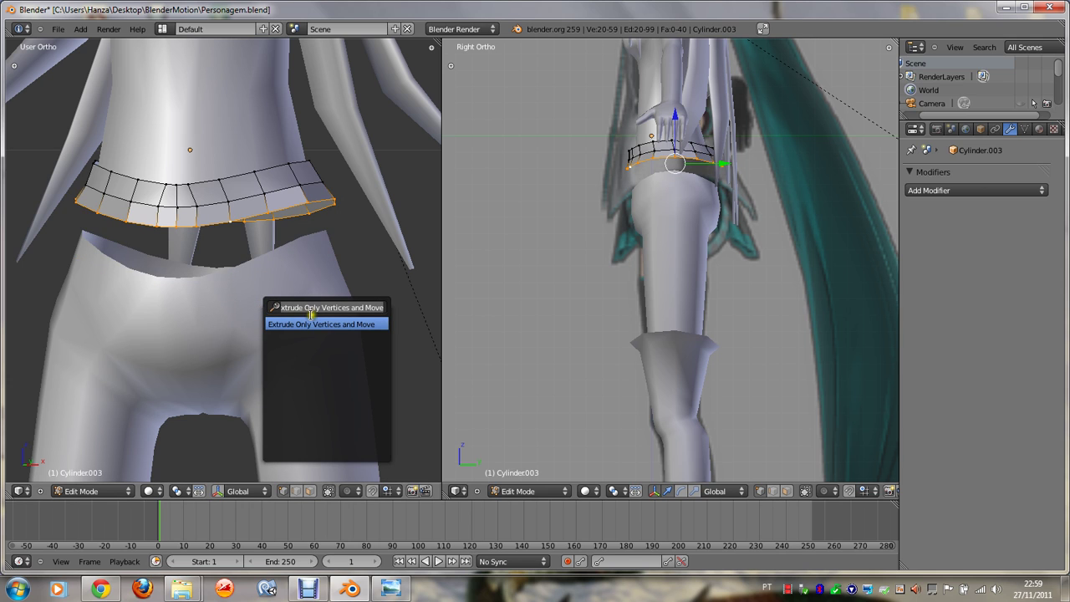
click(310, 324)
key(z)
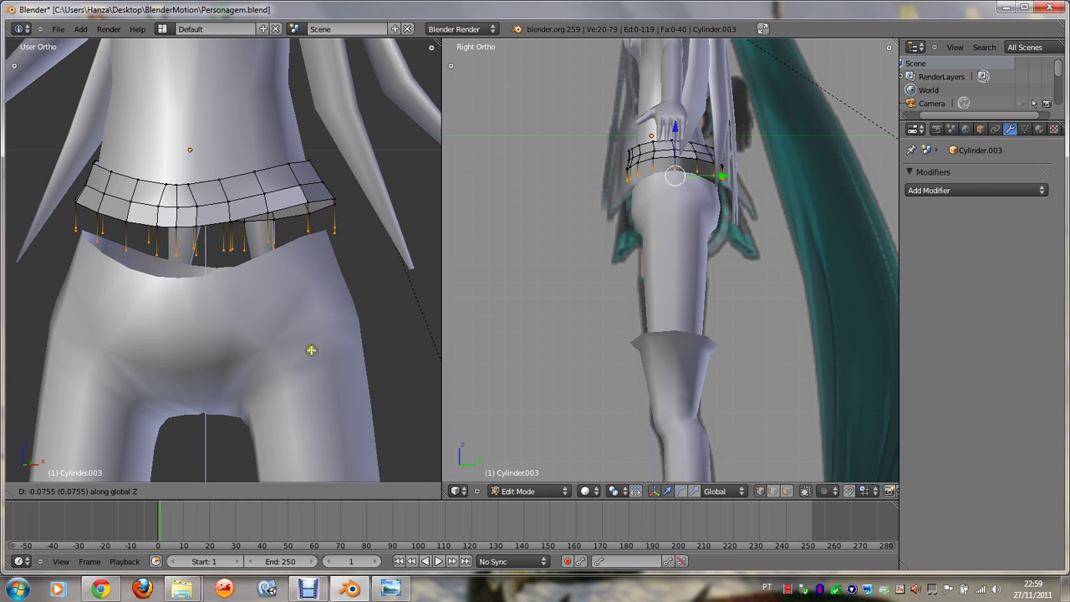
click(313, 411)
key(s)
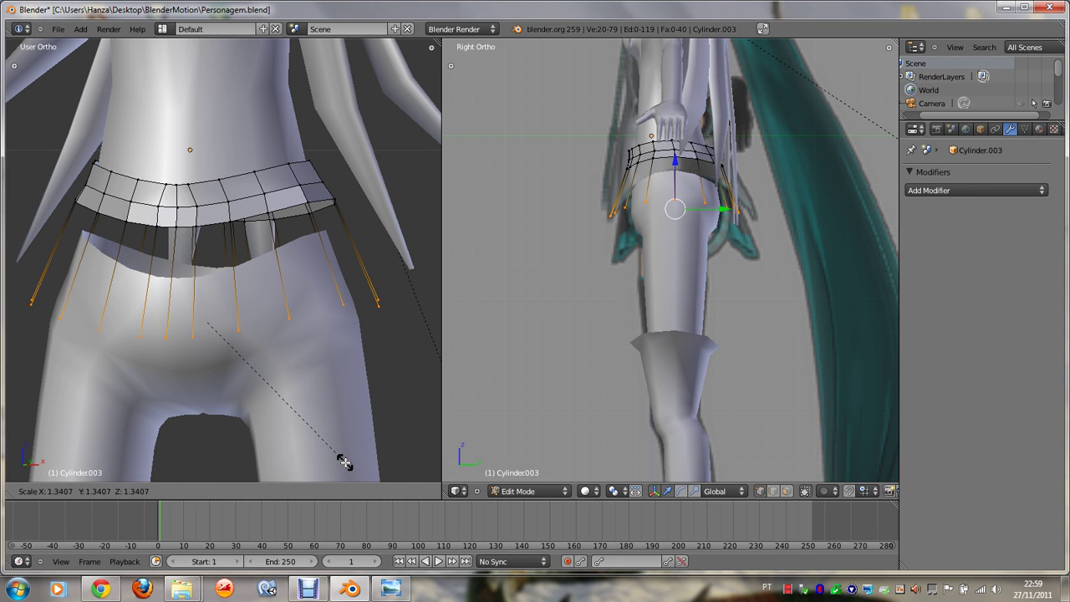
click(345, 463)
Step: Select a front skirt vertex together with its waistband vertex above it
right_click(193, 337)
shift+right_click(167, 337)
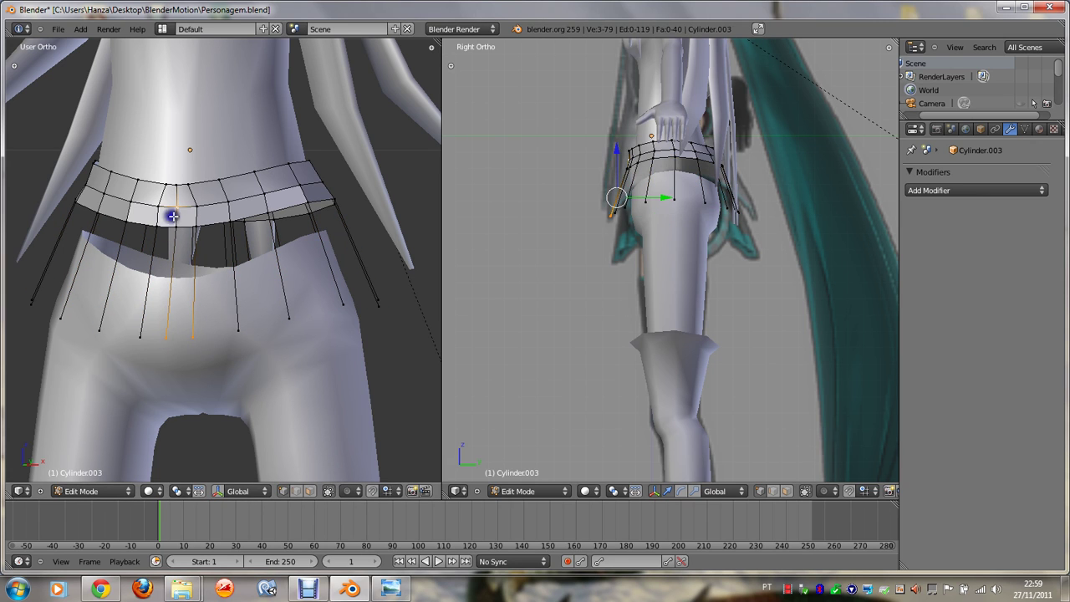
right_click(164, 337)
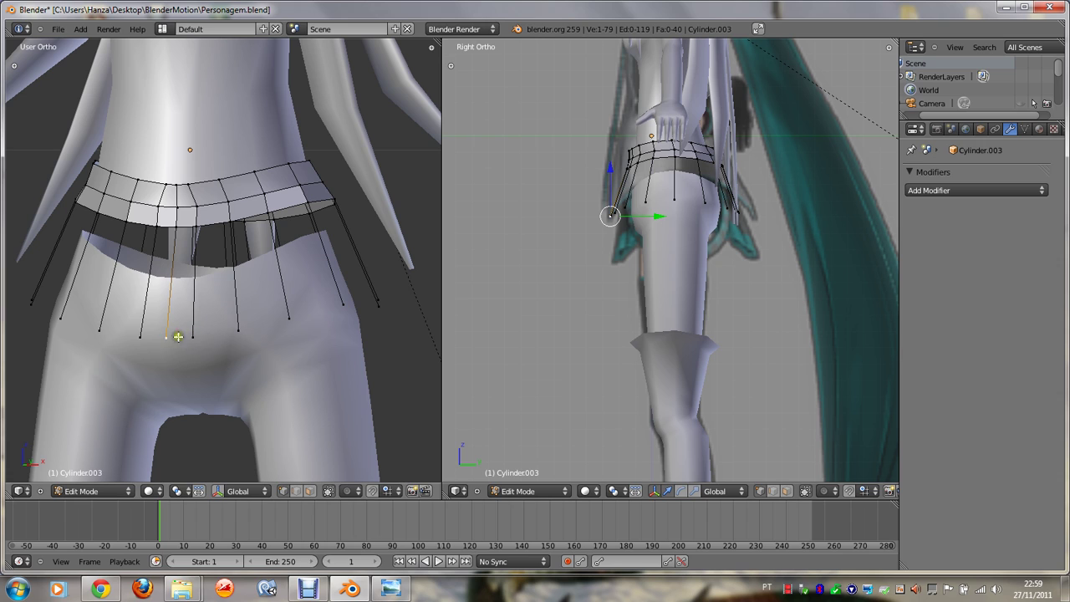
right_click(142, 338)
right_click(171, 337)
shift+right_click(170, 228)
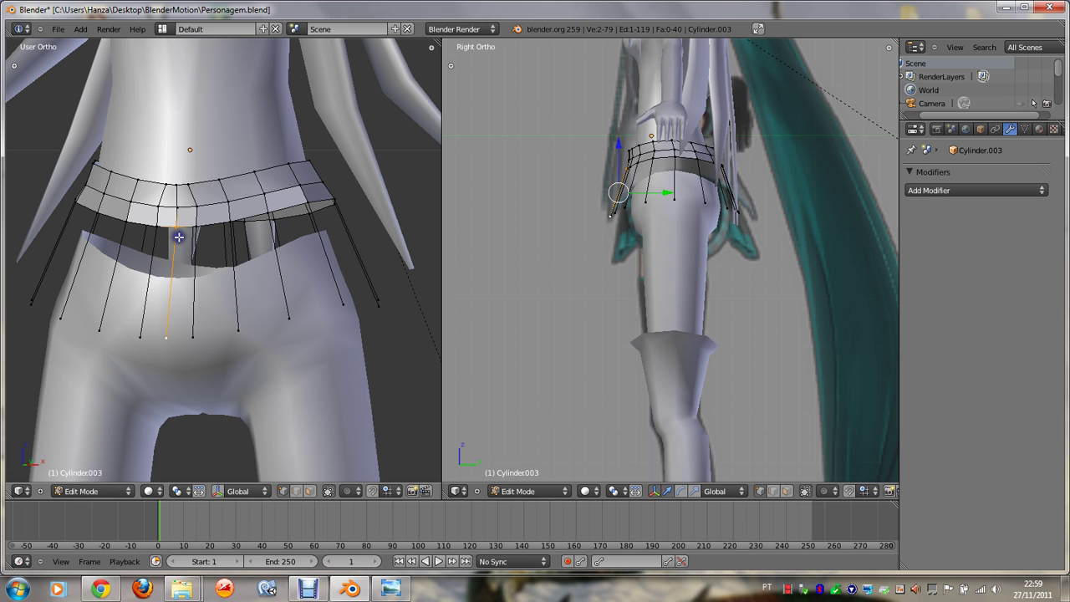
shift+right_click(177, 184)
Step: Delete the chosen front vertices, then delete a four-vertex column in front wireframe view
key(x)
click(177, 182)
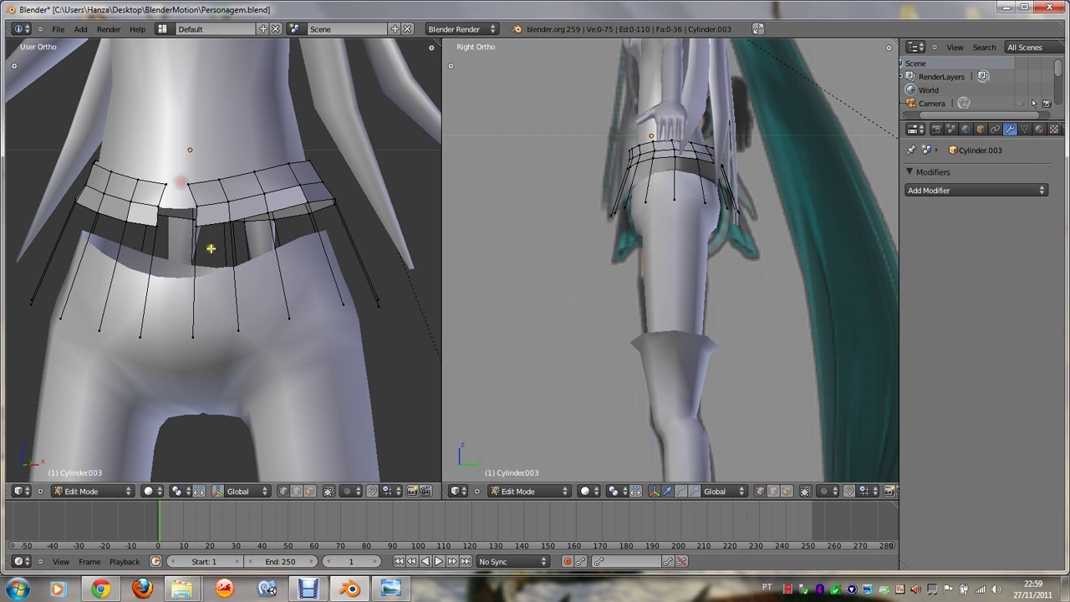
key(KP_1)
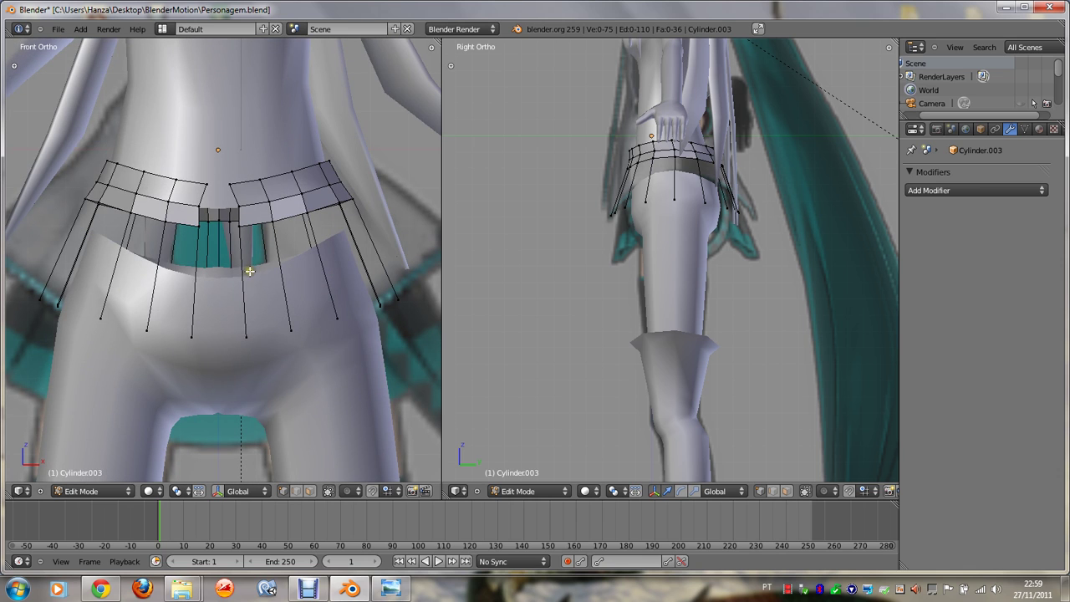
key(z)
right_click(220, 321)
shift+right_click(219, 219)
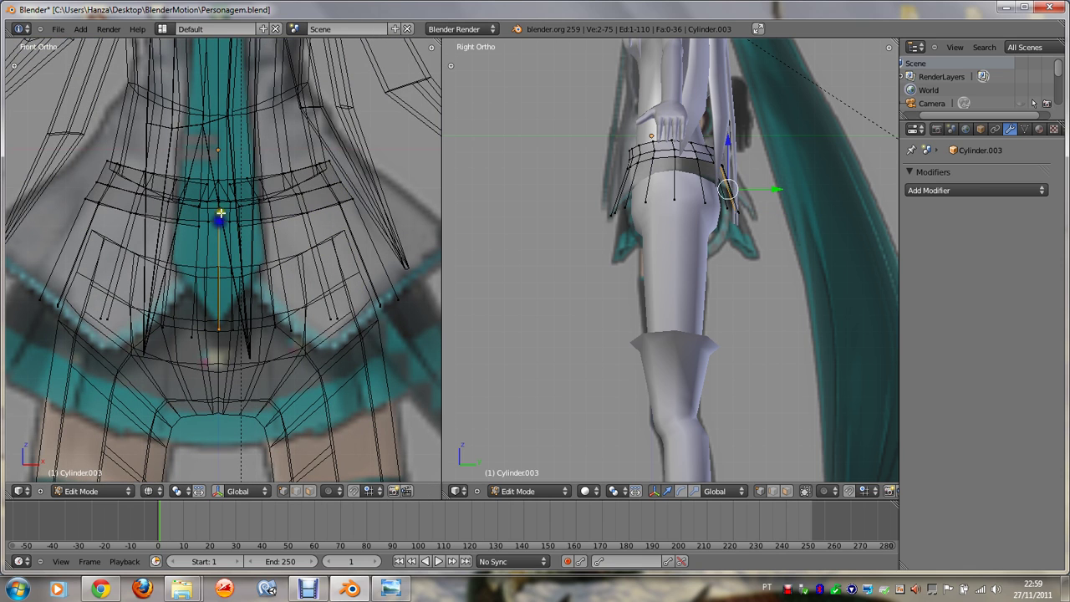
shift+right_click(216, 181)
shift+right_click(217, 181)
key(x)
click(218, 181)
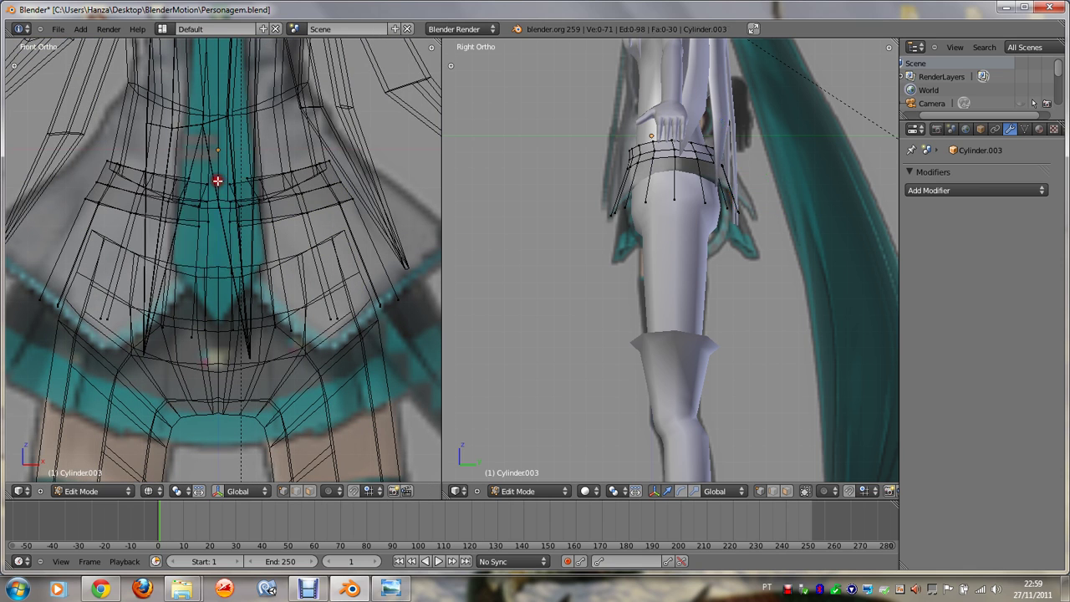
Step: Orbit around the hips to check the sides, then undo the four-vertex deletion
key(z)
key(KP_8)
key(KP_8)
key(KP_4)
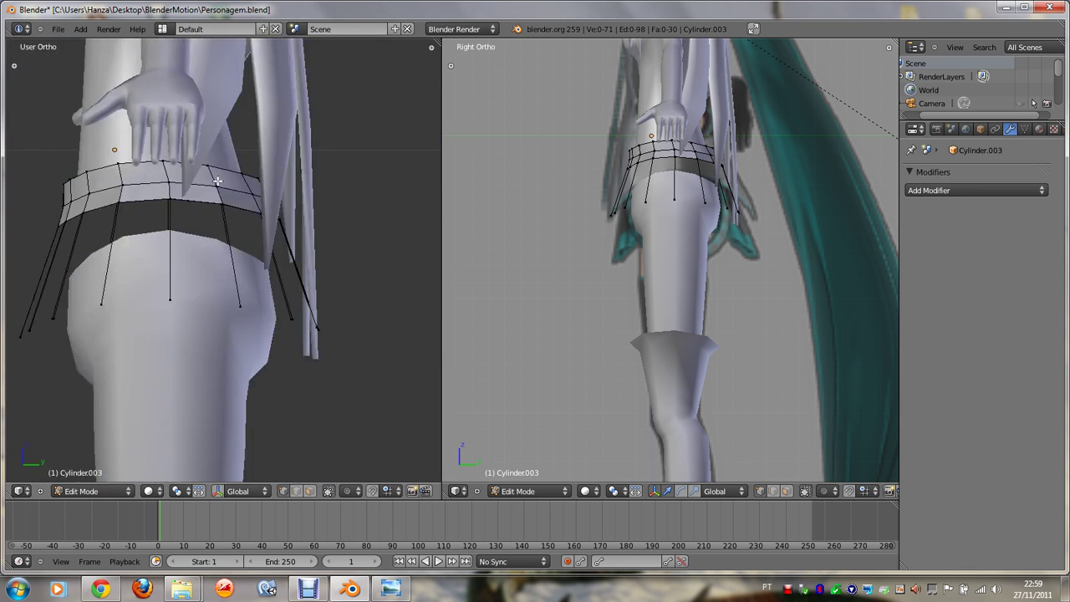
key(KP_6)
key(KP_8)
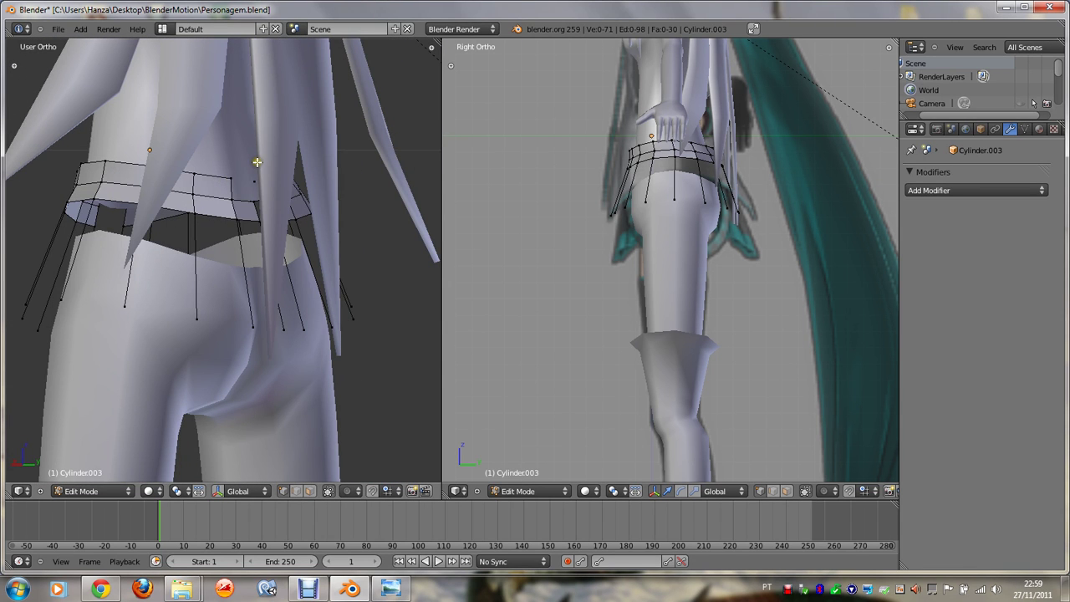
key(ctrl+z)
Step: Select a waistband vertex and inspect the belt from below in wireframe and solid shading
right_click(260, 186)
scroll(260, 185, up, 2)
scroll(261, 185, up, 2)
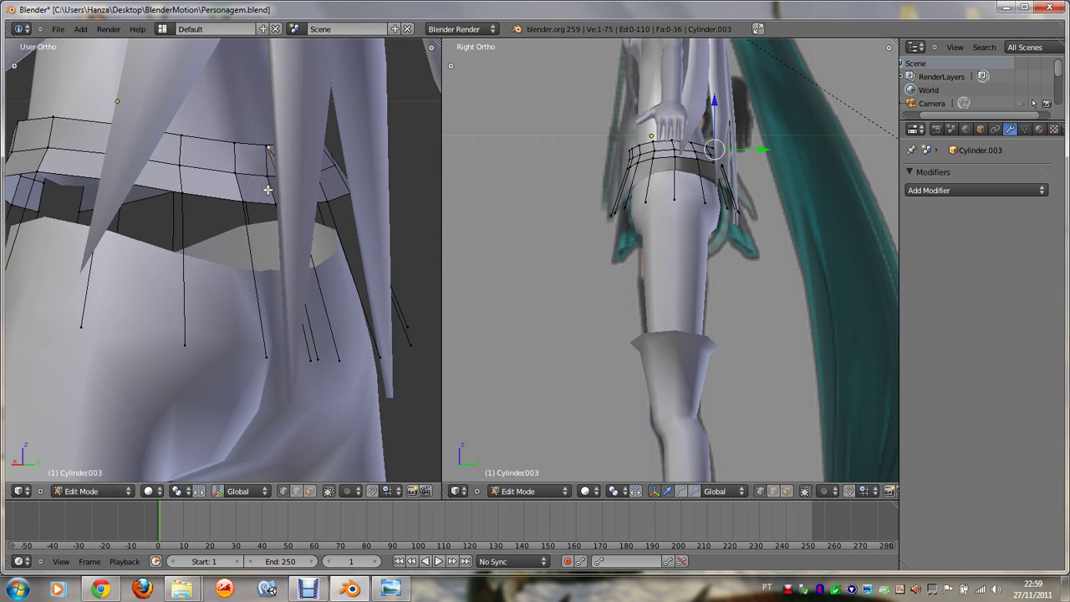
key(KP_8)
key(KP_8)
key(KP_4)
key(z)
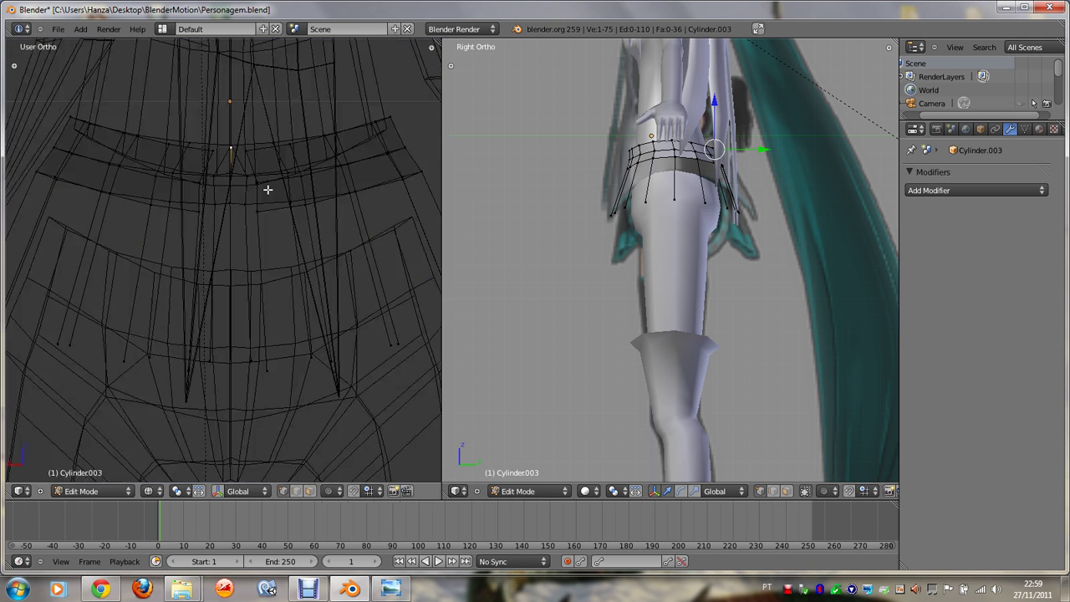
key(KP_8)
key(KP_8)
key(z)
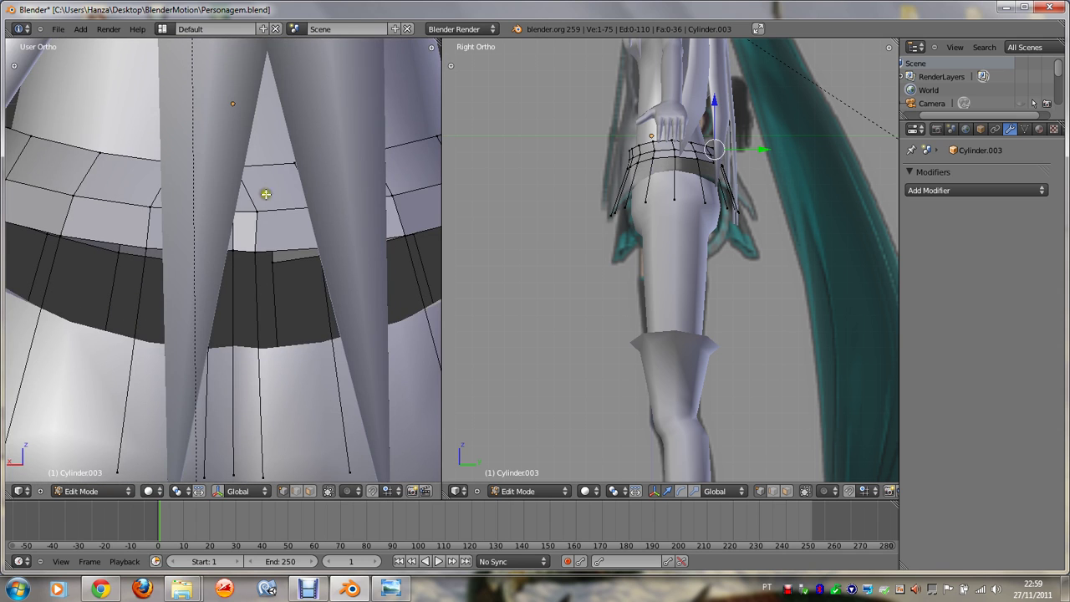
Step: In object mode, hide the hair strands object and select the skirt object
key(Tab)
key(KP_2)
key(KP_2)
right_click(273, 189)
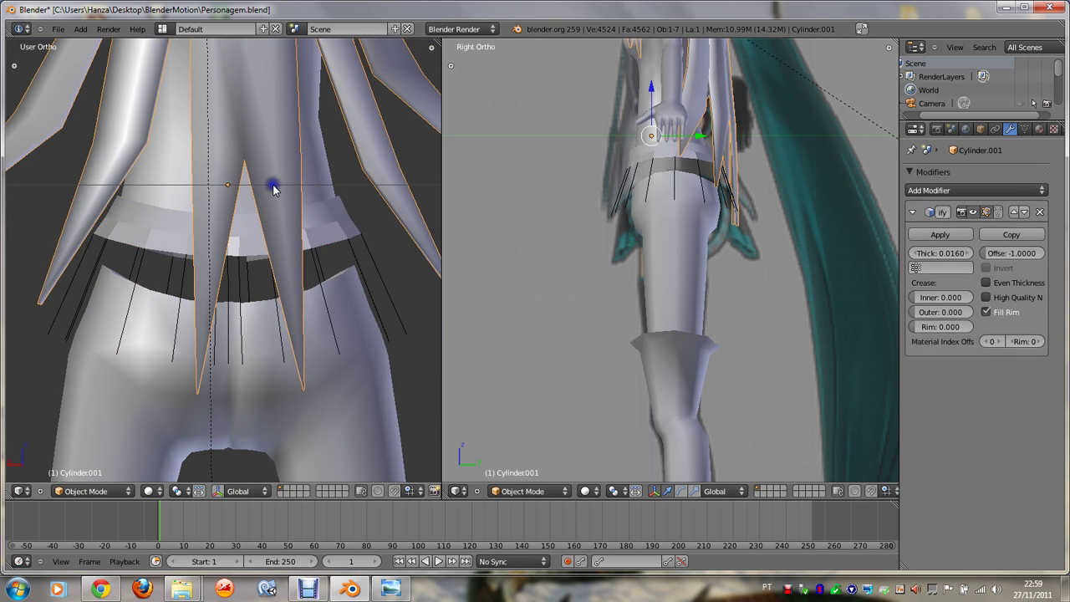
key(h)
right_click(265, 232)
Step: Back in edit mode, move the top front waistband vertex, then undo the move
key(Tab)
scroll(256, 237, up, 4)
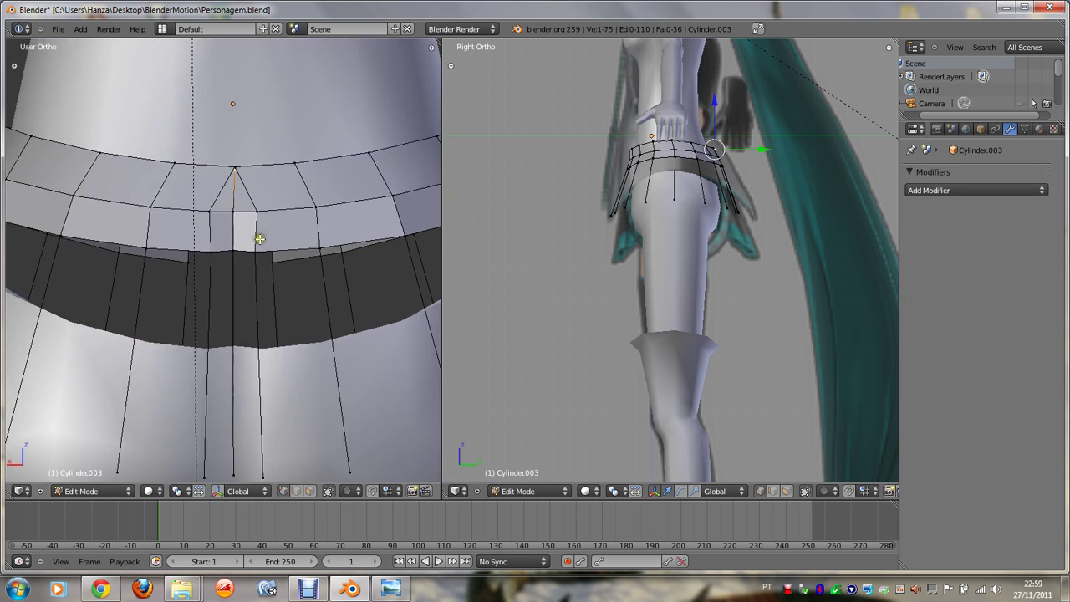
right_click(241, 127)
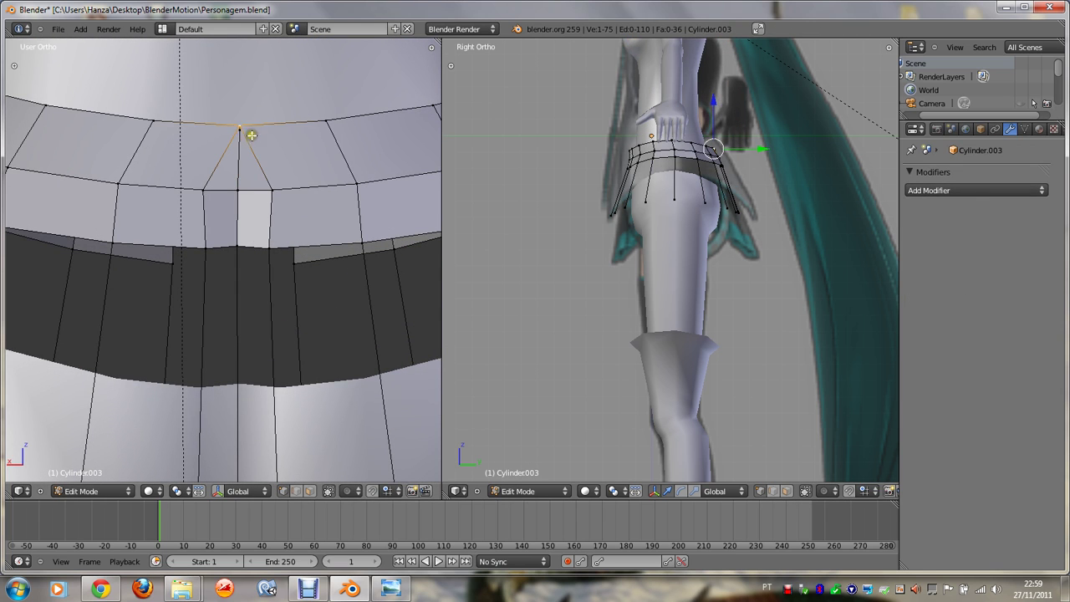
key(g)
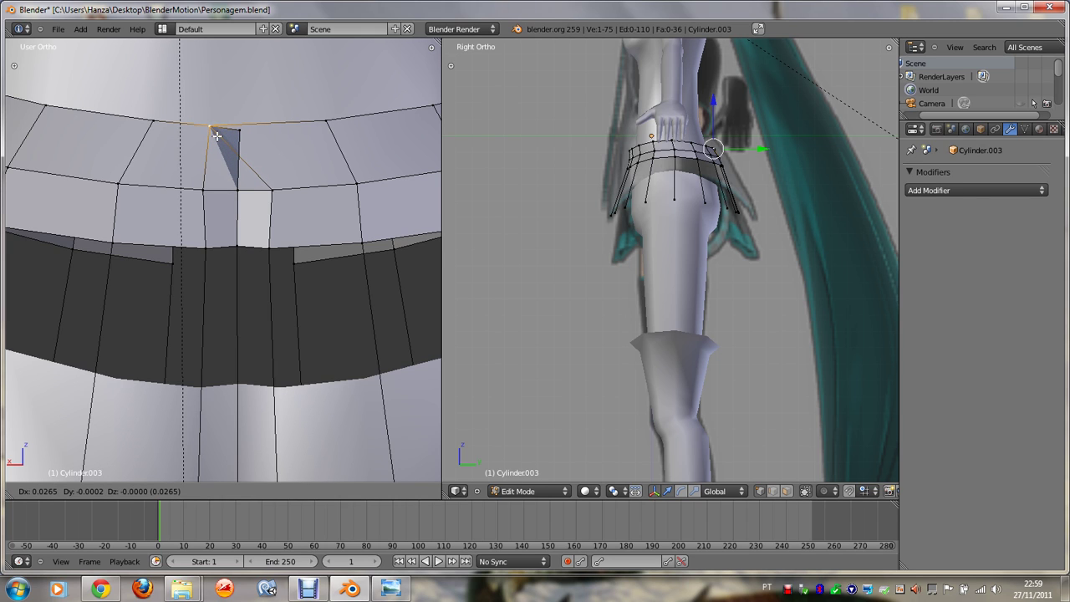
click(220, 135)
key(ctrl+z)
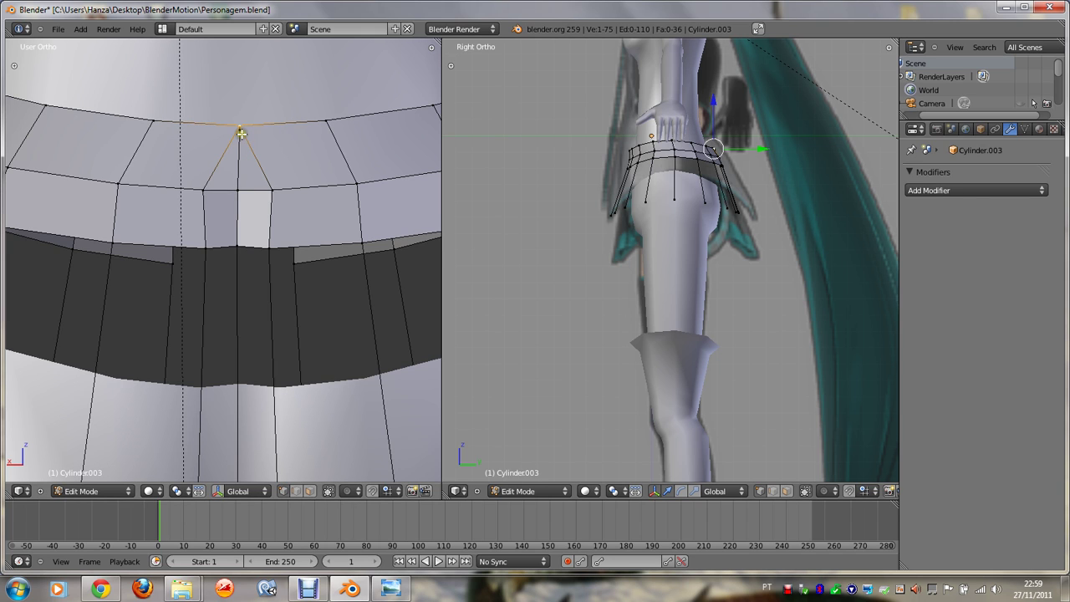
Step: Move and then delete vertices at the top of the belt as a trial
key(g)
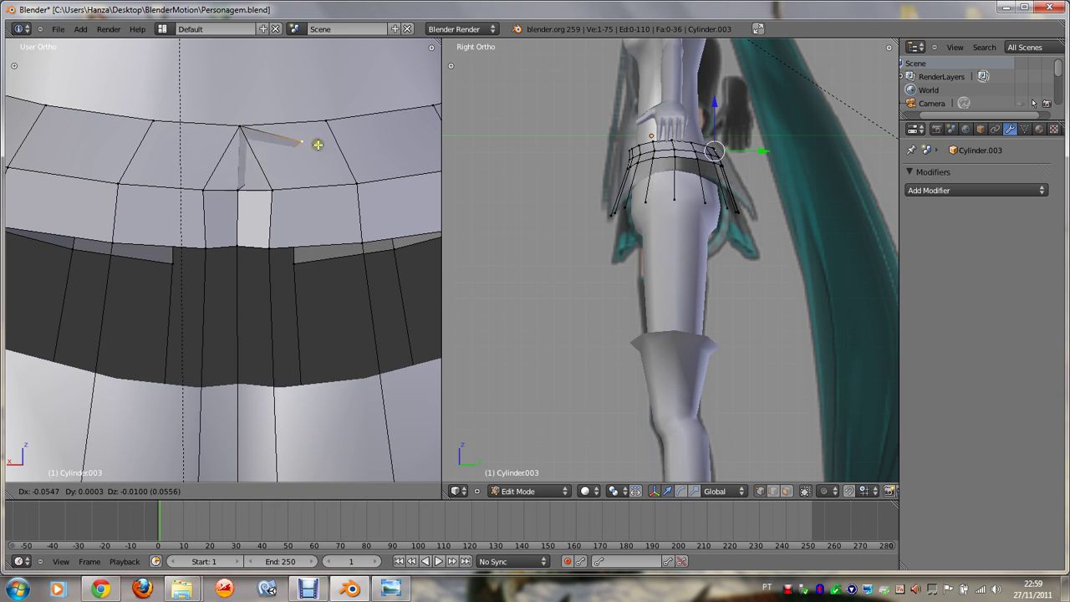
click(261, 142)
key(x)
click(259, 142)
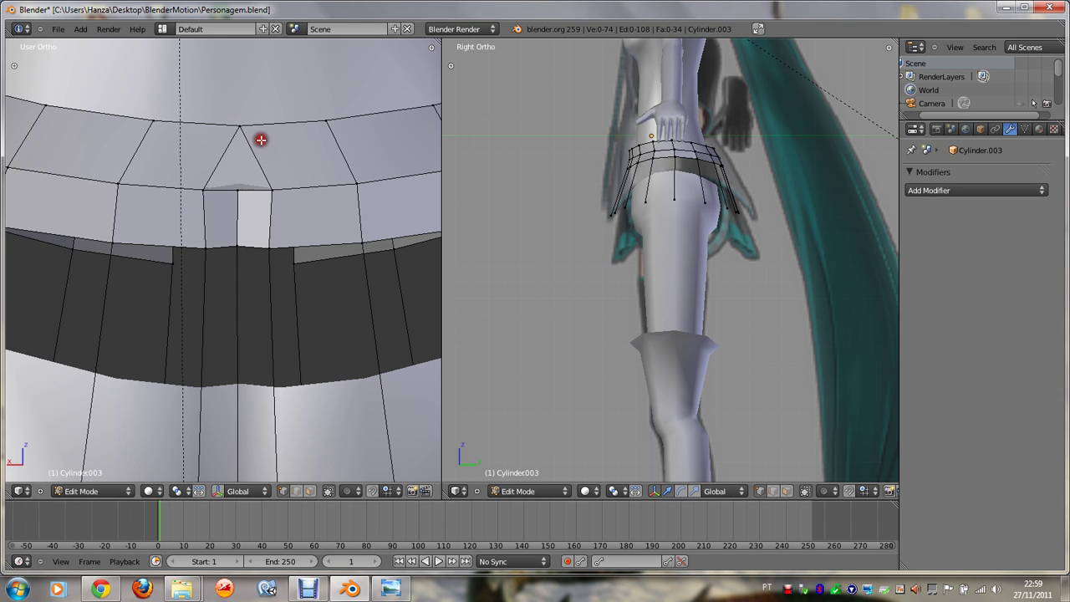
key(x)
click(238, 199)
Step: Select the top apex vertex, delete it, then undo the deletion
right_click(239, 129)
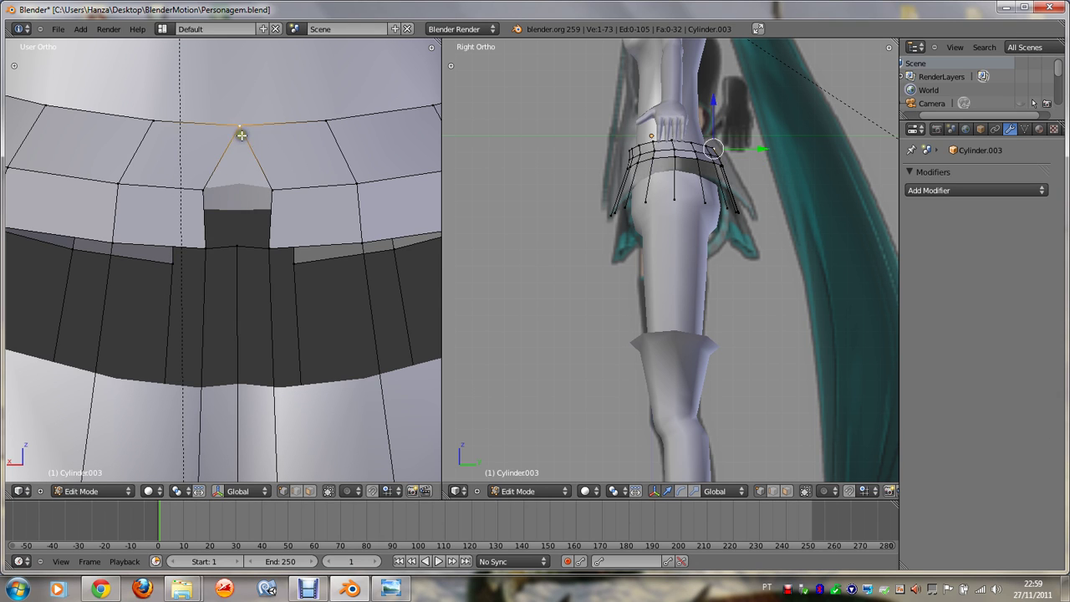
key(g)
right_click(266, 135)
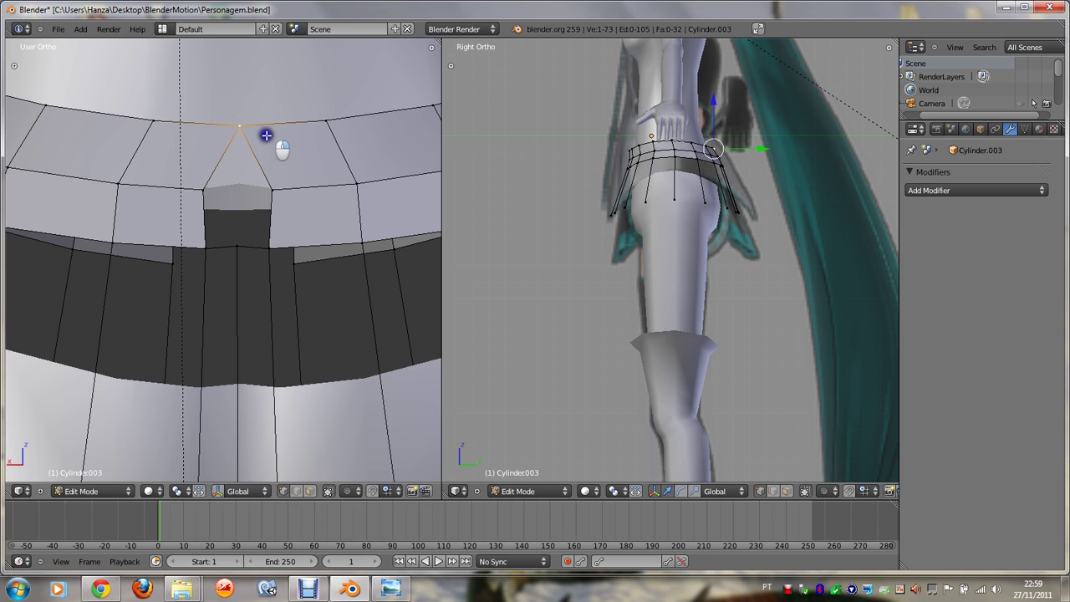
key(x)
click(259, 136)
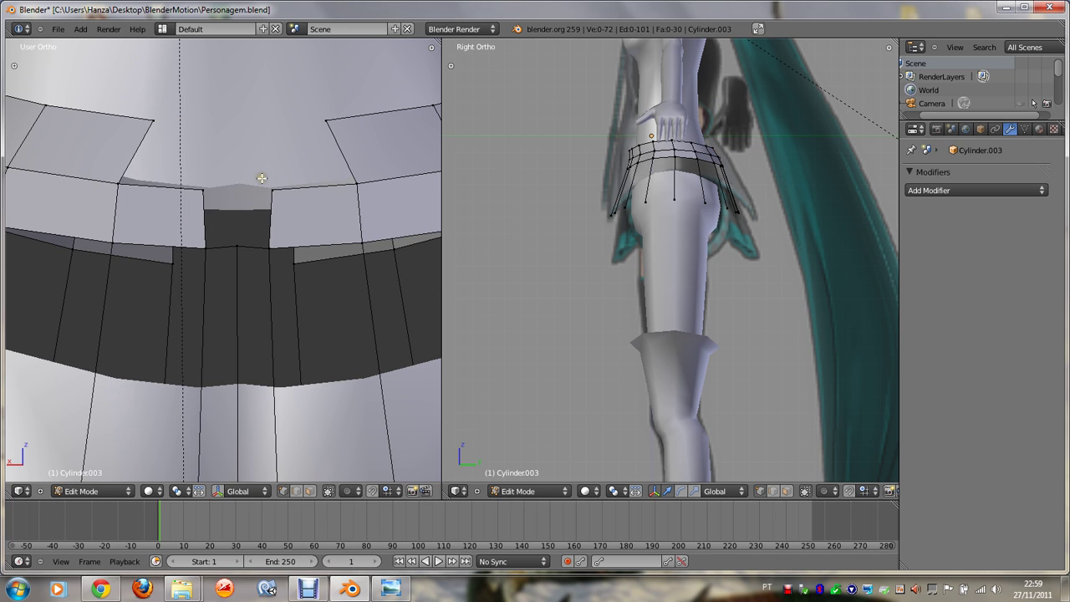
key(ctrl+z)
Step: Rip the apex vertex with V and place it further left, then select the gap's corner vertices
key(v)
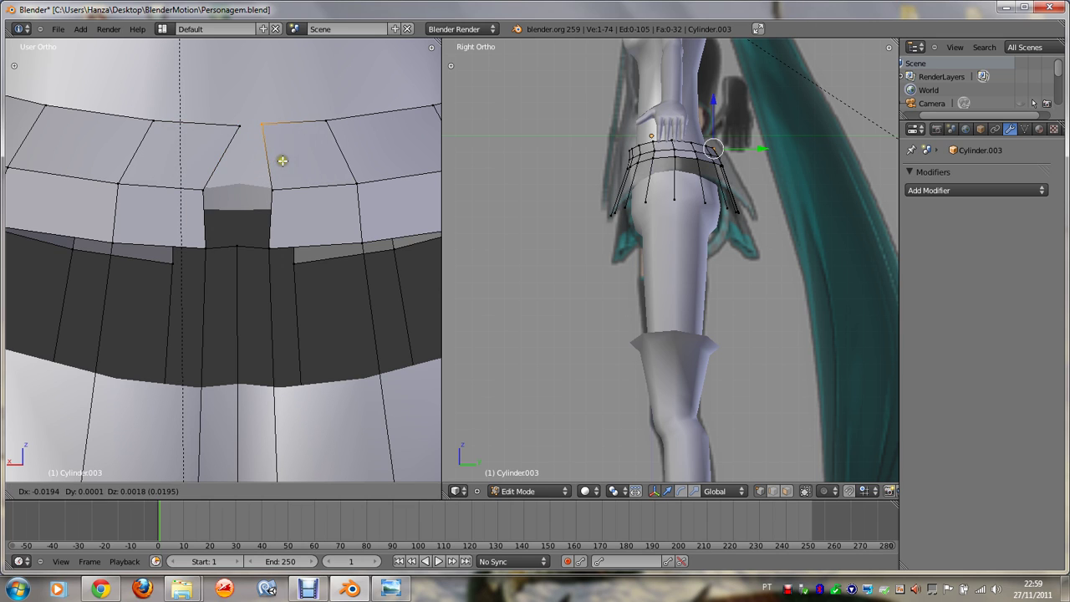
click(281, 159)
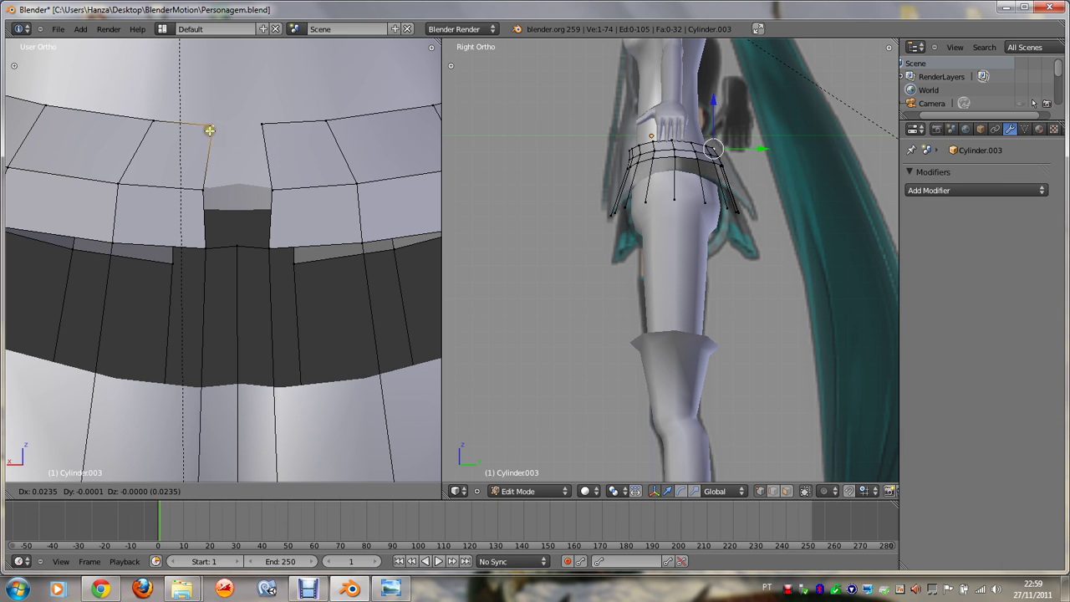
click(208, 128)
right_click(197, 183)
shift+right_click(258, 130)
shift+right_click(205, 129)
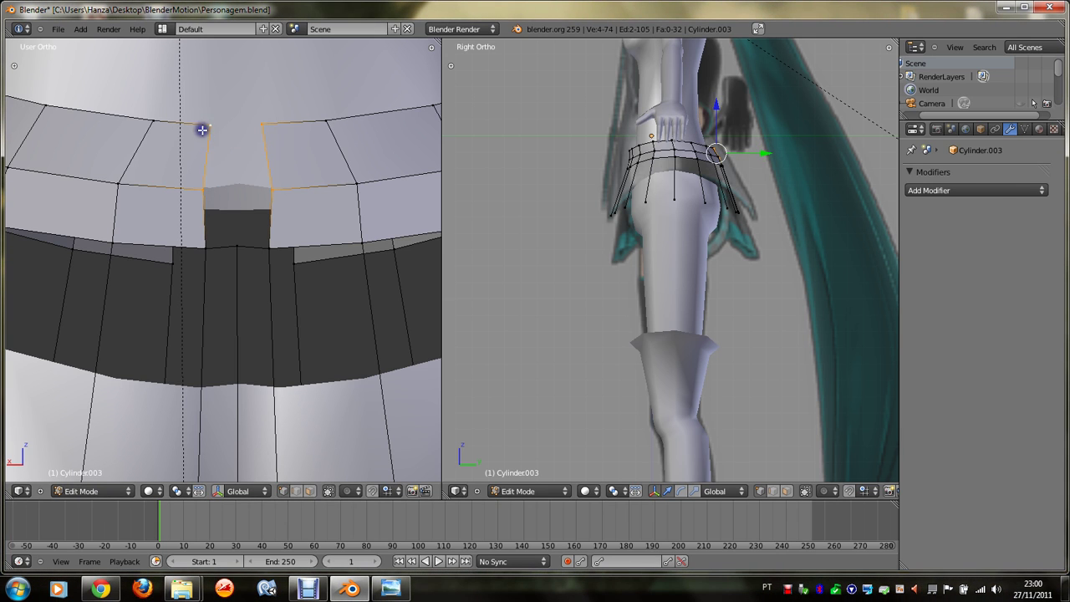
Step: Fill a face from the selection and merge the notch-edge vertex into the notch bottom
key(f)
right_click(203, 193)
scroll(204, 194, down, 2)
right_click(228, 245)
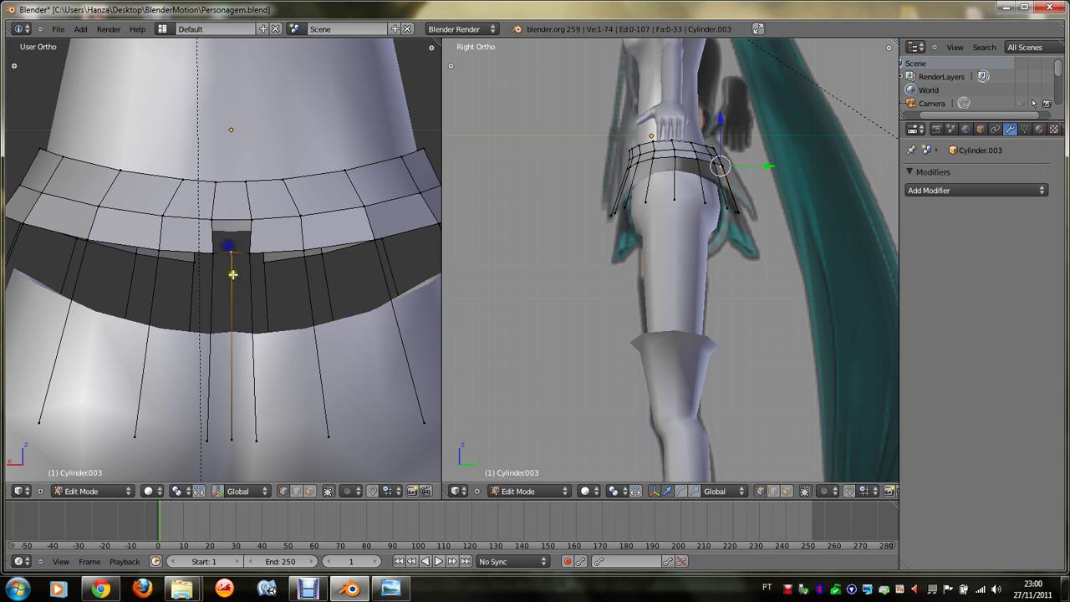
key(alt+m)
click(234, 443)
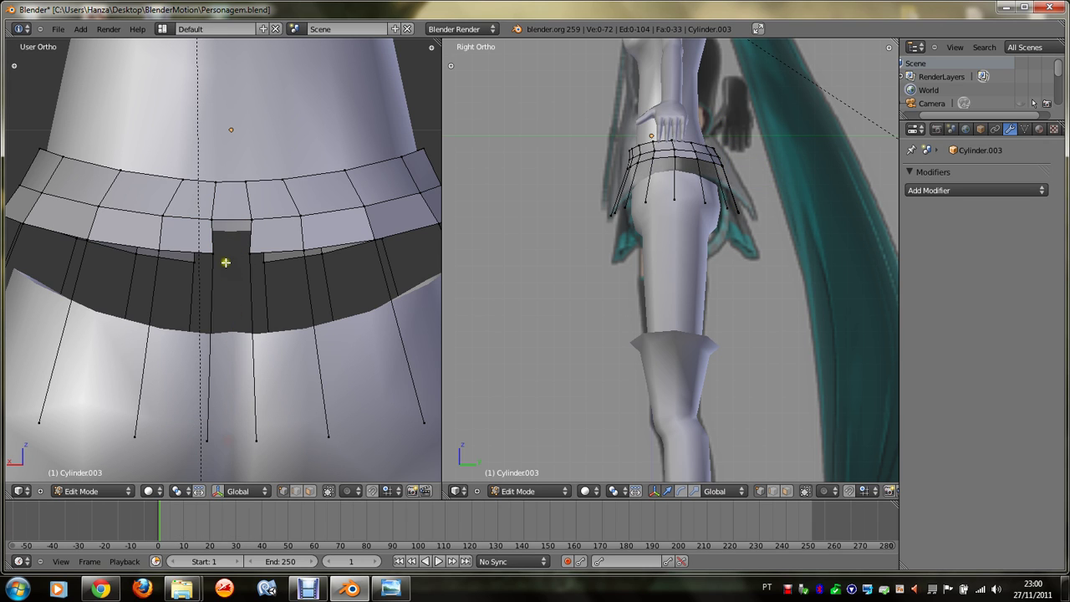
Step: Fill the notch gap with a face between its four corner vertices
shift+right_click(250, 219)
shift+right_click(212, 218)
key(f)
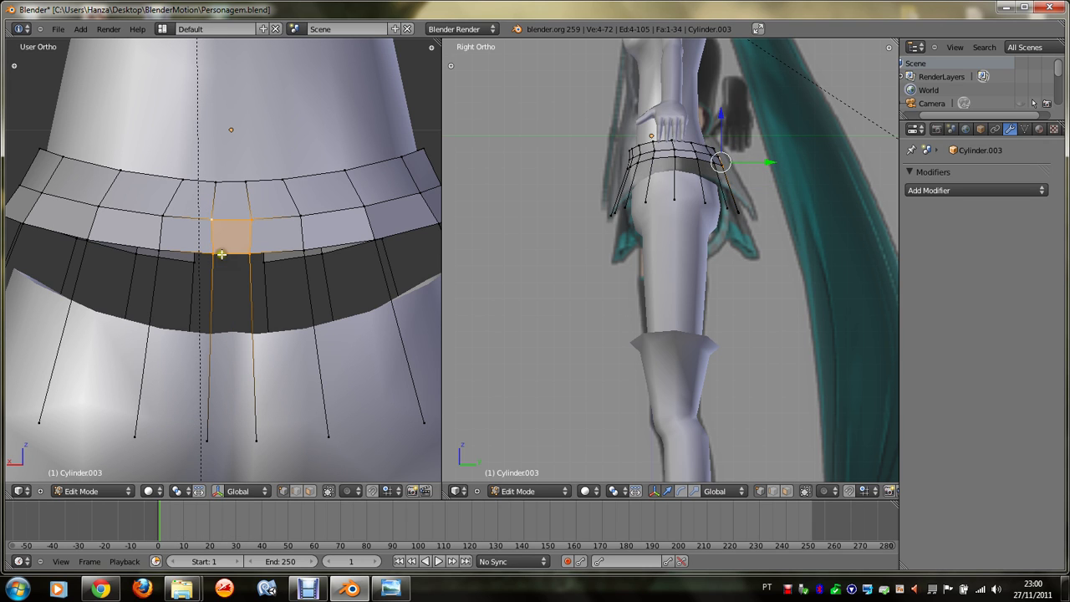
right_click(214, 256)
shift+right_click(206, 439)
shift+right_click(255, 438)
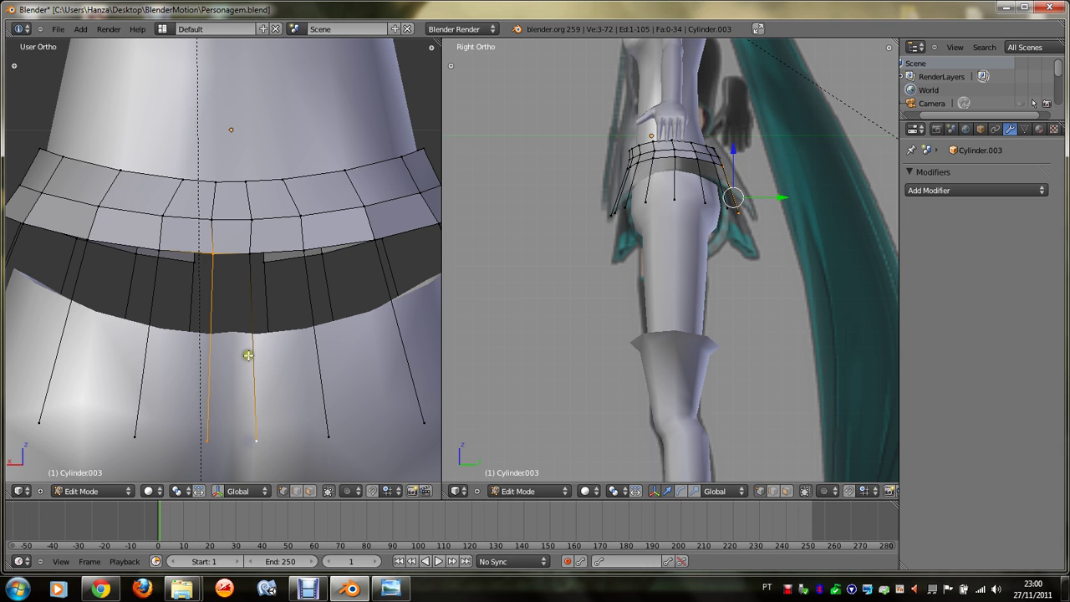
shift+right_click(239, 252)
key(f)
Step: Fill a skirt panel between two belt vertices and two strand ends
scroll(266, 289, down, 1)
right_click(362, 372)
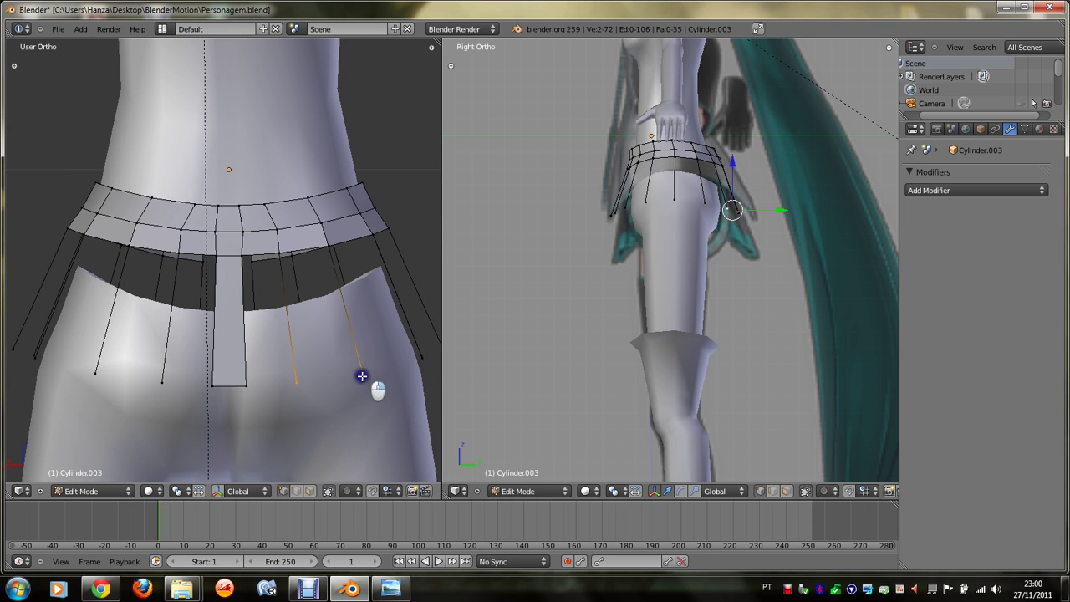
right_click(276, 252)
shift+right_click(335, 247)
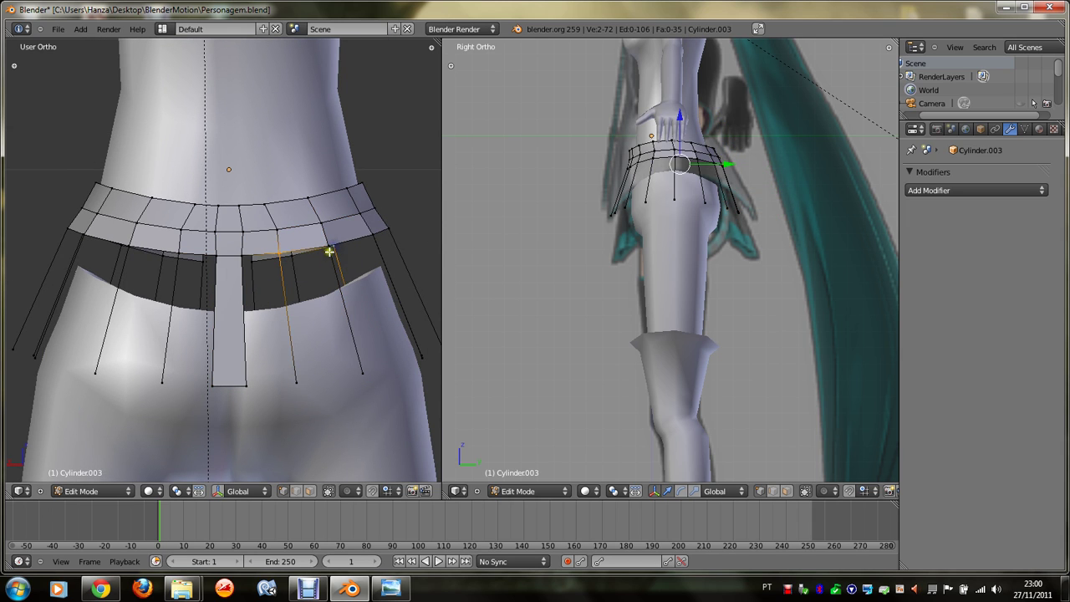
right_click(280, 254)
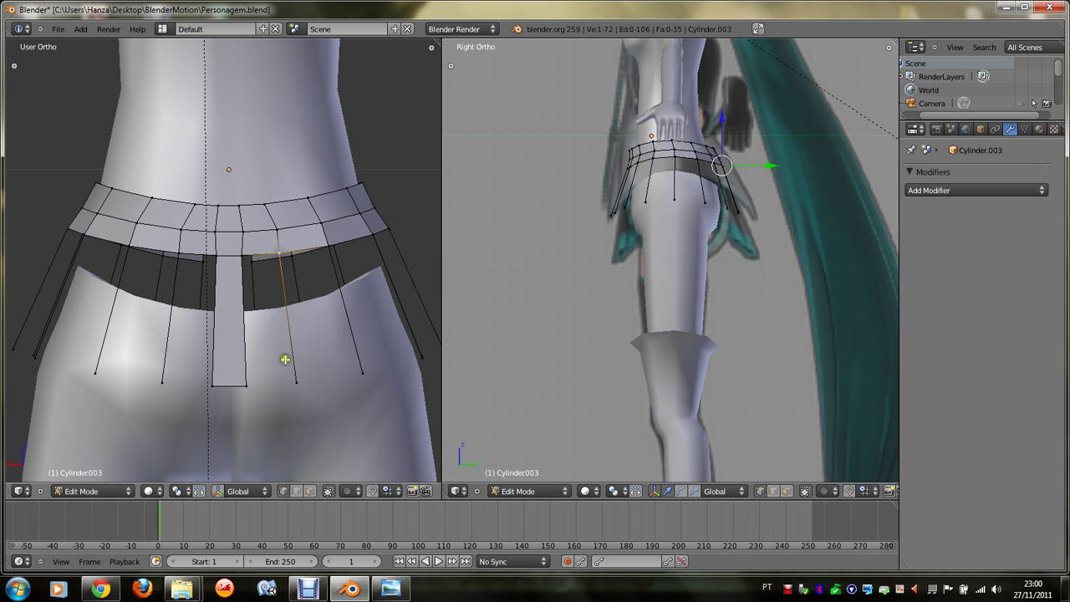
shift+right_click(296, 383)
shift+right_click(362, 372)
shift+right_click(328, 245)
key(f)
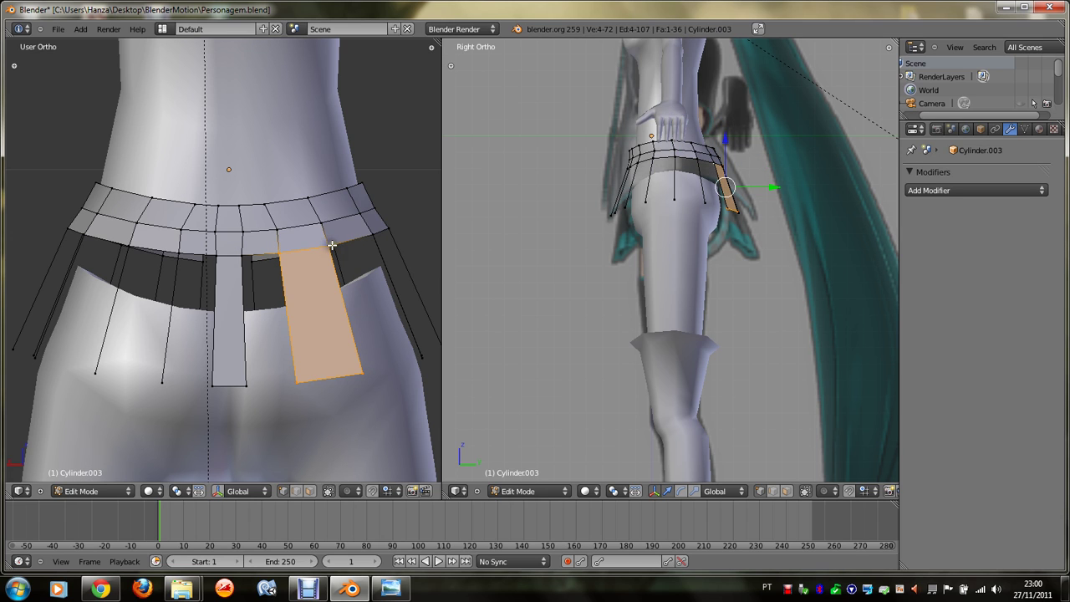
right_click(367, 369)
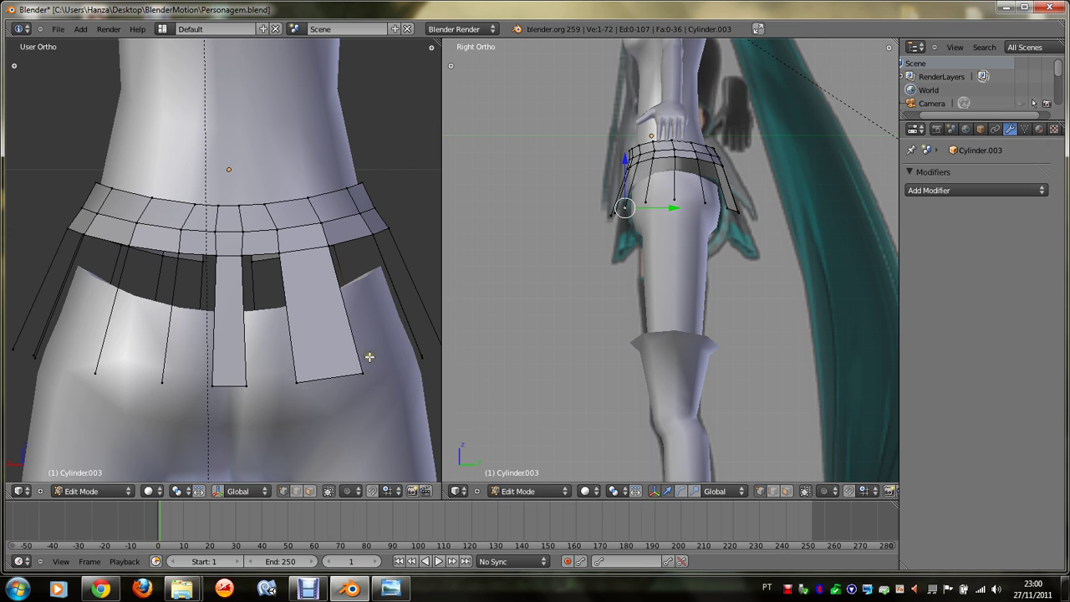
Step: On the hip side, fill another skirt panel between two strand ends and two belt vertices
key(KP_6)
key(KP_6)
key(KP_6)
key(KP_6)
right_click(205, 358)
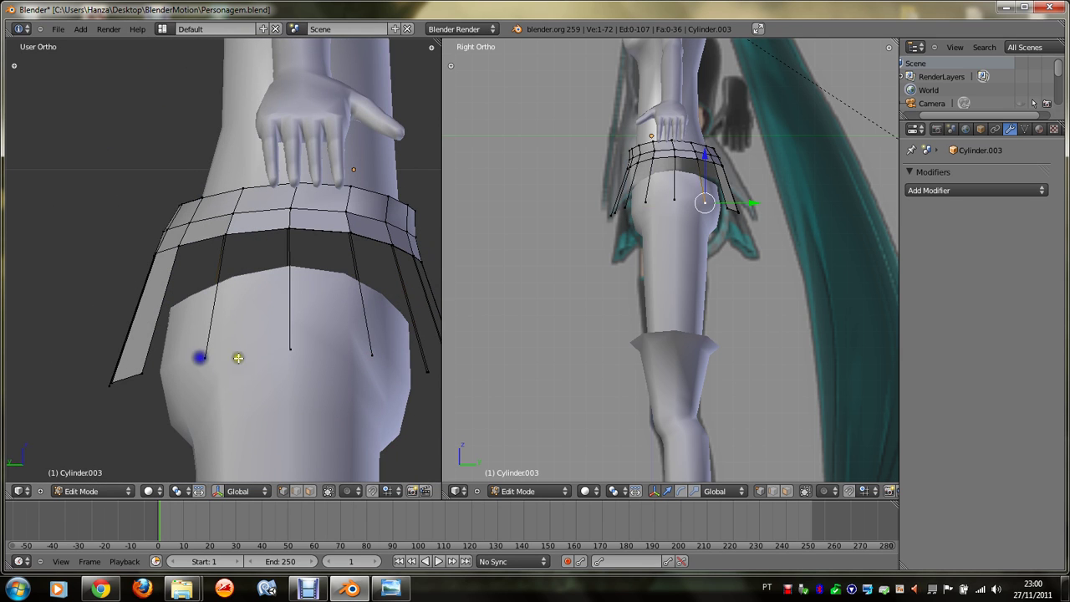
shift+right_click(290, 348)
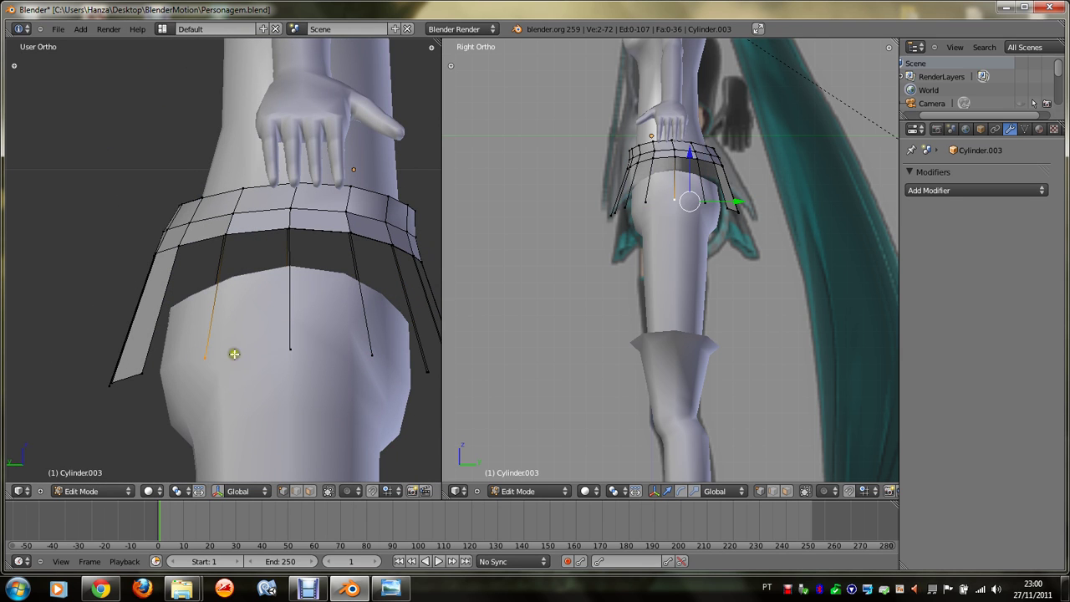
right_click(205, 358)
shift+right_click(289, 348)
shift+right_click(289, 231)
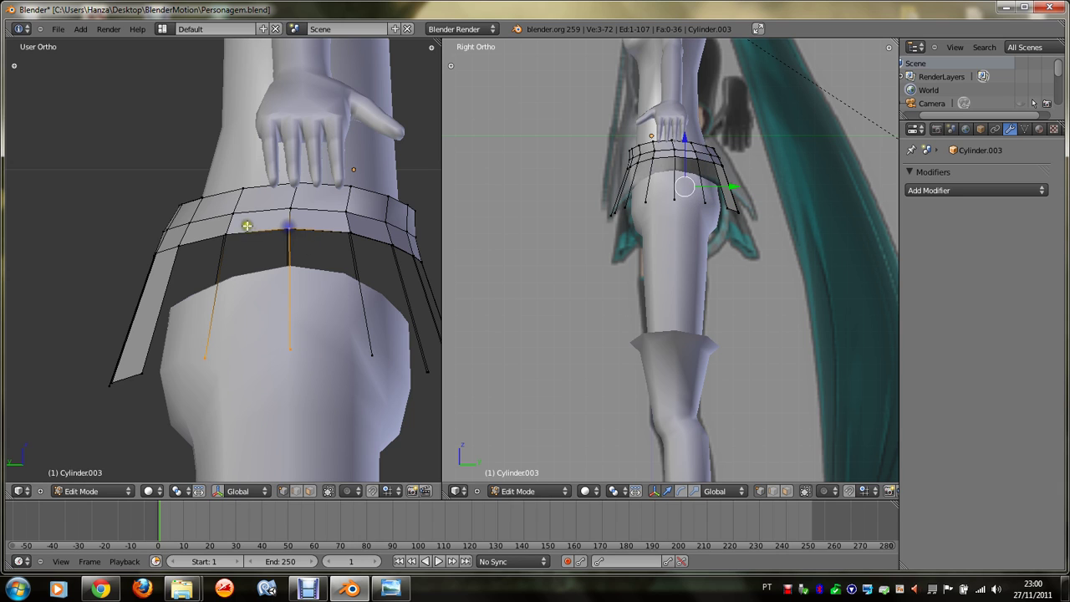
shift+right_click(225, 235)
key(f)
Step: Orbit around the skirt and fill another four-corner panel between hanging strands
right_click(293, 346)
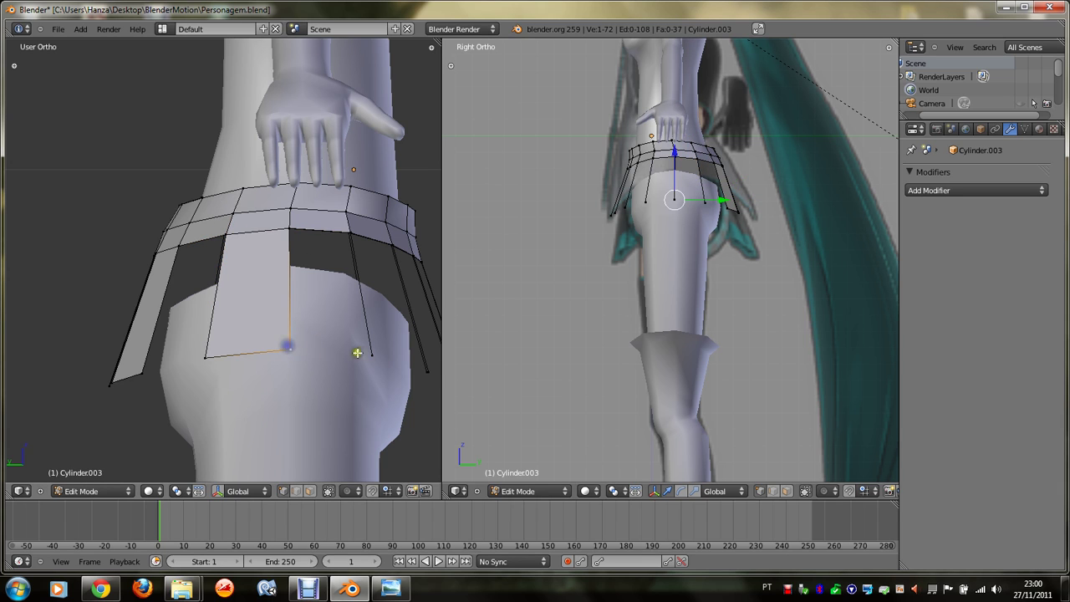
shift+right_click(372, 354)
shift+right_click(347, 230)
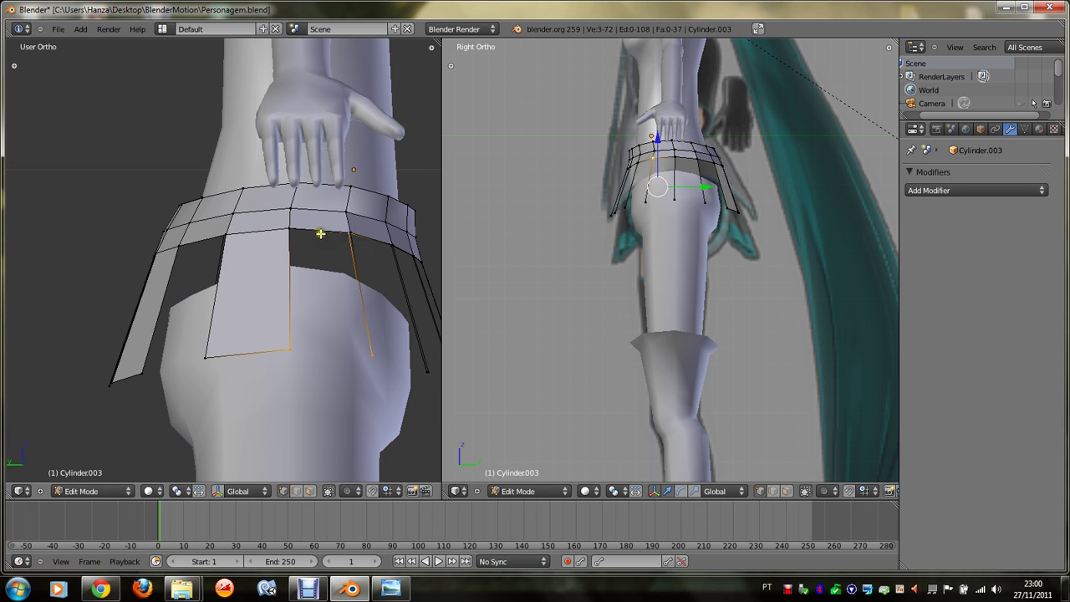
middle_drag(320, 234, 320, 233)
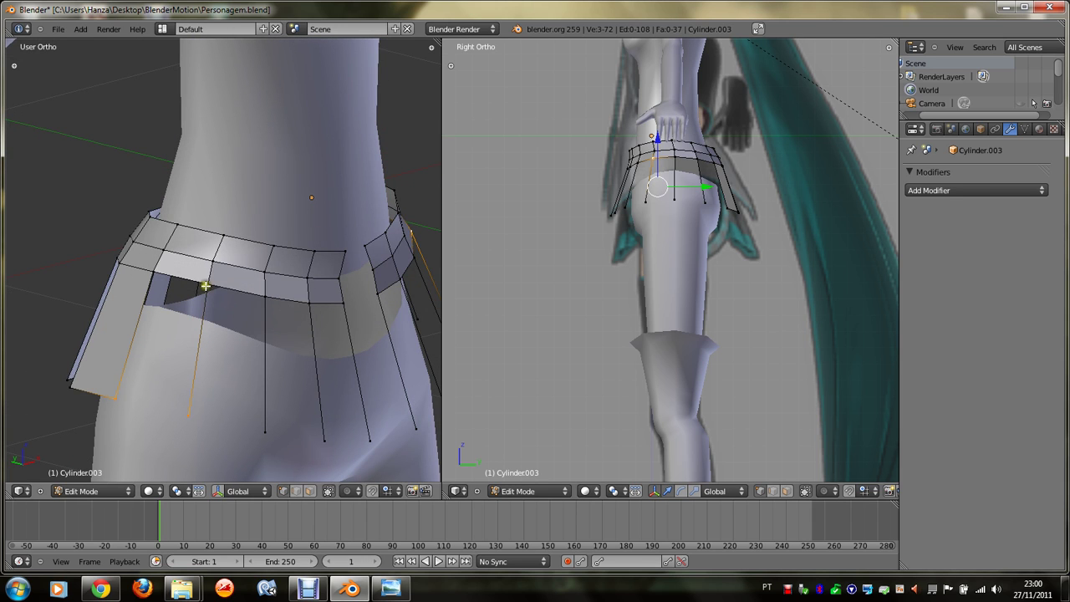
right_click(205, 287)
shift+right_click(265, 297)
shift+right_click(265, 430)
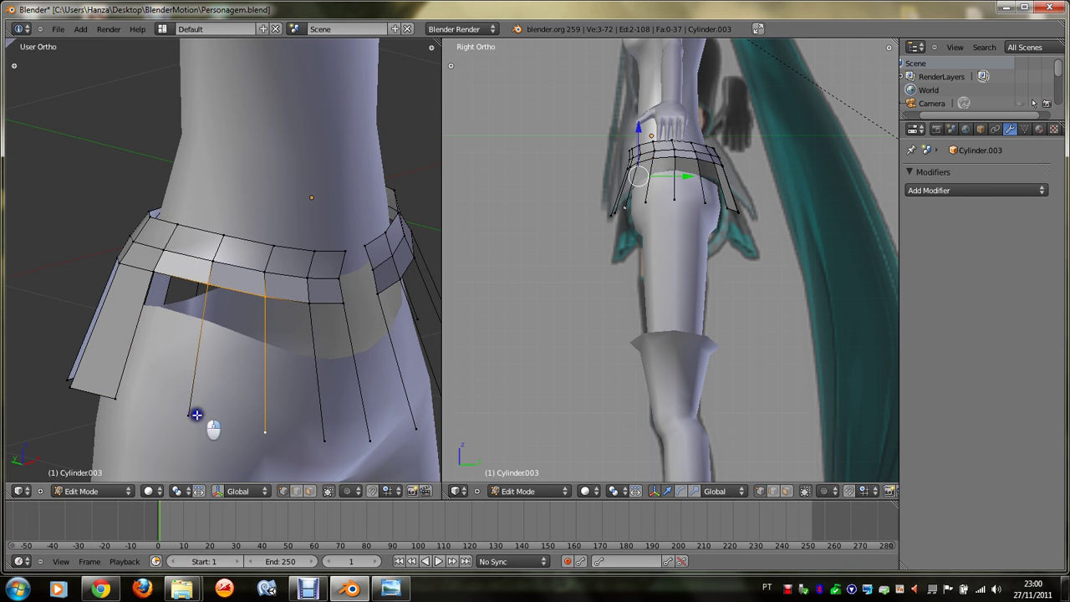
shift+right_click(196, 415)
right_click(309, 303)
shift+right_click(325, 439)
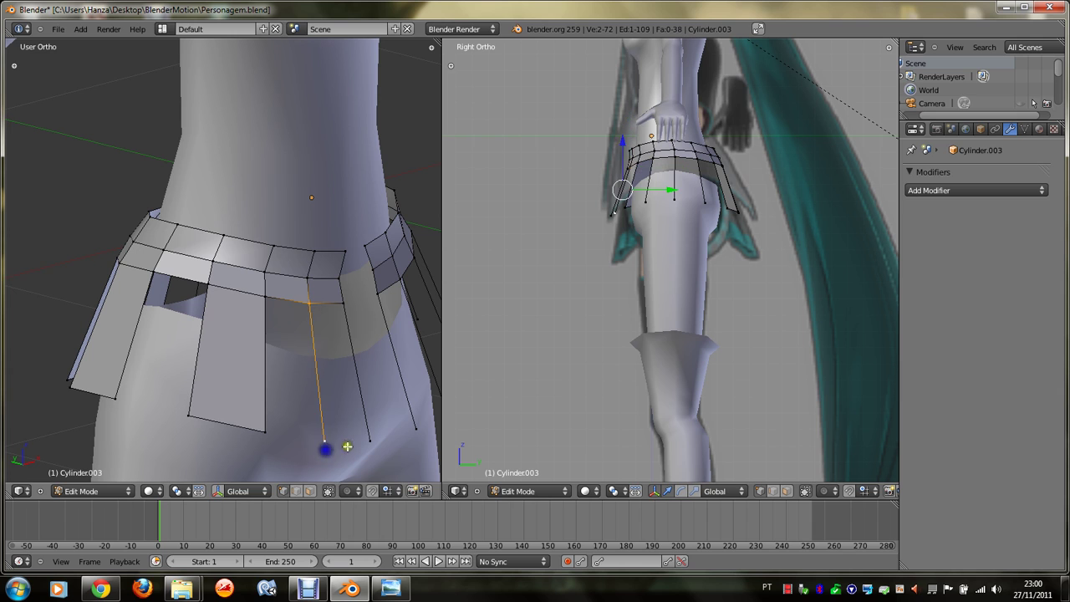
shift+right_click(369, 439)
shift+right_click(344, 303)
key(f)
Step: Facing the front, fill the remaining skirt gap with a panel, then duplicate that panel and place the copy
middle_drag(344, 302, 249, 333)
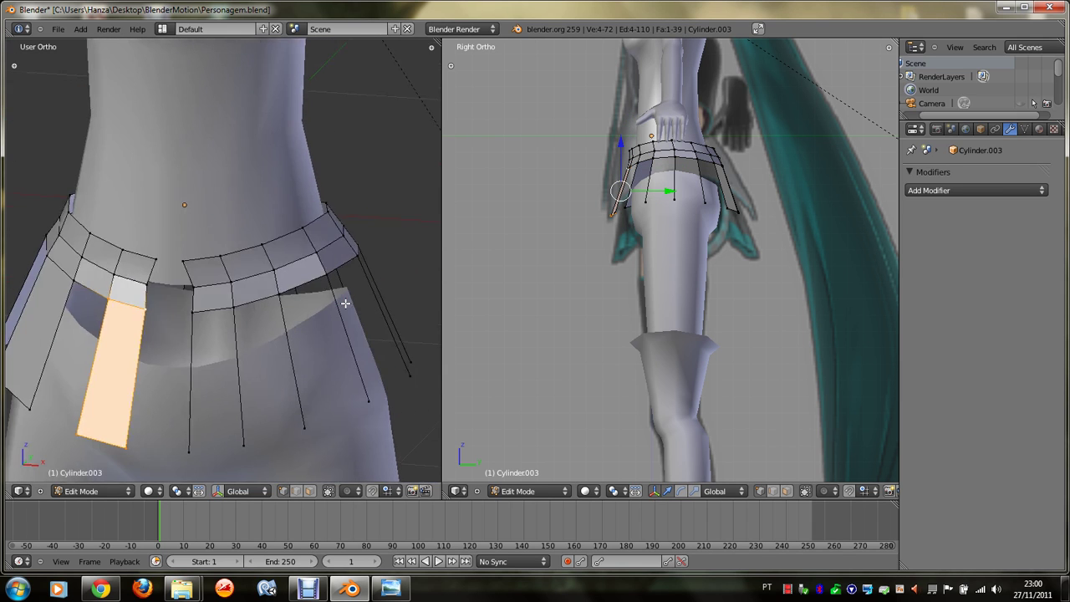
middle_drag(185, 340, 185, 340)
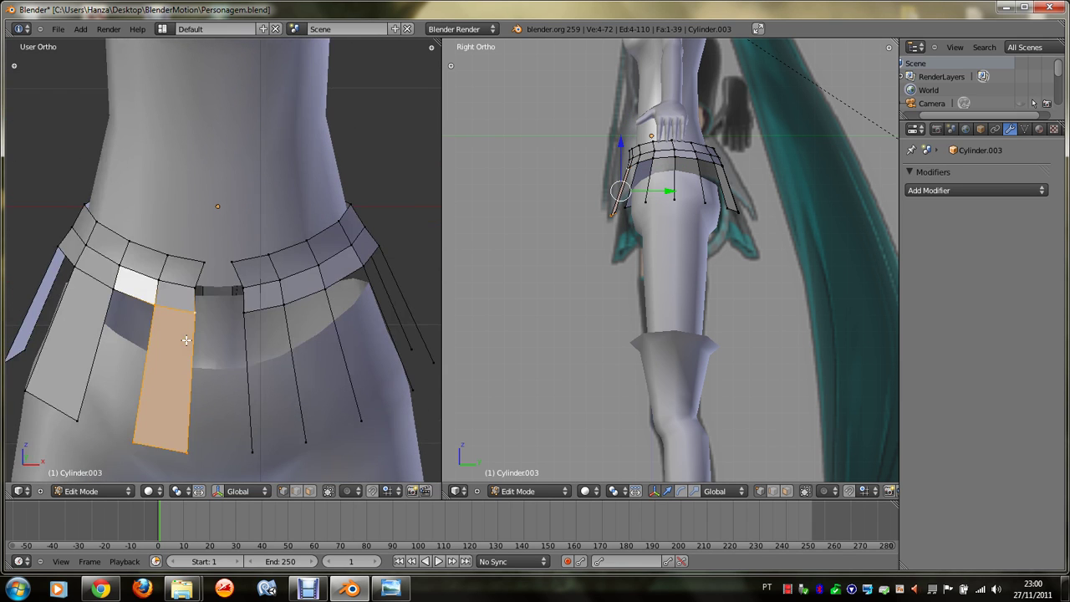
right_click(242, 311)
shift+right_click(252, 452)
shift+right_click(305, 441)
shift+right_click(288, 306)
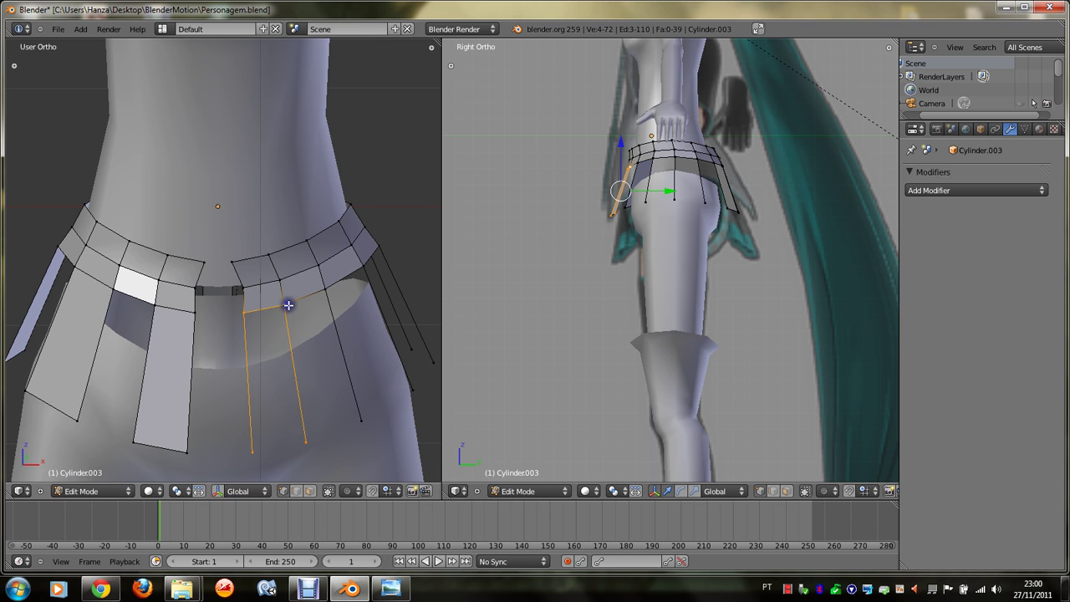
key(f)
key(shift+d)
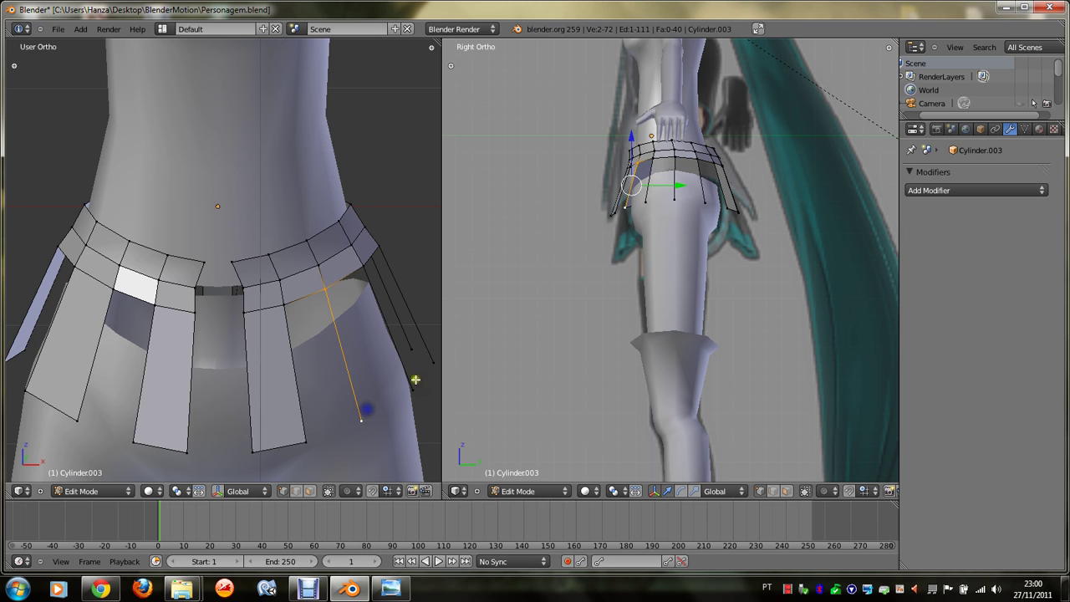
click(366, 265)
Step: Fill the first remaining back gap of the skirt with a new face
middle_drag(366, 265, 282, 265)
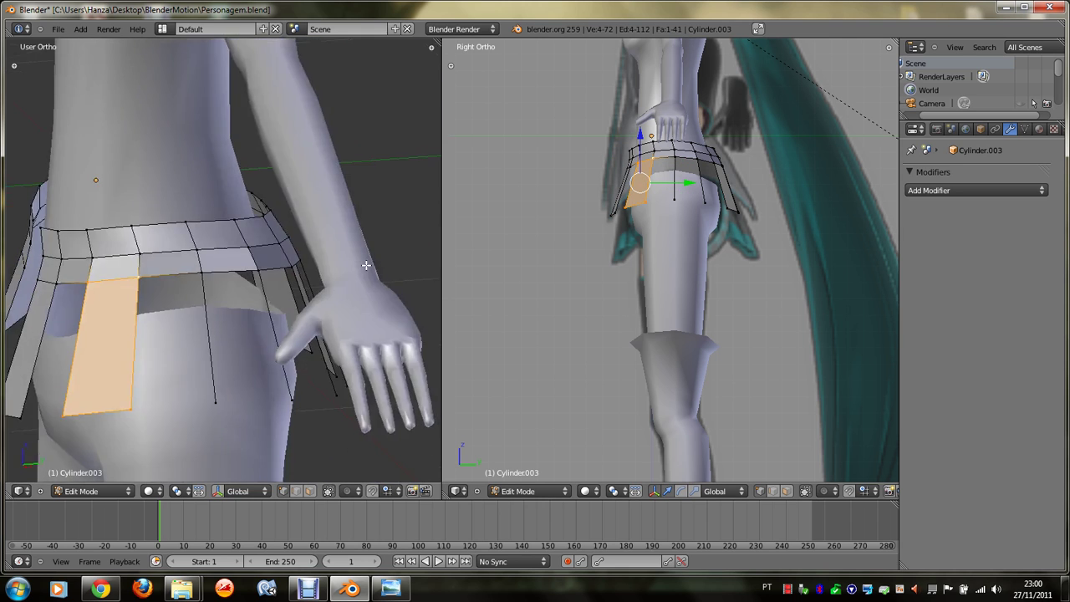
key(KP_6)
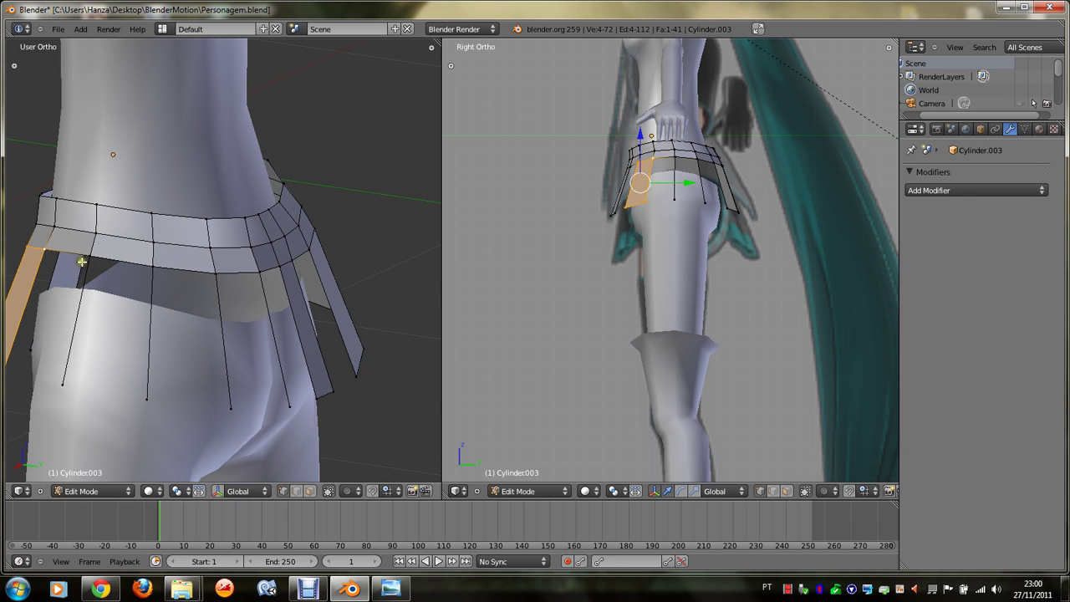
right_click(82, 261)
shift+right_click(63, 384)
shift+right_click(147, 398)
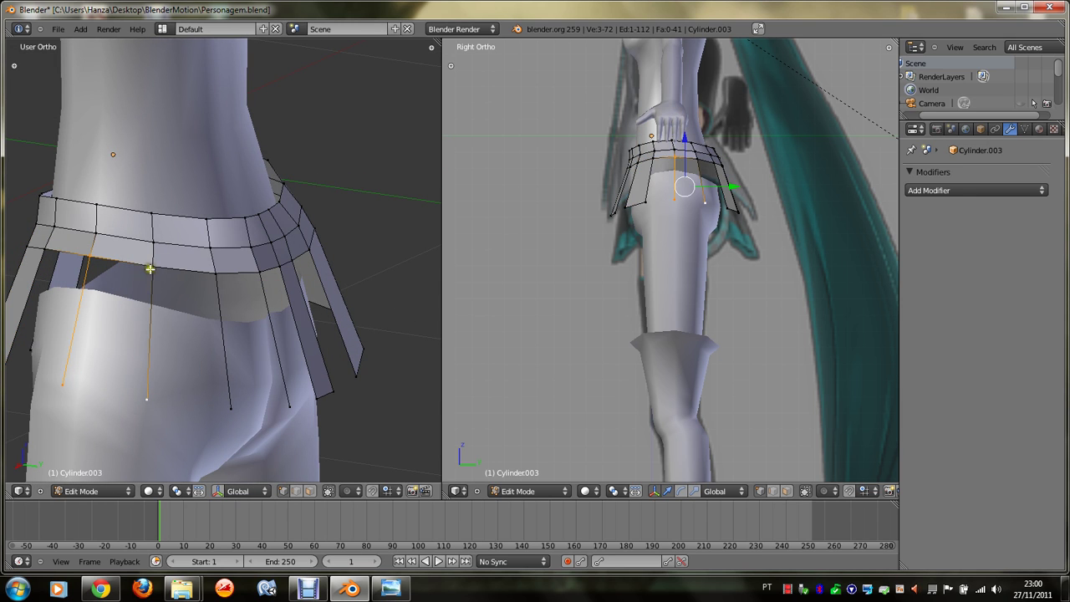
key(f)
Step: Fill the second back gap with a four-corner panel face
right_click(215, 271)
shift+right_click(231, 405)
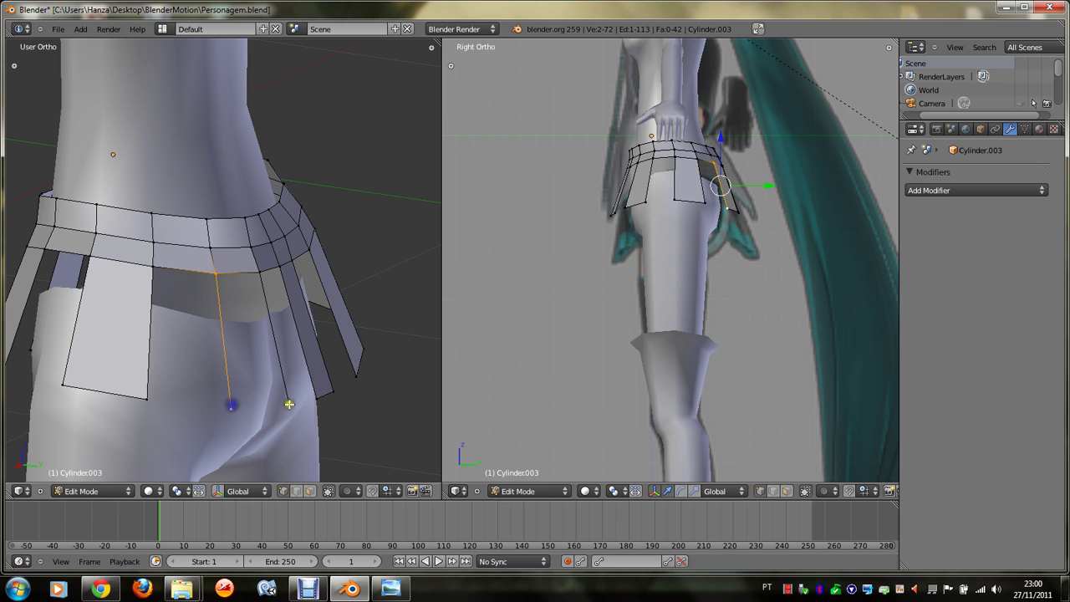
shift+right_click(288, 404)
shift+right_click(261, 274)
key(f)
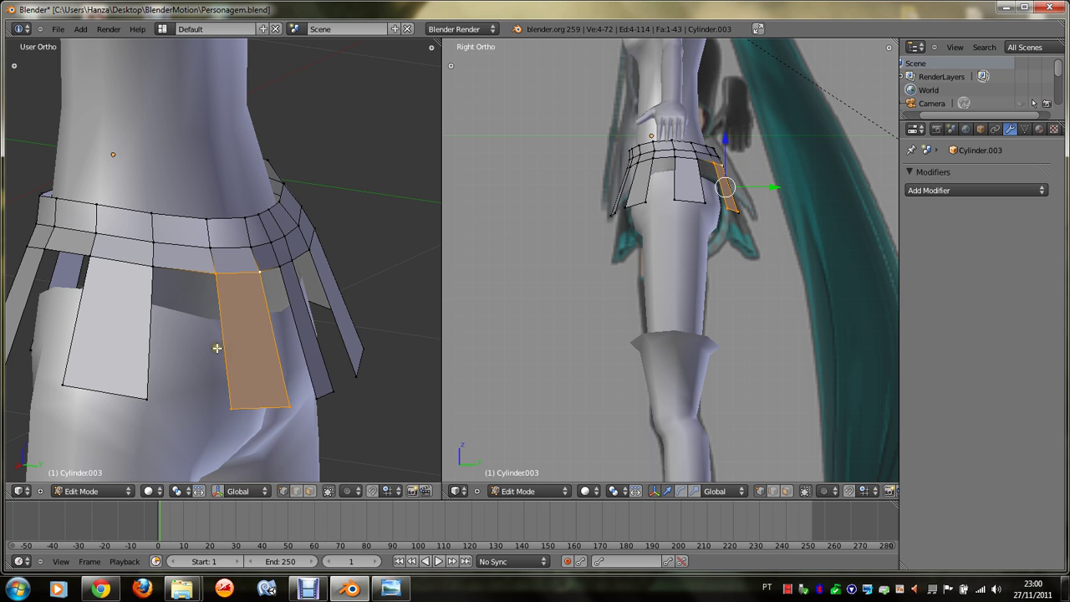
Step: Select the bottom edges of the skirt panels all around the model
key(KP_6)
key(KP_6)
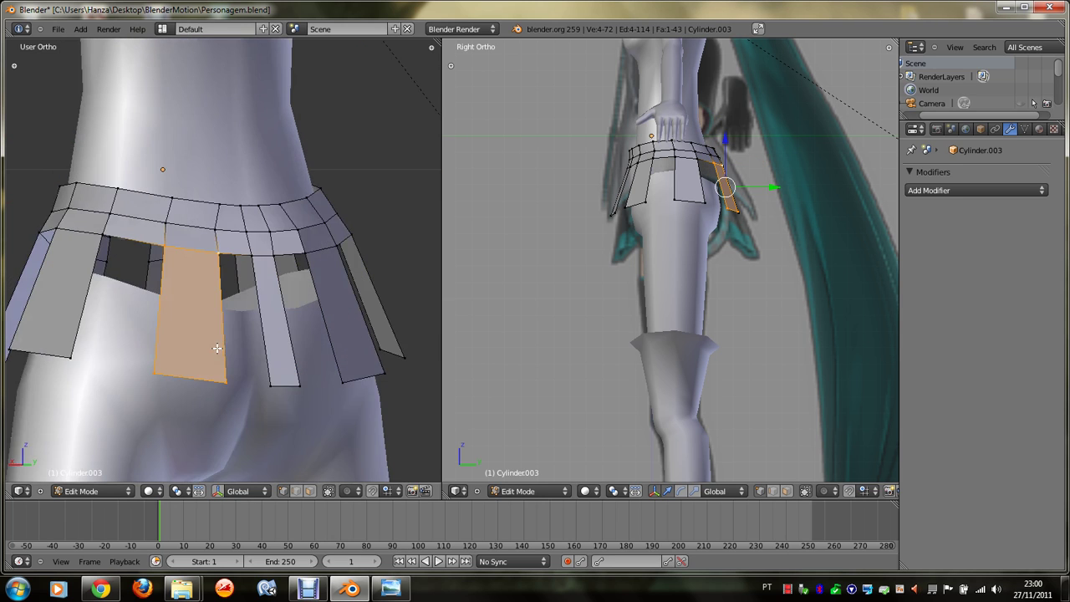
right_click(225, 382)
shift+right_click(154, 373)
shift+right_click(299, 386)
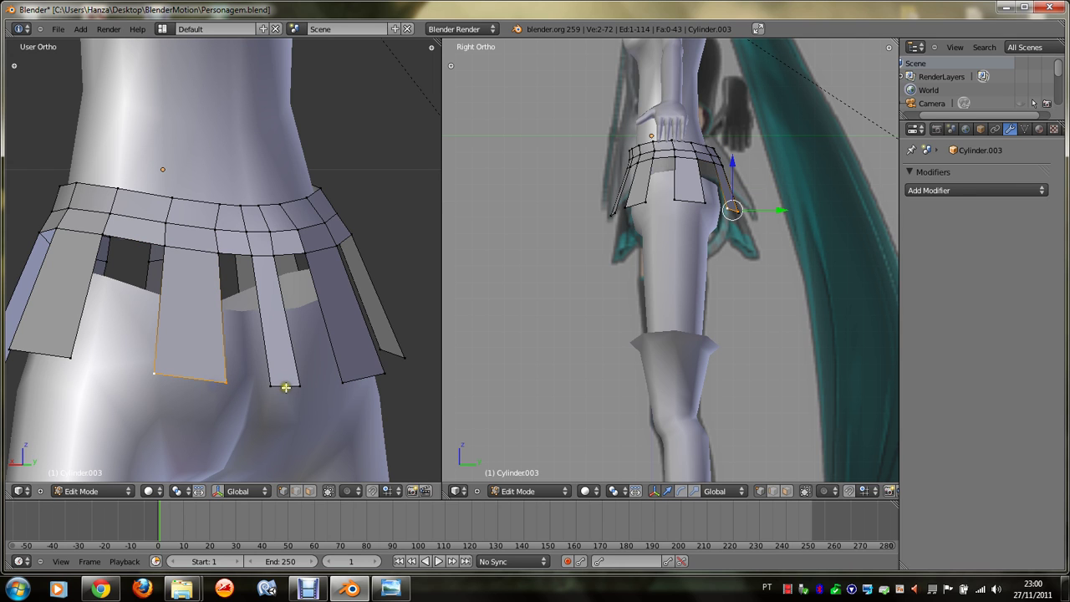
shift+right_click(272, 387)
shift+right_click(343, 383)
shift+right_click(383, 373)
shift+right_click(387, 352)
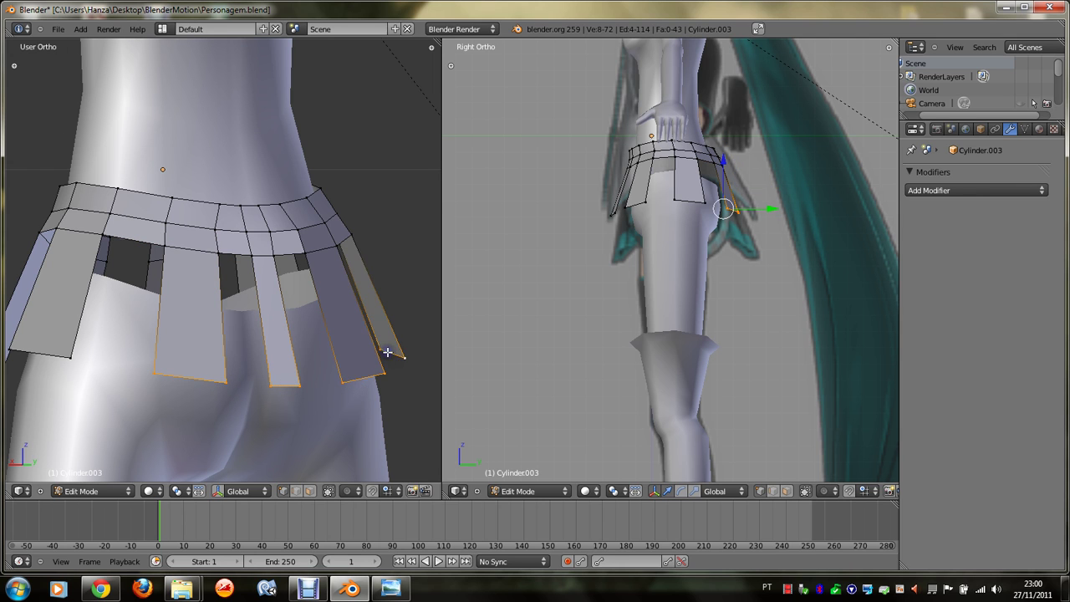
key(KP_4)
key(KP_4)
key(KP_6)
shift+right_click(359, 354)
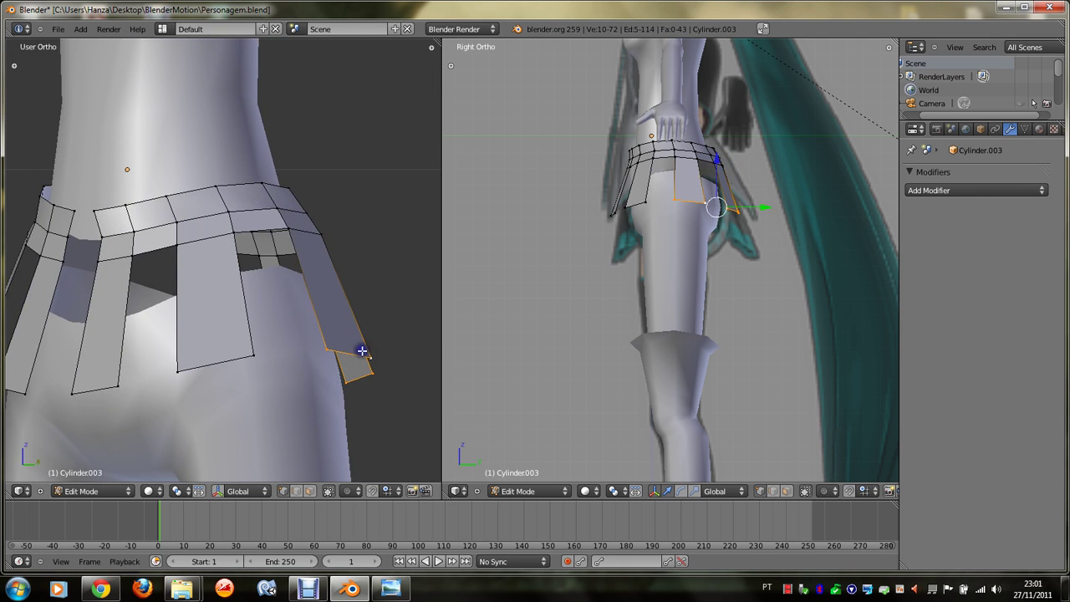
shift+right_click(217, 364)
shift+right_click(92, 390)
shift+right_click(21, 391)
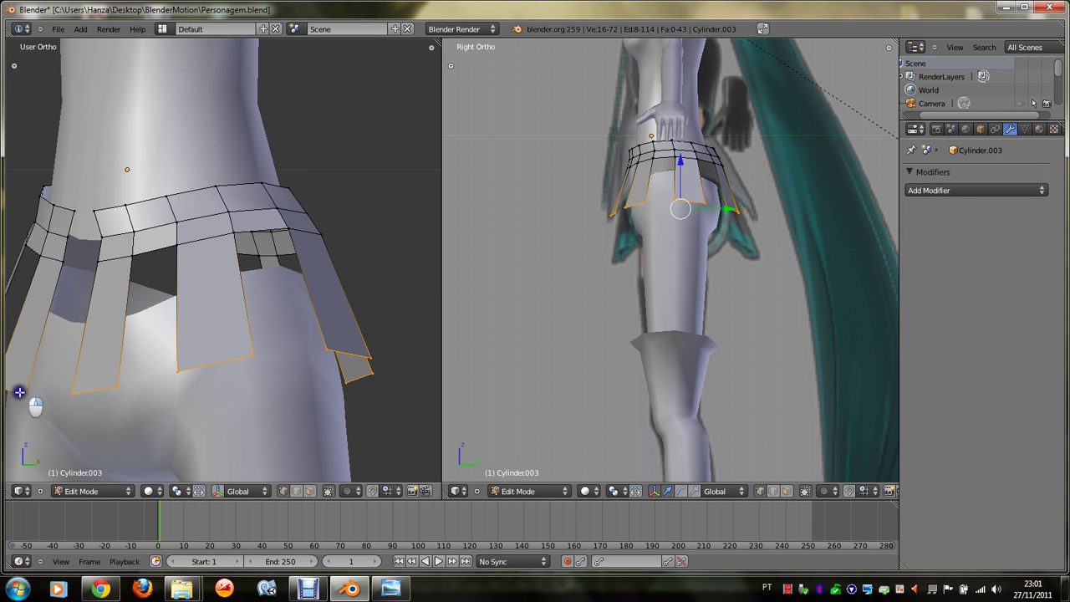
key(KP_6)
scroll(29, 394, down, 2)
scroll(28, 394, down, 1)
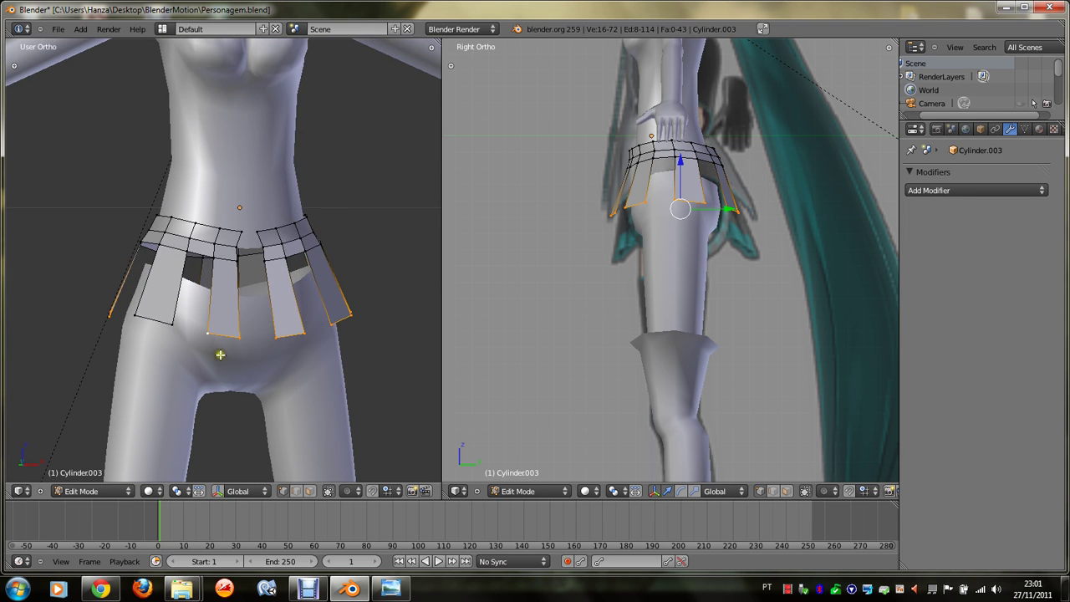
Step: Switch to front view and compare the waistband against the character reference image
shift+right_click(168, 322)
key(KP_1)
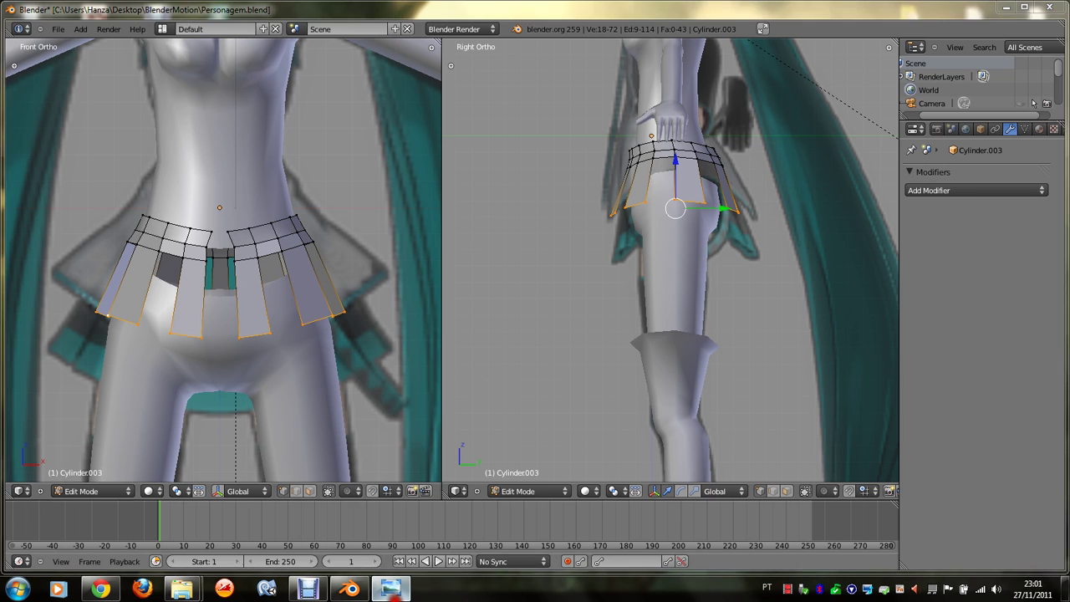
click(390, 589)
click(390, 589)
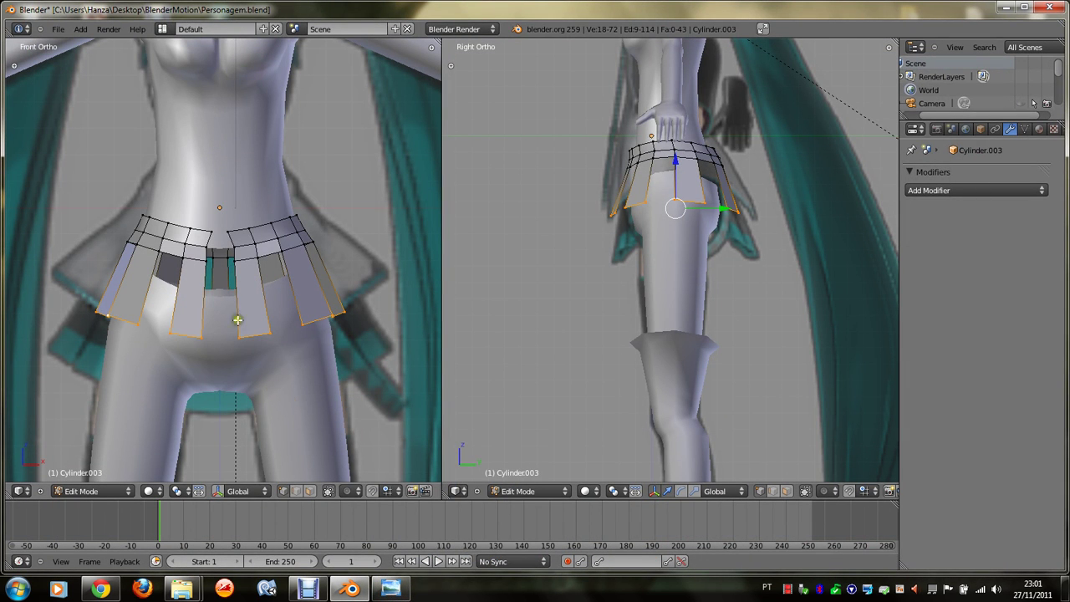
scroll(234, 301, up, 5)
Step: Fill the front centre waistband gap with a triangular face
right_click(248, 251)
shift+right_click(184, 265)
shift+right_click(184, 224)
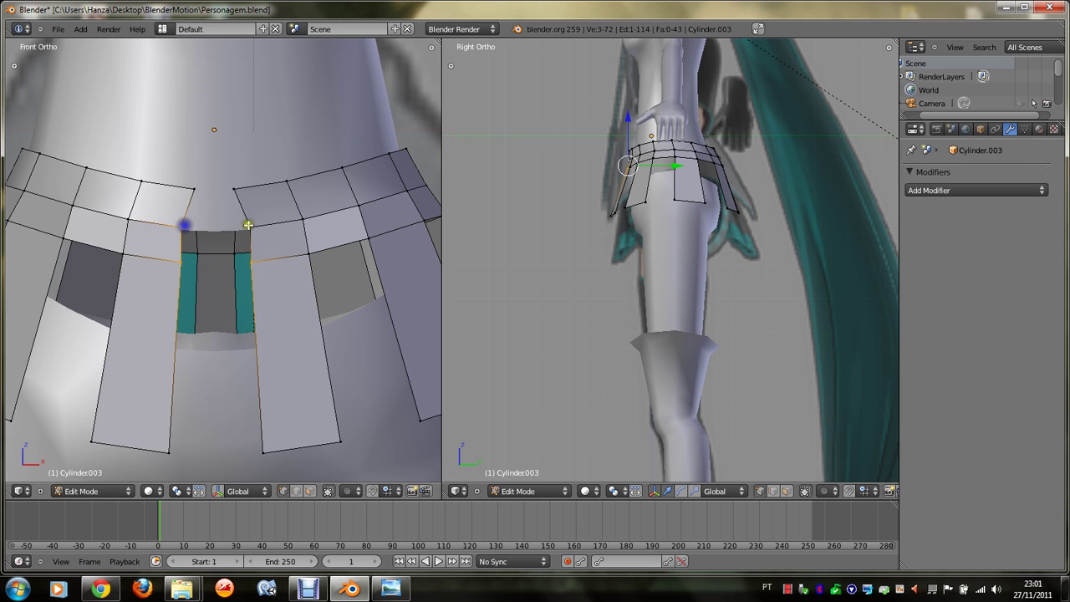
key(f)
Step: Fill the upper front waistband notch with a four-corner face to close the belt
right_click(180, 222)
shift+right_click(248, 224)
shift+right_click(241, 186)
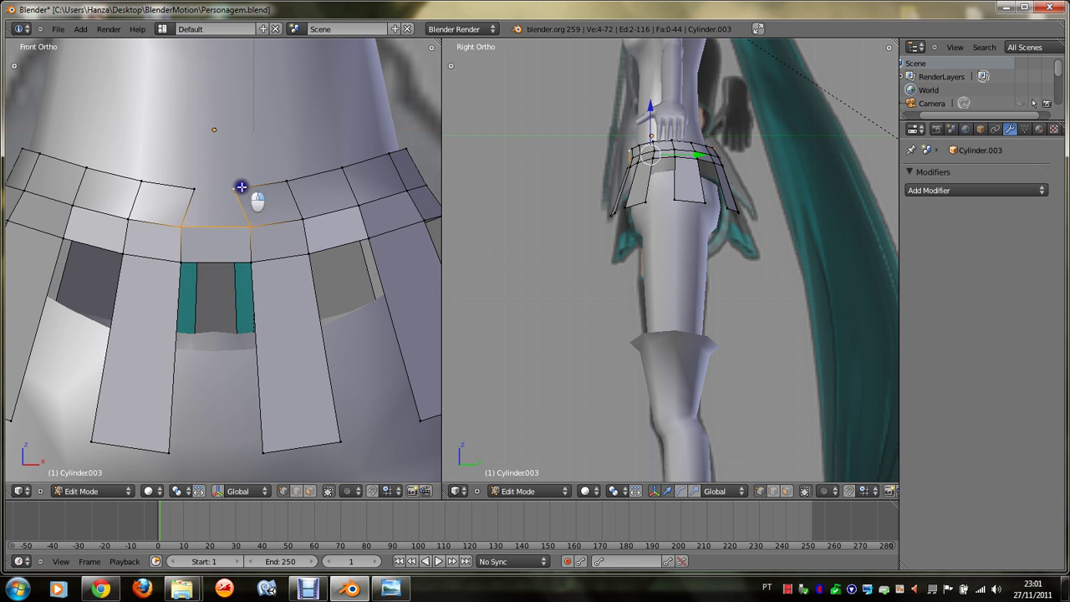
shift+right_click(194, 189)
scroll(241, 195, down, 3)
scroll(240, 226, up, 3)
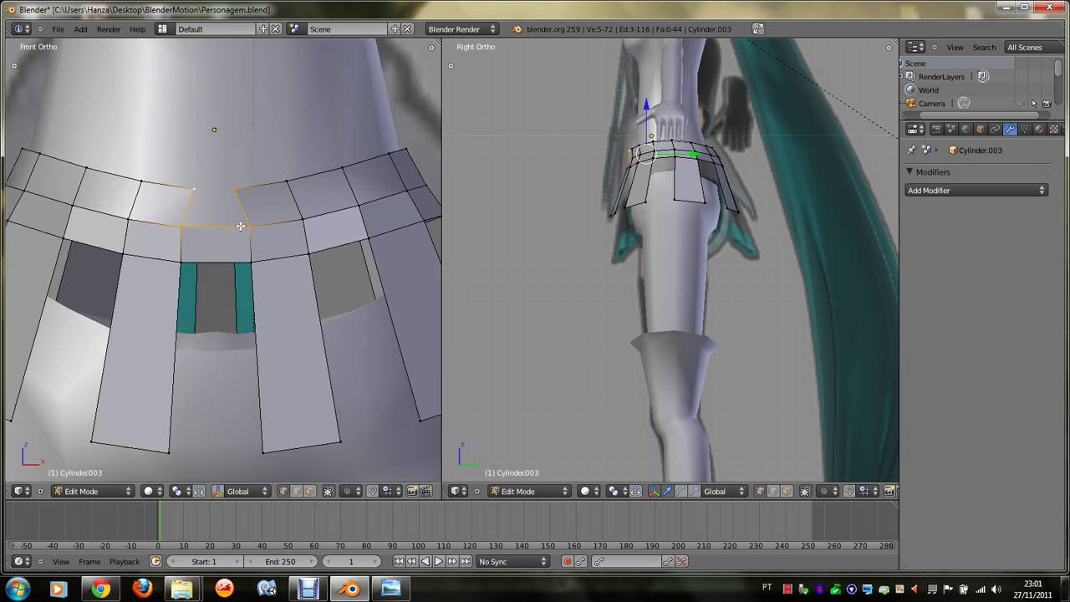
right_click(179, 224)
right_click(234, 185)
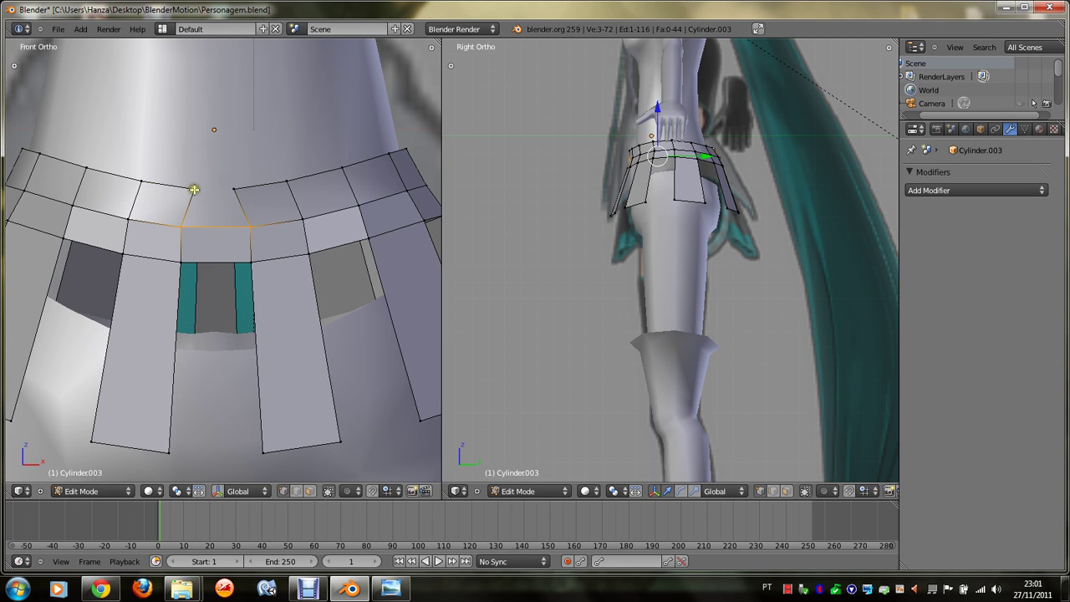
right_click(192, 189)
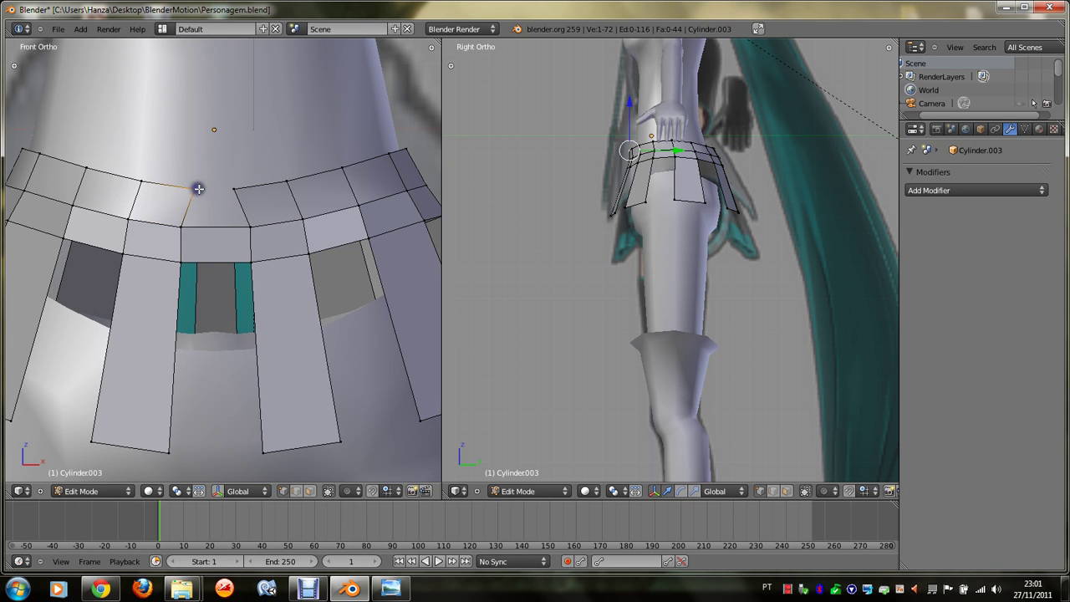
shift+right_click(234, 186)
shift+right_click(250, 226)
shift+right_click(181, 226)
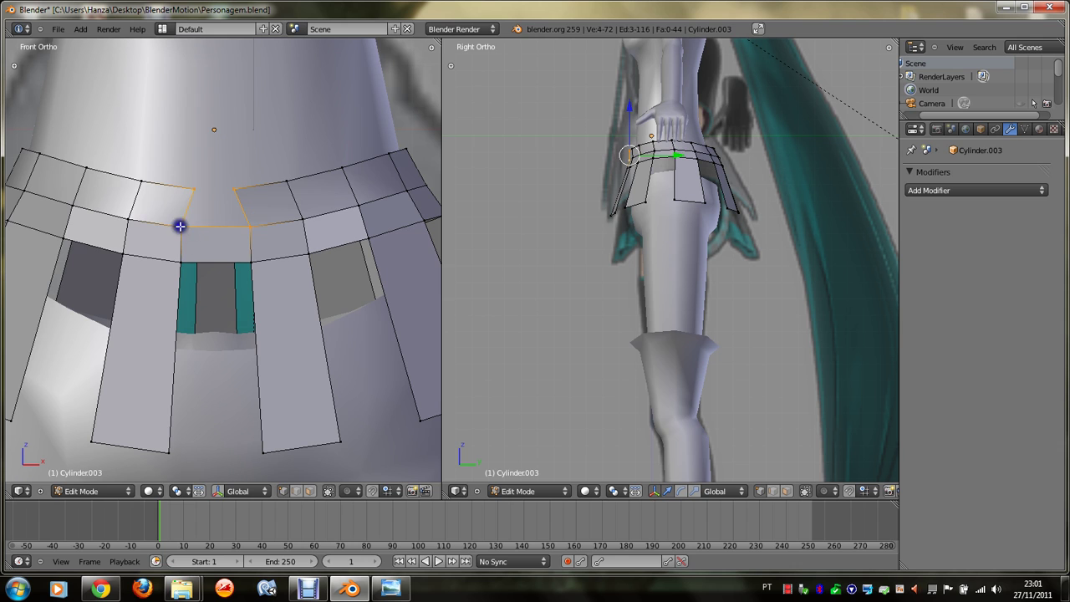
key(f)
Step: Begin reselecting the skirt panels' bottom edges
scroll(201, 238, down, 2)
scroll(201, 239, down, 1)
right_click(253, 365)
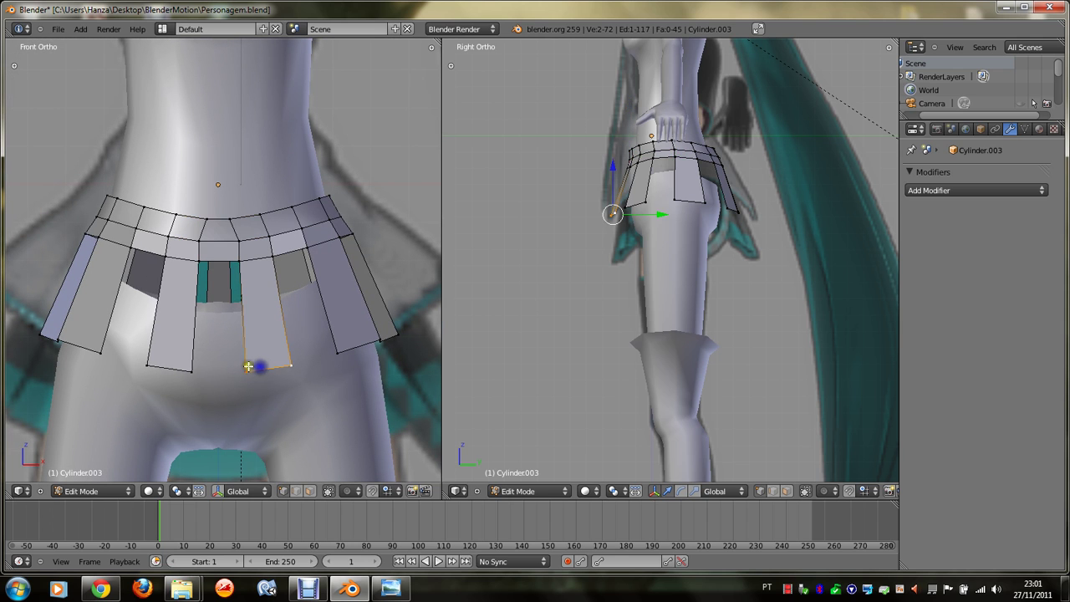
right_click(163, 360)
Step: Select every skirt panel's bottom edge, using wireframe to reach the hidden ones
key(z)
shift+right_click(89, 350)
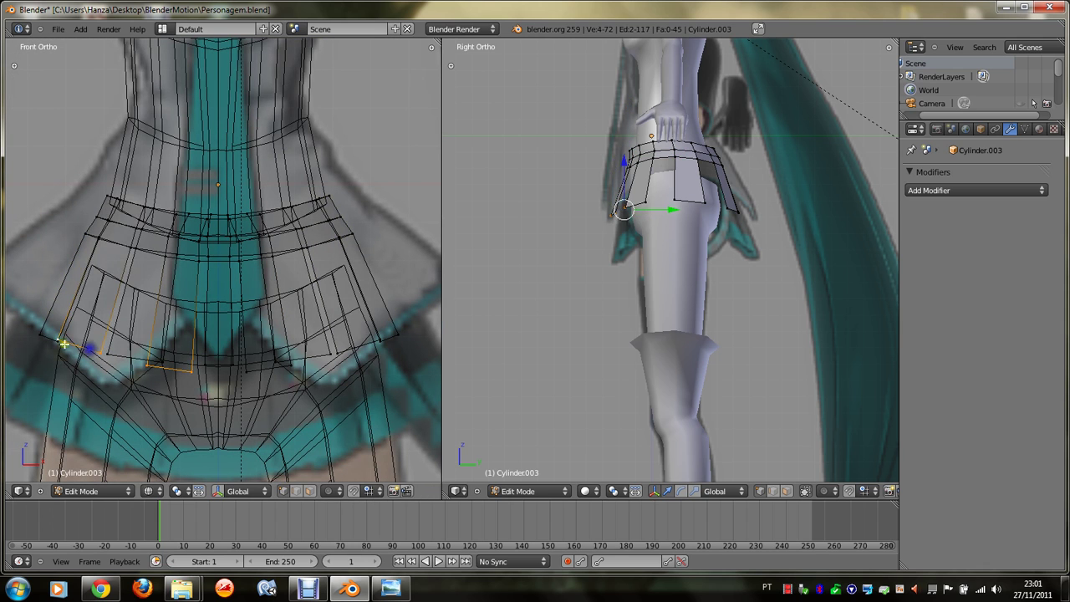
shift+right_click(60, 336)
shift+right_click(121, 358)
shift+right_click(219, 365)
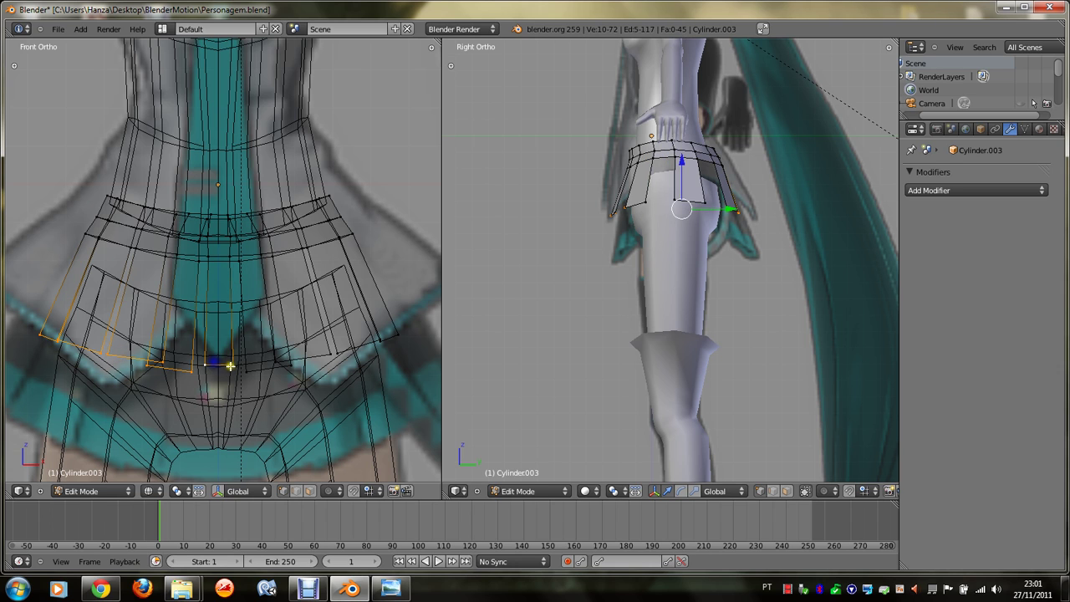
shift+right_click(259, 368)
shift+right_click(307, 352)
shift+right_click(353, 346)
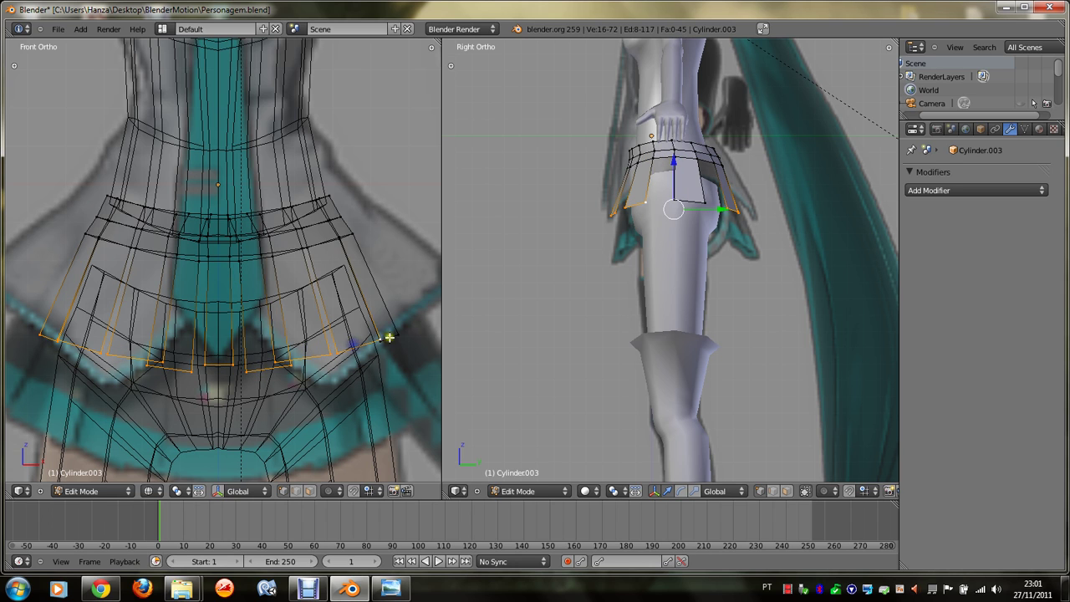
shift+right_click(387, 337)
key(z)
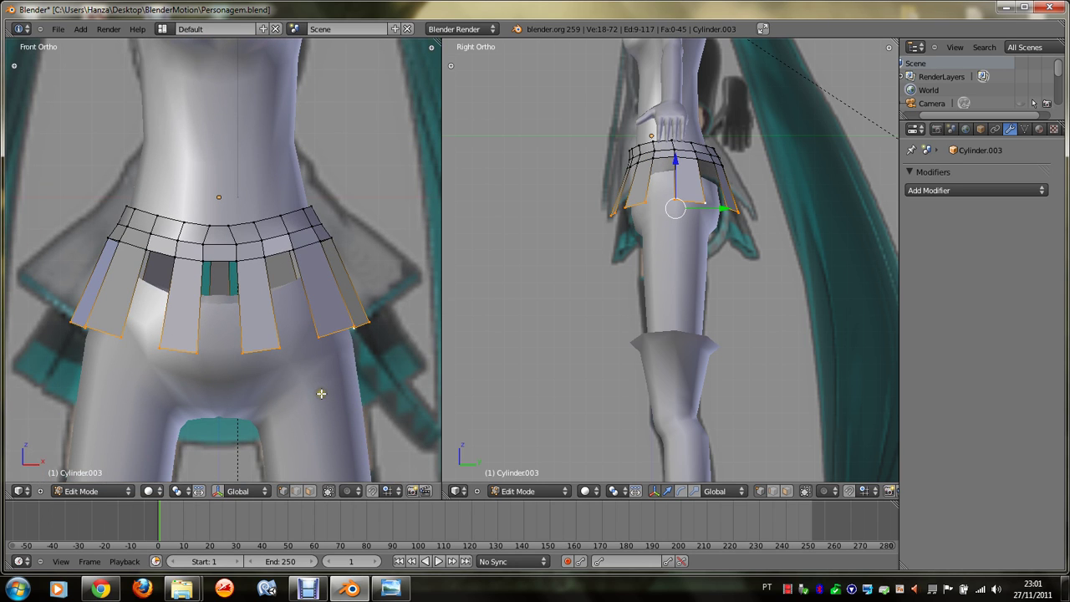
Step: Lower the panel hems to lengthen the skirt, then scale them outward twice to flare it
key(g)
click(323, 471)
scroll(329, 419, down, 2)
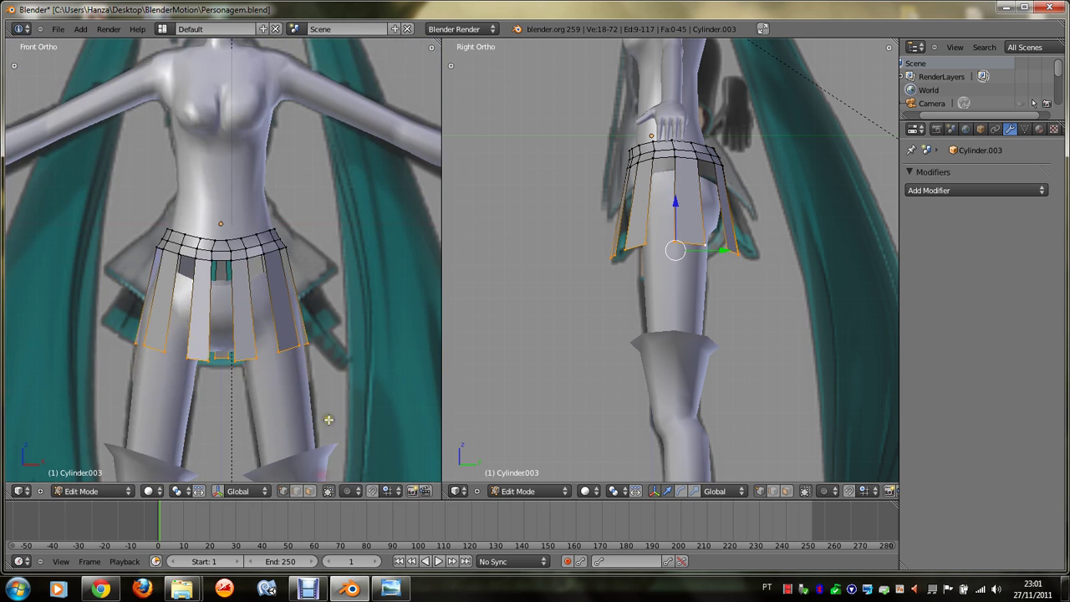
key(s)
click(342, 429)
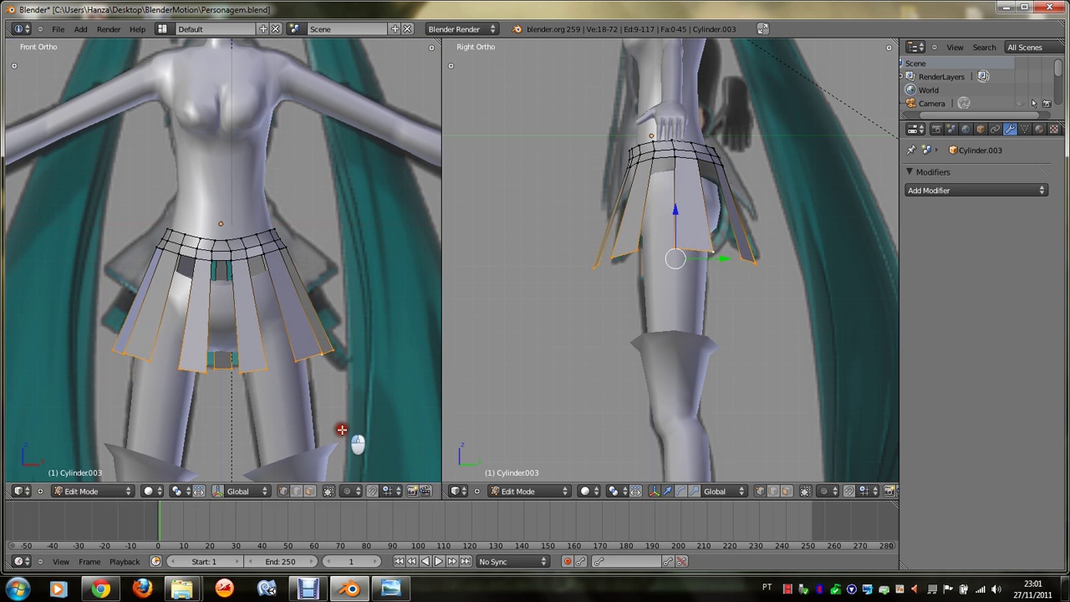
key(s)
click(354, 437)
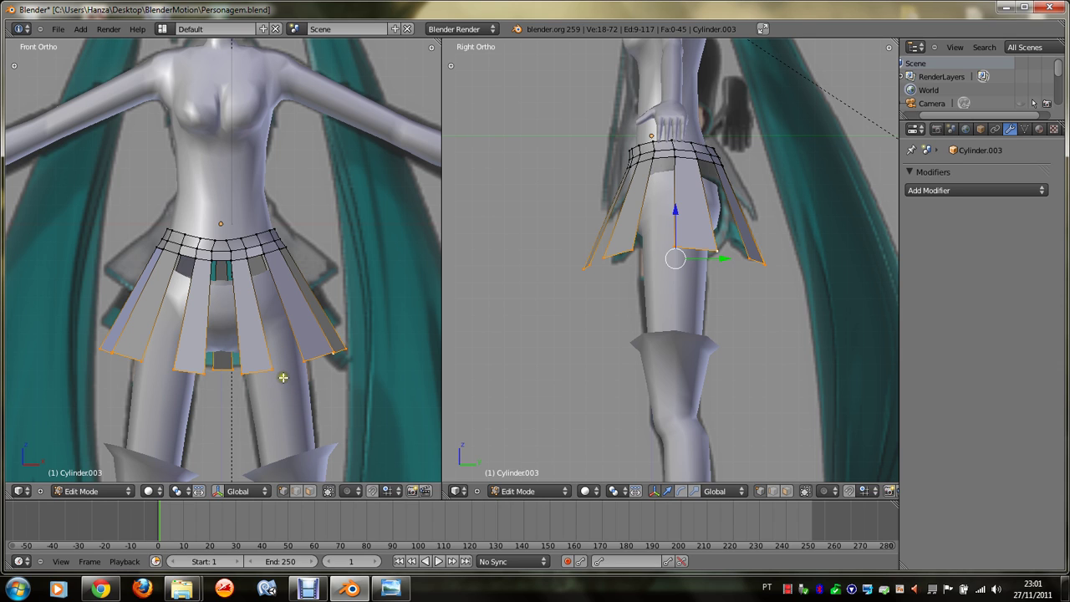
Step: Lower the skirt hem along Z and scale it wider so the panels flare out
key(KP_8)
key(KP_4)
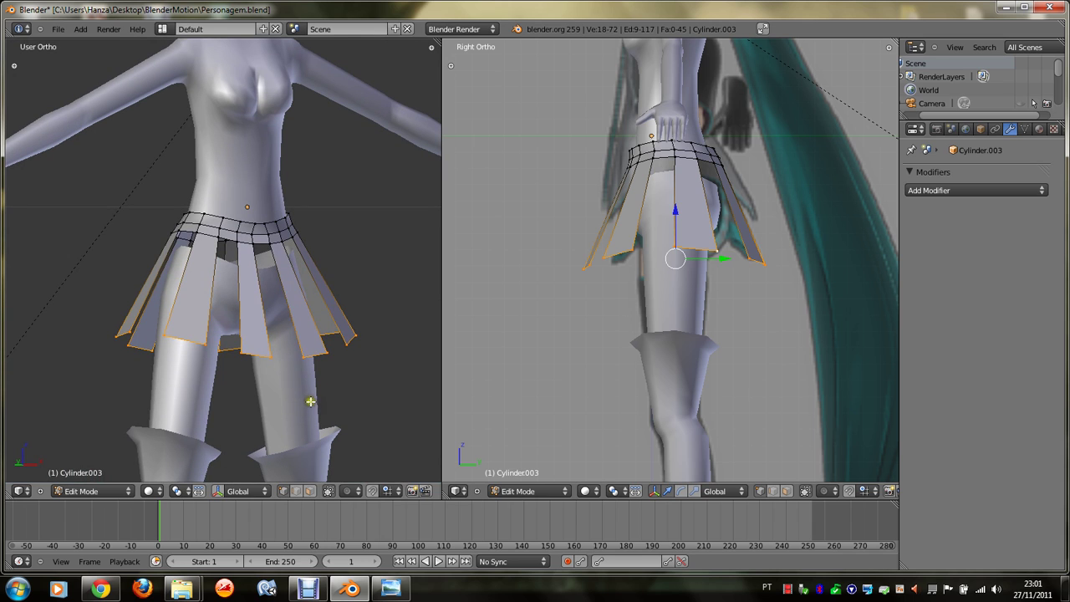
key(g)
key(Escape)
key(g)
key(z)
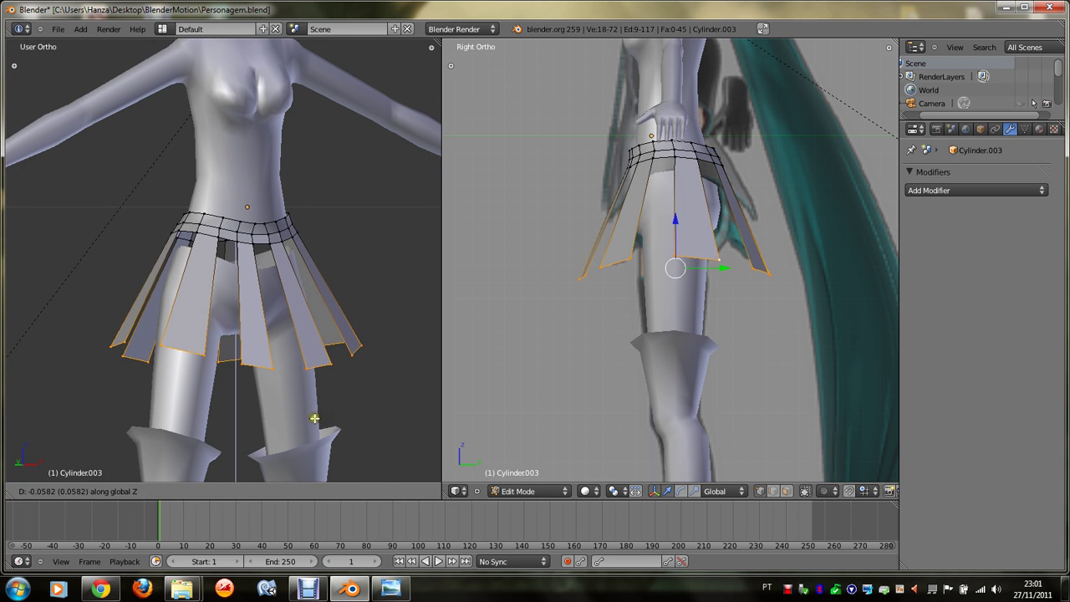
click(315, 418)
key(s)
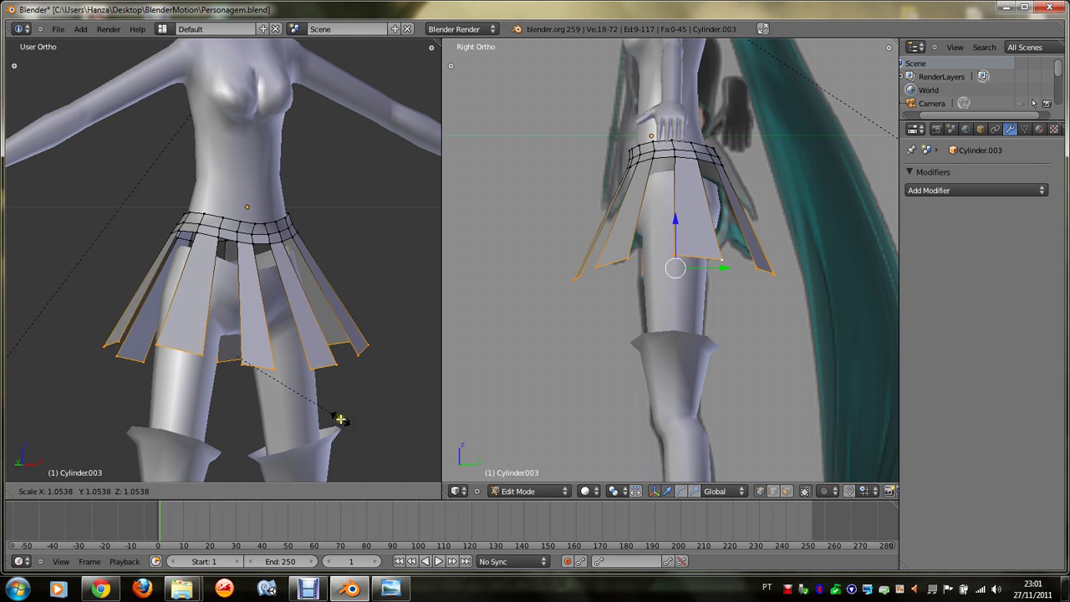
click(341, 418)
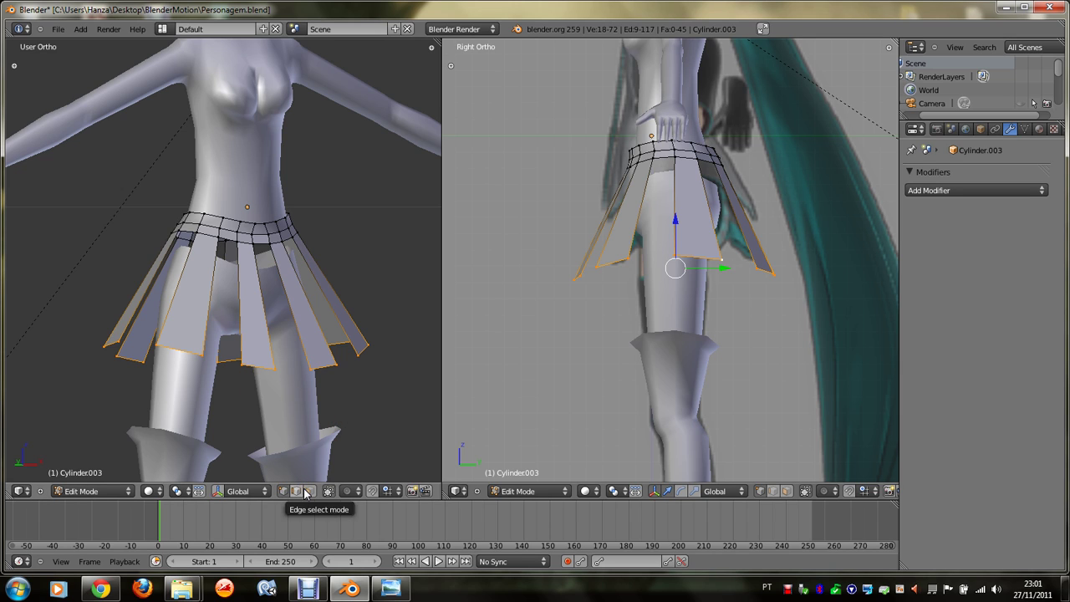
Step: Extrude only the hem vertices and scale the new row slightly inward
key(space)
text(xtrude Only Vertices and Move)
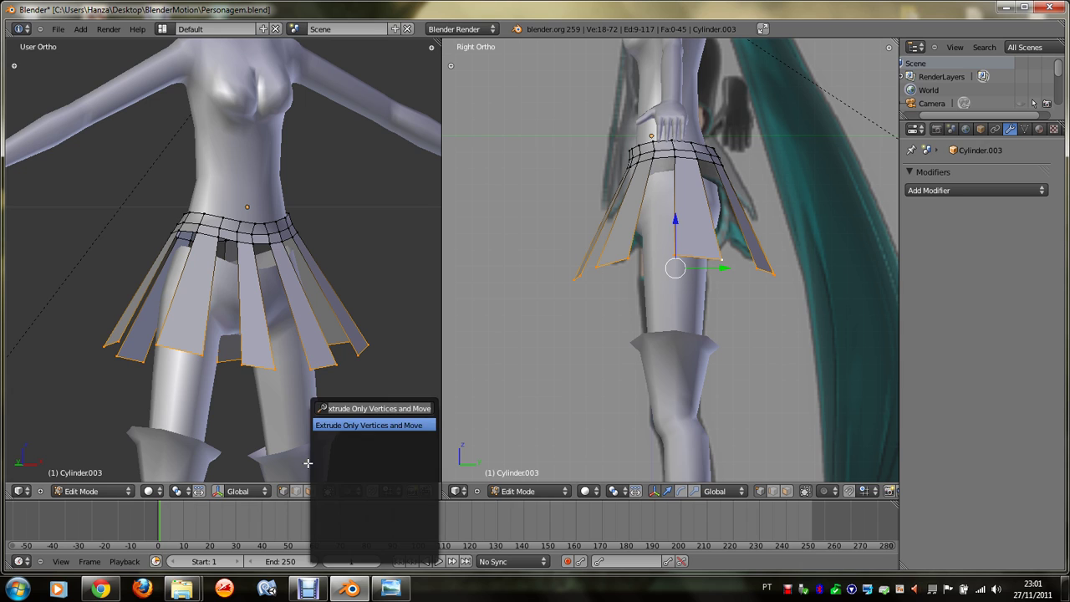
click(376, 425)
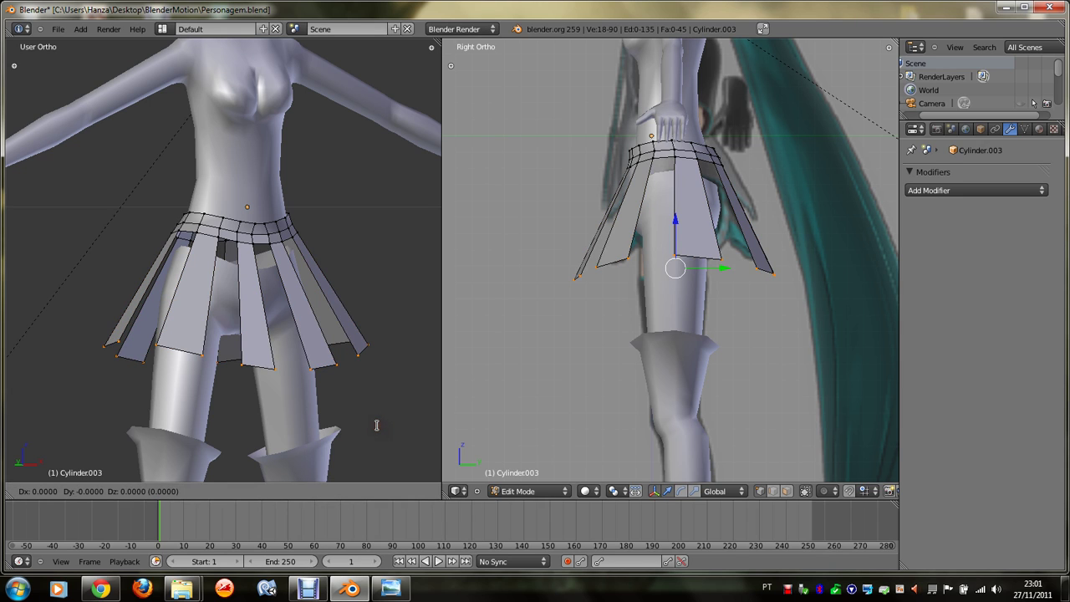
key(s)
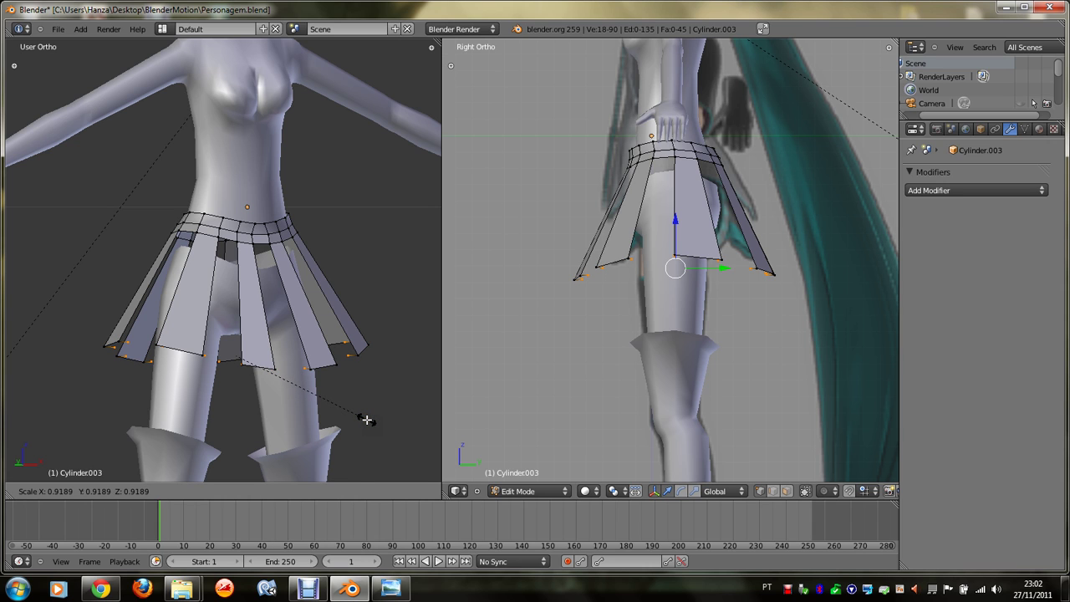
click(366, 420)
scroll(329, 420, up, 3)
key(KP_6)
key(KP_6)
key(KP_6)
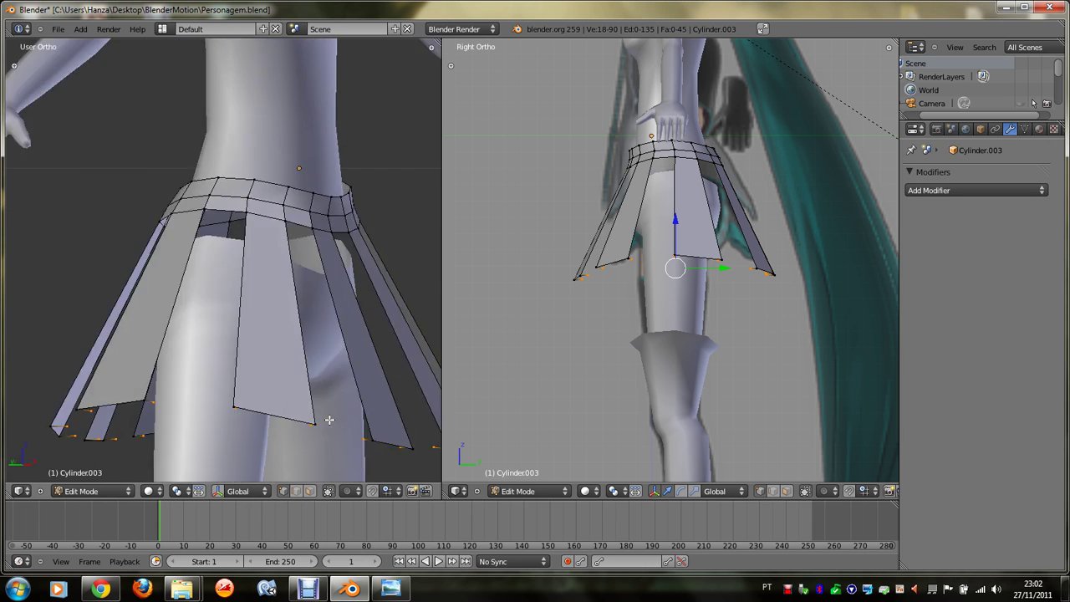
key(KP_6)
key(KP_6)
key(KP_6)
key(ctrl+KP_6)
key(ctrl+KP_6)
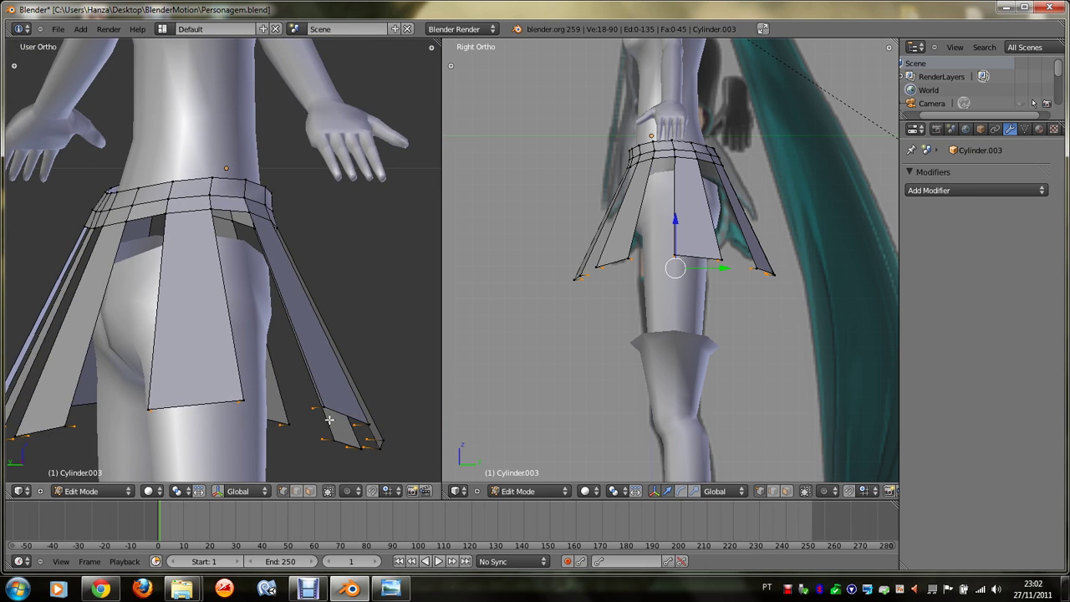
Step: Select hem and waistband vertices of the first front pleat gap and remove a misplaced triangle
scroll(328, 426, up, 2)
right_click(334, 434)
shift+right_click(253, 202)
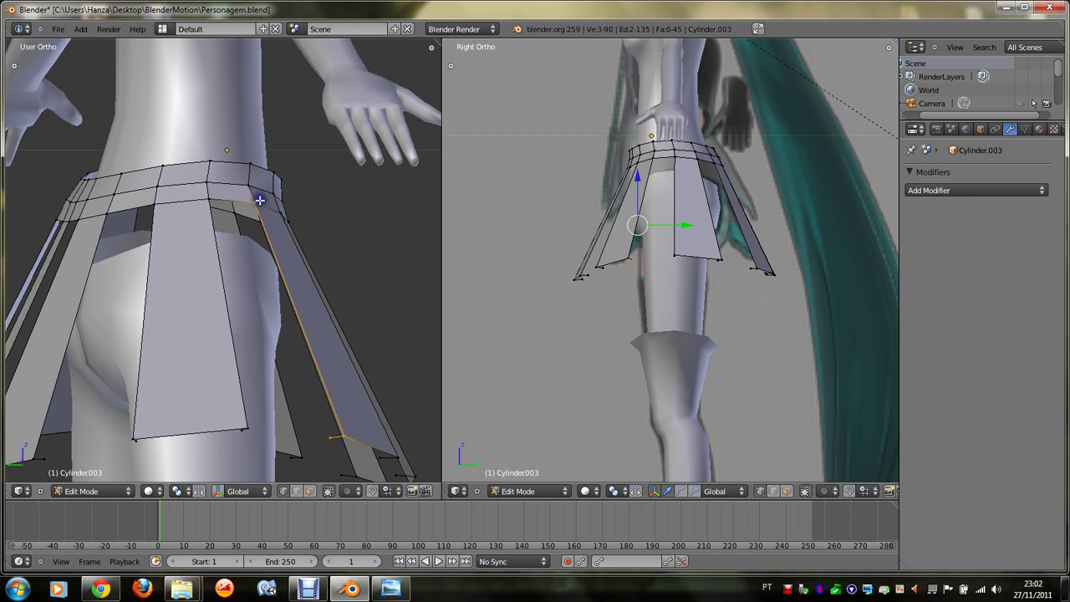
right_click(335, 436)
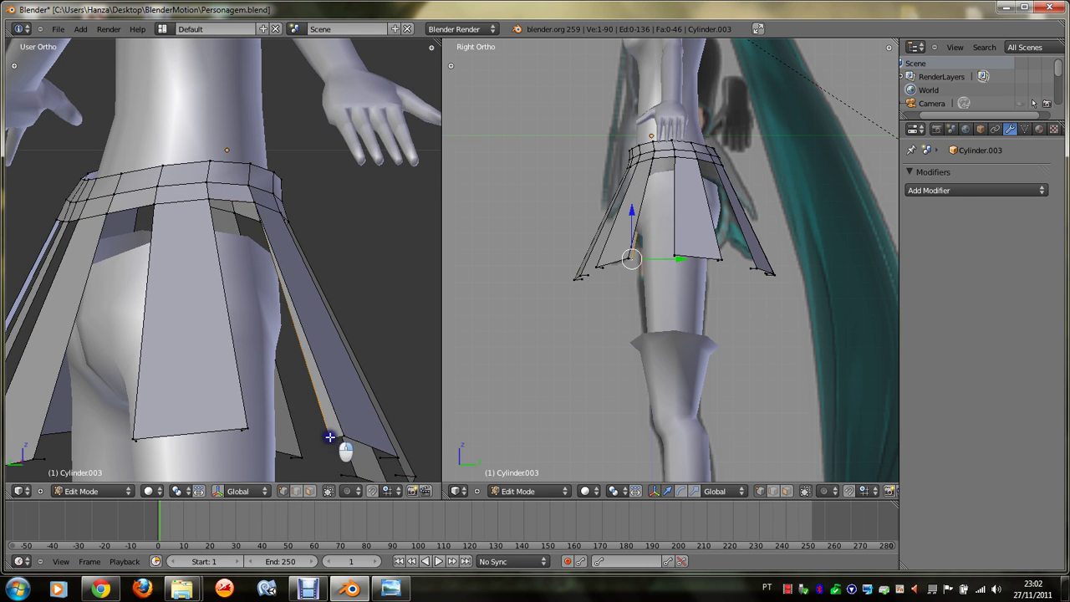
shift+right_click(252, 203)
shift+right_click(215, 198)
key(KP_6)
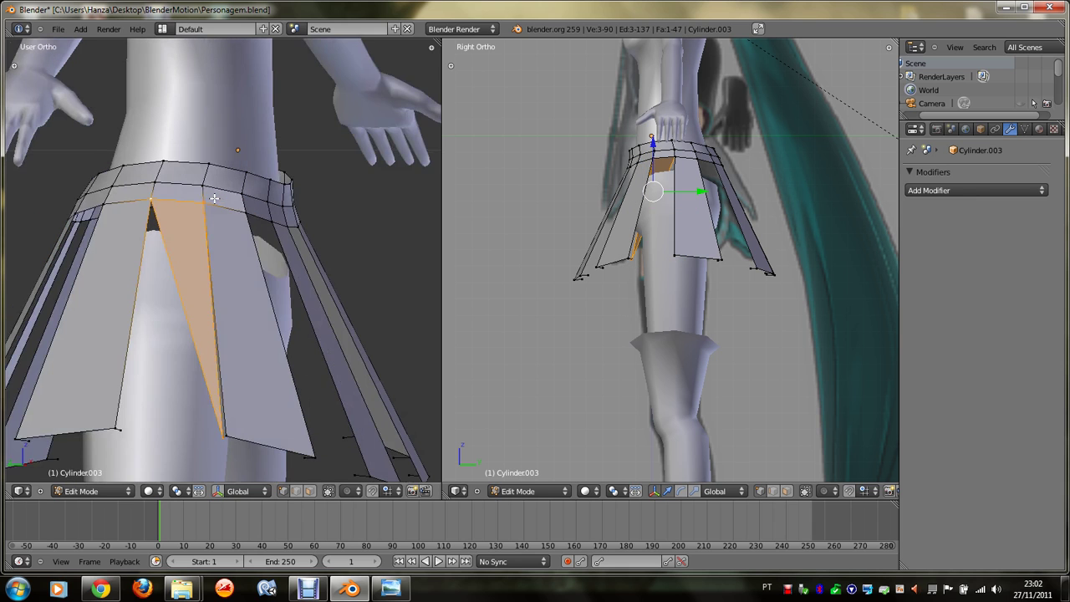
shift+right_click(215, 198)
key(KP_6)
key(KP_6)
key(KP_6)
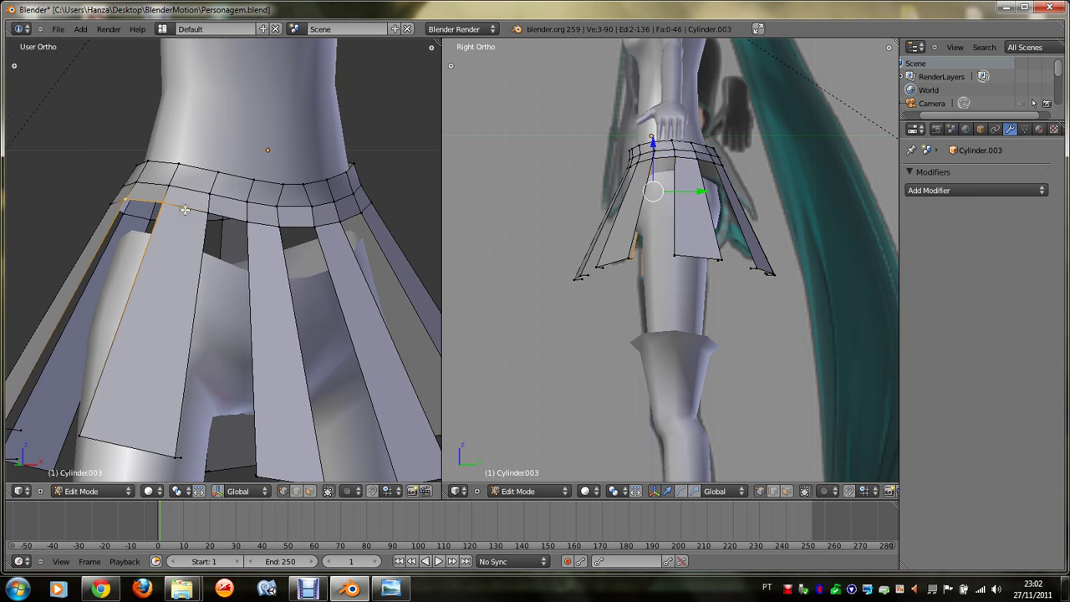
key(KP_6)
key(KP_6)
Step: Fill a face along the left panel edge and a quad between four neighbouring pleat vertices
shift+right_click(127, 419)
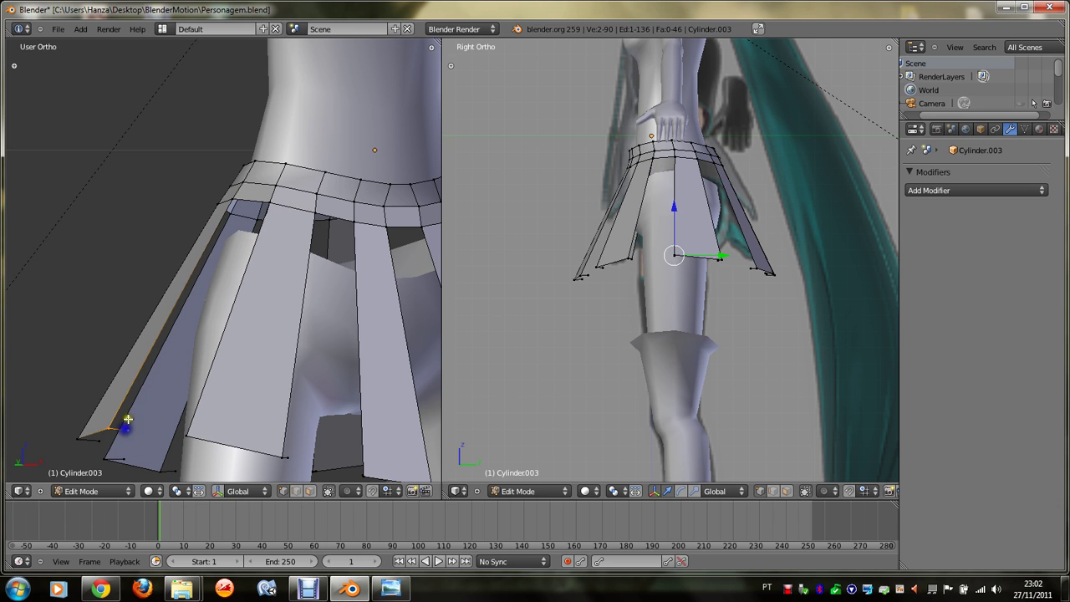
shift+right_click(228, 207)
key(f)
right_click(128, 430)
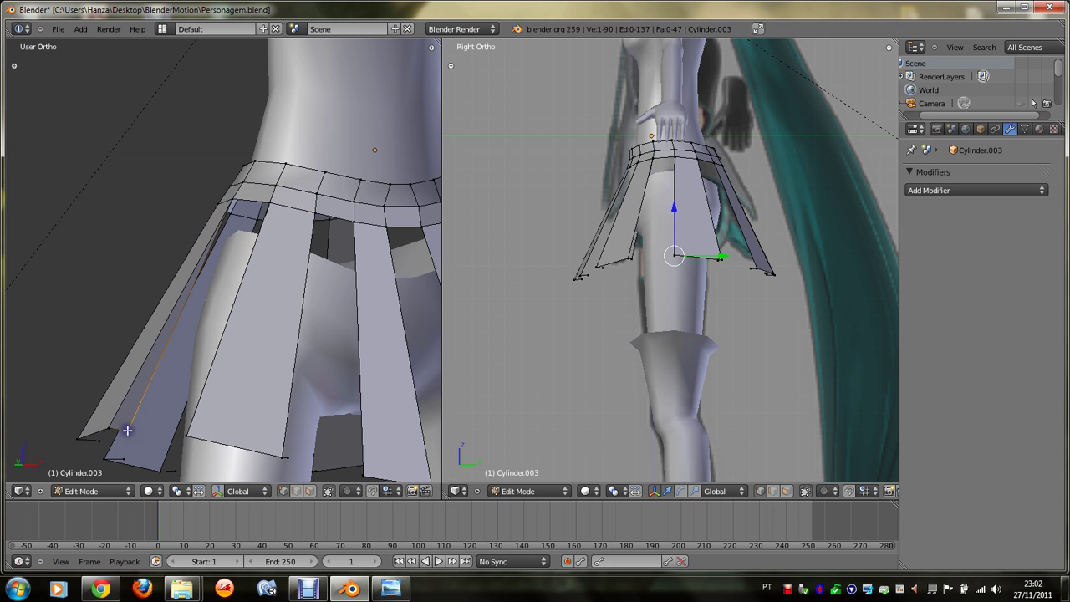
key(KP_6)
key(KP_6)
shift+right_click(343, 436)
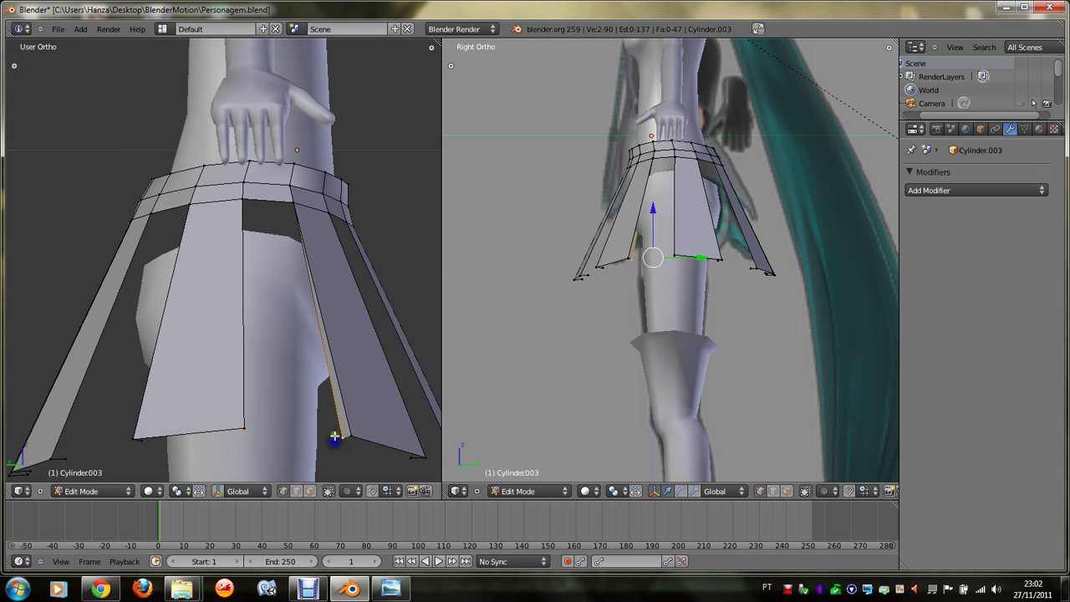
shift+right_click(293, 201)
shift+right_click(242, 199)
key(f)
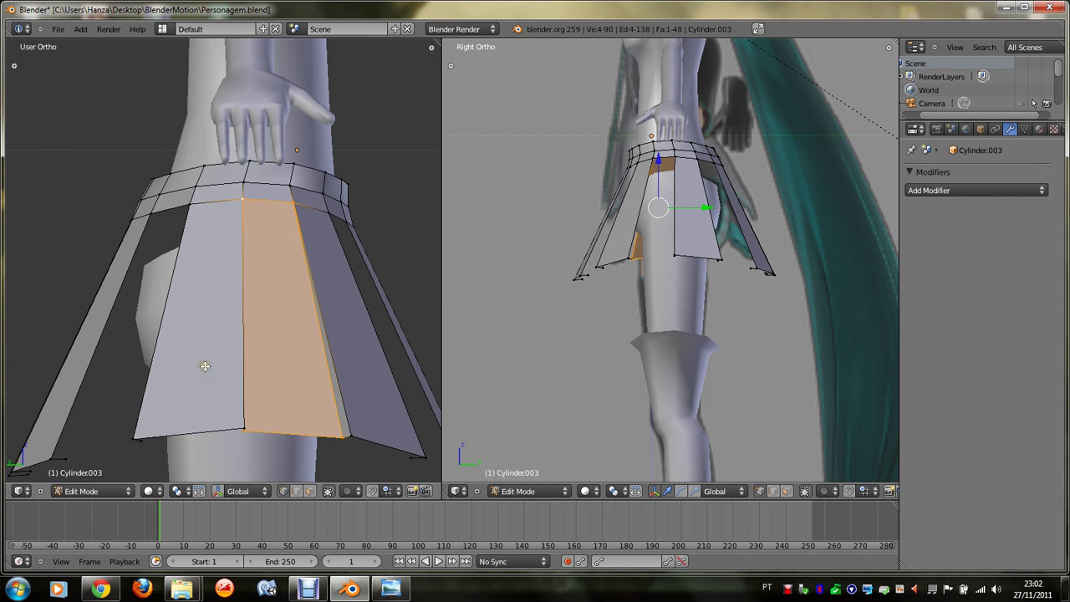
Step: From a side view, fill the next gap and a quad at the skirt's lower-left corner
key(KP_6)
key(KP_6)
key(KP_6)
right_click(311, 436)
shift+right_click(239, 277)
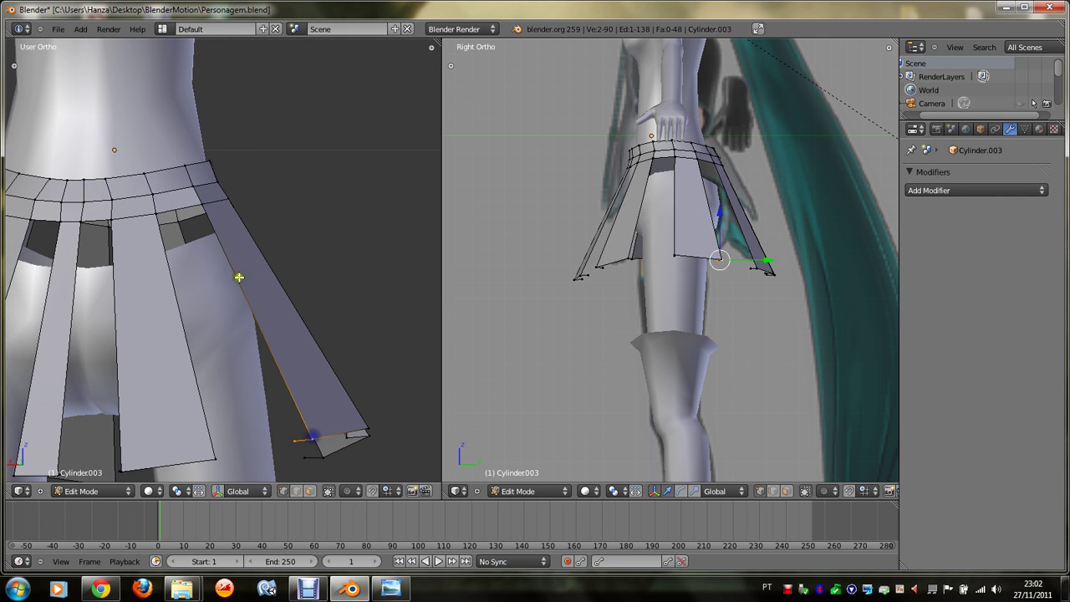
shift+right_click(200, 213)
key(f)
right_click(284, 437)
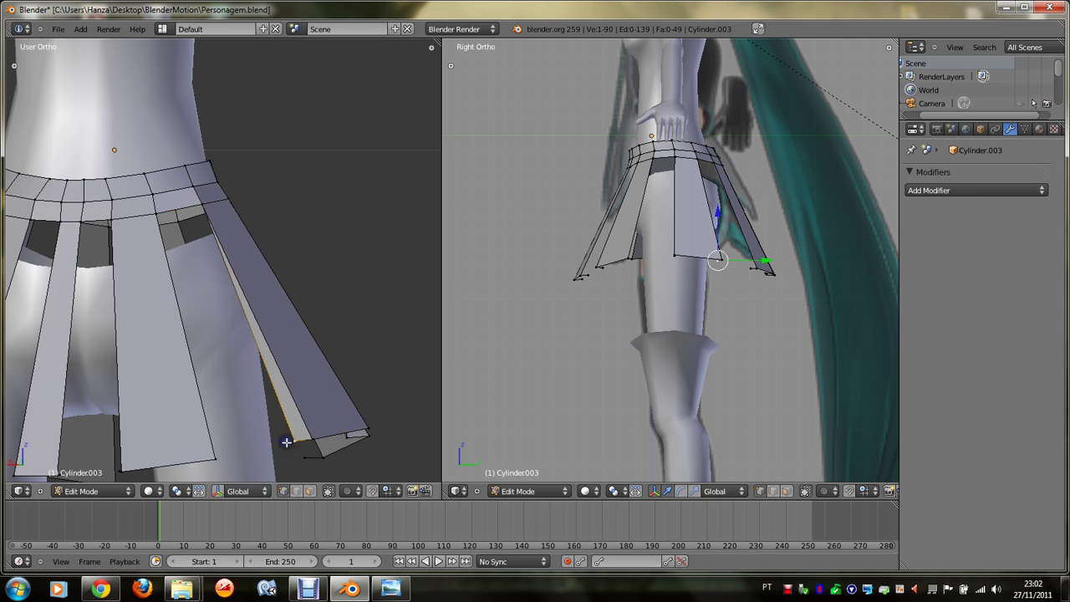
key(KP_4)
key(KP_4)
key(KP_4)
right_click(90, 460)
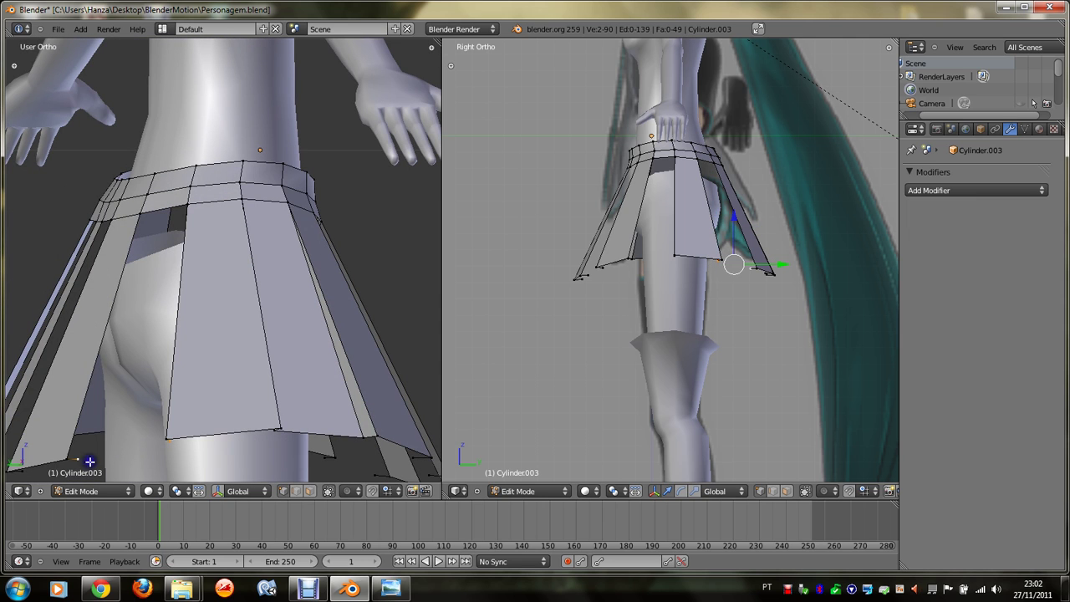
shift+right_click(150, 217)
shift+right_click(178, 203)
key(f)
Step: Fill a three-vertex triangle and close the next panel-edge gap on the skirt's side
right_click(84, 459)
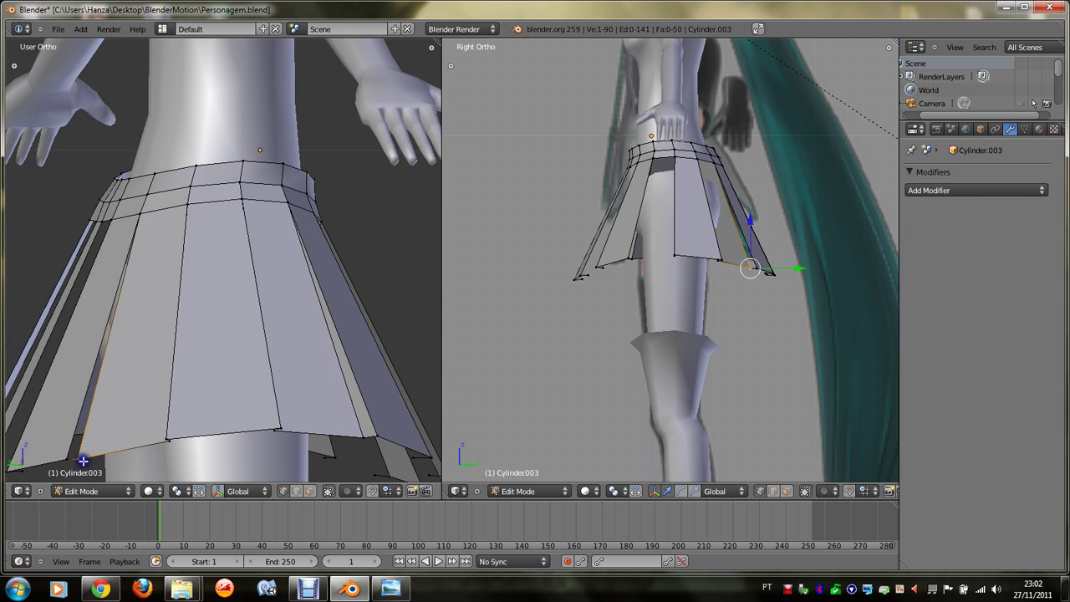
shift+right_click(118, 253)
shift+right_click(134, 211)
key(f)
key(KP_4)
key(KP_4)
key(KP_4)
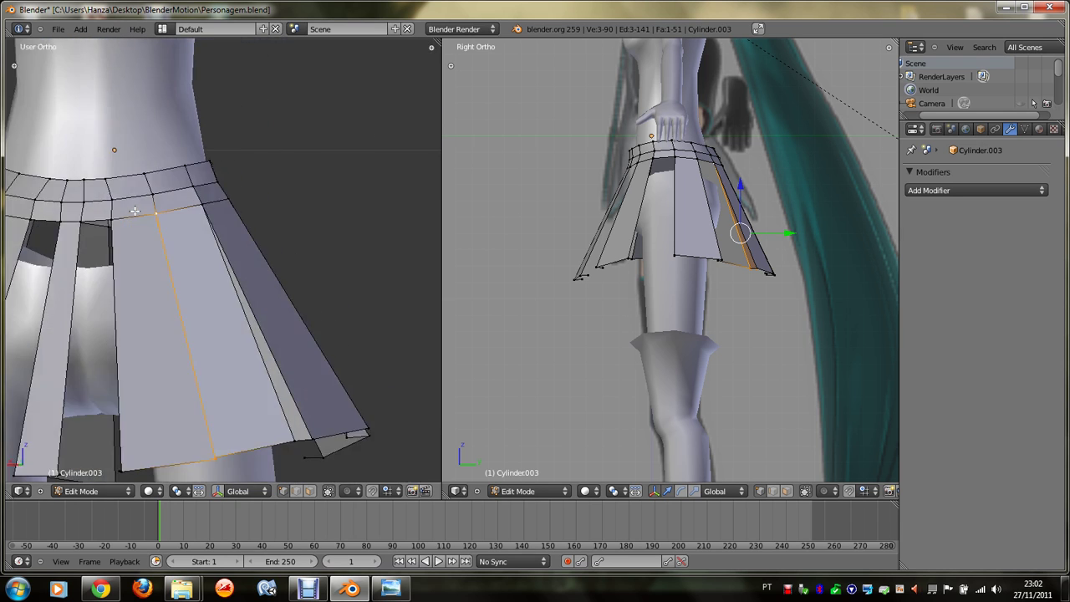
right_click(201, 475)
right_click(226, 470)
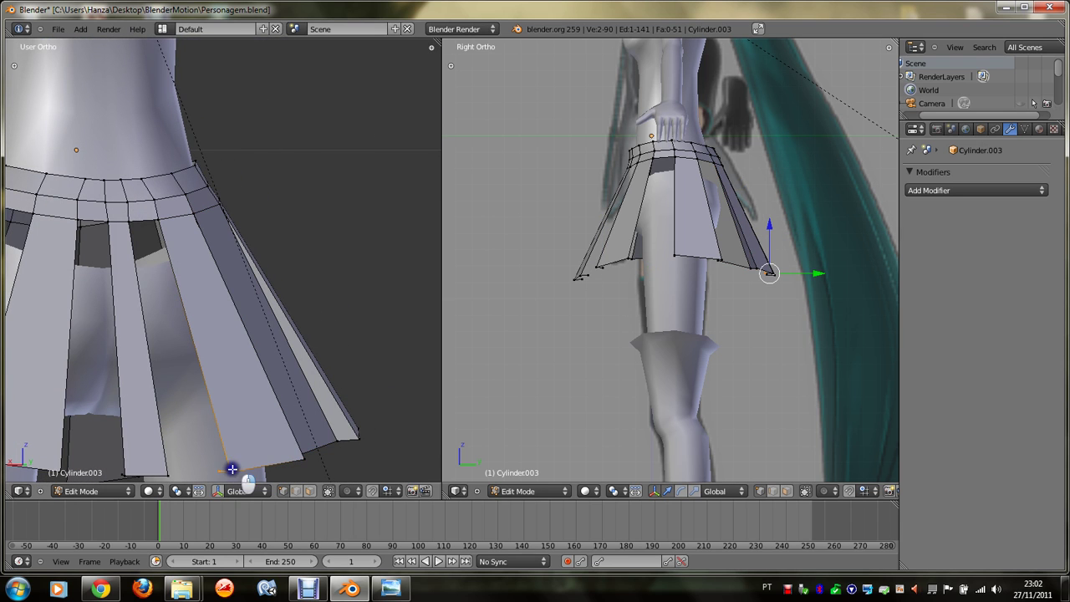
shift+right_click(230, 472)
shift+right_click(158, 219)
key(f)
Step: Fill two more gaps between the skirt's waistband and hem vertices
right_click(217, 472)
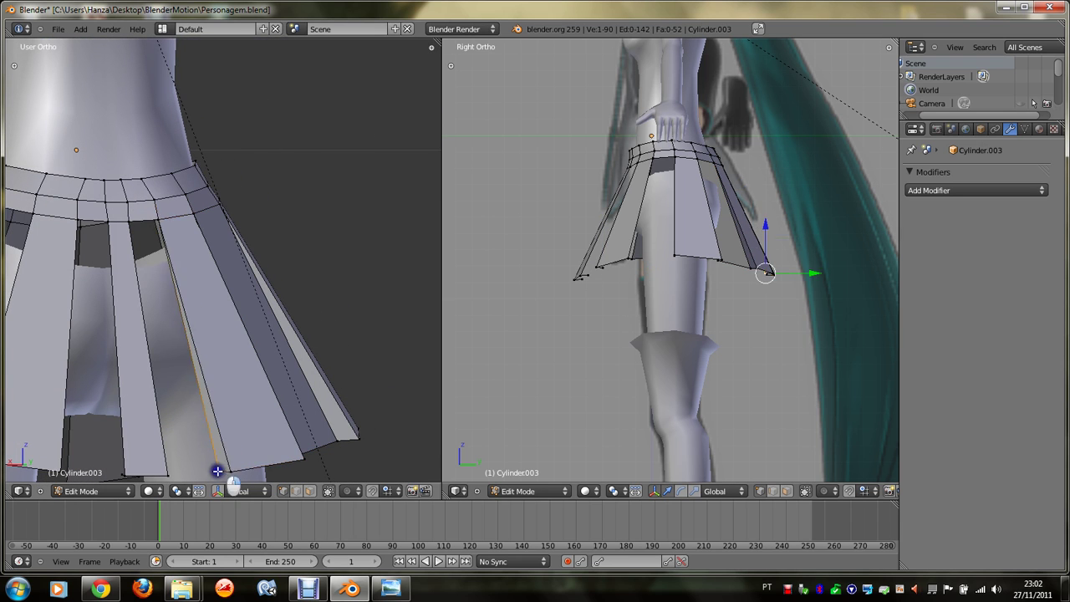
key(KP_6)
key(KP_6)
key(KP_6)
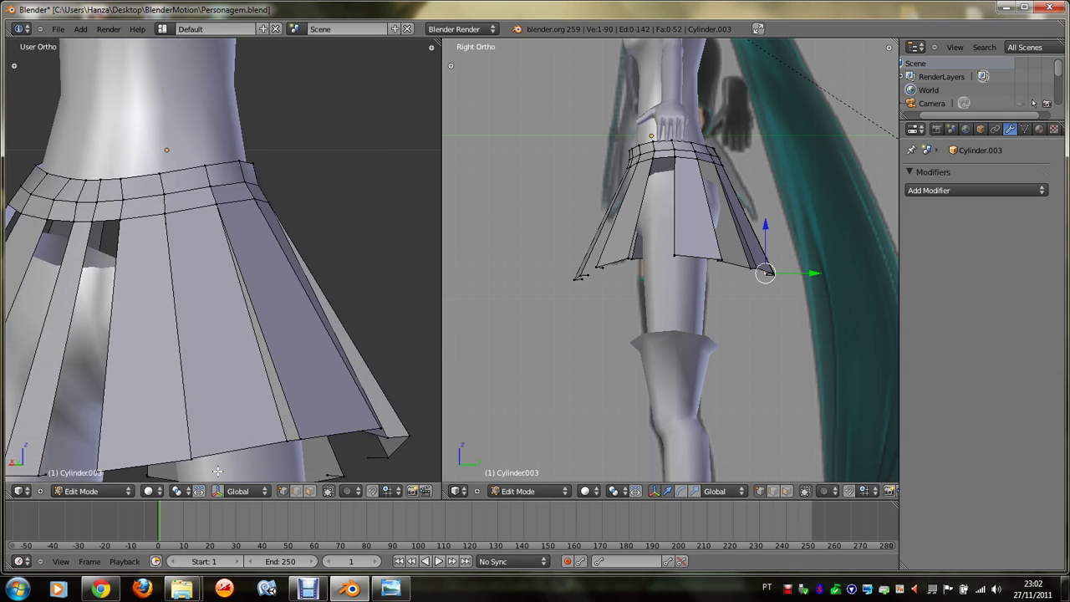
key(KP_6)
shift+right_click(136, 222)
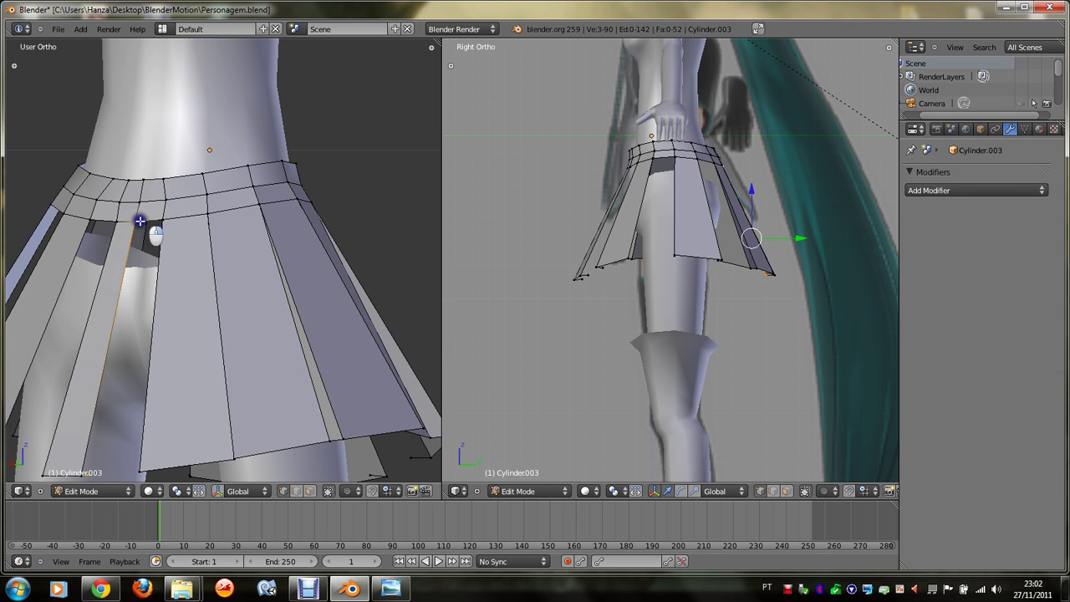
shift+right_click(162, 219)
key(f)
right_click(100, 462)
shift+right_click(83, 471)
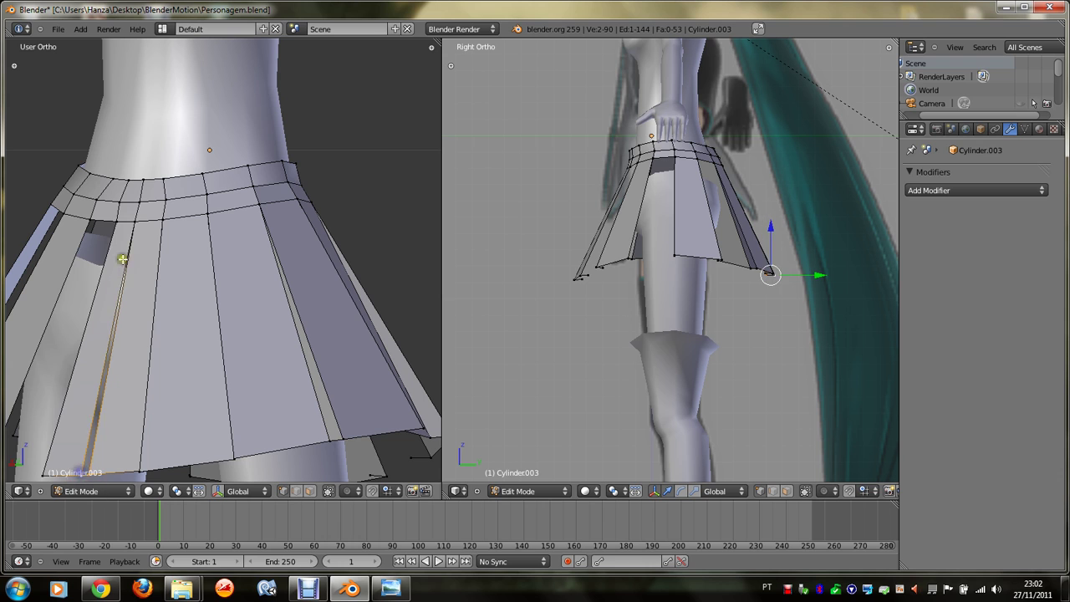
shift+right_click(137, 220)
key(f)
Step: From a side-back view, fill the back gap and the bottom-left panel gap
middle_drag(116, 278, 332, 393)
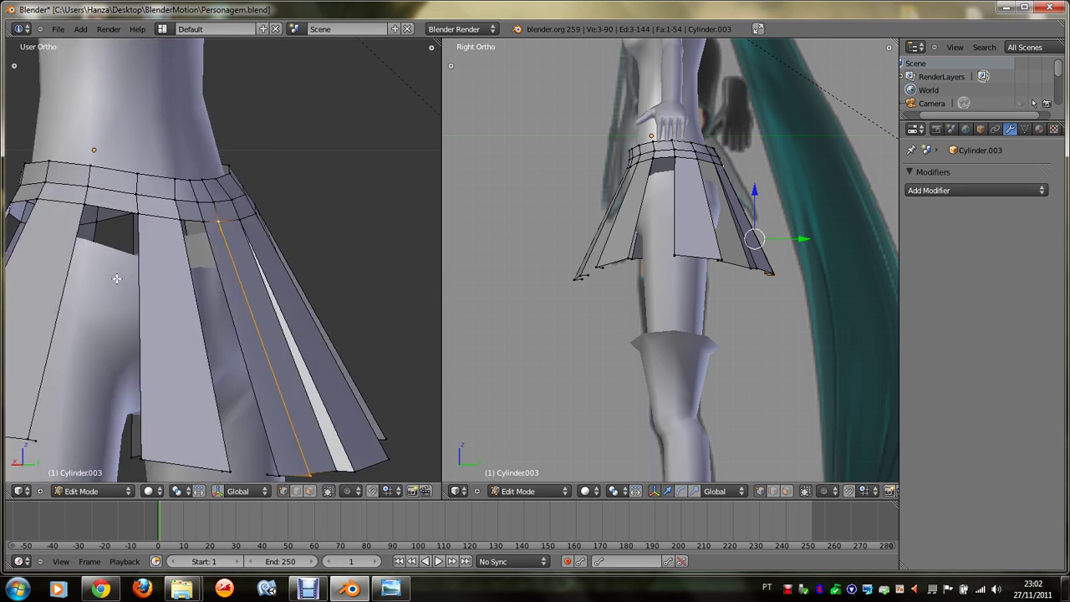
right_click(321, 474)
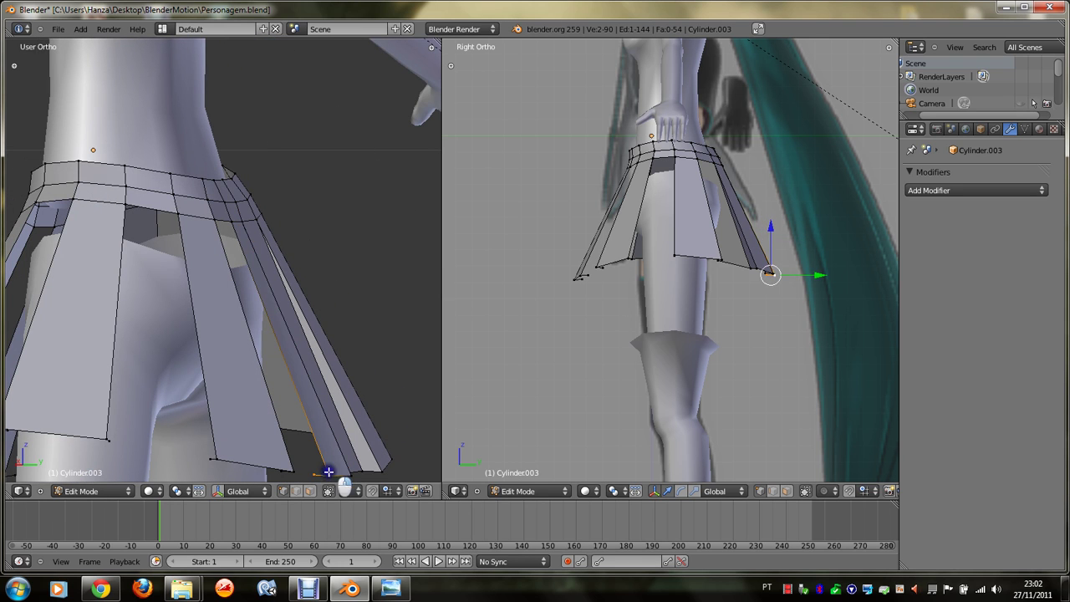
shift+right_click(234, 222)
key(f)
middle_drag(239, 275, 145, 421)
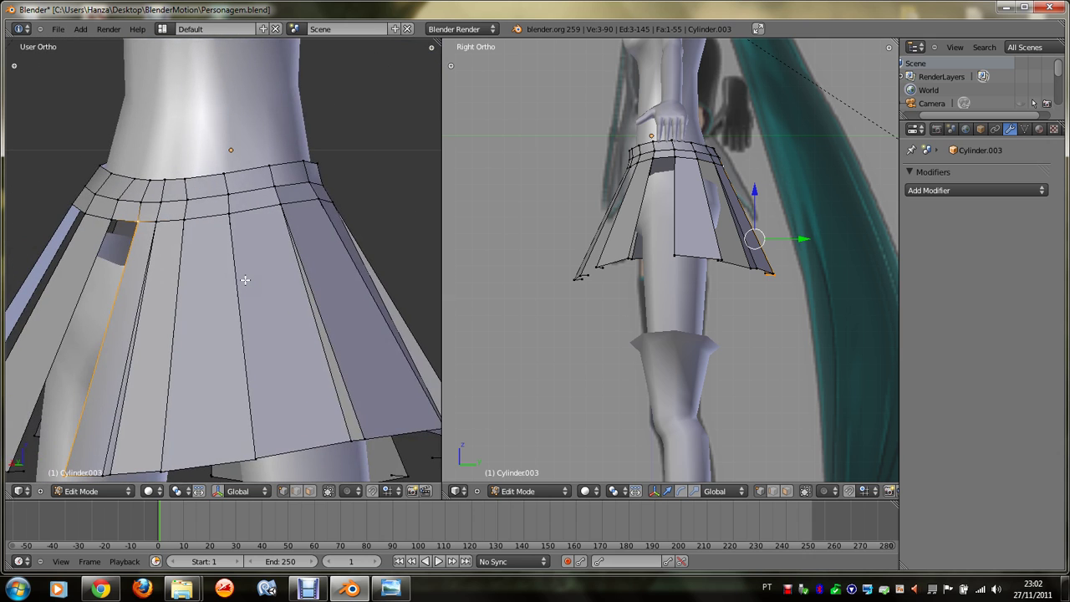
right_click(89, 474)
shift+right_click(137, 468)
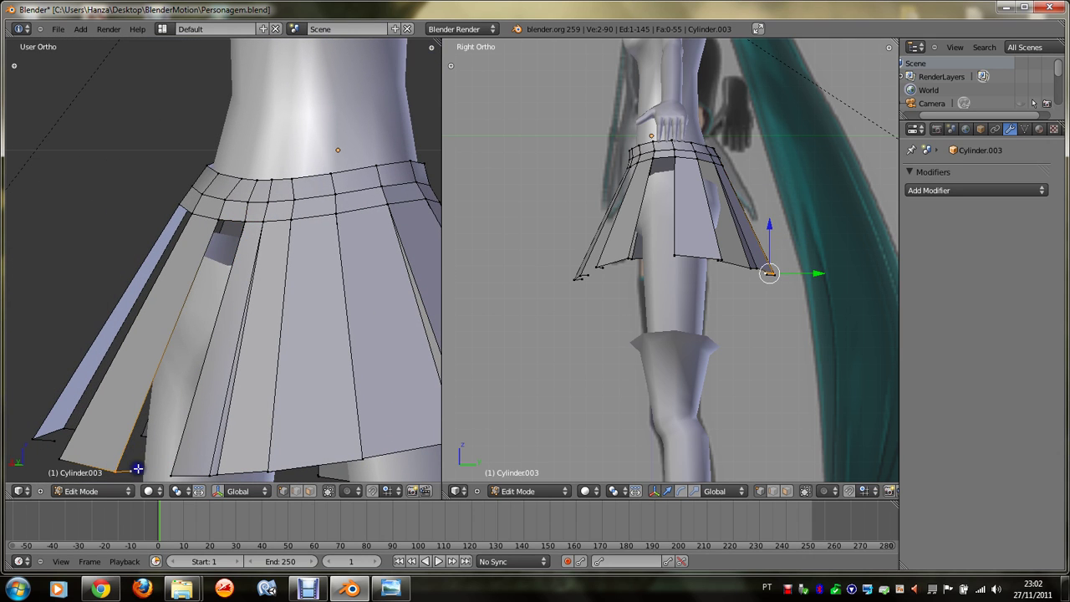
shift+right_click(221, 224)
key(f)
Step: Fill a four-vertex quad face across the next skirt gap
middle_drag(221, 223, 221, 219)
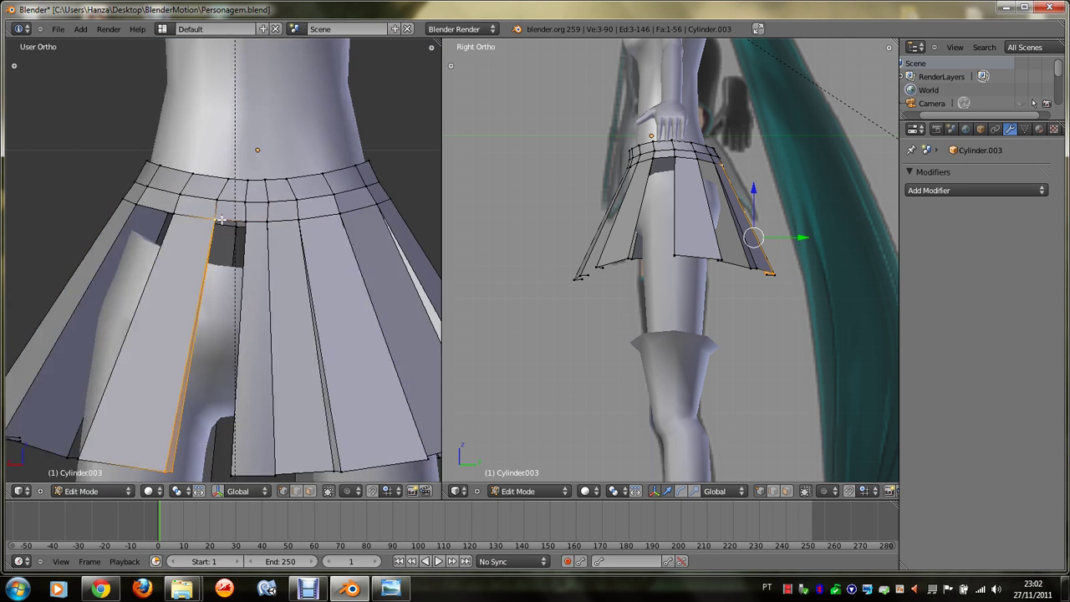
right_click(226, 468)
middle_drag(227, 468, 276, 471)
right_click(276, 471)
shift+right_click(158, 471)
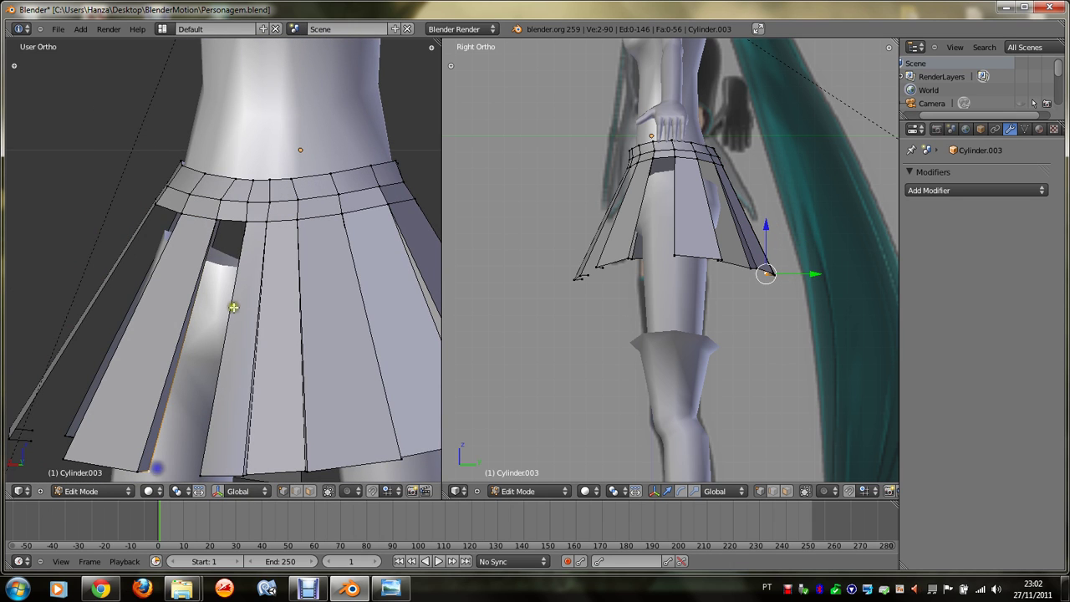
shift+right_click(219, 220)
shift+right_click(243, 220)
key(f)
Step: Fill a three-vertex face in the gap on the skirt's side
middle_drag(238, 219, 231, 258)
right_click(214, 456)
shift+right_click(185, 227)
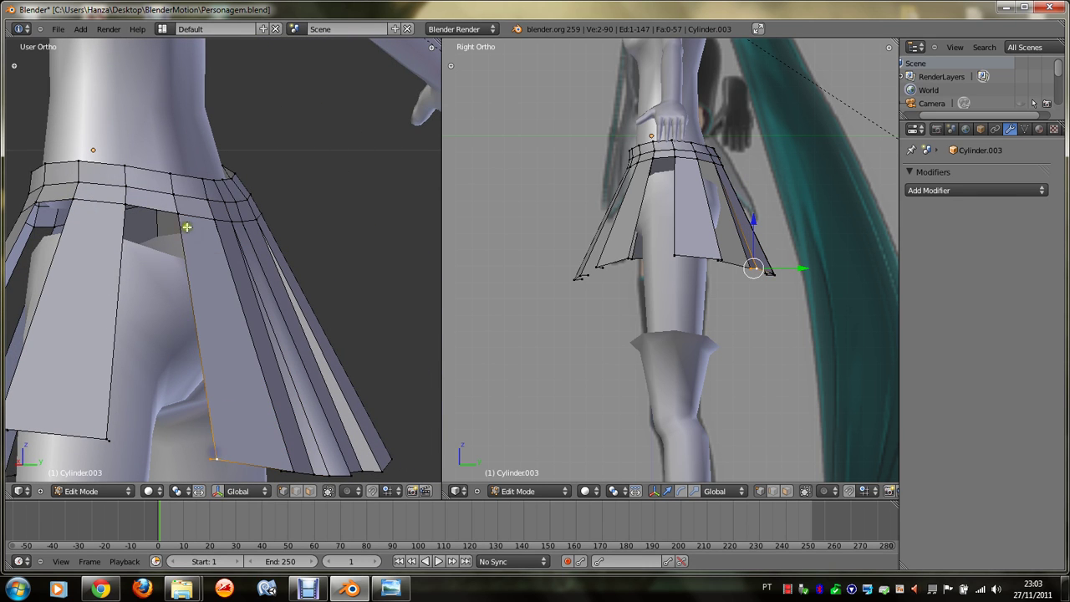
shift+right_click(172, 212)
key(f)
Step: Fill a quad and a triangle in the gap on the frontal left side
right_click(213, 457)
middle_drag(210, 456, 205, 452)
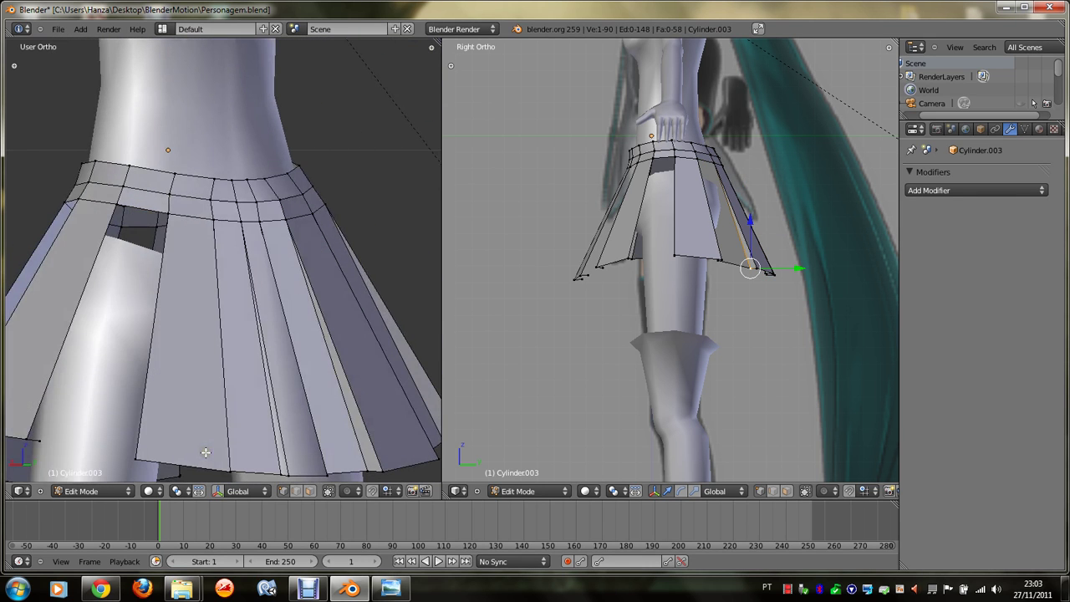
shift+right_click(39, 431)
shift+right_click(112, 204)
shift+right_click(168, 215)
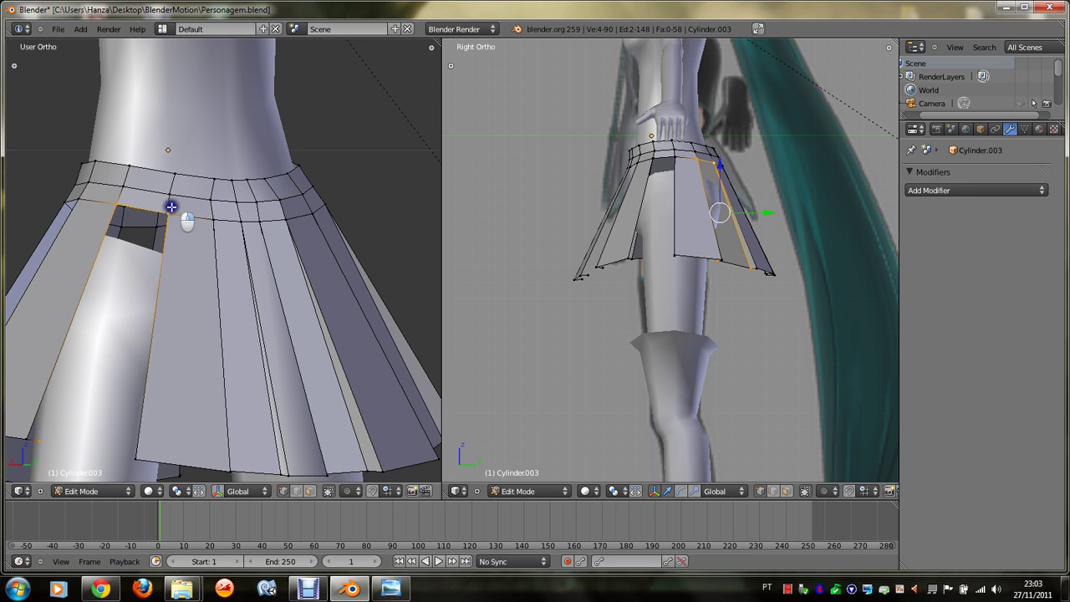
key(f)
right_click(39, 433)
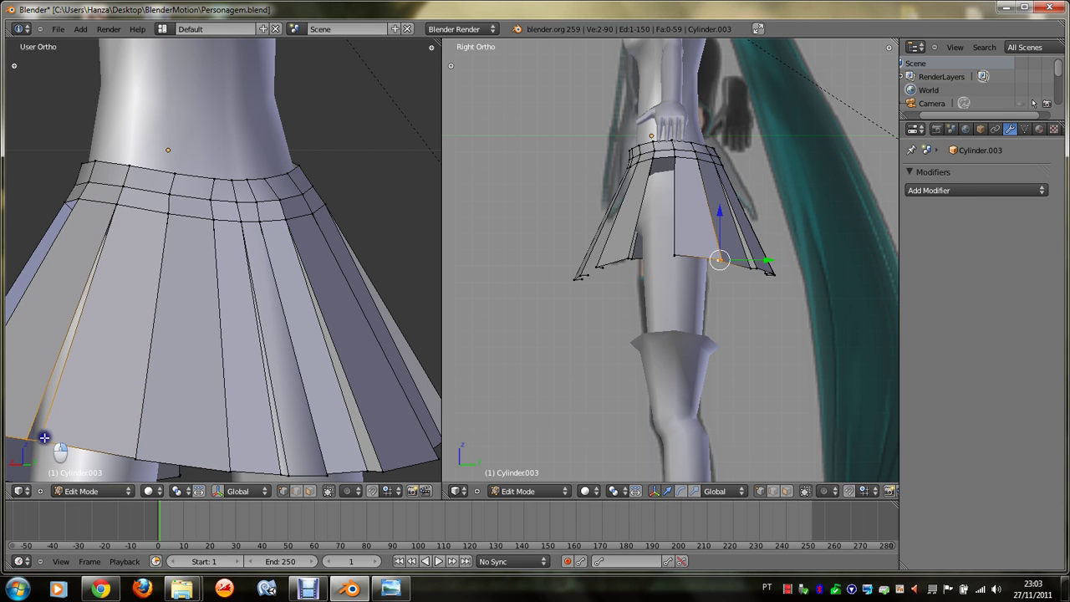
shift+right_click(114, 204)
shift+right_click(123, 202)
key(f)
Step: Fill a thin face and a four-cornered face in the gaps further left
middle_drag(123, 202, 121, 202)
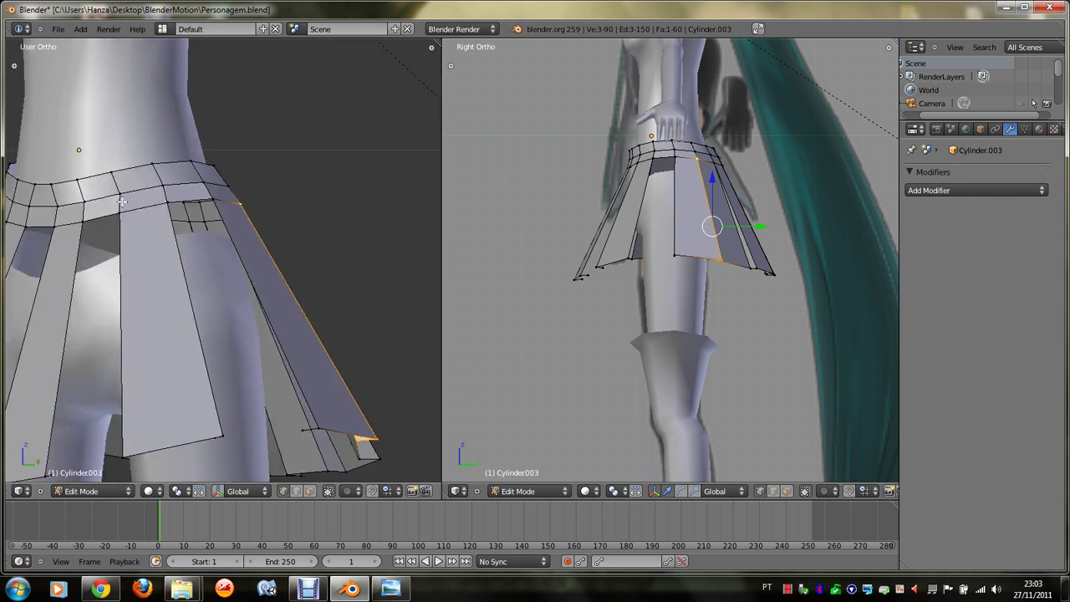
right_click(306, 430)
shift+right_click(217, 208)
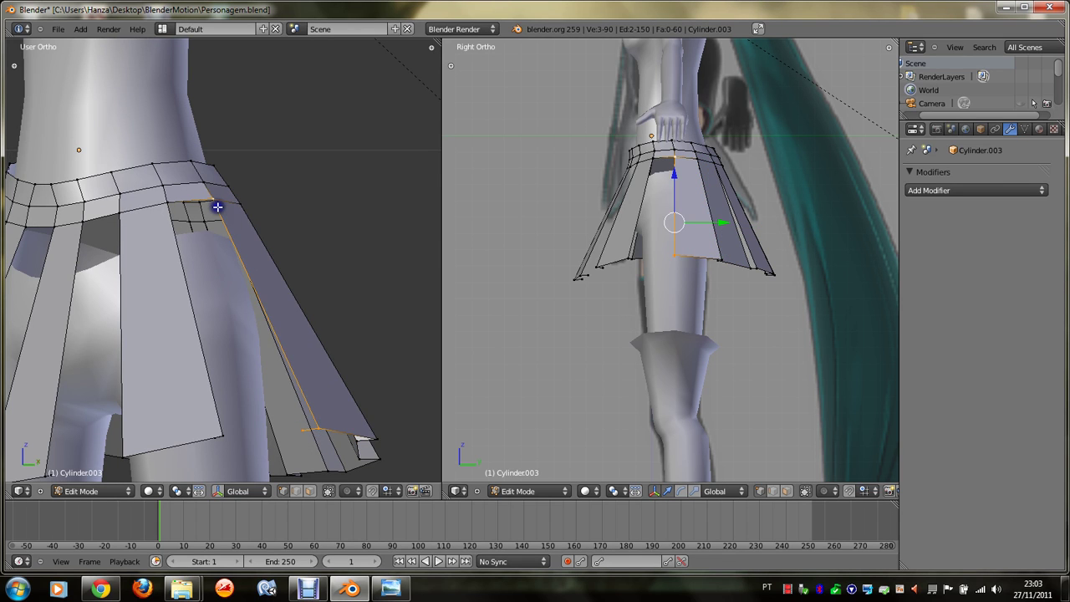
key(f)
right_click(303, 429)
middle_drag(303, 429, 104, 429)
shift+right_click(49, 405)
shift+right_click(84, 206)
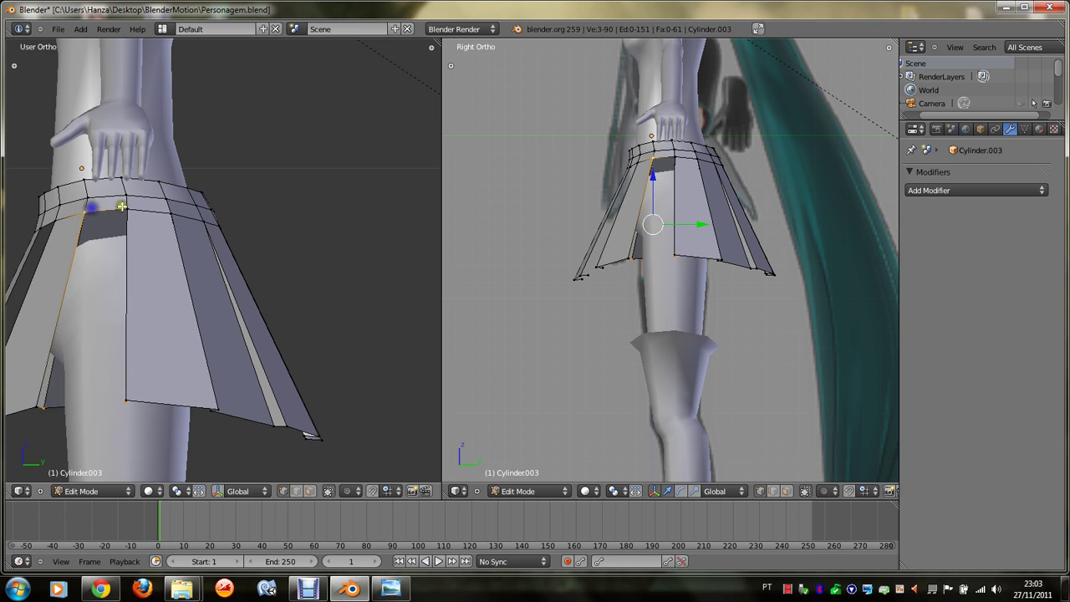
shift+right_click(123, 202)
key(f)
Step: Add a triangular face and a thin face running down the skirt
right_click(50, 402)
shift+right_click(38, 403)
shift+right_click(88, 218)
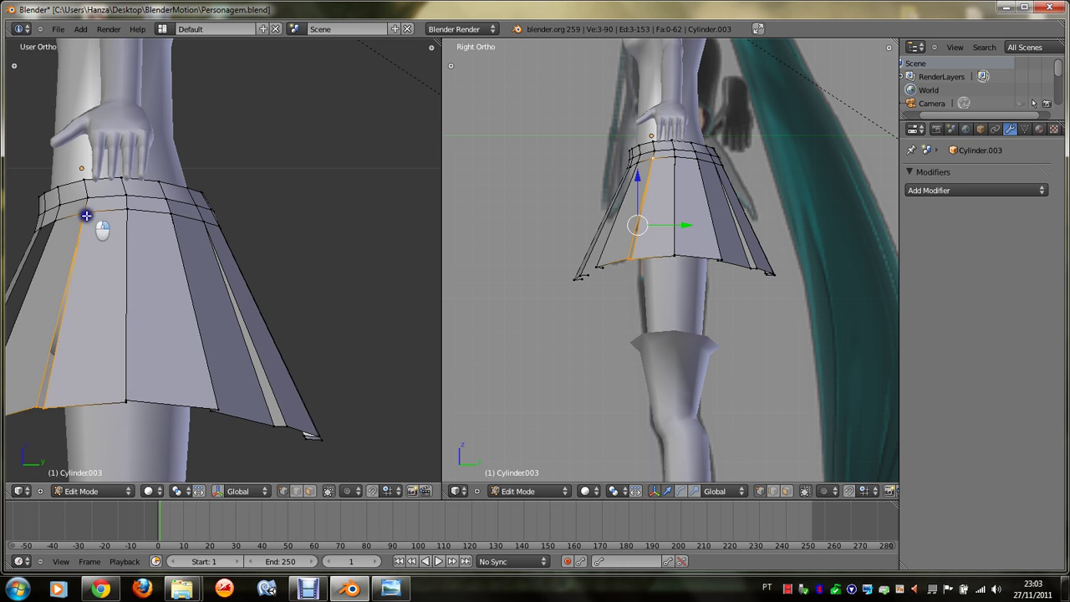
key(f)
middle_drag(89, 217, 86, 216)
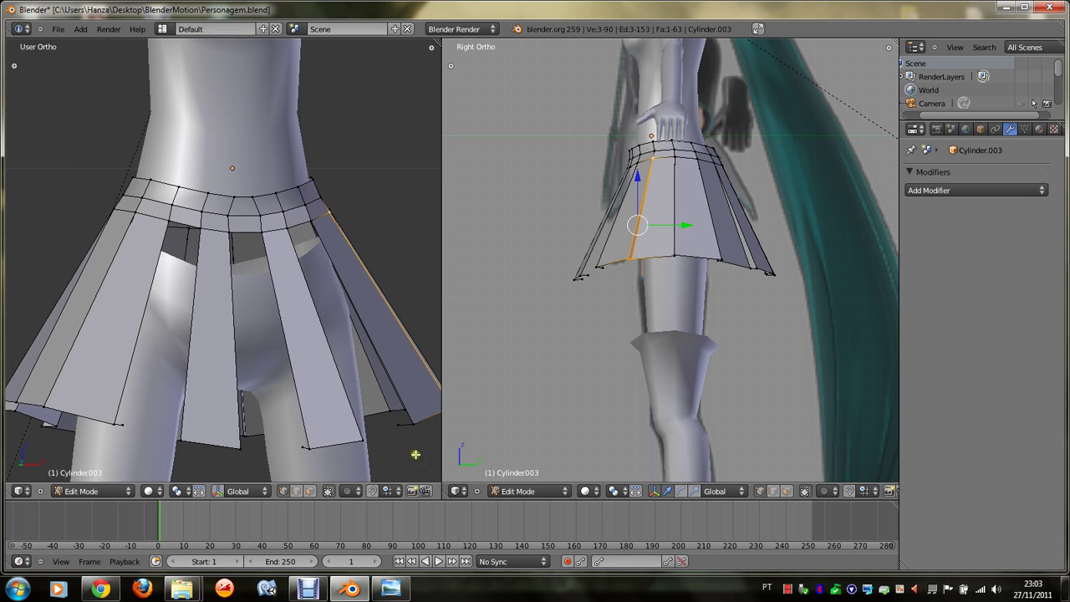
shift+right_click(410, 425)
shift+right_click(311, 222)
key(f)
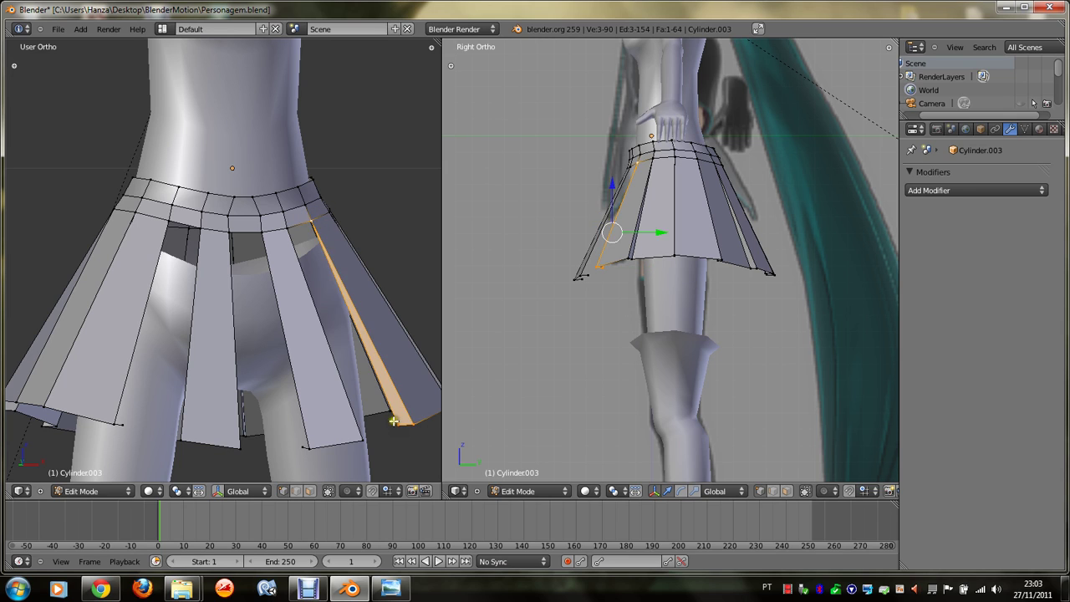
Step: Fill a new gap face, then another between bottom and upper vertices
right_click(393, 421)
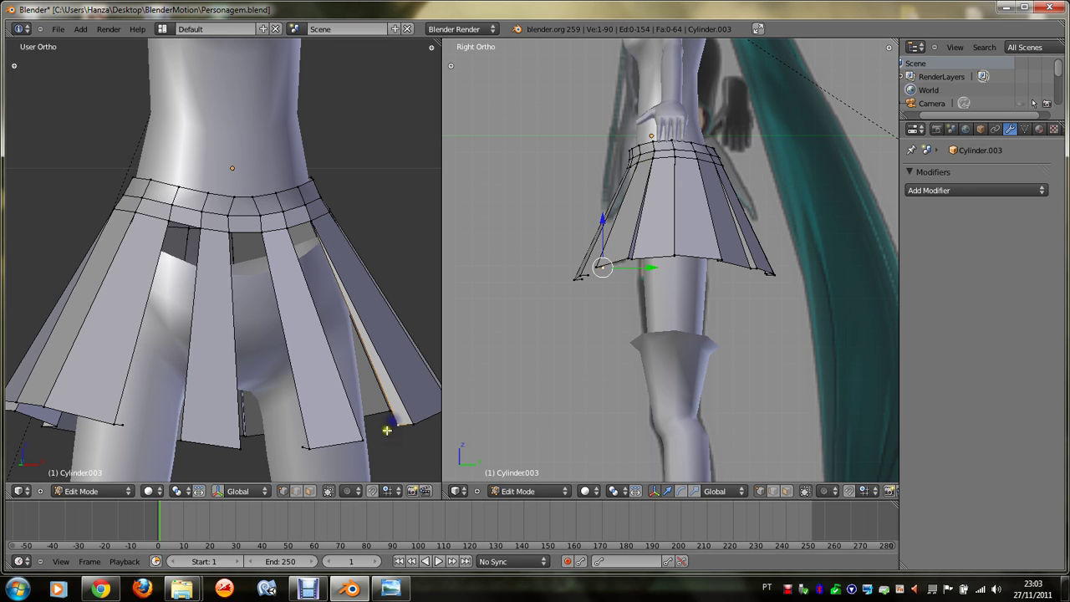
right_click(298, 446)
shift+right_click(306, 447)
shift+right_click(260, 231)
key(f)
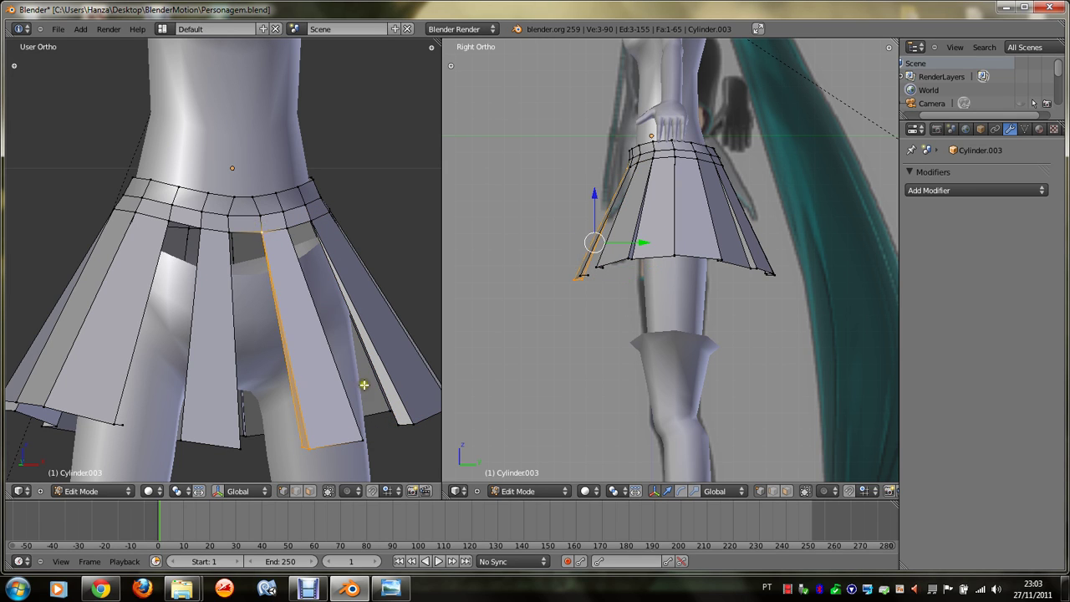
key(KP_6)
key(KP_6)
key(KP_6)
key(KP_6)
right_click(81, 439)
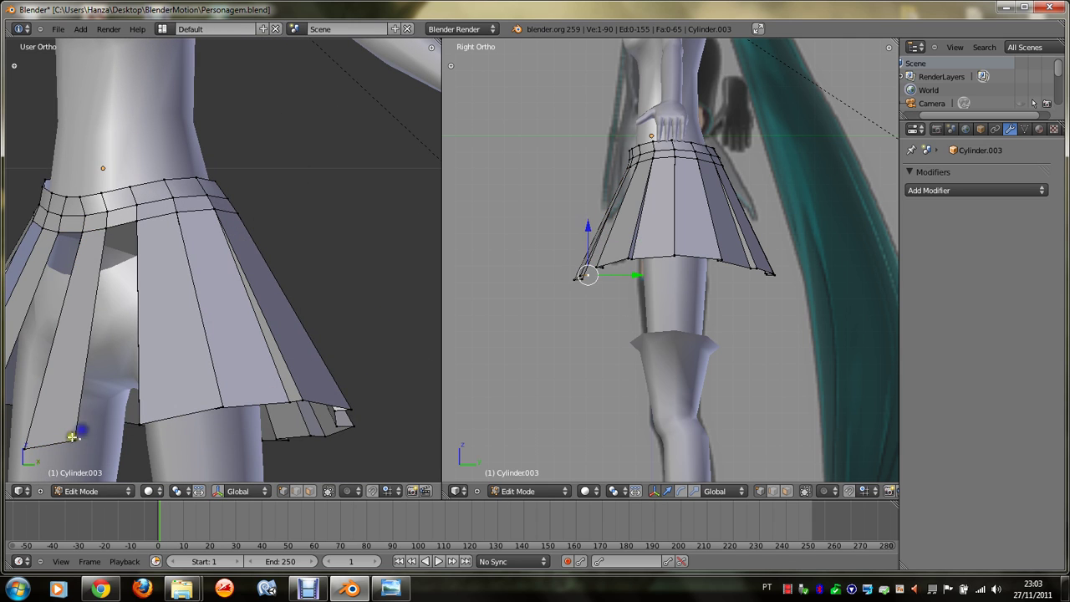
shift+right_click(84, 234)
shift+right_click(104, 223)
key(f)
Step: Pick hidden gap vertices using wireframe view and attempt a fill across the gap
right_click(105, 222)
shift+right_click(136, 220)
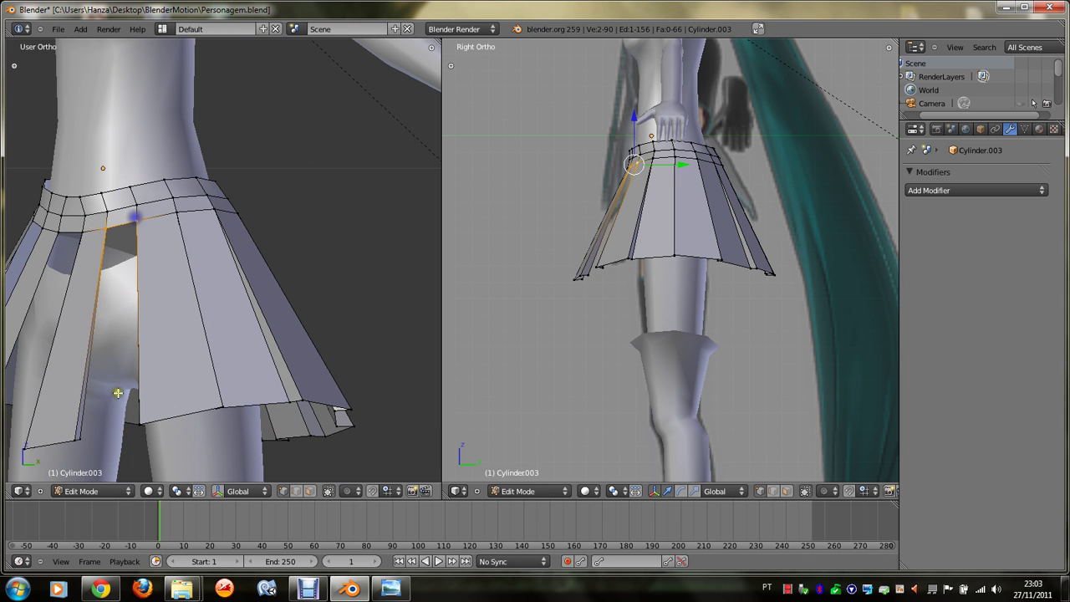
shift+right_click(146, 429)
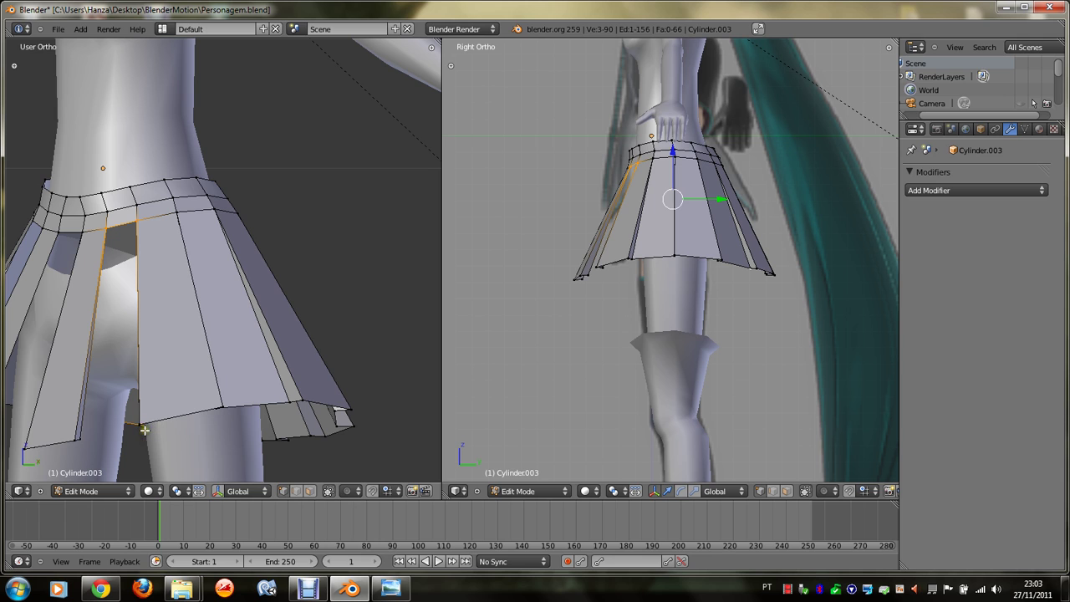
shift+right_click(144, 430)
key(z)
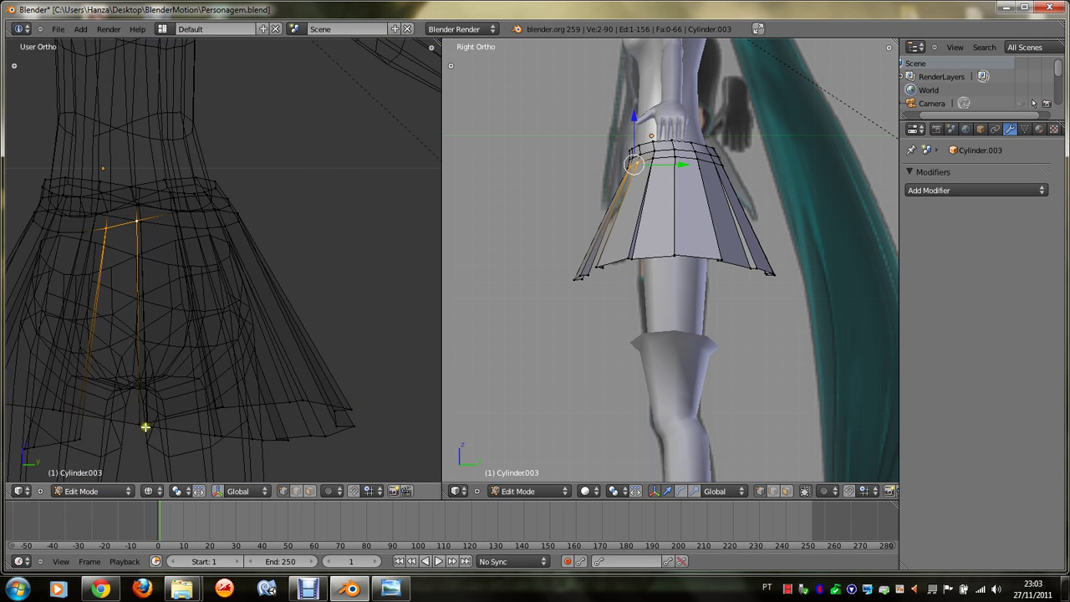
shift+right_click(144, 426)
shift+right_click(81, 439)
key(z)
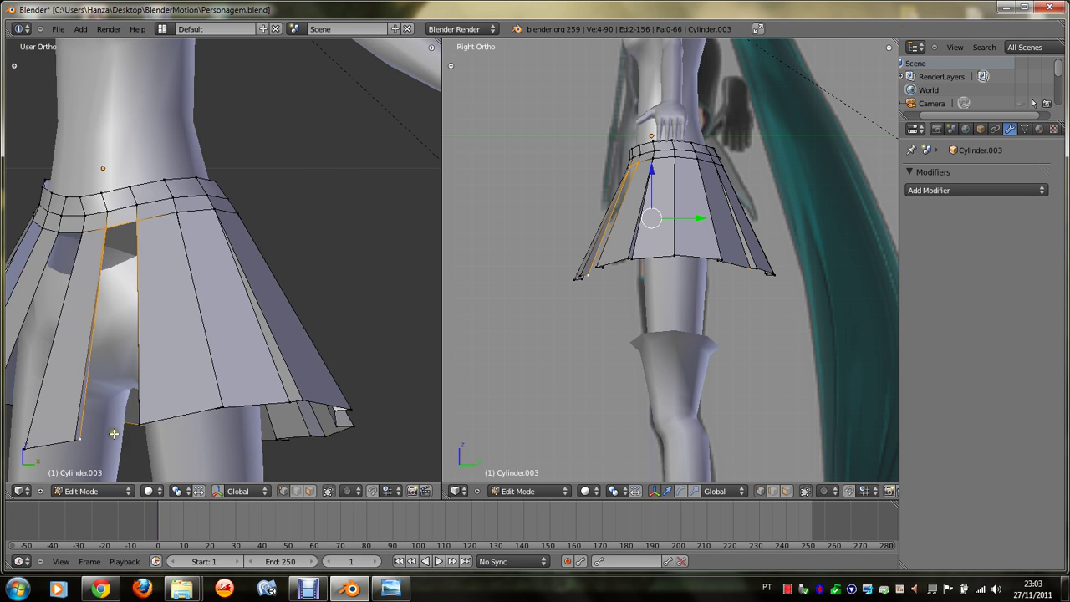
key(f)
Step: Fill the gap at its lower corner and a face from a hem edge to a vertex
middle_drag(148, 420, 148, 421)
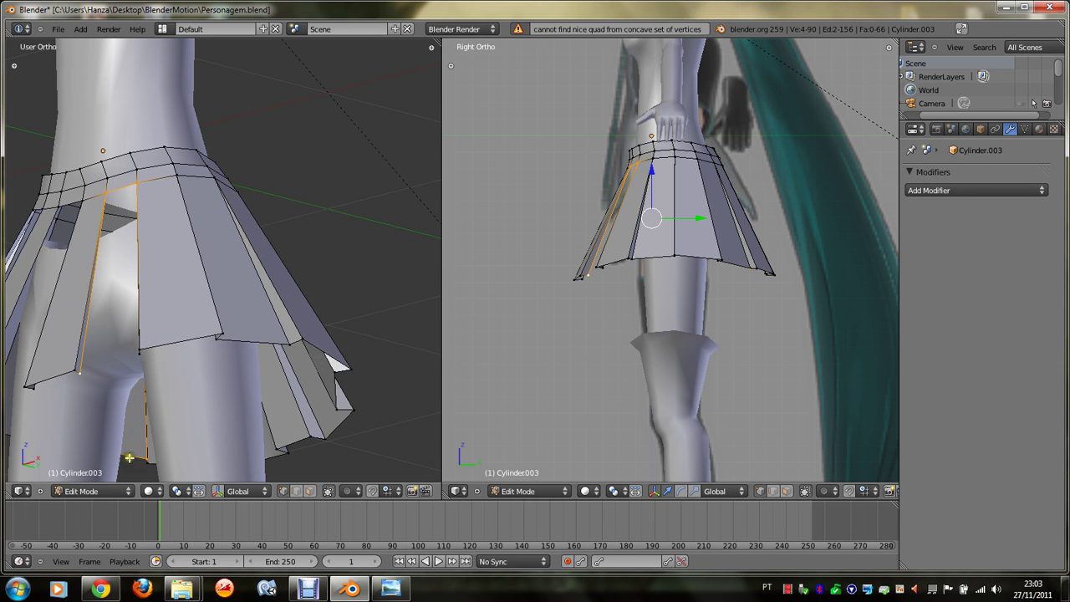
shift+right_click(142, 455)
shift+right_click(138, 352)
key(f)
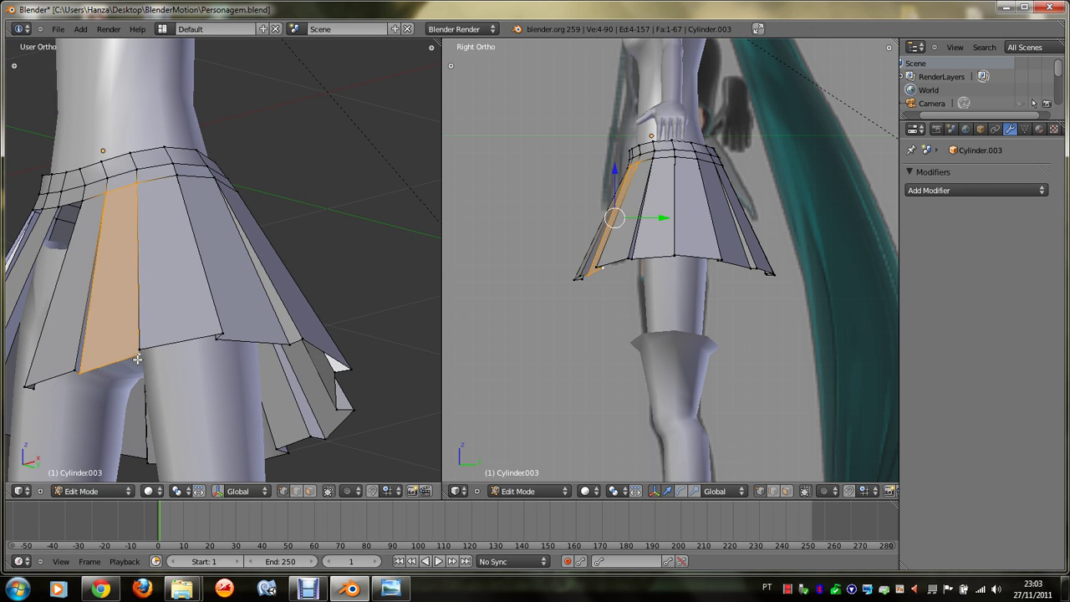
middle_drag(137, 360, 137, 360)
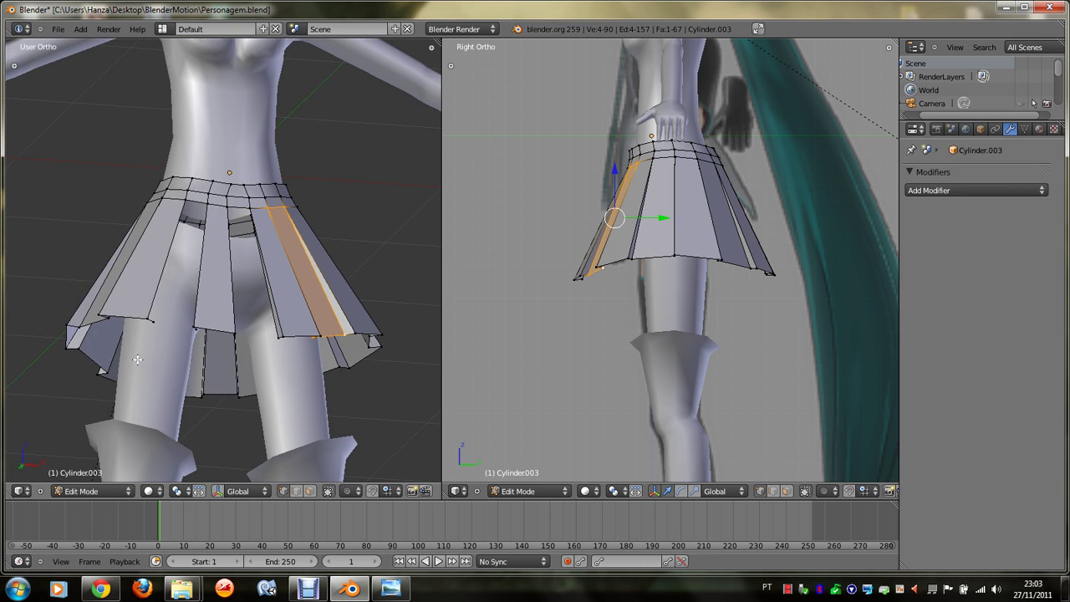
scroll(168, 347, up, 2)
right_click(235, 393)
scroll(246, 381, up, 1)
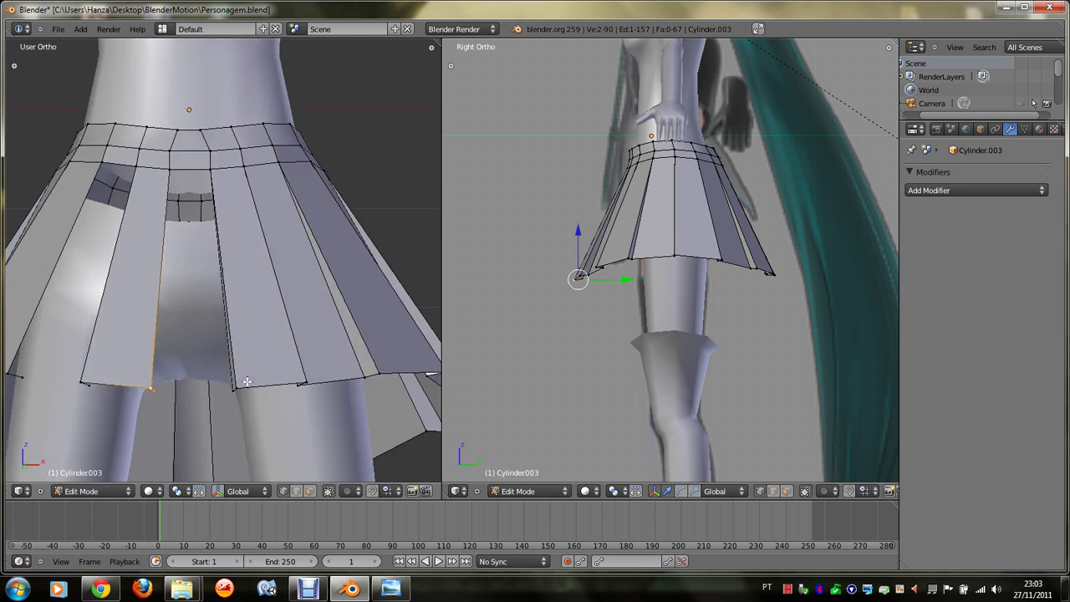
middle_drag(247, 381, 233, 348)
shift+right_click(118, 180)
key(f)
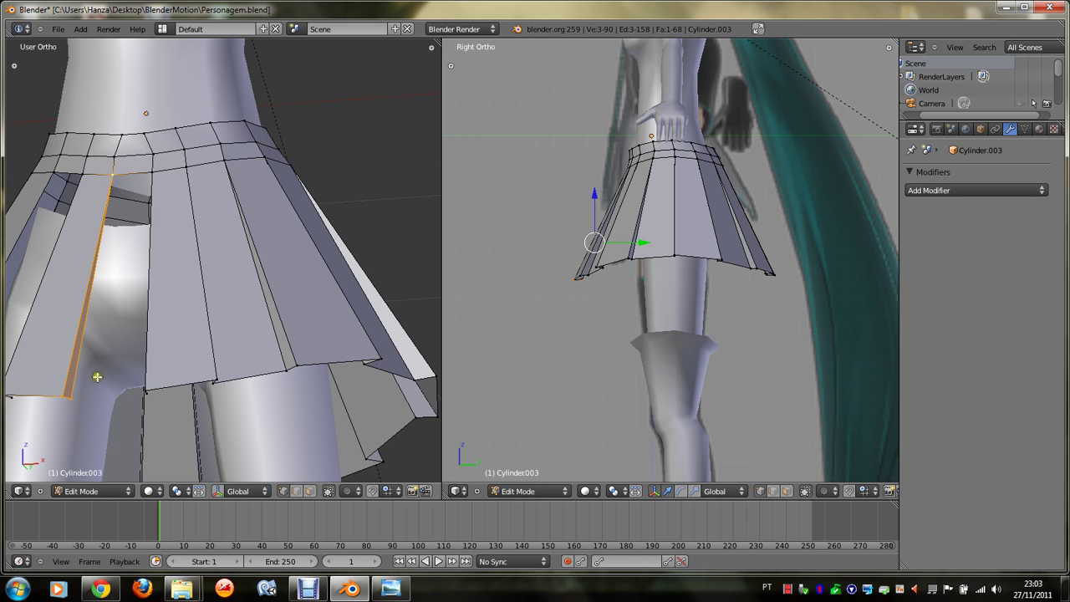
Step: Select hidden hem vertices in wireframe and view the skirt from below, undoing two stray picks
right_click(86, 390)
key(z)
shift+right_click(148, 400)
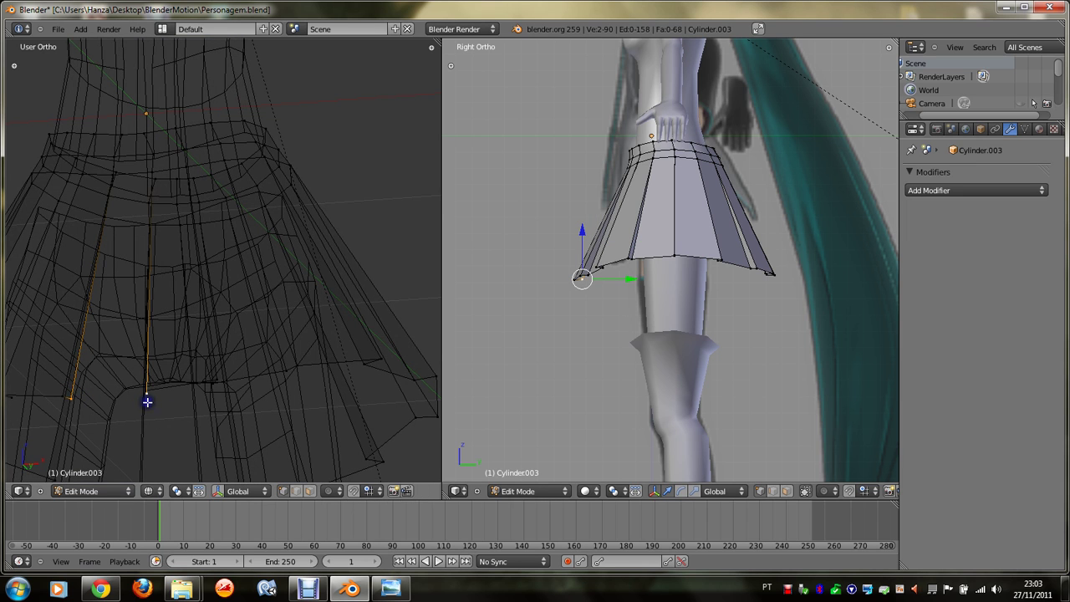
shift+right_click(154, 185)
key(z)
key(KP_8)
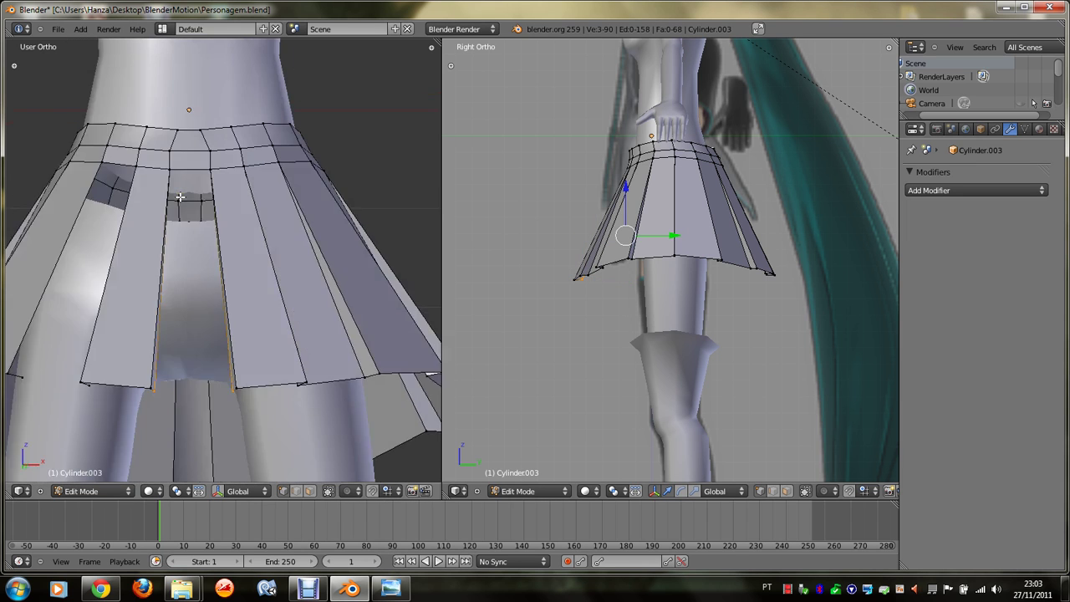
key(KP_8)
shift+right_click(269, 169)
shift+right_click(228, 168)
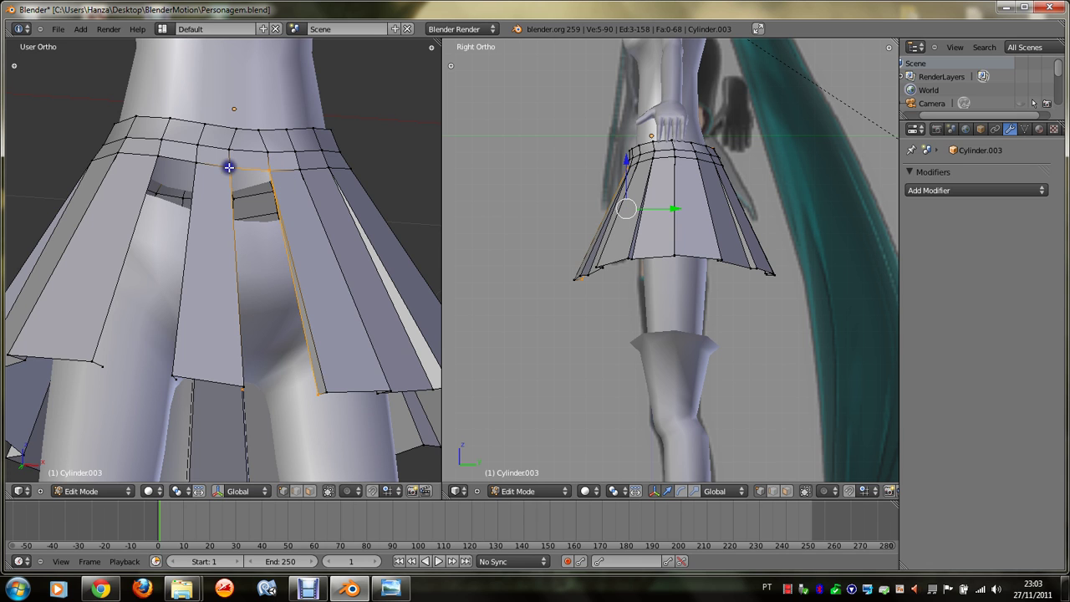
key(KP_6)
key(KP_6)
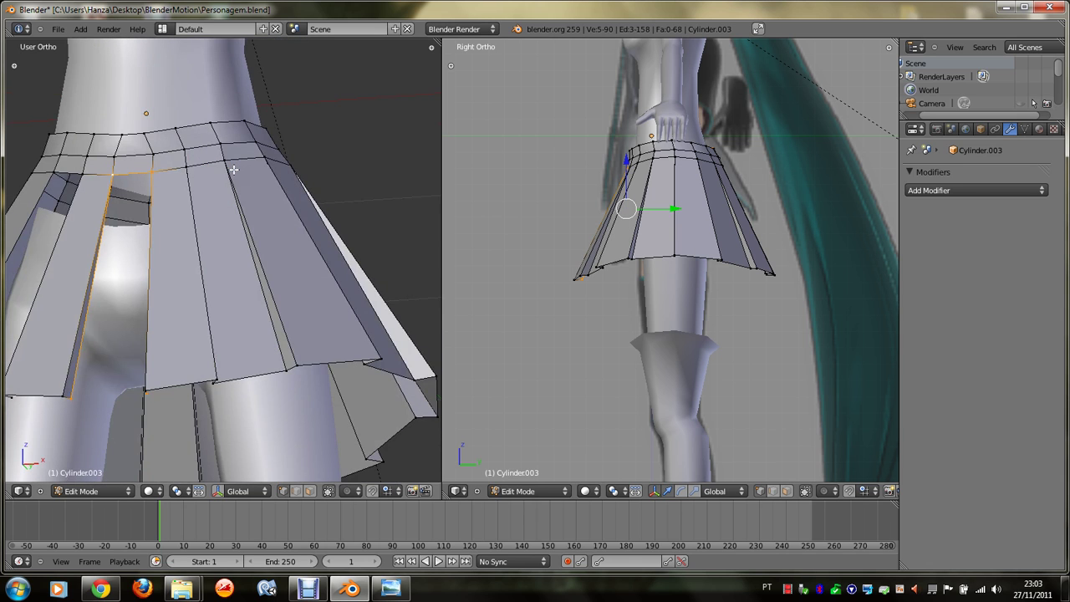
key(KP_4)
key(KP_4)
key(ctrl+z)
key(ctrl+z)
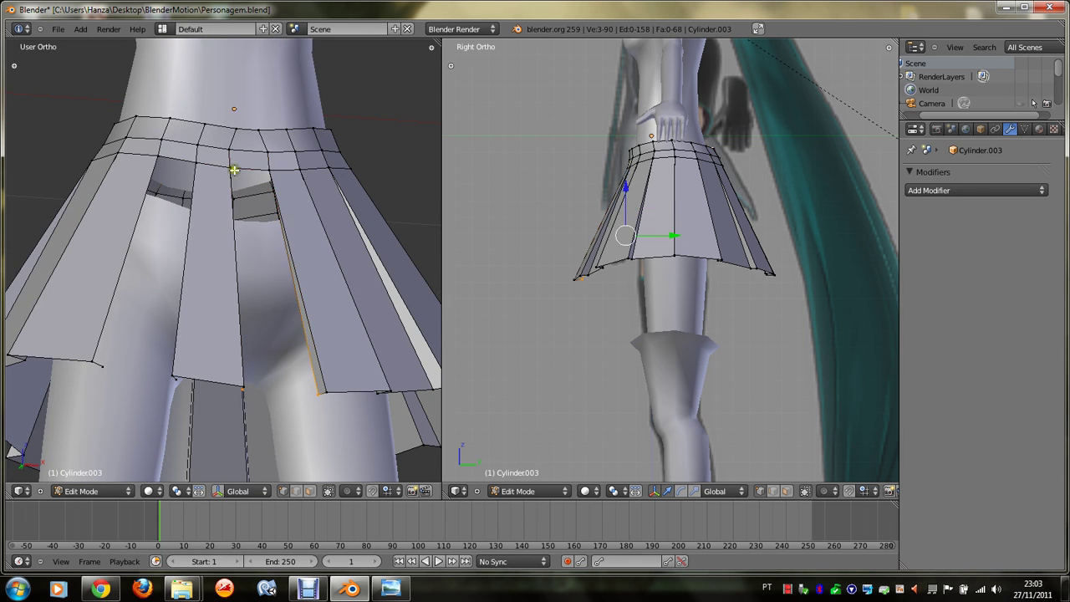
Step: Reselect the four corner vertices of the underside panel face
shift+right_click(268, 170)
shift+right_click(225, 167)
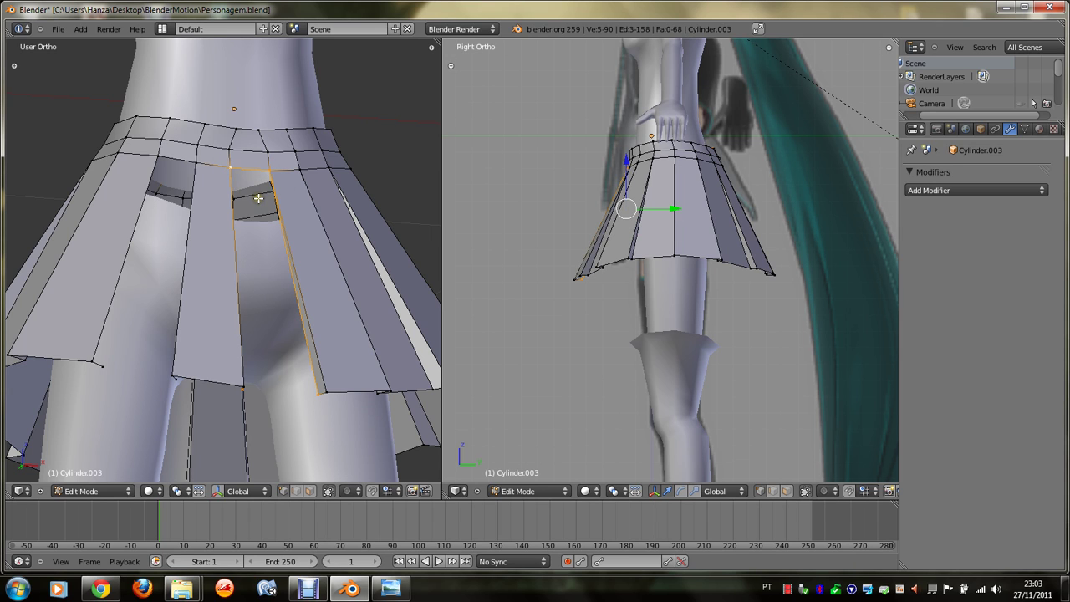
right_click(272, 173)
shift+right_click(234, 167)
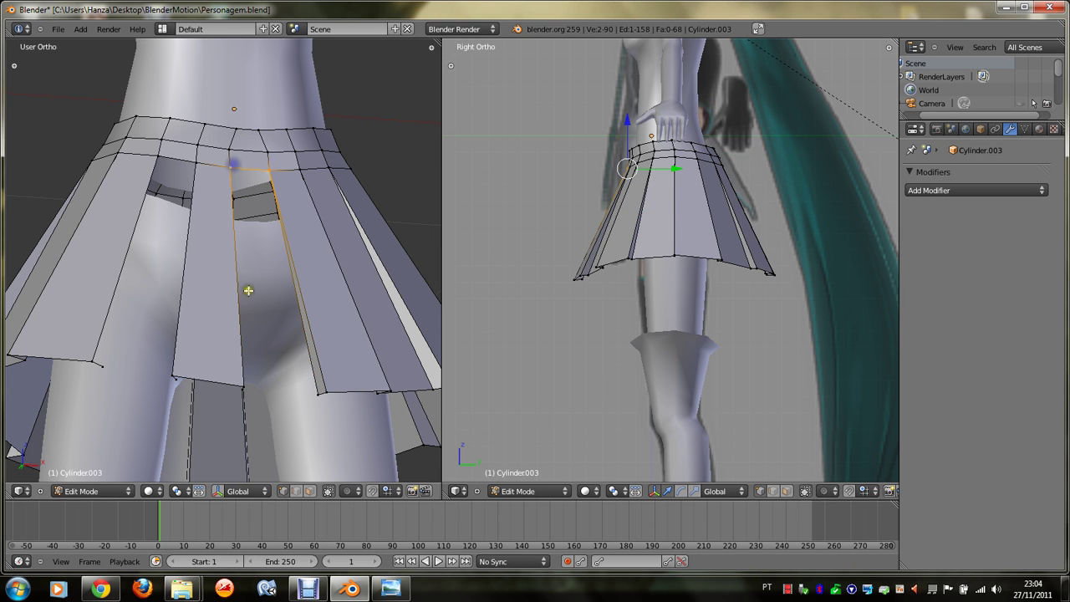
shift+right_click(317, 398)
shift+right_click(243, 395)
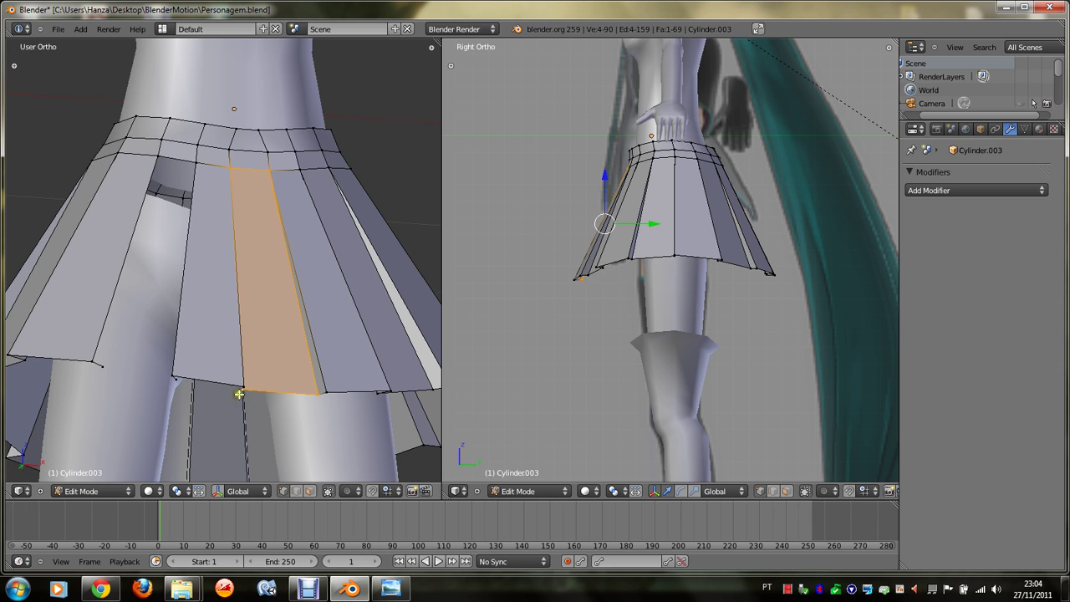
right_click(175, 381)
shift+right_click(103, 368)
shift+right_click(168, 158)
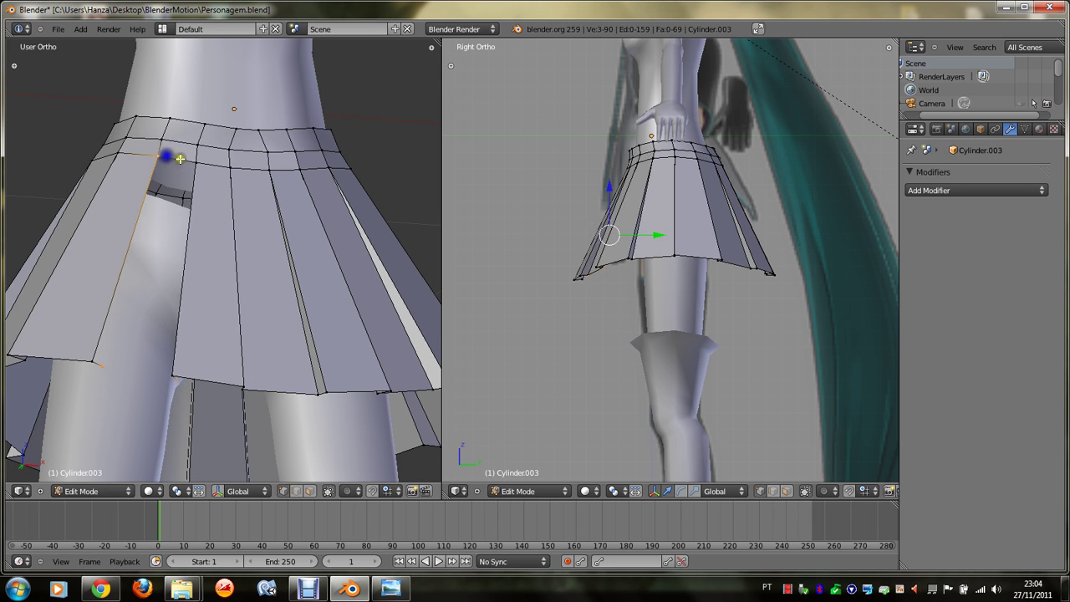
shift+right_click(180, 158)
middle_drag(188, 161, 192, 161)
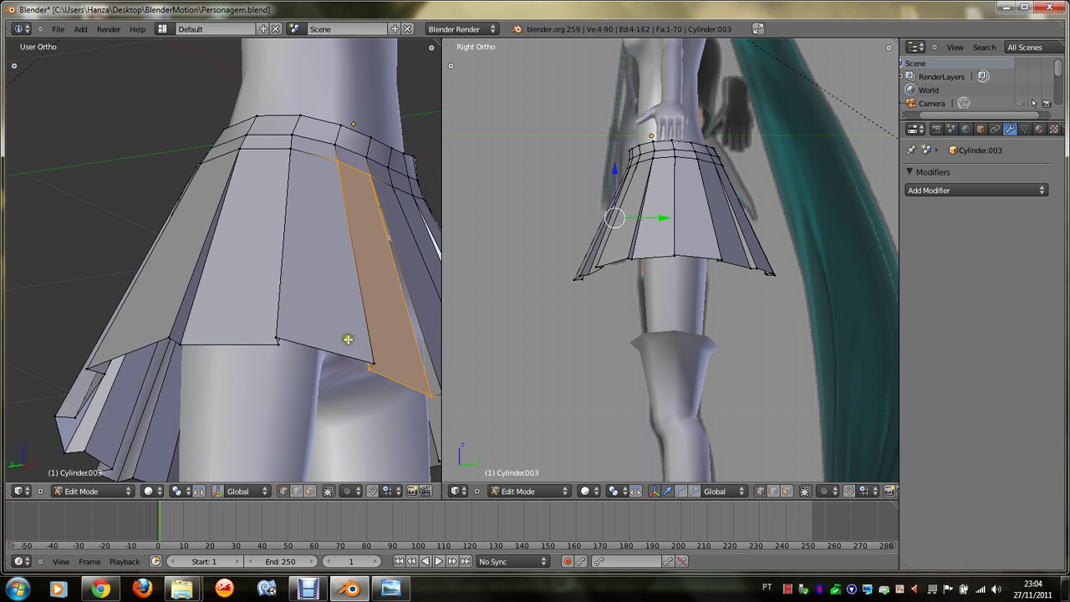
Step: Fill the last two pleat gaps and view the skirt from the front
middle_drag(347, 339, 382, 358)
right_click(401, 371)
shift+right_click(363, 208)
shift+right_click(352, 188)
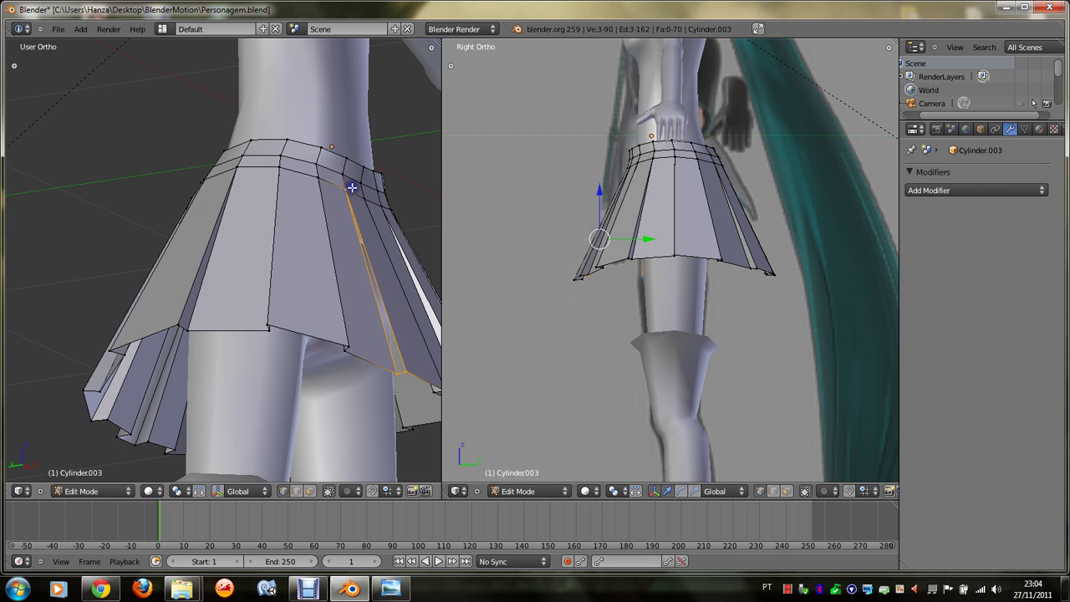
key(f)
middle_drag(352, 188, 352, 188)
right_click(80, 355)
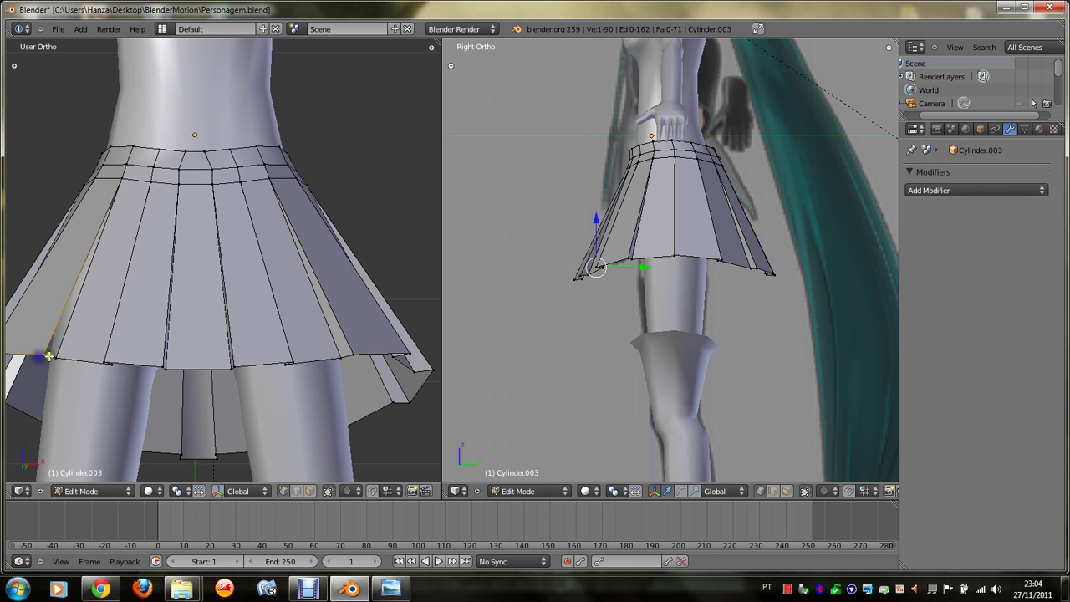
shift+right_click(141, 195)
key(f)
scroll(134, 203, down, 2)
key(KP_1)
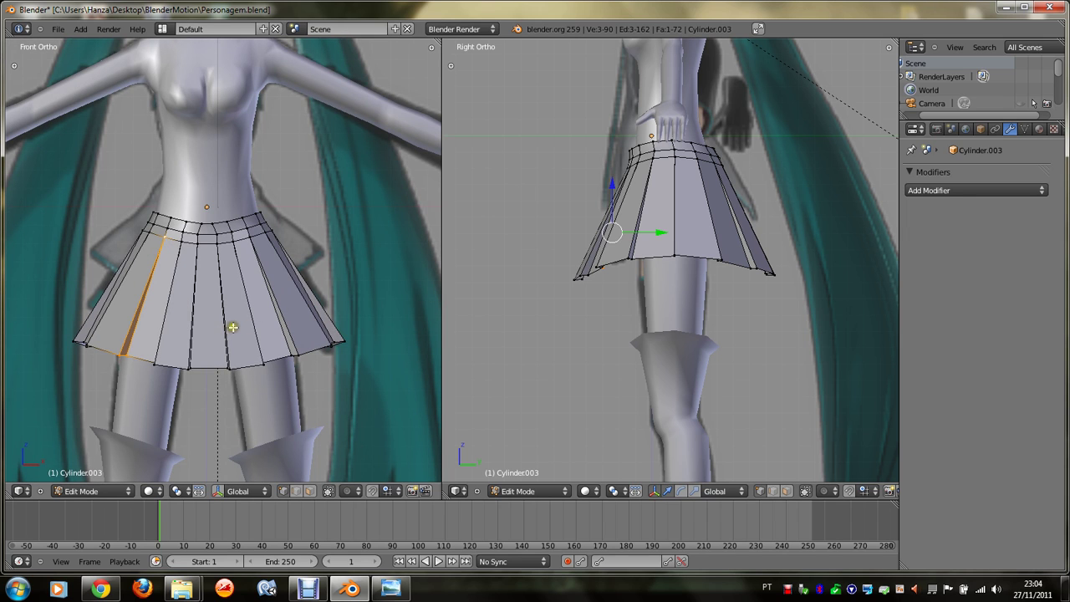
Step: Select the ring of vertical pleat edges around the skirt in edge mode
key(z)
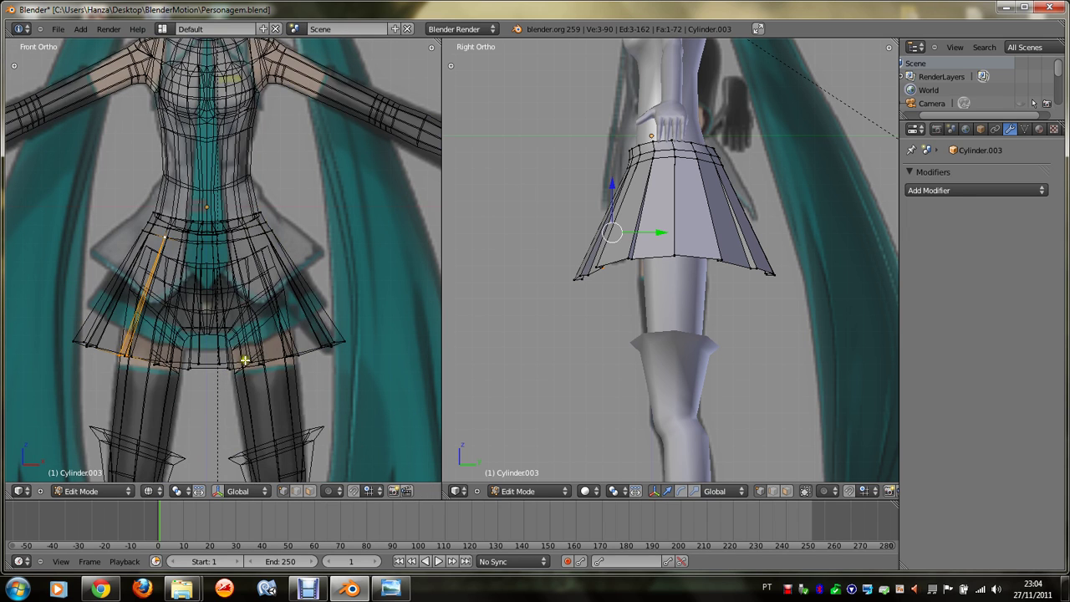
click(304, 495)
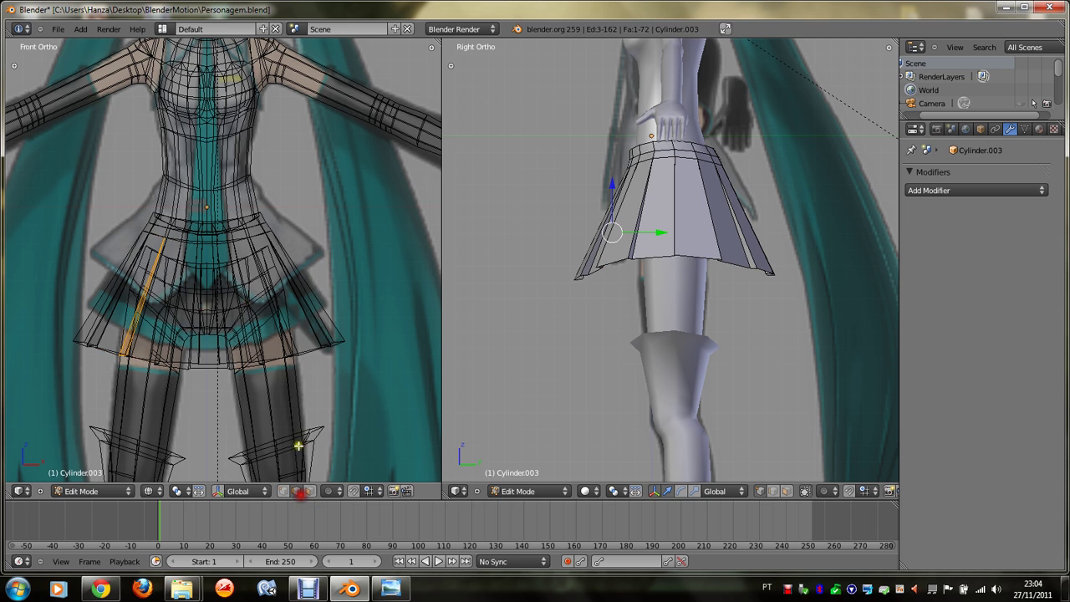
right_click(308, 284)
ctrl+alt+right_click(310, 289)
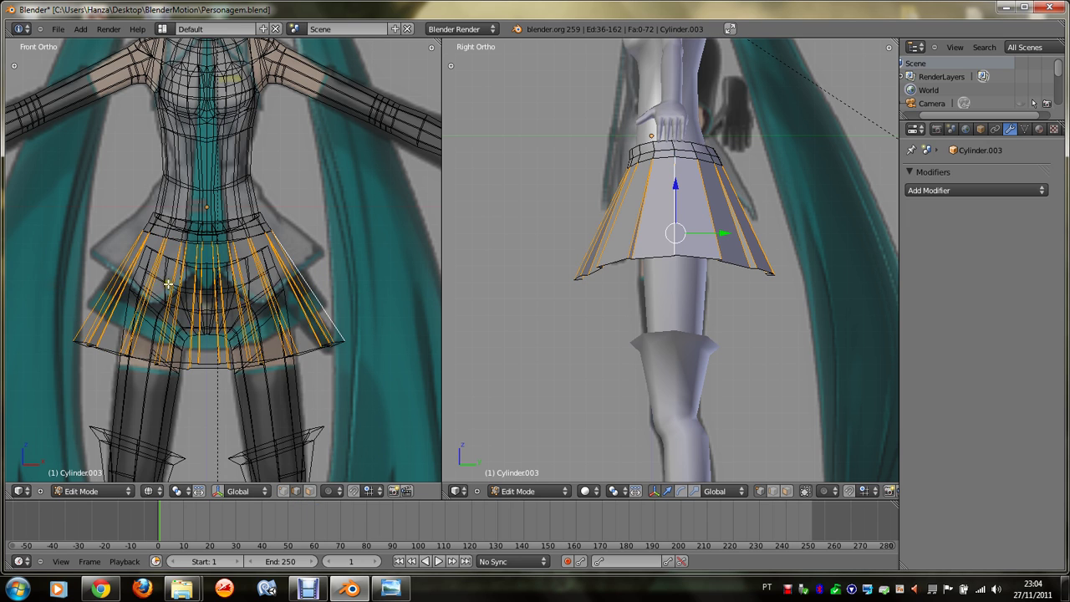
key(z)
Step: Subdivide the pleat edges, preview the result in object mode, then undo it
key(w)
click(216, 313)
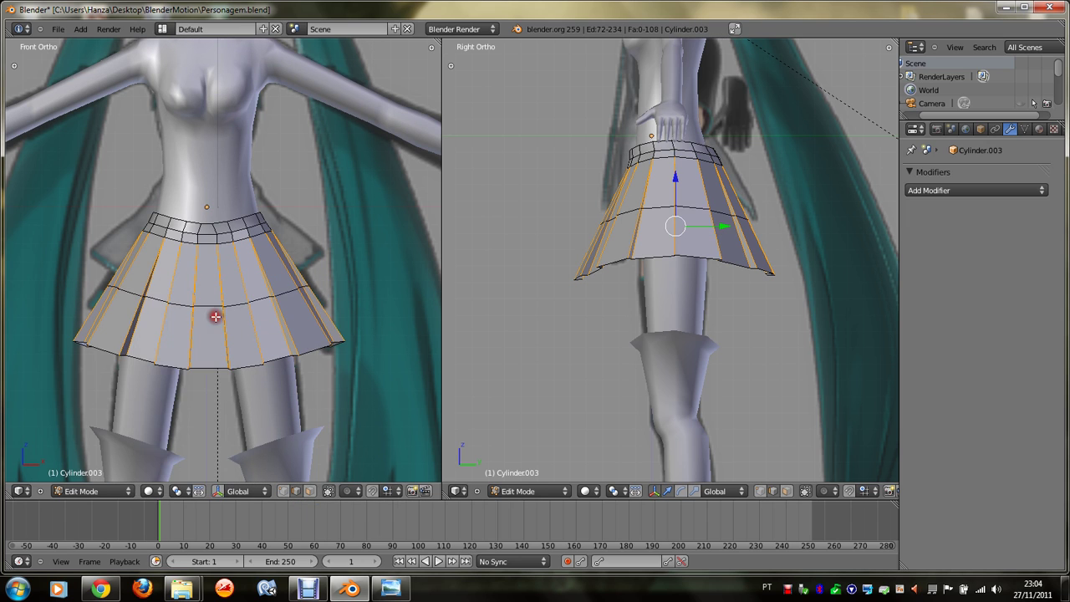
key(Tab)
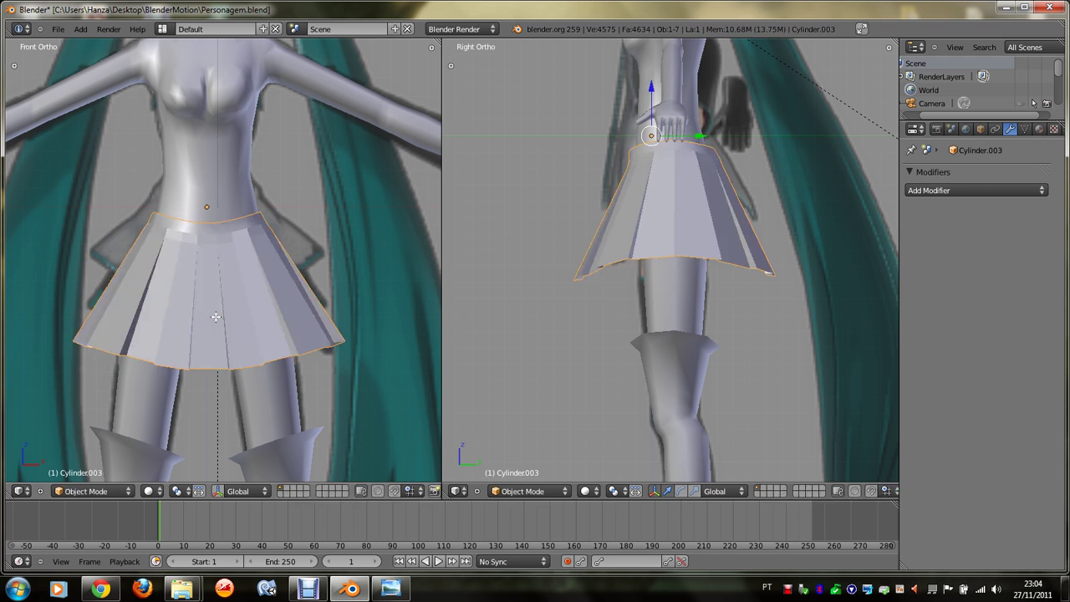
key(Tab)
key(ctrl+z)
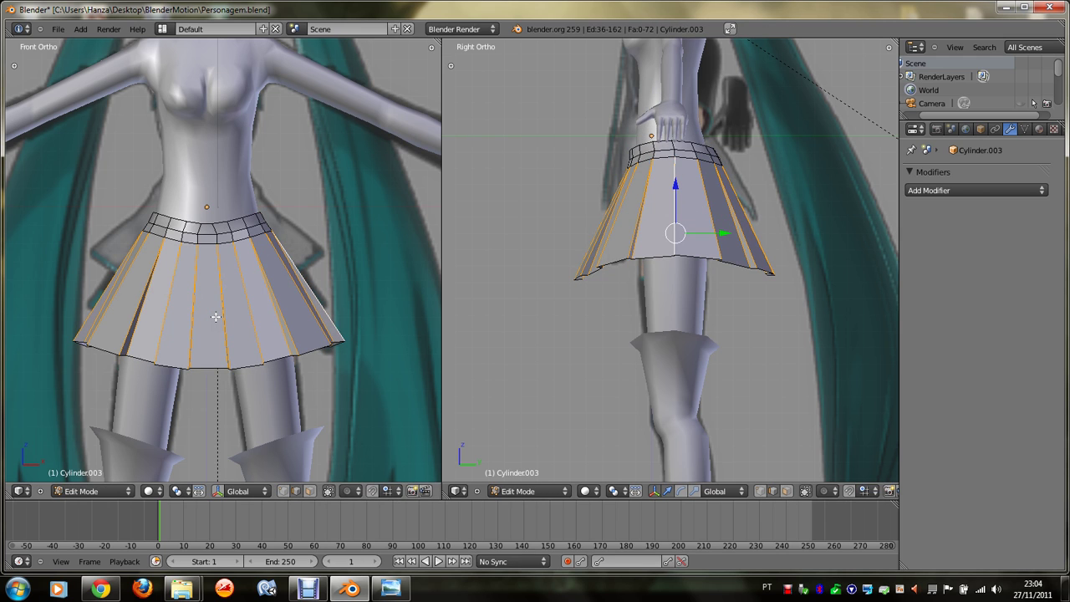
Step: Subdivide the pleat edges again with 2 cuts and return to object mode
key(t)
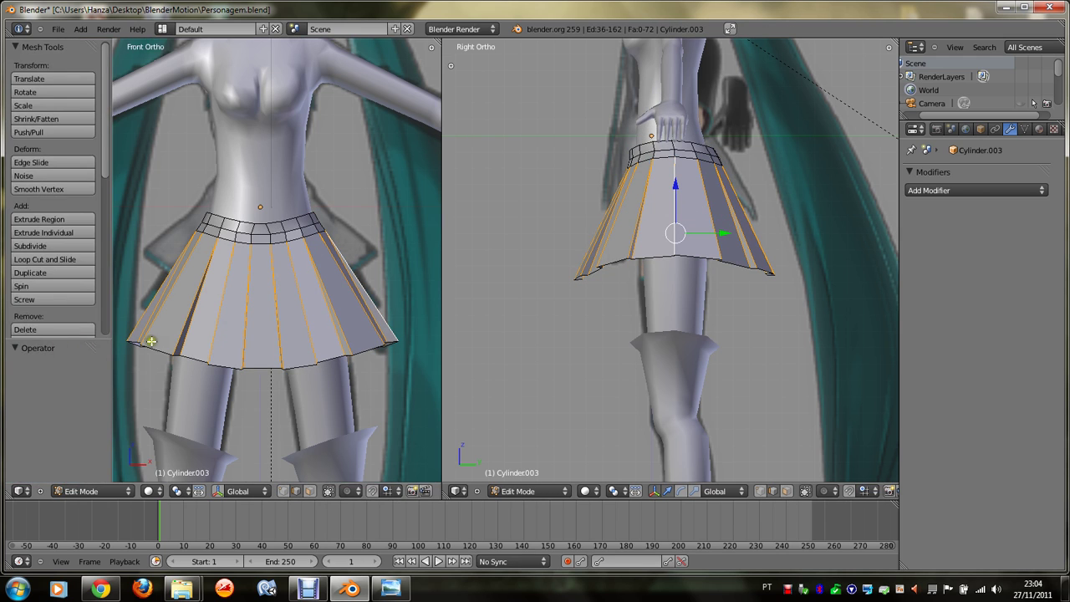
key(w)
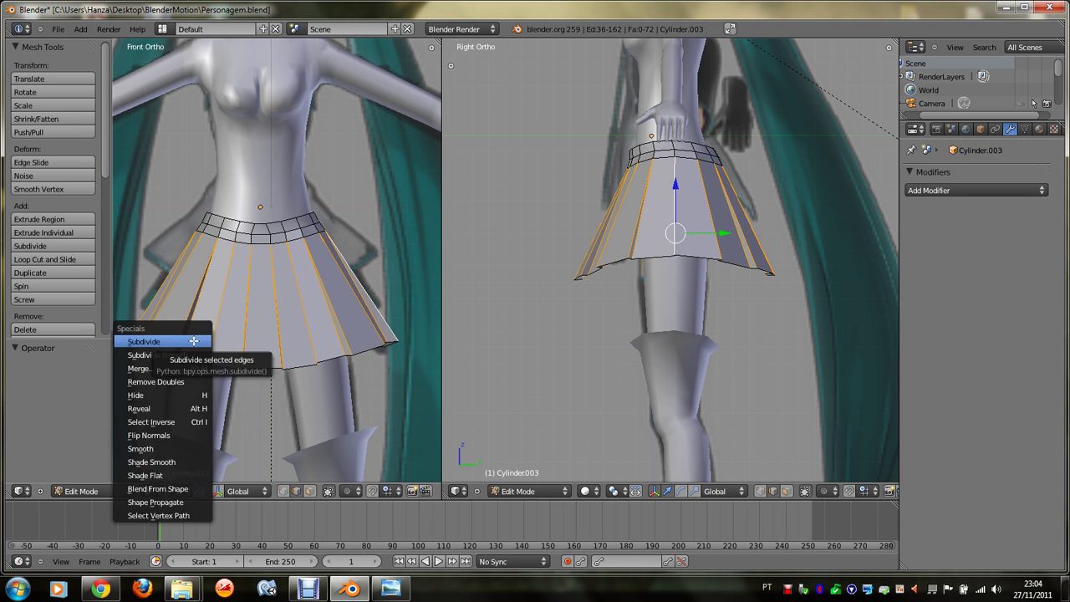
click(193, 341)
click(87, 380)
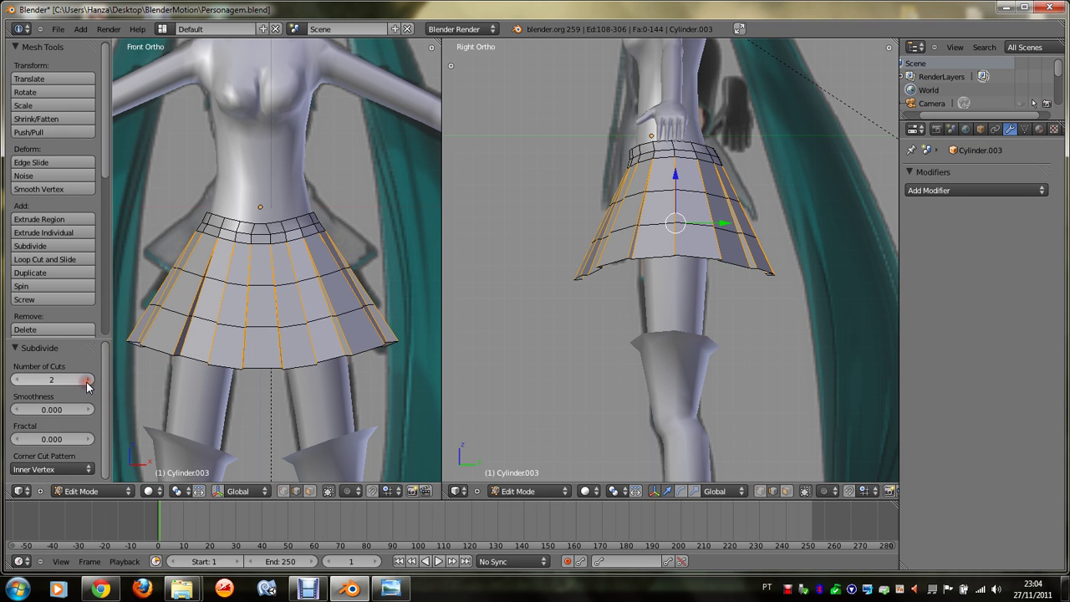
click(87, 381)
key(Tab)
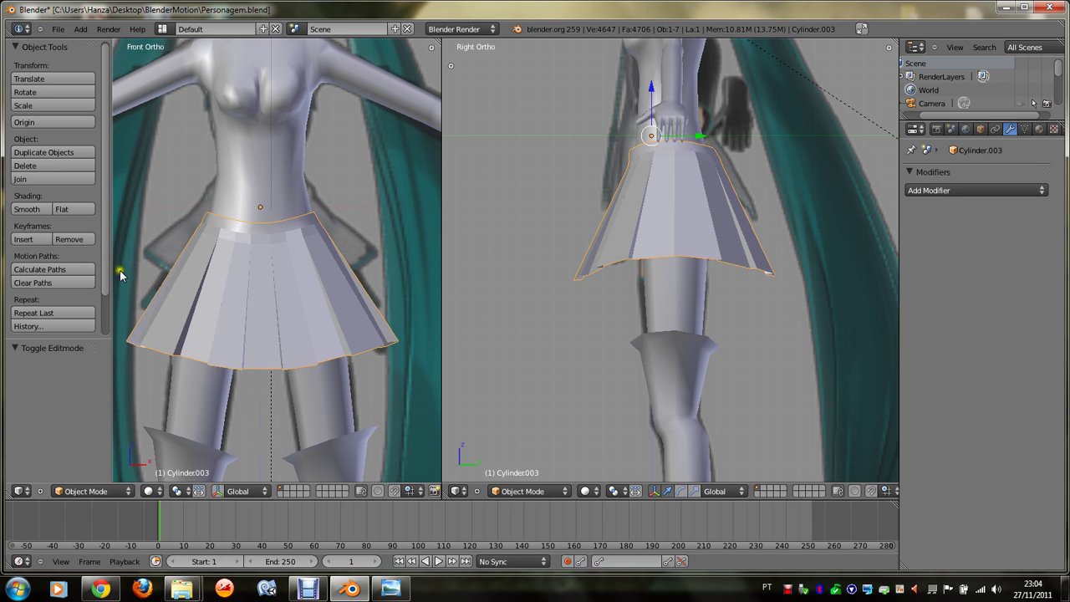
Step: Smooth-shade the skirt and select all of its mesh in Edit Mode
click(33, 209)
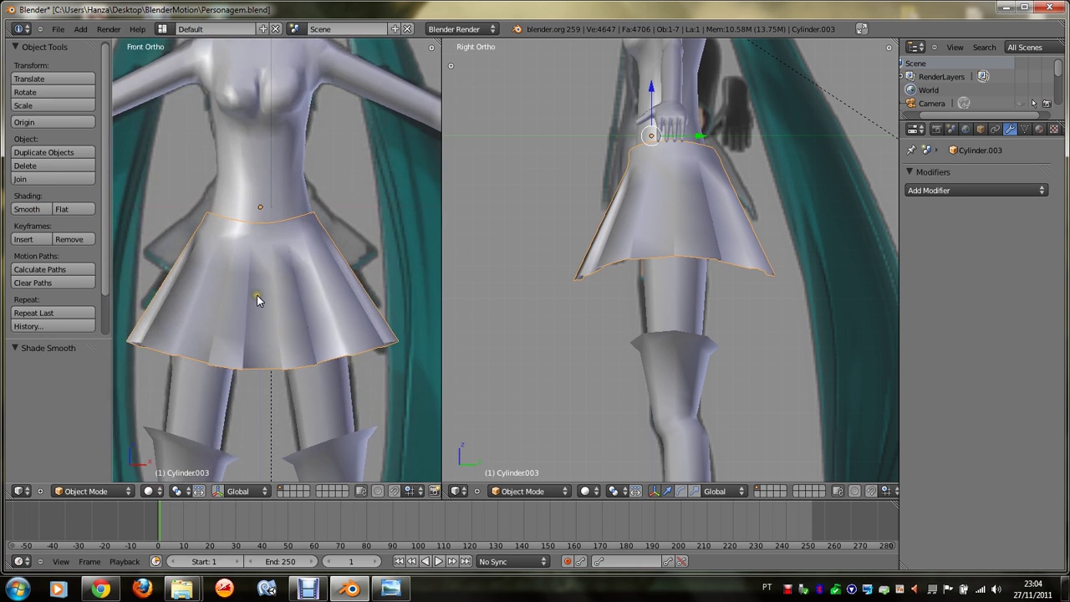
key(KP_8)
key(Tab)
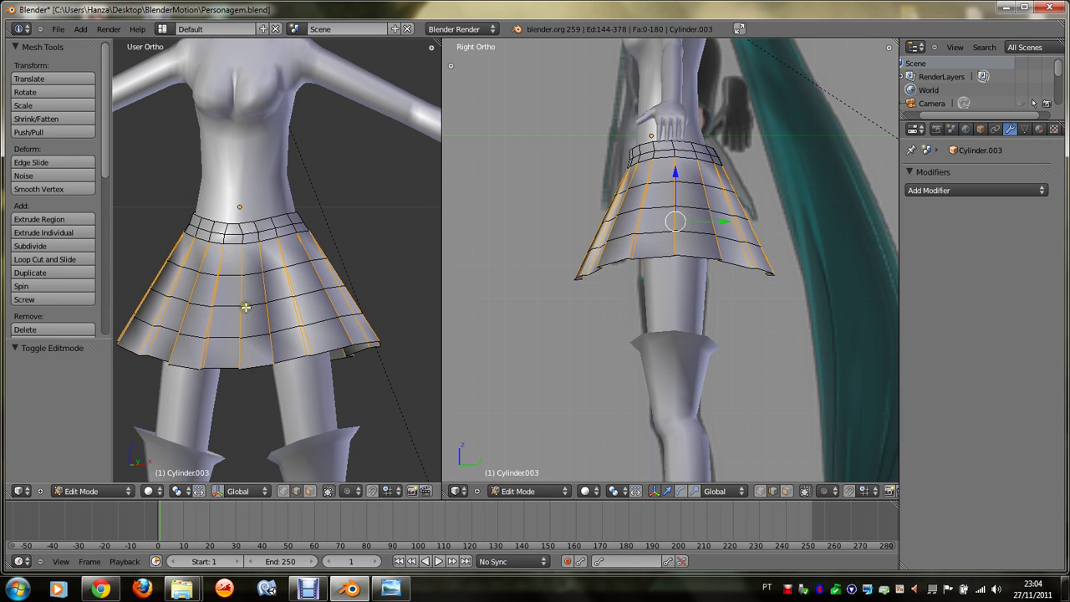
key(a)
Step: Run Make Normals Consistent via the 'Nor' operator search and return to object mode
key(space)
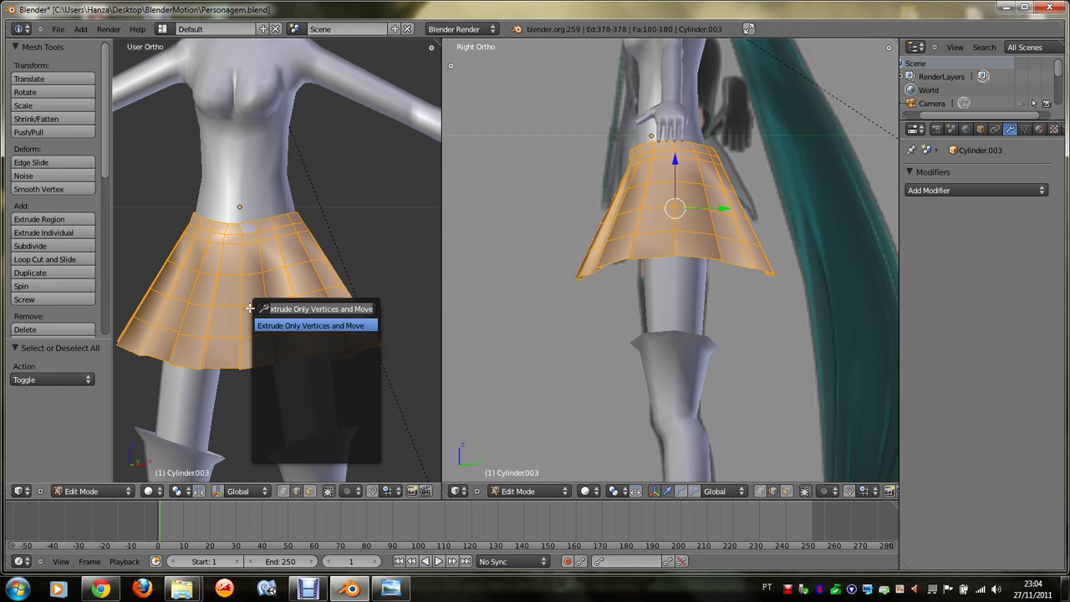
text(norm)
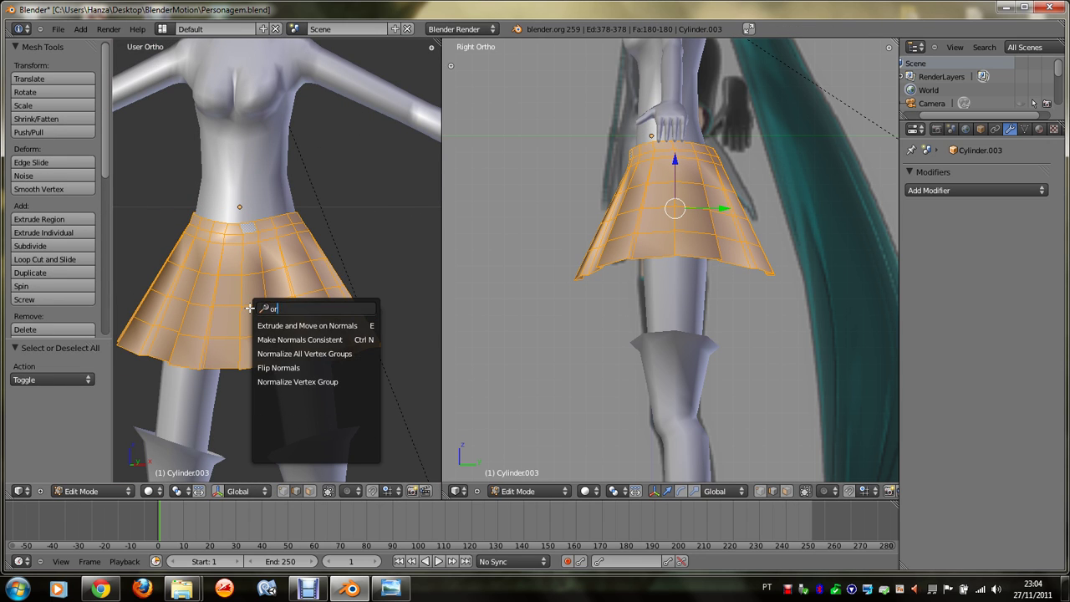
key(BackSpace)
key(BackSpace)
text(no)
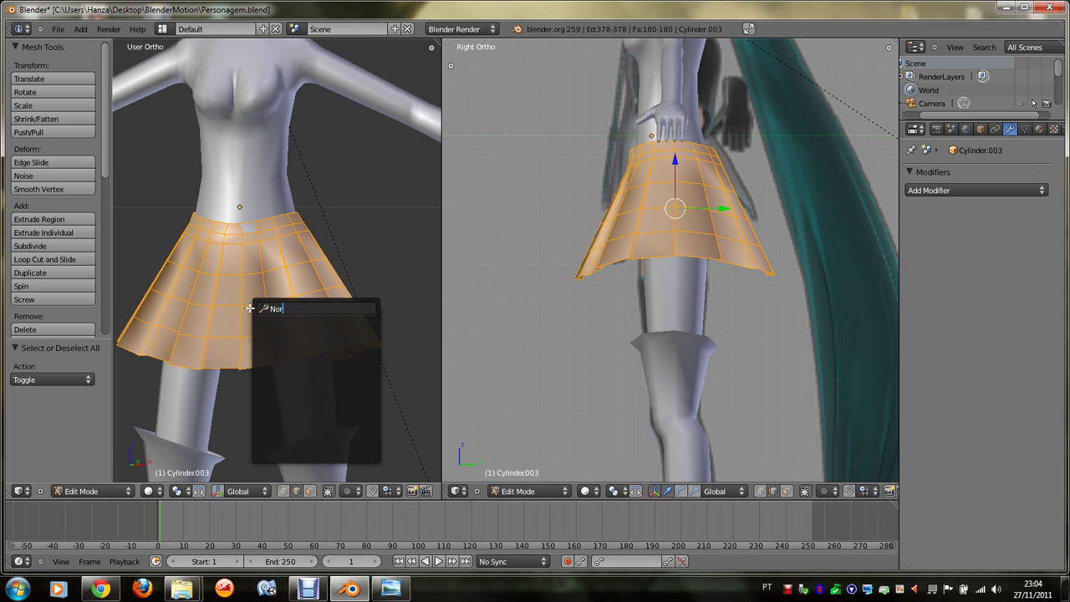
key(BackSpace)
key(BackSpace)
key(BackSpace)
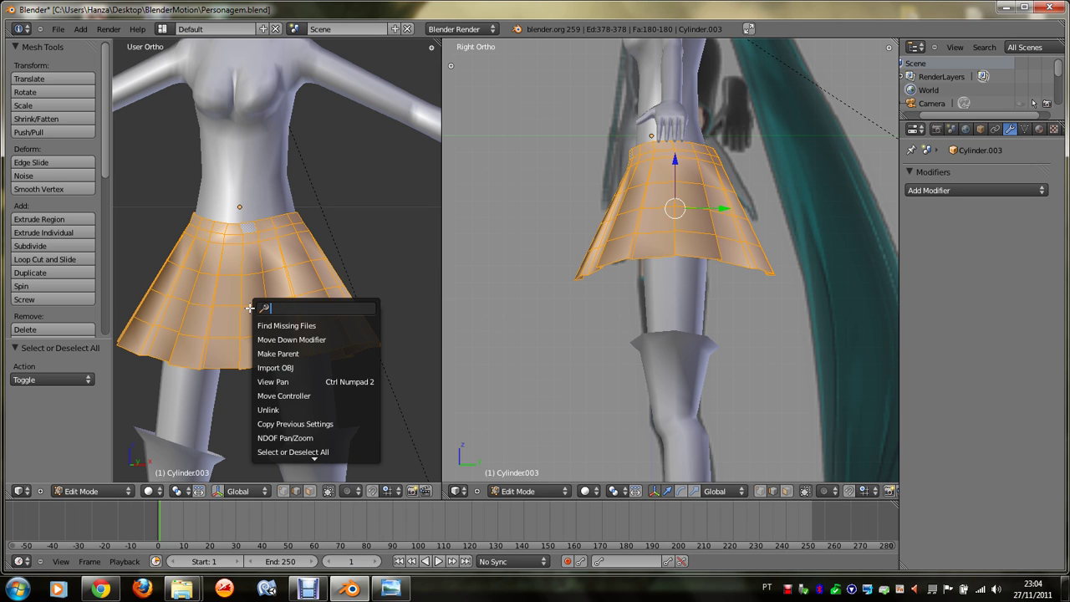
text(No)
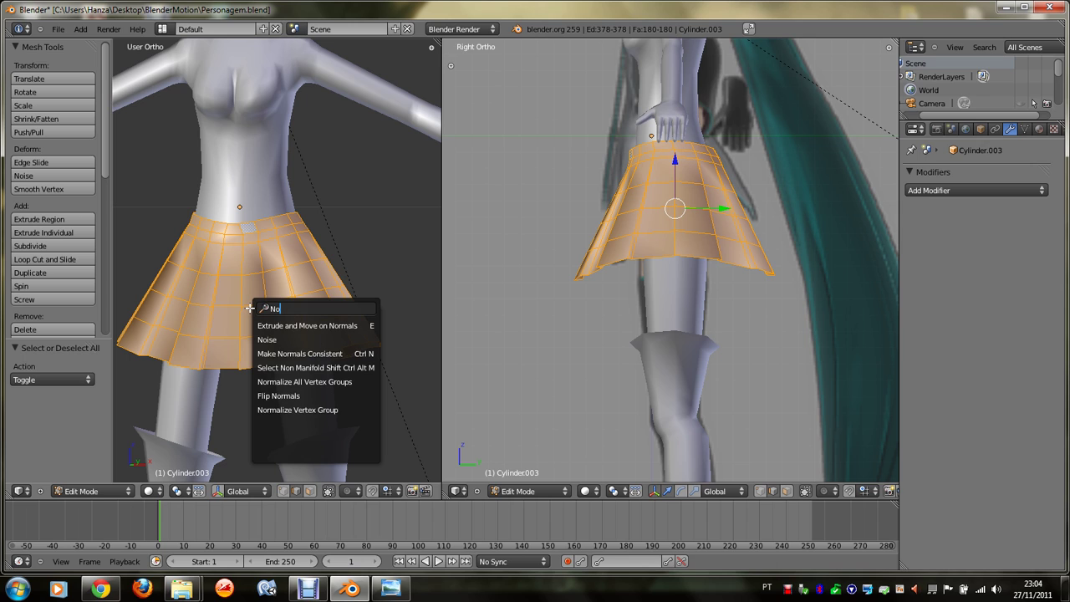
text(r)
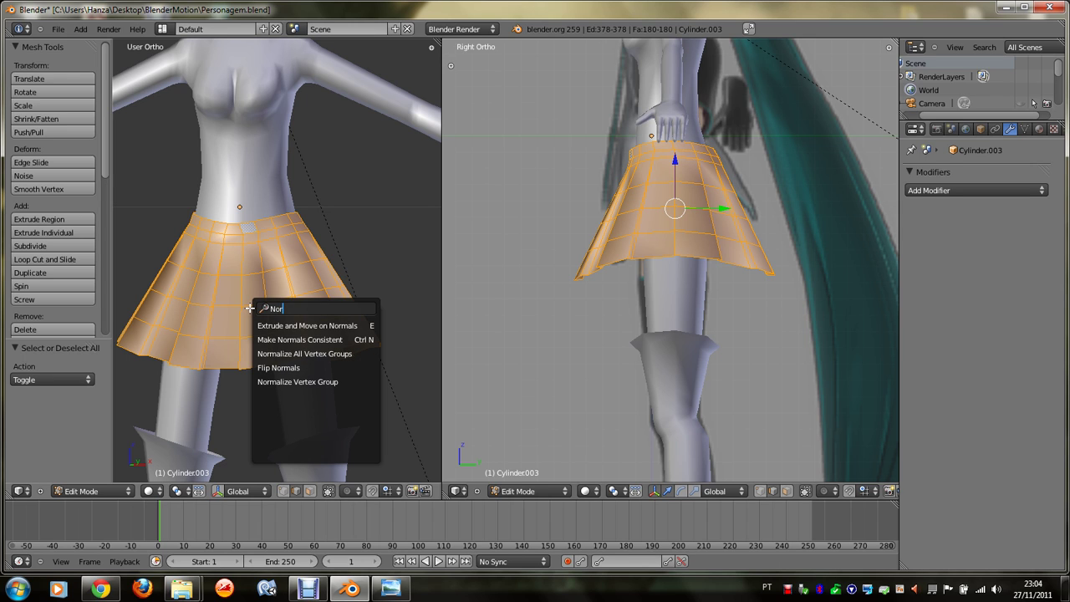
key(Down)
key(Down)
key(Return)
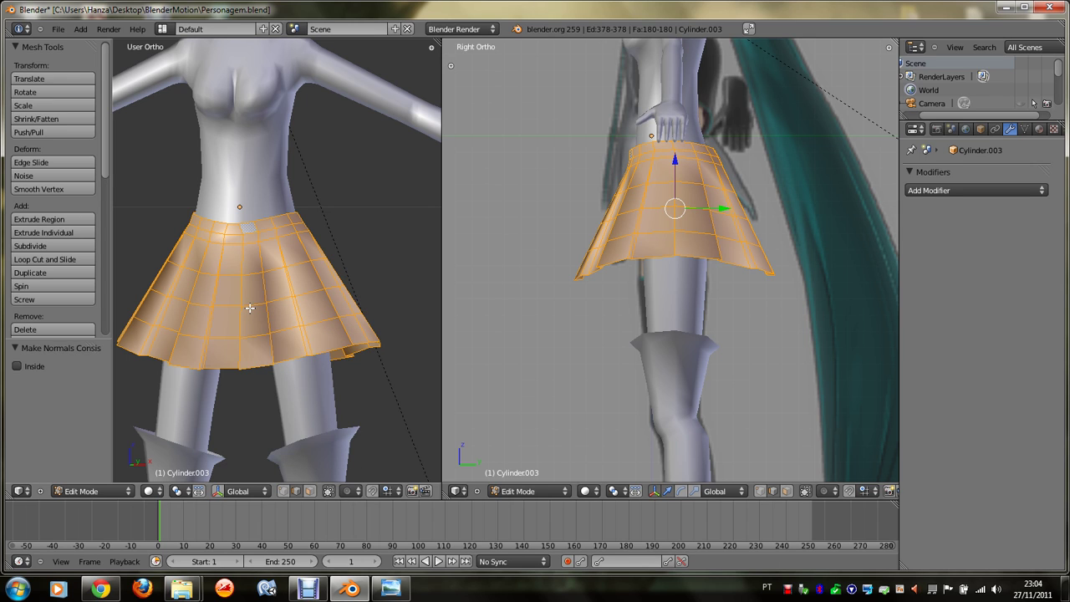
click(18, 367)
key(Tab)
scroll(296, 274, down, 2)
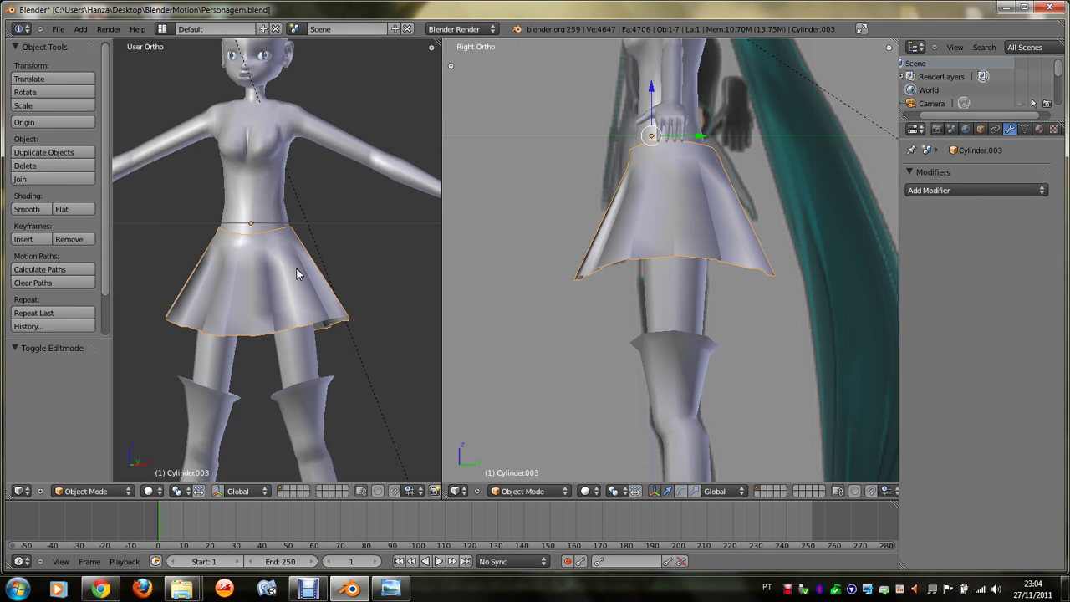
Step: From the front view, scale an upper skirt edge loop inward
key(KP_1)
scroll(297, 274, up, 2)
scroll(296, 274, up, 1)
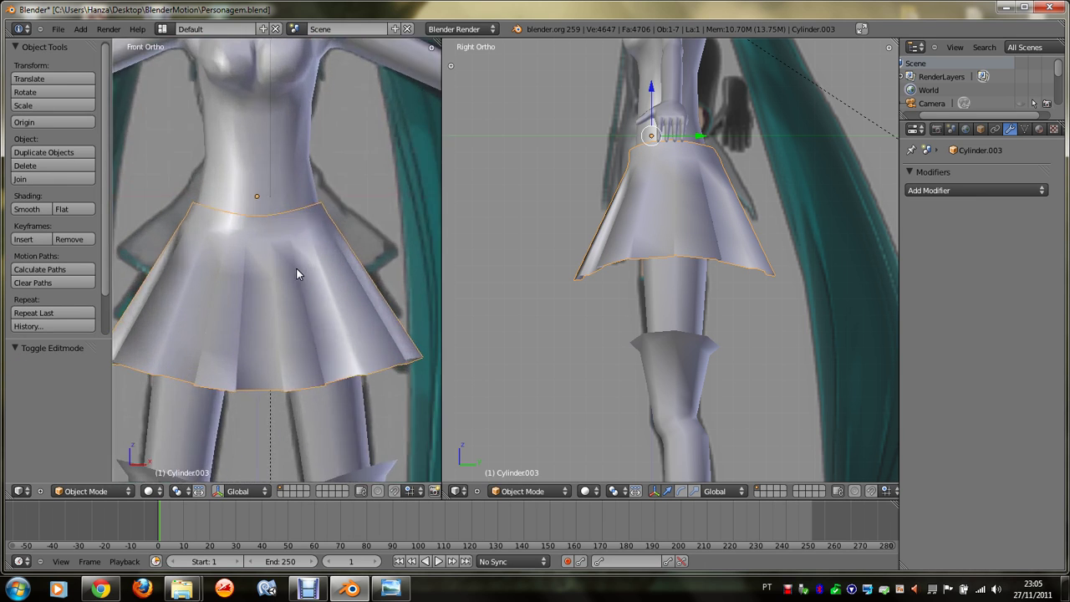
key(Tab)
key(a)
alt+right_click(310, 273)
key(s)
click(353, 281)
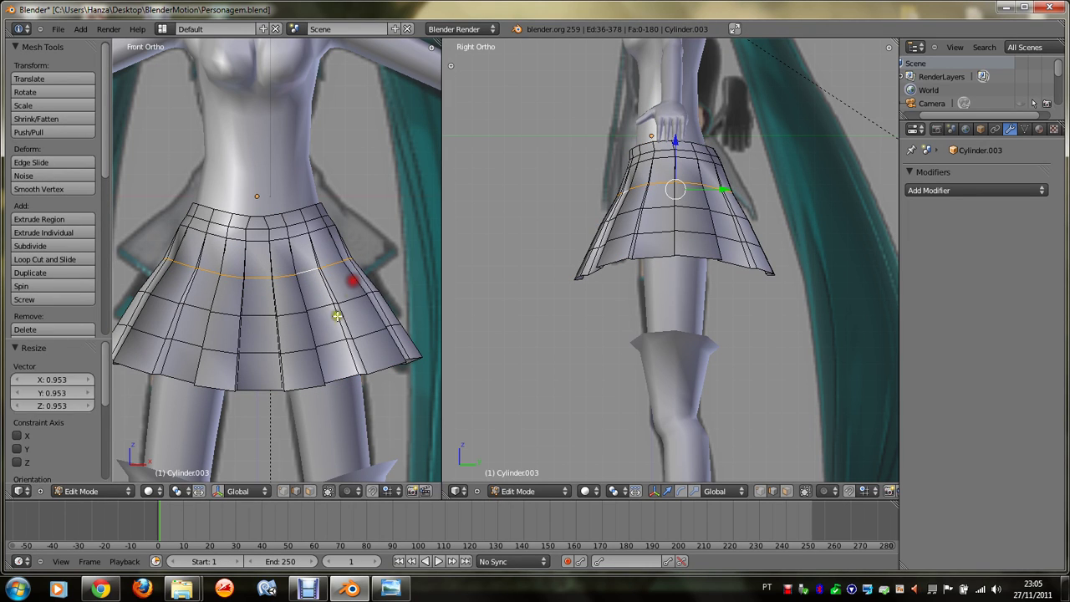
Step: Scale two lower skirt loops inward toward the hem and leave Edit Mode
alt+right_click(337, 313)
key(s)
click(364, 311)
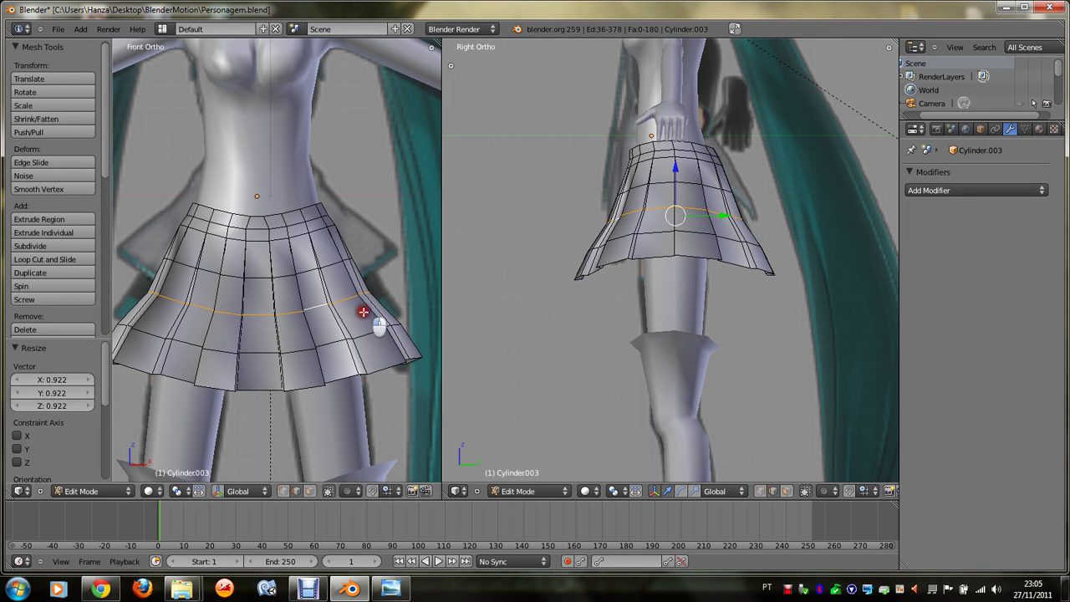
alt+right_click(349, 336)
key(s)
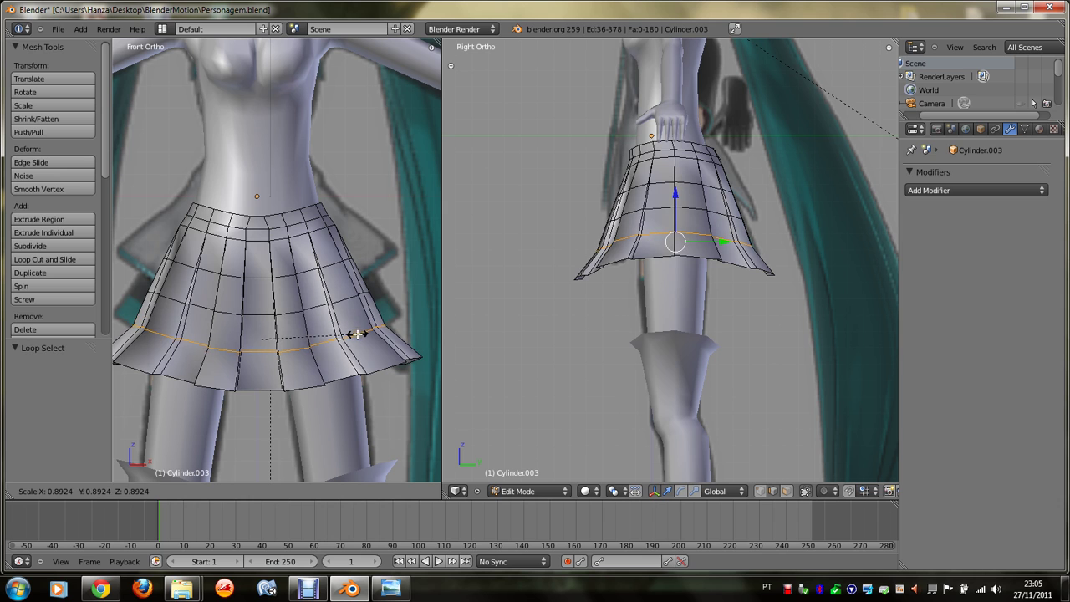
click(357, 334)
key(Tab)
Step: Unhide all hidden objects and delete the camera
scroll(360, 334, down, 3)
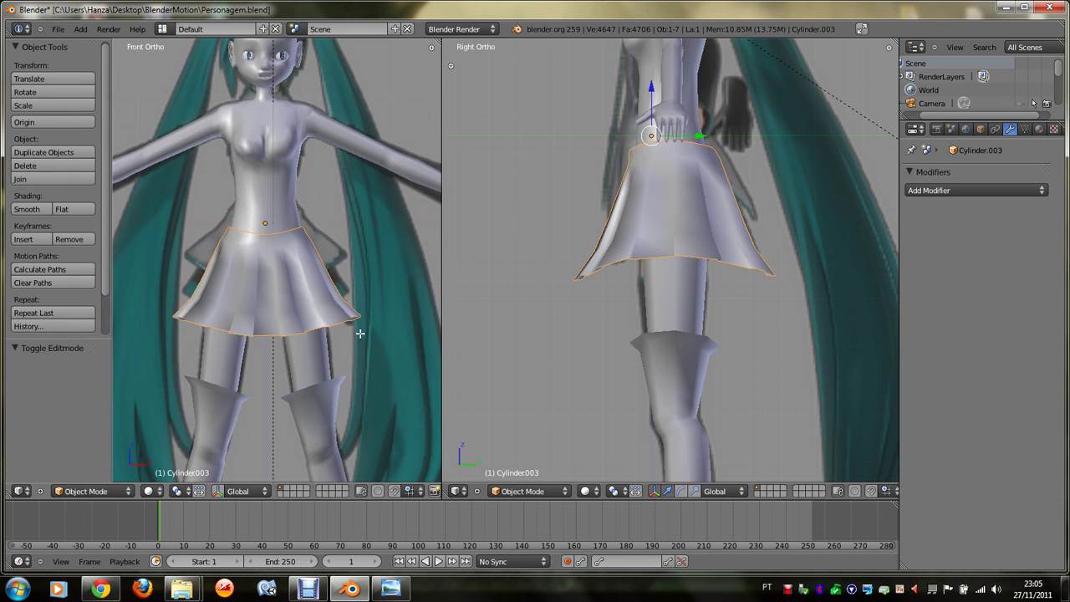
scroll(360, 334, down, 2)
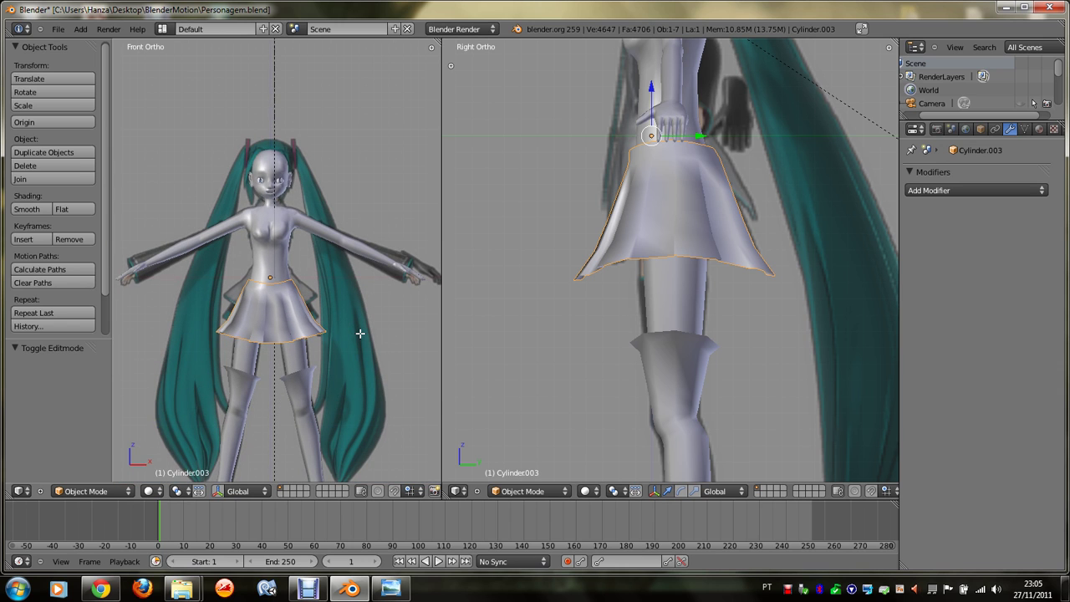
key(alt+h)
scroll(360, 334, up, 2)
right_click(321, 245)
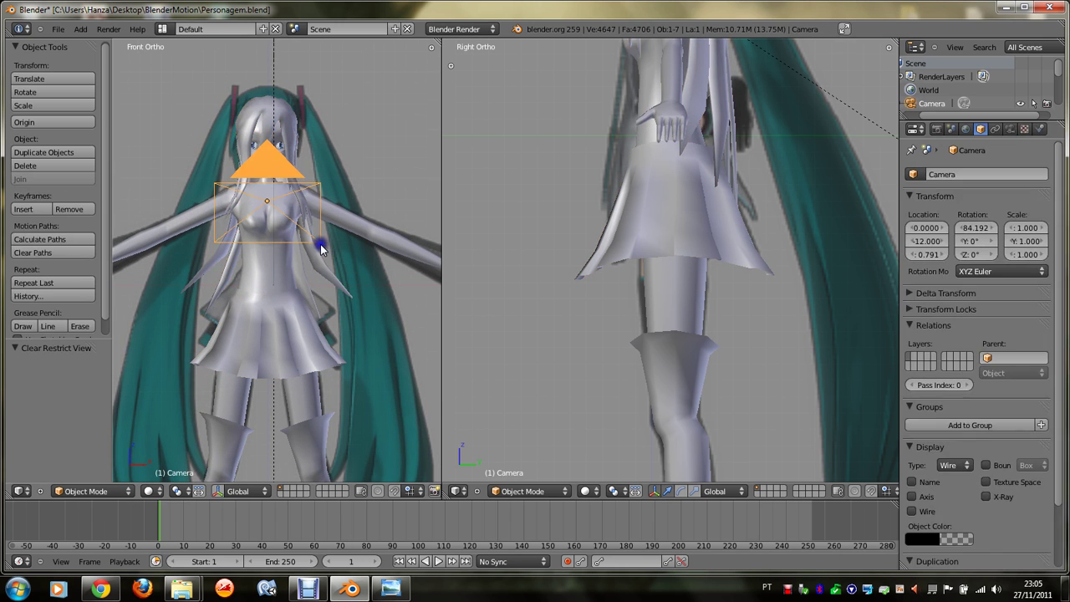
key(Delete)
scroll(320, 244, down, 3)
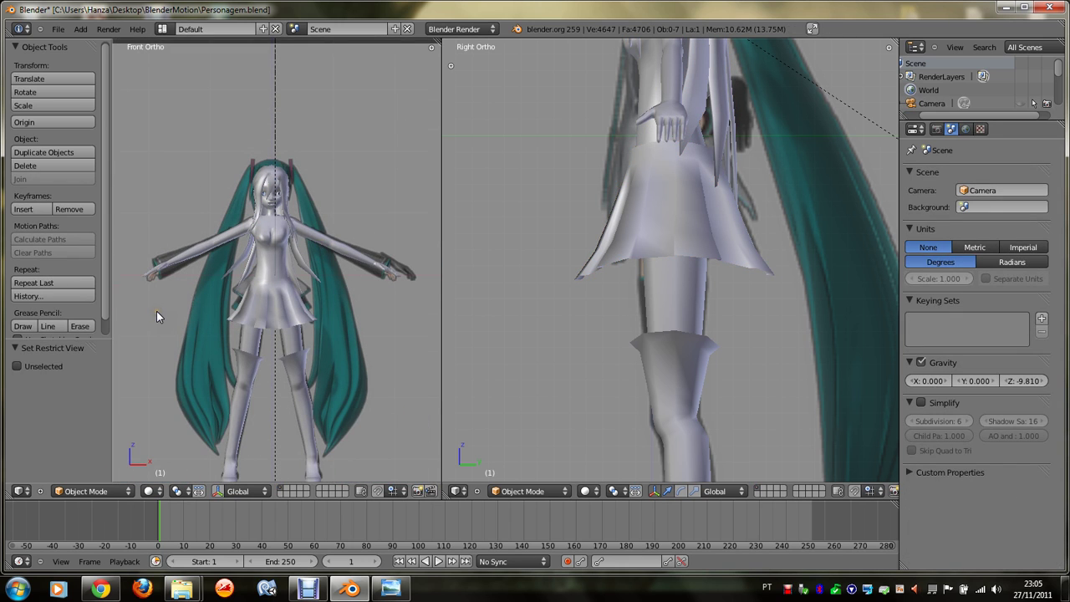
Step: Hide the tool shelf and save the blend file
key(t)
scroll(172, 311, up, 3)
key(ctrl+s)
click(194, 311)
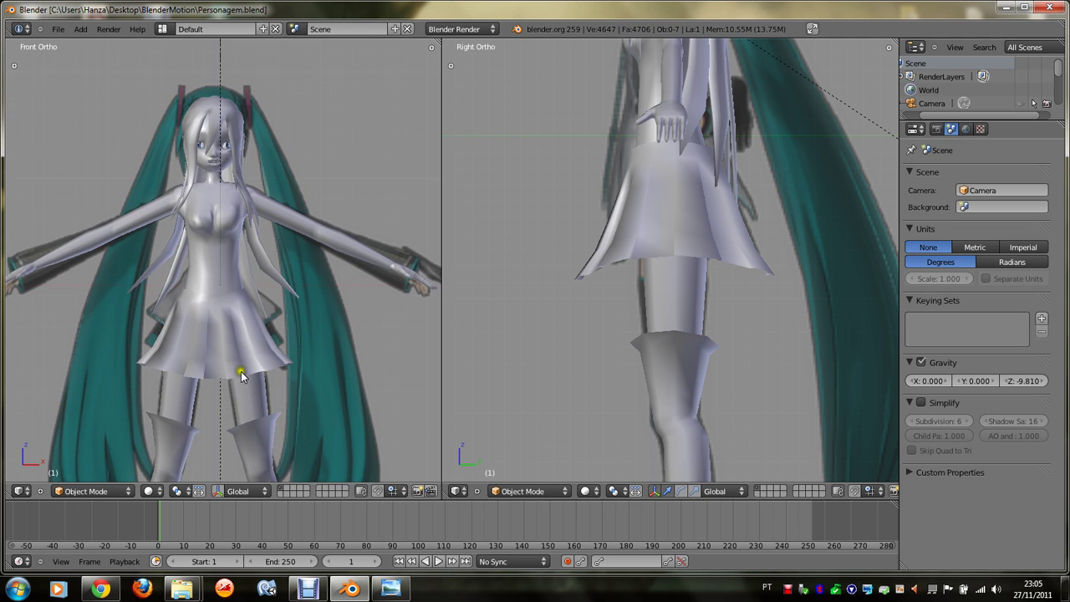
Step: Compare against the reference image, then put the body mesh into Edit Mode
click(391, 589)
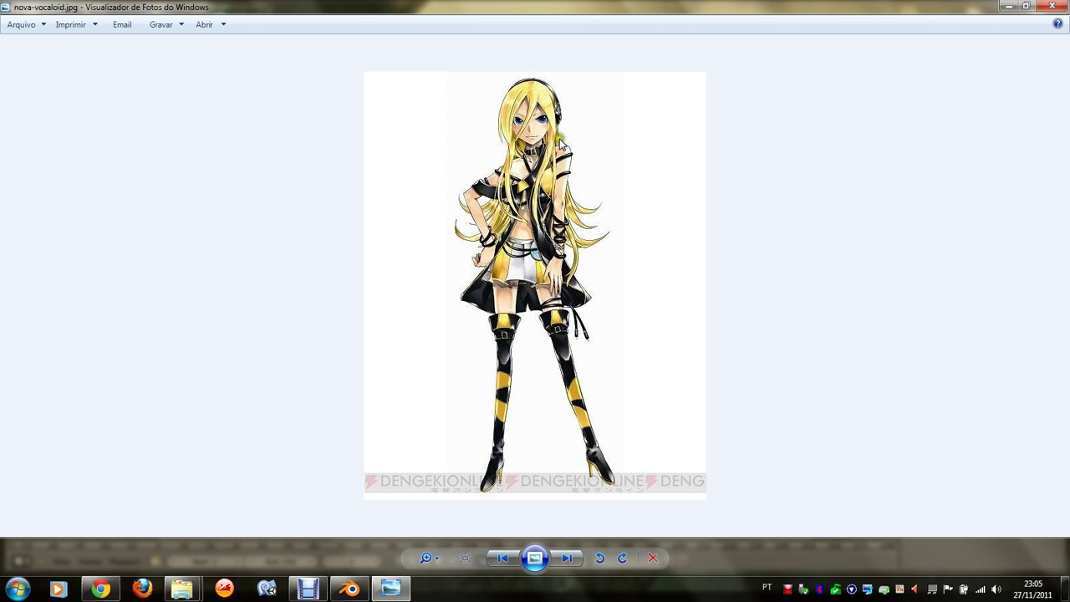
click(390, 588)
scroll(154, 253, up, 3)
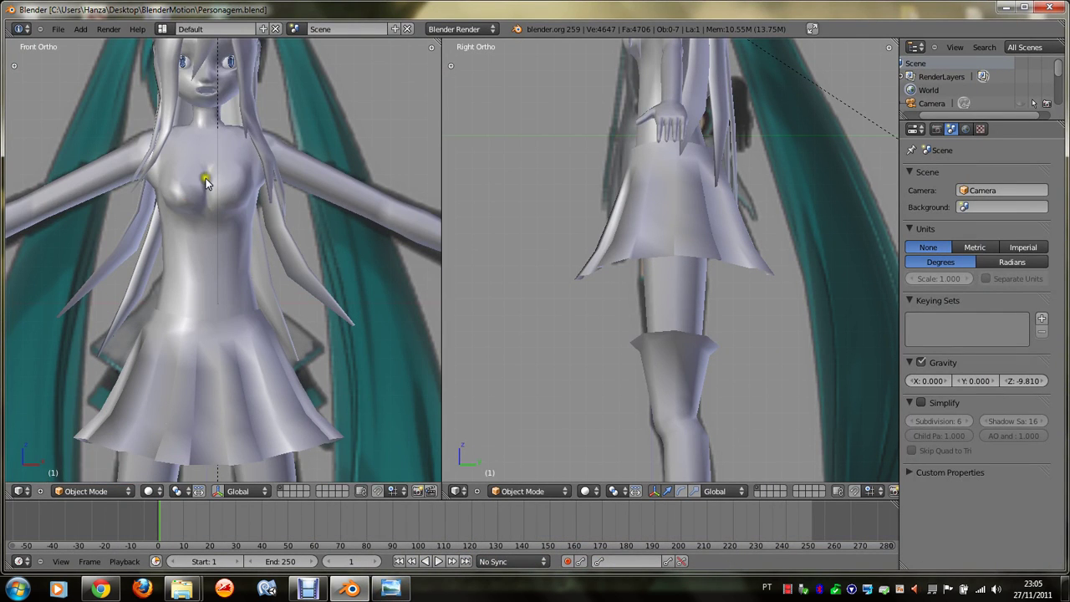
right_click(154, 254)
key(Tab)
Step: Zoom in on the body's torso, toggling Edit Mode to inspect it
scroll(155, 253, down, 2)
scroll(155, 253, up, 3)
key(Tab)
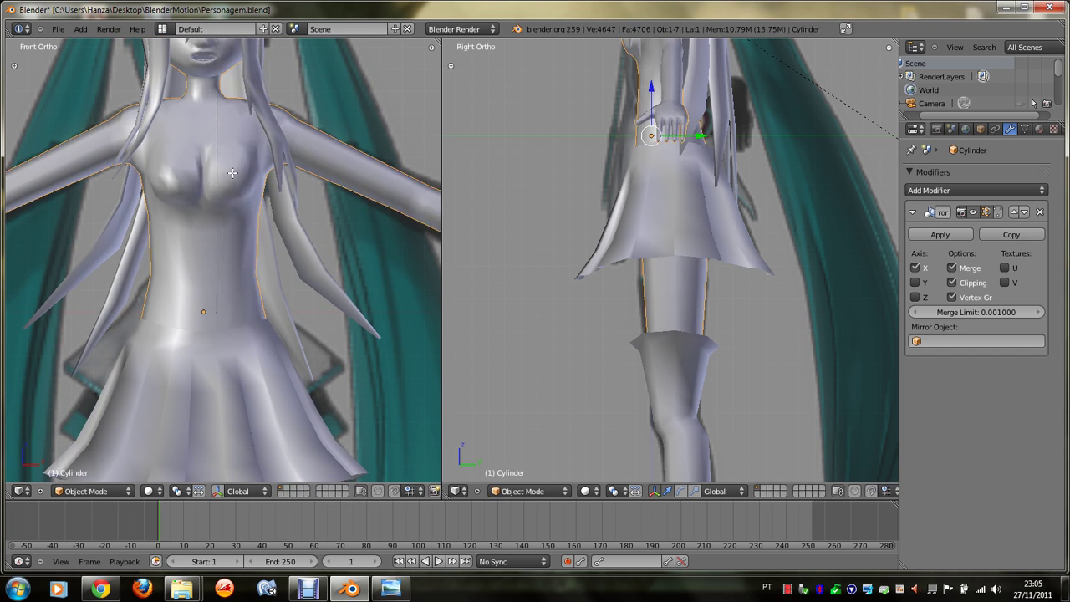
key(Tab)
ctrl+scroll(232, 173, up, 2)
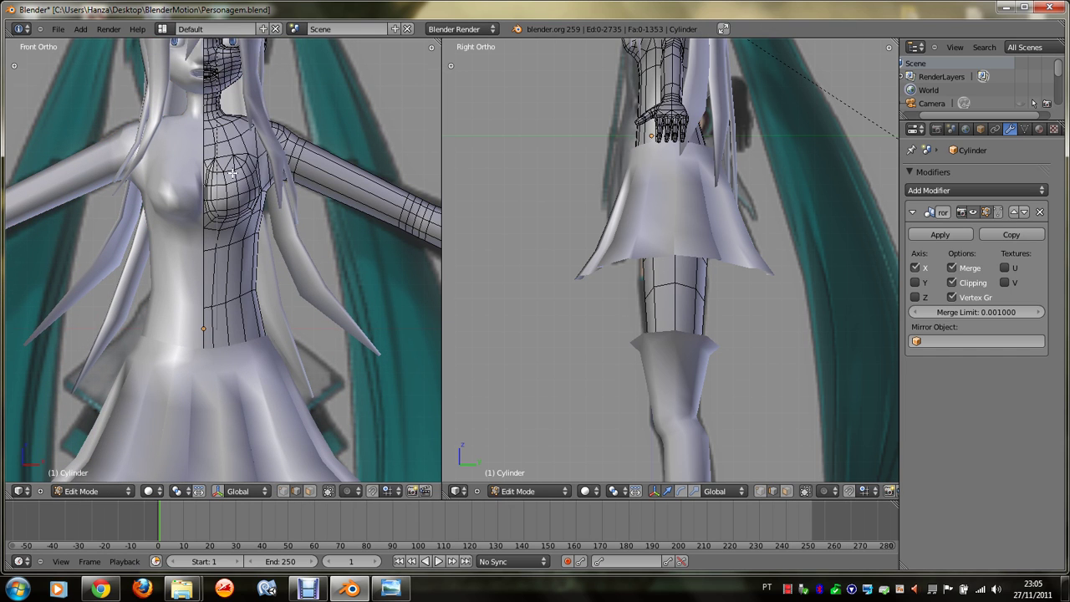
ctrl+scroll(232, 173, up, 3)
scroll(233, 173, up, 1)
key(Tab)
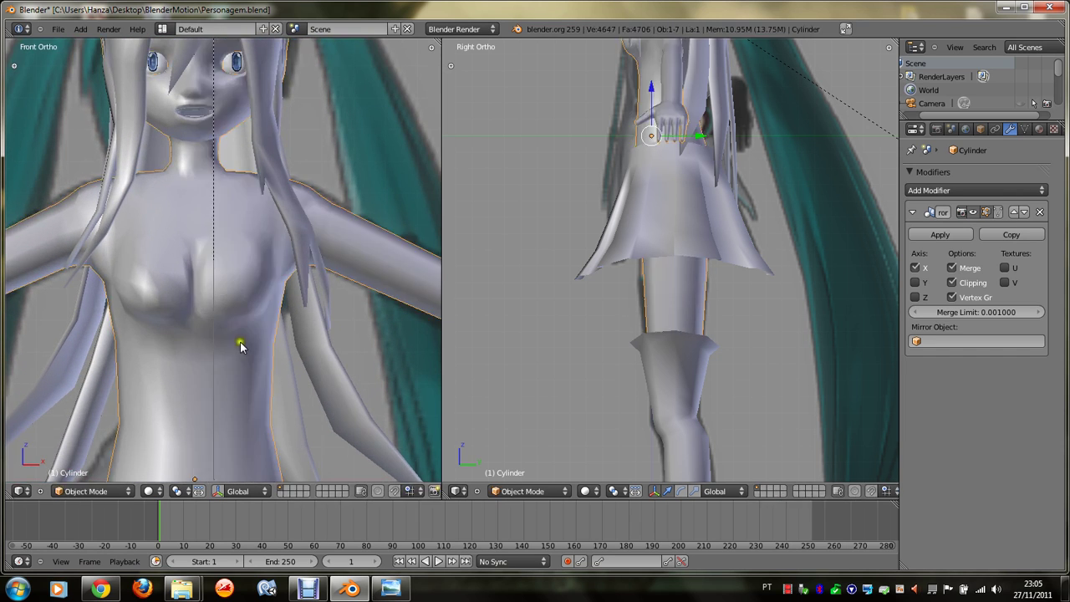
Step: Check the reference image again and re-enter Edit Mode on the body
click(389, 589)
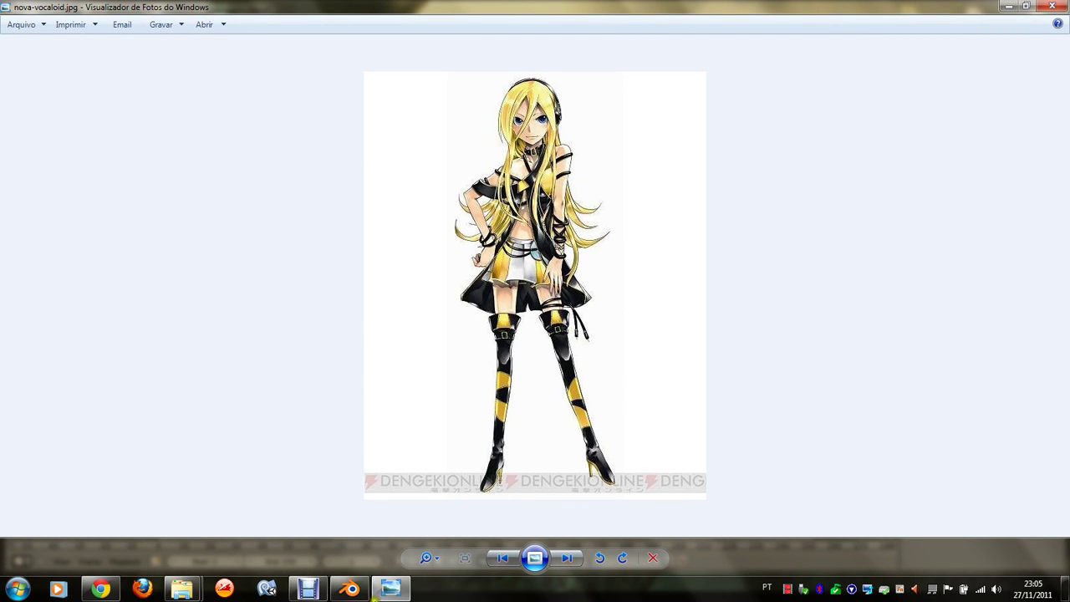
click(388, 590)
key(Tab)
Step: In face mode, select a band of torso faces below the chest
middle_drag(240, 311, 239, 317)
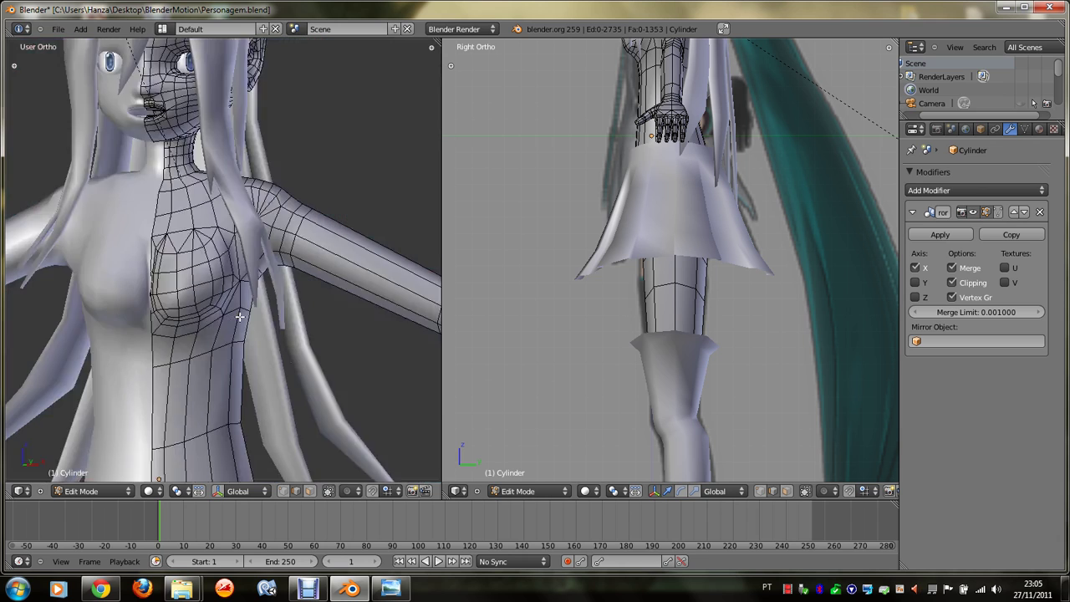
scroll(239, 317, up, 1)
click(309, 492)
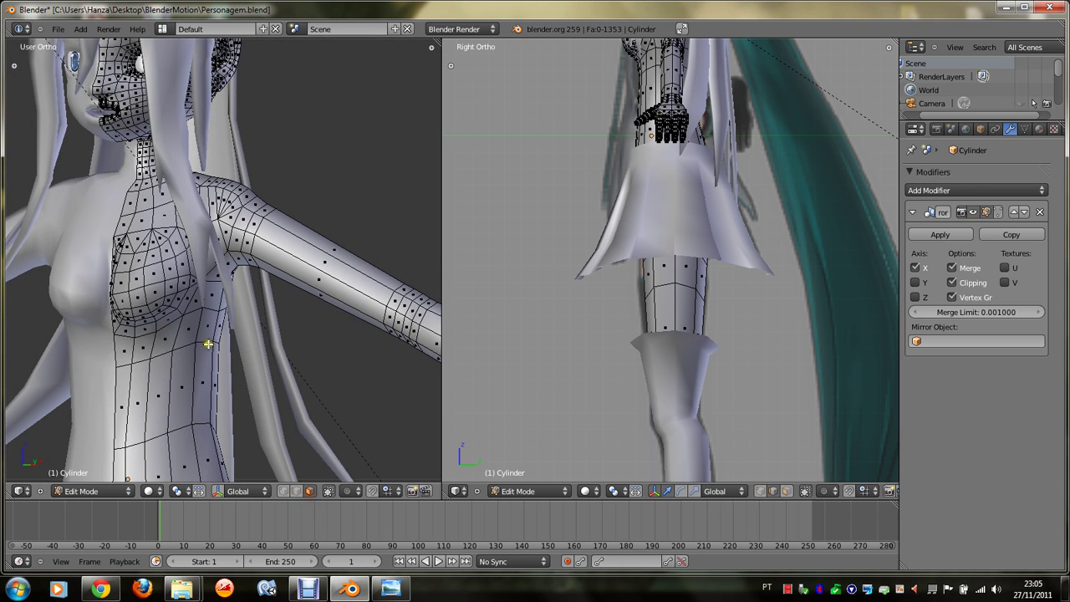
alt+right_click(201, 338)
alt+right_click(194, 330)
alt+shift+right_click(199, 299)
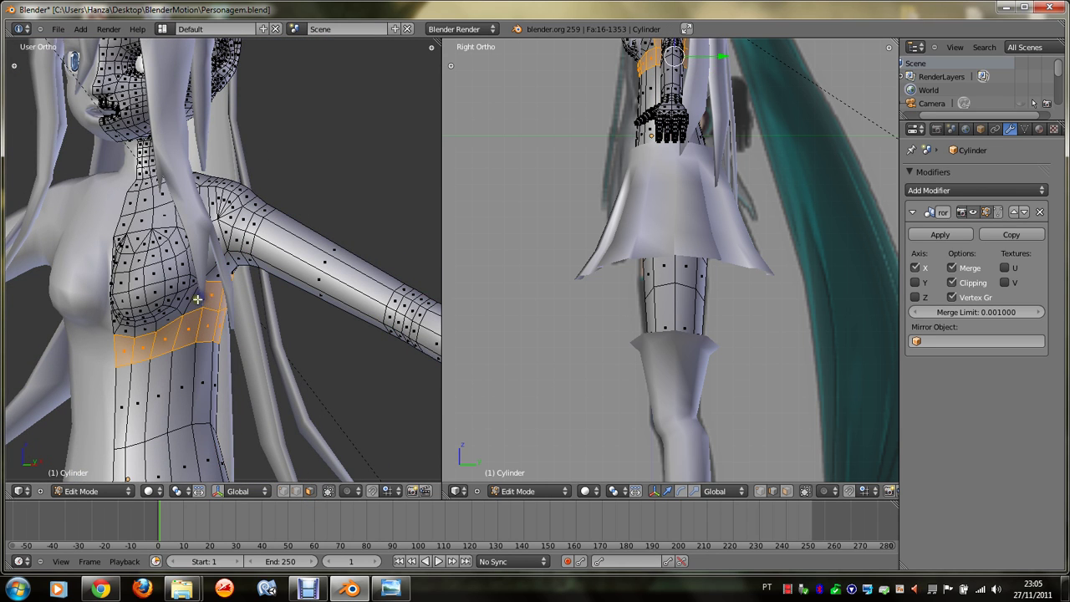
alt+shift+right_click(195, 298)
scroll(200, 302, up, 1)
scroll(226, 316, up, 1)
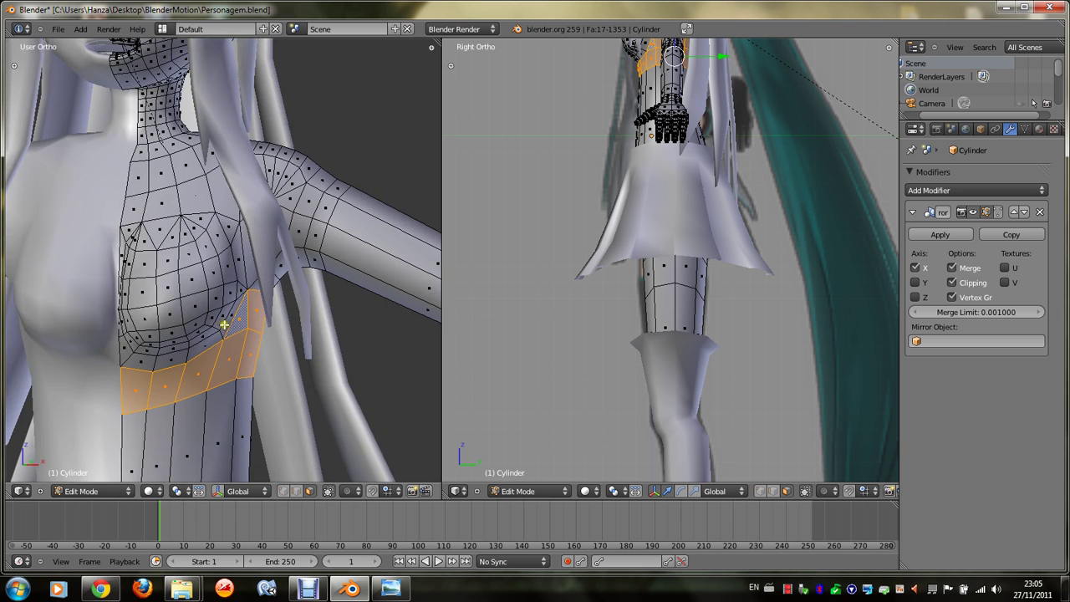
Step: Box-select the surrounding chest and upper torso faces into the selection
key(b)
drag(247, 322, 159, 293)
key(b)
drag(155, 363, 239, 335)
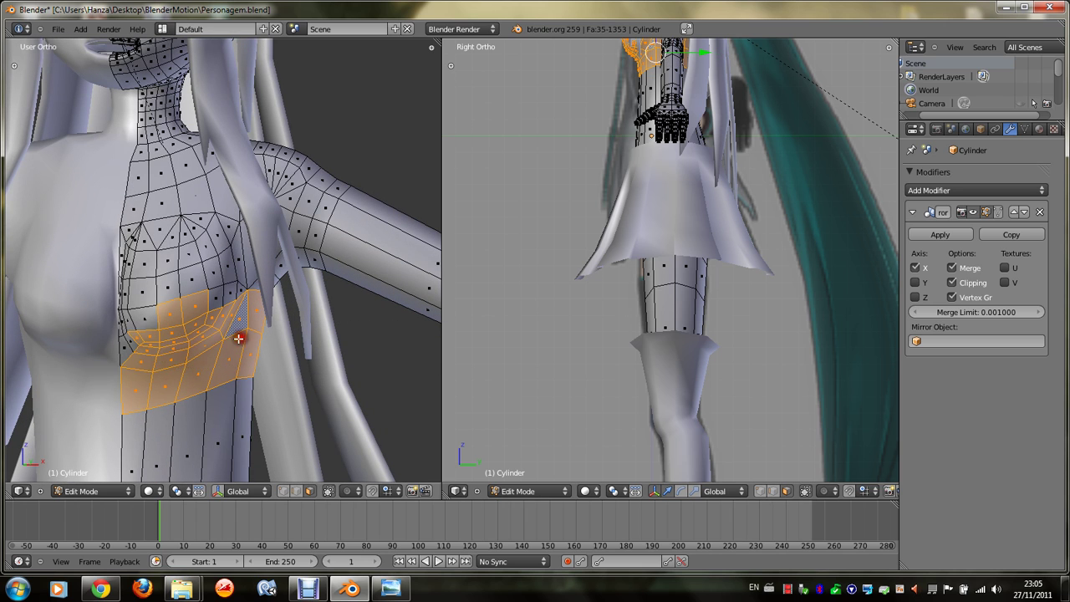
key(b)
drag(125, 356, 247, 295)
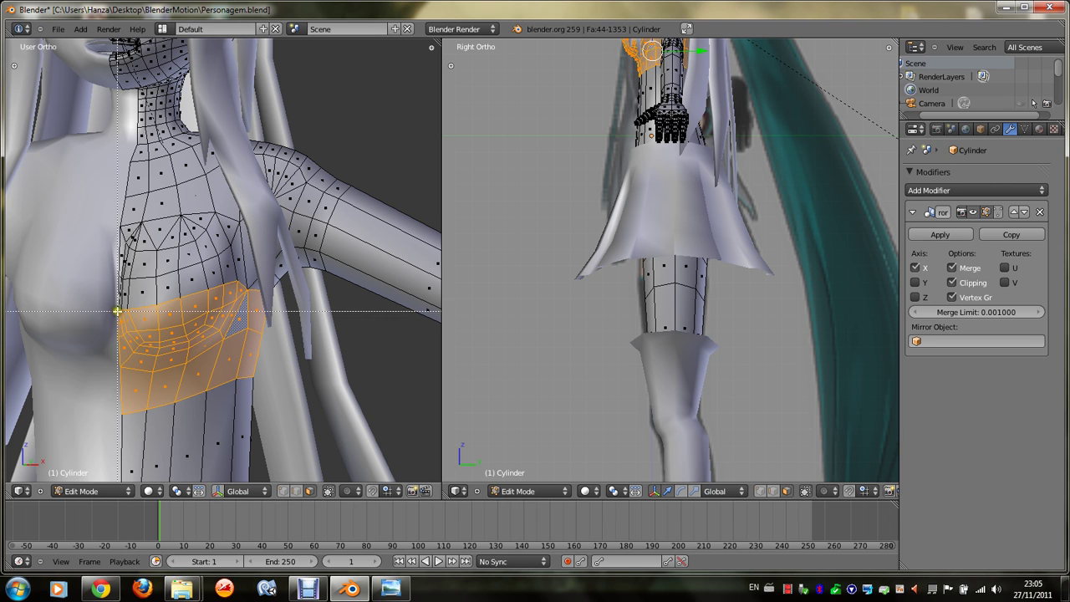
drag(118, 311, 256, 244)
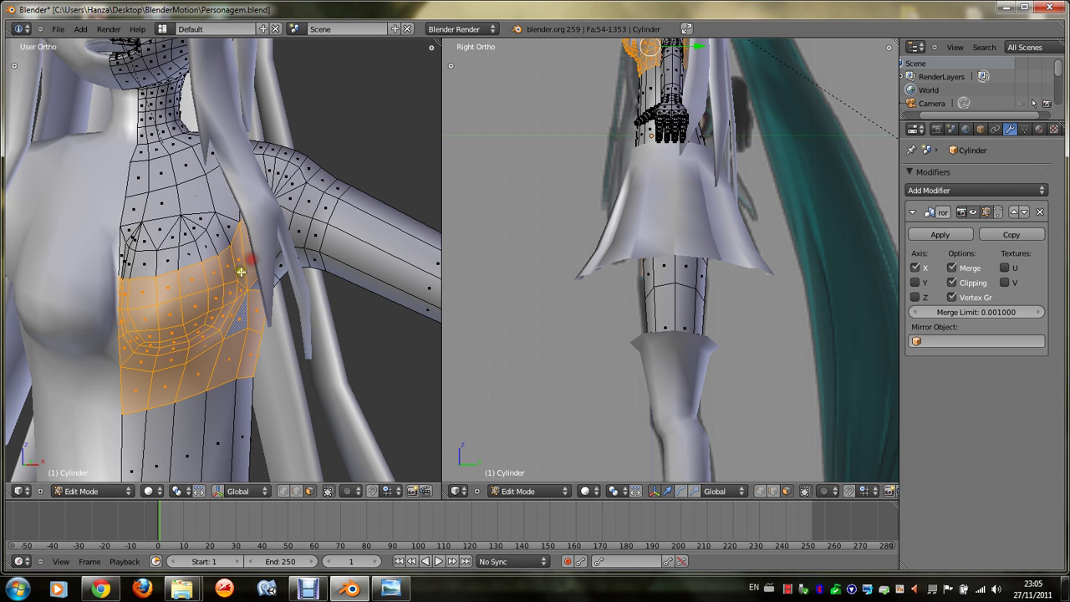
Step: From the side, add faces beside the arm and drop a stray one
key(KP_6)
shift+right_click(155, 282)
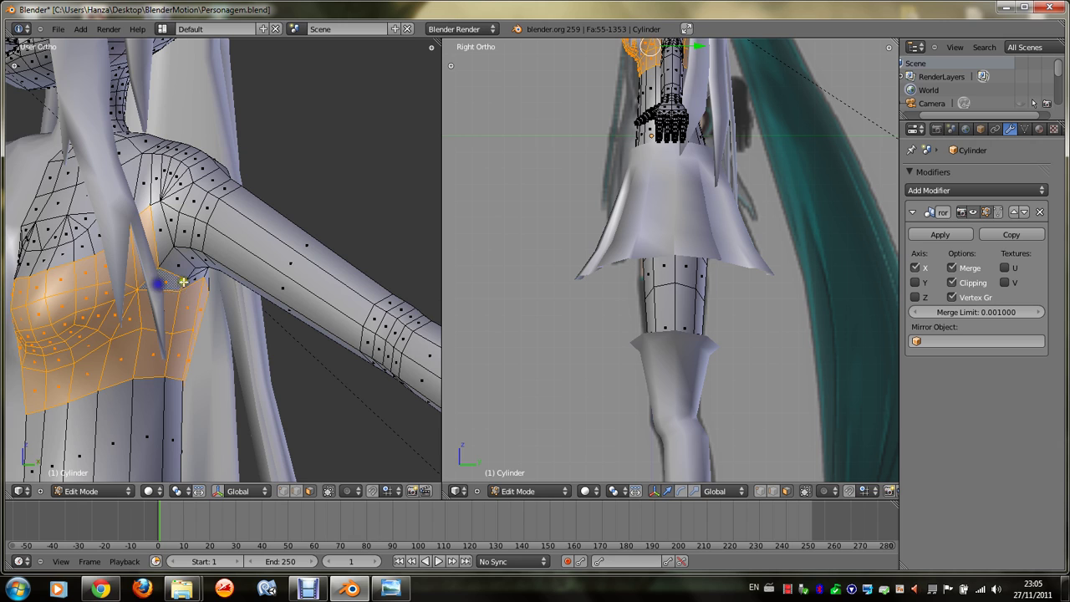
shift+right_click(196, 280)
shift+right_click(159, 246)
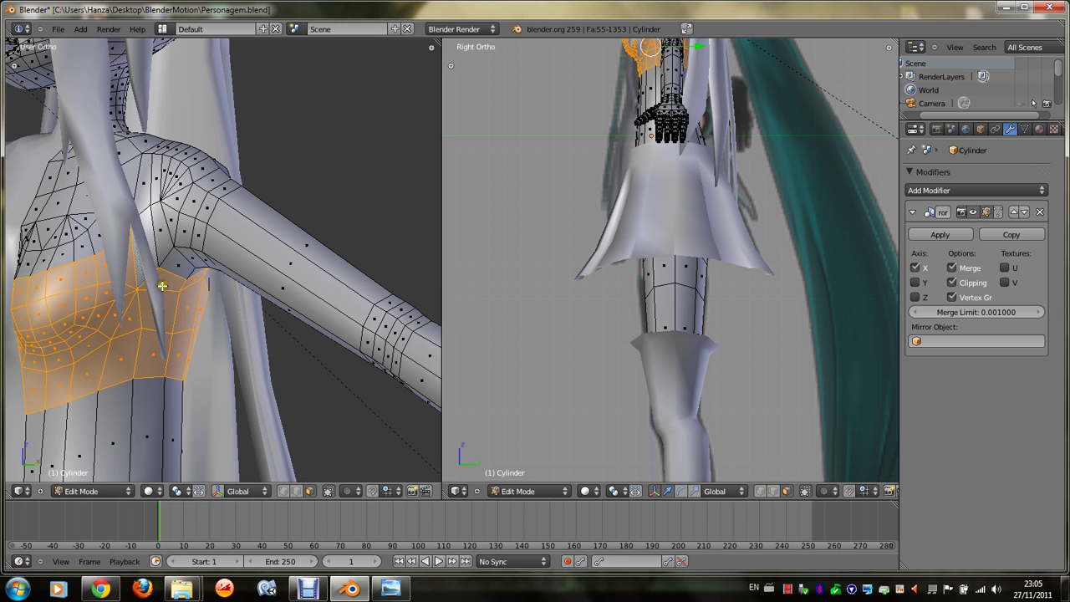
Step: Delete the face under the arm
click(296, 491)
right_click(149, 256)
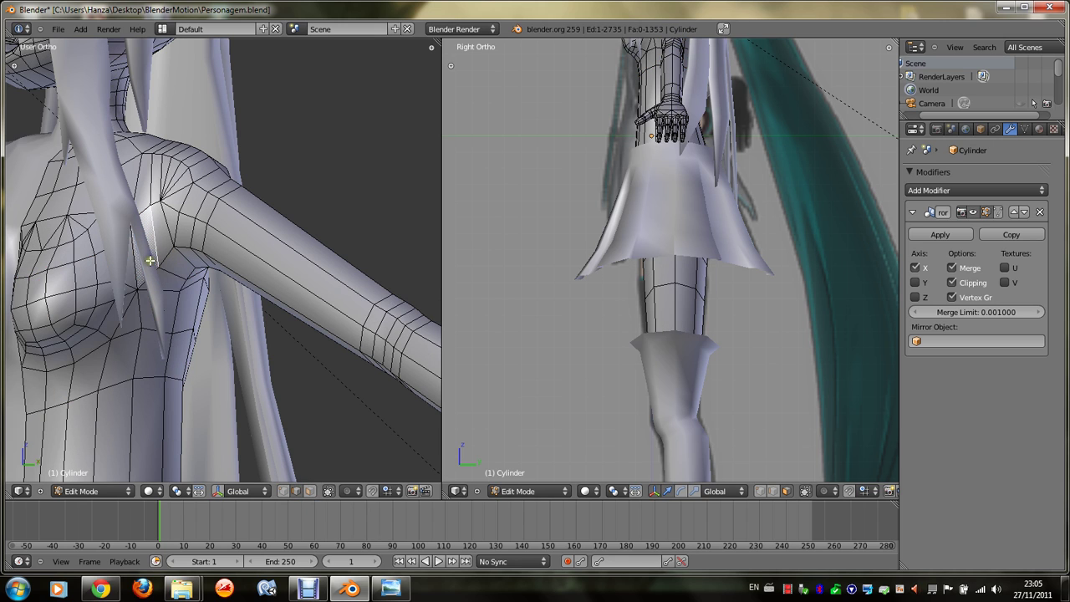
click(309, 491)
right_click(146, 234)
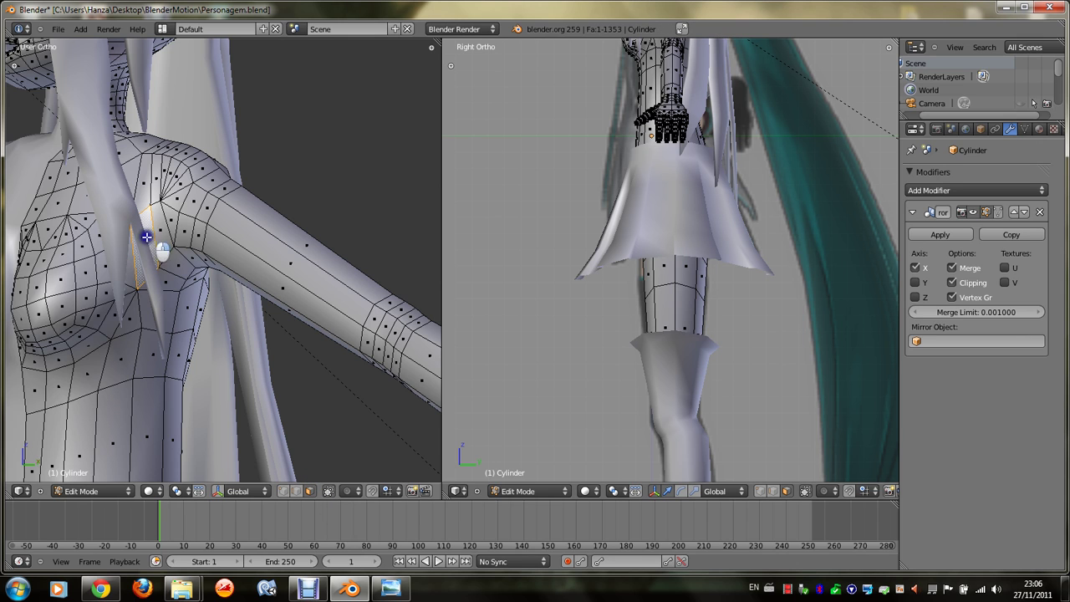
key(x)
click(139, 267)
Step: Fill the hole from two border edges with a new face and return to object mode
middle_drag(138, 265, 140, 311)
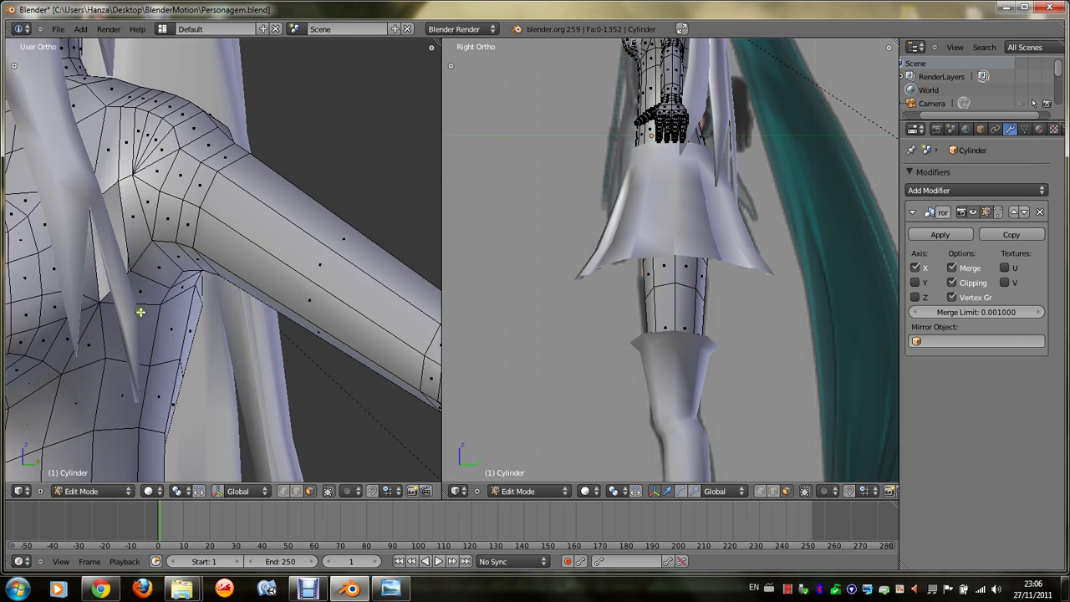
click(301, 492)
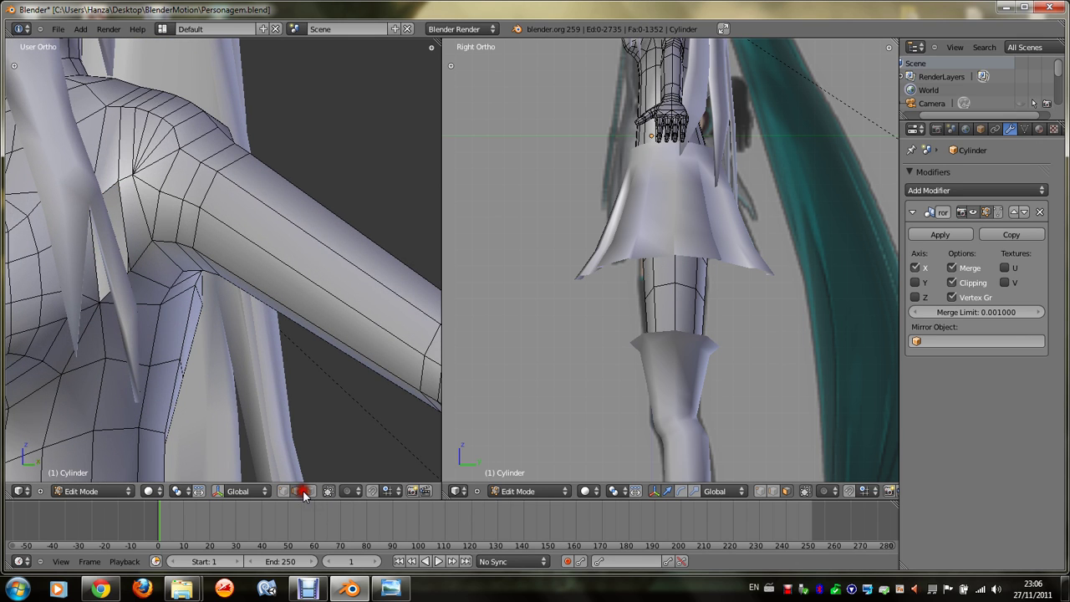
right_click(98, 262)
shift+right_click(113, 286)
key(f)
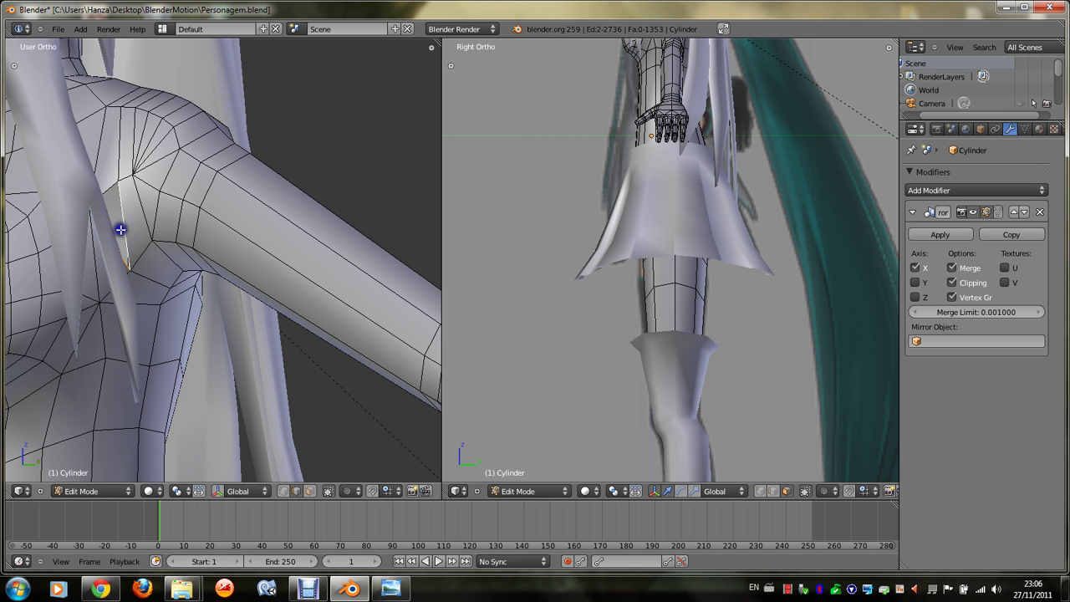
middle_drag(120, 232, 131, 237)
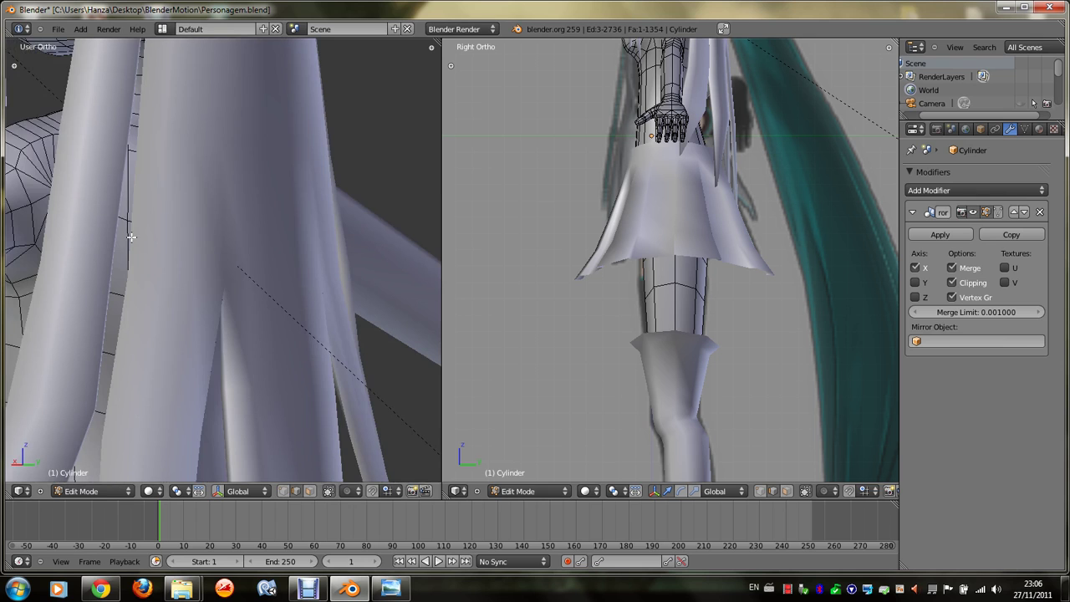
key(Tab)
right_click(184, 237)
Step: Hide the hair strands and enter face-select Edit Mode on the body
key(h)
right_click(186, 247)
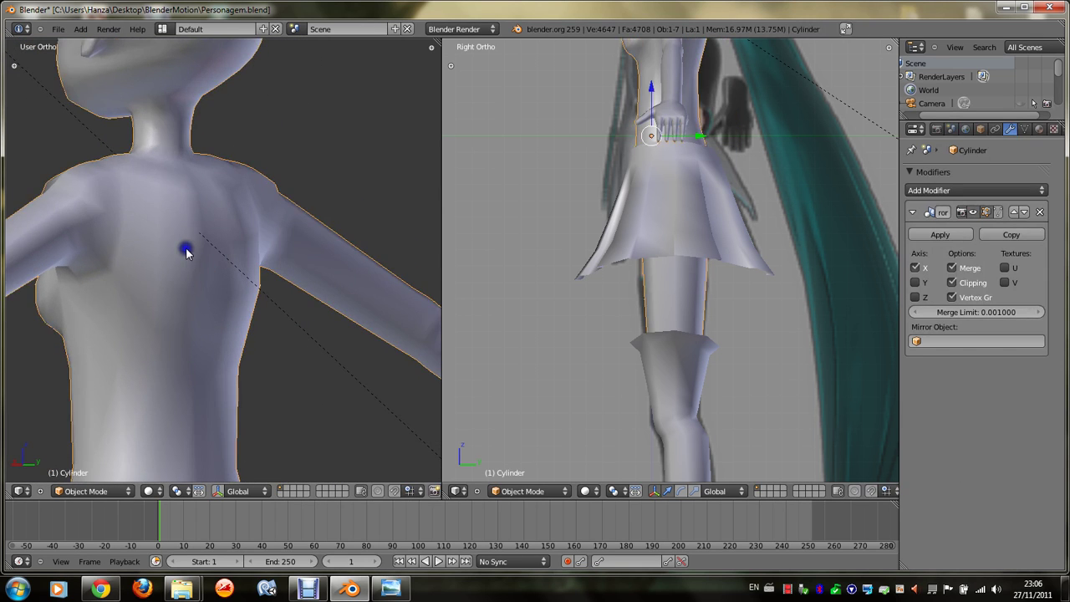
key(Tab)
middle_drag(185, 248, 189, 268)
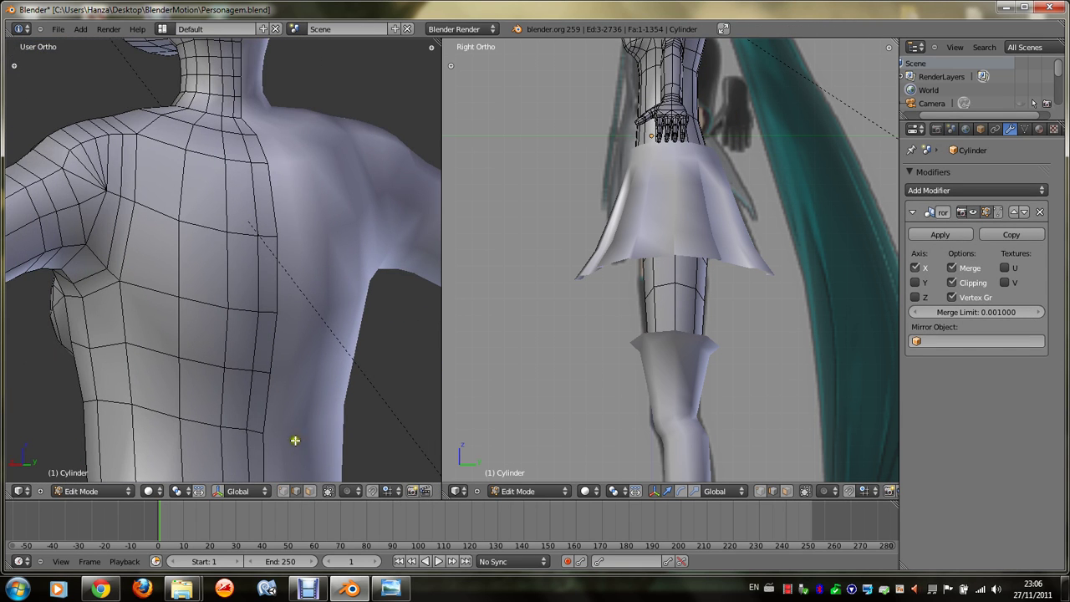
click(309, 491)
Step: Delete a face below the shoulder, then undo the deletion
right_click(167, 282)
key(x)
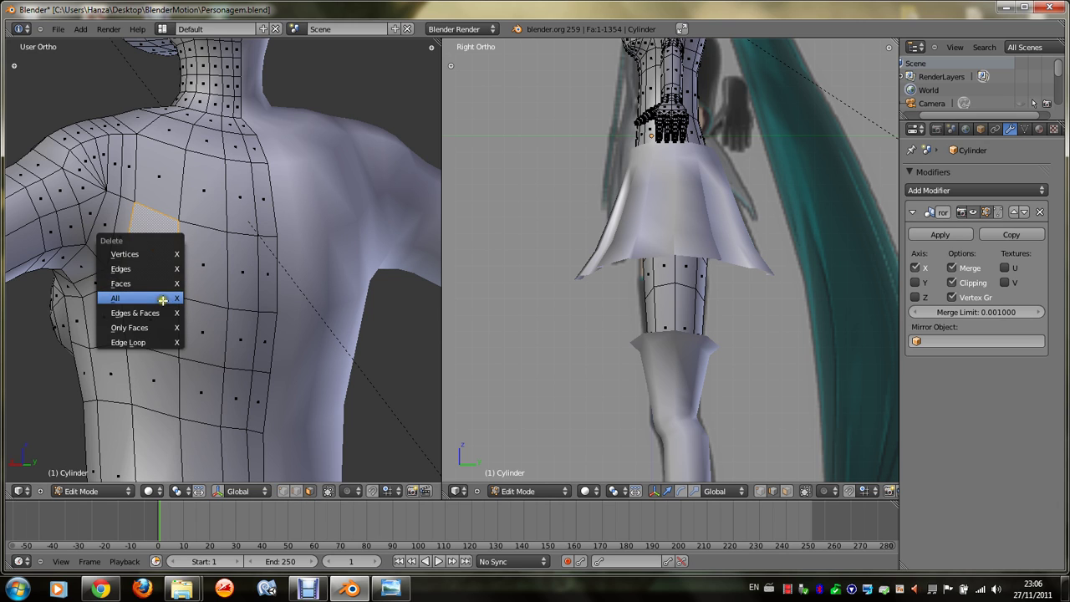
click(165, 284)
click(296, 490)
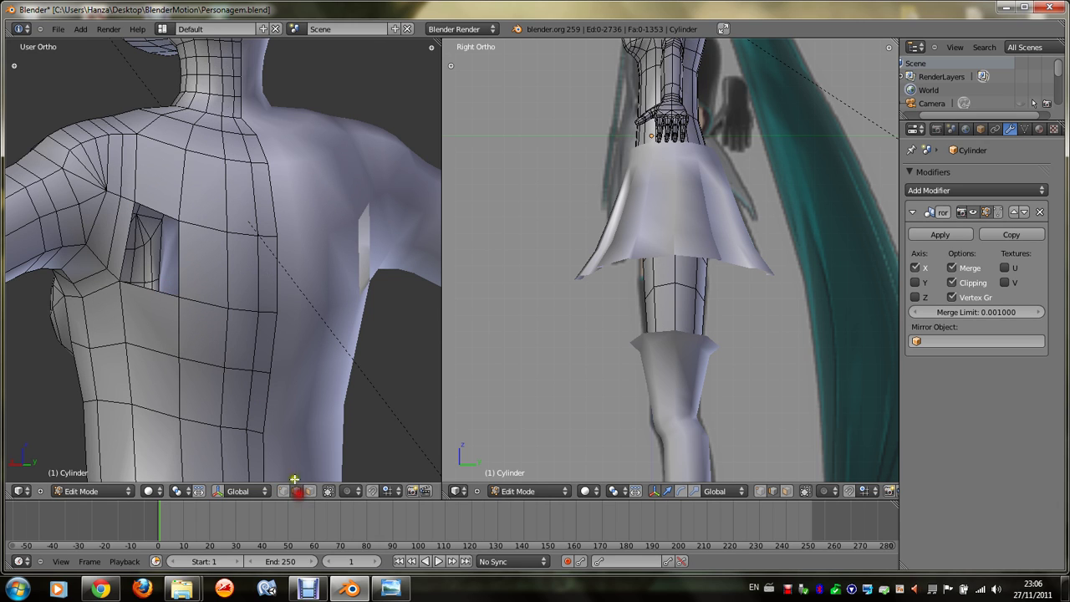
right_click(132, 285)
key(ctrl+z)
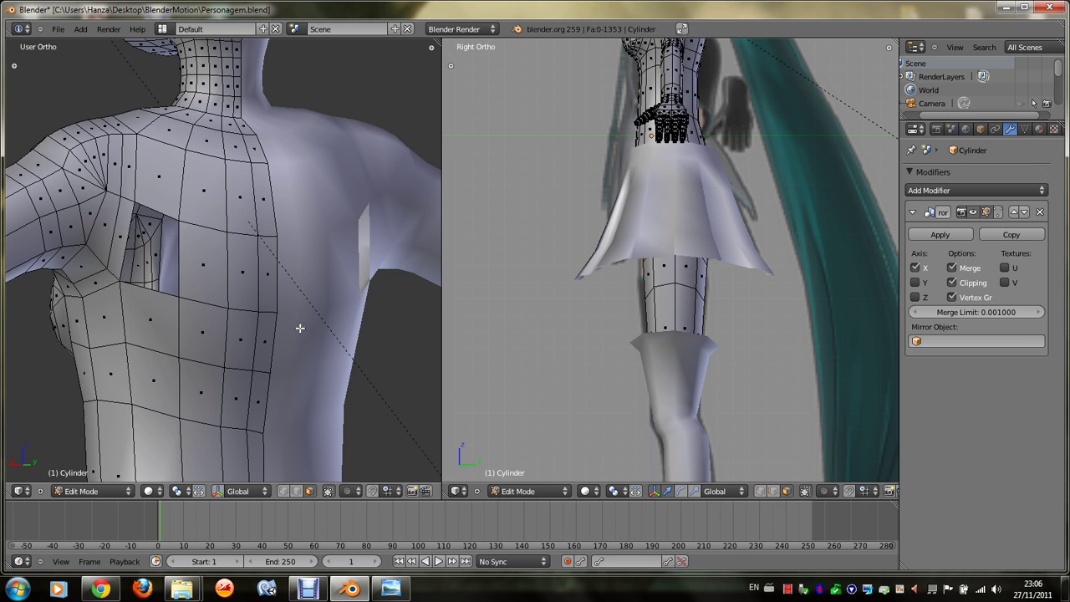
key(ctrl+z)
Step: Select torso face loops and a thin face strip near the armpit
alt+right_click(230, 347)
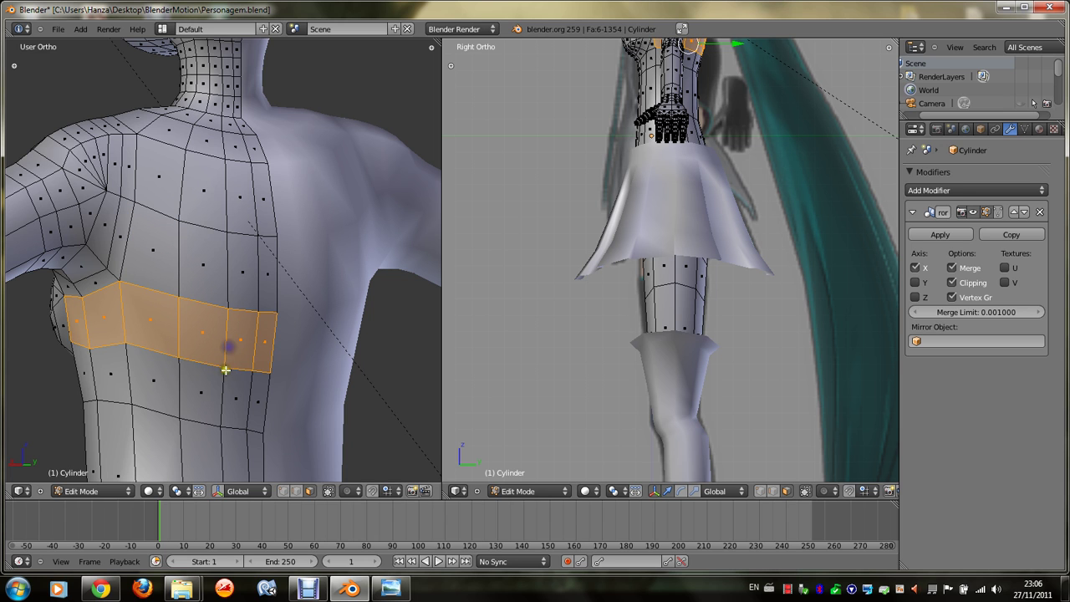
alt+shift+right_click(217, 391)
middle_drag(217, 391, 217, 391)
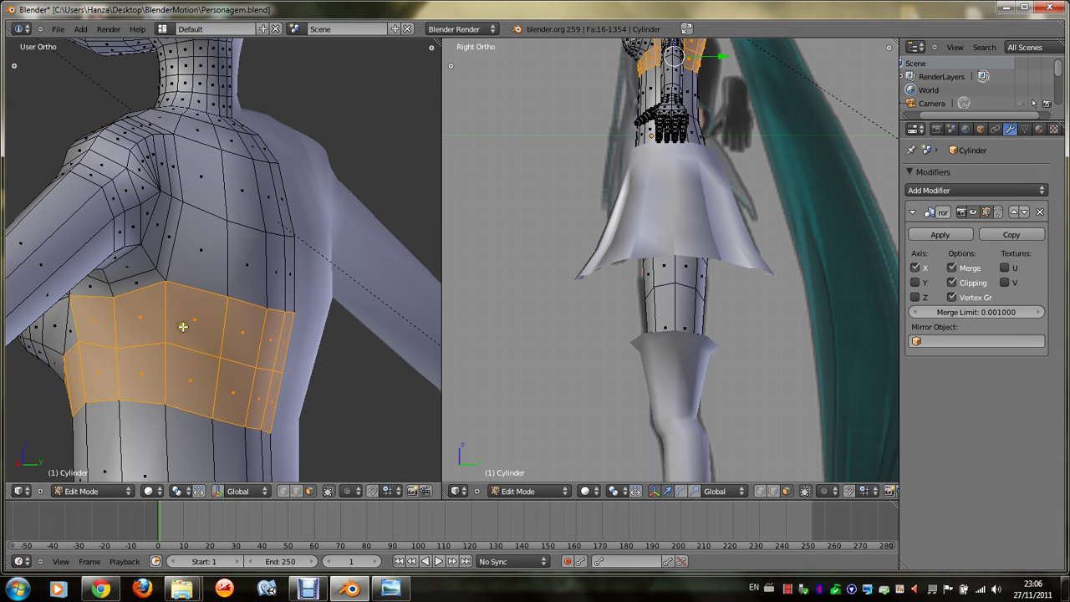
right_click(172, 261)
key(x)
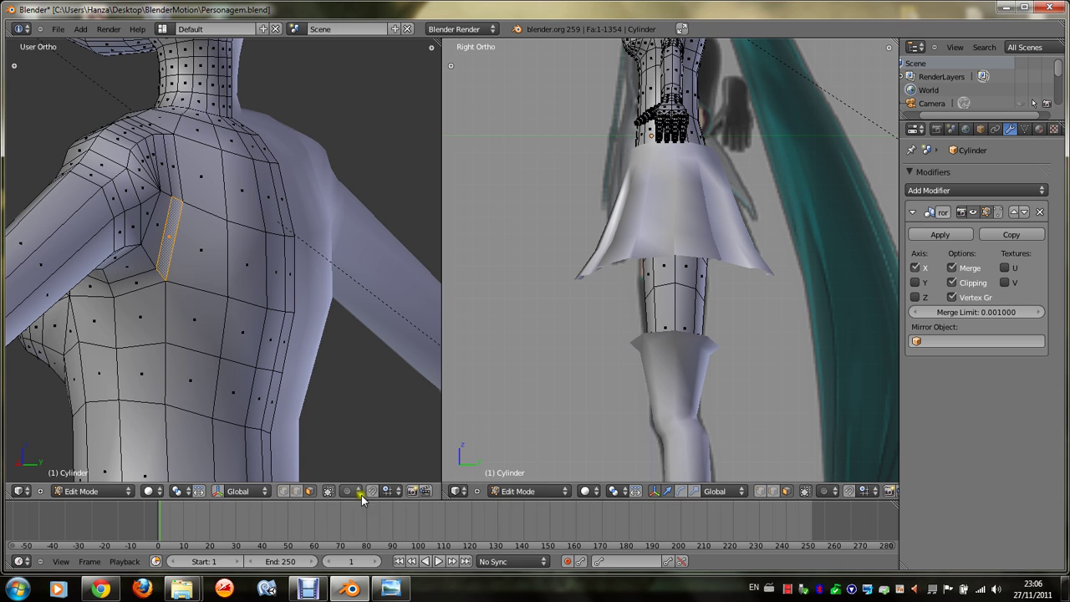
Step: Delete the larger chest face beside the armpit strip, leaving a hole
right_click(191, 267)
key(x)
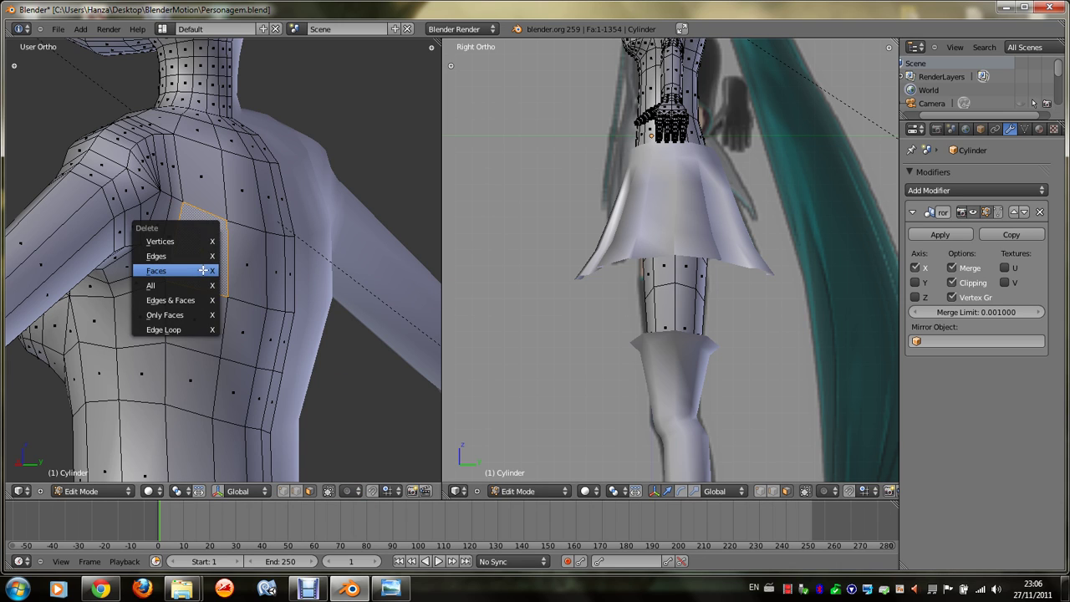
click(202, 271)
click(295, 490)
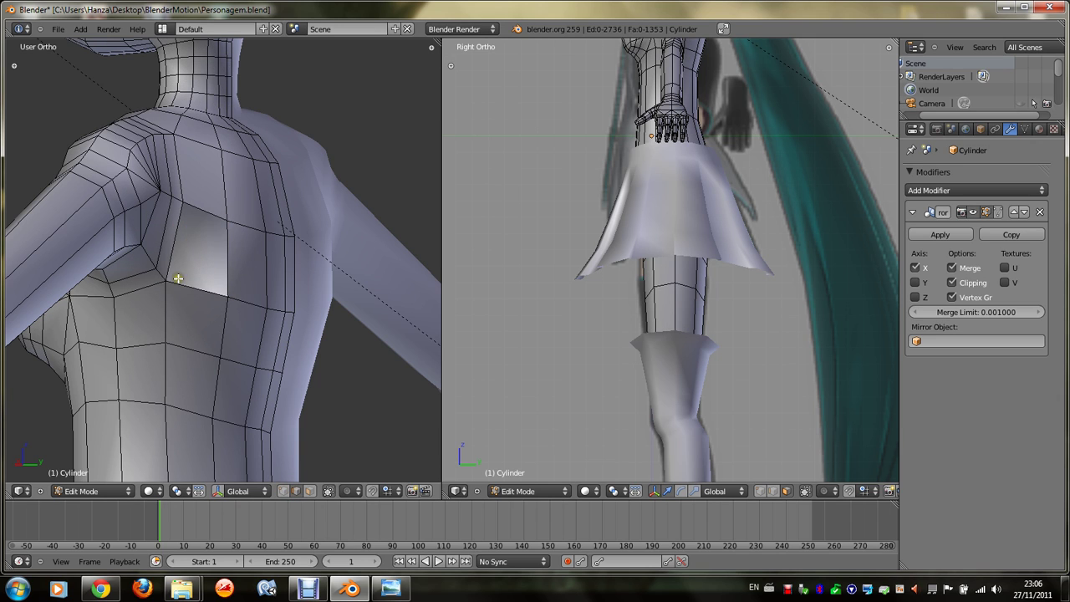
Step: Fill a triangle between two hole-border edges, then undo it
right_click(179, 287)
shift+right_click(222, 265)
key(f)
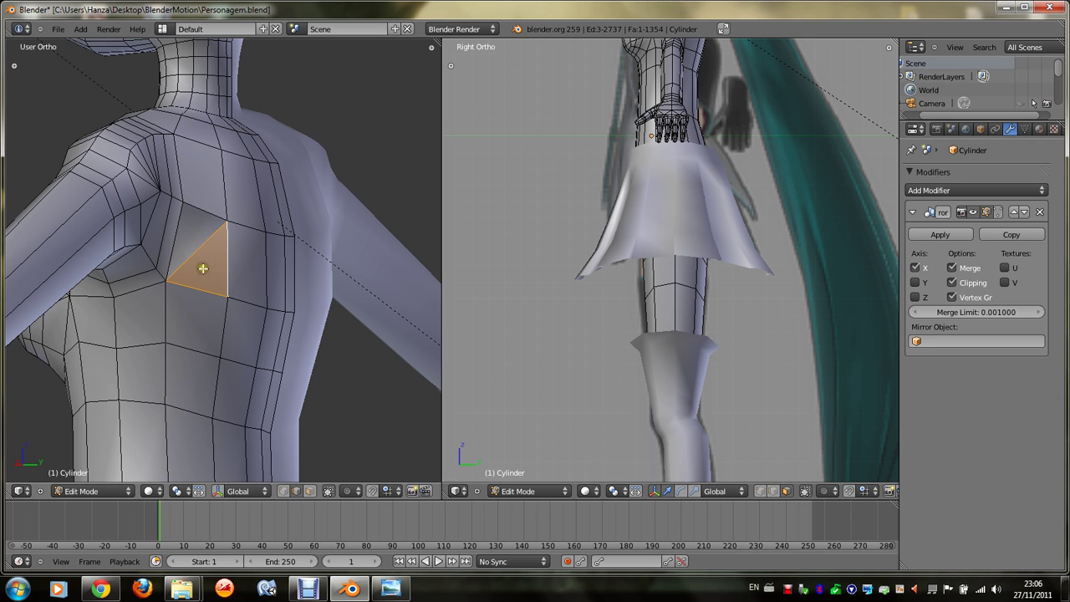
key(ctrl+z)
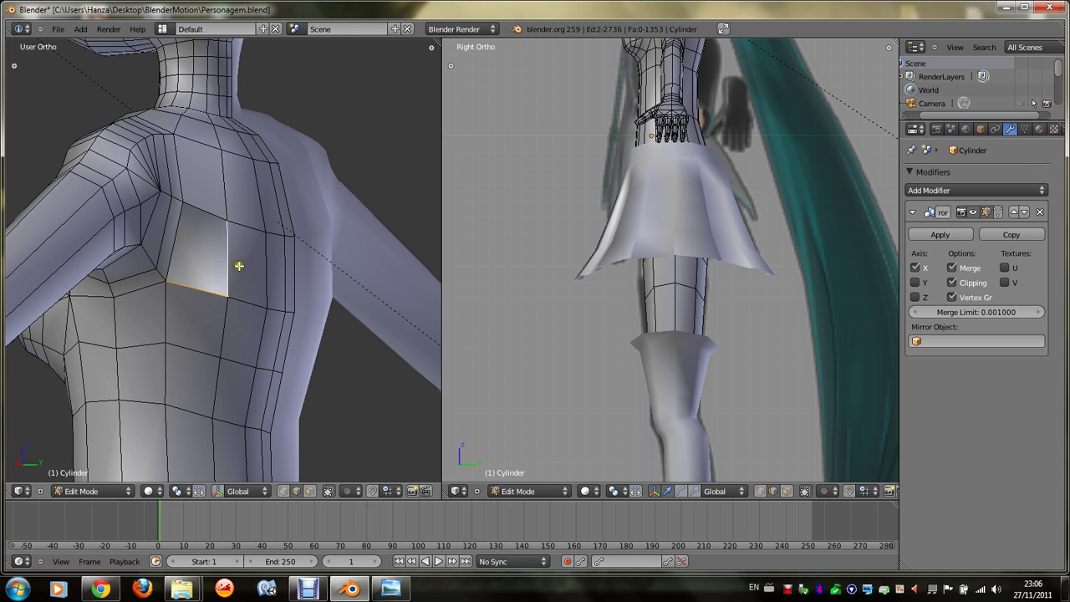
key(ctrl+r)
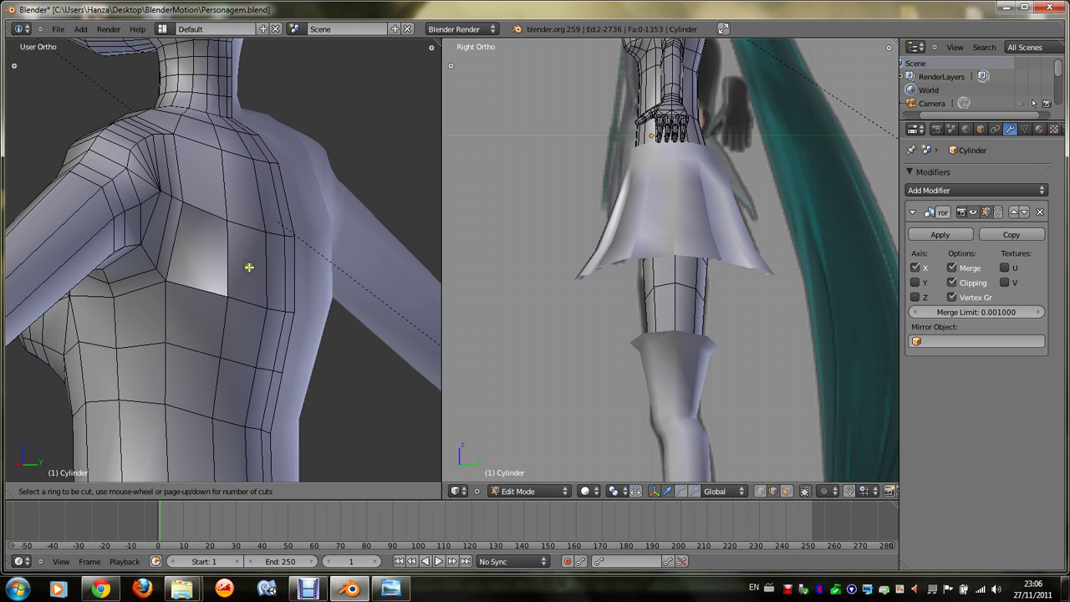
Step: Add an edge loop across the chest, then fill a triangle and a quad in the torso hole
click(251, 272)
click(260, 280)
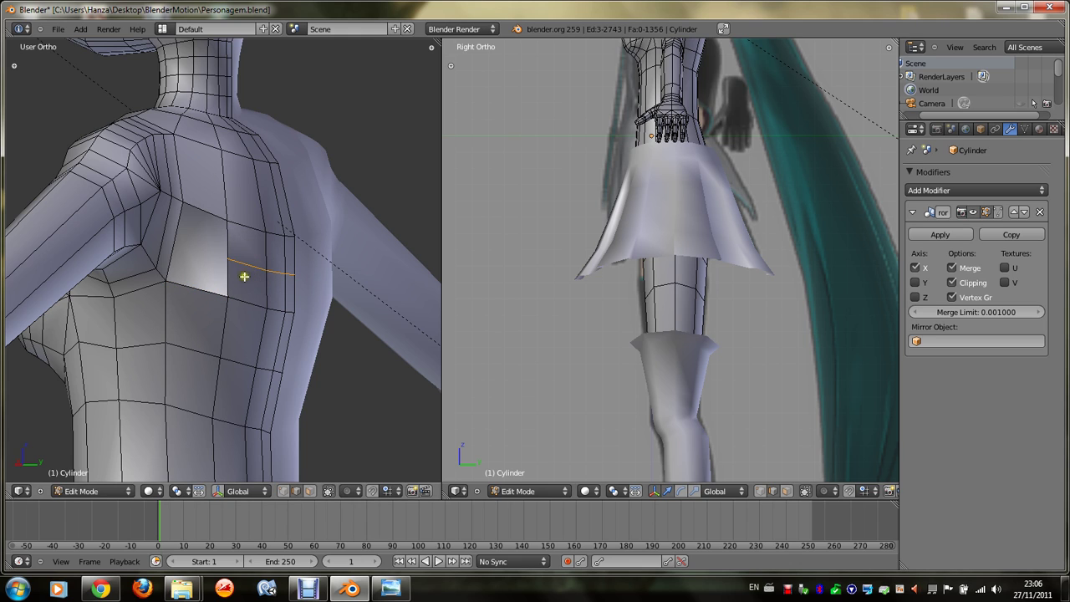
key(f)
right_click(227, 241)
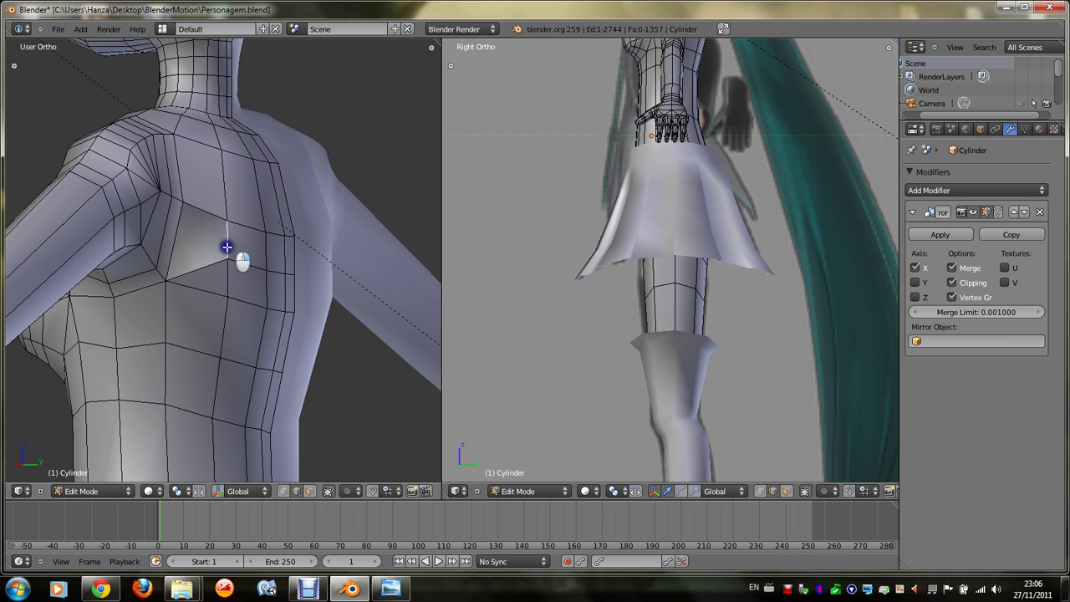
shift+right_click(172, 244)
key(f)
middle_drag(191, 250, 191, 249)
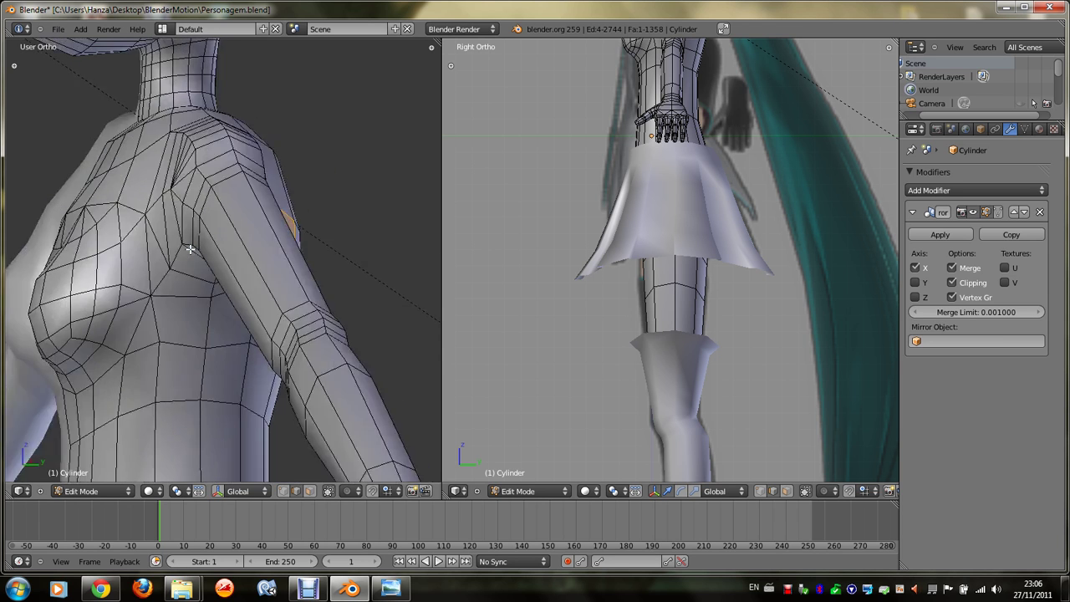
Step: Delete three chest faces beside the armpit
click(309, 491)
right_click(226, 301)
shift+right_click(198, 282)
shift+right_click(257, 288)
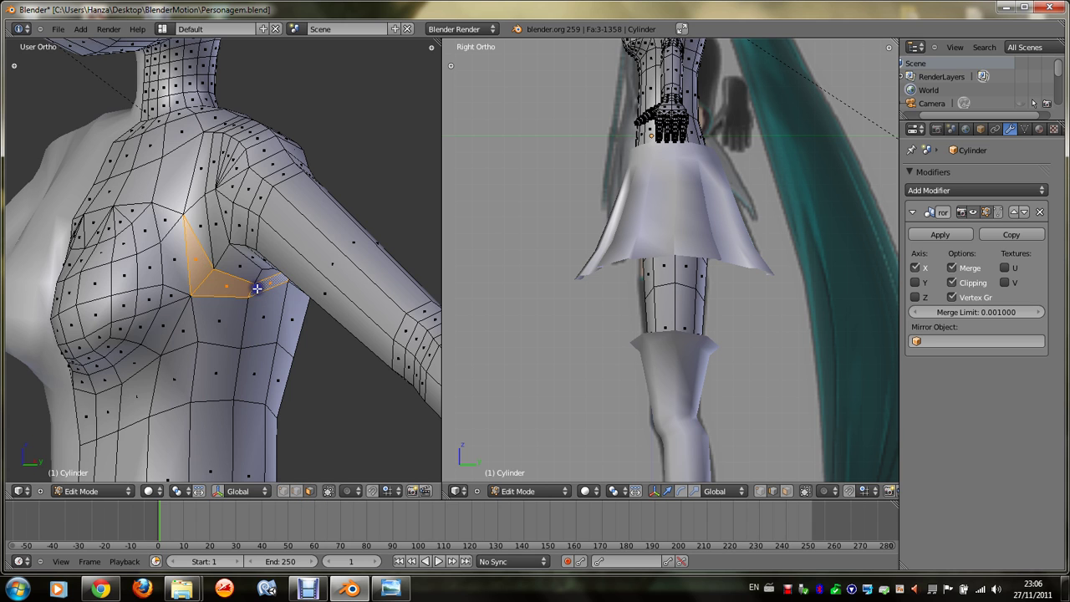
middle_drag(256, 289, 256, 288)
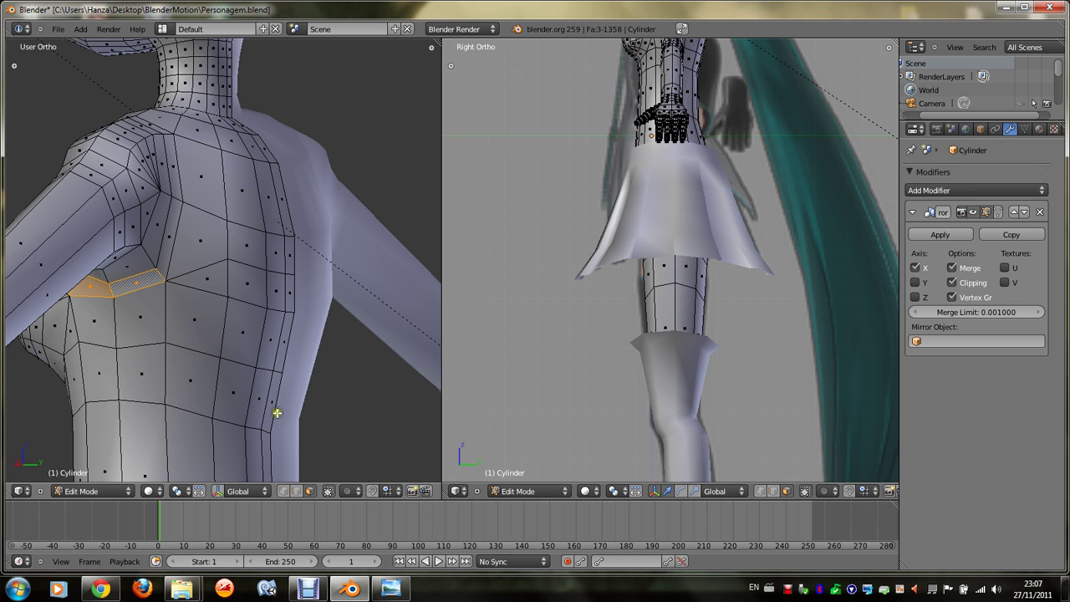
key(x)
click(212, 246)
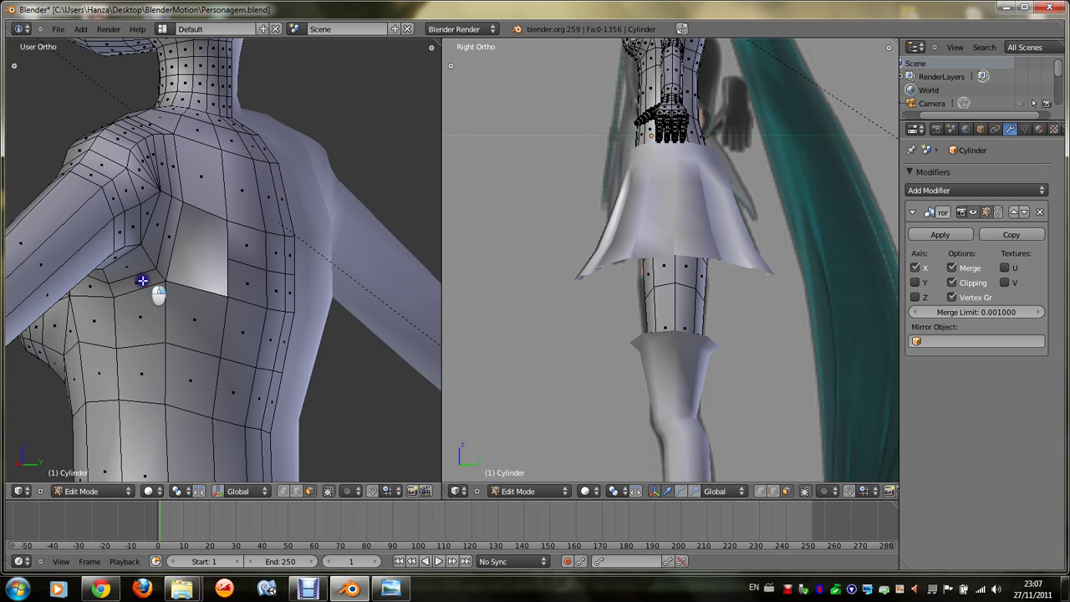
Step: Delete the face left of the chest hole and fill the widened hole with a new face
right_click(167, 266)
key(x)
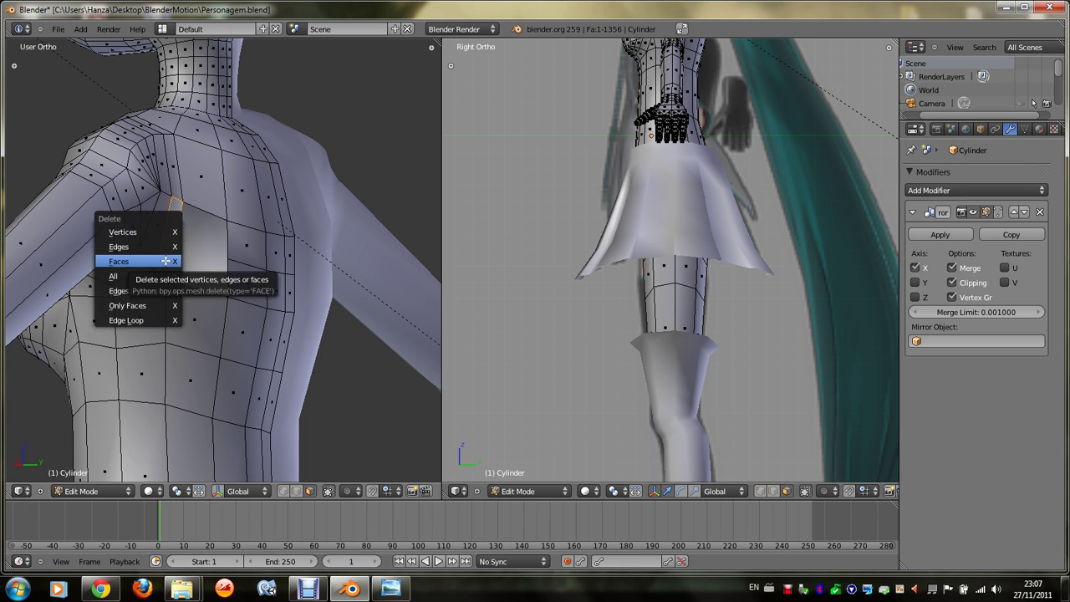
click(166, 261)
click(295, 490)
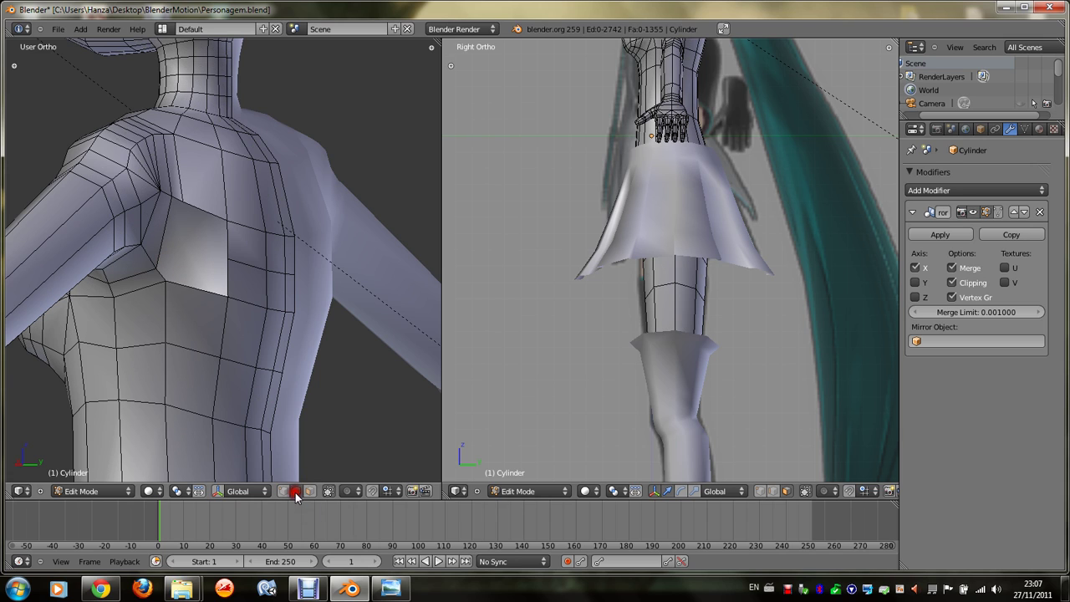
alt+right_click(228, 280)
key(f)
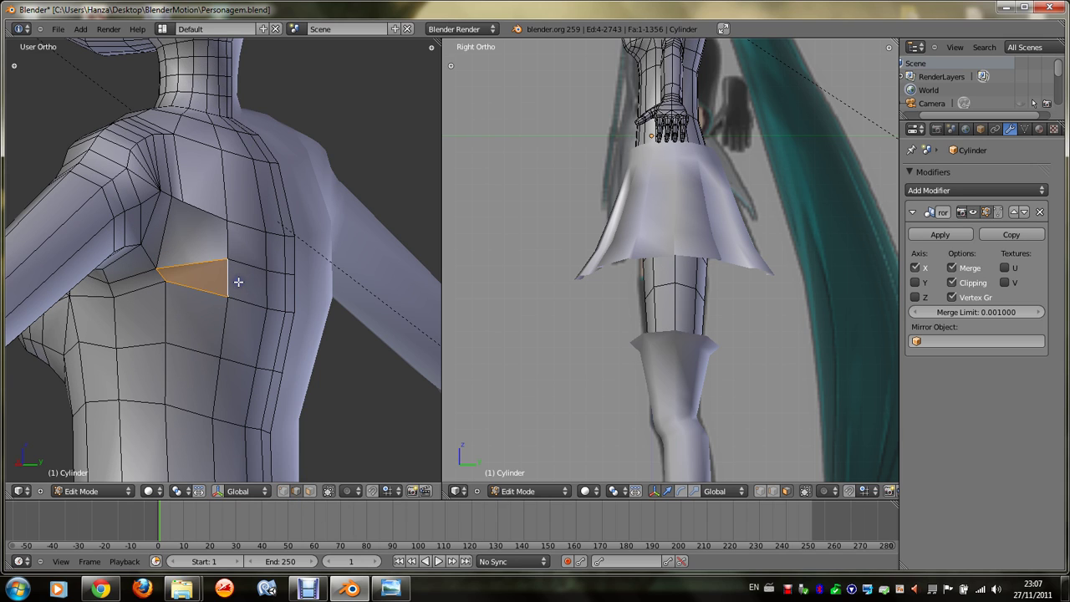
Step: Fill a triangle between the vertical and upper edges beside the hole, rebuilding it once
right_click(209, 261)
right_click(222, 246)
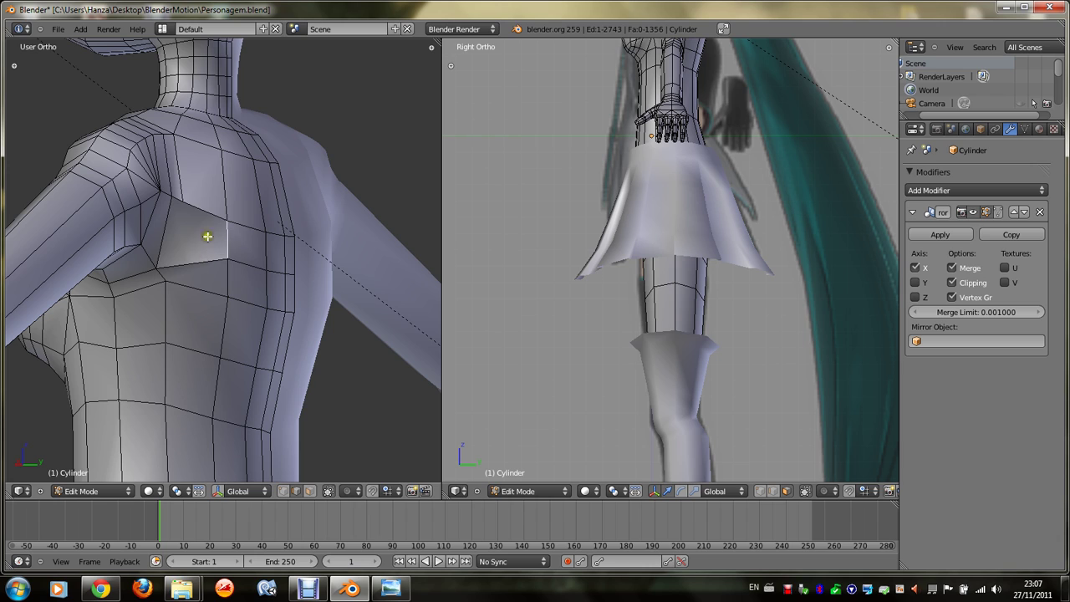
shift+right_click(206, 211)
key(f)
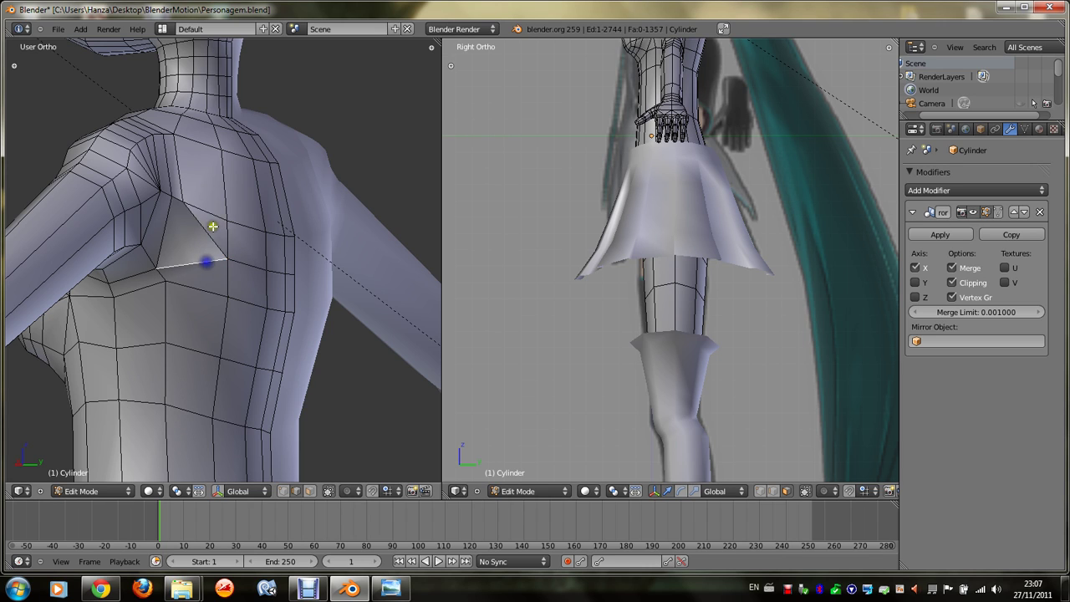
key(ctrl+z)
key(f)
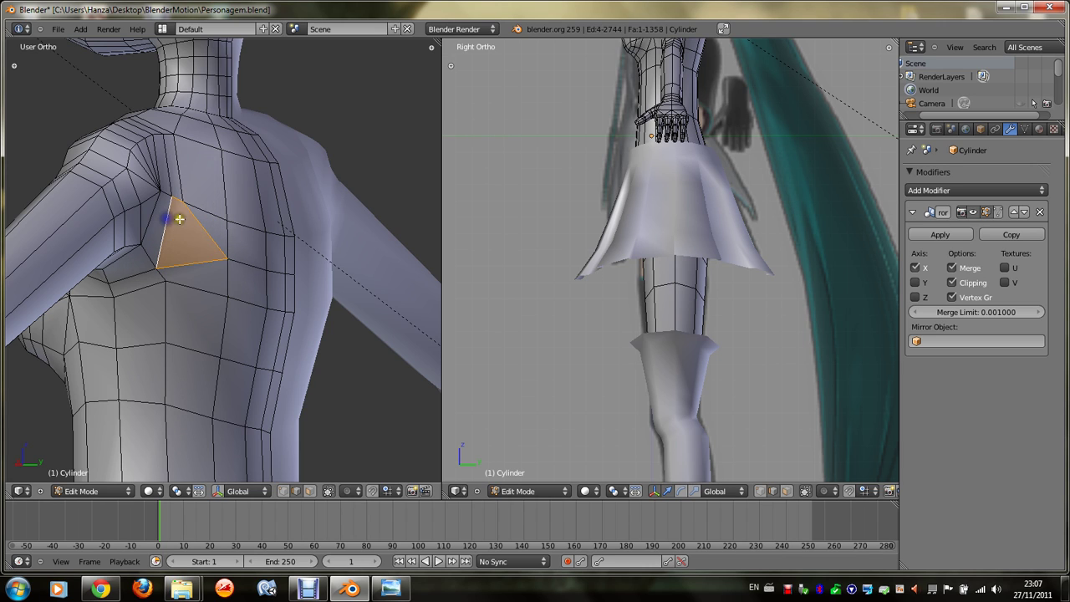
right_click(218, 306)
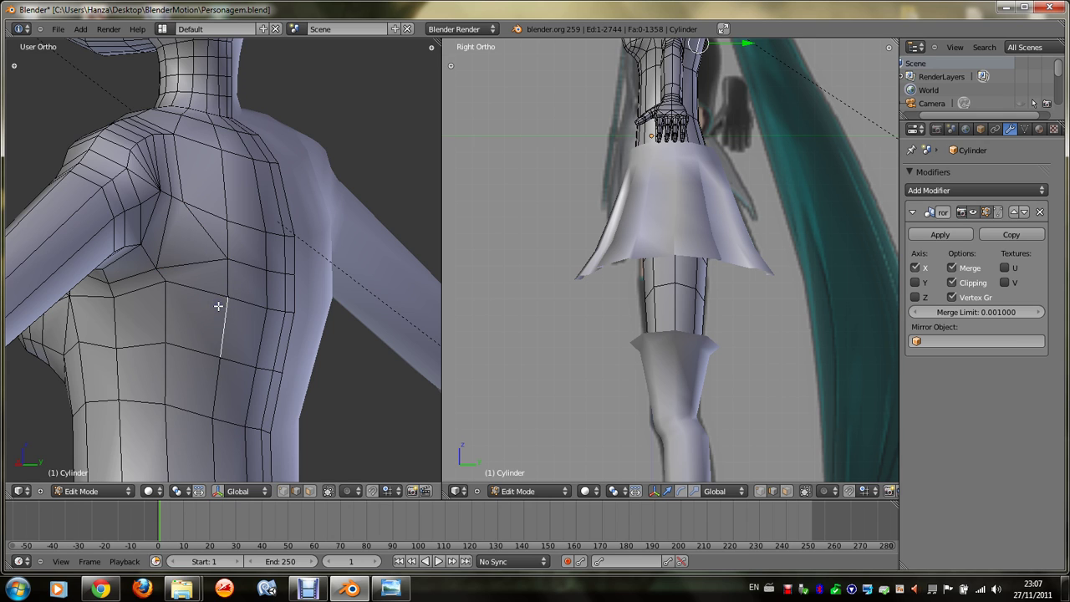
Step: Select three horizontal rings of chest faces plus one extra chest face
click(311, 490)
alt+right_click(223, 277)
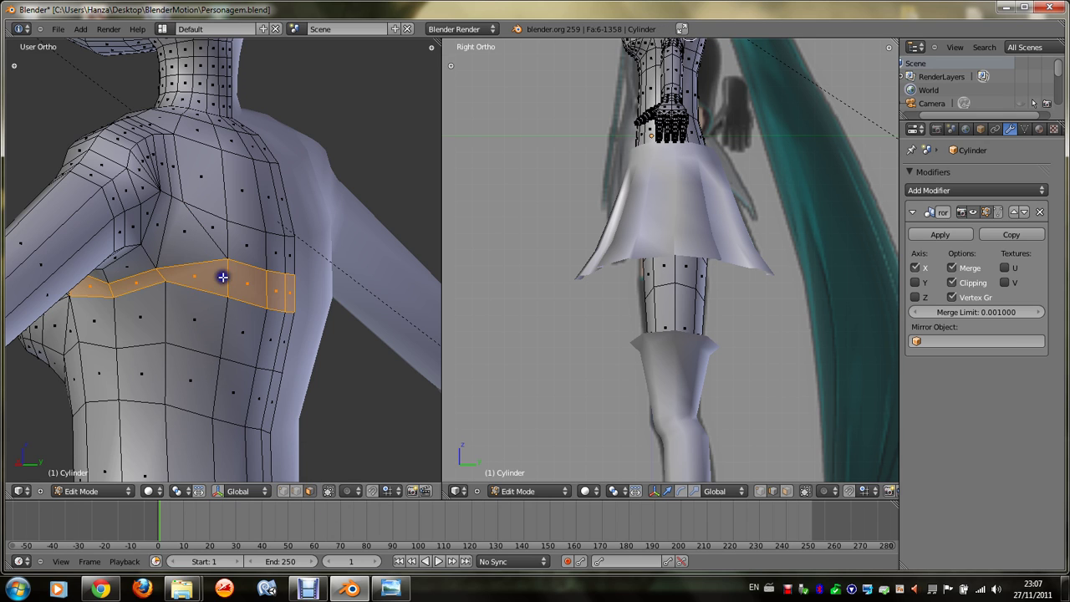
alt+shift+right_click(222, 321)
alt+shift+right_click(208, 383)
key(KP_6)
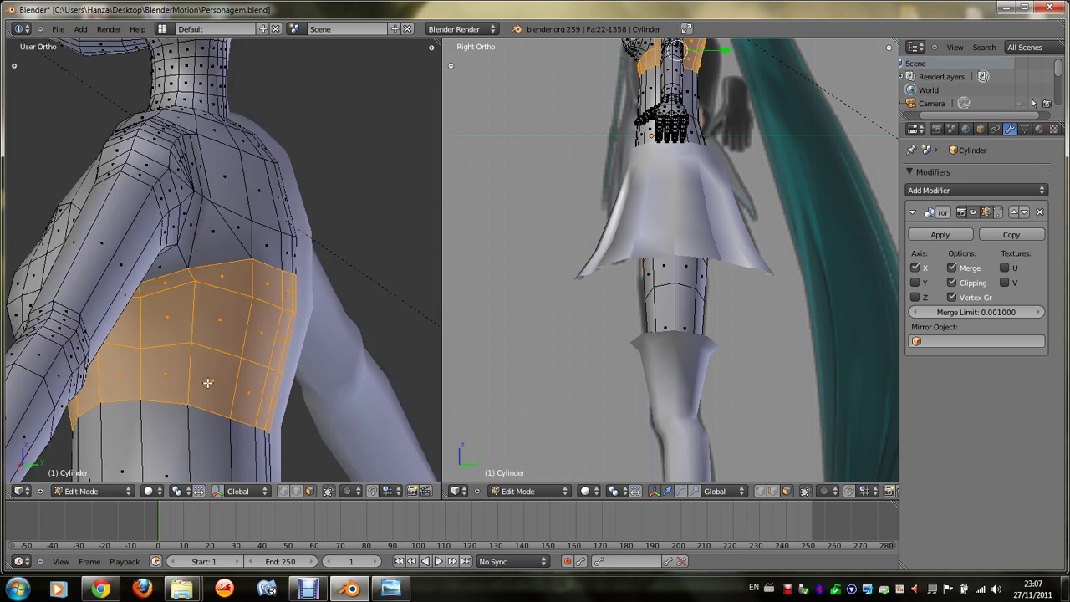
key(KP_6)
key(KP_6)
shift+right_click(204, 277)
key(KP_4)
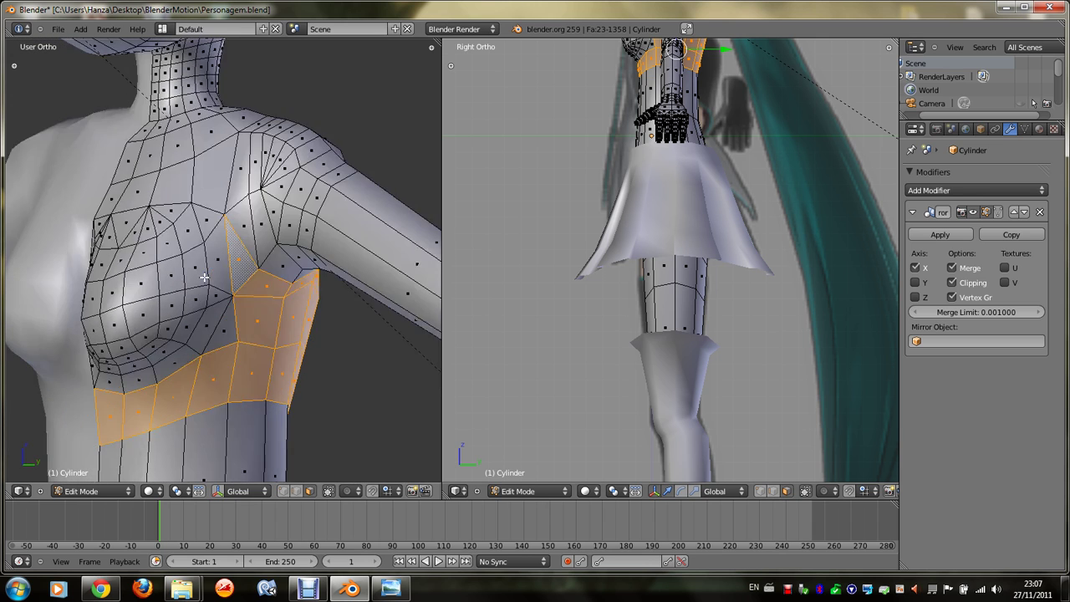
key(KP_4)
Step: Add the armpit faces and box-select the lower-left chest faces into the selection
shift+right_click(268, 260)
shift+right_click(220, 271)
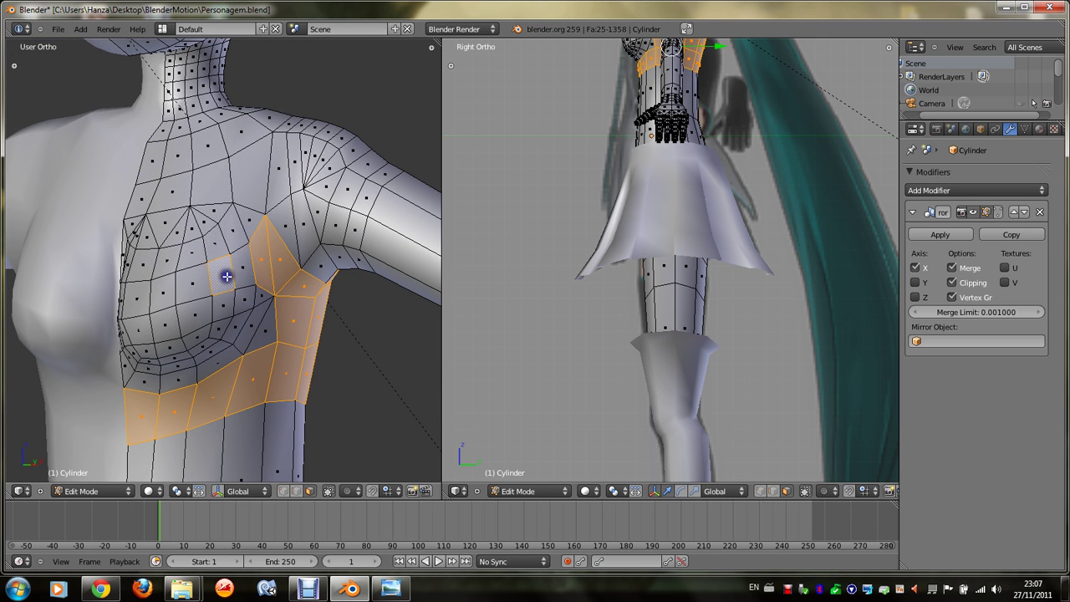
shift+right_click(260, 261)
shift+right_click(239, 272)
shift+right_click(251, 297)
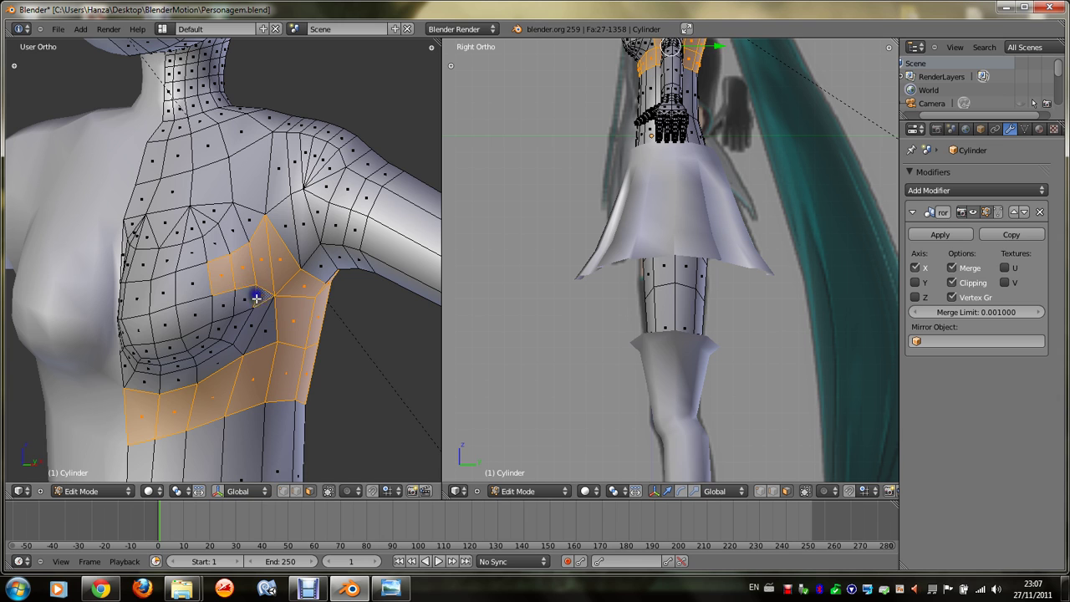
shift+right_click(262, 322)
shift+right_click(270, 337)
key(b)
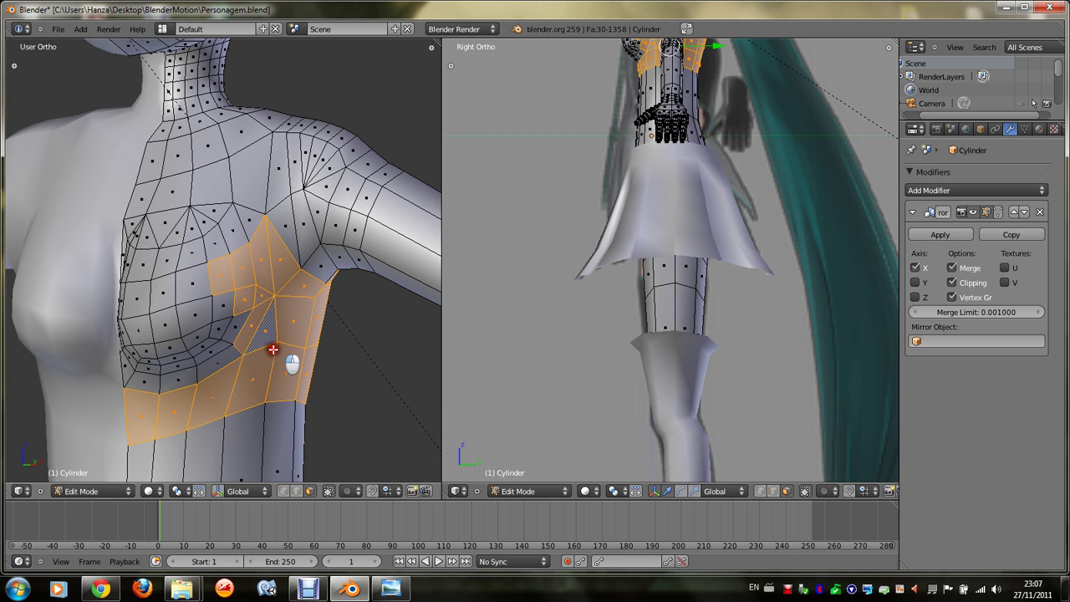
drag(247, 389, 117, 251)
Step: Orbit around the 60-face chest selection from the front view to inspect its outline
scroll(220, 354, down, 1)
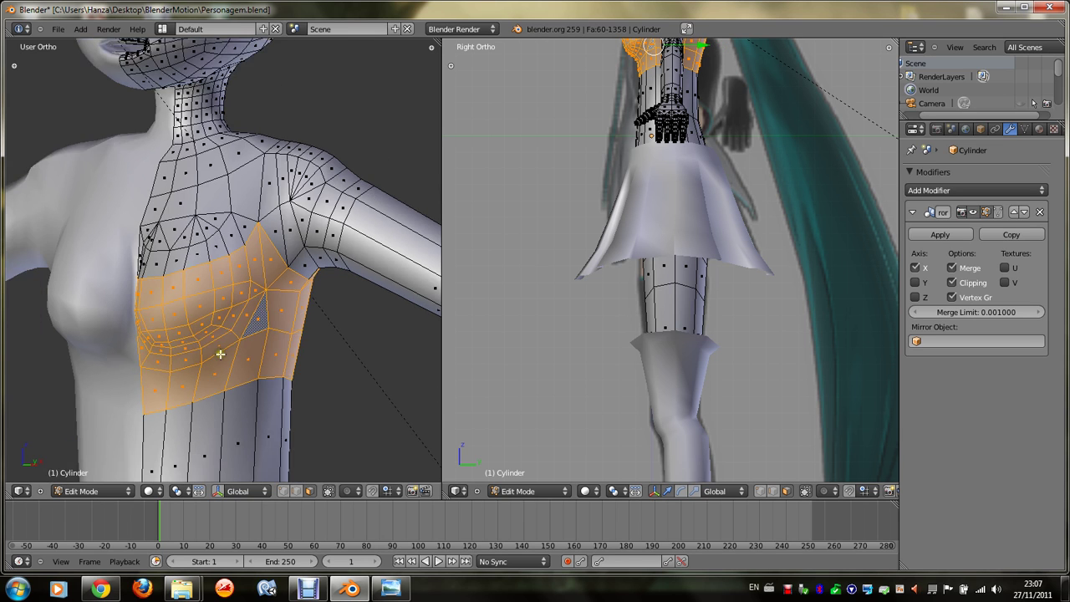
scroll(220, 355, down, 1)
key(KP_1)
scroll(220, 354, up, 2)
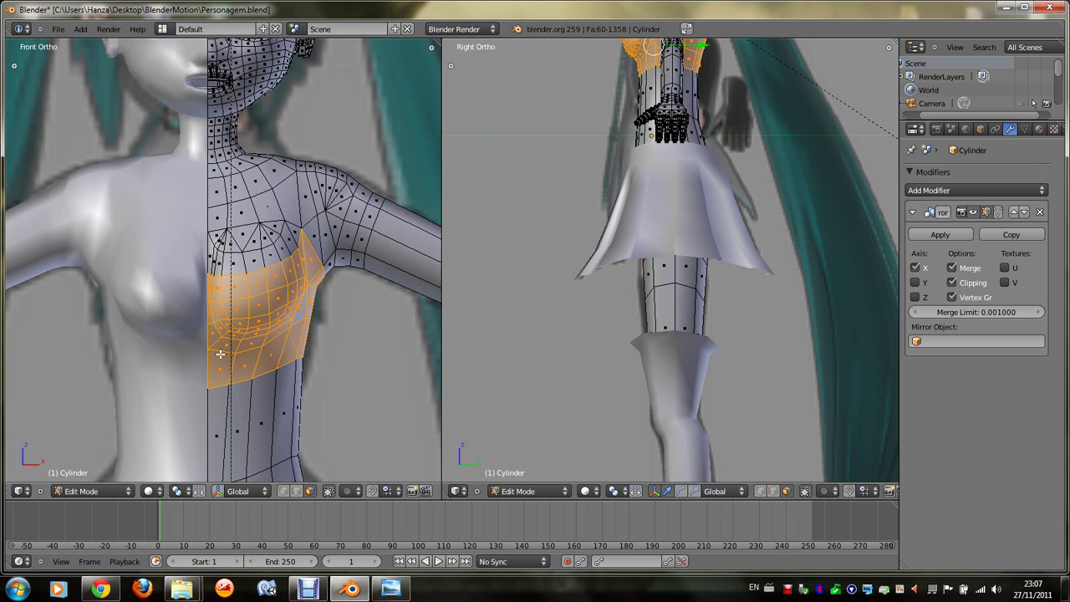
key(KP_6)
key(KP_6)
key(KP_8)
key(KP_8)
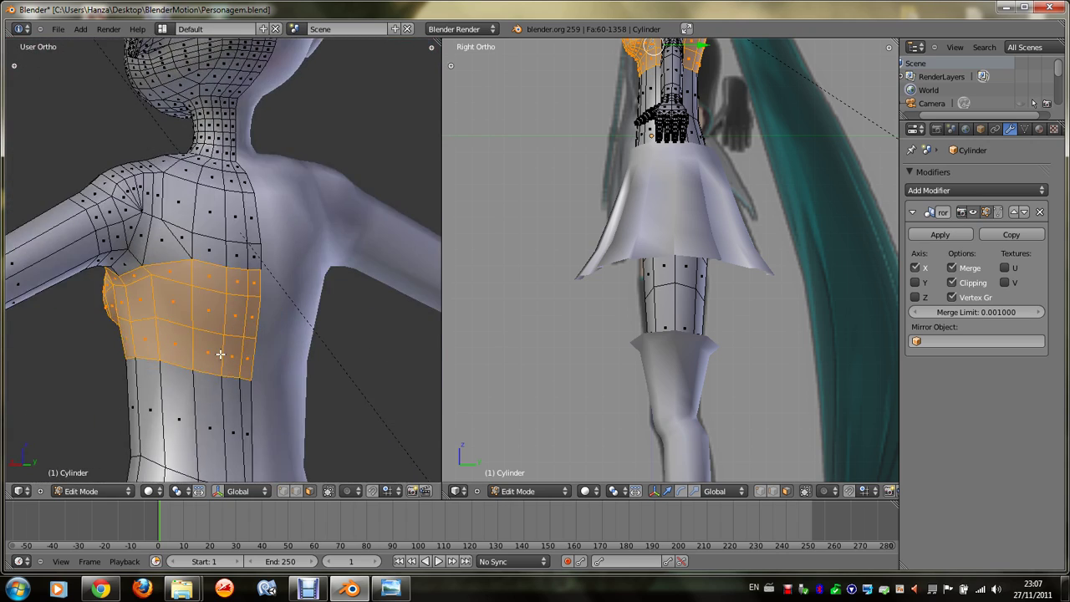
key(KP_4)
key(KP_4)
key(KP_4)
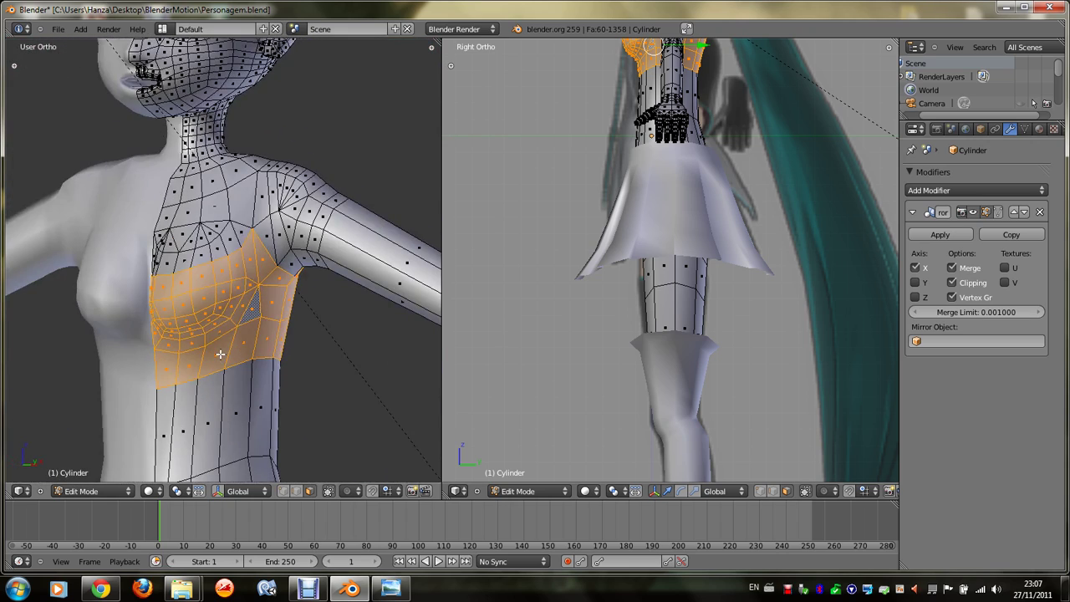
key(KP_4)
key(KP_4)
key(KP_4)
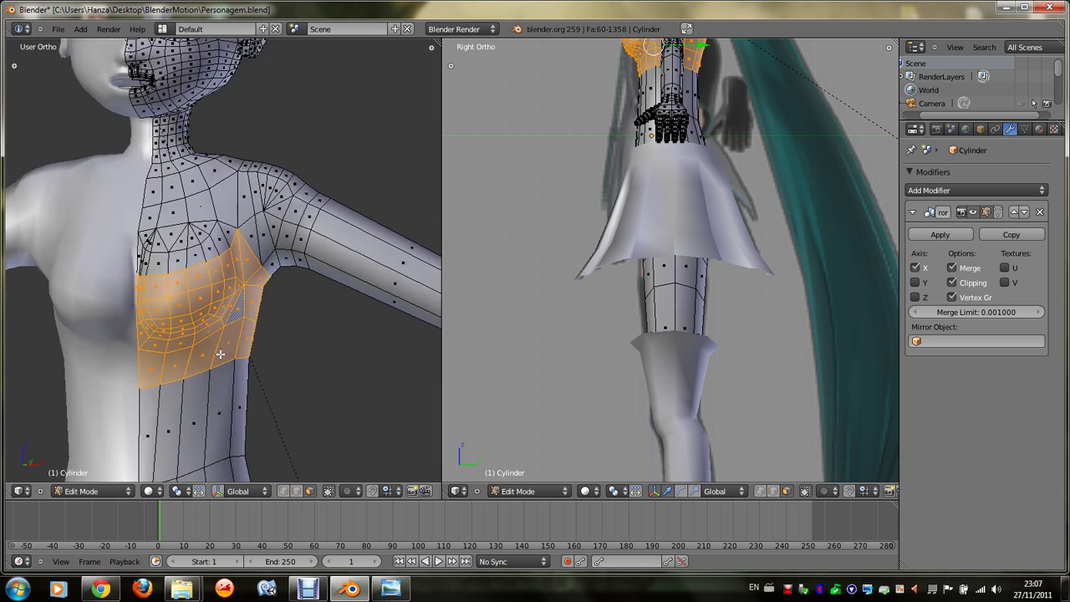
key(KP_4)
scroll(220, 354, up, 5)
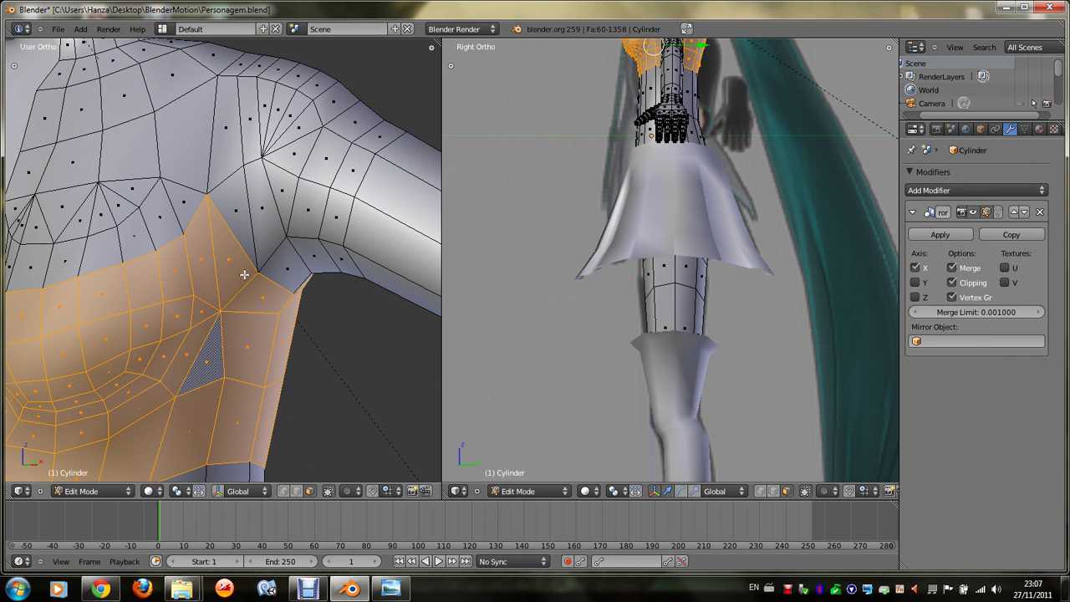
Step: Subdivide the chest edge beside the armpit using W > Subdivide
right_click(203, 258)
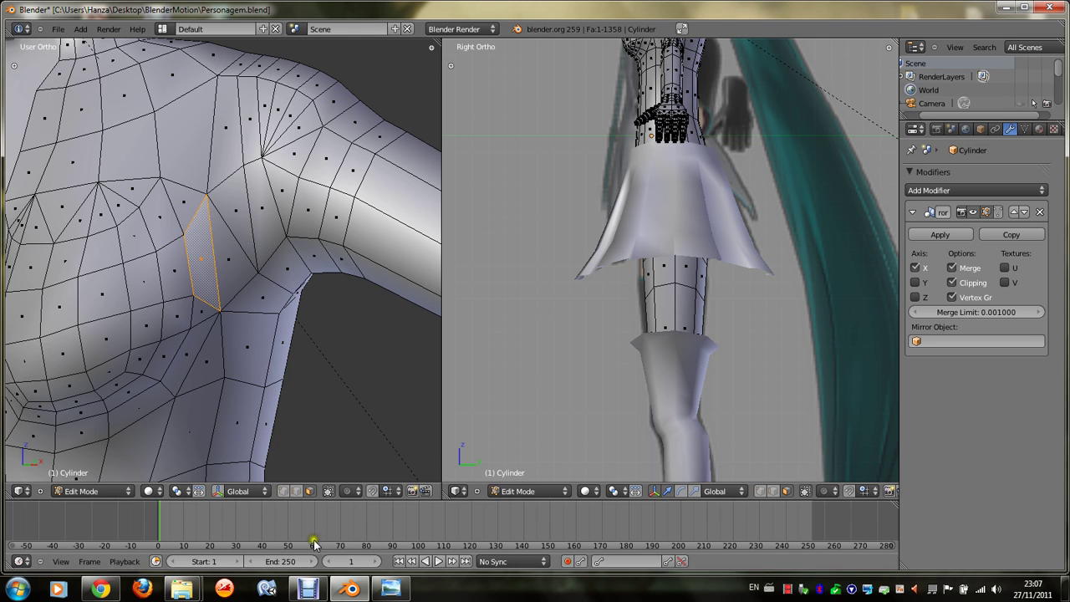
click(283, 491)
right_click(177, 235)
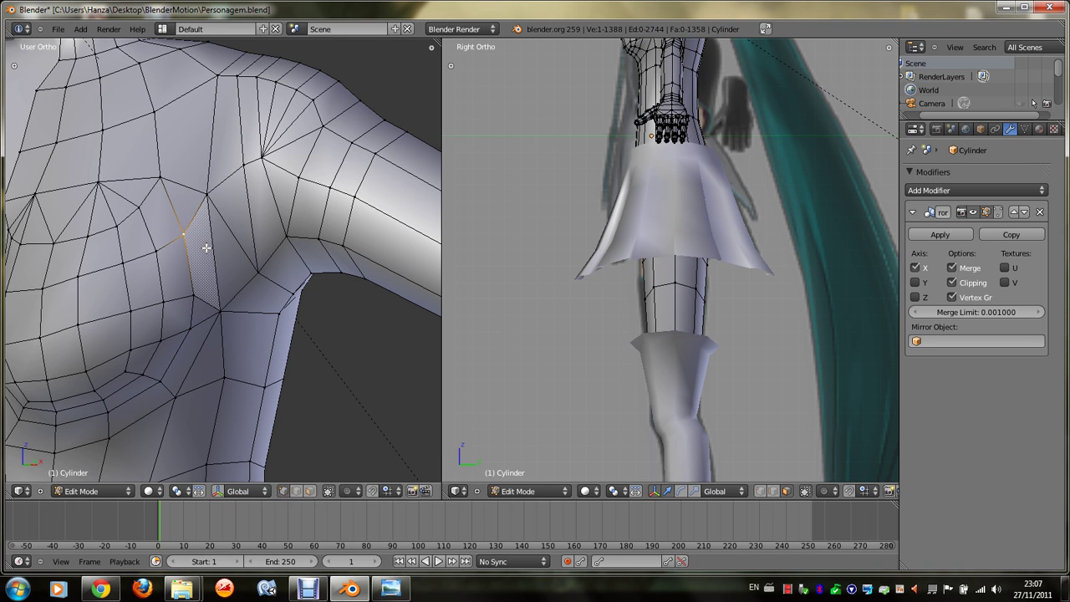
right_click(205, 200)
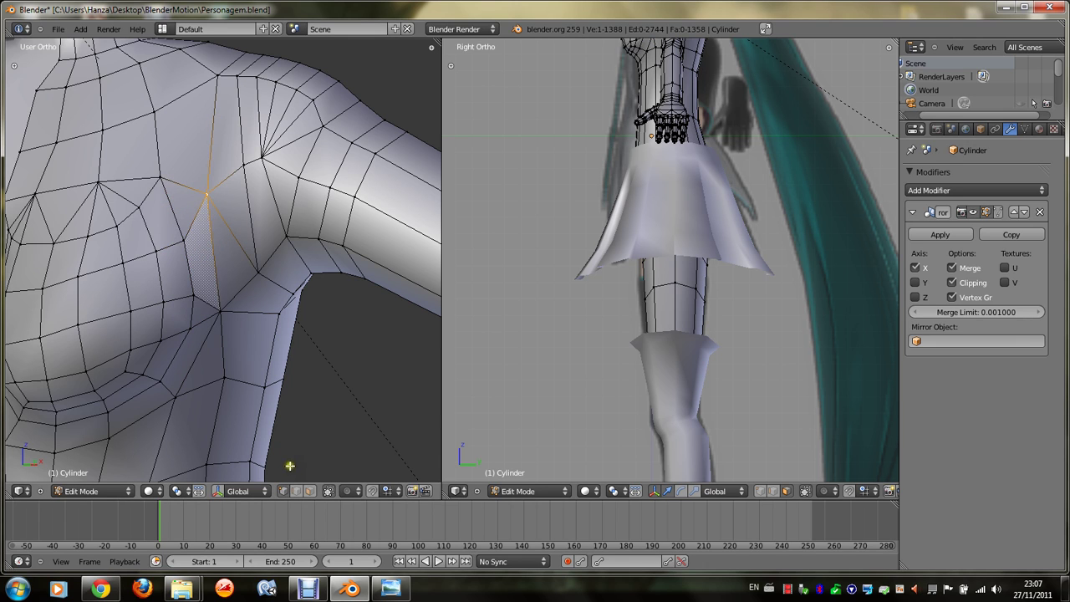
click(296, 491)
right_click(215, 251)
key(w)
click(215, 251)
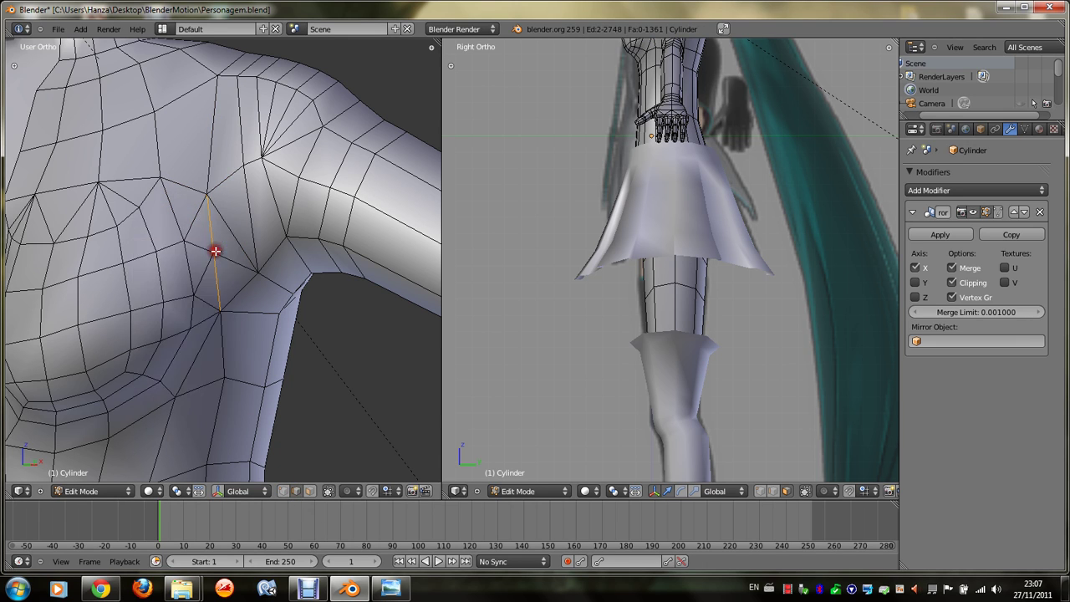
Step: Select the faces around the subdivided edge, including the armpit triangle, and check the mesh in wireframe
click(310, 491)
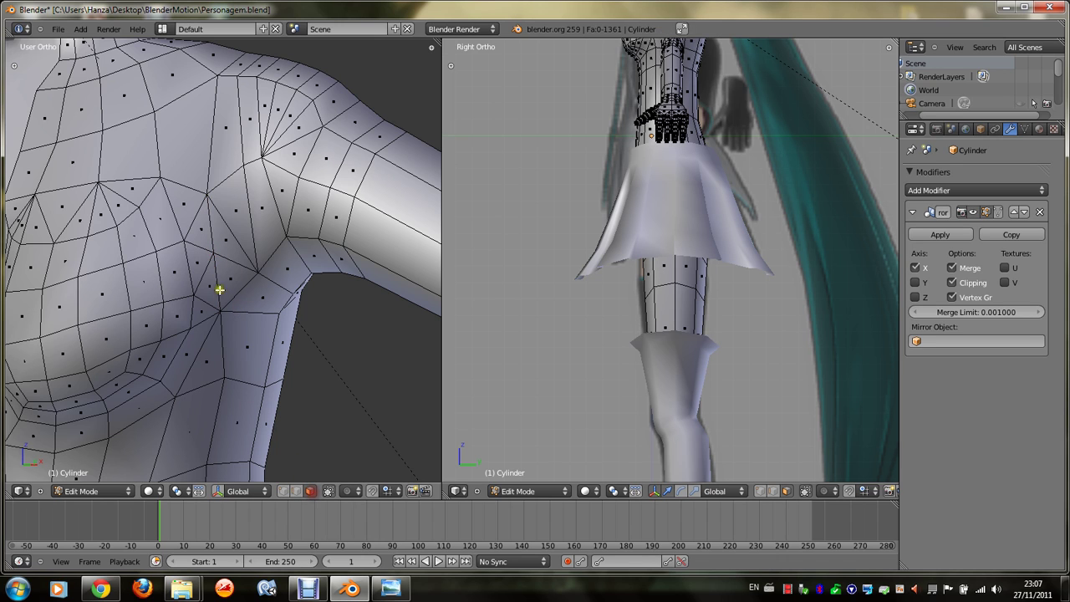
right_click(216, 287)
shift+right_click(200, 269)
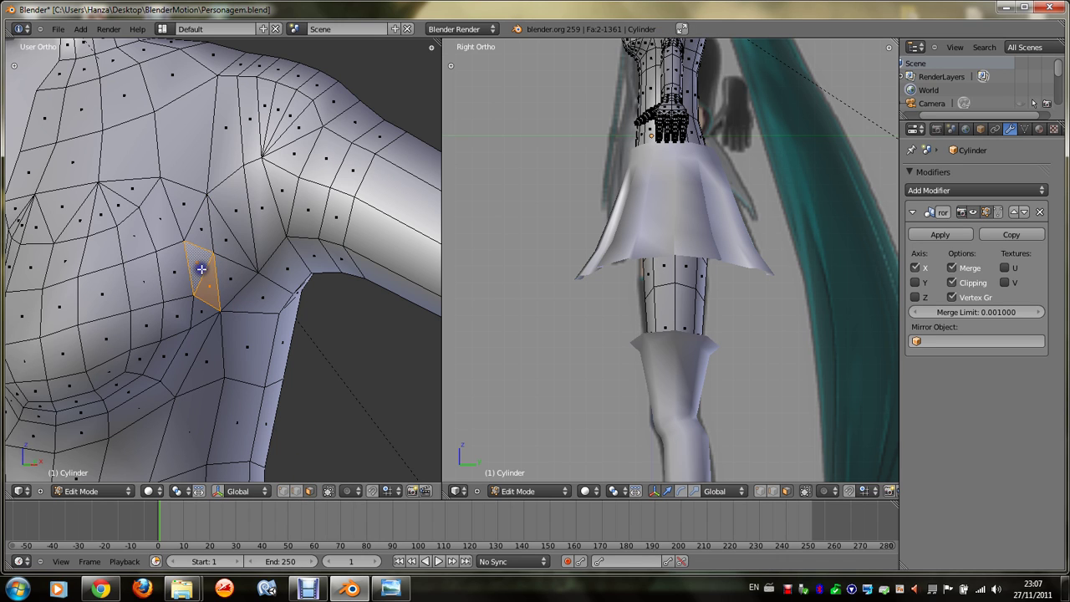
right_click(241, 287)
key(Tab)
key(Tab)
key(z)
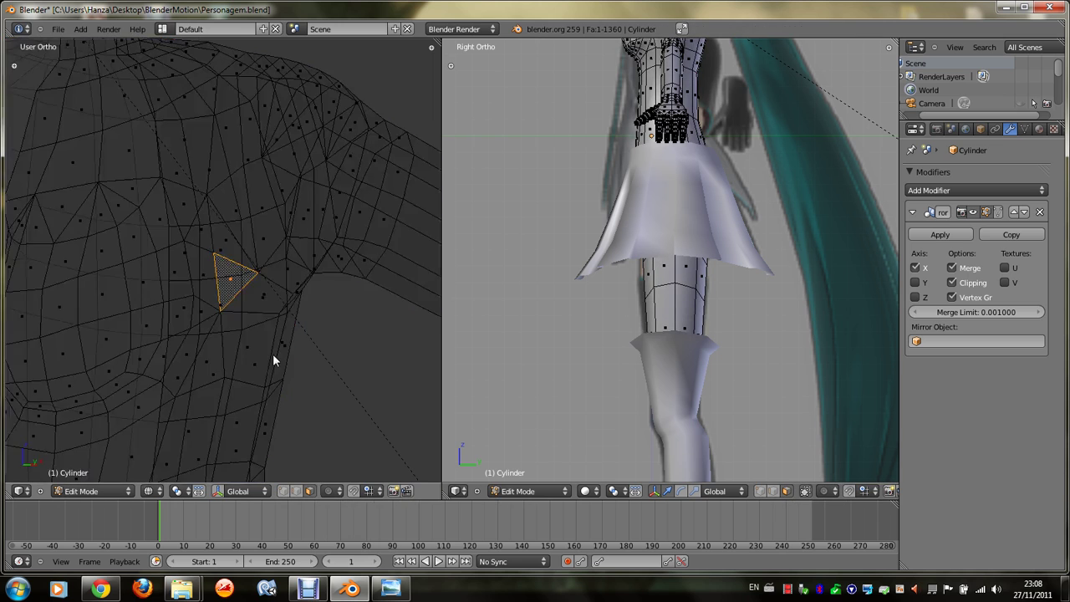
scroll(235, 292, down, 1)
Step: In solid shading, select the chest face loop plus the armpit faces and small triangle
key(z)
alt+right_click(222, 286)
shift+right_click(234, 286)
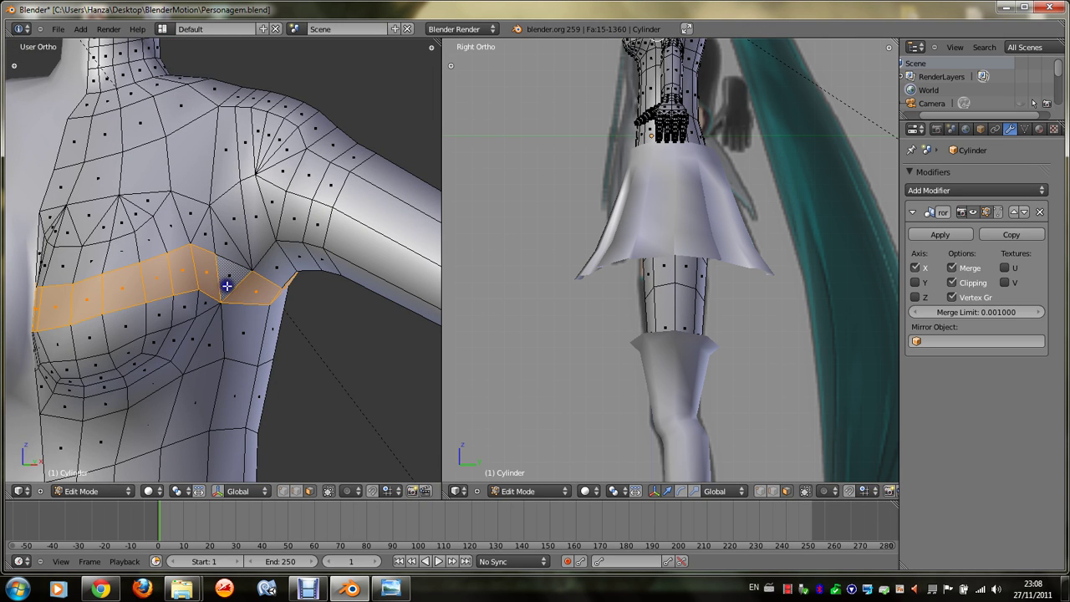
shift+right_click(226, 275)
shift+right_click(231, 346)
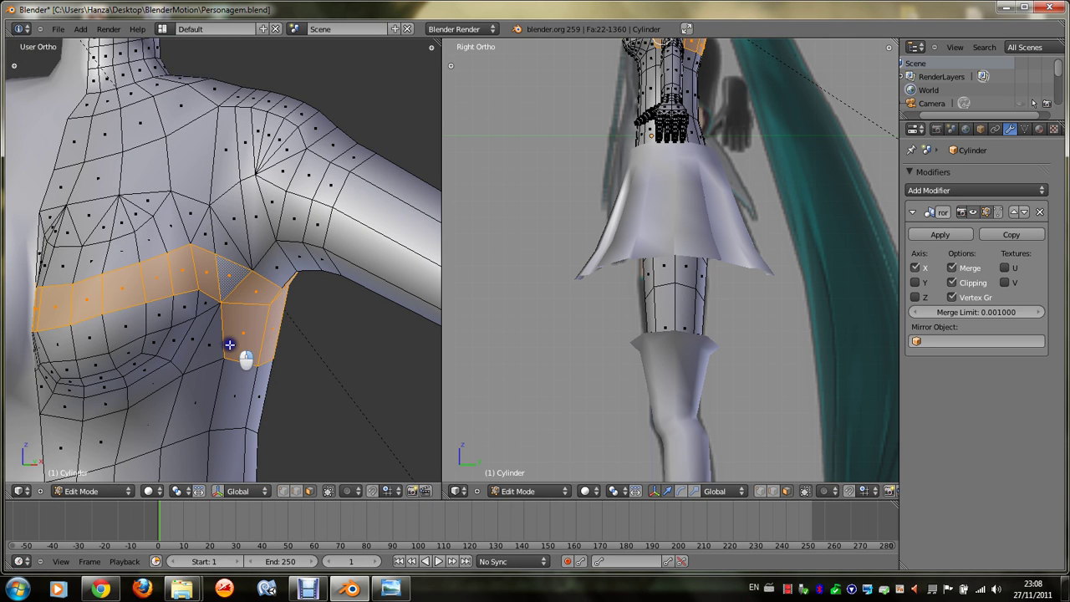
shift+right_click(216, 343)
shift+right_click(214, 341)
alt+shift+right_click(203, 336)
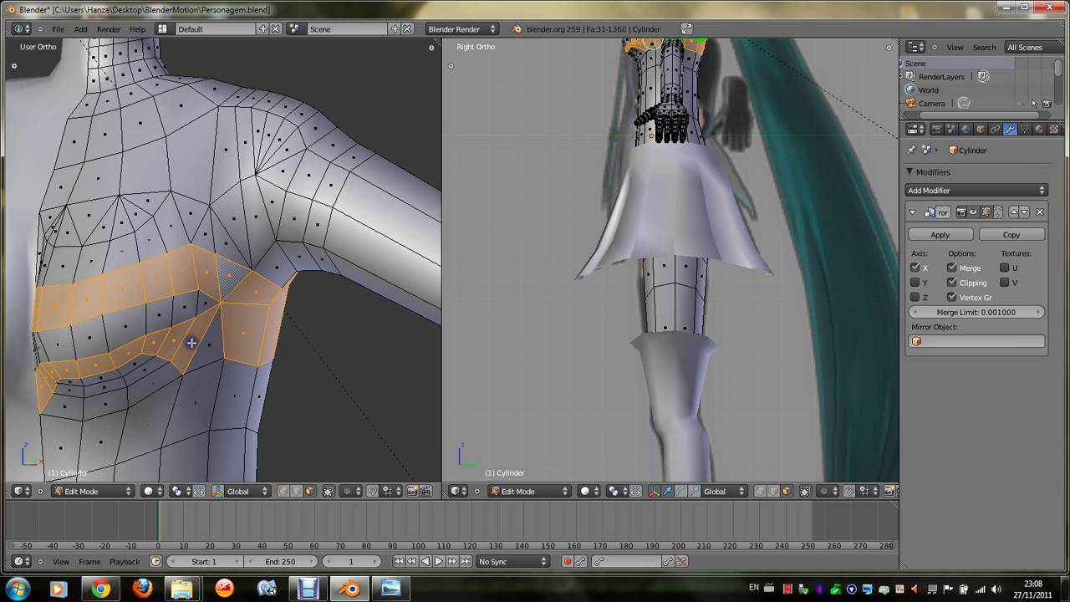
alt+shift+right_click(143, 329)
alt+shift+right_click(207, 305)
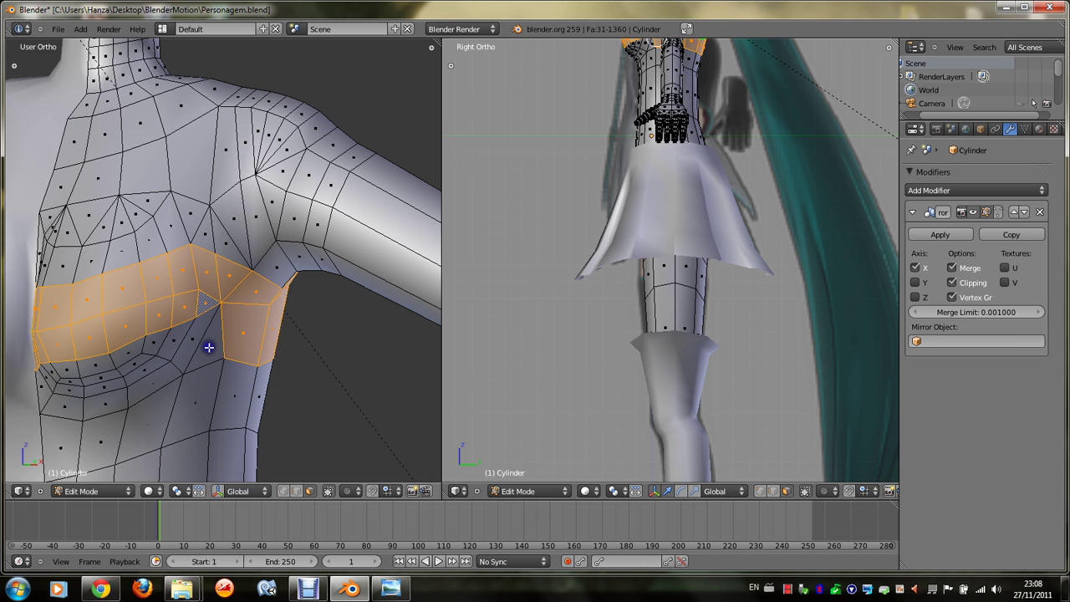
Step: Extend the band with the loop under the chest and lower-left faces, then exit to Object Mode
alt+shift+right_click(182, 345)
alt+shift+right_click(145, 367)
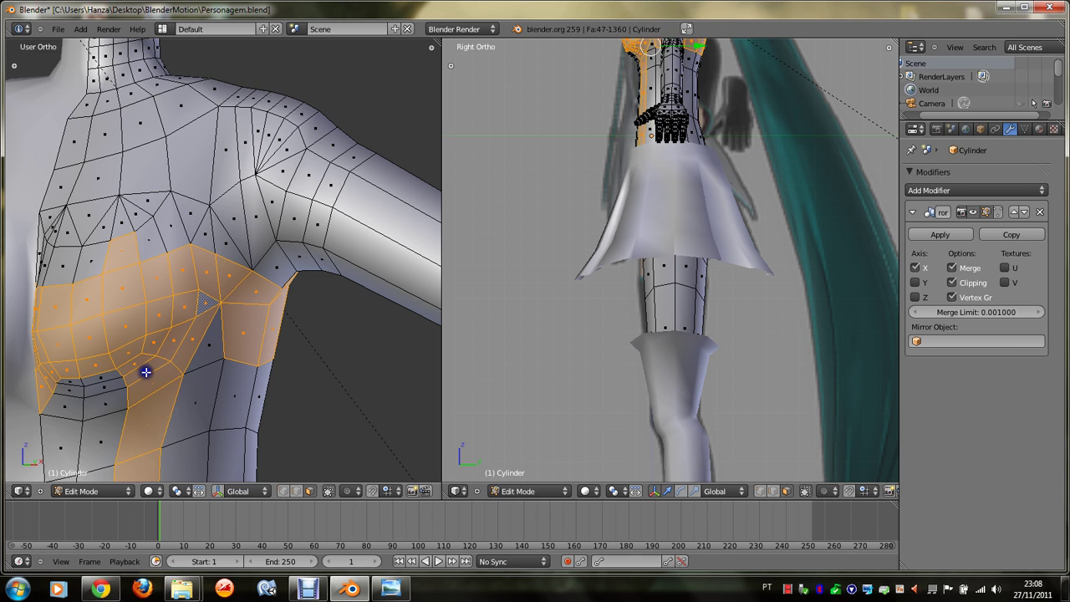
alt+shift+right_click(128, 380)
alt+shift+right_click(127, 383)
alt+shift+right_click(125, 377)
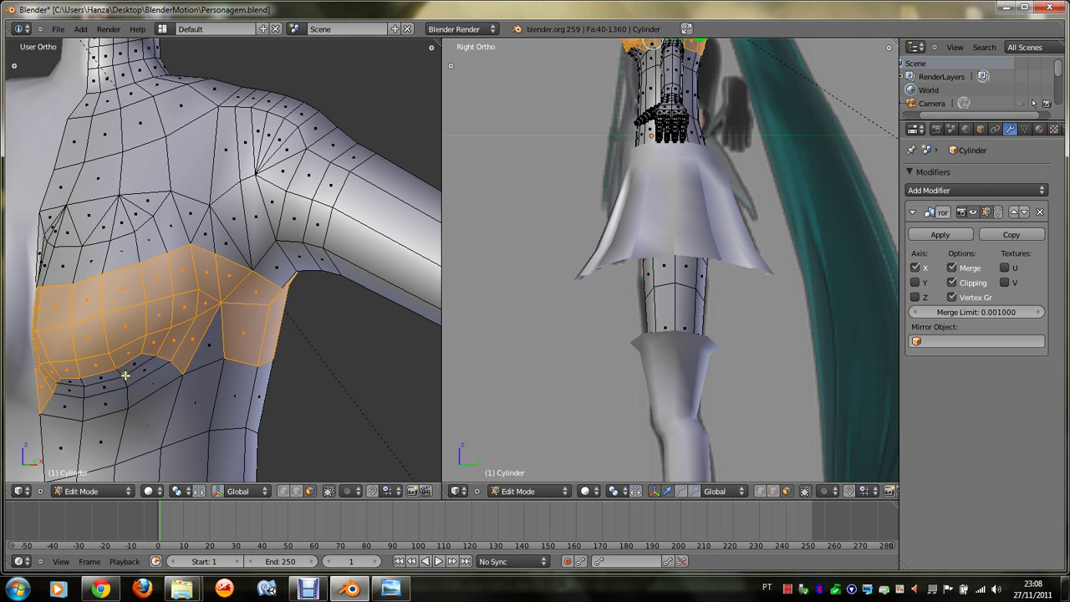
alt+shift+right_click(74, 392)
shift+right_click(71, 381)
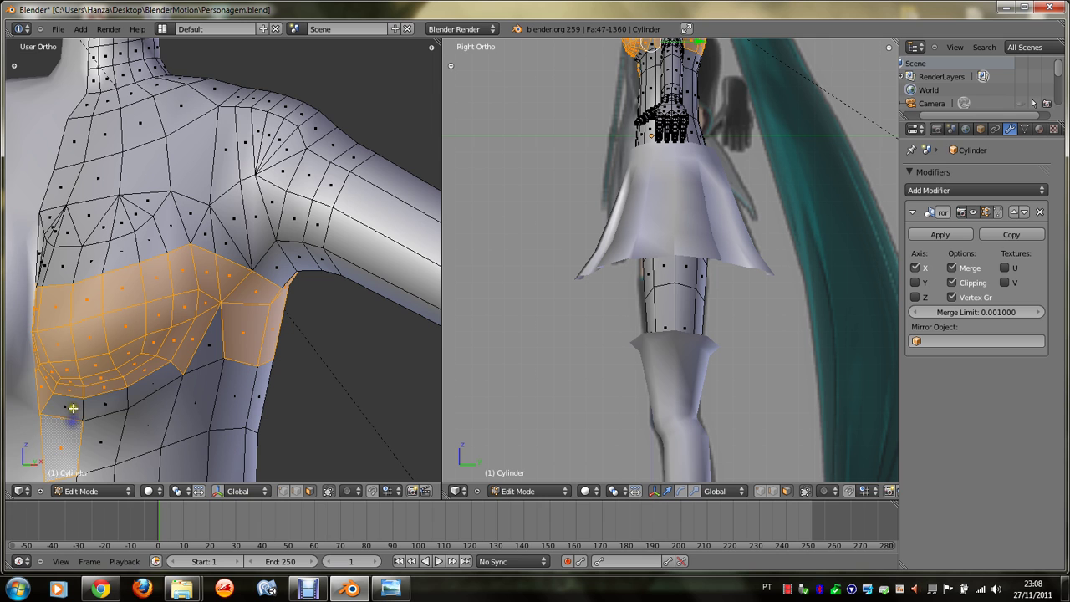
shift+right_click(206, 349)
scroll(215, 353, down, 3)
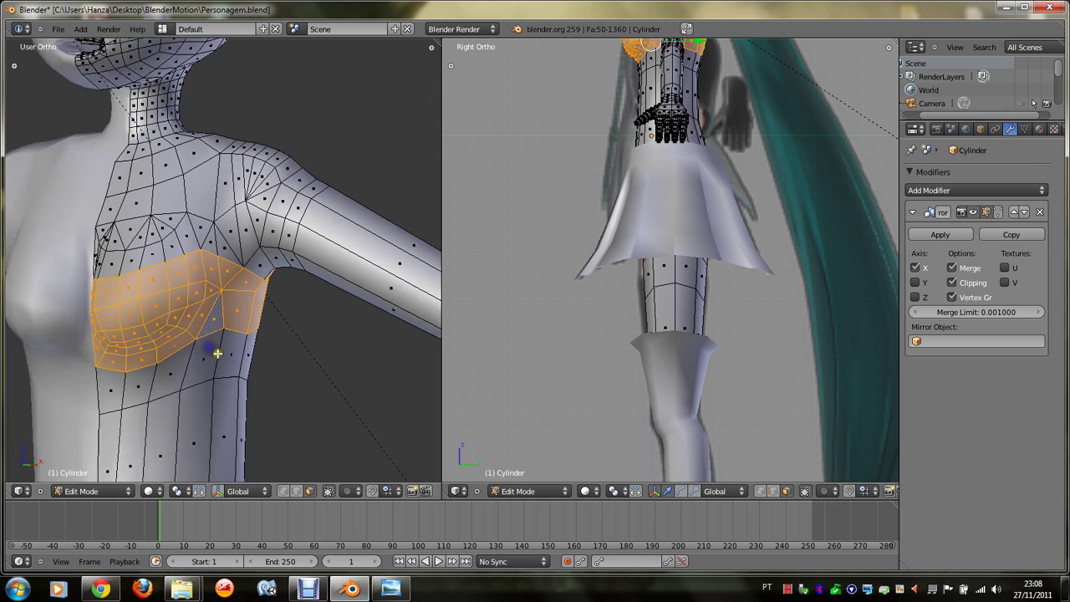
shift+right_click(196, 353)
middle_drag(197, 354, 198, 353)
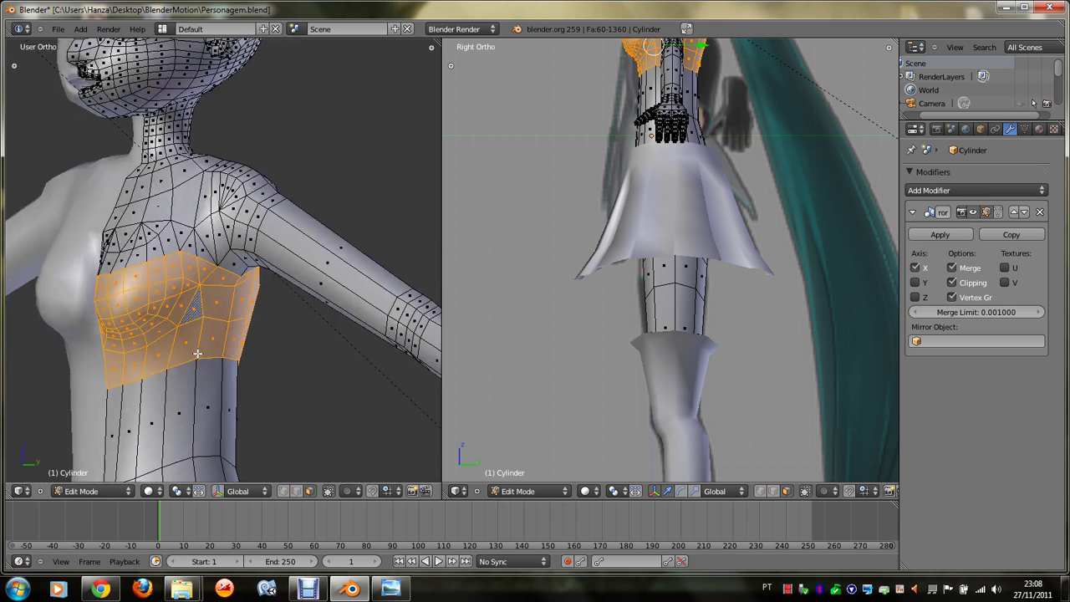
key(Tab)
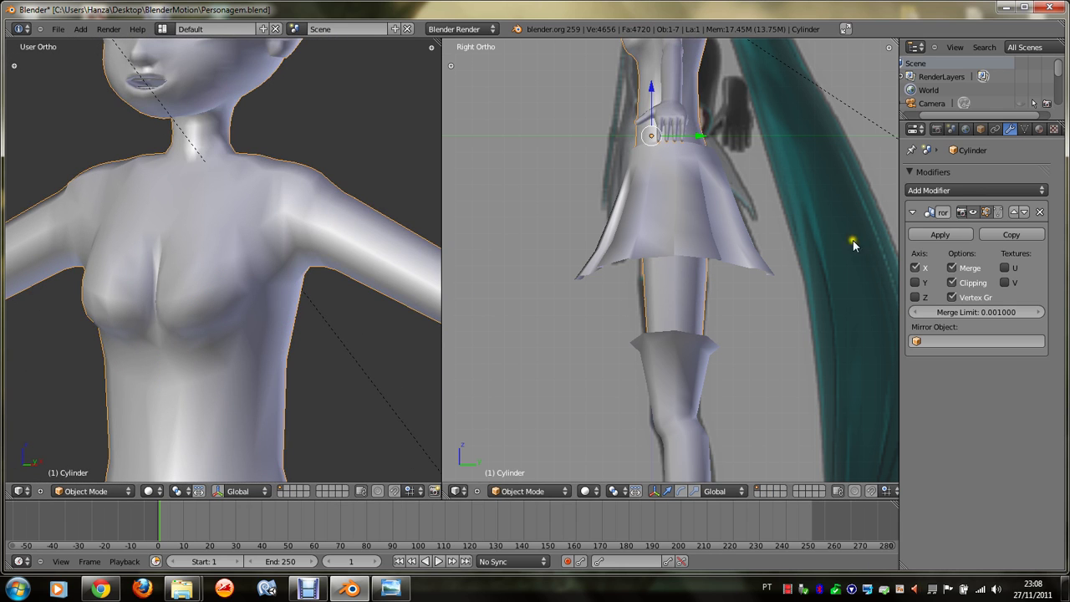
Step: Apply the mirror modifier, then extrude the chest faces and enlarge them slightly
click(924, 234)
key(Tab)
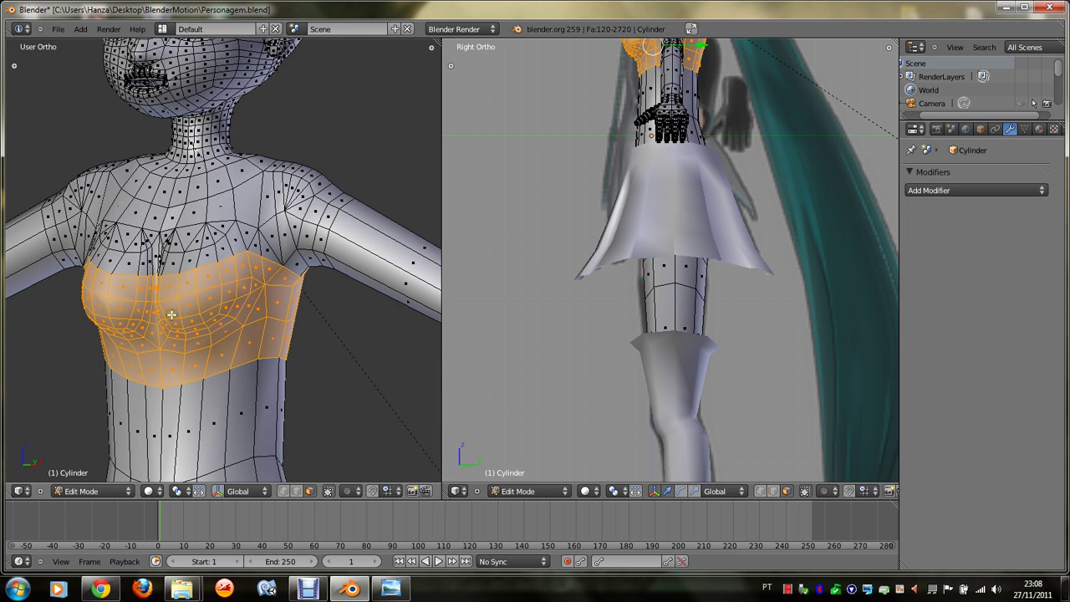
middle_drag(158, 305, 170, 314)
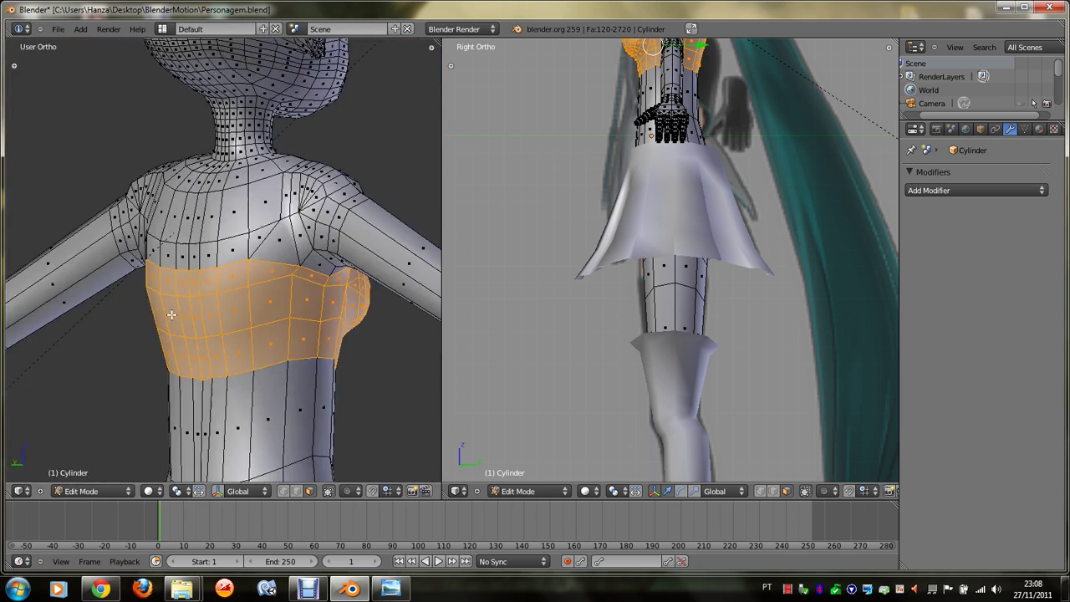
key(KP_1)
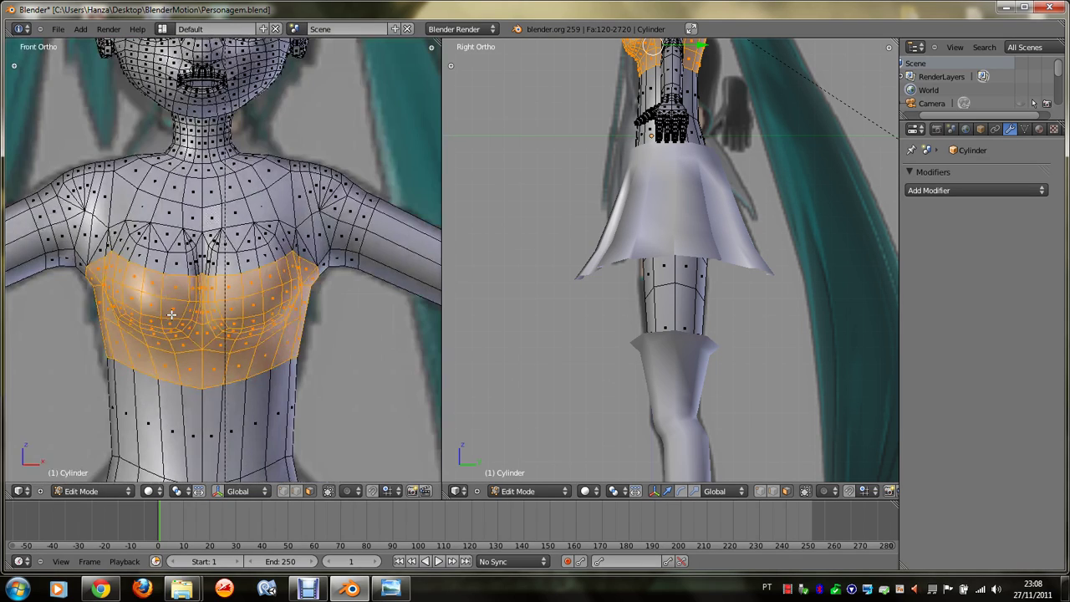
key(e)
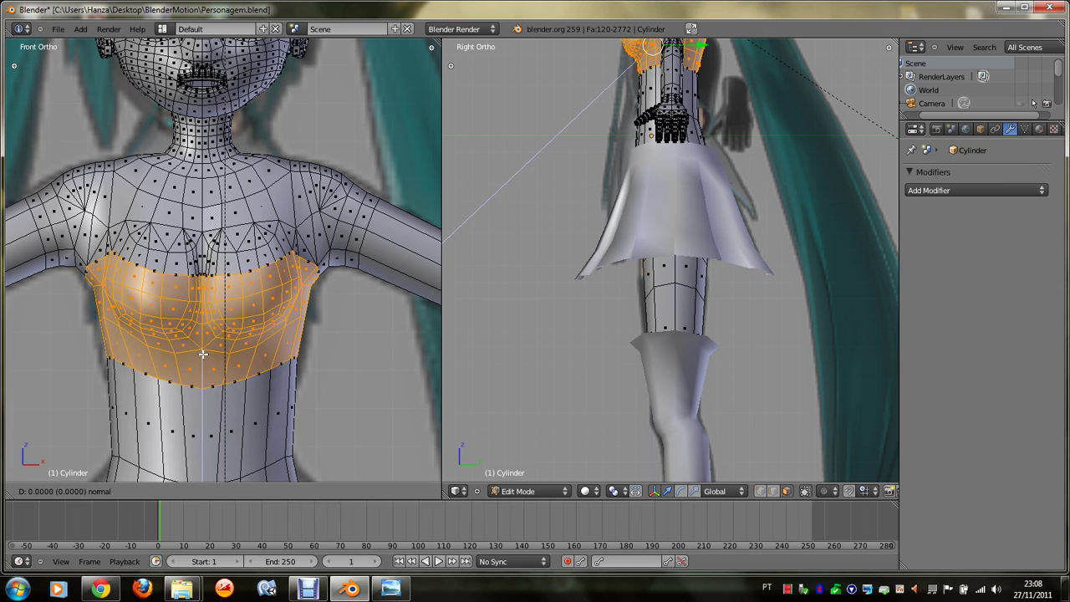
key(s)
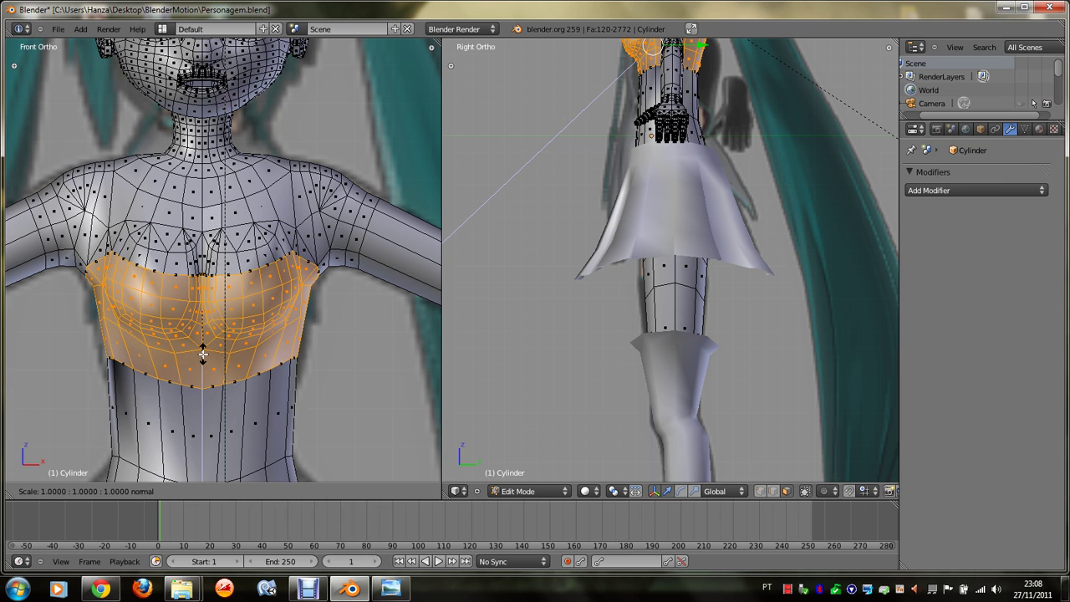
key(z)
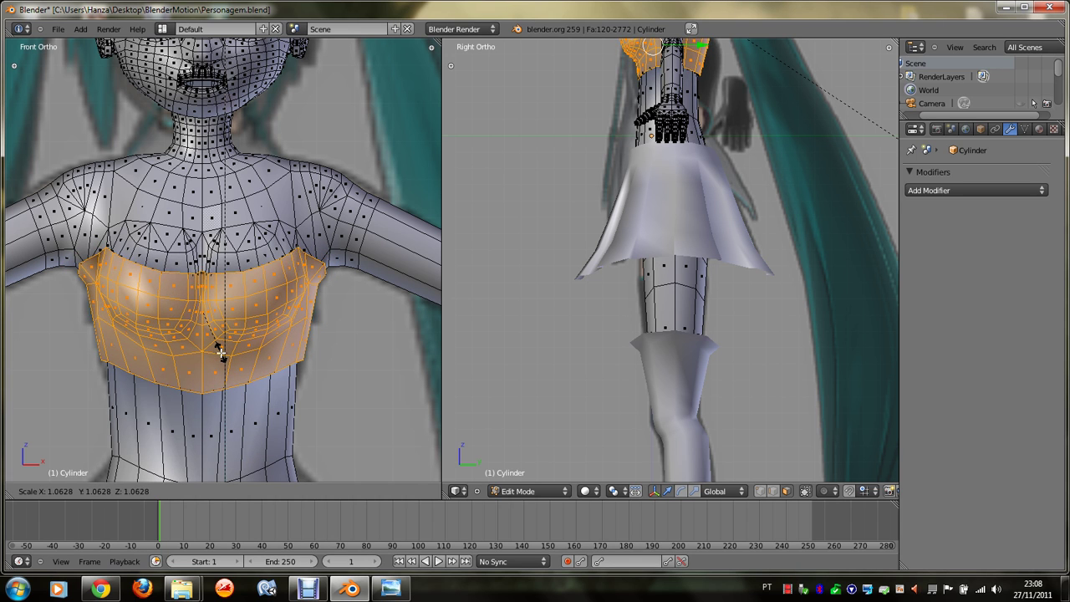
click(220, 353)
Step: Stretch the chest faces vertically and smooth their vertices four times
key(s)
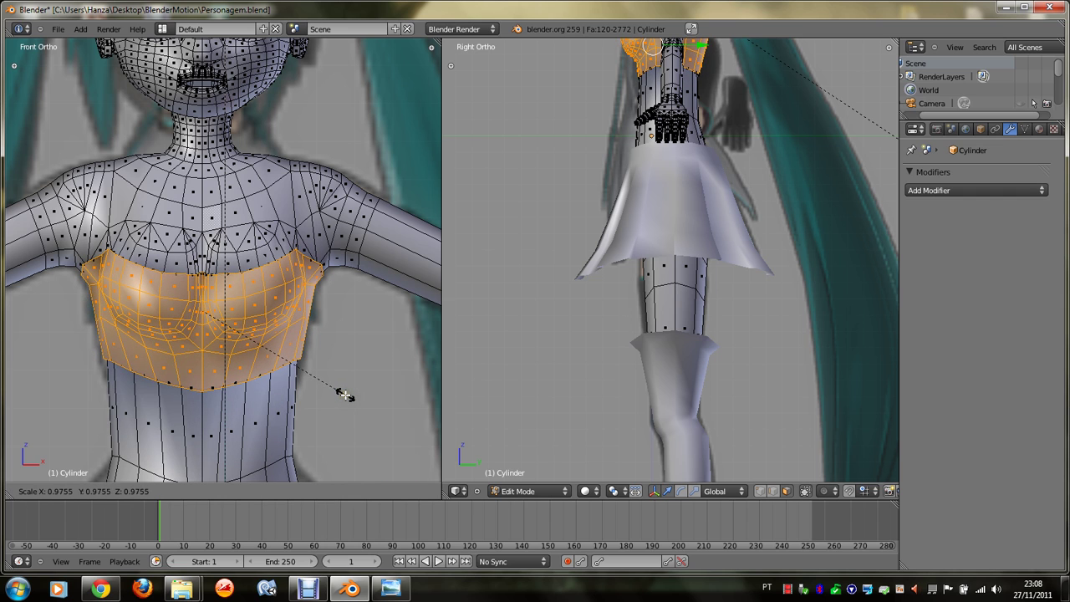
key(z)
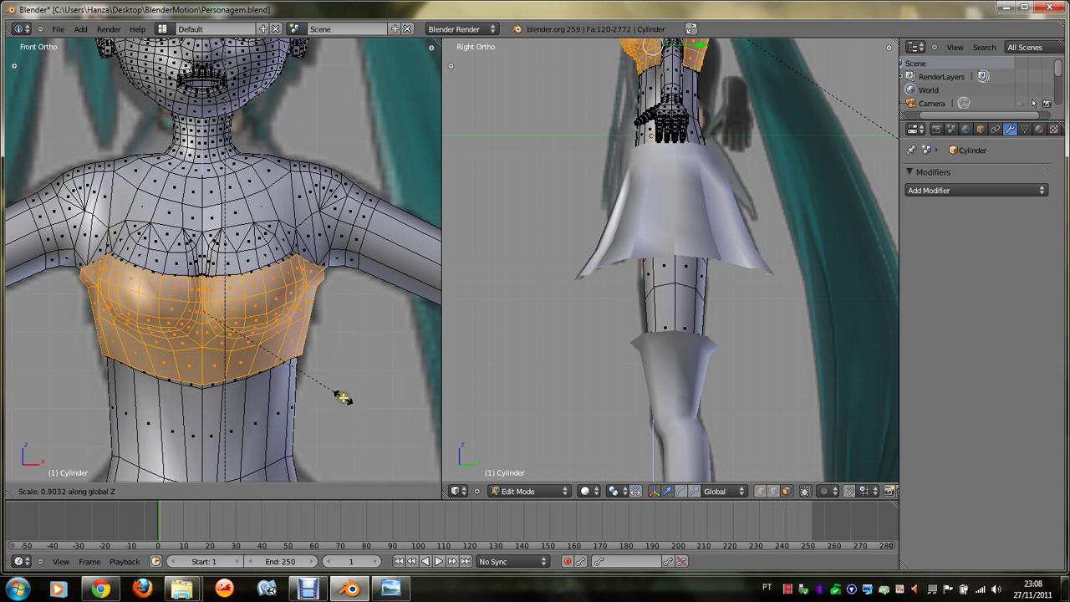
click(341, 383)
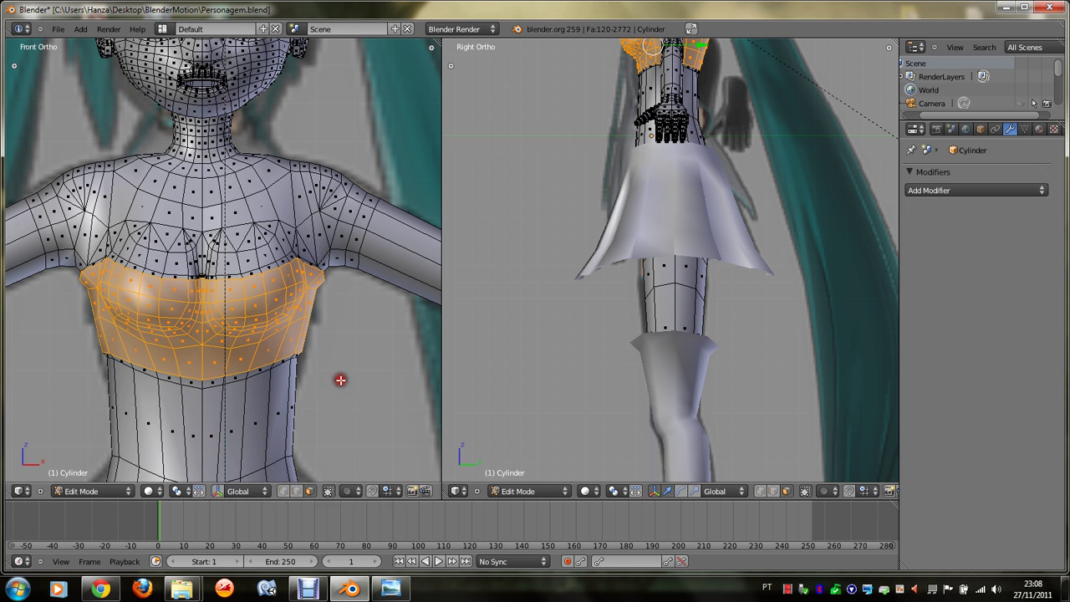
key(w)
click(321, 487)
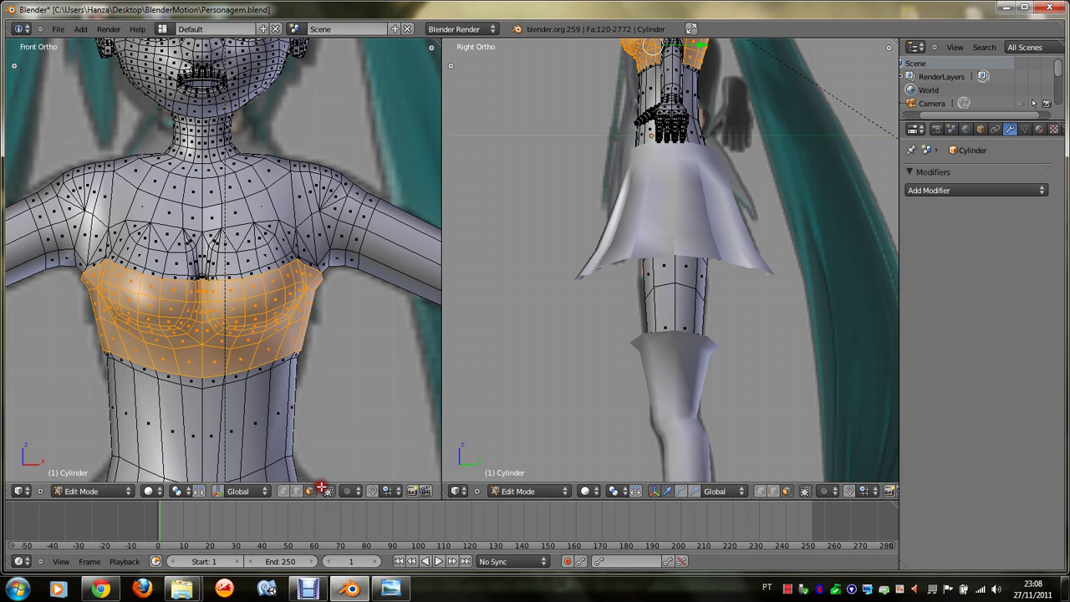
key(w)
click(313, 403)
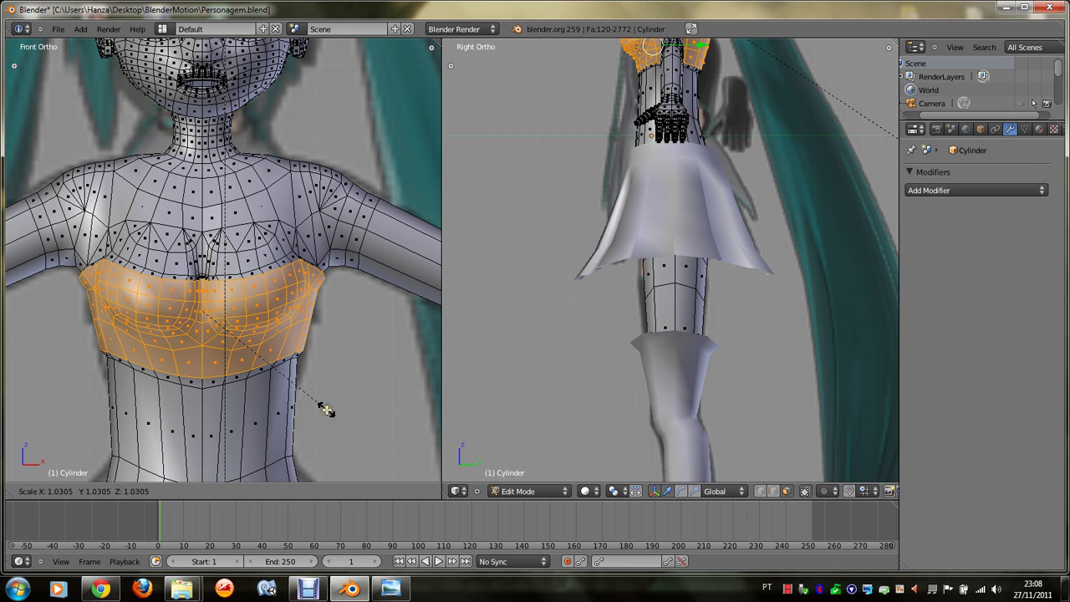
key(w)
click(326, 409)
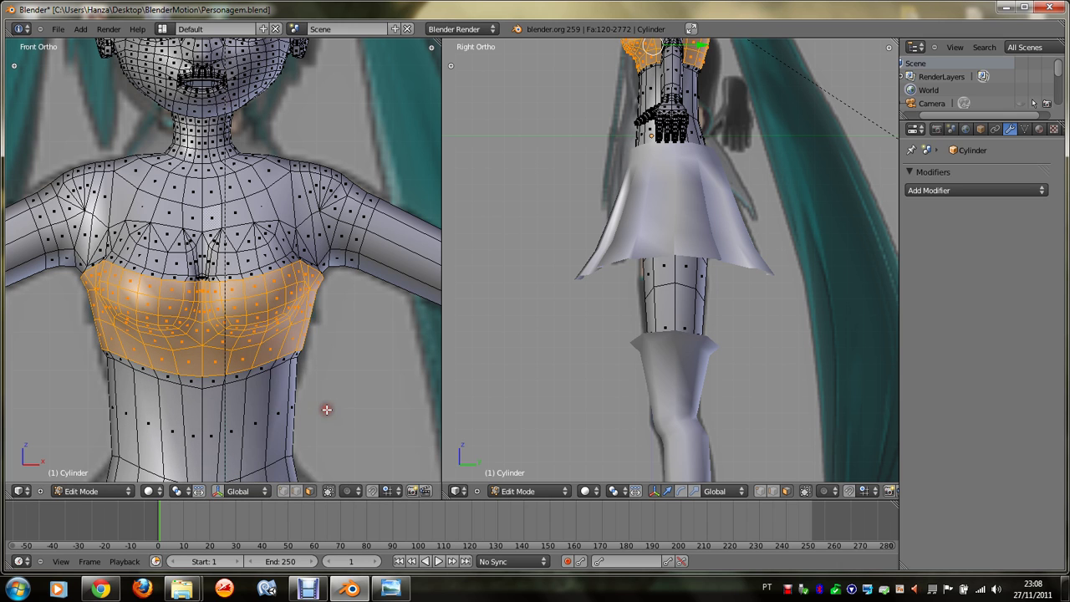
key(w)
click(326, 408)
Step: Enlarge the chest faces slightly again, stretch them vertically, and preview the top in Object Mode
key(s)
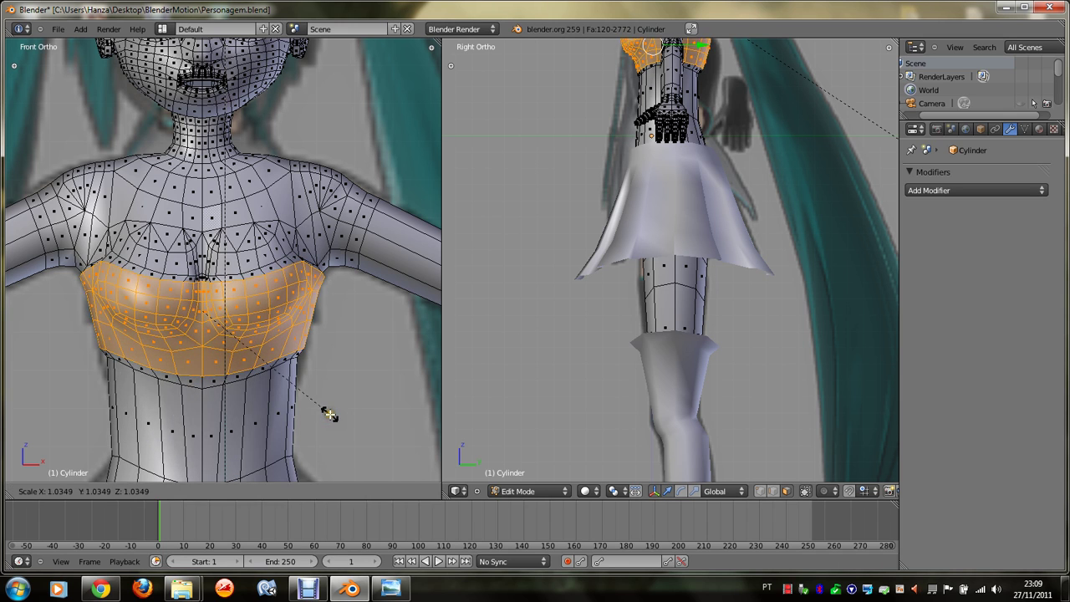
click(331, 412)
key(s)
key(z)
click(330, 425)
key(Tab)
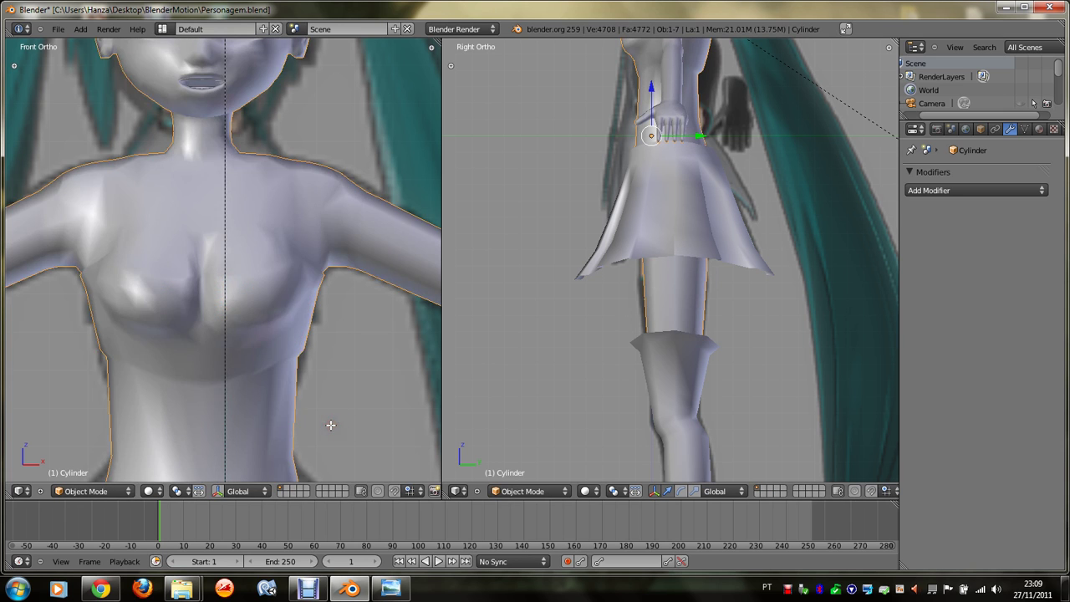
key(KP_4)
key(KP_4)
key(KP_8)
key(KP_8)
key(Tab)
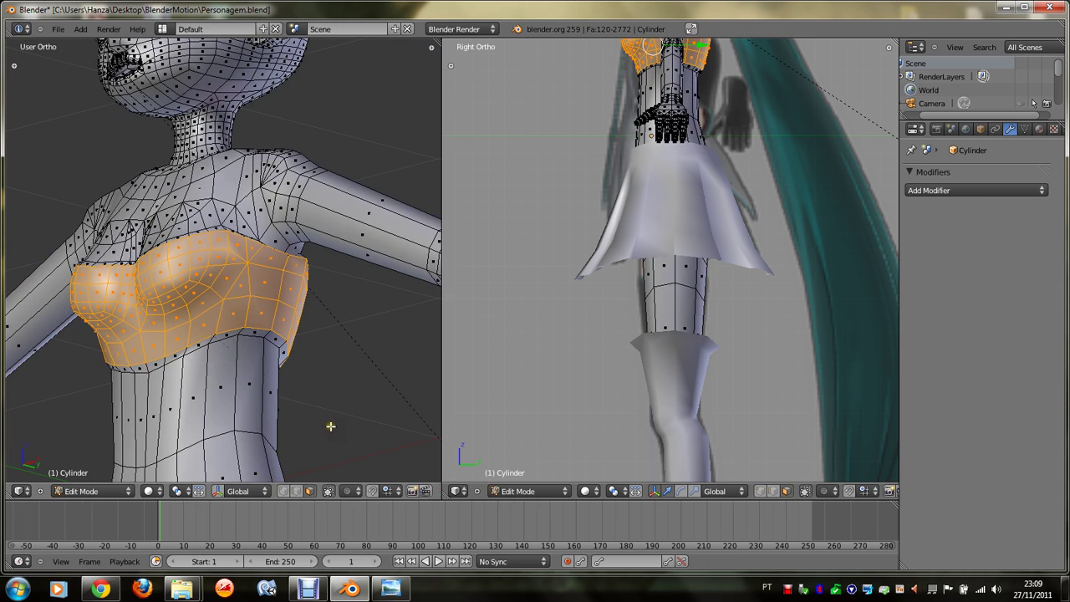
Step: Scale the chest band along its width, then along its height
key(s)
key(x)
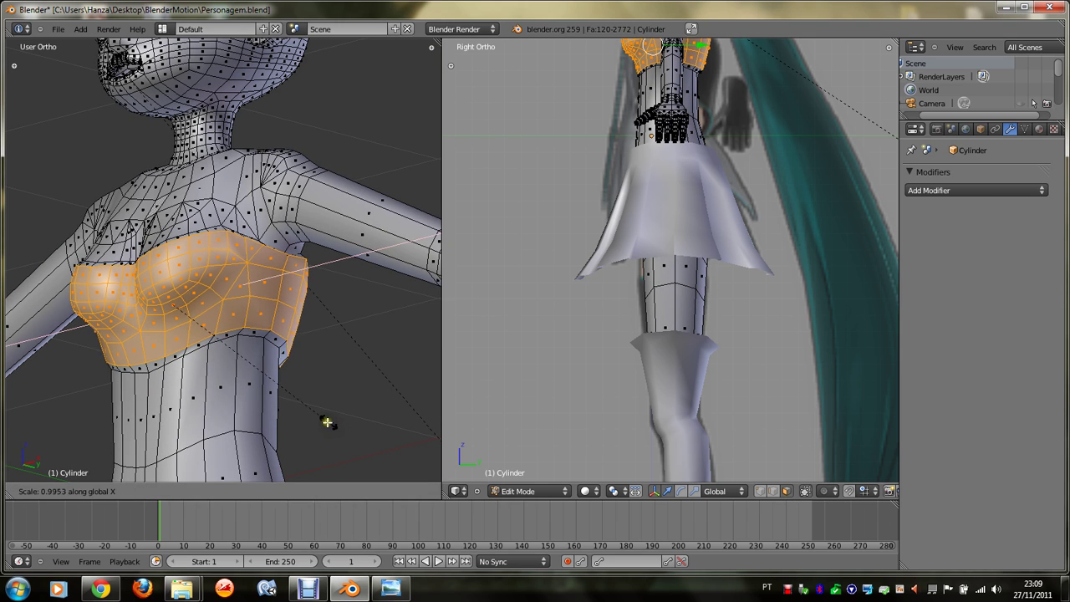
click(331, 423)
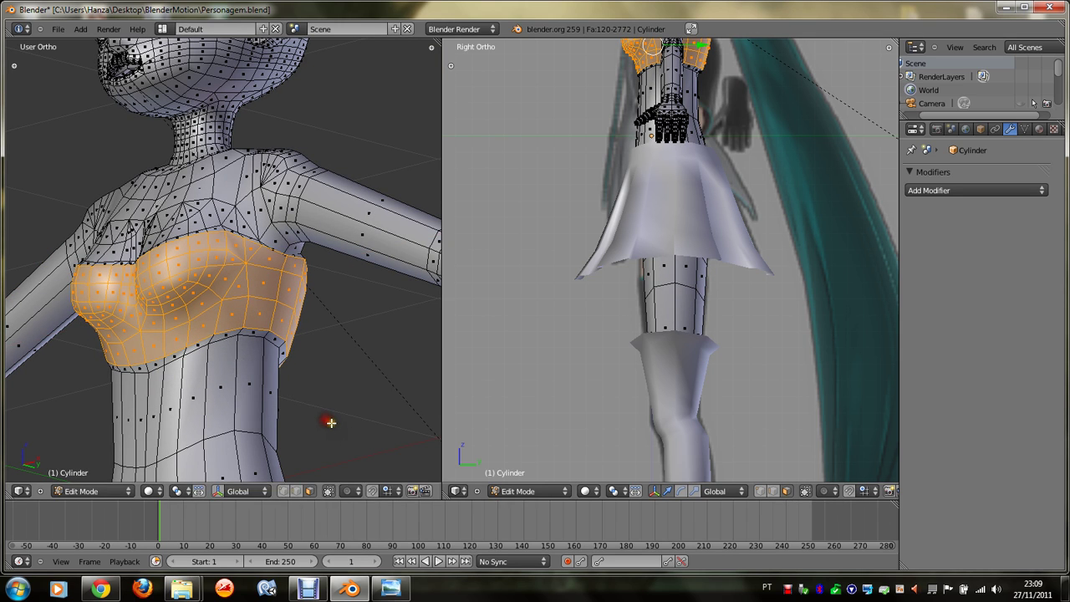
key(w)
key(Escape)
key(s)
key(z)
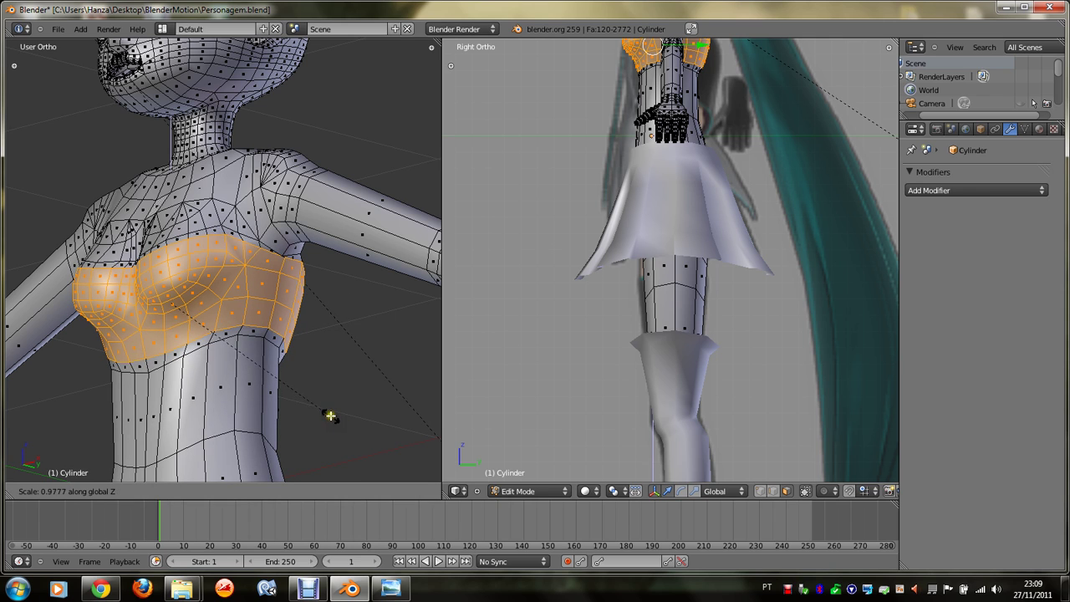
click(329, 391)
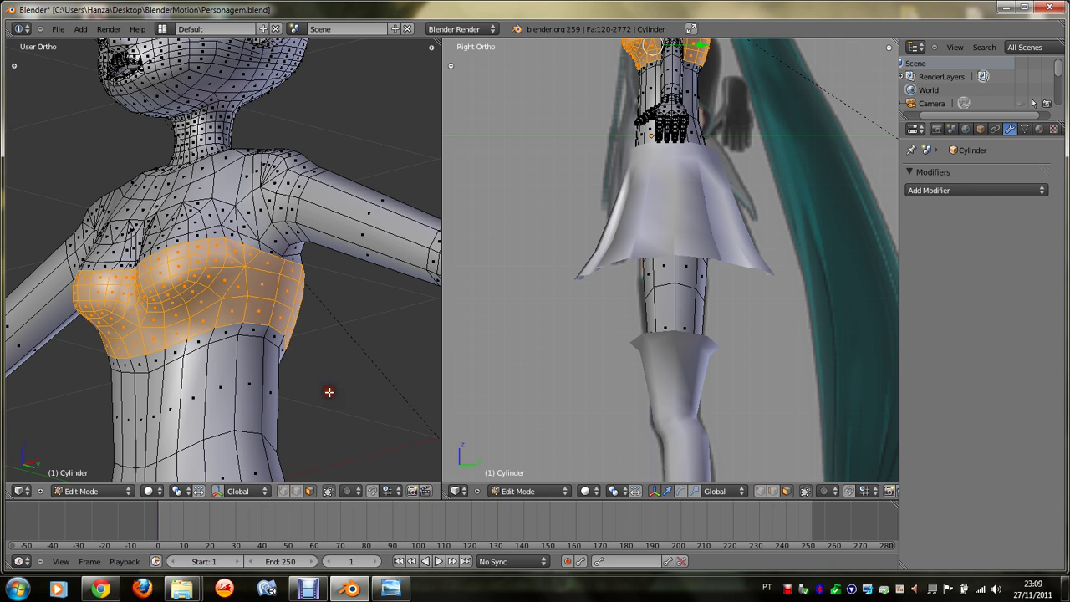
Step: Scale the chest band in front-to-back depth
key(s)
key(Escape)
key(s)
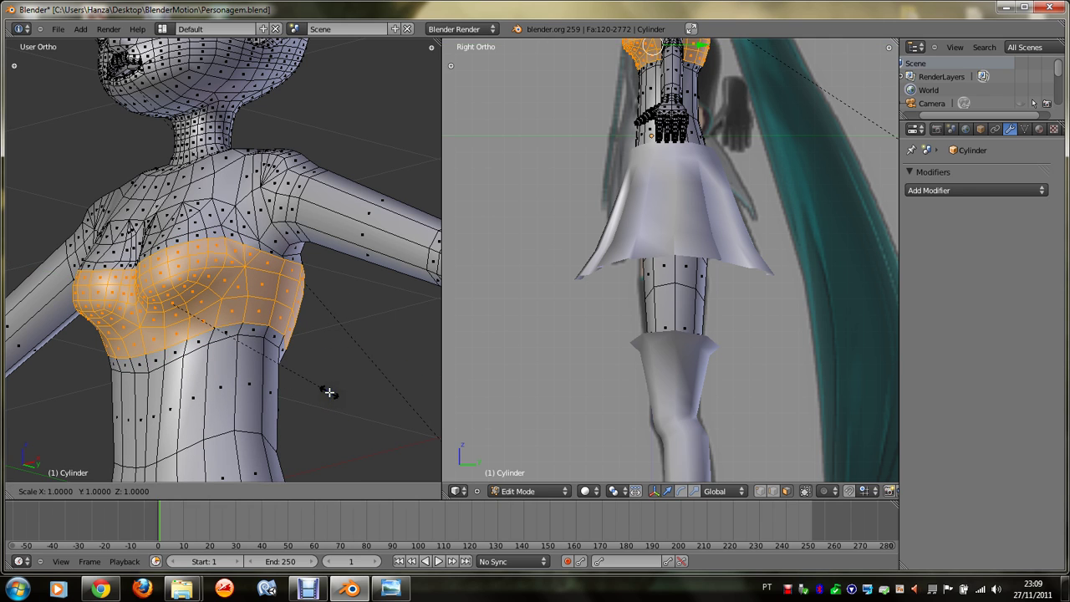
key(Escape)
key(s)
key(y)
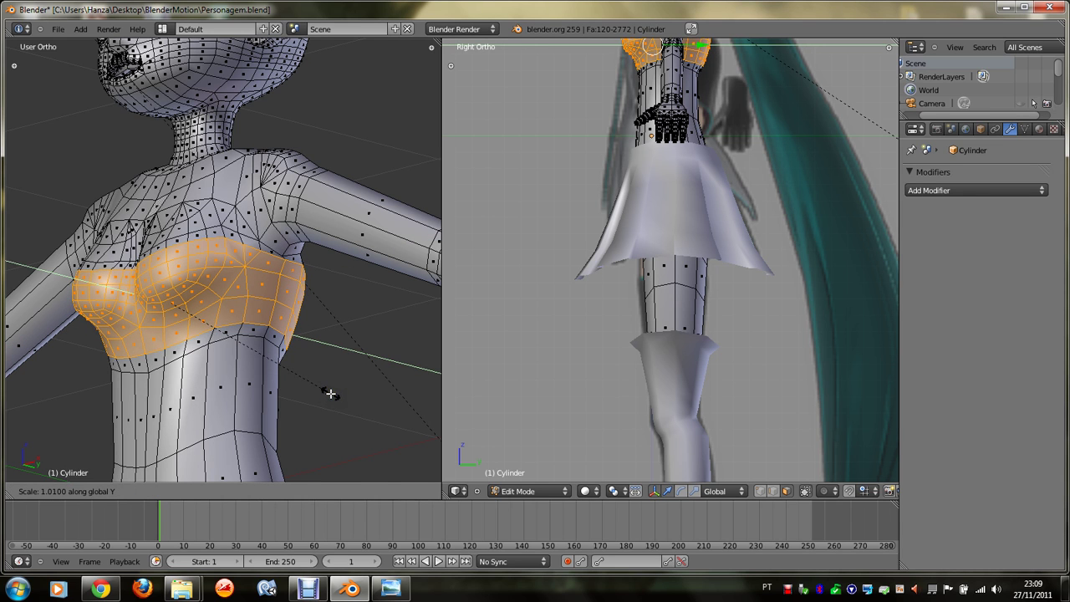
click(330, 394)
Step: From the side view, shift the chest band front-to-back and stretch it vertically
key(KP_3)
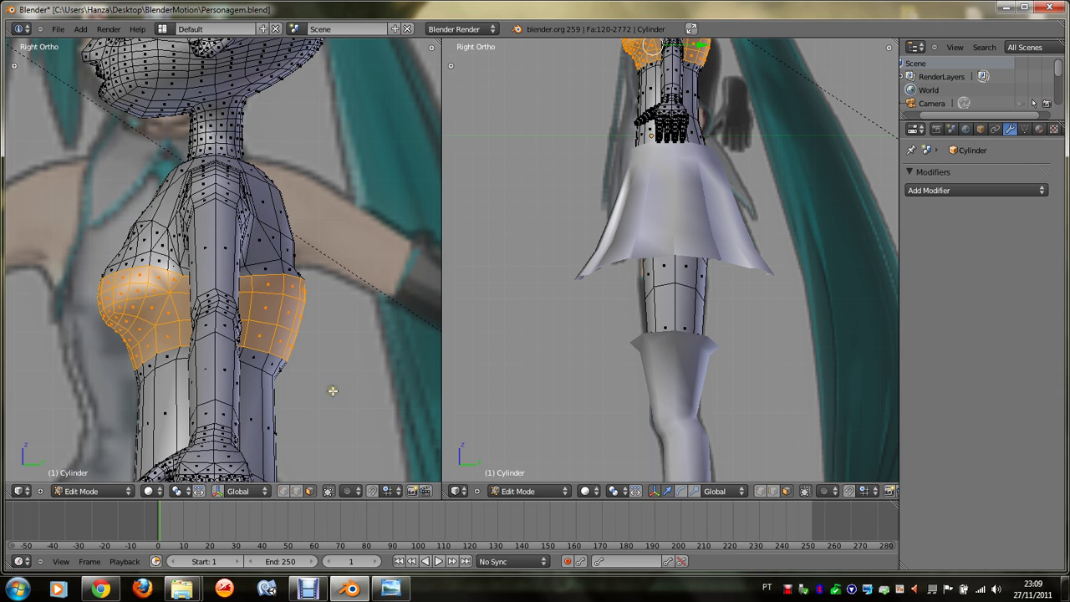
key(g)
key(y)
click(330, 390)
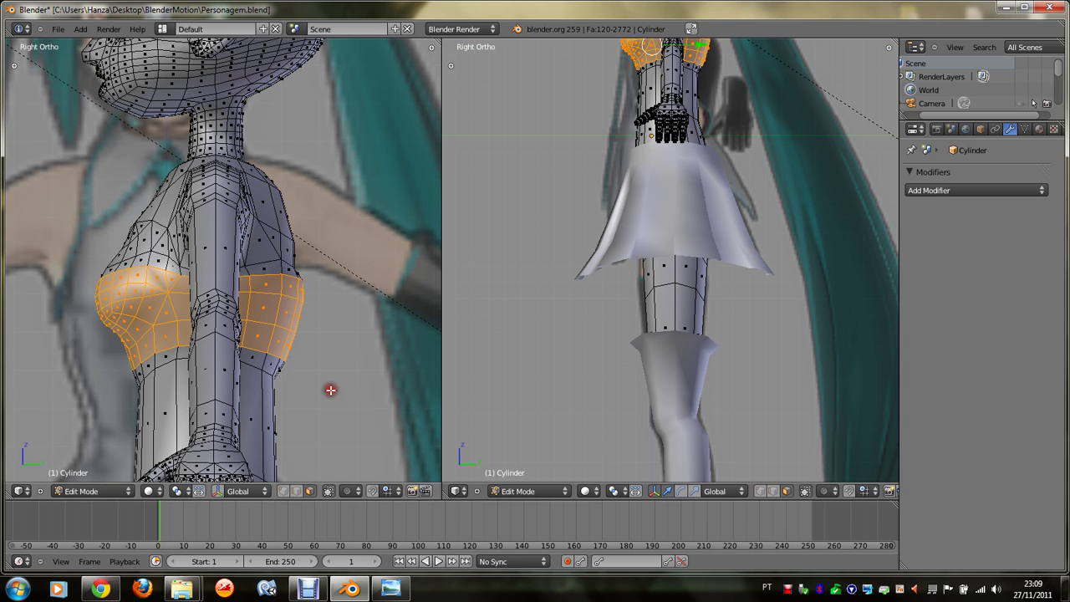
key(w)
click(332, 390)
key(s)
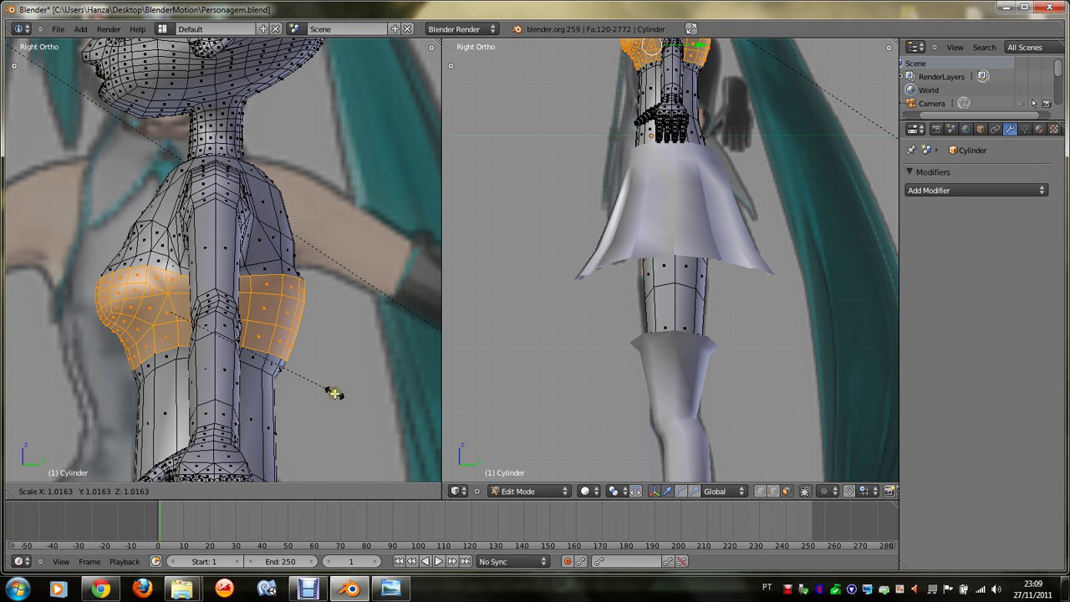
key(z)
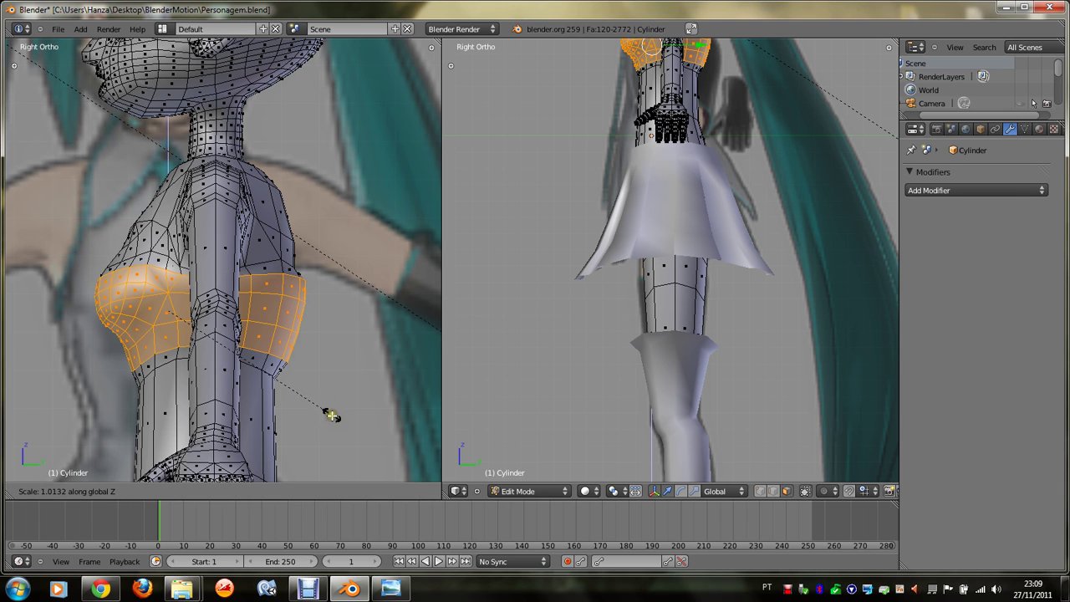
click(312, 467)
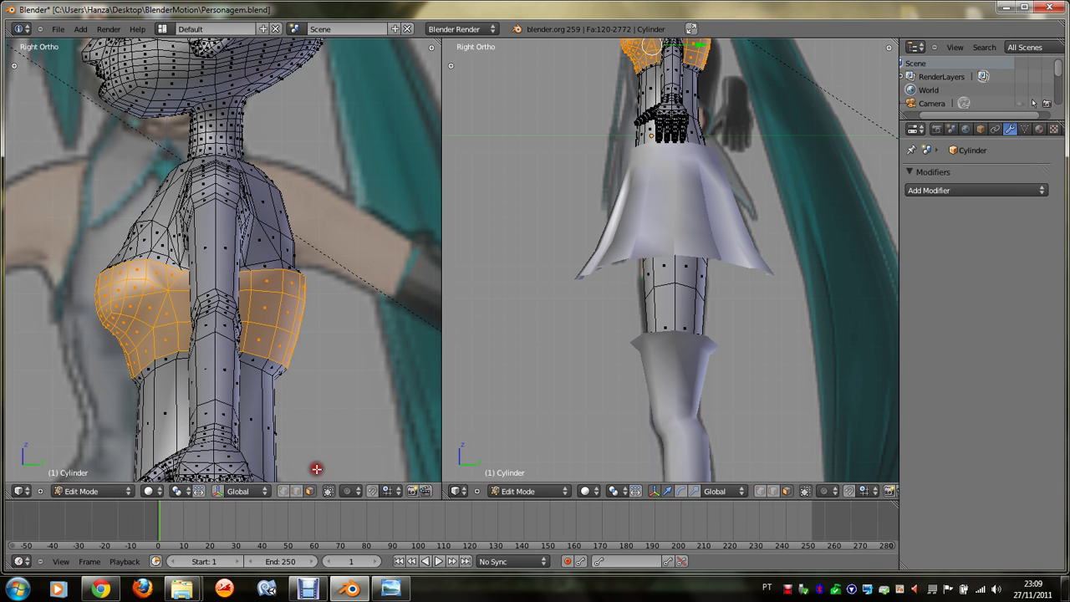
Step: Give the chest band a final slight resize from a three-quarter view
key(s)
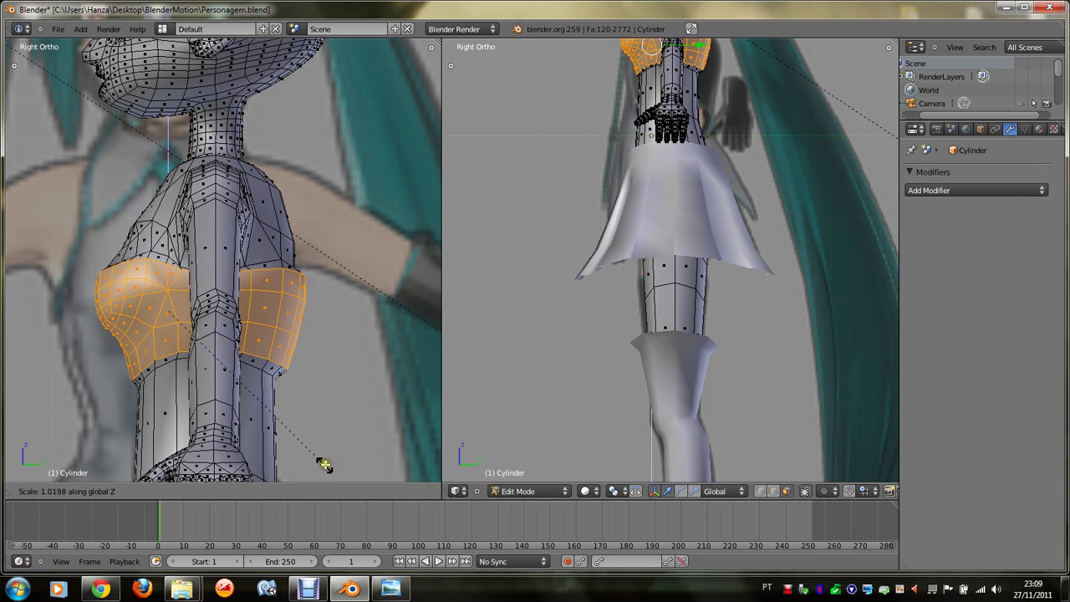
click(326, 462)
scroll(326, 463, up, 3)
middle_drag(340, 454, 344, 457)
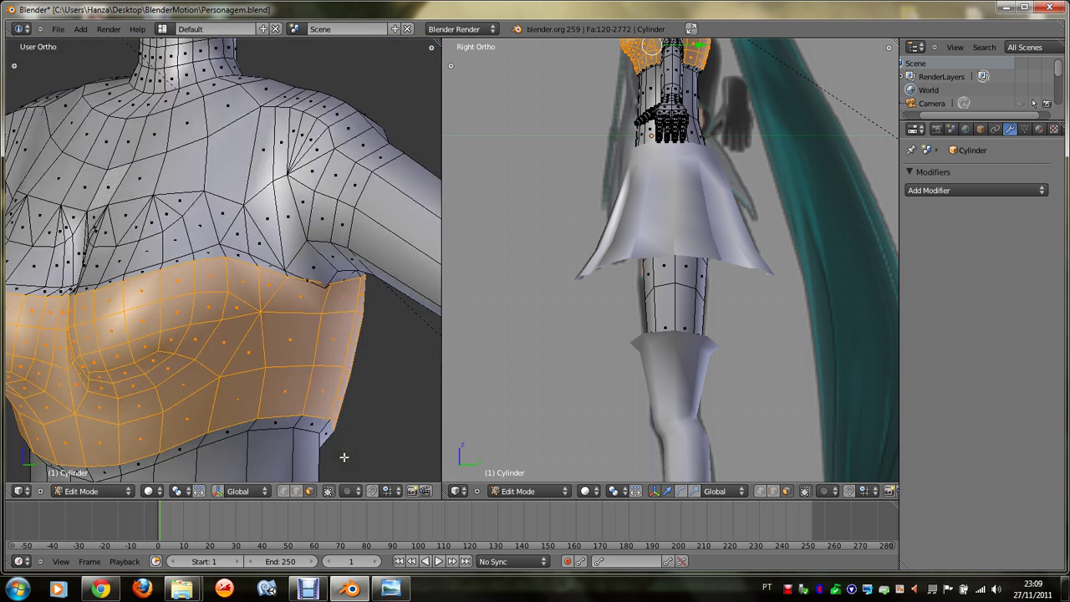
key(s)
click(344, 464)
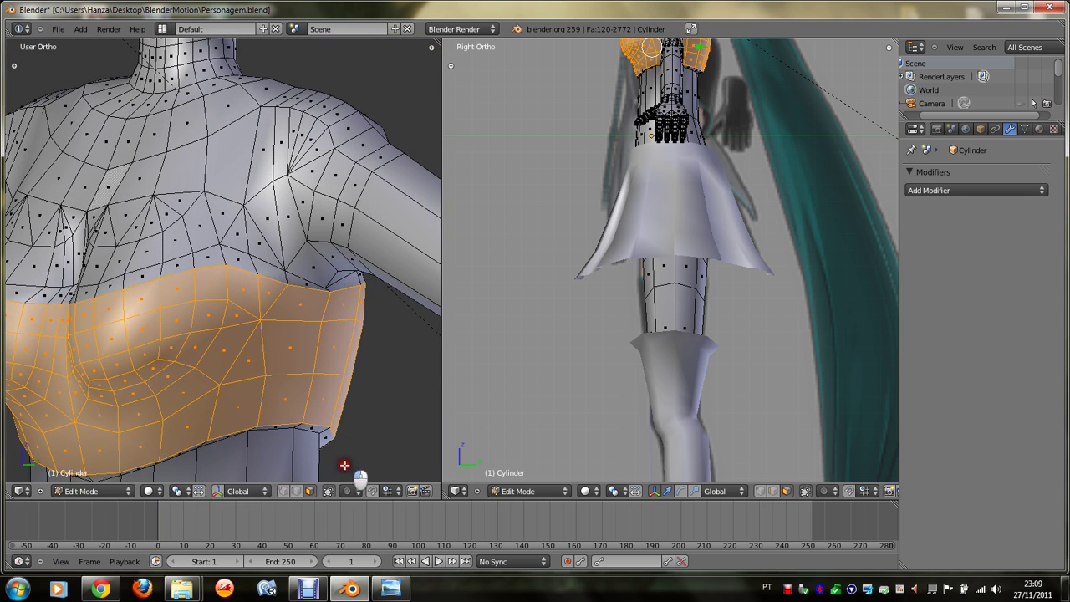
key(KP_1)
Step: Smooth the chest band vertices and inspect the band from several angles
key(w)
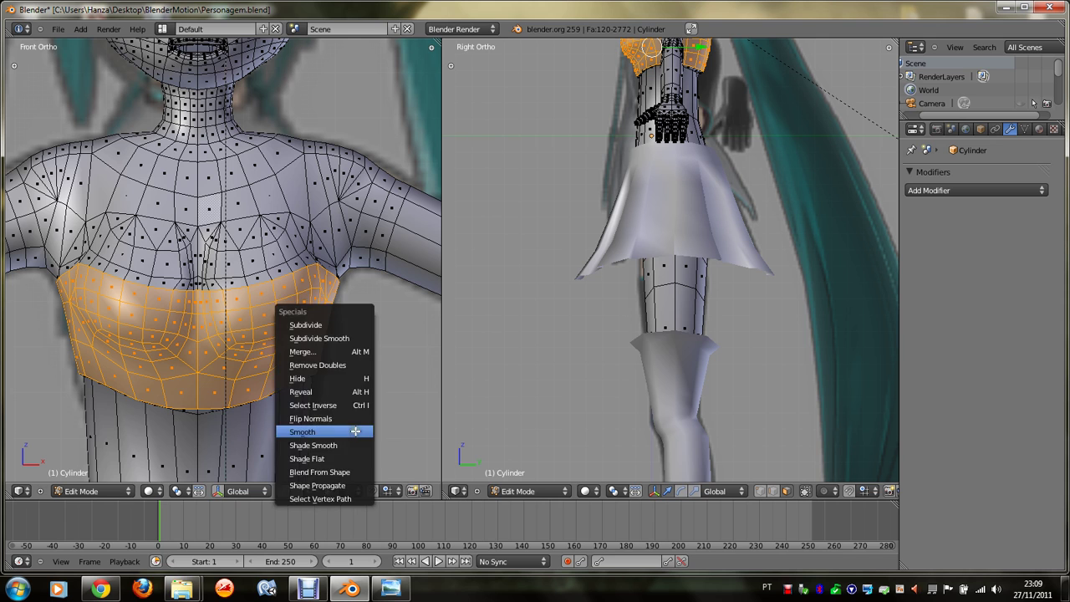
click(351, 431)
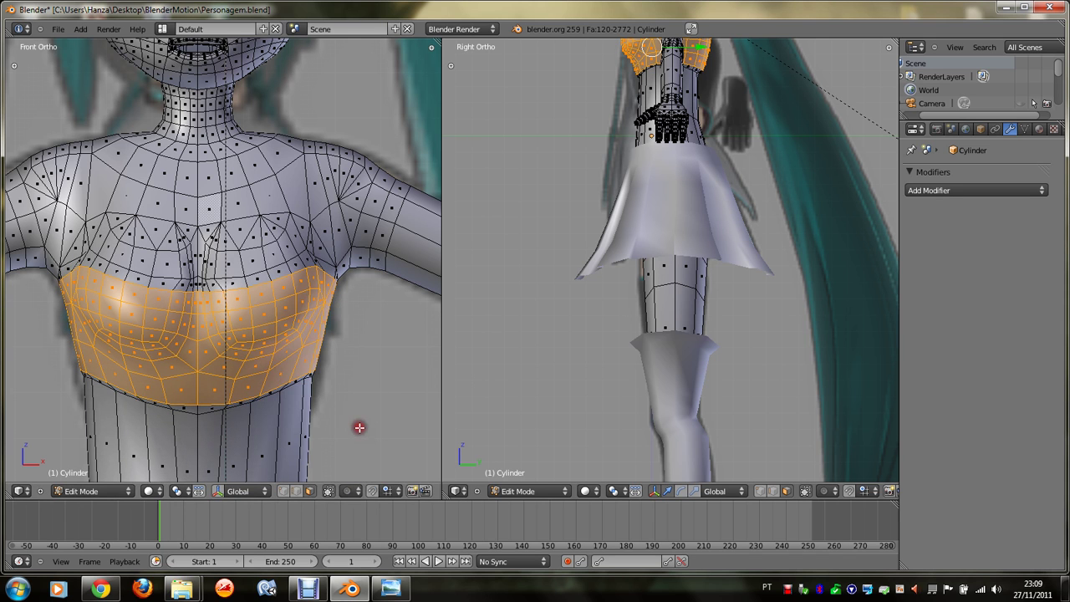
scroll(360, 428, down, 2)
key(KP_4)
key(KP_4)
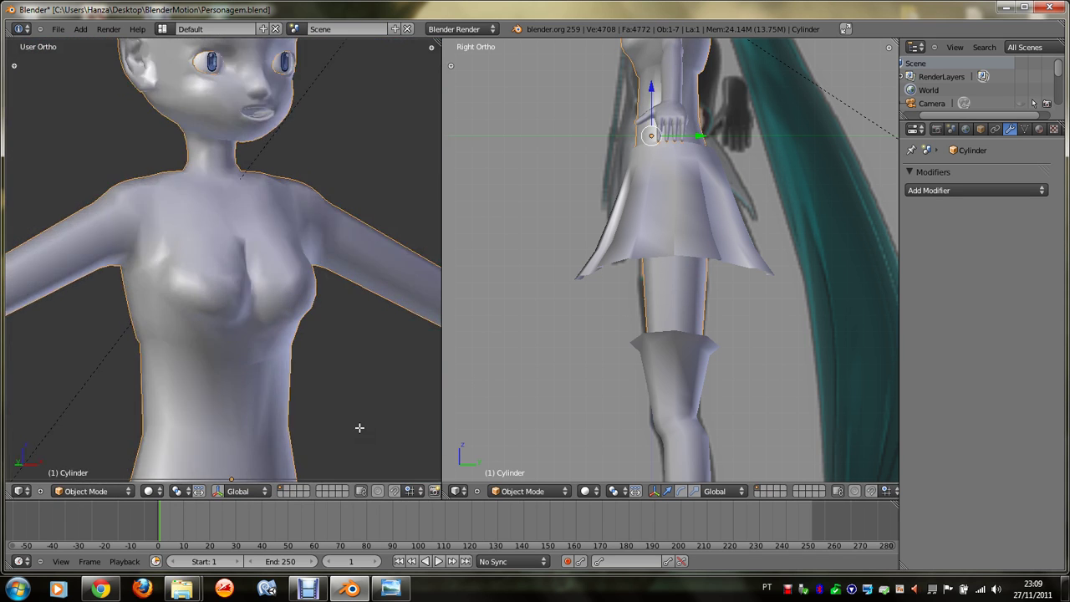
key(KP_8)
key(KP_4)
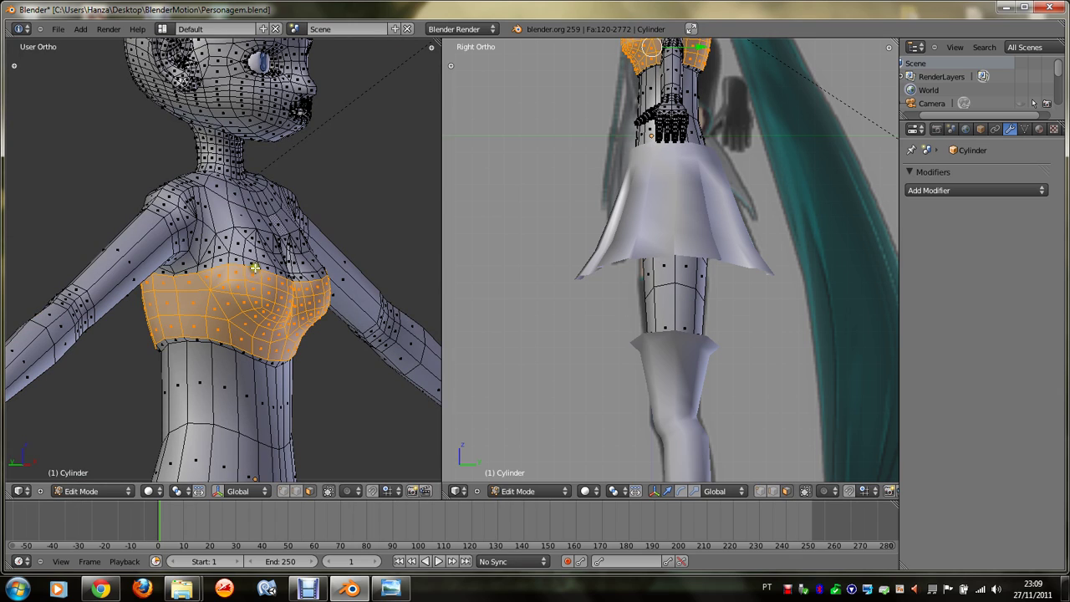
alt+right_click(263, 269)
key(KP_6)
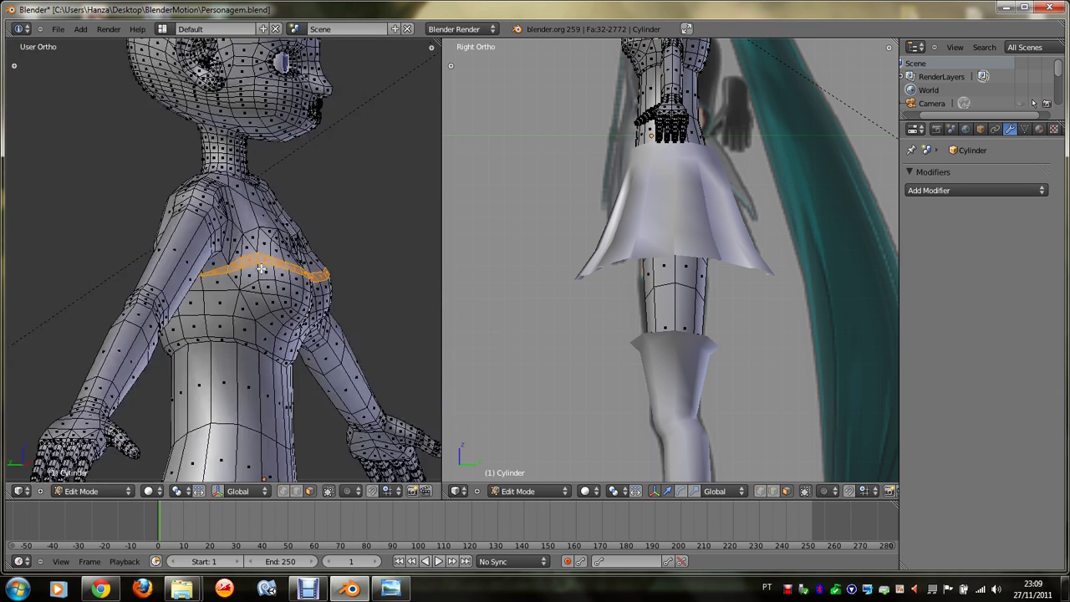
key(KP_6)
key(KP_6)
key(KP_3)
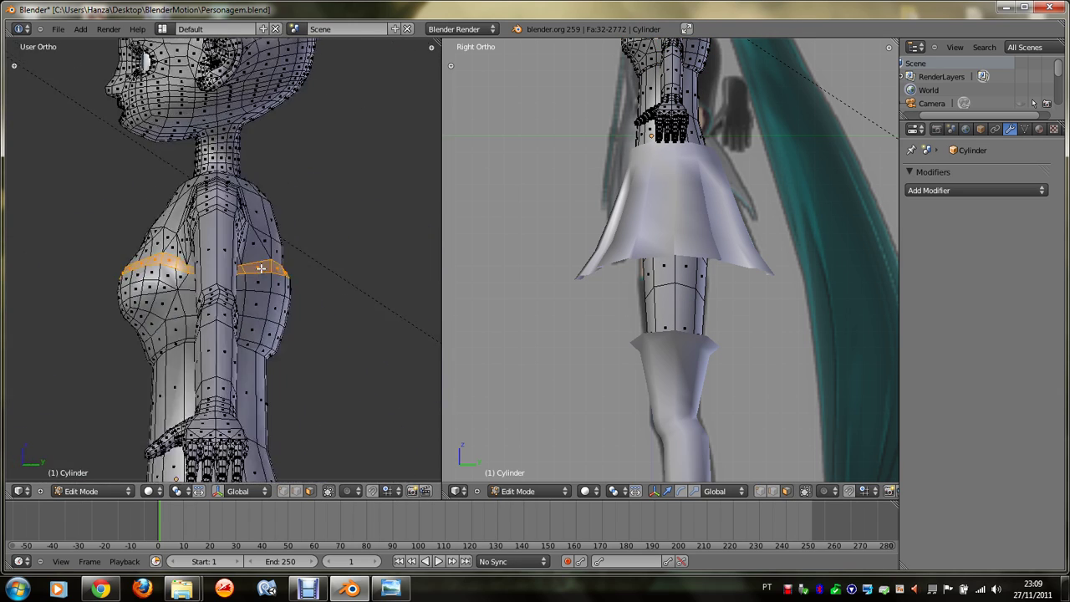
key(KP_1)
Step: Check the smoothed chest in Object Mode and save Personagem.blend
key(Tab)
key(KP_8)
key(KP_8)
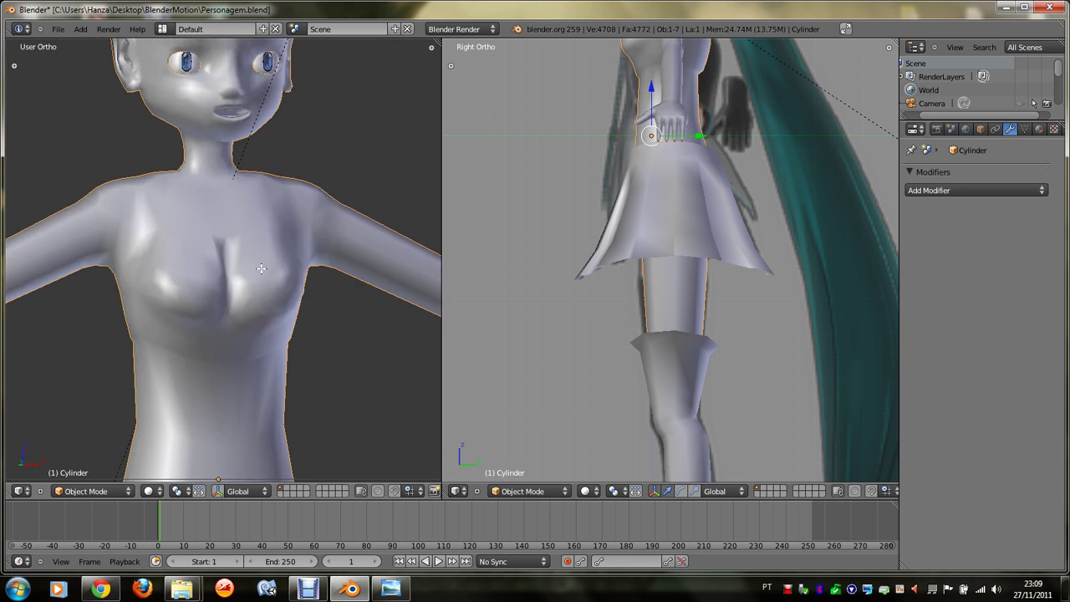
key(ctrl+s)
key(KP_6)
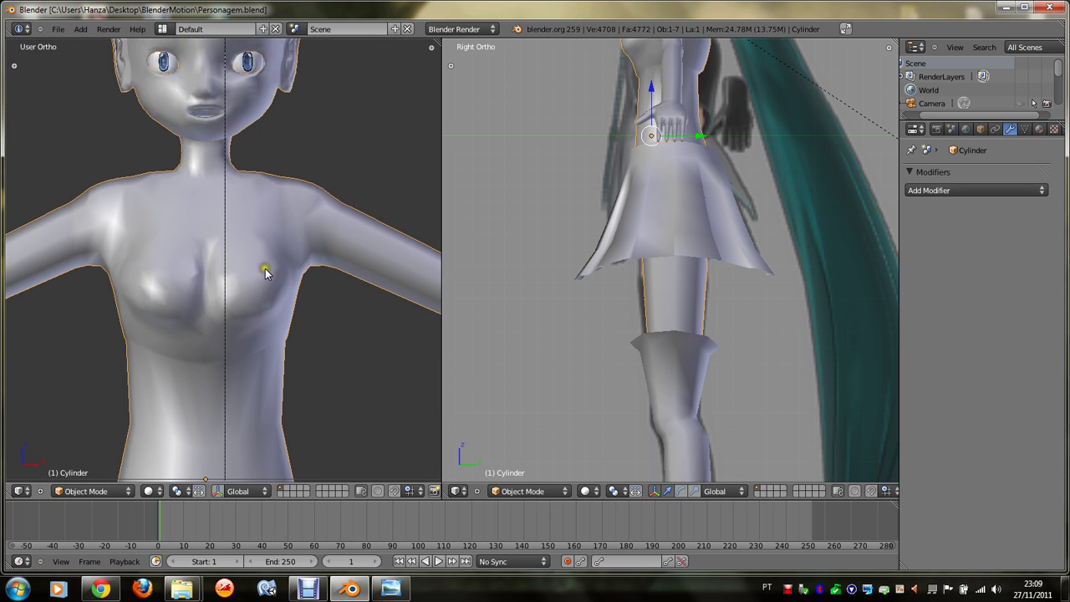
scroll(265, 272, down, 1)
scroll(266, 276, down, 1)
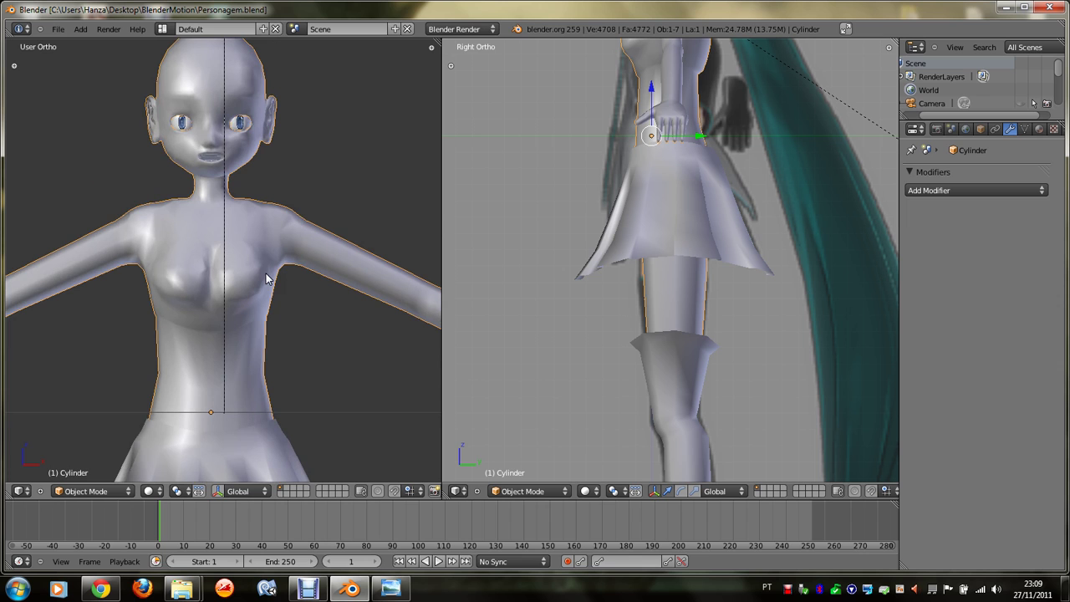
Step: Return to Edit Mode and select a small face at the base of the neck
key(Tab)
key(Tab)
scroll(220, 246, up, 3)
key(Tab)
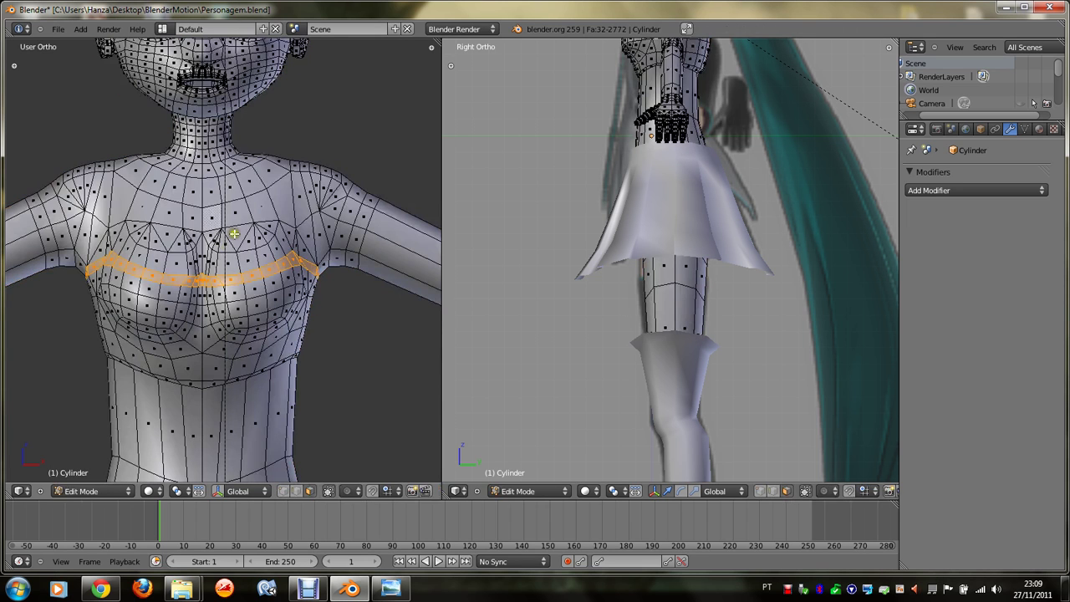
right_click(254, 158)
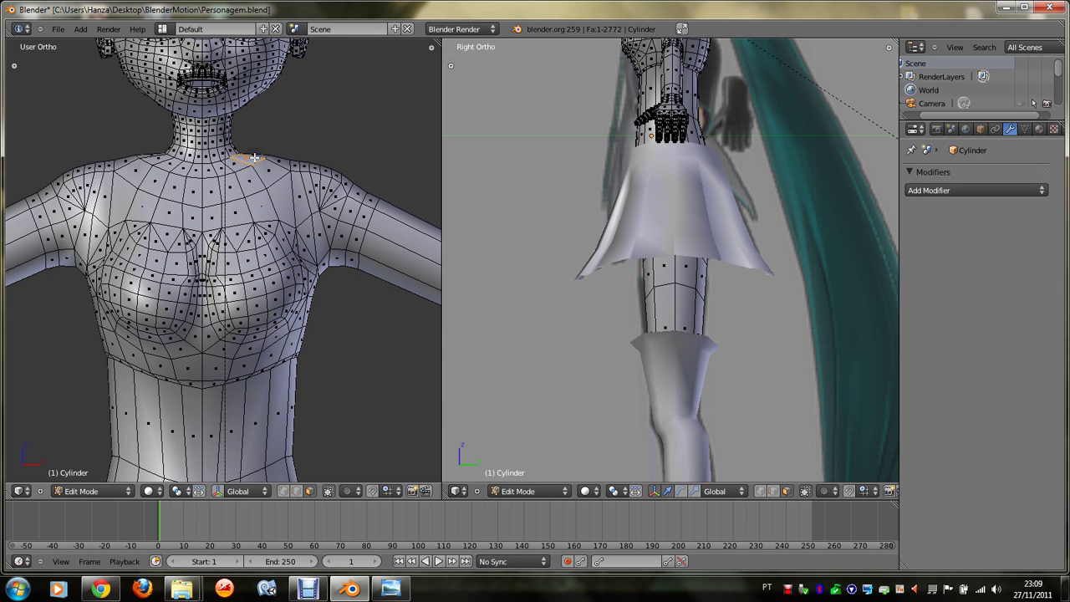
Step: Select two faces at the neck base and extrude them outward
middle_drag(254, 158, 254, 157)
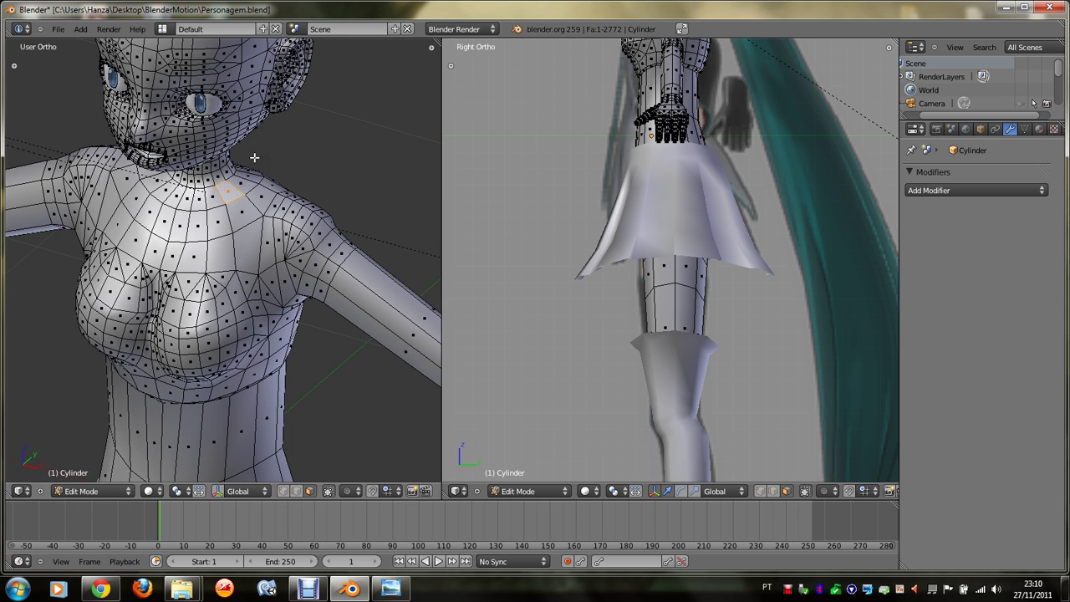
click(249, 183)
shift+right_click(249, 179)
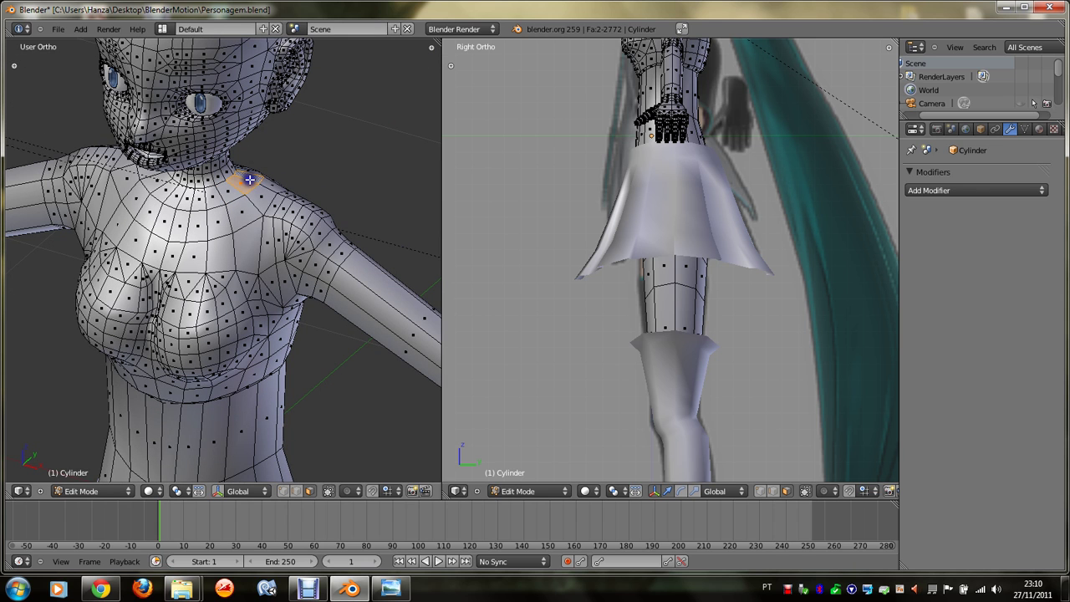
key(KP_1)
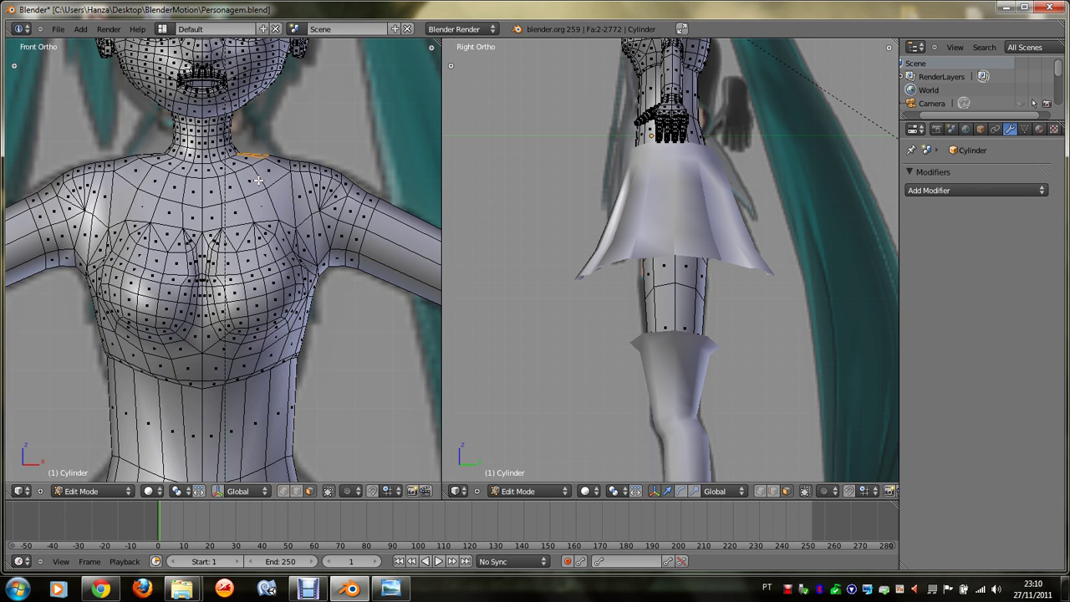
key(e)
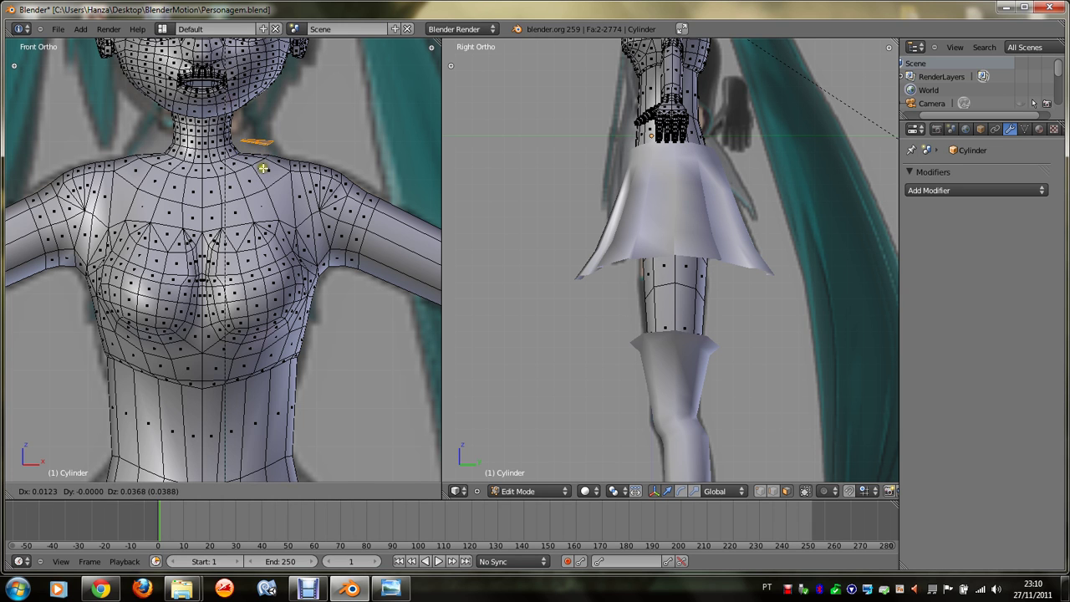
click(263, 168)
Step: Switch to edge selection and select one edge of the new neck piece
key(Tab)
key(KP_4)
key(KP_8)
key(Tab)
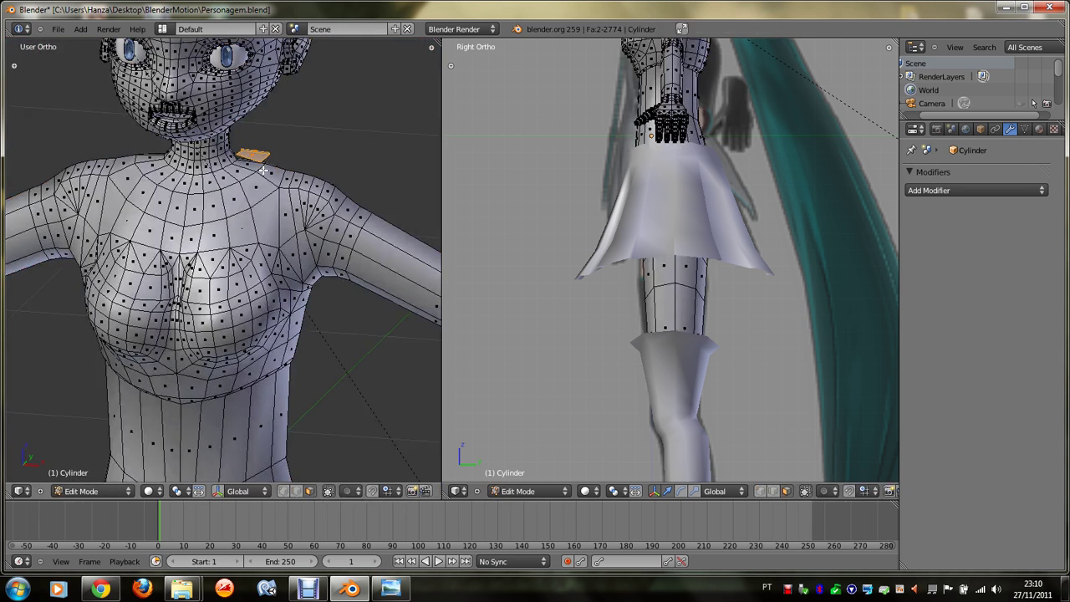
click(296, 491)
right_click(250, 159)
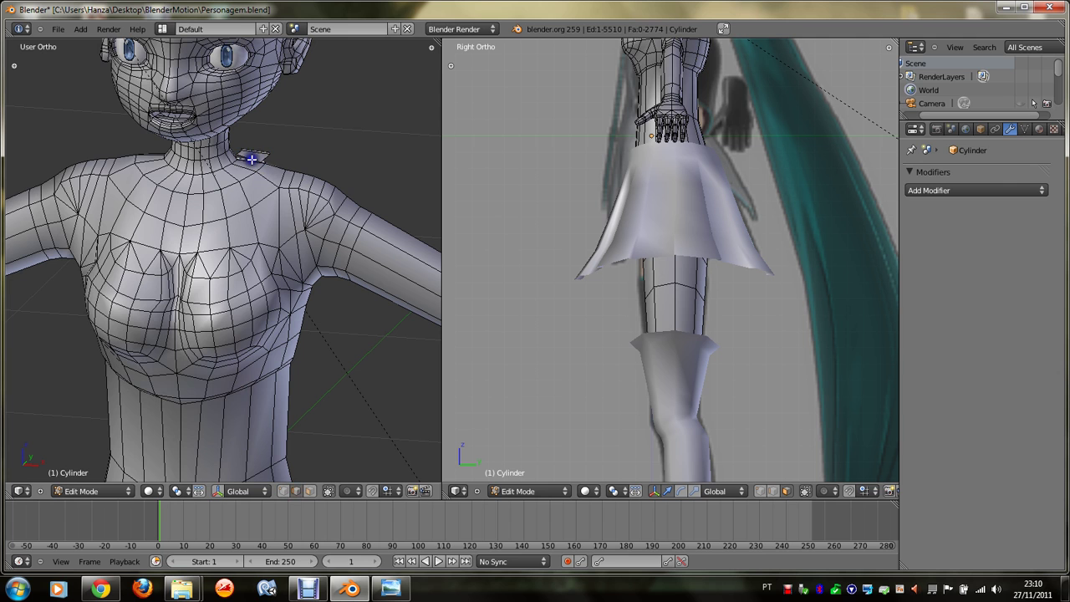
Step: Move the neck-piece edge along its normal in the front view
key(KP_6)
key(KP_6)
key(KP_6)
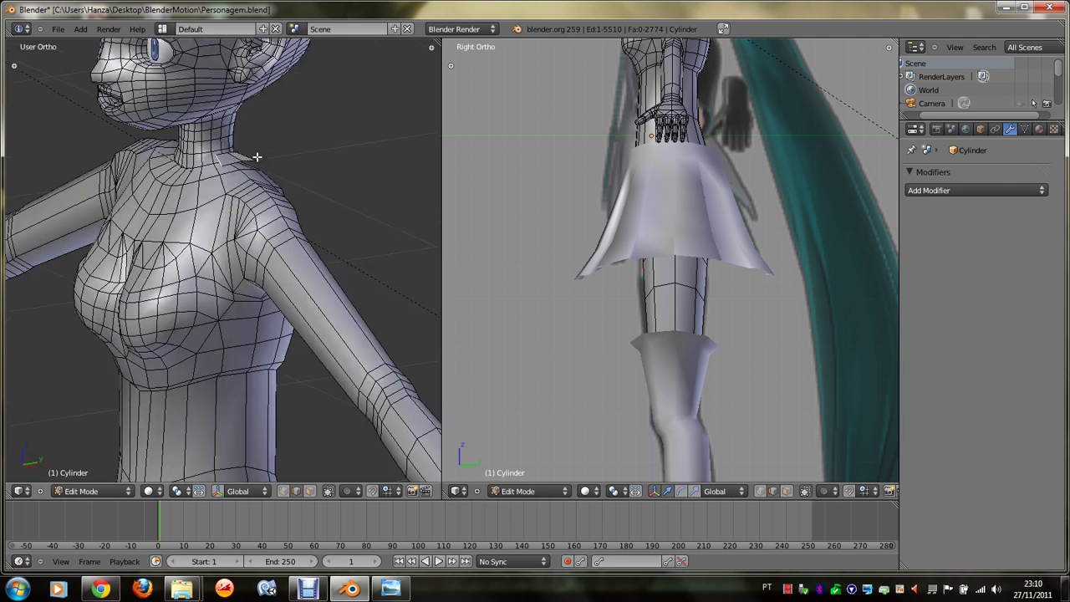
key(KP_2)
key(KP_2)
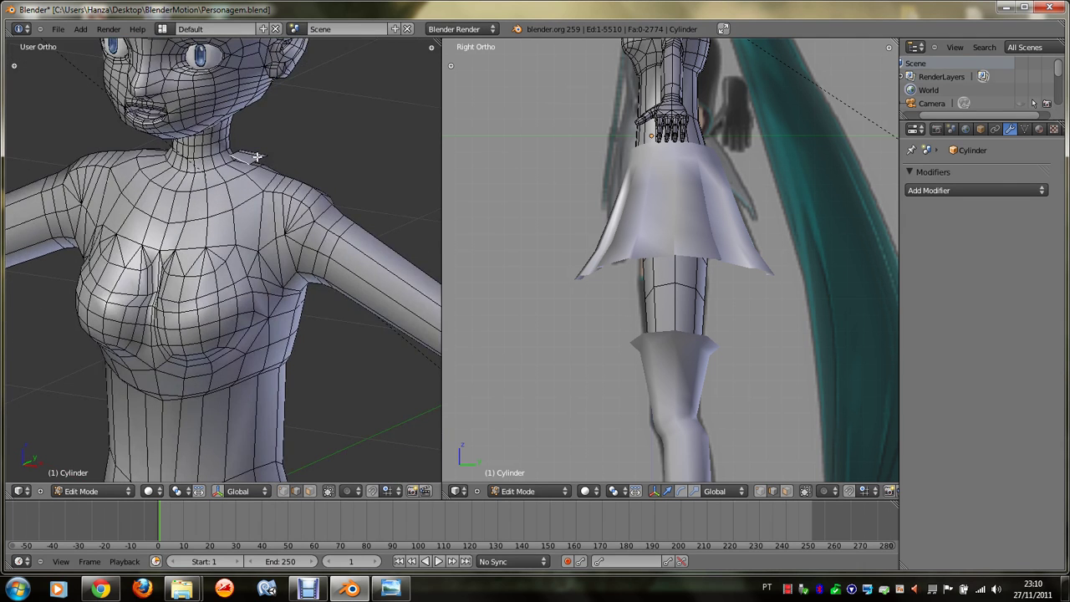
key(KP_2)
key(KP_1)
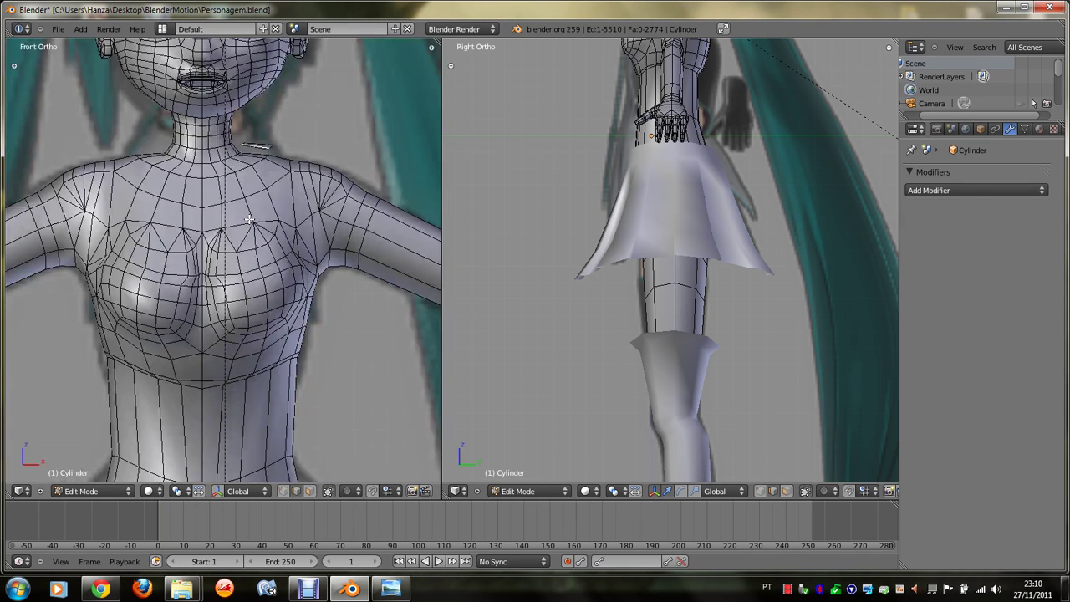
key(g)
key(shift+z)
key(shift+z)
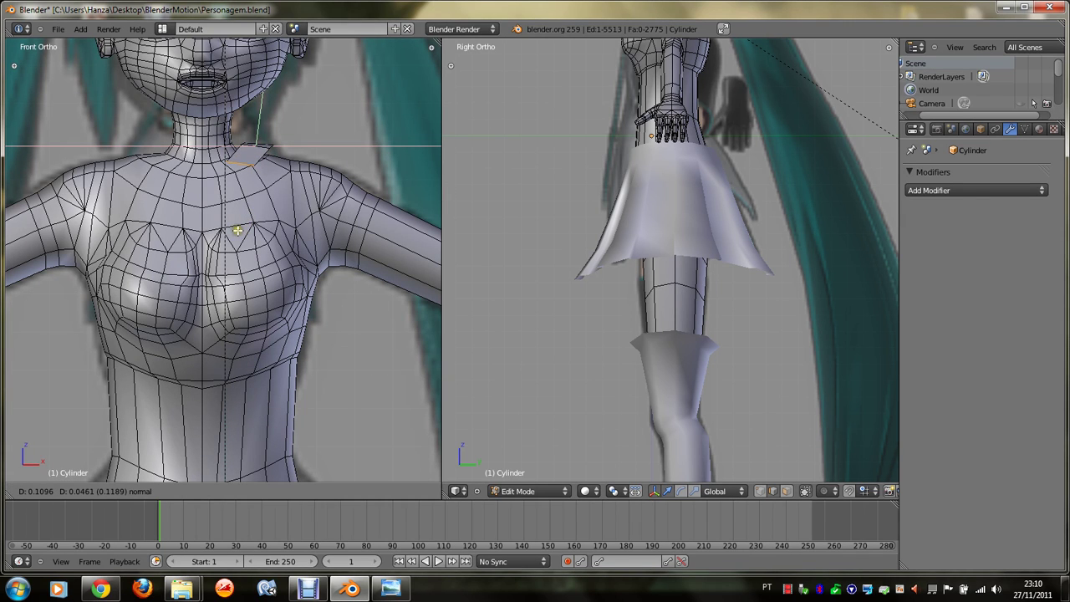
click(225, 239)
Step: Reposition the neck-edge vertices toward the chest
middle_drag(226, 239, 224, 240)
key(g)
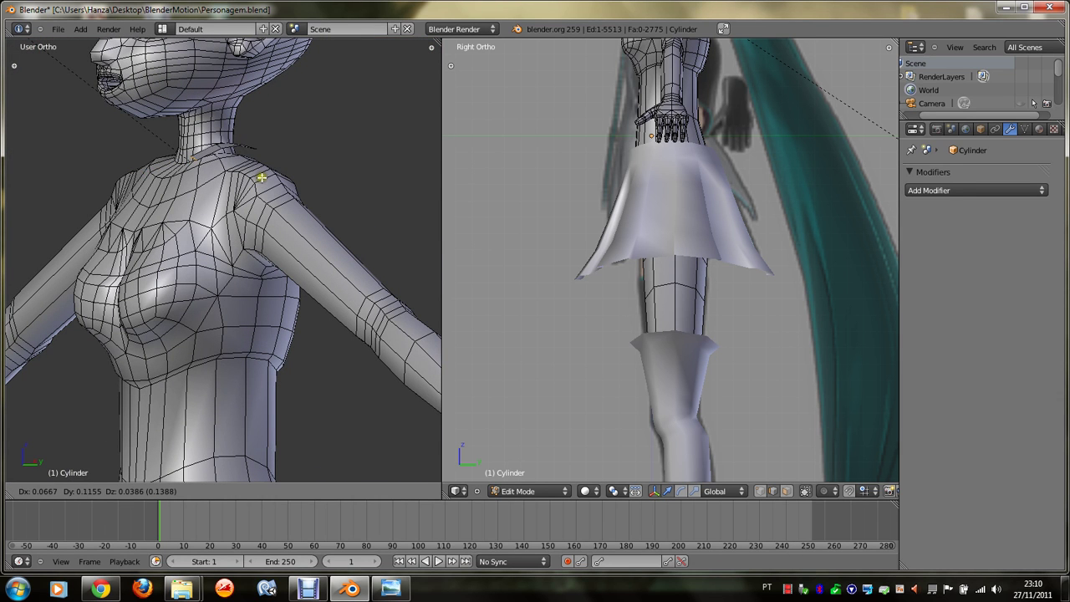
click(265, 176)
key(KP_1)
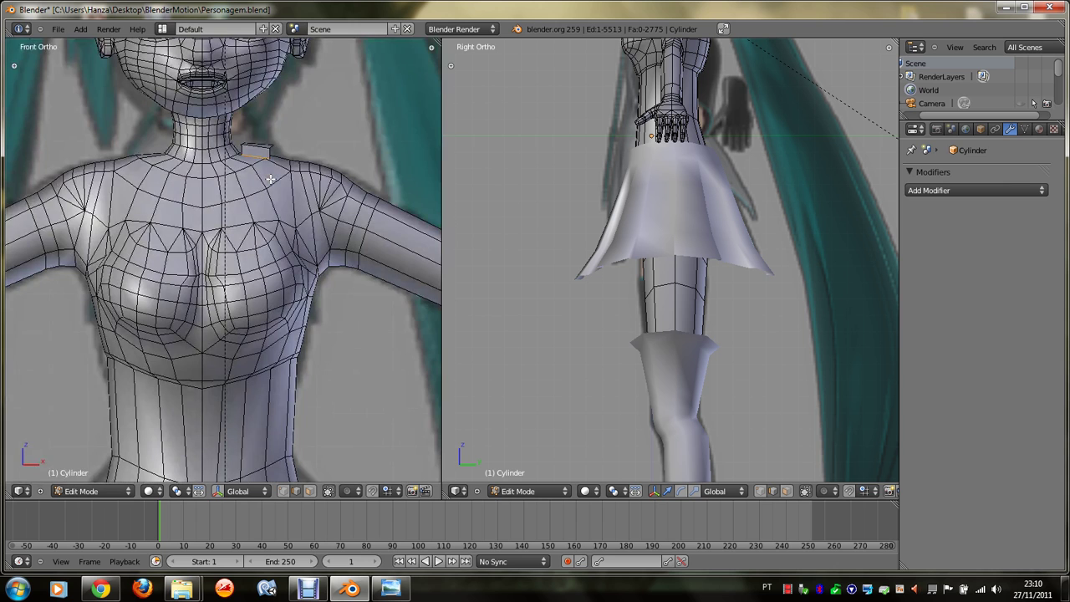
key(g)
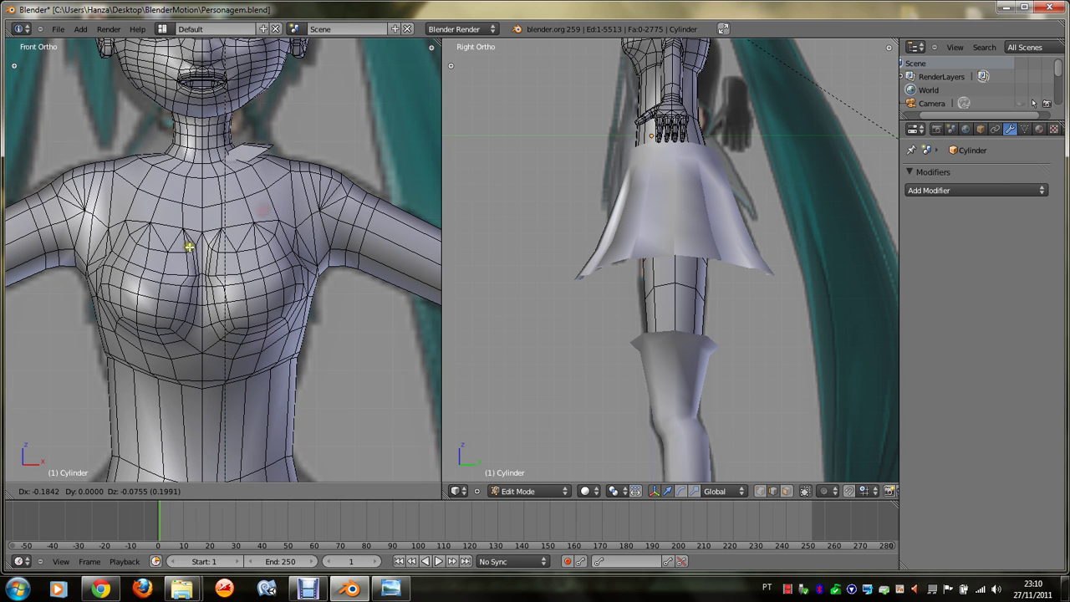
click(240, 224)
Step: Nudge the neck vertices down and left to angle the sash flap
middle_drag(239, 225, 242, 221)
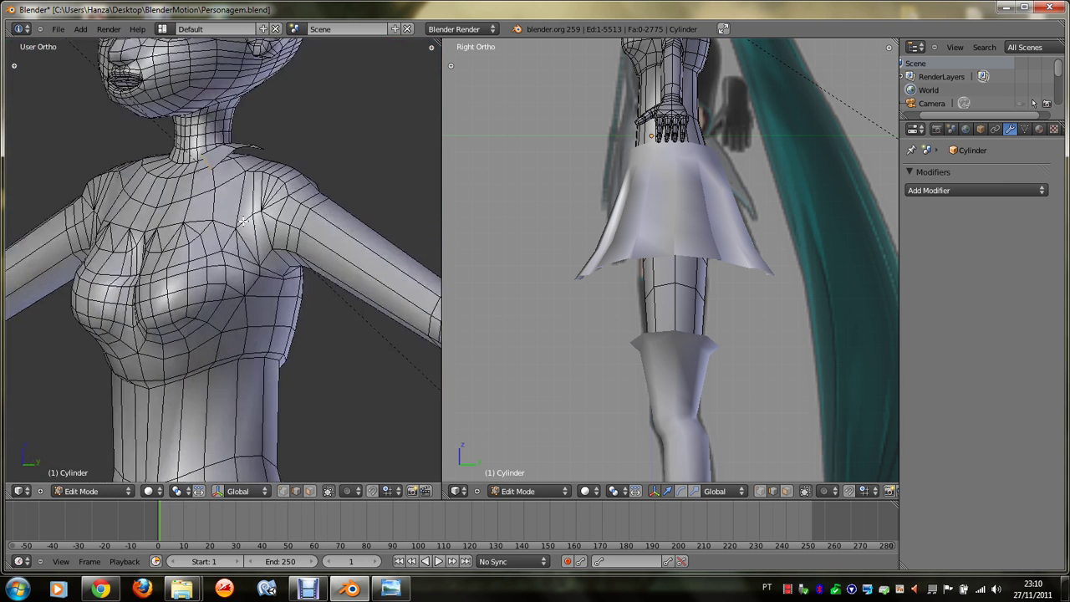
key(g)
click(232, 229)
key(g)
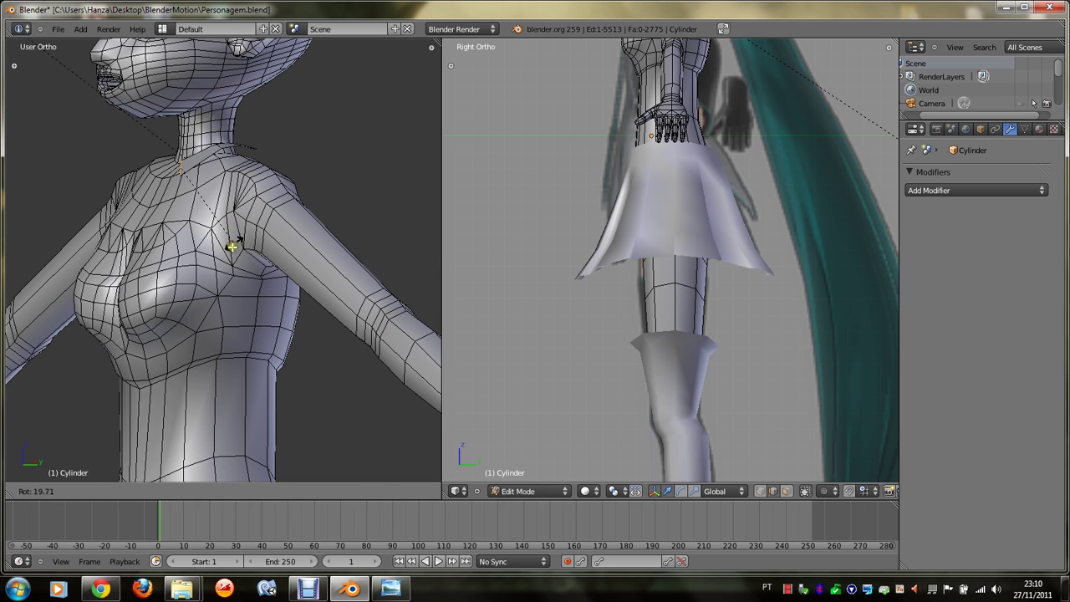
click(233, 246)
key(KP_1)
key(g)
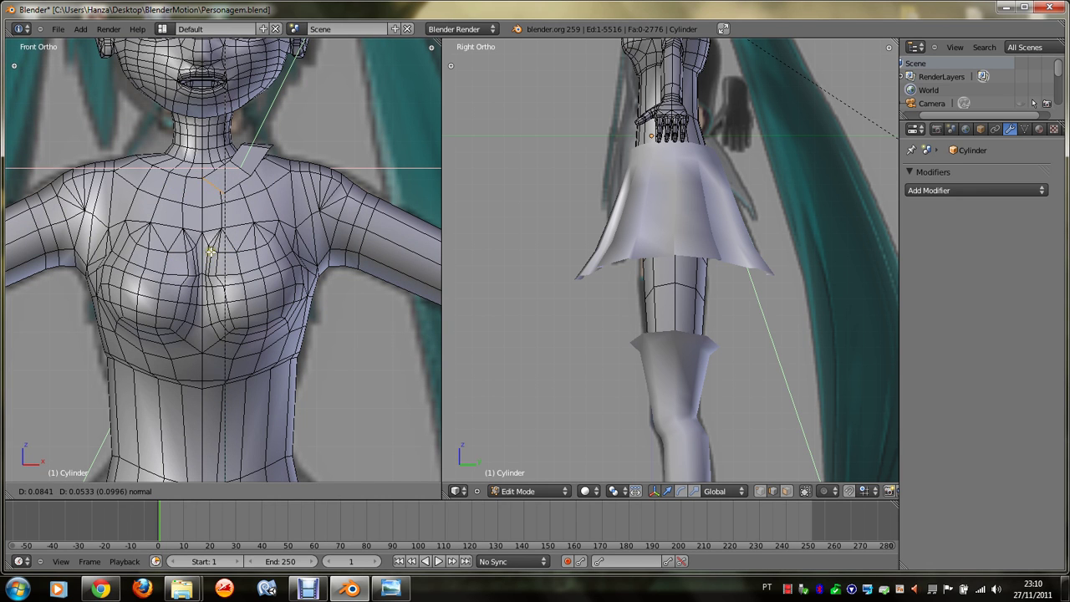
Step: Angle the strap end and extend it with new segments across the chest in Front Ortho
click(211, 252)
key(g)
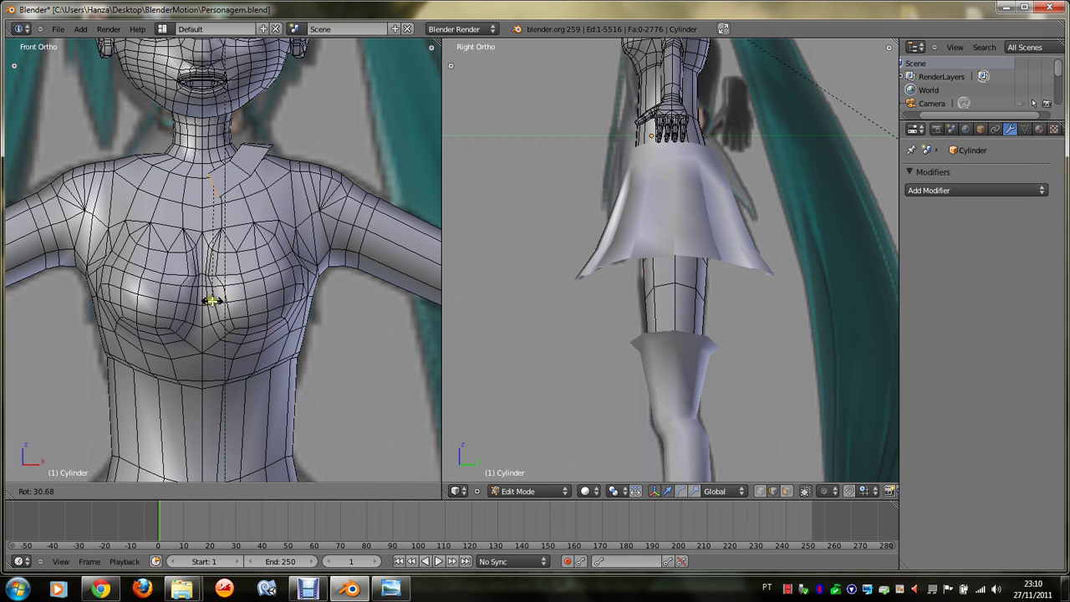
click(210, 299)
key(g)
click(247, 292)
key(g)
click(216, 302)
key(g)
key(shift+z)
key(shift+z)
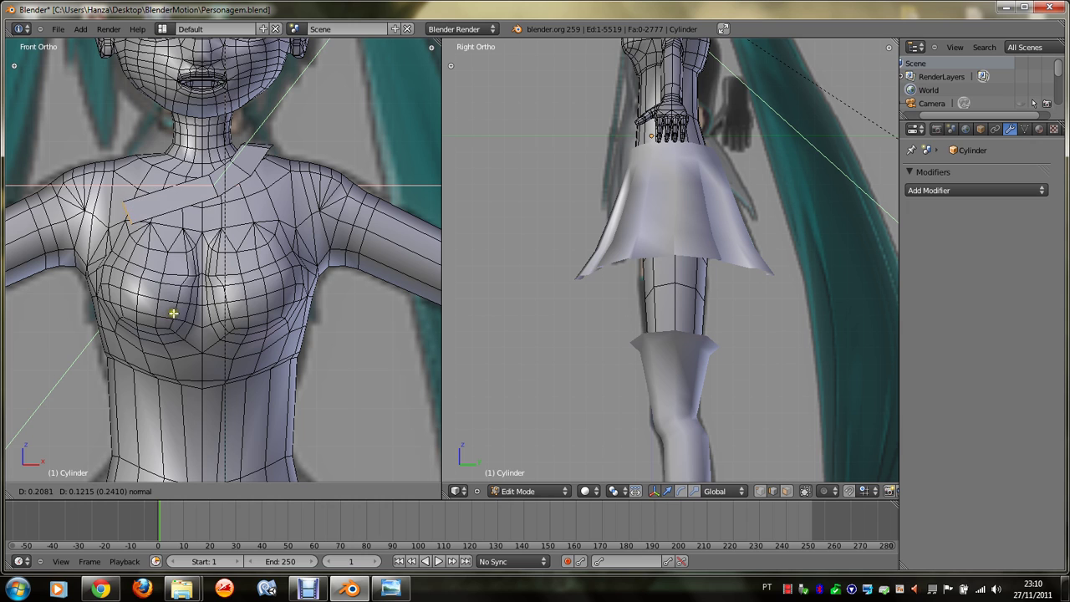
click(226, 301)
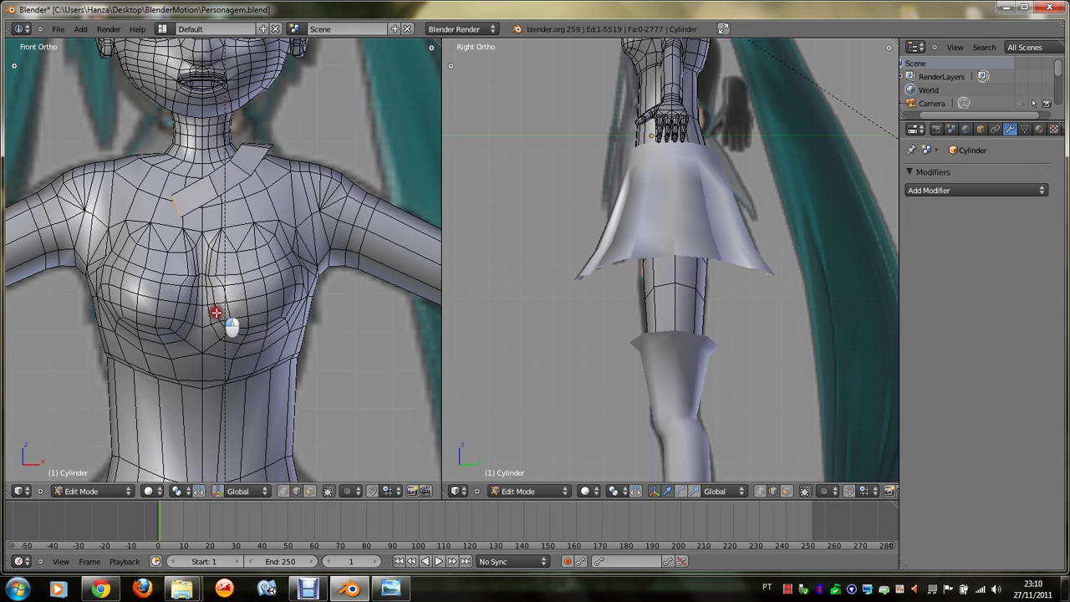
Step: Extend the strap toward the shoulder and rotate its end to follow the shoulder
scroll(215, 310, down, 2)
key(g)
key(shift+z)
key(shift+z)
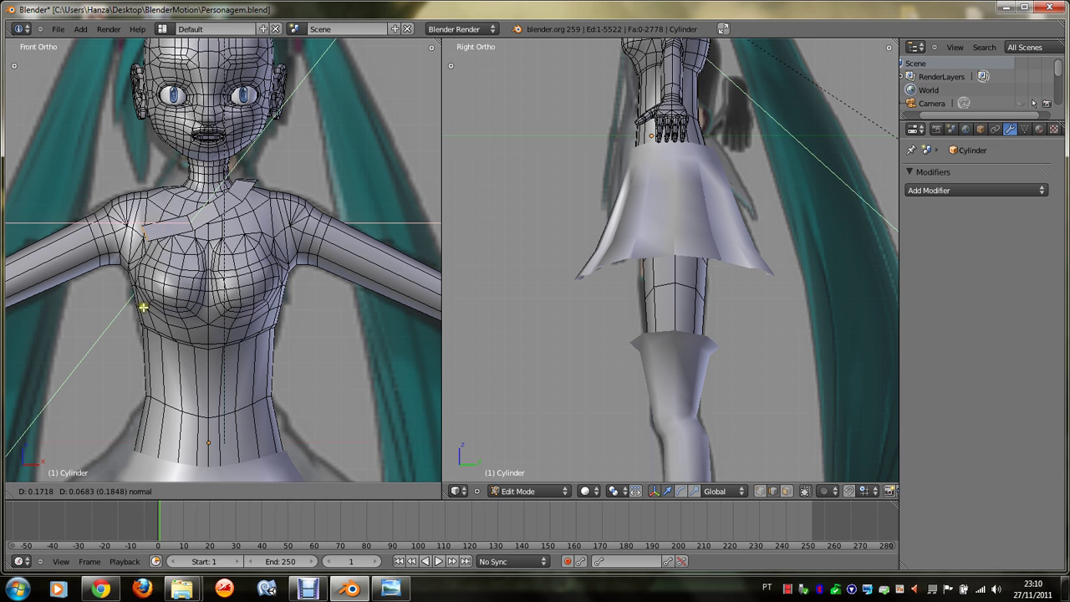
click(159, 302)
click(116, 305)
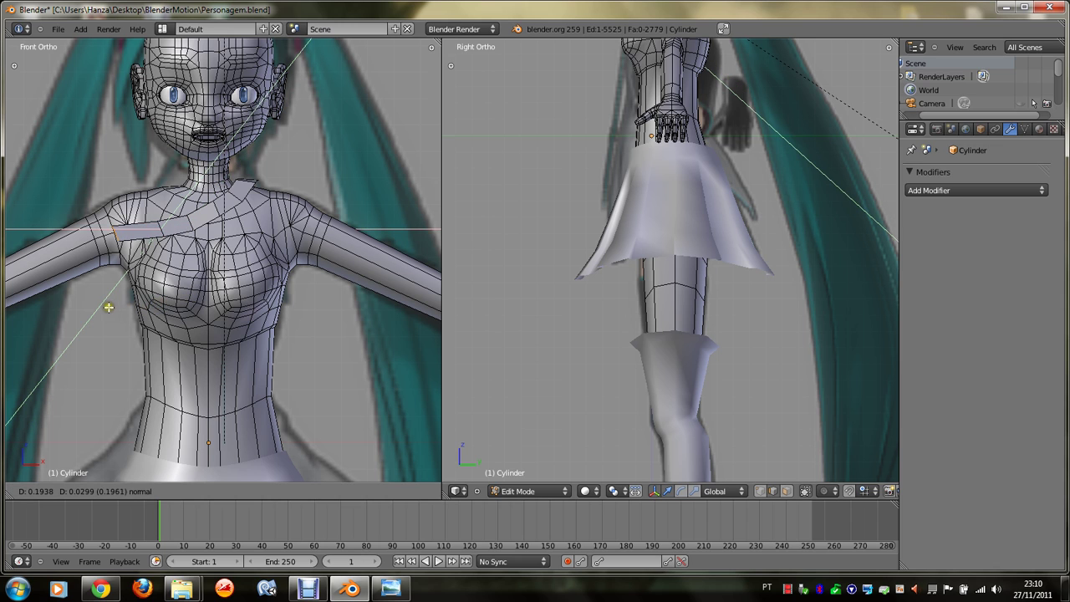
key(r)
click(87, 334)
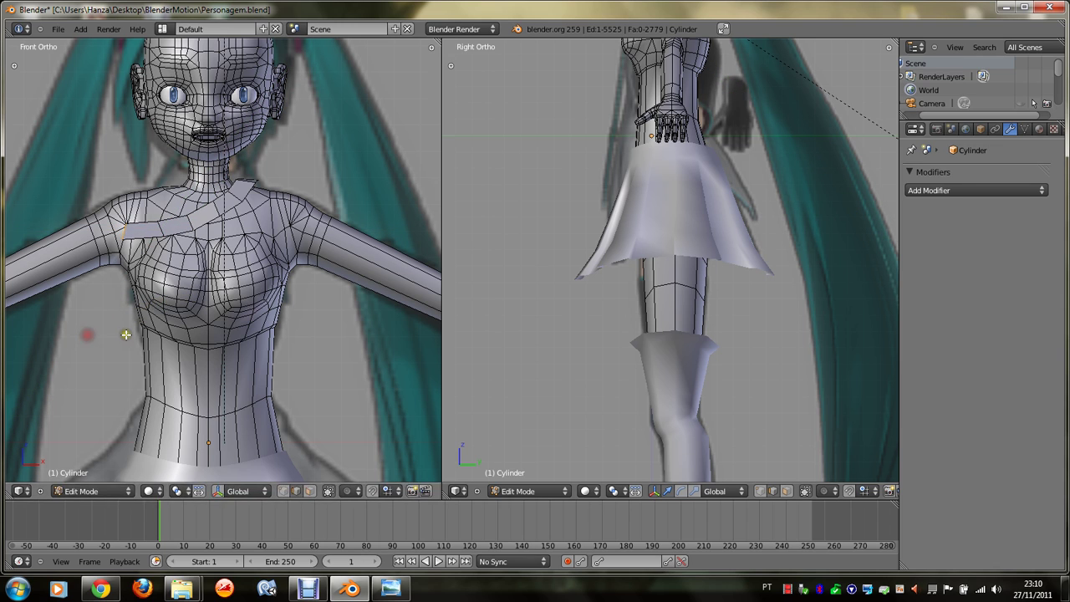
Step: Add a strap segment onto the shoulder, rotate it, and nudge the shoulder vertex into place
key(g)
key(shift+z)
key(shift+z)
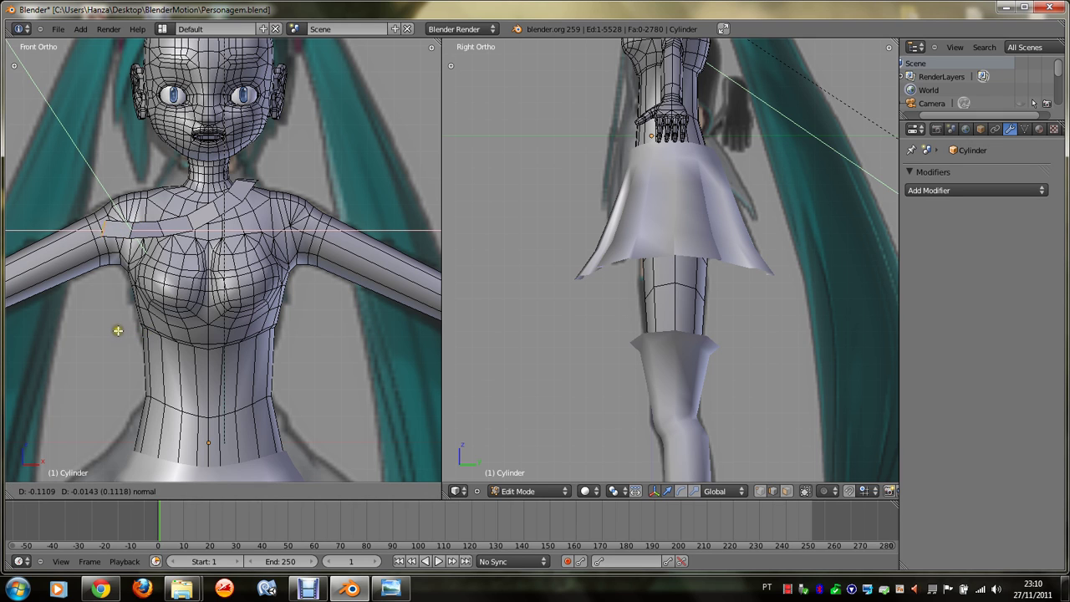
click(99, 328)
key(r)
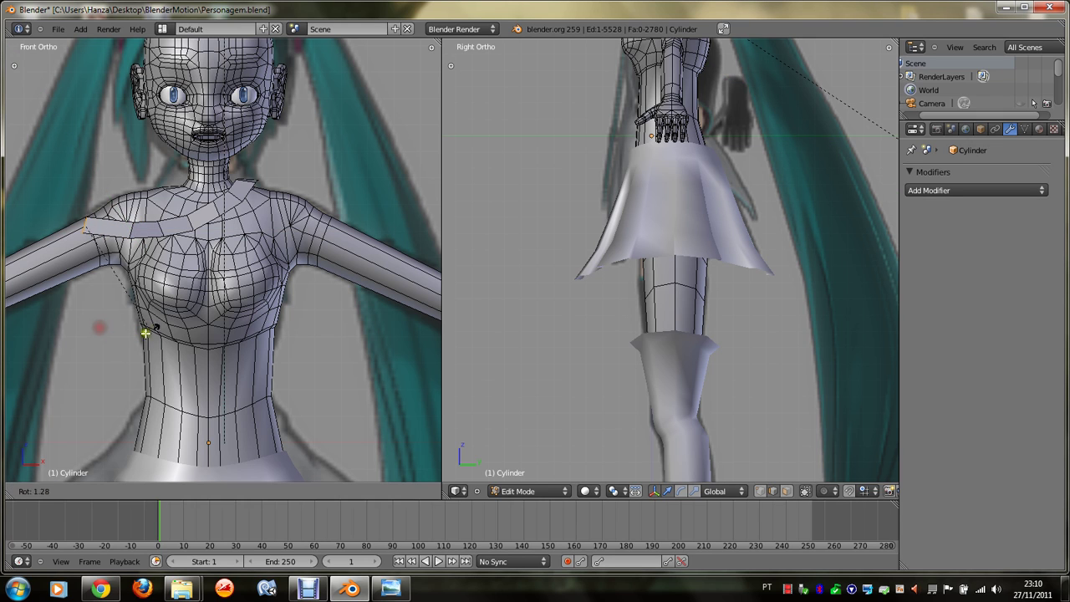
click(111, 338)
key(g)
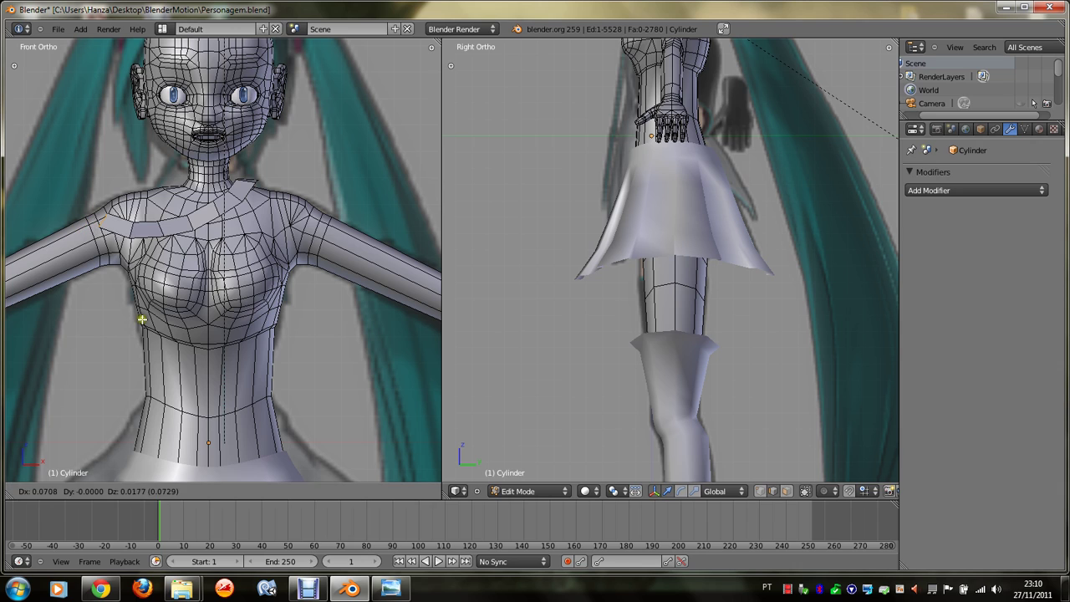
click(147, 327)
Step: Extrude the strap over the left shoulder and pull its end down toward the upper arm
key(e)
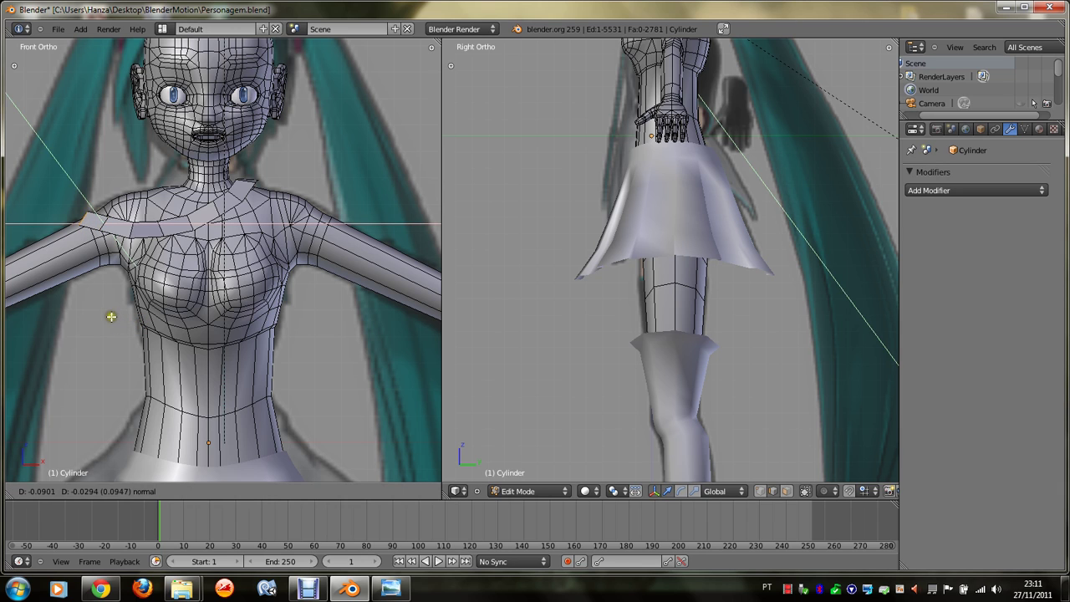
click(101, 318)
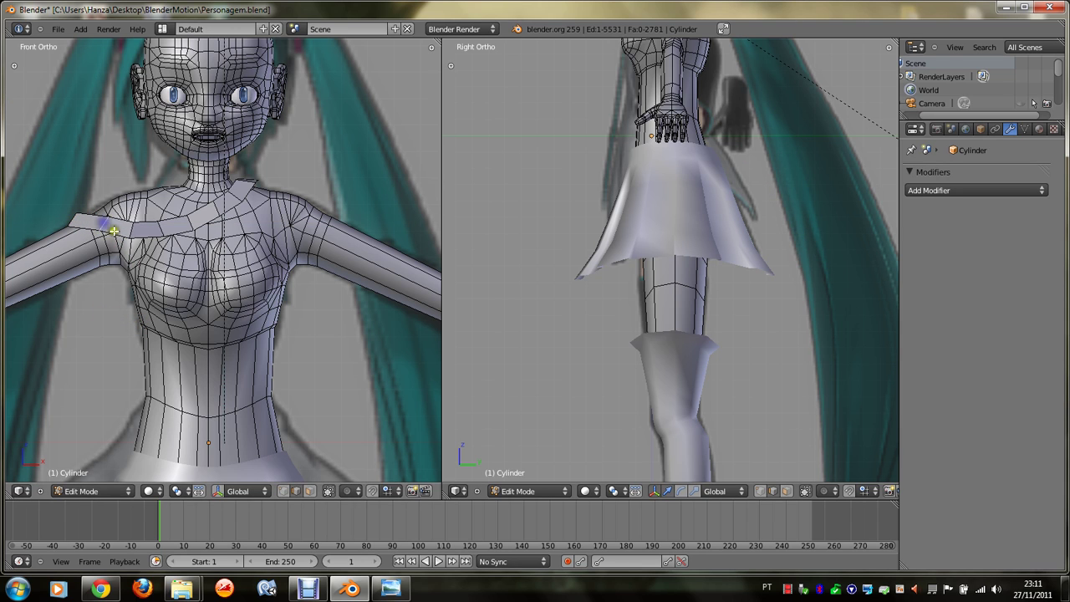
key(e)
click(106, 251)
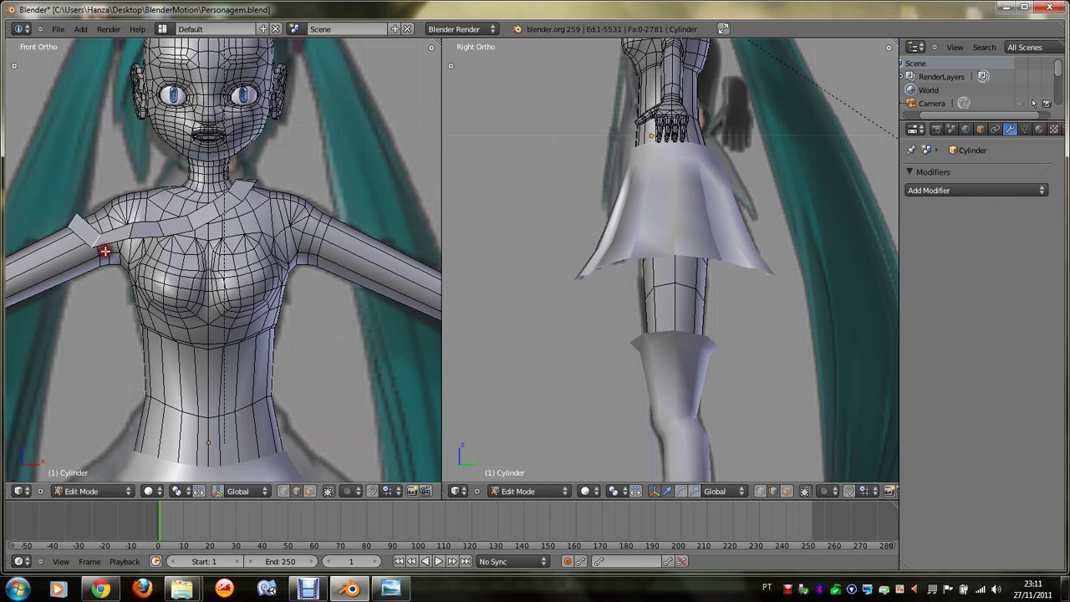
key(g)
click(149, 238)
Step: Reposition individual strap vertices to reshape the strap along the shoulder
right_click(164, 230)
key(g)
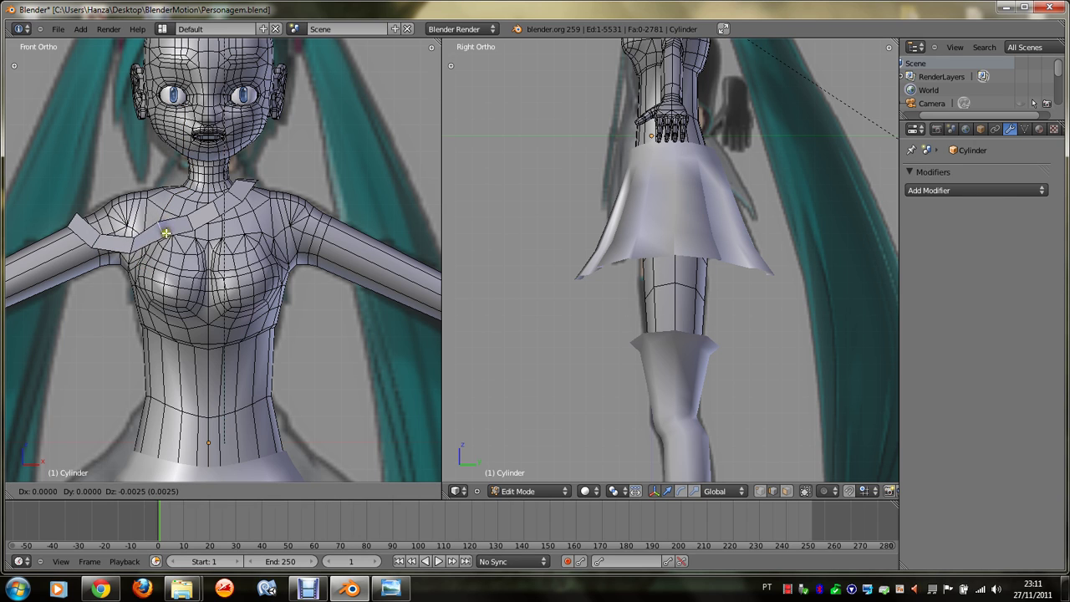
click(167, 234)
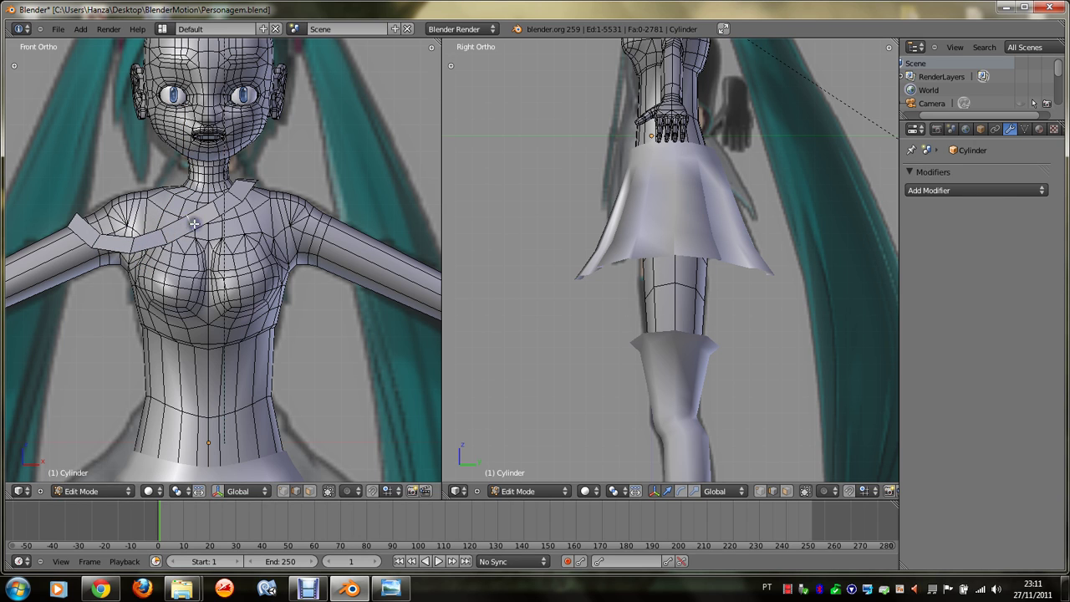
key(g)
click(205, 219)
key(g)
click(214, 211)
Step: Adjust the strap vertices near the neck to smooth its path
right_click(215, 212)
key(g)
click(243, 210)
key(g)
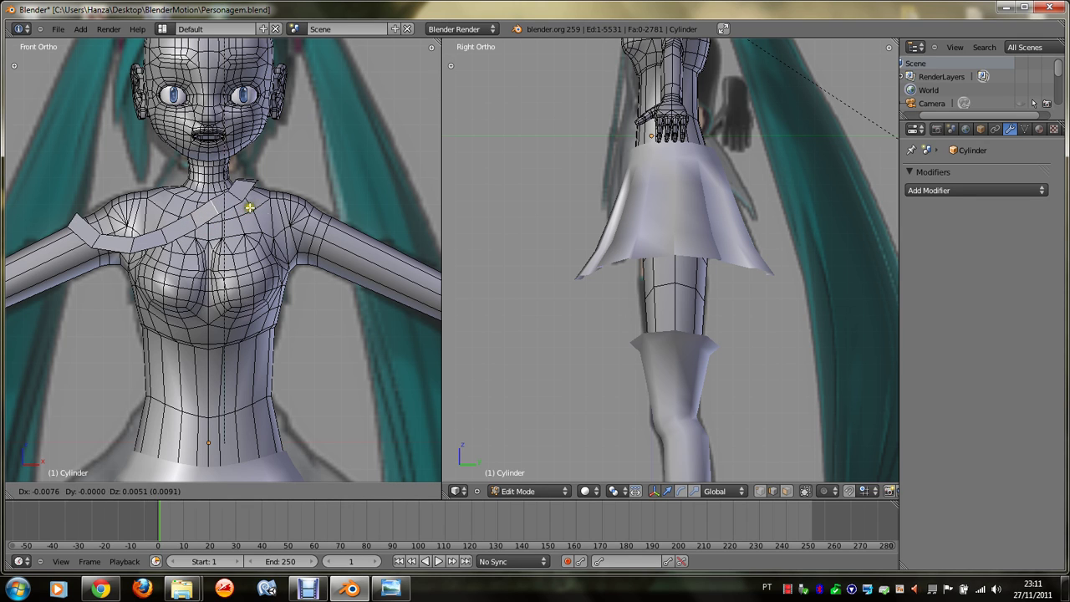
click(249, 208)
key(g)
click(250, 199)
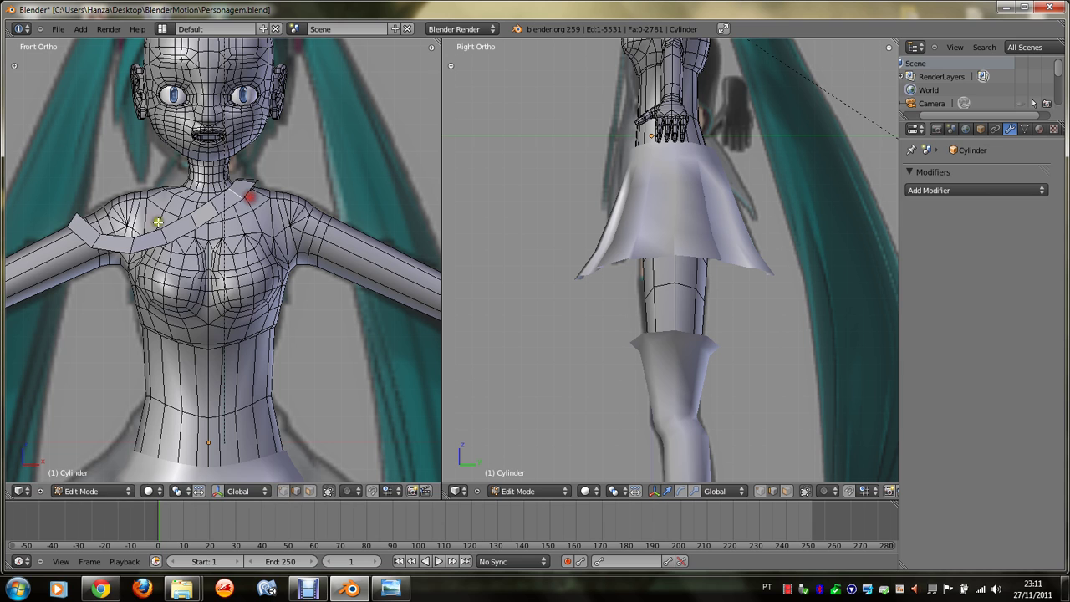
Step: From a side angle, extrude three strap segments over the shoulder toward the back
middle_drag(91, 219, 125, 243)
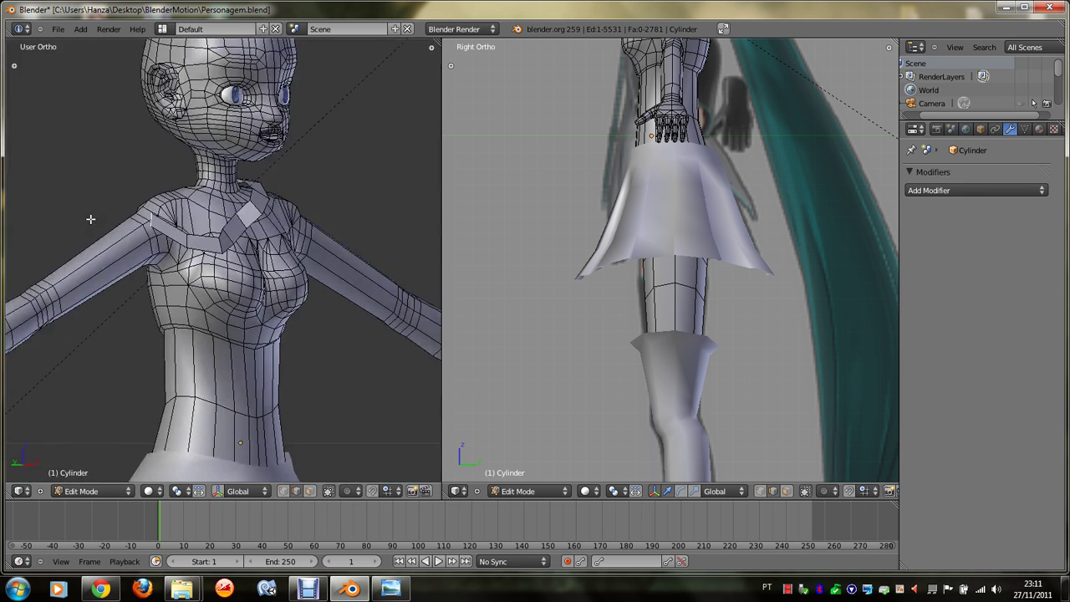
key(g)
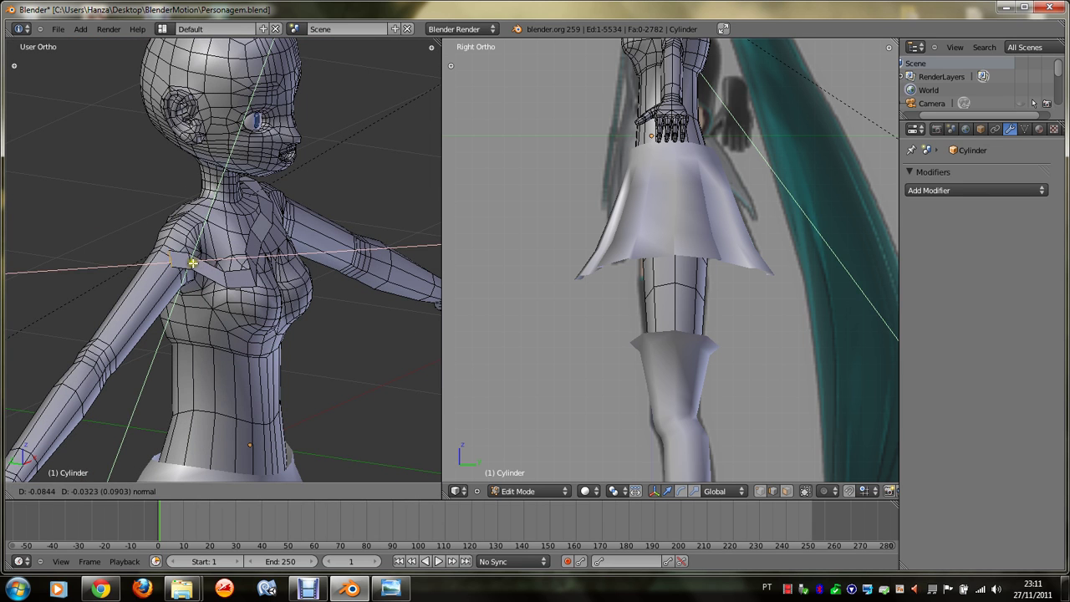
click(182, 255)
middle_drag(182, 254, 183, 260)
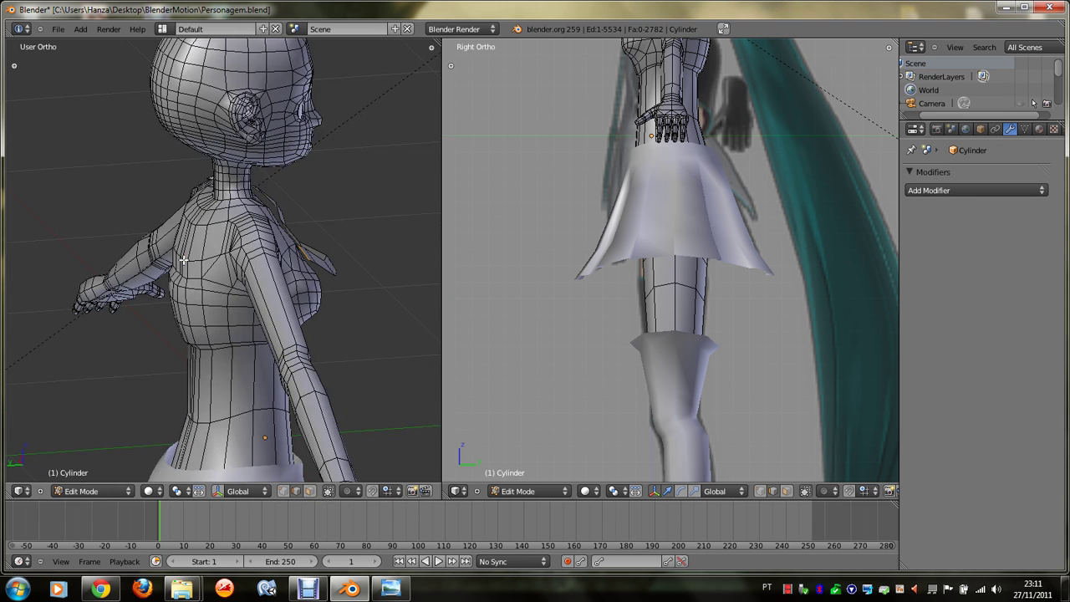
key(e)
click(259, 271)
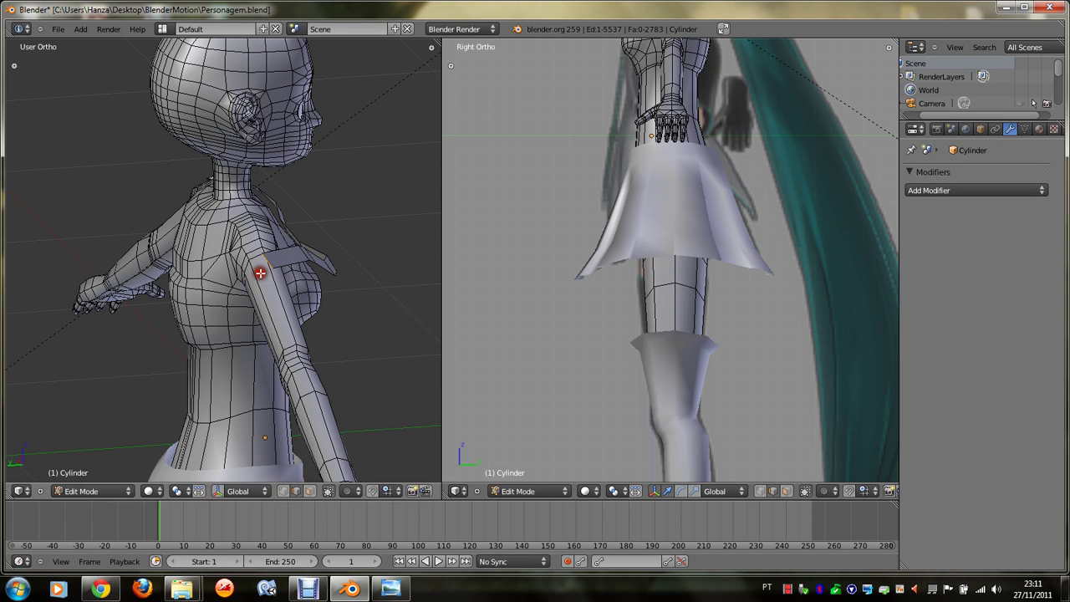
key(e)
click(251, 308)
key(e)
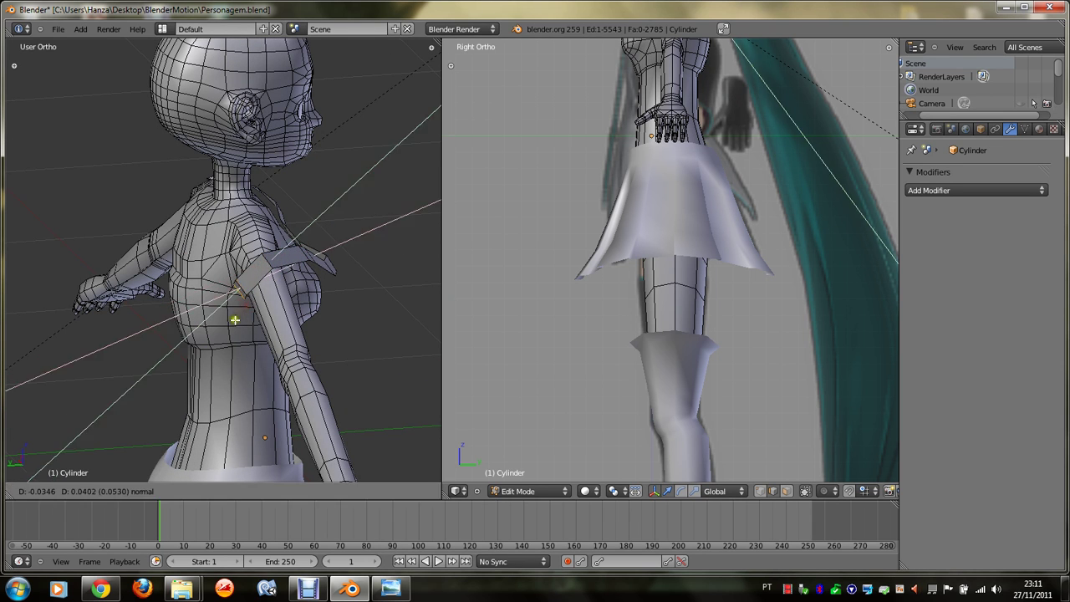
click(224, 336)
Step: In front view, move the strap's tip vertex closer to and down over the shoulder, then view from behind
key(KP_1)
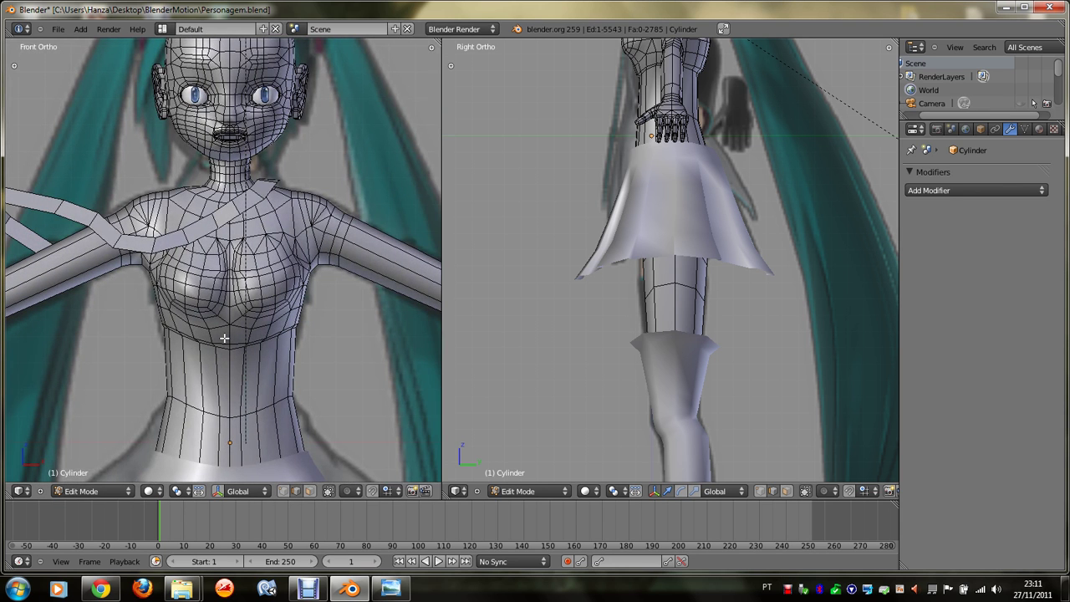
key(ctrl+KP_4)
key(ctrl+KP_4)
right_click(129, 190)
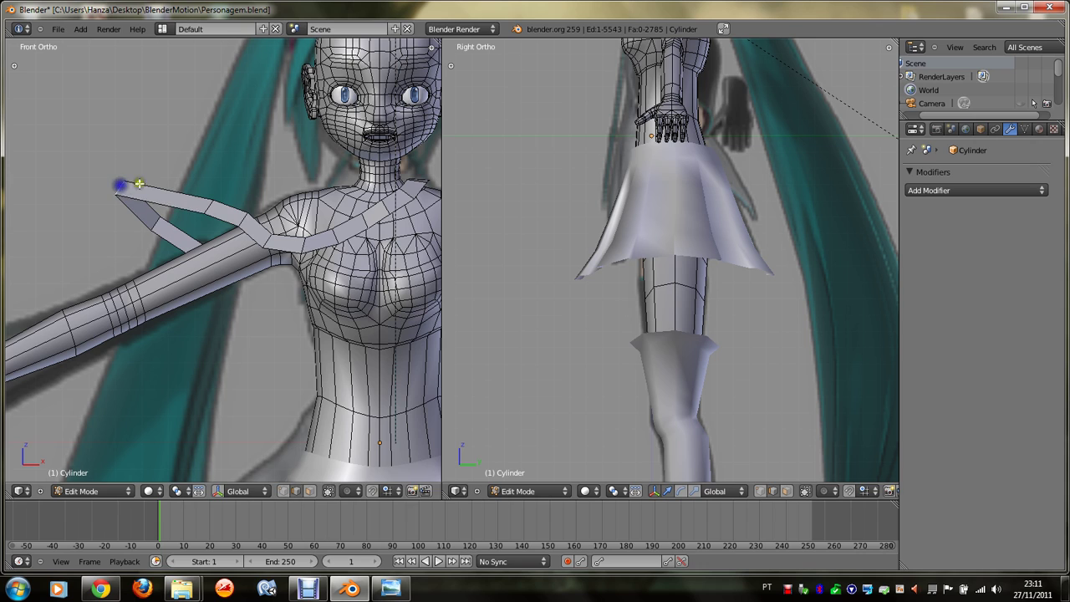
key(g)
click(237, 212)
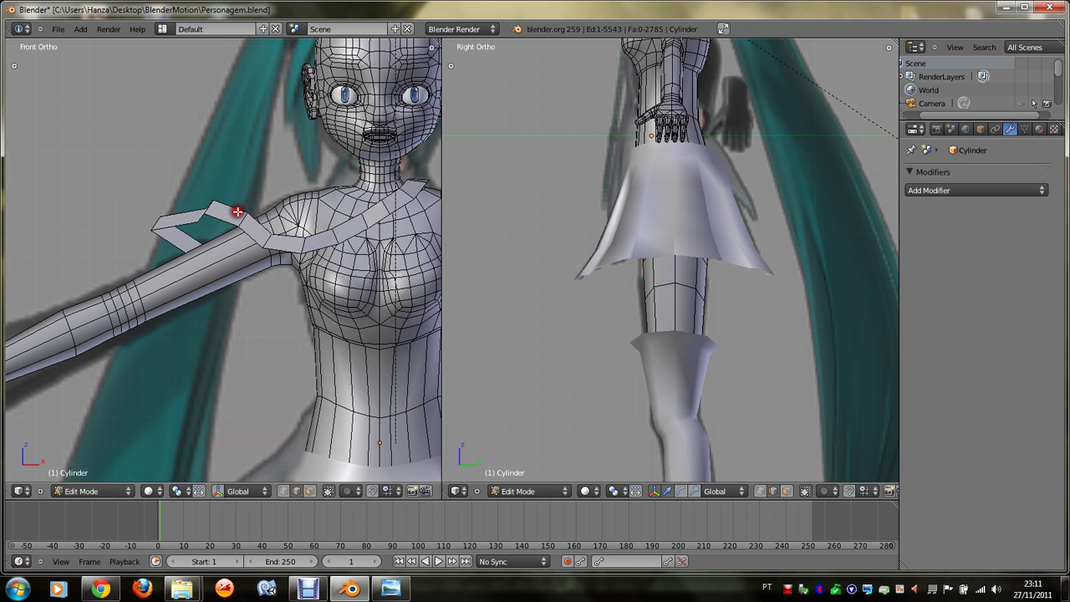
key(g)
click(201, 212)
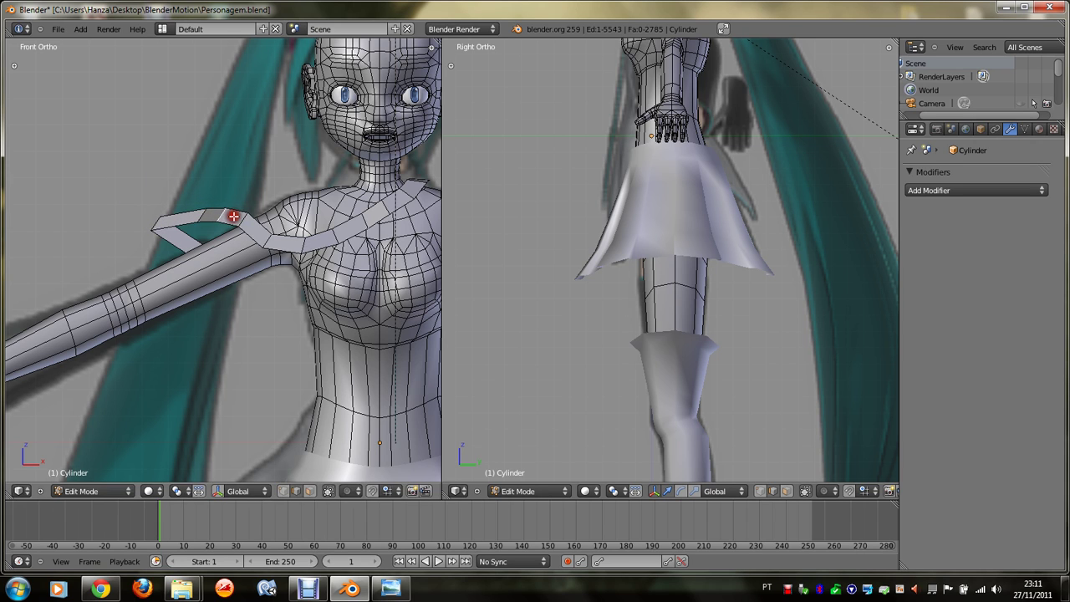
key(g)
right_click(161, 217)
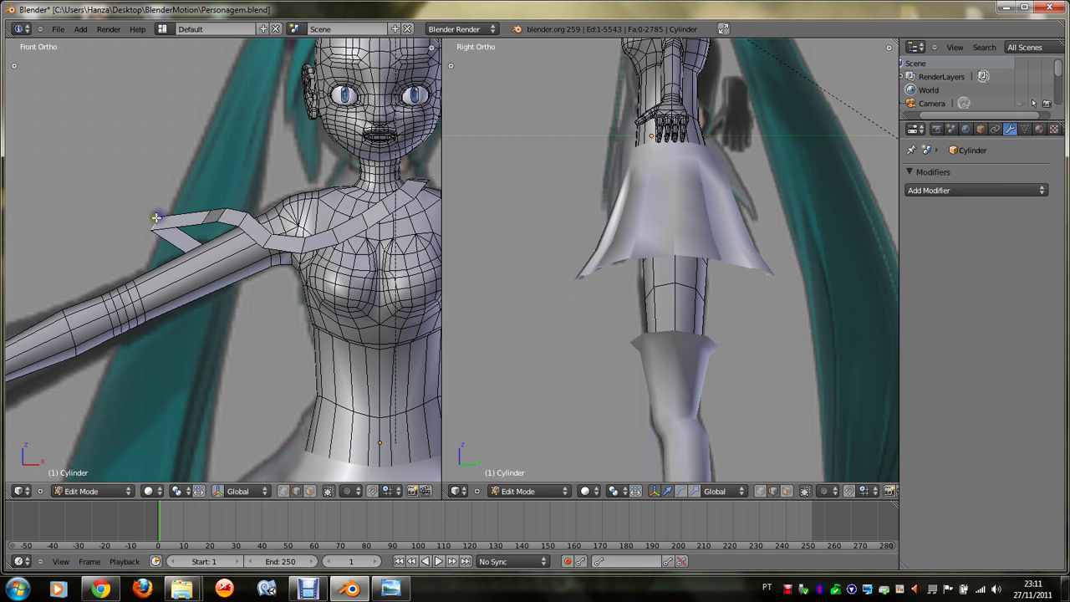
key(g)
click(211, 234)
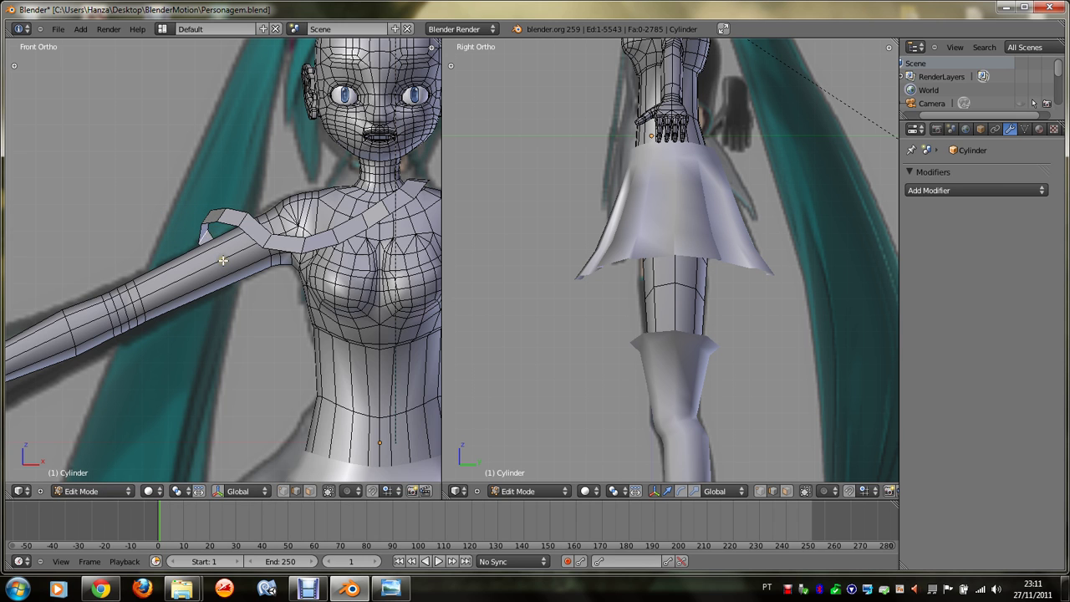
key(ctrl+KP_1)
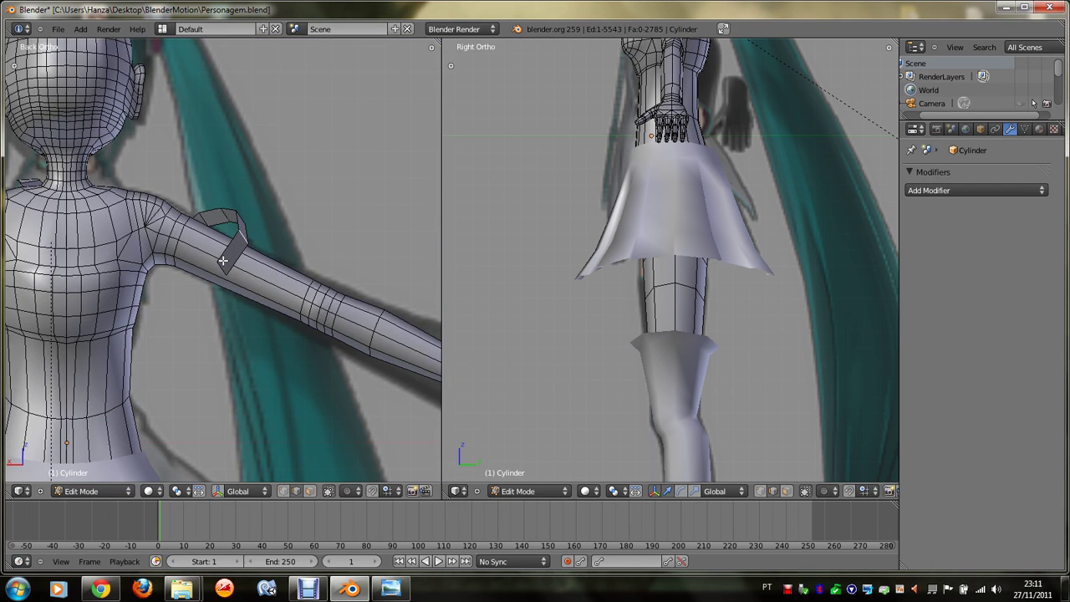
Step: In Back Ortho, place the strap's lower vertex near the armpit
key(g)
click(232, 269)
key(g)
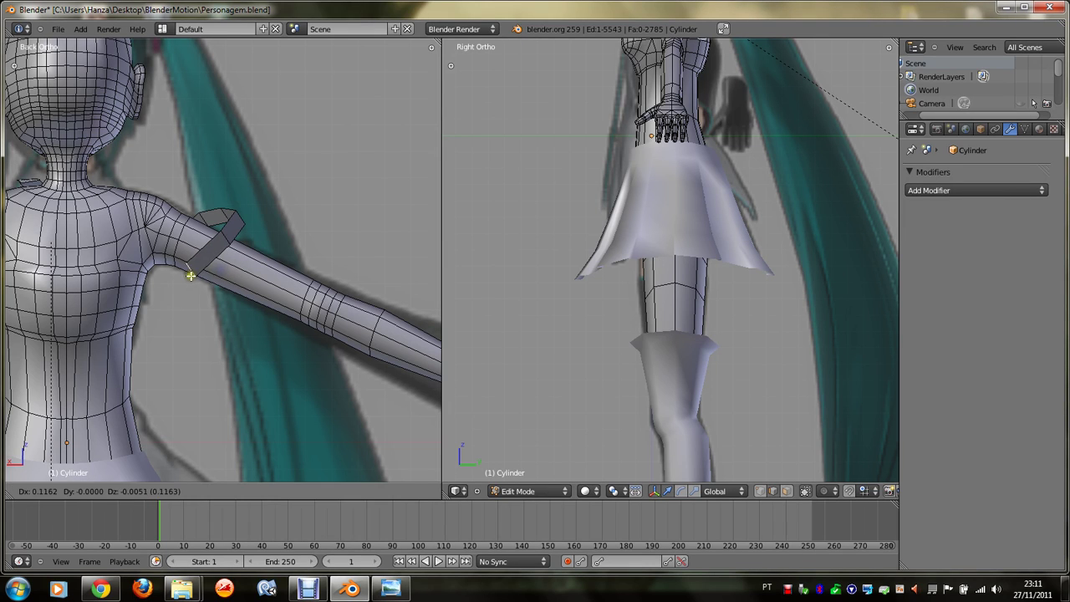
click(248, 275)
key(g)
click(240, 291)
key(g)
click(231, 268)
Step: Move the strap end up near the shoulder and adjust neighbouring strap vertices
key(g)
click(253, 217)
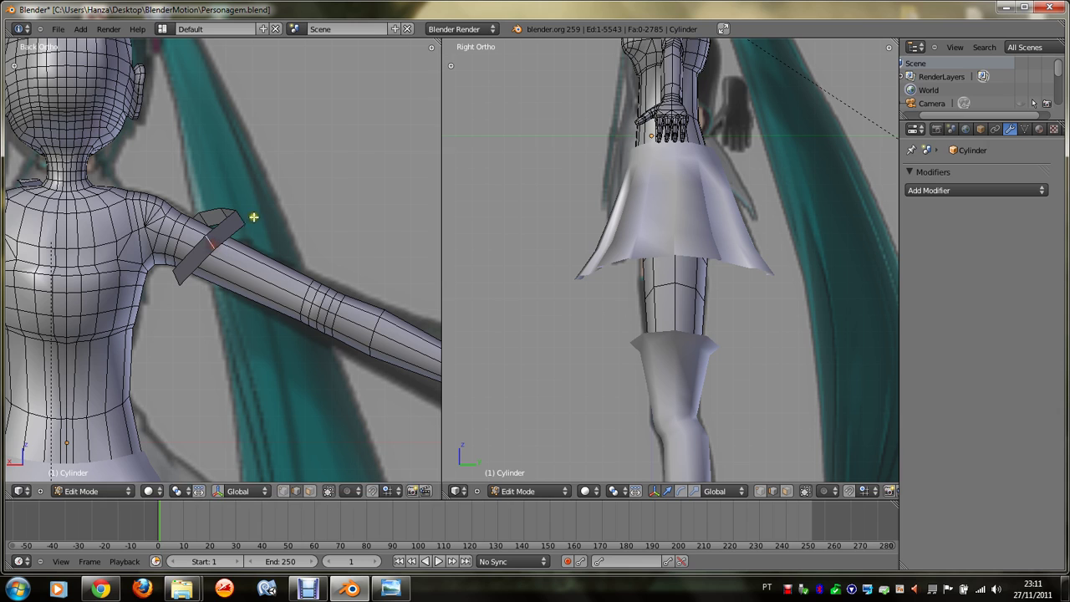
key(g)
click(241, 228)
key(g)
click(191, 269)
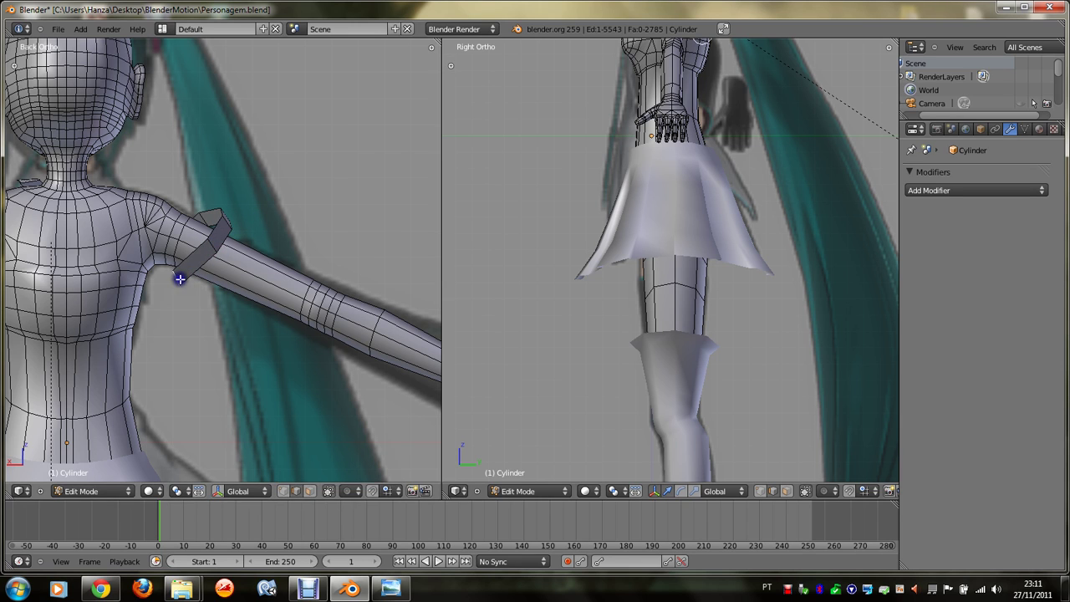
key(g)
click(192, 278)
Step: Fine-tune the strap vertices and position the shoulder vertex
scroll(195, 279, down, 2)
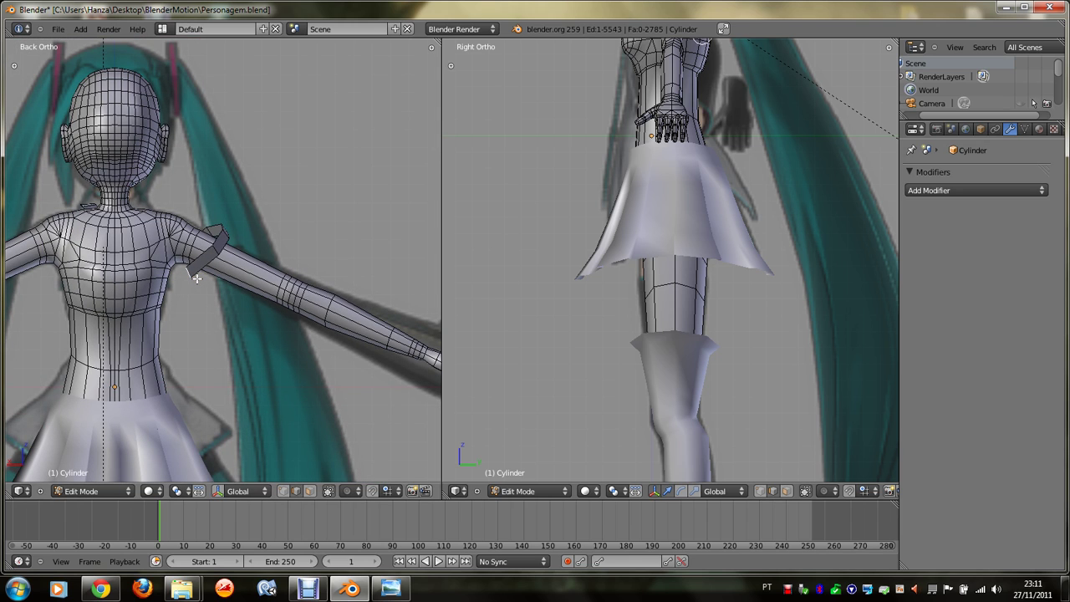
click(194, 273)
key(g)
click(191, 272)
key(g)
click(209, 281)
key(g)
click(253, 264)
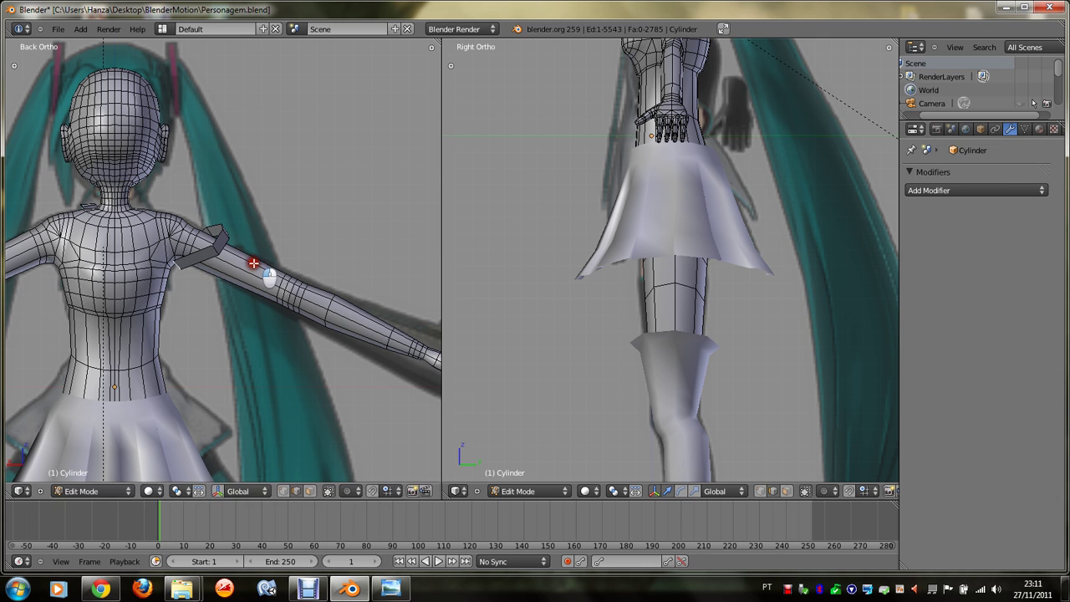
Step: Reposition the strap's shoulder vertices, checking the shape from an orbited view
scroll(253, 263, up, 3)
key(g)
click(234, 282)
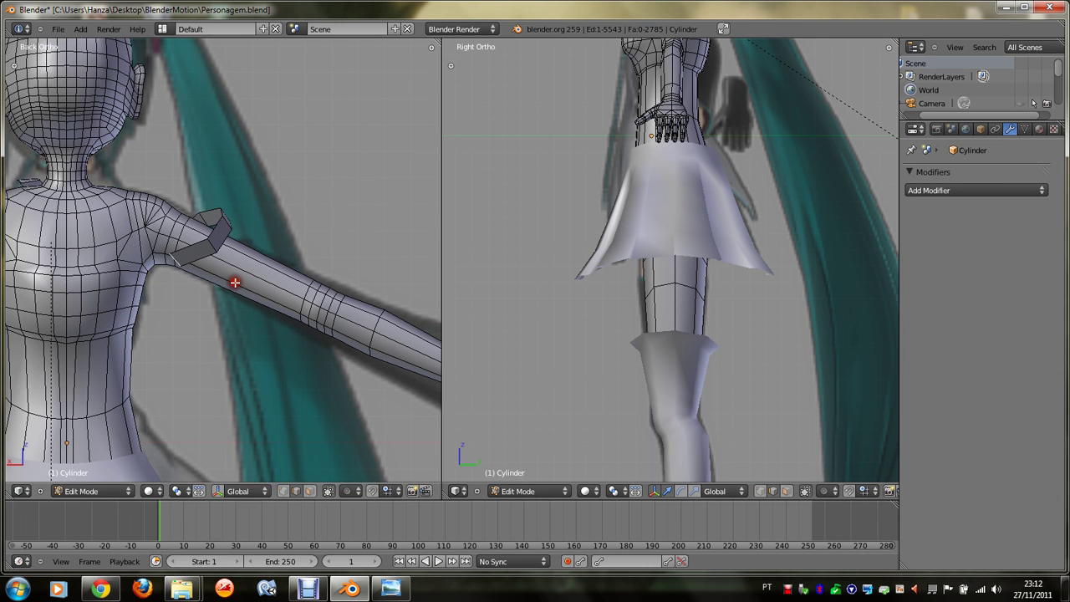
key(g)
click(188, 304)
middle_drag(189, 304, 198, 301)
key(g)
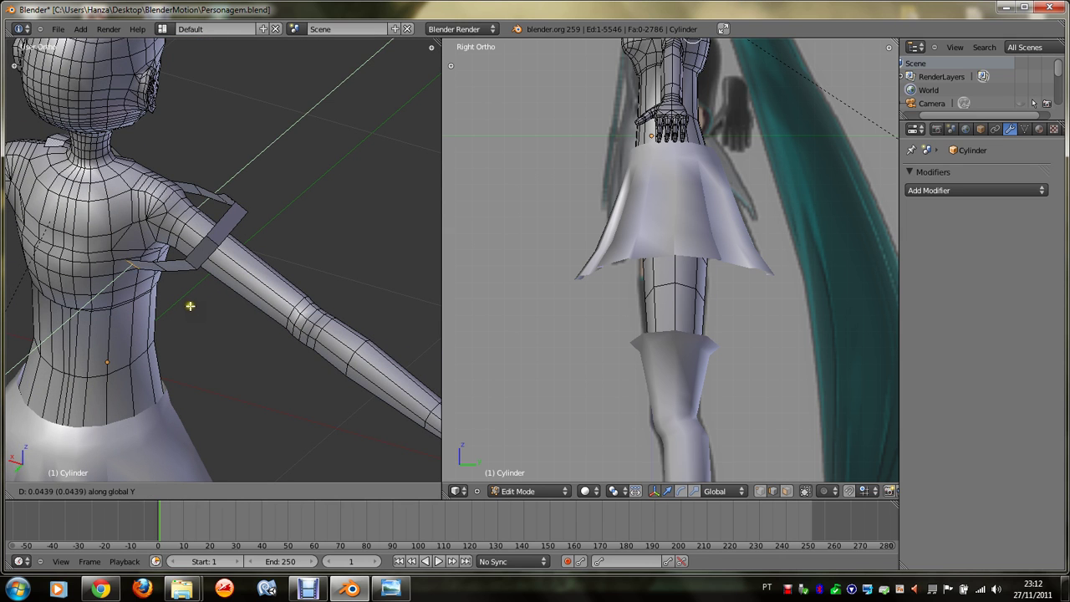
click(180, 313)
middle_drag(180, 314, 180, 314)
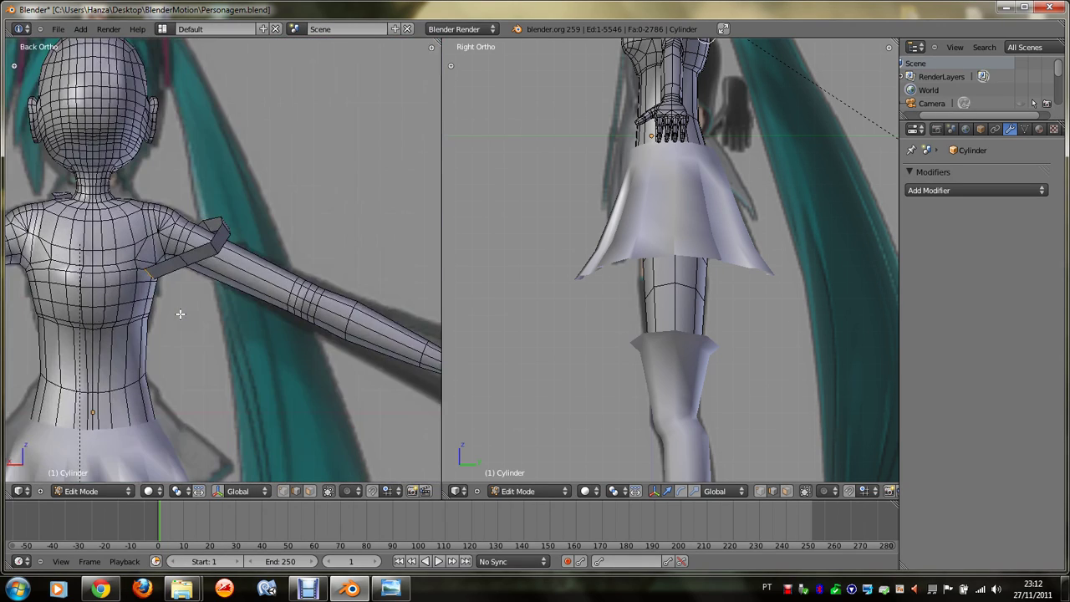
Step: Raise the shoulder vertices slightly and extrude the strap edge across the upper back
key(g)
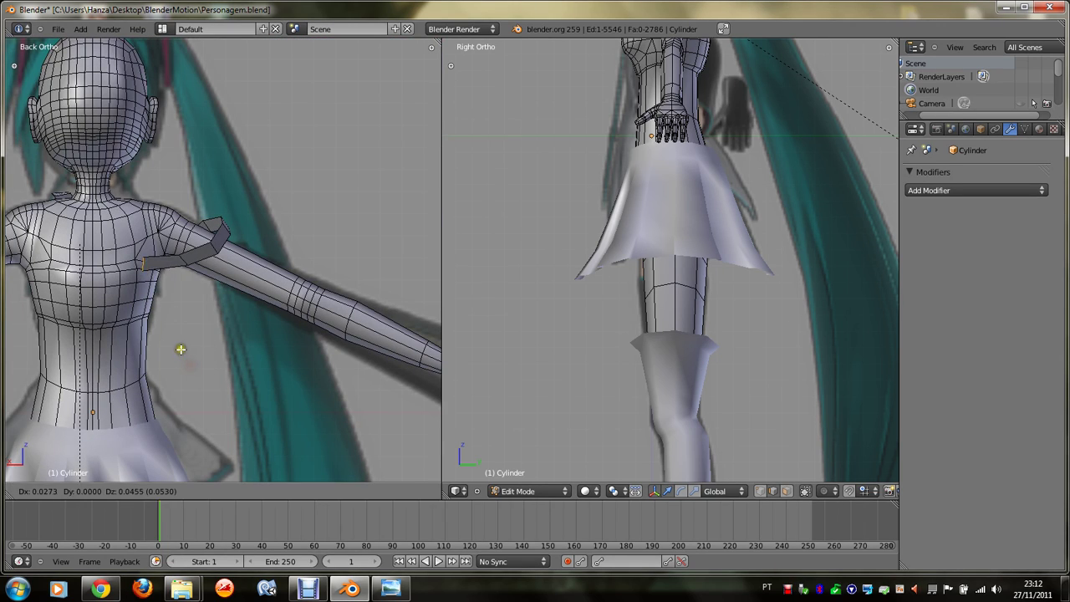
click(180, 349)
key(e)
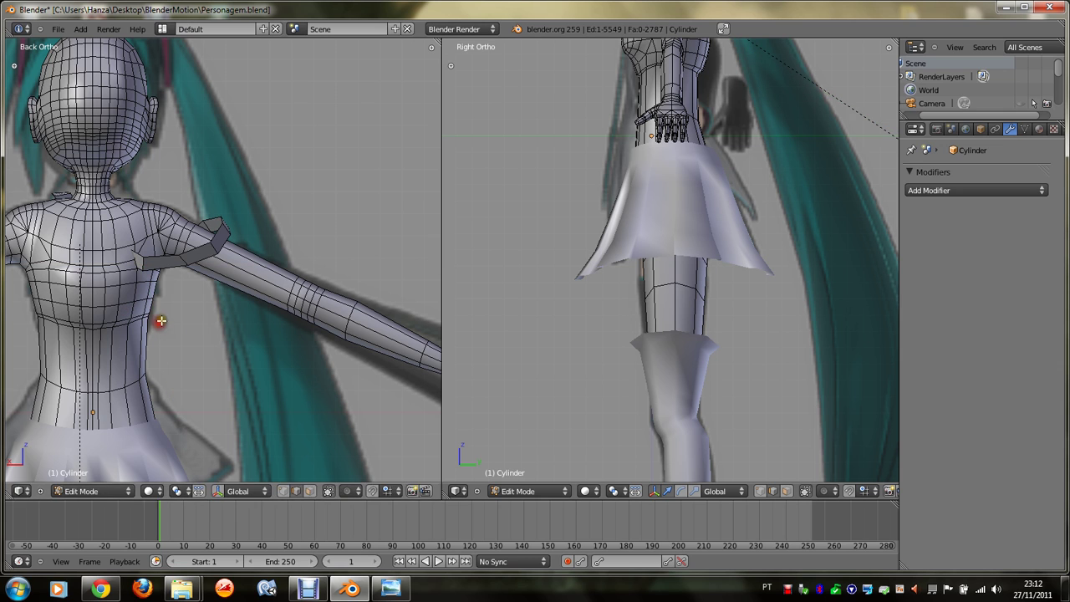
click(159, 321)
middle_drag(143, 335, 113, 325)
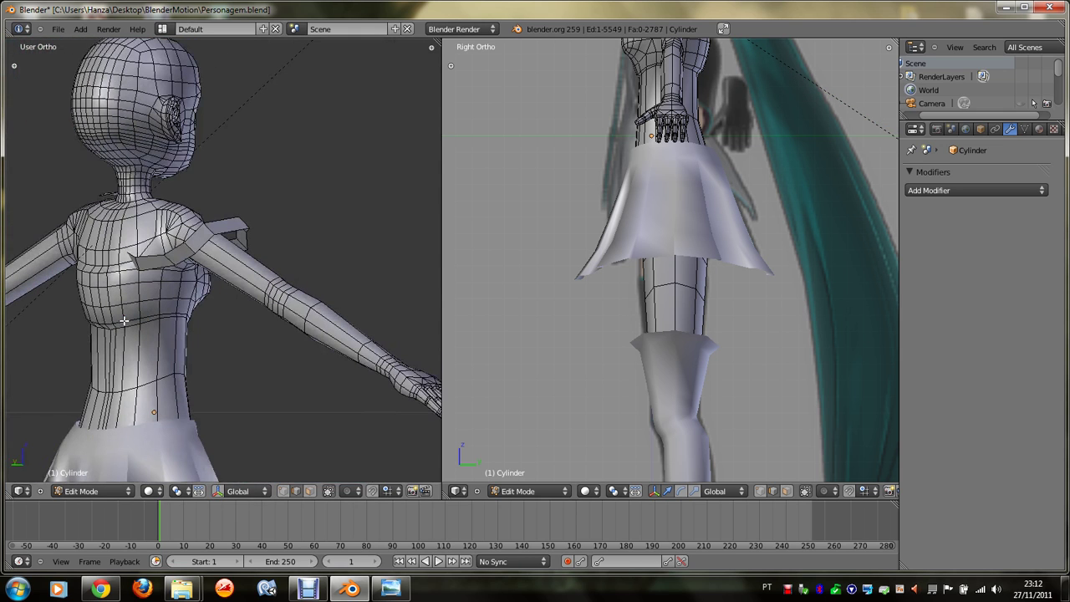
Step: Shift the strap along Y, then rotate its end twice in back view
key(g)
key(y)
click(94, 328)
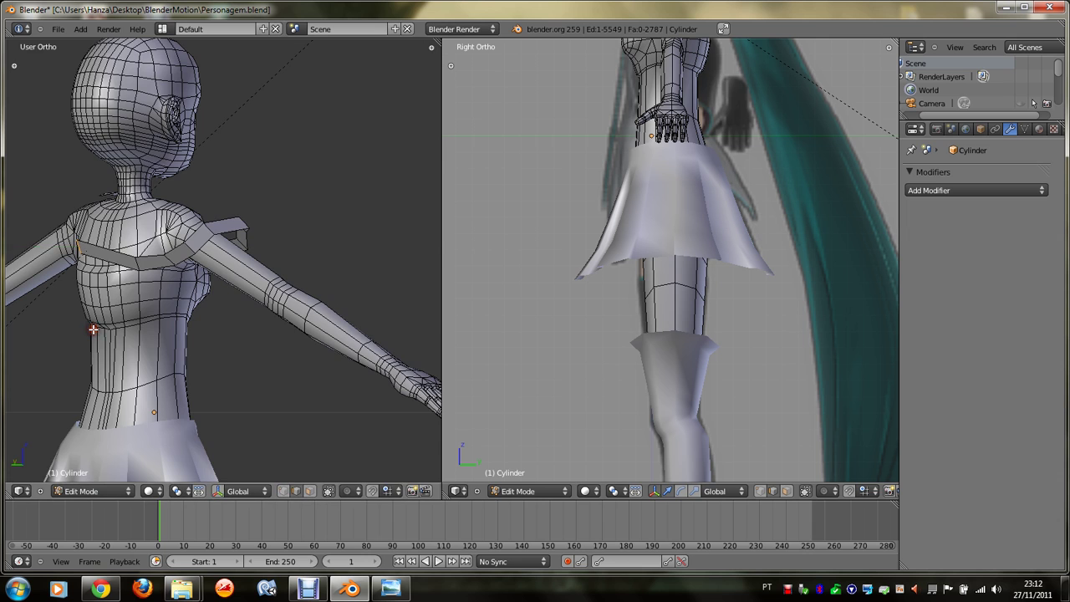
key(KP_1)
key(ctrl+KP_1)
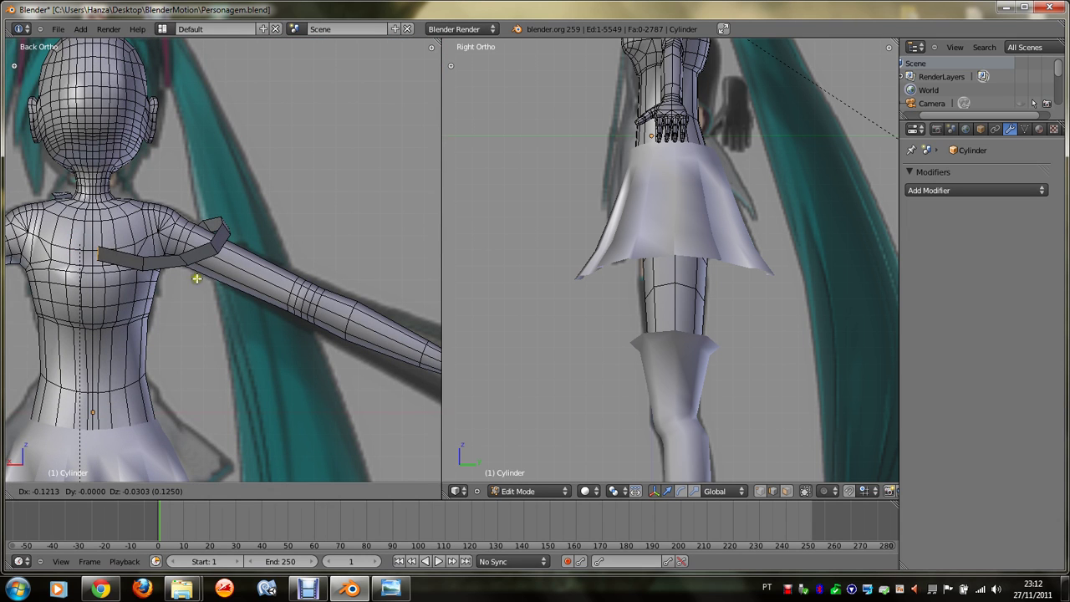
key(r)
click(220, 283)
key(r)
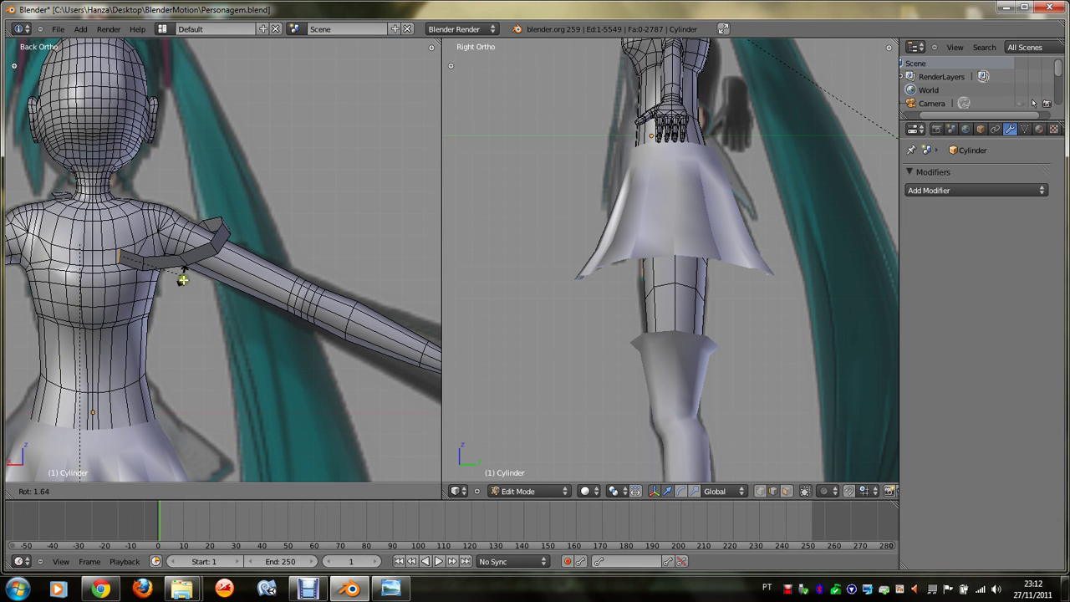
click(185, 288)
Step: Add a new strap segment along its normal and orbit to check it from an angle
key(g)
key(shift+z)
key(shift+z)
click(142, 274)
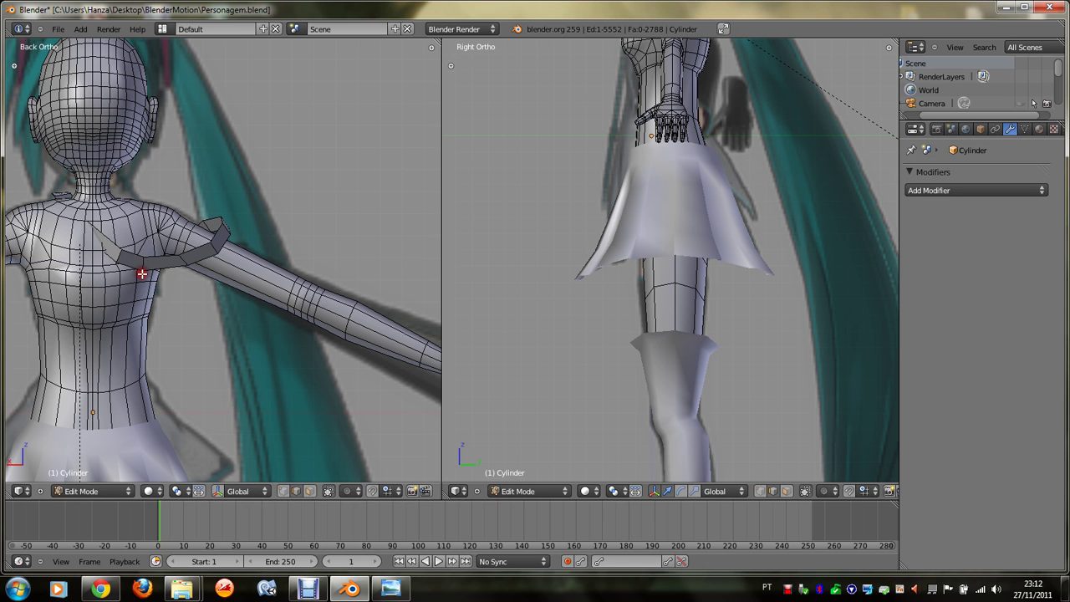
key(KP_8)
key(KP_4)
key(g)
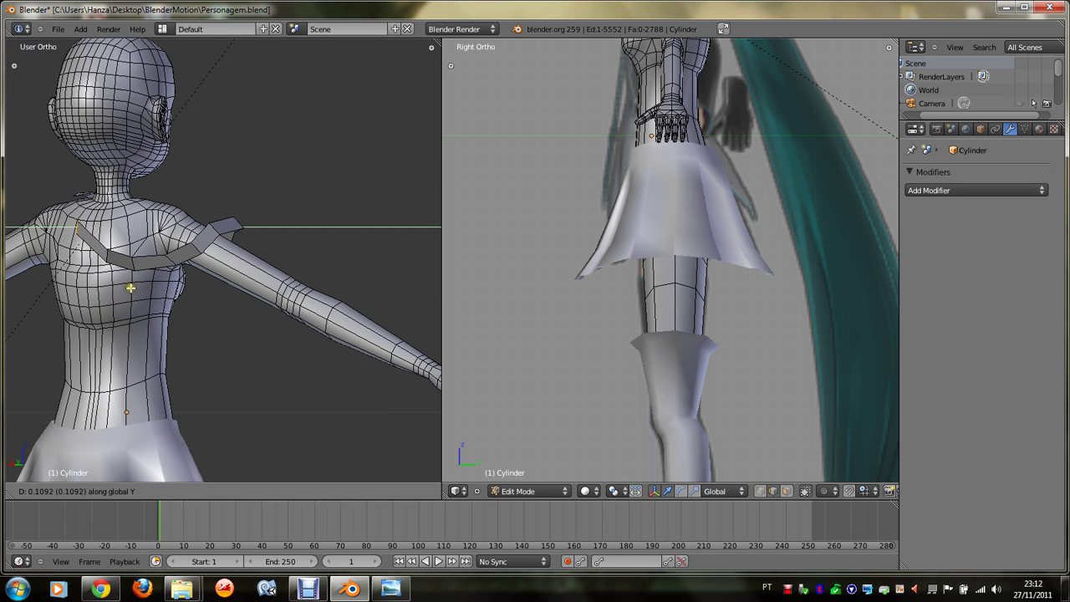
key(Escape)
key(KP_4)
key(KP_4)
key(ctrl+KP_1)
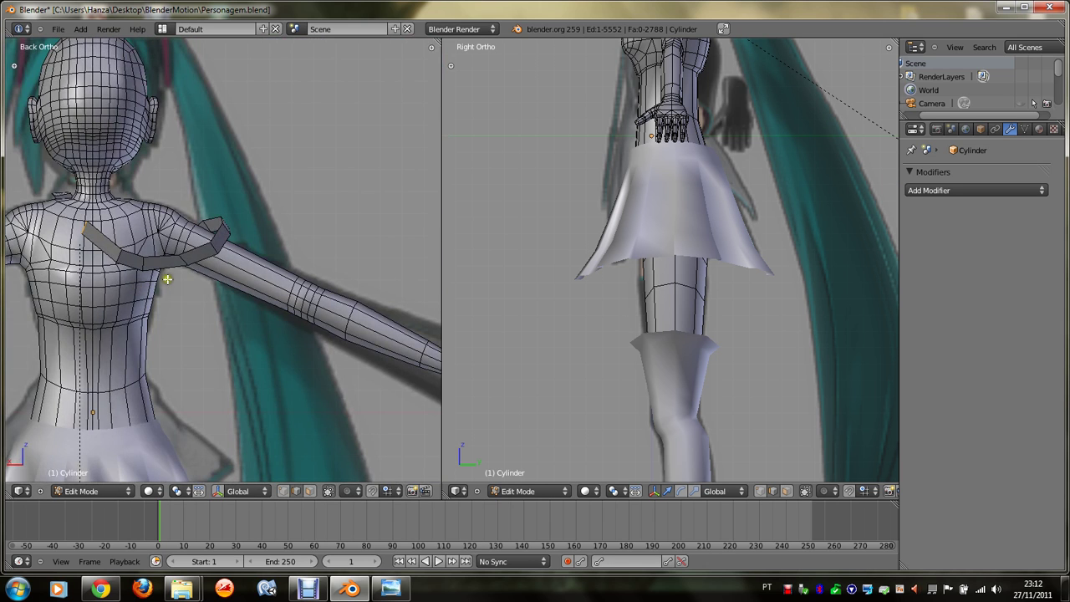
Step: Rotate the end piece and add a final segment along the normal up to the neck base
key(r)
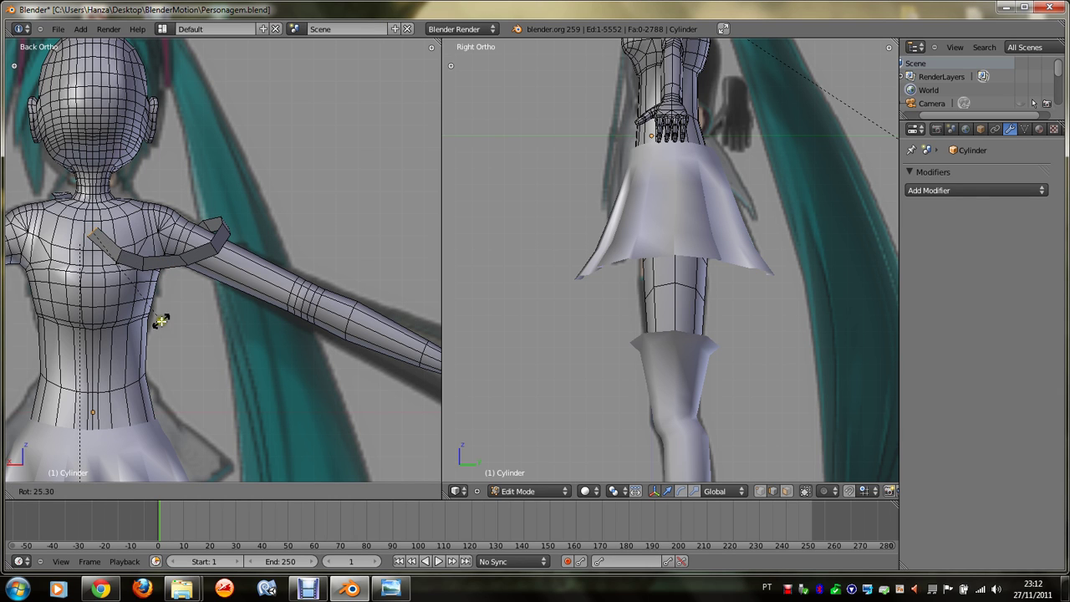
click(158, 318)
key(g)
key(shift+z)
key(shift+z)
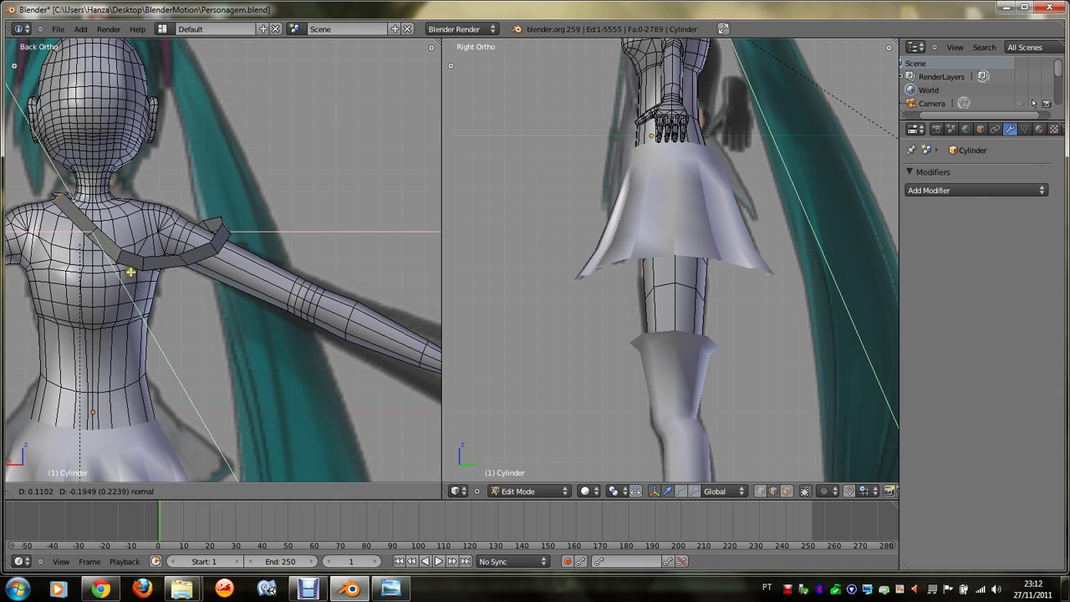
click(131, 276)
middle_drag(133, 278, 141, 280)
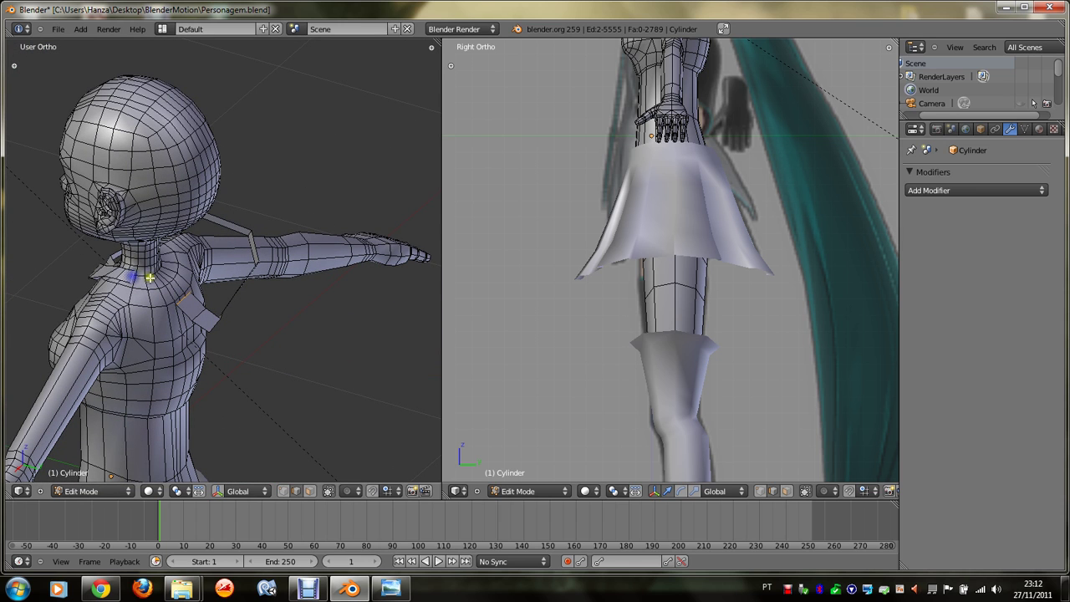
Step: Apply Subdivide Smooth to the selected collar strip face
key(ctrl+f)
click(125, 214)
scroll(148, 282, up, 2)
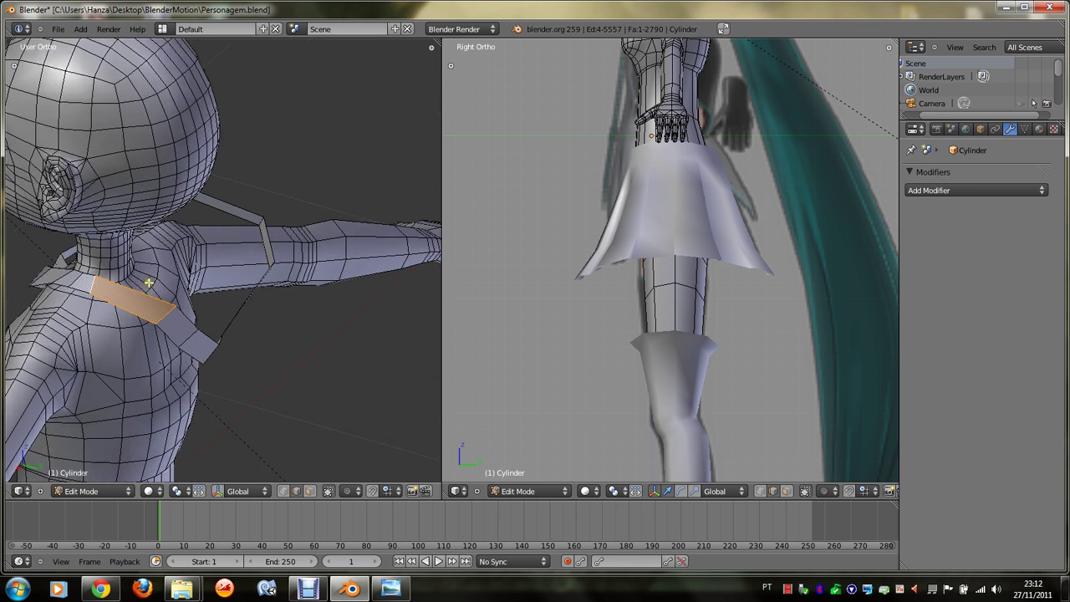
key(w)
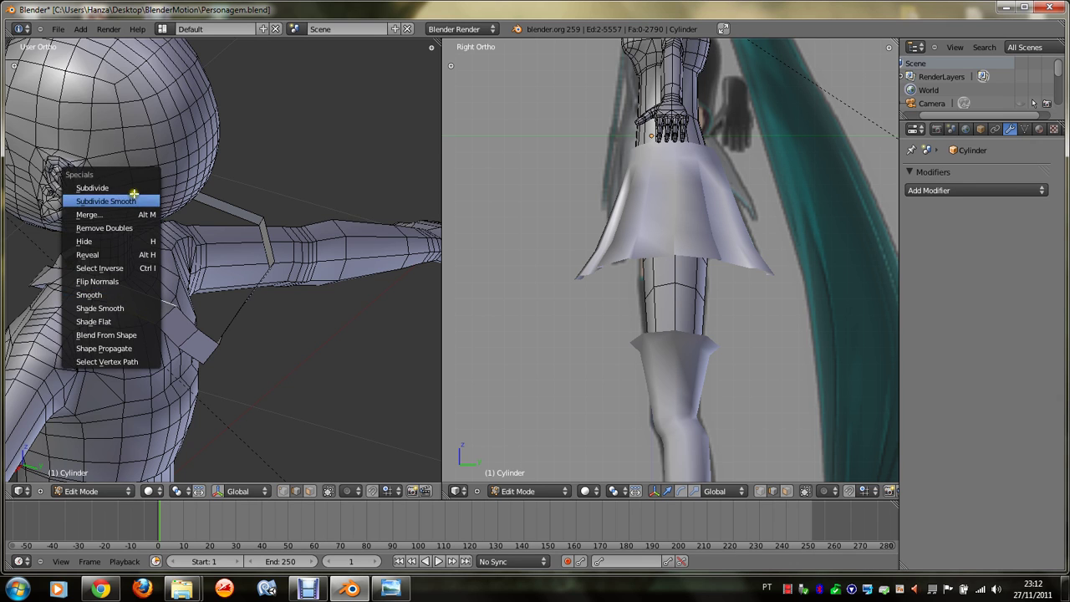
click(134, 190)
key(t)
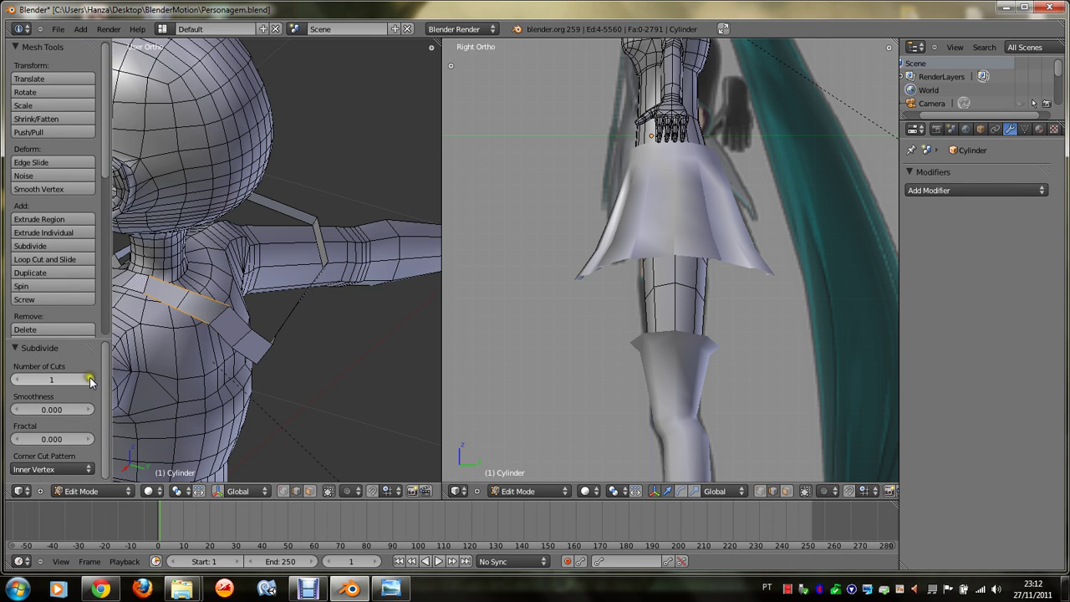
Step: Deselect the whole mesh and frame the strap in front view
key(Tab)
key(Tab)
key(a)
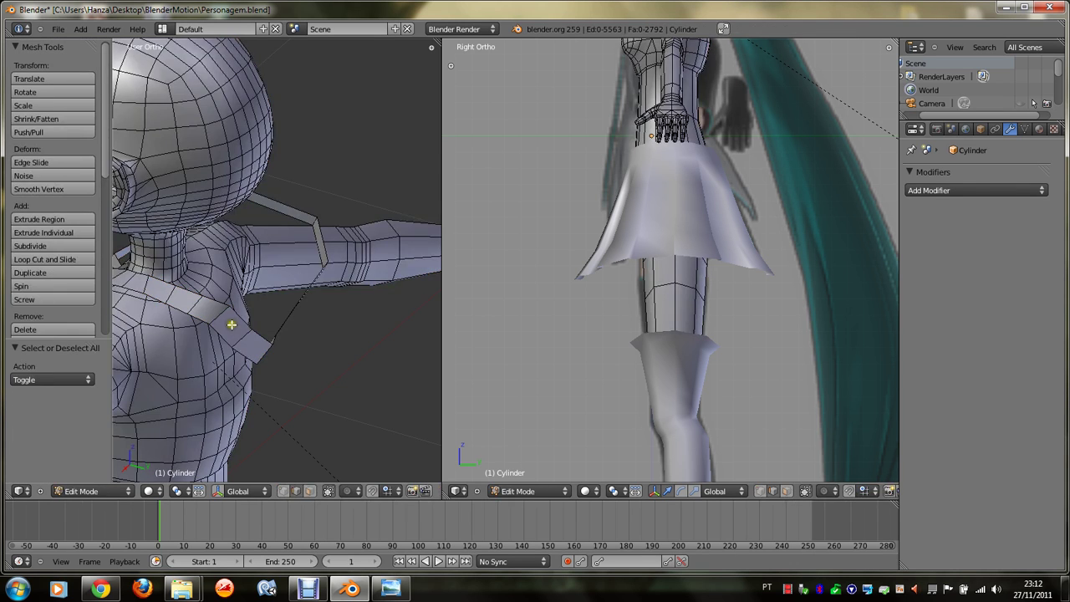
scroll(233, 326, down, 3)
key(Tab)
key(Tab)
key(t)
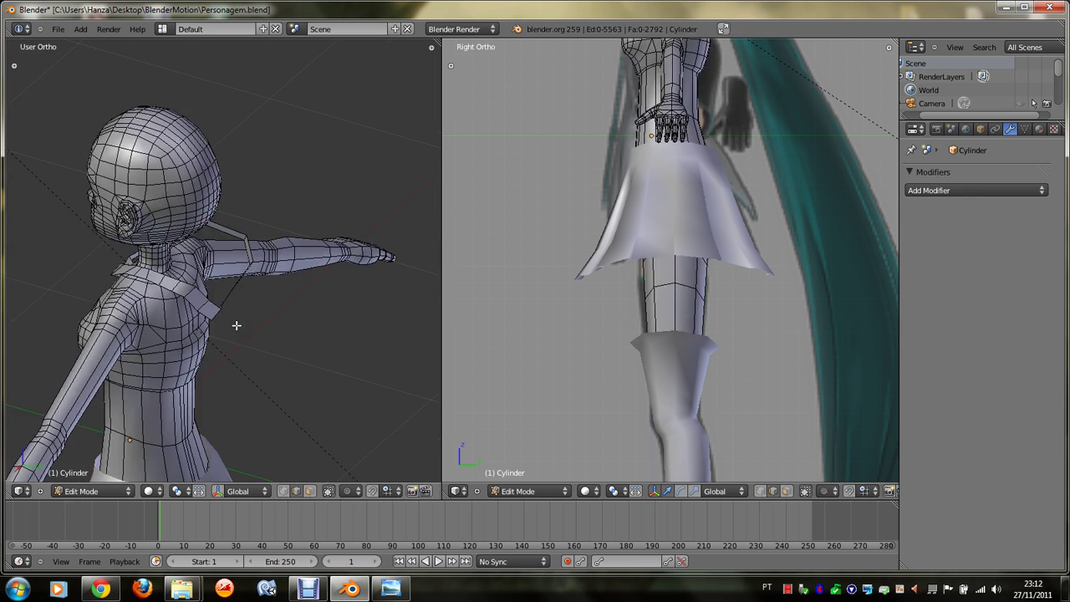
key(KP_1)
key(ctrl+KP_6)
key(ctrl+KP_6)
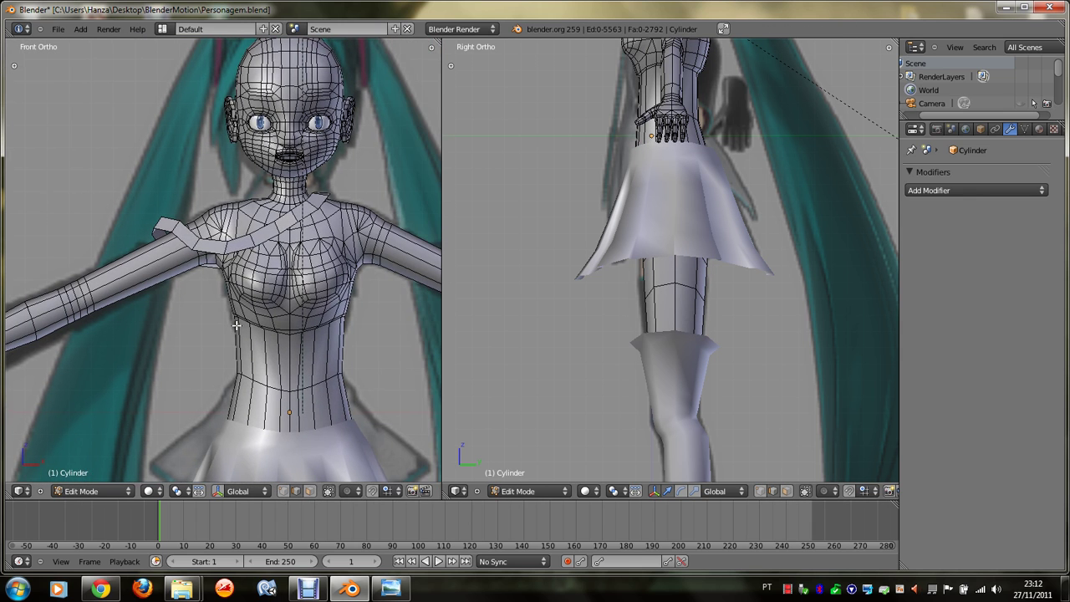
scroll(321, 234, up, 2)
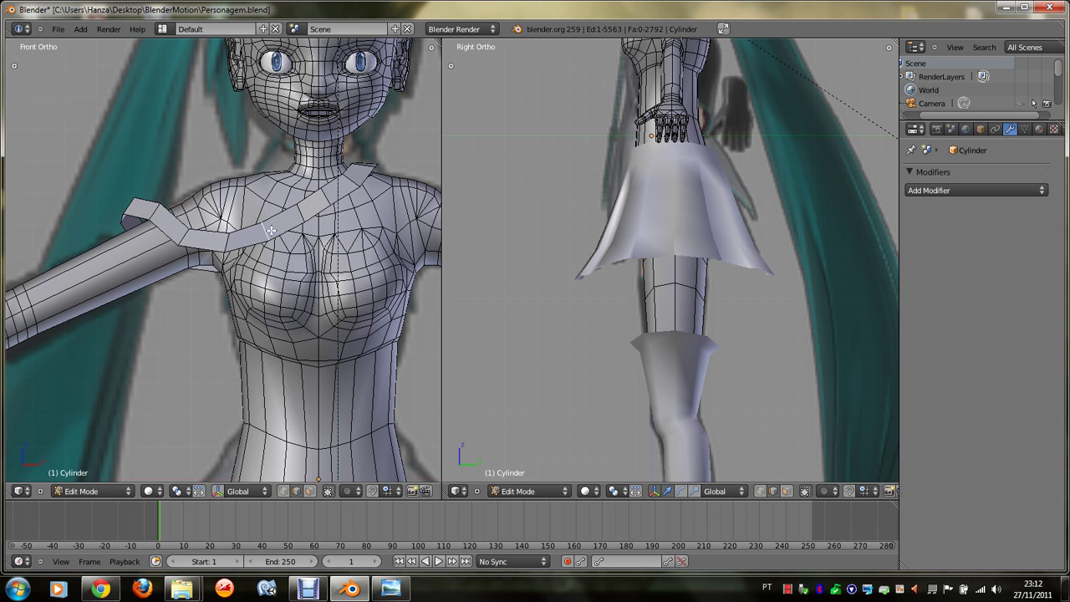
Step: Separate the strap into object Cylinder.004 and show the nova-vocaloid.jpg reference
key(l)
key(p)
click(271, 229)
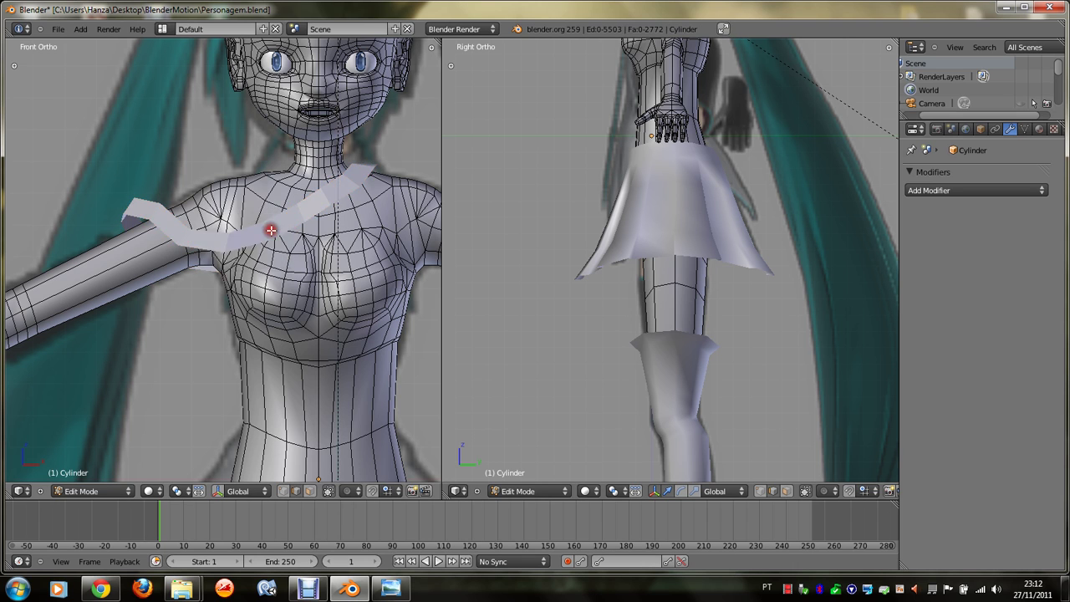
key(Tab)
scroll(270, 229, down, 2)
right_click(291, 224)
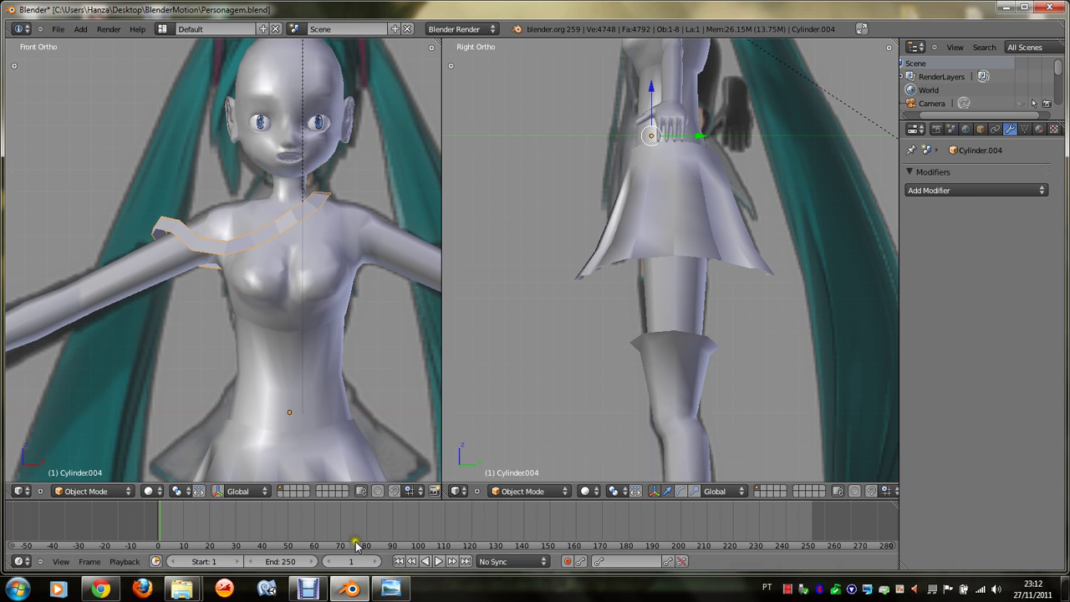
click(388, 590)
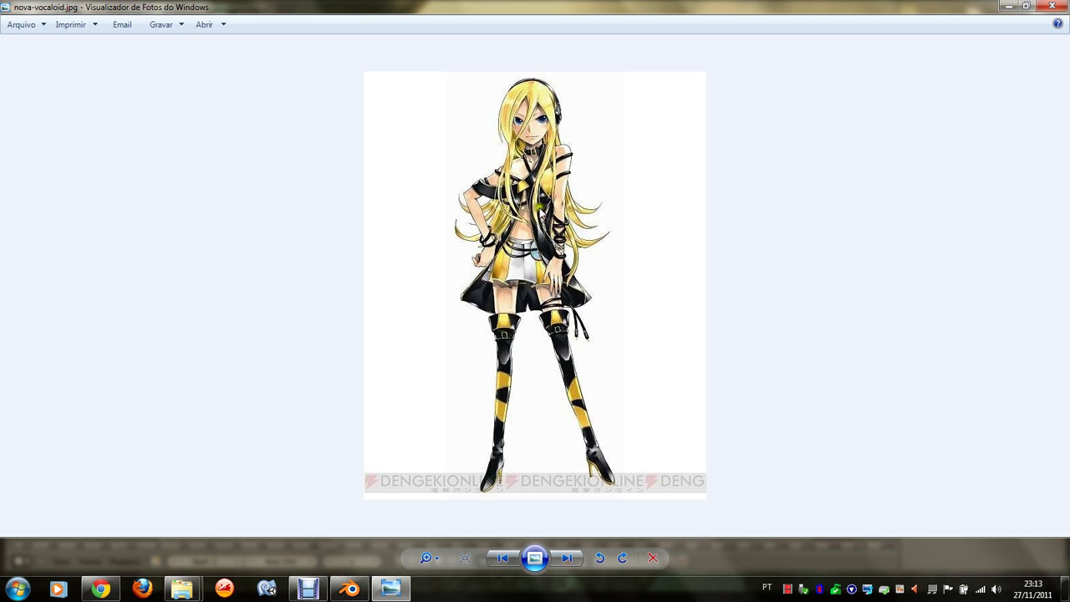
Step: Add a Solidify modifier to the chest strip Cylinder.004 to give it thickness
click(350, 588)
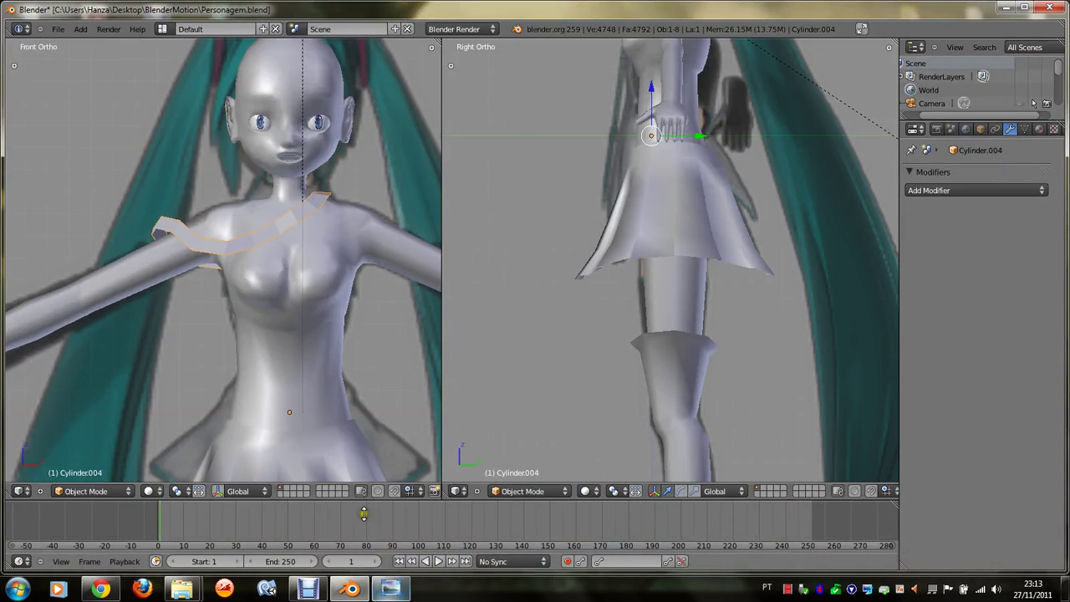
key(Tab)
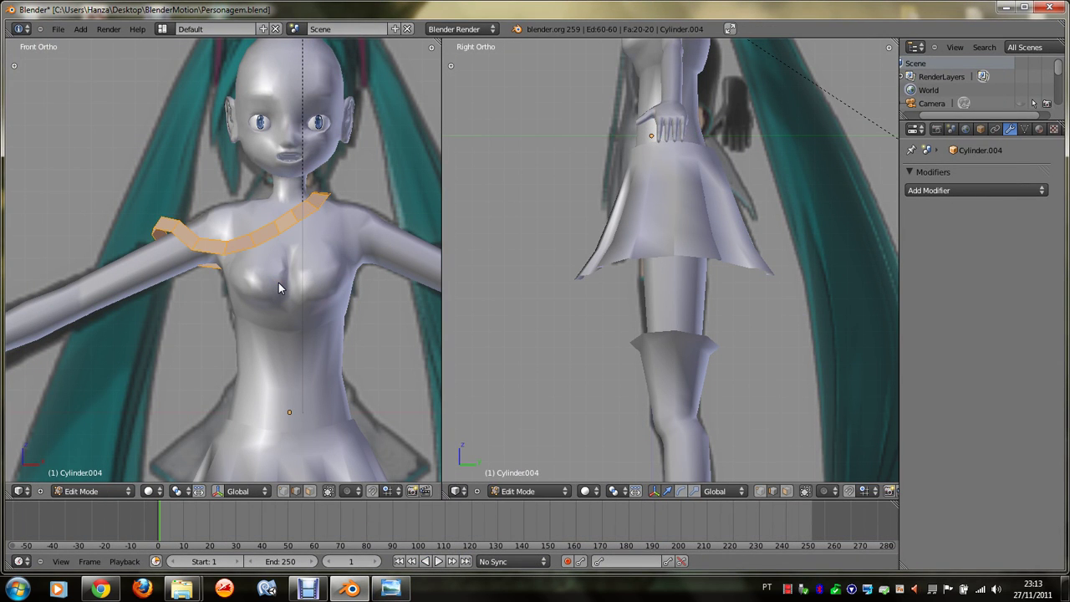
scroll(278, 283, up, 3)
key(Tab)
key(n)
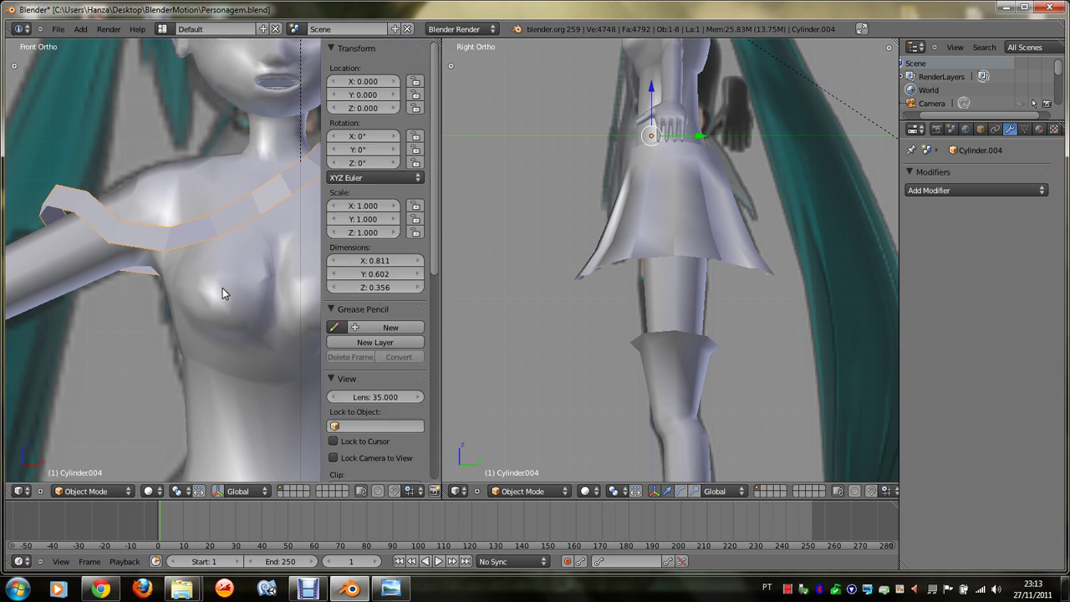
key(n)
key(t)
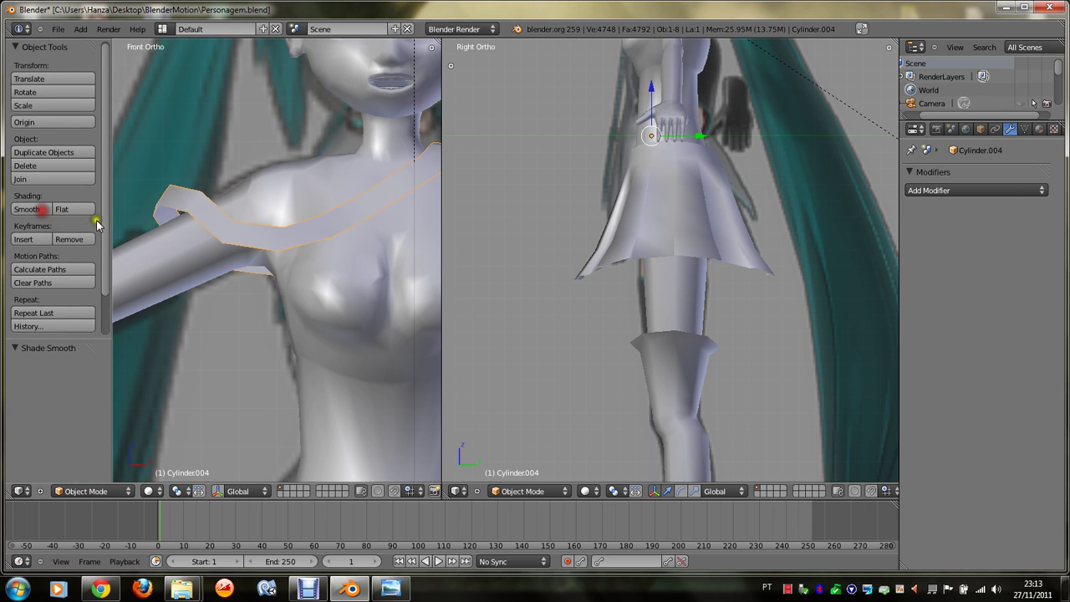
key(t)
scroll(260, 252, down, 1)
scroll(259, 251, down, 1)
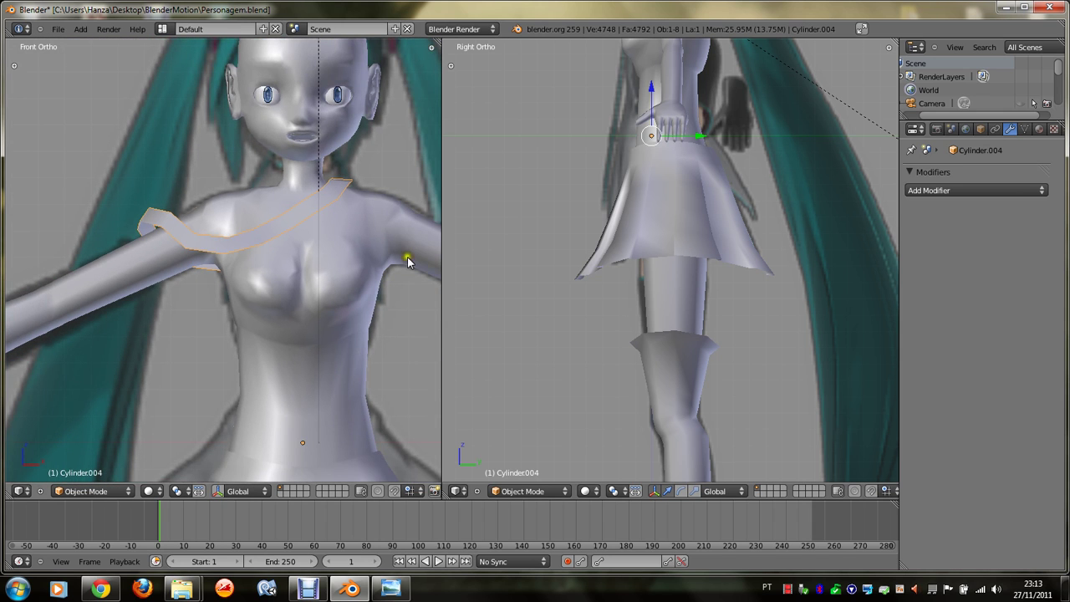
click(913, 191)
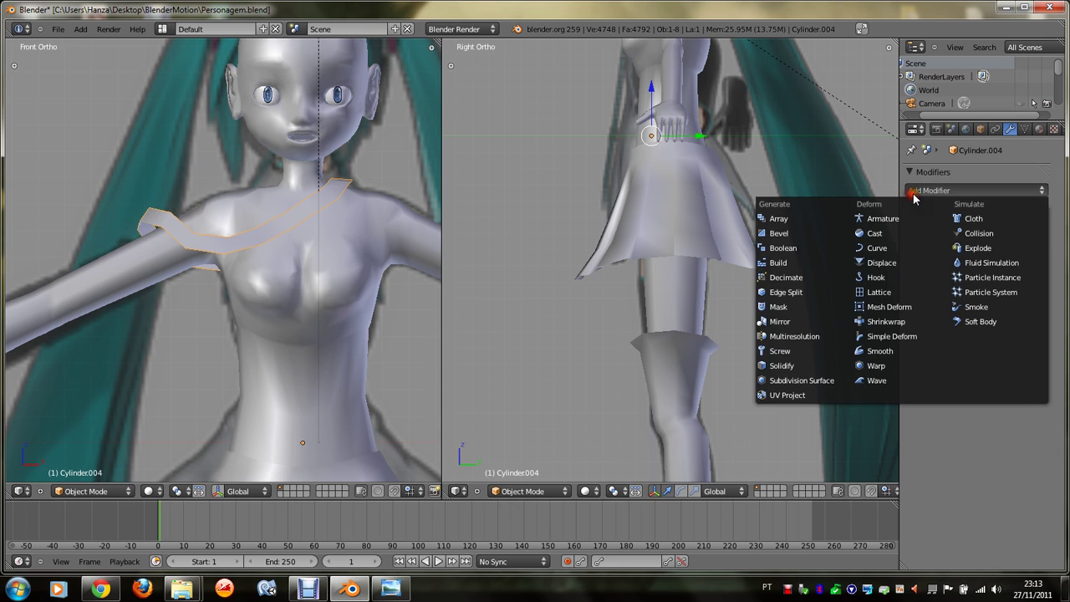
click(797, 365)
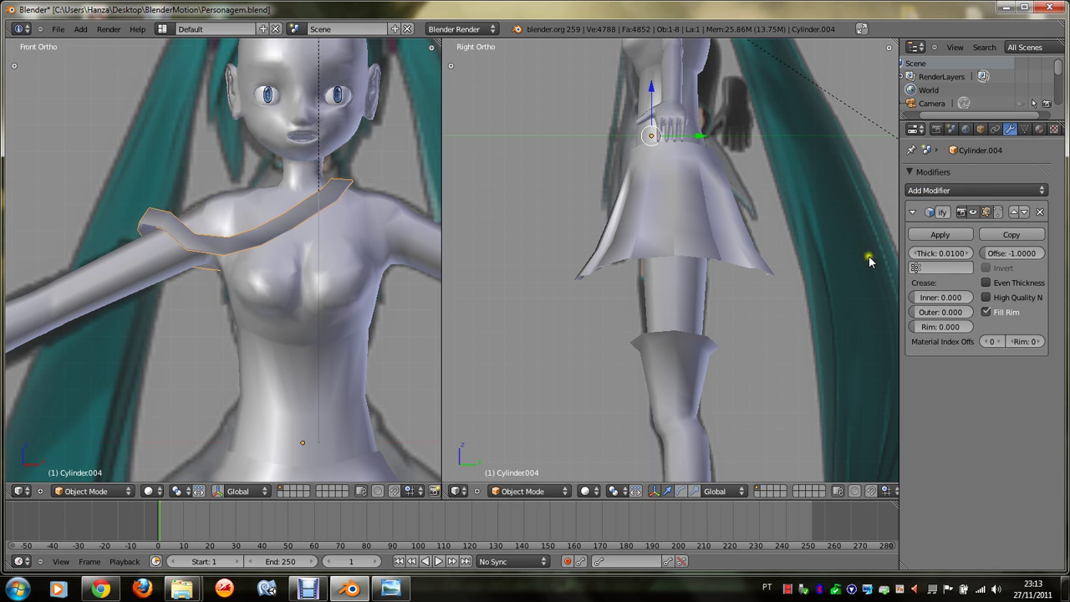
Step: In Edit Mode, move the strip's chest edges lower and rightward to curve the band over the chest
key(Tab)
right_click(233, 243)
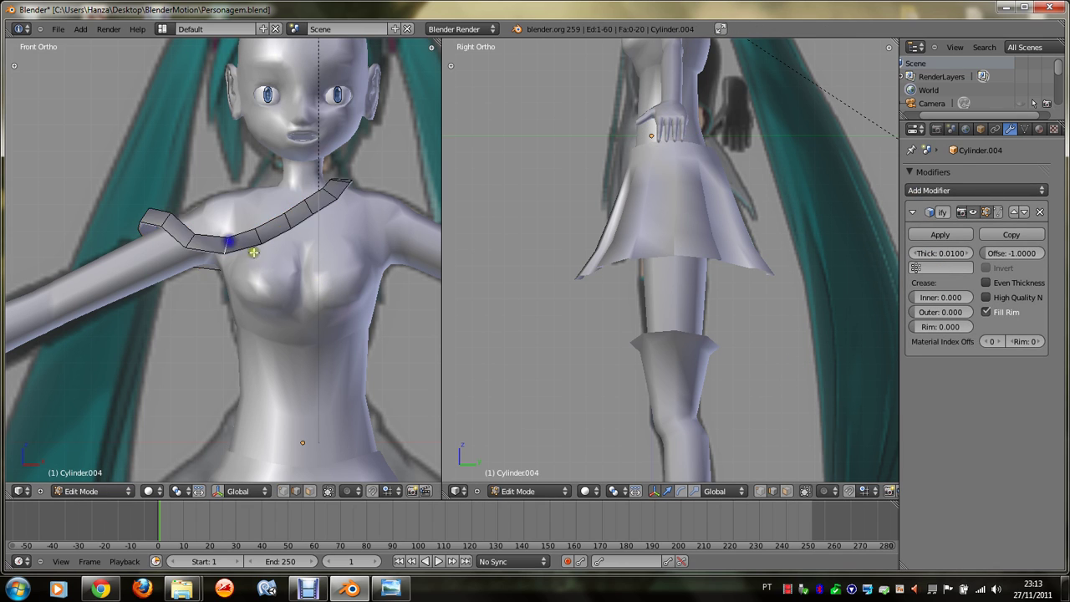
scroll(227, 244, up, 2)
key(g)
click(281, 256)
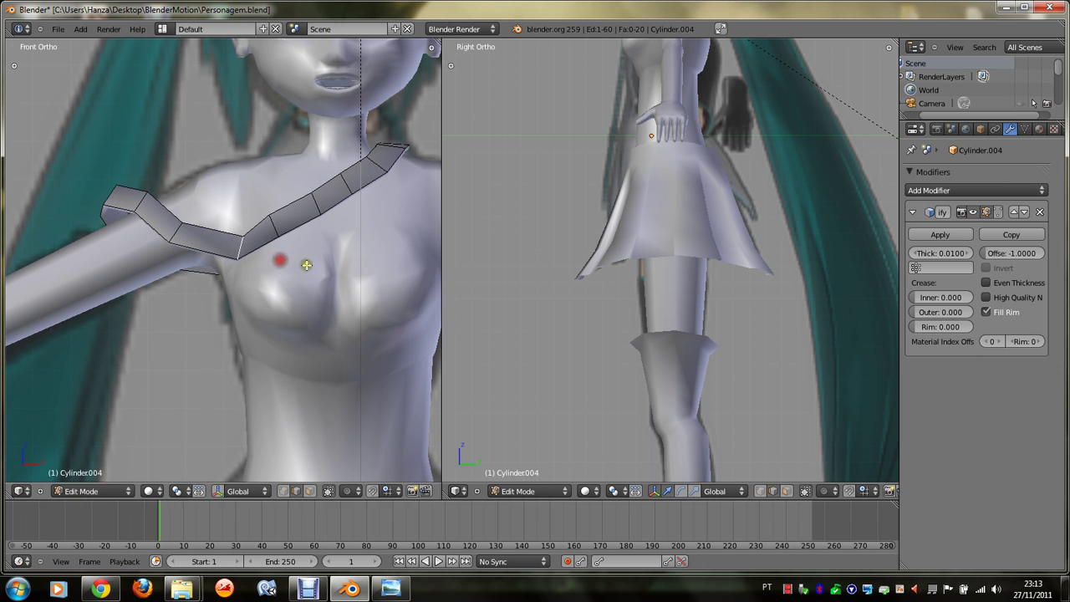
key(g)
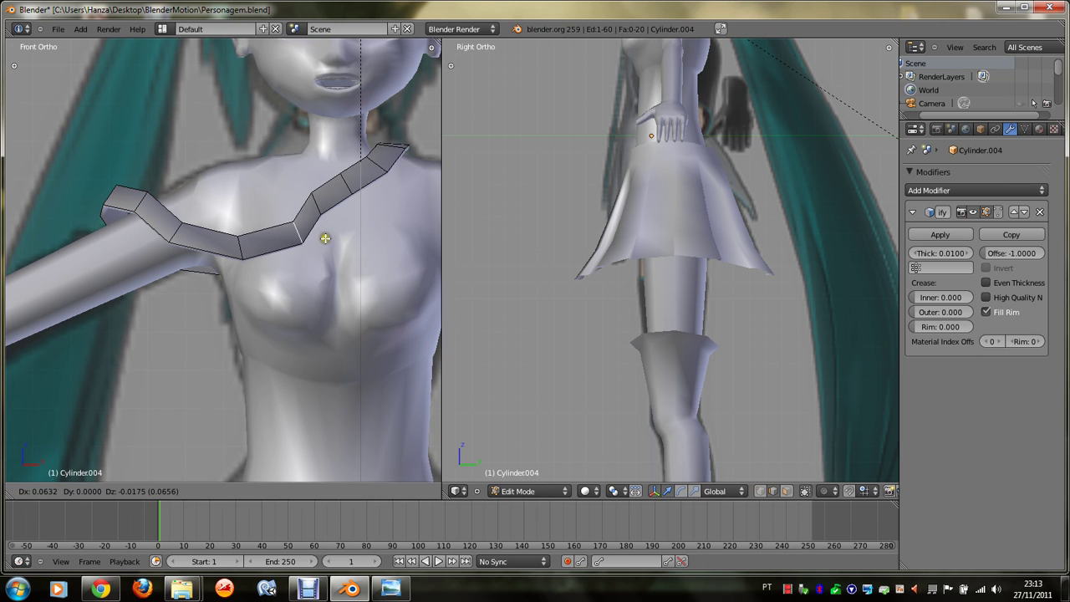
click(327, 237)
right_click(319, 204)
key(g)
click(376, 229)
key(g)
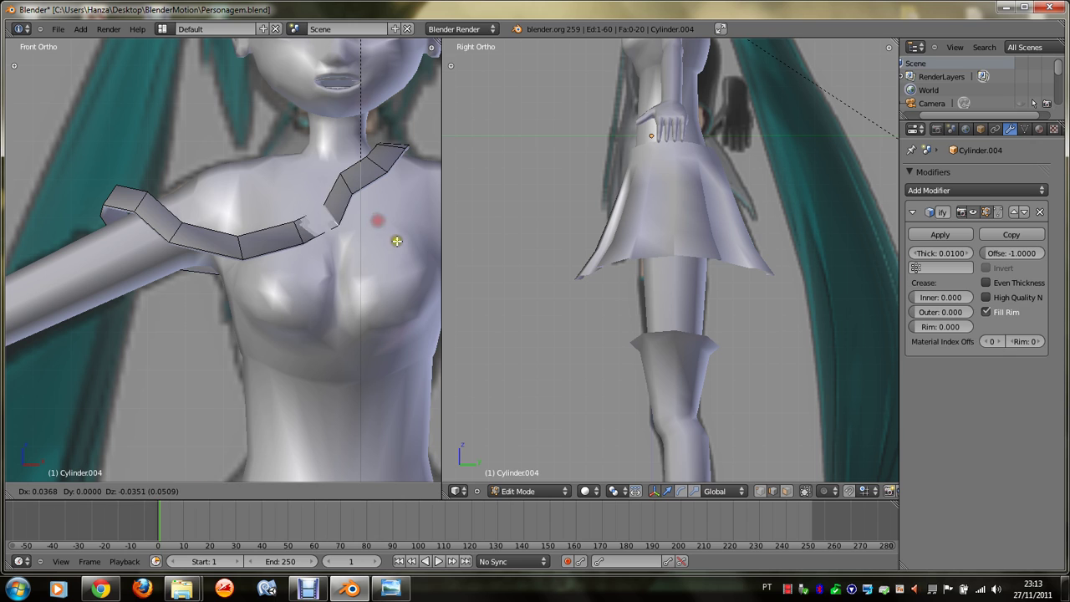
click(391, 228)
Step: Adjust the strip edge near the shoulder to follow the shoulder line, then select an edge loop
right_click(339, 175)
key(g)
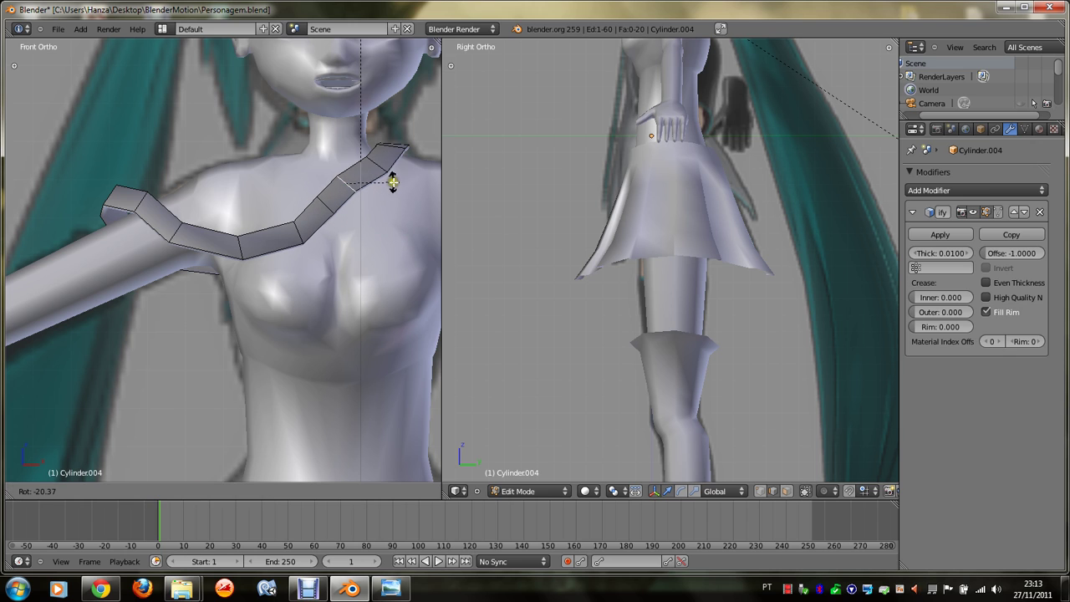
click(411, 179)
right_click(388, 165)
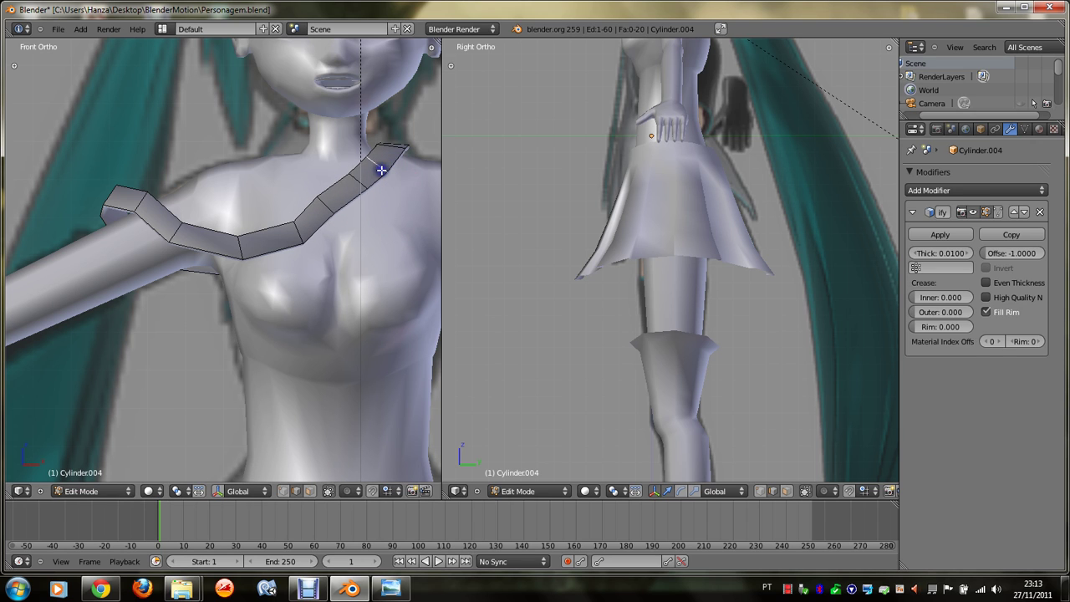
alt+right_click(348, 173)
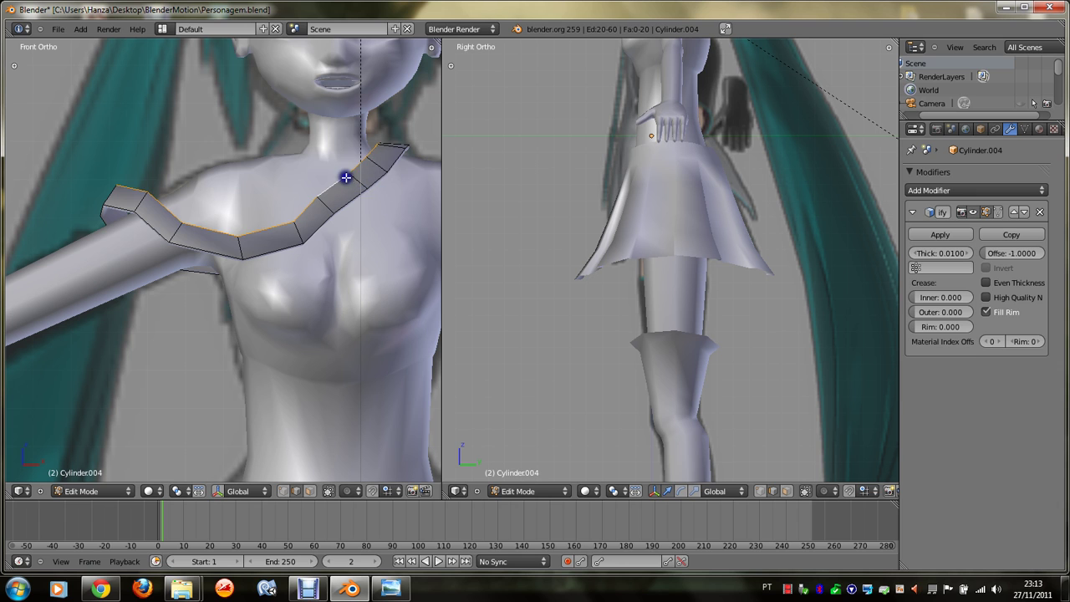
scroll(346, 178, down, 4)
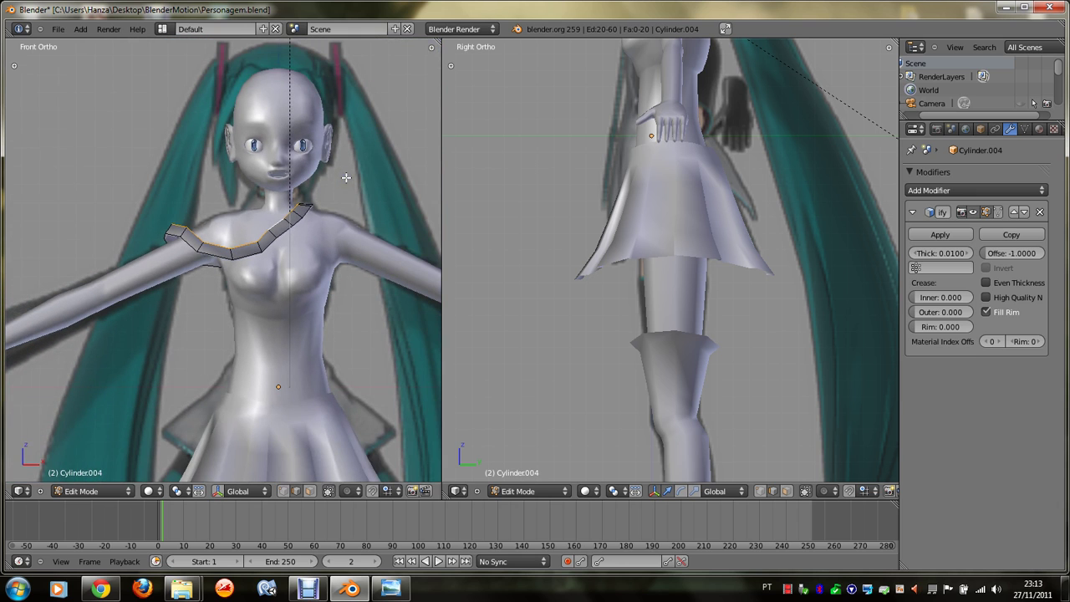
Step: Move two strip edge loops above the head and flatten them to zero height with S Z 0
alt+right_click(288, 226)
alt+shift+right_click(286, 226)
scroll(287, 226, down, 2)
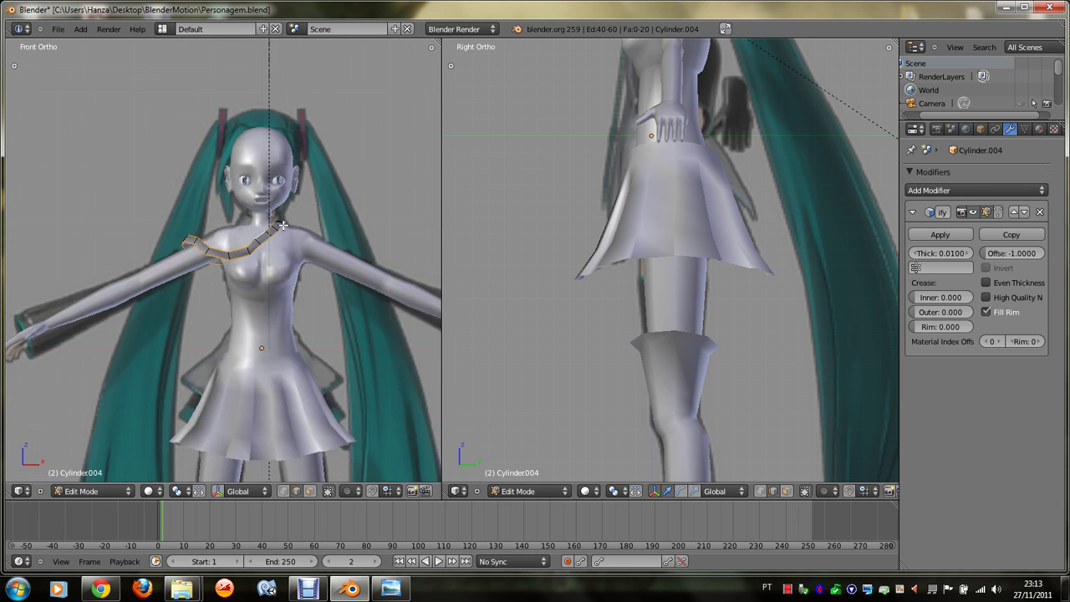
key(g)
click(297, 88)
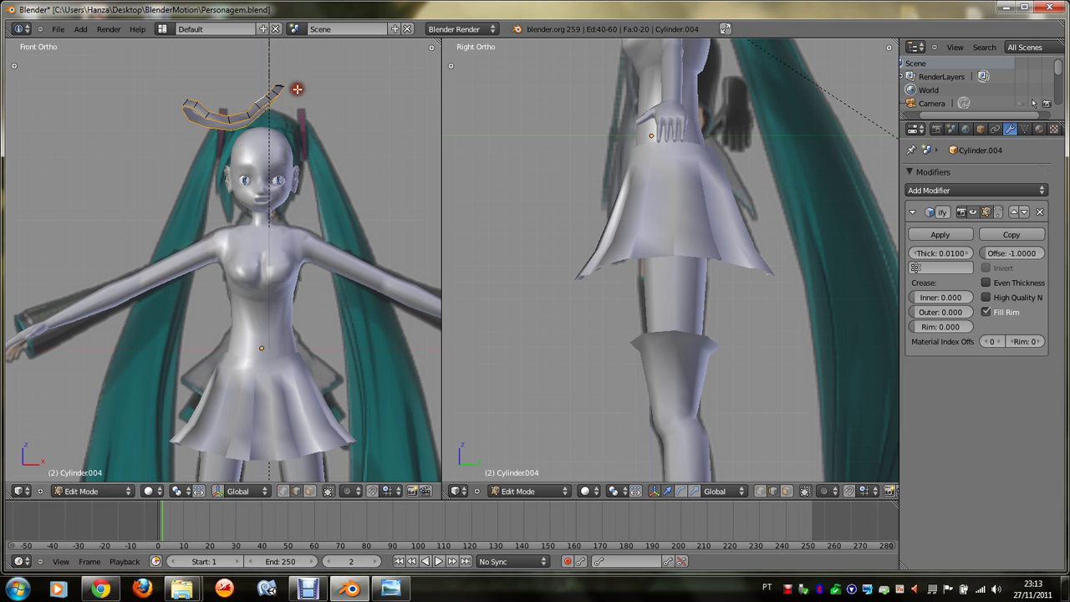
key(s)
key(z)
key(0)
click(249, 122)
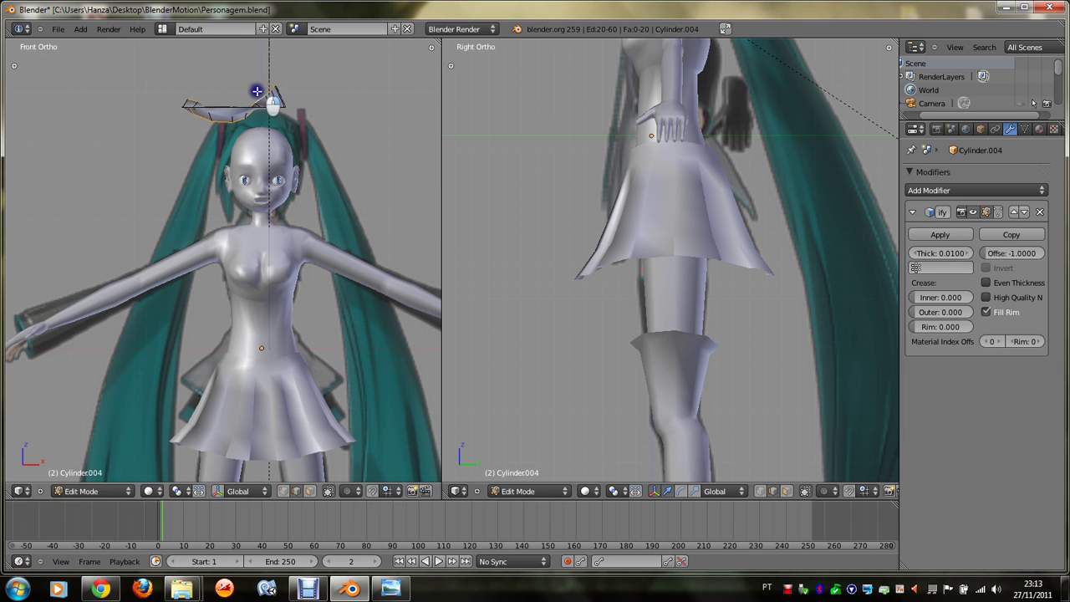
Step: View the flat ring from the top and add the inner edge loop to the selection
key(ctrl+KP_8)
key(ctrl+KP_8)
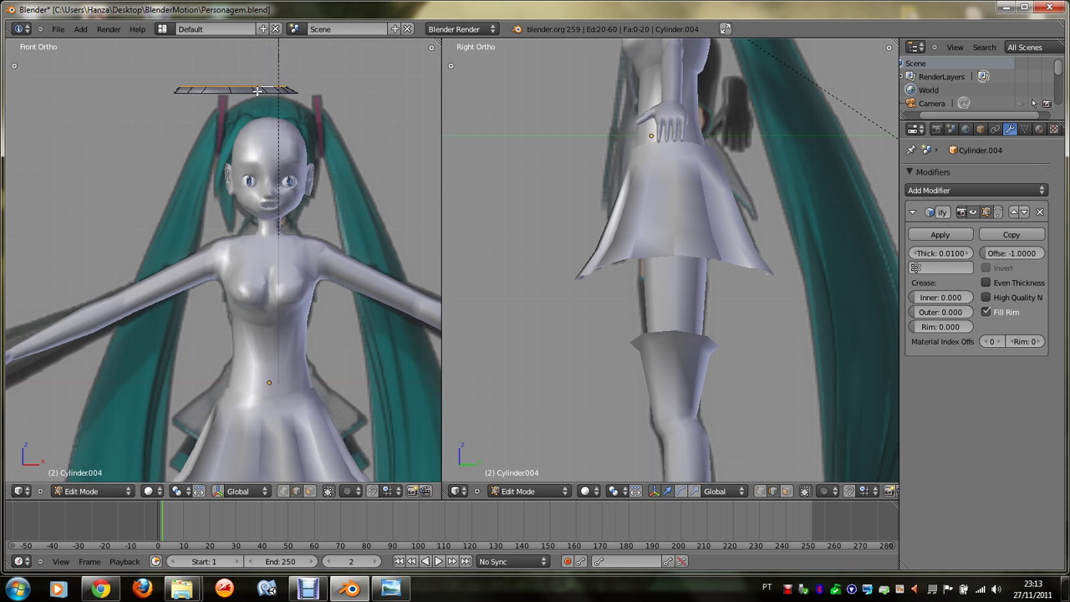
key(ctrl+KP_8)
key(KP_8)
key(KP_8)
scroll(266, 205, up, 3)
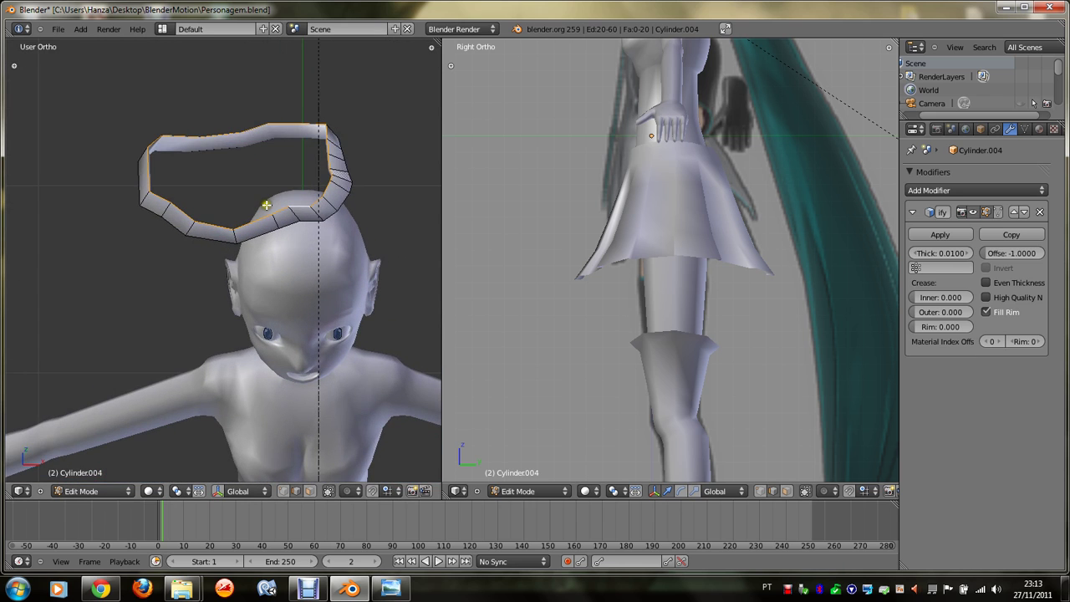
key(KP_7)
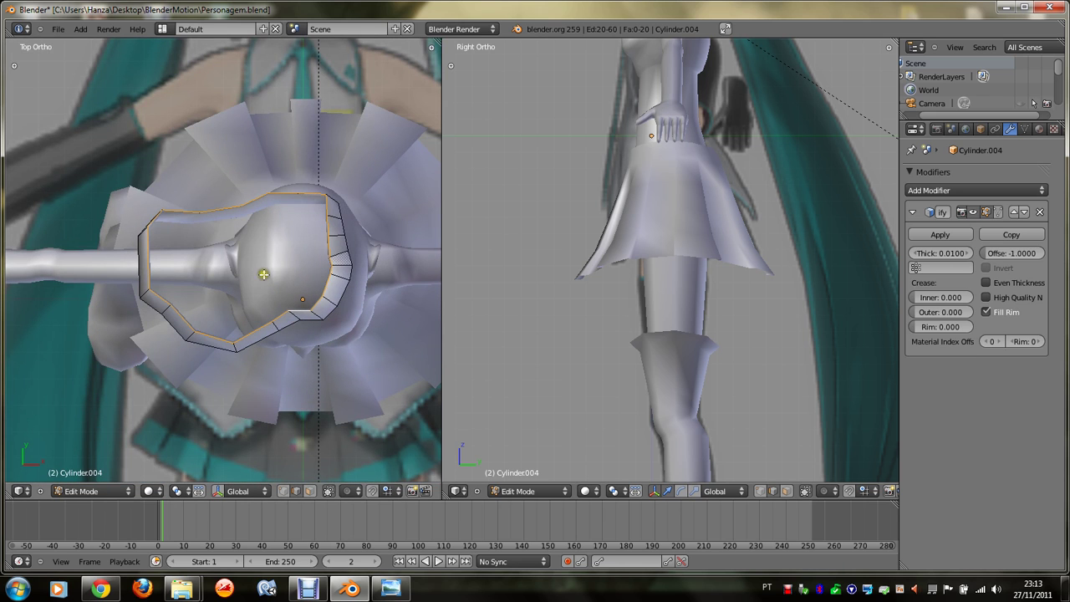
alt+shift+right_click(262, 338)
key(s)
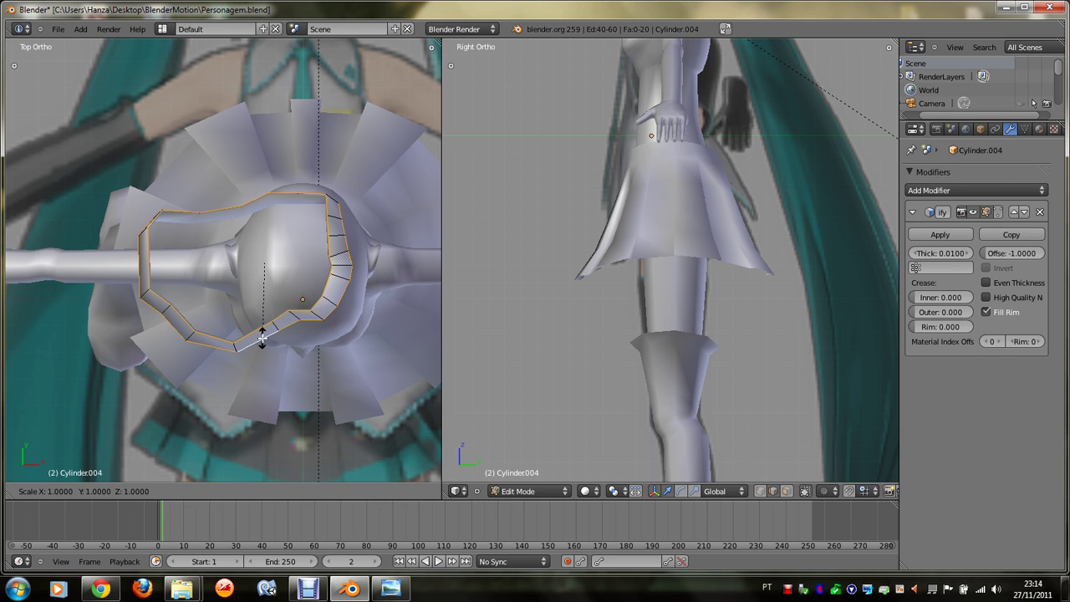
key(Escape)
Step: Round the ring into a circle with To Sphere at full strength, repeated several times
key(space)
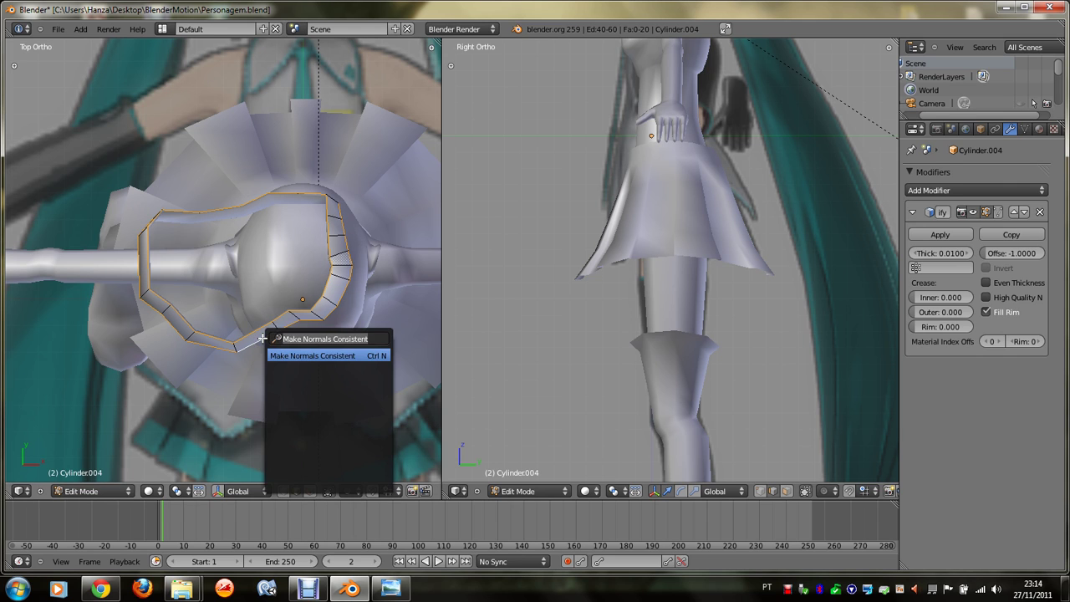
text(to S)
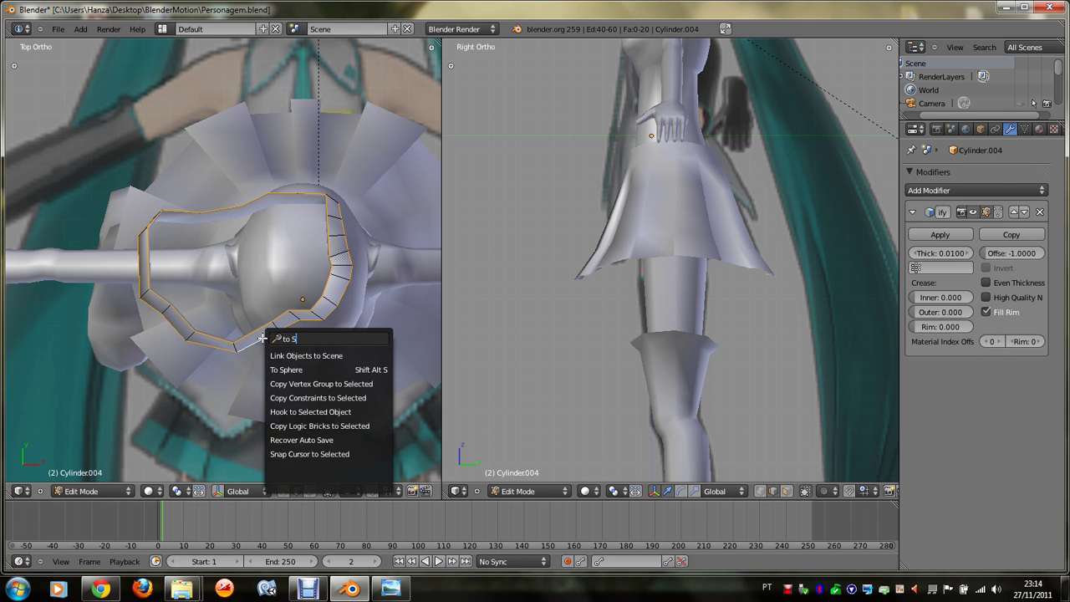
key(Down)
key(Down)
key(Up)
key(Return)
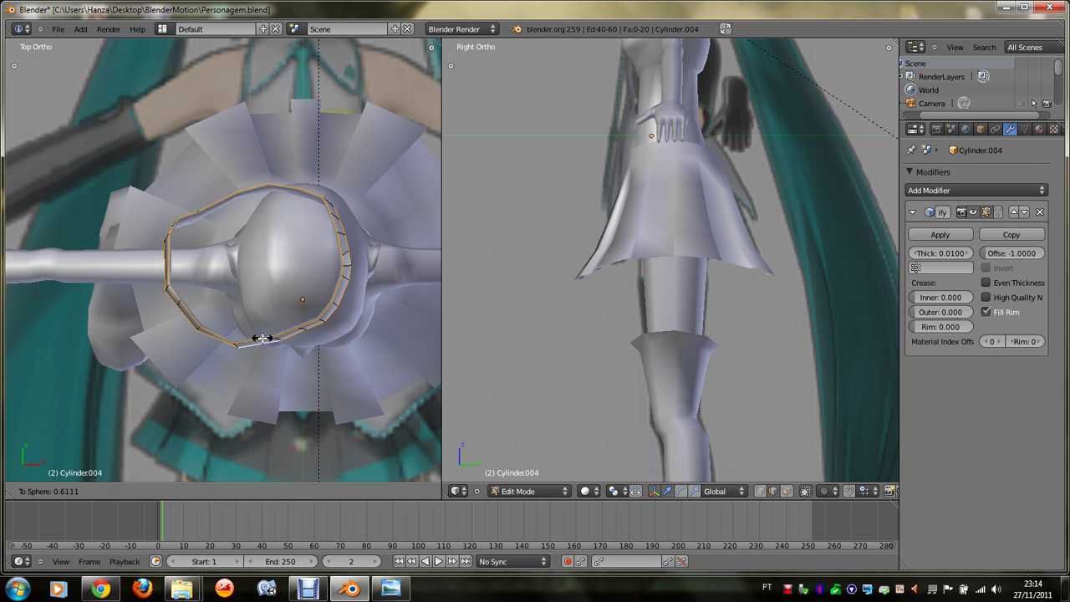
click(760, 398)
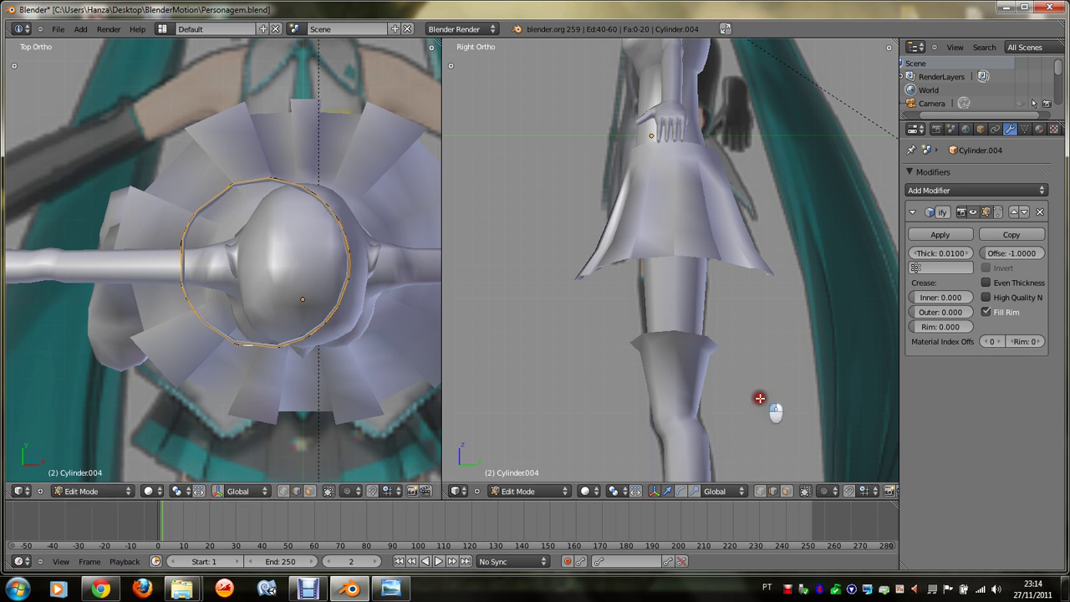
key(space)
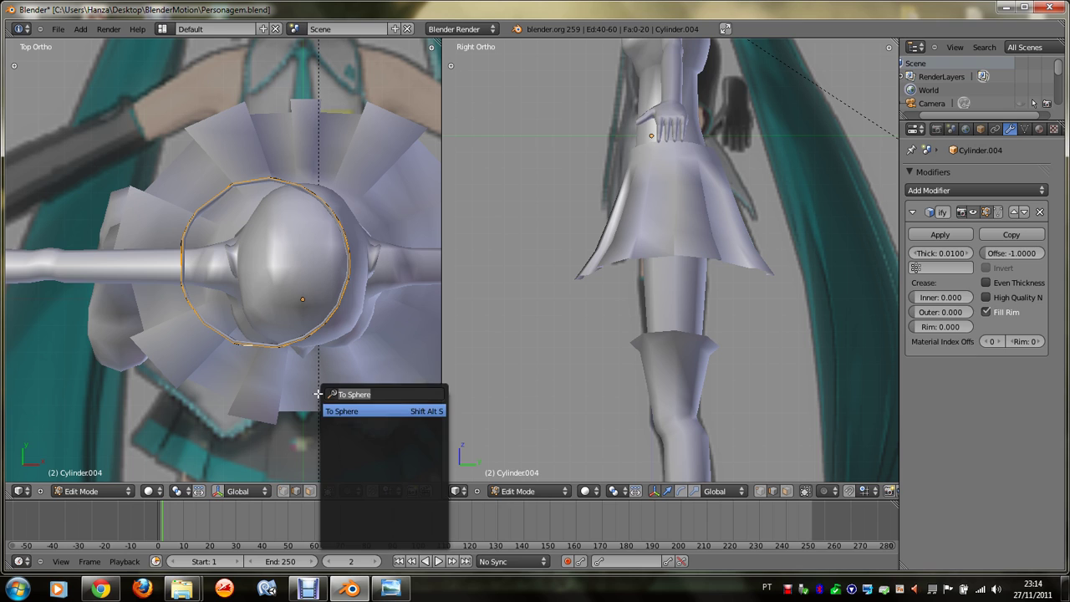
click(331, 411)
click(681, 473)
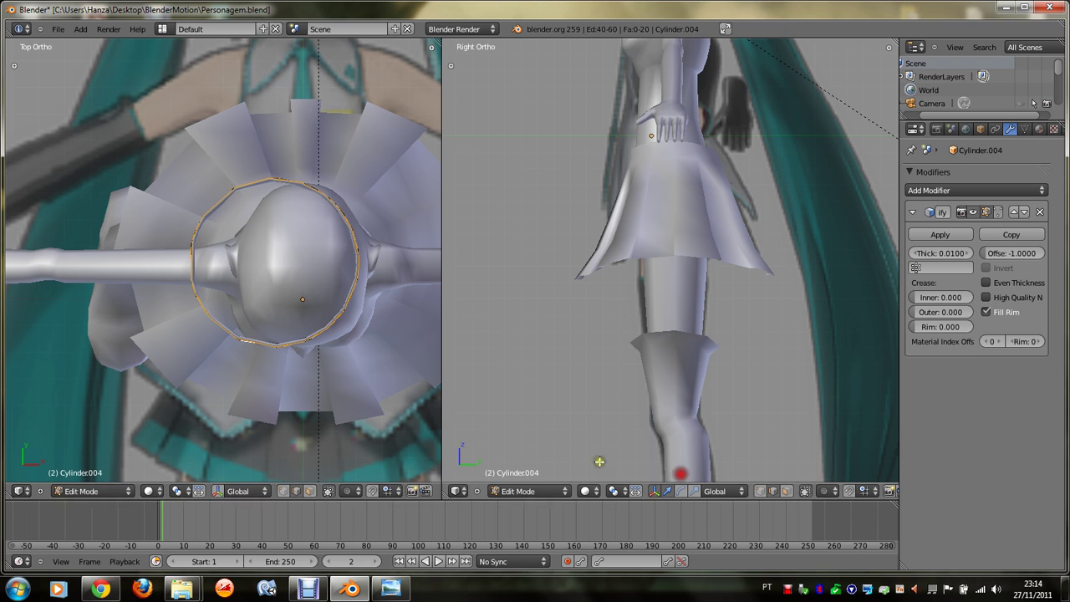
key(space)
text(To Sphere)
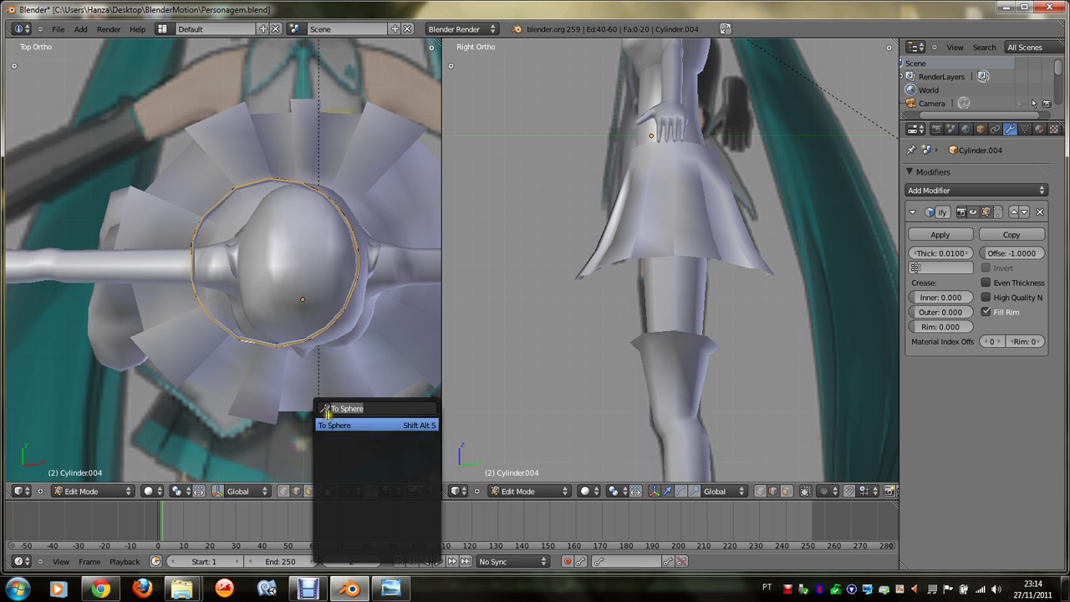
key(Return)
click(585, 499)
Step: Smooth the ring's vertices three times and set the left viewport to Front view
key(w)
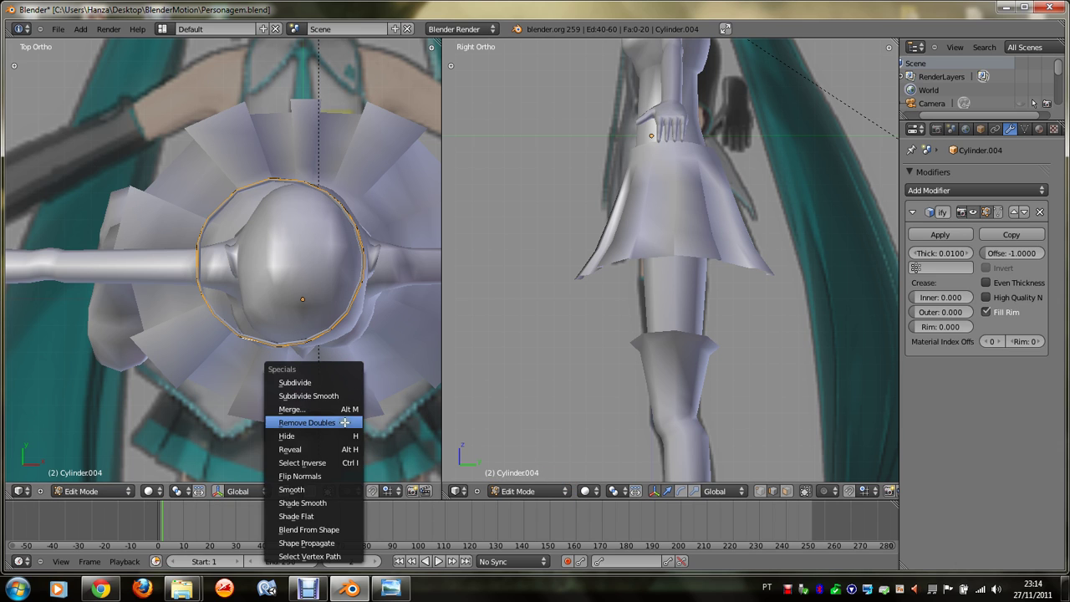
click(331, 486)
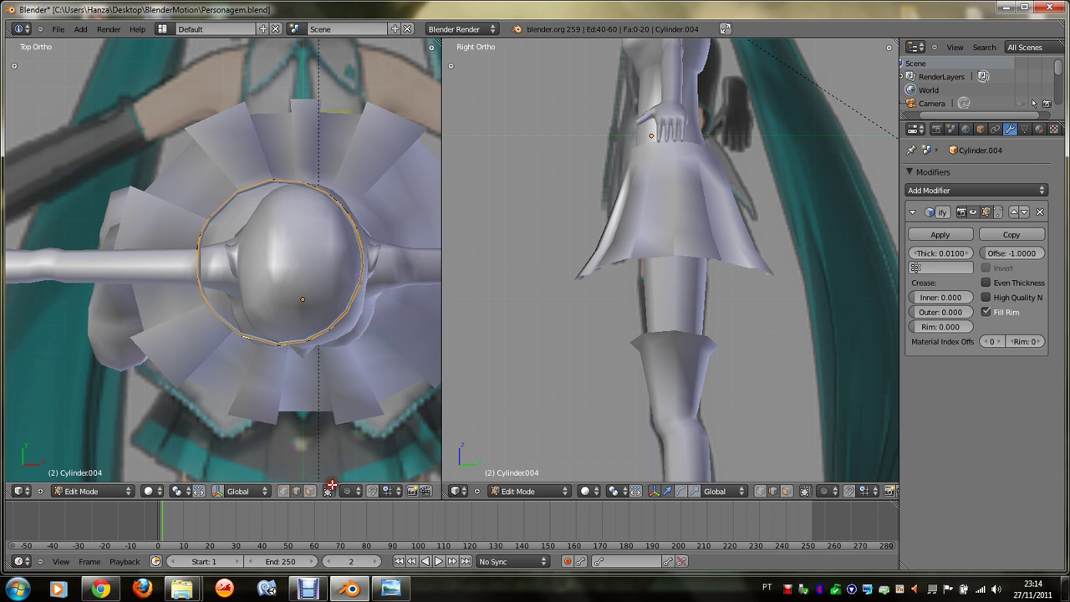
key(w)
click(321, 477)
key(w)
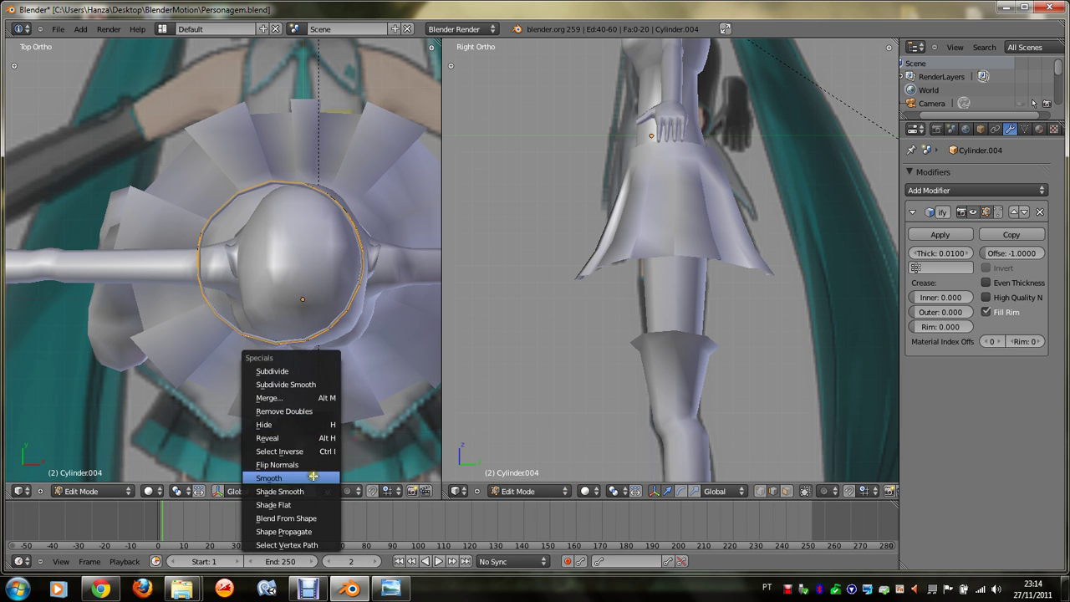
click(313, 476)
key(KP_8)
key(KP_8)
key(KP_8)
key(KP_8)
key(KP_8)
key(KP_8)
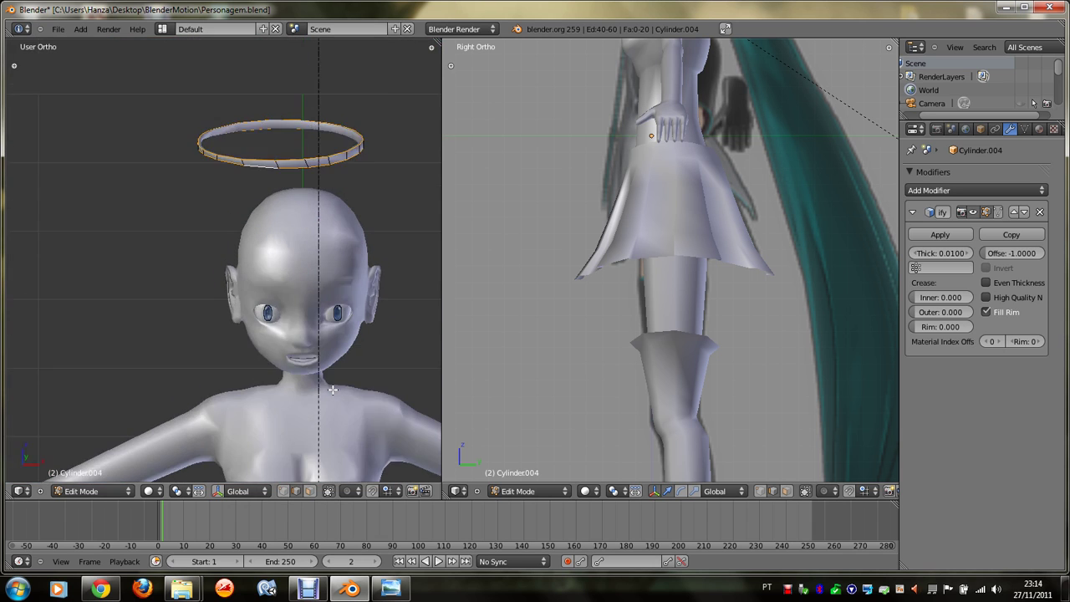
key(KP_1)
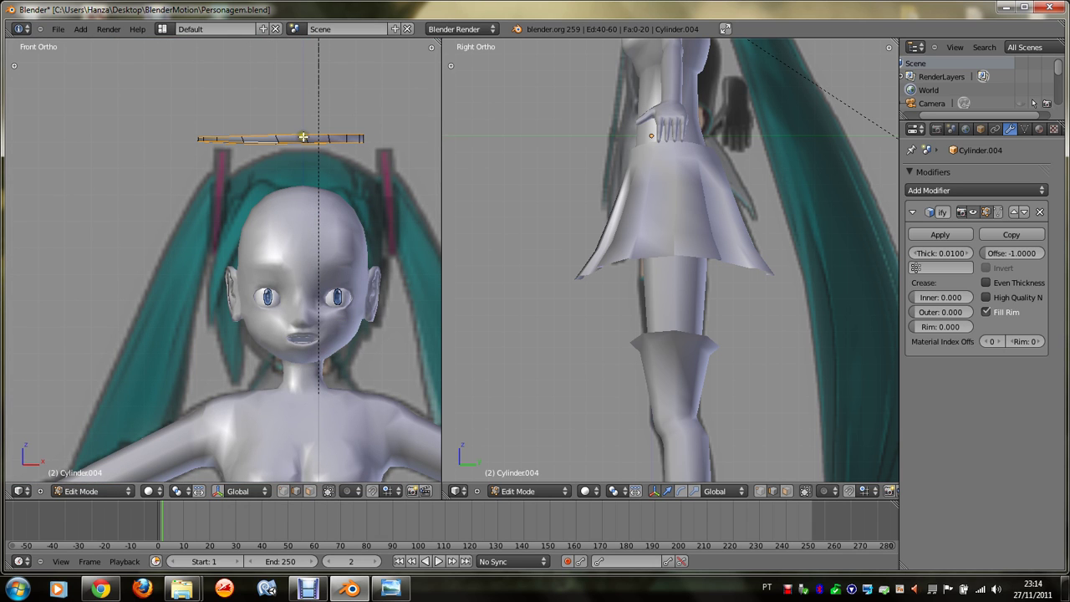
Step: Lower the ring slightly, delete its faces, and extrude the edge loop downward into a strip
key(a)
alt+right_click(289, 138)
key(g)
key(z)
click(290, 144)
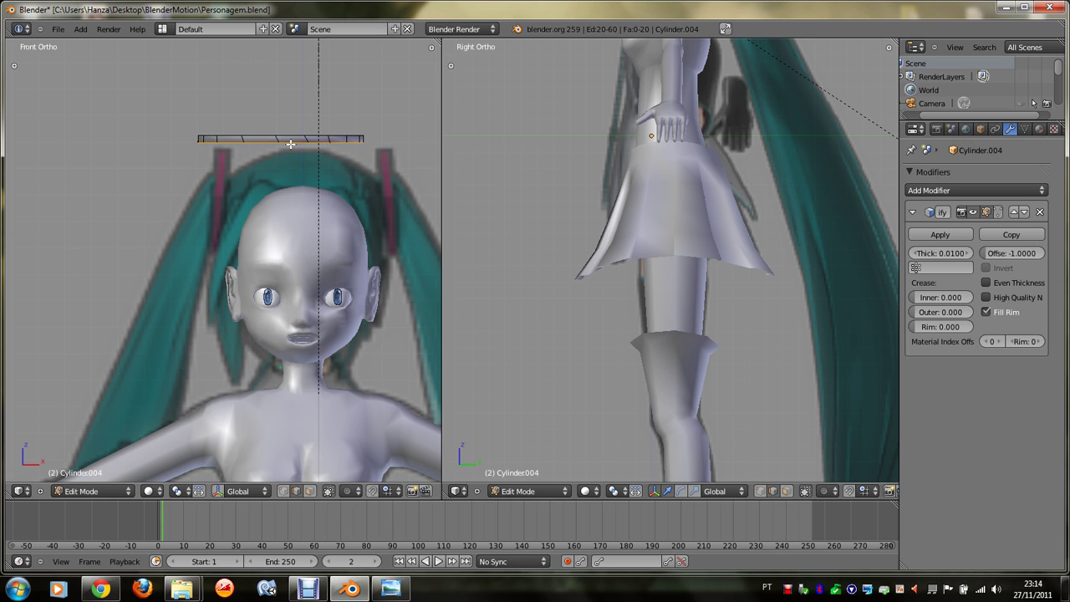
key(x)
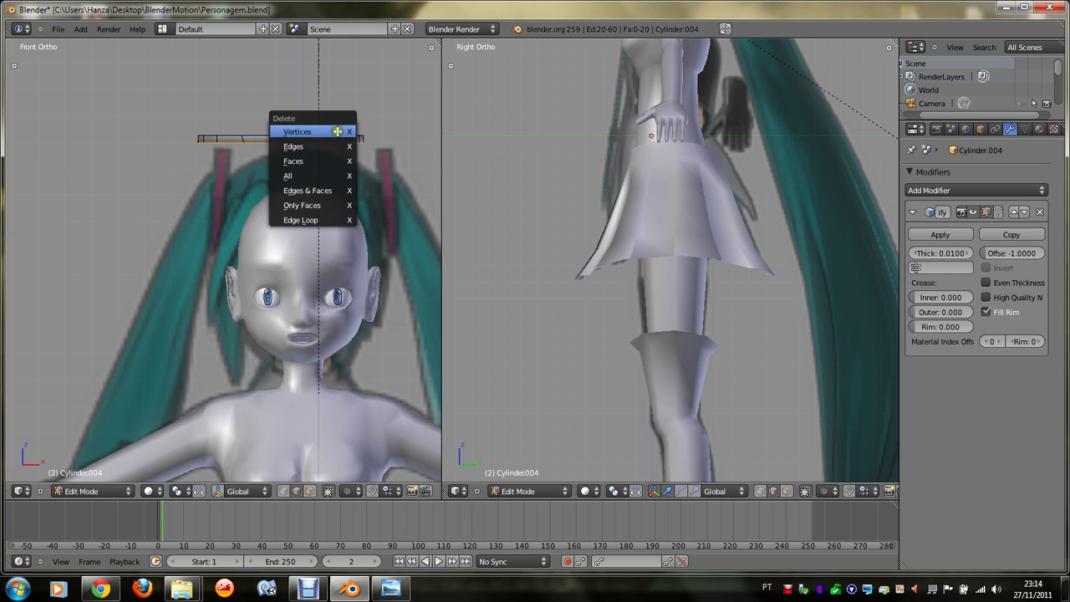
click(337, 131)
key(e)
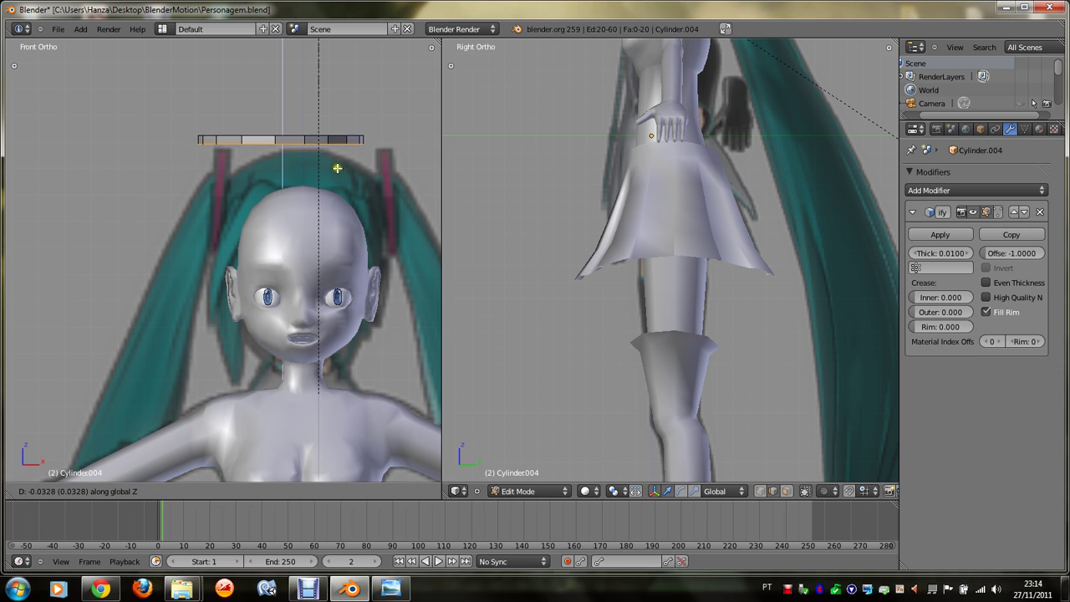
click(335, 173)
Step: Select the whole strip and move it down to neck level
key(Tab)
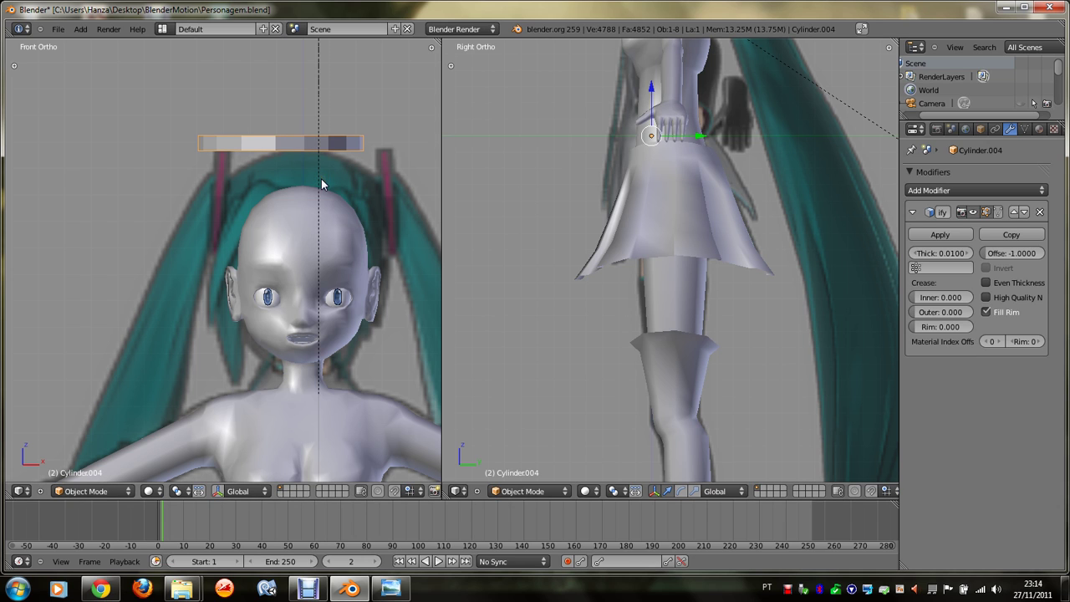
key(n)
key(n)
key(t)
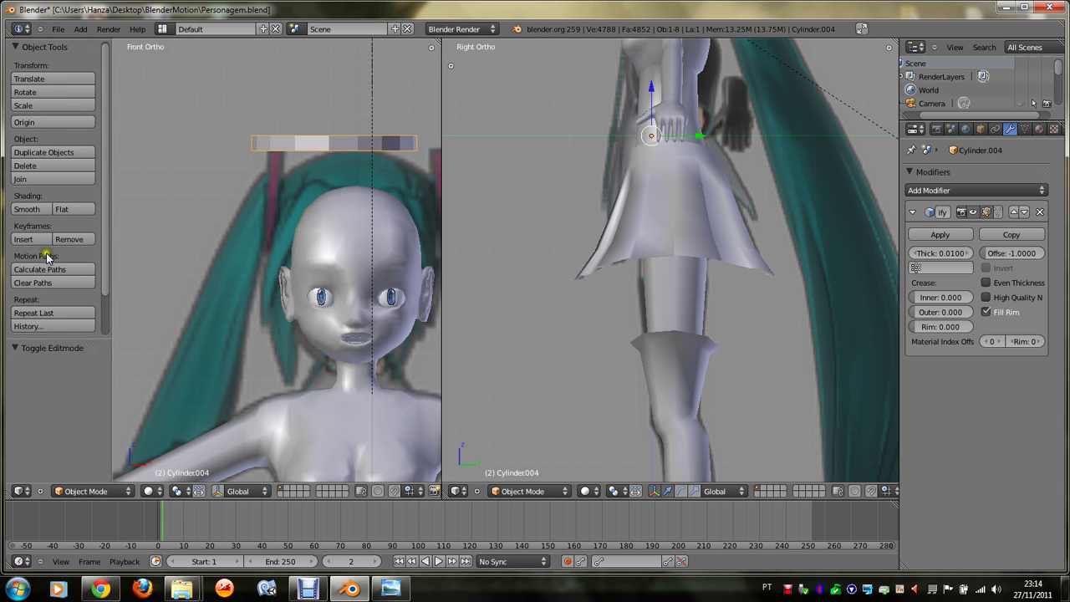
key(Tab)
key(Tab)
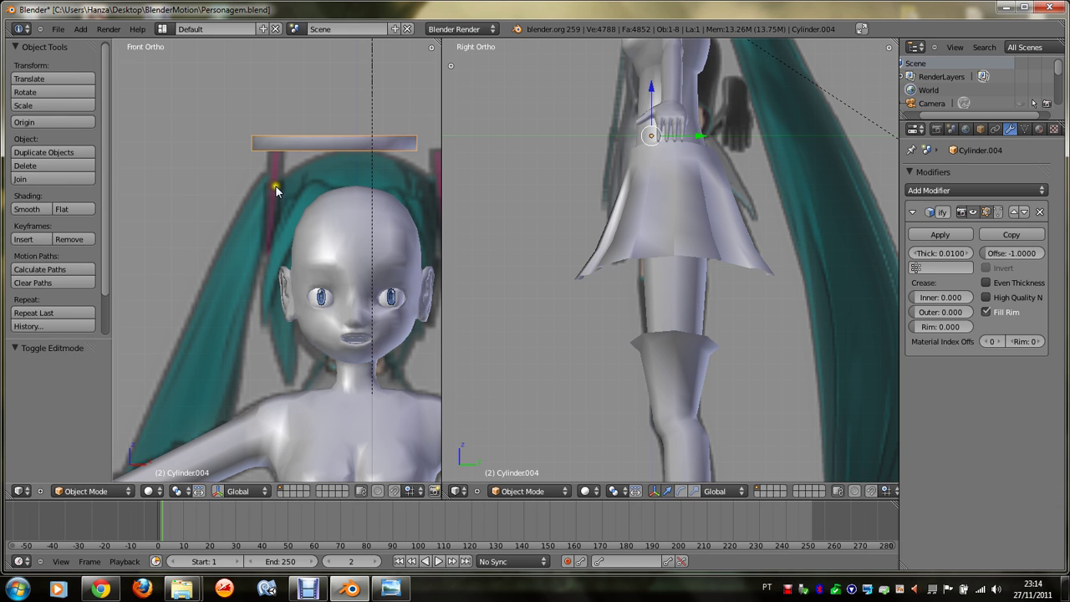
key(Tab)
key(Tab)
key(t)
scroll(259, 176, down, 1)
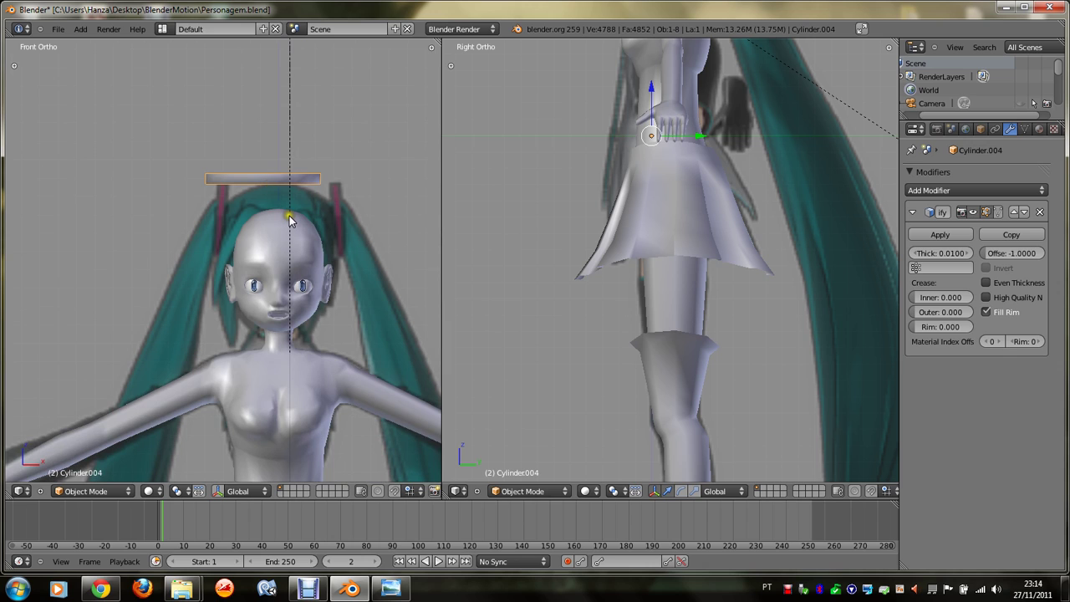
key(Tab)
key(a)
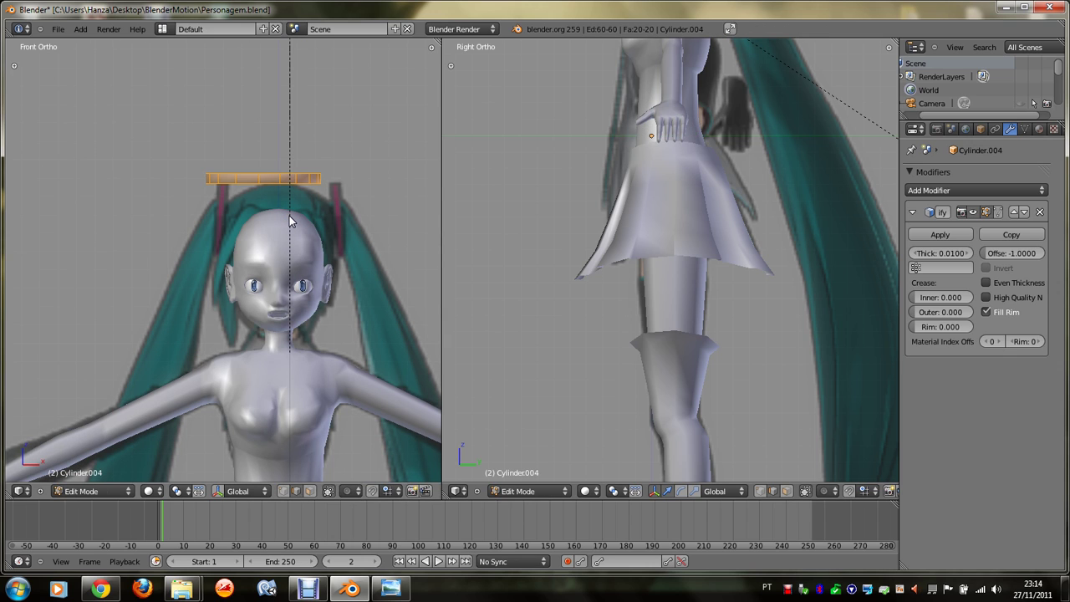
key(g)
click(282, 378)
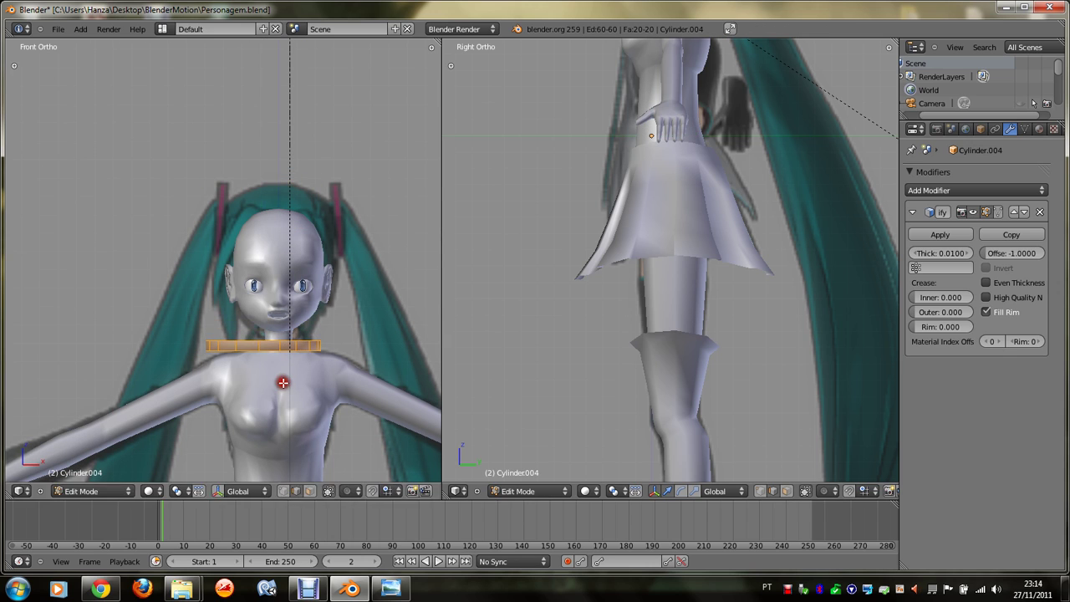
Step: Widen the ring slightly and squash it along the Y axis into an oval
key(s)
click(304, 411)
middle_drag(305, 412, 305, 412)
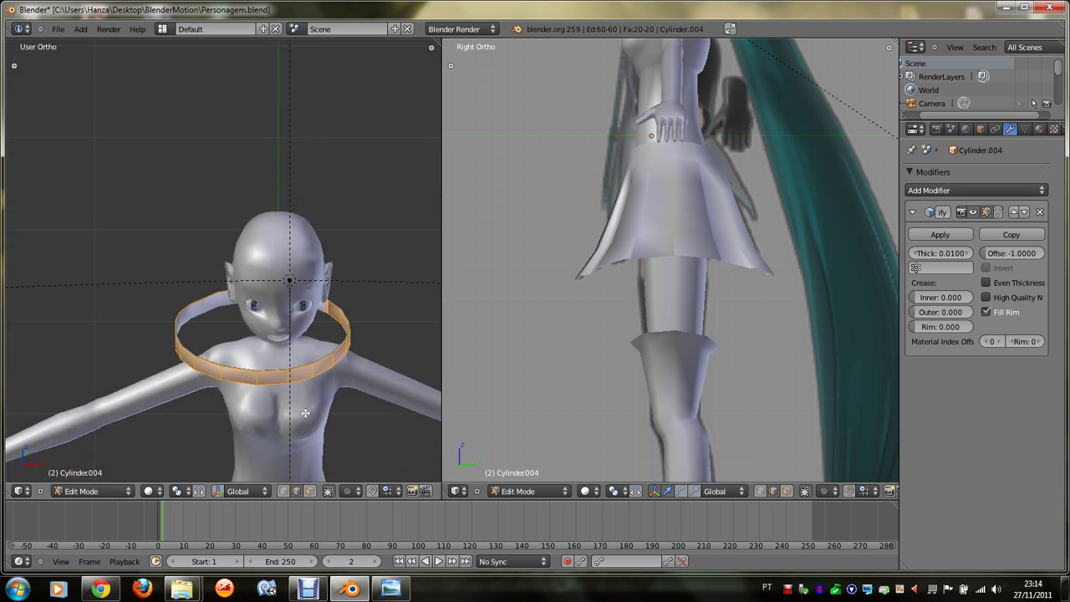
key(s)
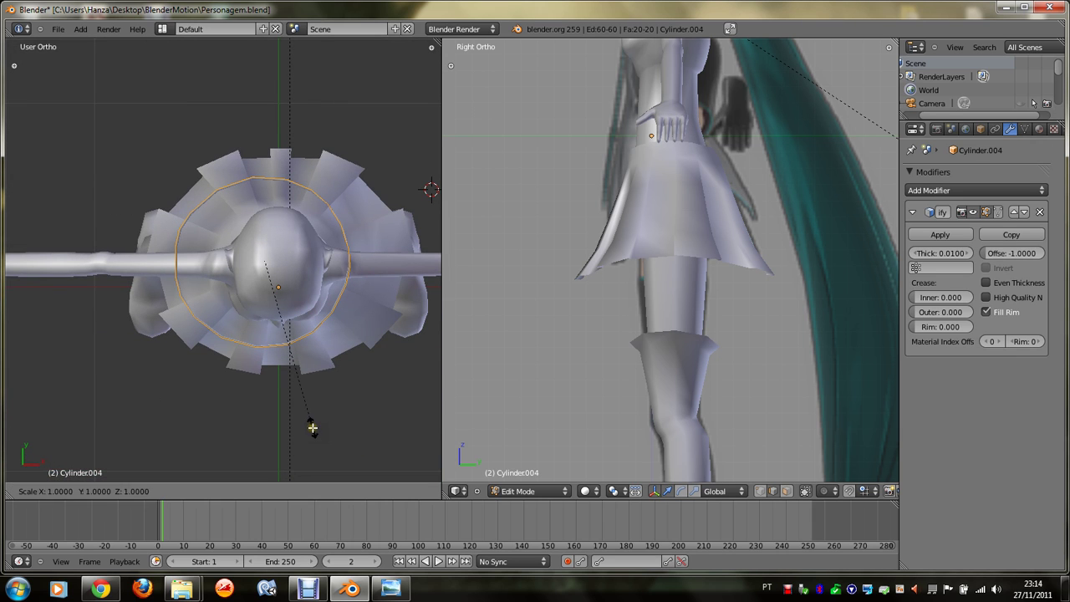
key(y)
key(Escape)
key(s)
key(y)
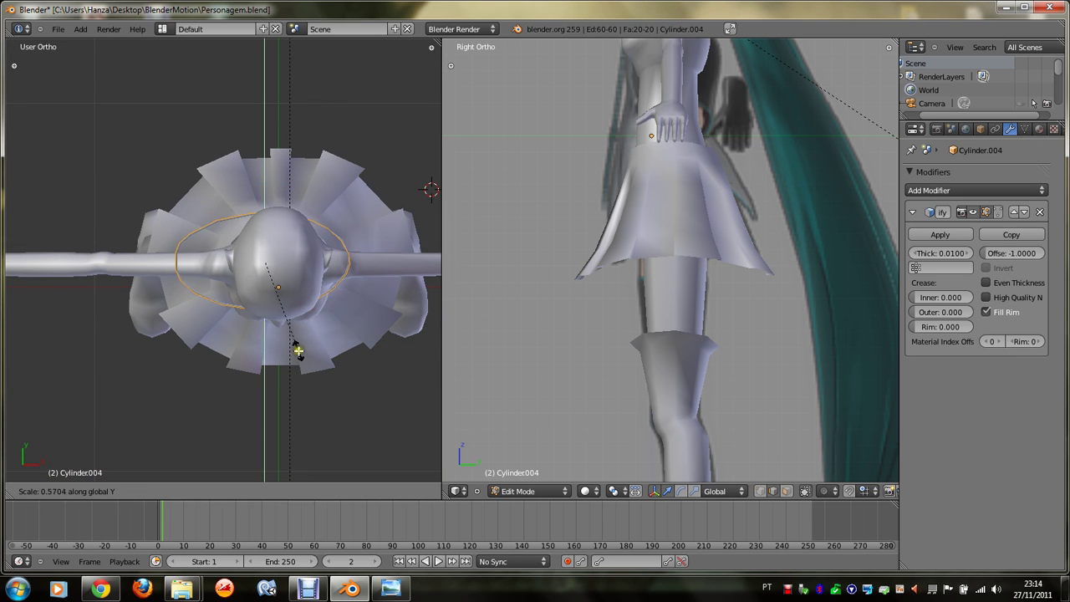
click(297, 360)
key(KP_1)
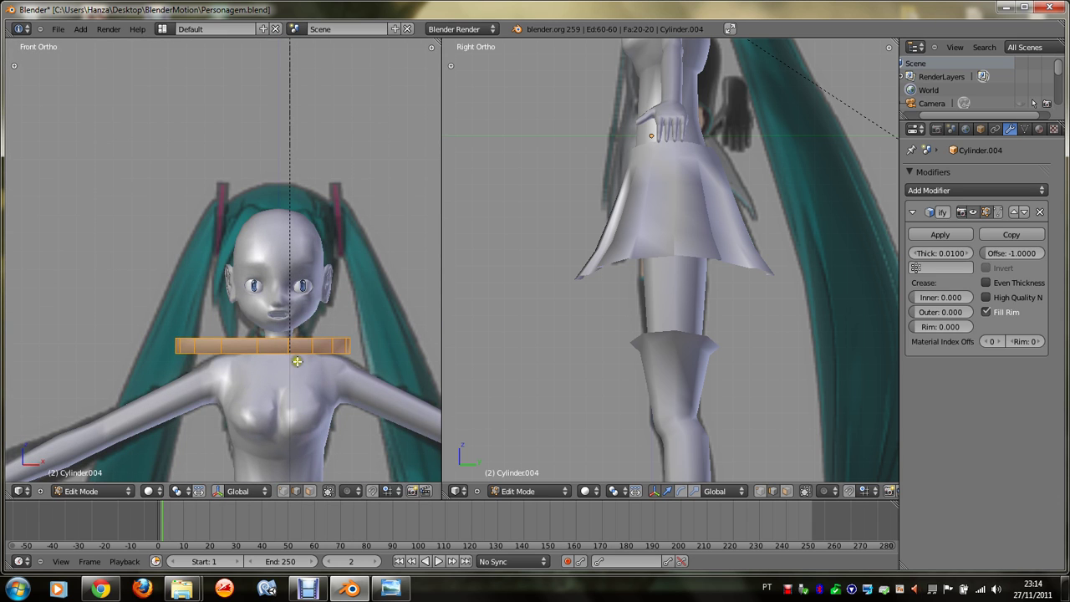
Step: Rotate the band to tilt it diagonally across the chest from shoulder to neck
key(r)
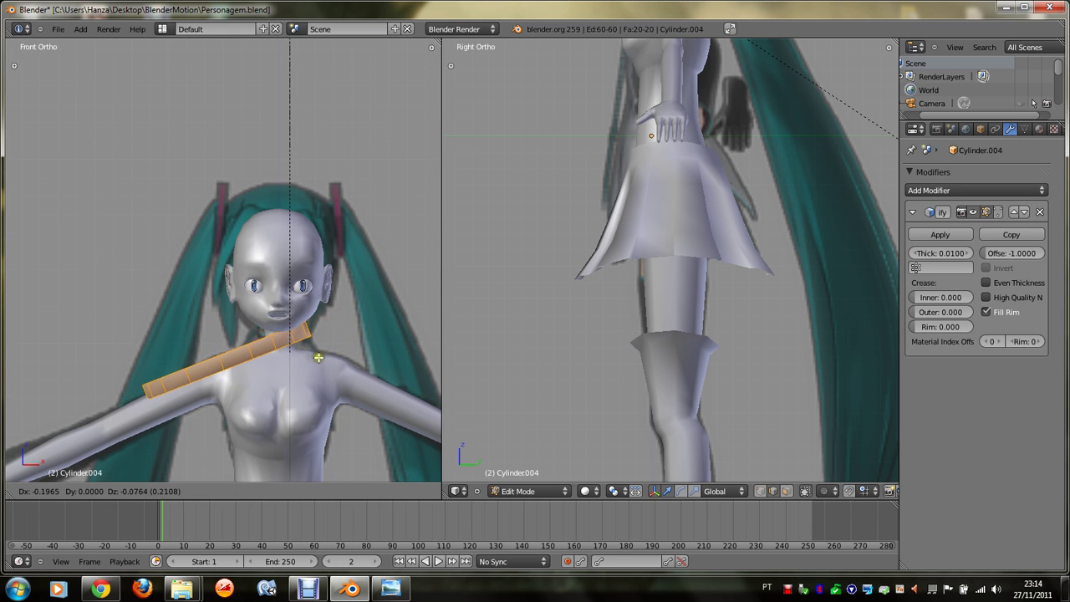
click(347, 378)
key(r)
click(368, 376)
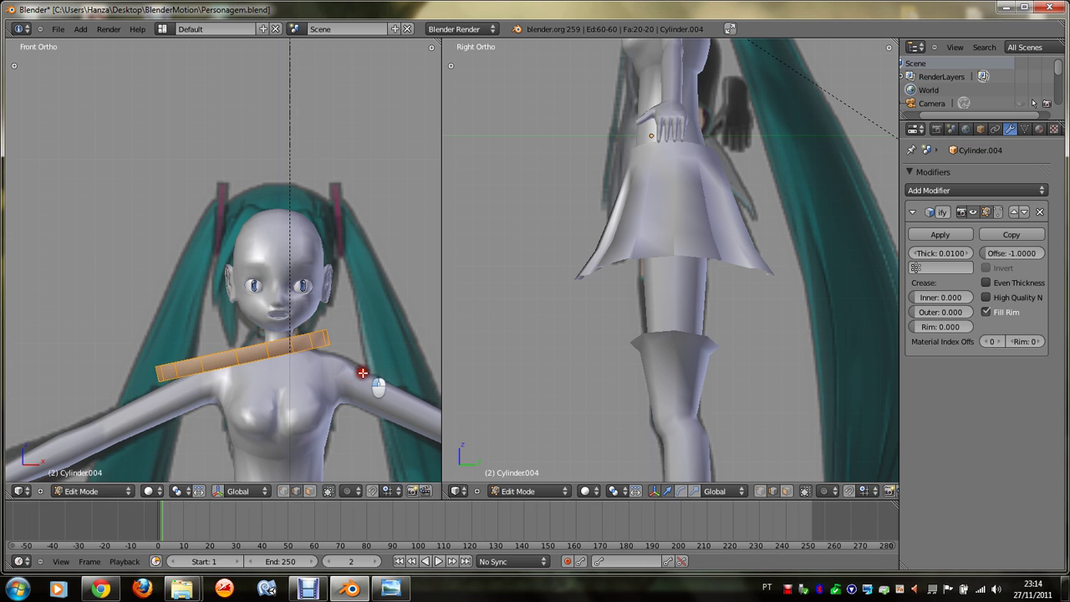
right_click(241, 356)
key(KP_8)
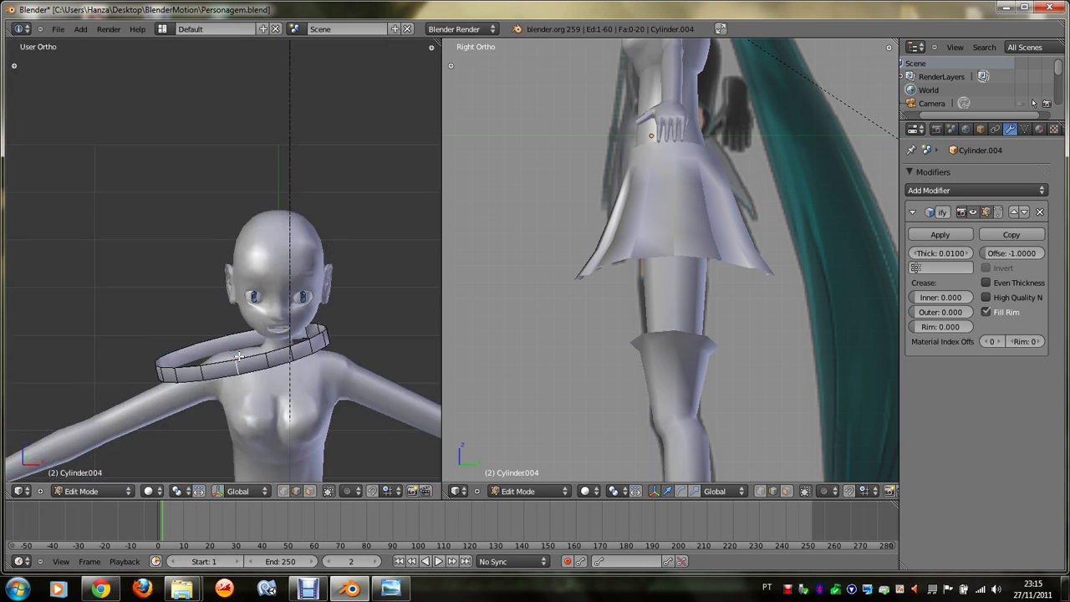
key(KP_4)
key(KP_4)
key(KP_4)
key(KP_4)
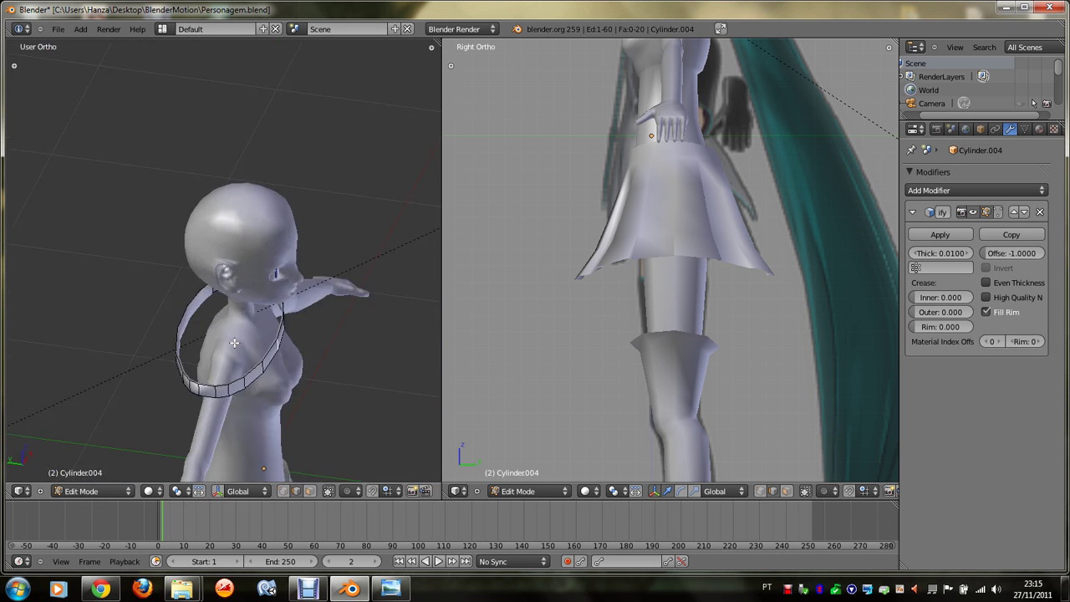
key(KP_4)
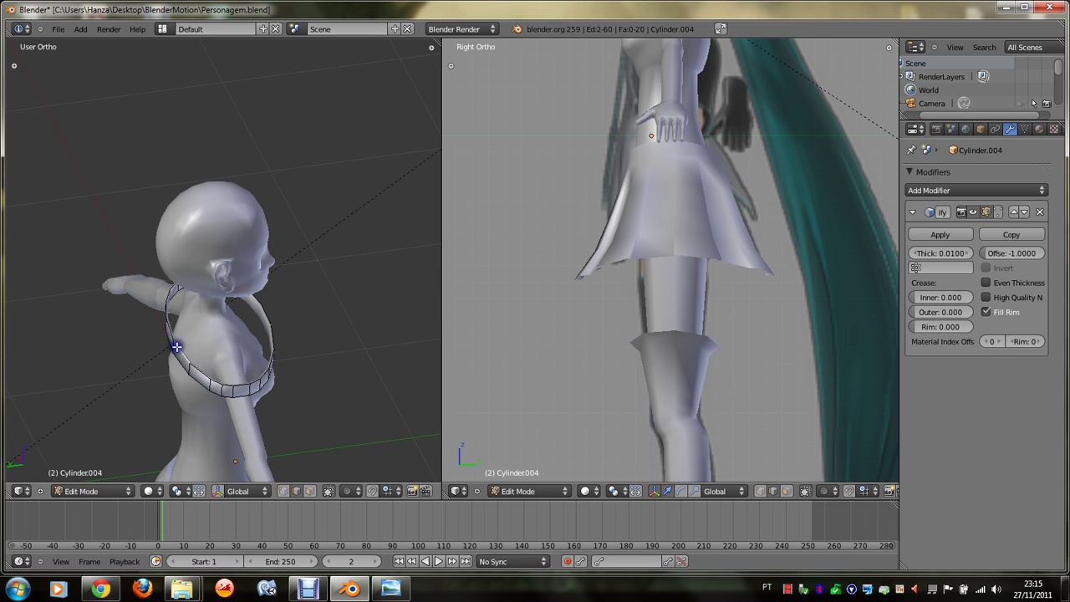
key(KP_8)
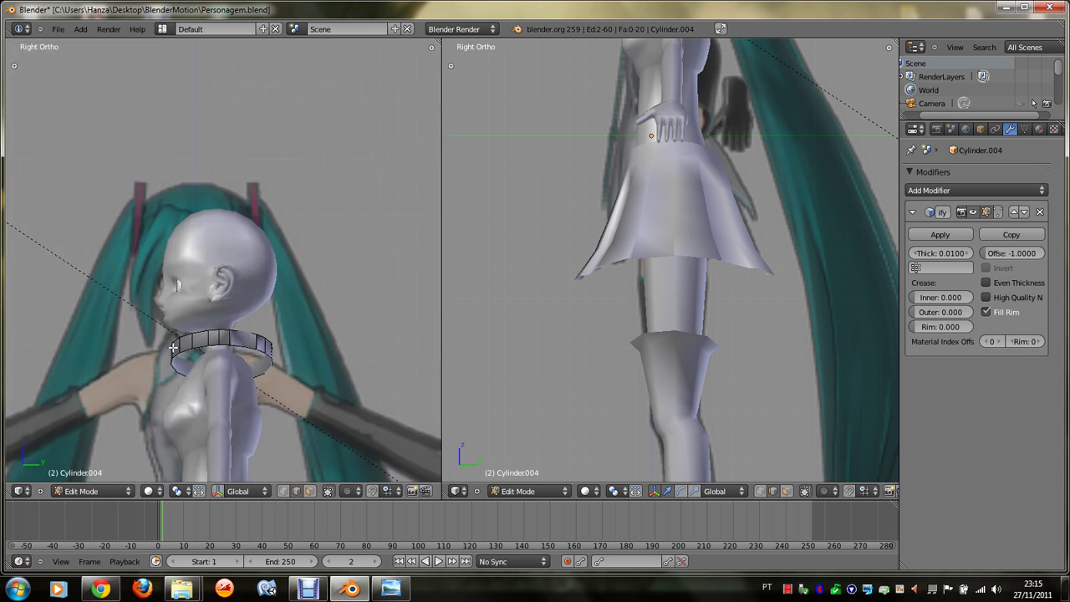
key(KP_3)
key(KP_4)
key(KP_1)
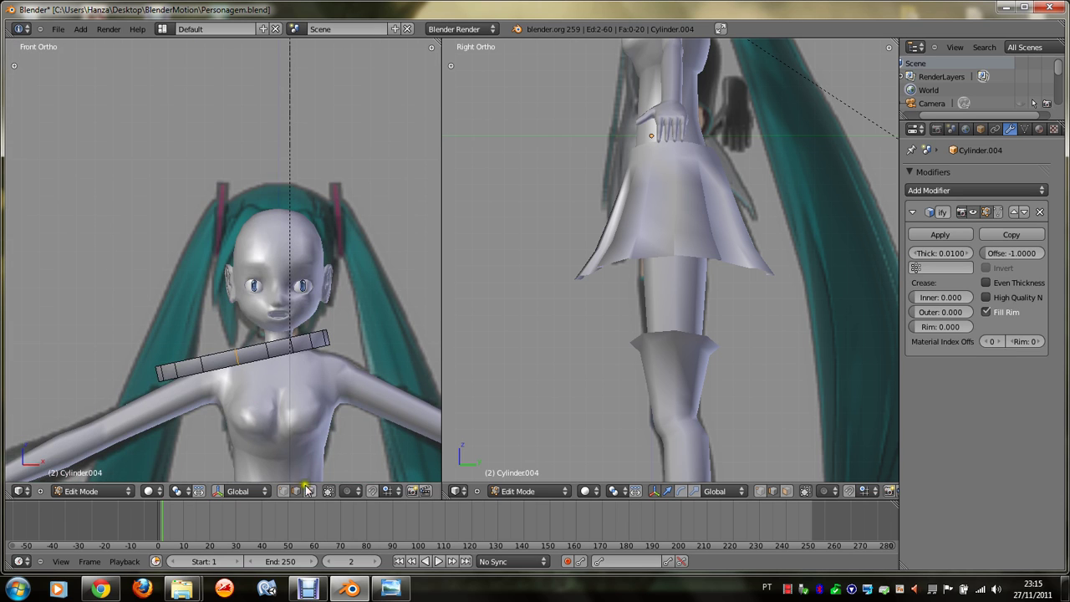
Step: Turn on proportional editing and try a vertical edge move, cancelling it to keep the band straight
click(347, 491)
click(346, 454)
scroll(326, 426, down, 1)
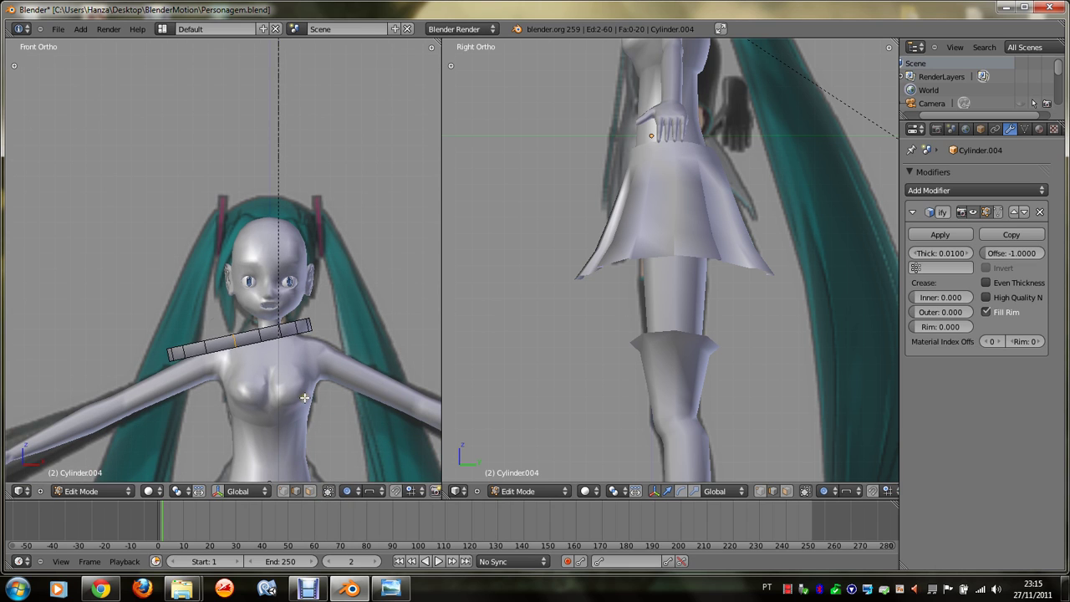
key(g)
key(z)
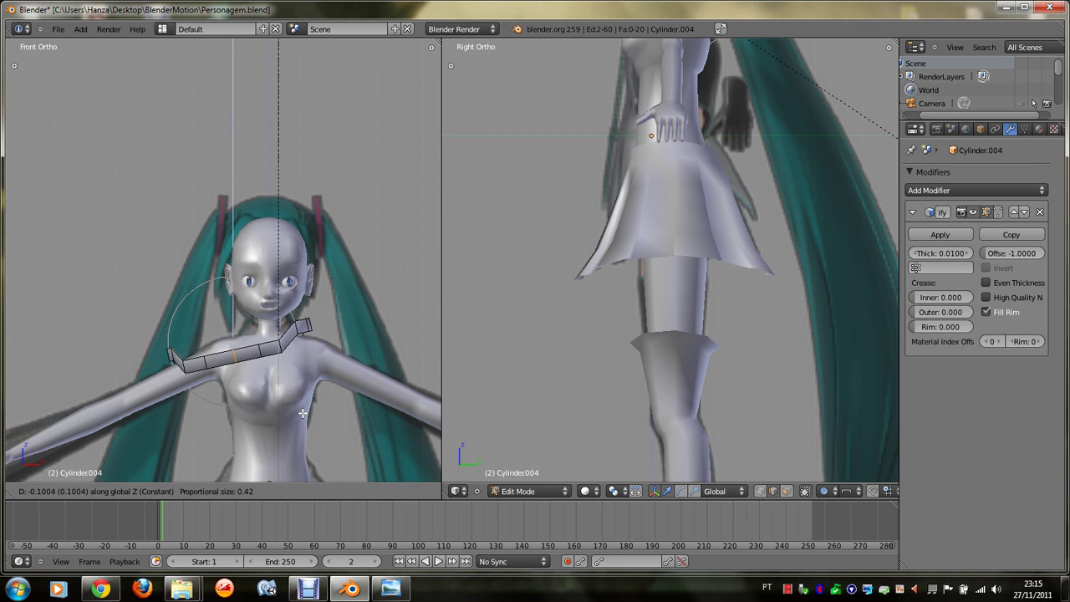
right_click(302, 413)
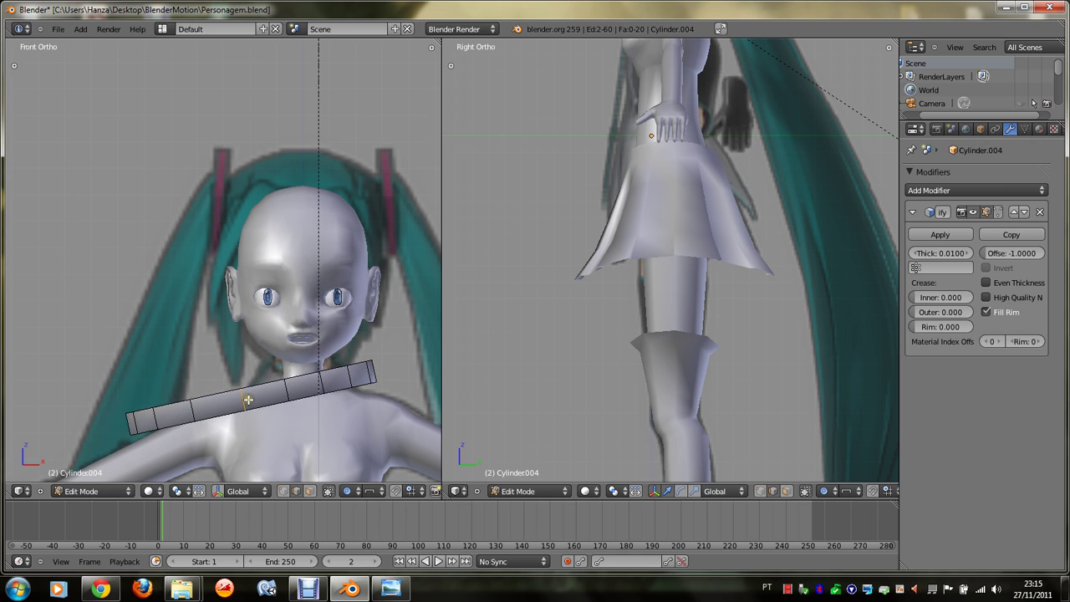
Step: Subdivide the whole neck band twice
key(a)
key(a)
key(w)
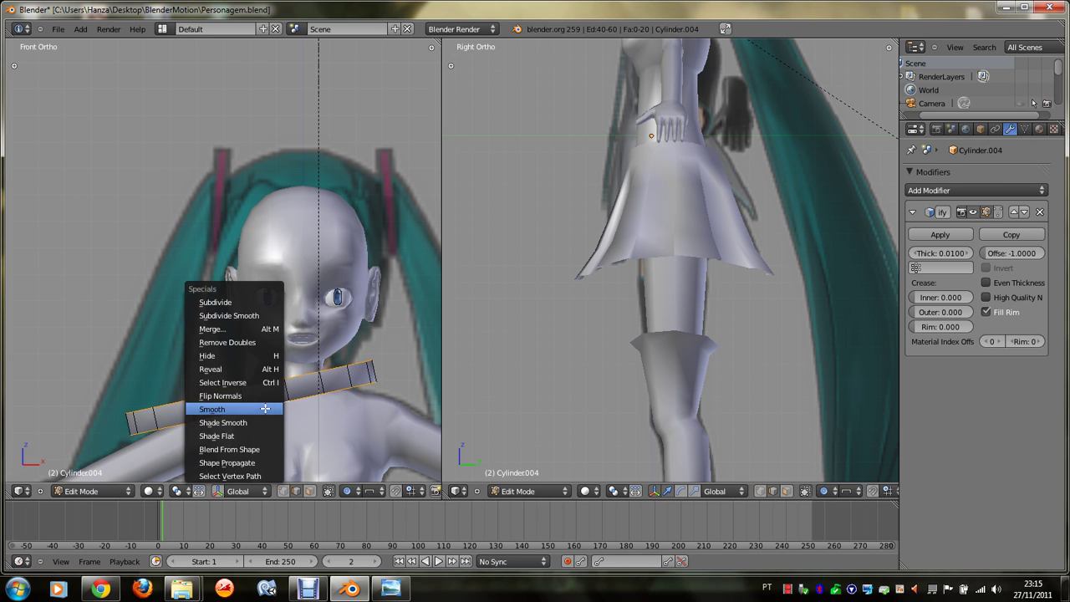
click(264, 304)
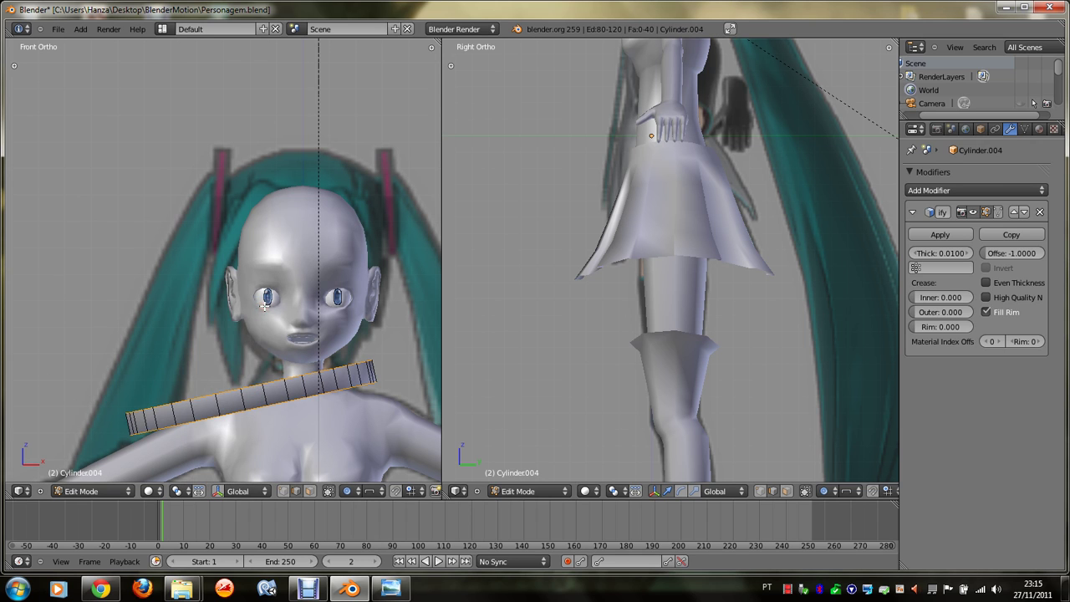
key(w)
click(266, 333)
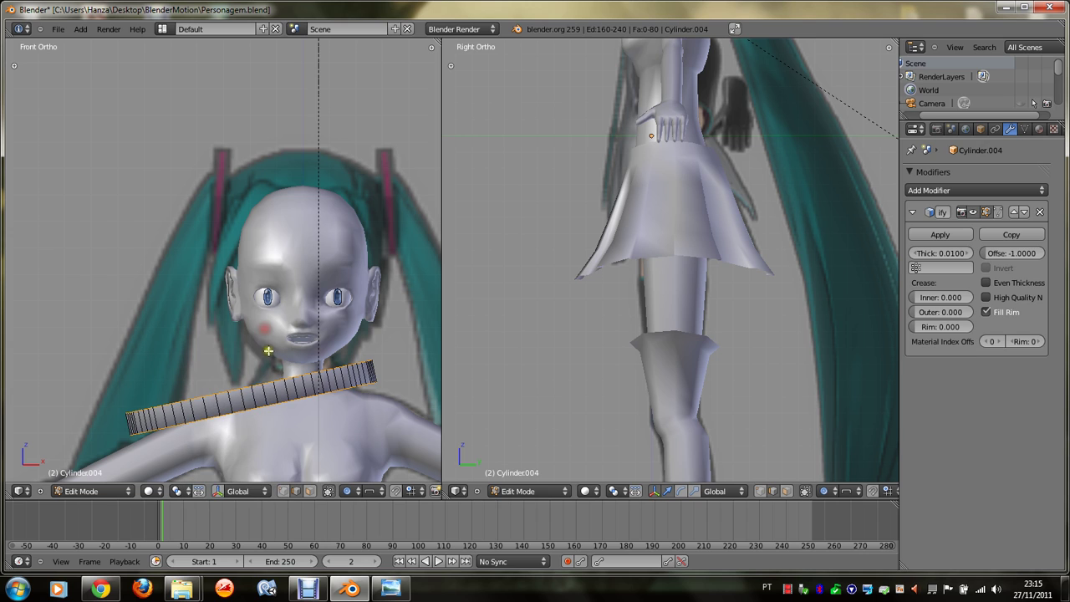
Step: Test a vertical edge move with proportional editing and set its falloff to Smooth
right_click(260, 407)
key(g)
key(z)
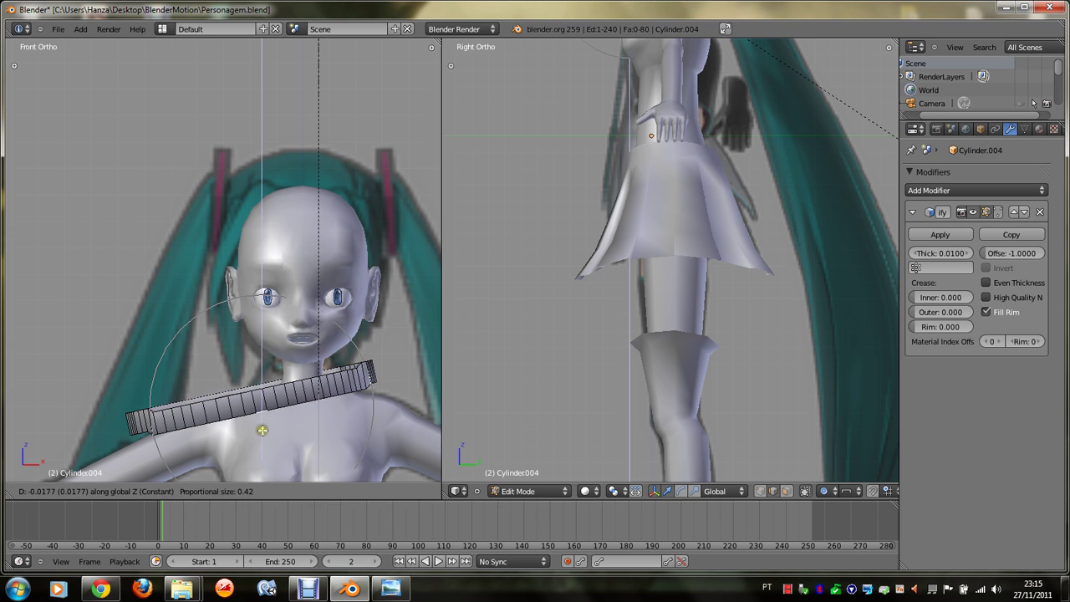
click(263, 441)
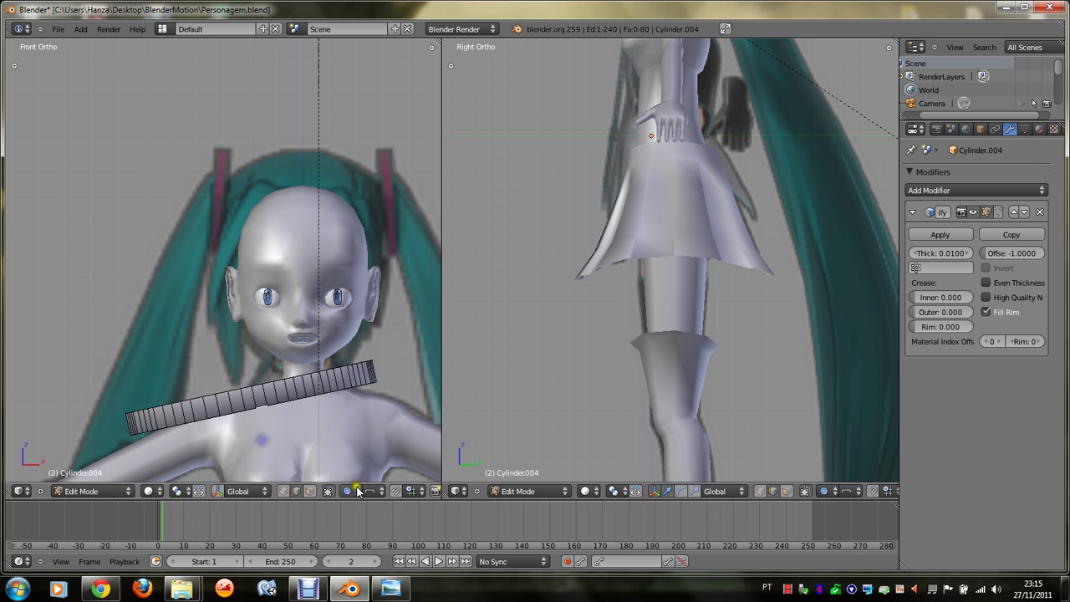
click(369, 491)
click(390, 477)
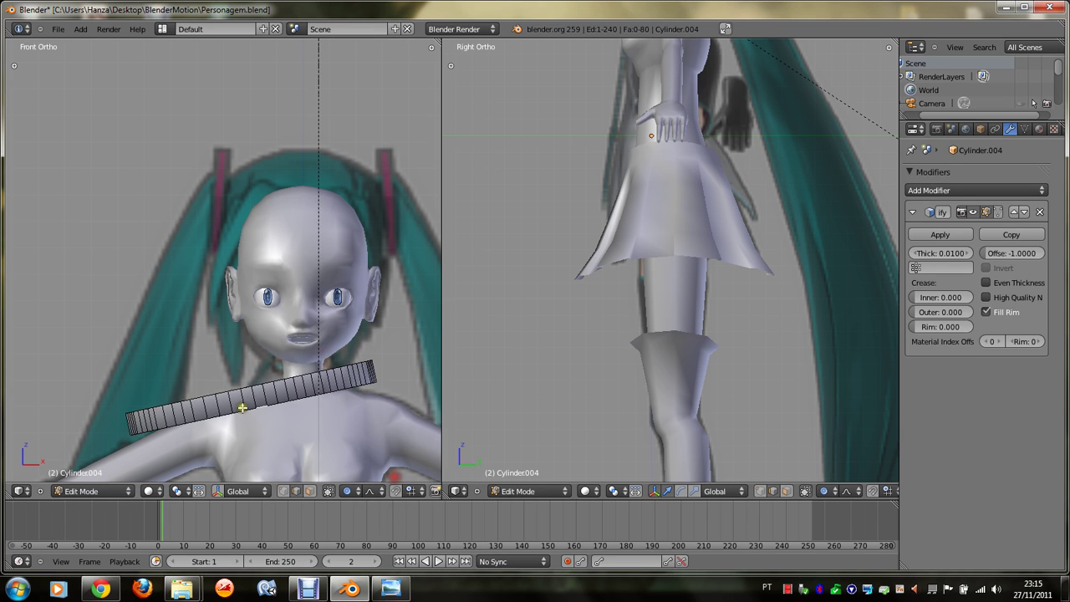
mouse_move(241, 408)
middle_down()
mouse_move(276, 385)
mouse_move(242, 407)
middle_up()
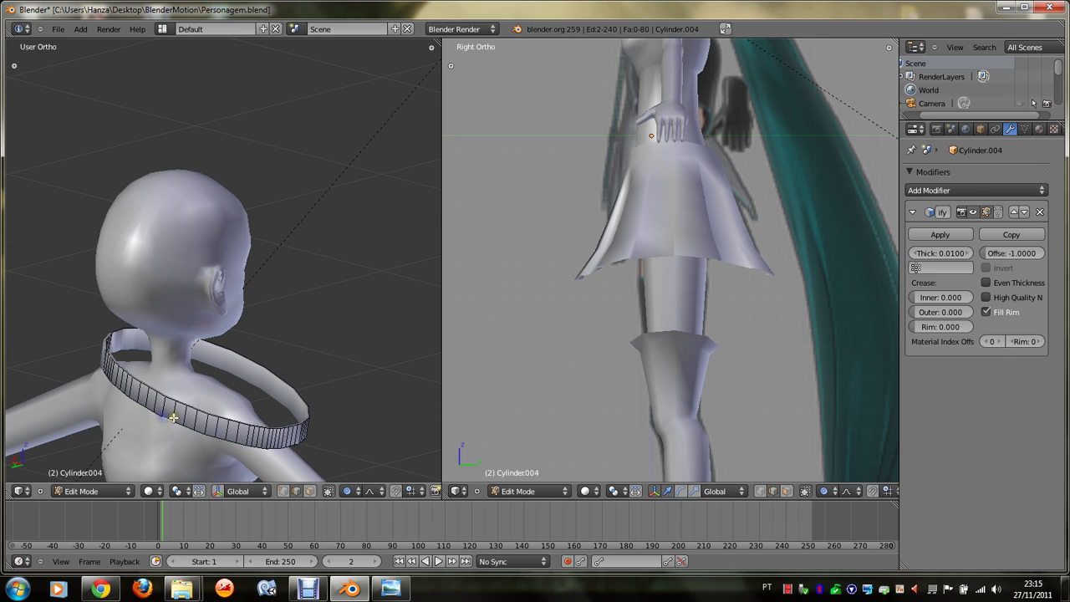
Step: In front view, move the band vertically with a widened proportional falloff
key(KP_1)
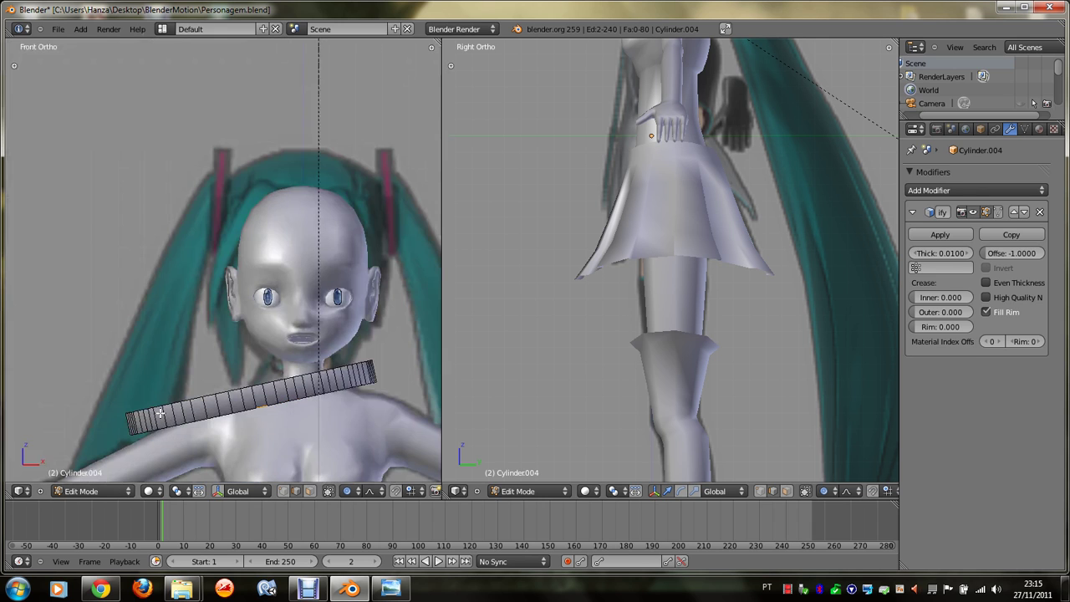
scroll(194, 424, down, 2)
key(g)
key(z)
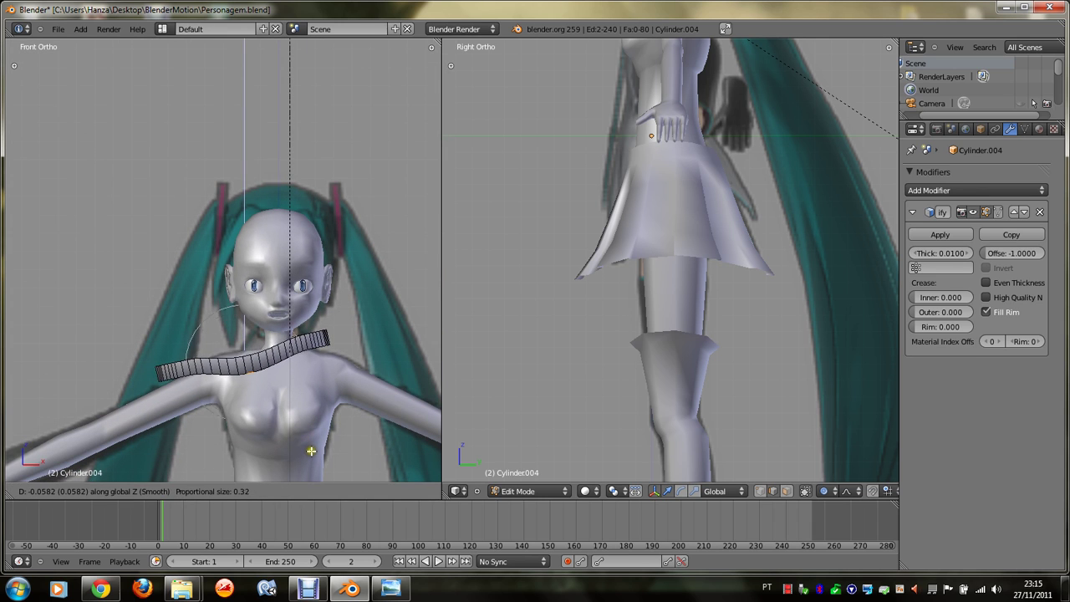
scroll(311, 455, down, 2)
scroll(311, 455, down, 2)
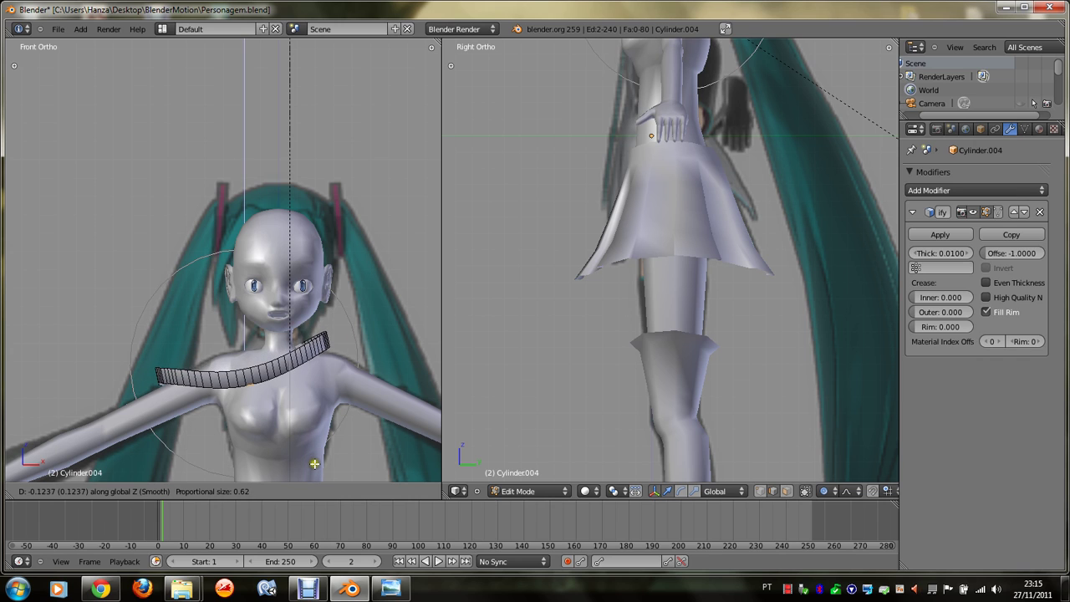
scroll(315, 468, down, 1)
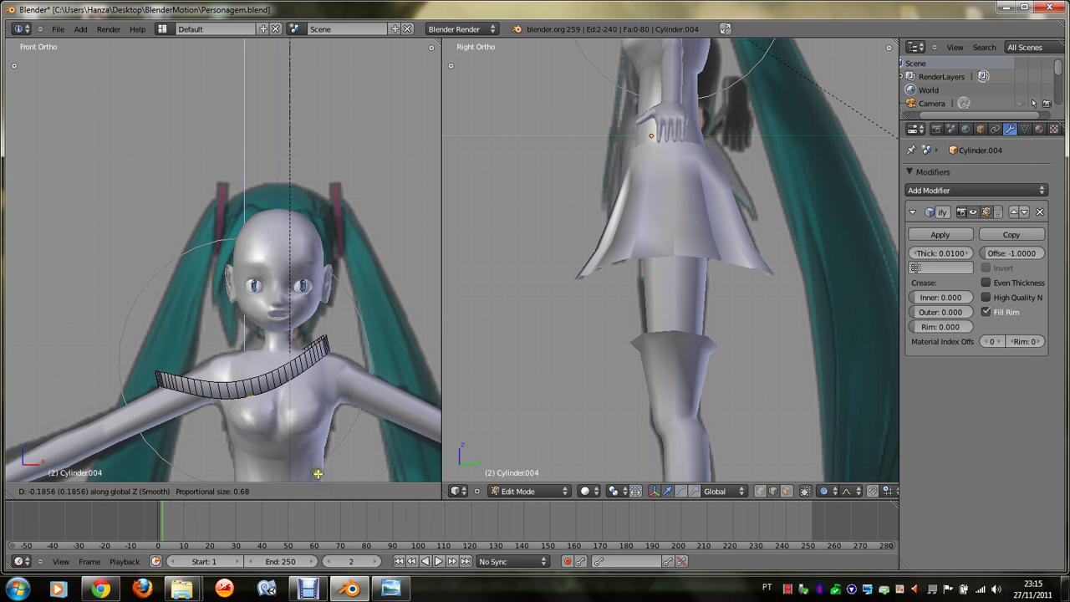
click(323, 468)
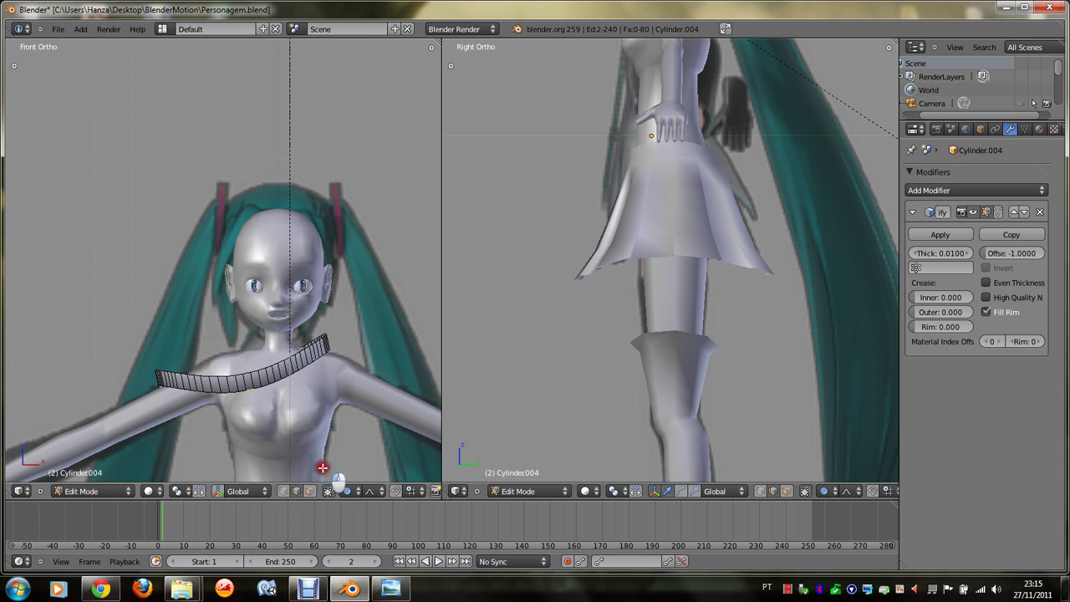
scroll(381, 392, up, 3)
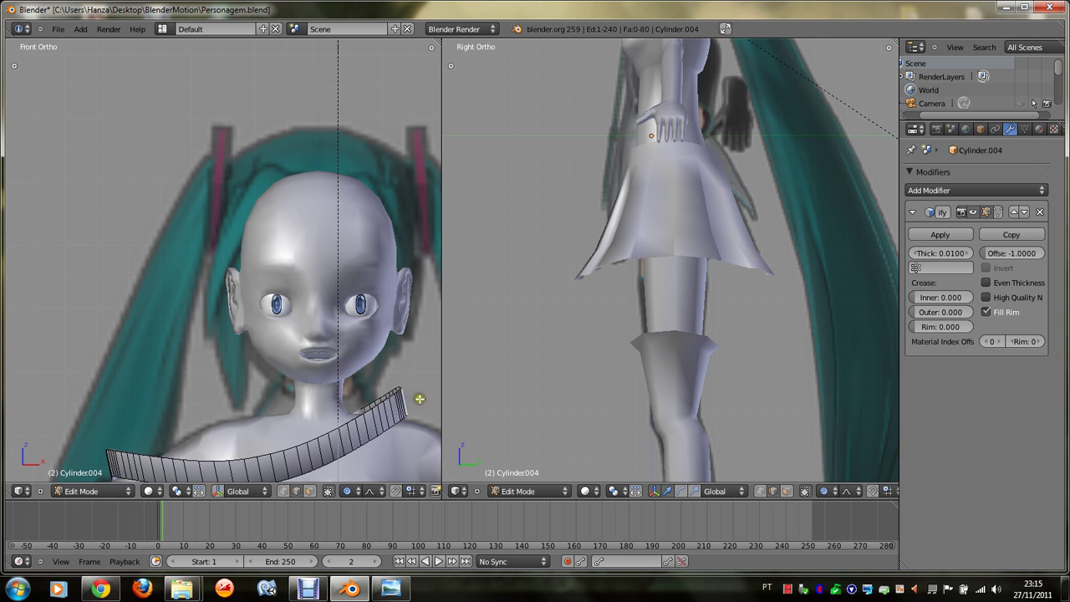
Step: Rotate and shift the band's end so it curves around the chest
key(r)
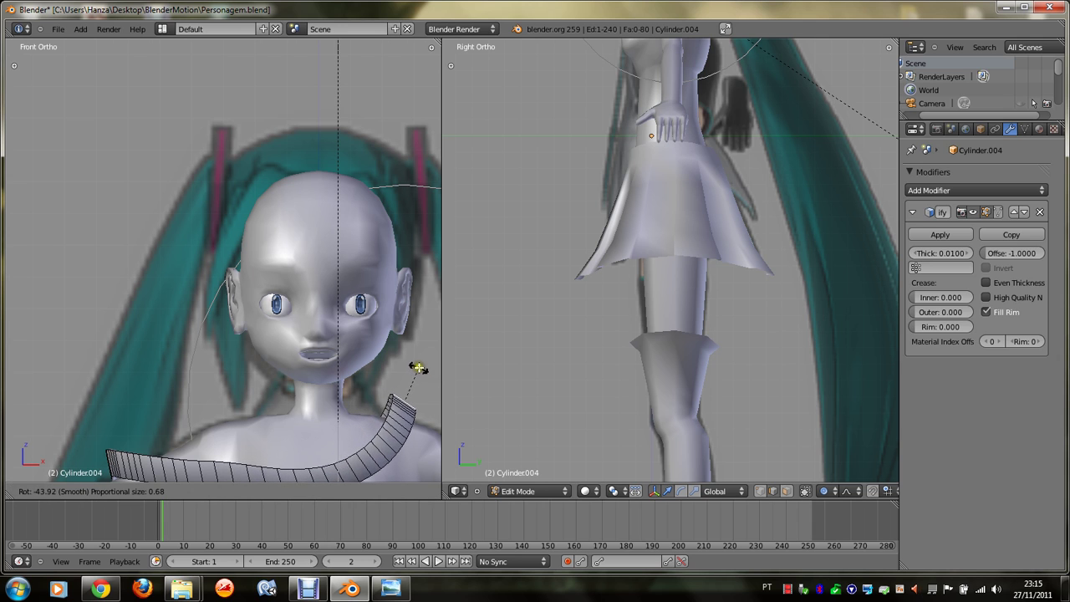
click(418, 368)
scroll(411, 363, down, 1)
key(g)
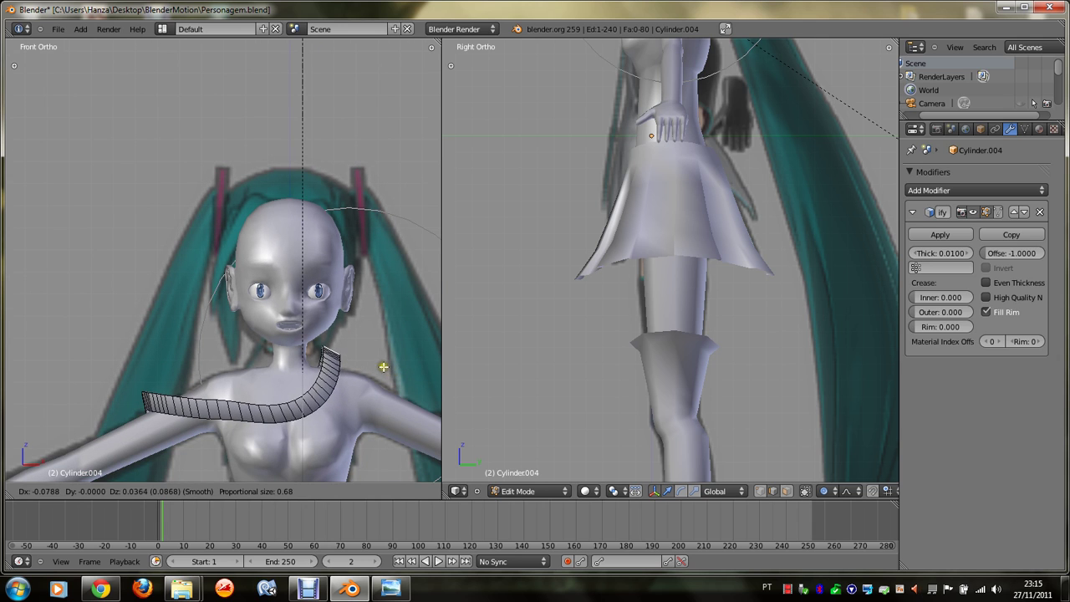
click(383, 366)
key(r)
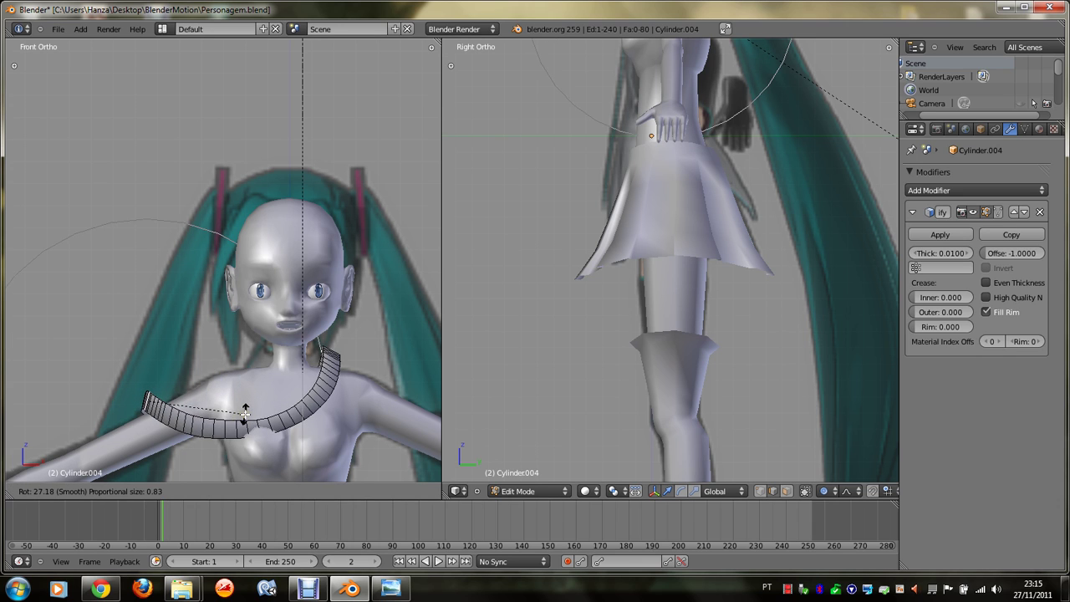
click(247, 410)
Step: Pull the band down across the chest with several small proportional moves
key(g)
scroll(259, 408, down, 2)
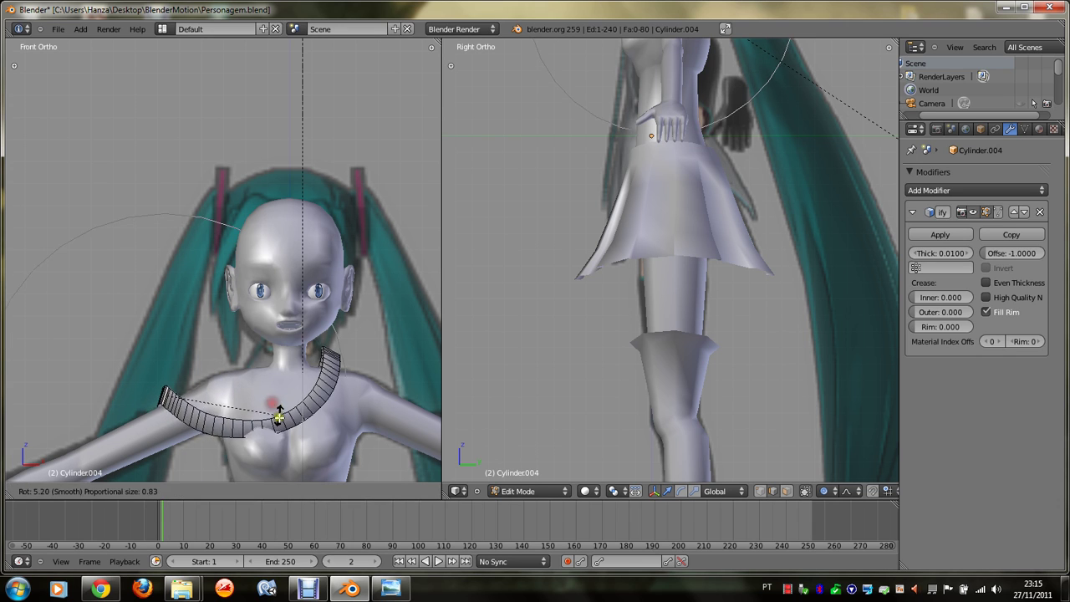
click(259, 442)
key(g)
click(259, 442)
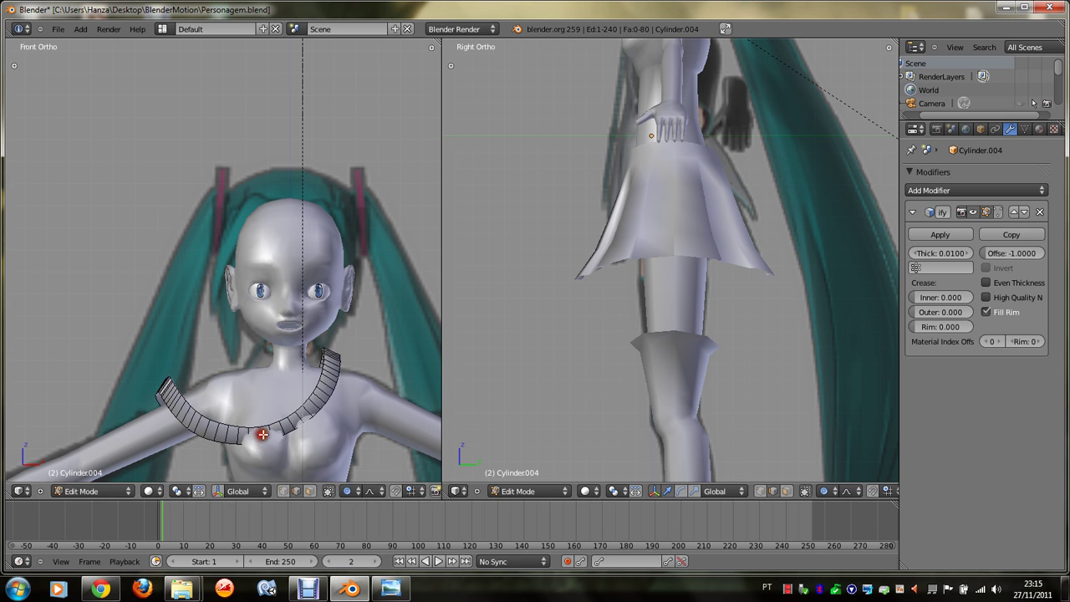
key(g)
click(278, 437)
key(g)
click(277, 427)
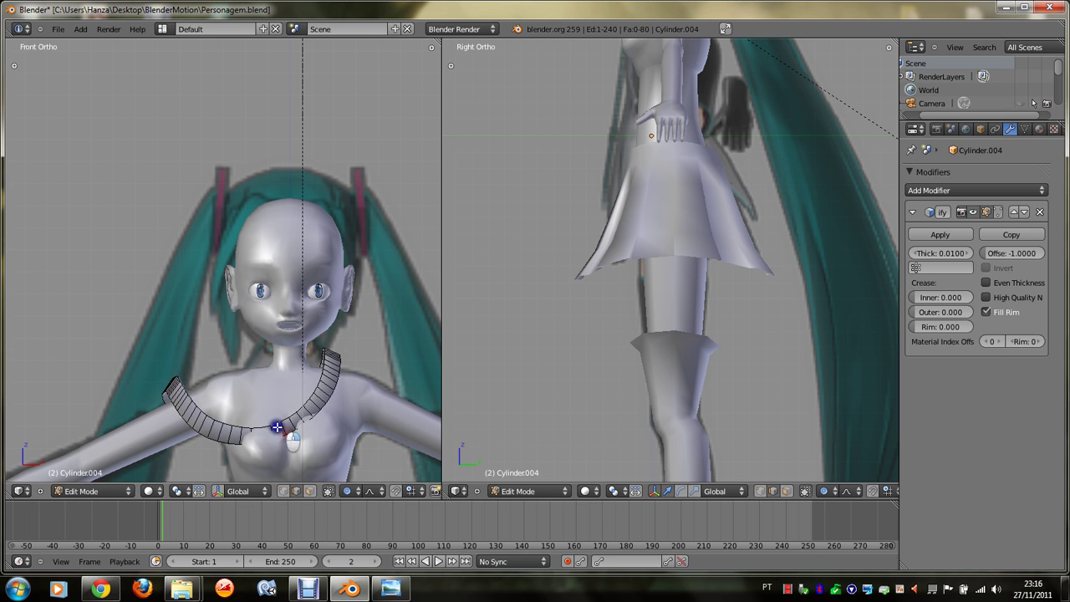
Step: From the side view, rotate the collar around the shoulder
key(KP_4)
key(KP_4)
key(KP_4)
key(KP_4)
key(KP_4)
key(KP_4)
key(KP_4)
key(KP_4)
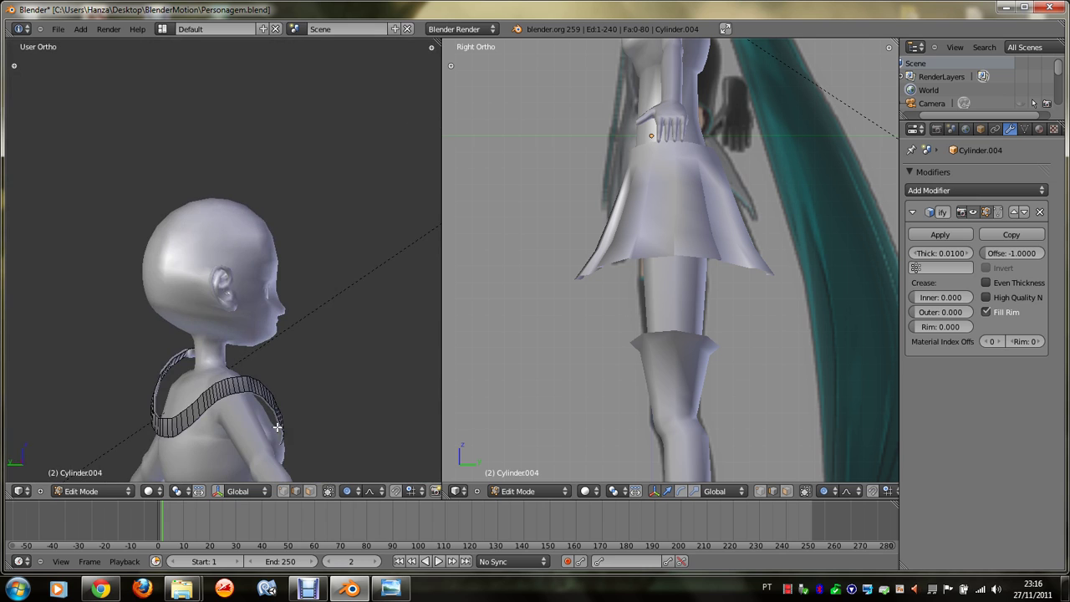
key(g)
key(r)
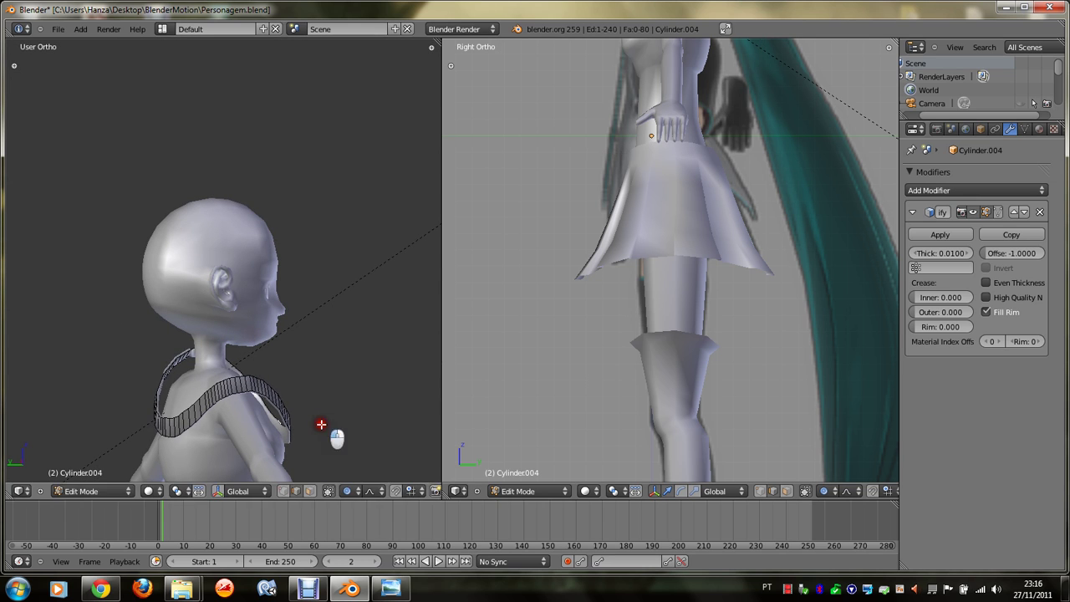
click(345, 410)
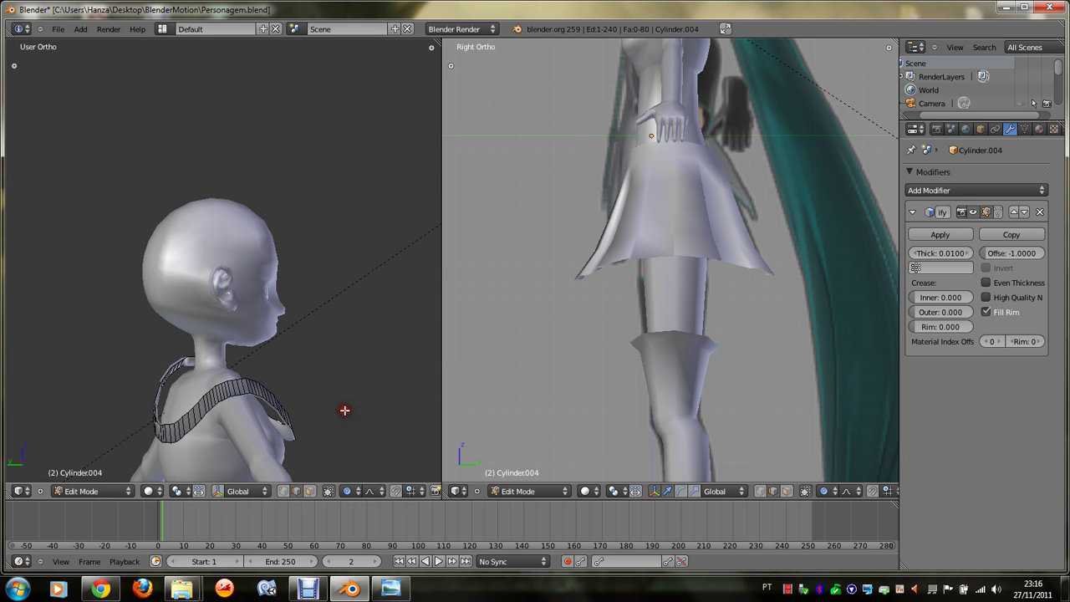
Step: Back in front view, reposition the whole collar with a few proportional moves
key(KP_1)
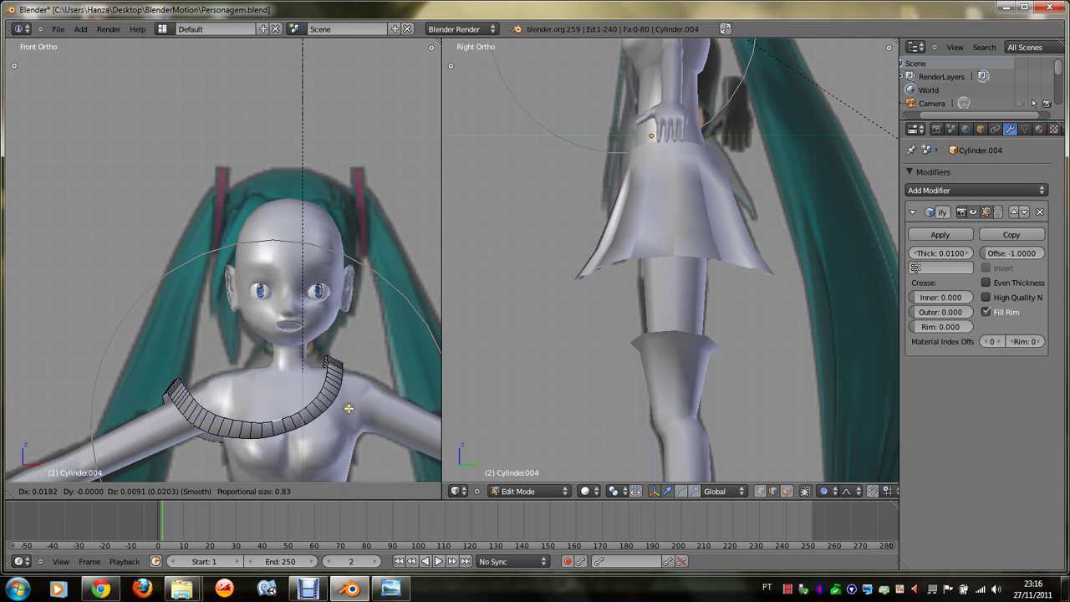
scroll(345, 410, down, 2)
shift+scroll(349, 408, down, 3)
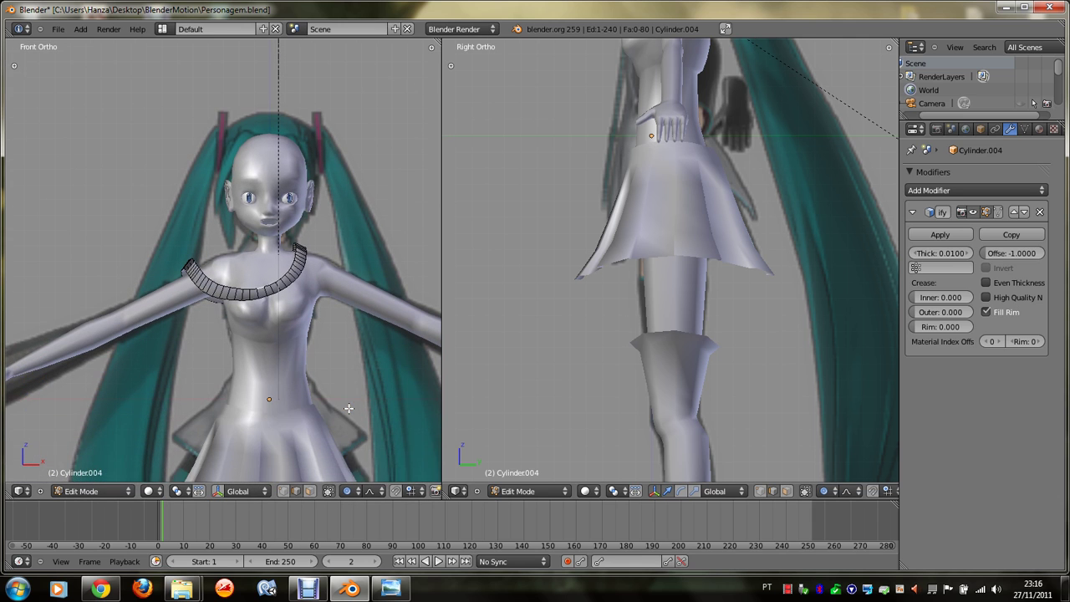
scroll(345, 379, up, 2)
key(g)
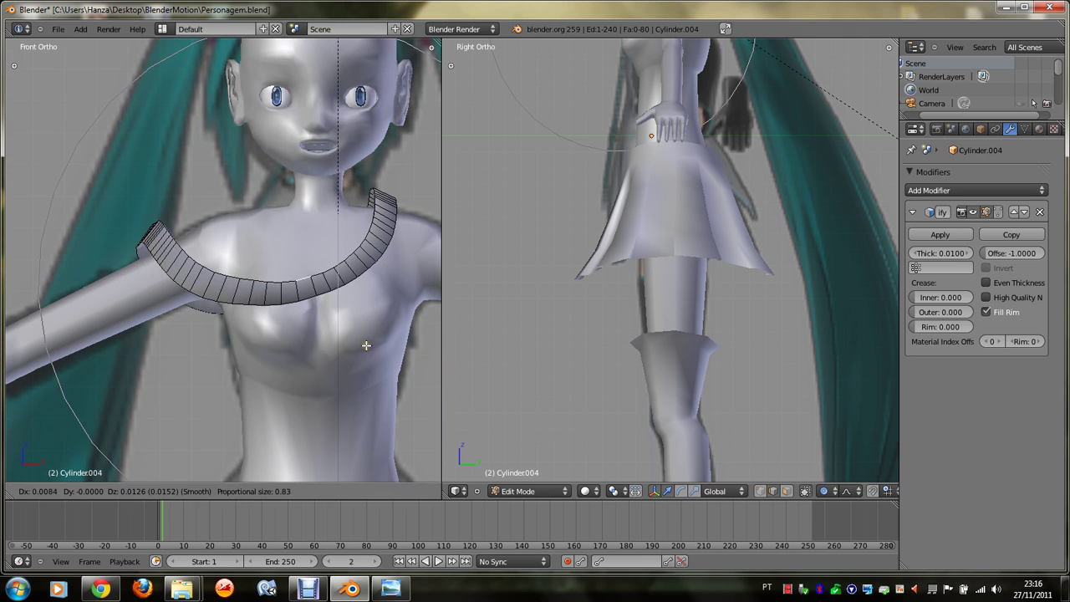
click(365, 346)
key(a)
key(g)
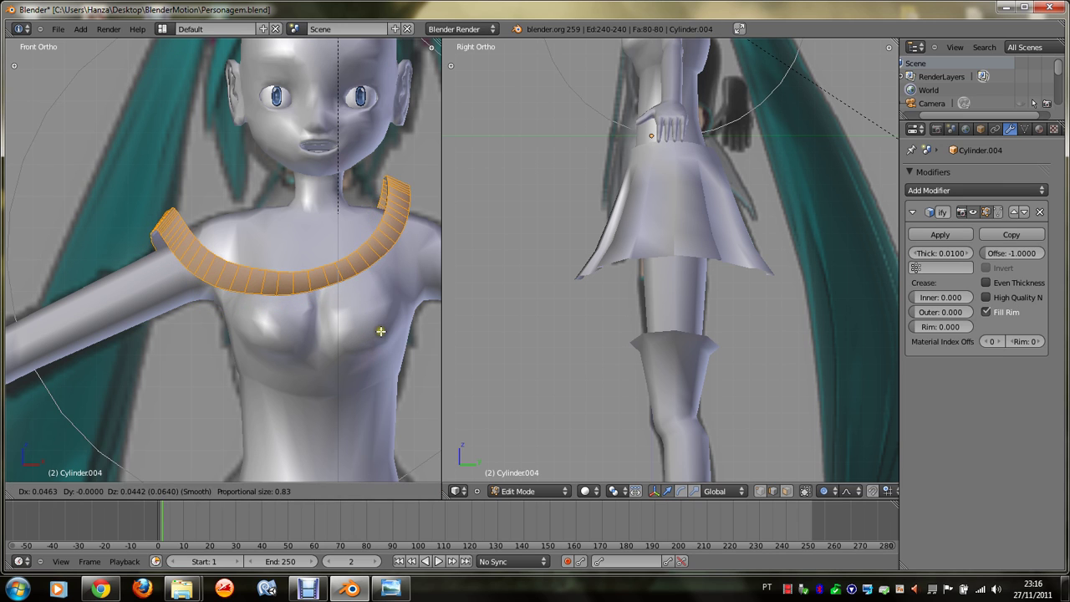
click(380, 328)
scroll(374, 346, down, 2)
key(g)
click(375, 345)
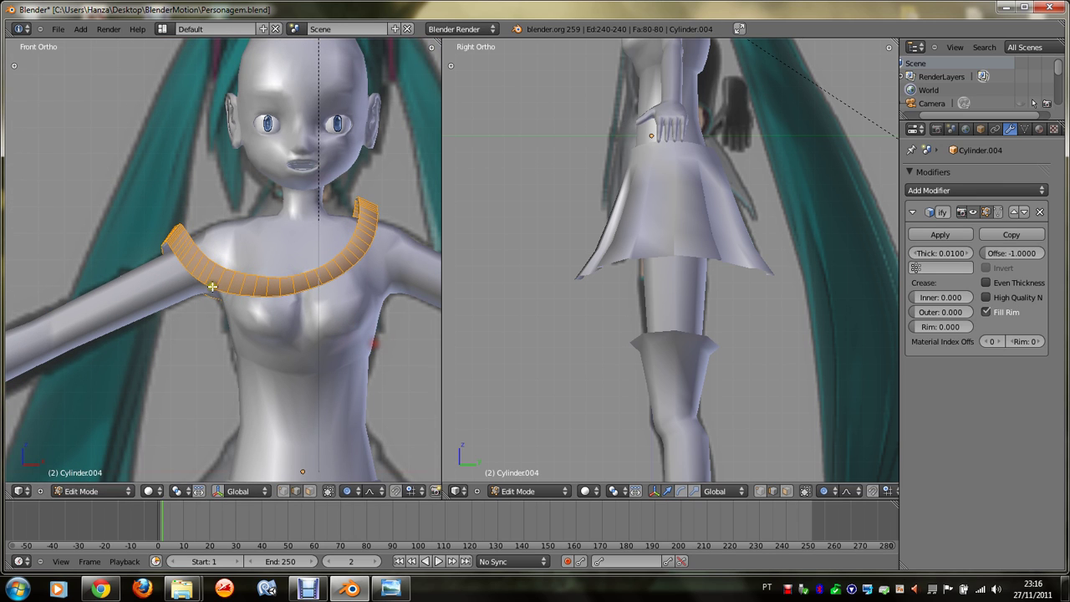
Step: Tilt and lower the collar's left end with a wide soft falloff along the shoulder
right_click(174, 222)
key(r)
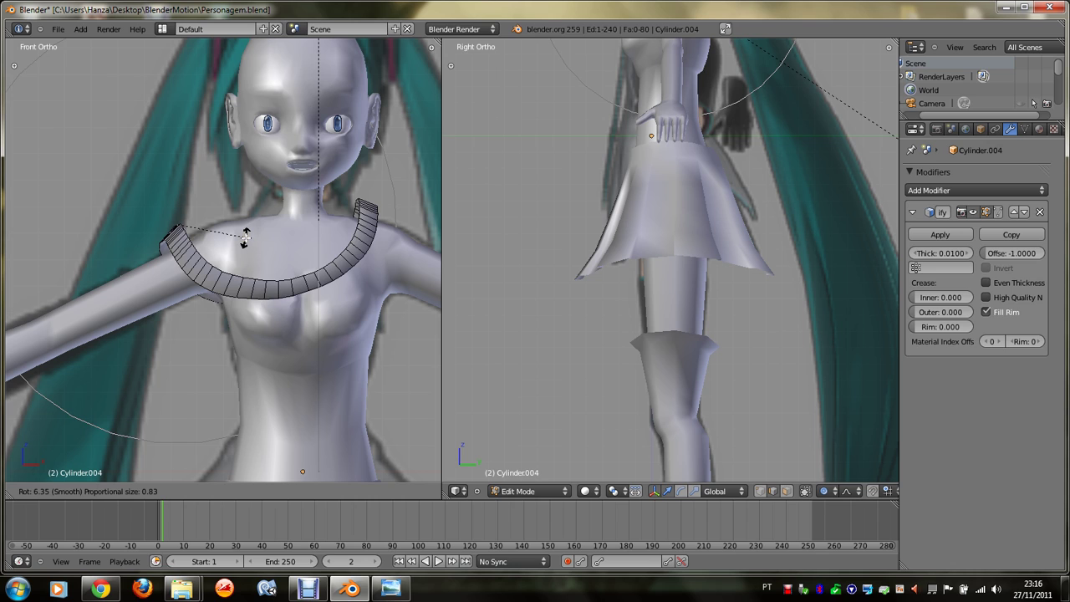
scroll(248, 241, up, 12)
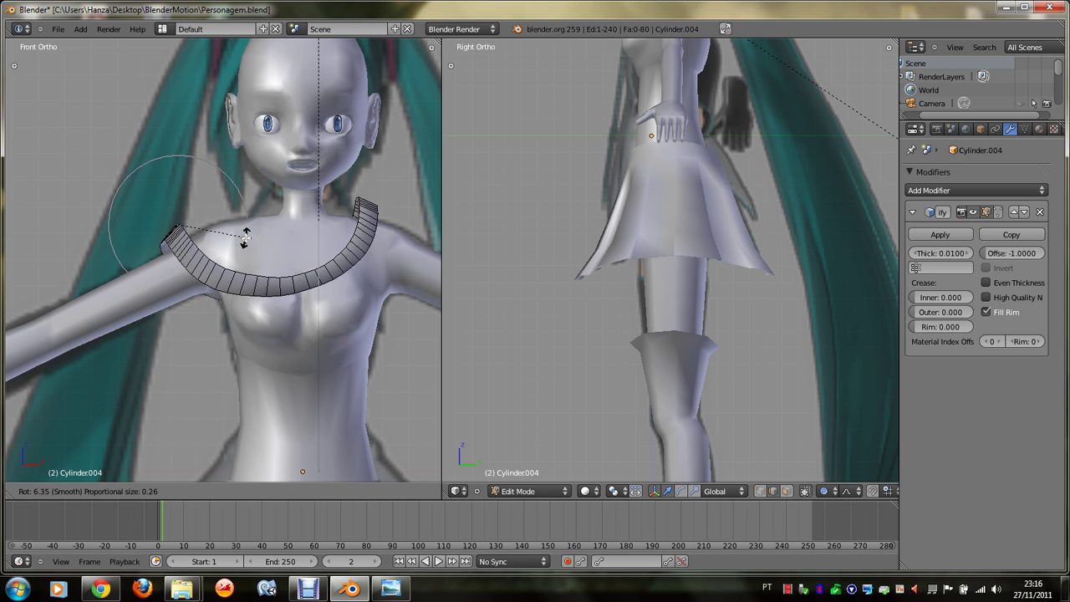
click(263, 276)
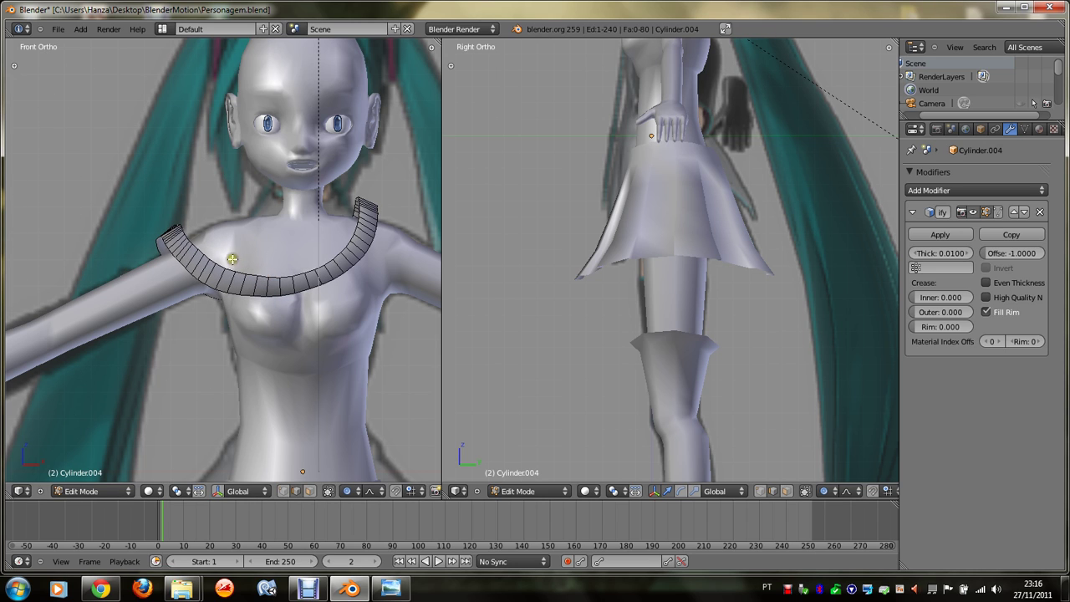
key(g)
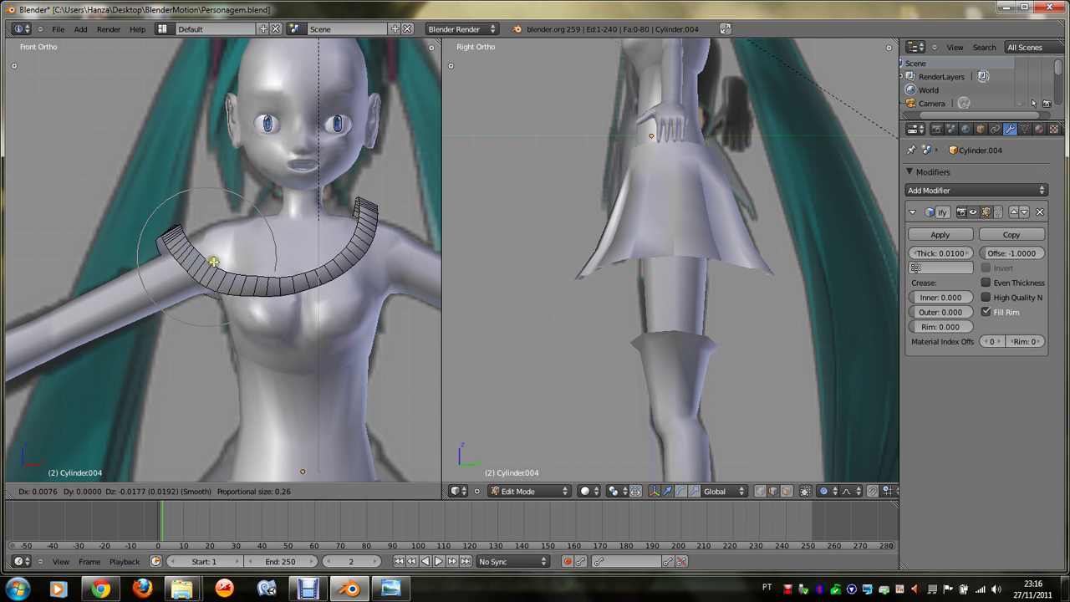
scroll(213, 259, down, 2)
scroll(214, 263, down, 2)
scroll(214, 267, down, 2)
scroll(214, 265, down, 4)
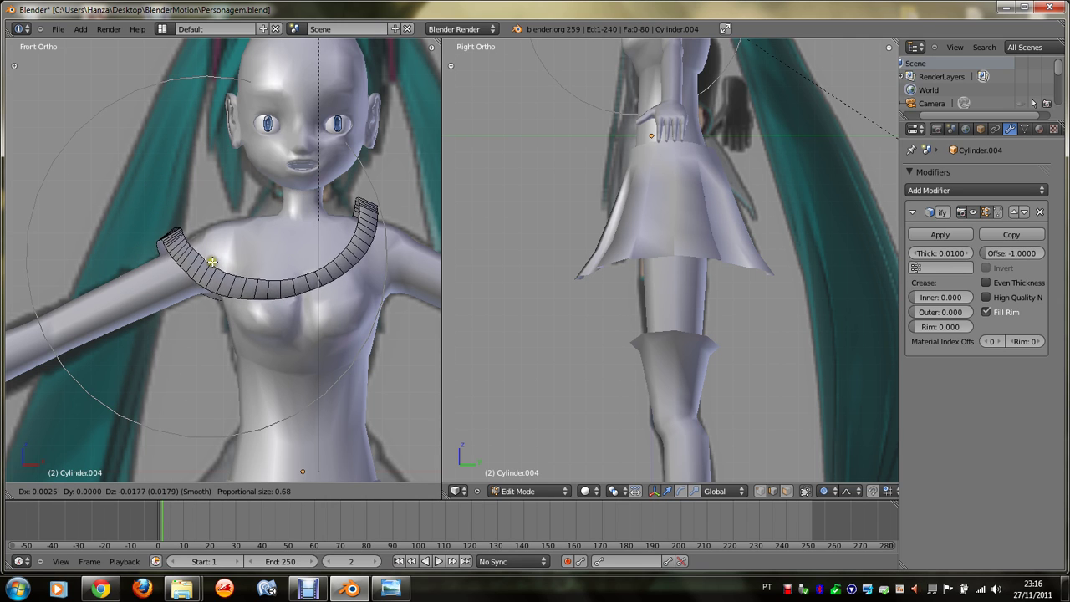
click(212, 261)
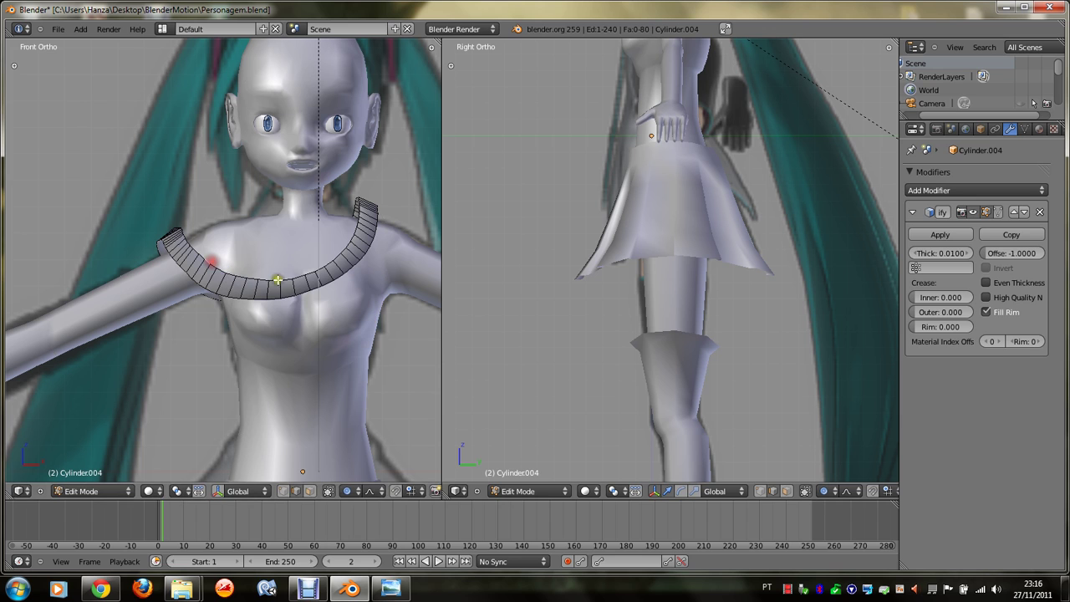
click(310, 495)
Step: Select the collar's front faces, try moving them, then undo the move
scroll(317, 283, up, 2)
key(KP_6)
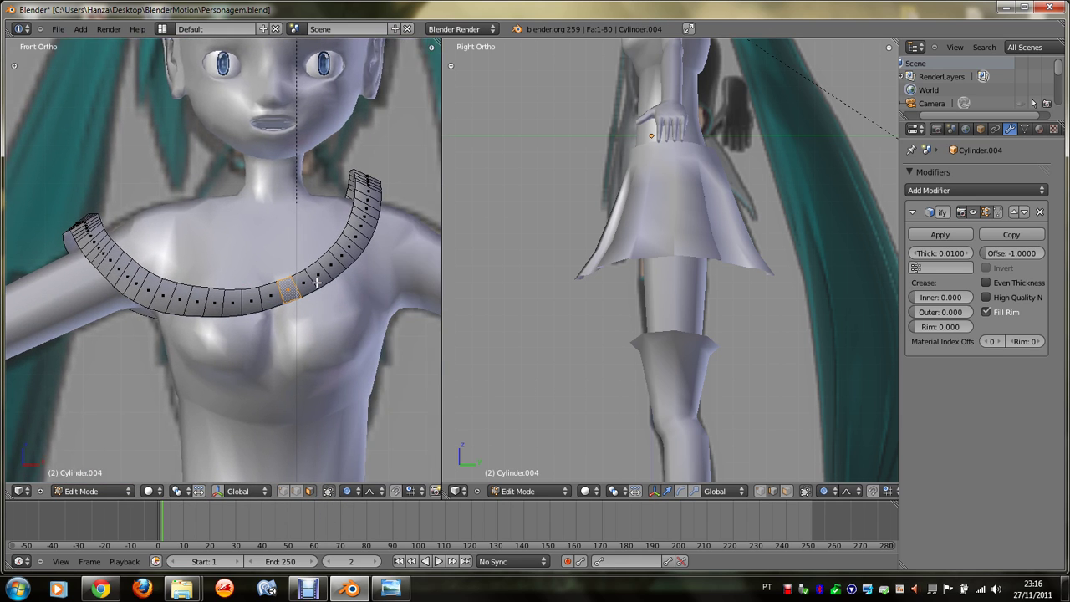
shift+right_click(243, 293)
key(KP_1)
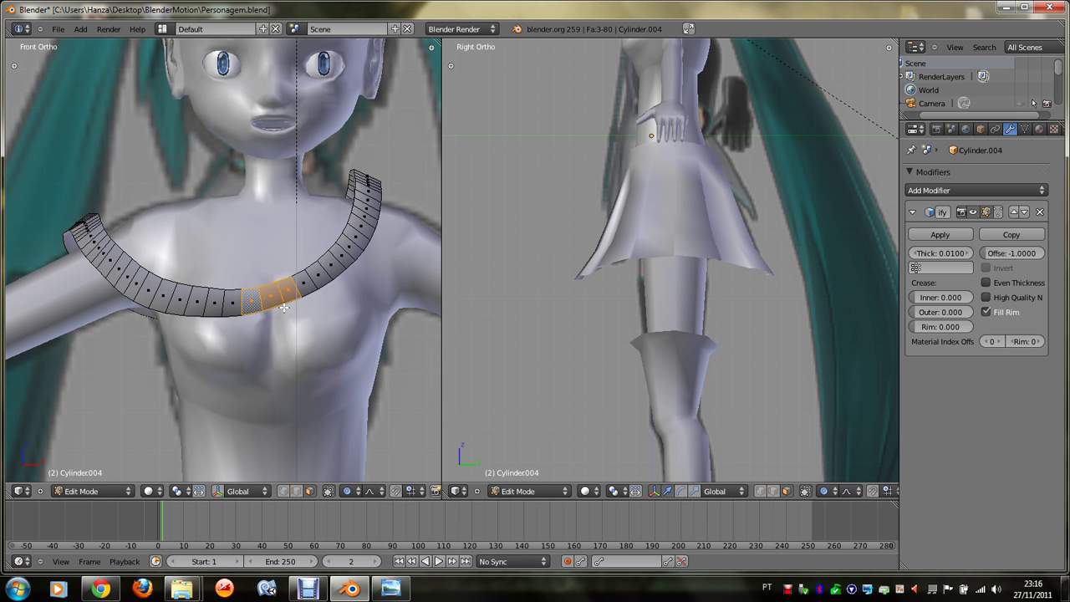
scroll(284, 308, up, 2)
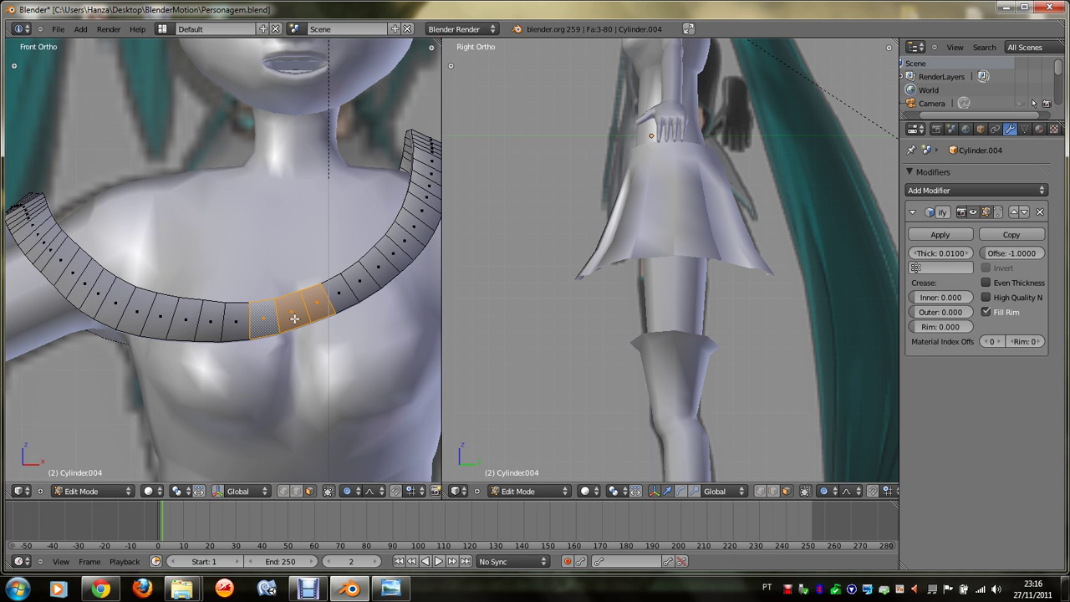
key(KP_8)
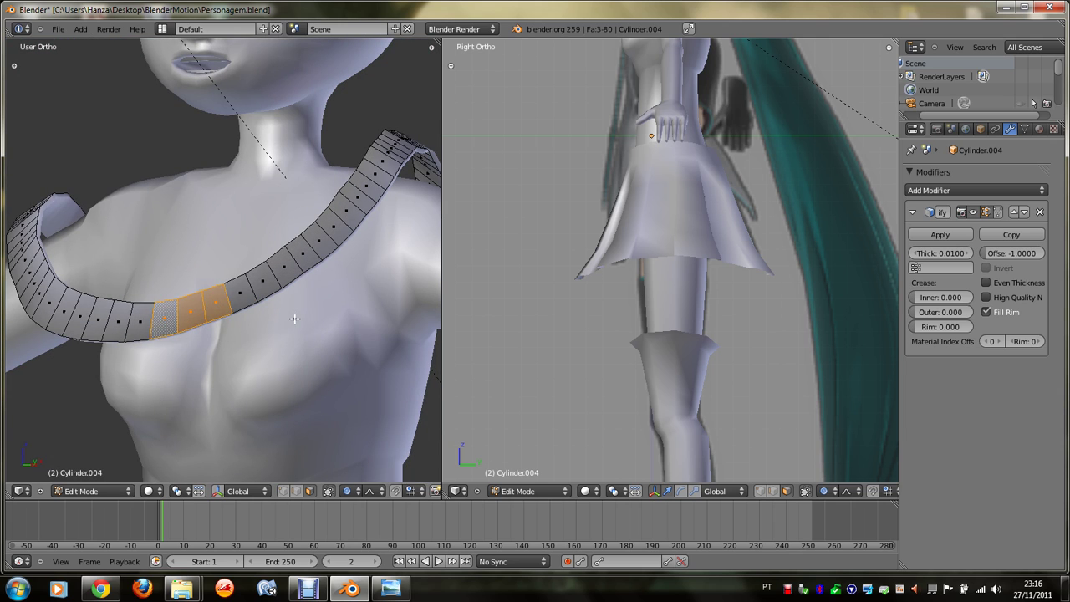
key(g)
click(282, 313)
key(w)
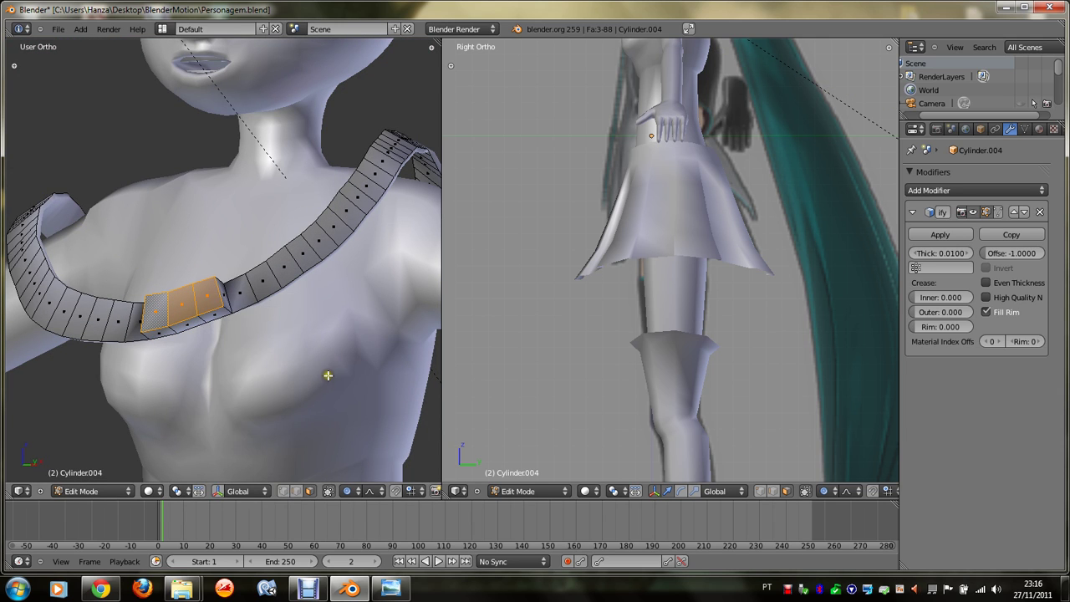
key(ctrl+z)
Step: Leave collar editing, select the body mesh and enter its Edit Mode
key(KP_1)
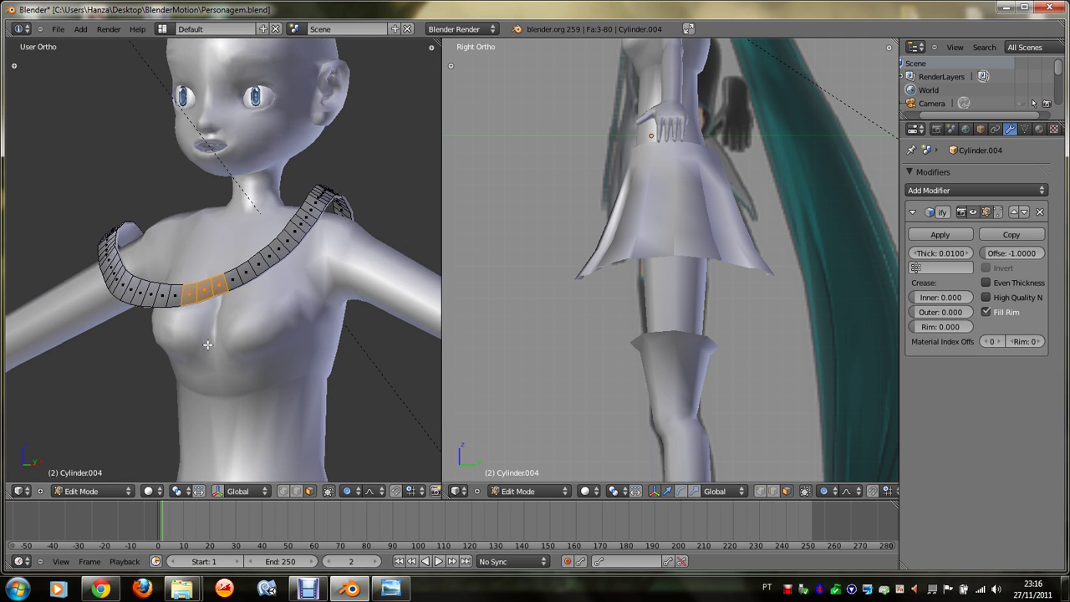
key(KP_8)
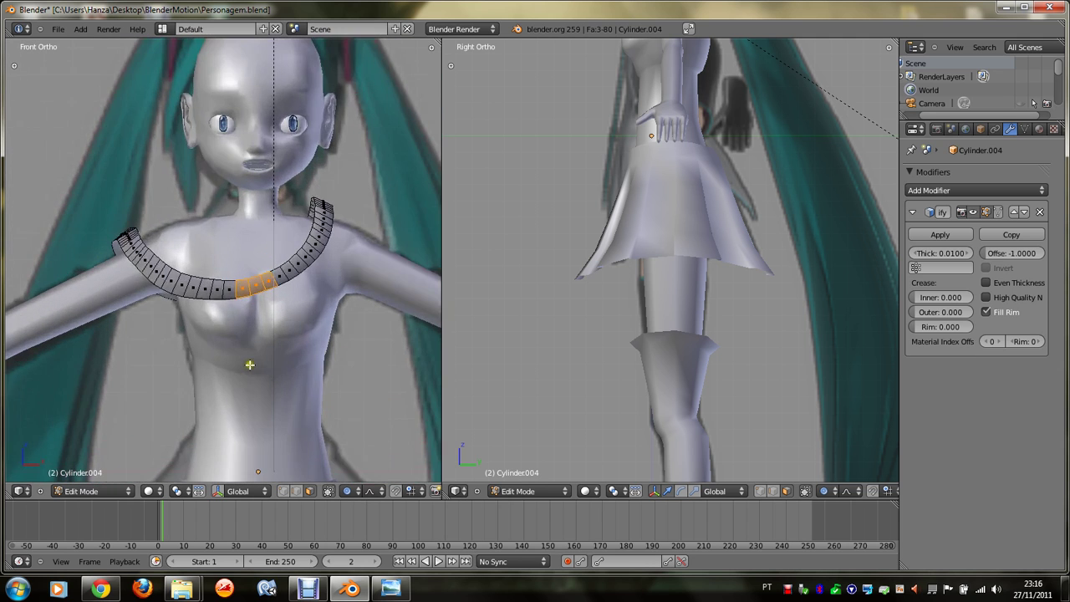
key(KP_4)
key(KP_4)
scroll(249, 365, down, 2)
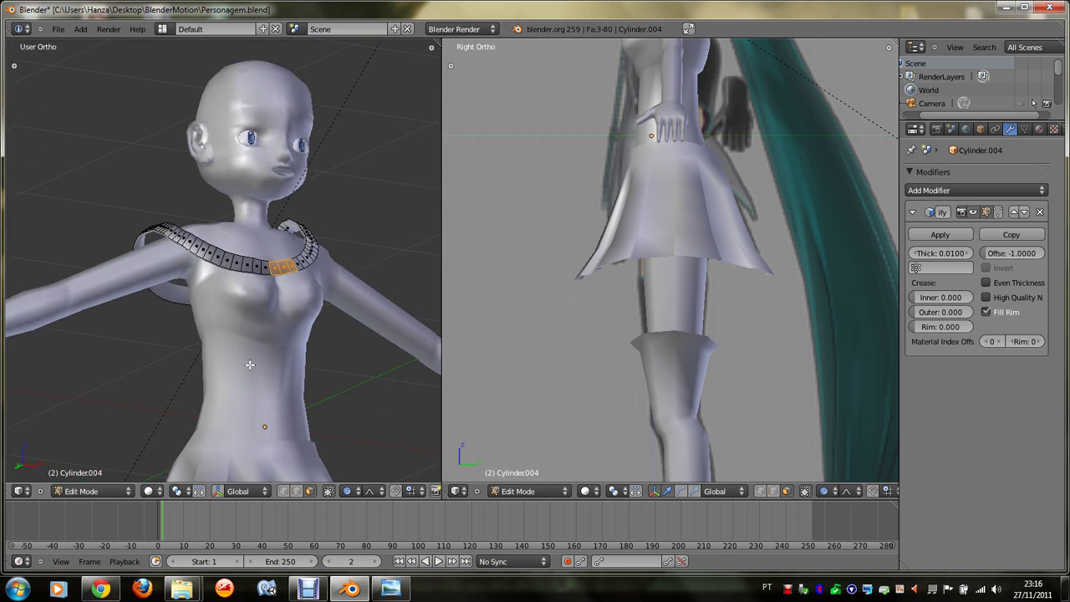
key(KP_1)
key(Tab)
right_click(279, 347)
key(Tab)
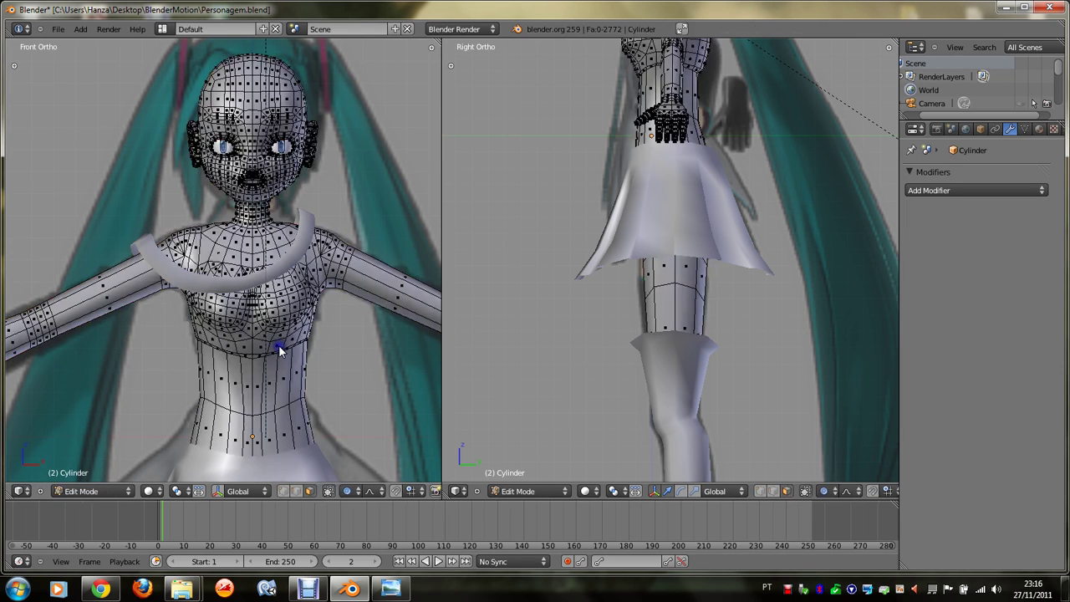
scroll(284, 339, up, 2)
key(KP_8)
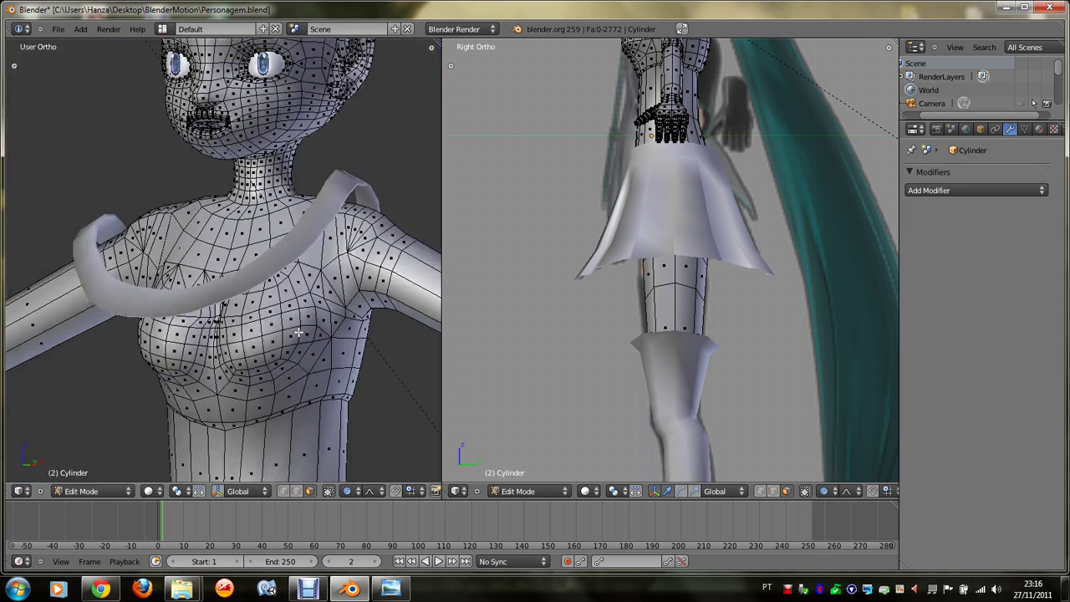
key(KP_4)
key(KP_6)
Step: Select an edge loop across the chest, then bring up the nova-vocaloid.jpg reference
alt+right_click(284, 289)
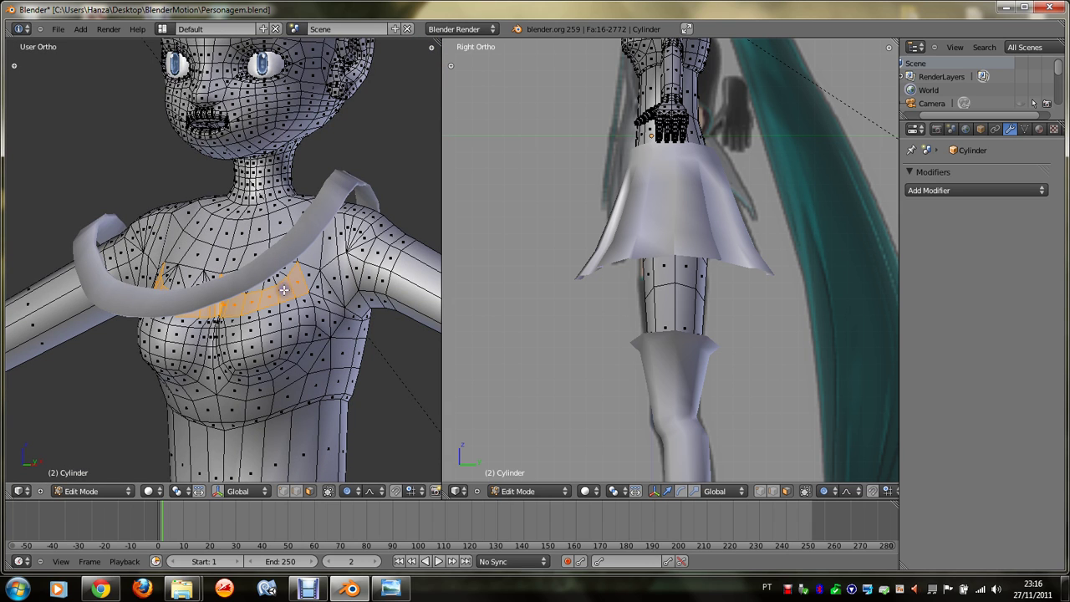
key(KP_6)
key(KP_6)
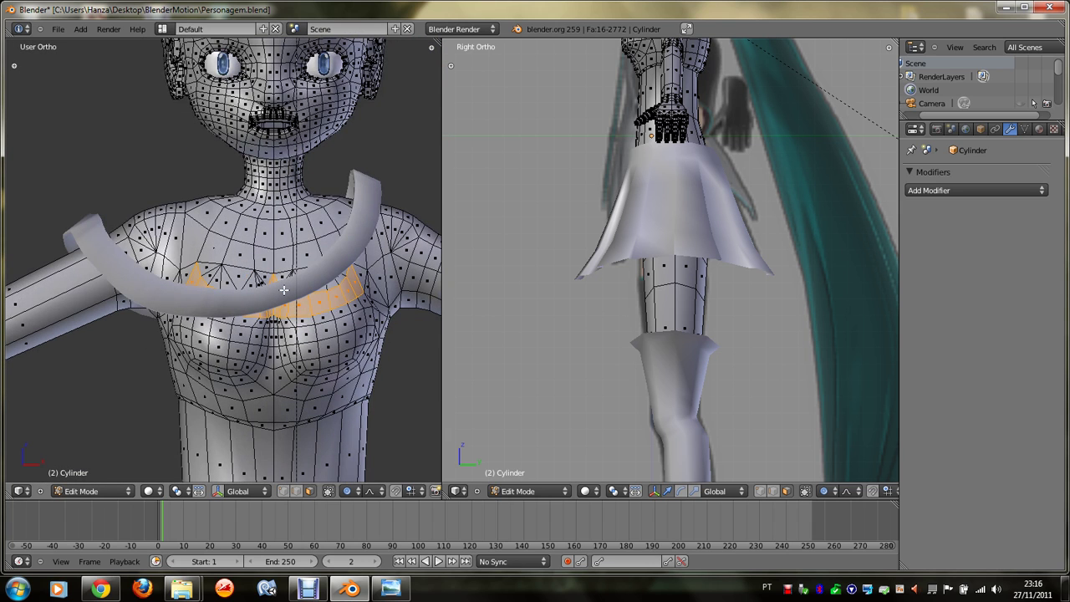
key(KP_6)
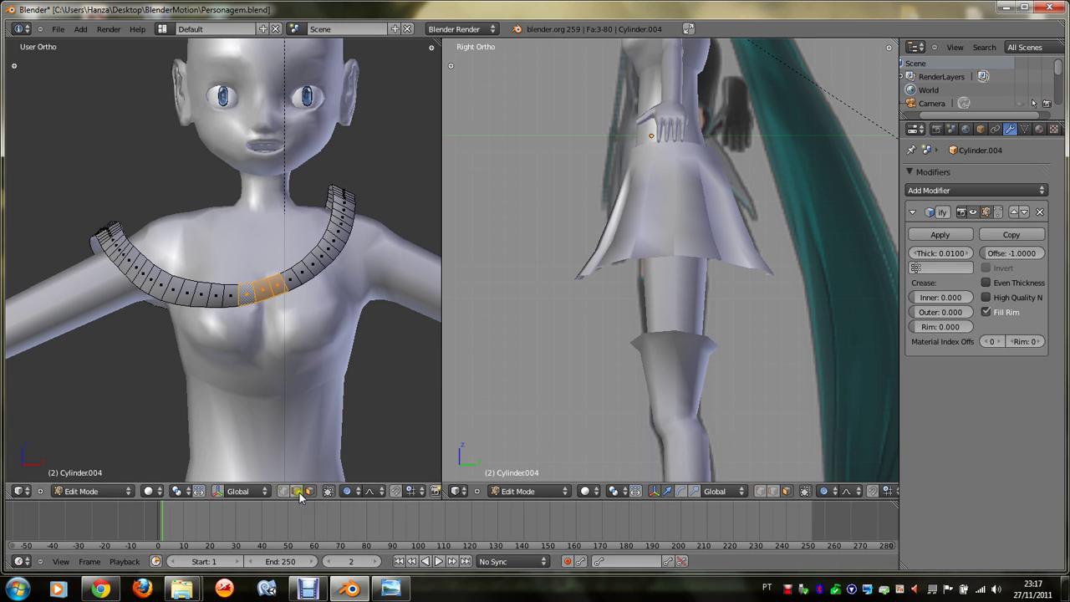
click(296, 491)
alt+right_click(307, 282)
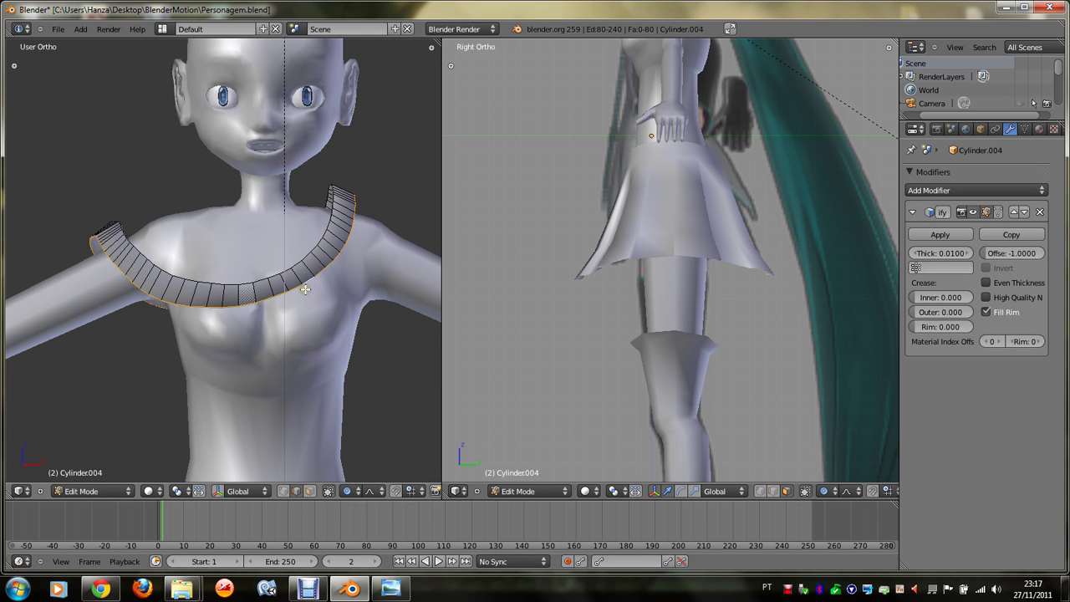
click(389, 589)
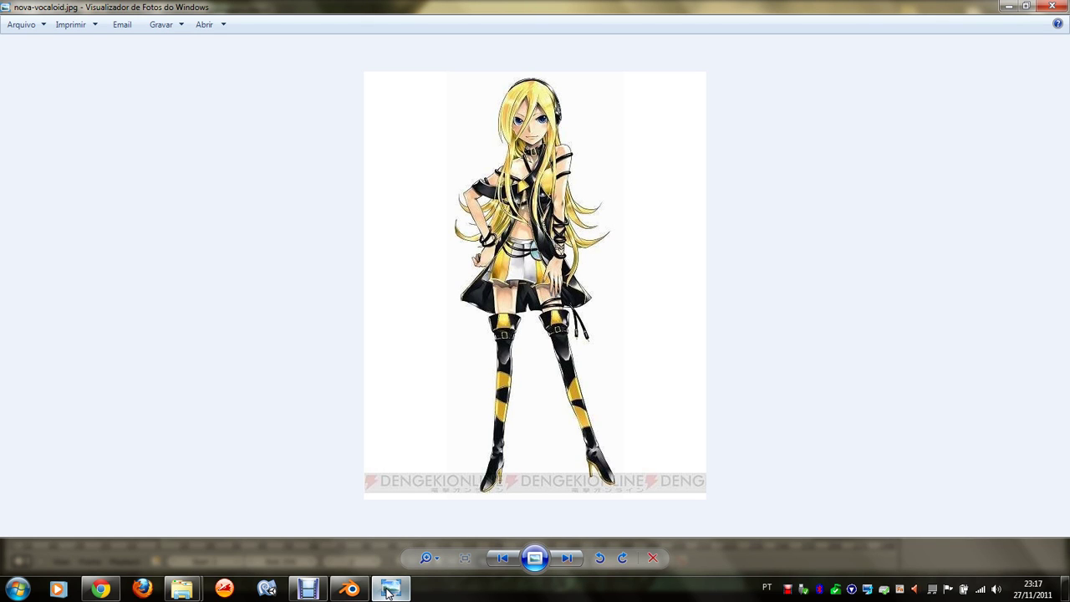
Step: Minimize the nova-vocaloid.jpg viewer, switch Blender to Object Mode, and minimize the reopened reference again
click(389, 589)
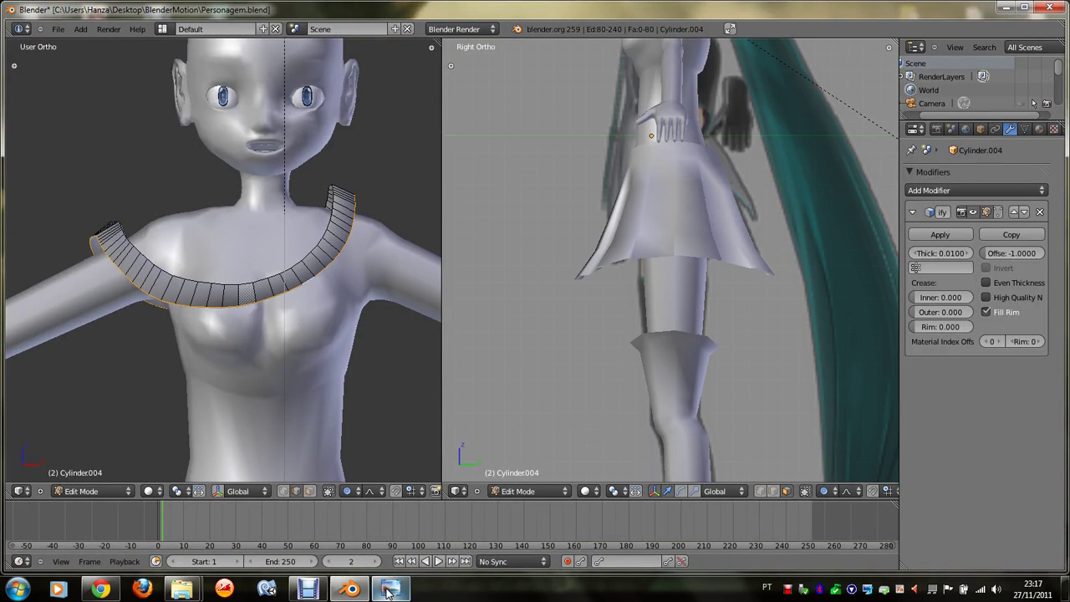
scroll(336, 380, down, 2)
scroll(336, 380, up, 2)
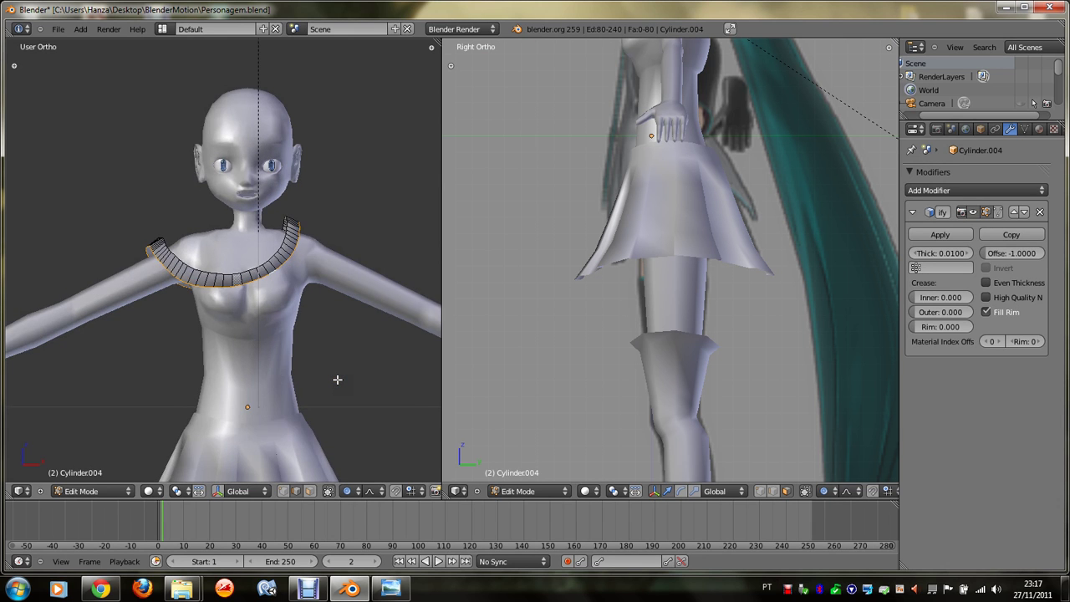
scroll(337, 379, up, 1)
key(Tab)
click(389, 589)
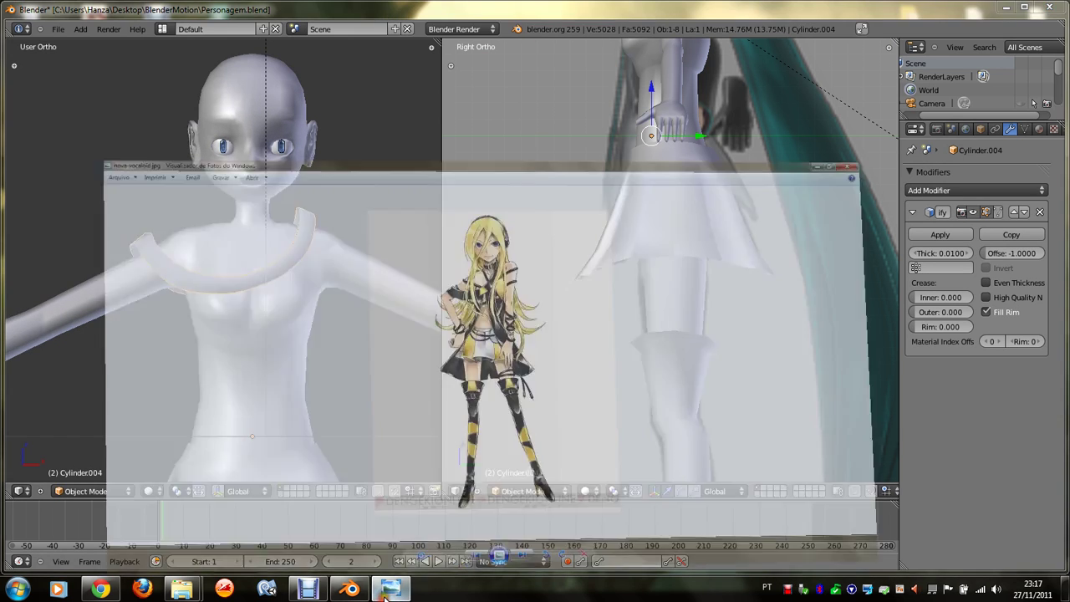
click(389, 589)
Step: Enter Edit Mode on the body mesh and switch to face selection
right_click(294, 346)
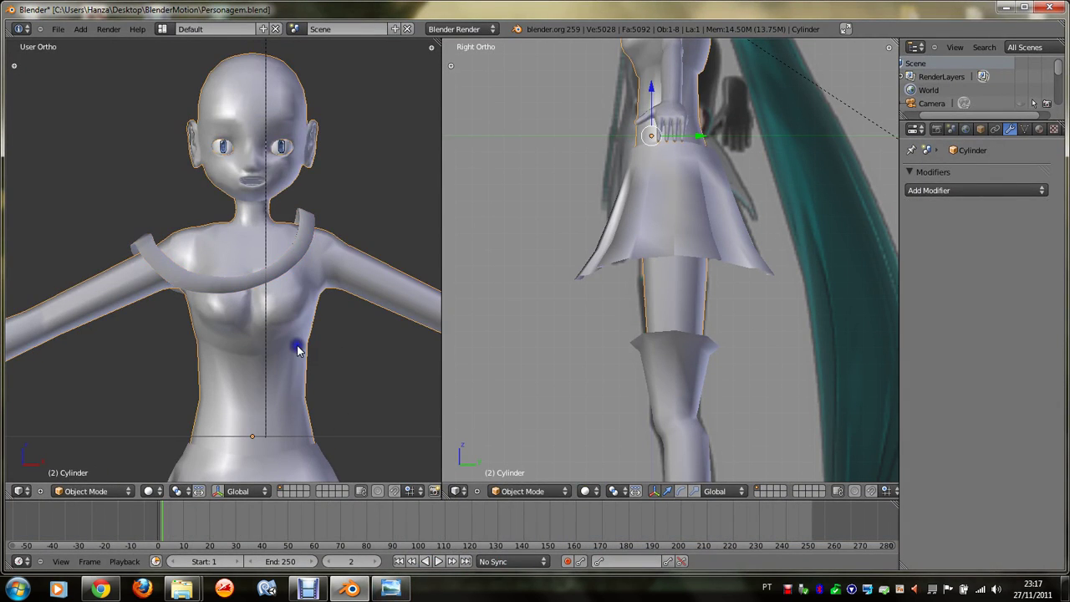
key(Tab)
scroll(324, 359, up, 2)
scroll(325, 360, down, 1)
scroll(324, 359, up, 1)
scroll(325, 359, up, 1)
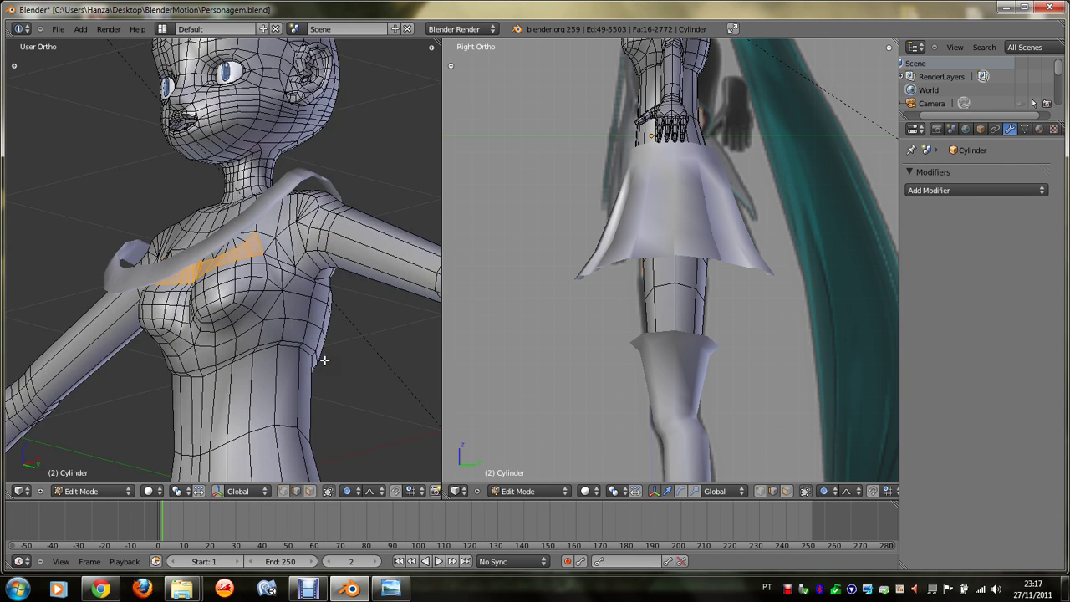
scroll(312, 332, up, 3)
right_click(342, 290)
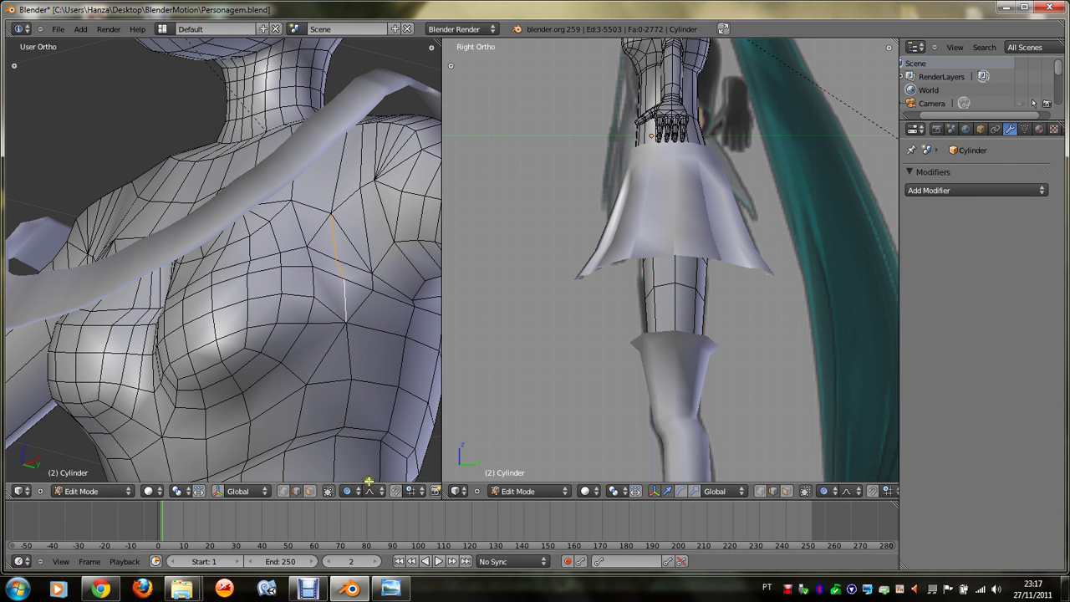
click(309, 491)
Step: Brush-select a band of faces across the upper chest, ending in front view
alt+right_click(347, 296)
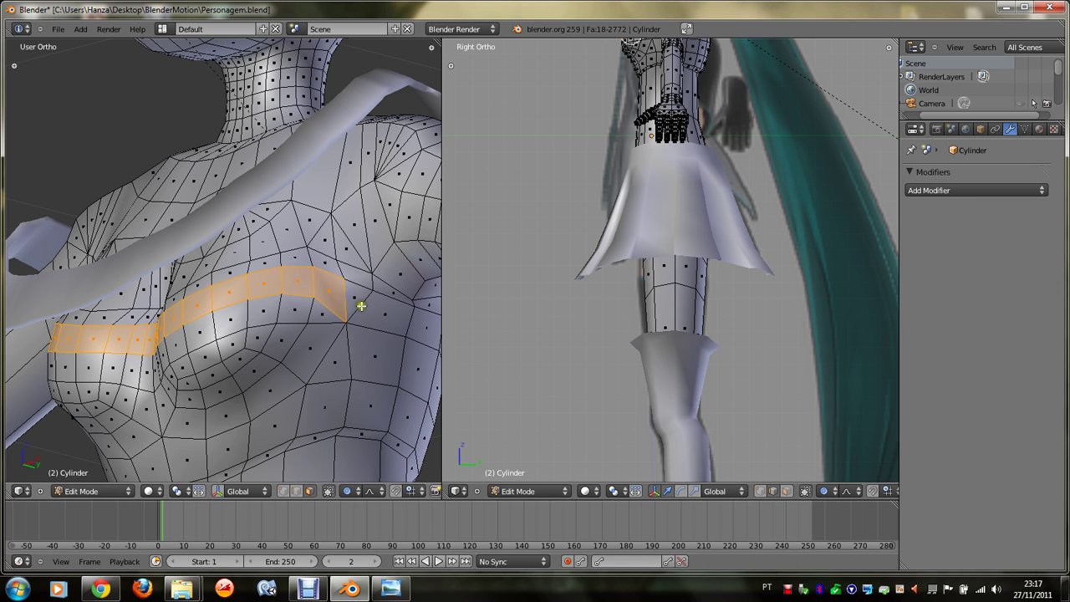
alt+right_click(364, 308)
key(c)
drag(360, 304, 198, 305)
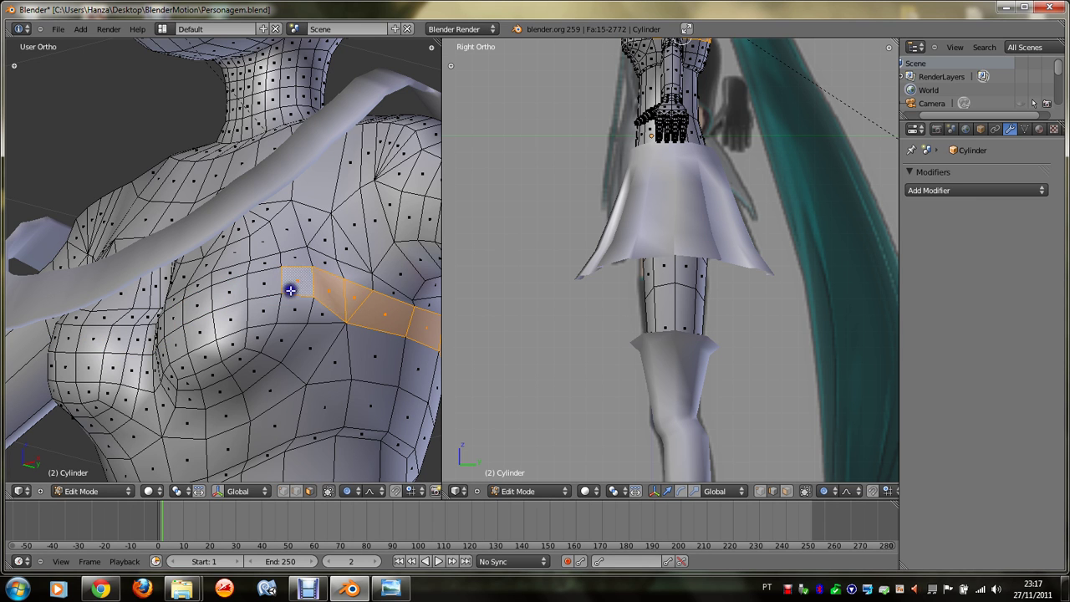
middle_drag(193, 310, 192, 310)
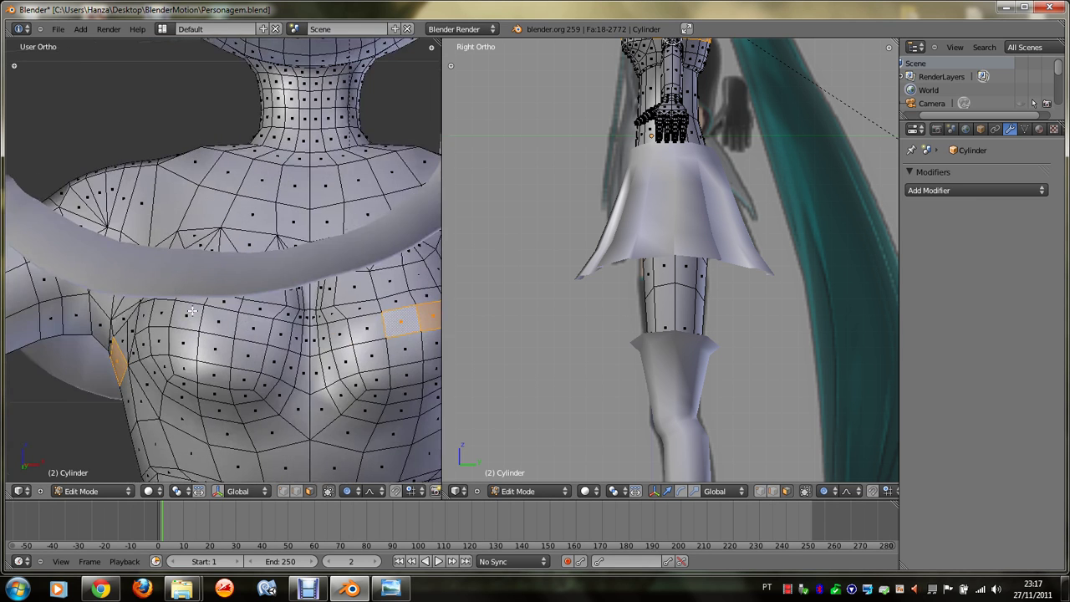
alt+shift+right_click(347, 335)
middle_drag(309, 336, 298, 337)
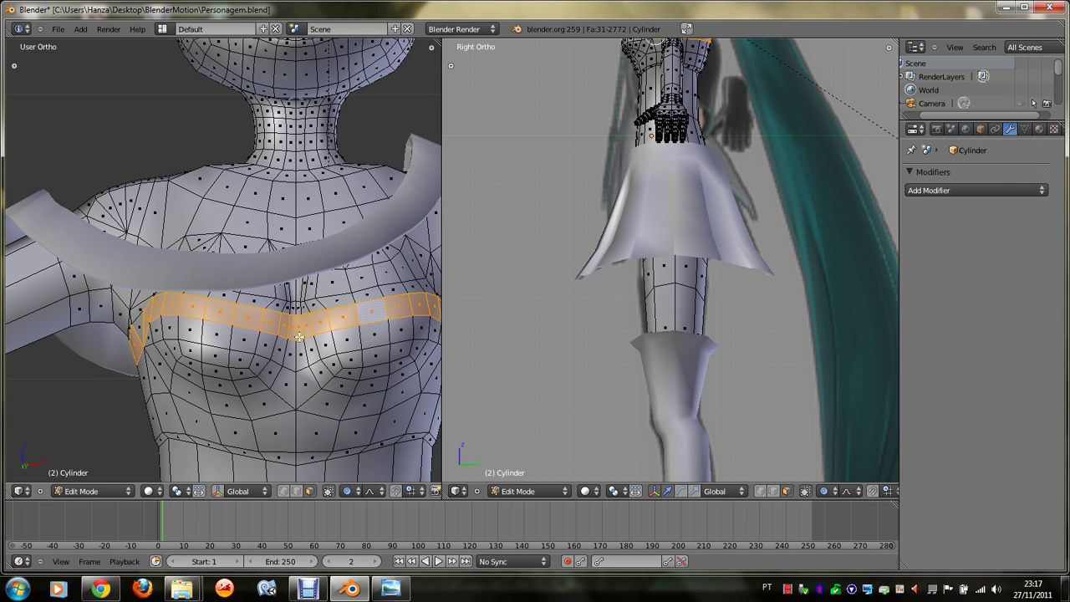
shift+right_click(138, 332)
middle_drag(138, 332, 138, 332)
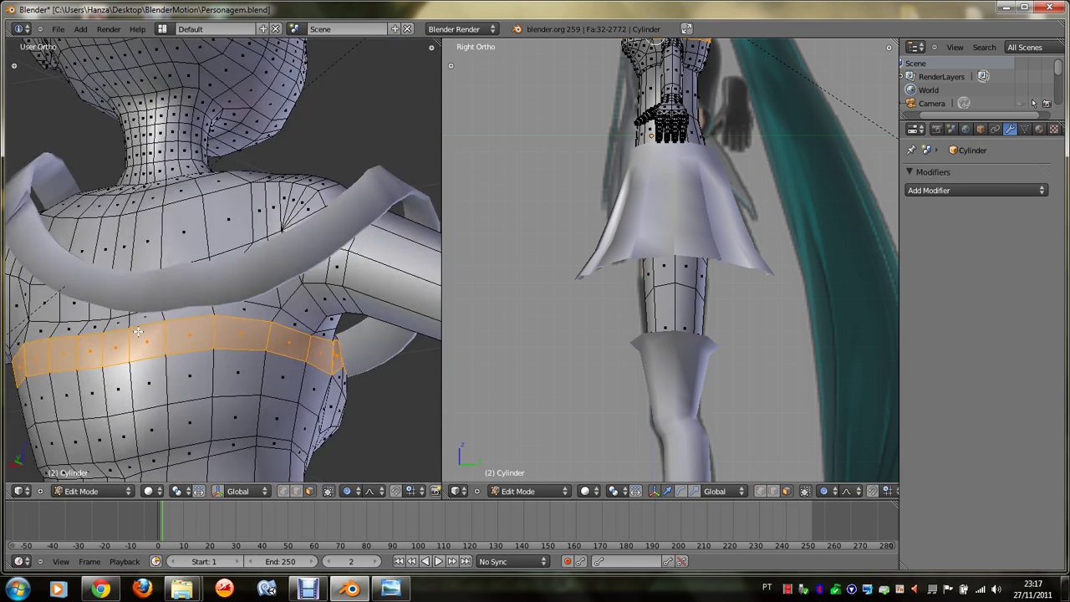
key(KP_1)
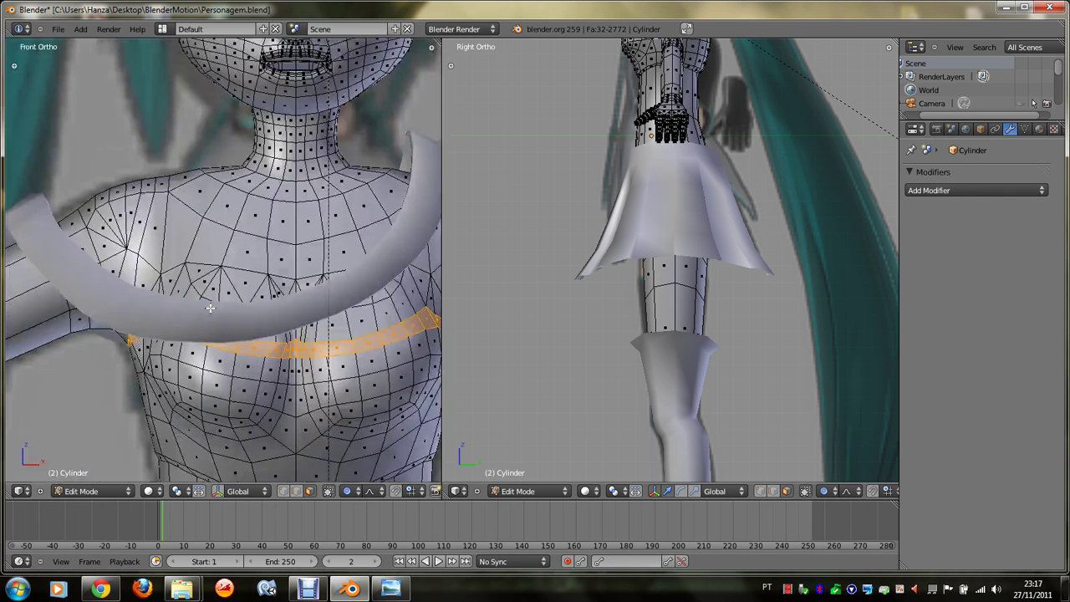
scroll(250, 341, down, 2)
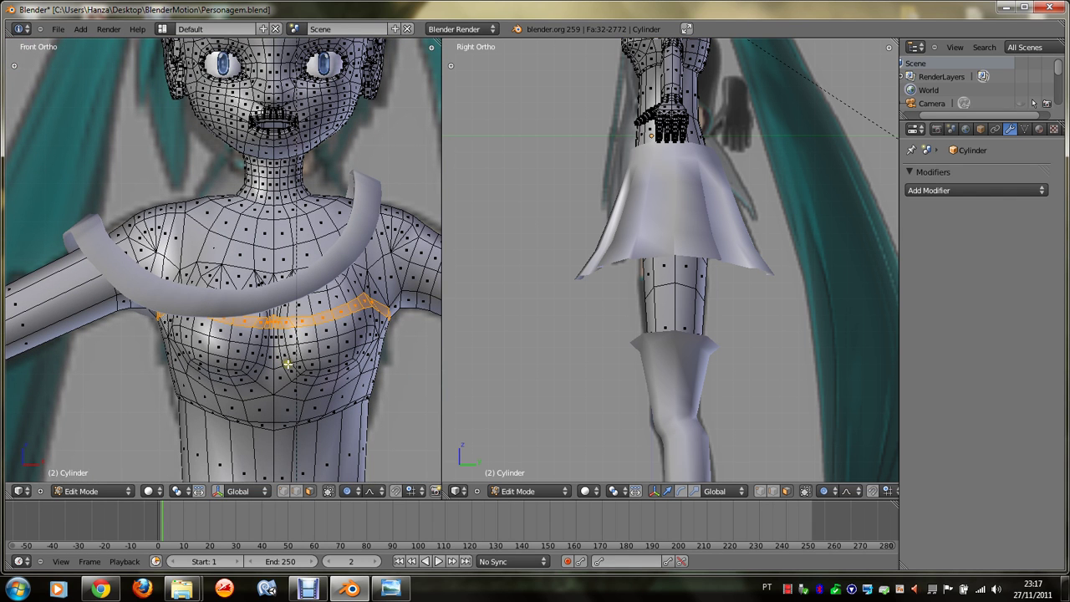
Step: Separate the chest faces into their own object and scale it slightly off the body
key(p)
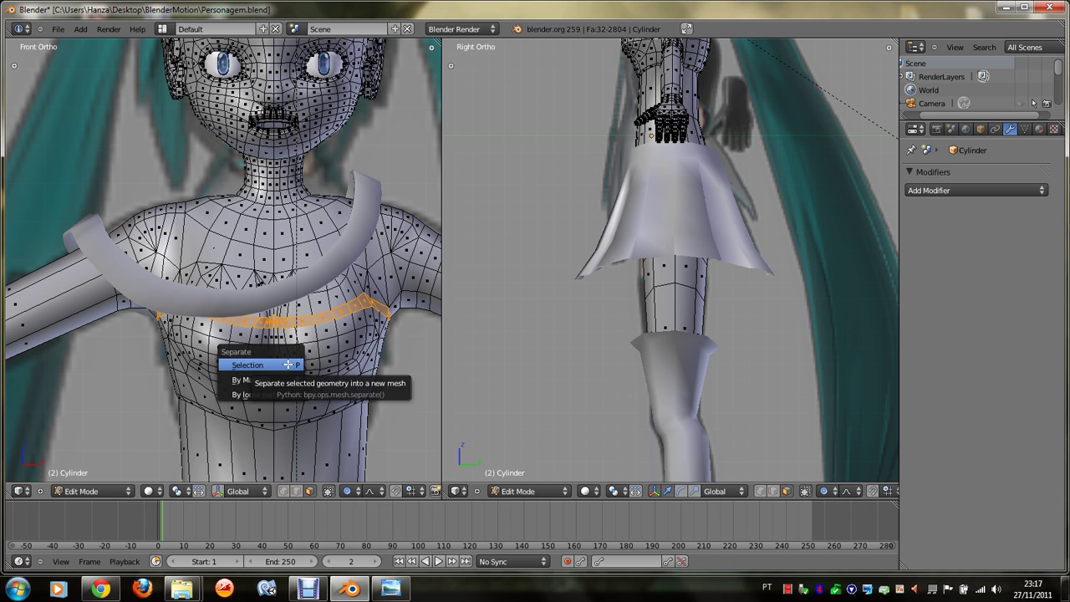
click(287, 364)
key(Tab)
middle_drag(282, 362, 282, 351)
right_click(296, 325)
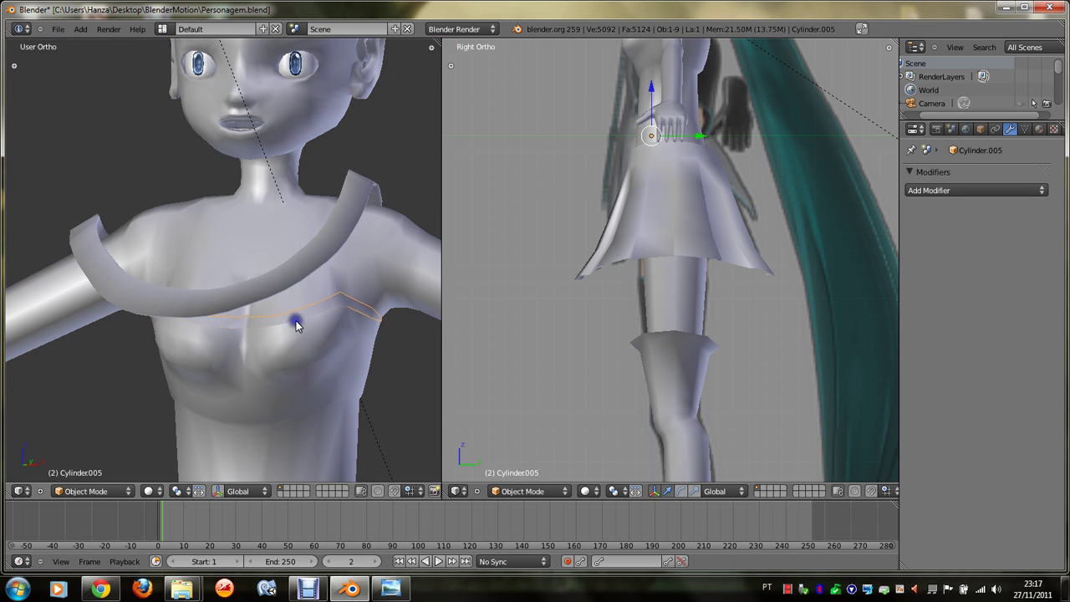
middle_drag(377, 354, 376, 365)
key(Tab)
key(s)
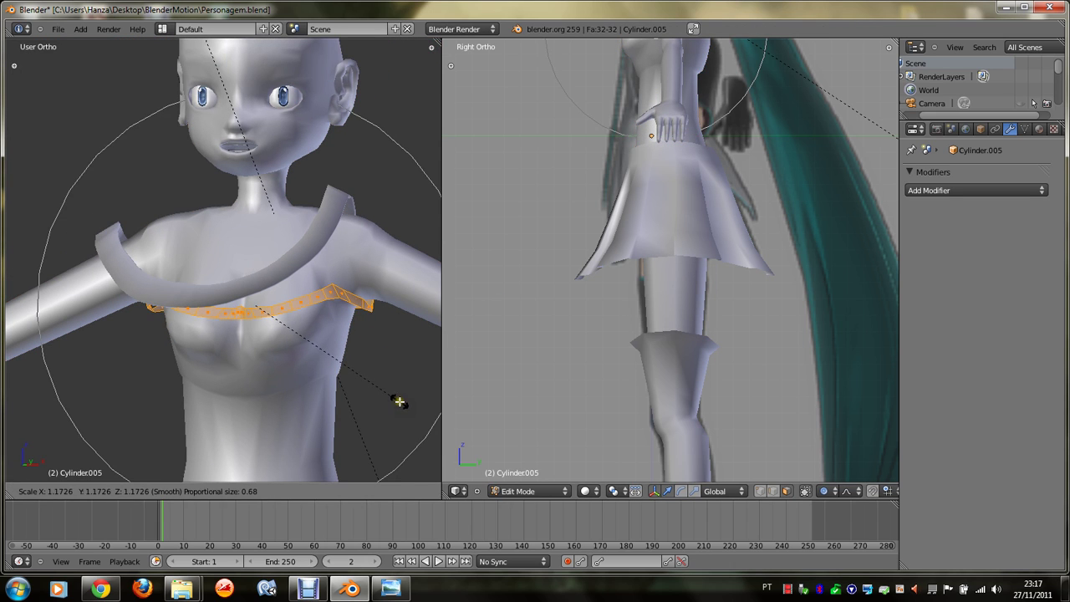
click(400, 401)
Step: Select the band's upper edge loop and apply Smooth to it
key(KP_1)
key(a)
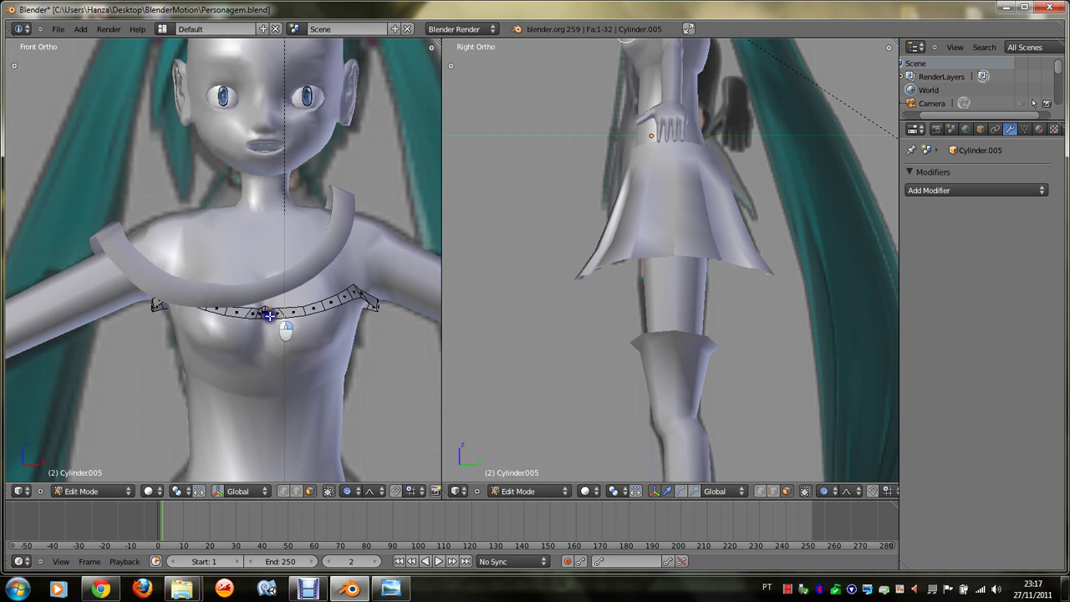
right_click(284, 328)
scroll(289, 330, up, 2)
click(296, 491)
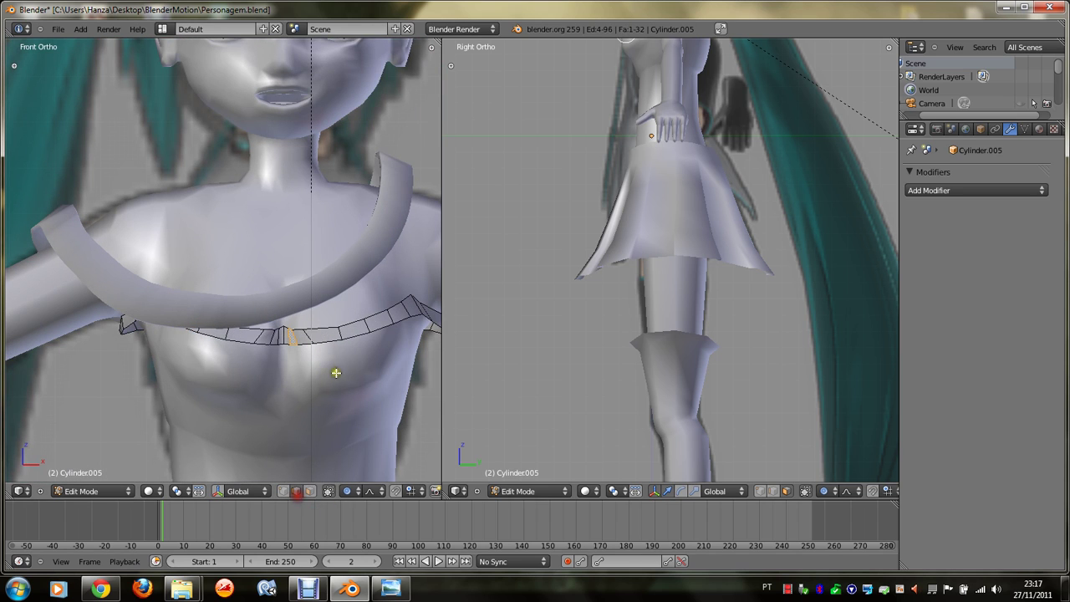
alt+right_click(344, 343)
key(w)
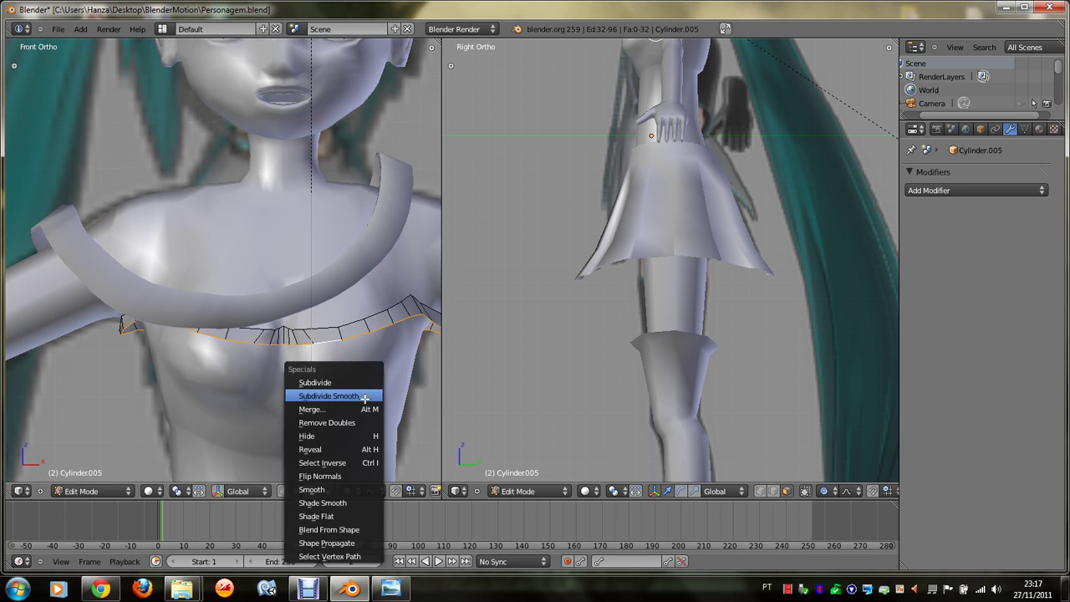
alt+right_click(347, 326)
key(w)
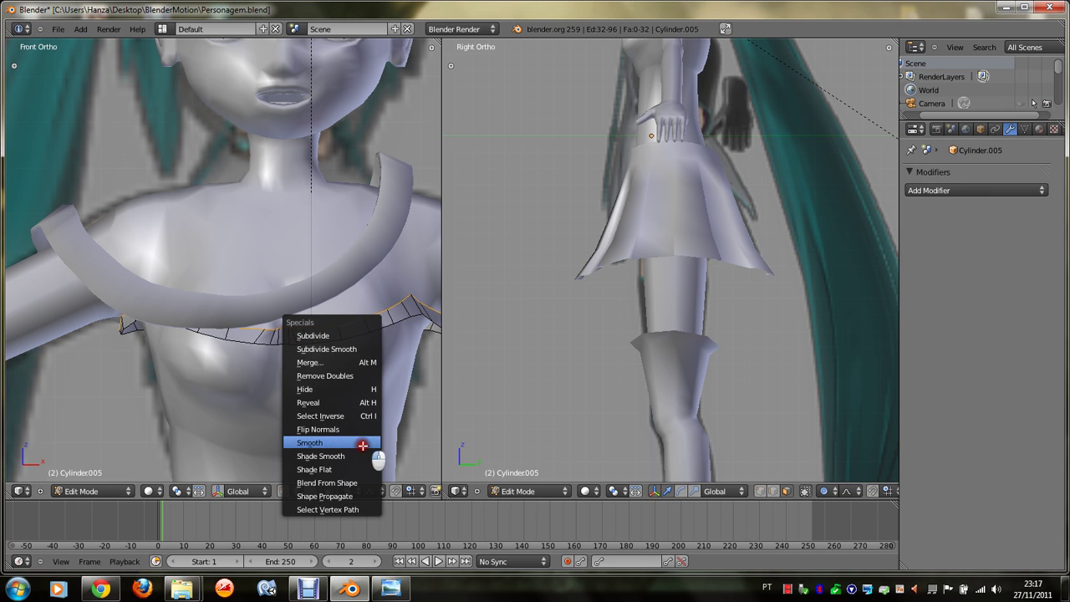
click(363, 443)
Step: With proportional editing on, move the band's lower edge loop vertically along Z
click(366, 395)
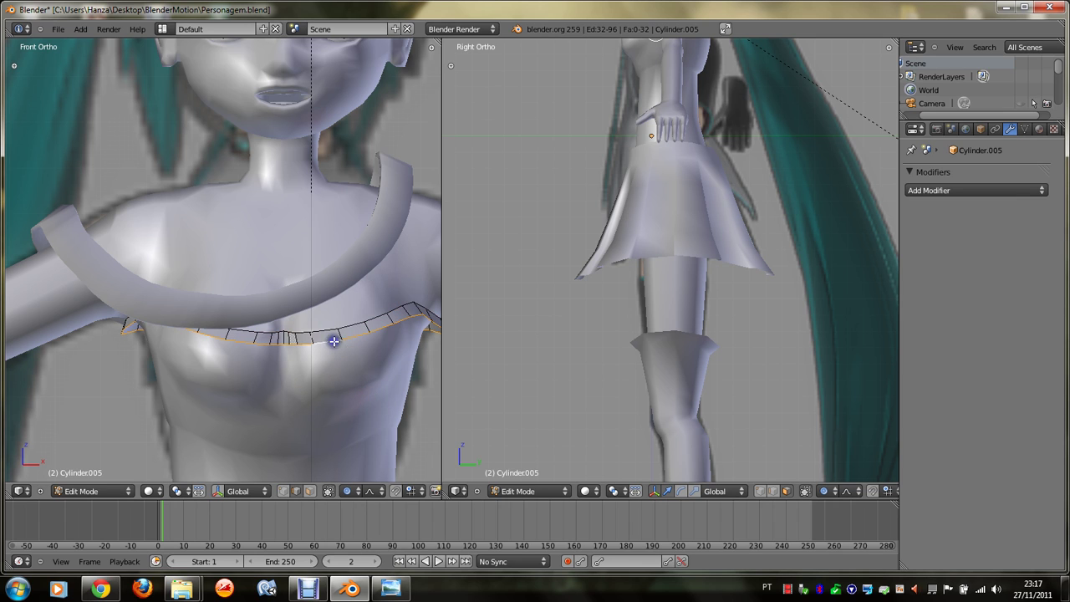
alt+right_click(358, 382)
click(358, 491)
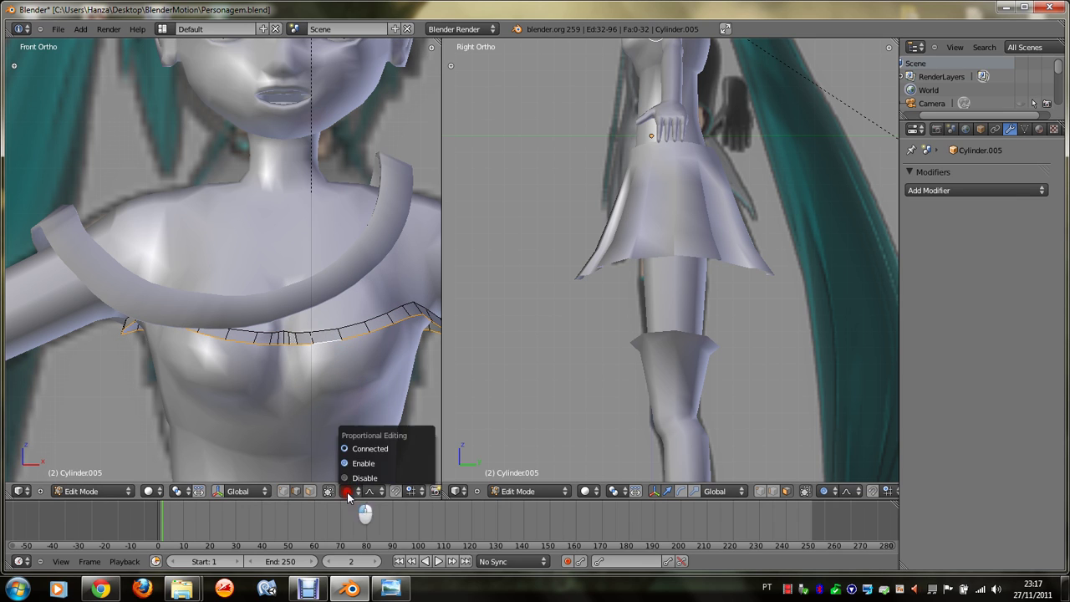
click(368, 478)
scroll(377, 456, down, 1)
key(g)
key(z)
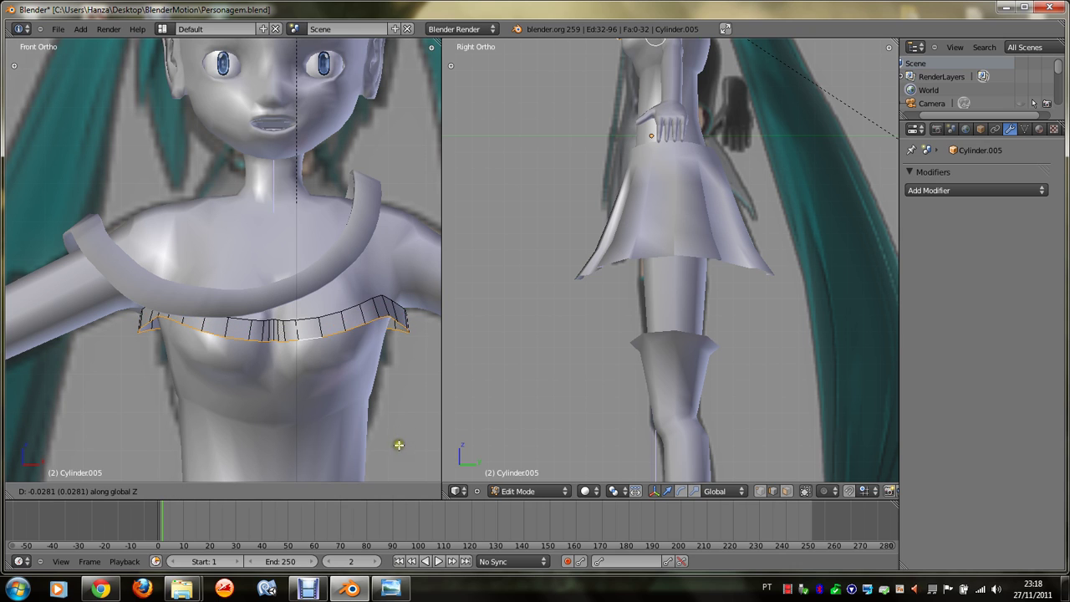
click(399, 445)
Step: Scale the lower edge loop up slightly and exit Edit Mode
key(w)
click(399, 445)
key(s)
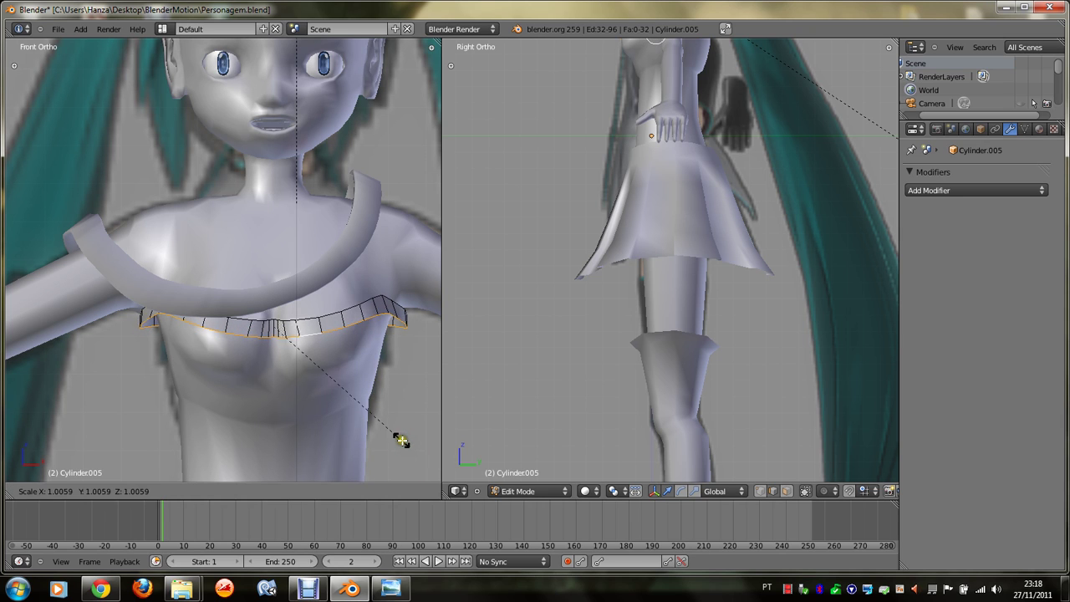
click(406, 440)
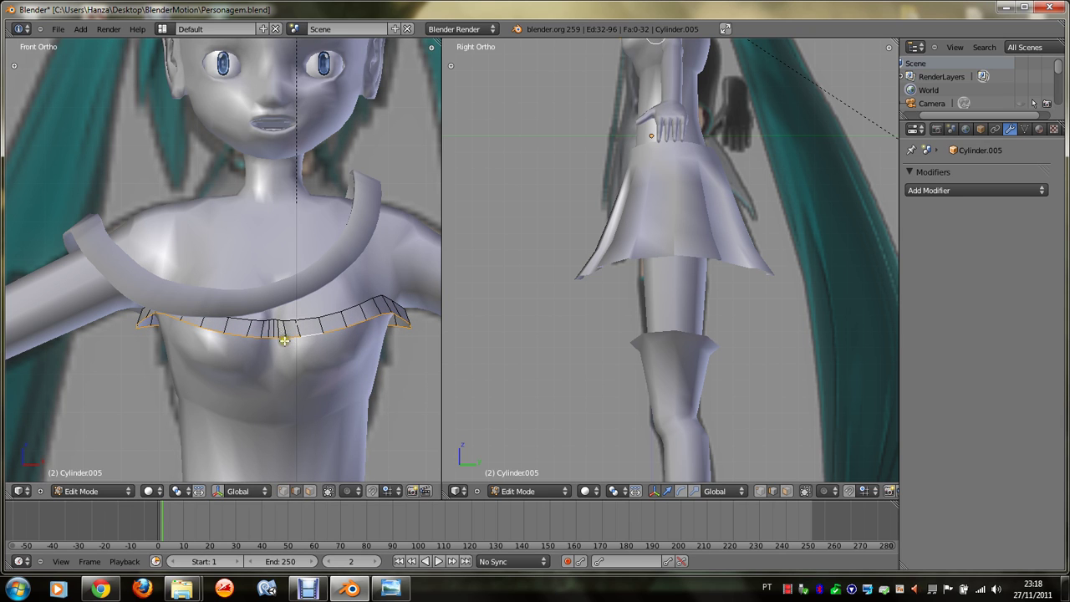
key(Tab)
Step: Select all of the shoulder collar mesh and move it to a new position
right_click(282, 294)
key(Tab)
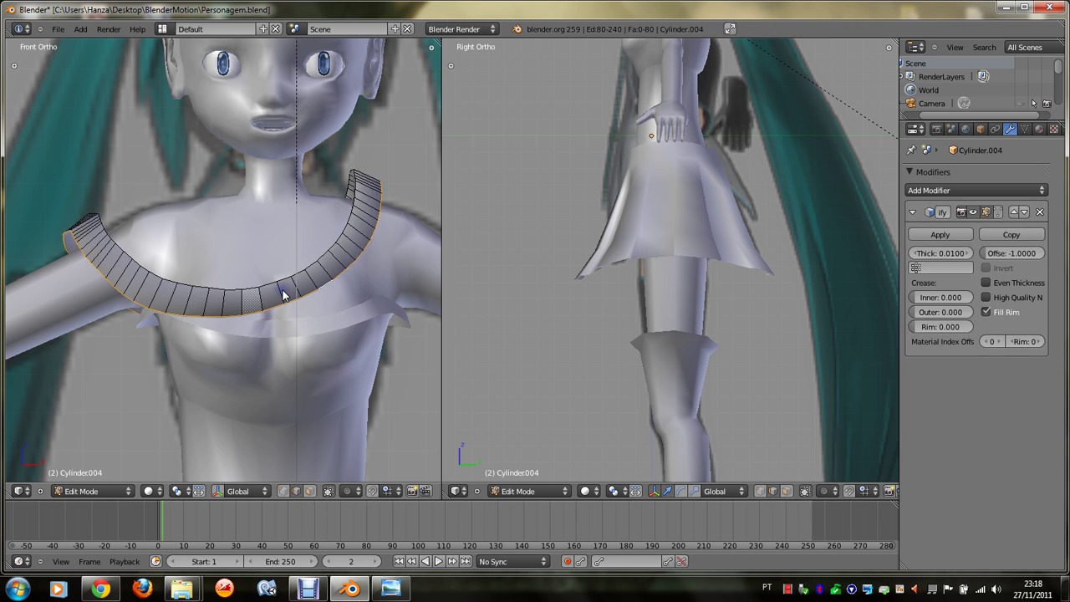
key(a)
key(g)
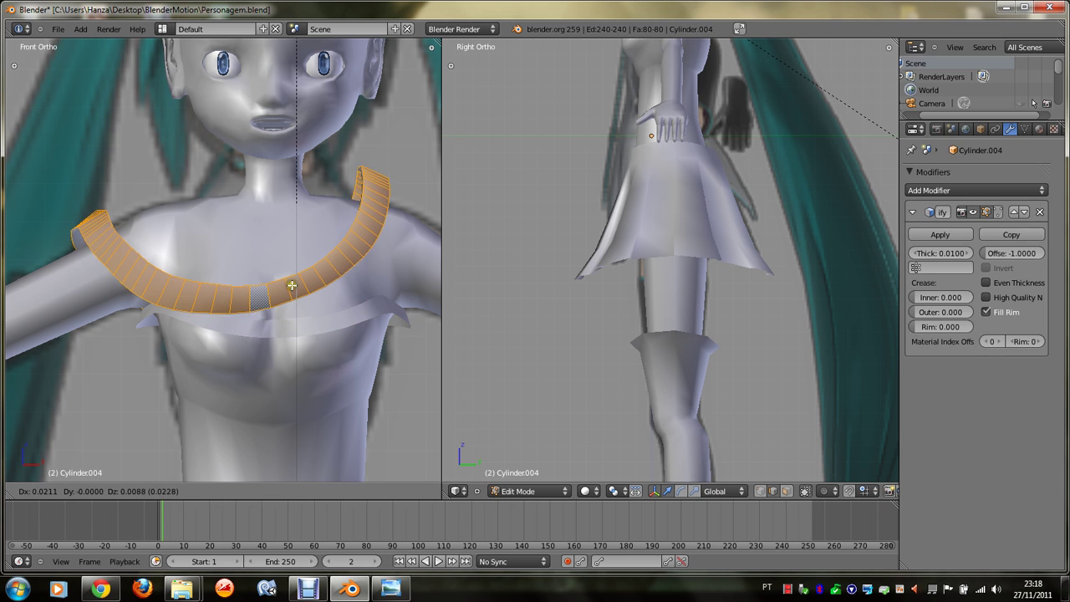
click(294, 288)
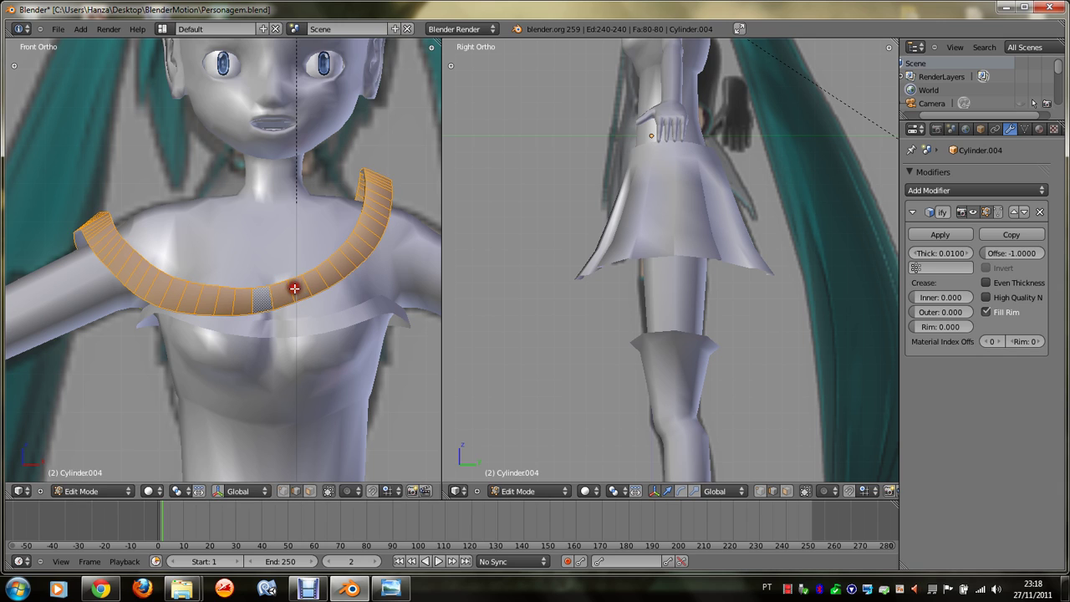
Step: Lower the collar's right tip edge along Z with proportional editing turned on
right_click(366, 174)
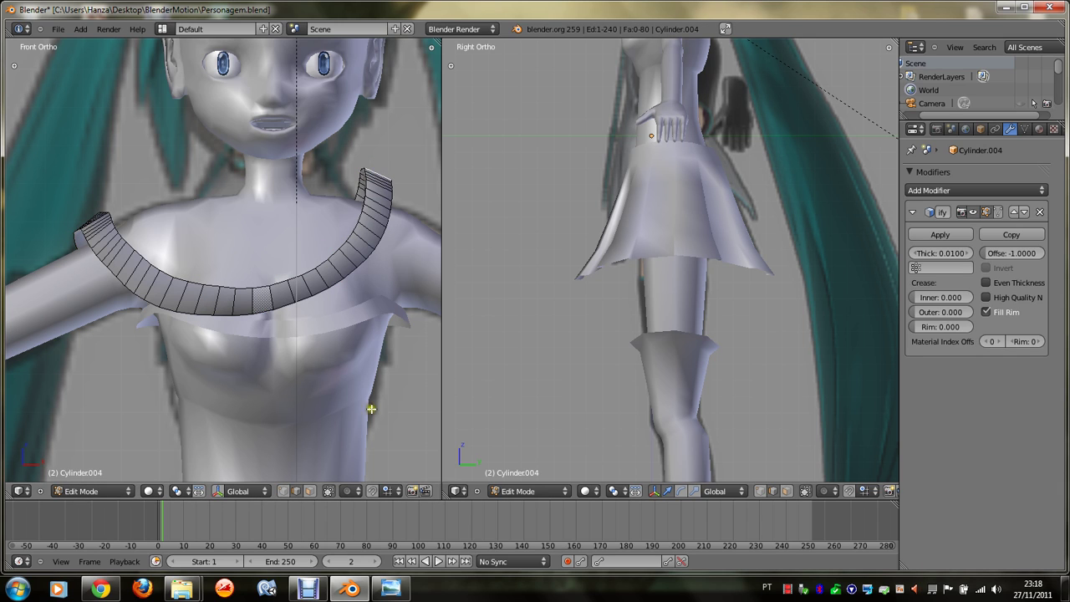
click(346, 491)
click(358, 461)
key(g)
key(z)
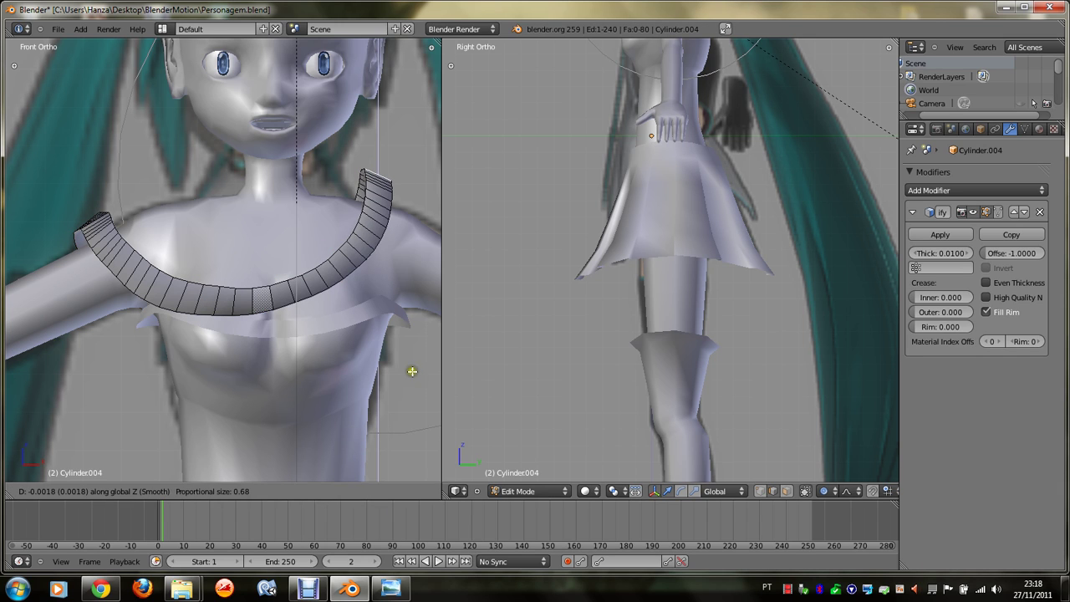
scroll(413, 372, up, 10)
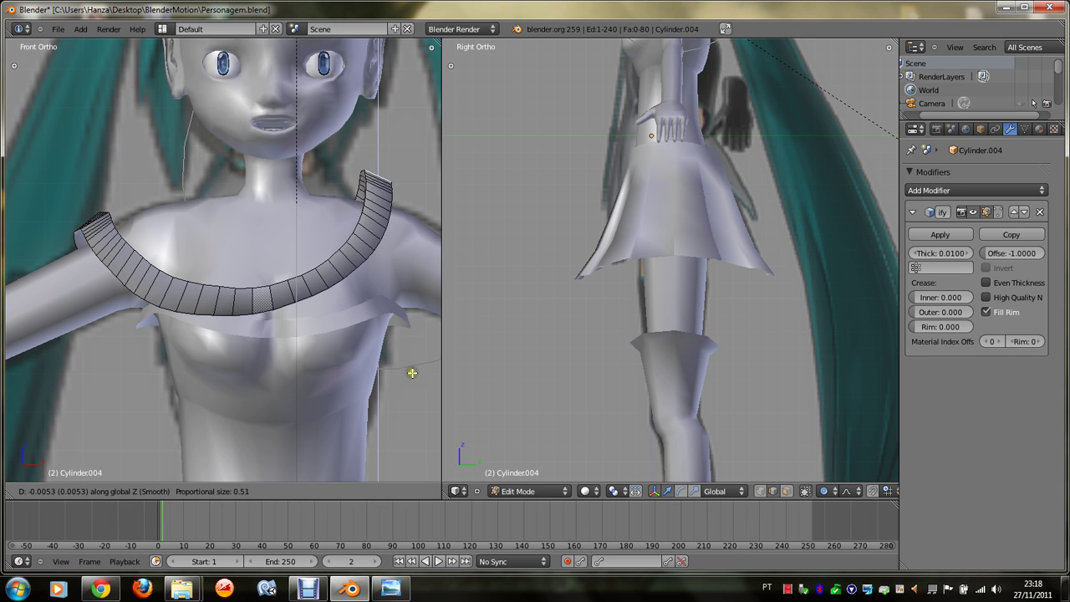
click(410, 387)
Step: Leave the collar and select the chest band's bottom edge loop in Edit Mode
key(Tab)
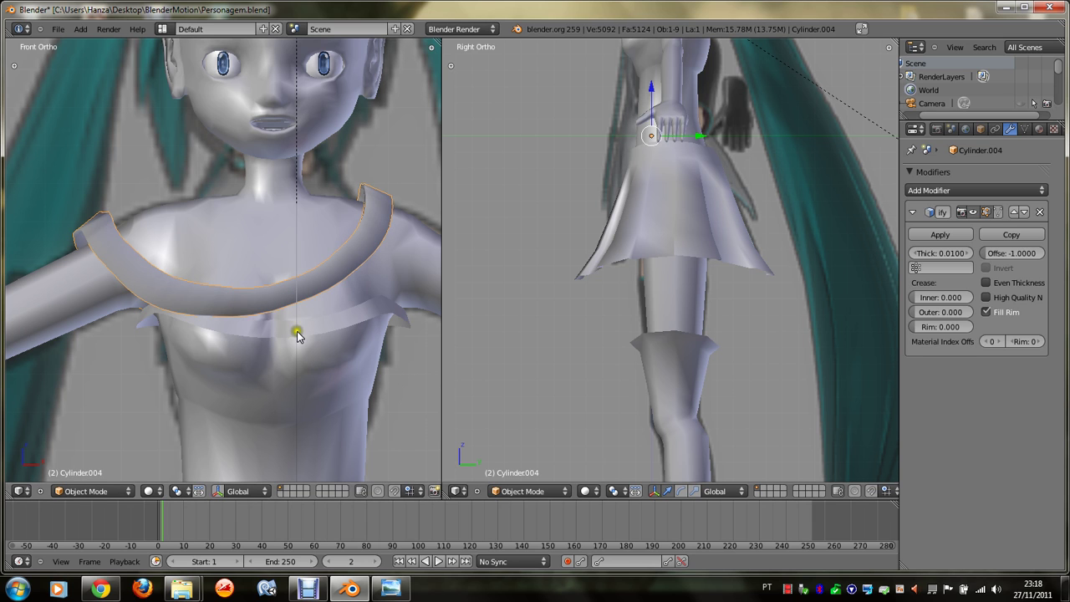
right_click(297, 335)
right_click(314, 338)
key(Tab)
scroll(305, 346, up, 2)
scroll(304, 350, down, 2)
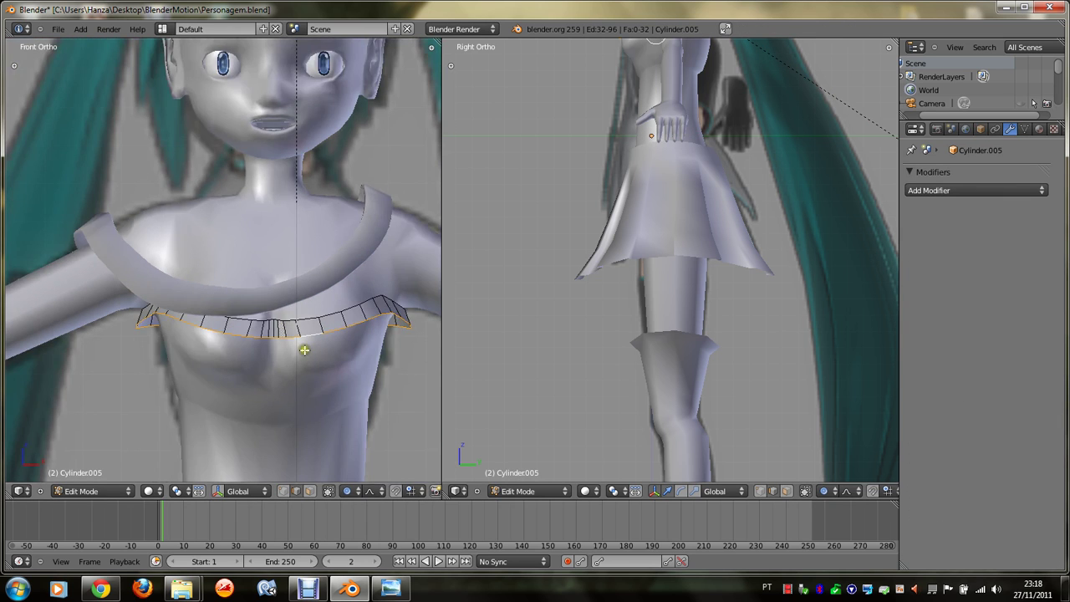
right_click(292, 335)
shift+right_click(313, 332)
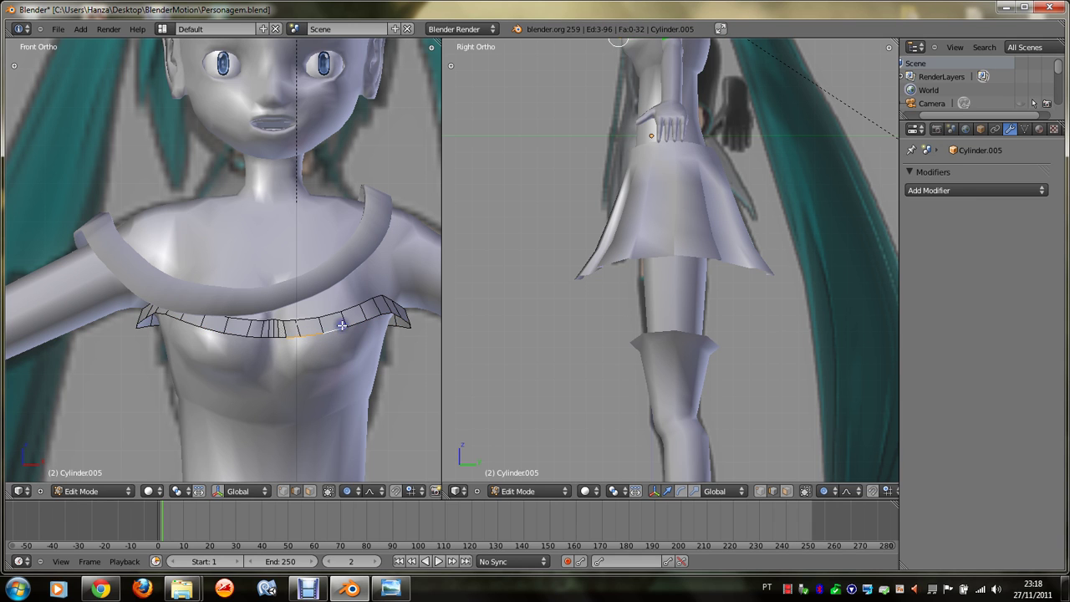
alt+right_click(339, 329)
scroll(294, 374, up, 1)
scroll(309, 400, up, 1)
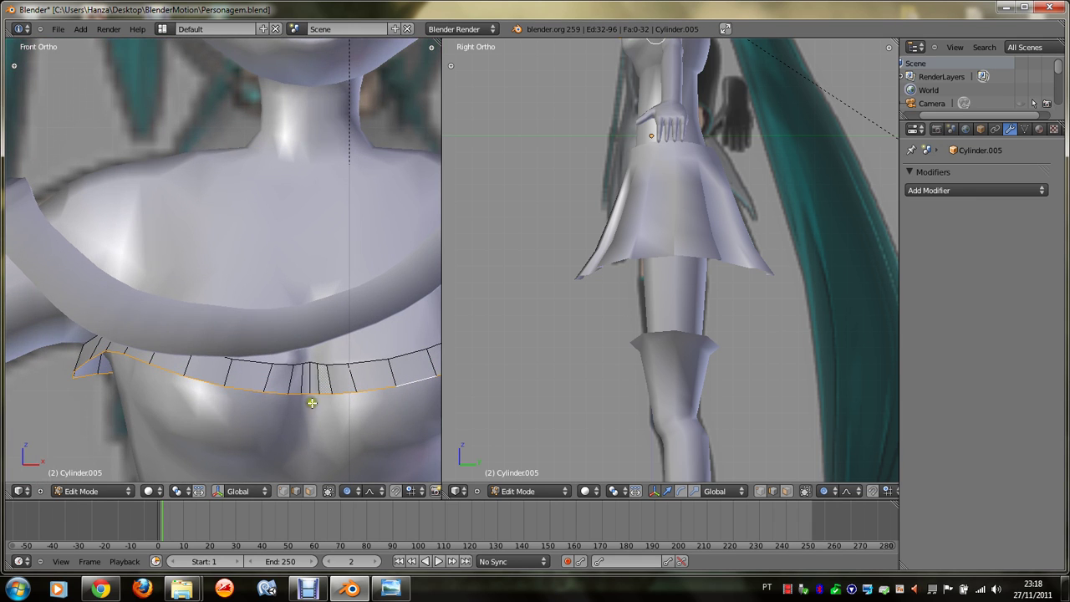
scroll(316, 401, down, 1)
Step: Extrude the band's bottom loop downward and widen the frill's lower edge
scroll(316, 410, down, 1)
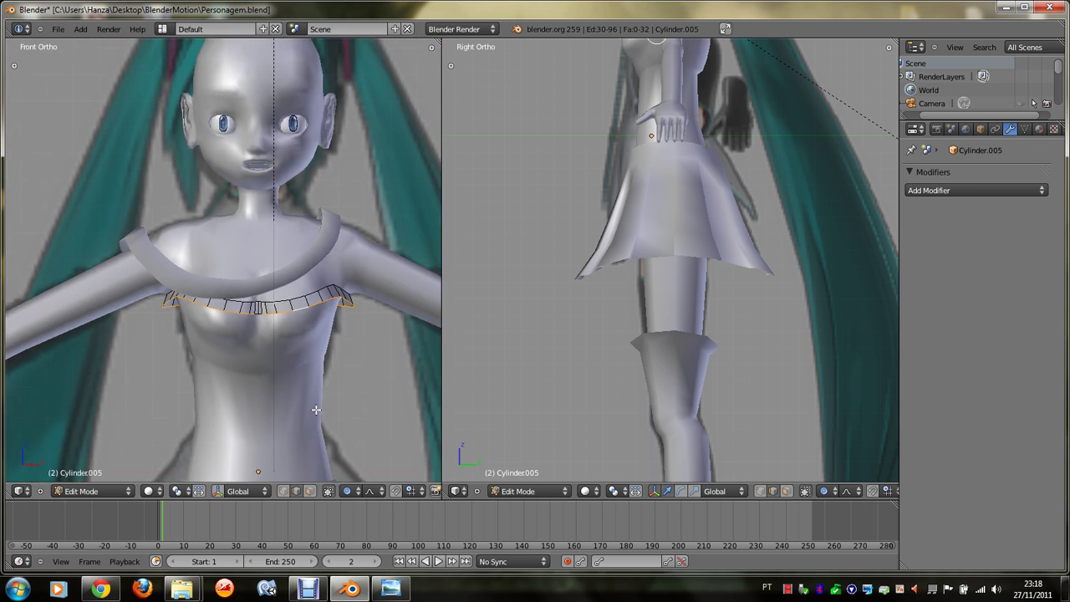
scroll(316, 410, down, 2)
key(e)
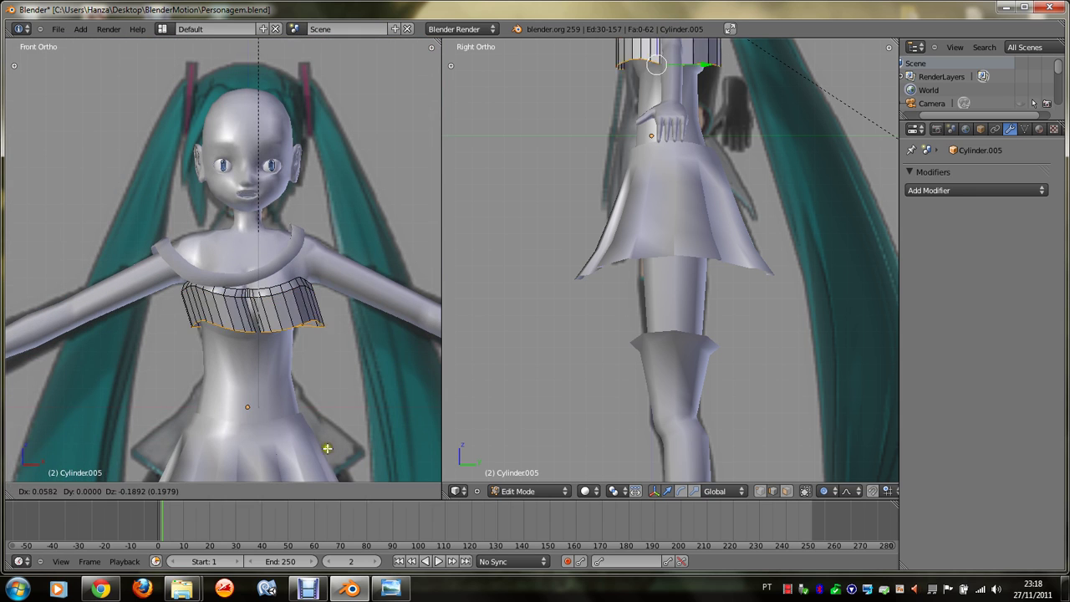
click(321, 480)
scroll(334, 456, down, 2)
key(s)
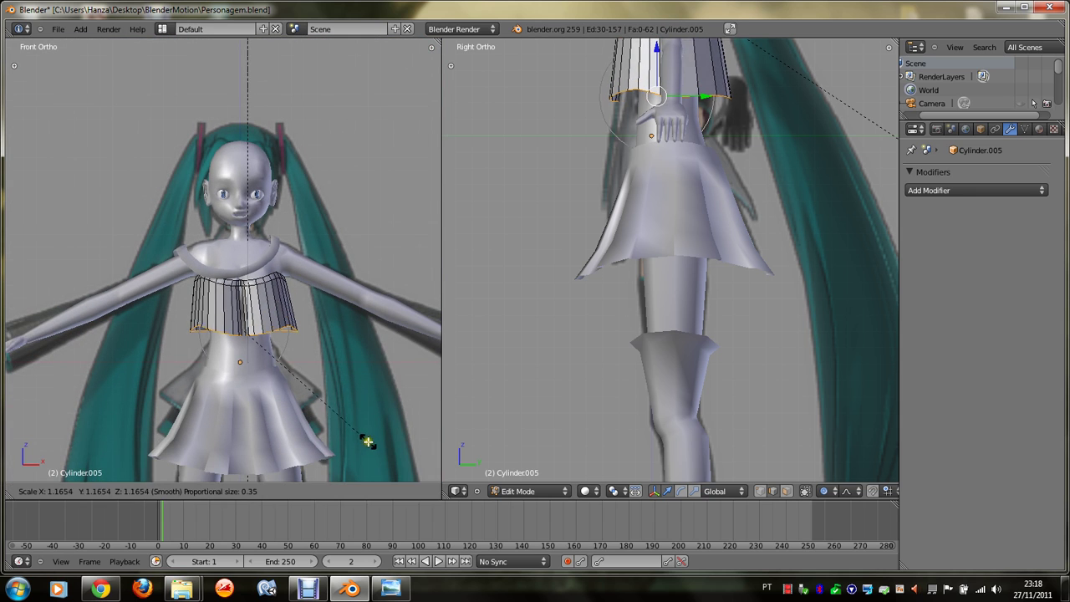
click(376, 444)
Step: Smooth the band's selected edge loops with W > Smooth several times
key(w)
click(360, 433)
scroll(357, 430, up, 4)
scroll(347, 414, up, 2)
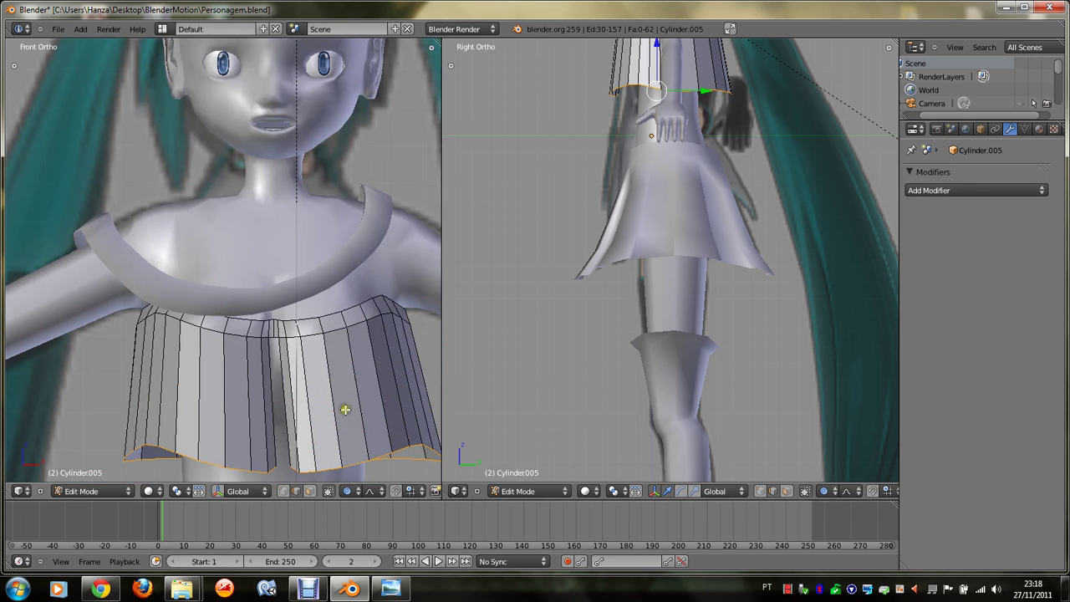
key(w)
key(w)
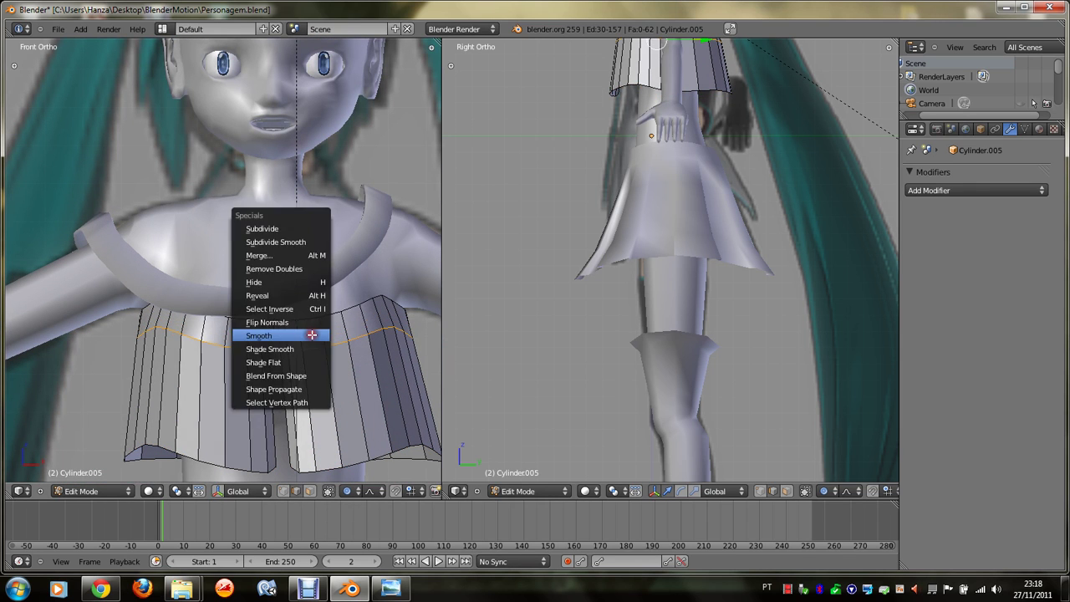
key(Escape)
key(w)
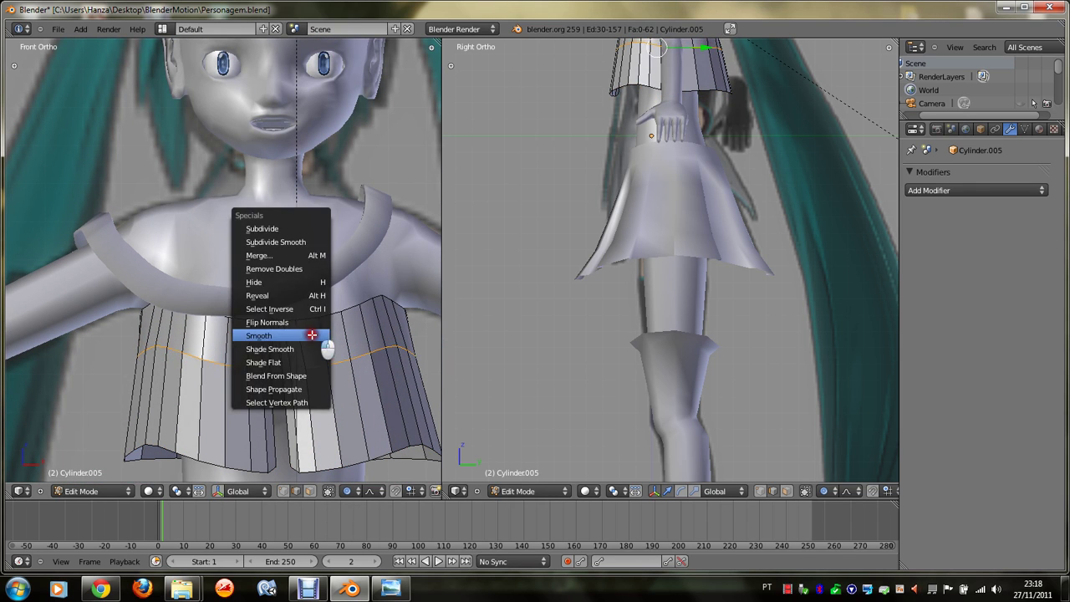
click(312, 335)
key(w)
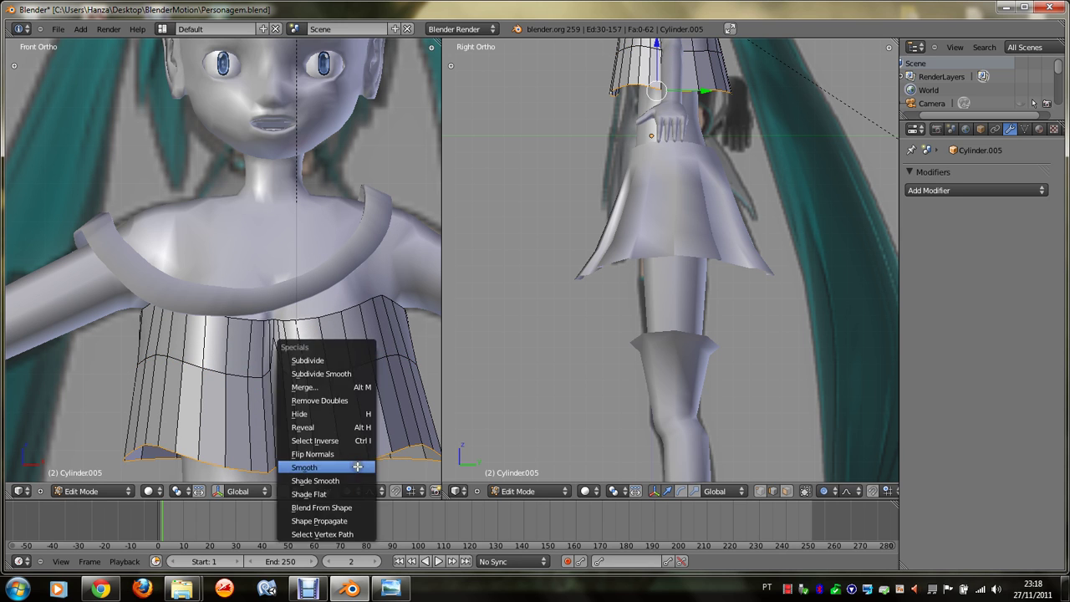
click(356, 460)
key(w)
click(360, 458)
scroll(361, 456, down, 3)
scroll(354, 426, down, 2)
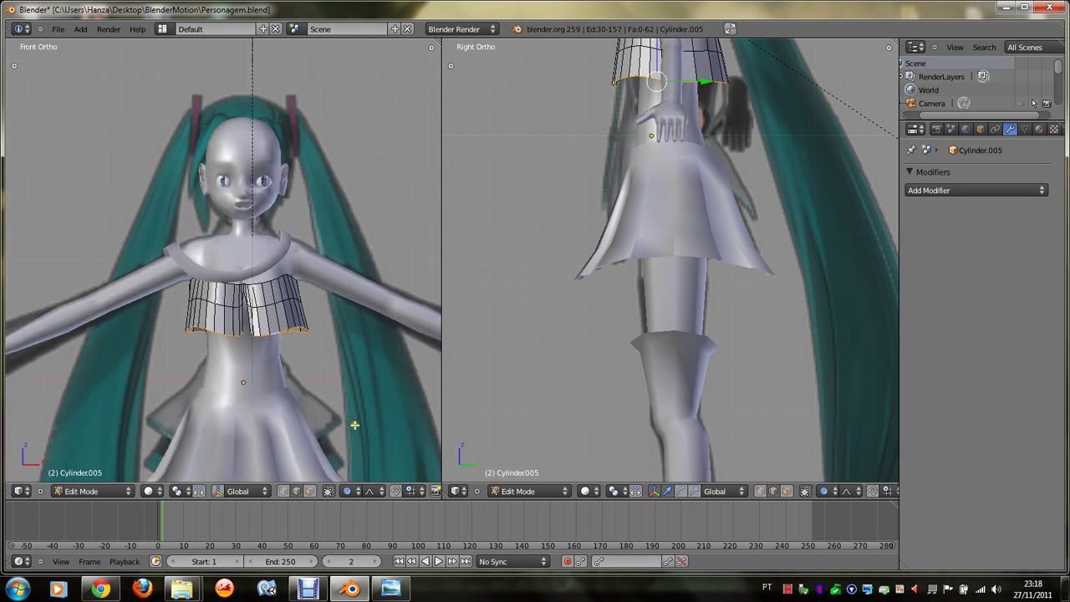
Step: Shrink the chest band's middle edge loop, adjusting the proportional editing falloff
right_click(279, 307)
alt+right_click(282, 297)
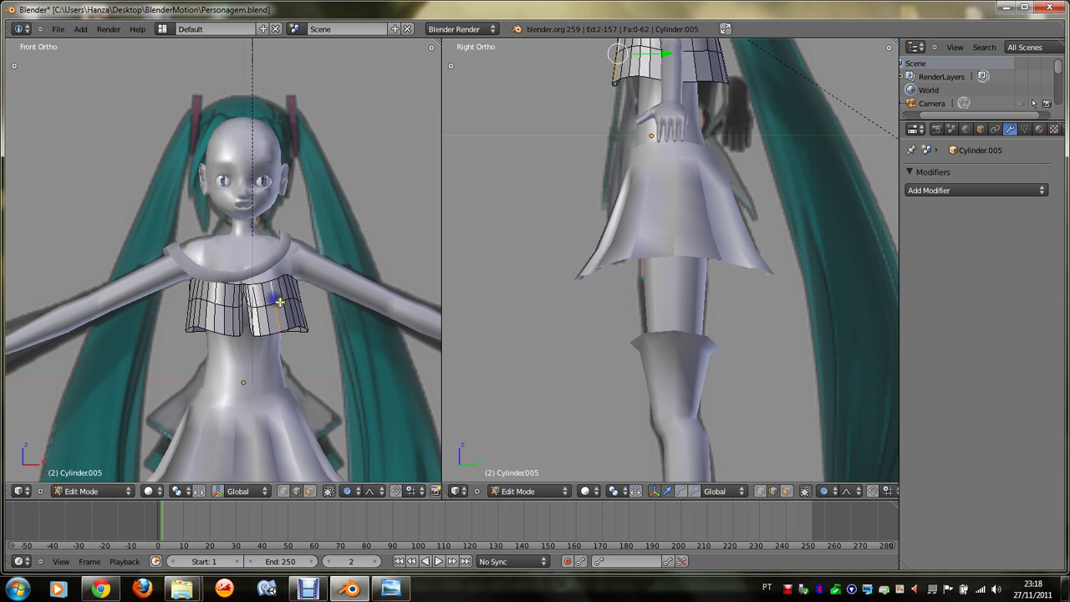
scroll(282, 300, up, 2)
key(s)
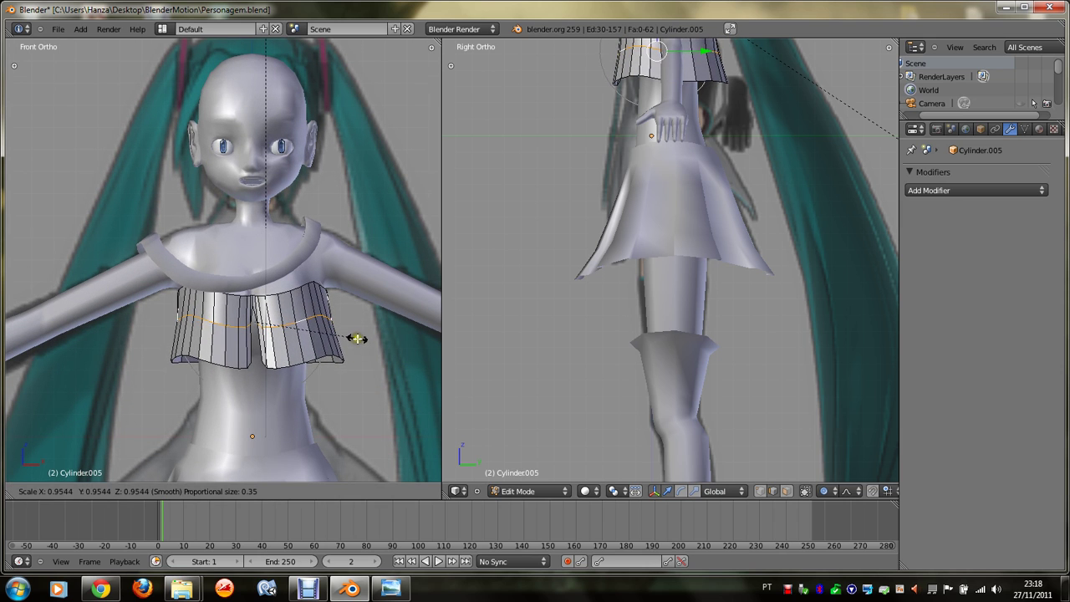
click(358, 339)
click(348, 491)
key(s)
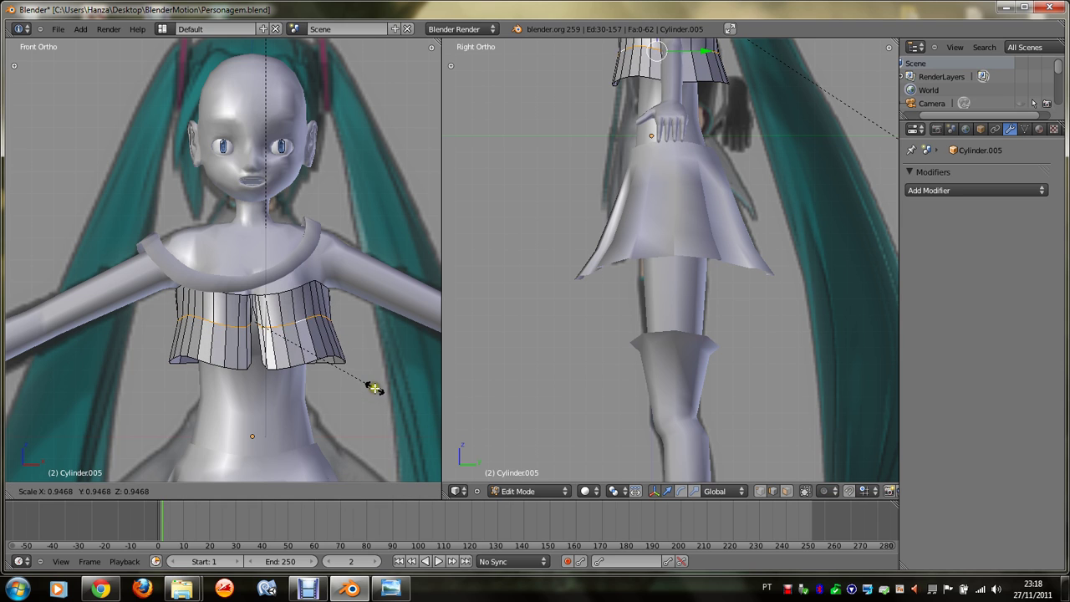
click(374, 386)
Step: Scale the top edge loop in to about 0.94, then rescale the bottom loop
alt+right_click(297, 288)
key(s)
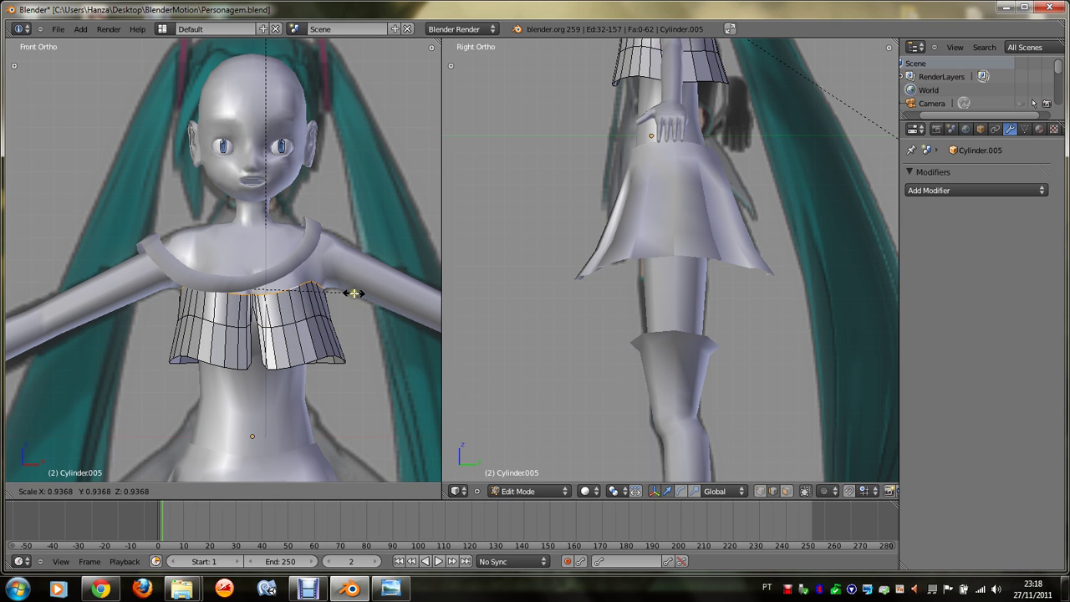
click(354, 292)
middle_drag(353, 292, 372, 318)
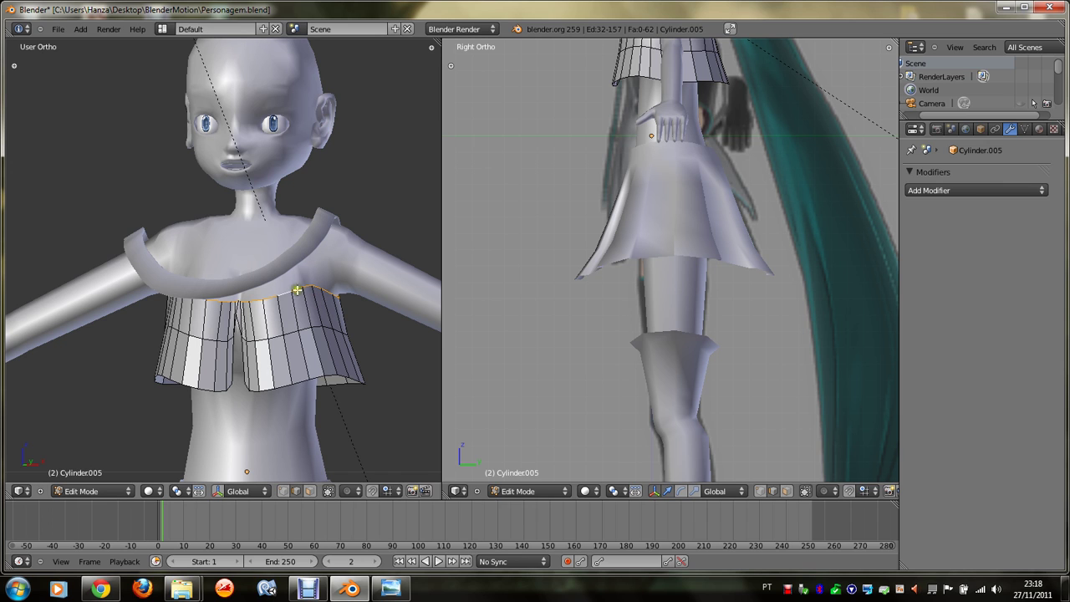
alt+right_click(316, 377)
middle_drag(316, 376, 320, 377)
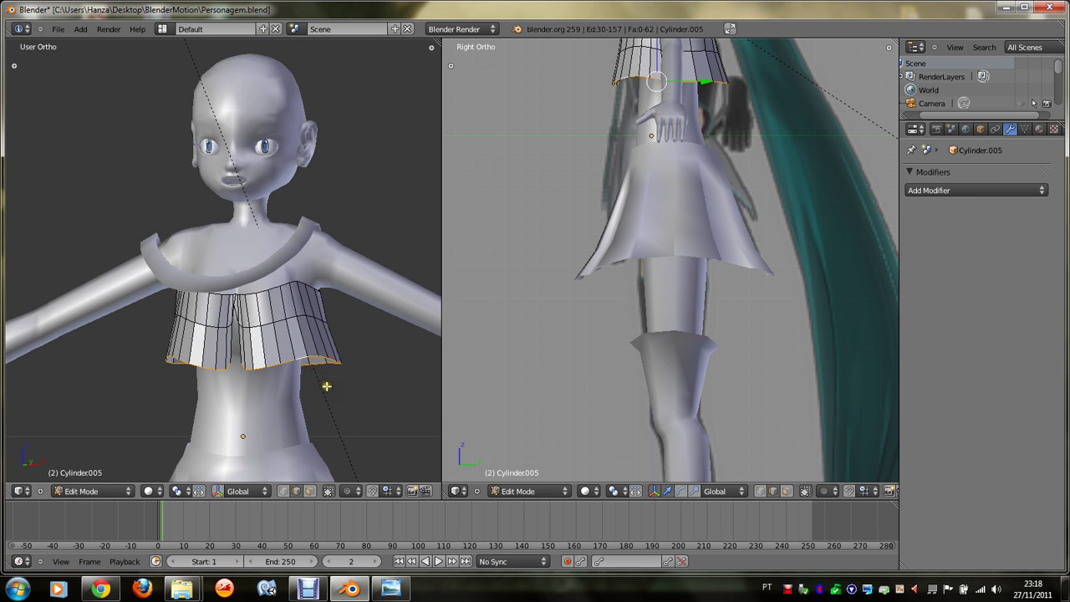
key(s)
click(326, 386)
Step: In front view, extrude the band's bottom loop down twice and widen it into a flare
key(KP_1)
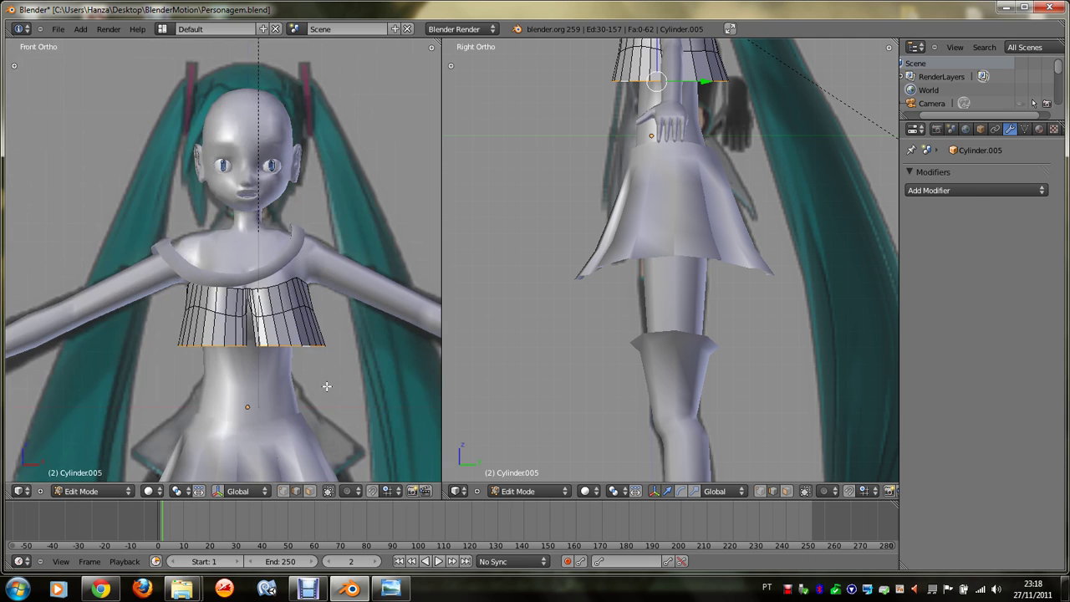
key(e)
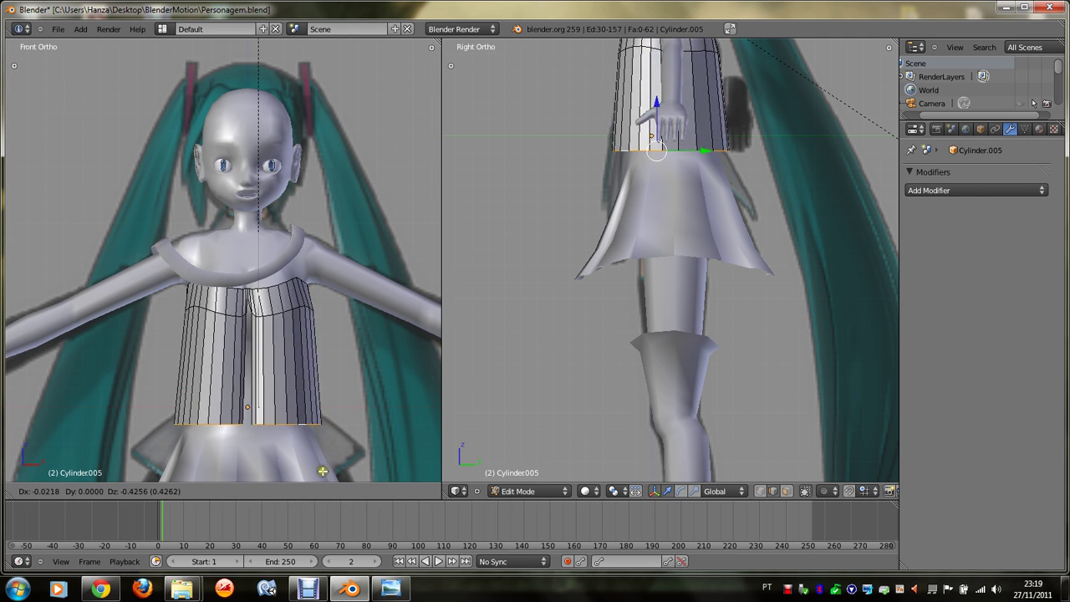
click(332, 452)
scroll(332, 451, down, 1)
scroll(332, 452, down, 1)
key(e)
scroll(319, 368, down, 1)
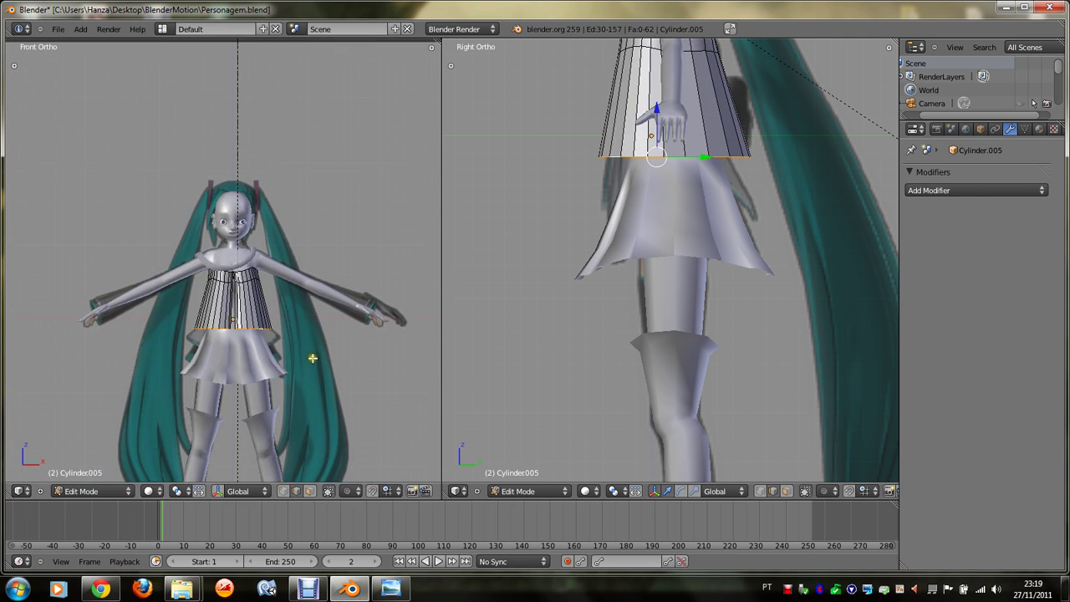
click(317, 402)
key(s)
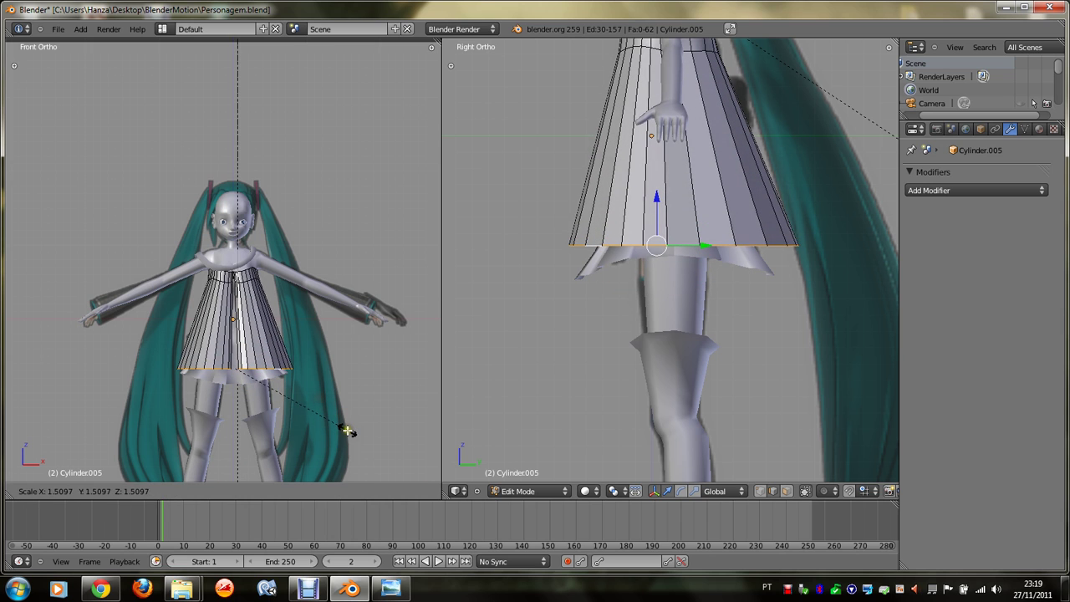
click(349, 431)
Step: Extrude a lower hem loop down to the thighs and scale it wider
key(e)
click(344, 438)
key(s)
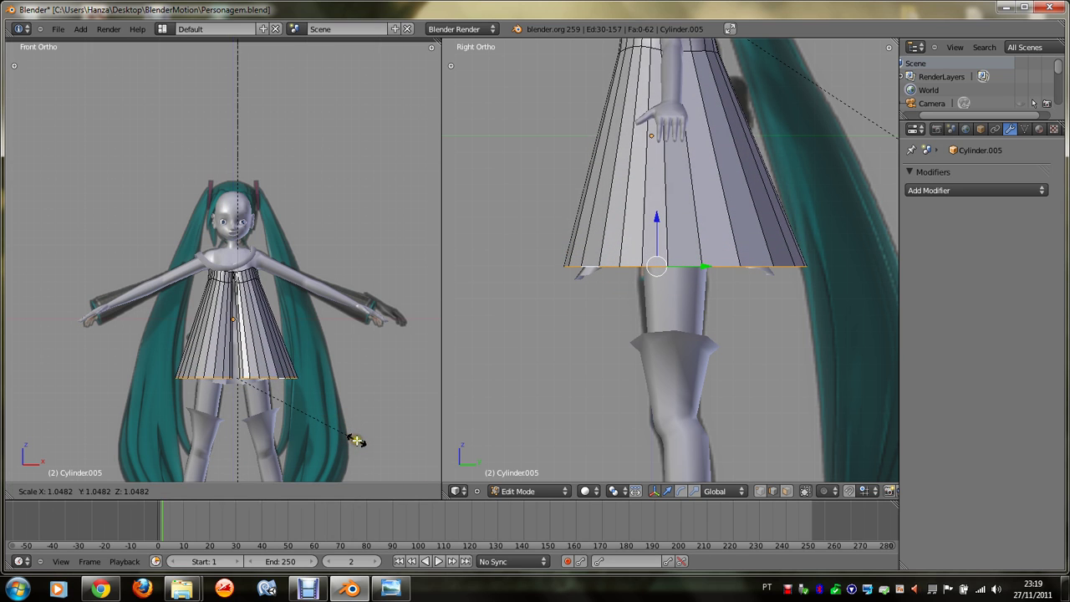
click(354, 438)
scroll(339, 421, up, 2)
Step: Rip the dress open along its single front vertical edge with V
right_click(250, 373)
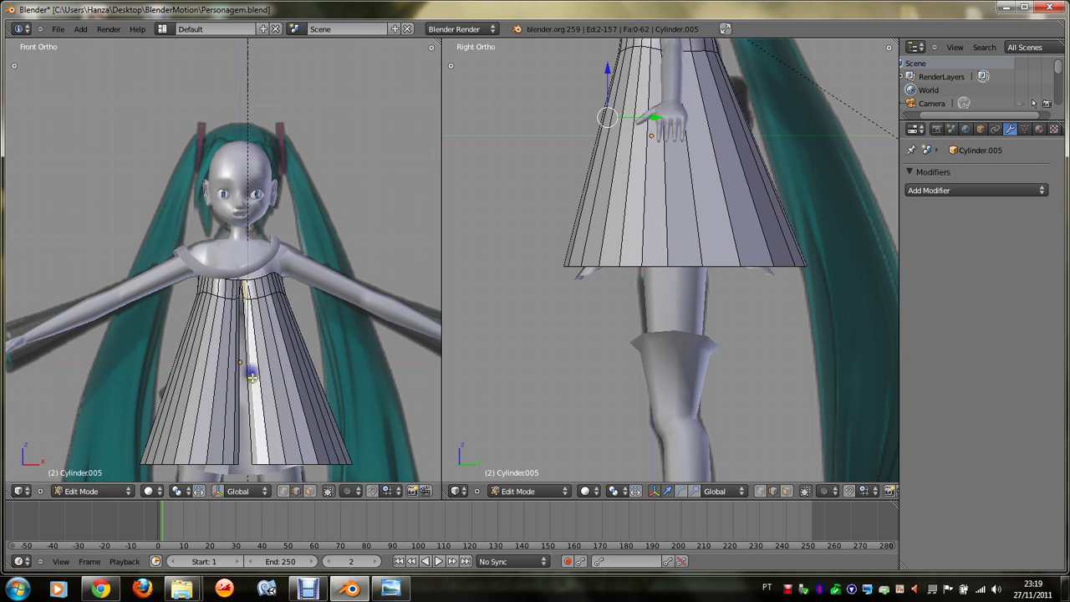
alt+right_click(247, 385)
scroll(251, 387, up, 3)
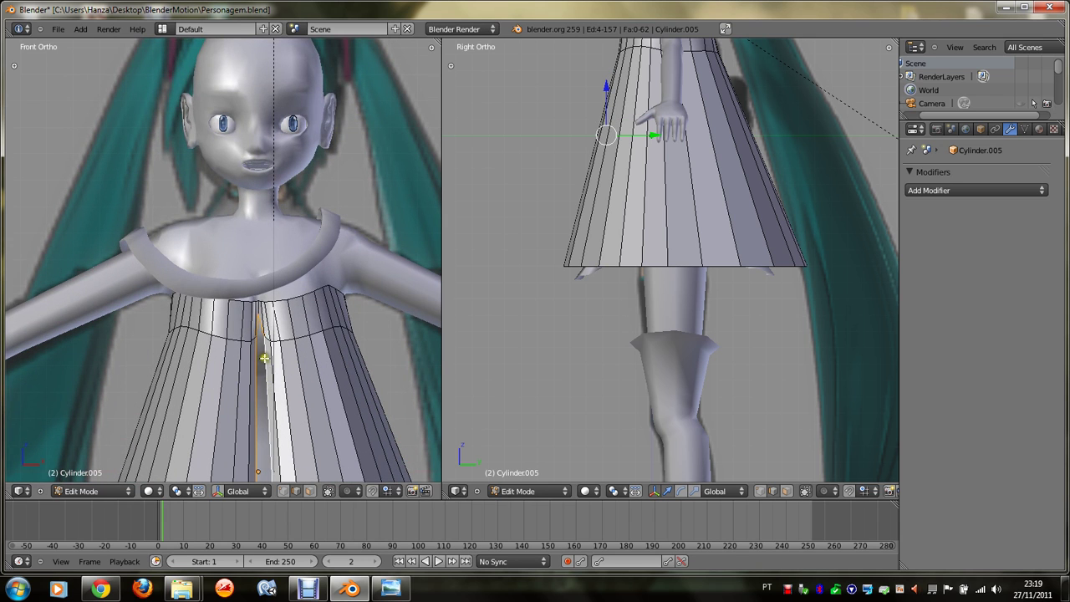
right_click(265, 358)
scroll(267, 364, up, 2)
scroll(279, 378, up, 2)
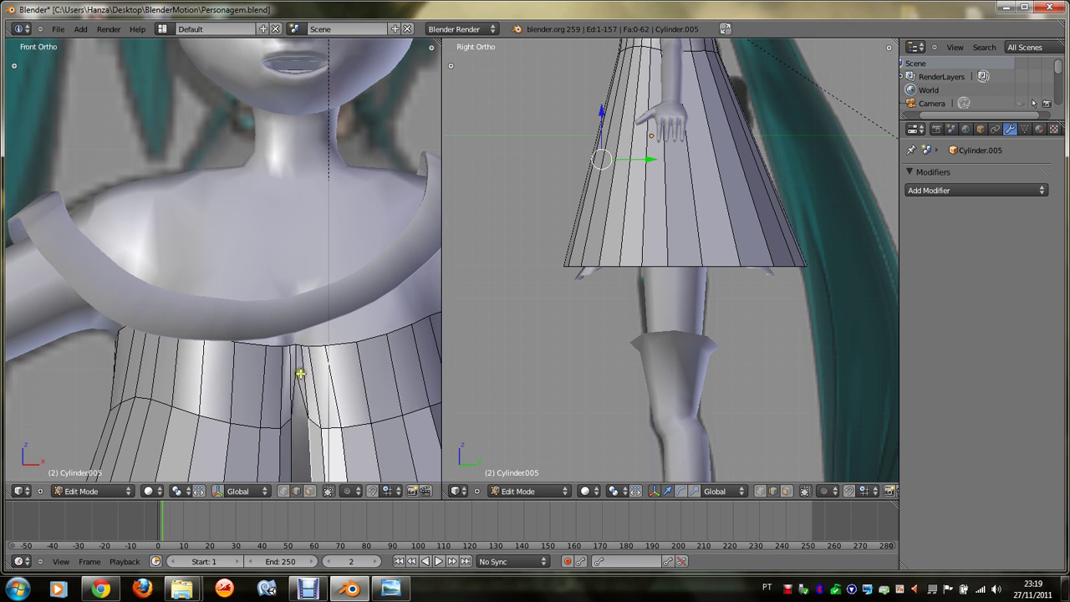
key(v)
click(339, 457)
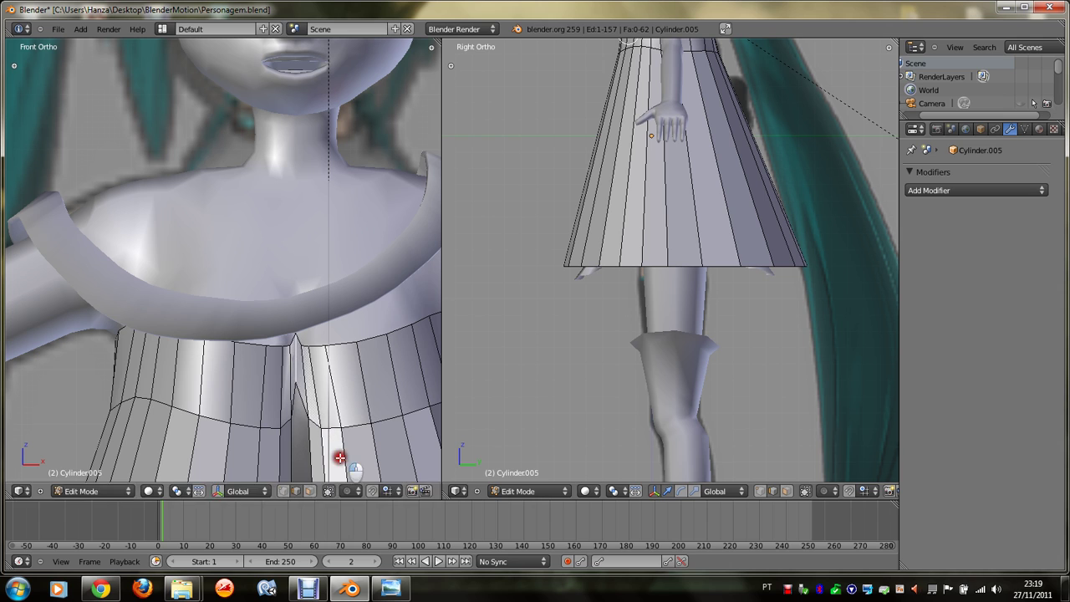
Step: Merge the slit's stray vertices, delete the slit edge, and fill a face across the band's gap
middle_drag(342, 475, 344, 478)
key(alt+m)
click(340, 465)
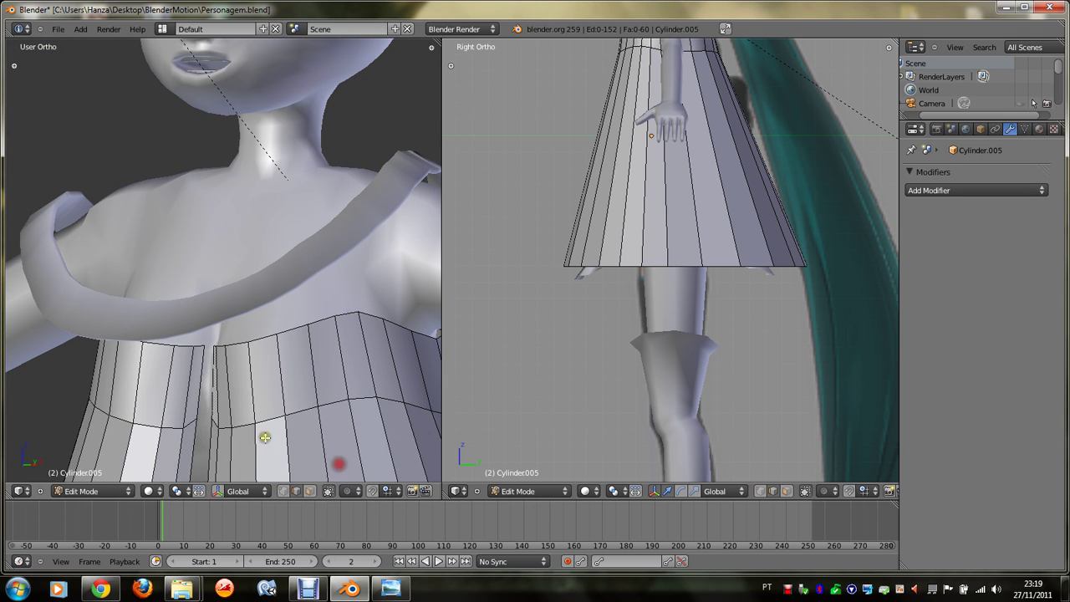
right_click(212, 397)
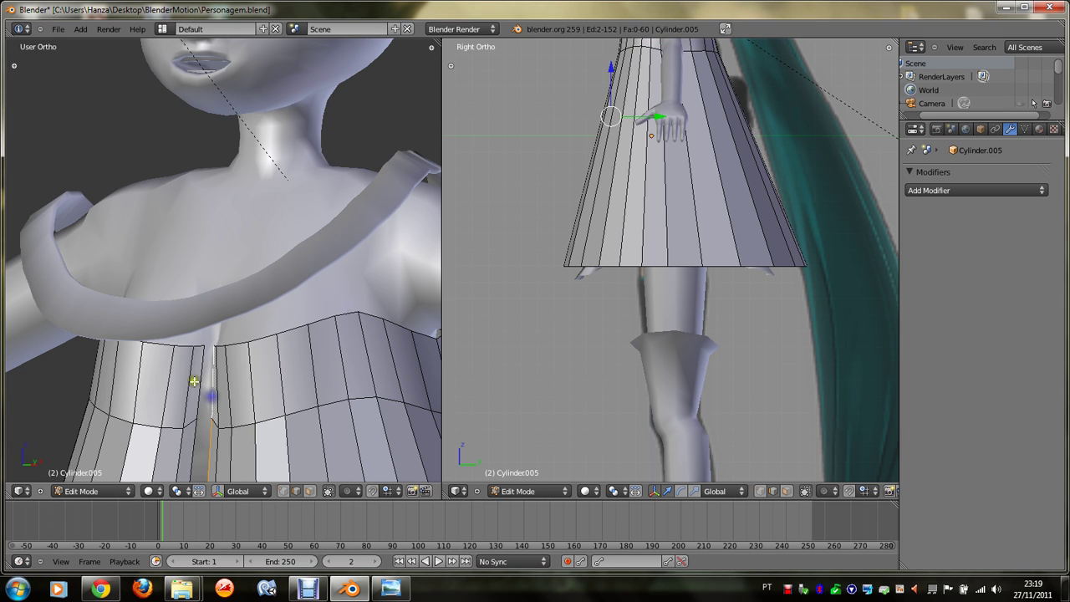
click(199, 381)
key(x)
click(199, 381)
scroll(199, 386, down, 2)
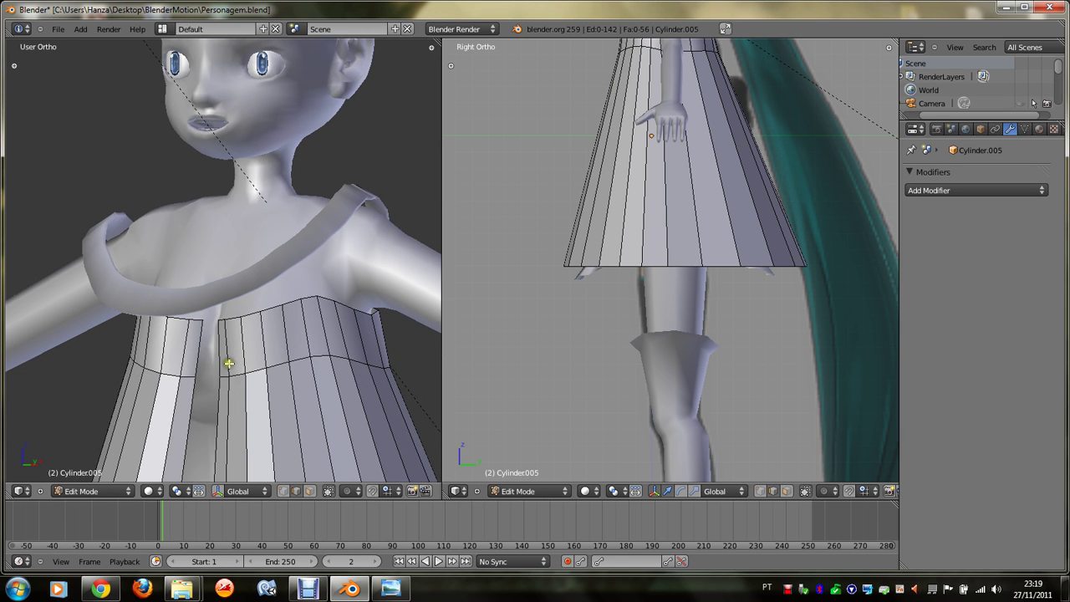
right_click(227, 365)
shift+right_click(200, 359)
key(f)
middle_drag(201, 359, 201, 359)
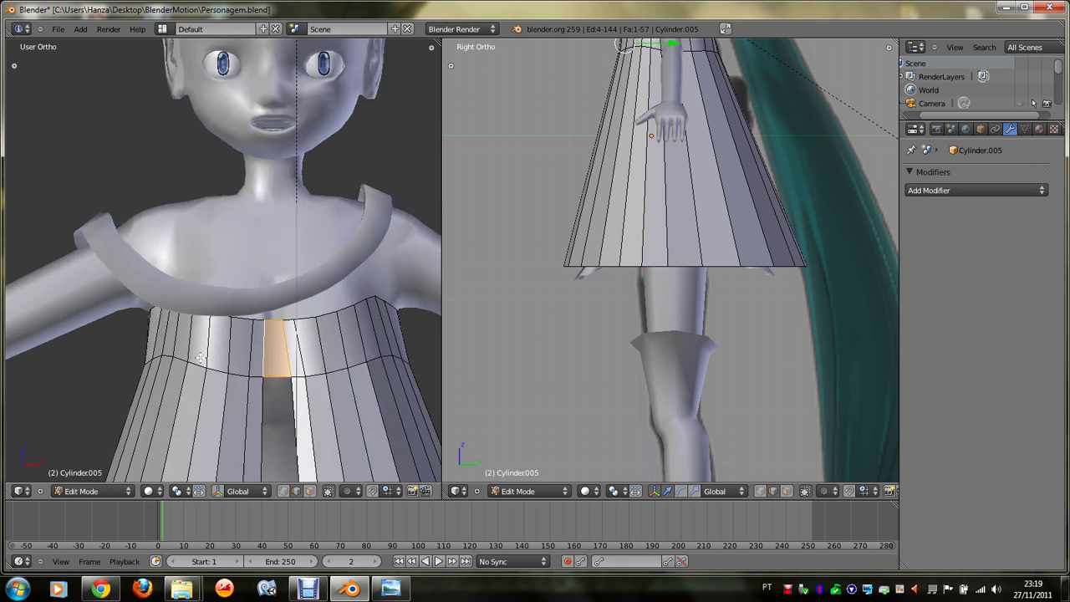
Step: Smooth the dress's top edge loop and flatten it level with S Z 0
right_click(264, 321)
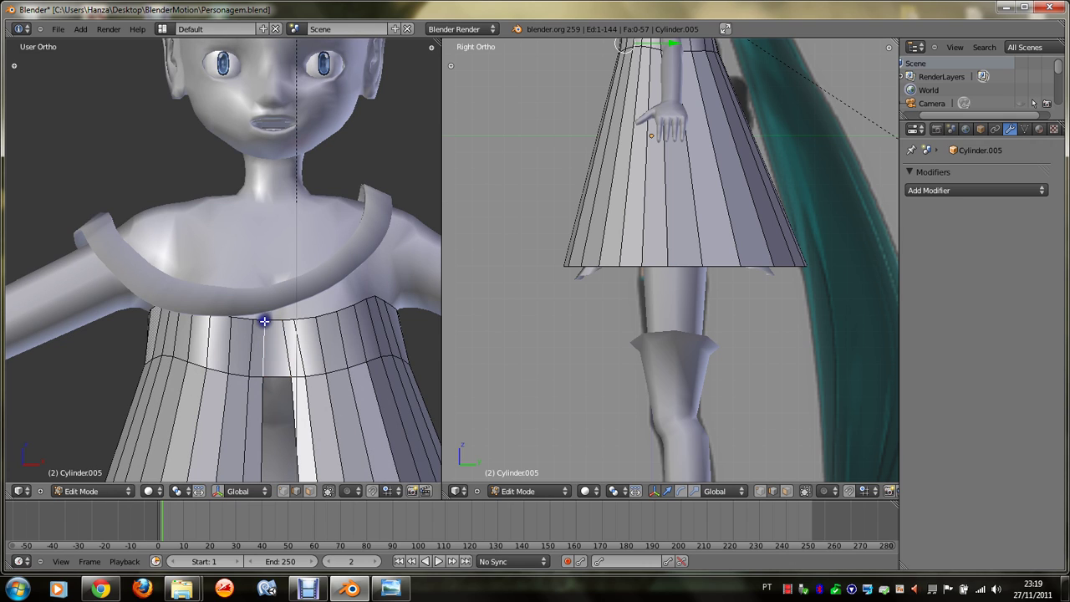
alt+right_click(286, 321)
key(w)
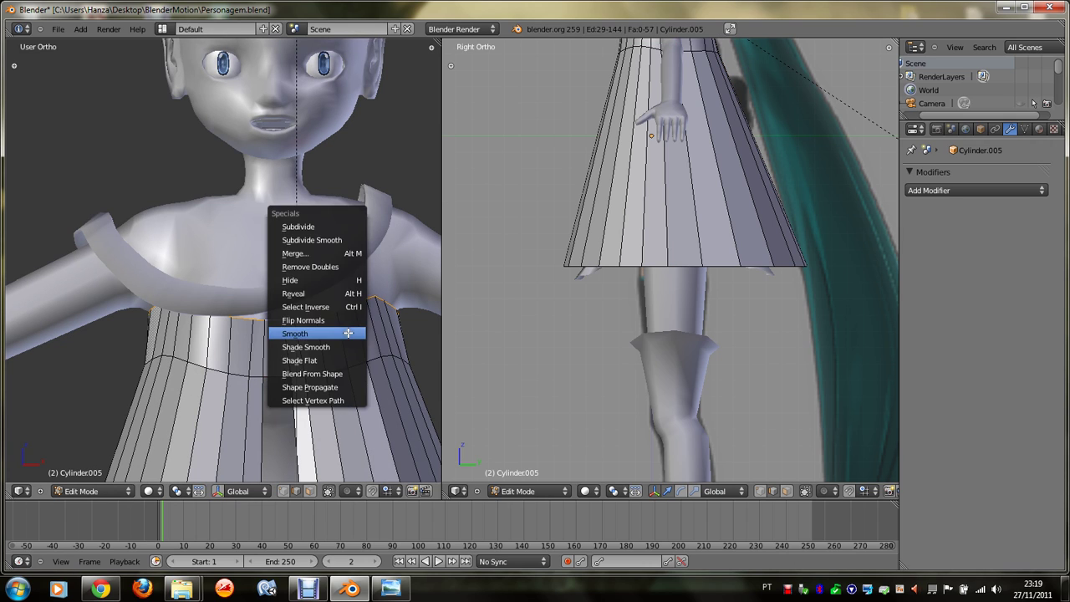
click(348, 332)
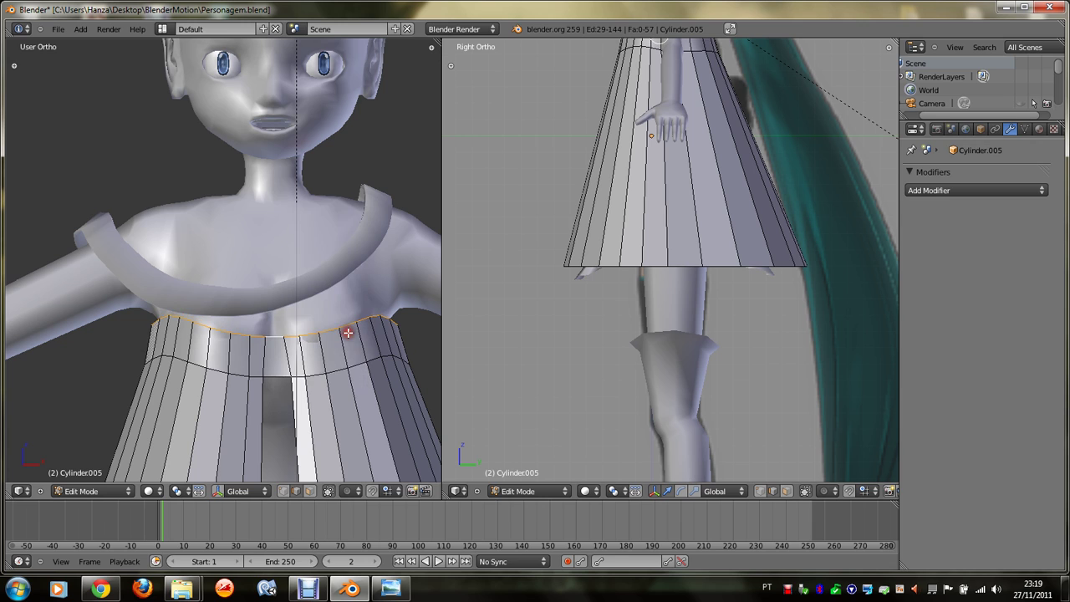
key(s)
key(z)
key(0)
key(Return)
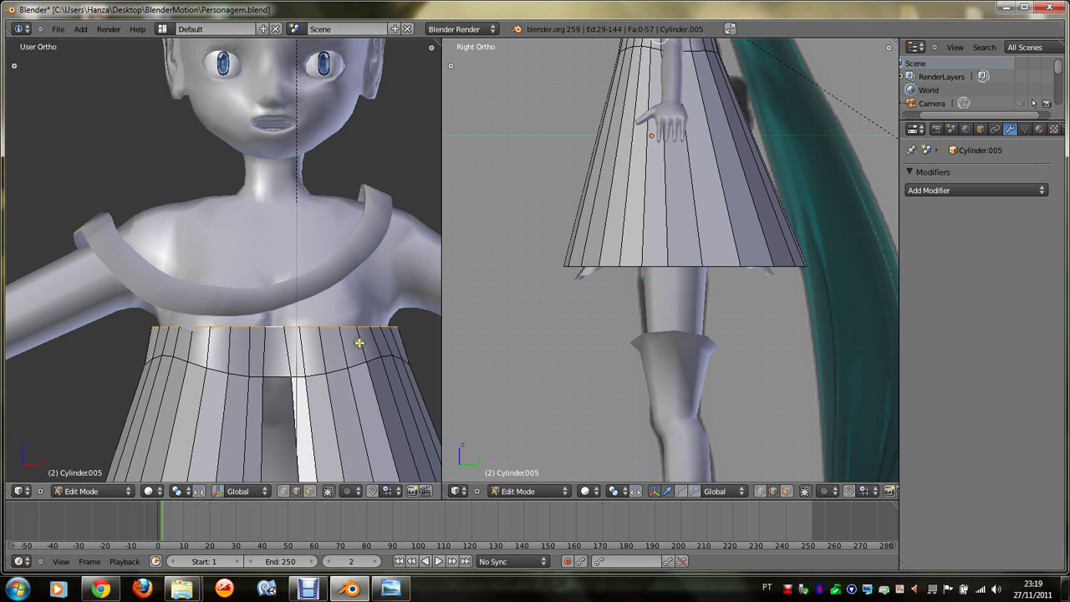
Step: Raise the flattened top edge slightly, then select the skirt's lower edge loop
key(g)
click(361, 330)
key(r)
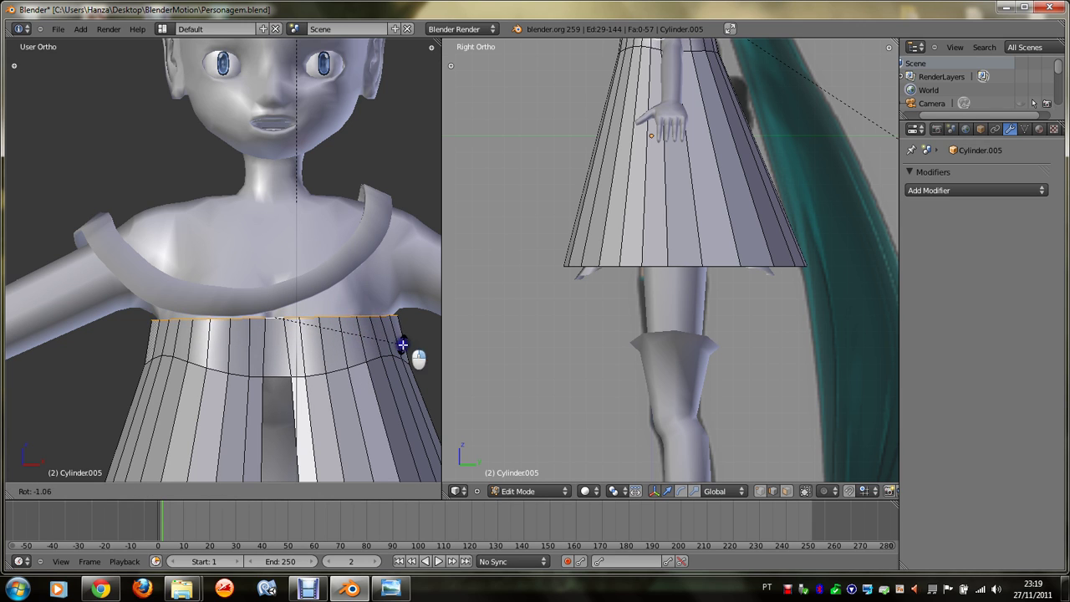
right_click(403, 344)
middle_drag(388, 357, 335, 402)
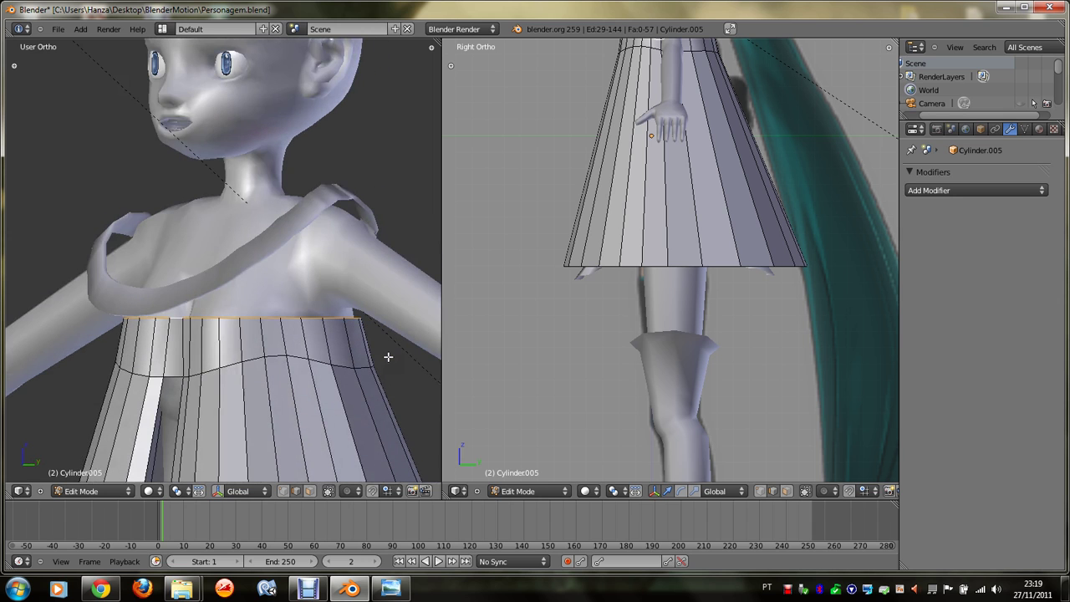
alt+right_click(303, 359)
Step: Scale the skirt's selected lower edge loop; a trial loop cut is cancelled
key(s)
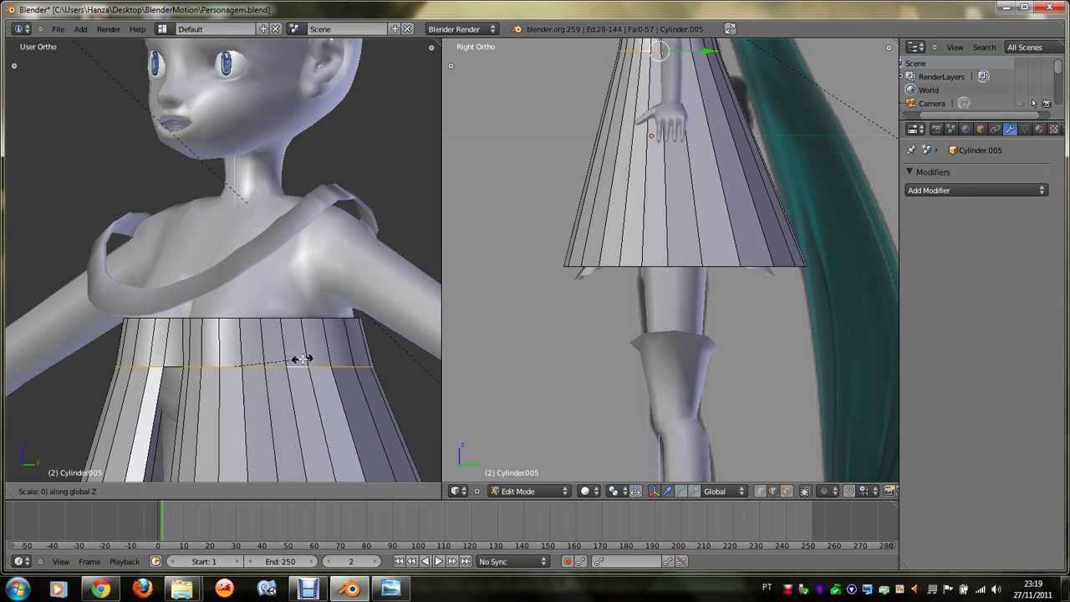
click(297, 358)
scroll(294, 367, down, 4)
scroll(291, 388, down, 3)
key(ctrl+r)
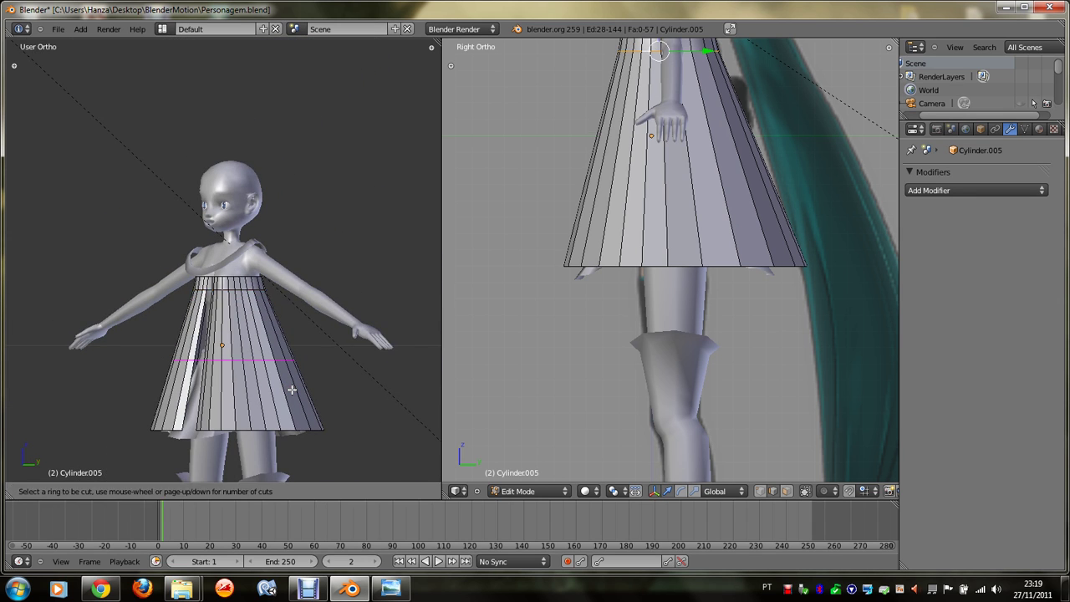
right_click(285, 384)
scroll(236, 376, up, 3)
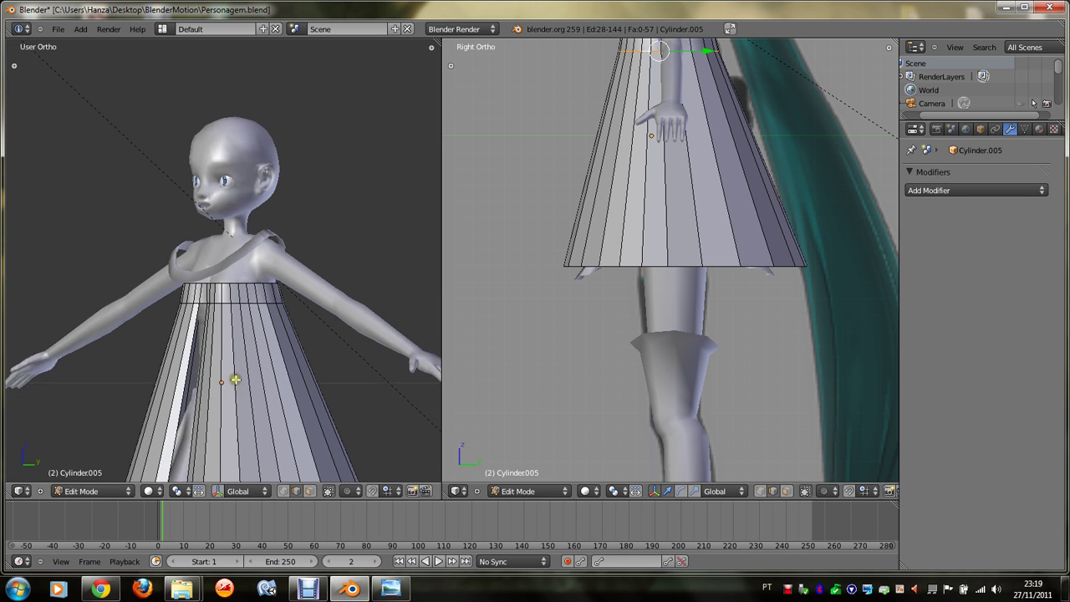
scroll(230, 393, down, 3)
Step: Apply To Sphere to the whole skirt mesh and lower it 0.0218 along Z
key(a)
key(a)
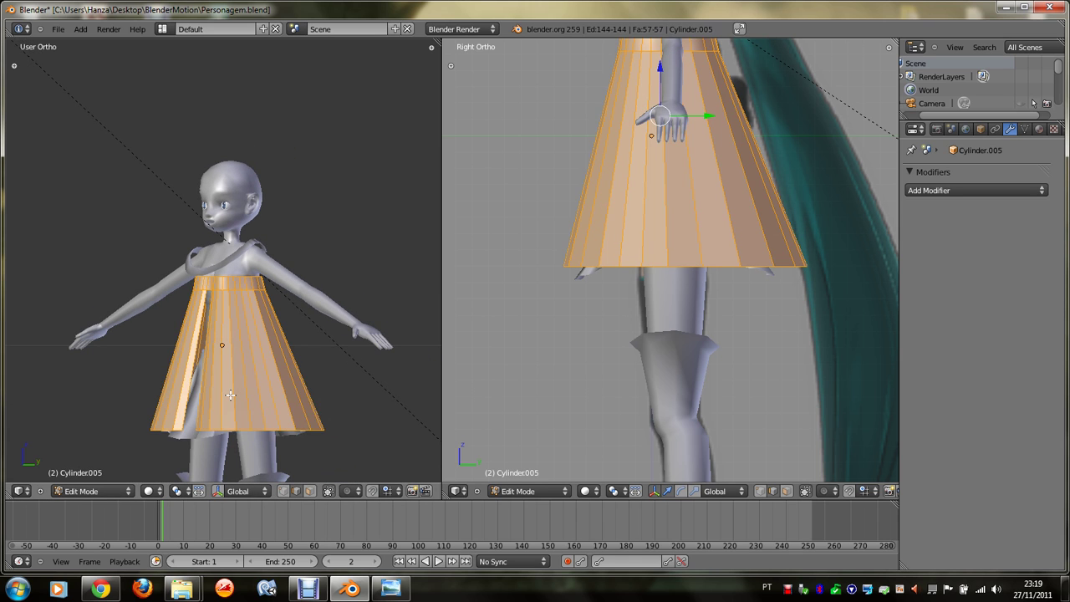
key(space)
text(To Sphere)
key(Return)
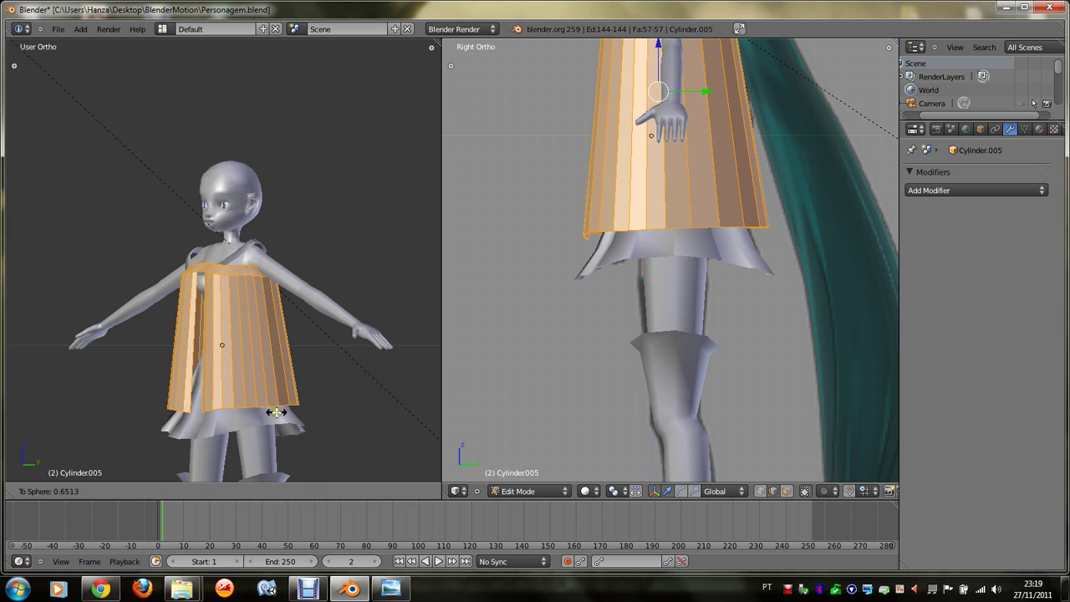
click(164, 336)
scroll(275, 374, up, 2)
key(g)
key(z)
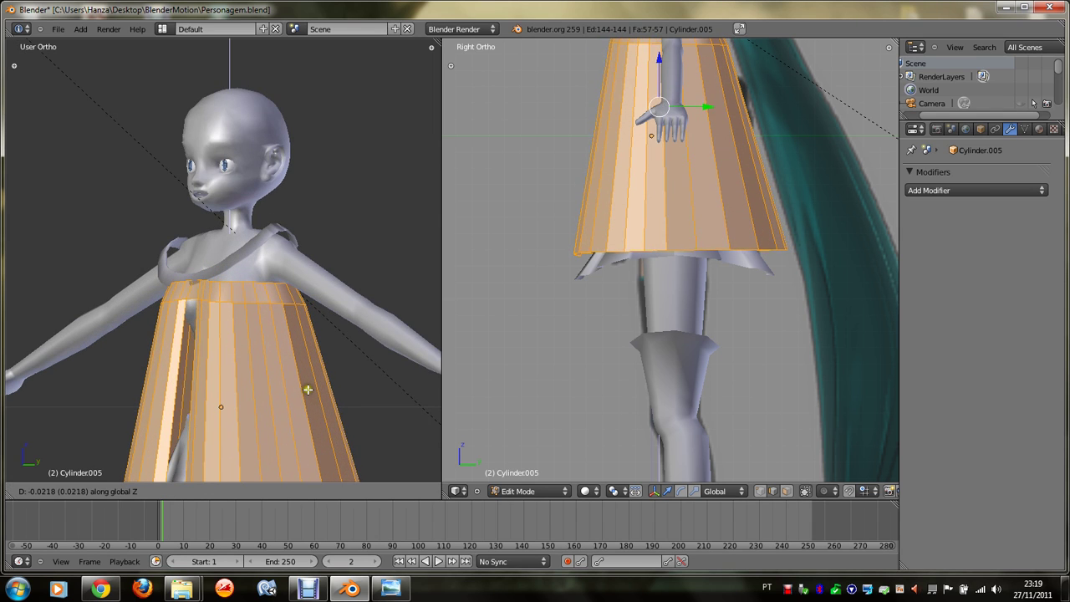
click(311, 391)
scroll(311, 390, up, 3)
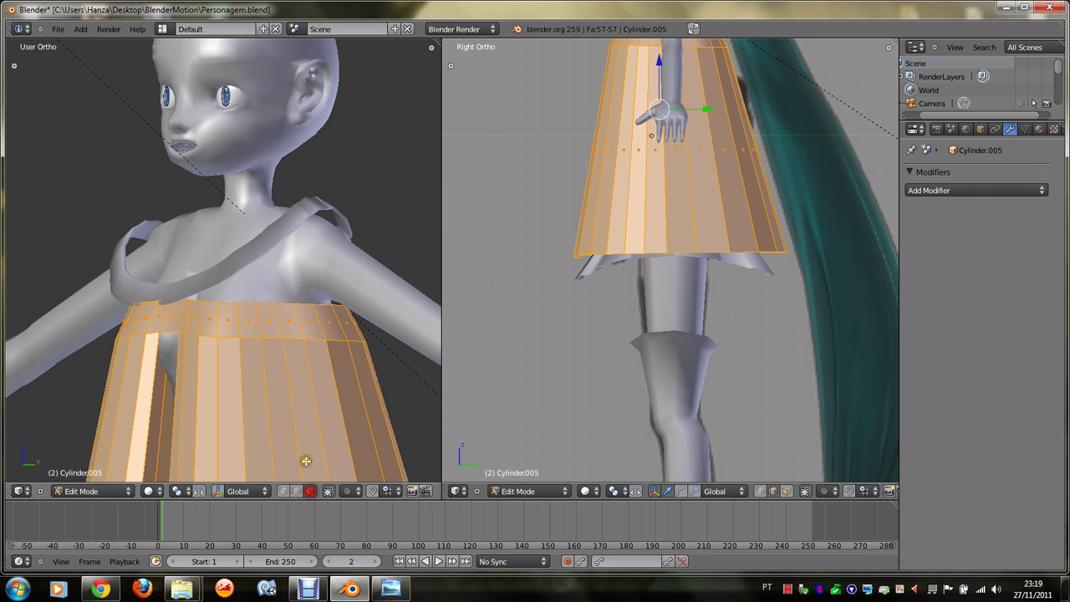
Step: Smooth the skirt's top face loop and round it with To Sphere at 0.818
alt+right_click(284, 332)
key(w)
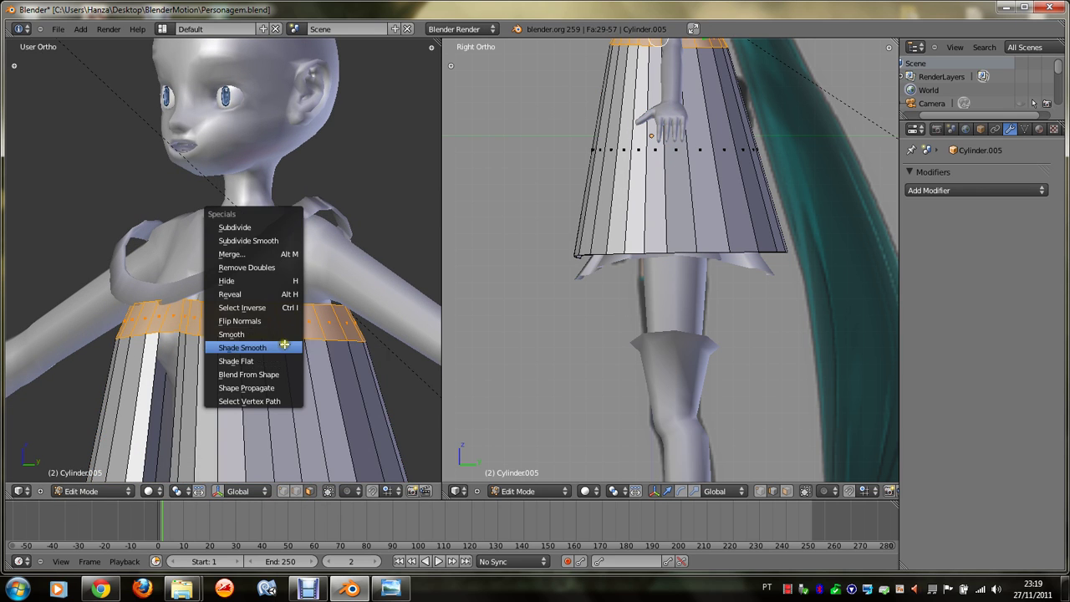
click(284, 334)
key(space)
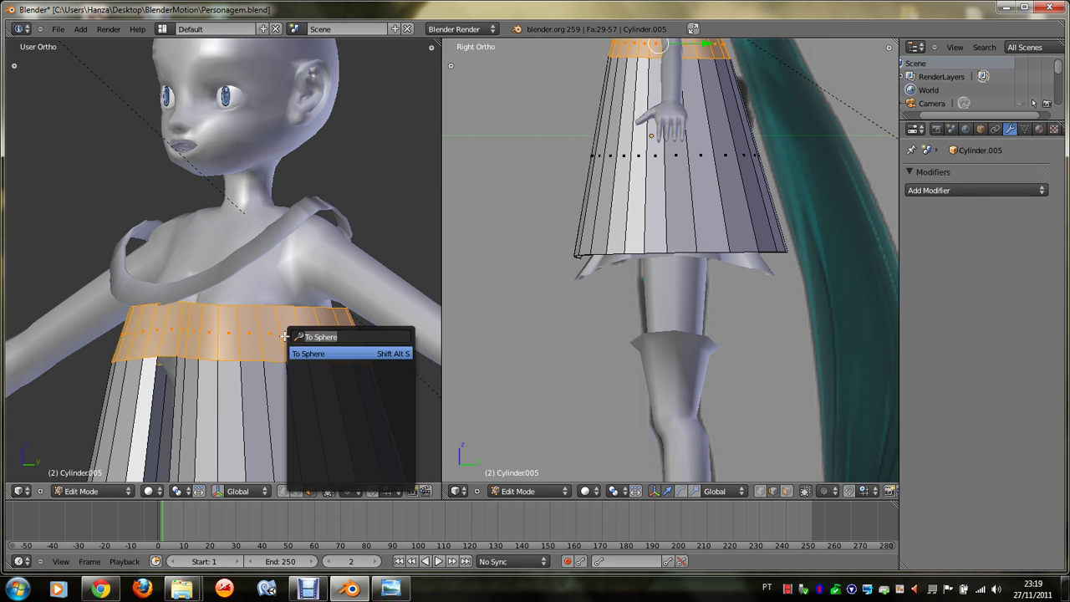
key(Return)
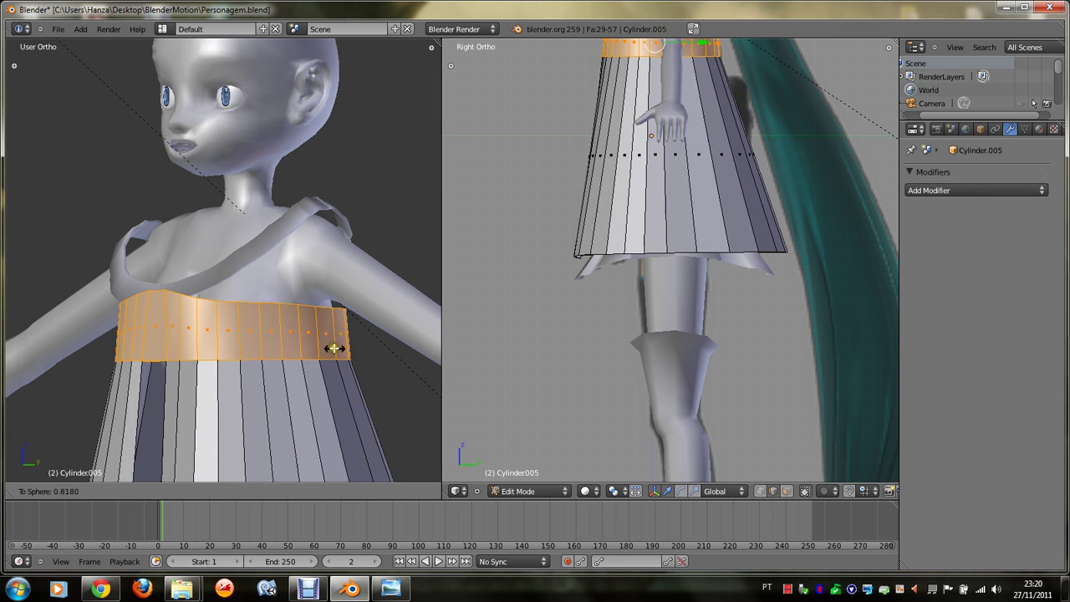
click(362, 384)
Step: Shrink the top band to 0.9336 and flatten it vertically, checked from the front view
key(s)
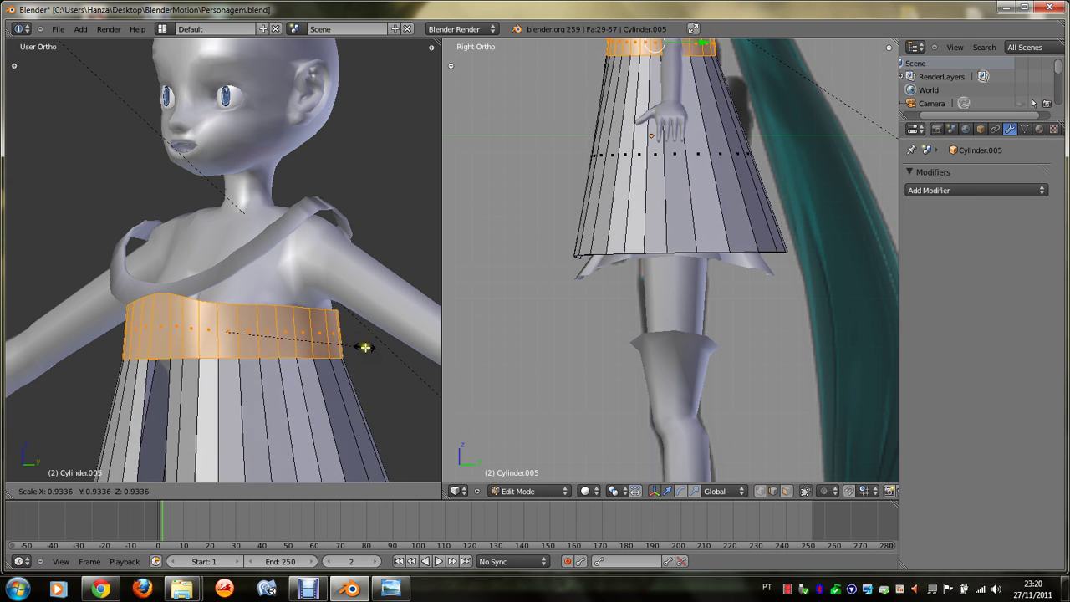
click(365, 347)
key(KP_1)
key(s)
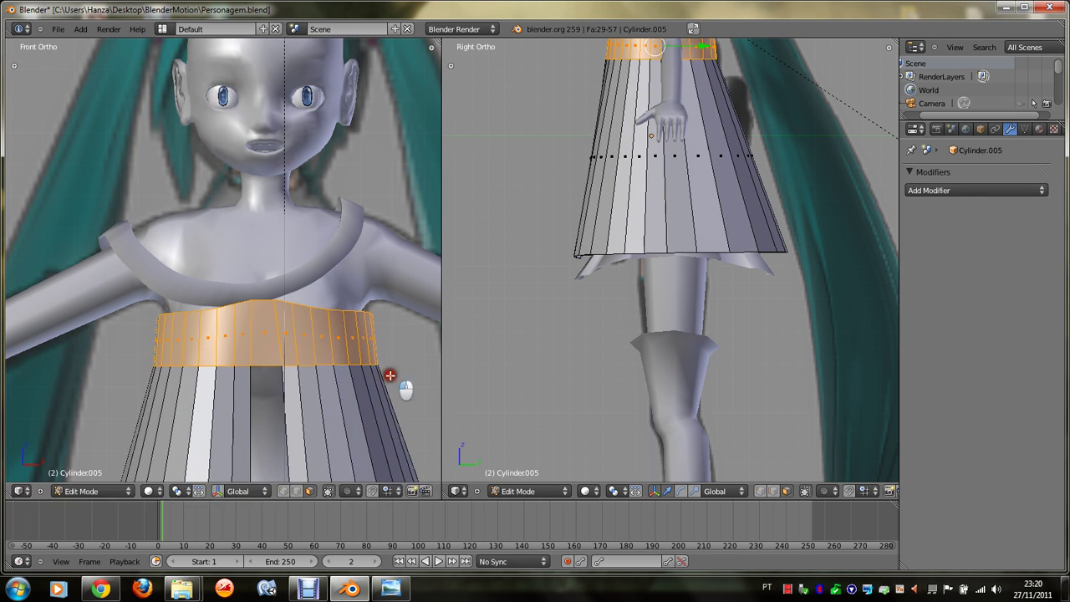
key(z)
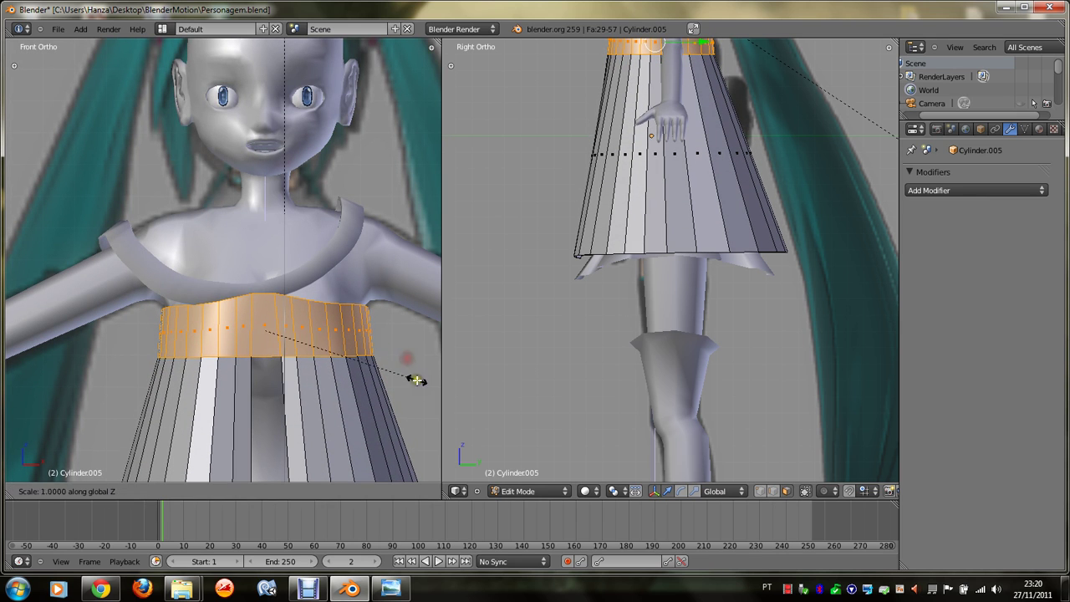
click(377, 290)
key(r)
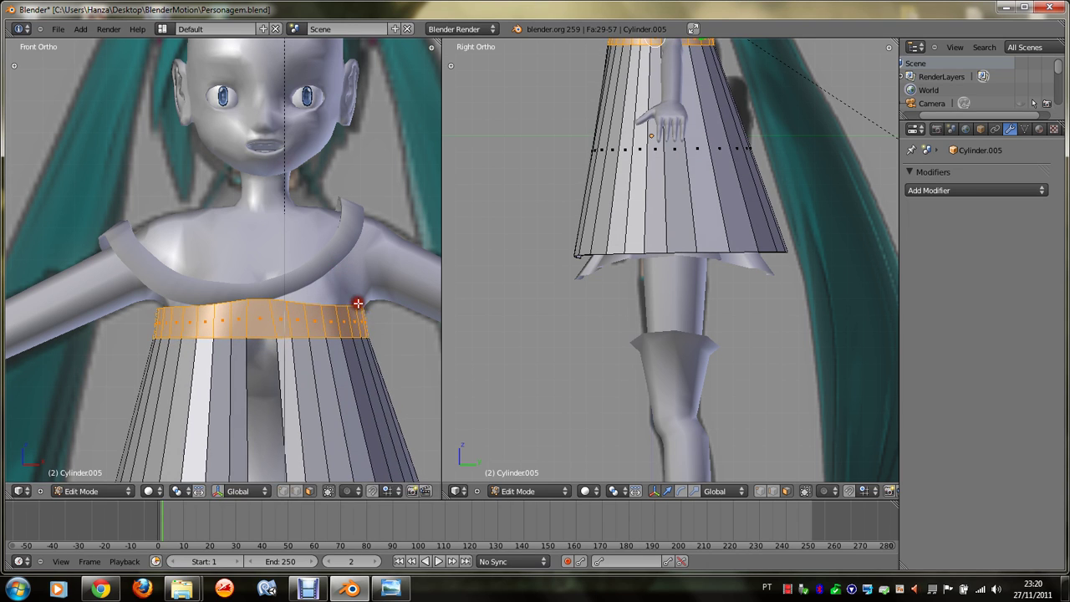
right_click(418, 325)
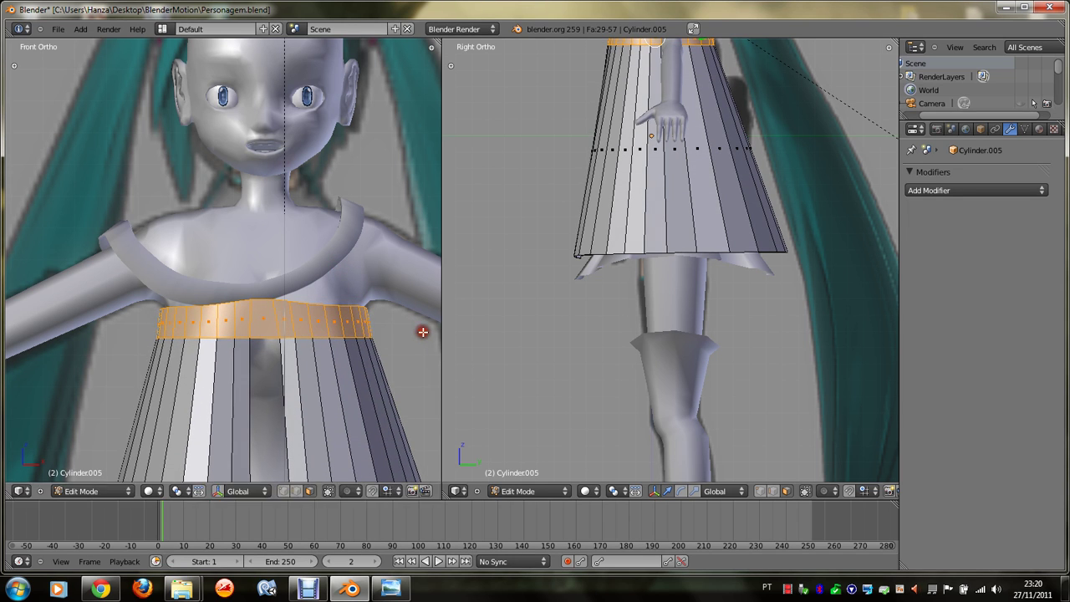
Step: Narrow the band slightly and resize its single front face
key(s)
click(416, 328)
right_click(264, 332)
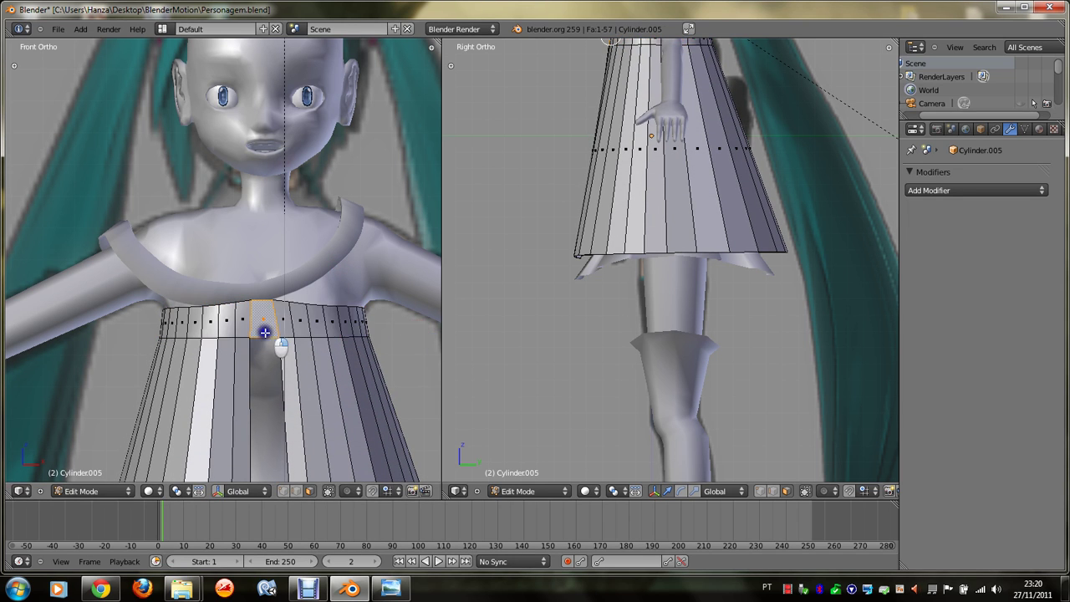
key(s)
click(320, 334)
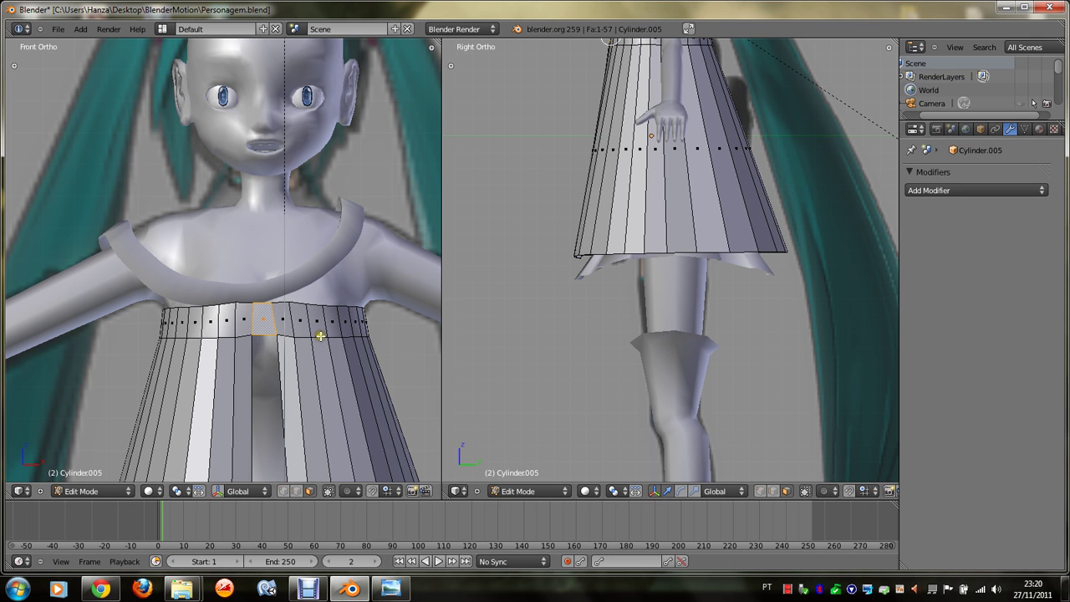
shift+scroll(321, 335, down, 5)
scroll(319, 388, down, 3)
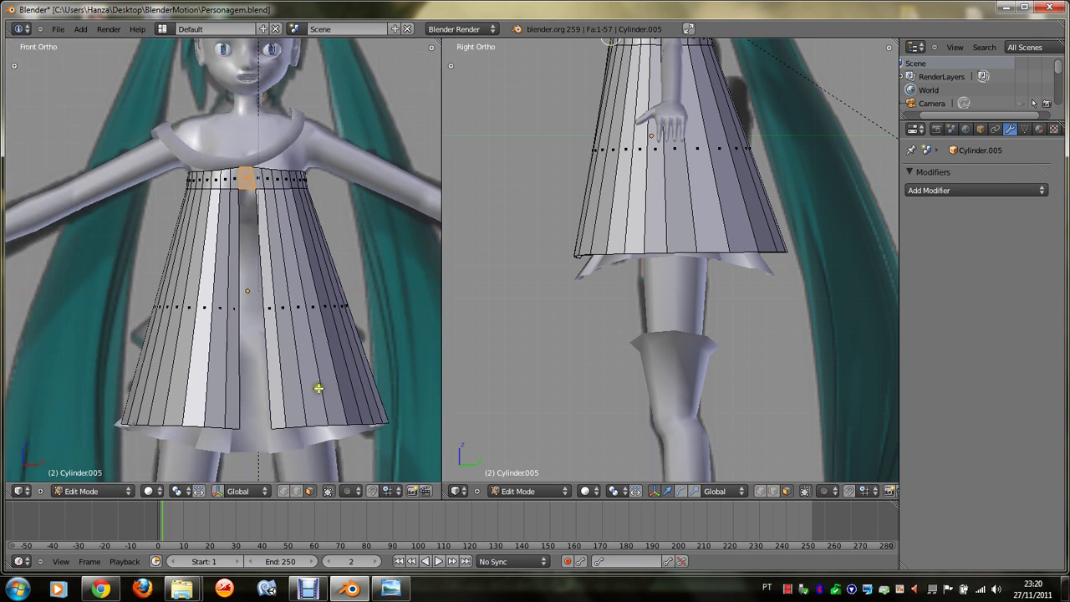
Step: In vertex mode, delete the two front hem vertices to open the skirt's front
click(283, 491)
key(a)
click(235, 431)
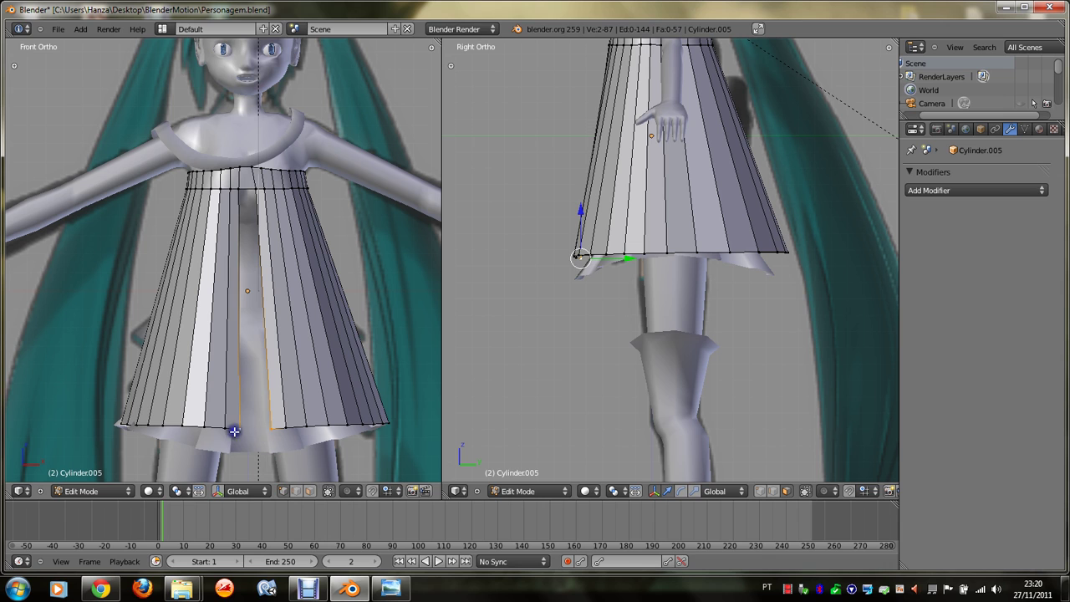
middle_drag(236, 428, 237, 427)
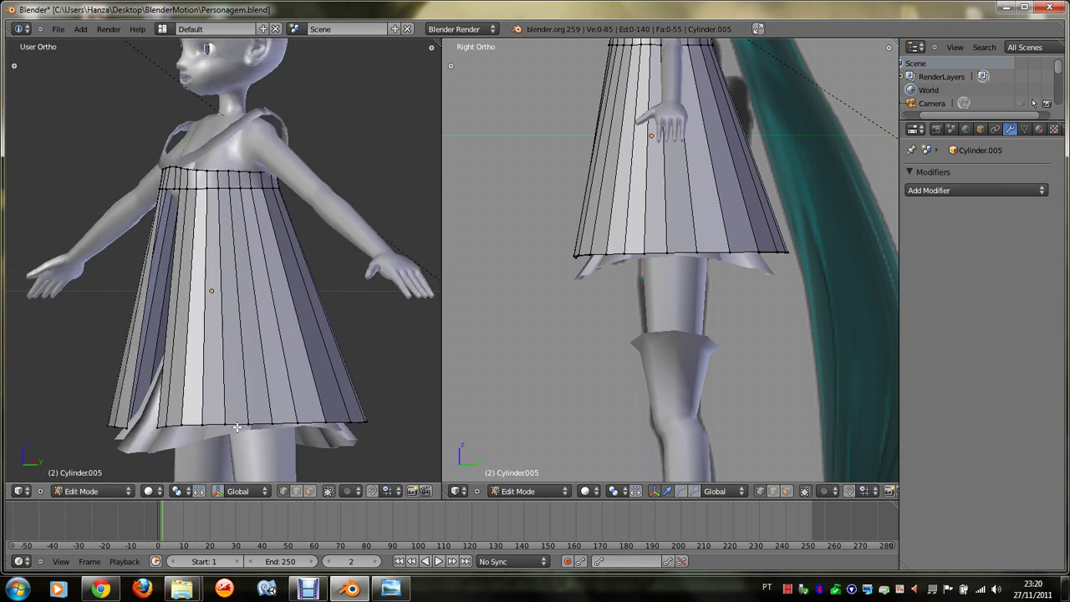
right_click(225, 427)
right_click(224, 427)
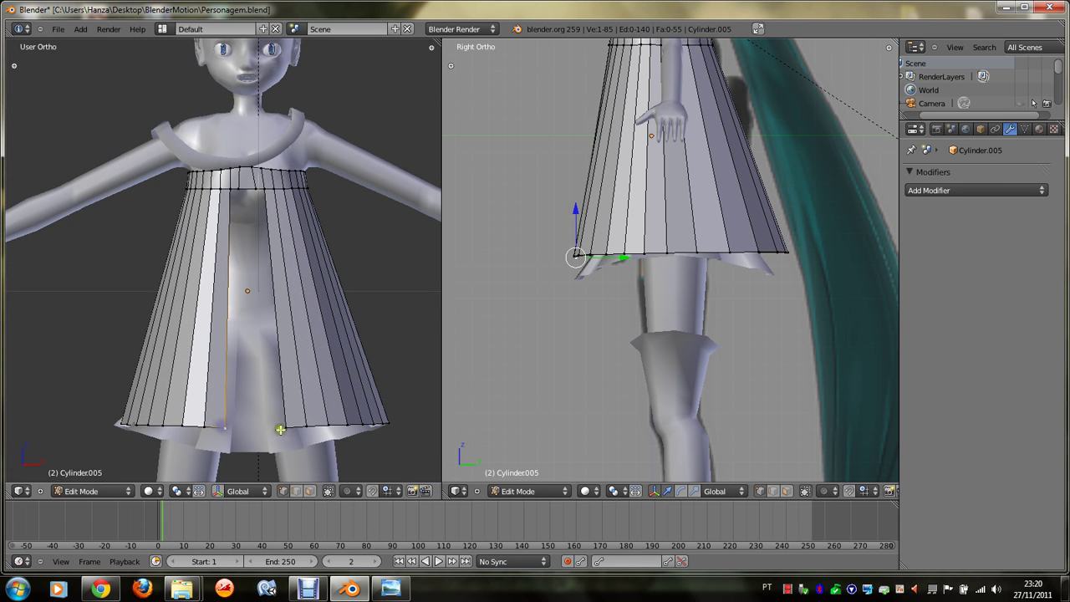
right_click(284, 424)
right_click(286, 427)
shift+right_click(219, 428)
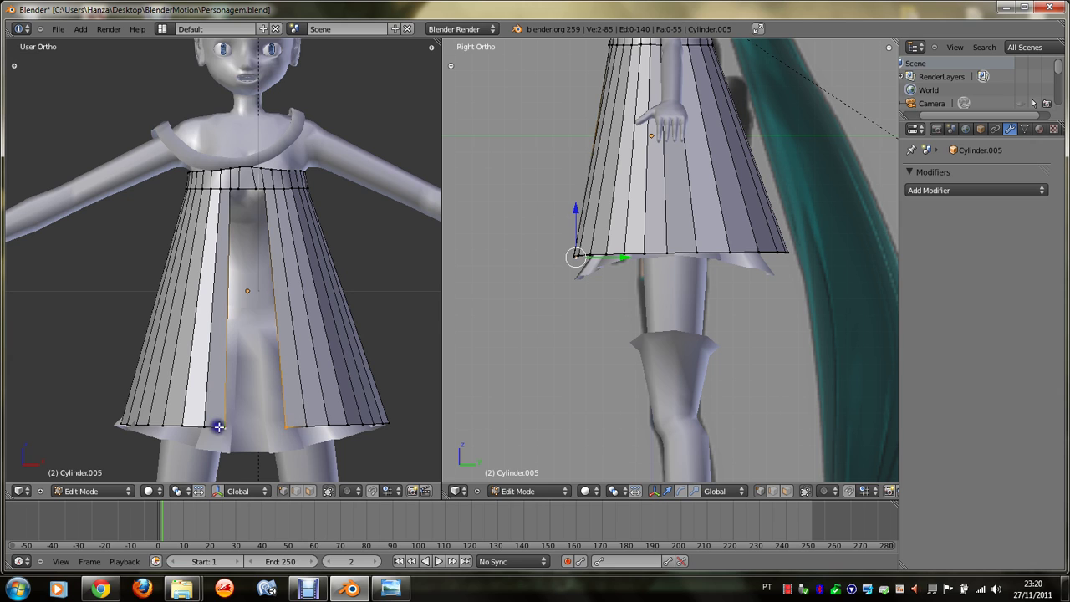
key(x)
click(284, 432)
Step: Fill a face along one edge of the opening, from waistband to hem
scroll(323, 435, up, 1)
right_click(323, 450)
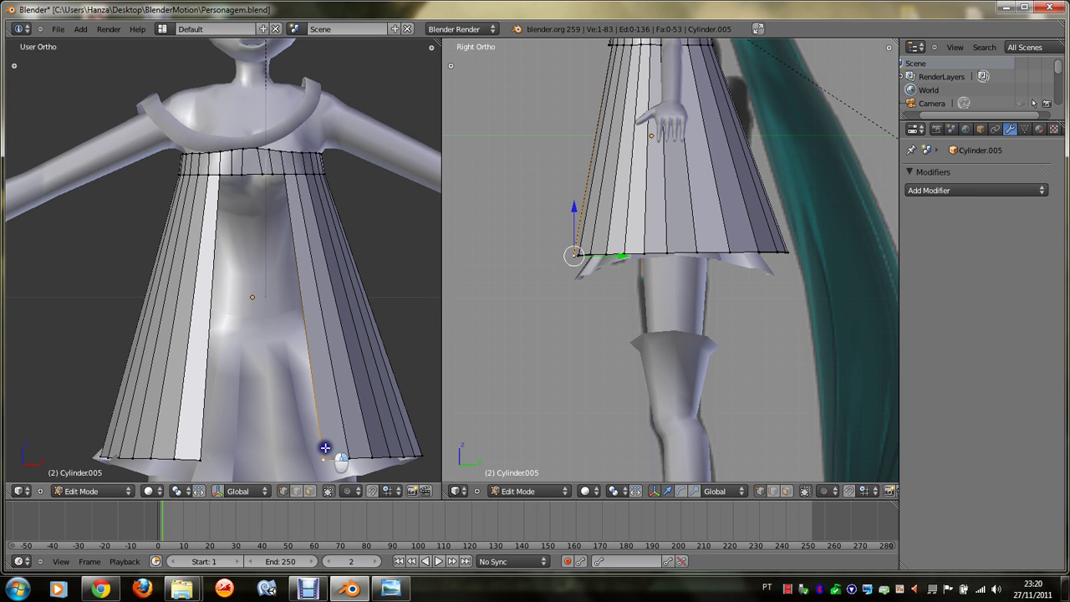
shift+right_click(267, 175)
right_click(270, 174)
shift+right_click(325, 451)
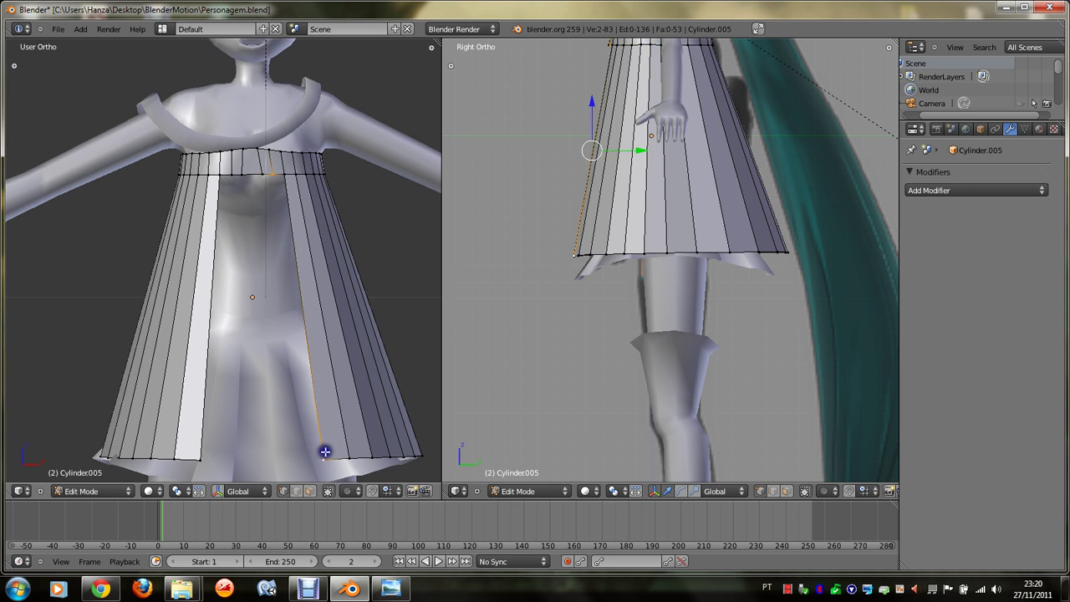
shift+right_click(284, 171)
key(f)
Step: Fill the other edge of the opening with a thin triangular face down to the hem
right_click(324, 459)
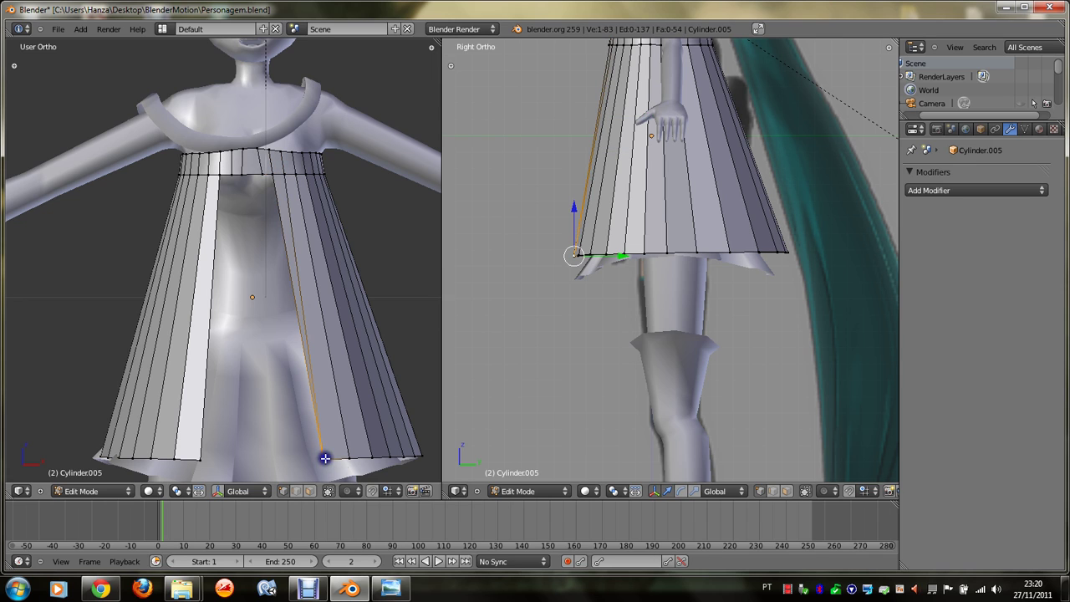
shift+right_click(199, 458)
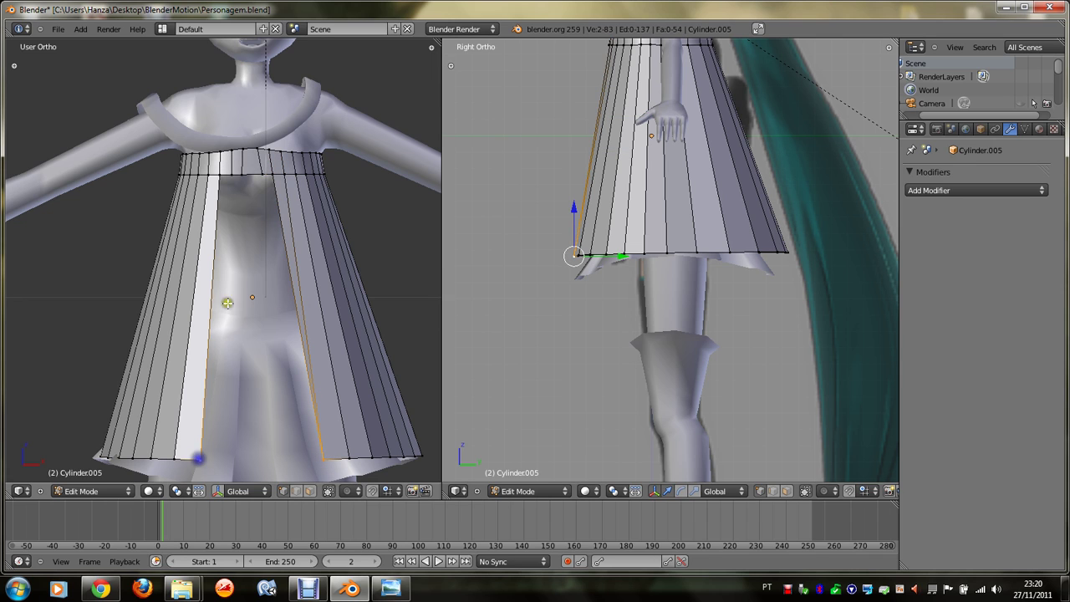
shift+right_click(235, 176)
shift+right_click(220, 174)
key(f)
key(ctrl+z)
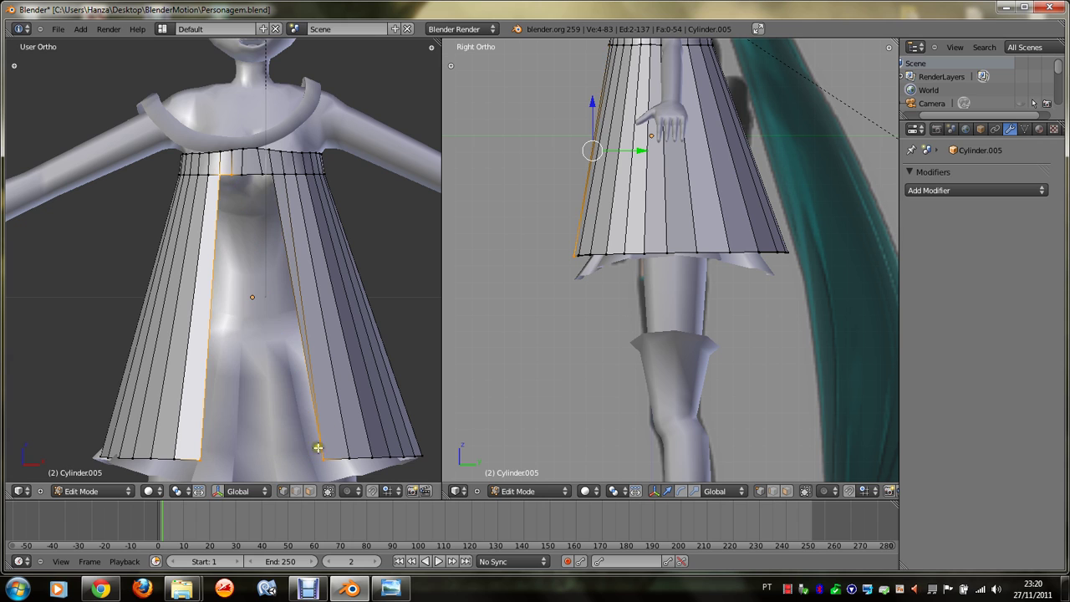
shift+right_click(320, 458)
key(f)
scroll(236, 219, up, 2)
scroll(236, 219, down, 1)
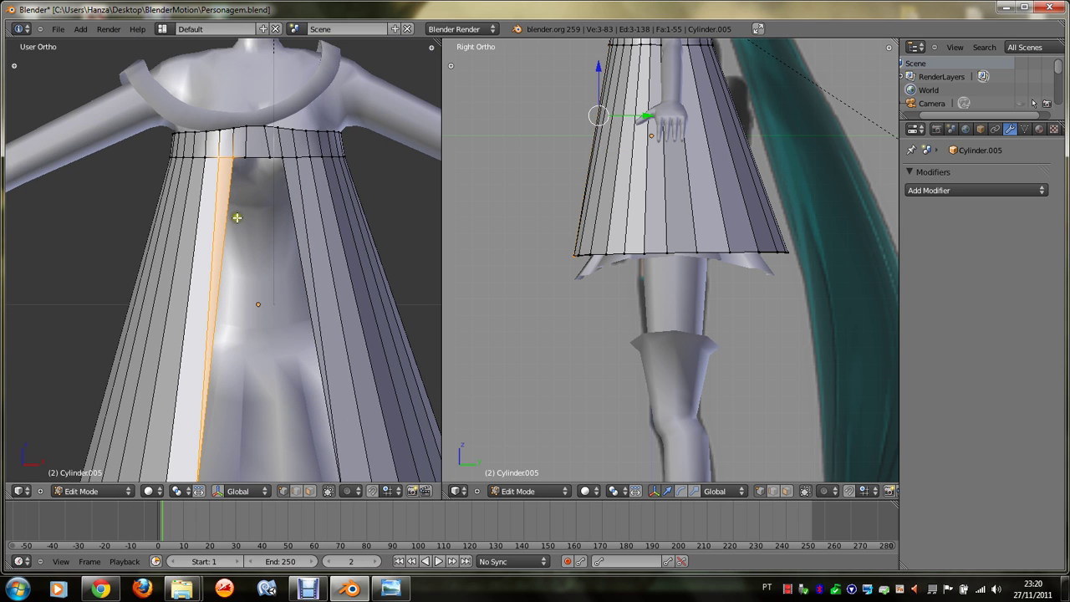
scroll(236, 217, up, 1)
scroll(237, 215, down, 1)
scroll(240, 205, up, 1)
scroll(240, 205, down, 1)
Step: Move a front face of the waistband and enlarge it slightly
right_click(253, 131)
shift+right_click(276, 149)
shift+right_click(274, 155)
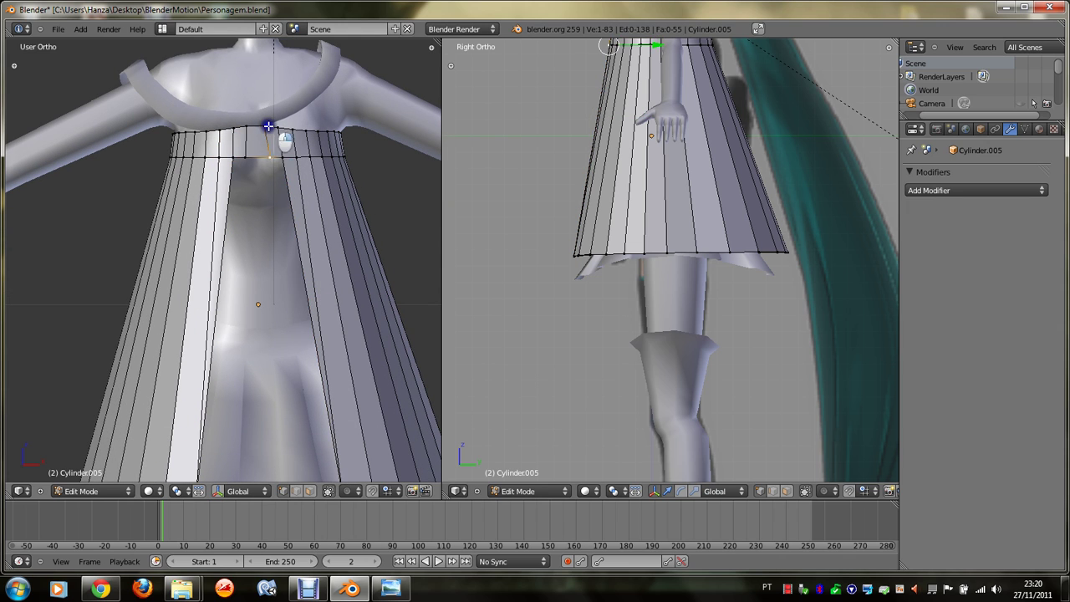
key(r)
right_click(315, 149)
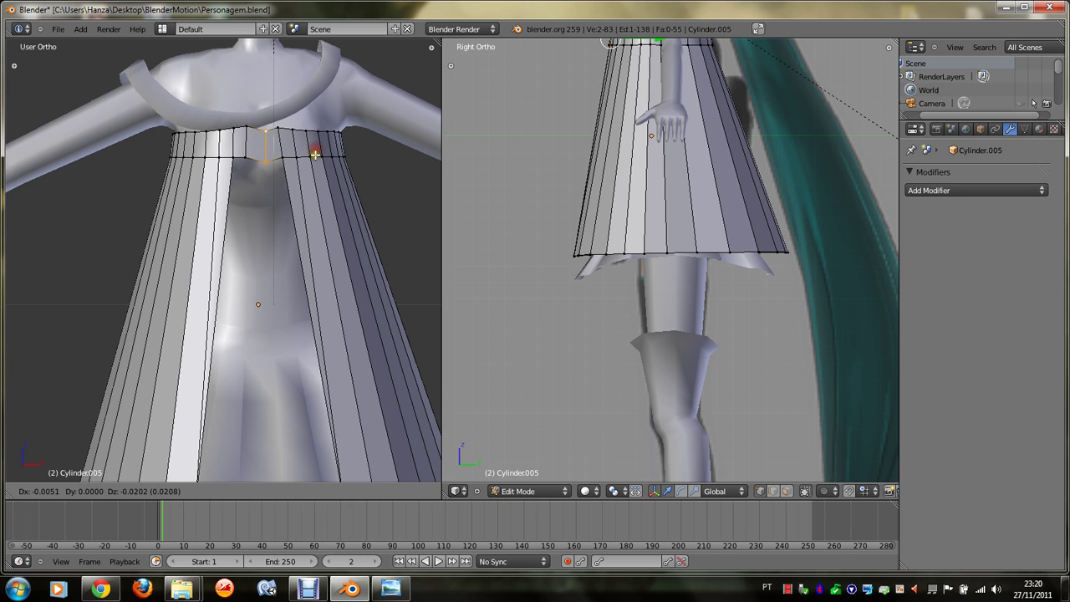
shift+right_click(250, 144)
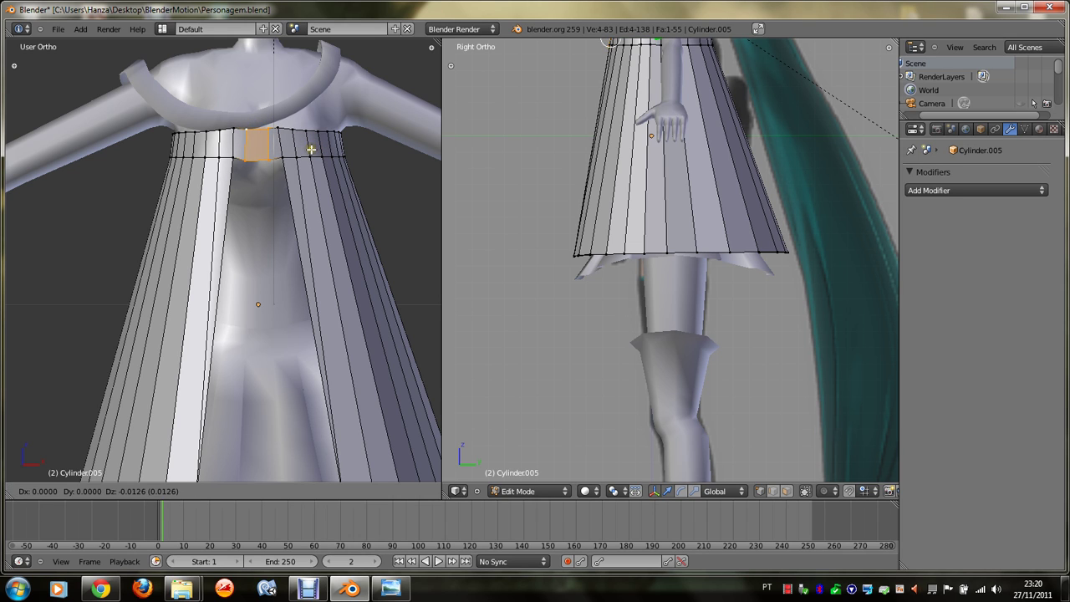
key(g)
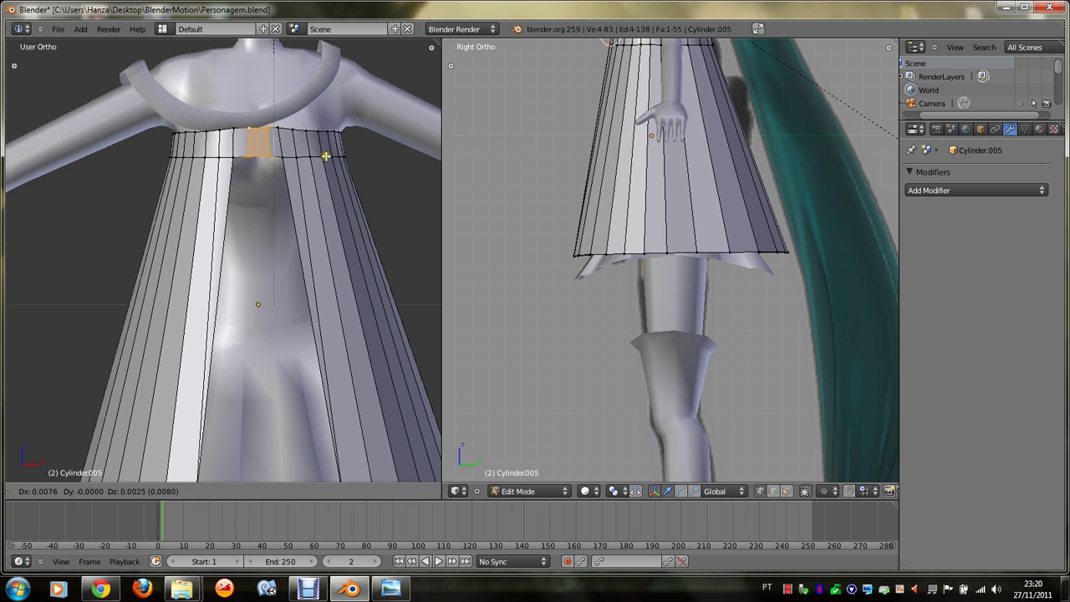
click(327, 158)
key(w)
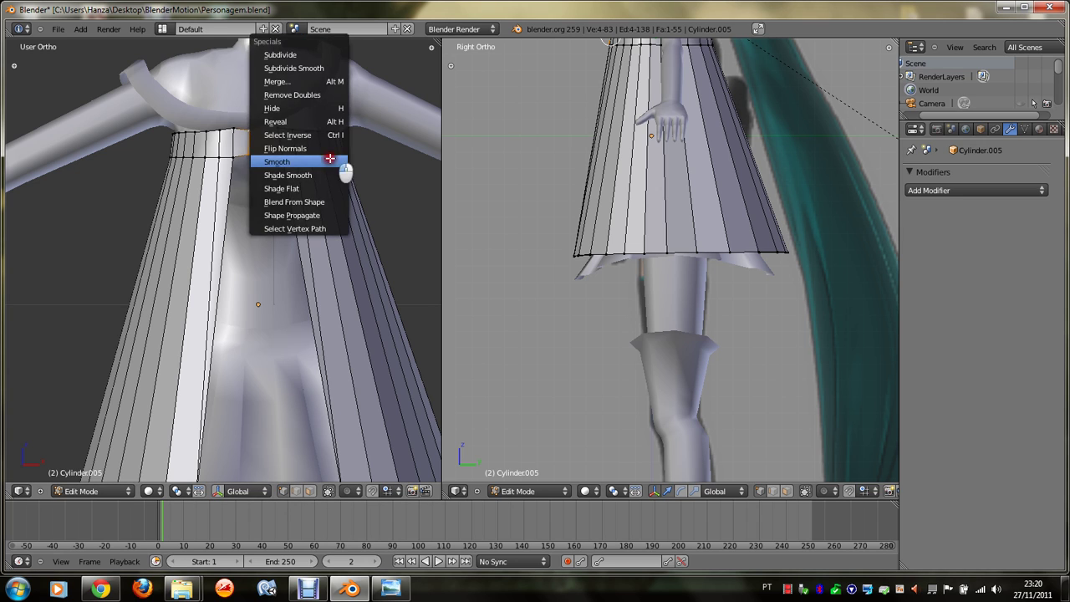
key(Escape)
key(s)
click(360, 189)
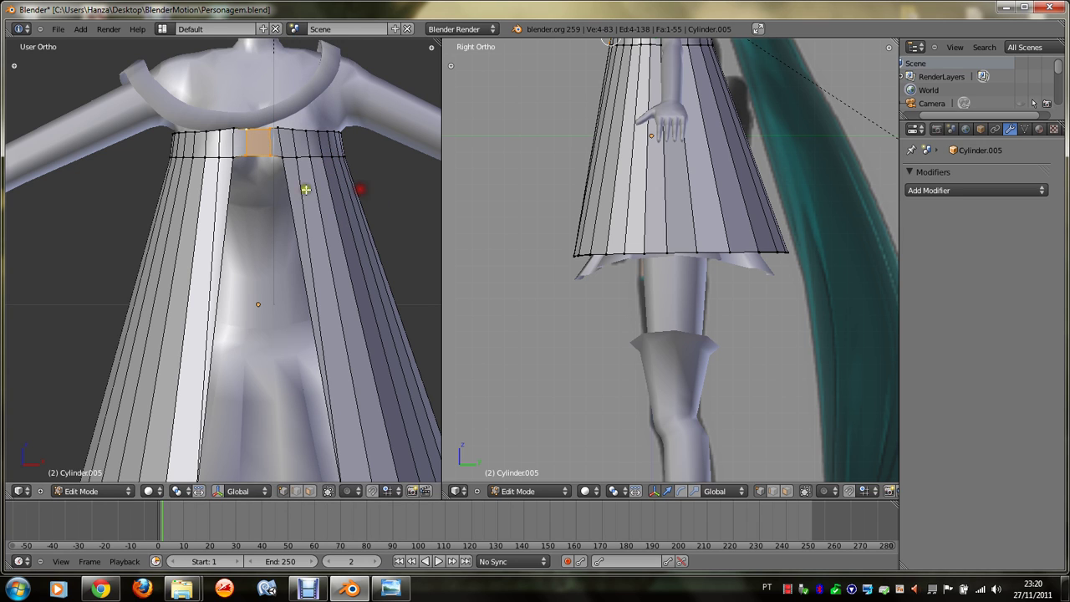
Step: Scale both waistband loops up together, then flatten the band along Z
key(s)
key(Escape)
key(w)
key(Escape)
scroll(310, 180, down, 1)
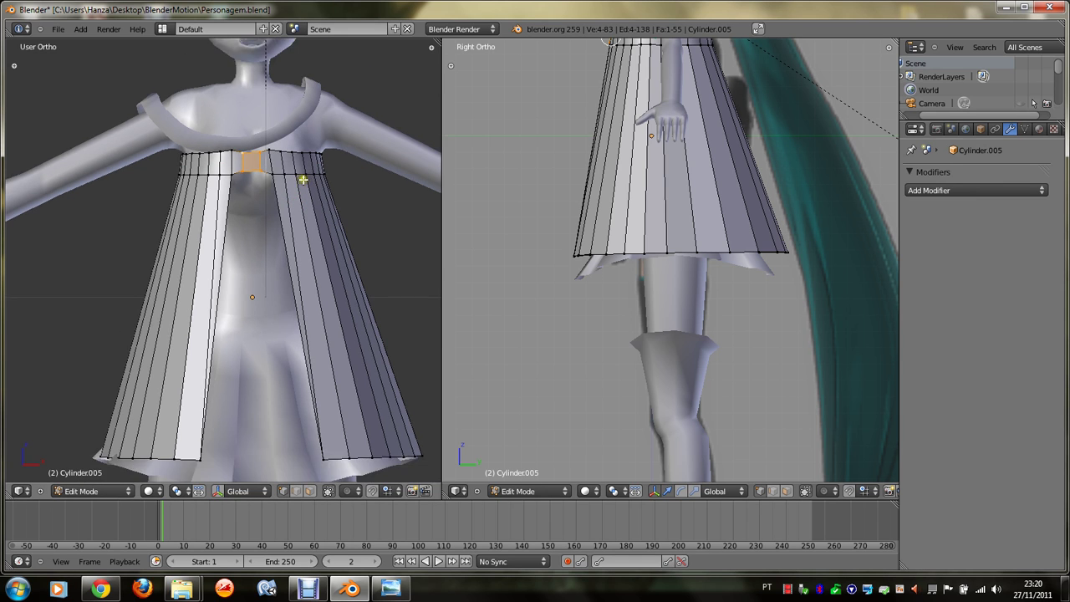
scroll(303, 180, up, 1)
alt+shift+right_click(305, 131)
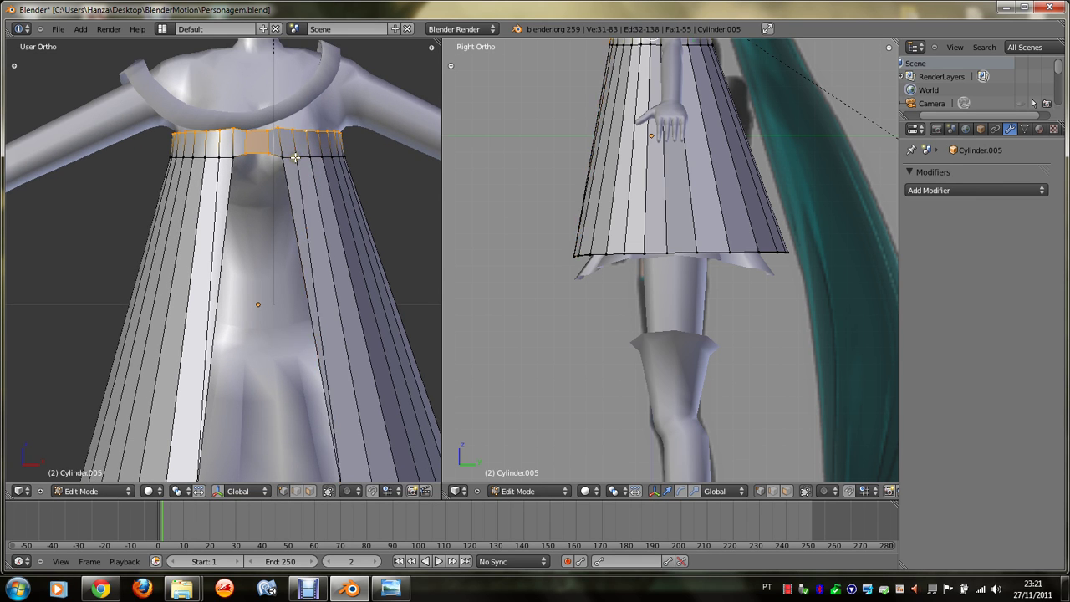
alt+shift+right_click(294, 157)
key(s)
click(305, 156)
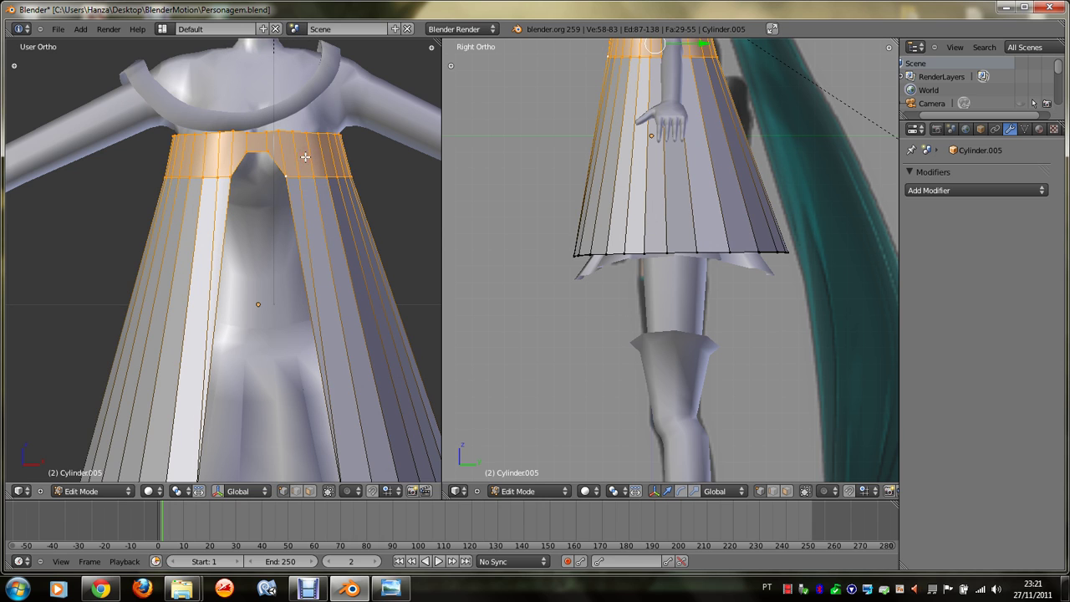
key(s)
key(z)
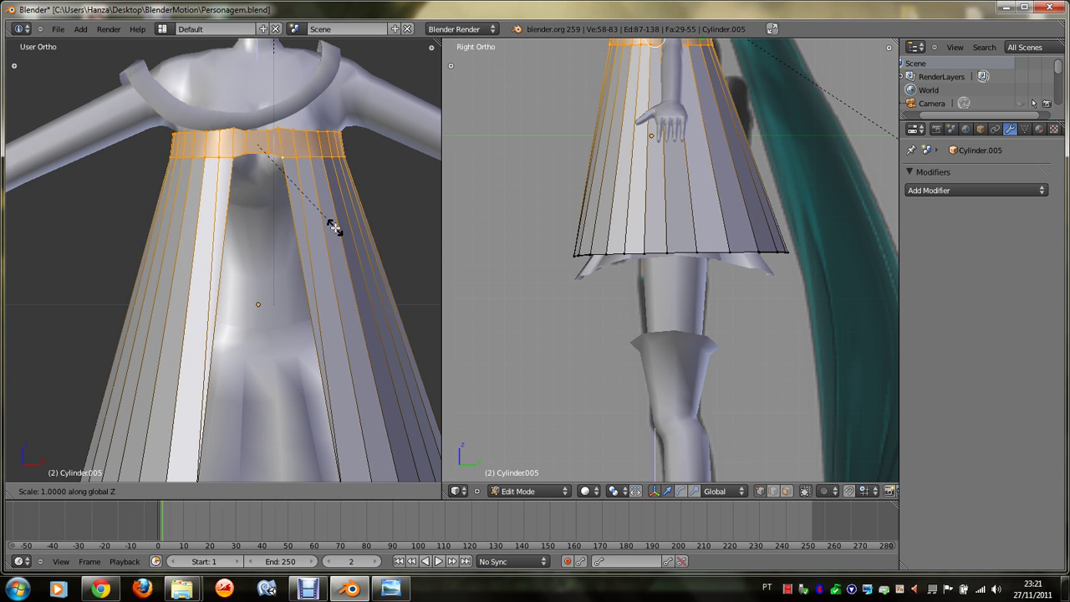
click(333, 159)
scroll(332, 217, down, 3)
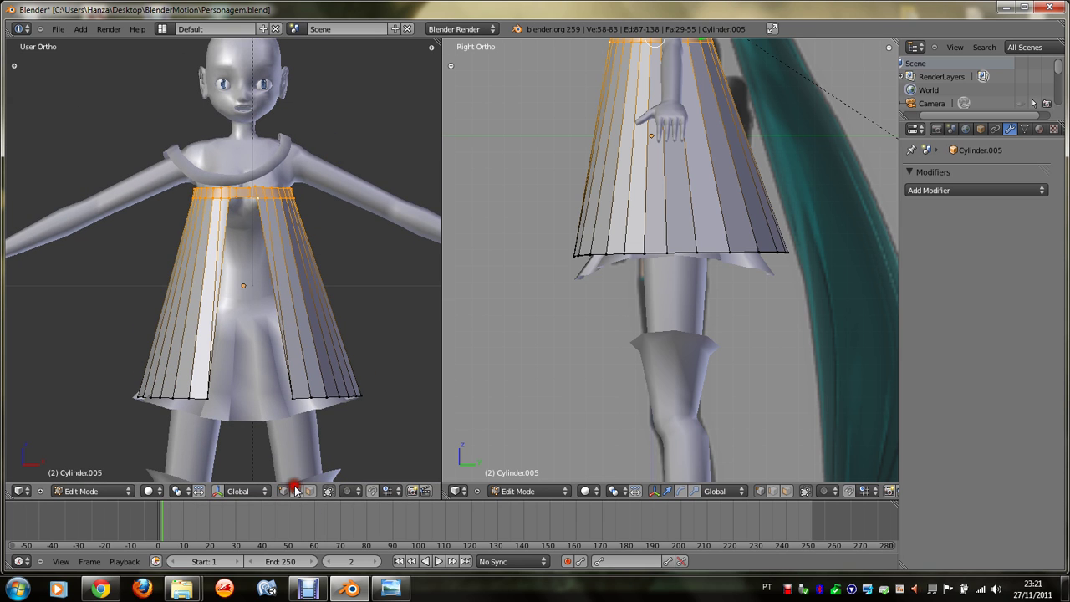
Step: Compare against the reference image and try horizontal loop cuts on the skirt, then undo them
click(397, 591)
click(400, 590)
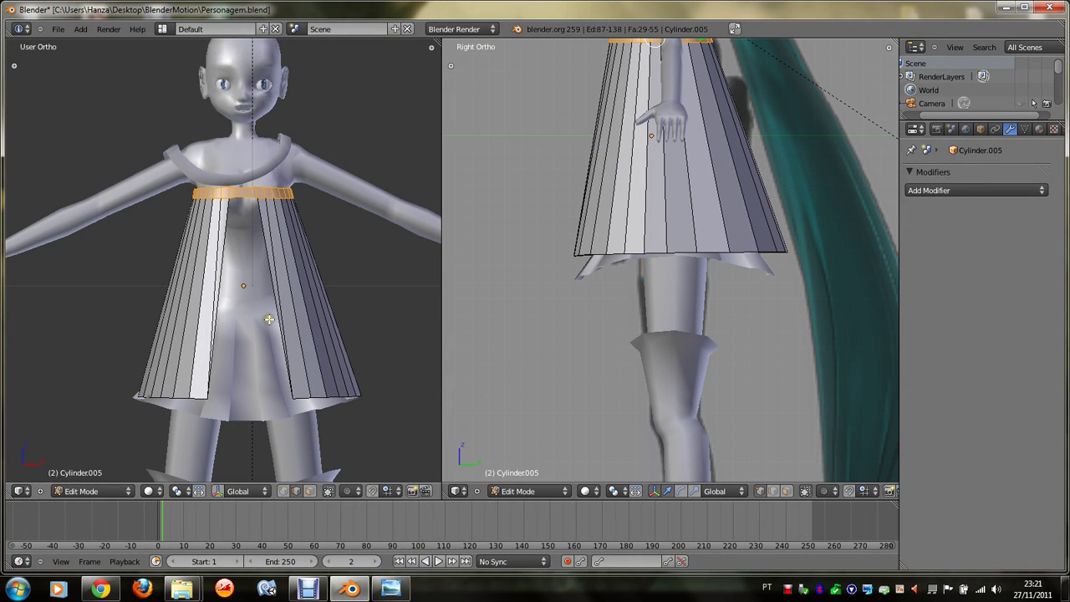
key(ctrl+r)
scroll(285, 298, up, 3)
scroll(285, 298, up, 3)
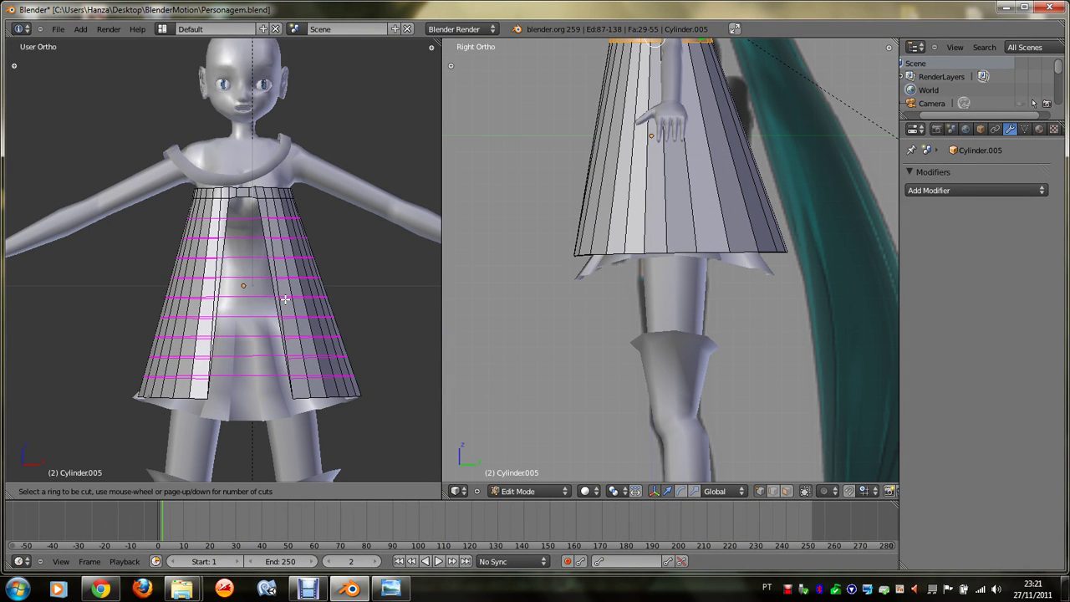
click(285, 298)
scroll(309, 338, up, 2)
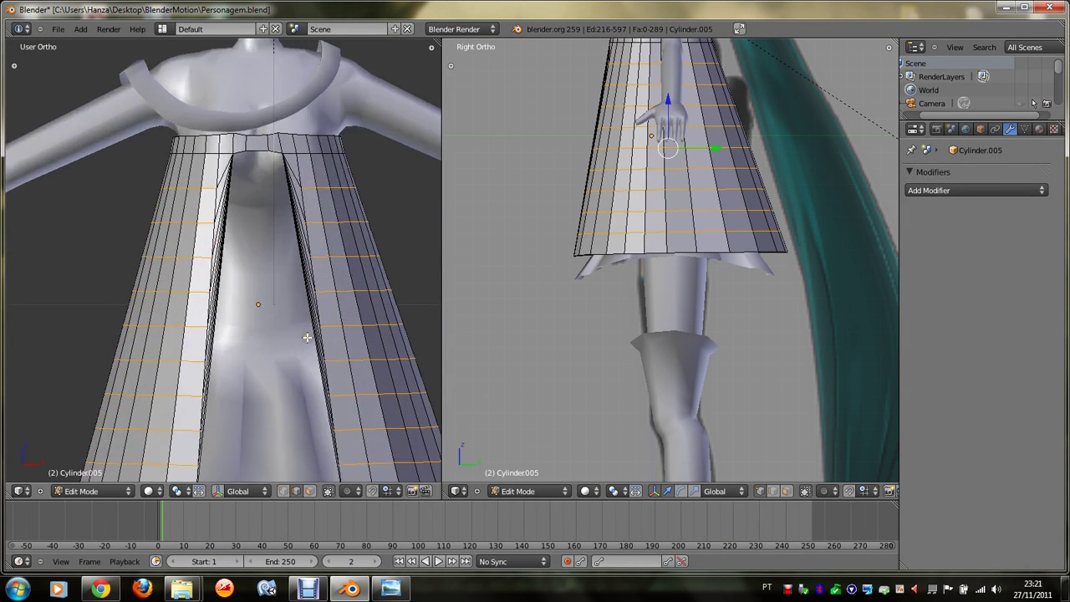
scroll(310, 333, up, 2)
key(ctrl+z)
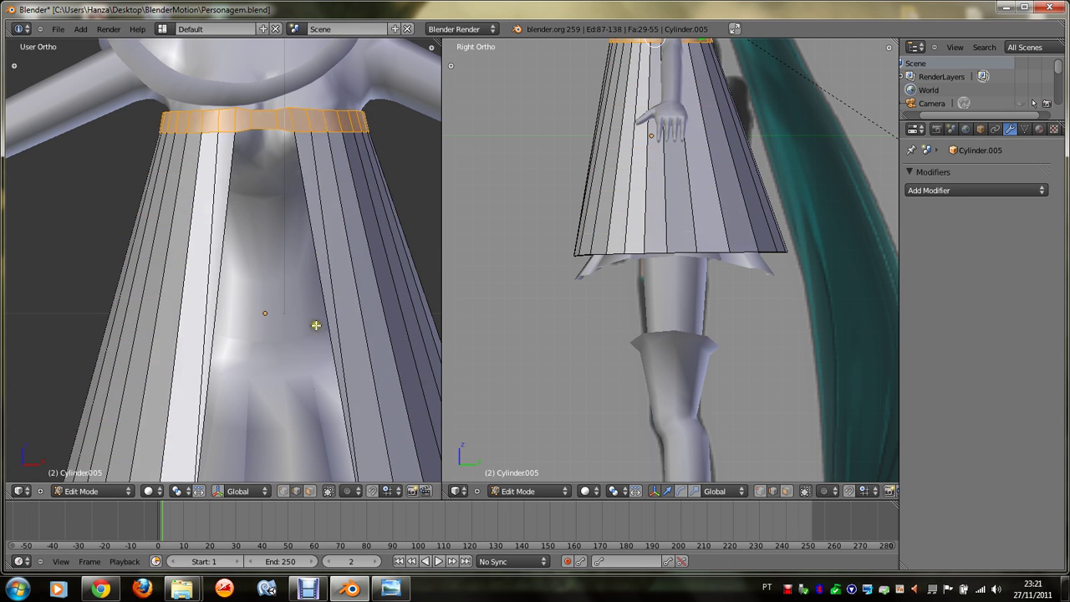
scroll(320, 296, down, 1)
Step: Box-select the skirt panels below the band in wireframe view
right_click(314, 292)
right_click(299, 295)
scroll(298, 294, down, 3)
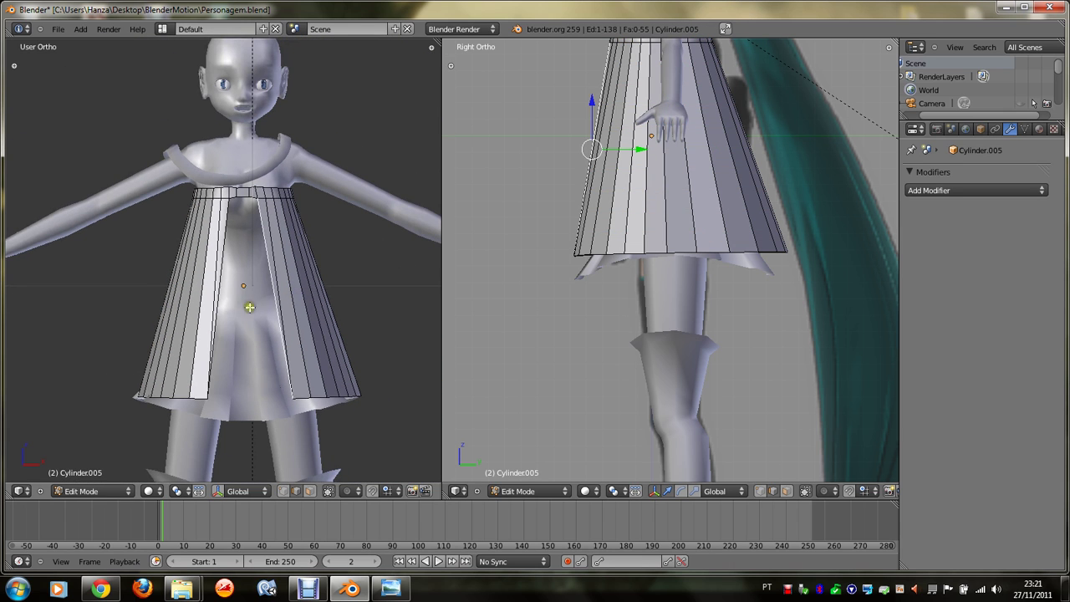
key(z)
key(b)
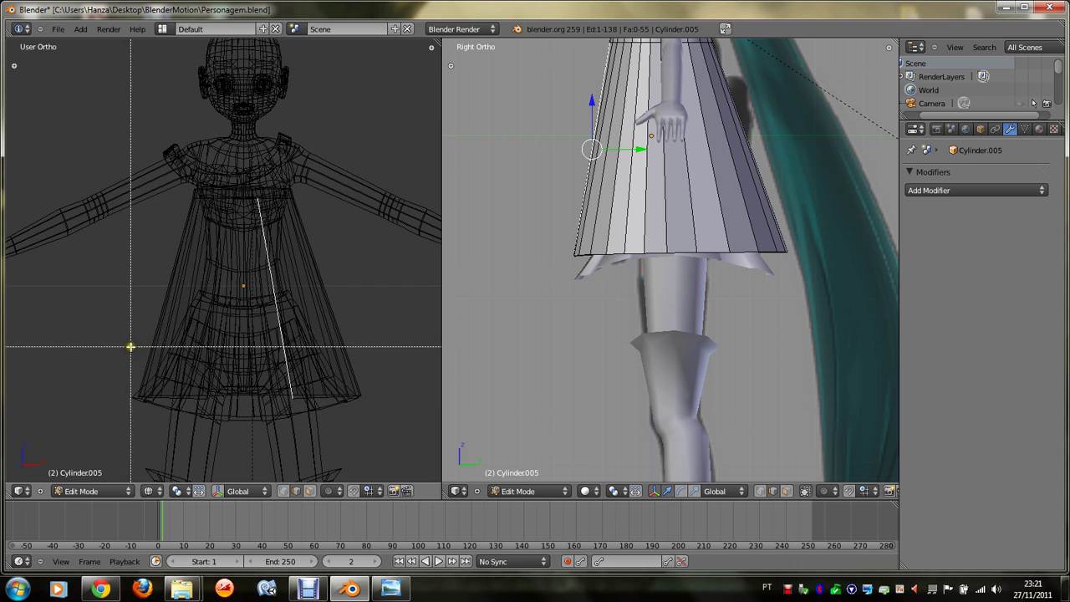
mouse_move(131, 346)
mouse_down()
mouse_move(206, 310)
mouse_move(371, 261)
mouse_up()
key(z)
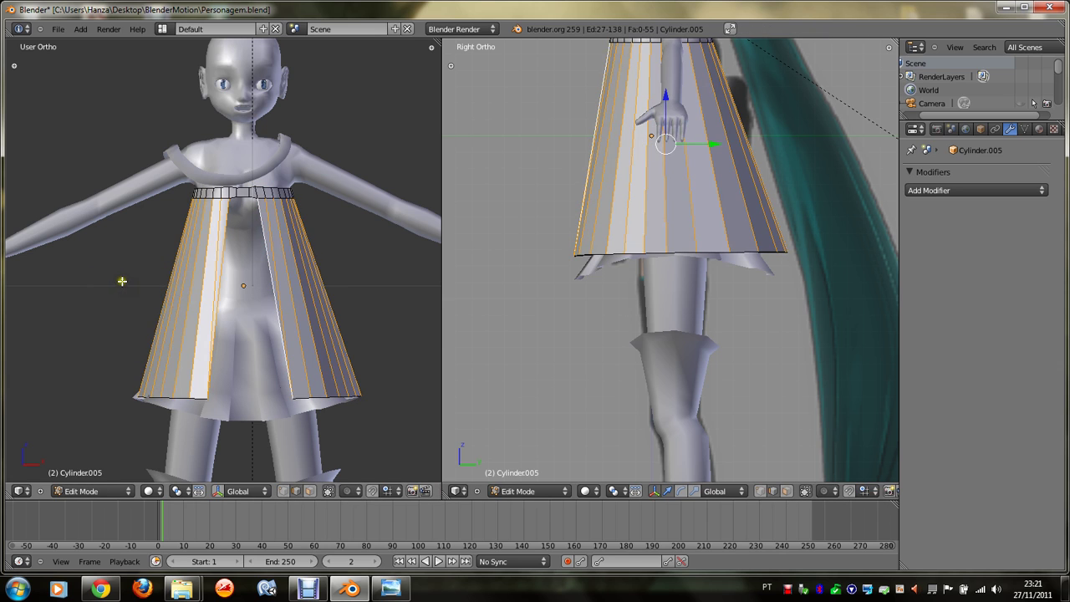
Step: Remove doubles, then subdivide the selected skirt panels with 10 cuts
key(t)
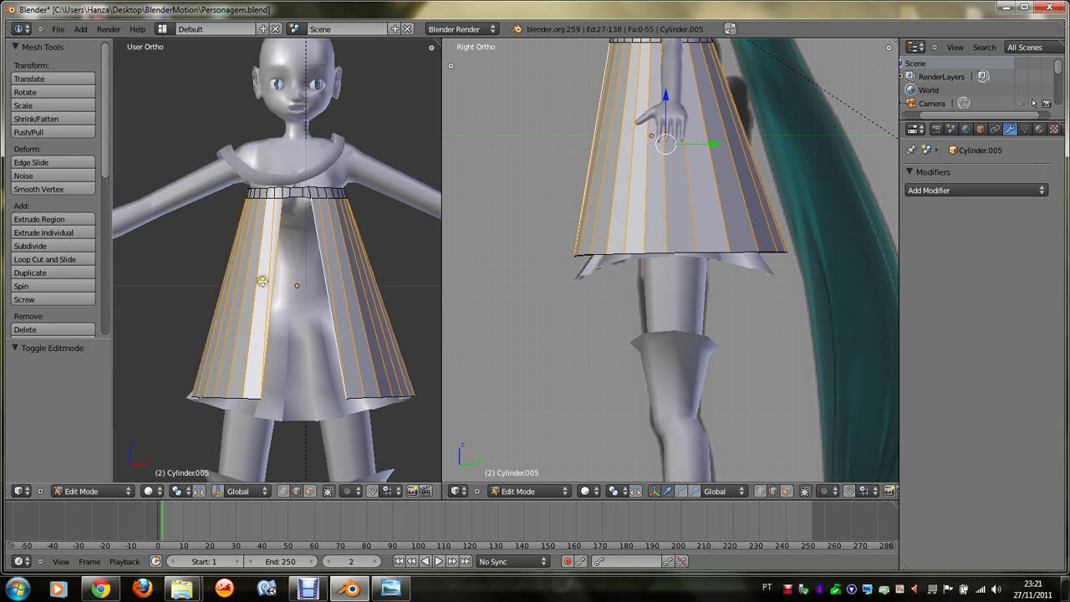
key(w)
key(w)
click(267, 145)
key(w)
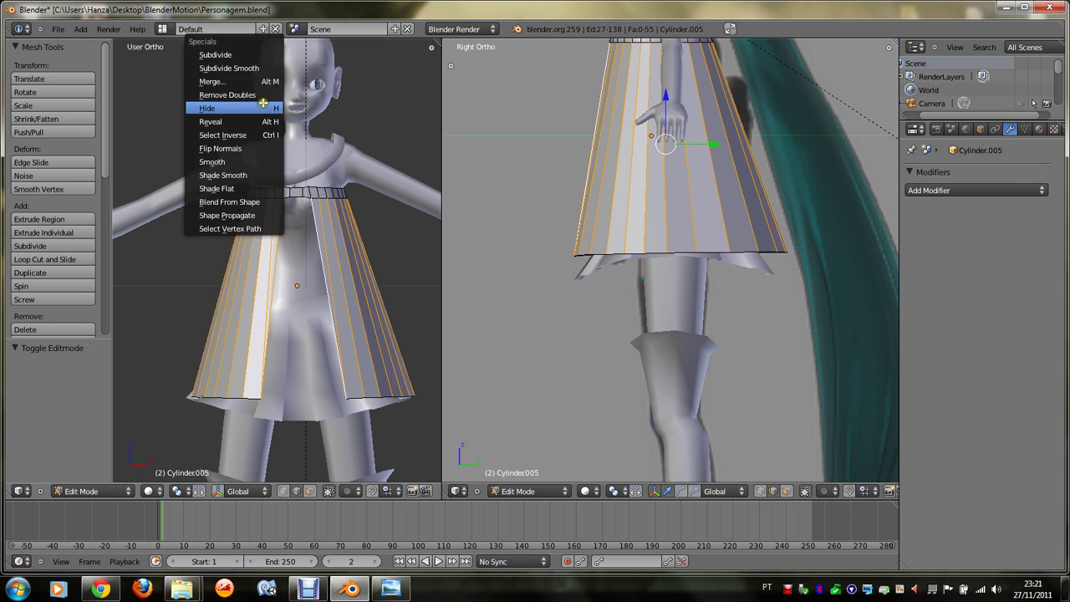
click(259, 54)
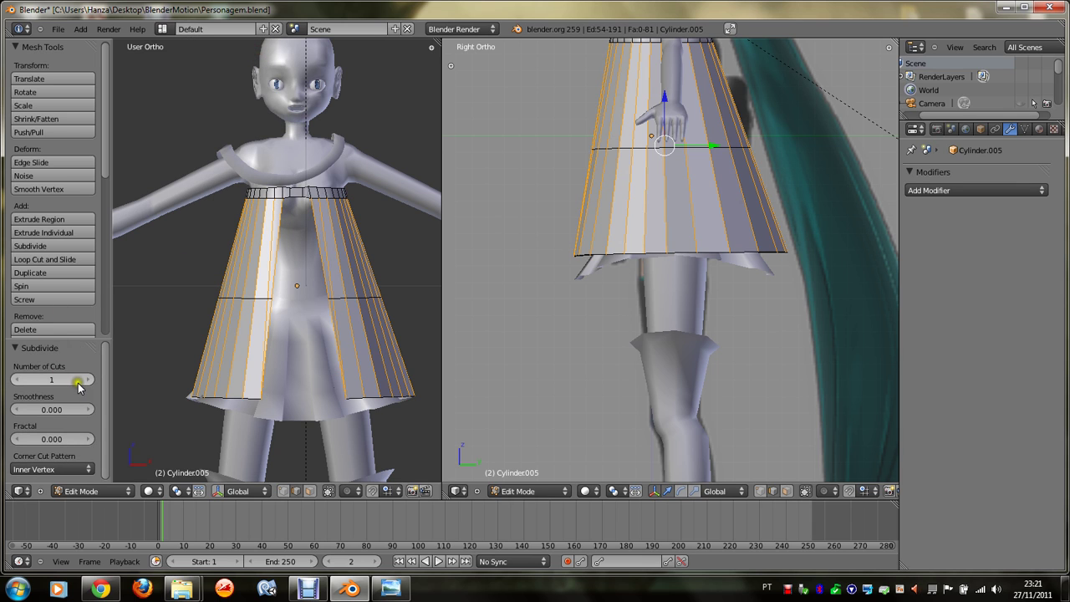
drag(72, 382, 78, 383)
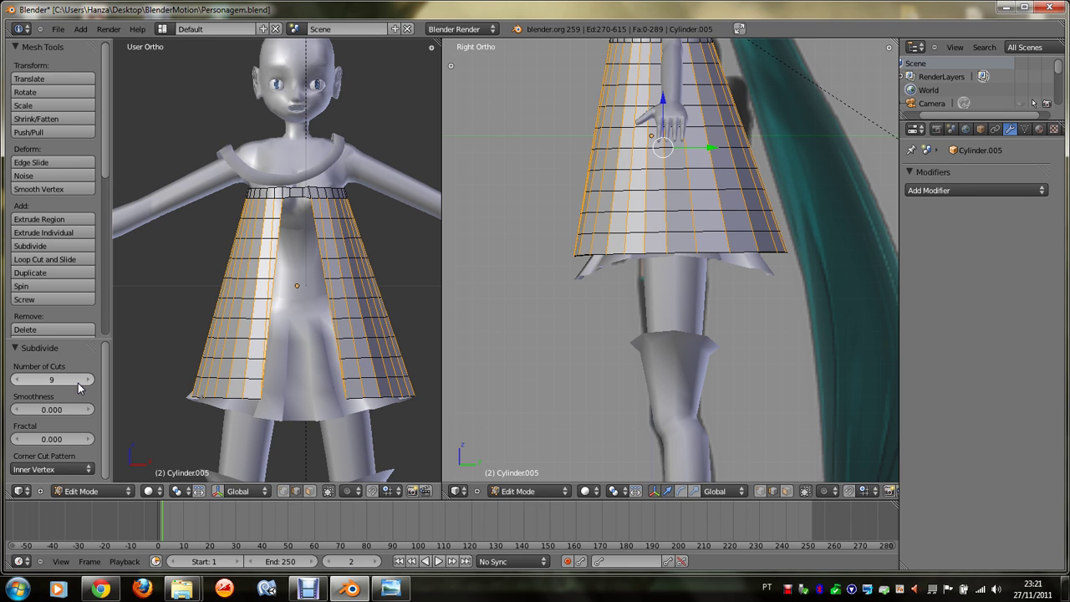
drag(78, 383, 79, 383)
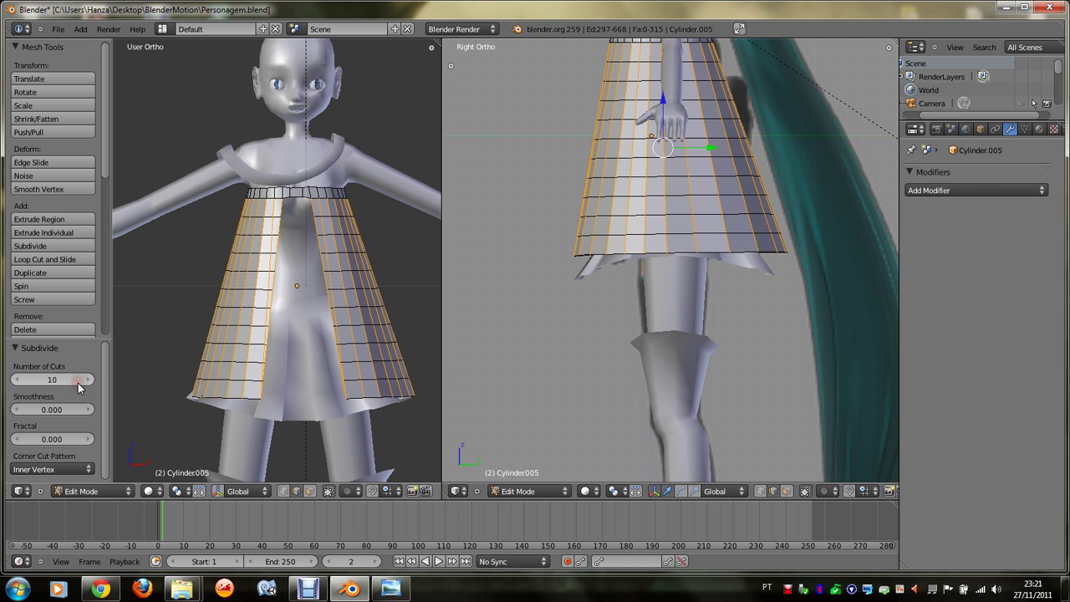
Step: Reselect a horizontal edge loop on the skirt and turn on proportional editing
key(Tab)
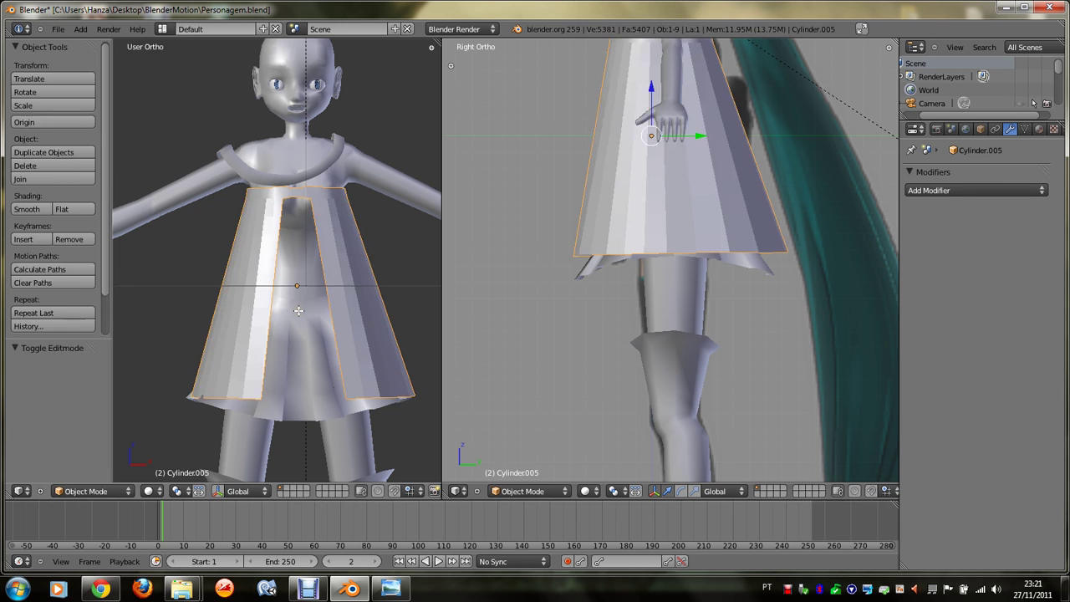
key(Tab)
key(a)
alt+right_click(378, 307)
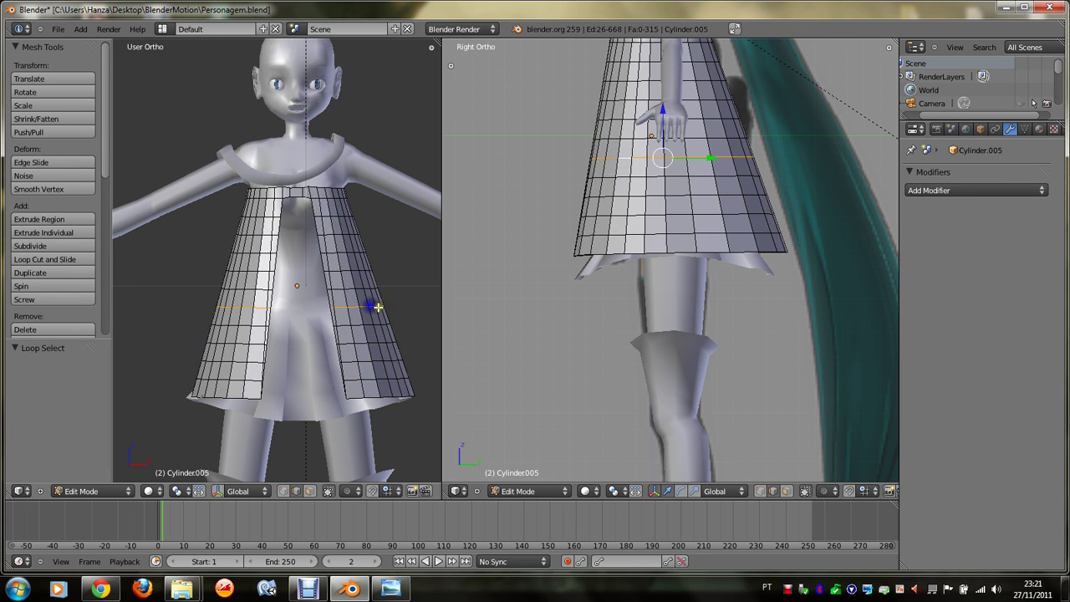
click(352, 491)
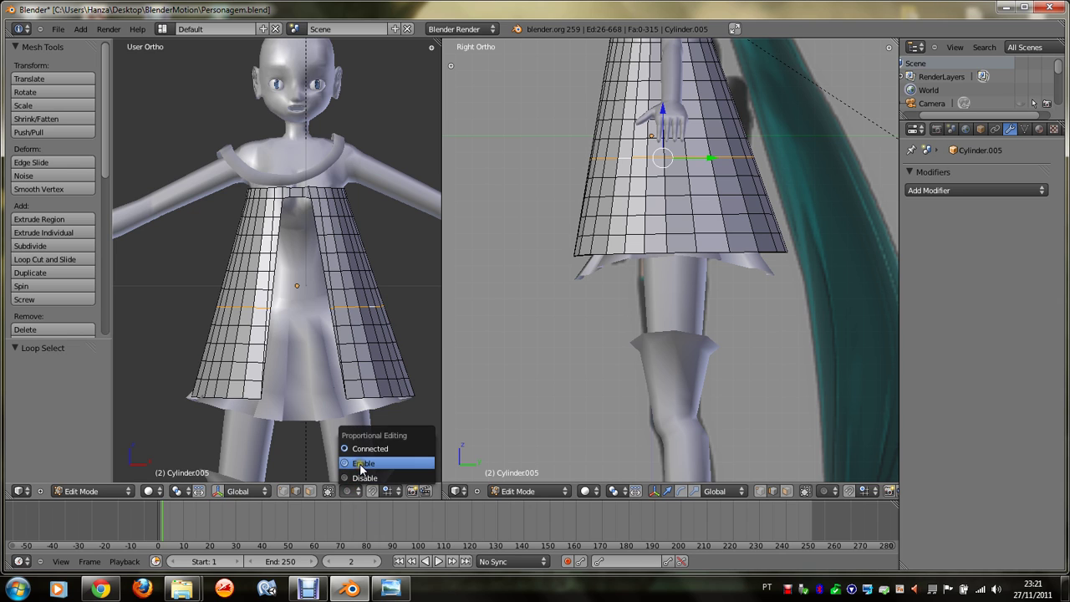
click(366, 468)
key(s)
click(379, 378)
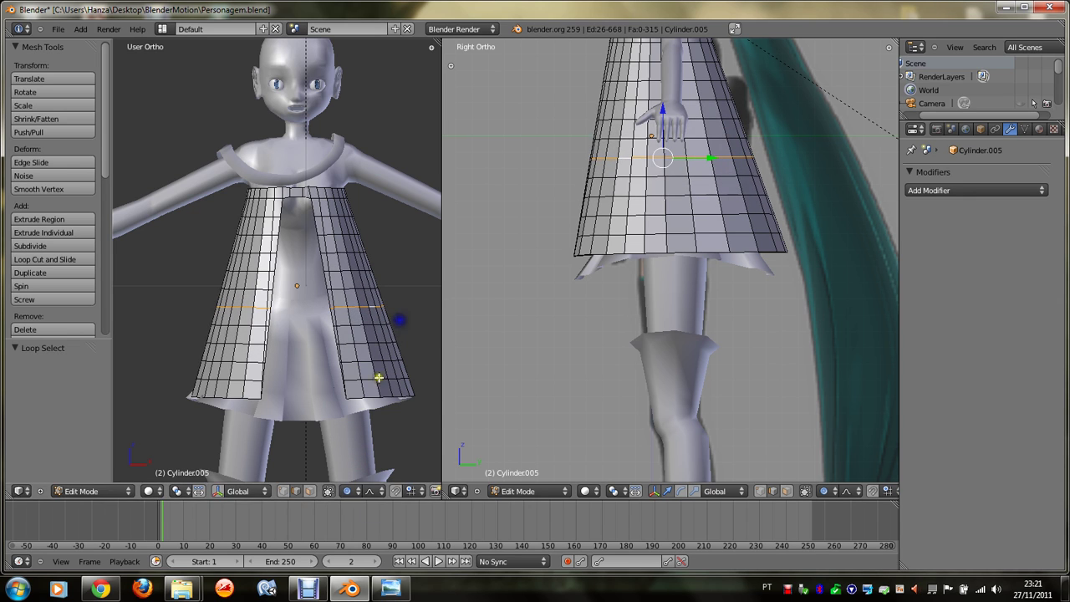
Step: Scale the chest loop inward to about 0.915 with smooth proportional falloff
click(368, 492)
alt+right_click(324, 217)
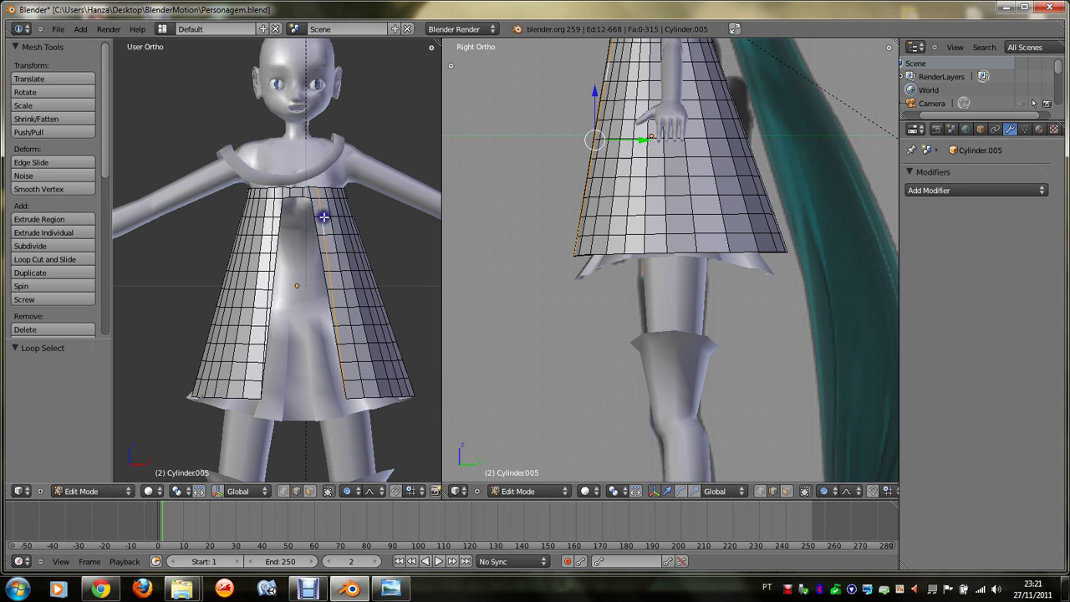
key(s)
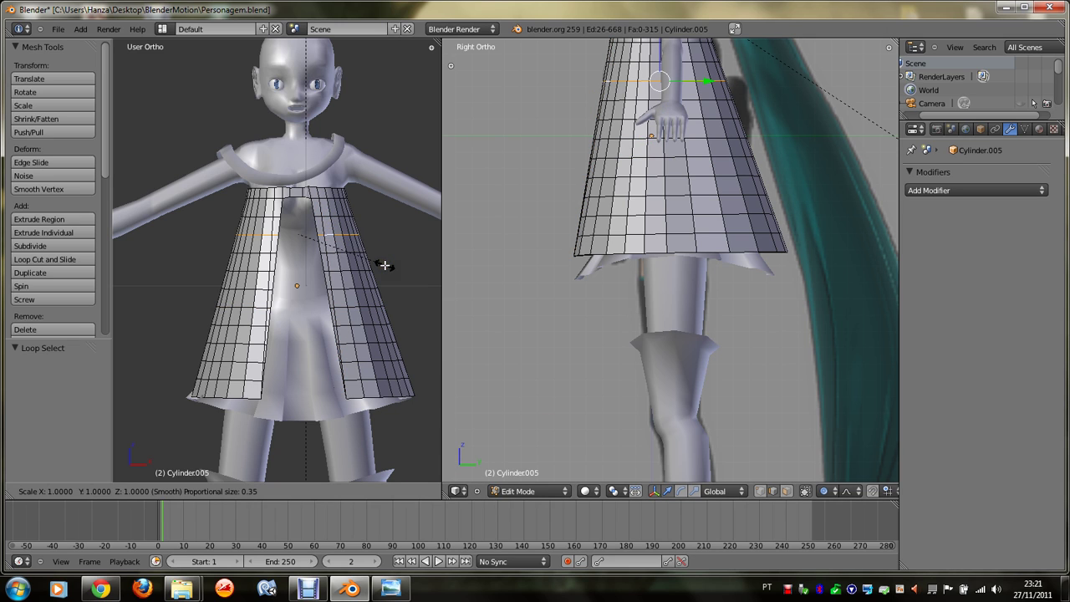
key(o)
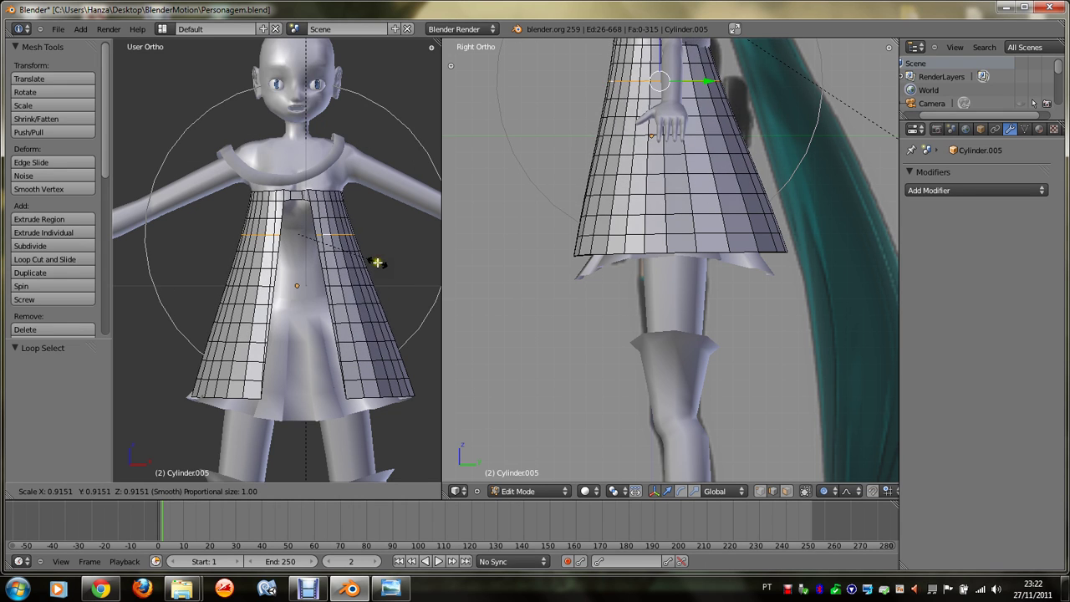
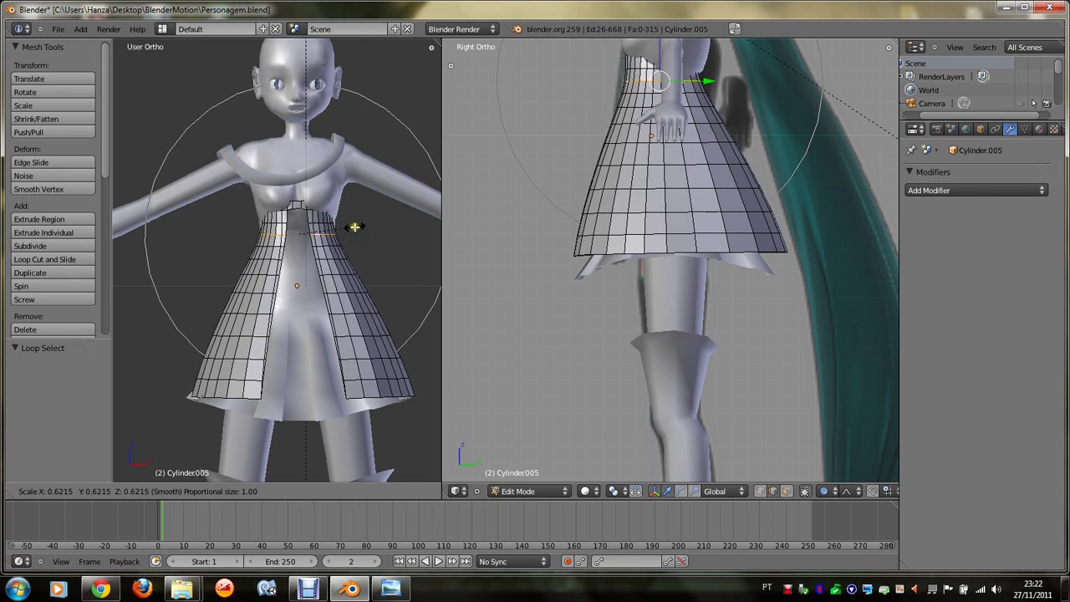
Step: Restore the skirt top and proportionally scale a lower skirt loop with Sharp falloff
right_click(378, 243)
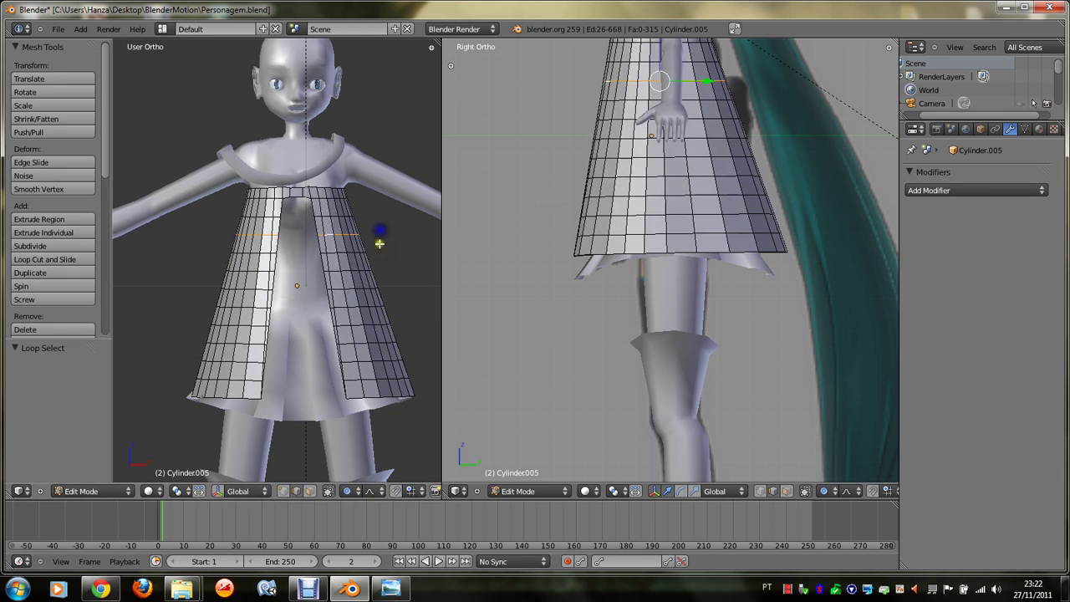
alt+right_click(359, 344)
key(s)
right_click(382, 362)
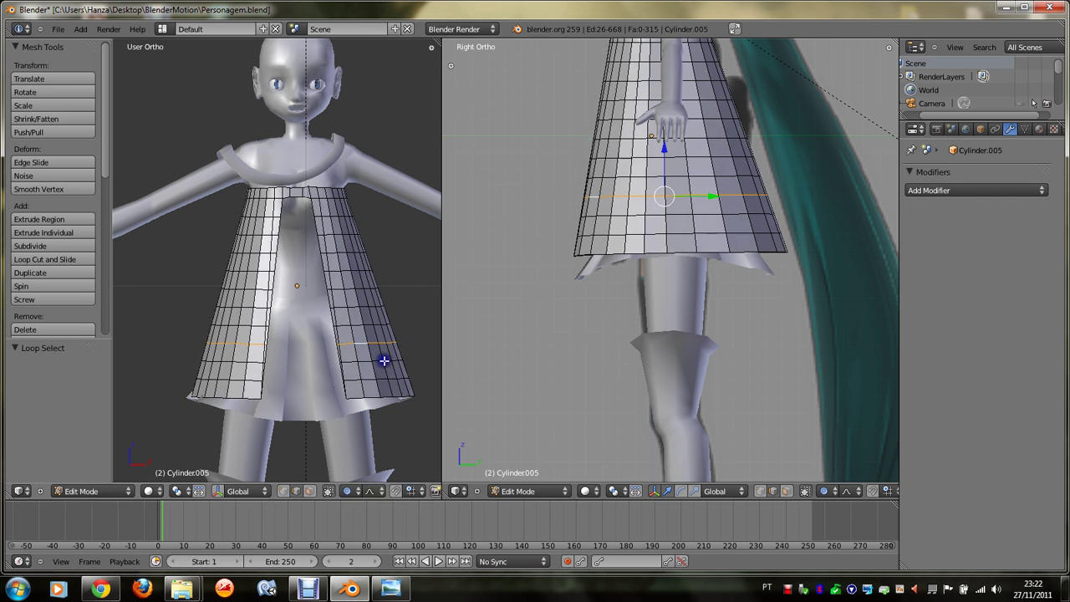
click(374, 493)
click(399, 434)
key(s)
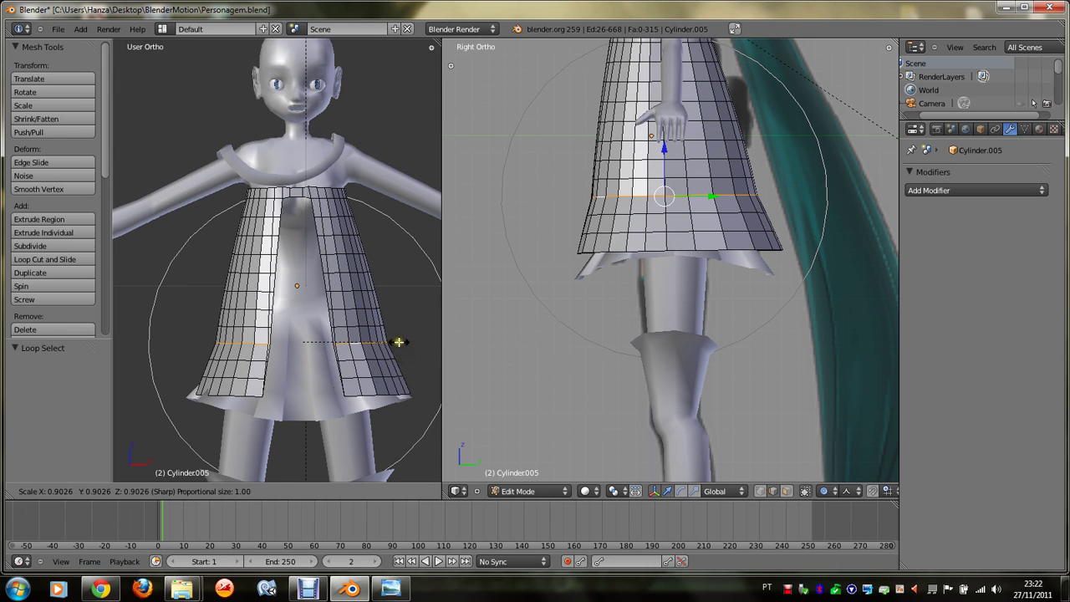
scroll(399, 342, down, 3)
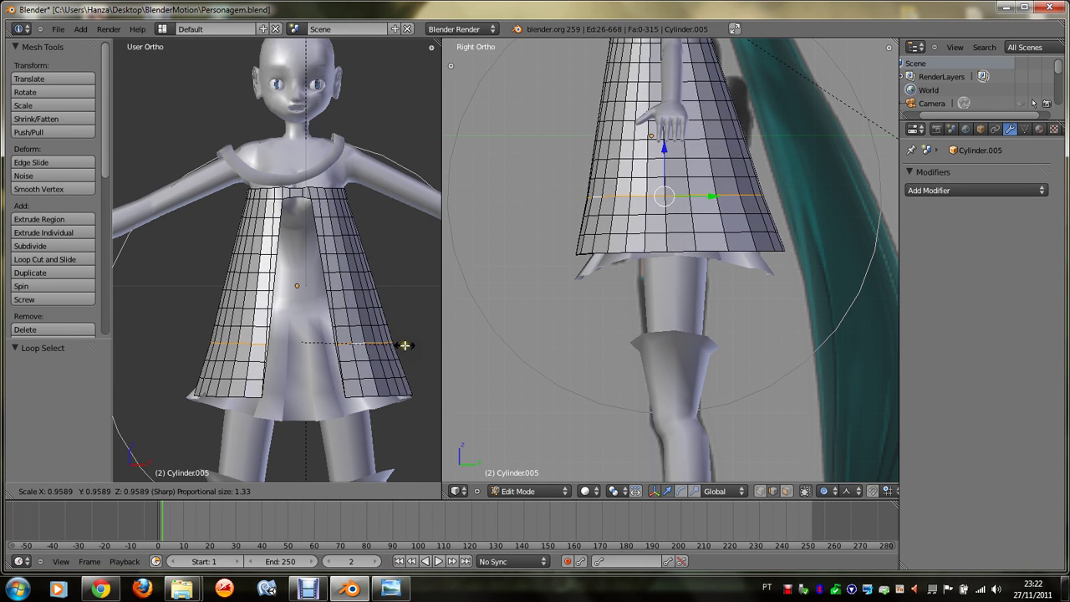
click(405, 343)
click(366, 491)
click(386, 419)
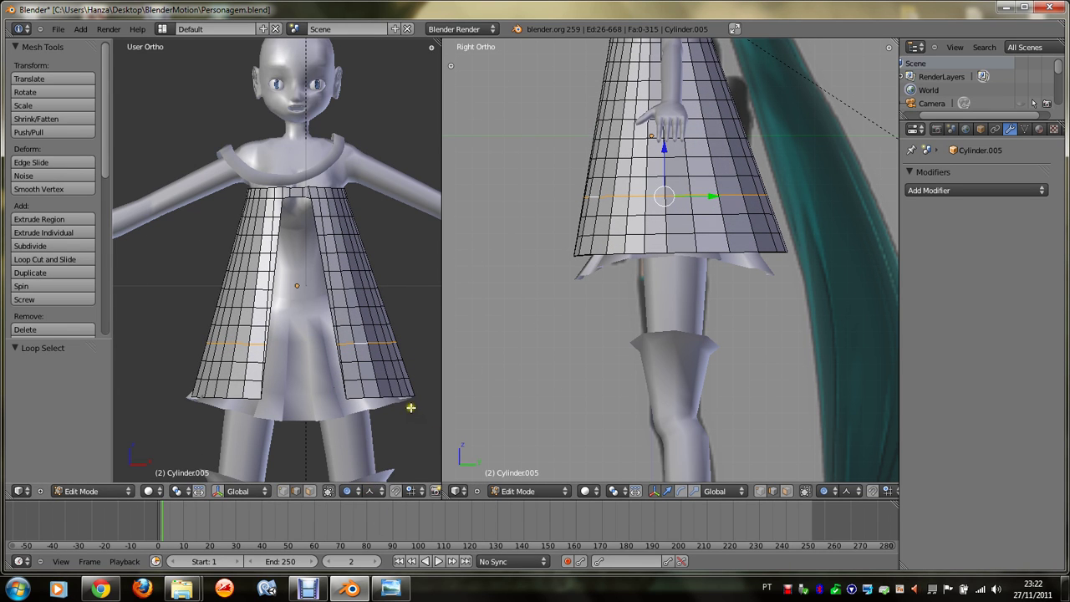
Step: Proportionally scale the edges bordering the skirt's front opening with a new falloff curve
alt+right_click(373, 398)
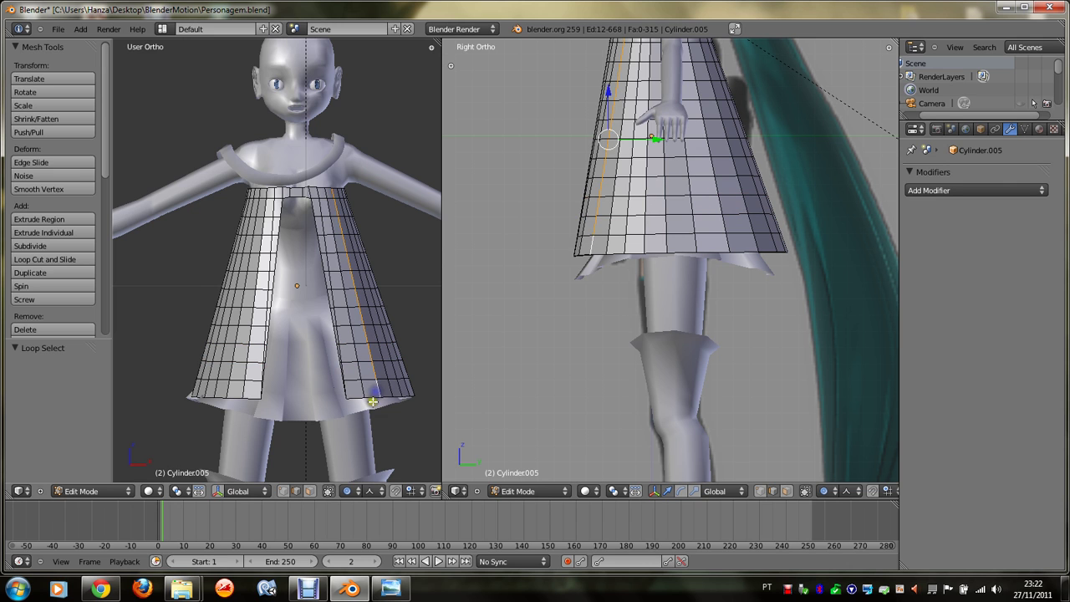
key(s)
click(409, 407)
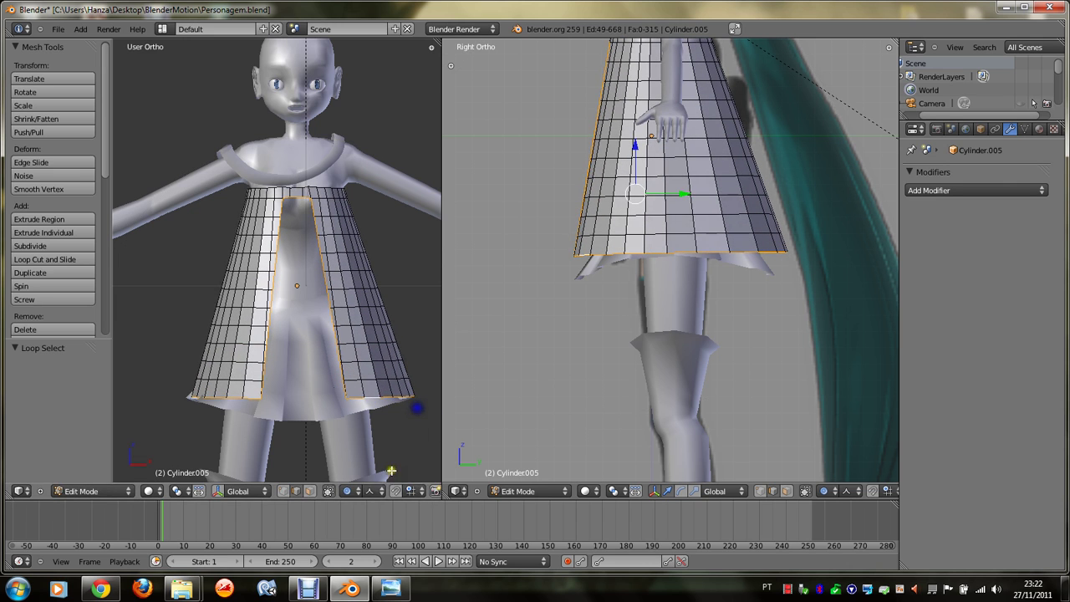
click(371, 491)
click(406, 425)
key(s)
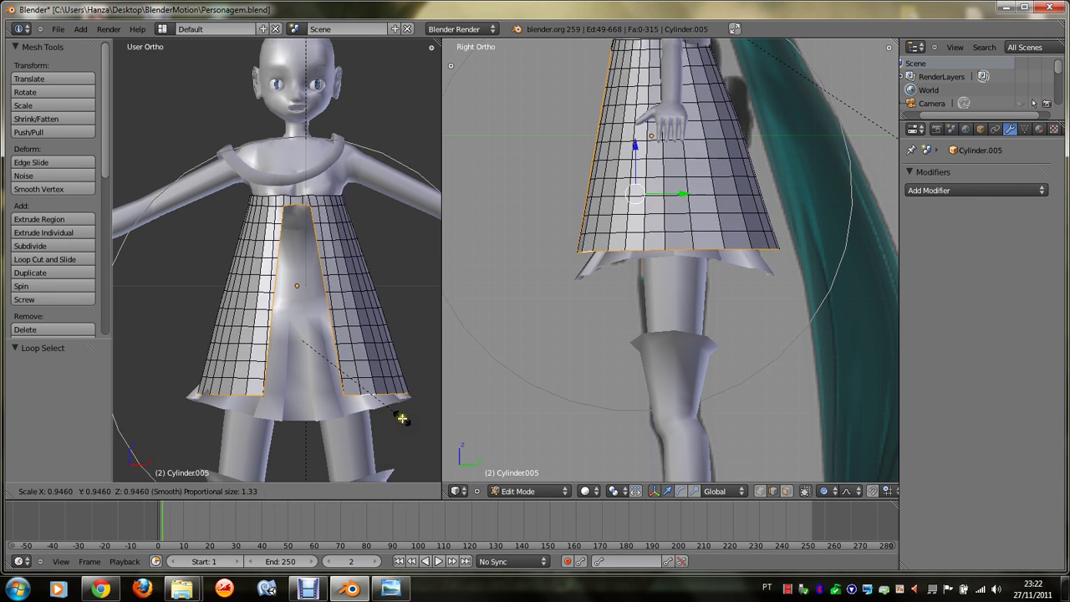
scroll(400, 418, up, 3)
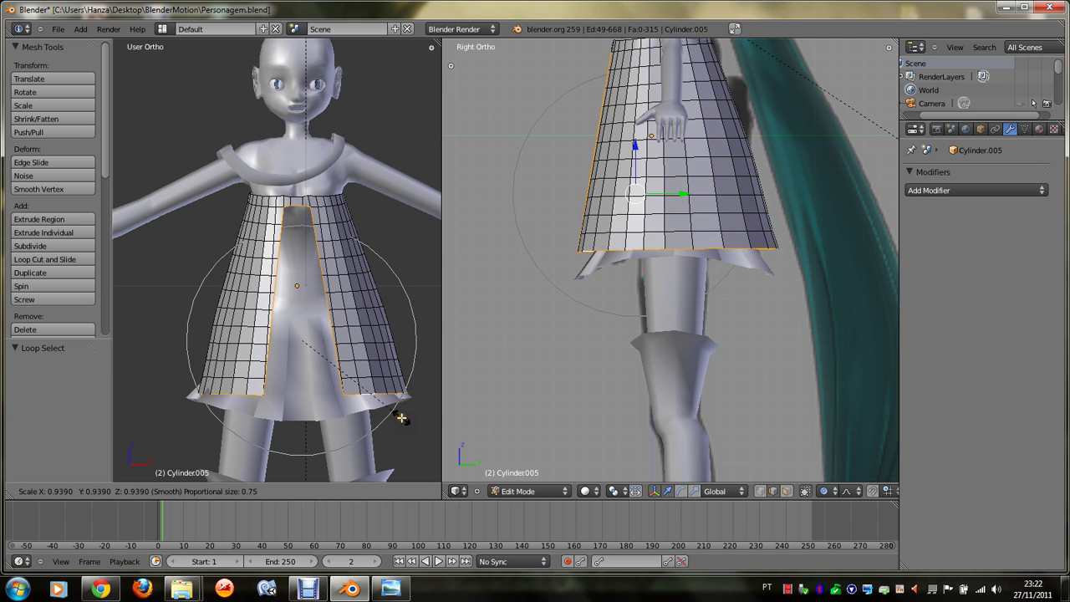
scroll(405, 417, down, 1)
click(409, 417)
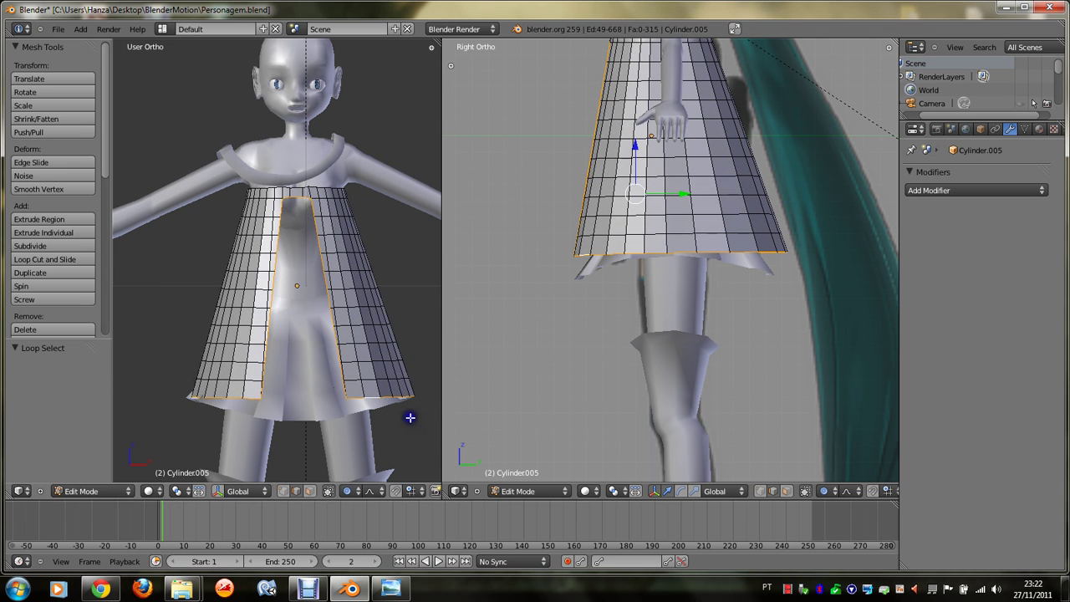
Step: Select the full hem loop in wireframe and flare it outward to 1.2771 with Sharp falloff
right_click(380, 403)
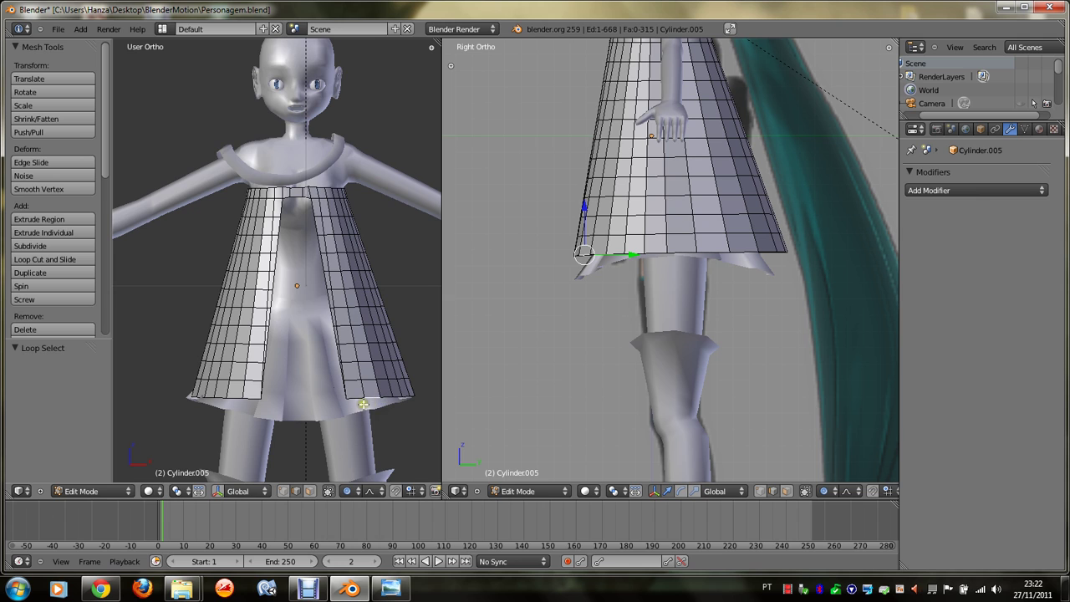
key(z)
drag(174, 425, 418, 390)
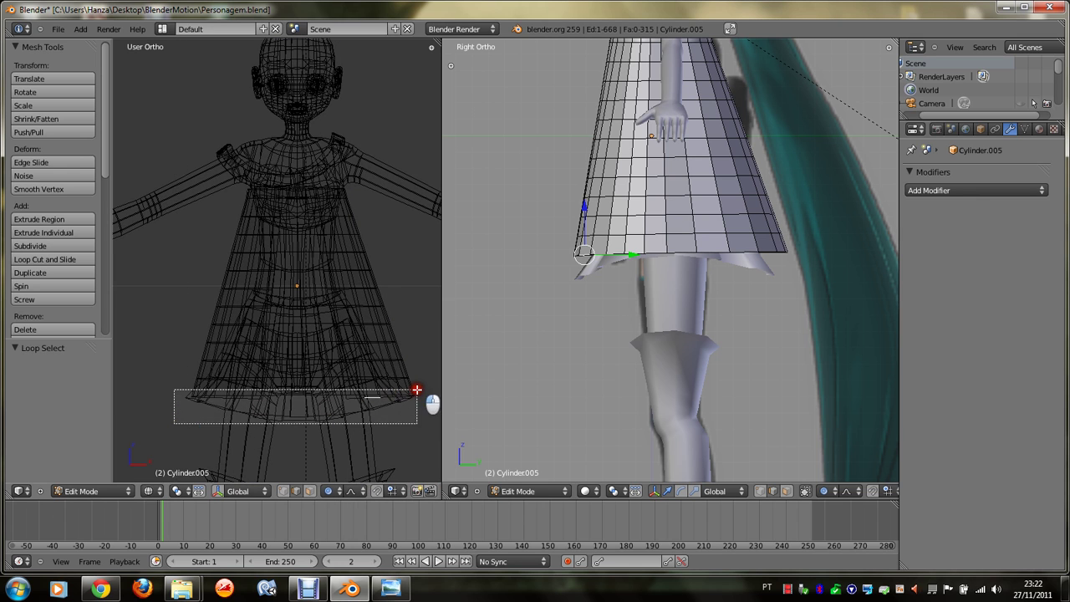
key(z)
key(s)
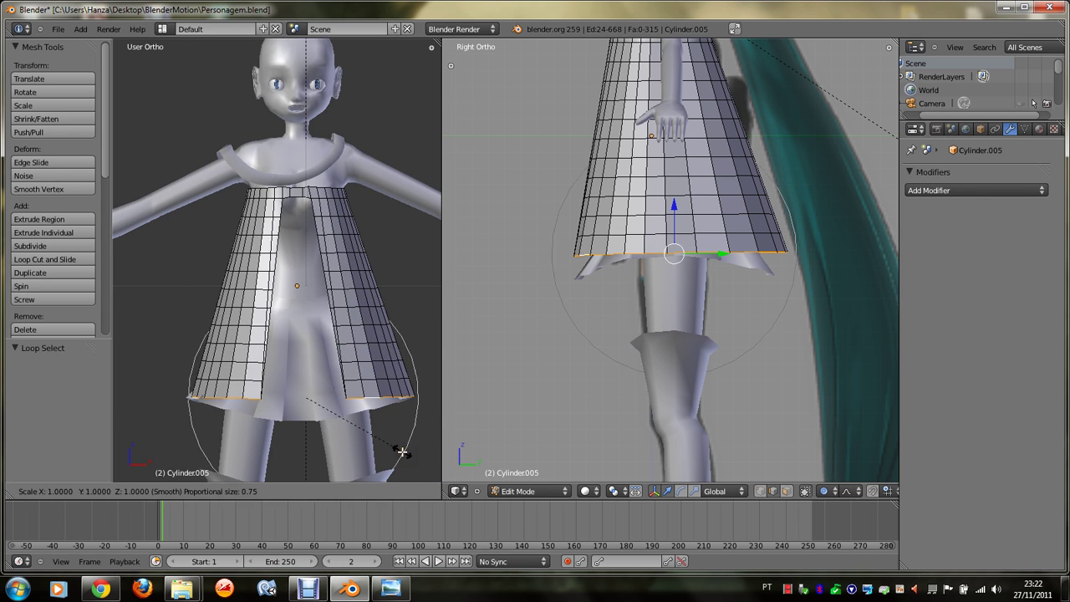
scroll(398, 438, down, 3)
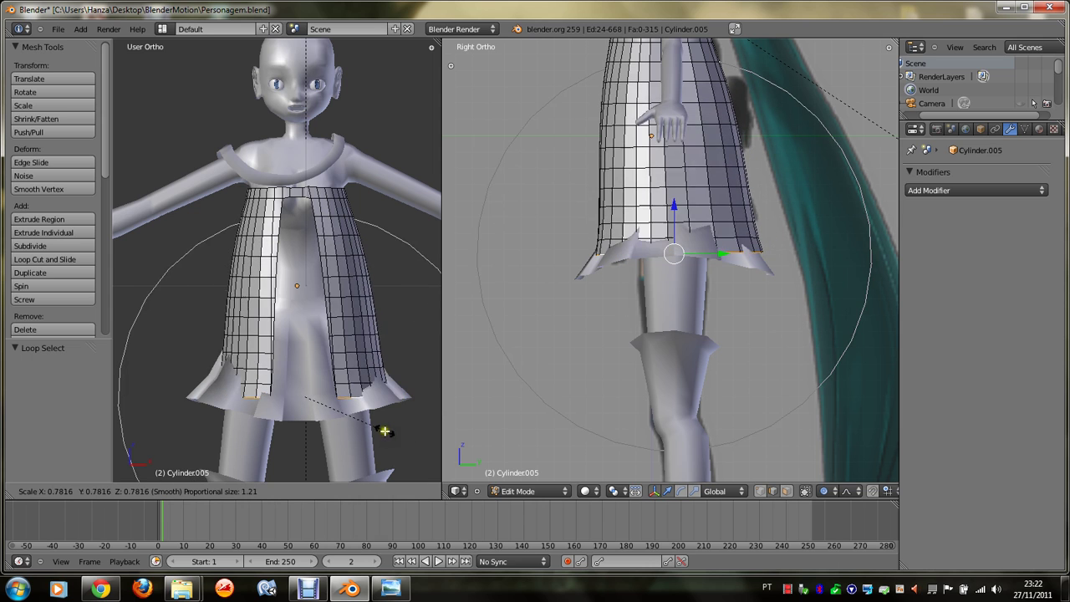
click(404, 433)
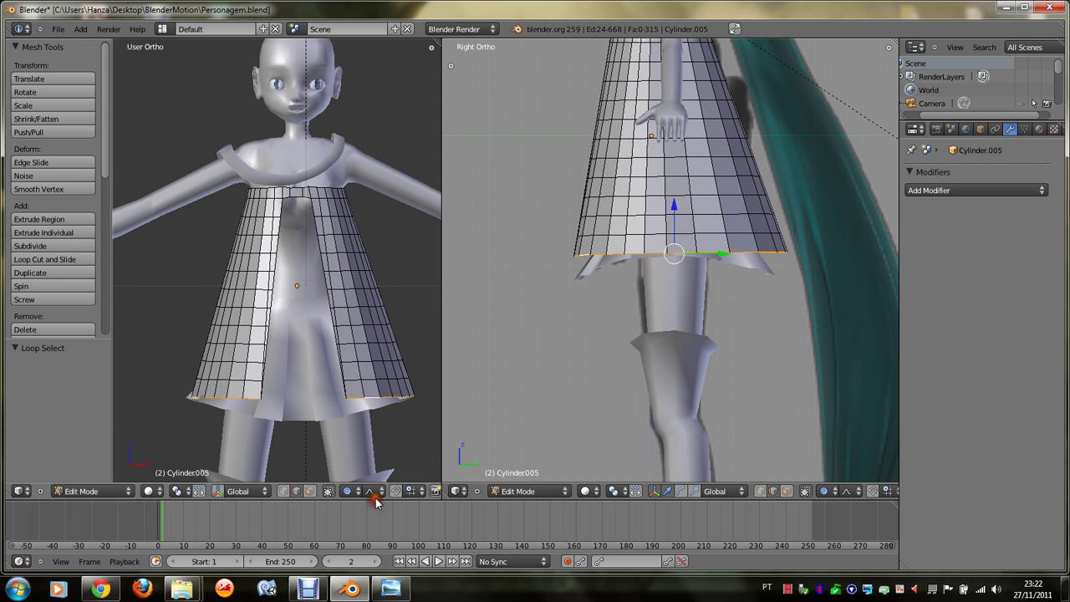
click(375, 497)
click(400, 435)
key(s)
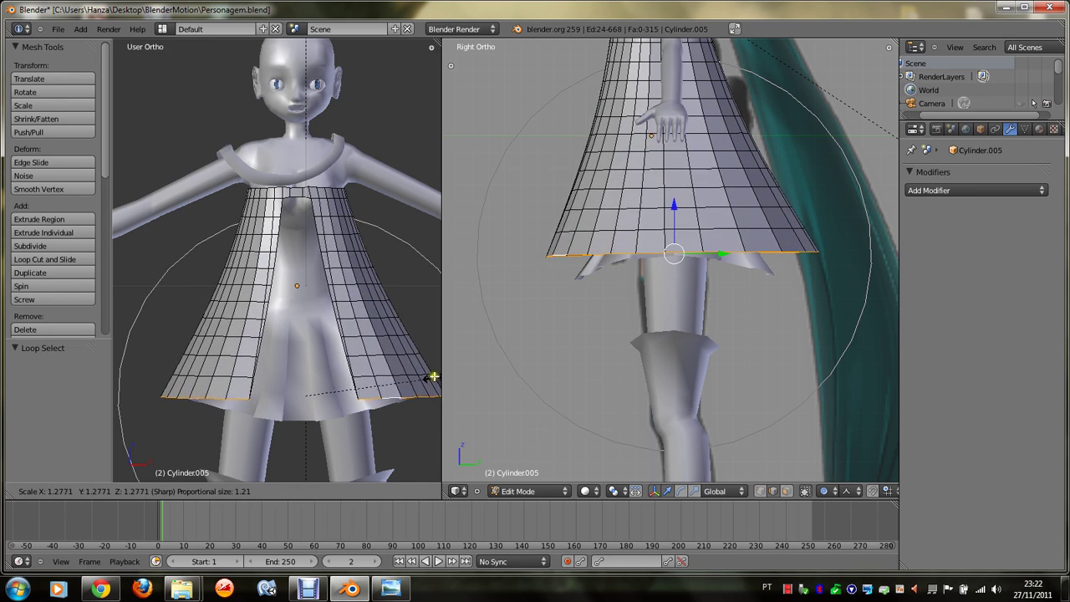
Step: Widen the hem loop to 1.150, then scale the whole skirt slightly wider
click(449, 342)
scroll(399, 379, down, 2)
key(a)
key(a)
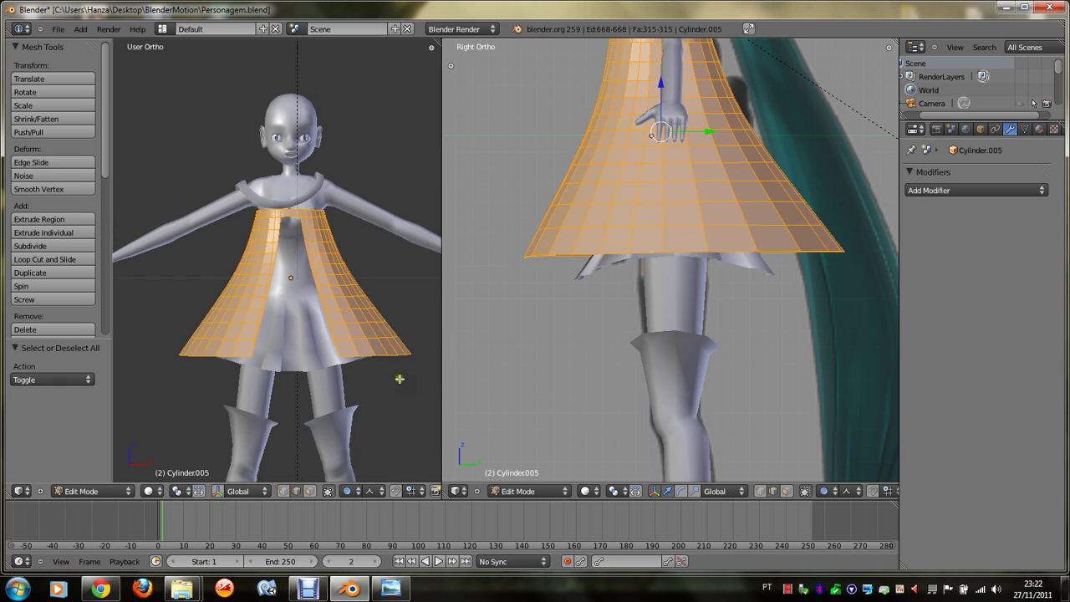
click(385, 382)
alt+right_click(377, 366)
key(s)
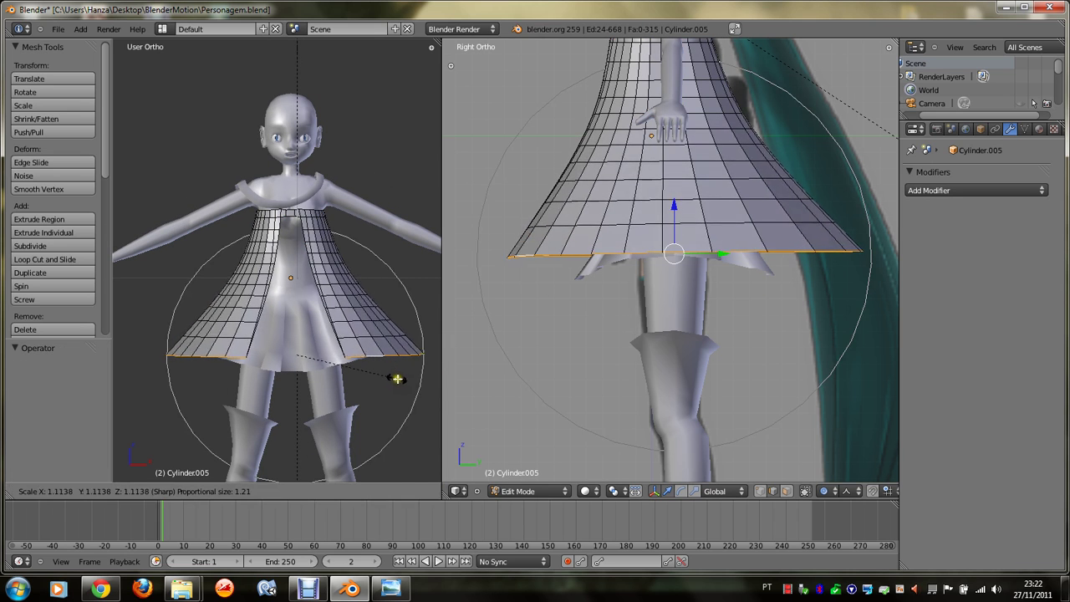
click(399, 379)
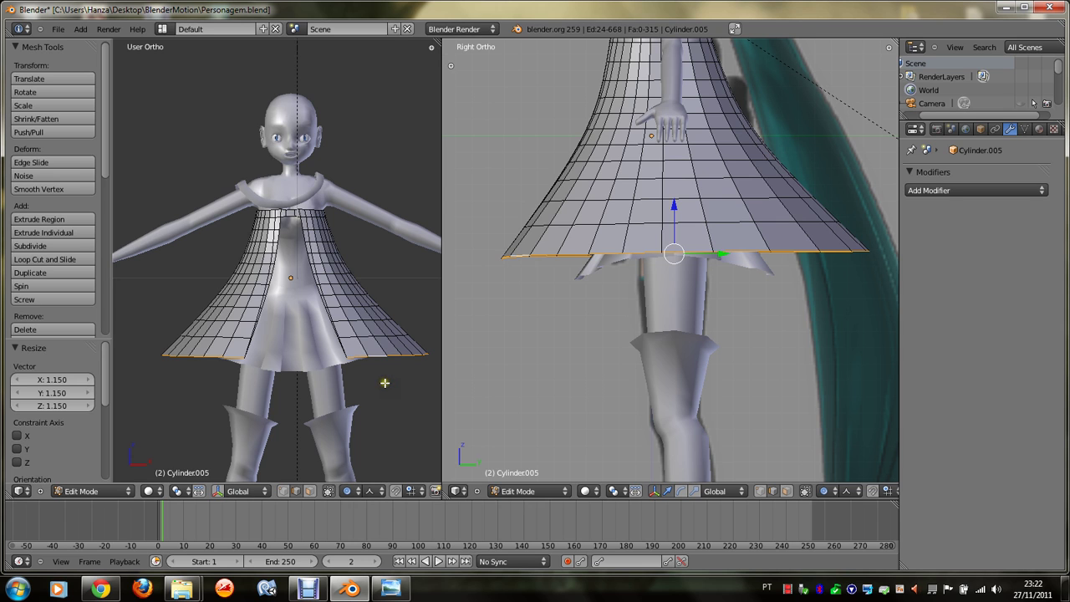
key(a)
key(a)
key(s)
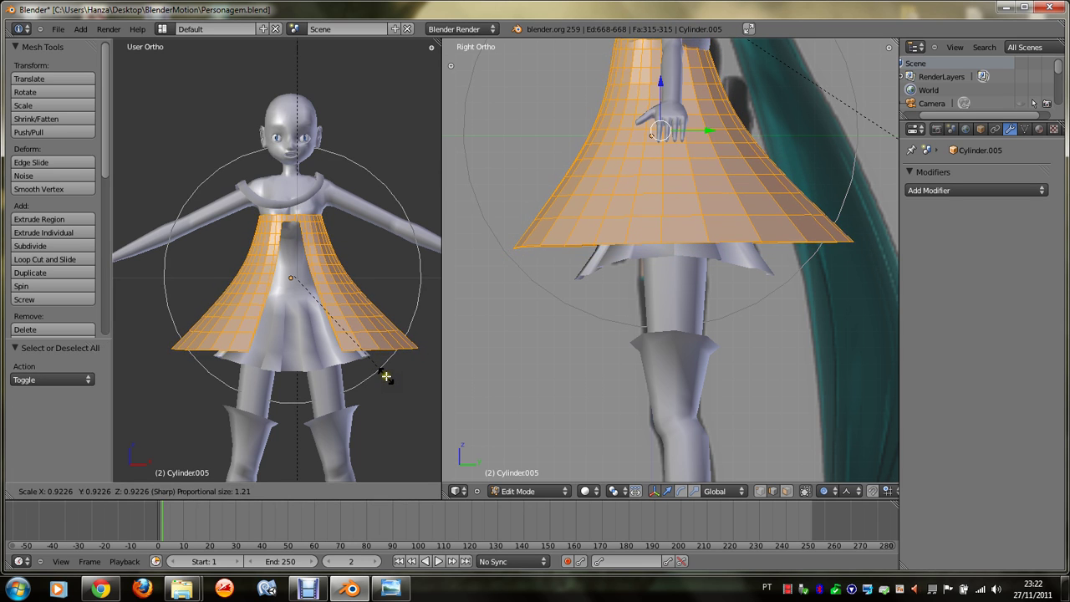
click(380, 379)
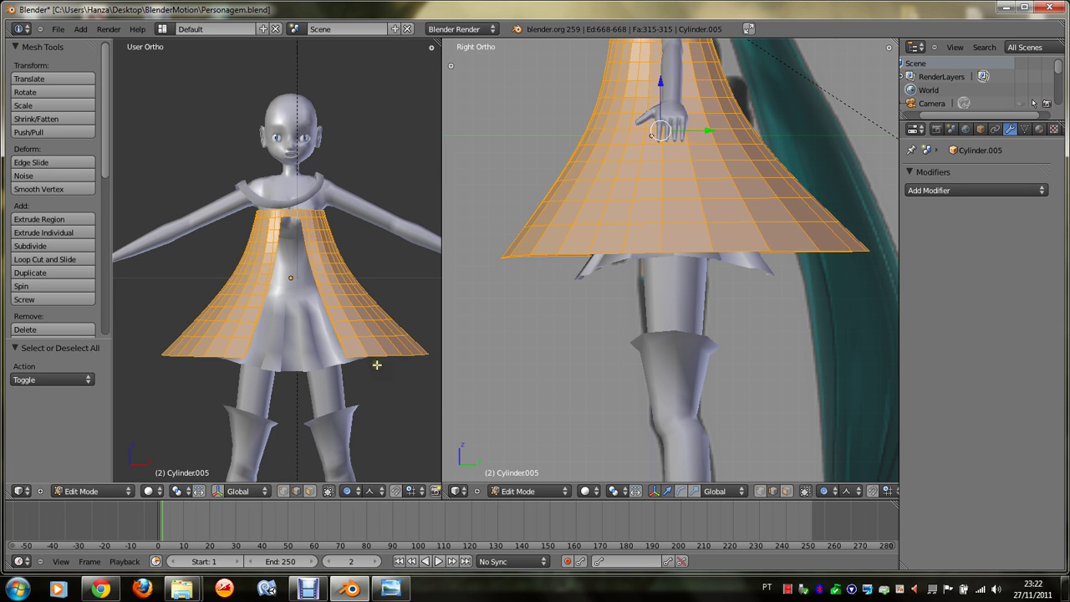
Step: Narrow the hem loop to 0.7, then flare it out proportionally to about 1.69
key(a)
alt+right_click(377, 365)
text(s0.7)
key(Return)
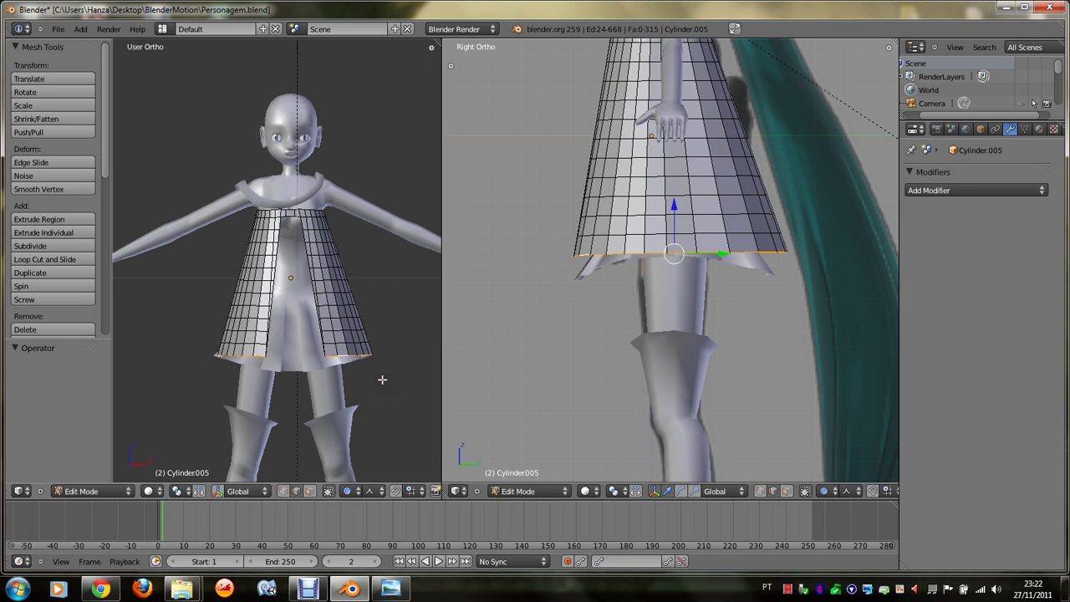
key(s)
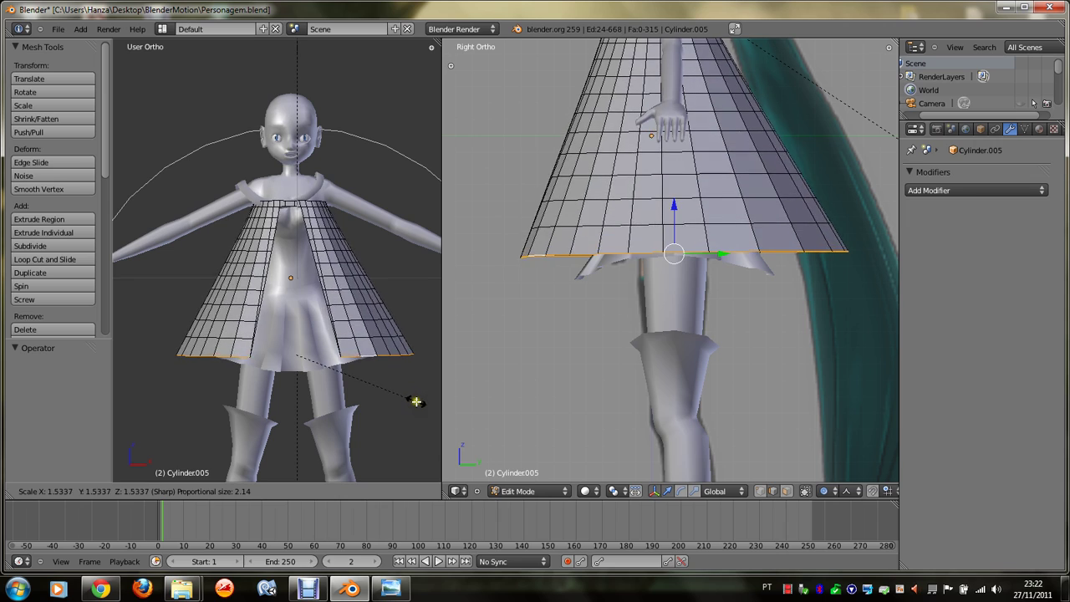
scroll(418, 402, down, 2)
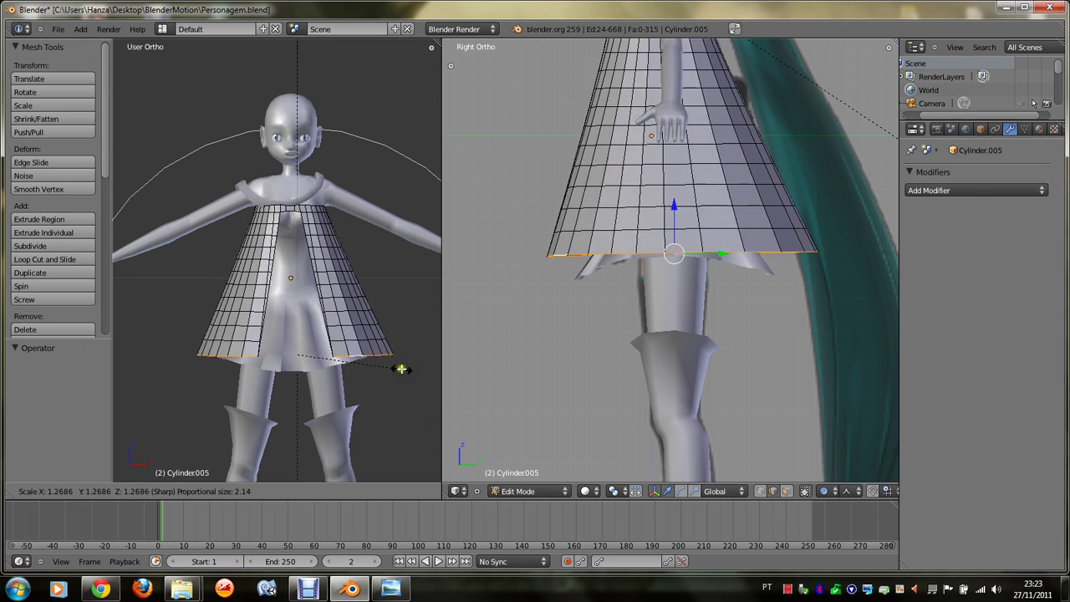
scroll(416, 372, up, 2)
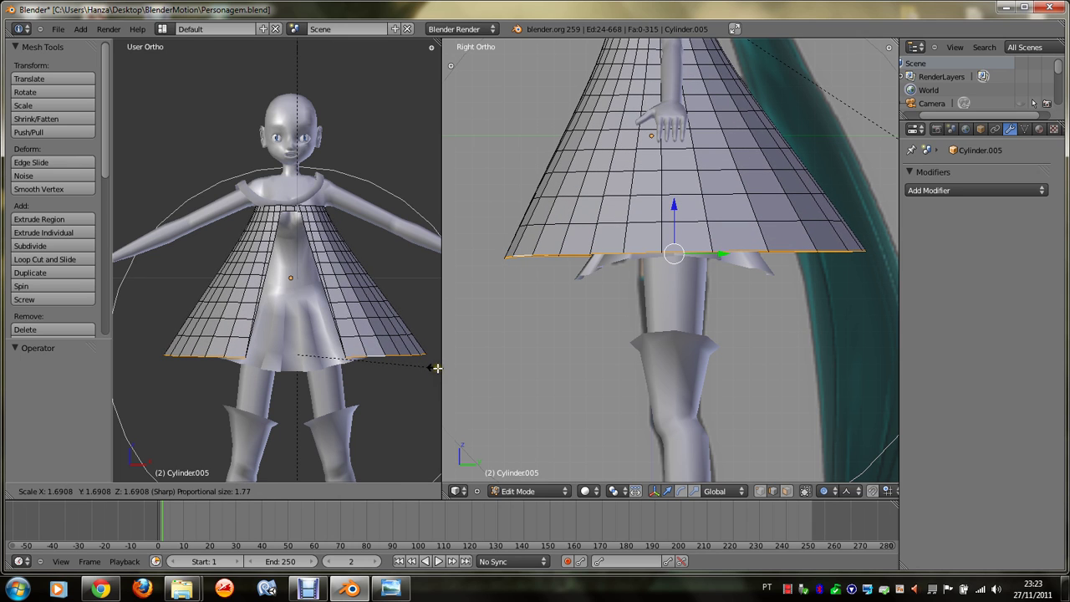
click(435, 365)
Step: Shrink the whole skirt to 0.846, stretch it along Z, and lower it 0.157
key(a)
key(a)
key(s)
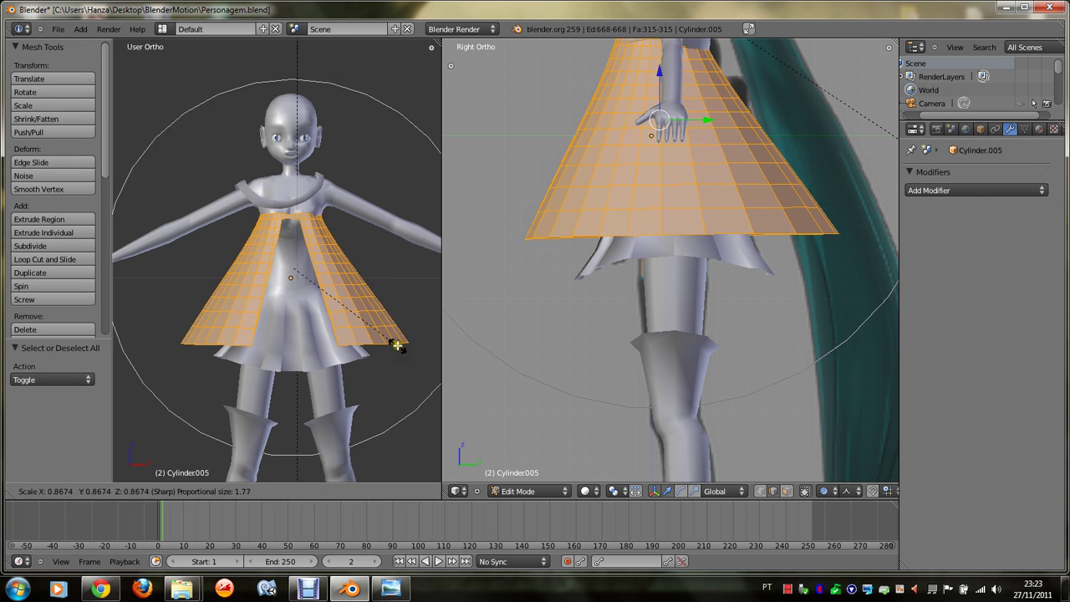
click(397, 341)
scroll(397, 341, up, 2)
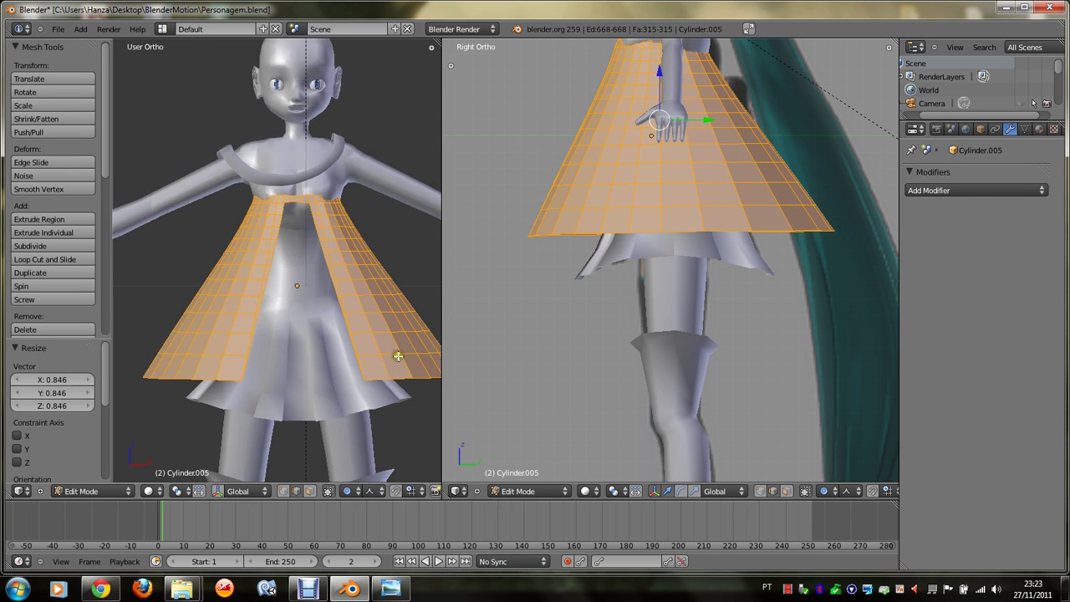
key(s)
key(z)
click(414, 393)
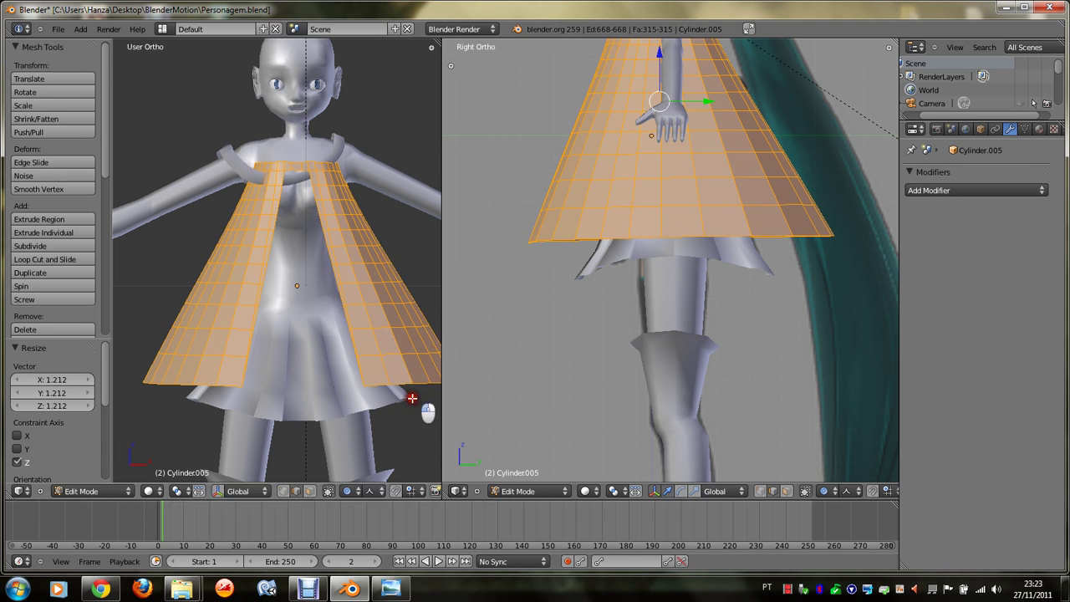
key(g)
key(z)
click(417, 426)
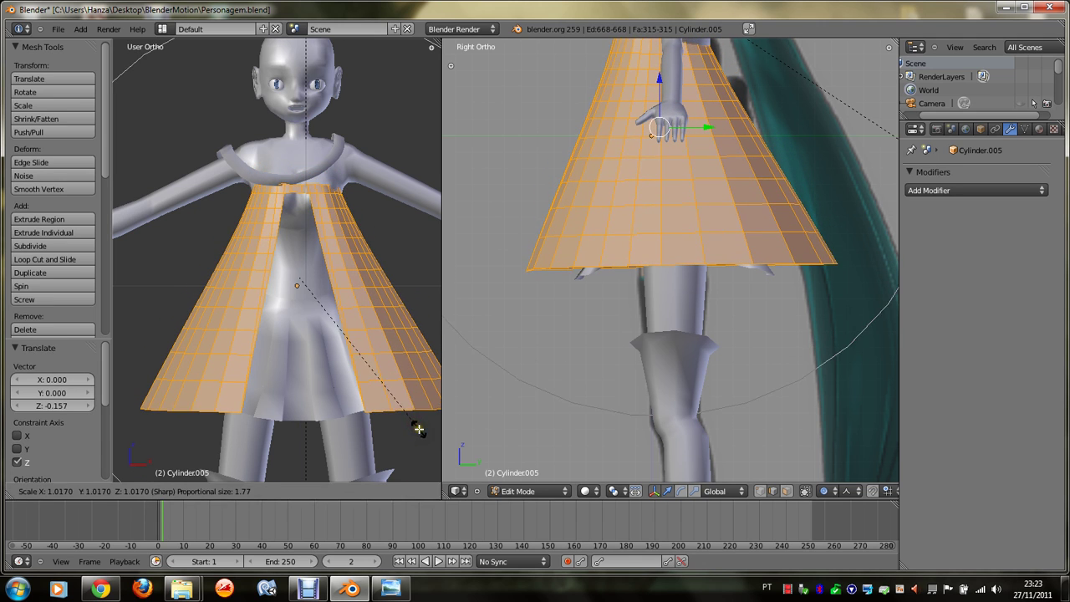
alt+right_click(327, 196)
scroll(345, 276, up, 1)
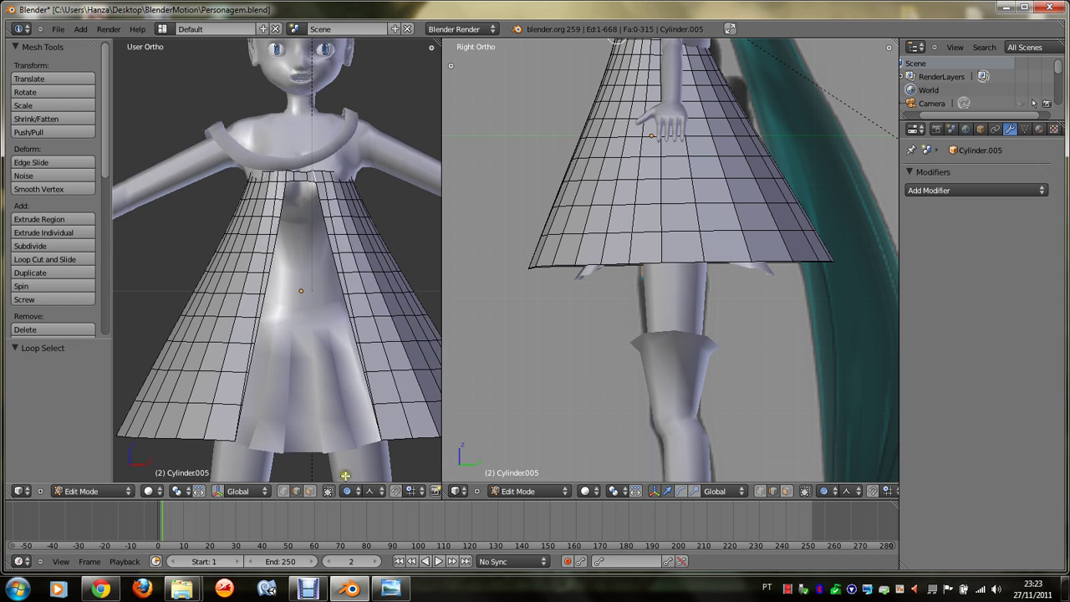
Step: Proportionally widen the skirt's top edge loop
key(s)
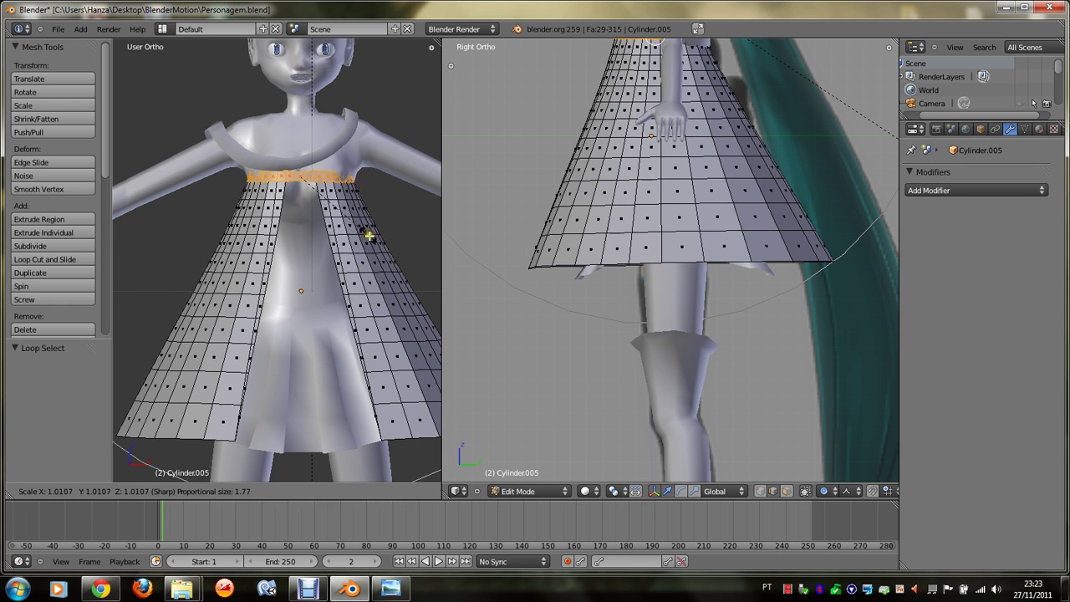
click(375, 235)
key(s)
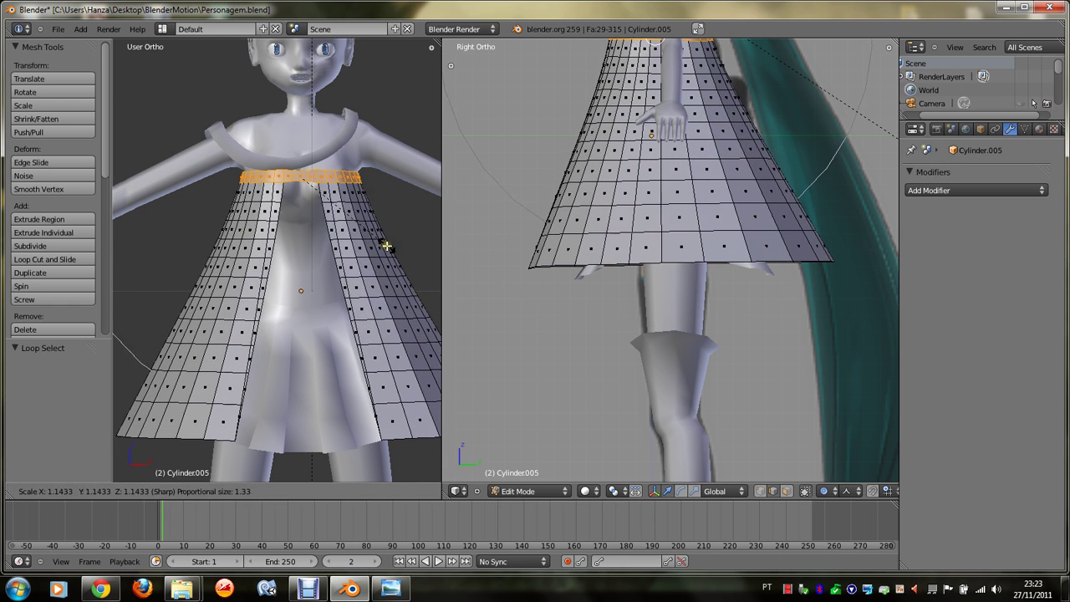
scroll(387, 243, up, 5)
scroll(390, 244, up, 4)
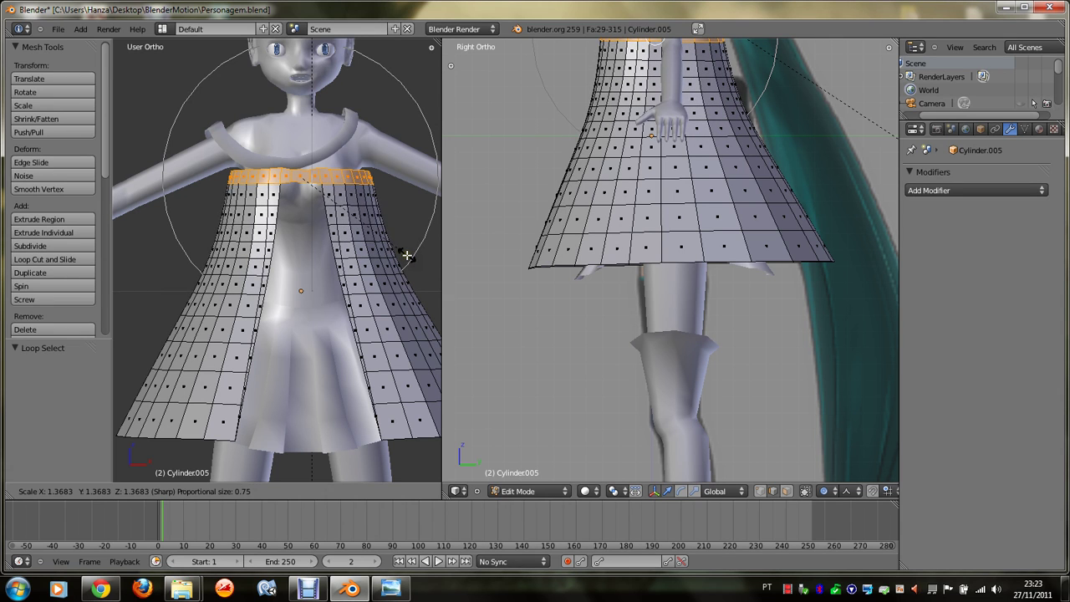
click(406, 230)
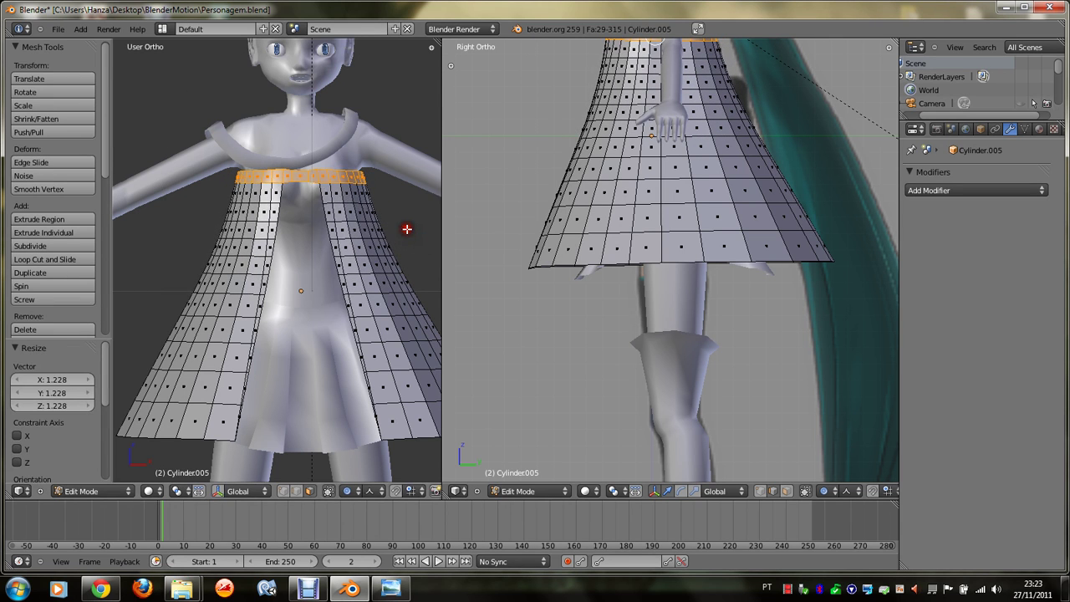
scroll(406, 229, up, 2)
scroll(406, 230, up, 2)
middle_drag(407, 232, 403, 217)
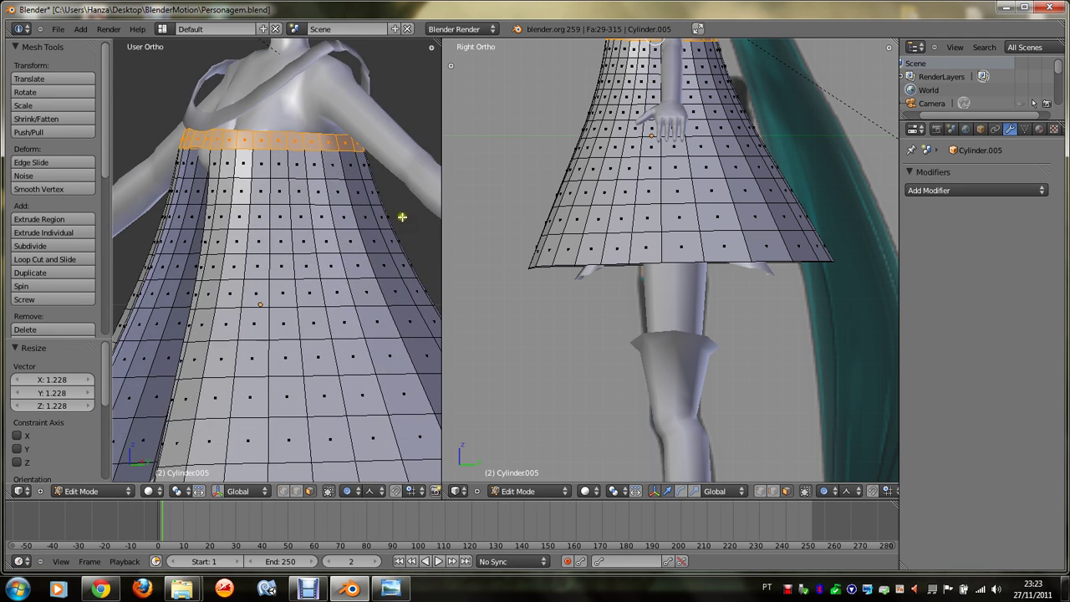
Step: Lower the front vertex of the top edge along Z so the neckline dips
right_click(309, 134)
key(g)
key(z)
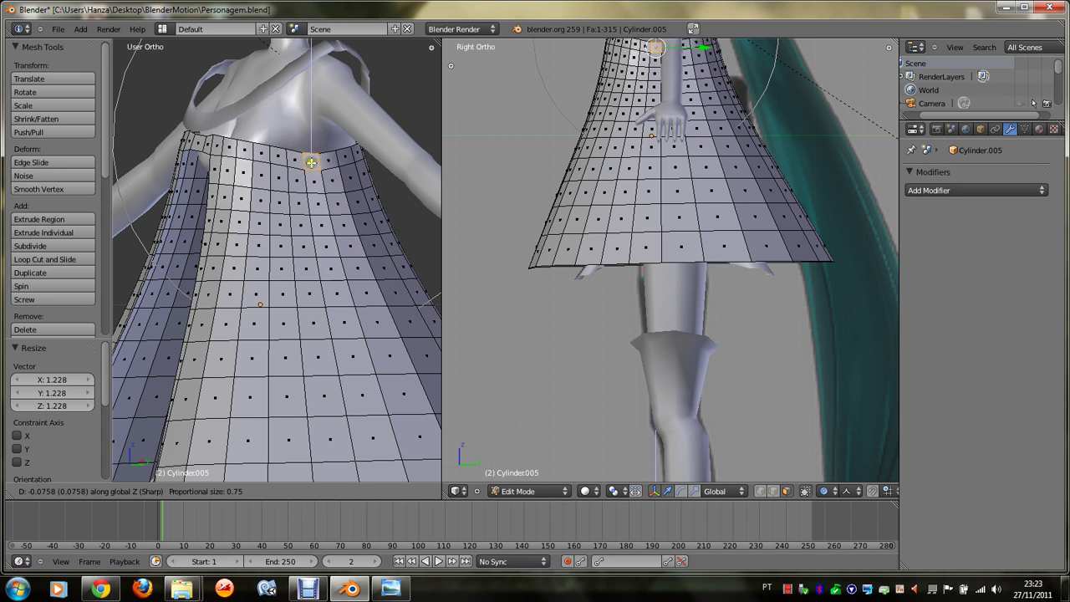
click(314, 167)
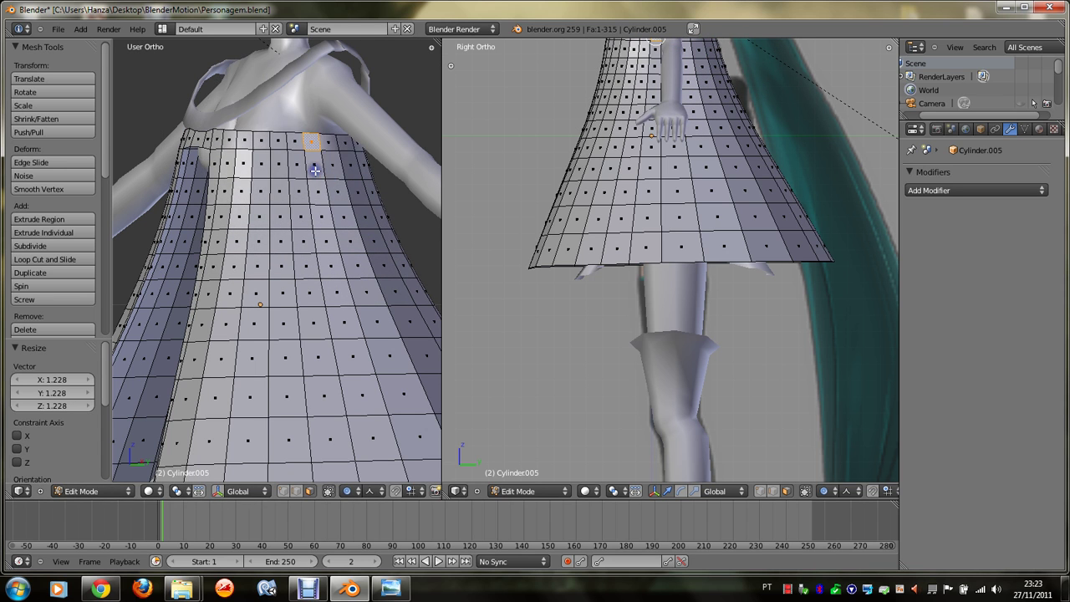
middle_drag(314, 169, 315, 170)
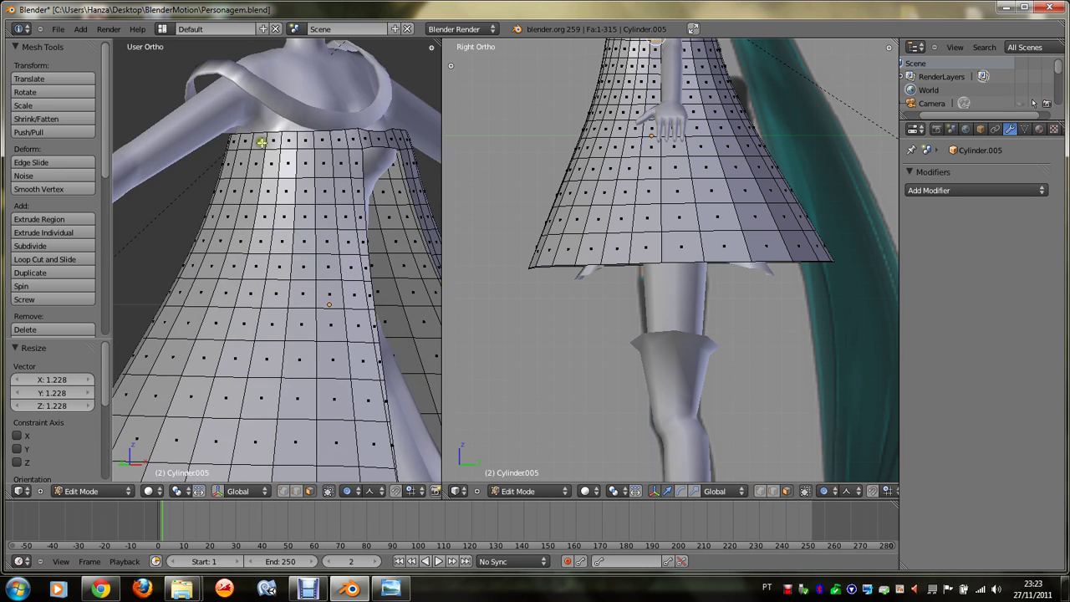
key(KP_1)
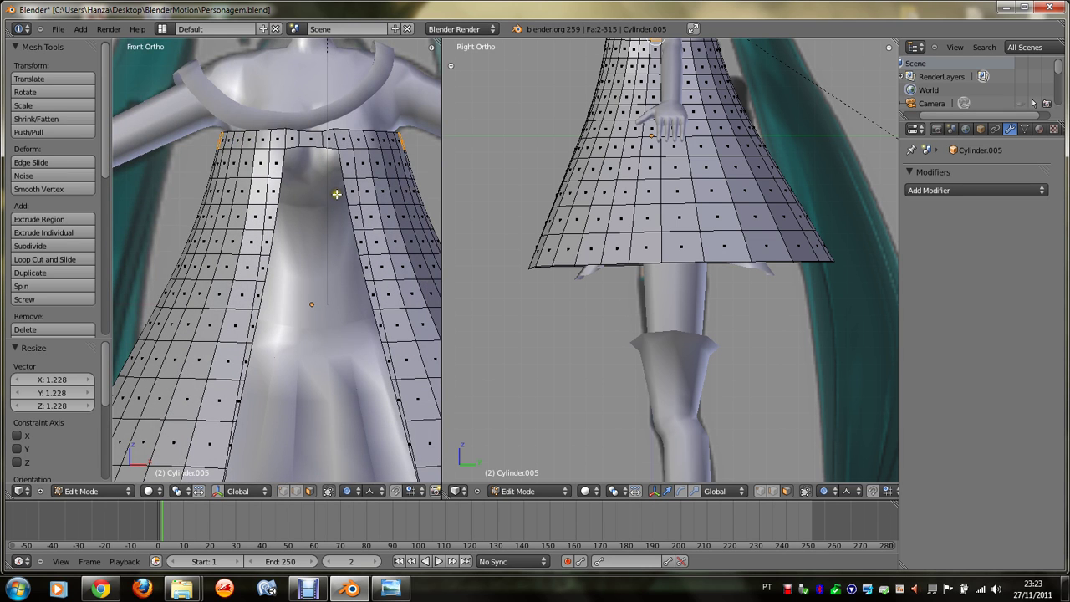
key(g)
key(z)
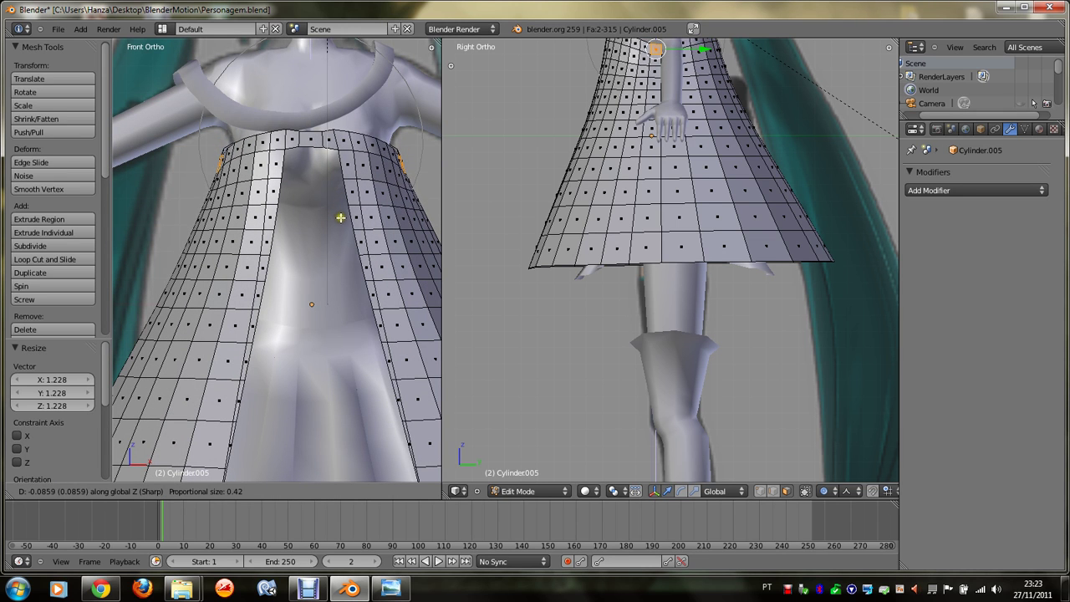
click(341, 218)
Step: Raise the top-centre vertex and the back top vertex along Z
right_click(318, 136)
key(g)
key(z)
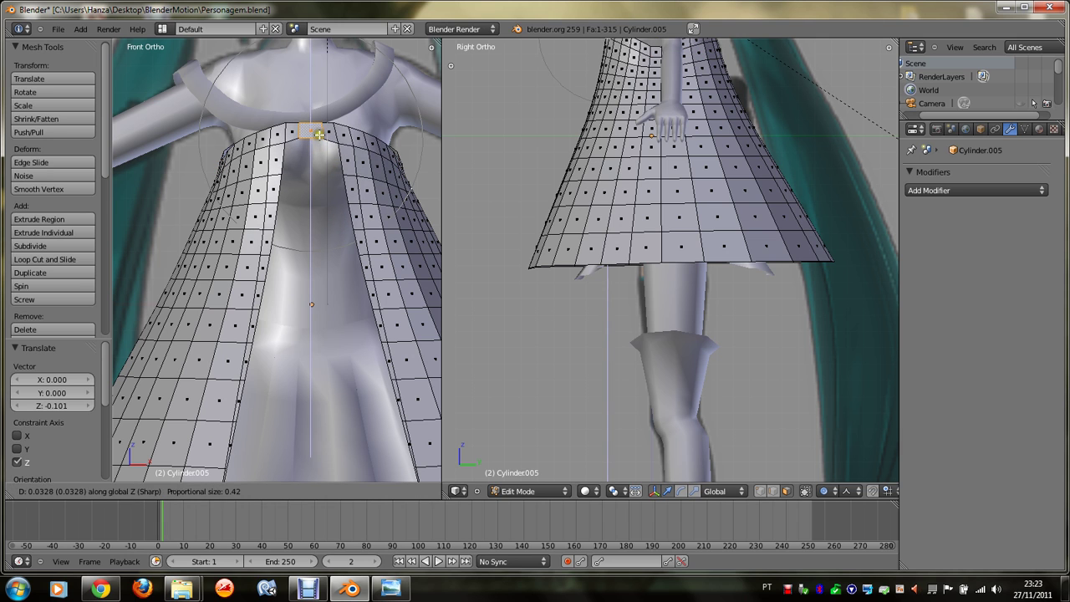
click(320, 127)
key(ctrl+KP_1)
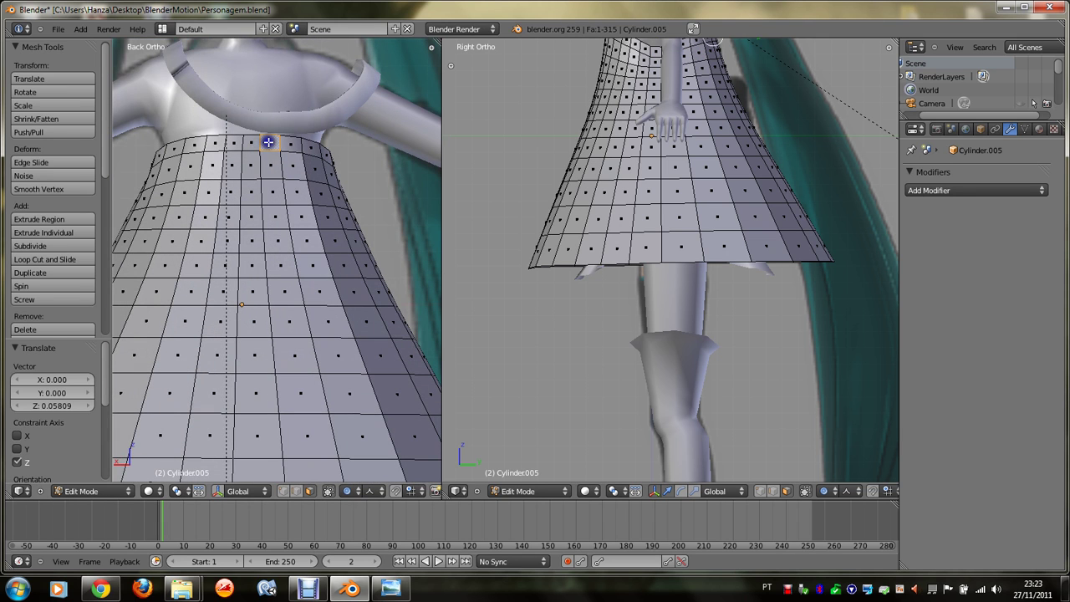
key(g)
key(z)
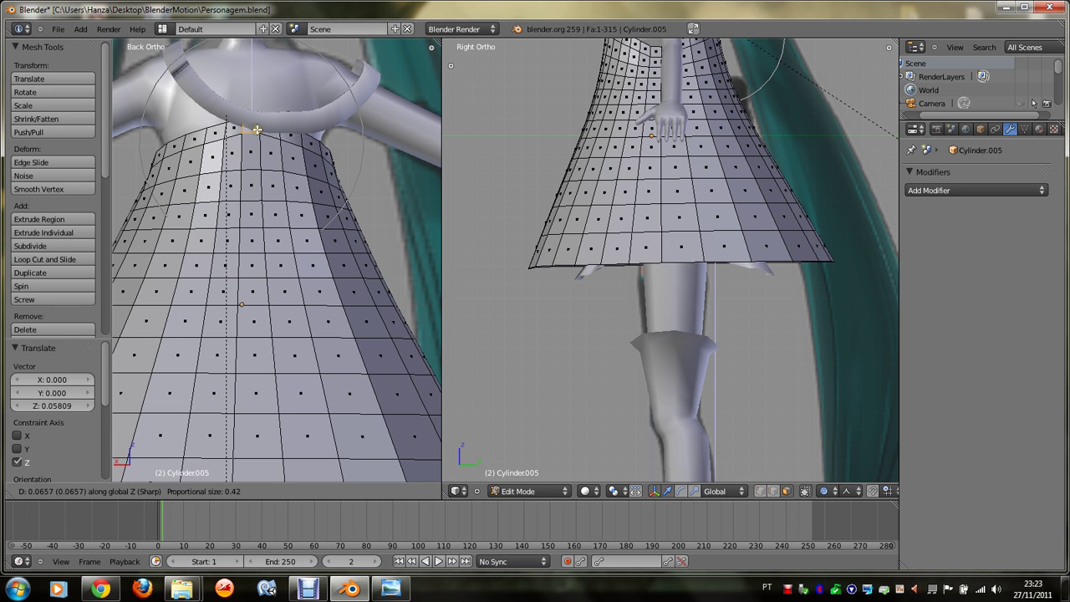
click(257, 130)
Step: Select the whole top loop, narrow it front to back, and shift it slightly along Y
scroll(258, 128, down, 2)
key(KP_1)
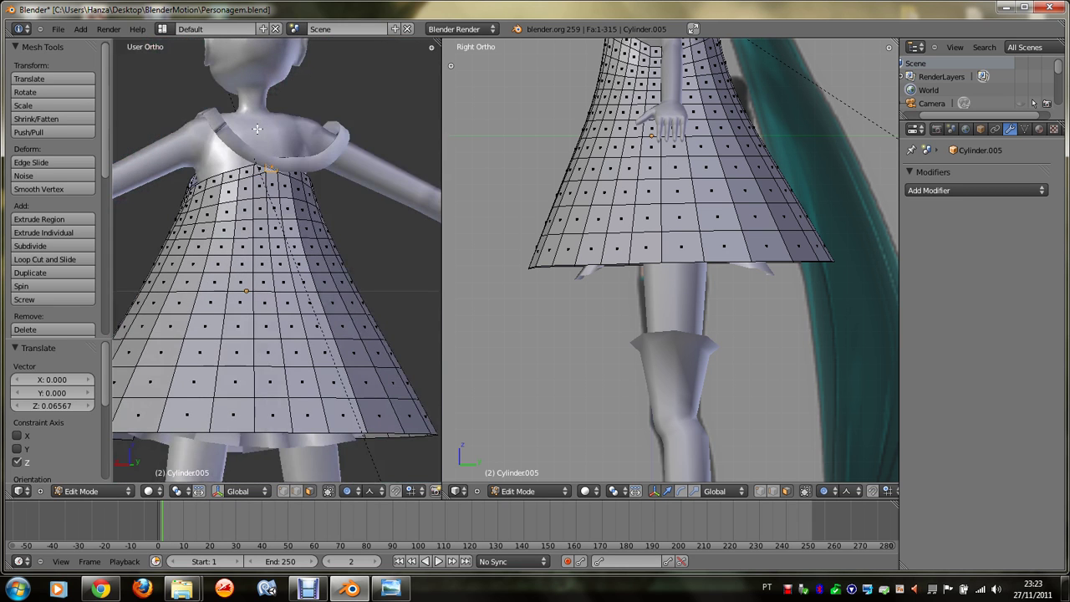
key(ctrl+KP_1)
key(KP_1)
key(ctrl+KP_1)
key(KP_4)
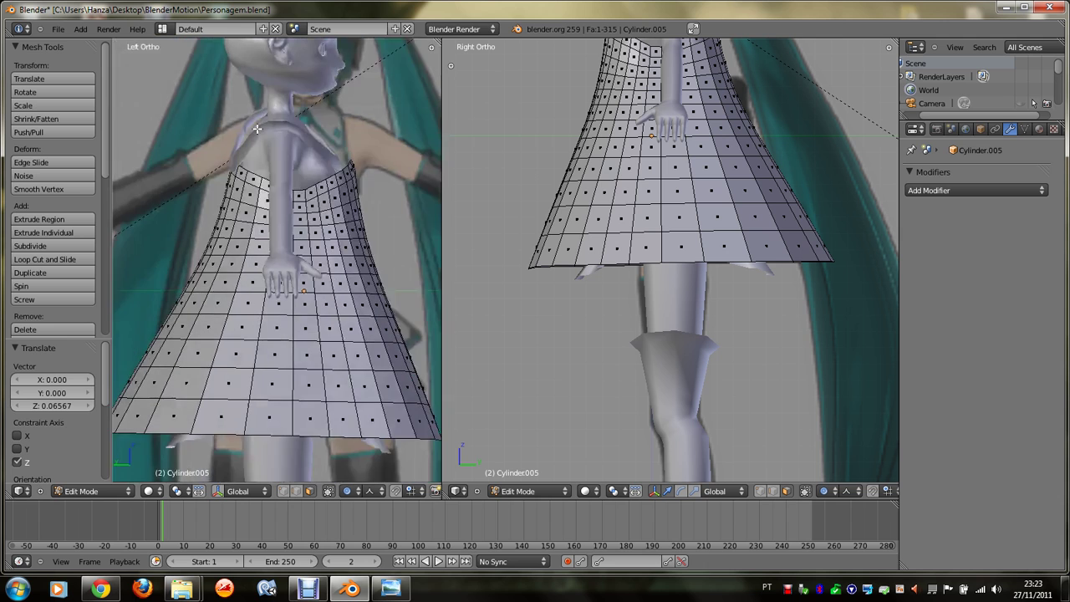
key(KP_4)
key(KP_8)
key(KP_8)
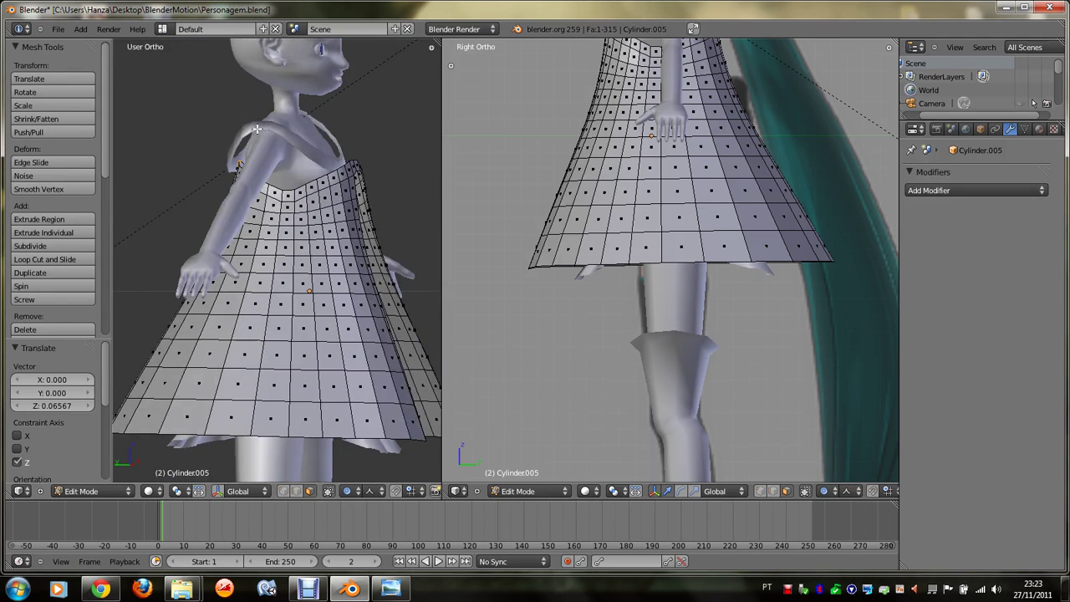
key(KP_2)
key(KP_8)
key(KP_8)
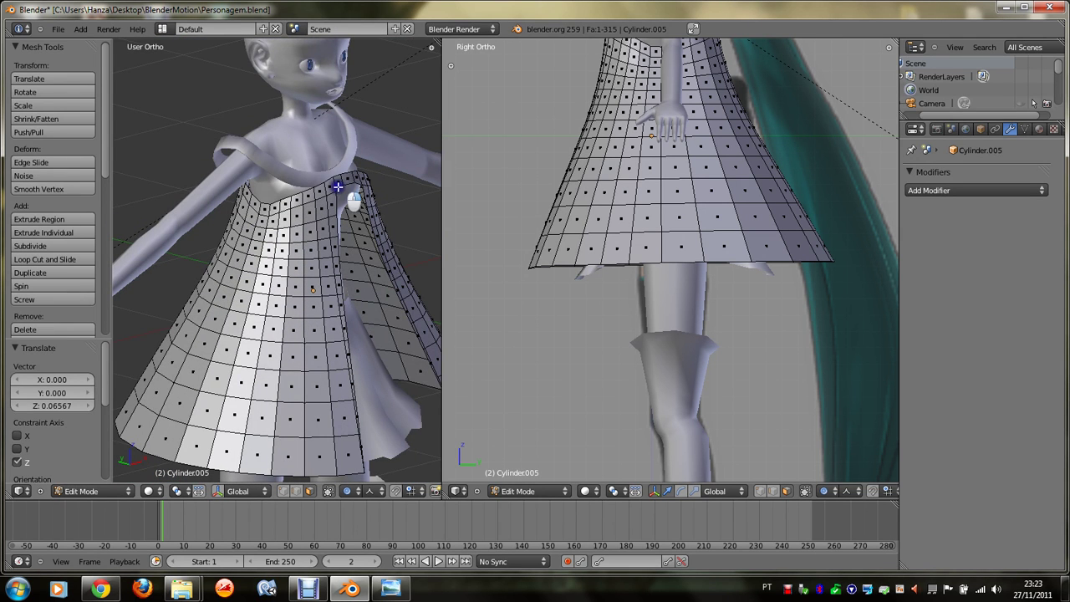
alt+right_click(344, 183)
key(s)
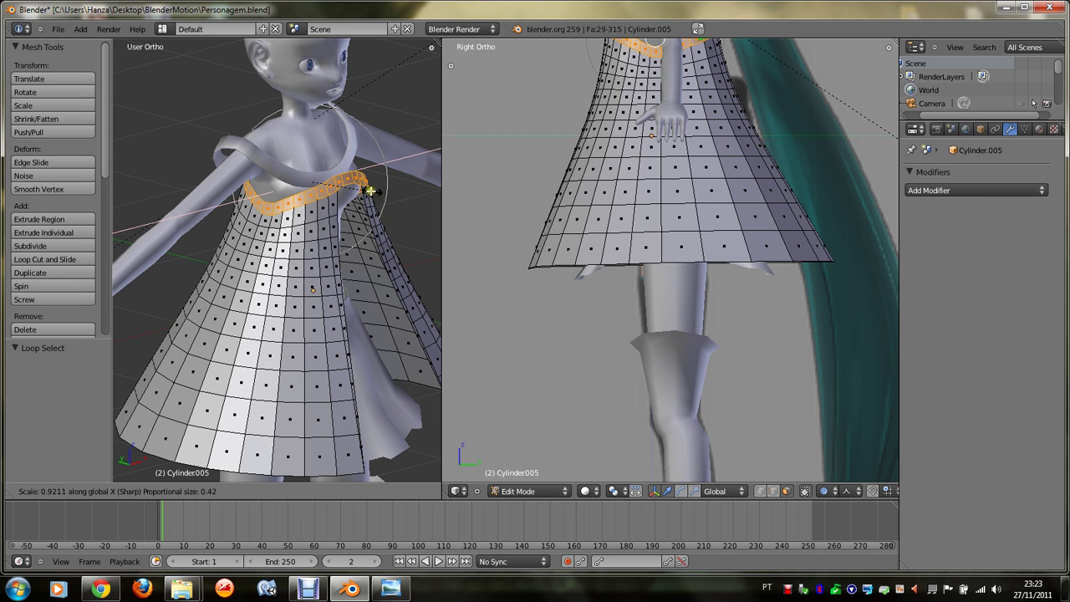
key(y)
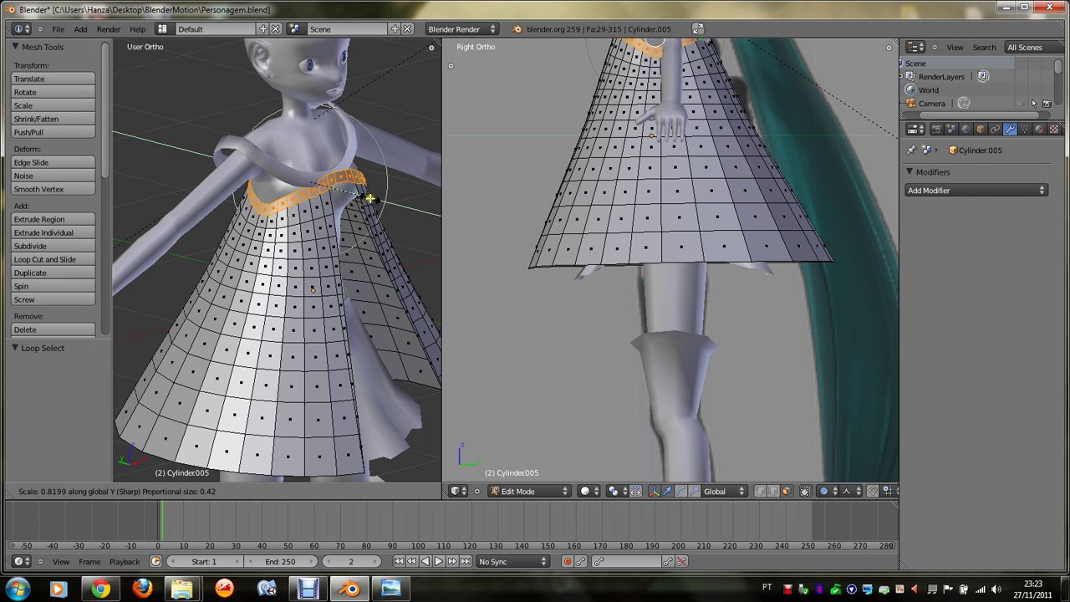
click(371, 196)
scroll(371, 196, up, 3)
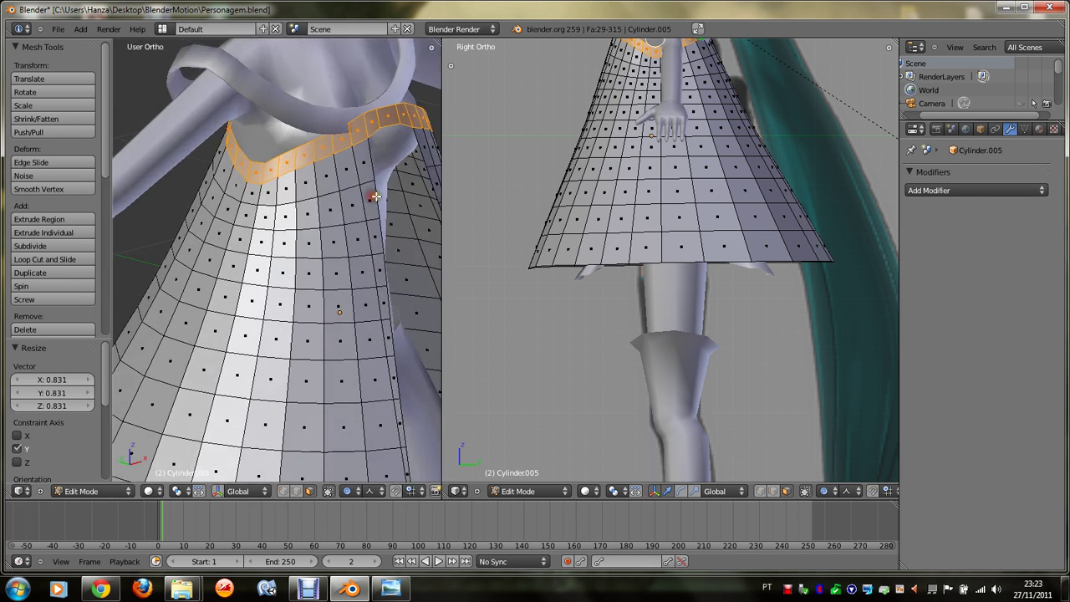
middle_drag(371, 196, 376, 196)
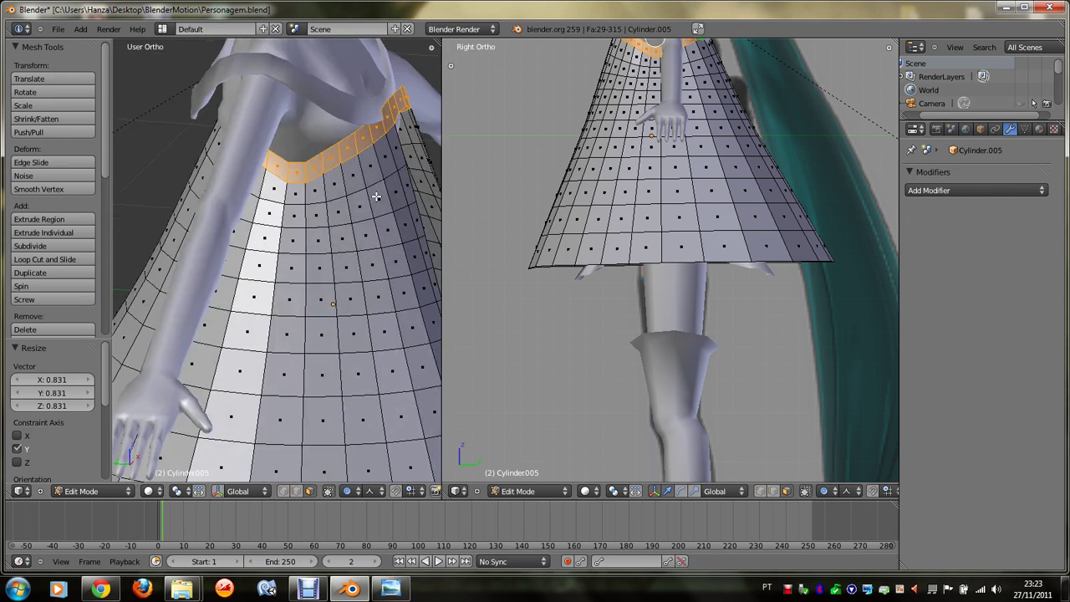
key(g)
key(y)
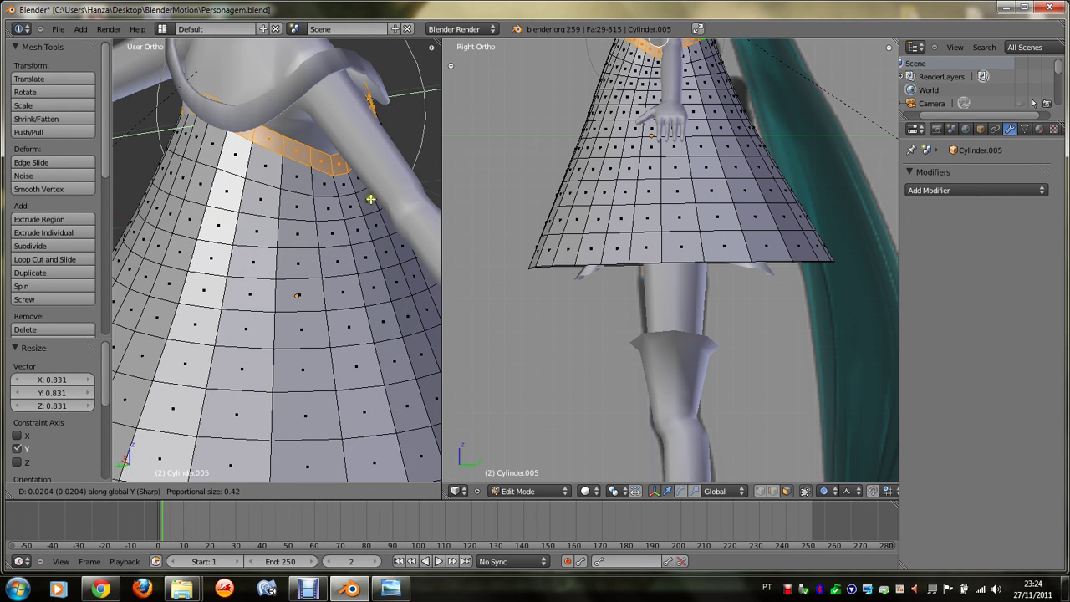
click(374, 197)
Step: Refine the band's front-to-back depth twice and widen it slightly side to side
key(s)
key(y)
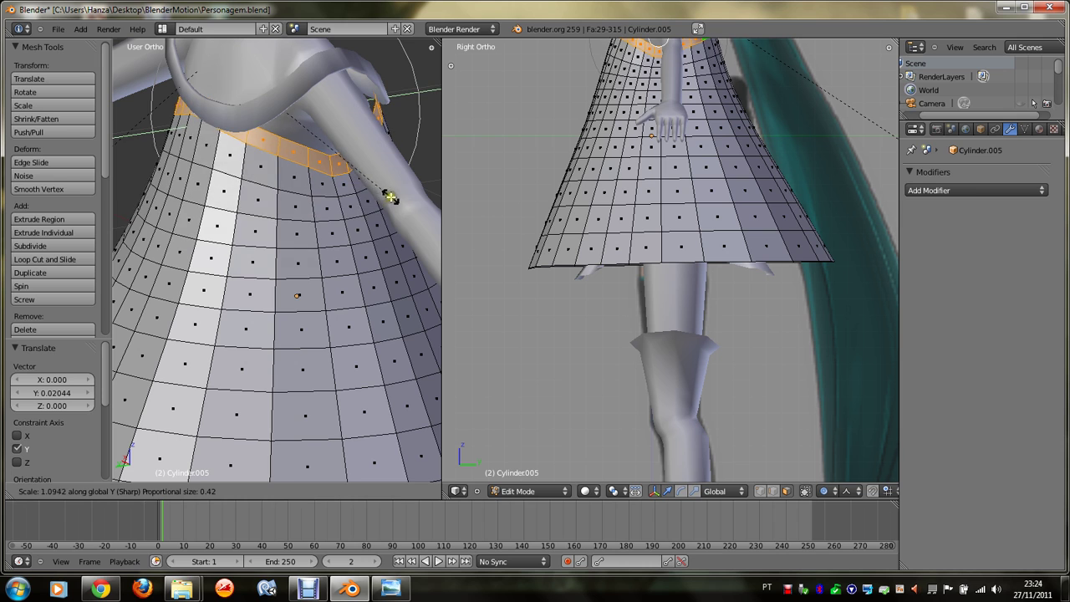
click(390, 199)
middle_drag(392, 196, 389, 195)
key(s)
key(y)
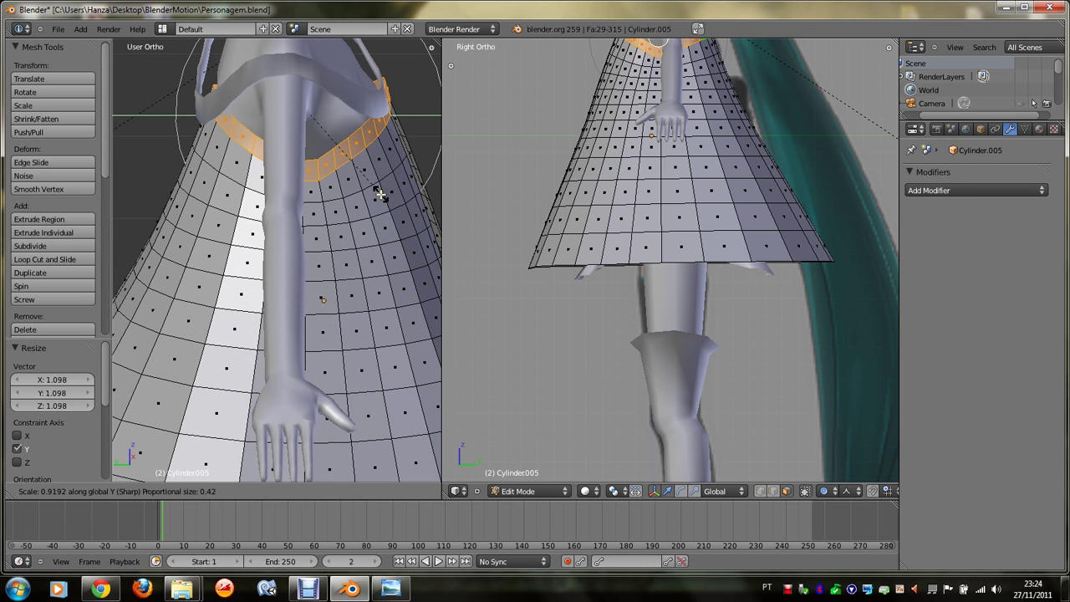
click(381, 194)
middle_drag(381, 194, 381, 194)
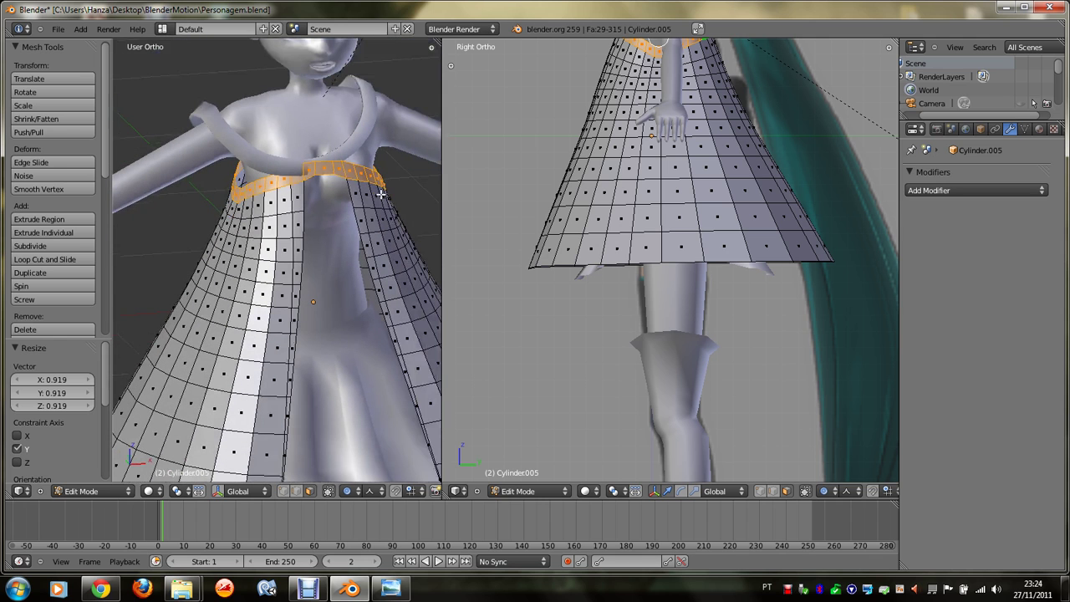
key(s)
key(x)
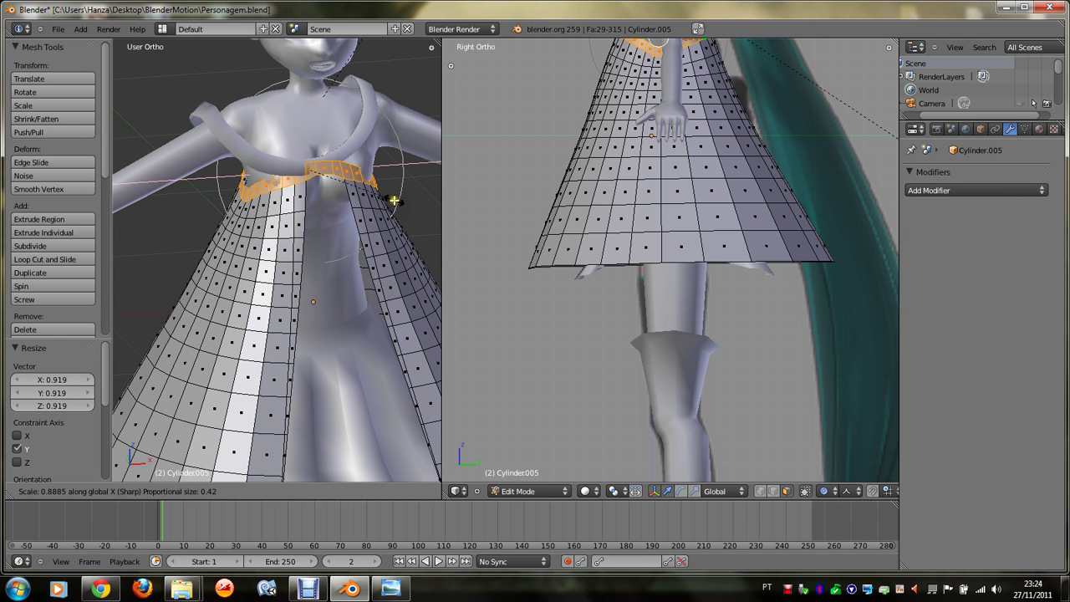
click(418, 212)
Step: Flatten the band along Z and adjust its front-to-back depth slightly
key(KP_1)
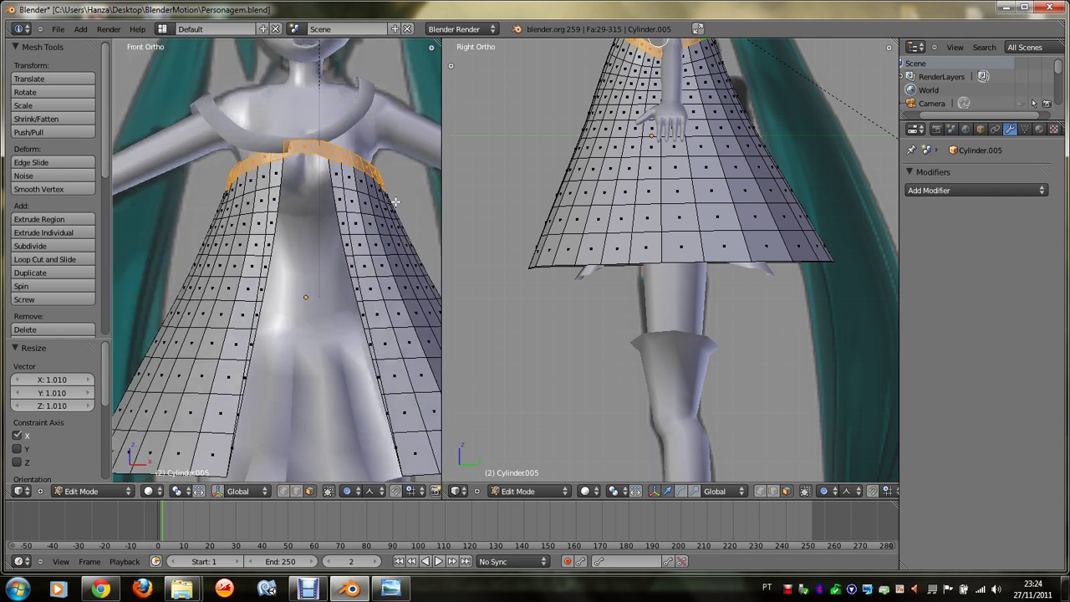
middle_drag(396, 202, 396, 201)
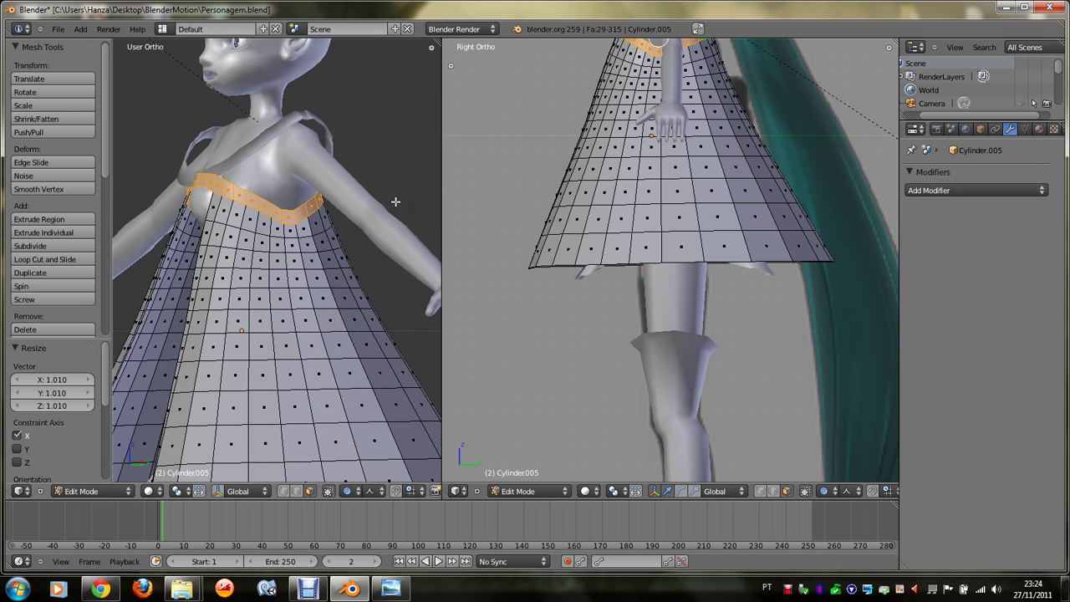
key(s)
key(z)
click(358, 199)
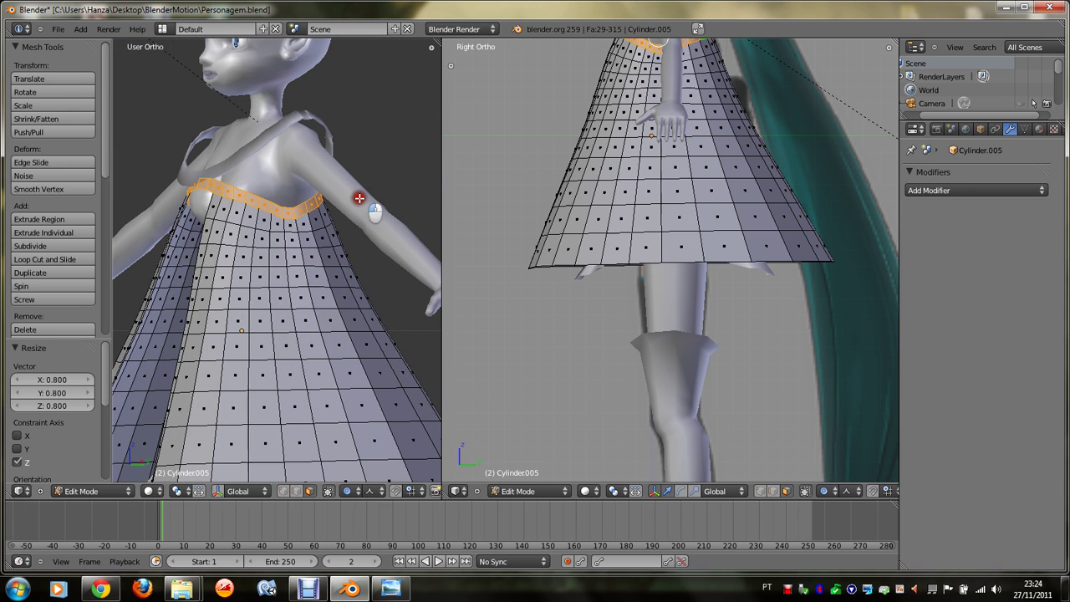
key(s)
key(y)
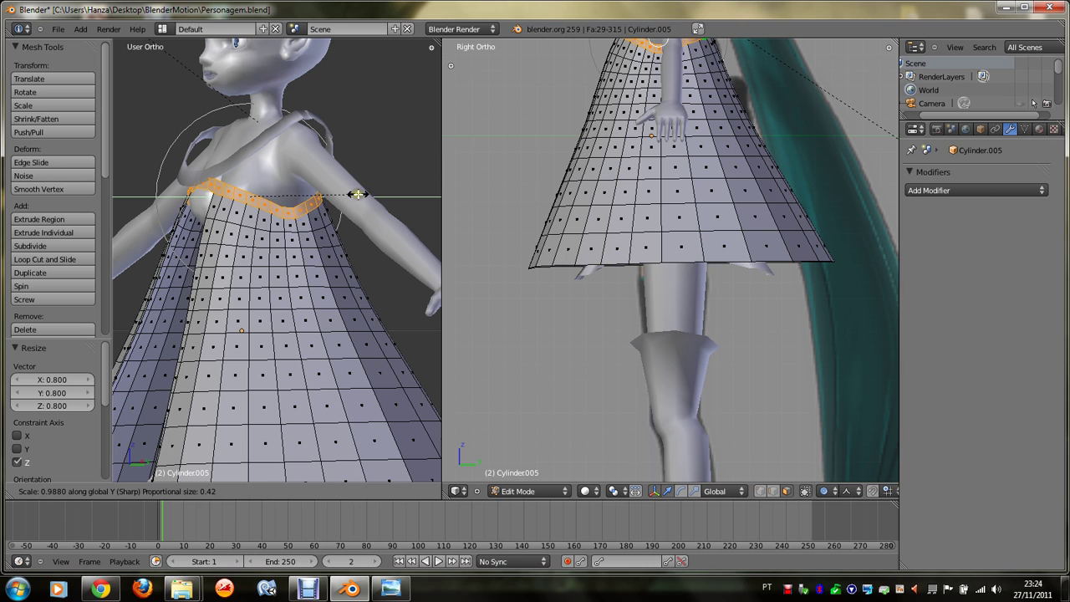
click(359, 193)
Step: Stretch the top band vertically to 1.184 and return to Object Mode
key(KP_1)
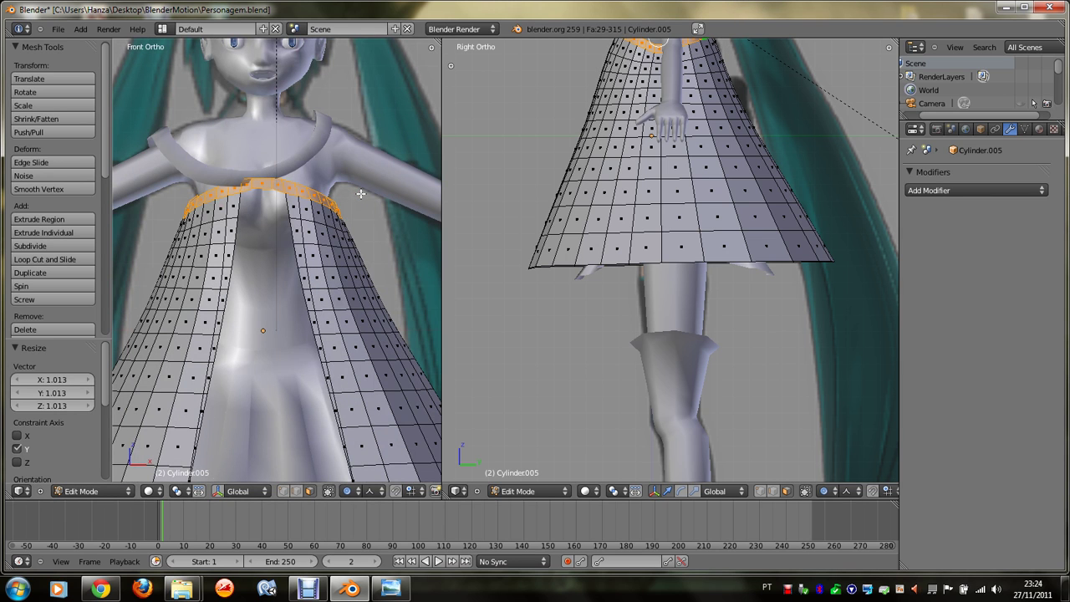
key(s)
key(z)
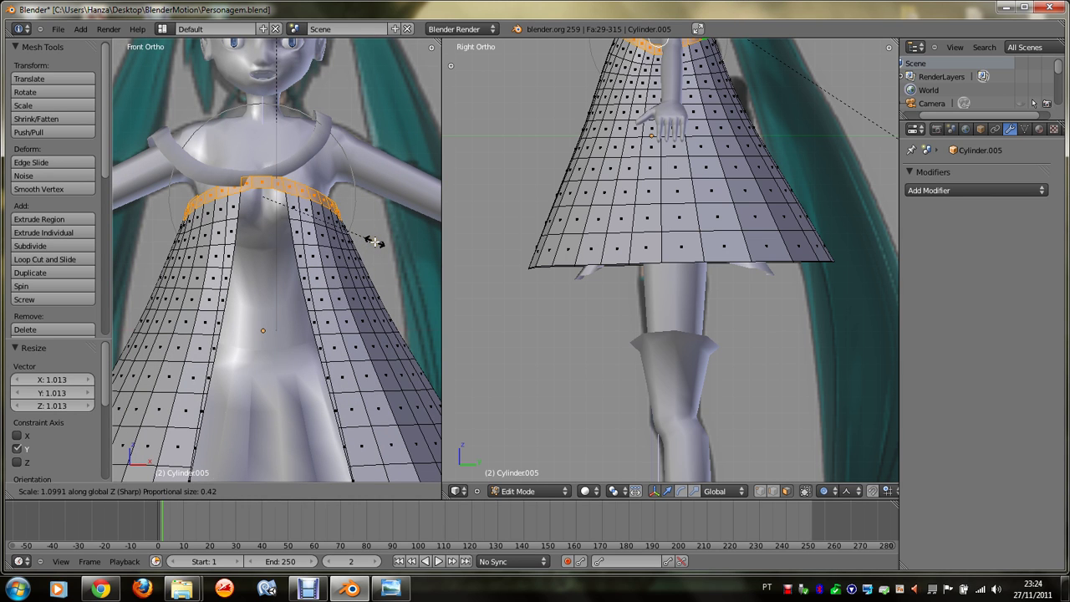
click(375, 262)
scroll(375, 262, up, 3)
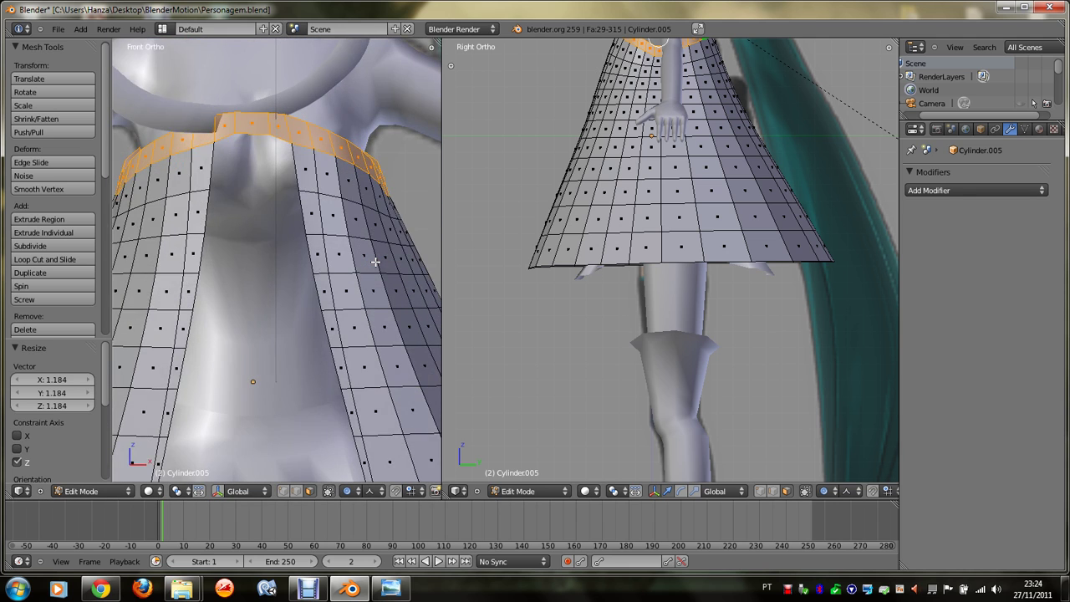
key(KP_4)
key(KP_4)
key(Tab)
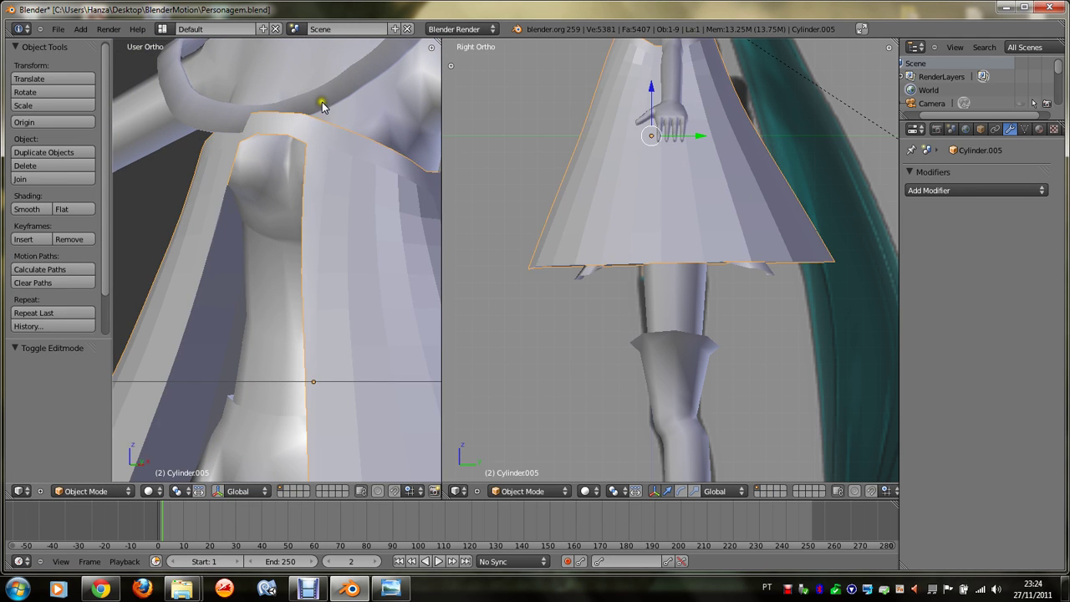
Step: Select the collar band and the dress and join them into one mesh with Ctrl+J
right_click(322, 105)
scroll(321, 105, down, 2)
key(Tab)
key(Tab)
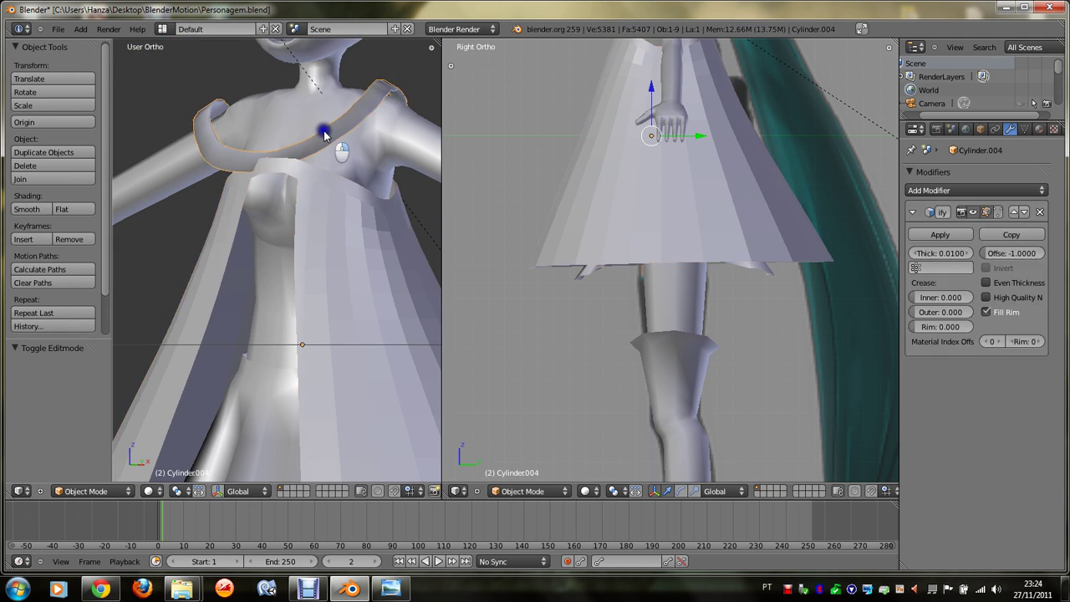
shift+right_click(324, 191)
key(ctrl+j)
key(Tab)
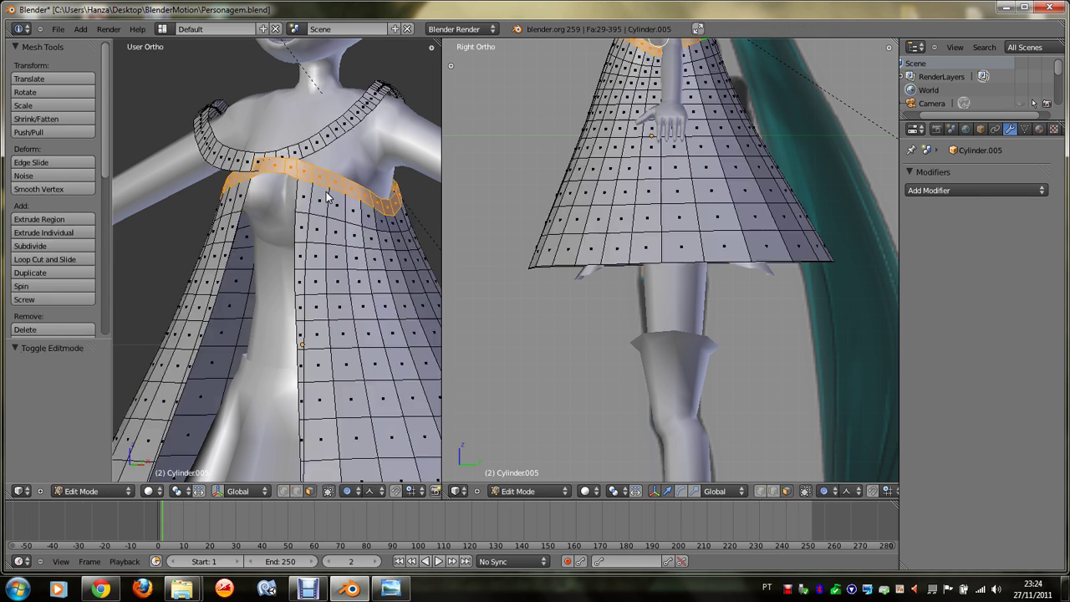
key(Tab)
Step: In Edit Mode on the merged dress, select the two collar edge loops in front view
scroll(302, 181, up, 2)
key(KP_4)
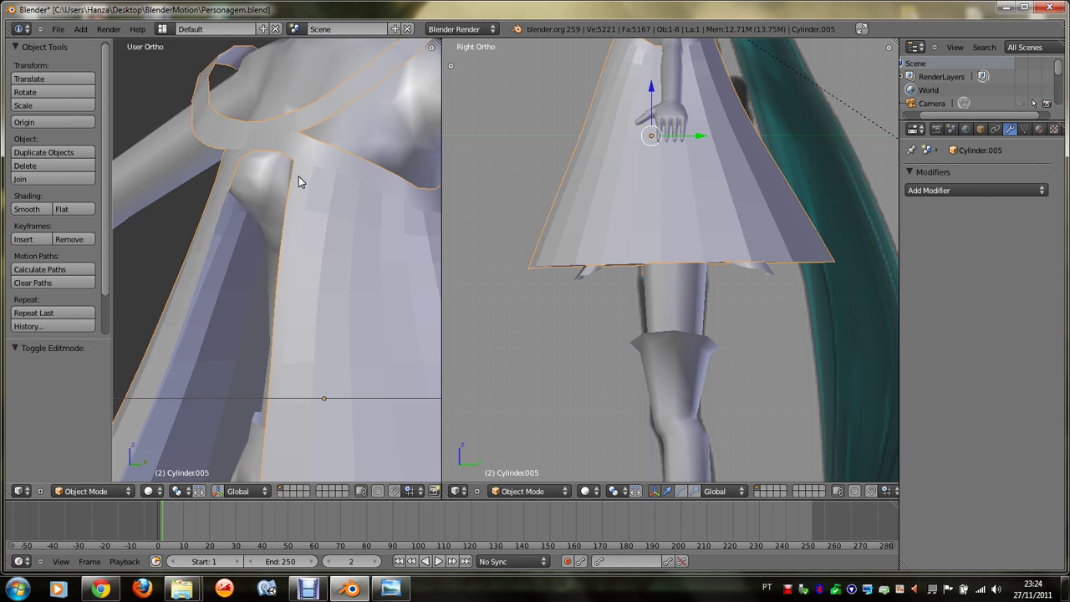
key(KP_8)
key(Tab)
scroll(299, 182, up, 3)
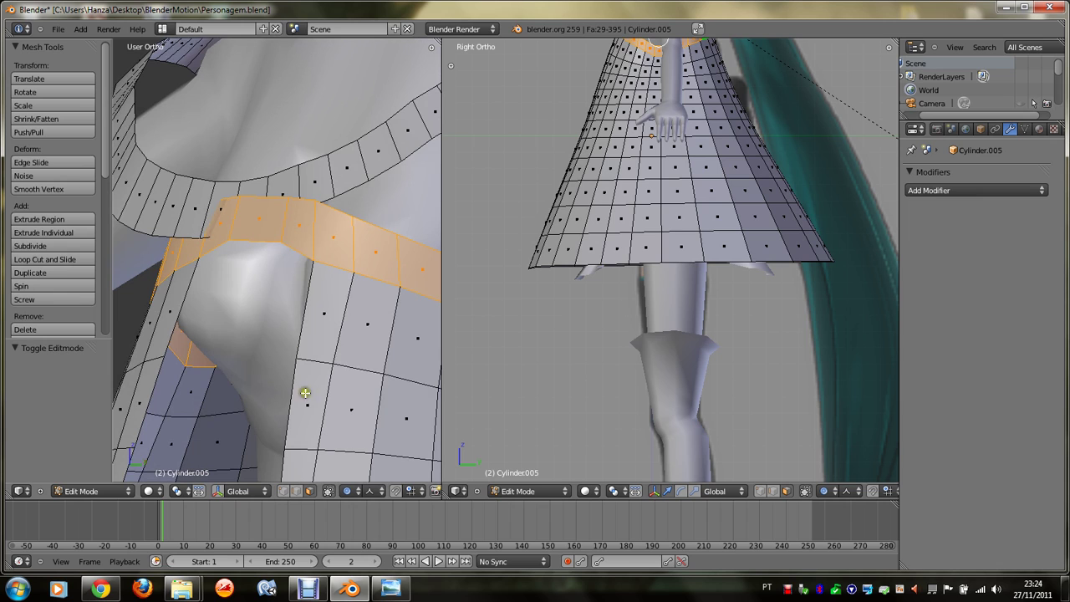
right_click(258, 194)
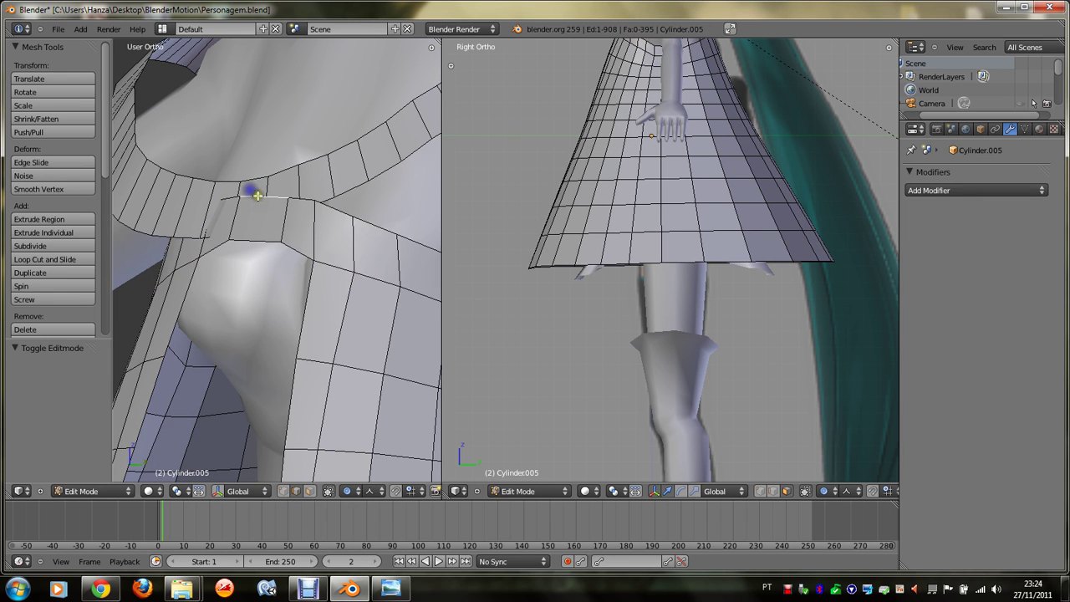
scroll(258, 195, down, 1)
alt+right_click(326, 205)
scroll(326, 206, down, 2)
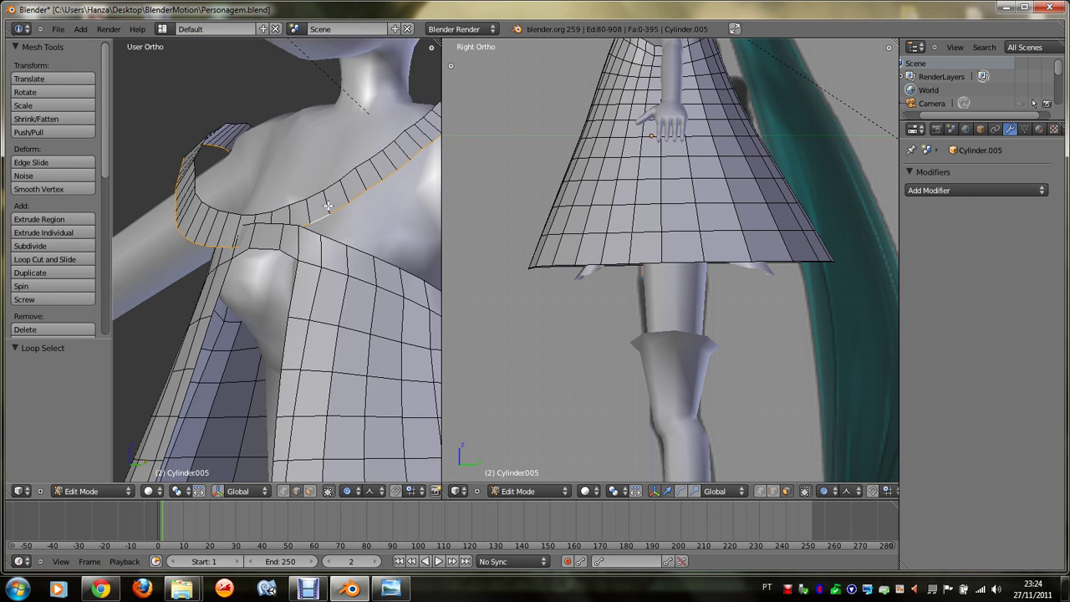
alt+shift+right_click(321, 195)
key(KP_1)
scroll(321, 192, up, 2)
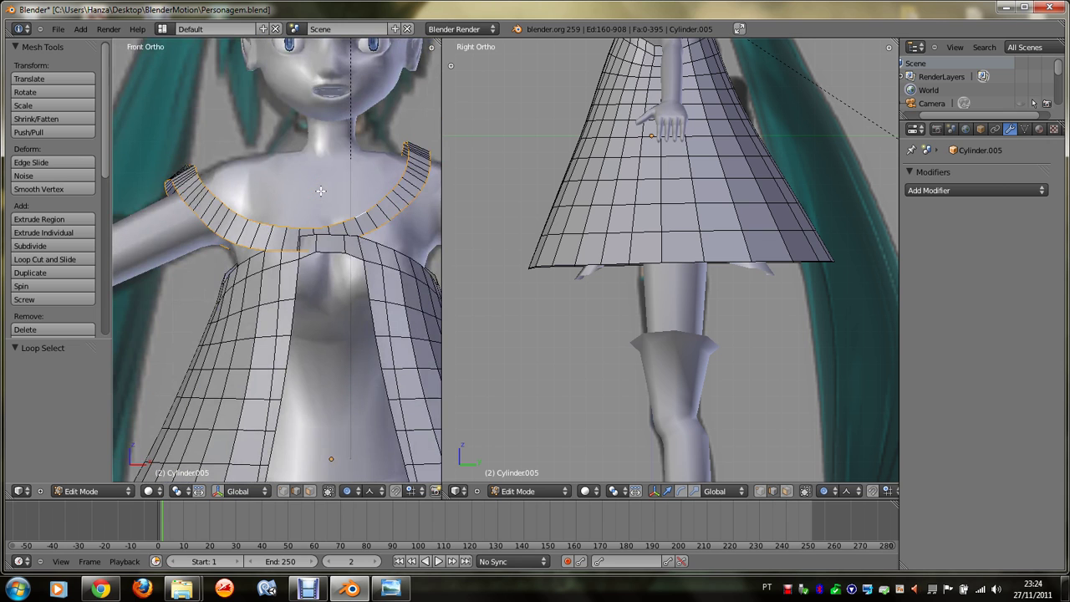
Step: Move the selected collar loops to a lower position with soft falloff
key(s)
right_click(359, 204)
key(g)
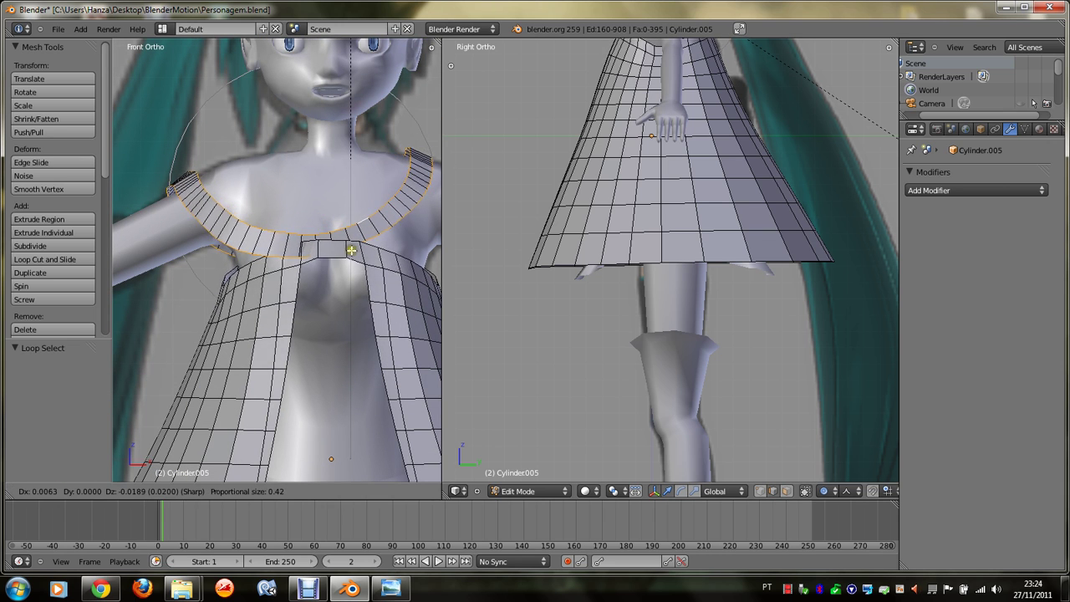
click(352, 255)
scroll(364, 259, down, 1)
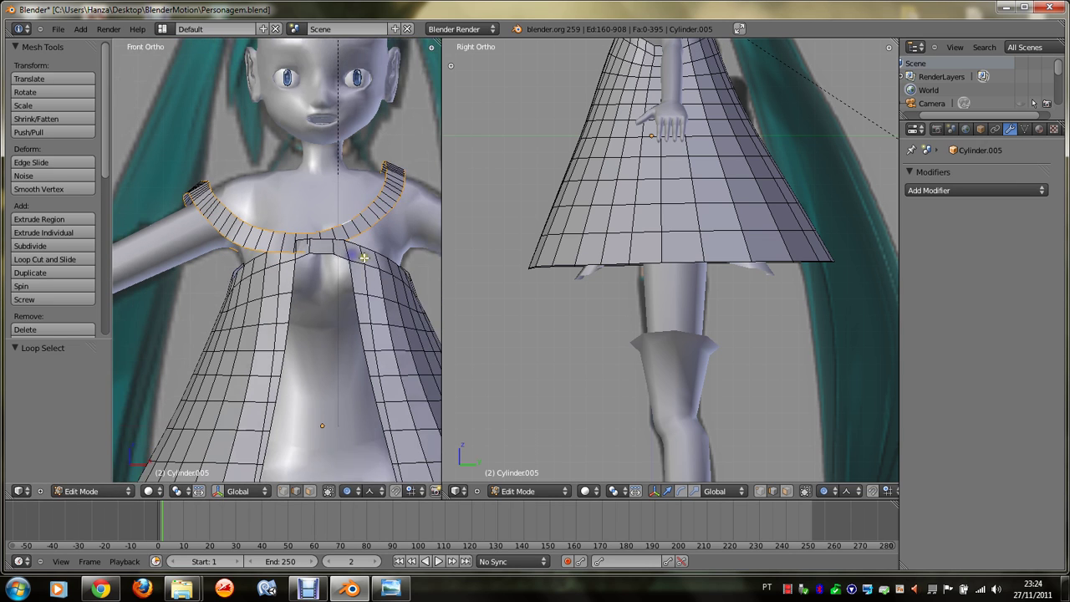
Step: Lower and rotate the collar's shoulder-end vertex using proportional editing
right_click(401, 168)
click(358, 491)
click(363, 469)
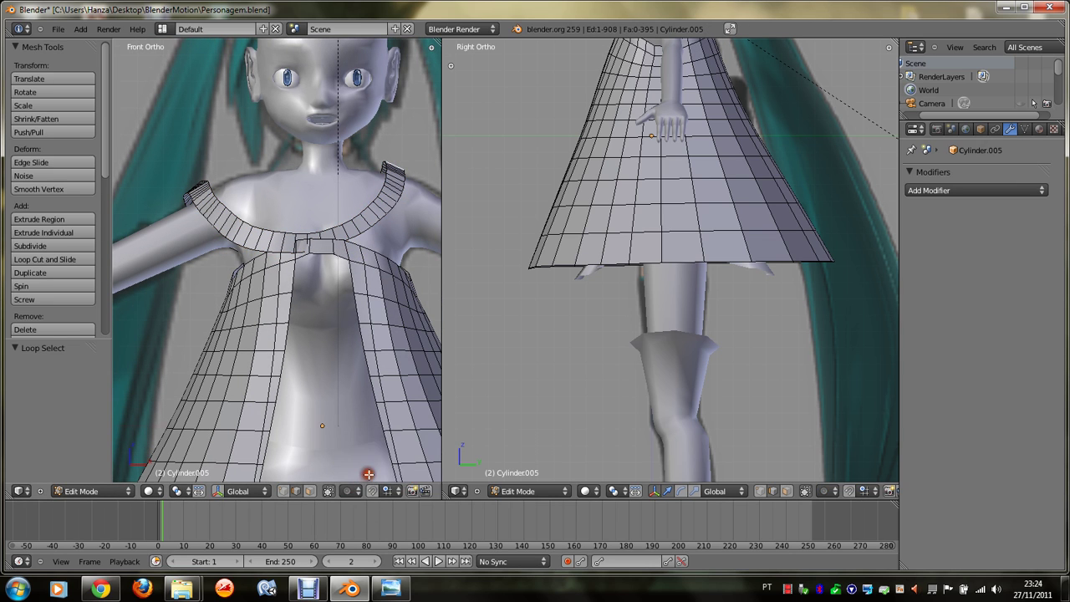
click(358, 491)
click(369, 449)
key(g)
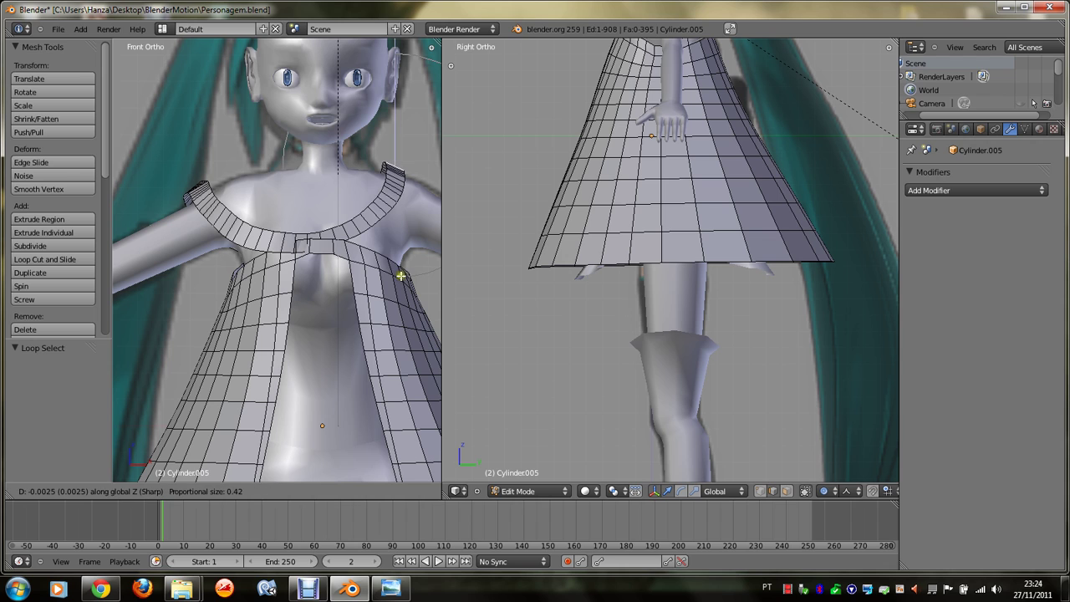
click(400, 281)
key(r)
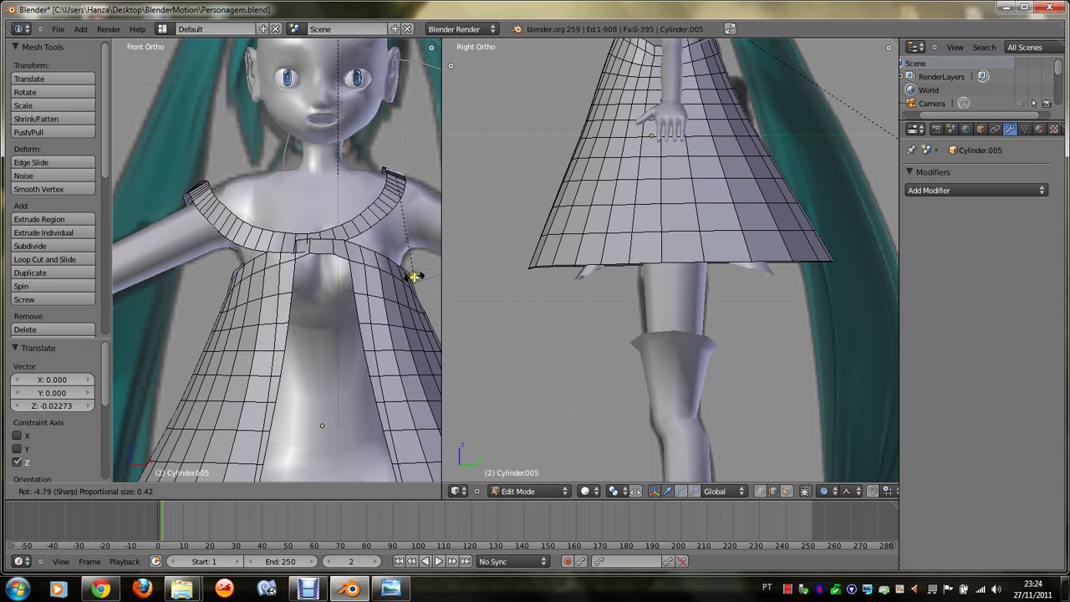
click(415, 276)
Step: Move and rotate the neckline point on the other shoulder to follow the neck
key(g)
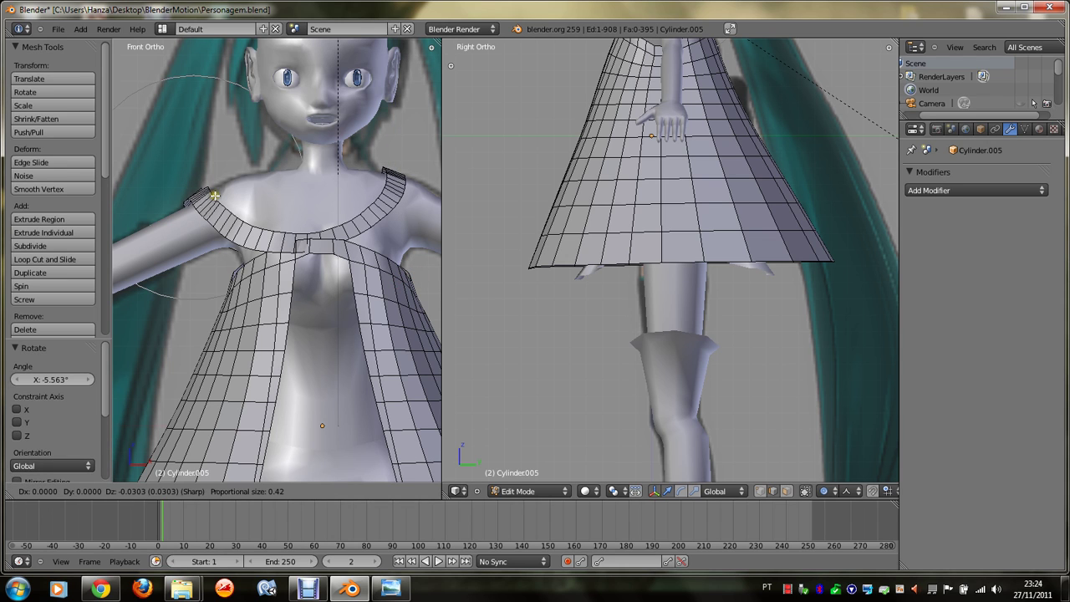
scroll(215, 195, down, 3)
scroll(215, 195, down, 4)
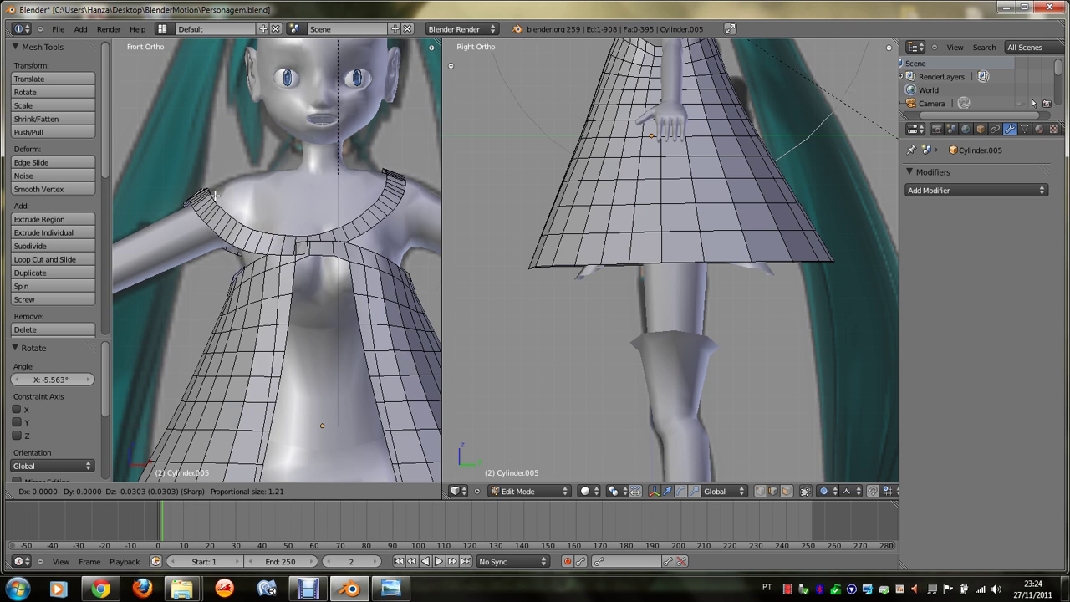
scroll(215, 195, down, 3)
scroll(215, 195, down, 3)
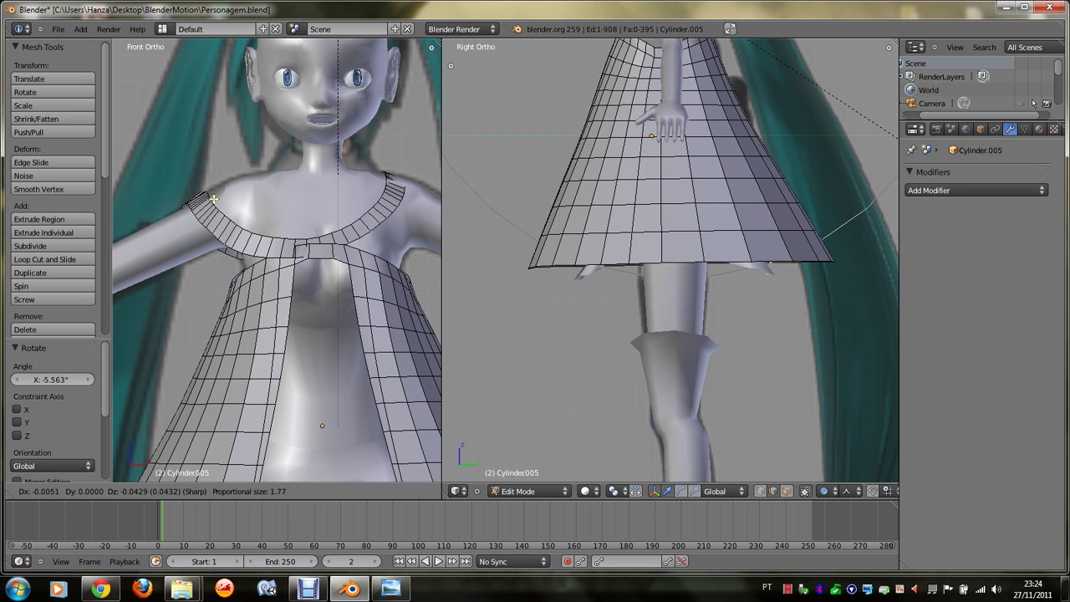
click(216, 193)
key(r)
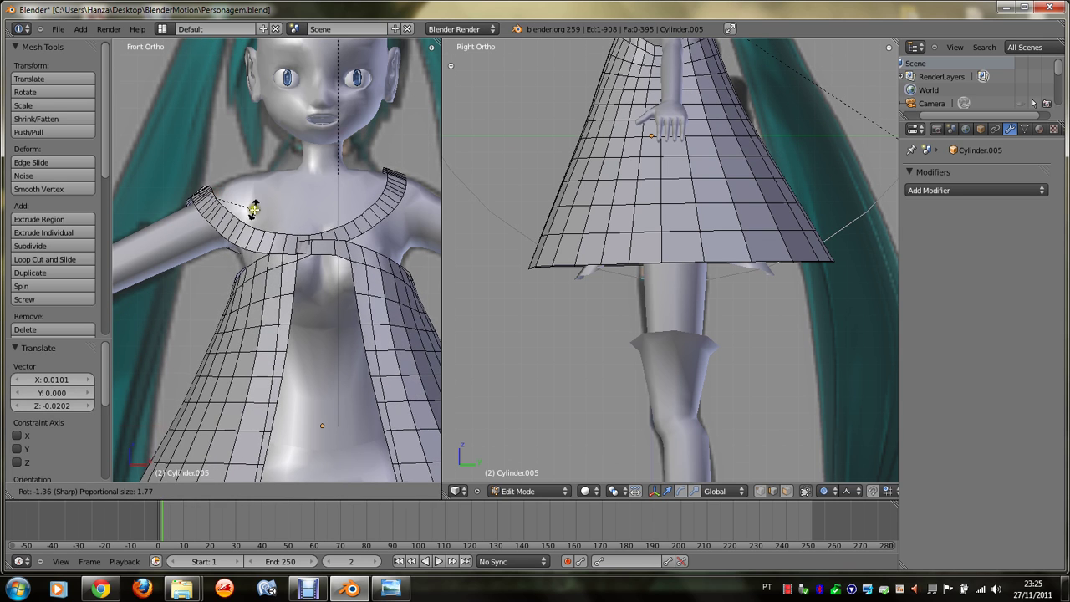
scroll(261, 205, up, 5)
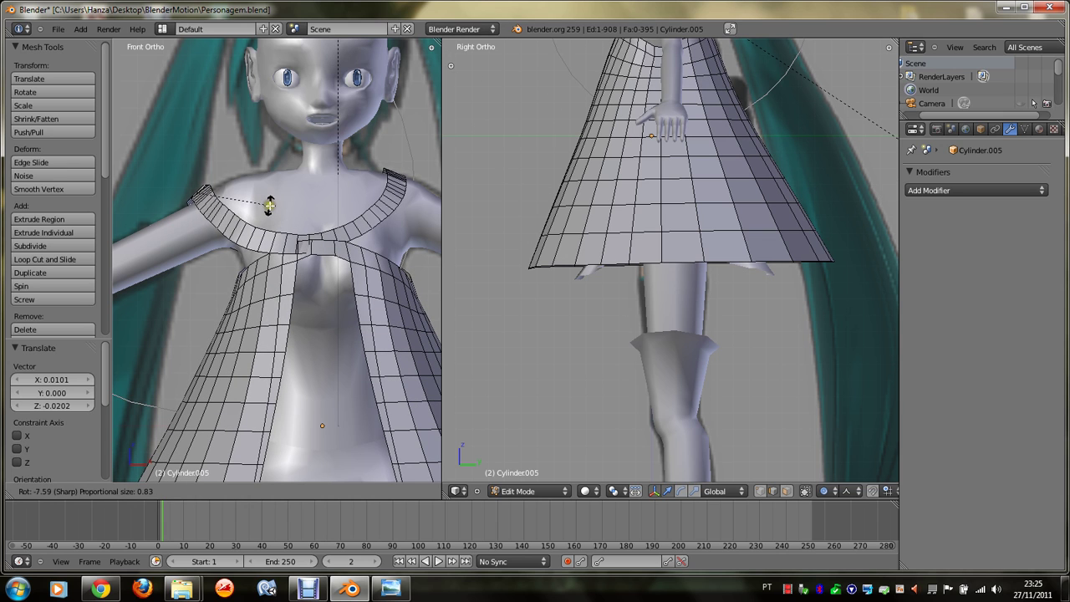
click(268, 206)
Step: Nudge and slightly rotate that neckline point again for a final fit
key(g)
click(260, 213)
key(r)
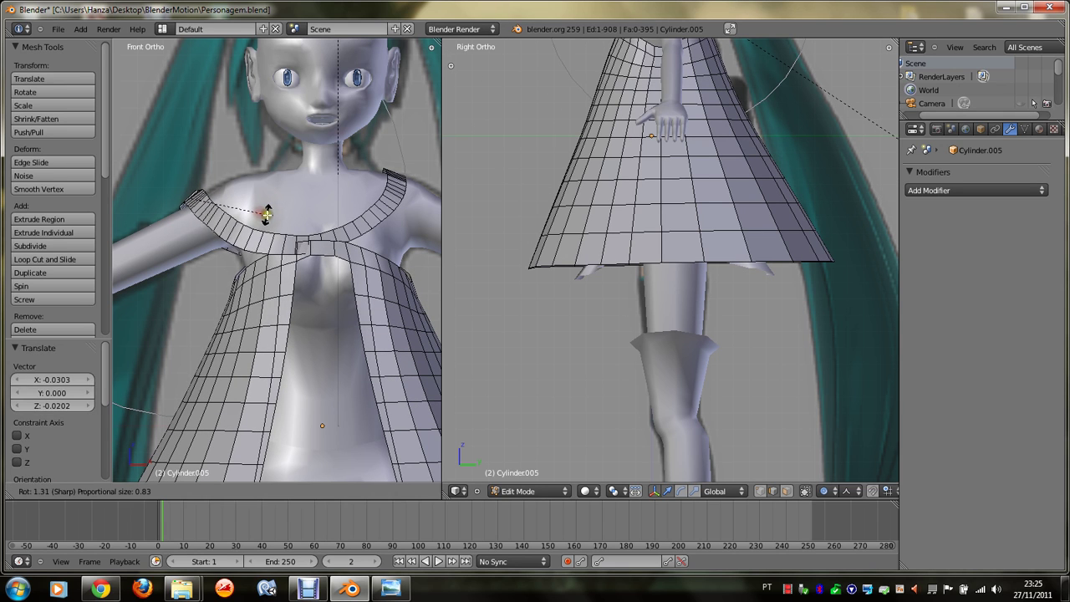
click(264, 216)
scroll(303, 232, up, 2)
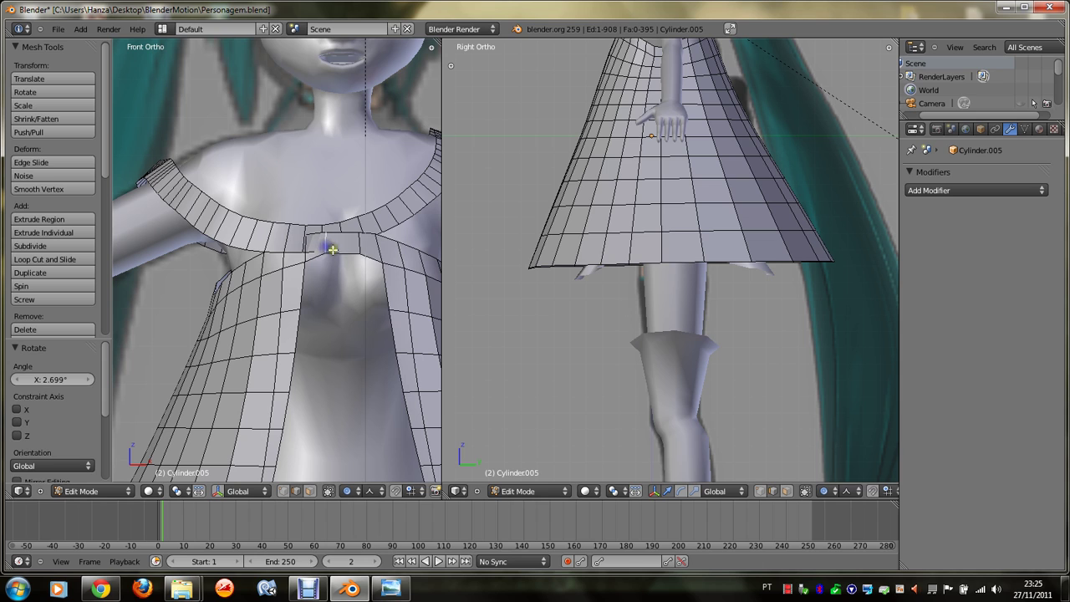
ctrl+scroll(343, 250, right, 2)
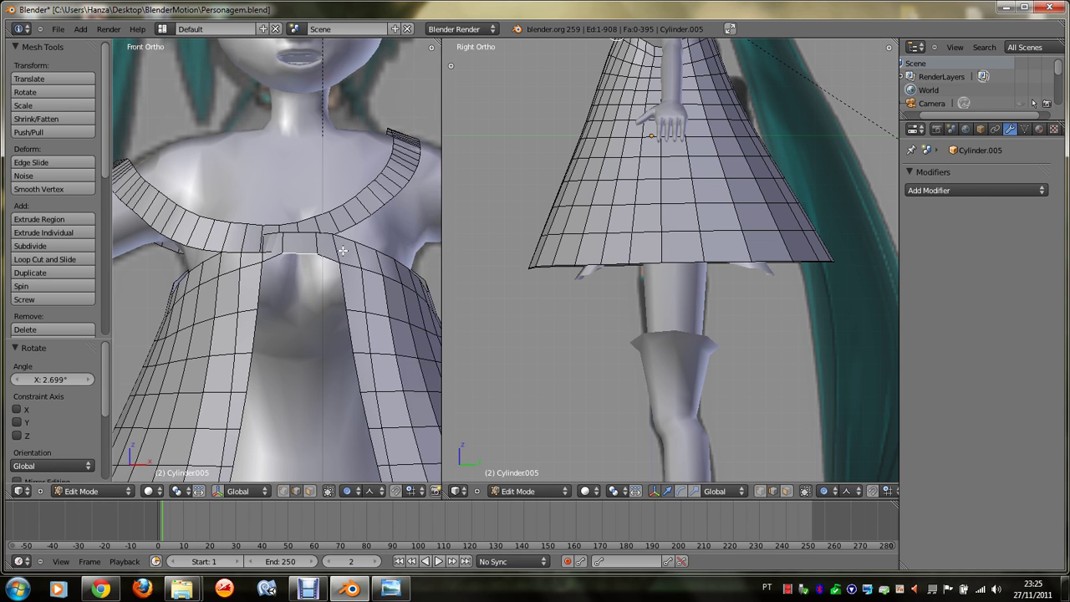
scroll(343, 250, up, 1)
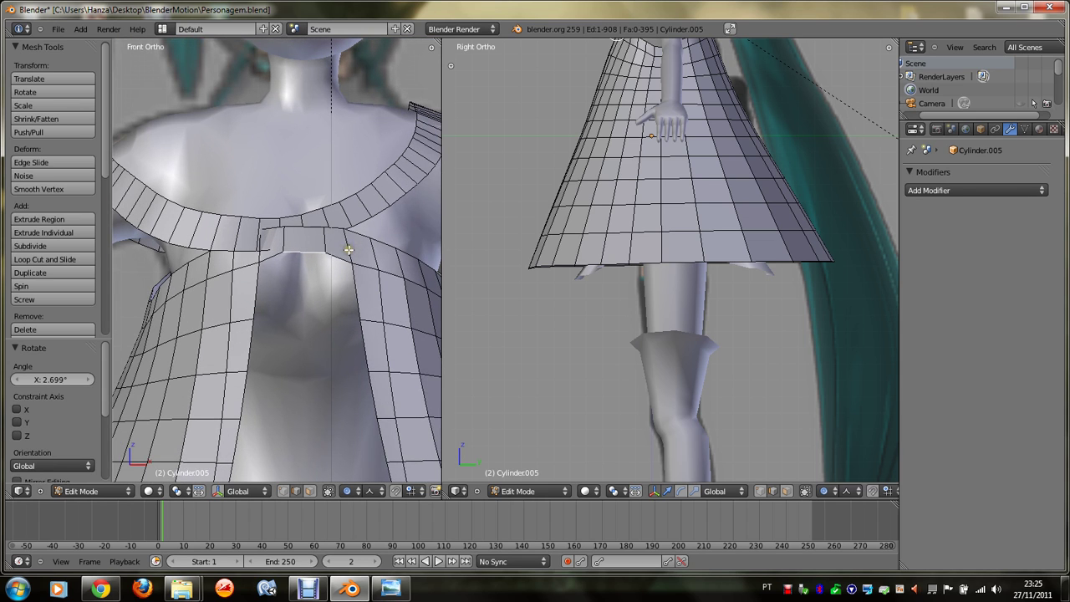
Step: In face select mode, pick a face at the collar front and shift it slightly along Y
click(309, 491)
right_click(305, 247)
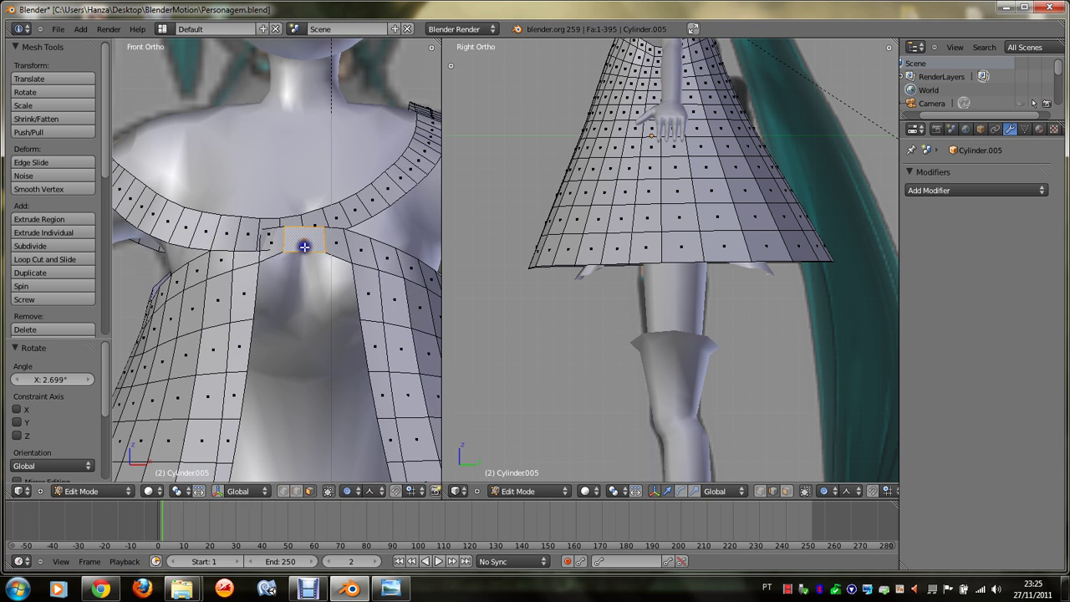
click(344, 491)
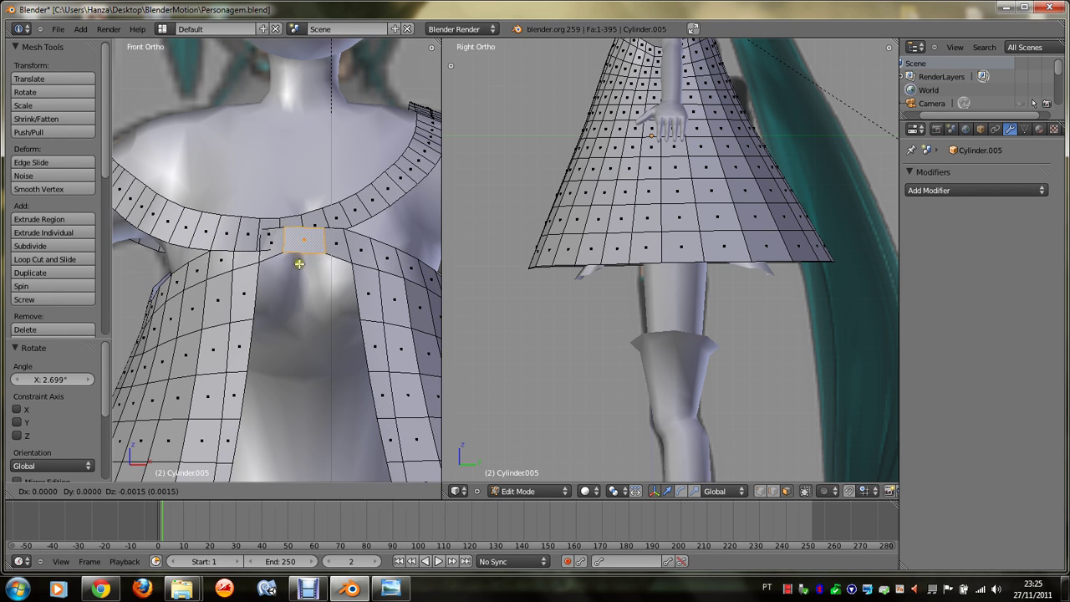
right_click(294, 221)
key(ctrl+l)
middle_drag(294, 221, 268, 234)
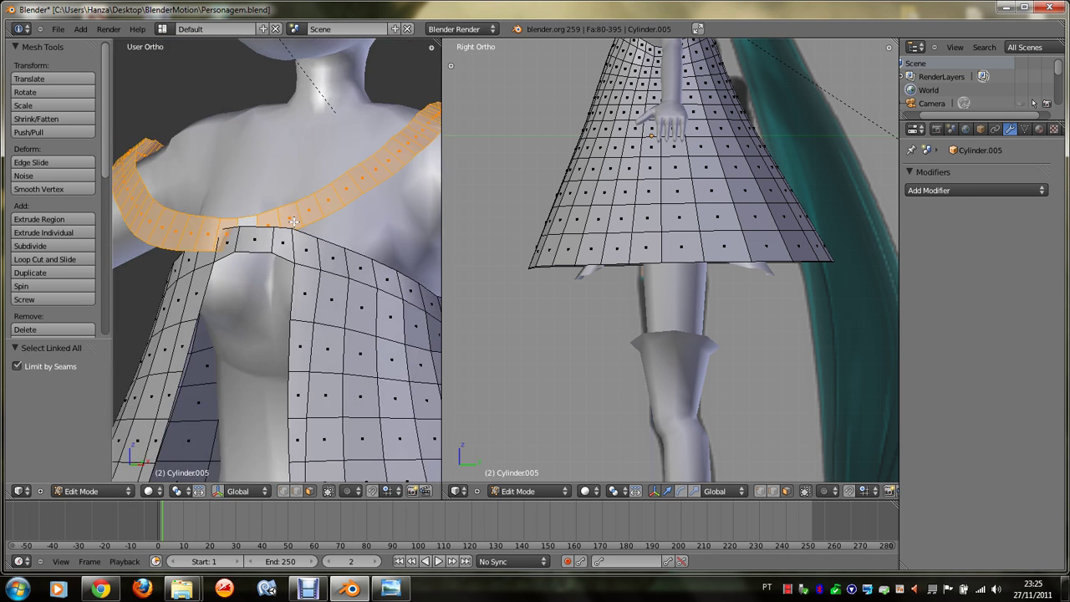
right_click(259, 239)
key(g)
key(y)
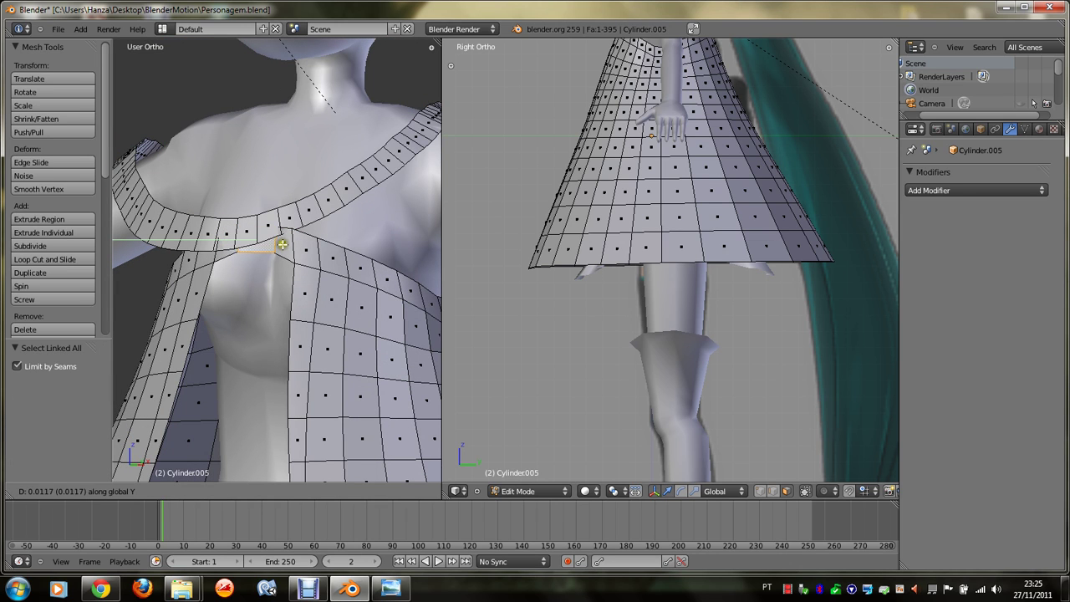
click(283, 244)
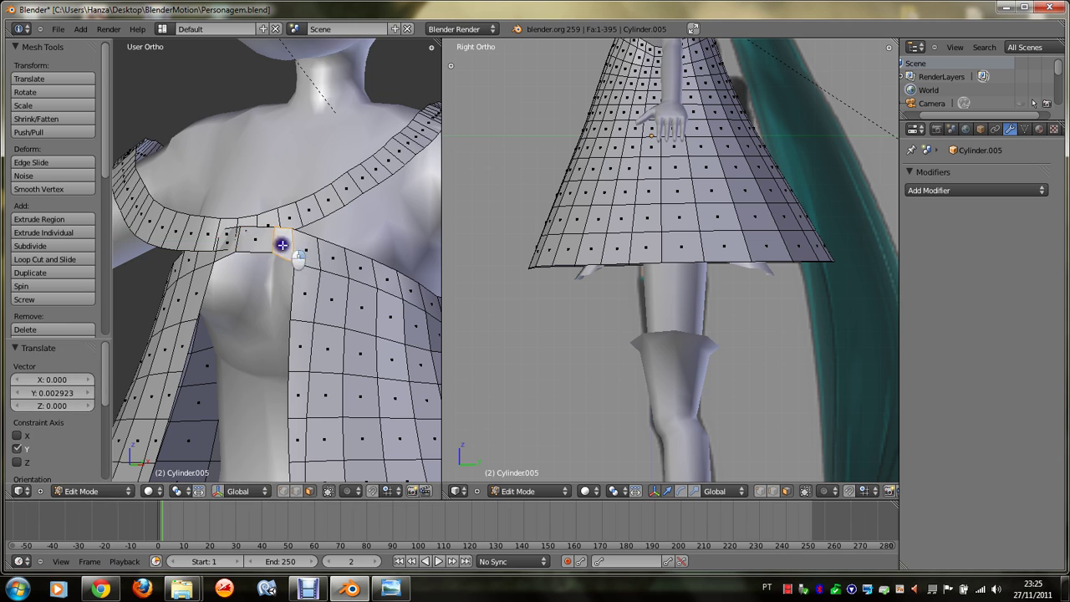
Step: Turn on proportional editing and push two upper collar faces back along Y
right_click(281, 222)
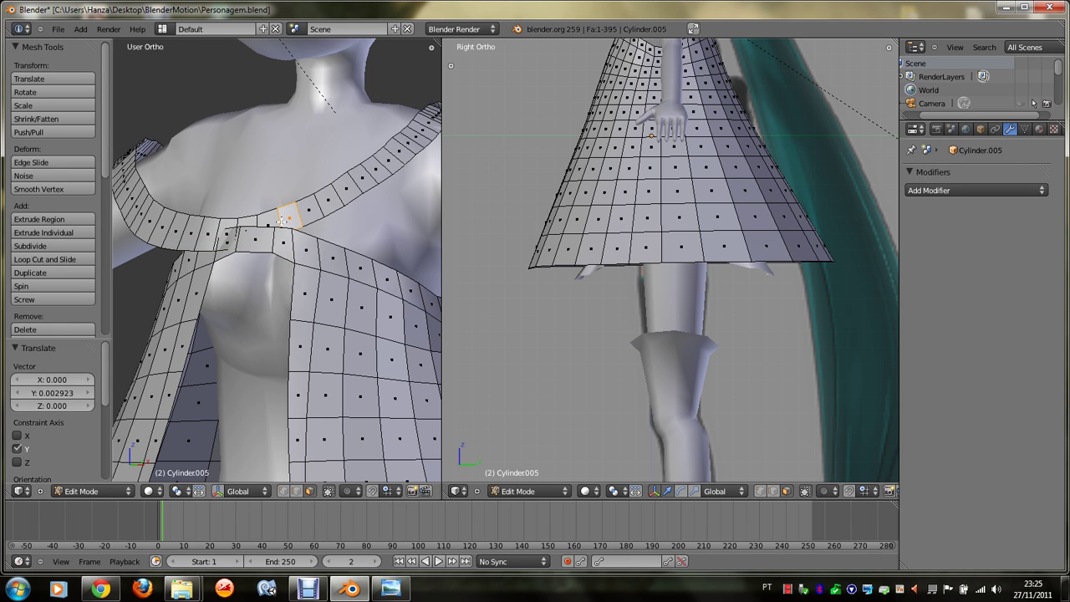
right_click(271, 222)
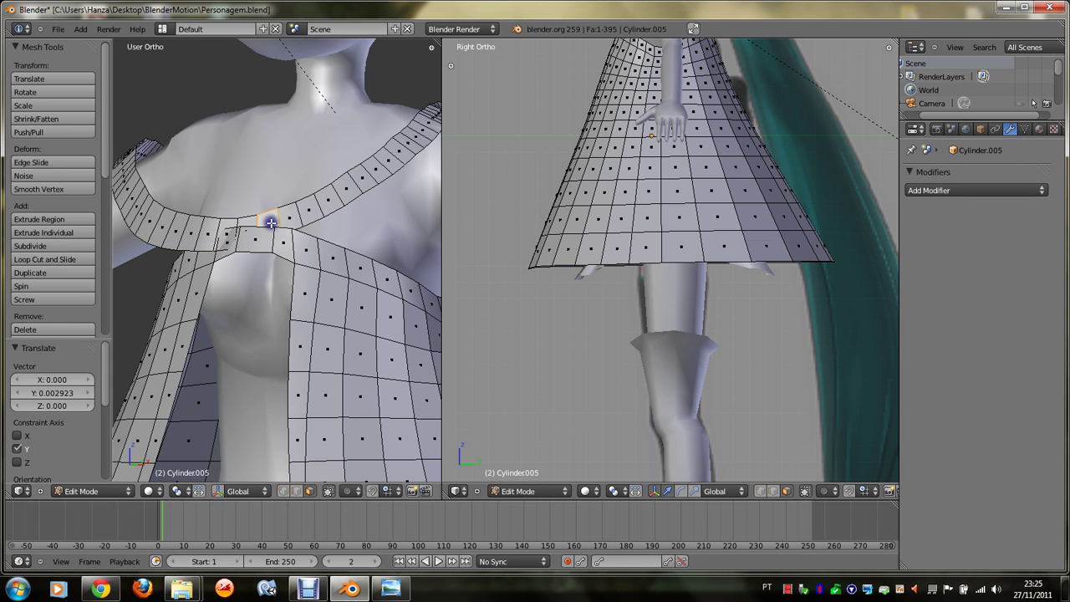
click(347, 490)
click(361, 458)
key(g)
key(y)
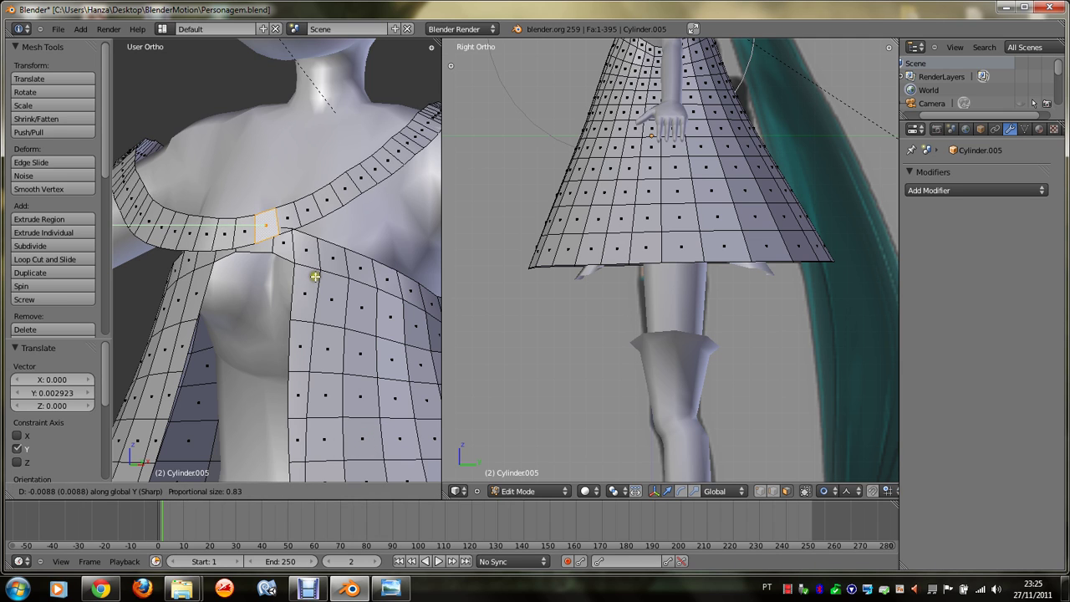
scroll(311, 279, up, 5)
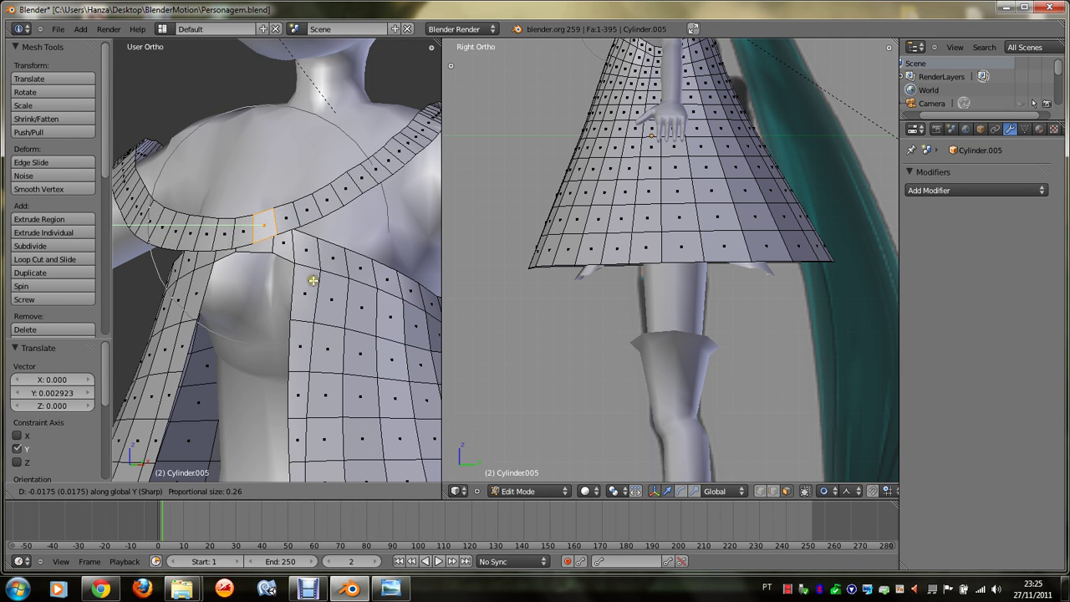
click(314, 282)
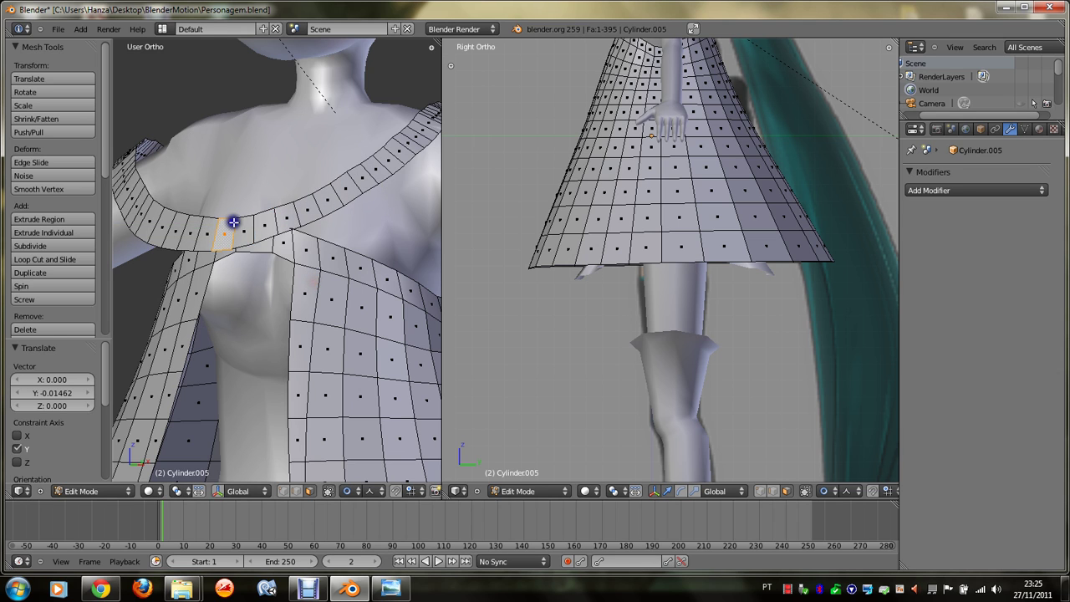
Step: Select the front collar faces at the chest and duplicate one of them
key(KP_6)
key(KP_6)
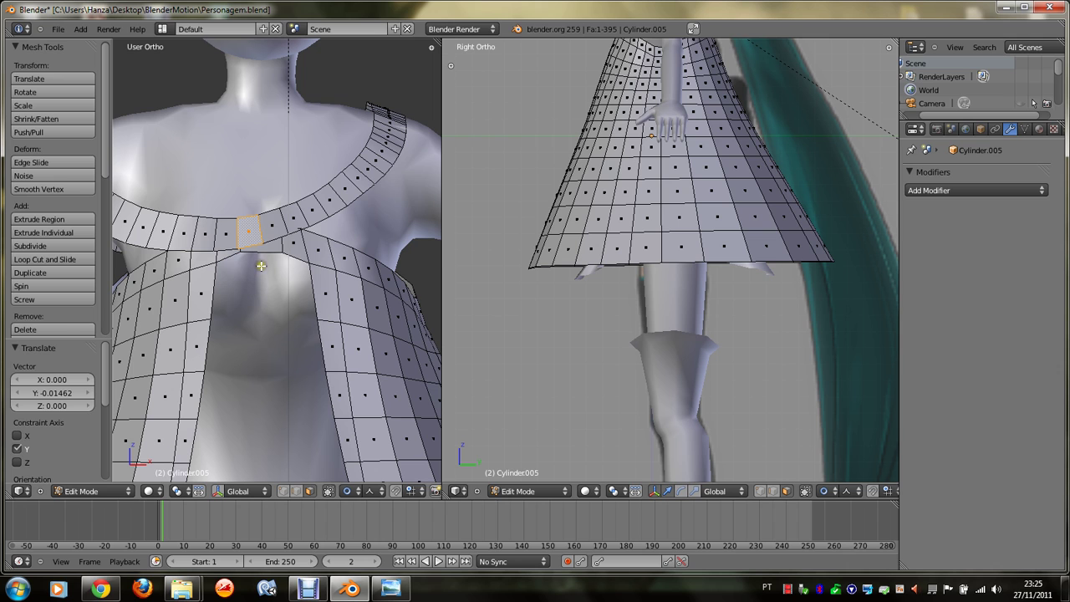
key(KP_6)
key(KP_6)
key(KP_8)
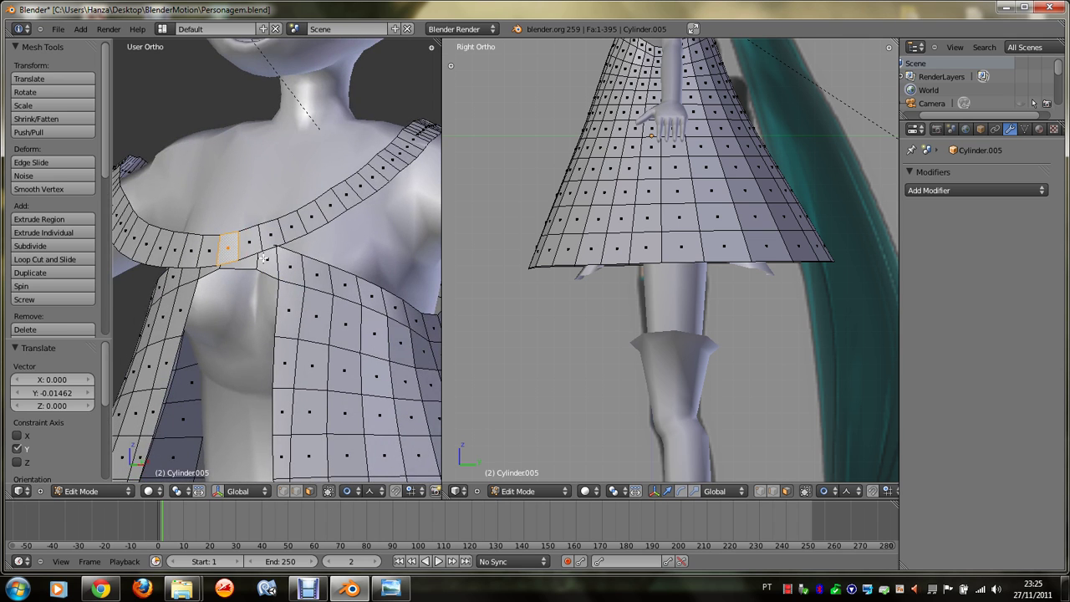
key(KP_6)
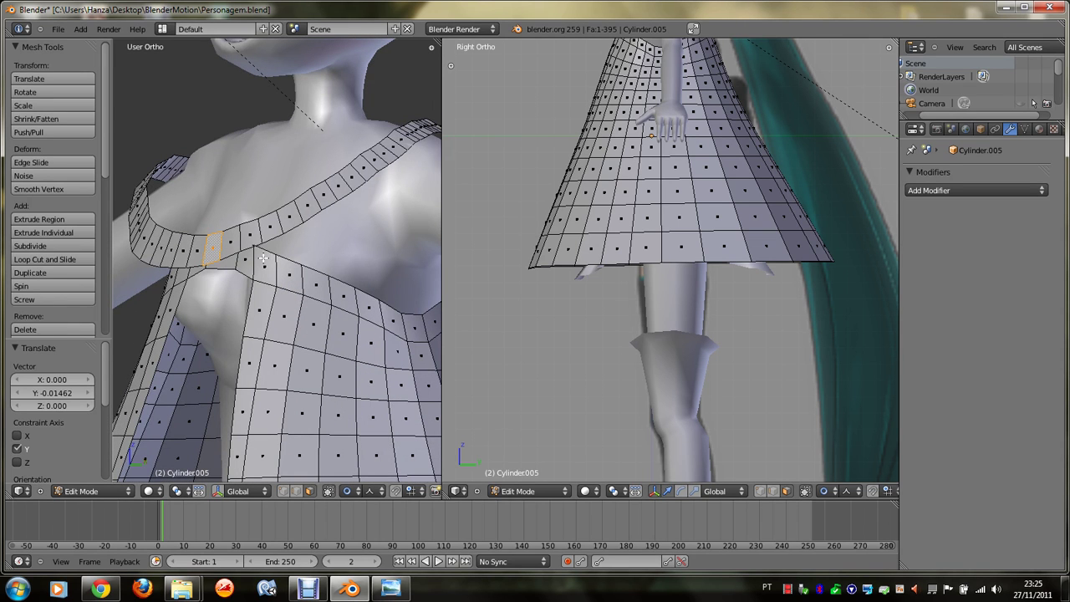
scroll(276, 263, down, 3)
scroll(277, 268, down, 2)
scroll(280, 275, up, 3)
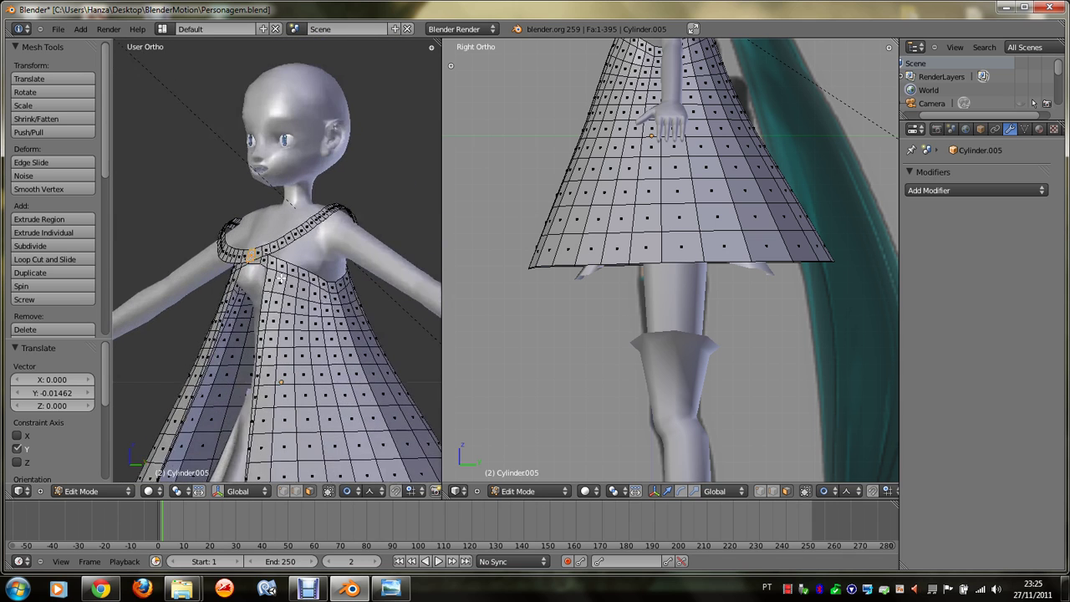
scroll(281, 277, up, 2)
scroll(282, 277, up, 2)
scroll(282, 277, down, 1)
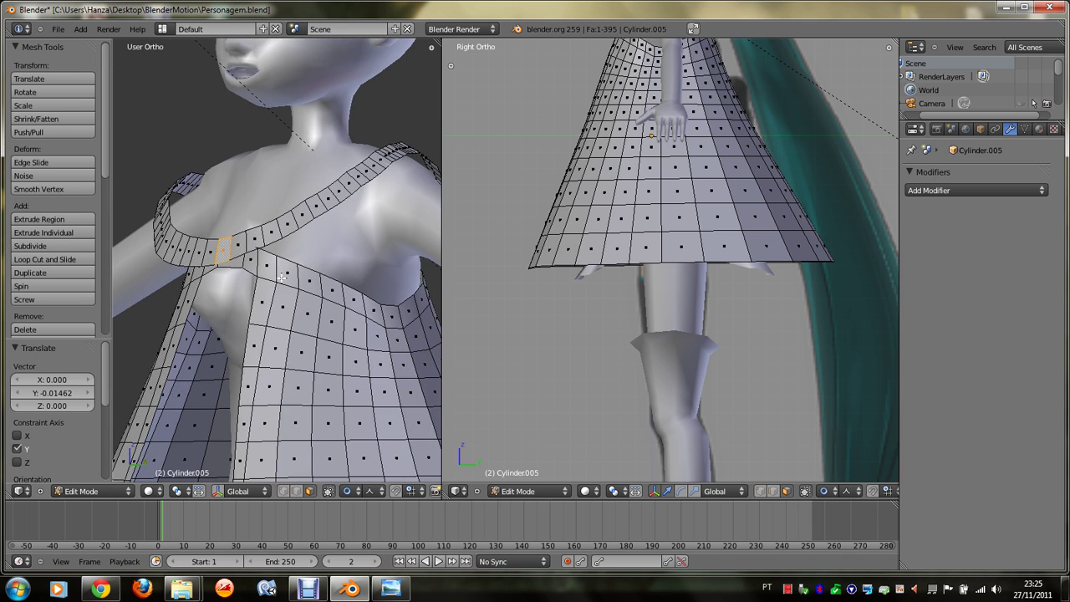
scroll(211, 277, up, 3)
scroll(211, 277, up, 2)
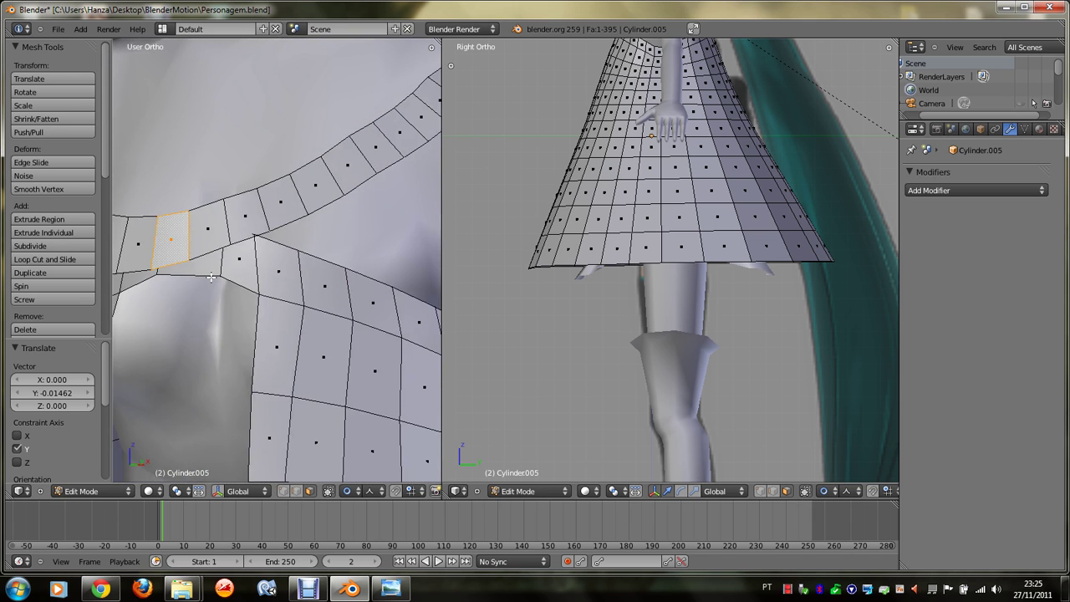
scroll(210, 277, down, 3)
scroll(210, 277, up, 3)
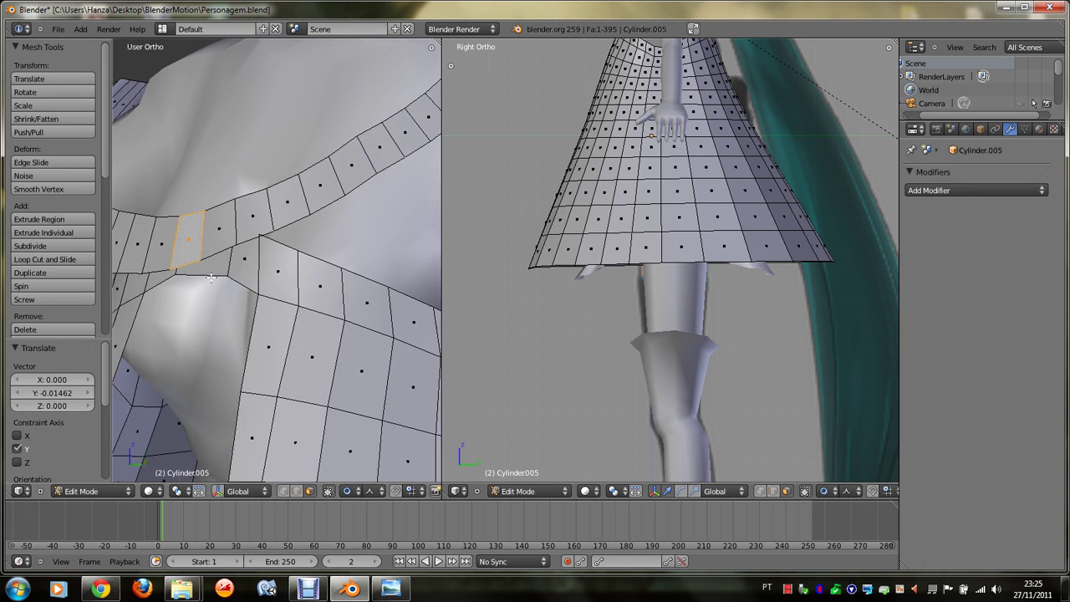
middle_drag(211, 276, 243, 250)
right_click(270, 265)
shift+right_click(272, 243)
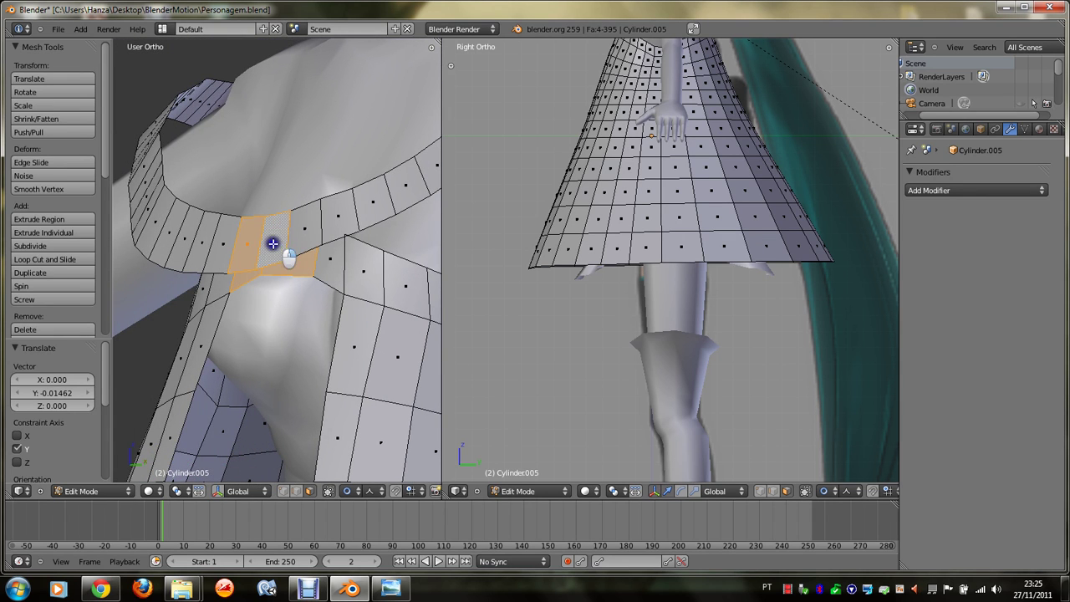
shift+right_click(298, 240)
key(alt+m)
click(285, 259)
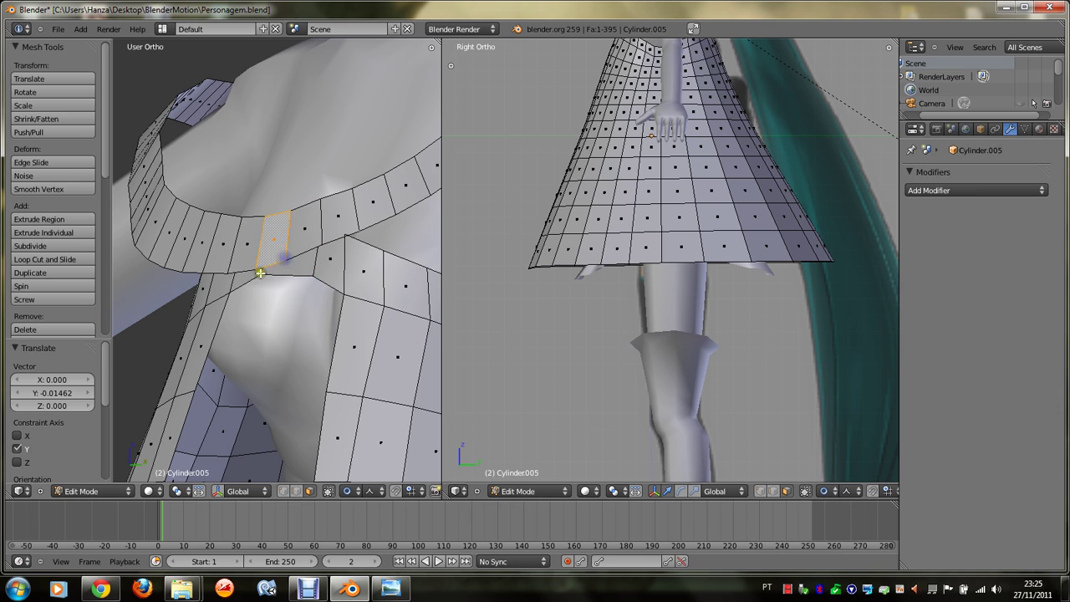
Step: Move the duplicate face slightly forward along Y and scale it to about 0.86
key(g)
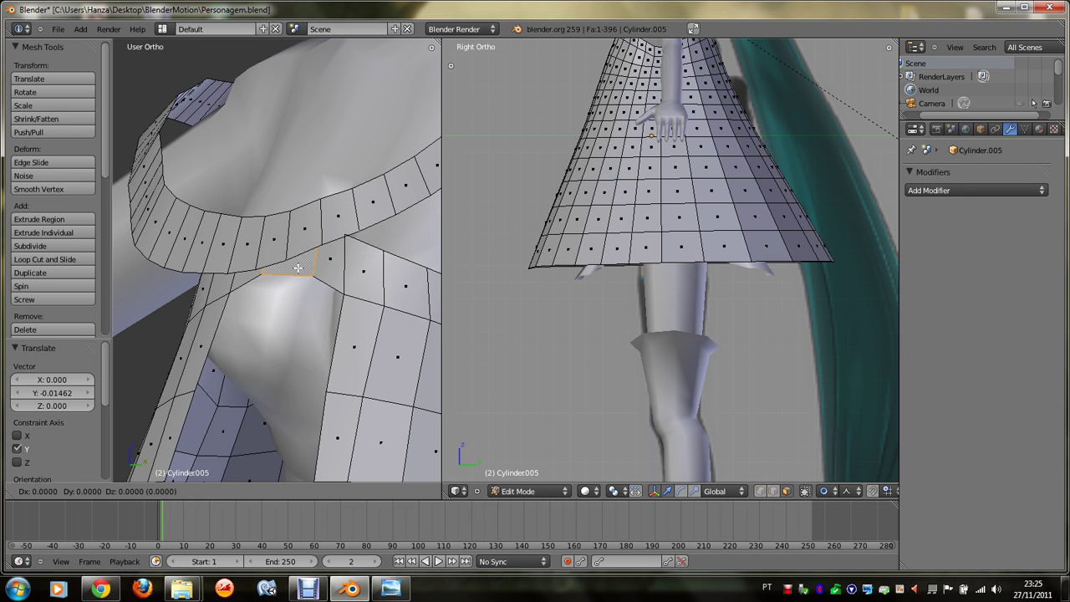
key(x)
key(x)
key(y)
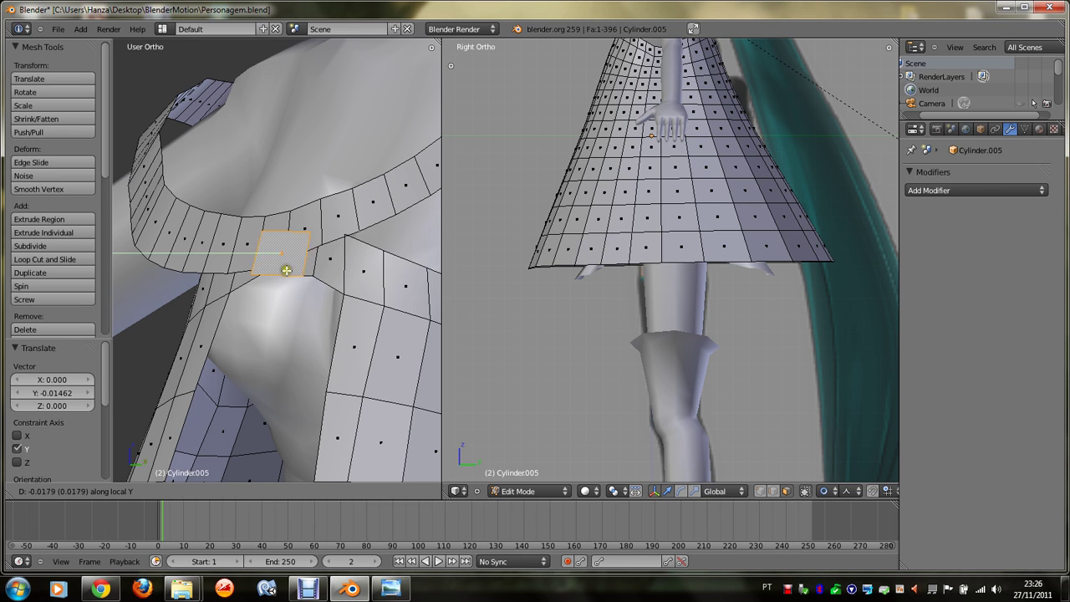
click(282, 271)
key(s)
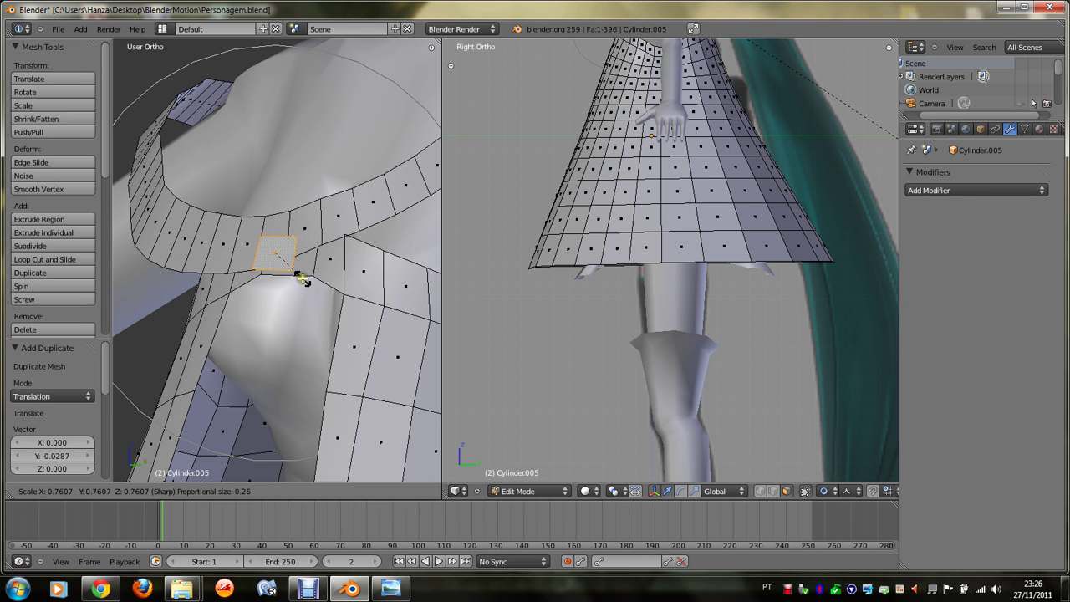
click(301, 285)
Step: Extrude the small face outward into a box for the clasp
key(KP_8)
key(KP_8)
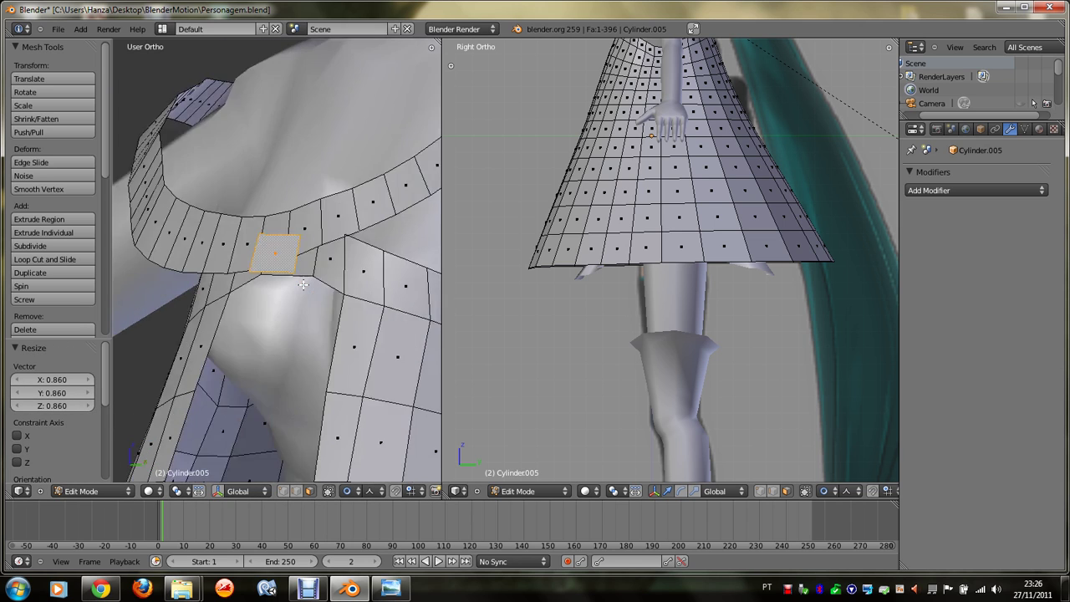
key(KP_8)
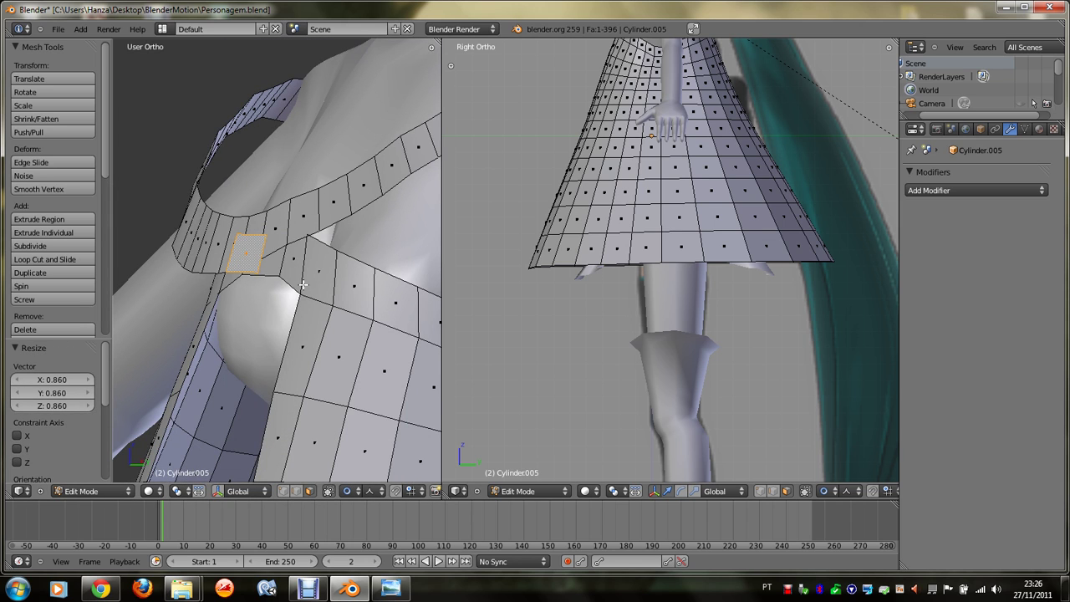
key(e)
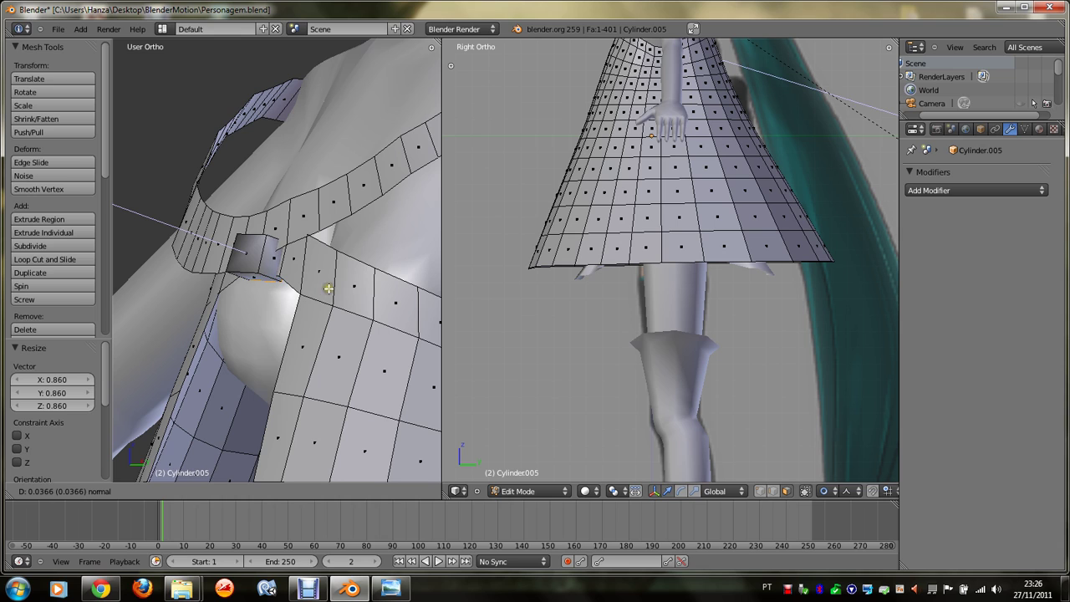
click(329, 284)
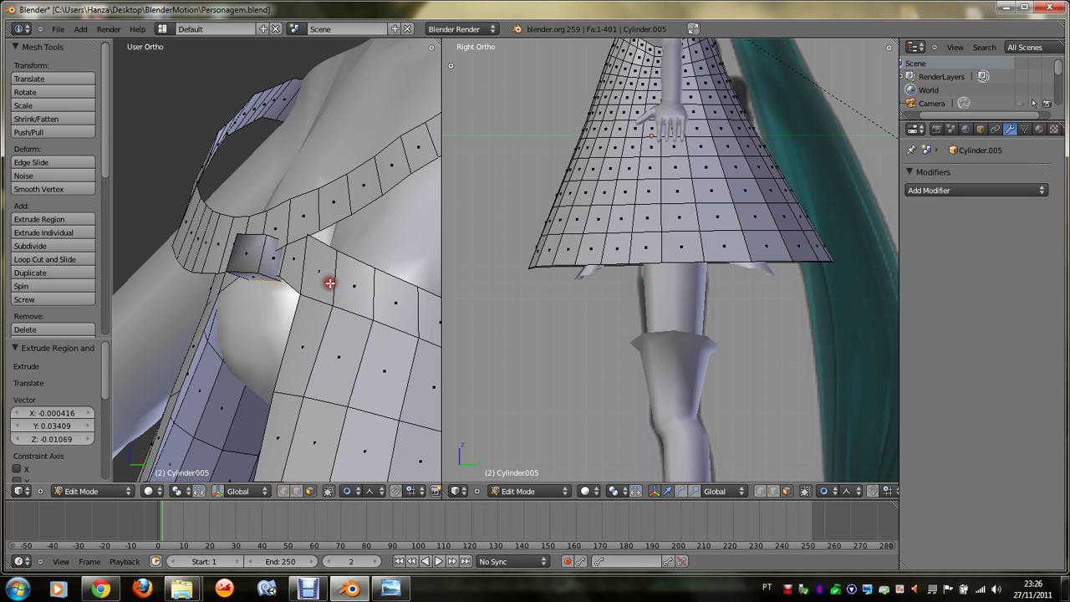
Step: Turn proportional editing off while trying Y-axis moves of the box's end face, cancelling both
right_click(250, 247)
key(g)
key(y)
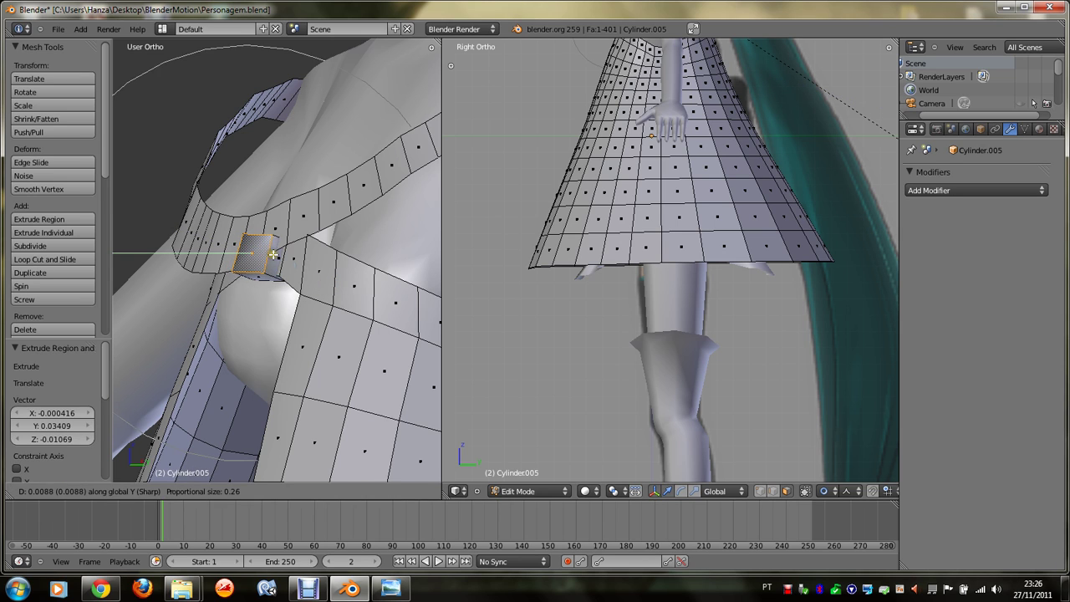
right_click(272, 254)
click(351, 490)
click(357, 480)
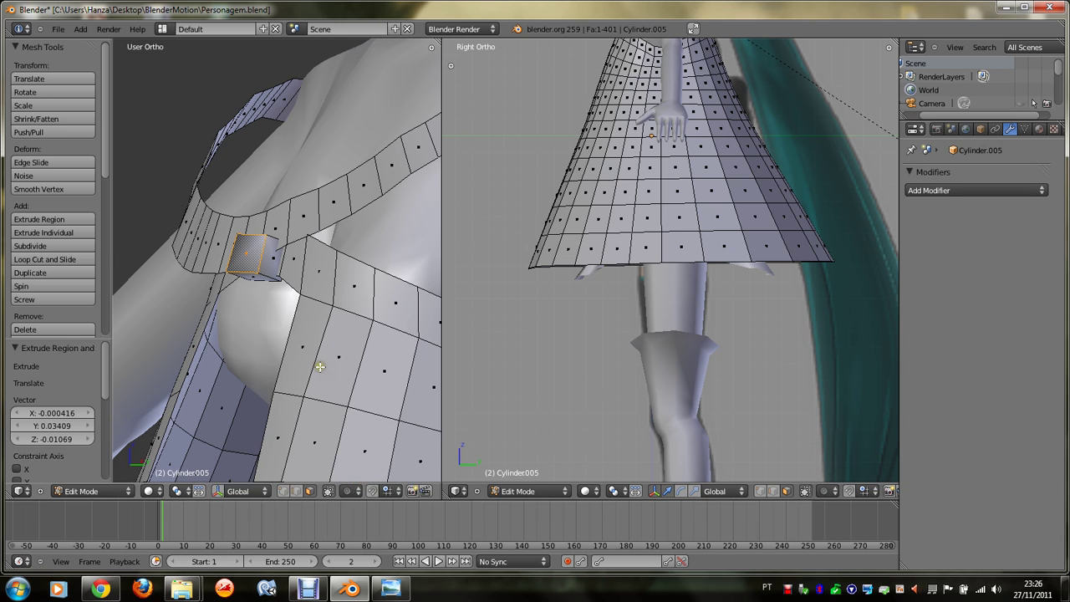
key(g)
key(y)
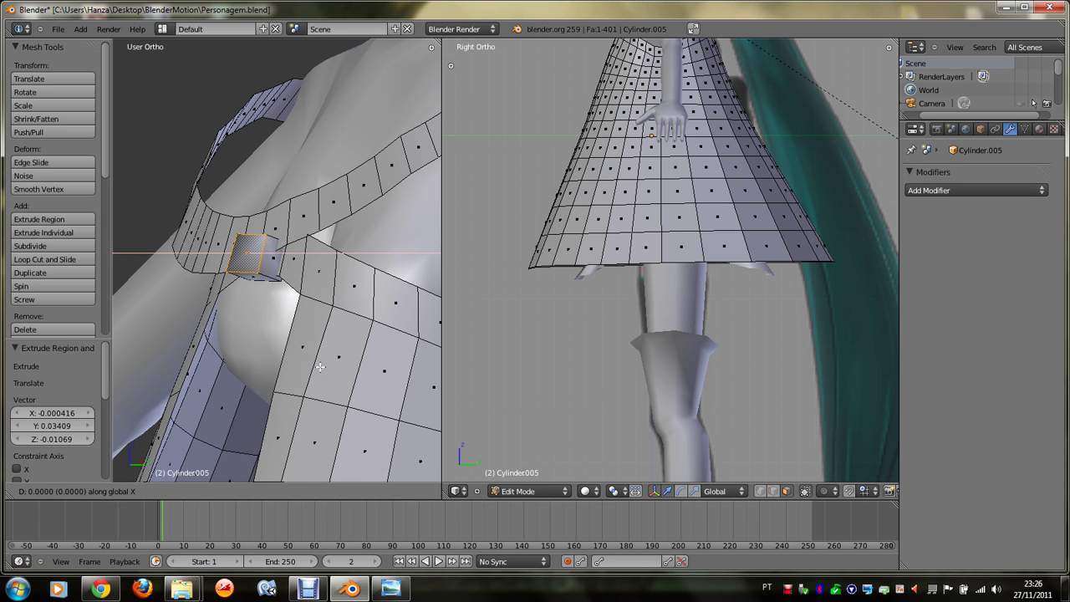
right_click(320, 367)
Step: Switch to Normal orientation and push the clasp face out along its normal
click(240, 491)
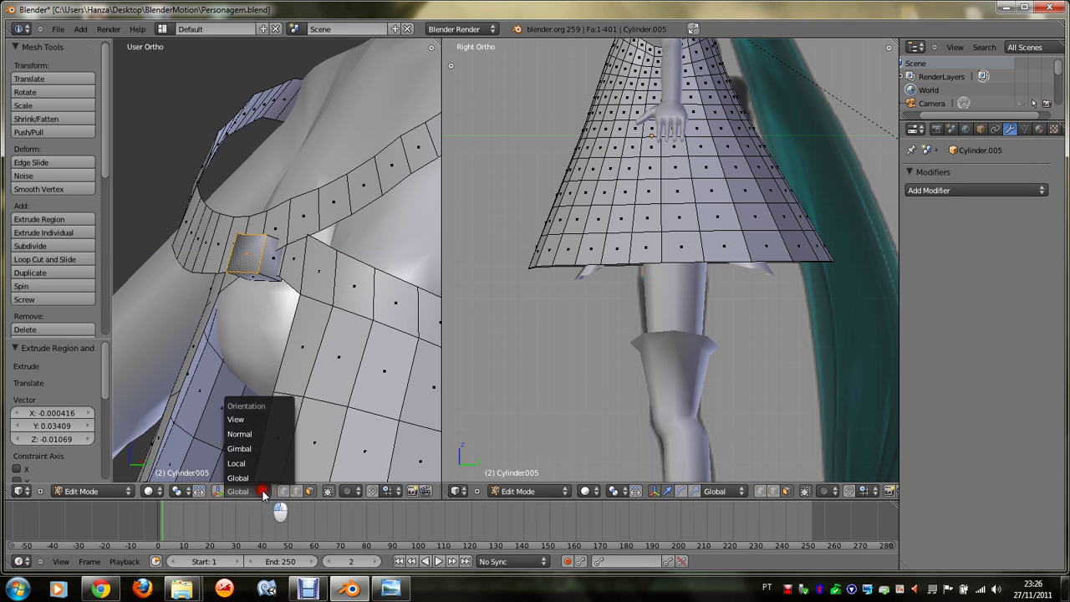
click(264, 436)
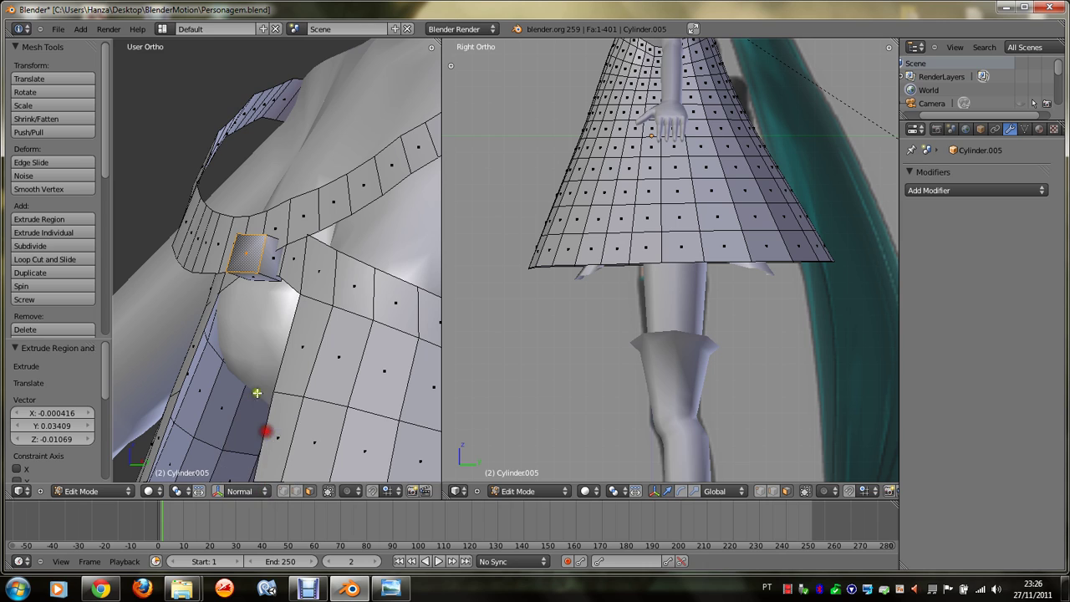
click(218, 491)
drag(220, 240, 239, 255)
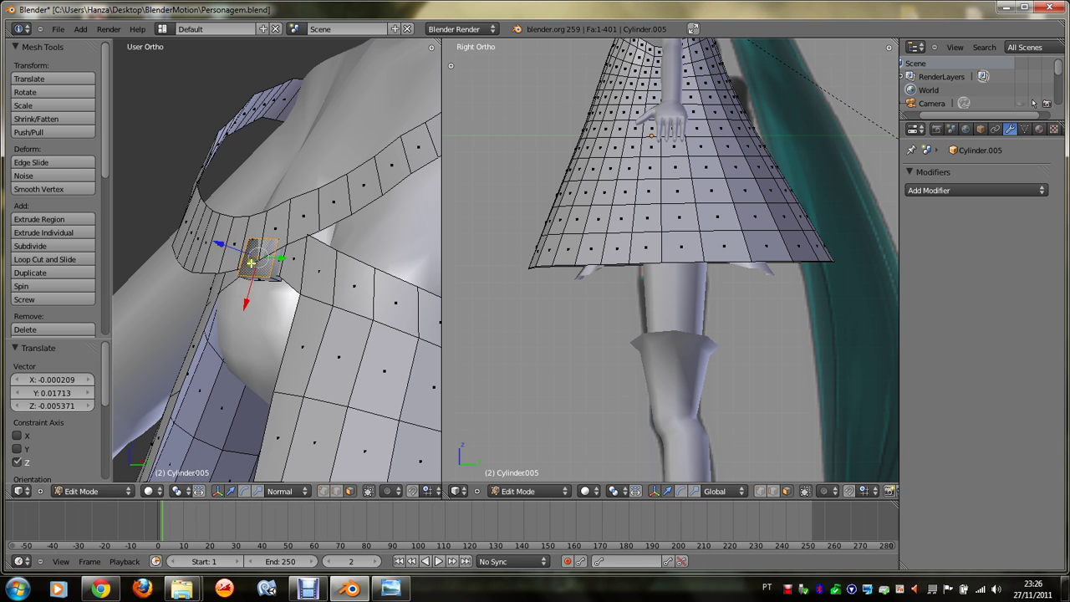
Step: Select the clasp's front face using see-through shading and extrude it
key(z)
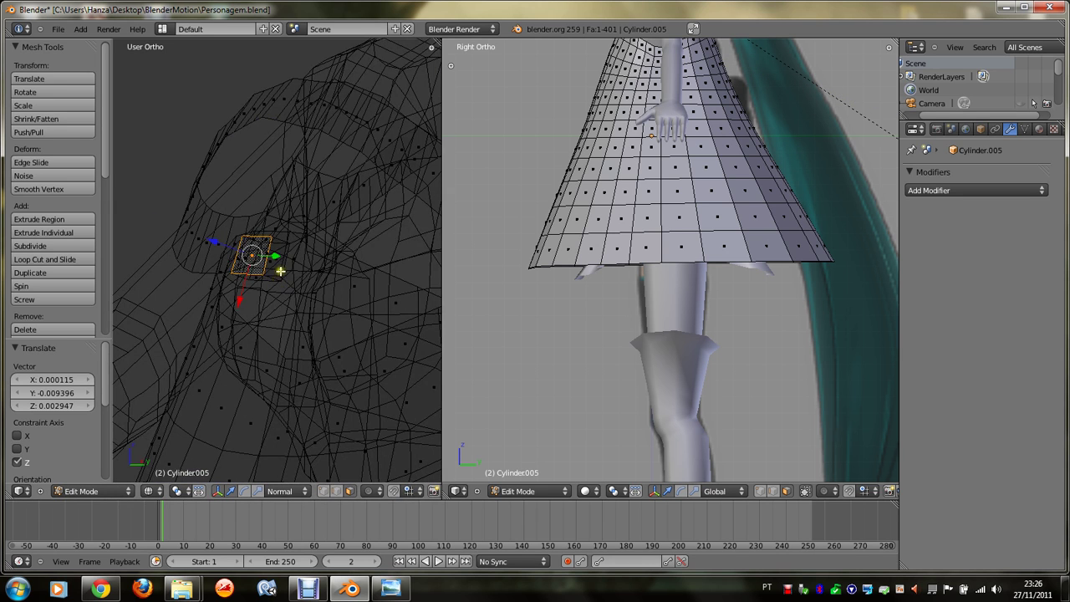
right_click(279, 281)
key(z)
key(z)
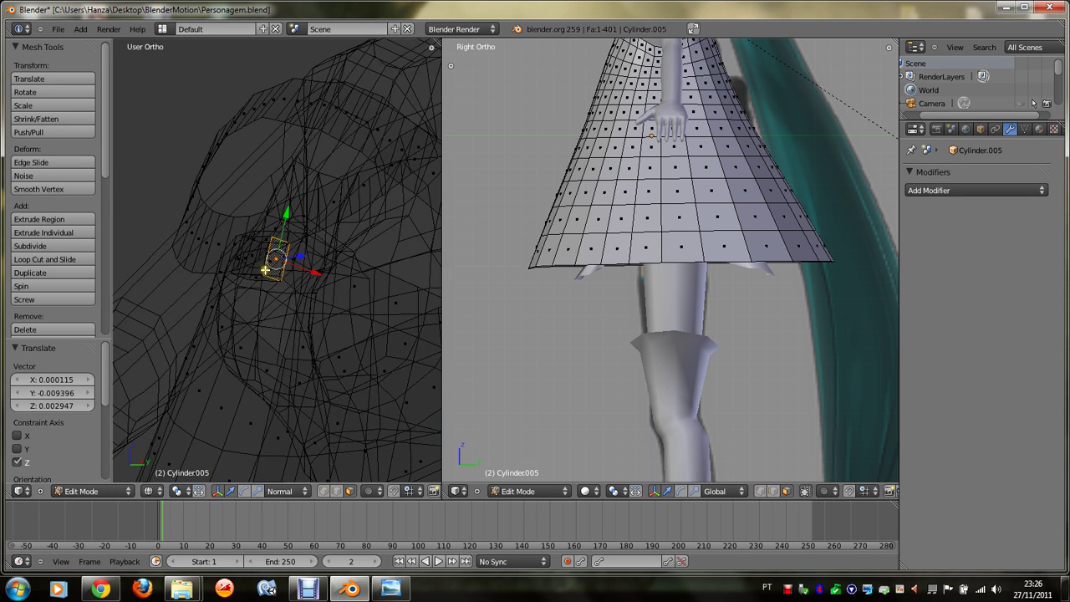
right_click(275, 275)
key(z)
right_click(296, 270)
key(e)
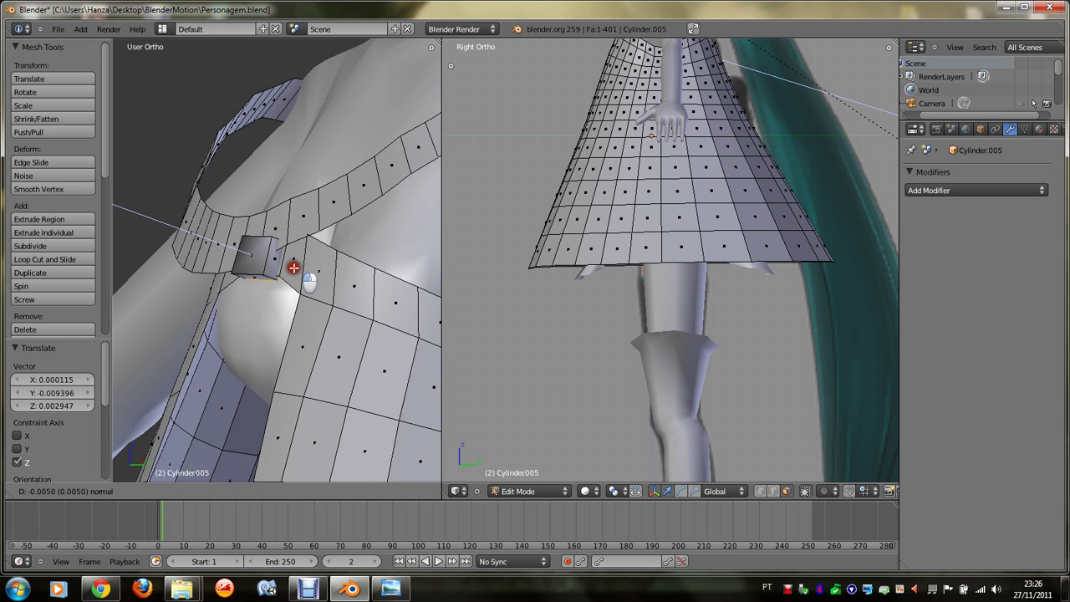
click(282, 263)
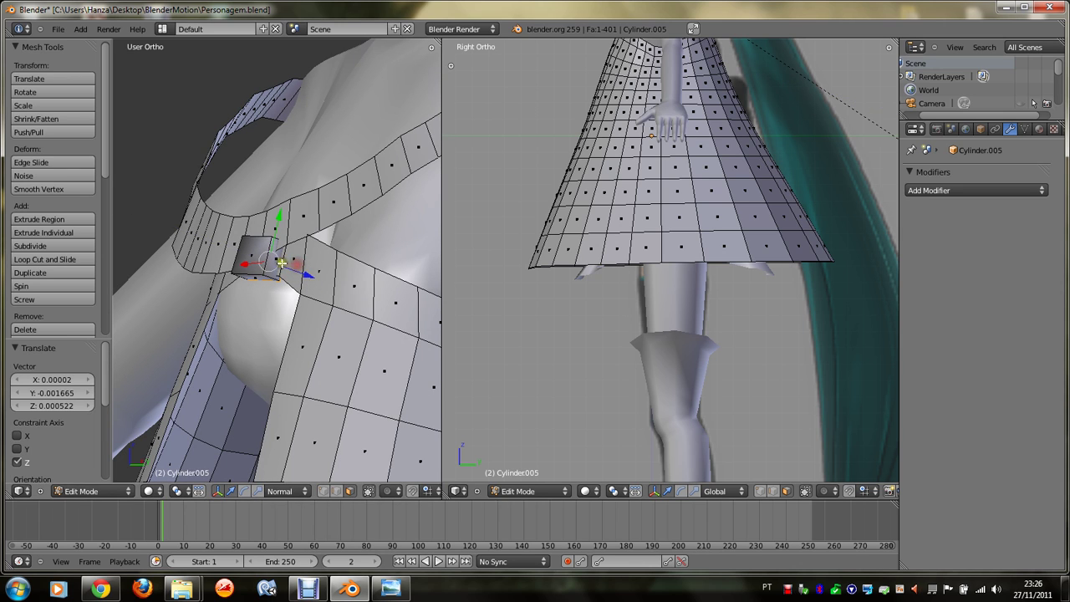
Step: Select the whole connected clasp box and extrude it outward
key(a)
key(a)
key(a)
right_click(259, 262)
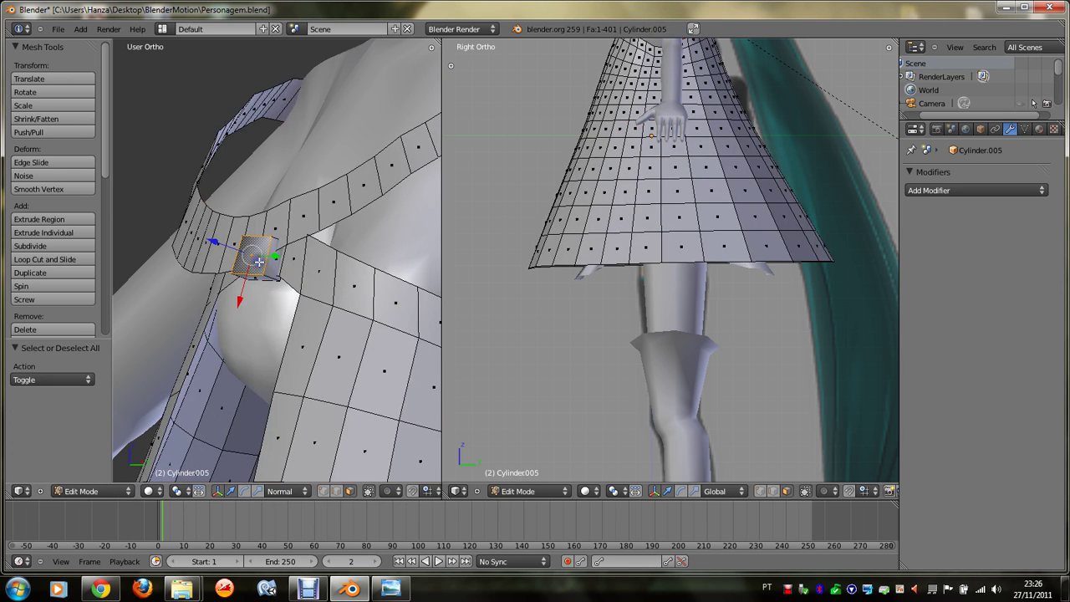
key(ctrl+l)
key(e)
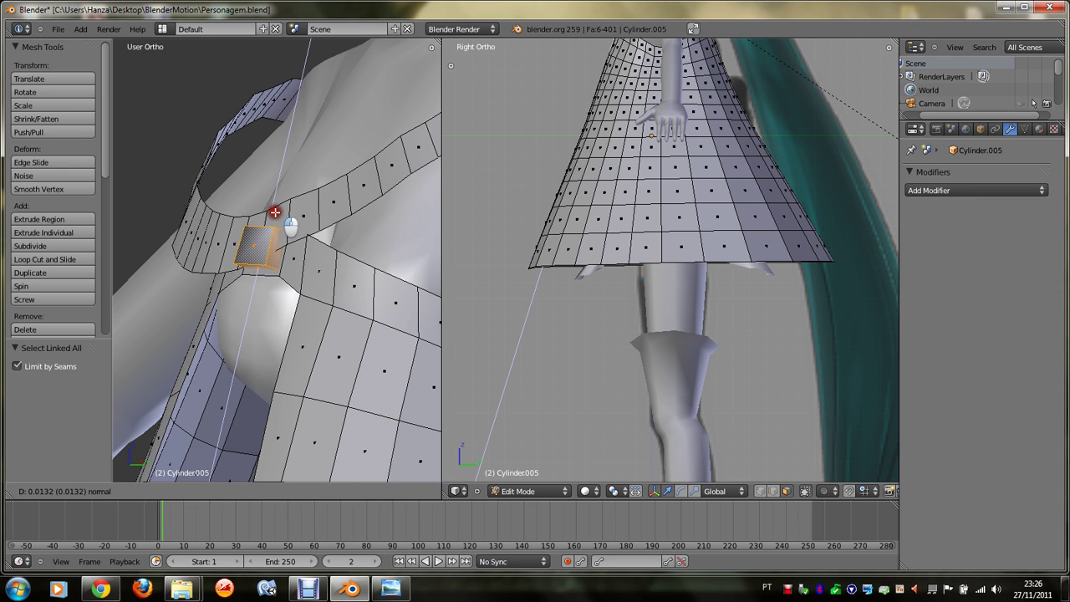
click(275, 212)
Step: In front view, move the face beside the clasp left and down
key(KP_1)
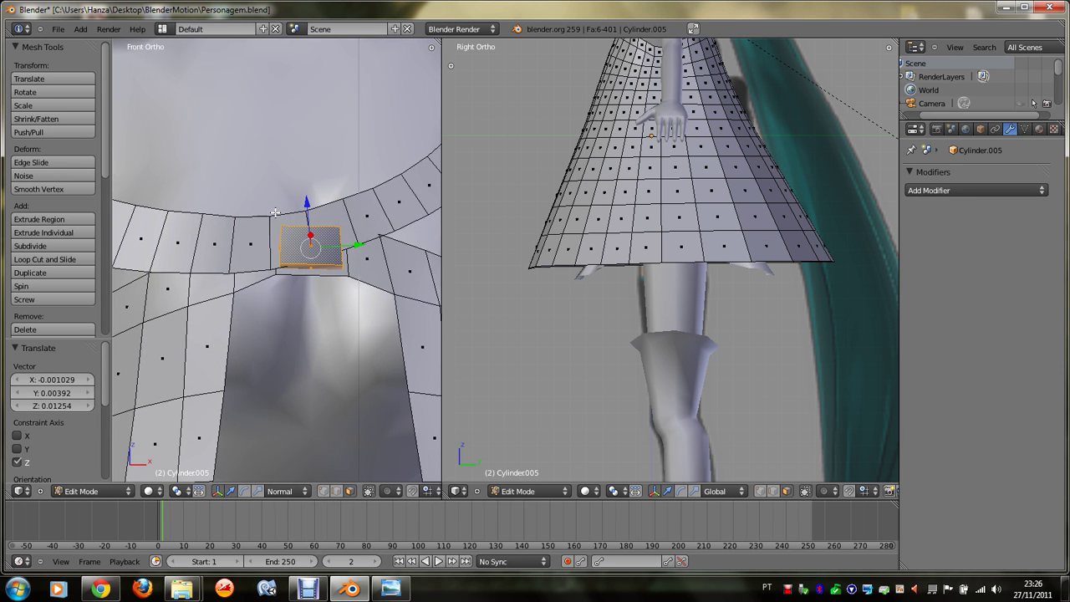
right_click(289, 224)
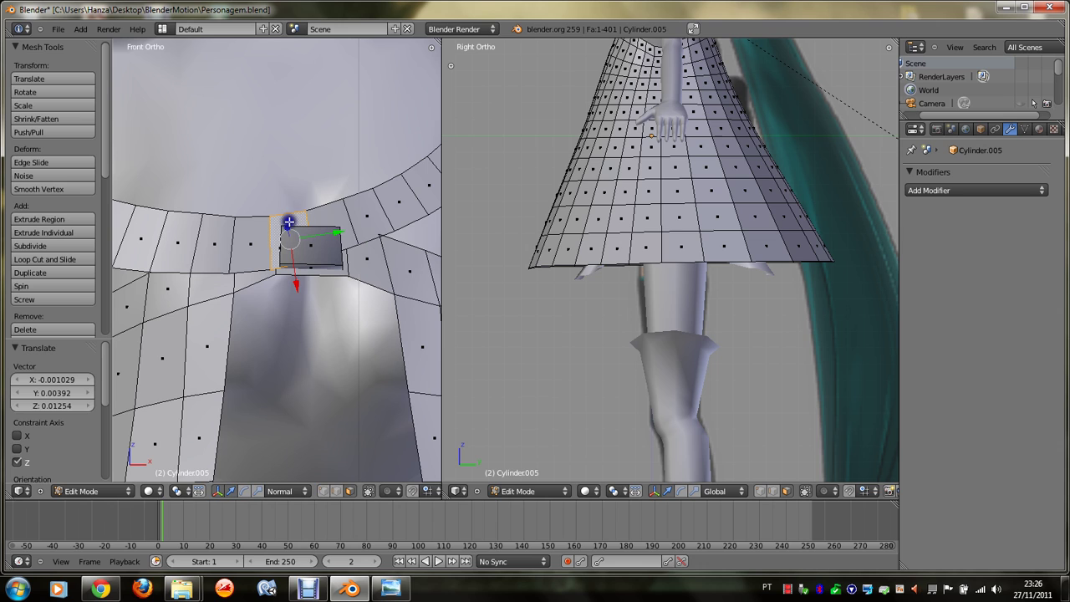
right_click(347, 222)
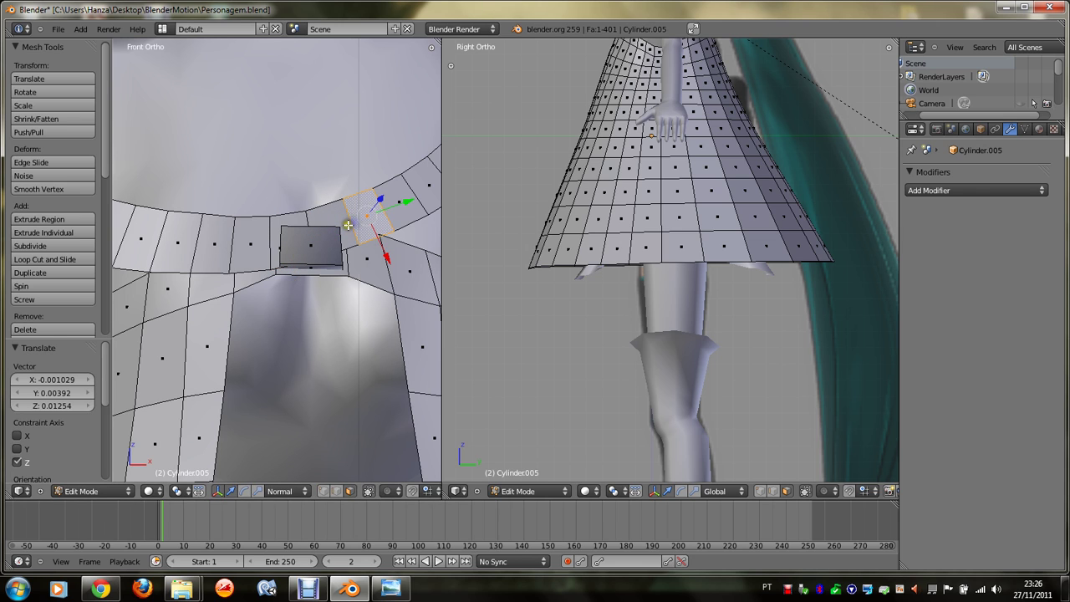
key(g)
click(358, 219)
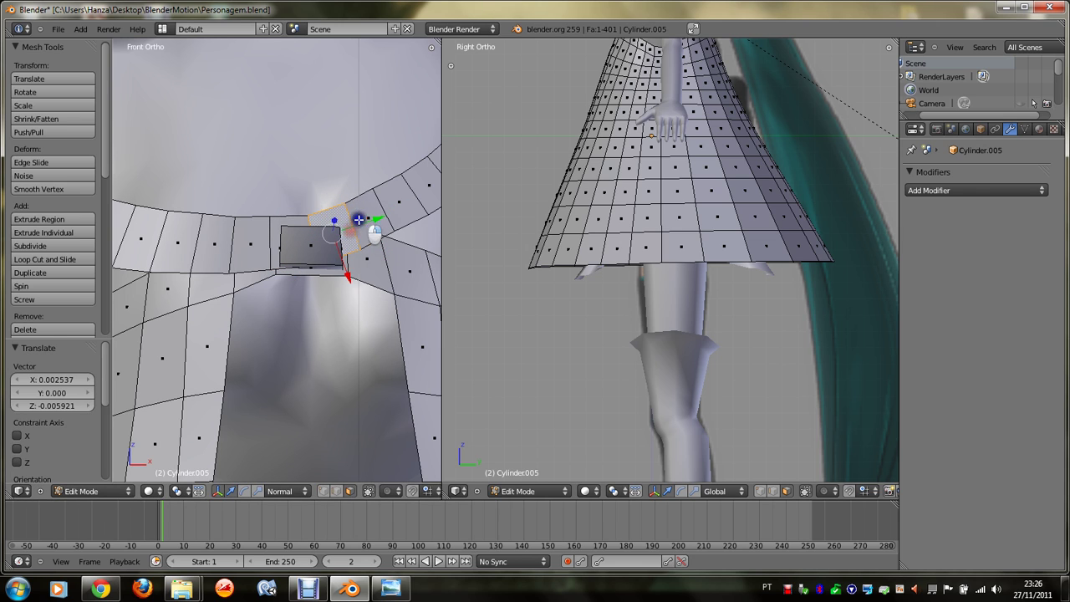
Step: Shrink the faces on either side of the clasp
middle_drag(358, 219, 347, 280)
key(s)
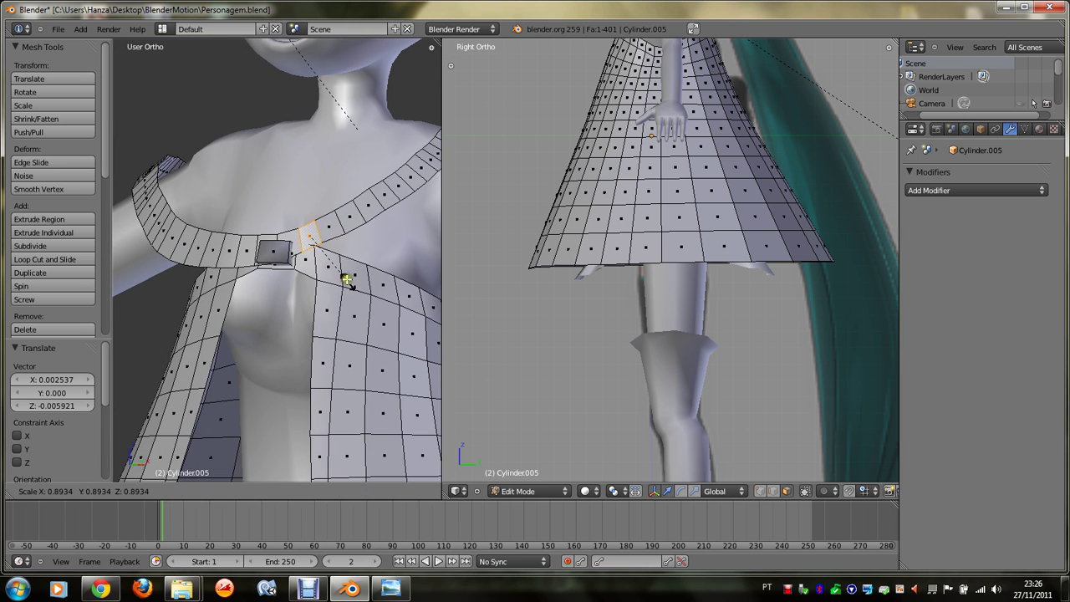
click(341, 269)
right_click(247, 252)
key(s)
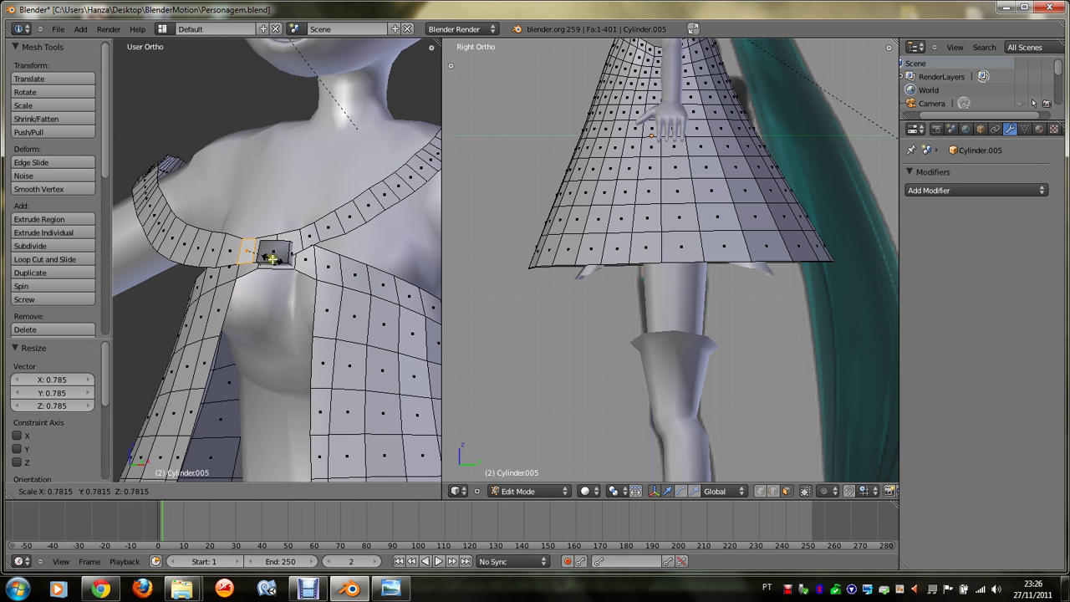
click(273, 259)
Step: Scale down the remaining faces around the clasp
scroll(273, 255, up, 2)
key(s)
click(320, 250)
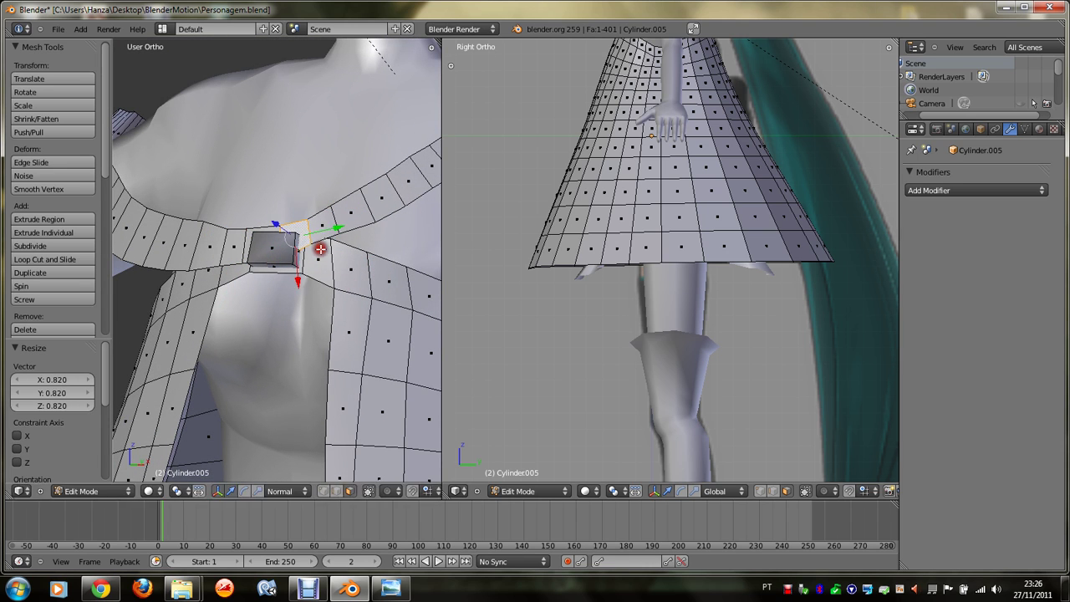
right_click(266, 234)
key(s)
click(329, 258)
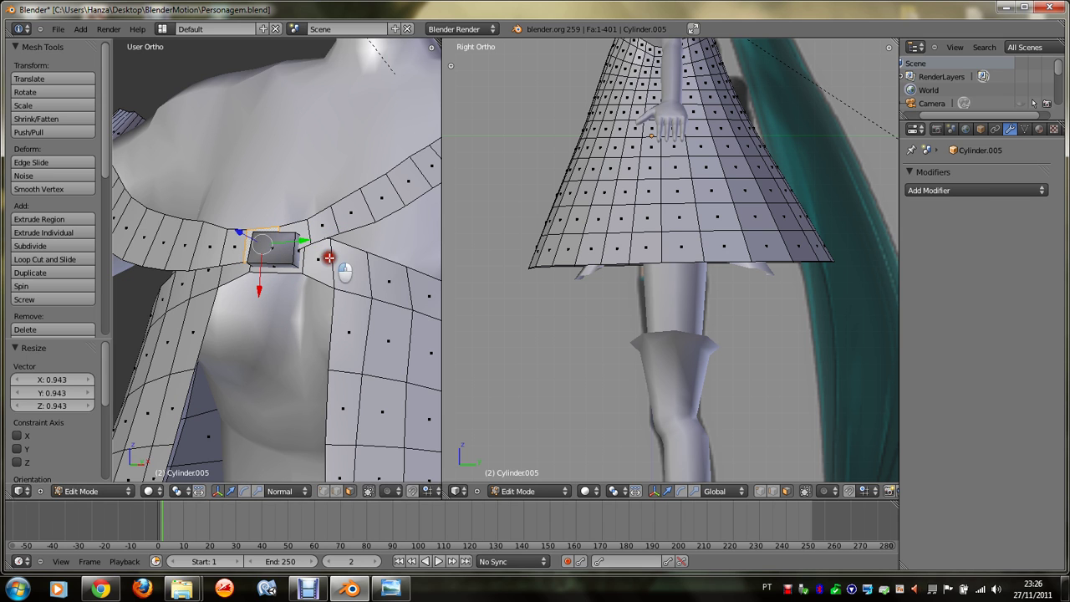
scroll(293, 247, down, 2)
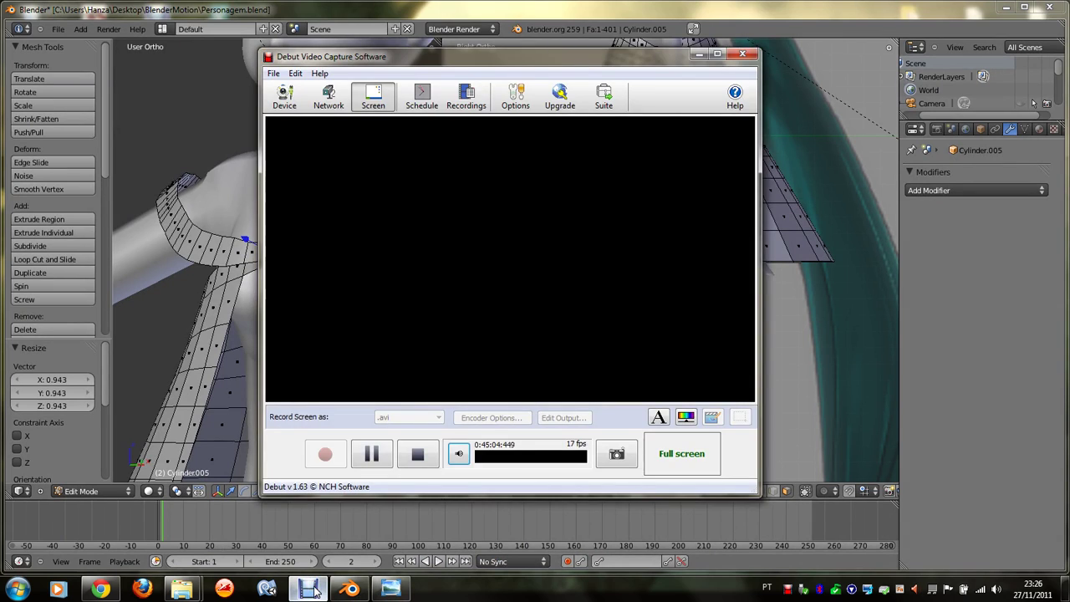
scroll(310, 337, down, 1)
Step: Briefly review the dress in Object Mode, then return to Edit Mode
key(Tab)
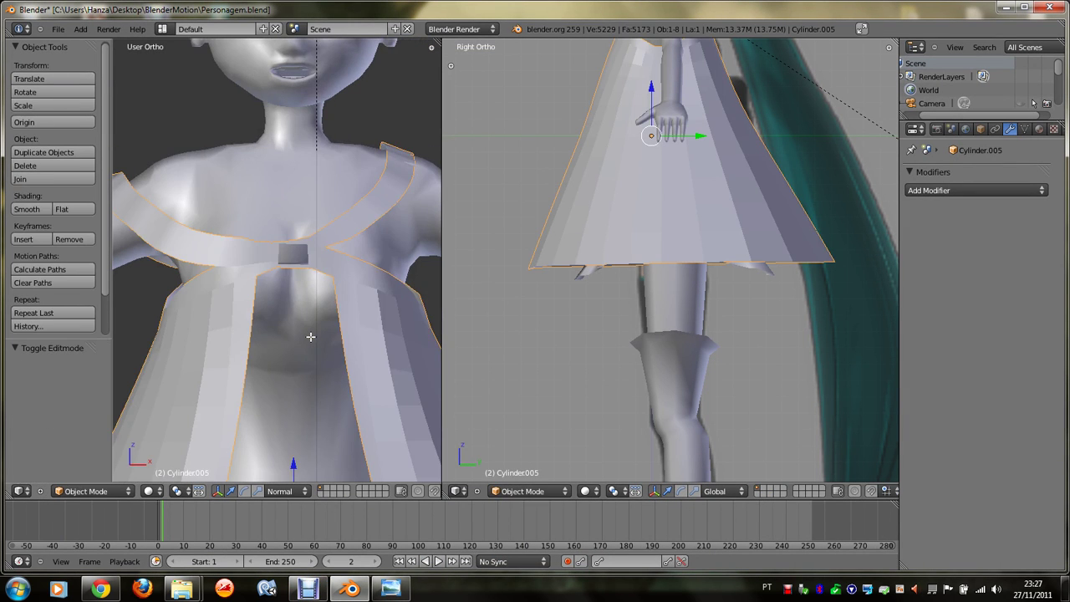
scroll(310, 336, down, 1)
scroll(310, 336, down, 2)
scroll(310, 336, up, 3)
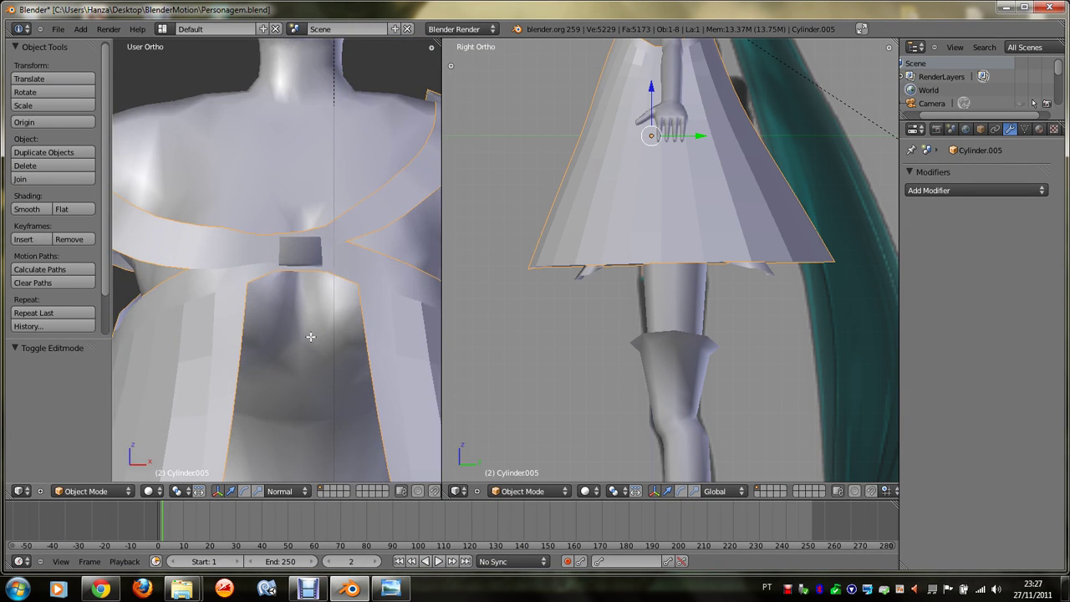
key(Tab)
scroll(310, 336, up, 2)
Step: Loop-select the faces around the clasp box and subdivide them
middle_drag(311, 336, 322, 270)
alt+right_click(322, 270)
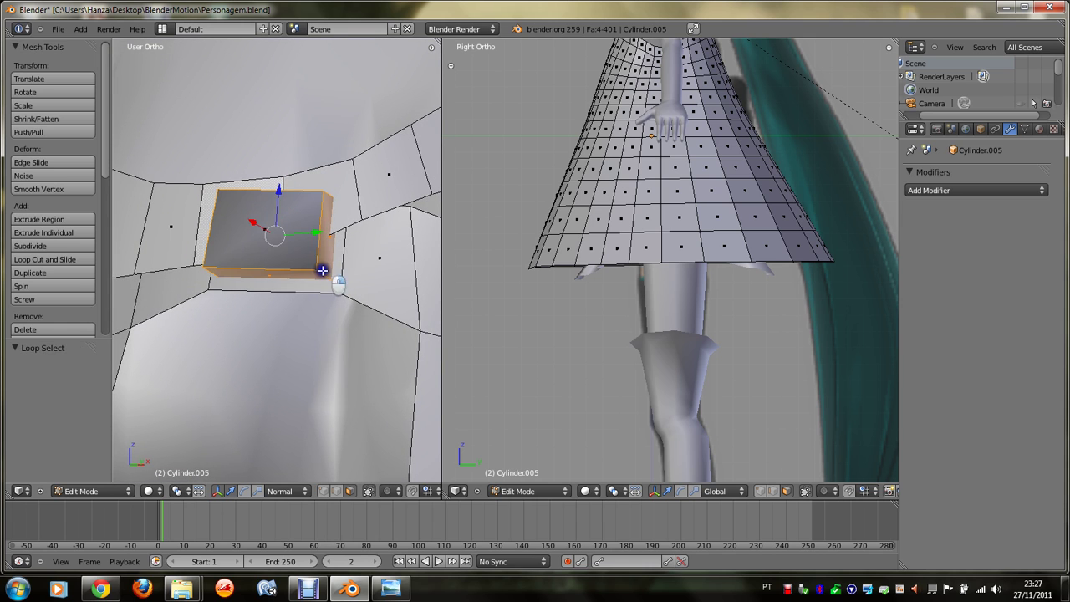
key(w)
click(333, 284)
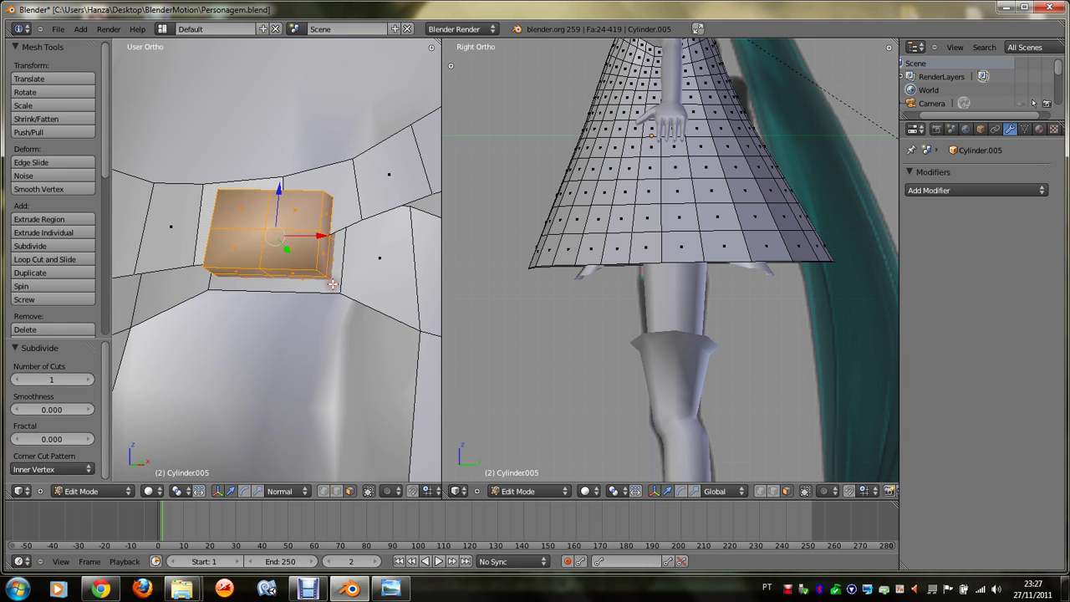
Step: Apply To Sphere to round the clasp box into a knob
scroll(333, 284, down, 1)
scroll(332, 284, down, 2)
scroll(333, 284, down, 1)
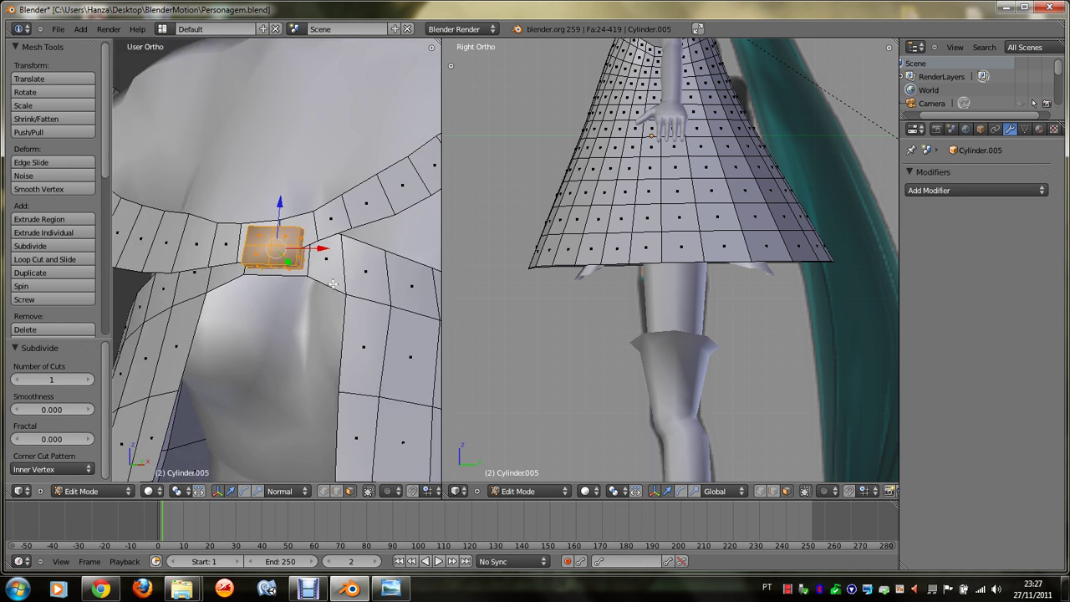
key(space)
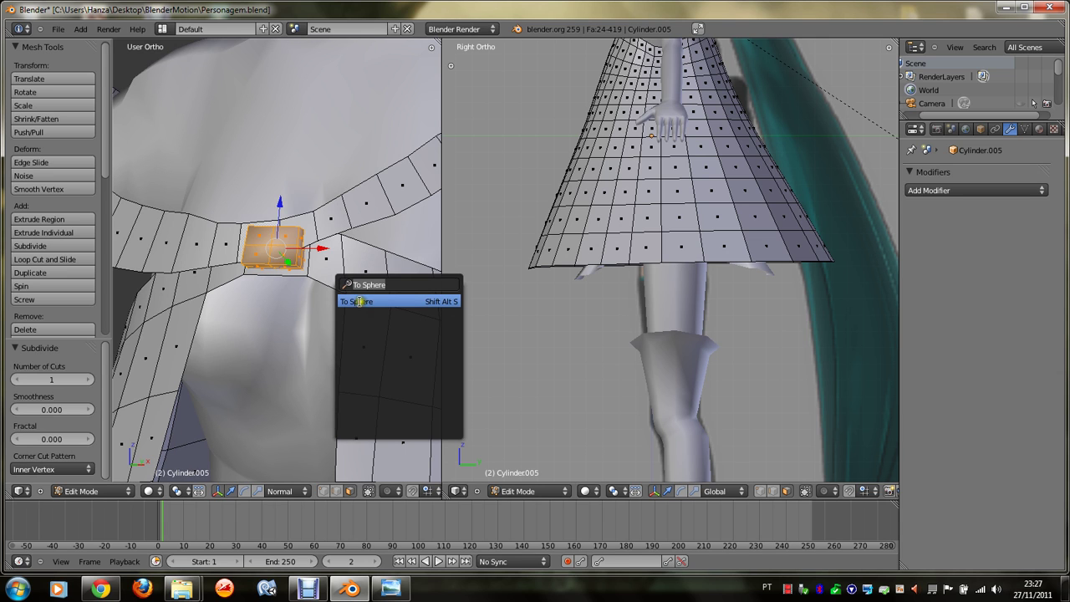
click(359, 300)
click(437, 382)
Step: Return to Object Mode and orbit around the figure to check the rounded clasp
scroll(367, 357, down, 2)
key(Tab)
scroll(367, 357, down, 1)
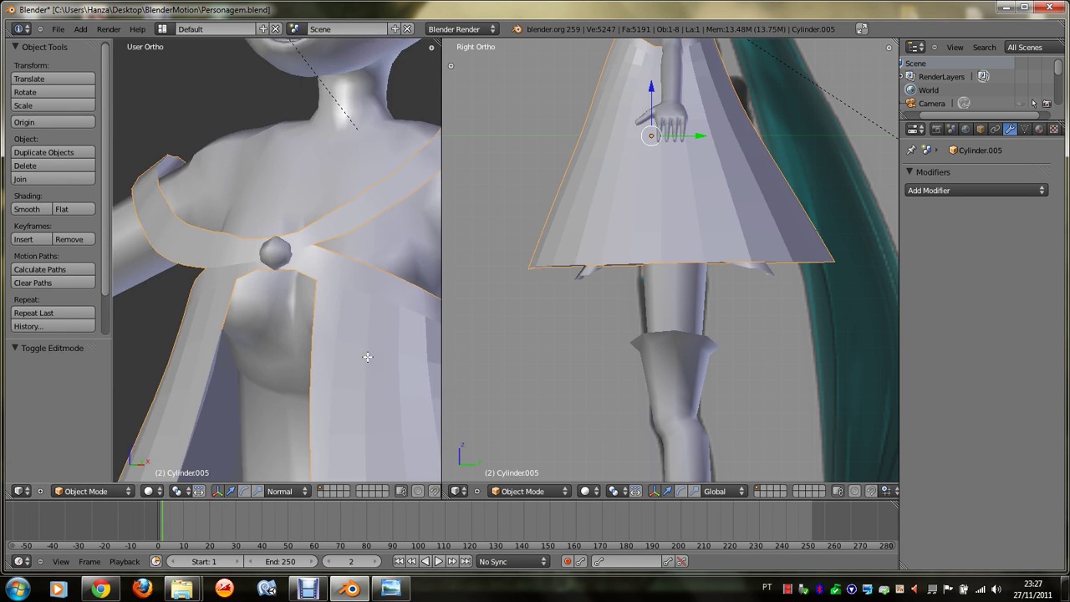
middle_drag(367, 357, 367, 357)
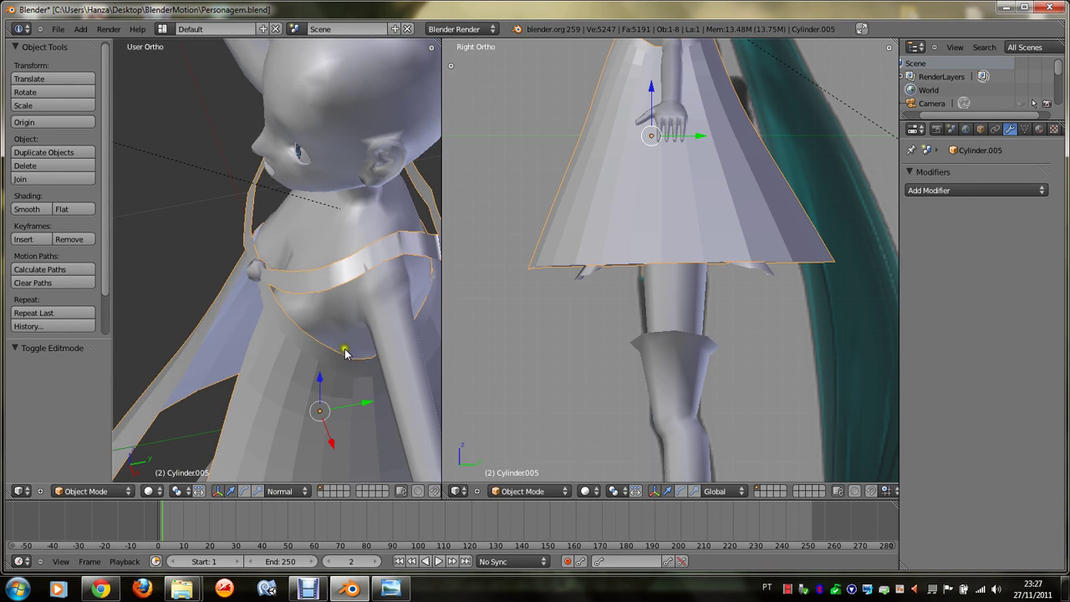
middle_drag(307, 343, 306, 343)
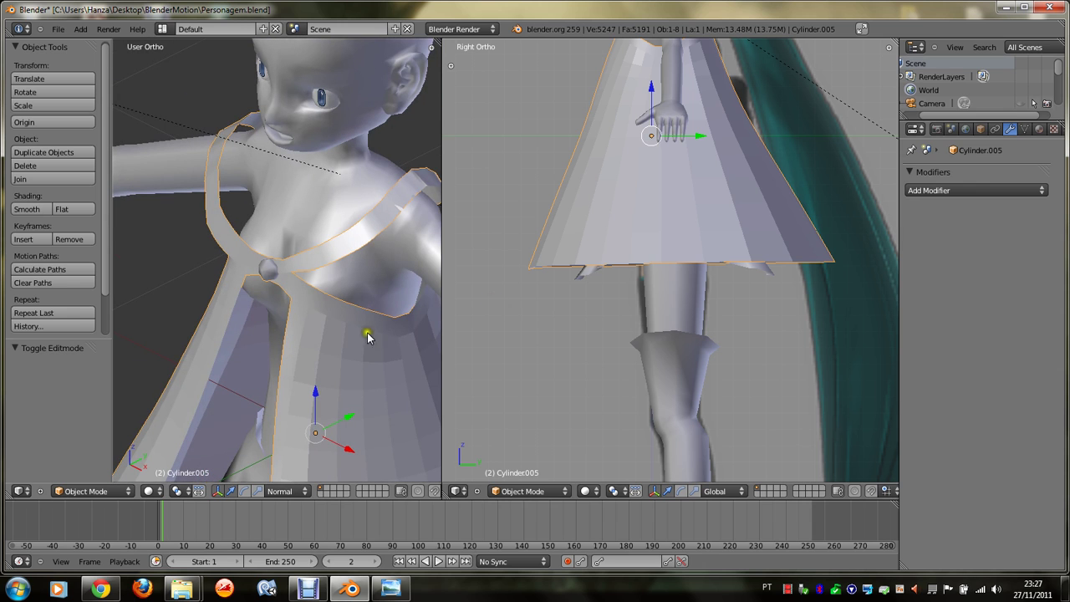
Step: Add a Solidify modifier to the dress
click(934, 190)
click(795, 365)
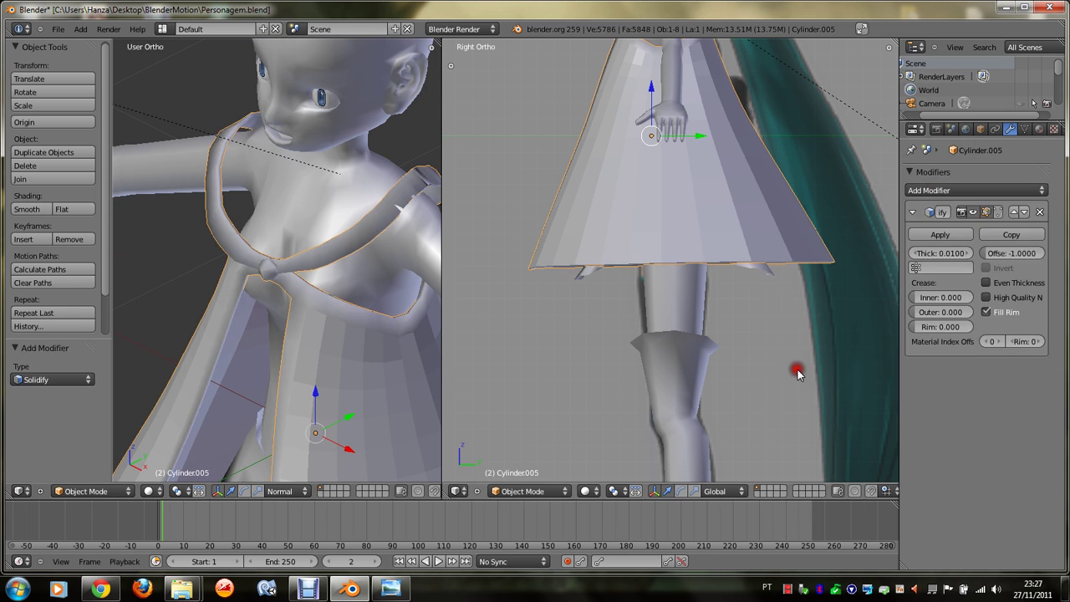
scroll(290, 370, up, 3)
scroll(291, 371, down, 1)
scroll(290, 370, down, 3)
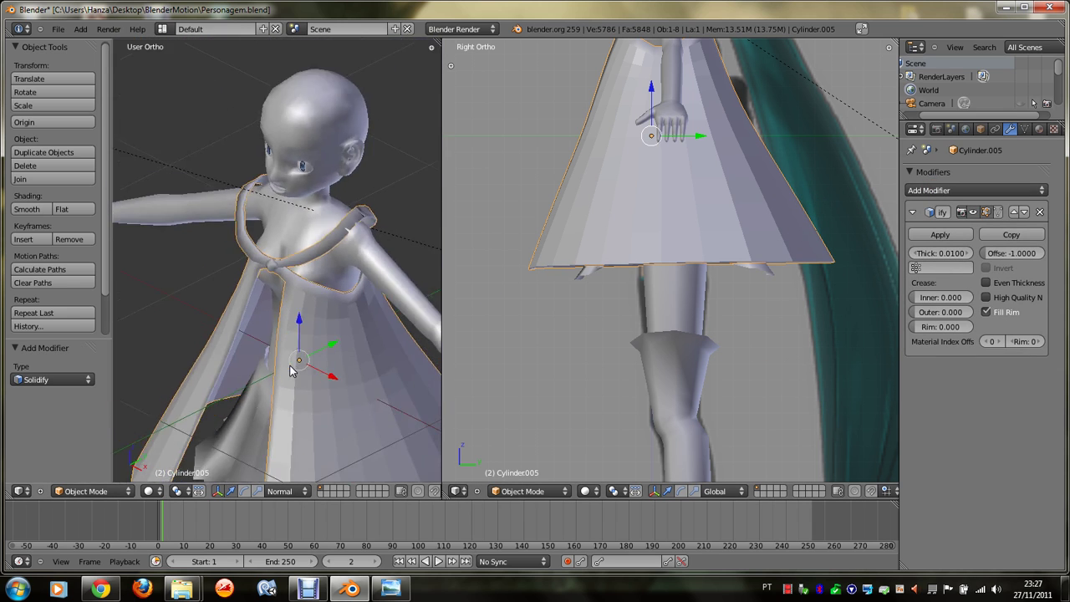
scroll(290, 370, down, 2)
scroll(290, 371, down, 1)
key(KP_1)
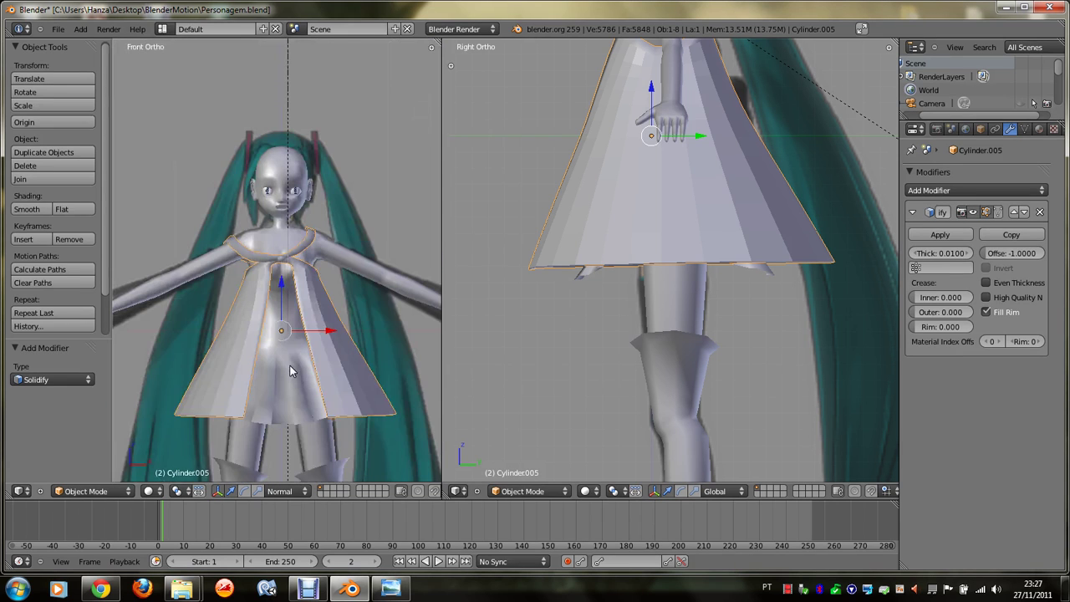
Step: Raise the Solidify thickness from 0.0100 to 0.0190 and enable Even Thickness
click(968, 254)
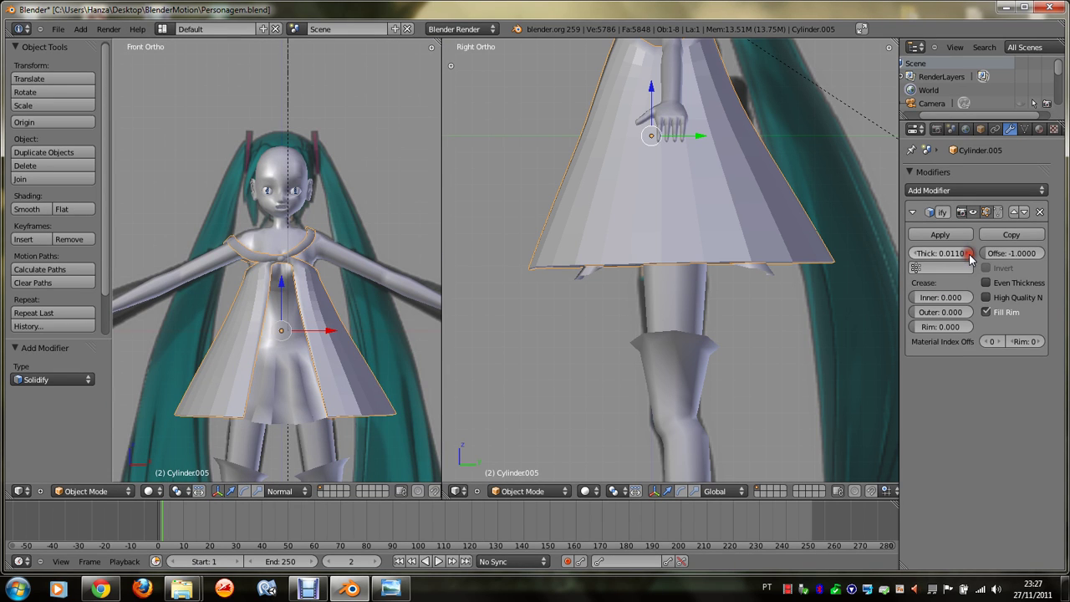
click(968, 253)
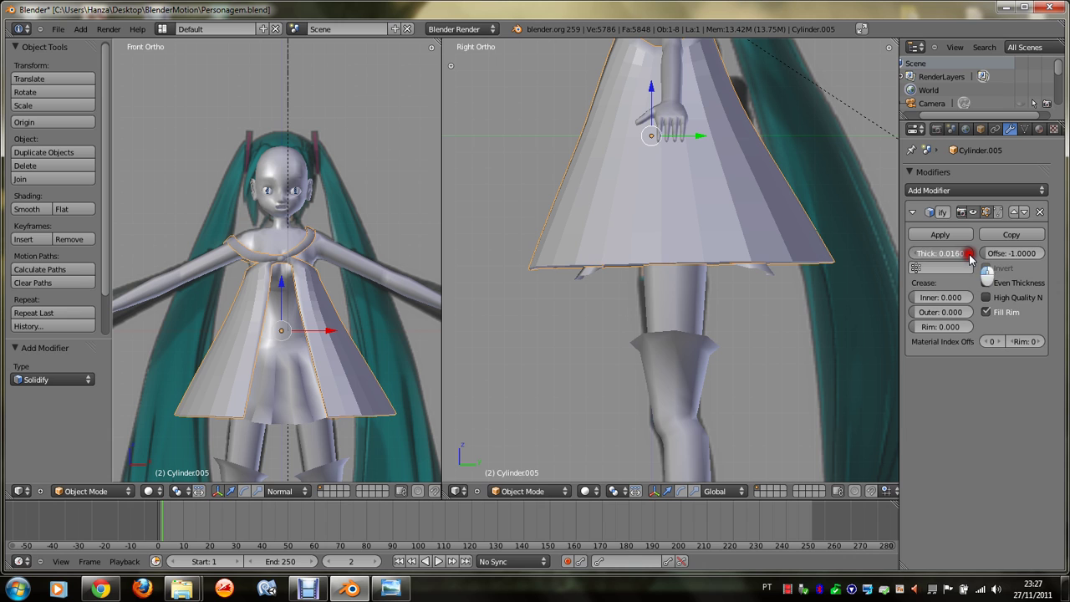
click(968, 253)
click(968, 254)
click(968, 253)
drag(953, 298, 924, 304)
click(987, 283)
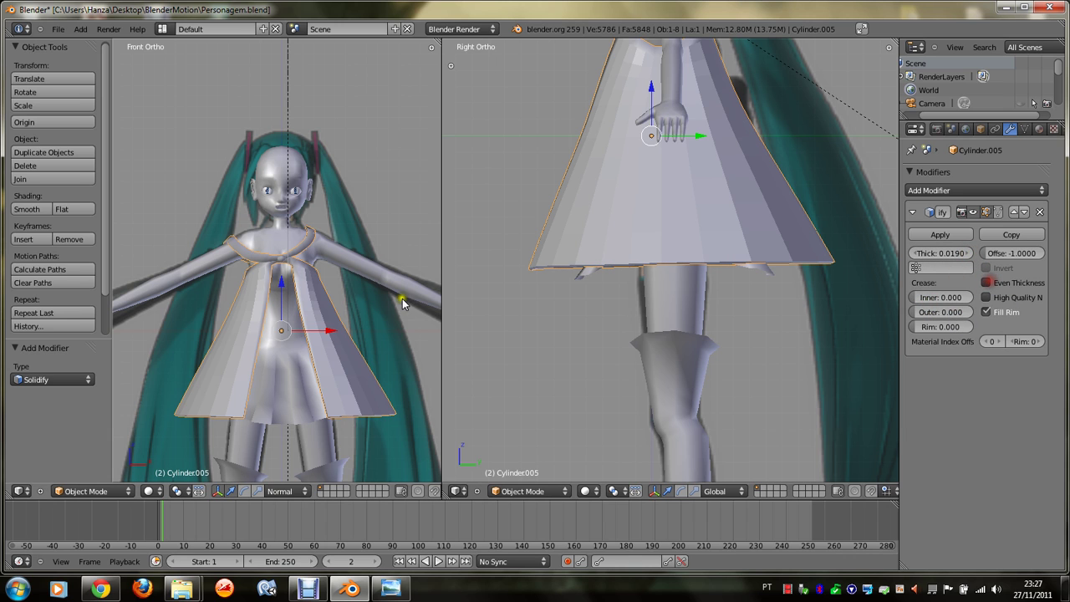
scroll(327, 310, up, 3)
scroll(327, 310, down, 1)
scroll(329, 312, up, 2)
Step: In Edit Mode, select the collar band's shoulder-end edge and raise it along Z
middle_drag(329, 313, 330, 316)
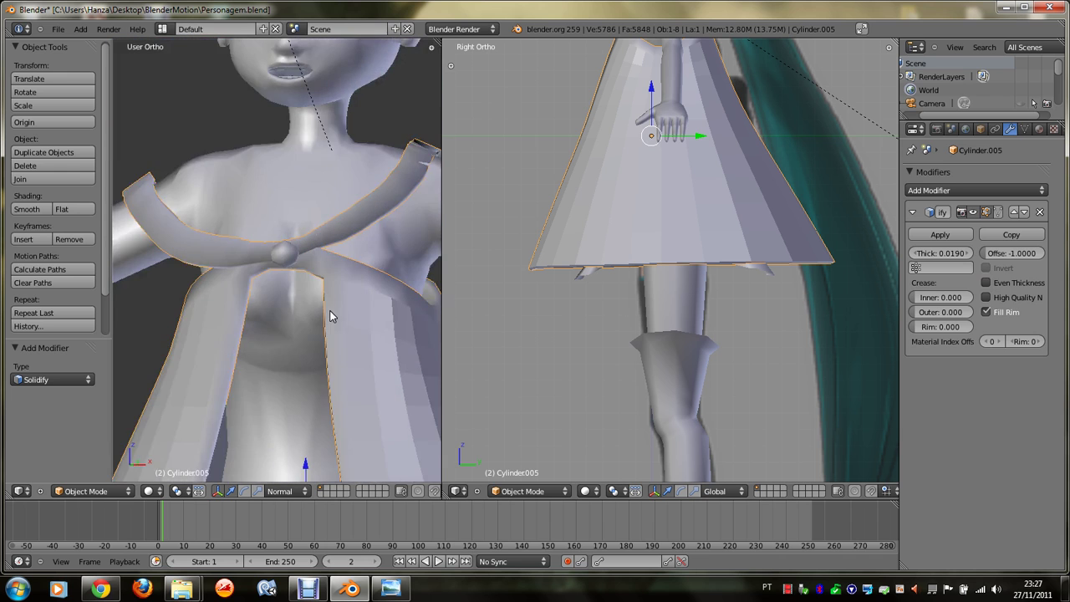
key(KP_6)
key(KP_6)
key(KP_6)
key(KP_6)
key(Tab)
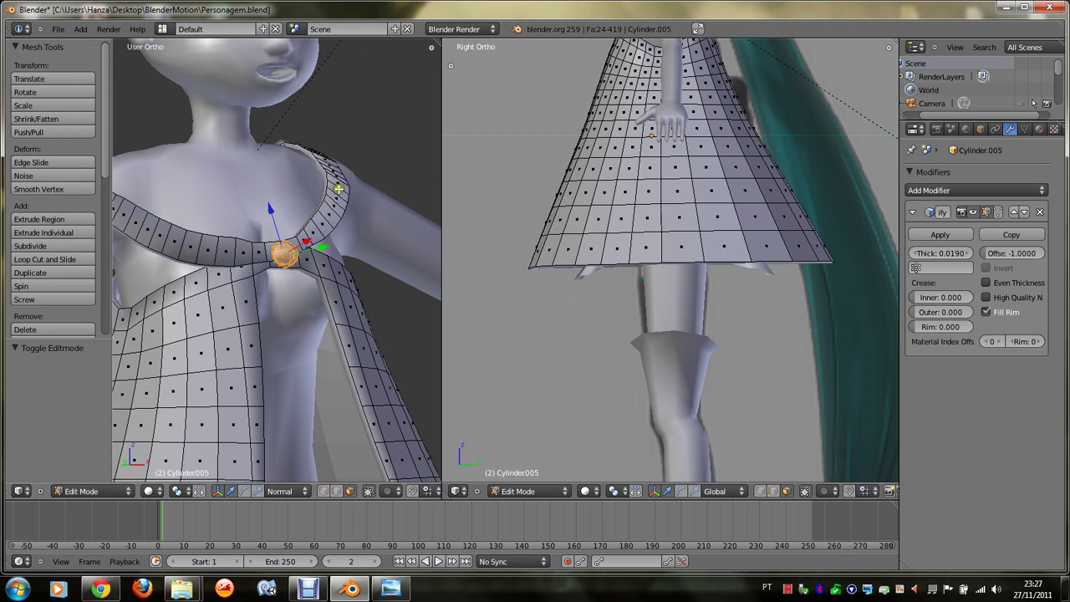
right_click(311, 149)
key(KP_8)
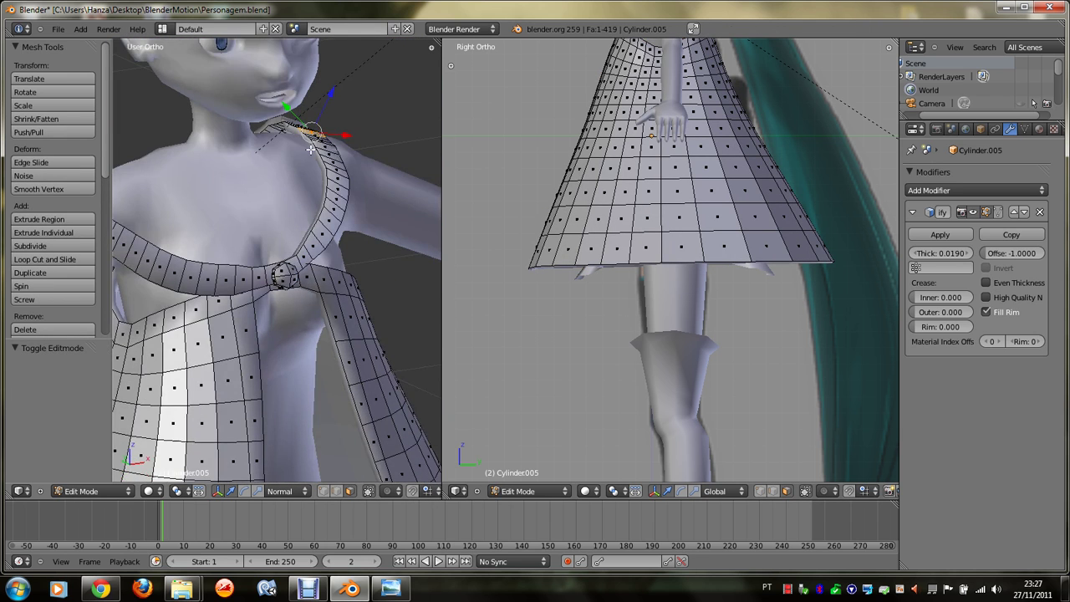
key(ctrl+l)
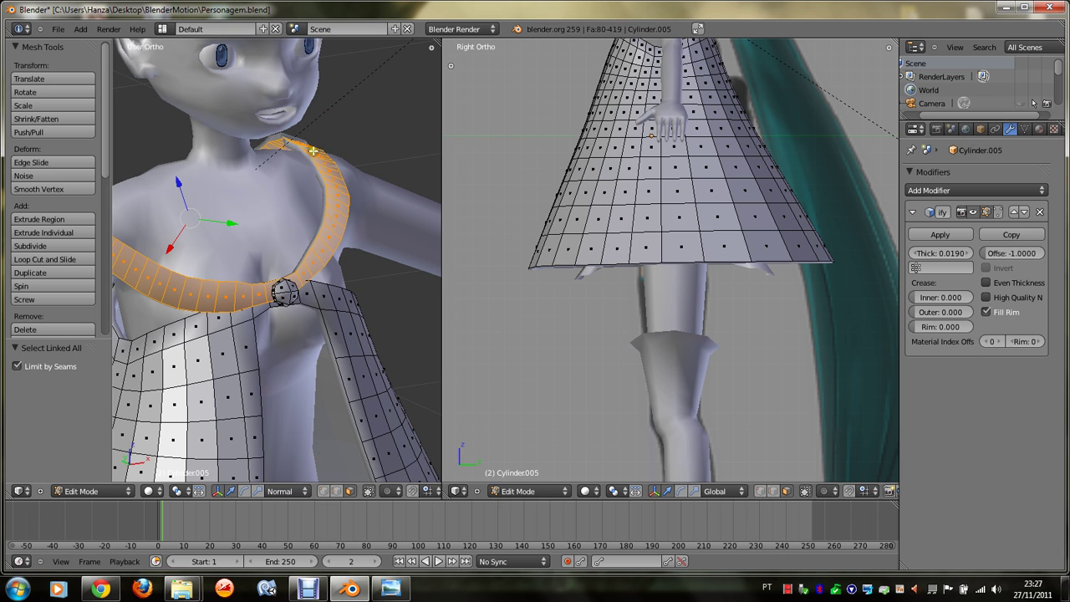
right_click(299, 142)
key(g)
key(z)
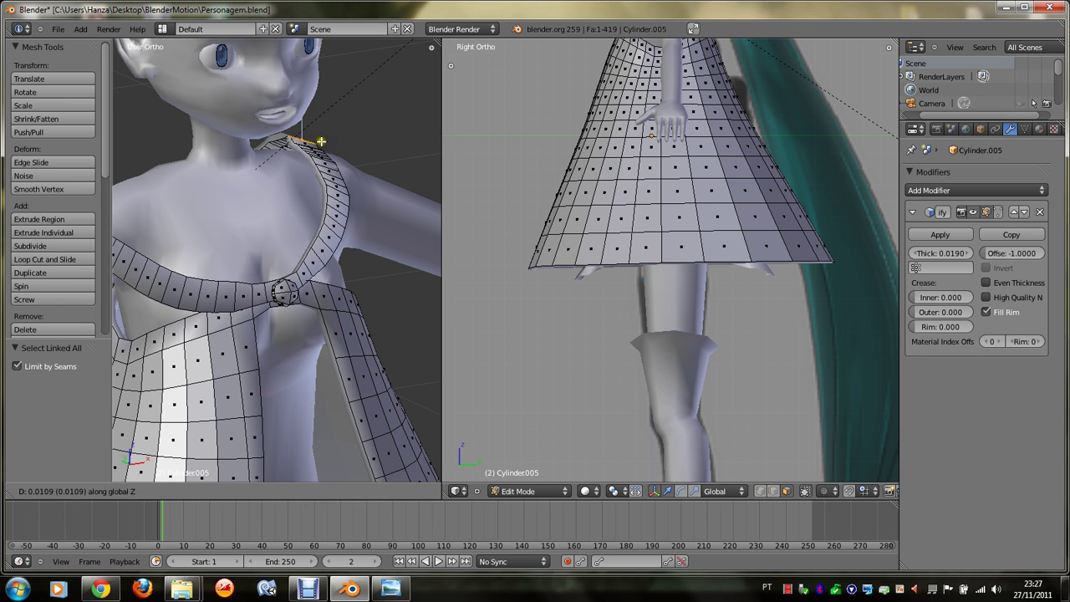
click(323, 141)
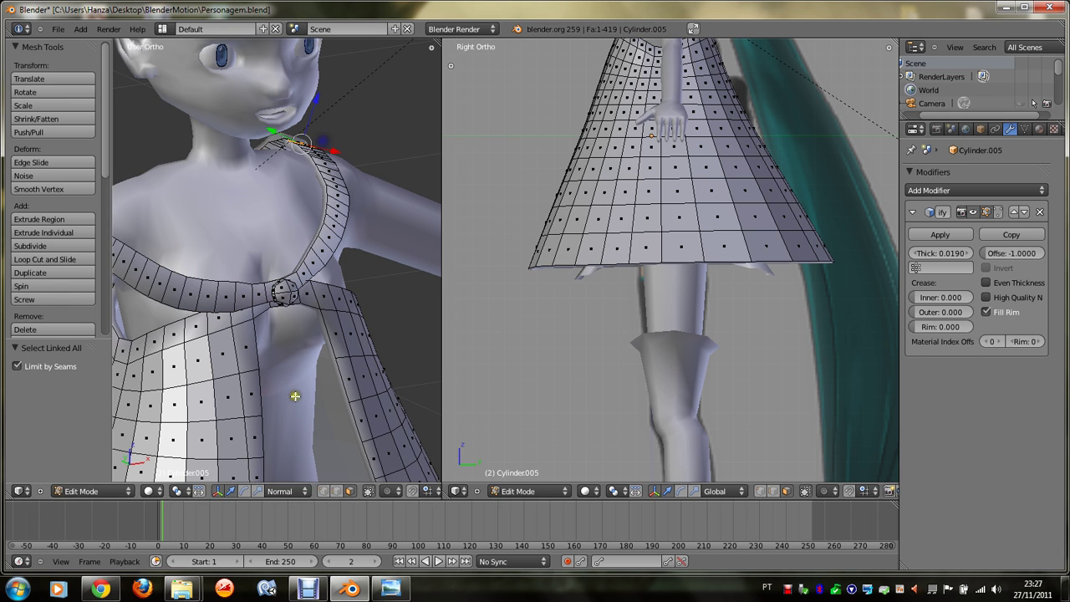
Step: Turn on proportional editing and raise the shoulder edge smoothly along Z
click(389, 490)
click(401, 464)
key(g)
key(z)
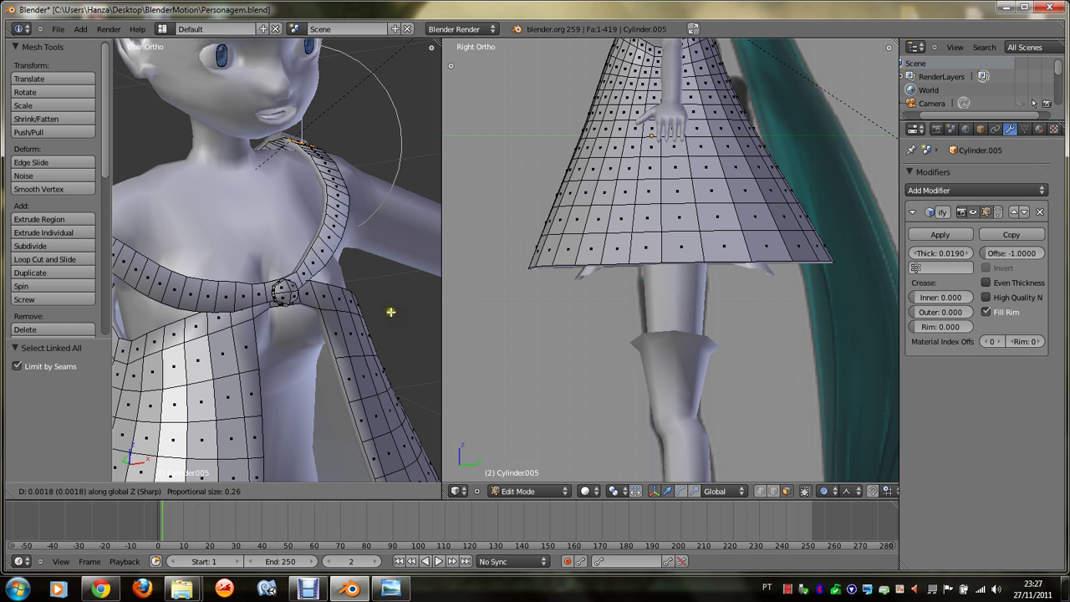
click(393, 310)
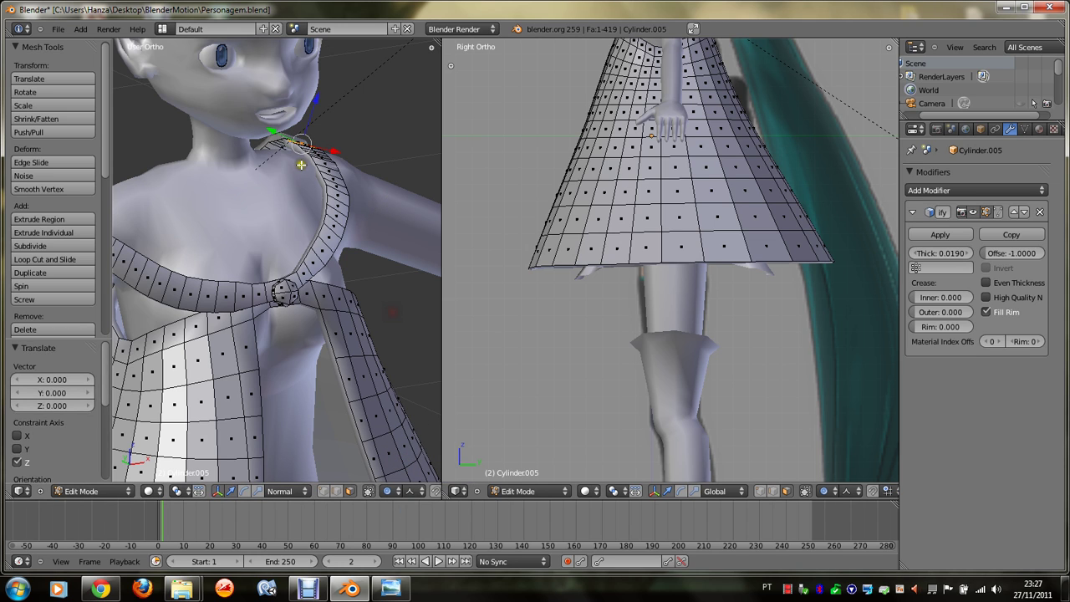
Step: From behind, nudge a shoulder-end vertex 0.0041 along Y
middle_drag(301, 165, 232, 195)
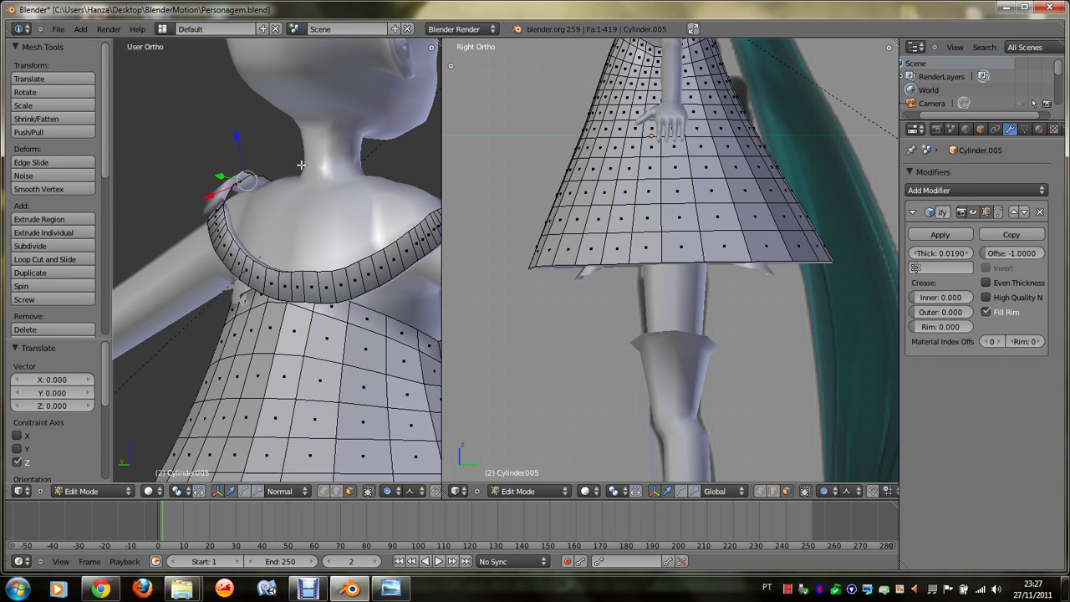
right_click(207, 205)
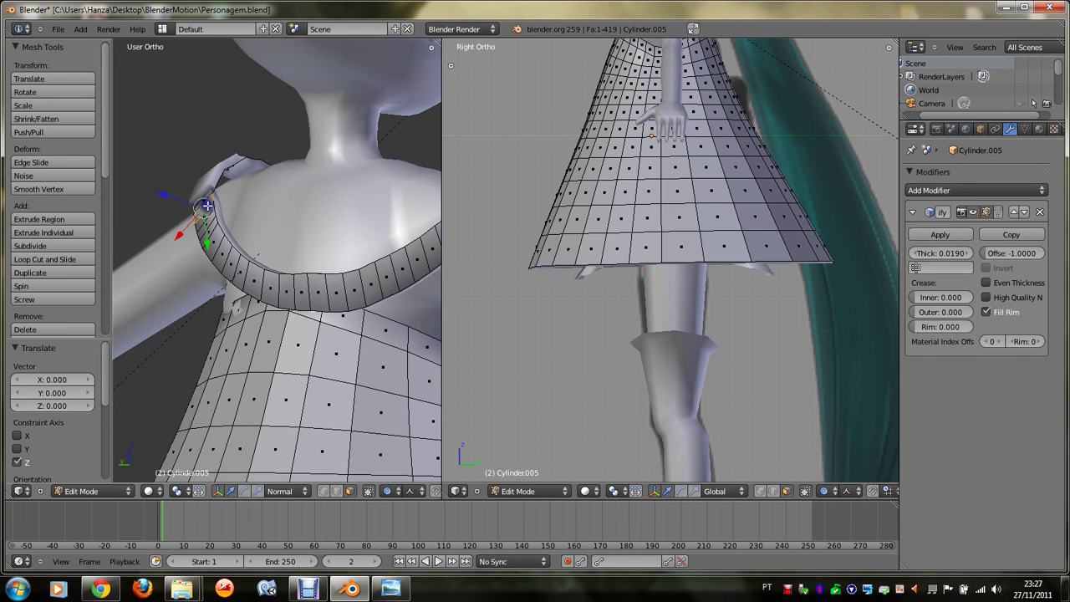
key(g)
key(y)
click(222, 221)
middle_drag(220, 177, 220, 176)
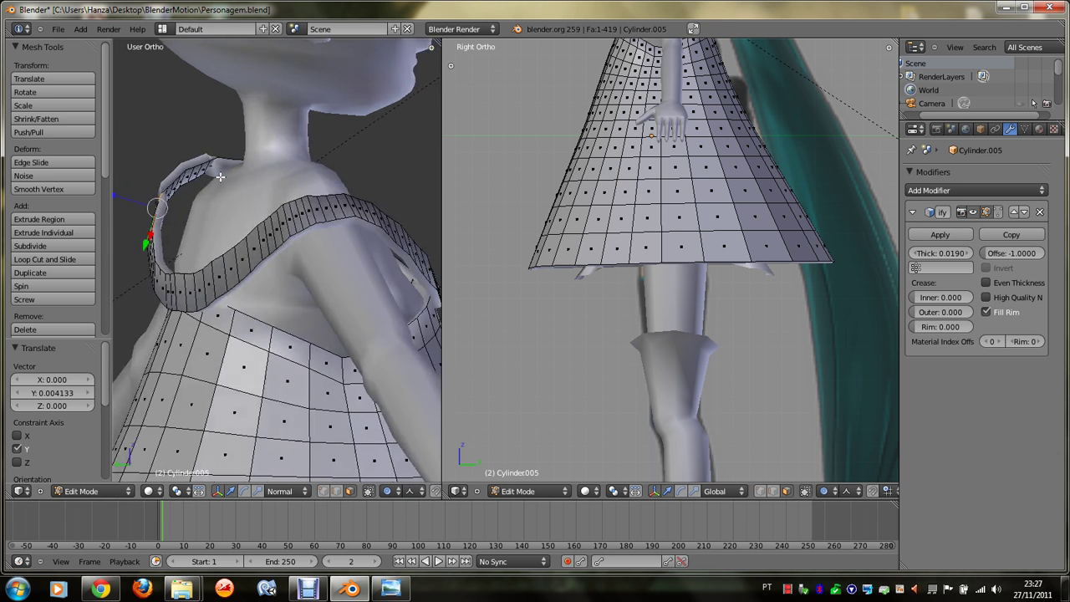
Step: Select all and run Make Normals Consistent on the dress mesh
key(a)
key(a)
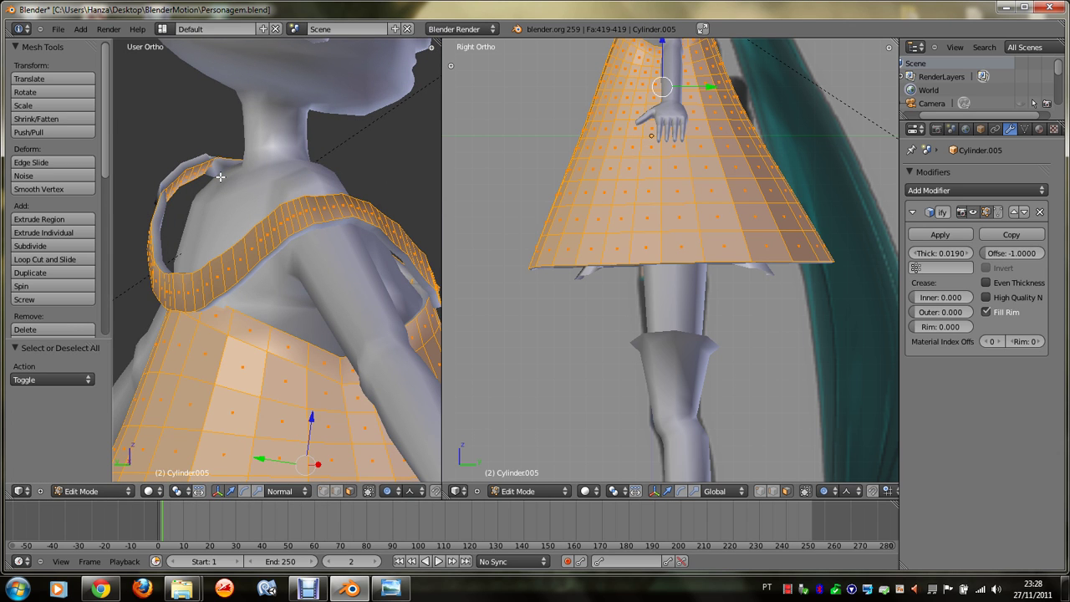
key(space)
text(No)
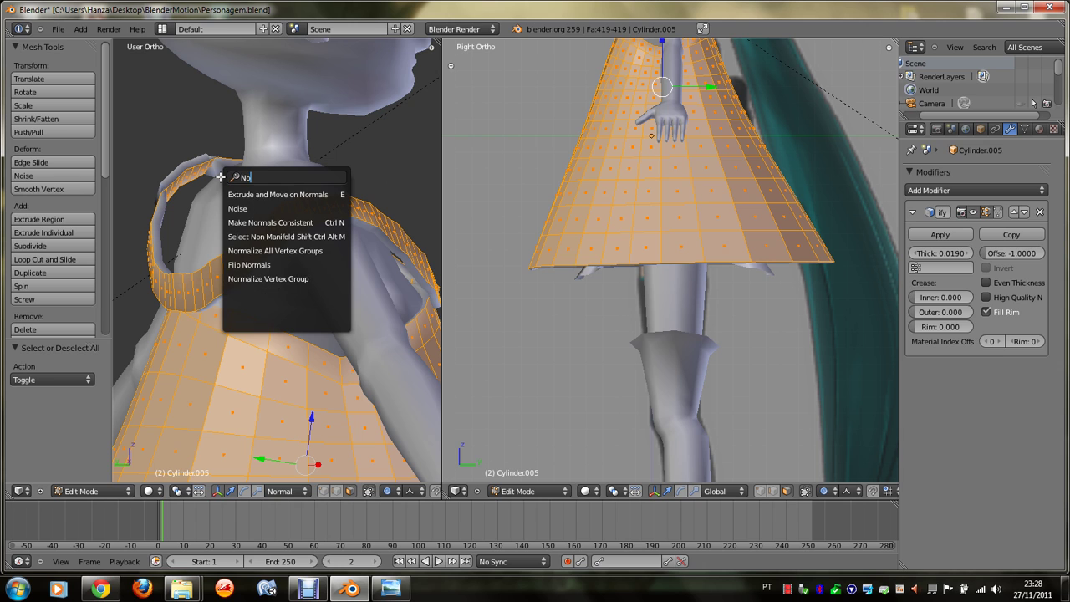
click(274, 222)
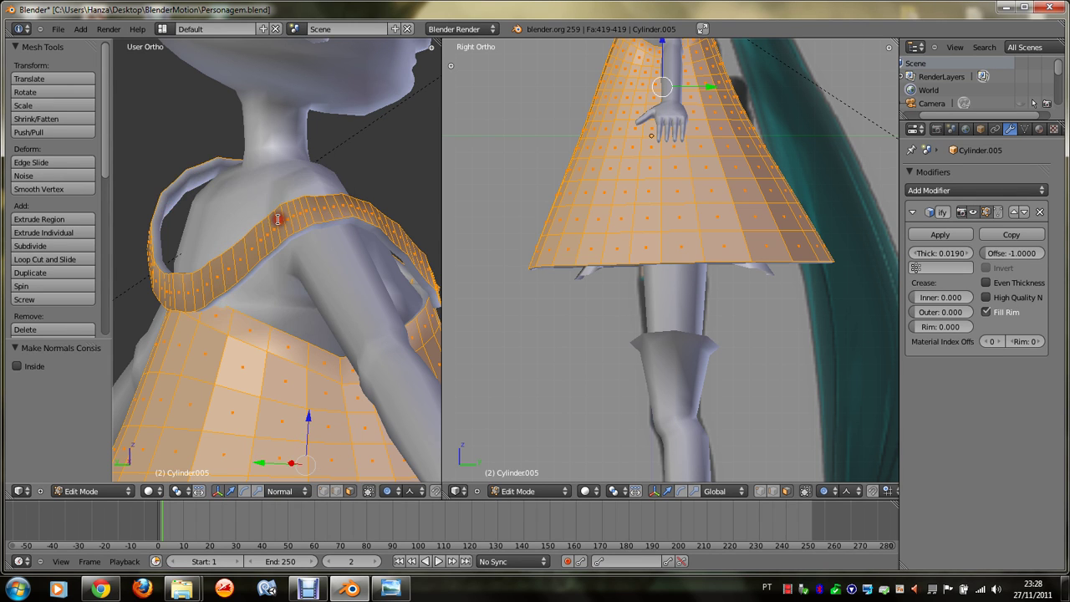
key(KP_1)
scroll(281, 219, up, 2)
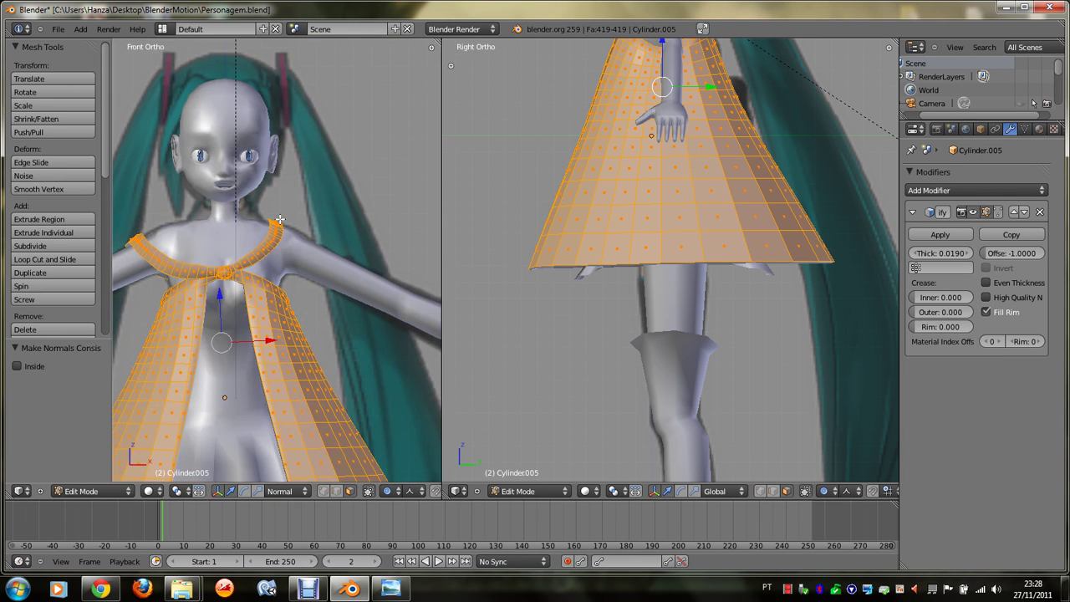
key(KP_8)
key(KP_4)
key(KP_4)
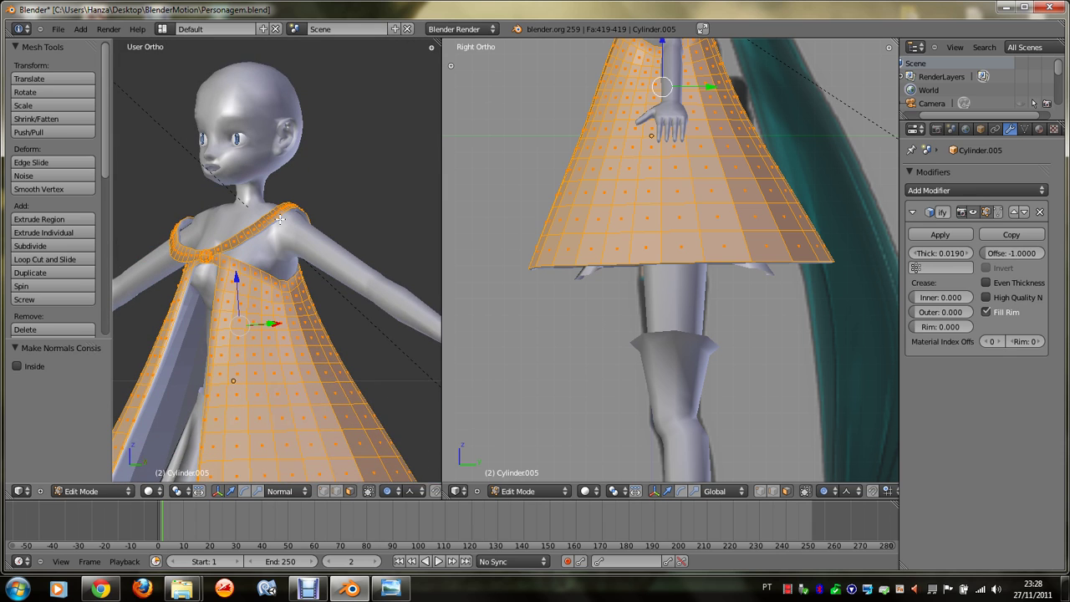
Step: Return to Object Mode and save the blend file
key(Tab)
key(KP_1)
key(ctrl+s)
click(280, 220)
key(KP_Divide)
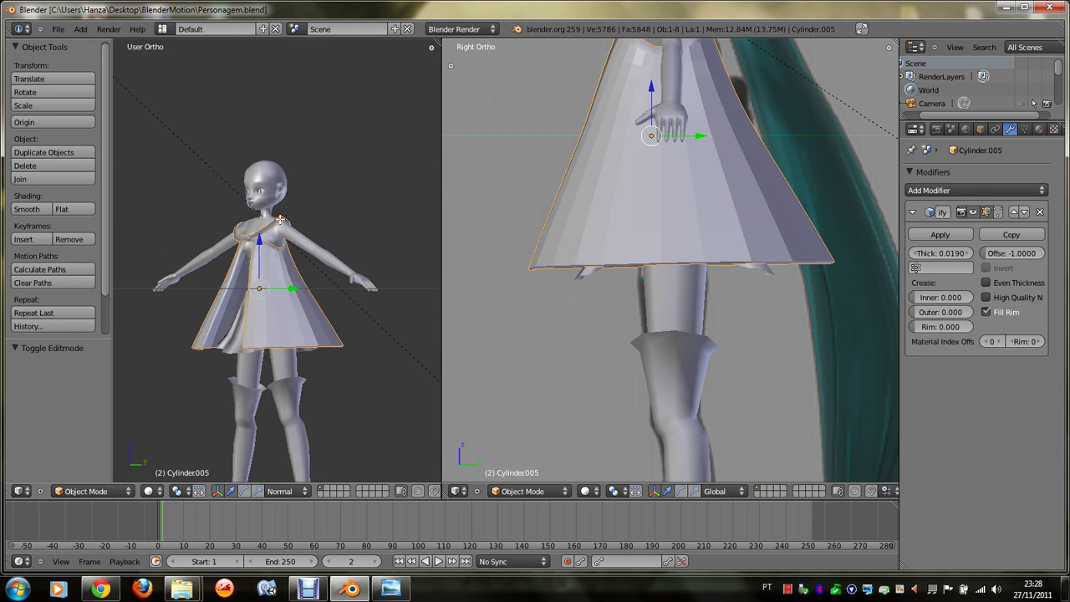
scroll(280, 219, up, 3)
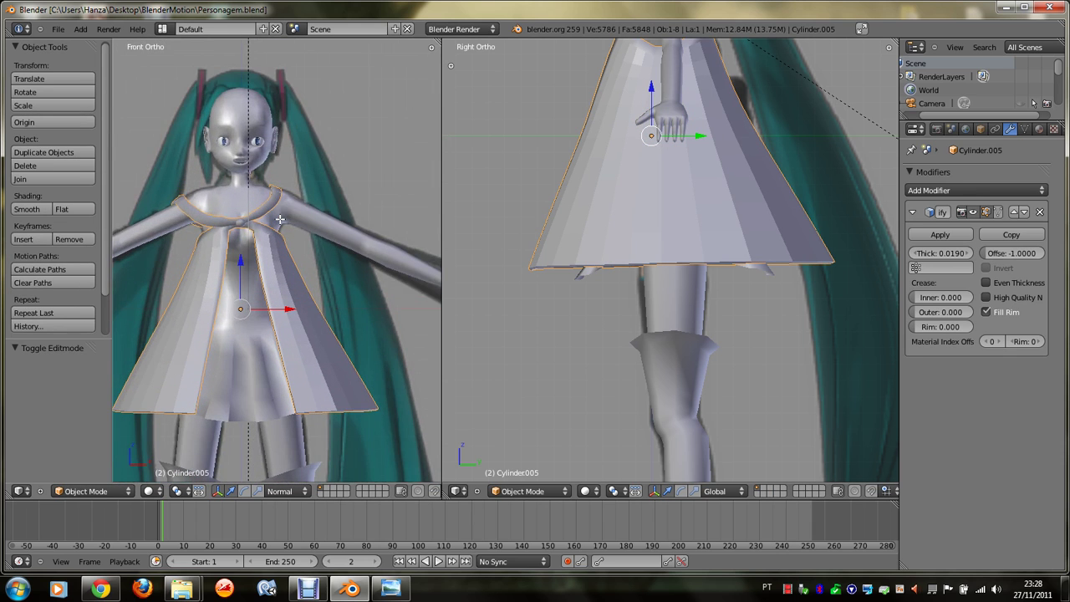
Step: Unhide all objects, hide the camera again, and reselect the dress
key(alt+h)
right_click(280, 222)
right_click(297, 227)
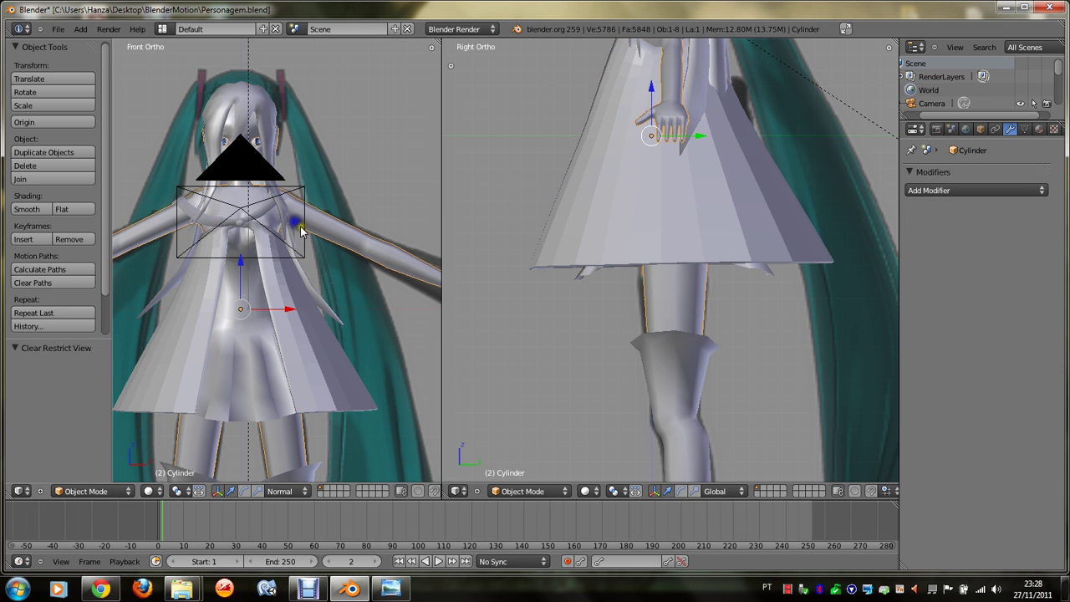
right_click(298, 247)
right_click(300, 255)
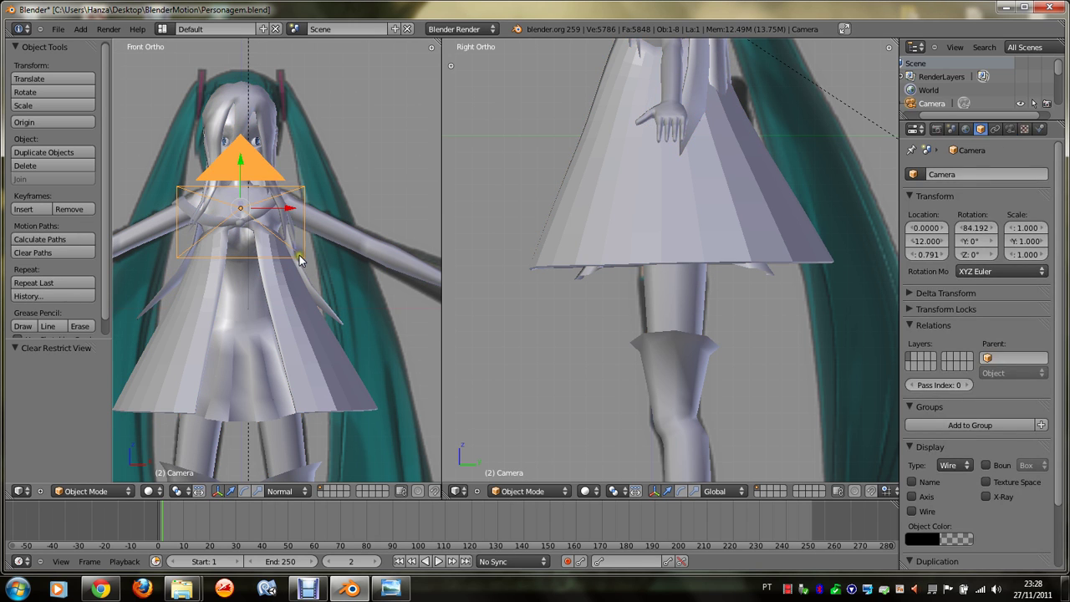
key(h)
right_click(282, 275)
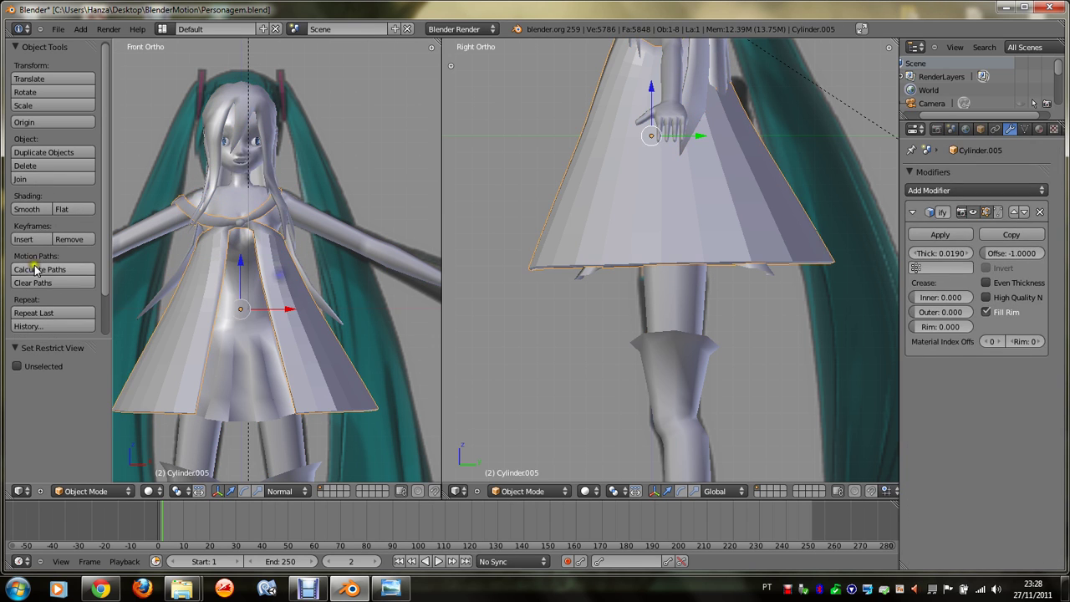
Step: Apply Smooth shading to the dress
click(26, 209)
key(KP_Subtract)
key(KP_Subtract)
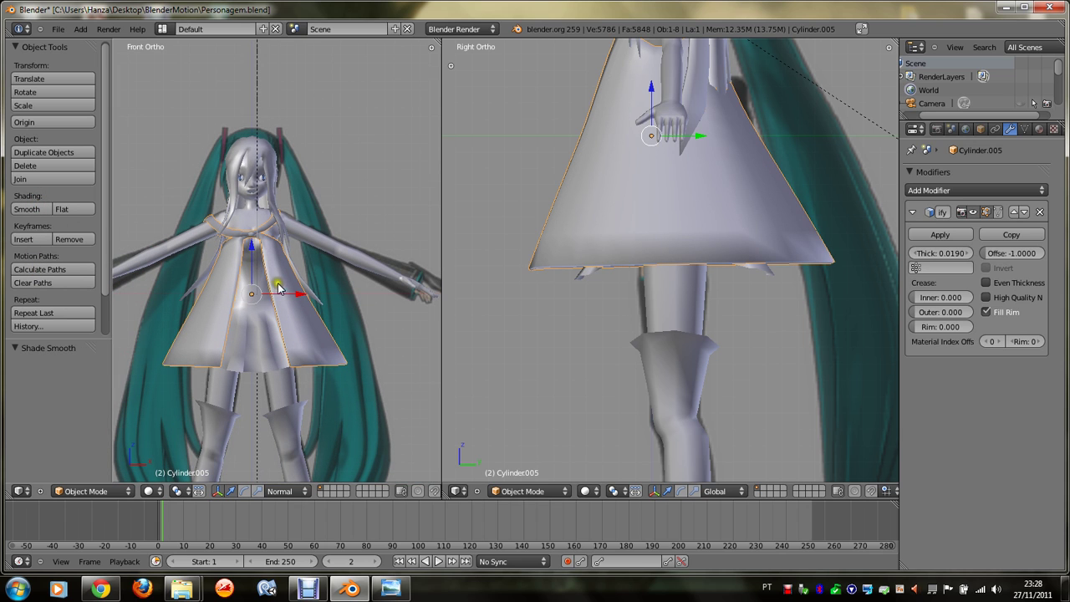
scroll(289, 321, up, 1)
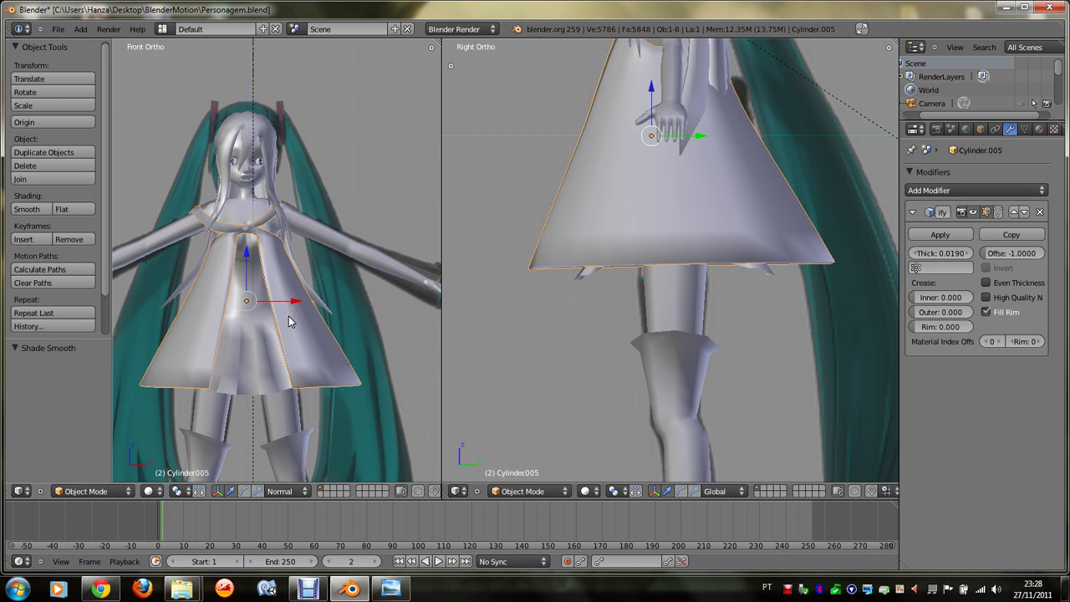
Step: Try a loop cut on the dress in Edit Mode, cancel it, and return to Object Mode
key(Tab)
key(Tab)
key(Tab)
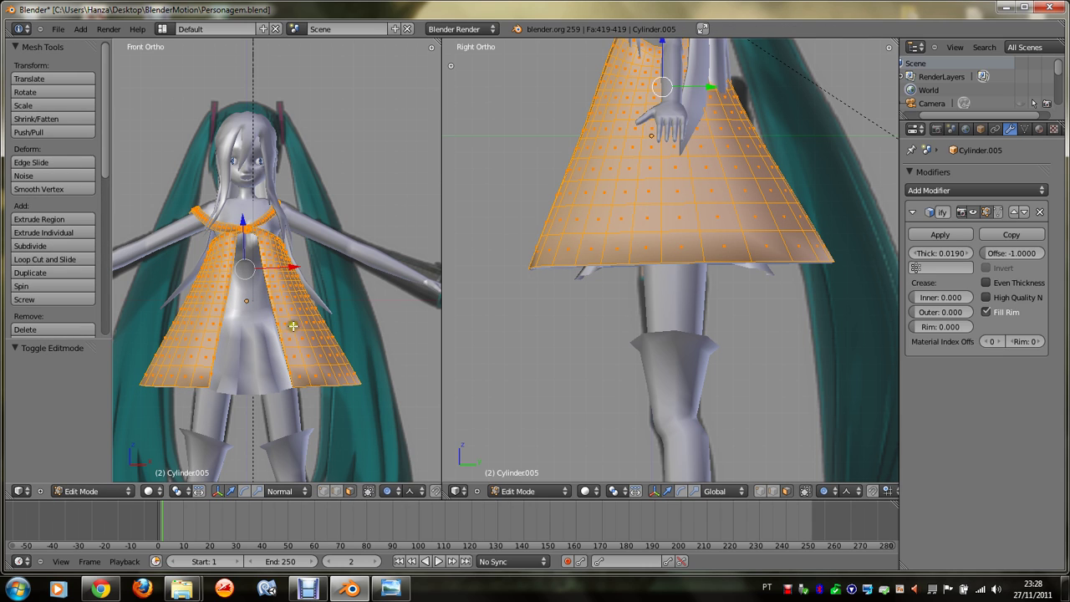
key(ctrl+r)
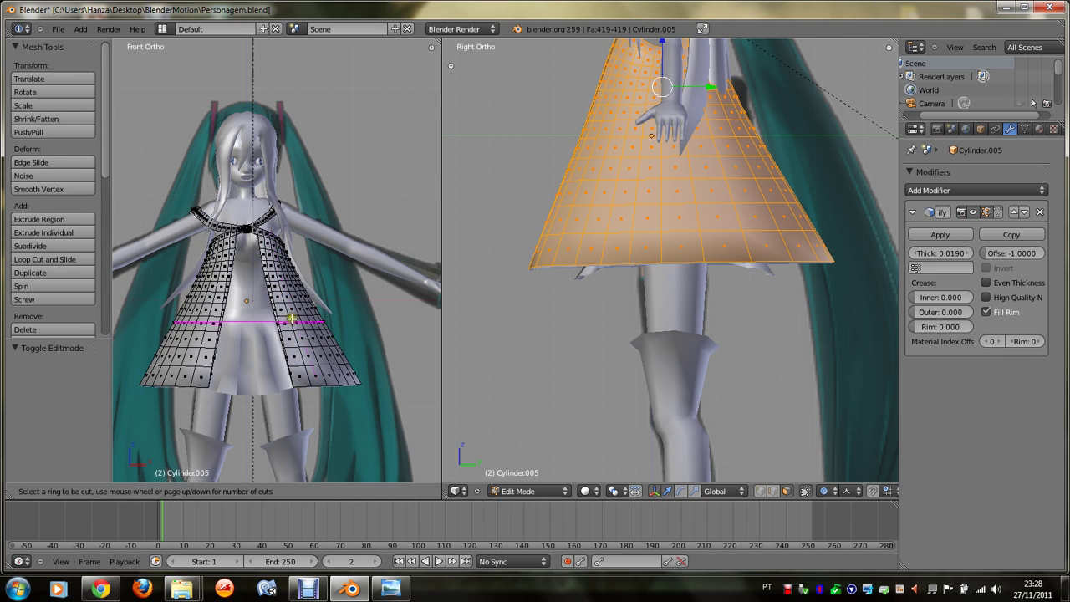
scroll(292, 318, up, 3)
right_click(291, 319)
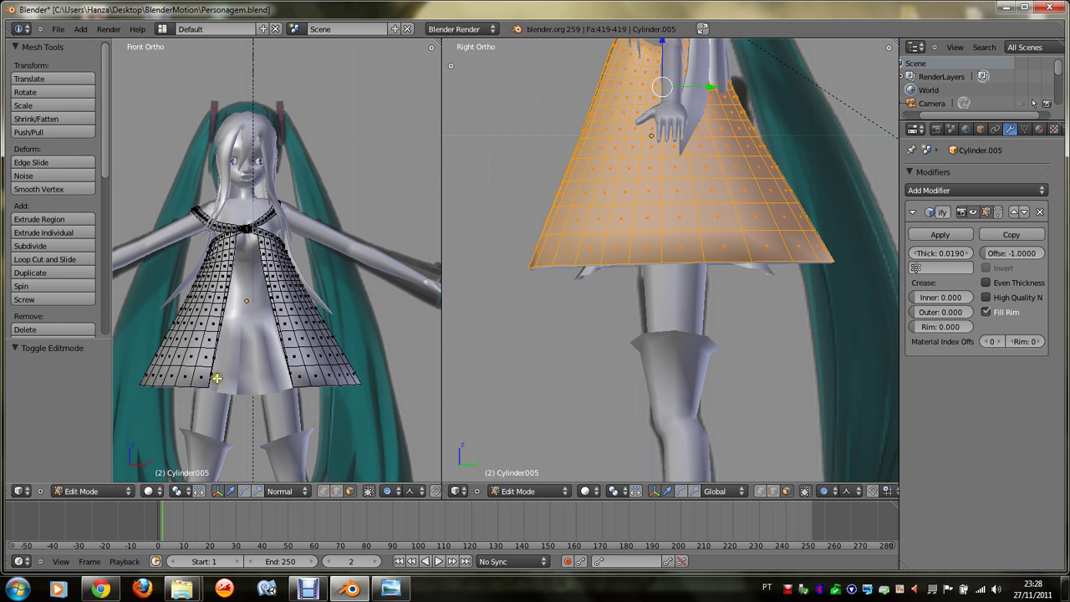
key(Tab)
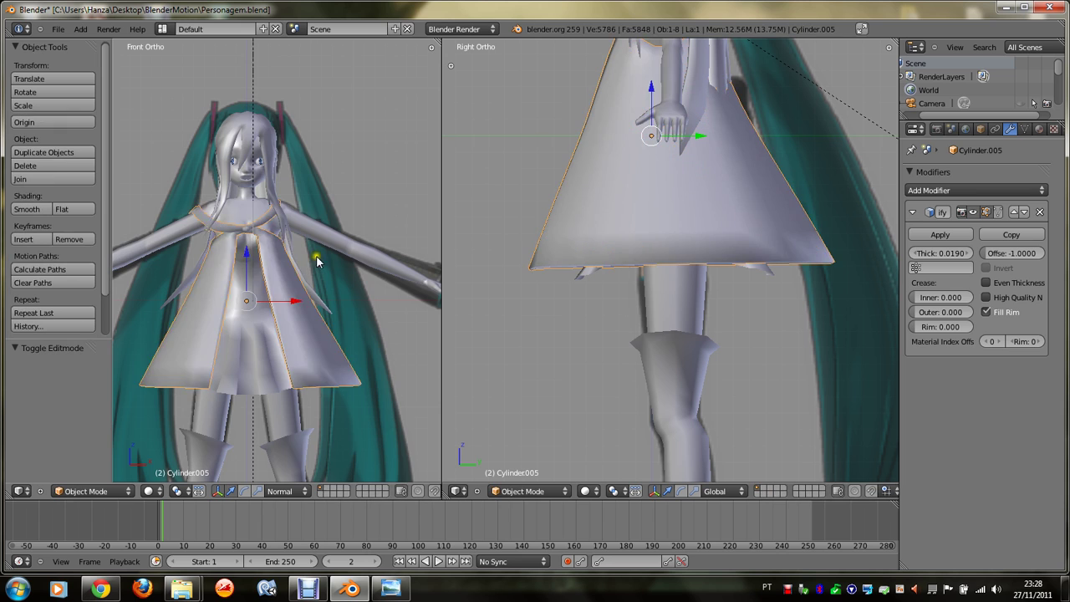
Step: Select the body, render with F12, and bring up the nova-vocaloid.jpg reference image
scroll(309, 261, down, 2)
right_click(313, 266)
scroll(335, 284, up, 1)
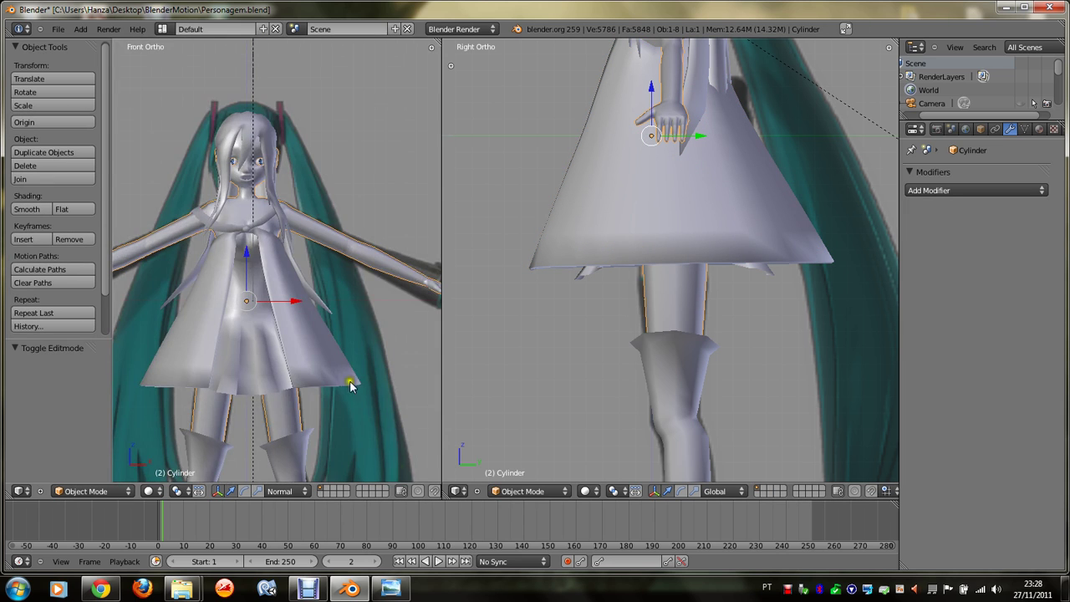
key(F12)
click(393, 588)
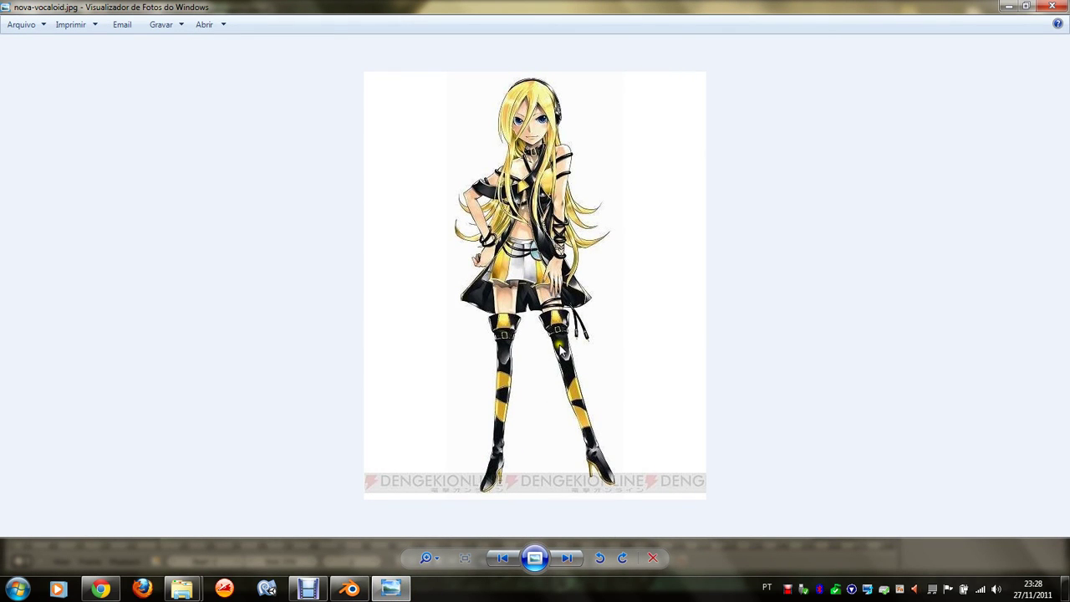
click(578, 181)
Step: Enter Edit Mode on the body mesh and select the edge loop around the neck
click(349, 588)
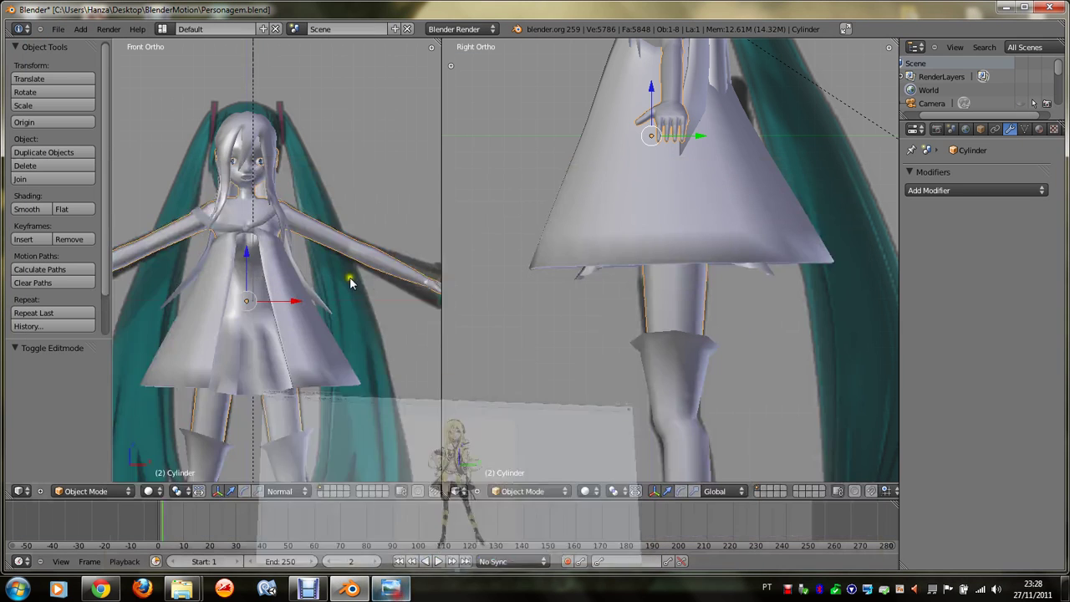
scroll(335, 251, up, 4)
key(Tab)
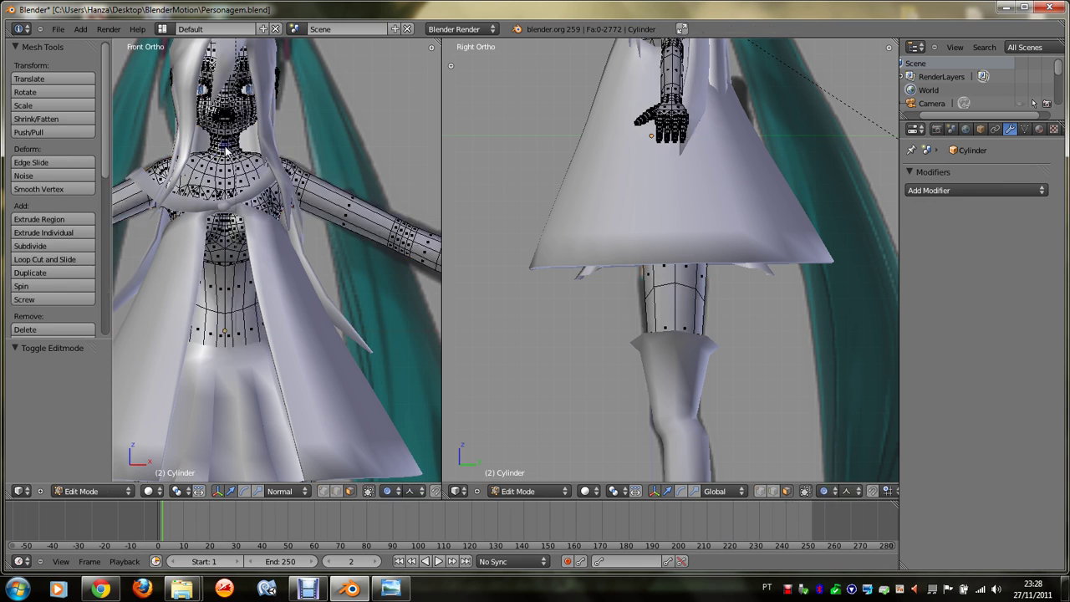
scroll(225, 151, up, 2)
middle_drag(226, 150, 226, 151)
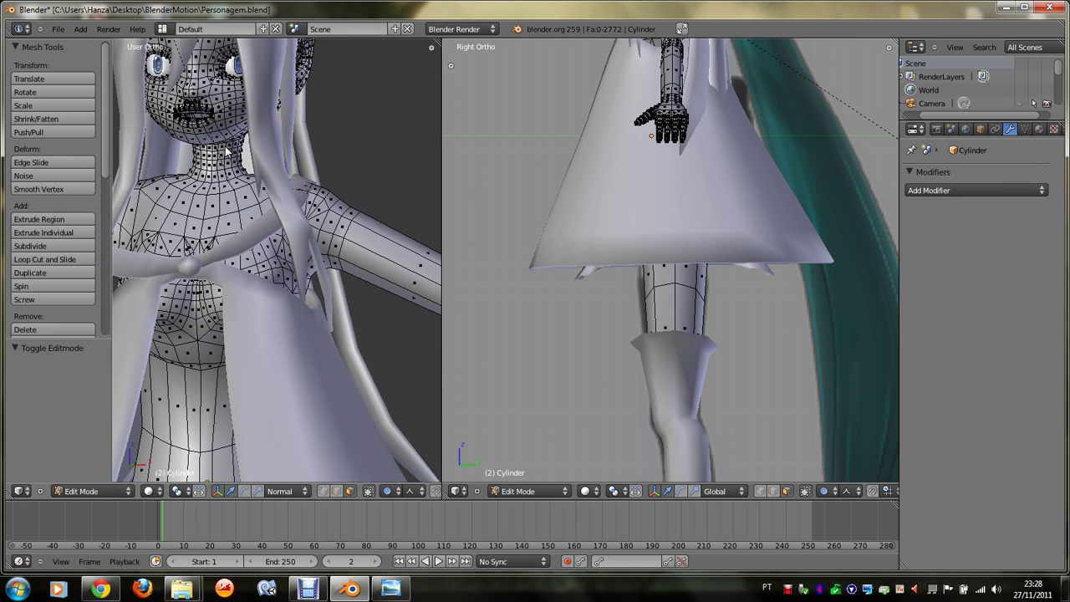
scroll(226, 150, up, 2)
scroll(226, 150, up, 2)
scroll(234, 167, up, 1)
alt+right_click(241, 179)
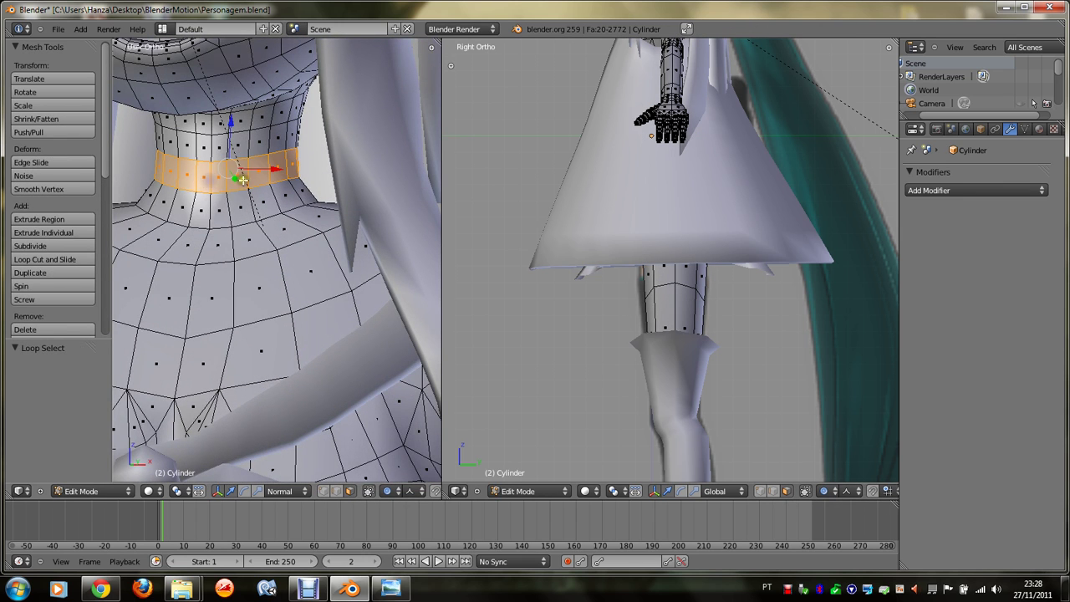
Step: Scale the neck loop into a flattened band, shrinking it to 0.969
middle_drag(241, 179, 259, 203)
key(s)
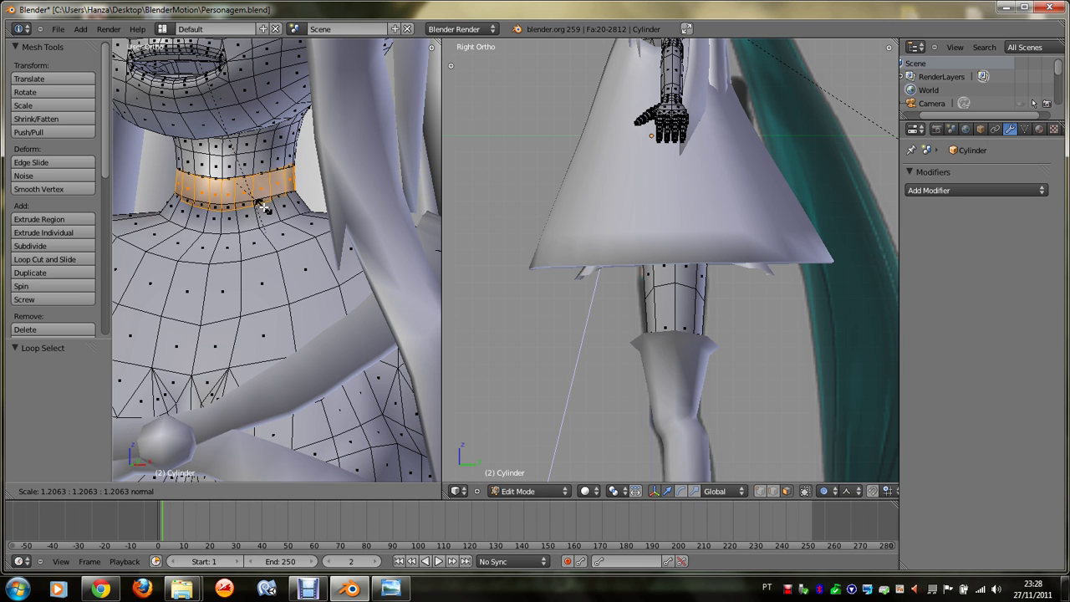
key(z)
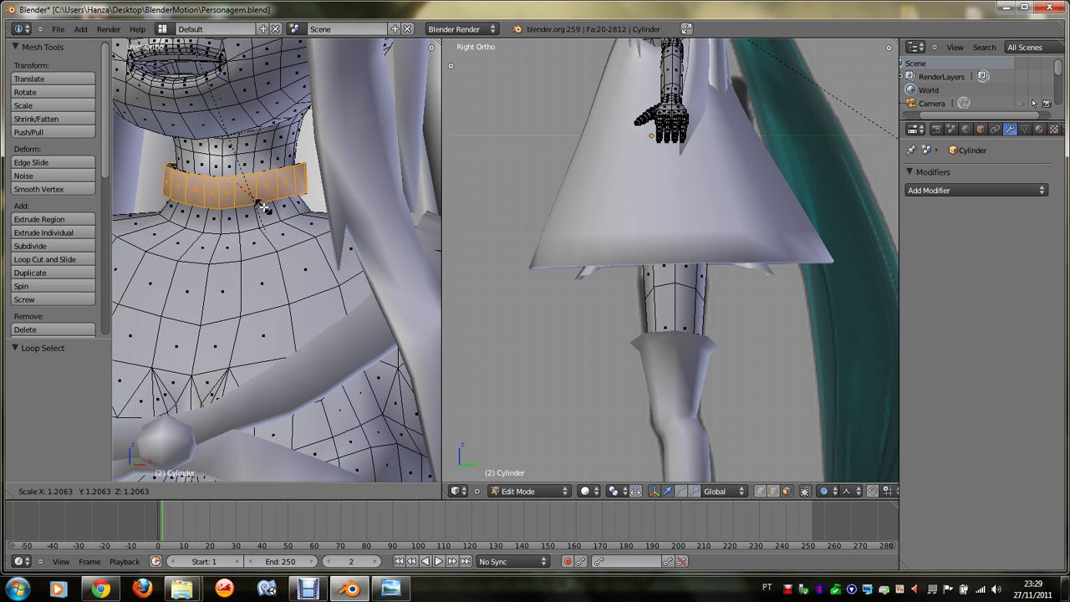
click(266, 209)
key(s)
key(z)
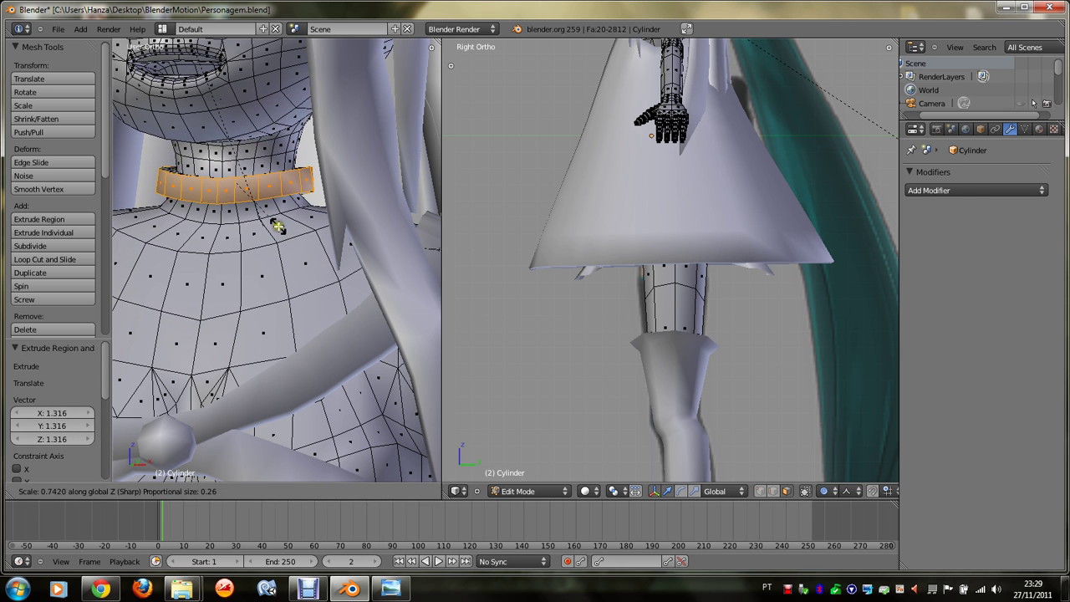
right_click(278, 226)
key(s)
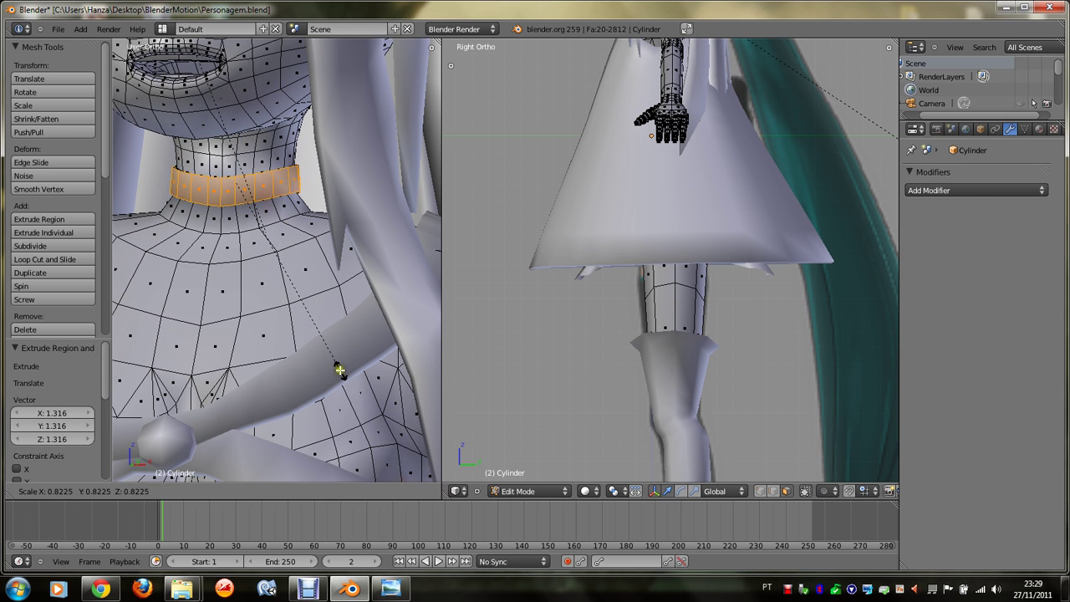
key(z)
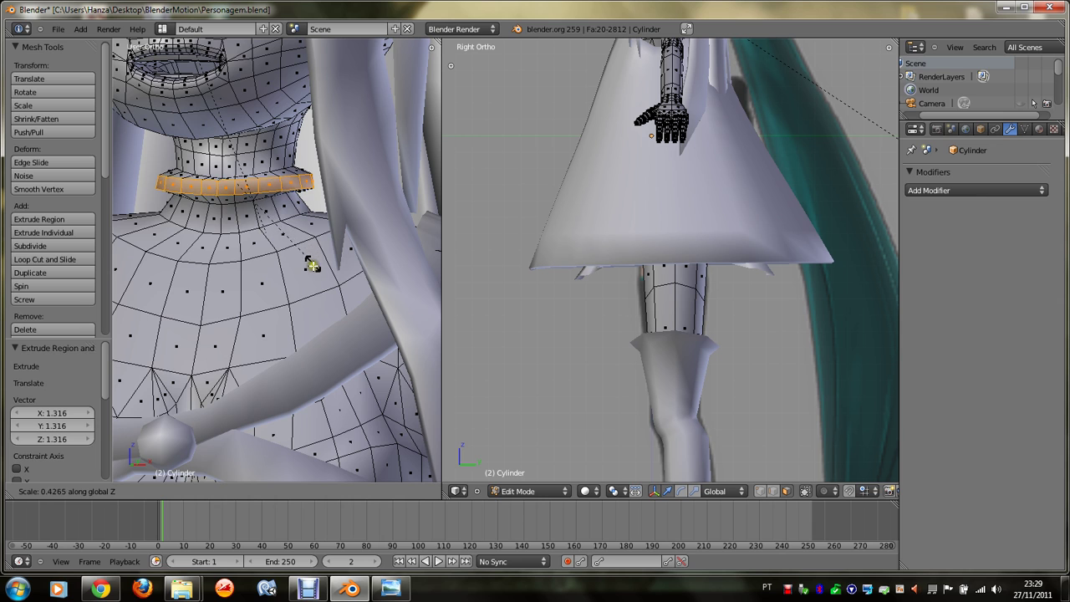
right_click(312, 265)
key(s)
click(318, 261)
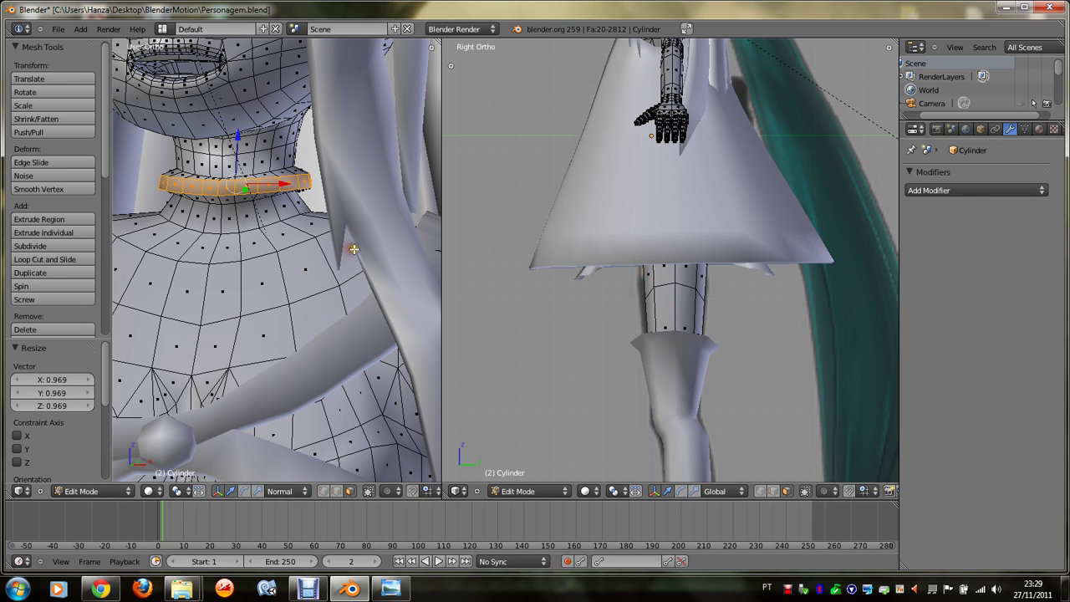
Step: Tilt the neck band 4.835° about X and nudge one band vertex slightly along Y
key(r)
key(x)
click(375, 241)
middle_drag(374, 241, 373, 243)
right_click(265, 244)
middle_drag(265, 244, 276, 242)
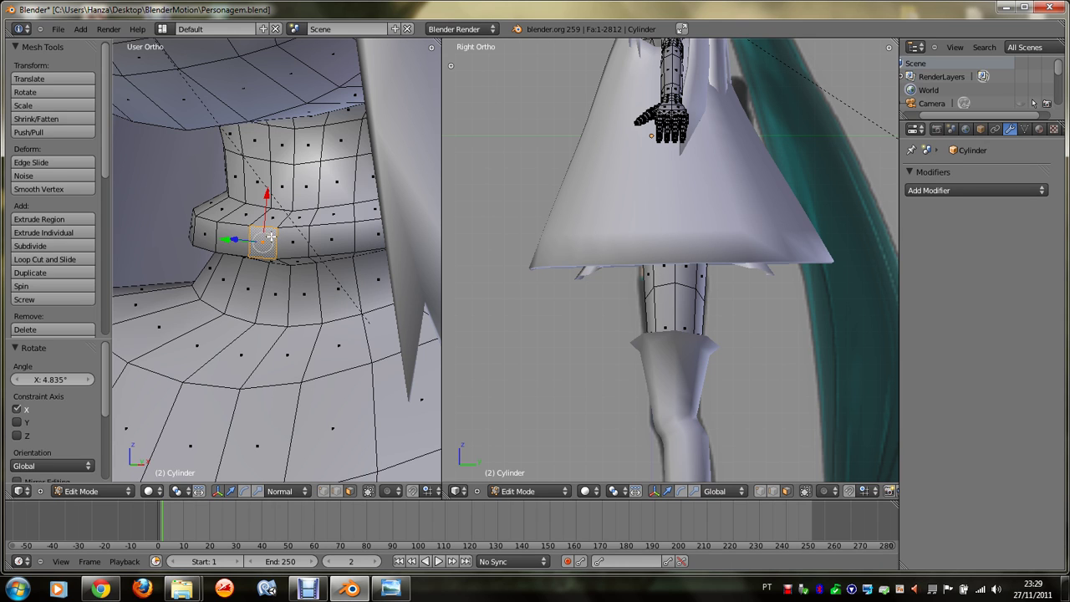
drag(271, 238, 284, 232)
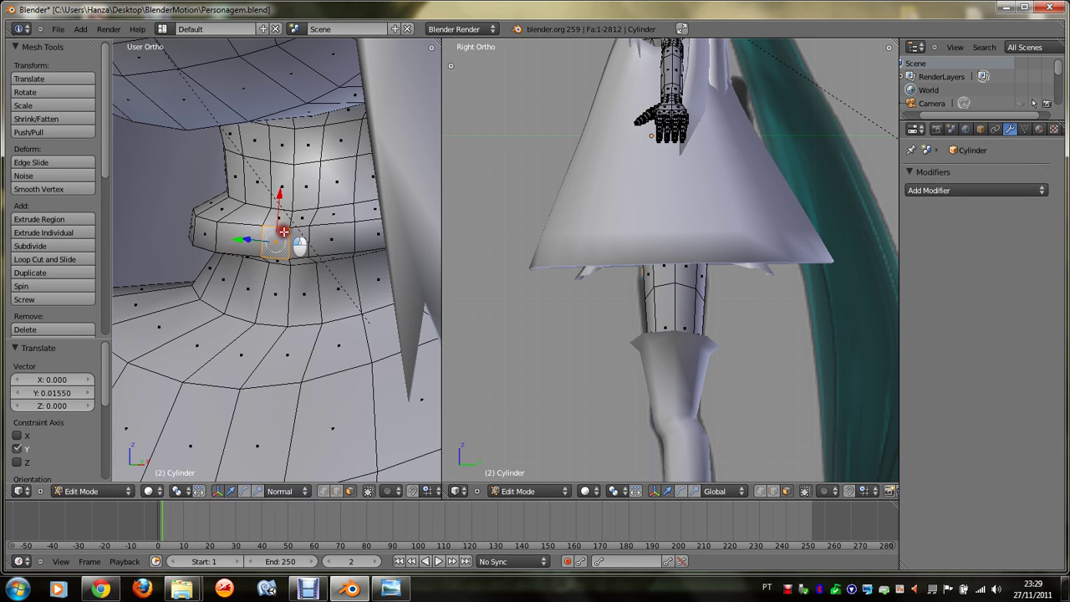
Step: Extrude a small face from the band front and scale it along Z
right_click(303, 247)
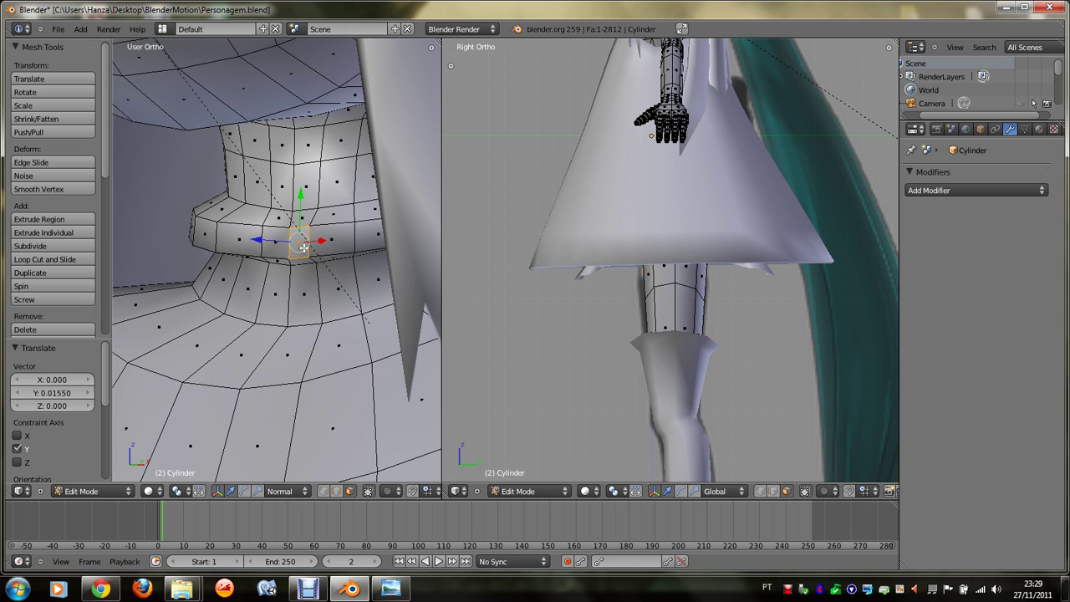
key(e)
click(276, 251)
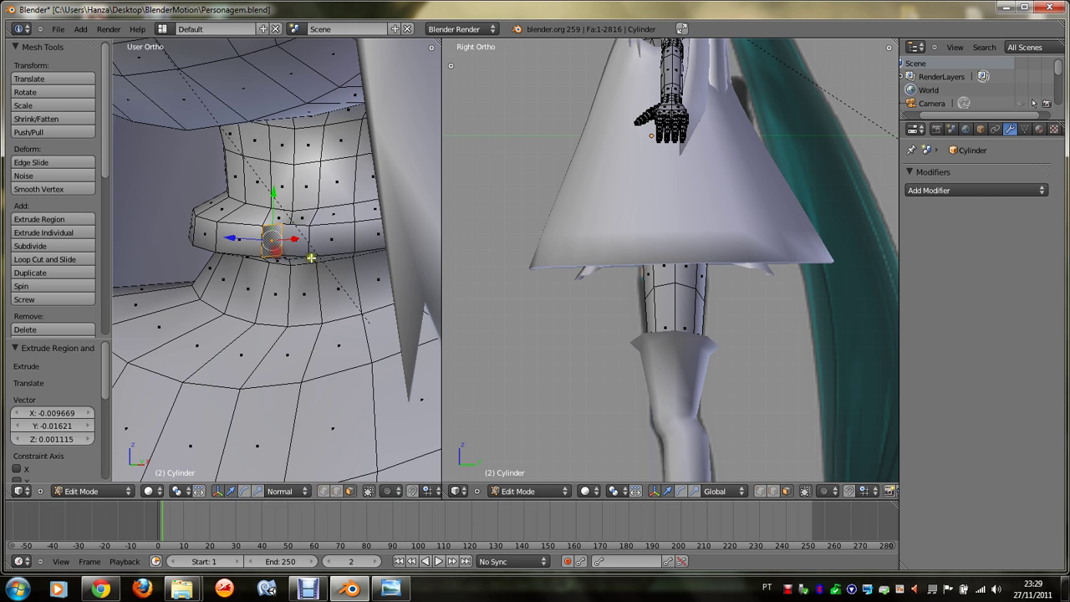
key(s)
right_click(294, 237)
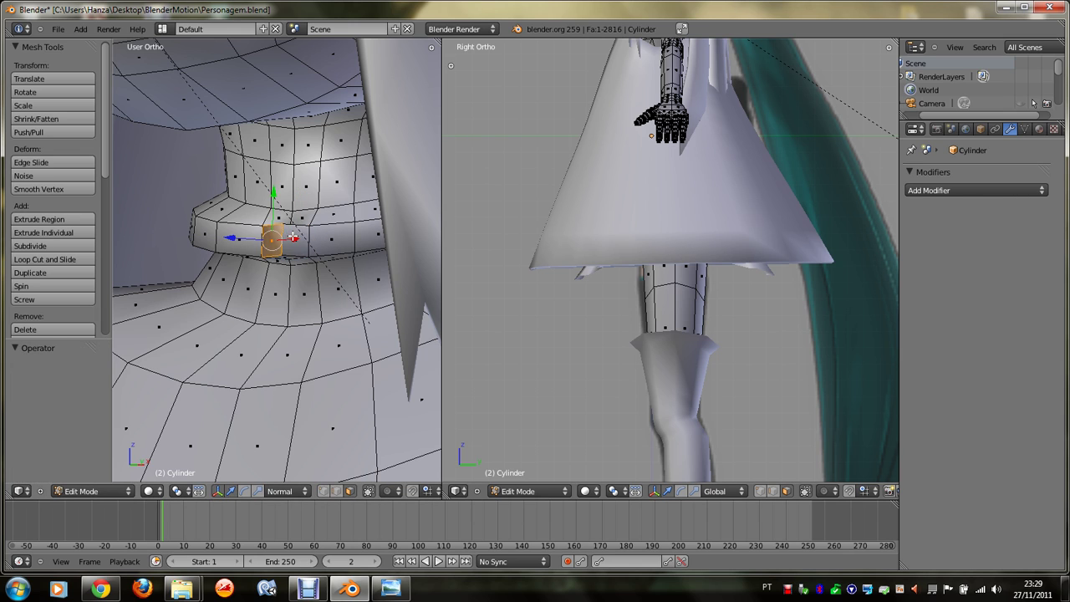
key(s)
right_click(323, 261)
key(s)
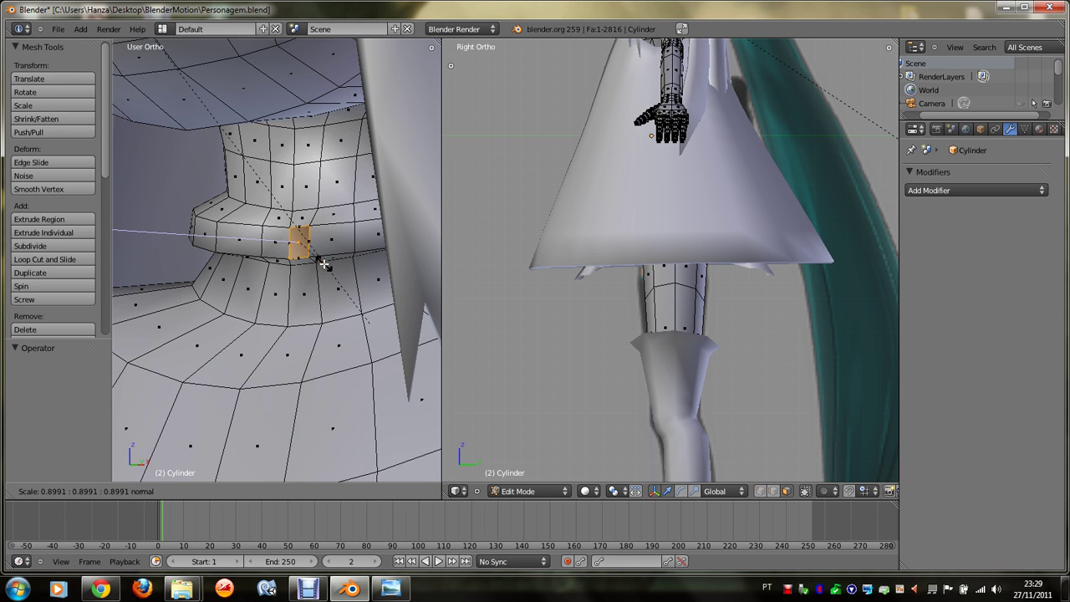
key(z)
key(z)
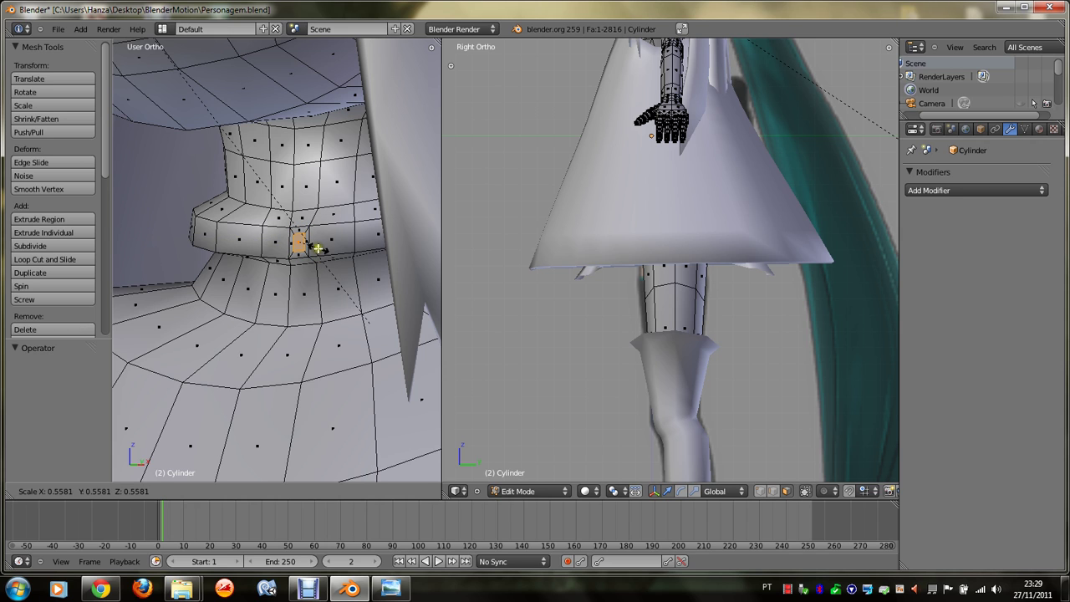
click(314, 242)
Step: Extrude the small face twice to build out the tab
key(e)
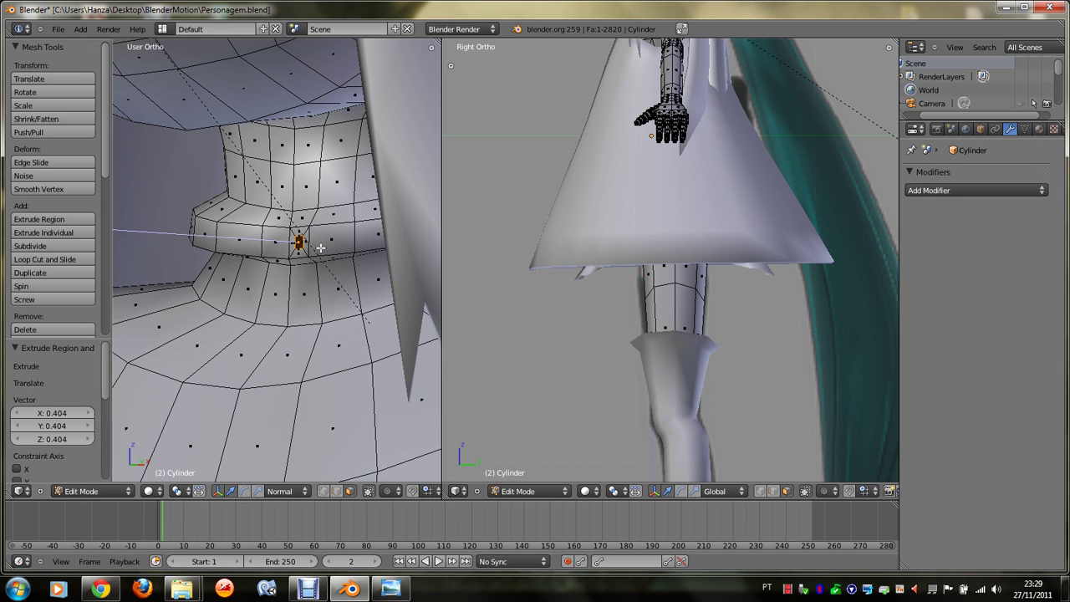
click(315, 246)
key(e)
click(307, 248)
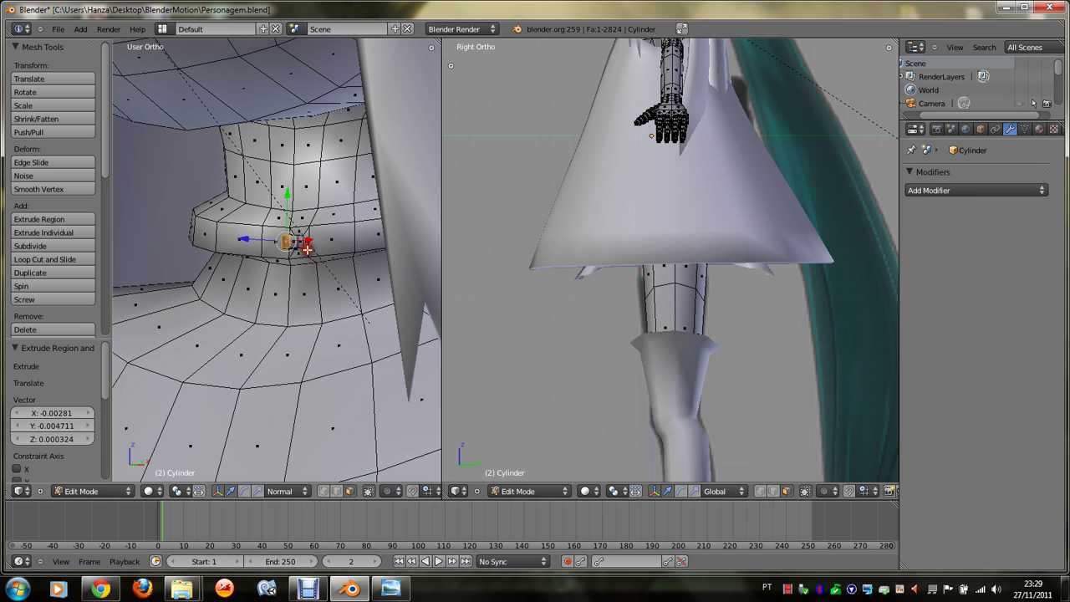
Step: Rotate the tab's end about 25.4° around Z and shift it slightly along X
key(KP_8)
key(r)
key(z)
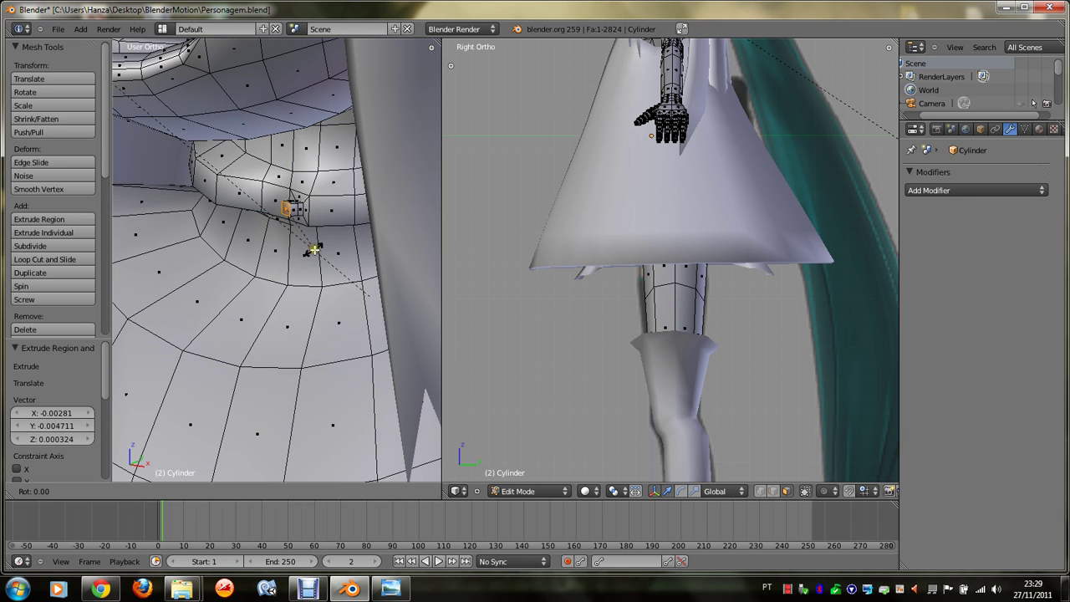
click(296, 267)
key(r)
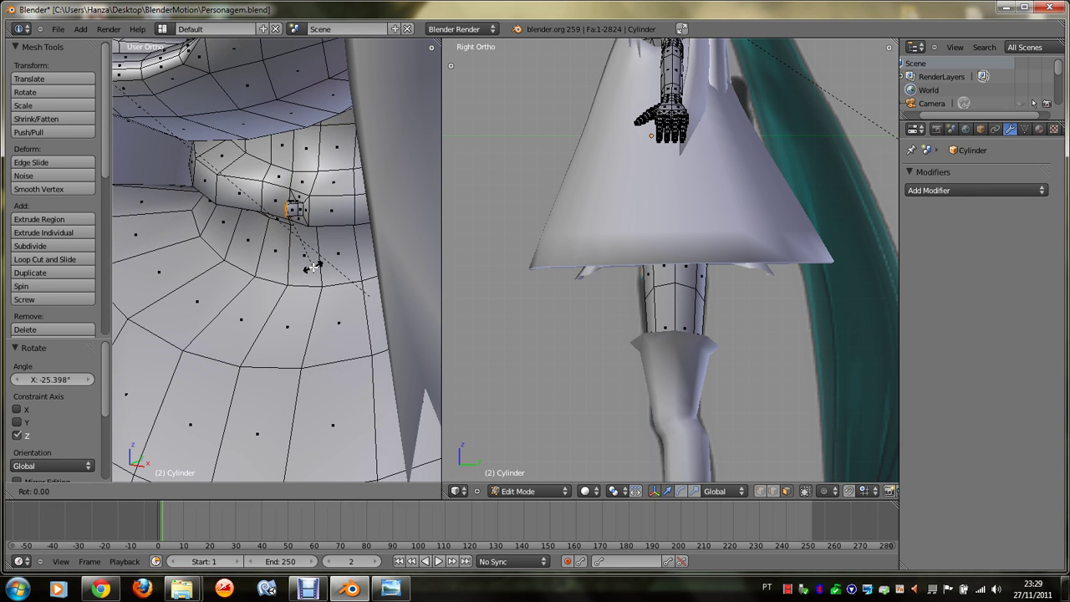
key(x)
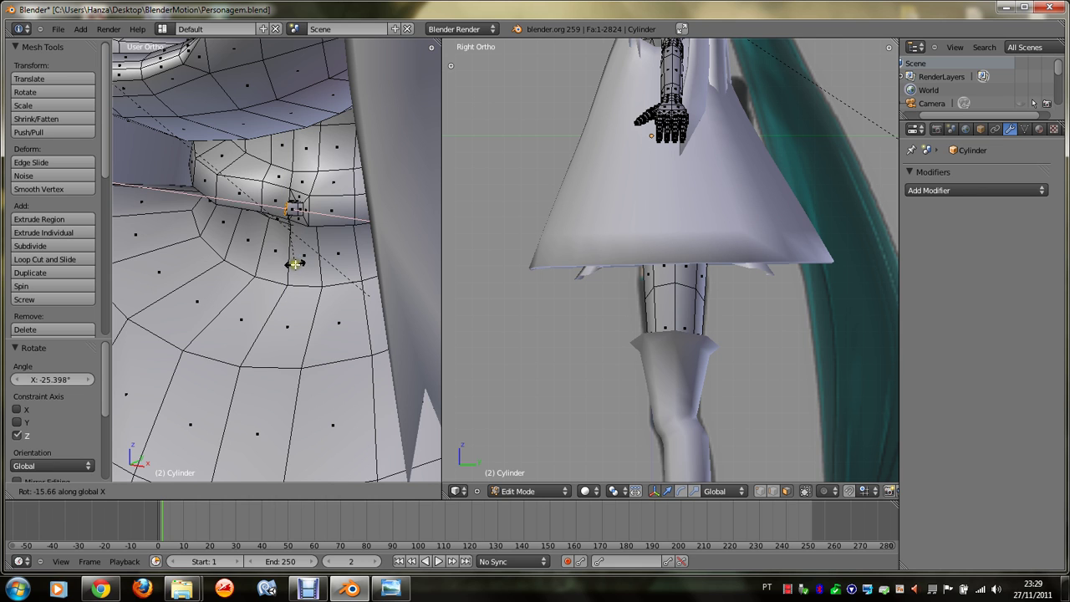
key(Escape)
key(g)
key(x)
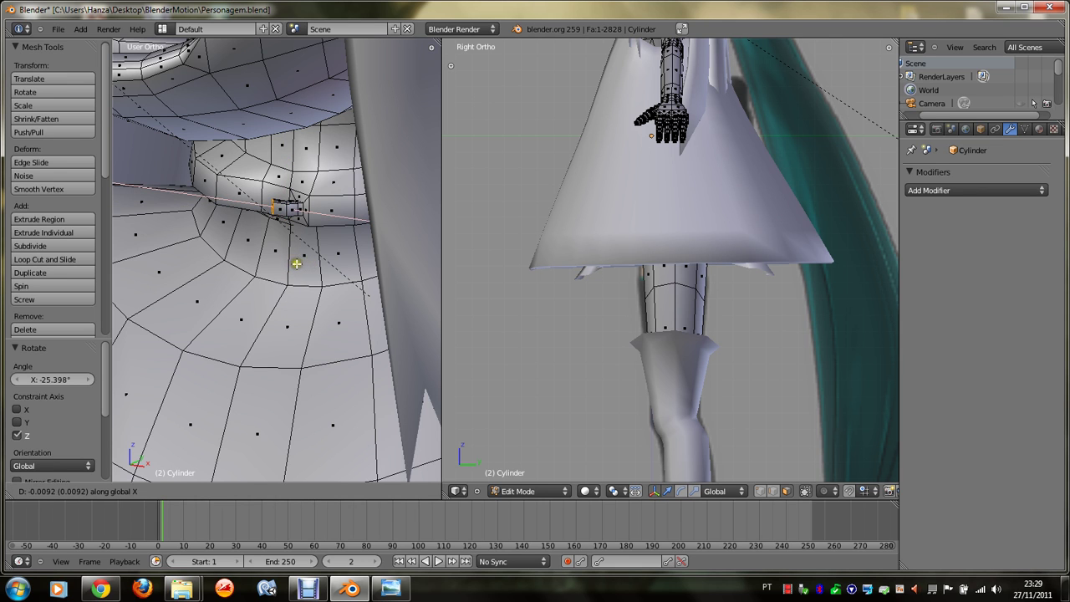
click(293, 264)
Step: Select the whole mesh and merge duplicate vertices with Remove Doubles
key(a)
scroll(295, 263, down, 3)
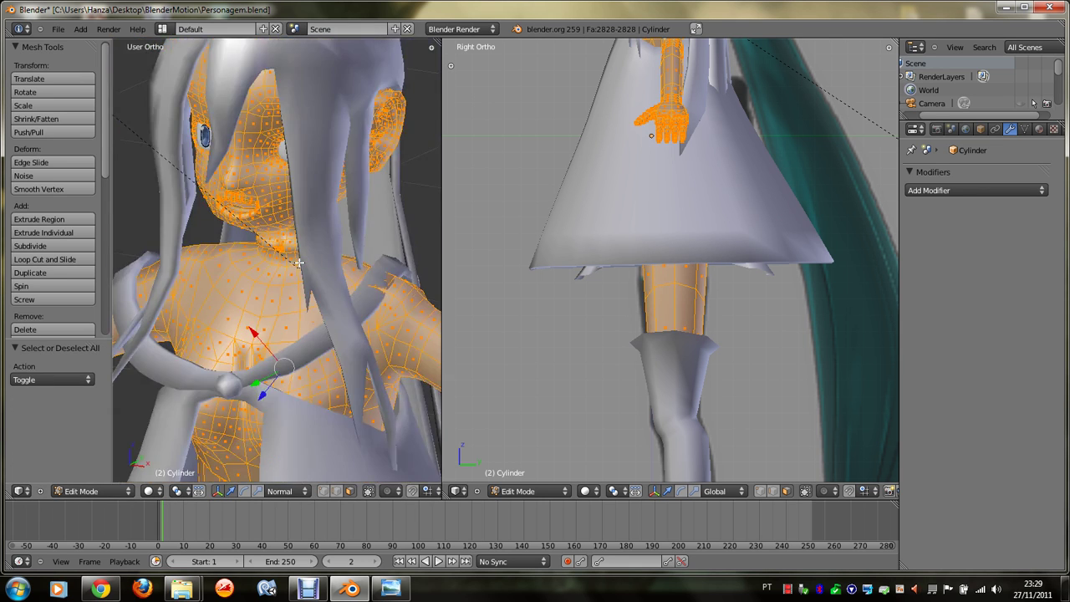
scroll(297, 264, down, 3)
scroll(298, 264, down, 1)
key(w)
click(285, 304)
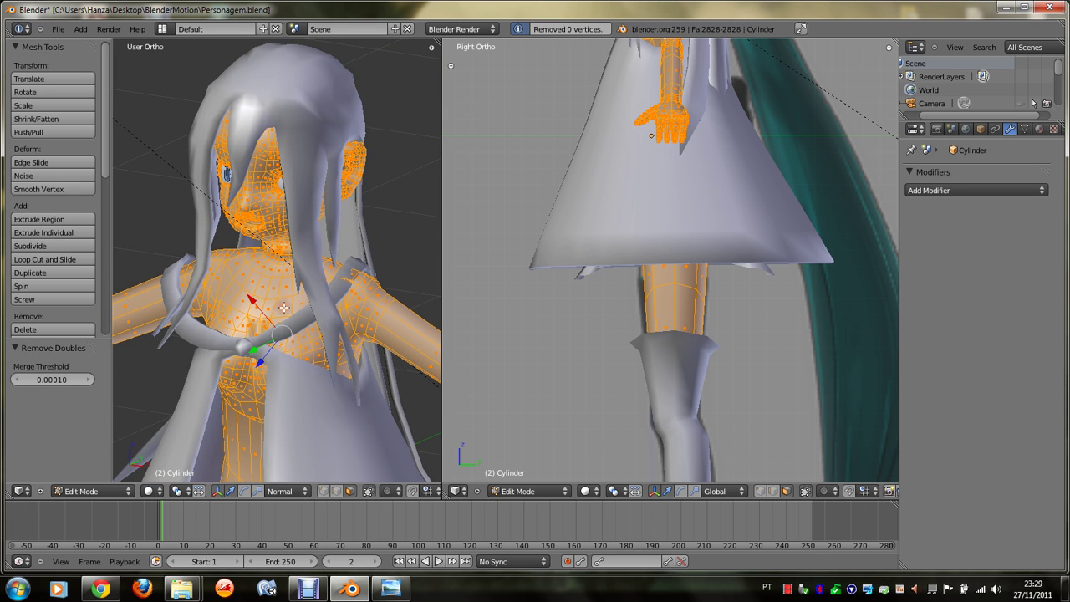
Step: Re-angle a vertex at the tab's end with two rotations about Z
scroll(284, 307, up, 2)
scroll(284, 308, up, 4)
scroll(285, 308, up, 2)
right_click(269, 198)
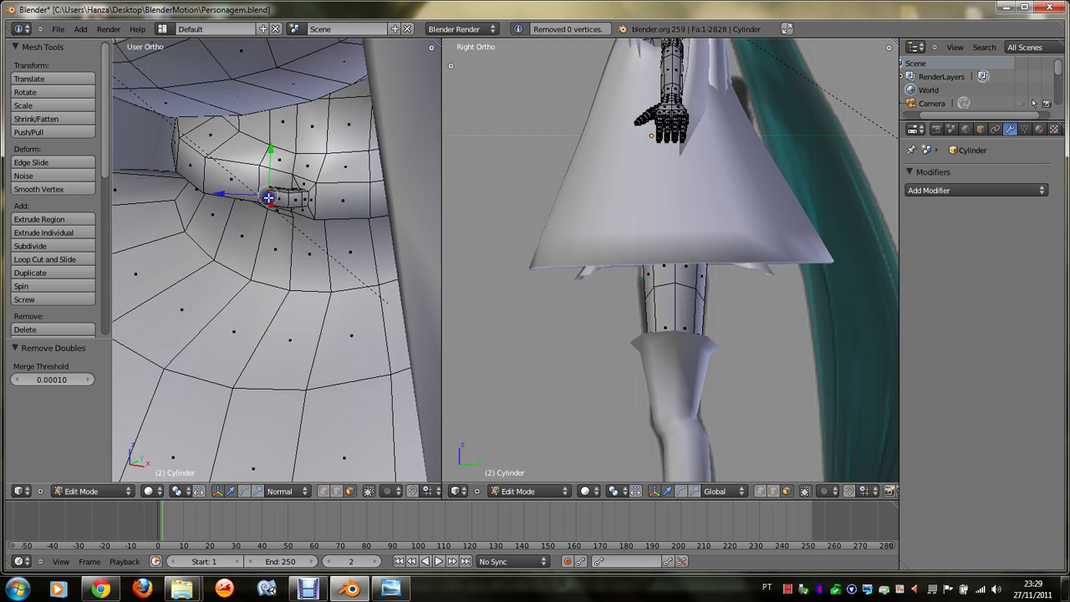
middle_drag(268, 197, 269, 197)
ctrl+scroll(269, 197, down, 1)
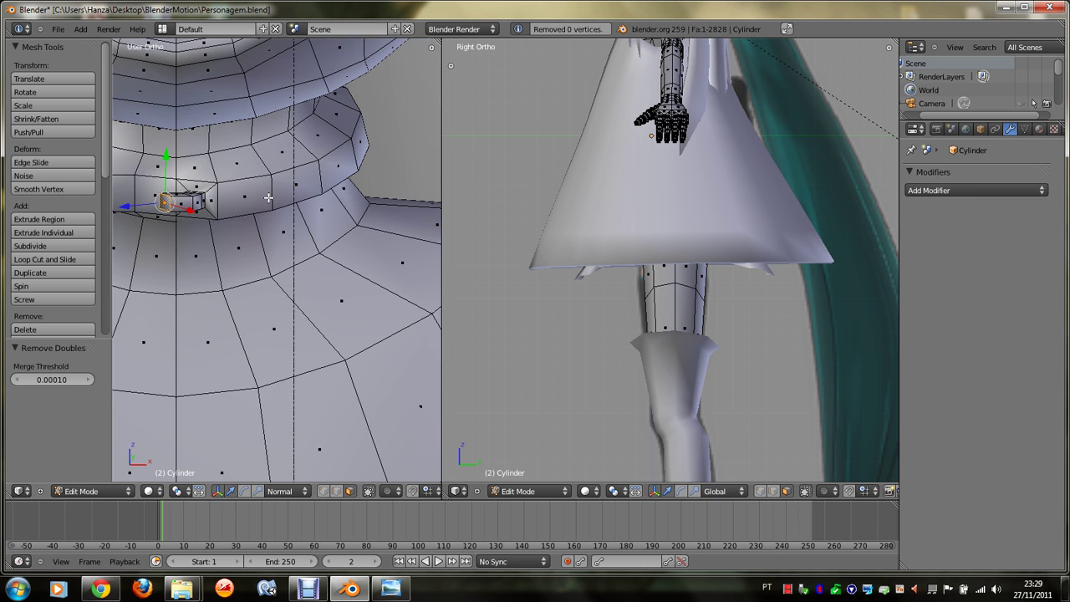
key(r)
key(z)
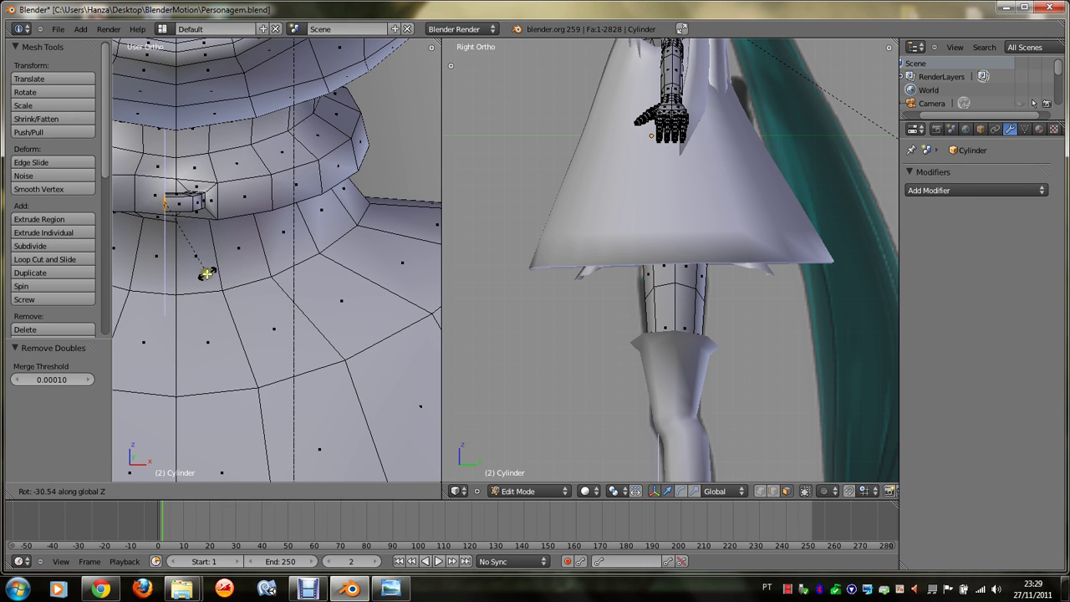
click(206, 275)
key(KP_2)
key(KP_2)
ctrl+scroll(207, 275, up, 1)
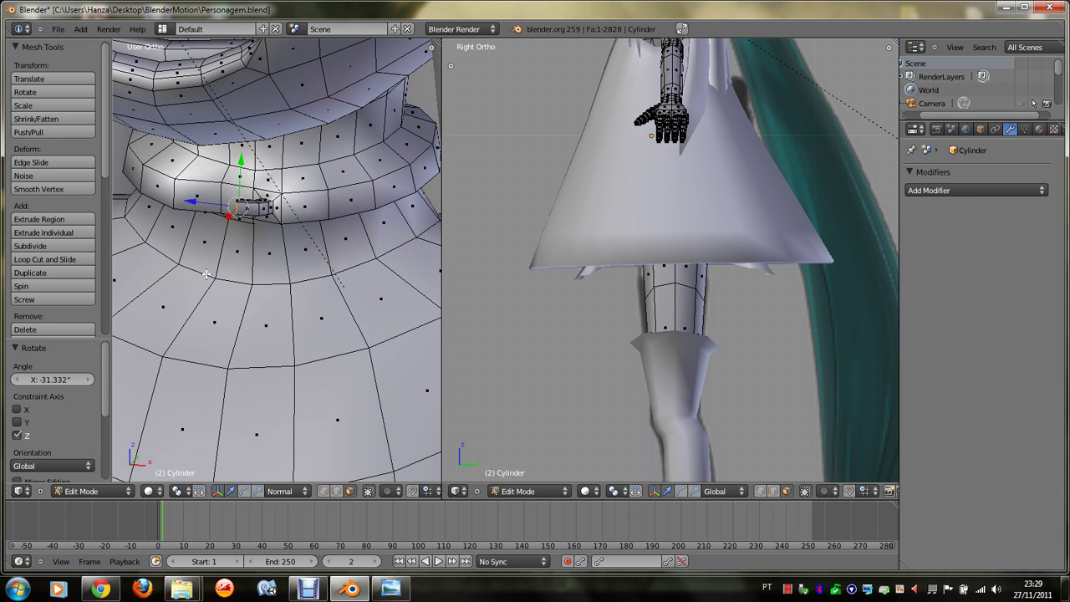
key(r)
key(z)
click(201, 278)
Step: Delete the selected face near the tab to leave an opening
middle_drag(201, 278, 224, 208)
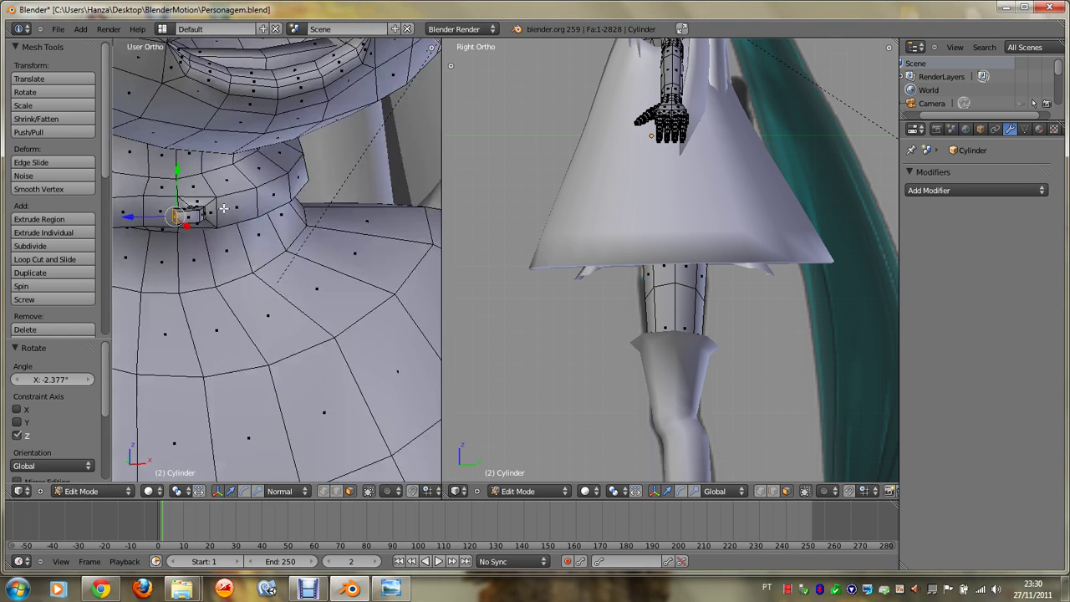
key(KP_8)
ctrl+scroll(224, 208, up, 1)
key(KP_2)
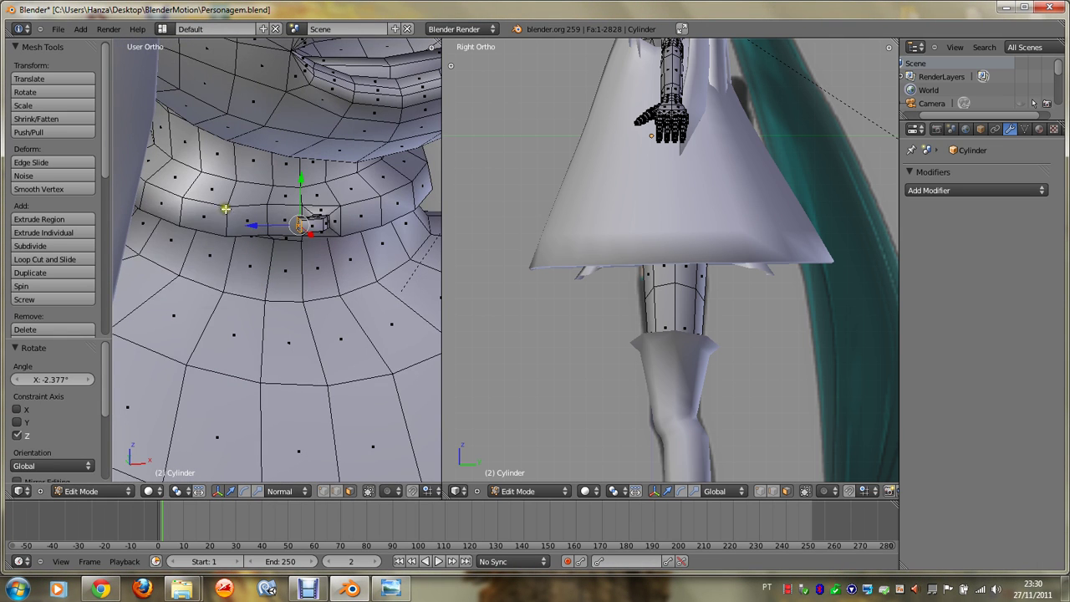
key(x)
click(214, 238)
Step: Extrude and shrink the face left of the tab, then delete it to open a small hole
scroll(204, 209, up, 2)
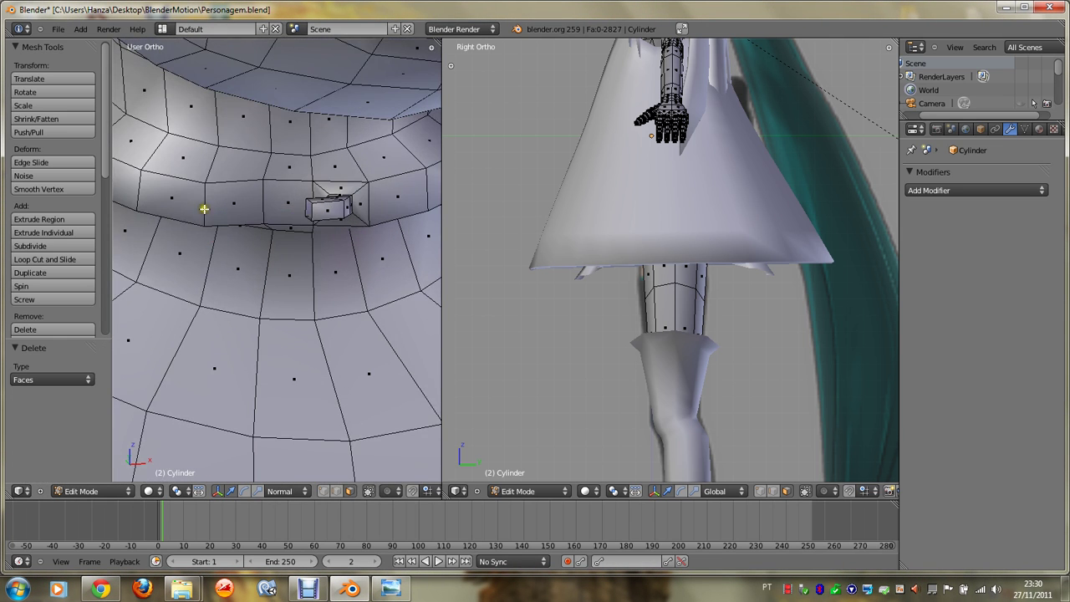
right_click(232, 204)
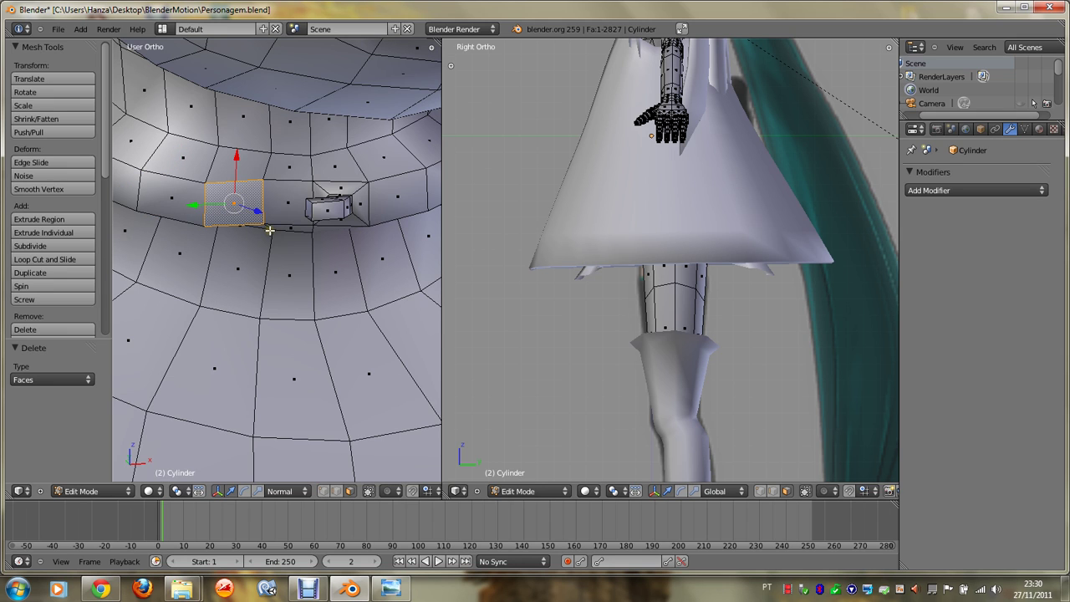
key(e)
right_click(269, 230)
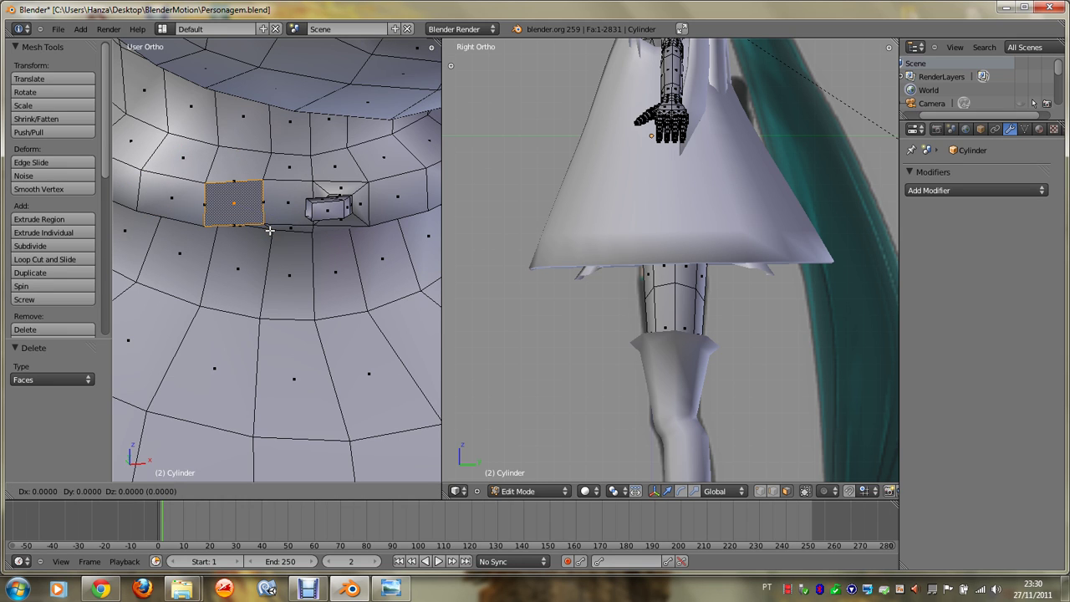
key(s)
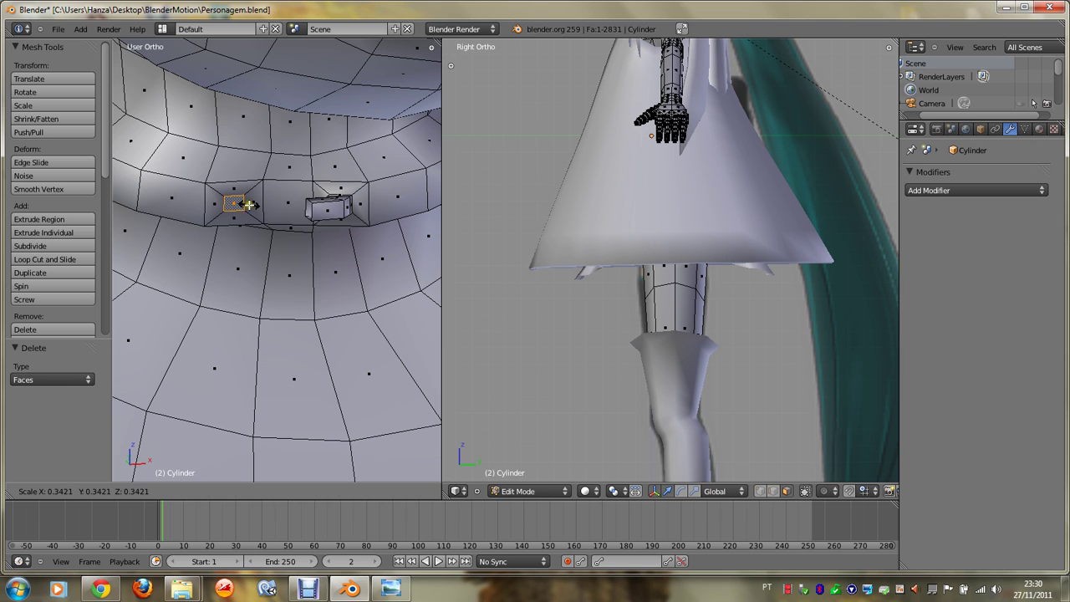
click(264, 219)
key(x)
click(243, 209)
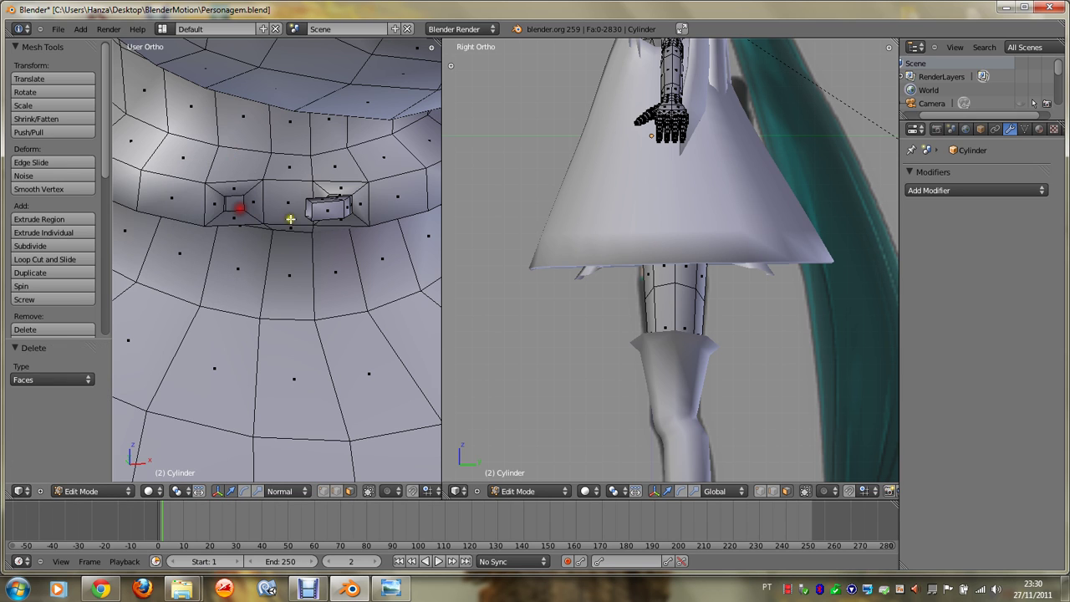
Step: In edge mode, fill faces between matching edges of the two holes to bridge them
key(ctrl+Tab)
alt+right_click(310, 211)
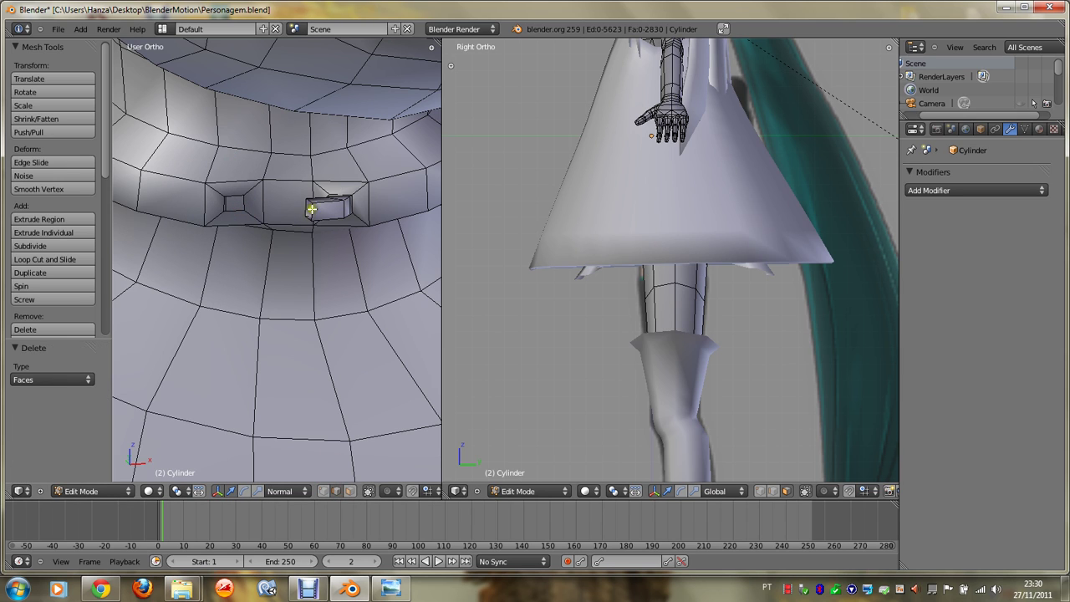
alt+shift+right_click(240, 209)
key(f)
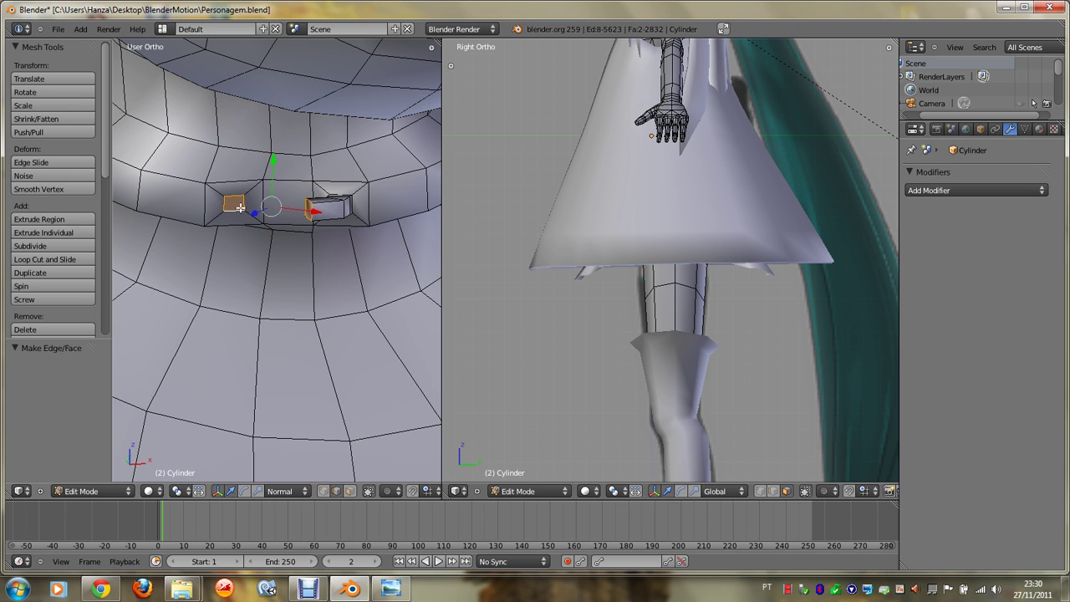
key(ctrl+z)
right_click(311, 213)
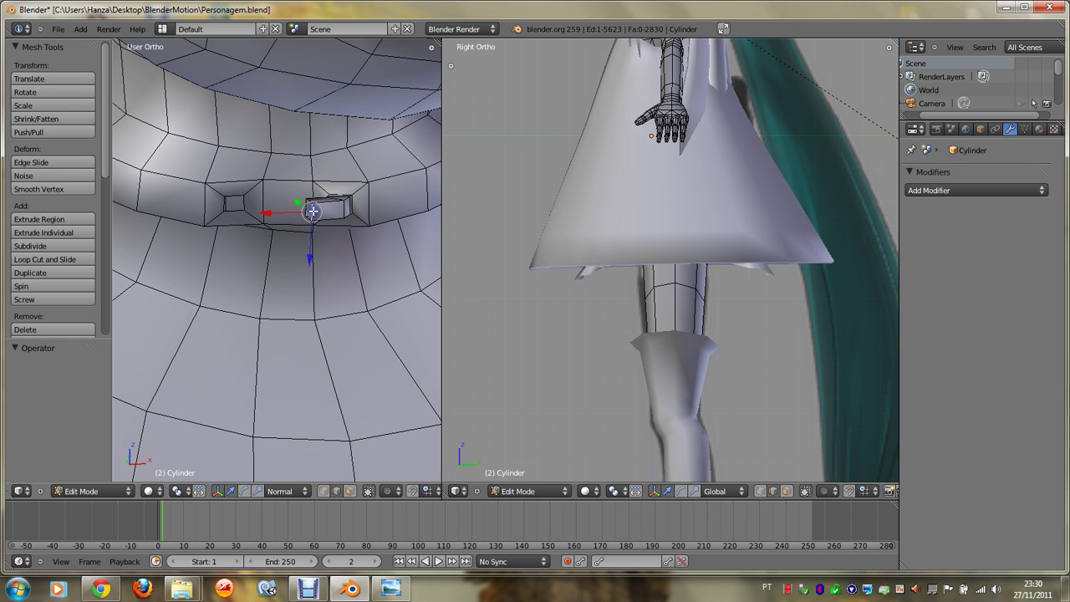
shift+right_click(240, 203)
key(f)
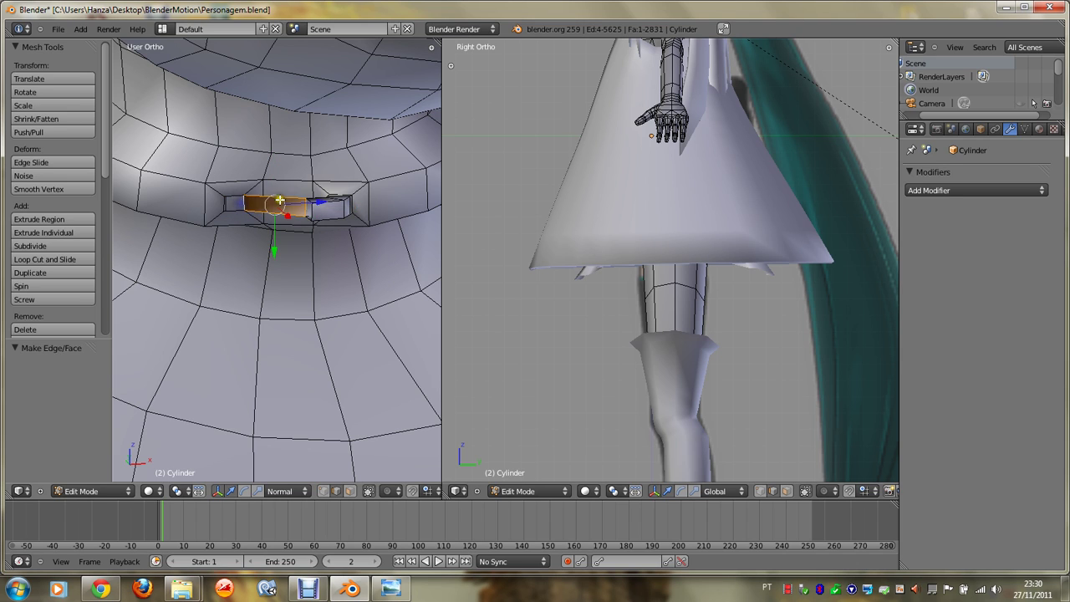
right_click(307, 197)
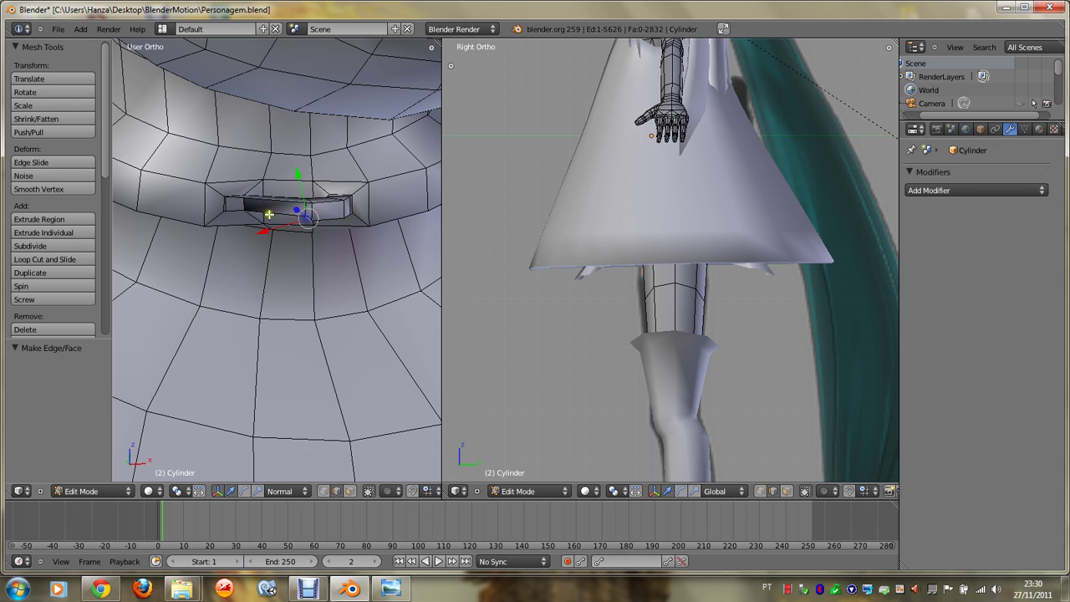
key(f)
right_click(317, 211)
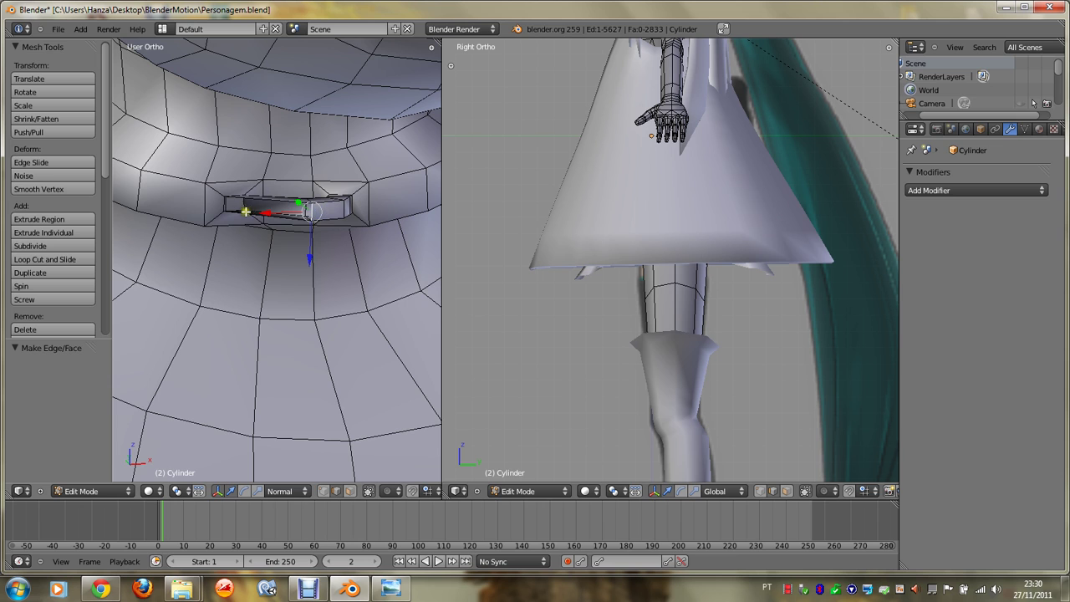
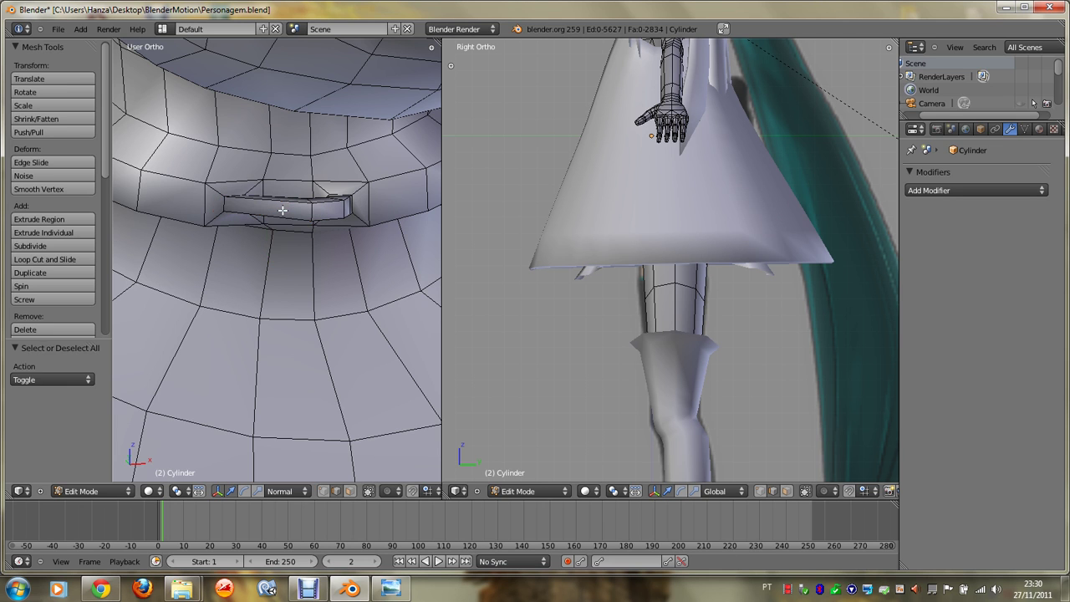
Step: Switch in and out of Edit Mode while orbiting around the face and neck to inspect the collar
key(Tab)
scroll(282, 213, down, 3)
scroll(283, 216, down, 3)
middle_drag(282, 216, 283, 216)
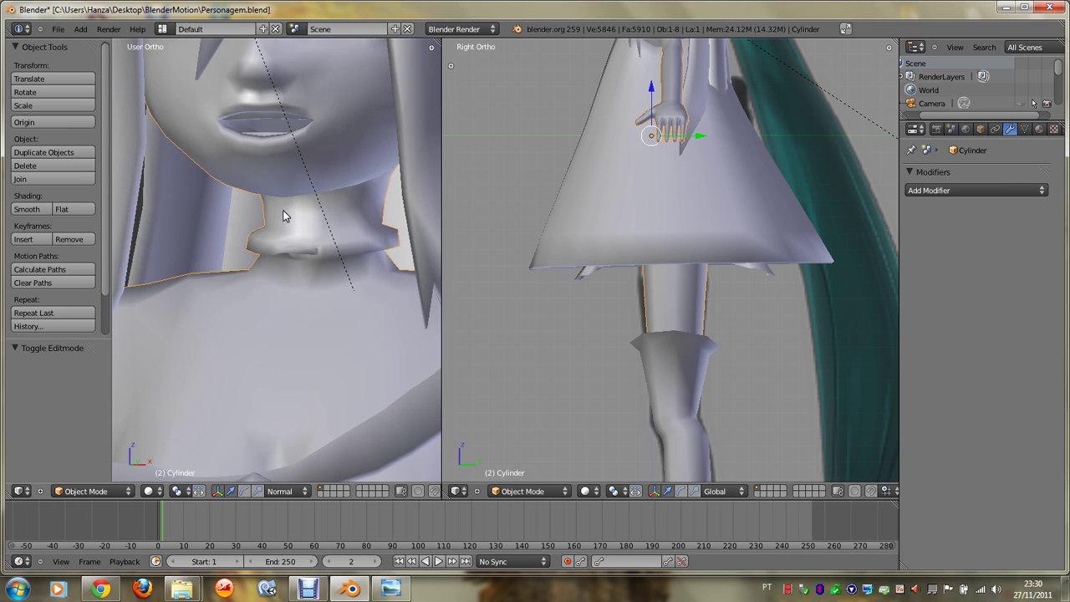
key(Tab)
scroll(322, 248, up, 3)
scroll(325, 251, up, 2)
middle_drag(324, 251, 325, 251)
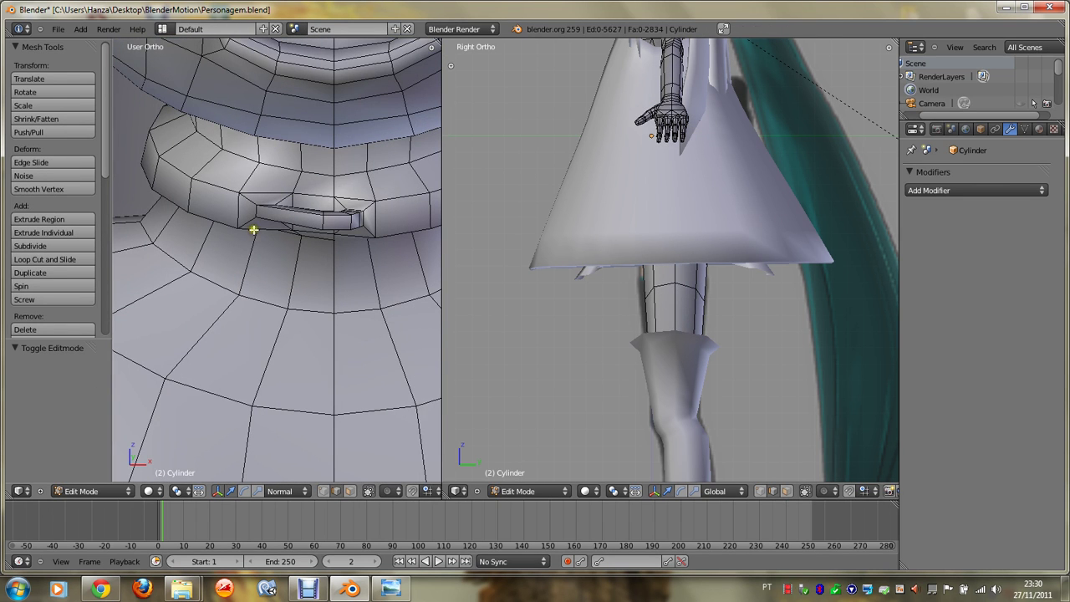
key(Tab)
scroll(294, 256, down, 3)
scroll(294, 256, down, 3)
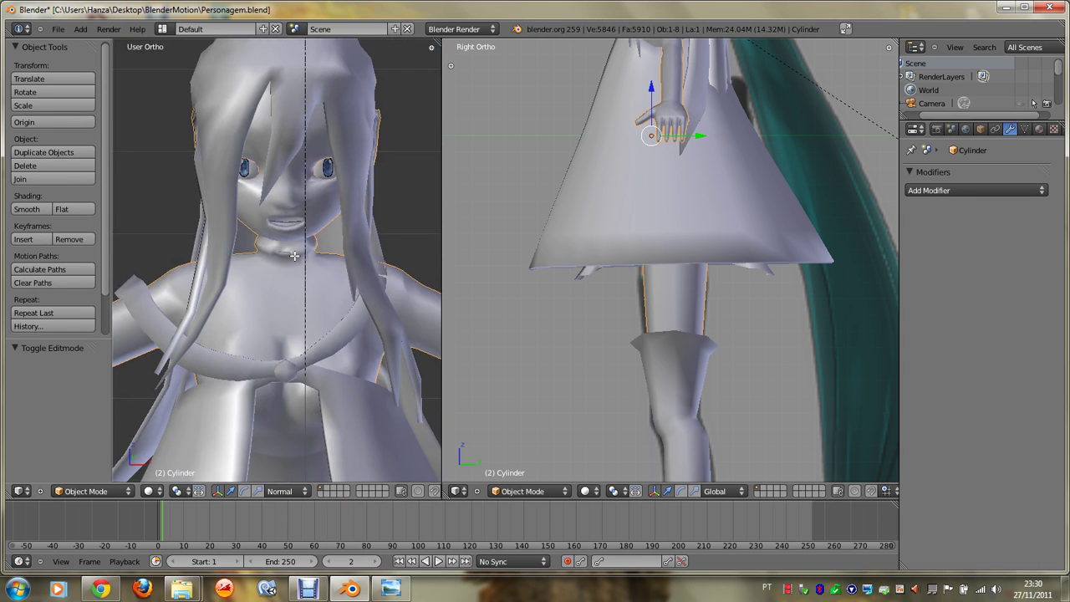
scroll(295, 256, up, 2)
key(Tab)
scroll(294, 256, up, 1)
scroll(298, 251, up, 3)
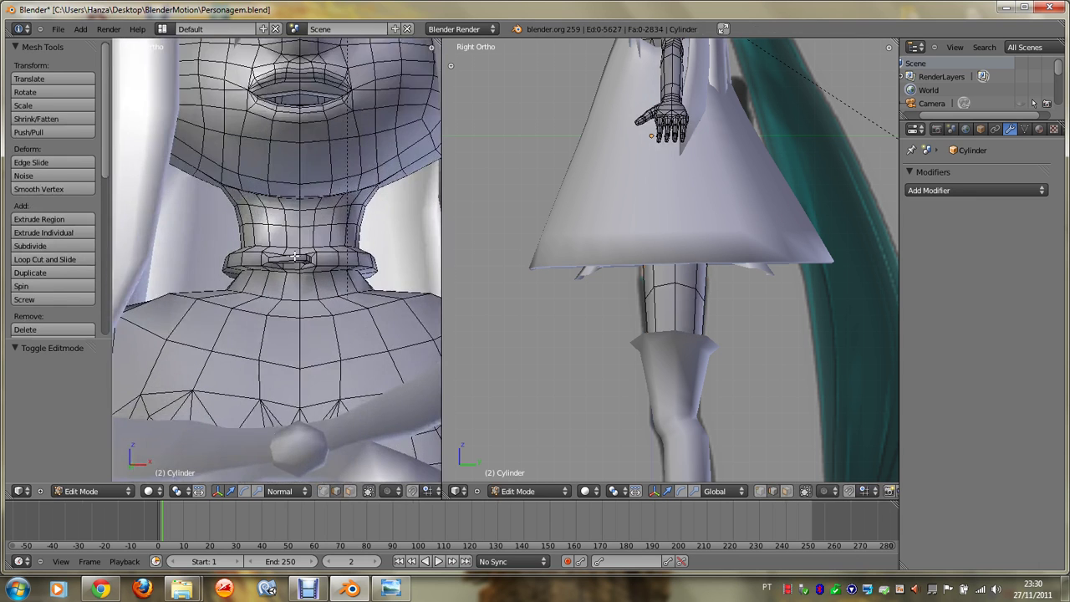
scroll(302, 248, up, 2)
middle_drag(302, 247, 301, 248)
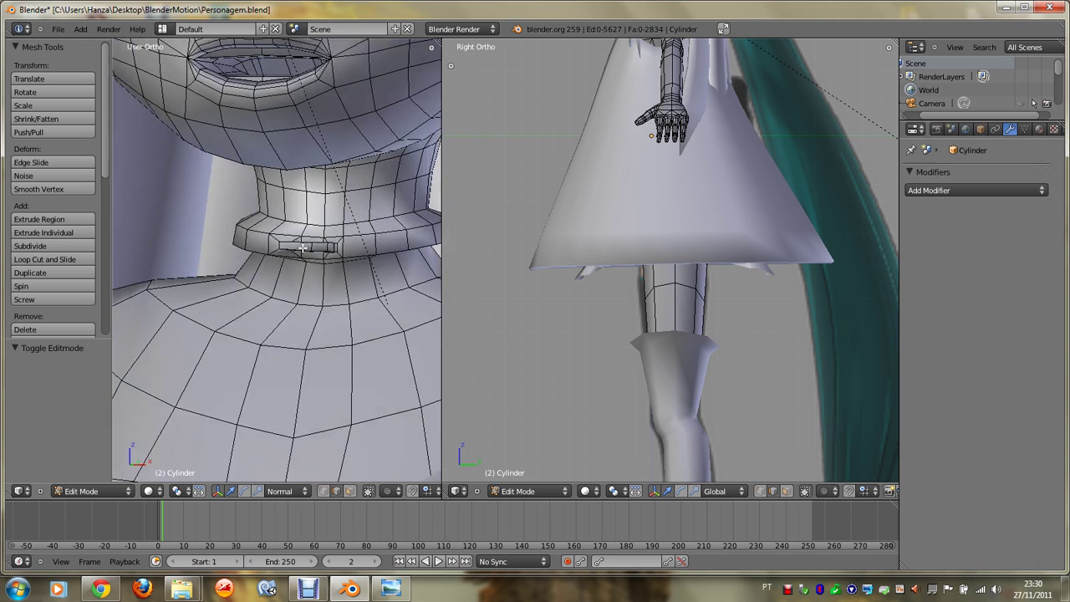
Step: Select the horizontal neck loop and flatten it with a Z scale of 0, cancelling a trial X tilt
alt+right_click(357, 236)
alt+shift+right_click(361, 221)
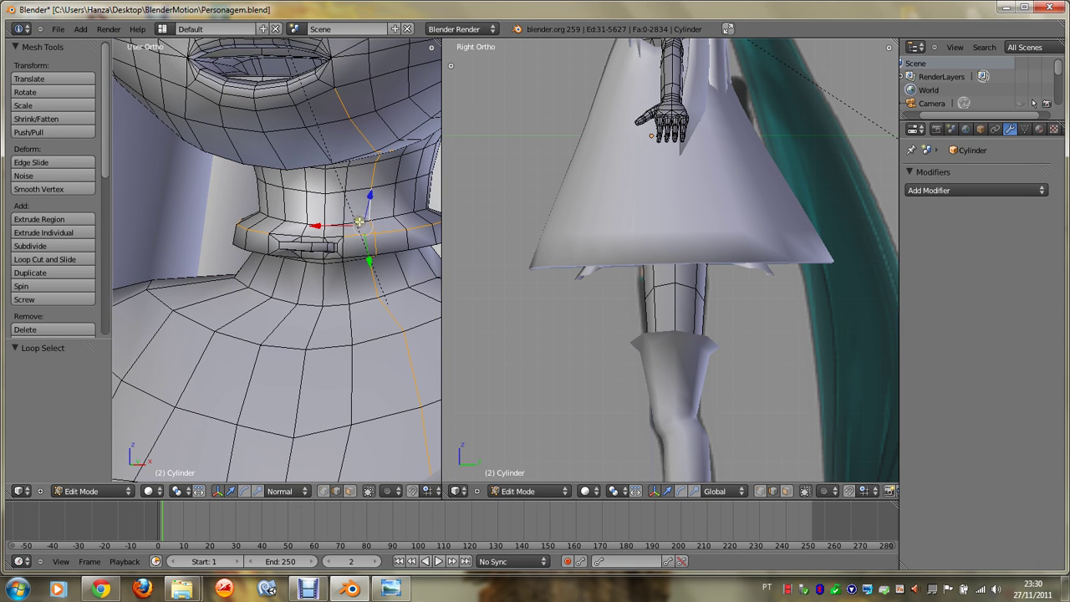
alt+right_click(358, 223)
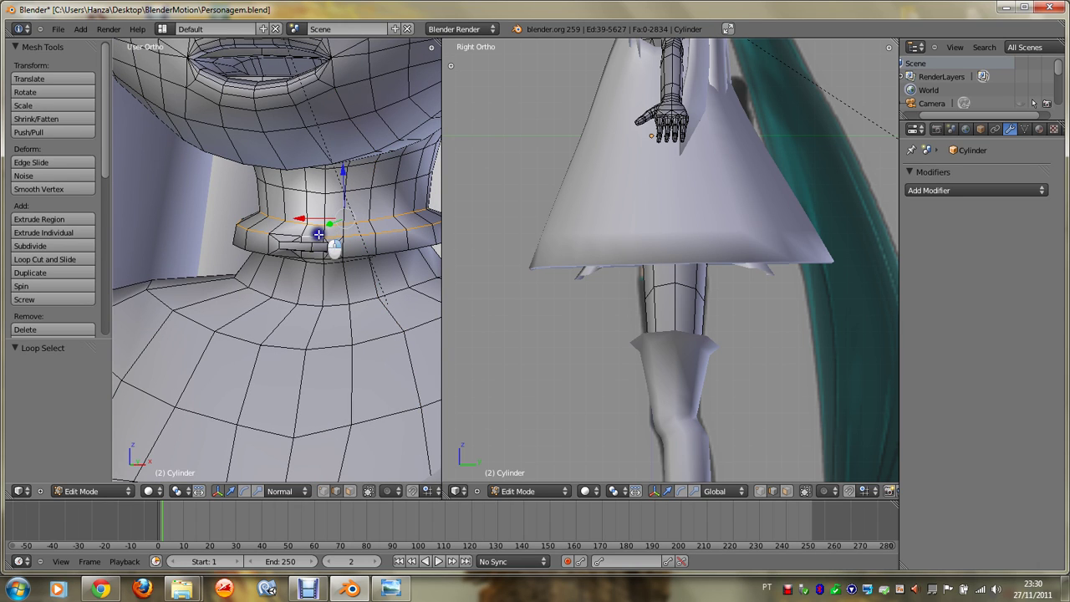
key(s)
key(z)
key(0)
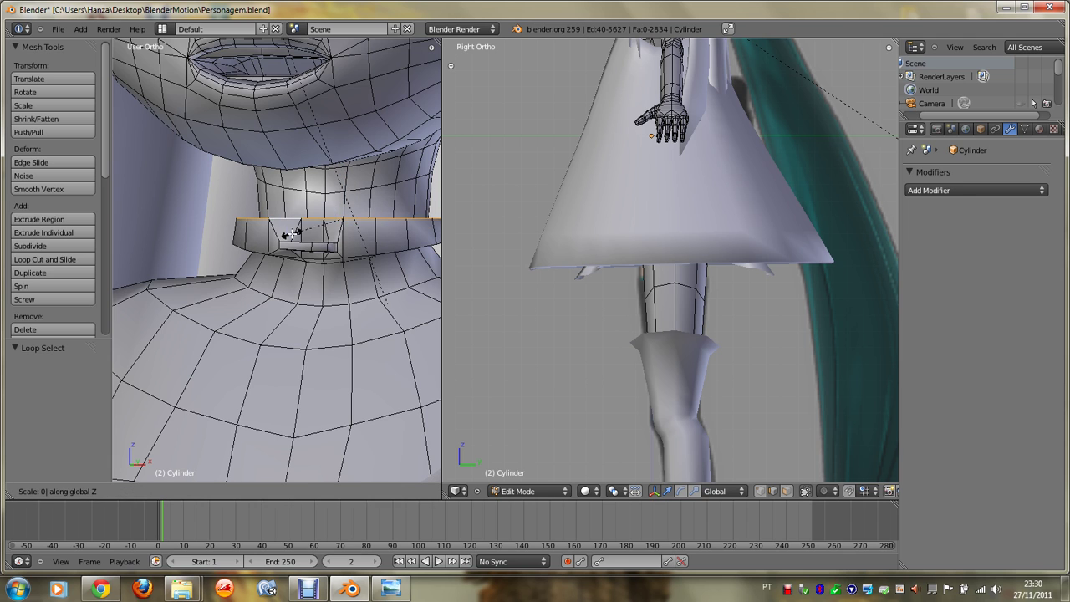
click(292, 235)
key(r)
key(x)
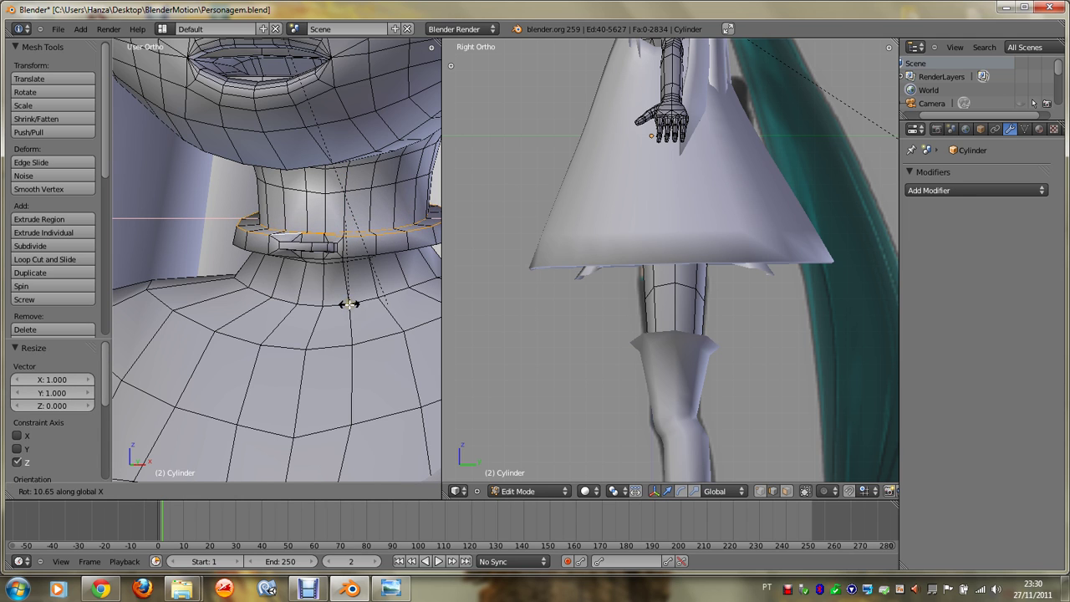
right_click(349, 304)
Step: Flatten the collar ring loop with a Z scale of 0 and tilt it about 10 degrees on X
alt+right_click(357, 261)
middle_drag(370, 265, 357, 252)
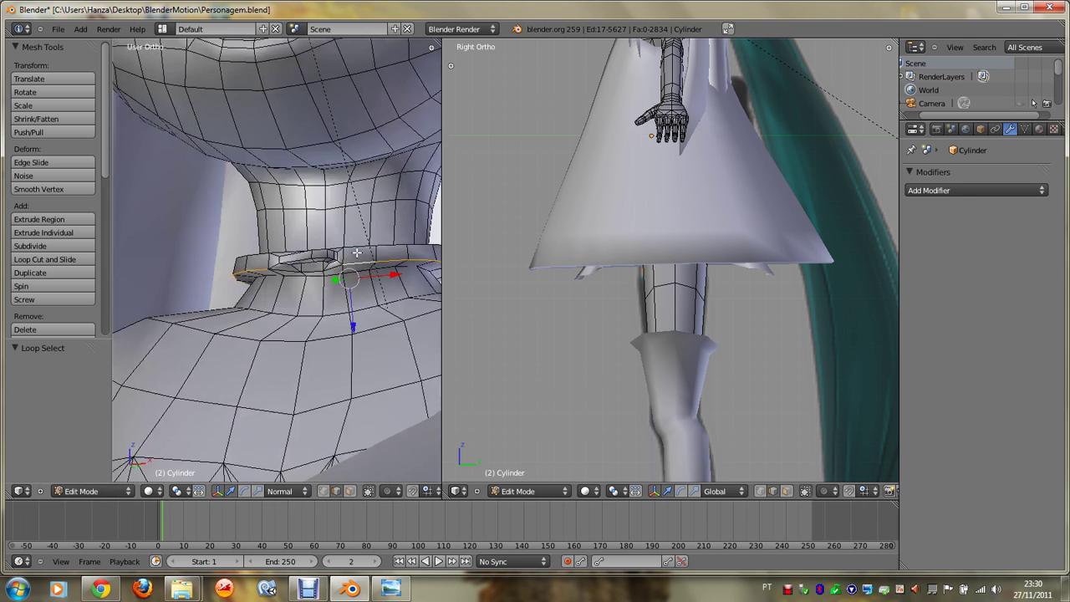
key(KP_8)
key(s)
key(z)
key(0)
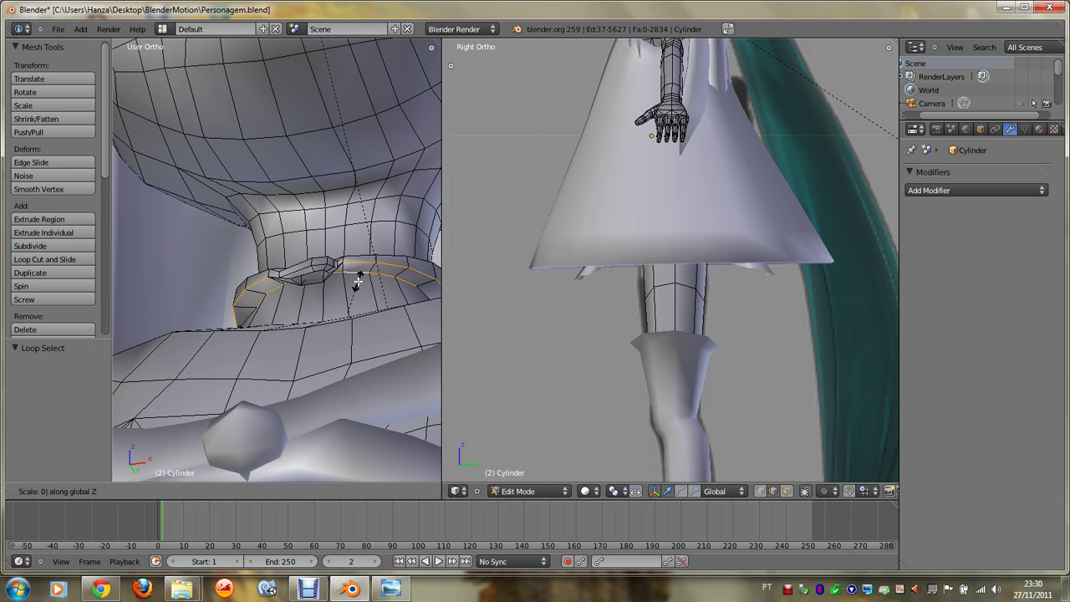
key(Return)
key(r)
key(x)
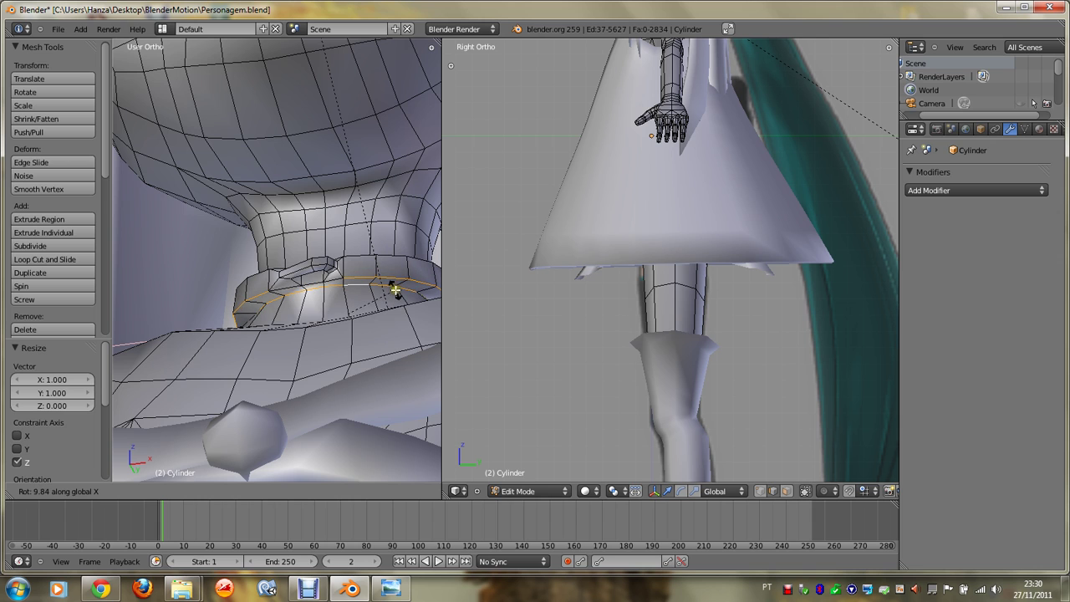
key(Return)
Step: Rescale the loop vertically, then select the collar face loop and enlarge it slightly
key(KP_8)
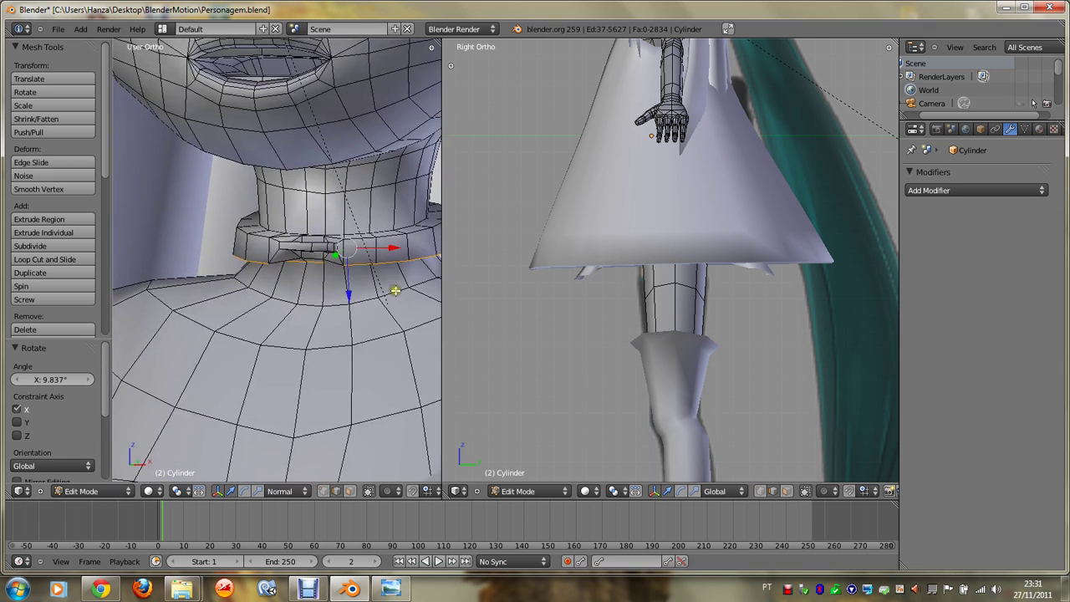
scroll(395, 290, down, 3)
key(s)
key(z)
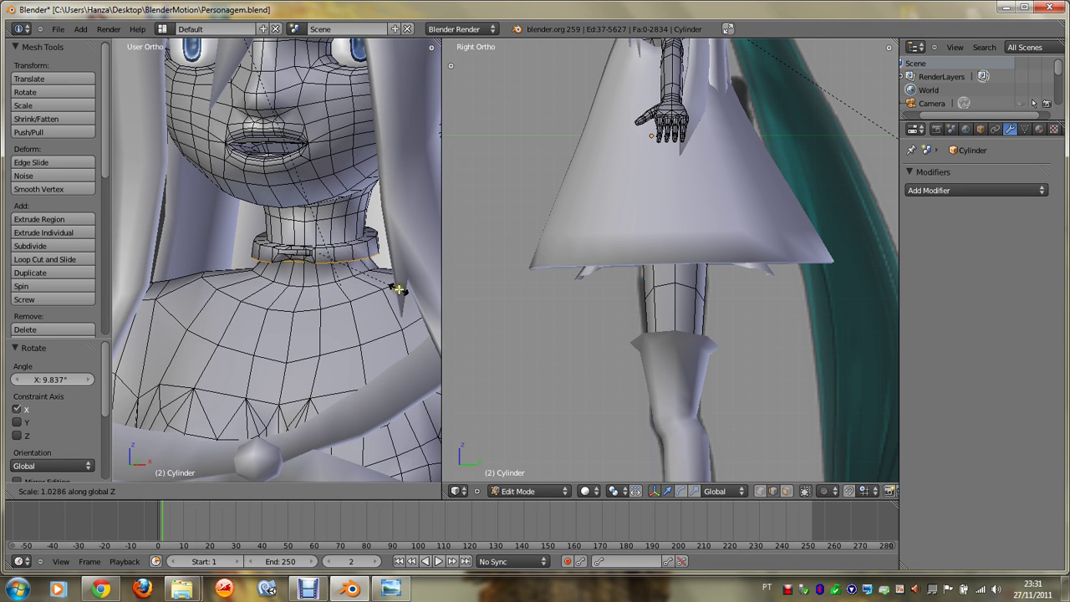
click(402, 290)
scroll(383, 288, up, 2)
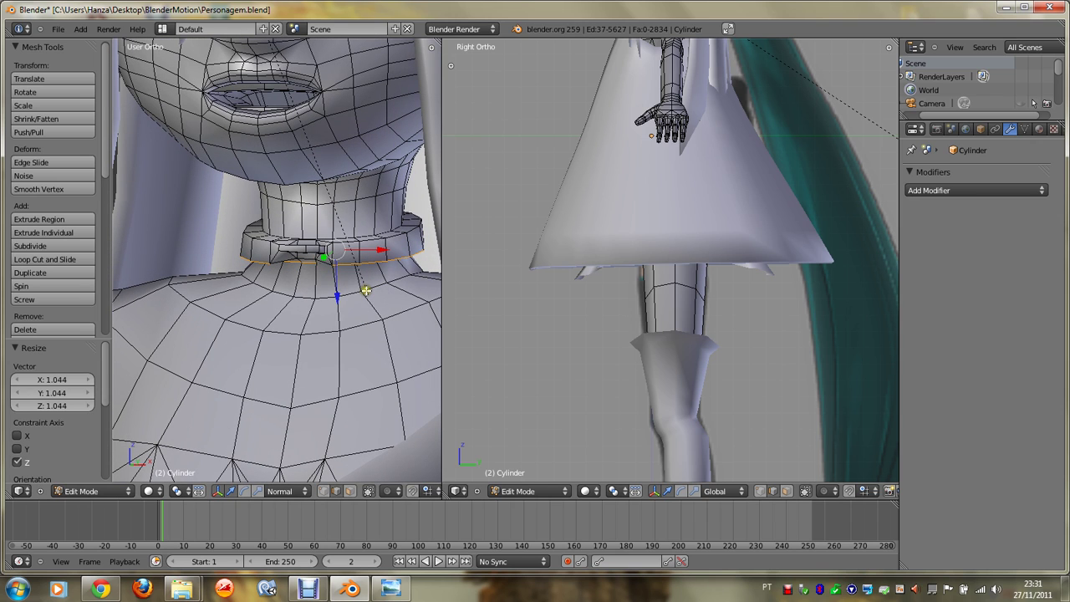
click(350, 491)
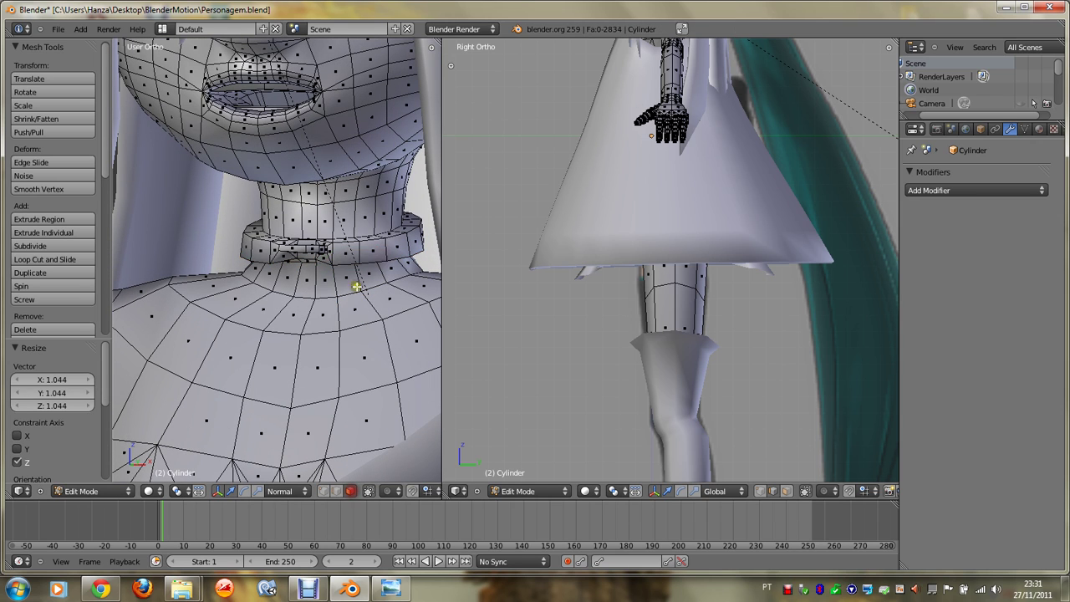
alt+click(358, 246)
key(s)
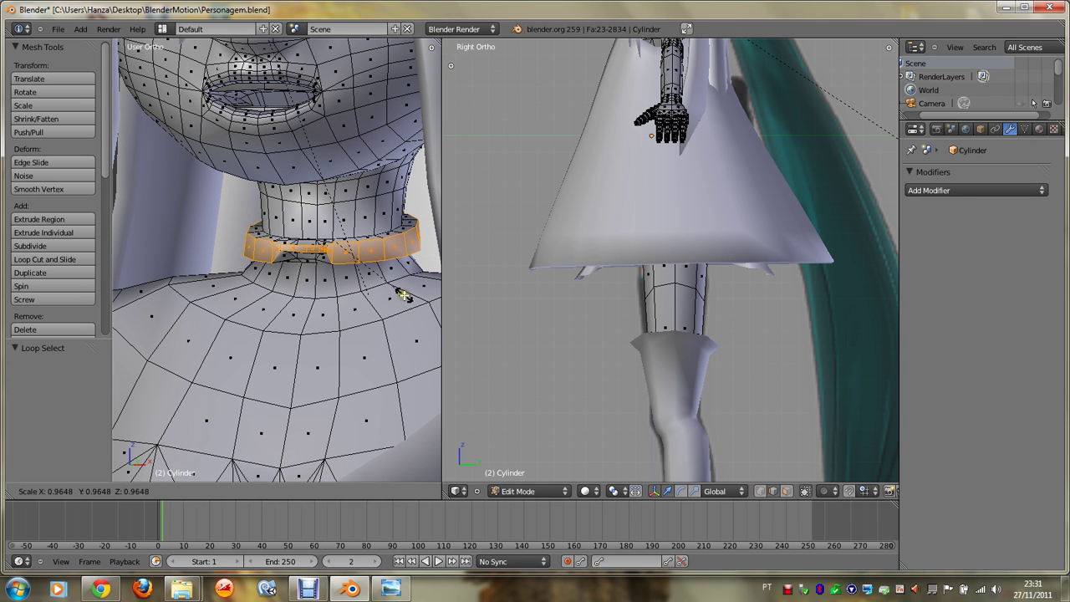
click(408, 291)
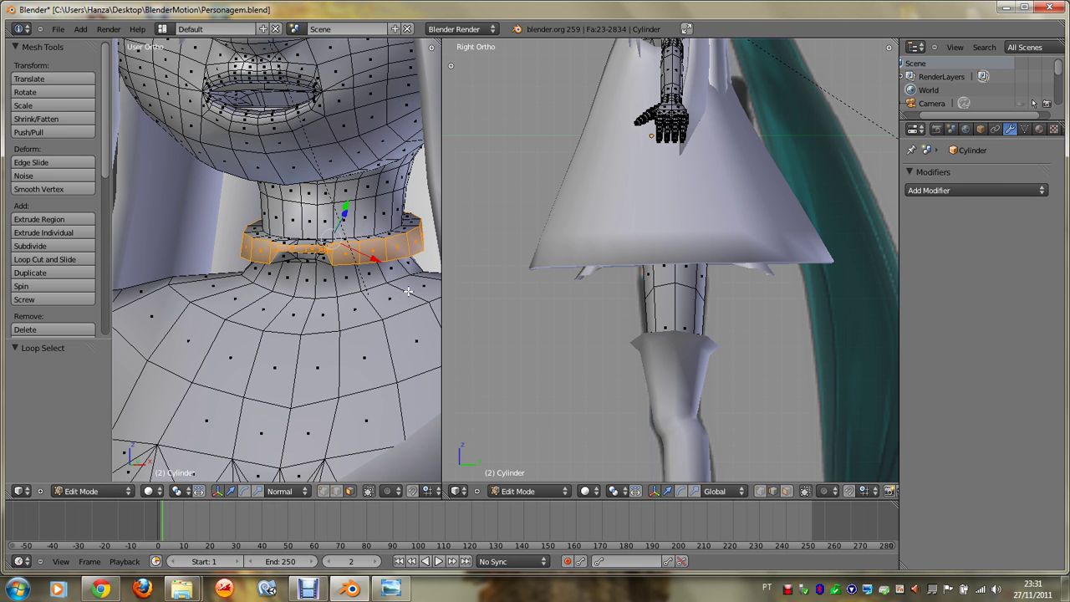
Step: Reselect the collar loop, shrink it to about 0.94 to hug the neck, and return to Object Mode
key(ctrl+l)
key(a)
alt+right_click(367, 253)
scroll(368, 253, up, 3)
scroll(367, 254, up, 2)
scroll(368, 253, up, 2)
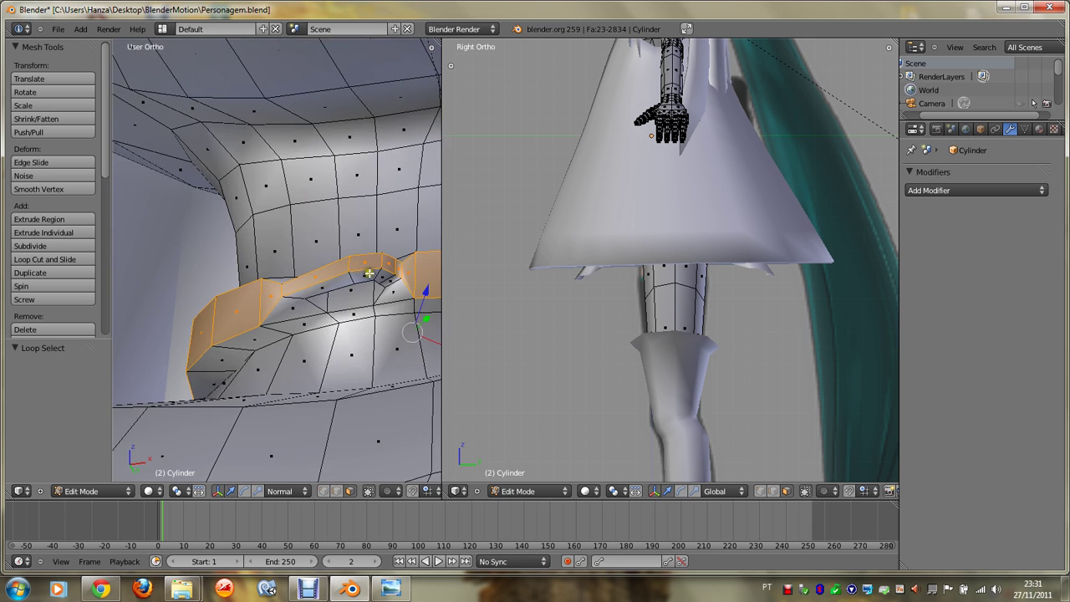
scroll(369, 274, down, 3)
key(s)
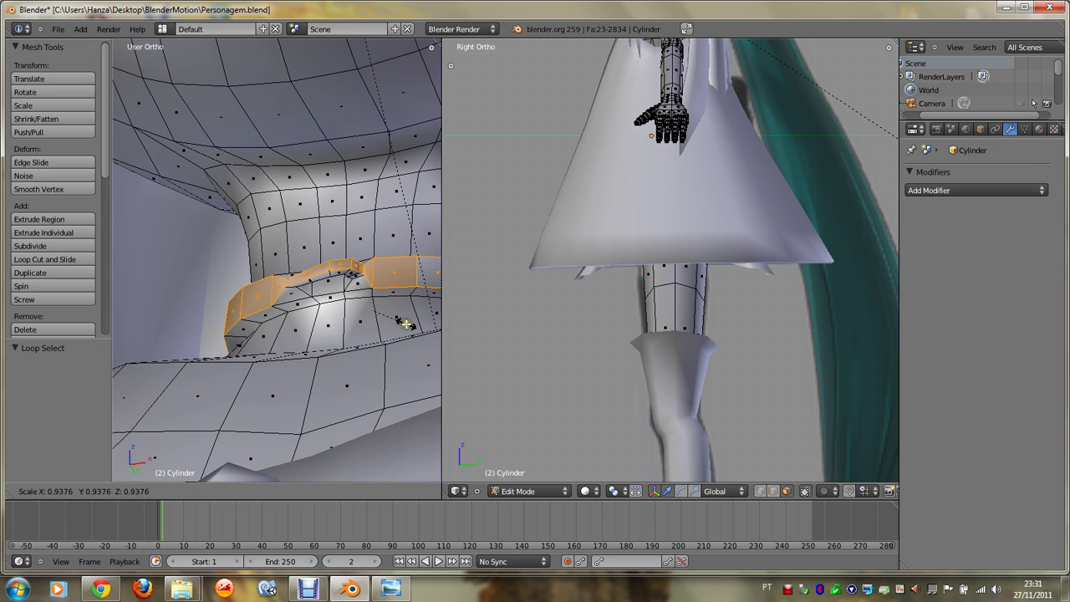
click(408, 324)
key(Tab)
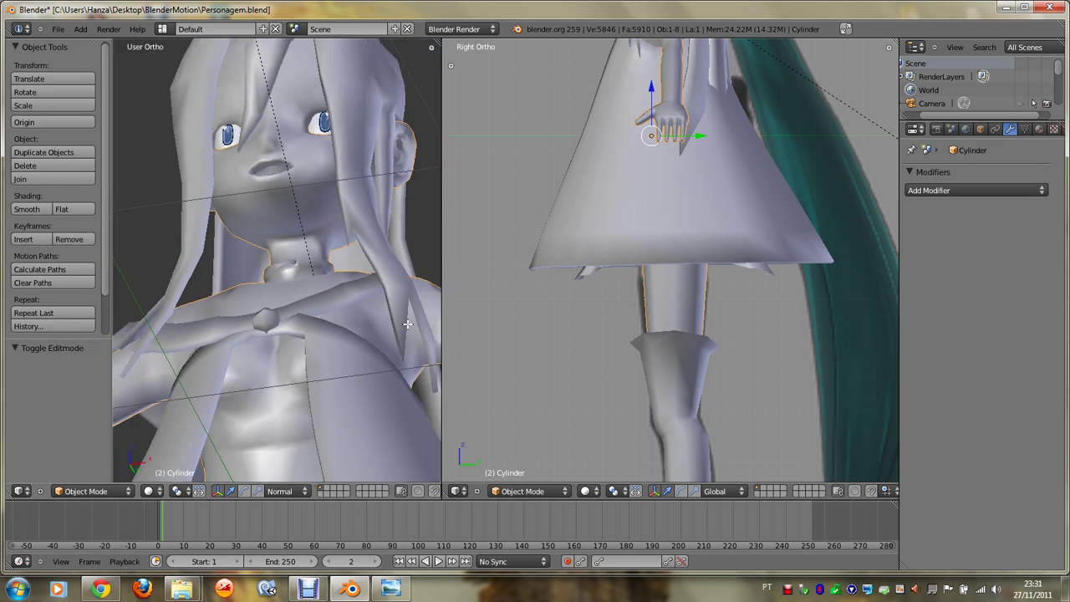
key(KP_1)
key(ctrl+s)
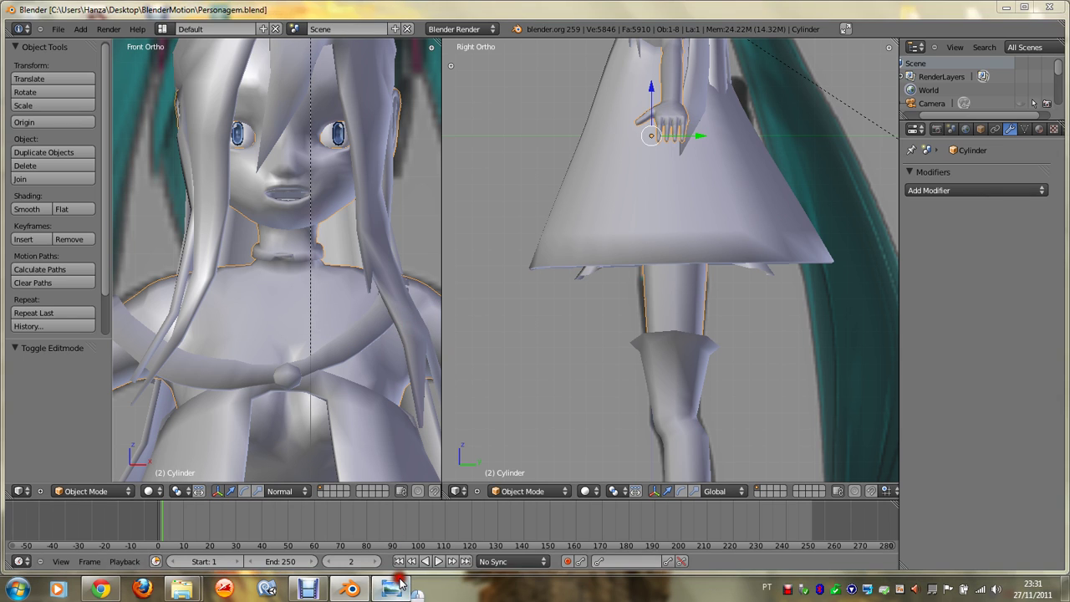
click(400, 583)
click(400, 585)
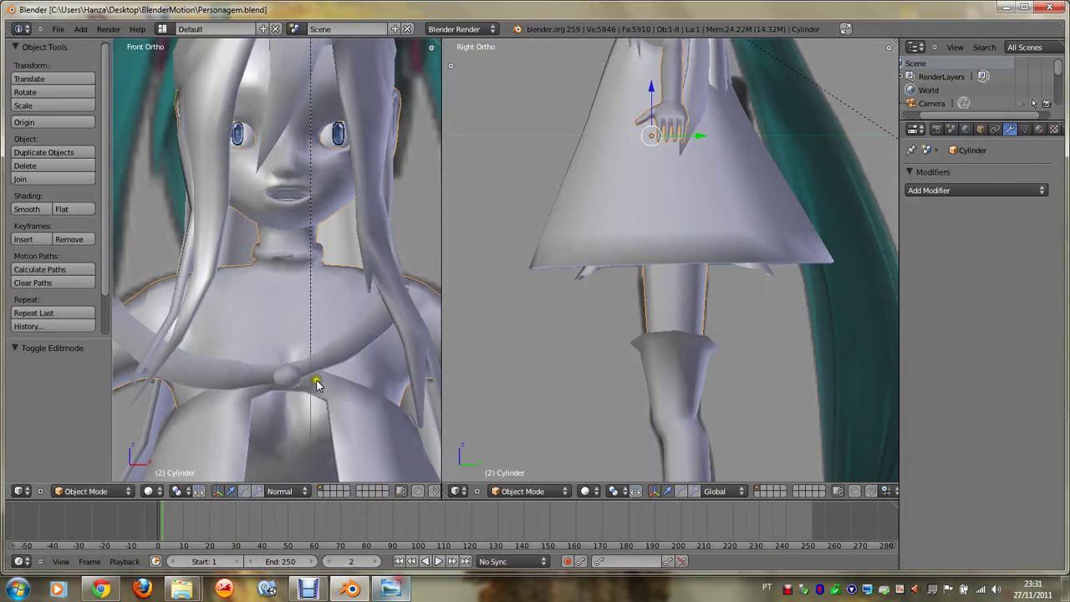
middle_drag(251, 217, 285, 195)
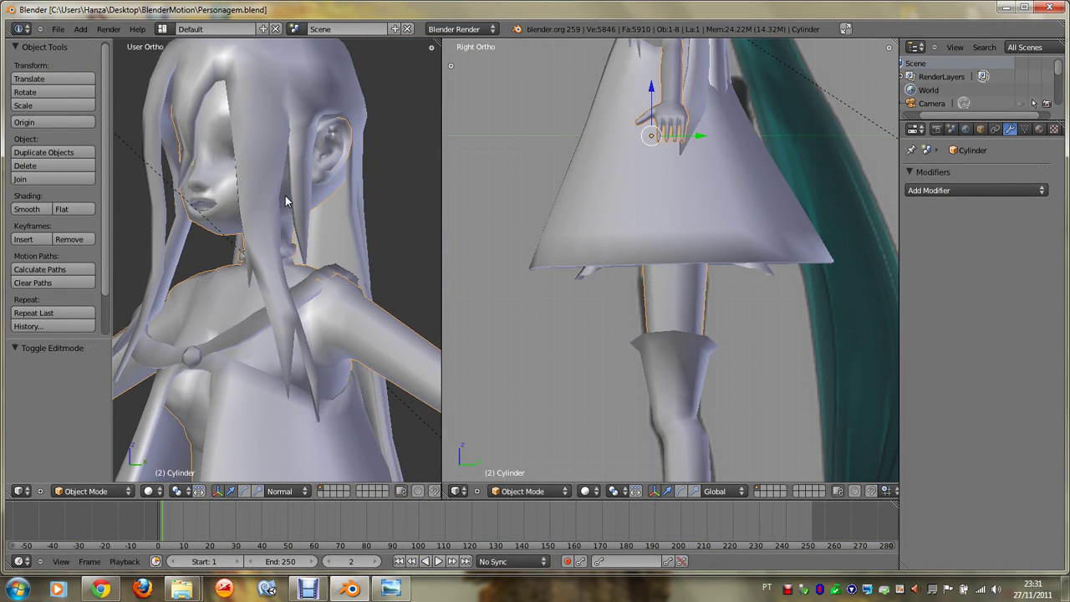
key(Tab)
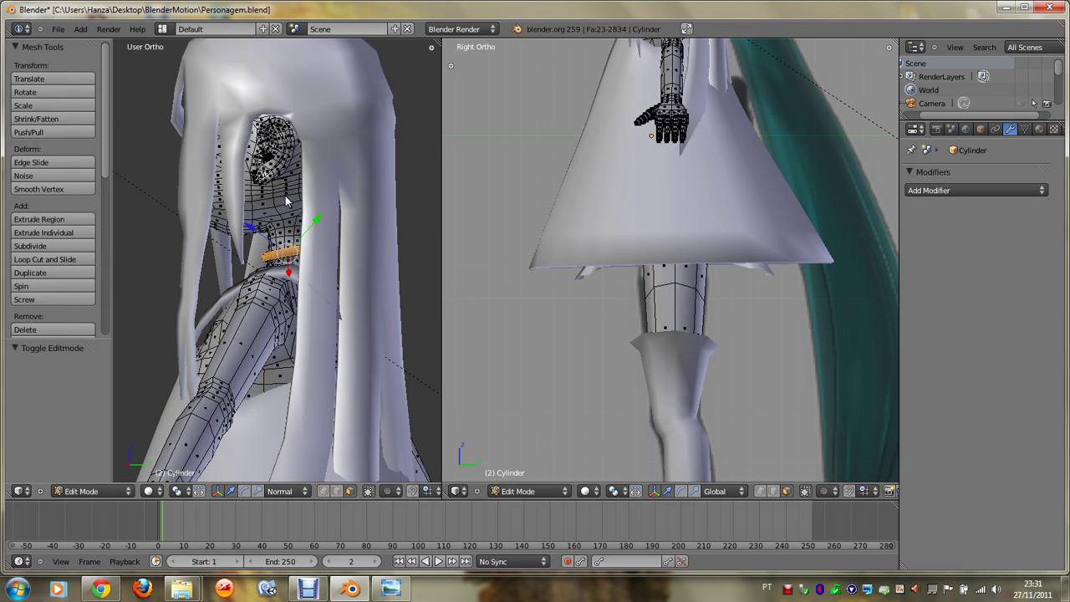
key(Tab)
scroll(276, 138, up, 2)
scroll(279, 123, down, 2)
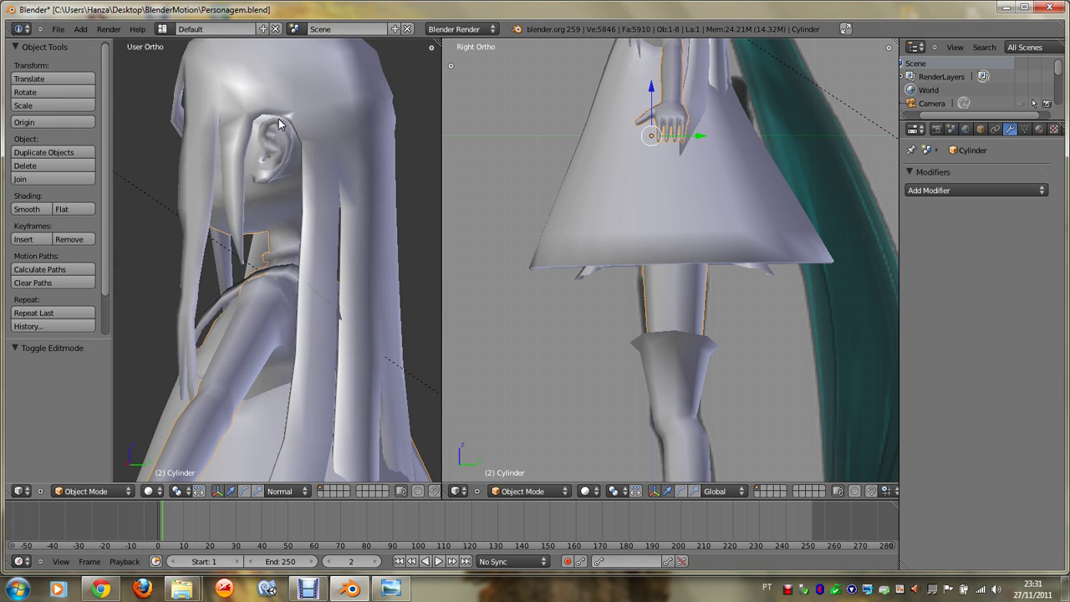
key(KP_1)
middle_drag(279, 121, 279, 120)
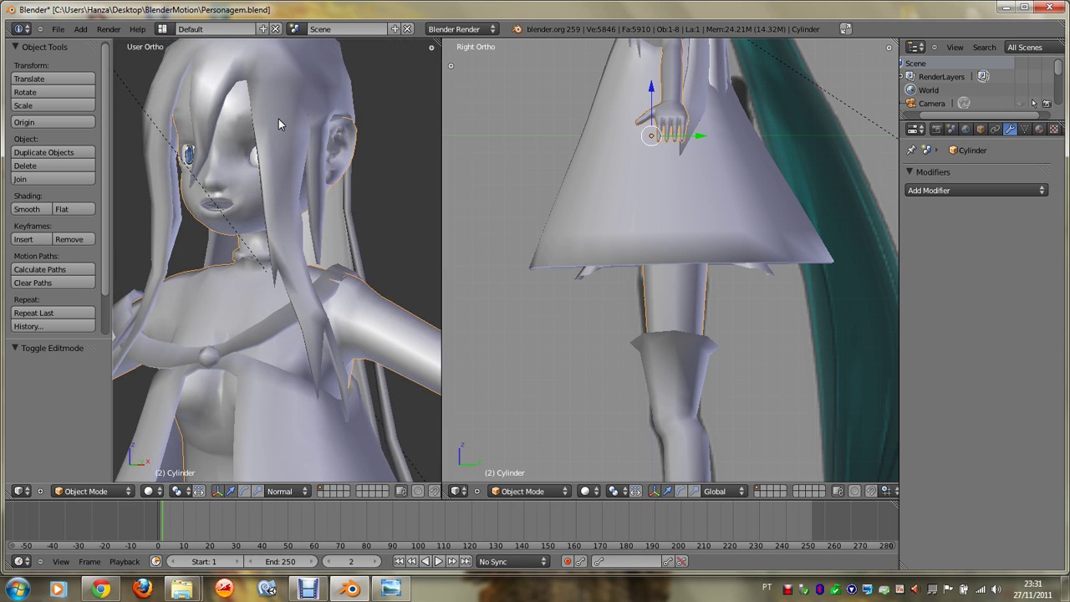
right_click(356, 140)
right_click(355, 140)
key(Tab)
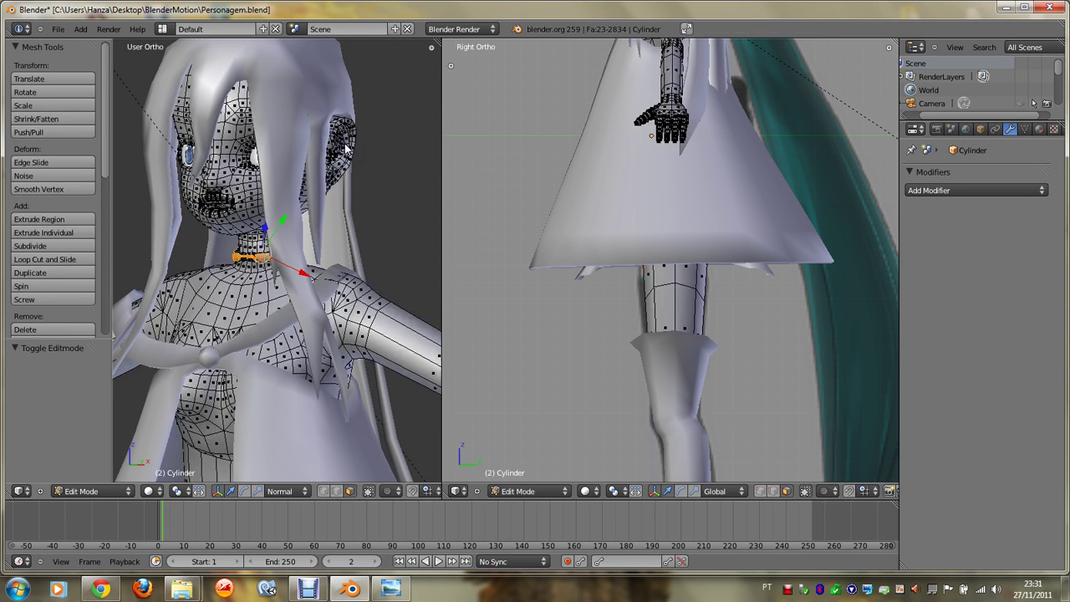
middle_drag(345, 143, 345, 148)
key(Tab)
scroll(344, 149, down, 4)
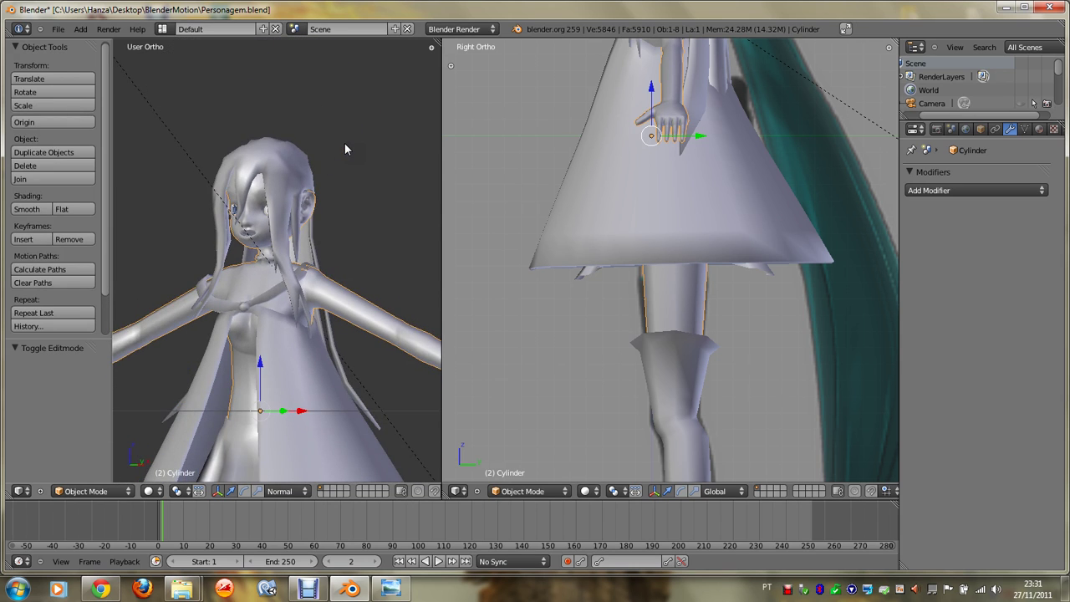
Step: Select the hair object and enter Edit Mode, zooming in on the head
right_click(274, 172)
key(Tab)
scroll(343, 184, up, 2)
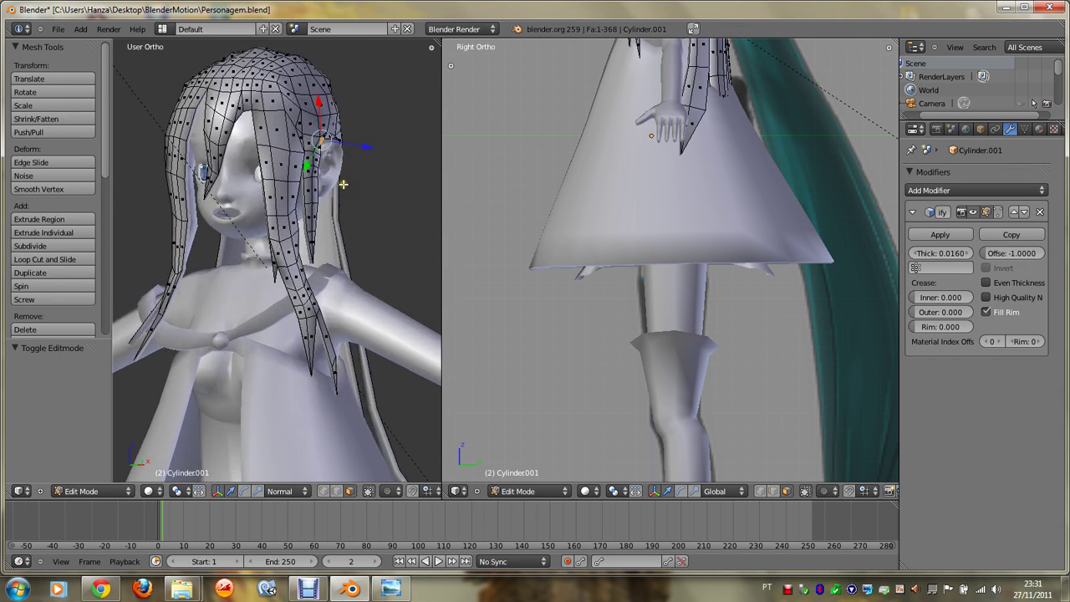
scroll(343, 184, up, 1)
scroll(342, 184, up, 1)
scroll(343, 184, up, 1)
scroll(343, 184, up, 1)
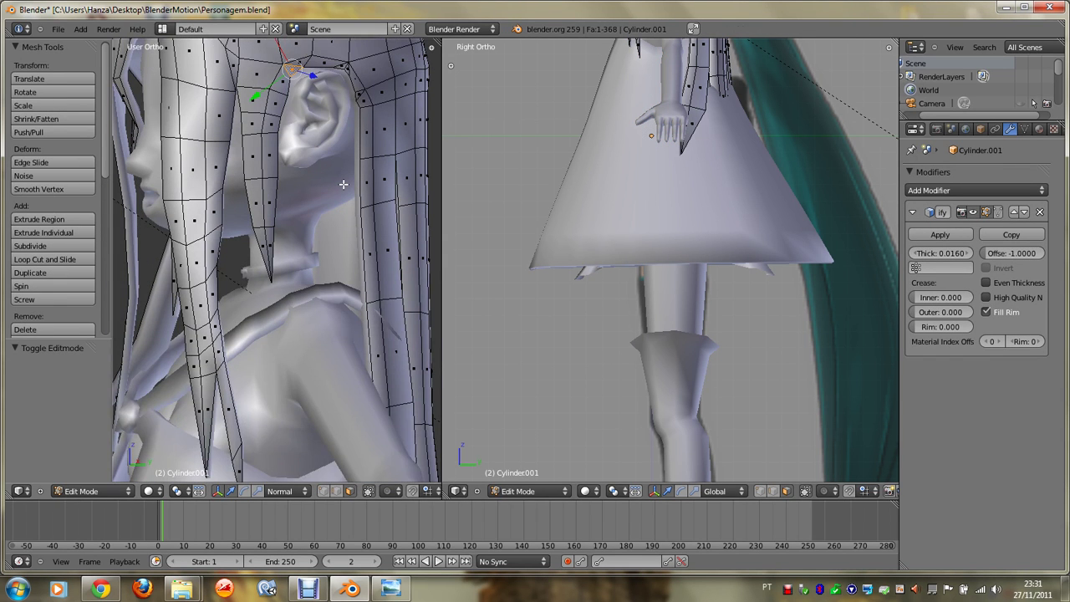
shift+scroll(343, 184, up, 4)
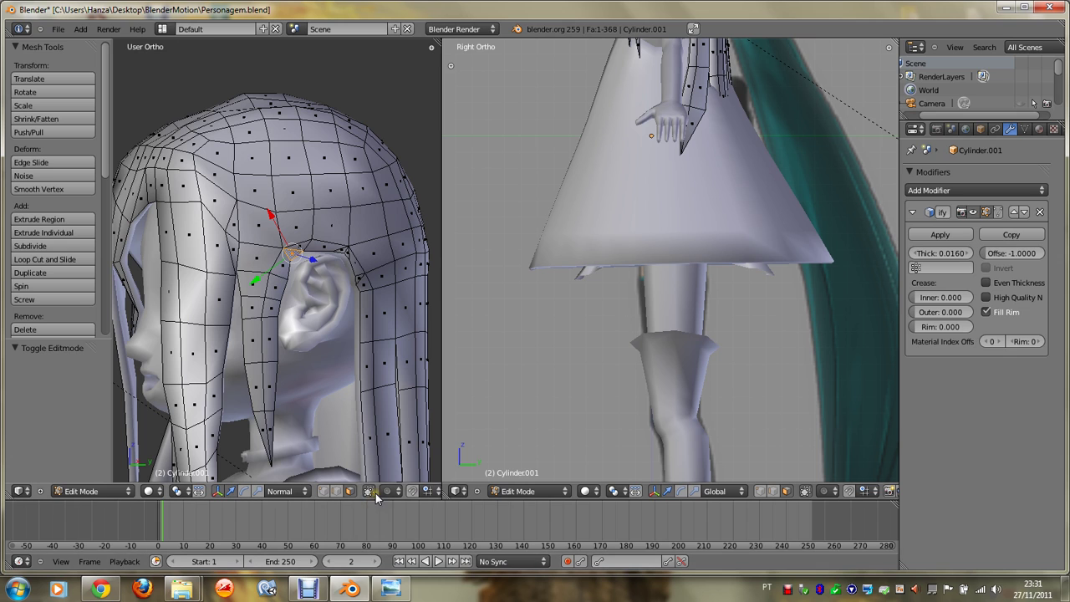
Step: Select the corner vertex above the ear and delete the surrounding hair faces
right_click(287, 182)
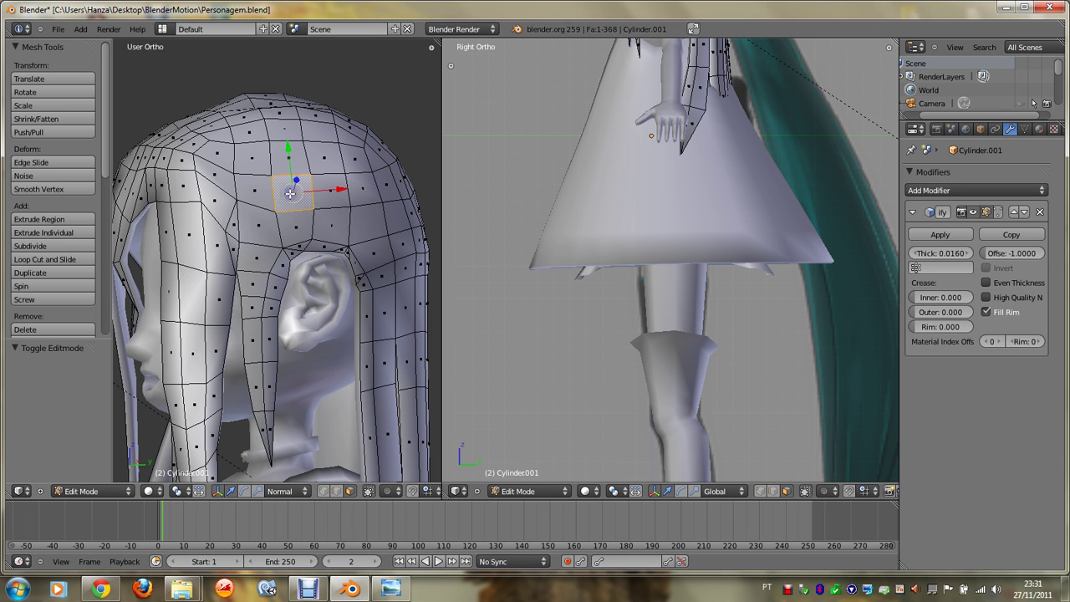
middle_drag(368, 190, 289, 193)
shift+right_click(272, 226)
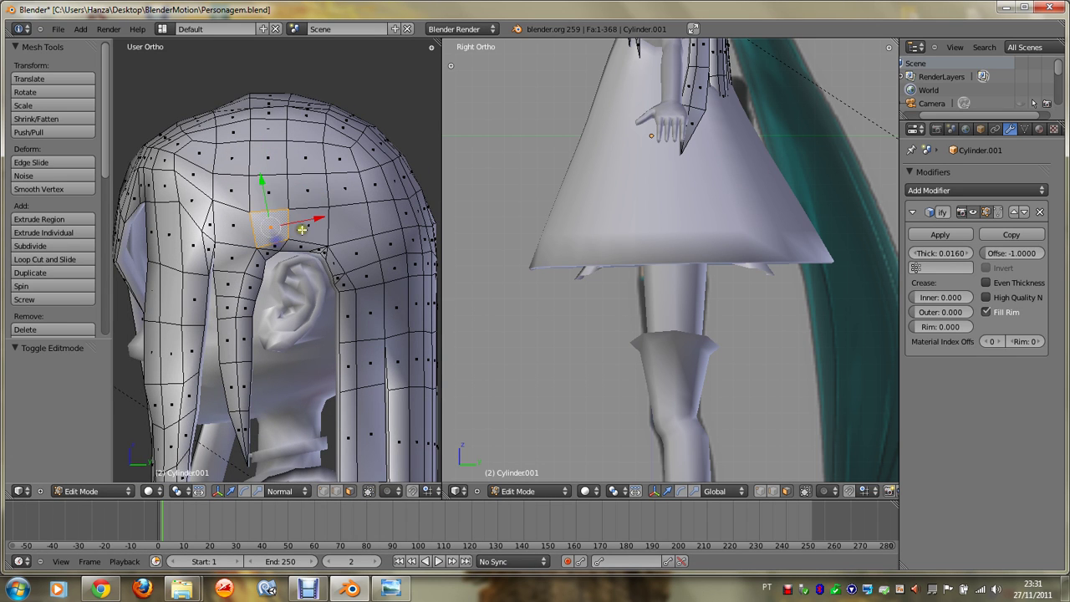
shift+right_click(311, 226)
shift+right_click(308, 190)
right_click(273, 202)
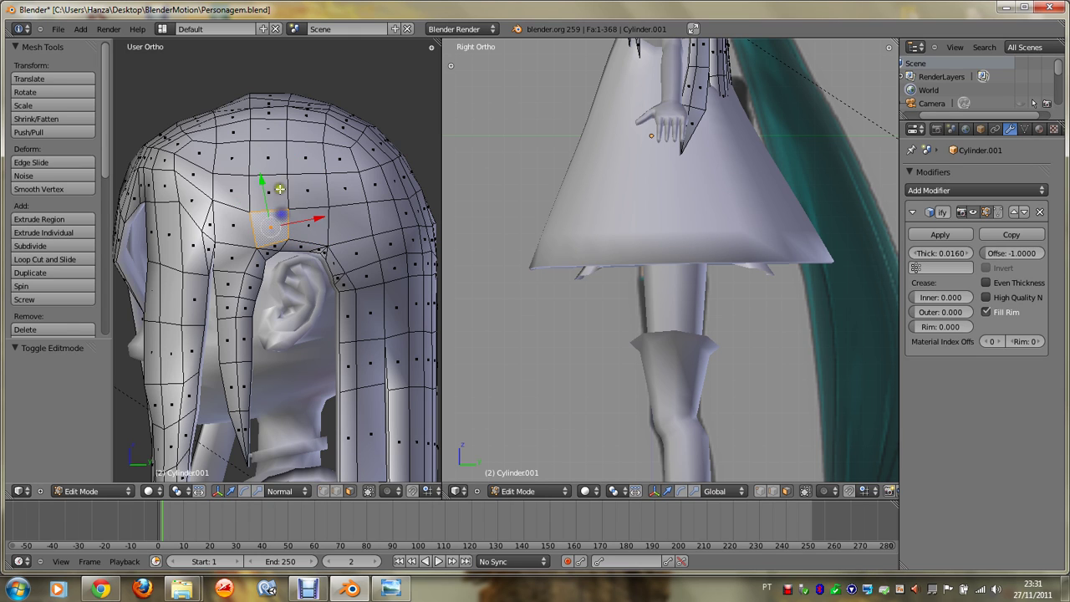
shift+right_click(306, 219)
right_click(310, 239)
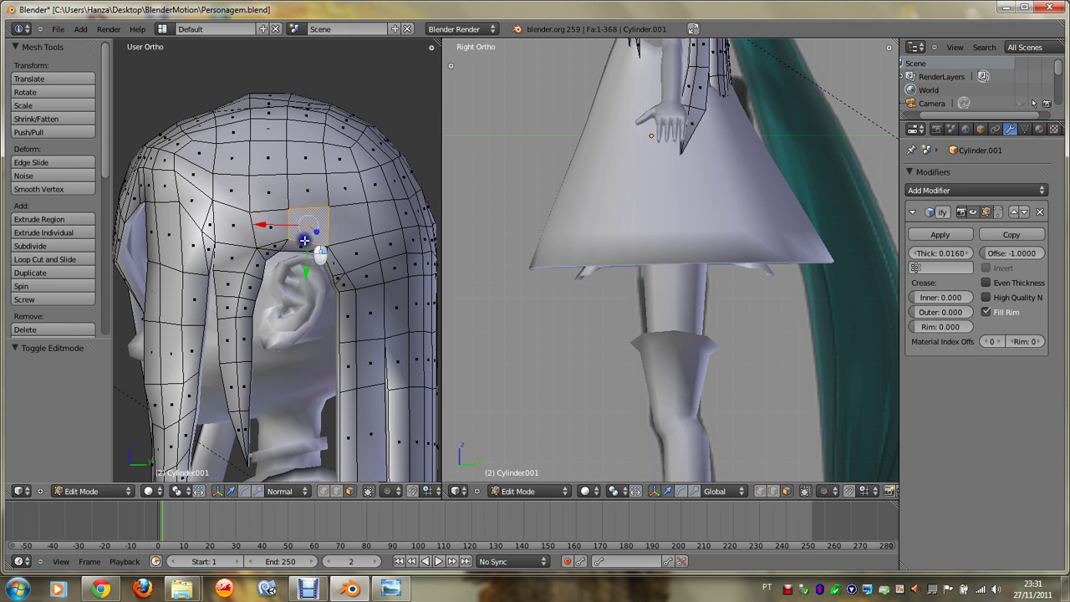
right_click(298, 246)
scroll(293, 246, up, 3)
right_click(254, 248)
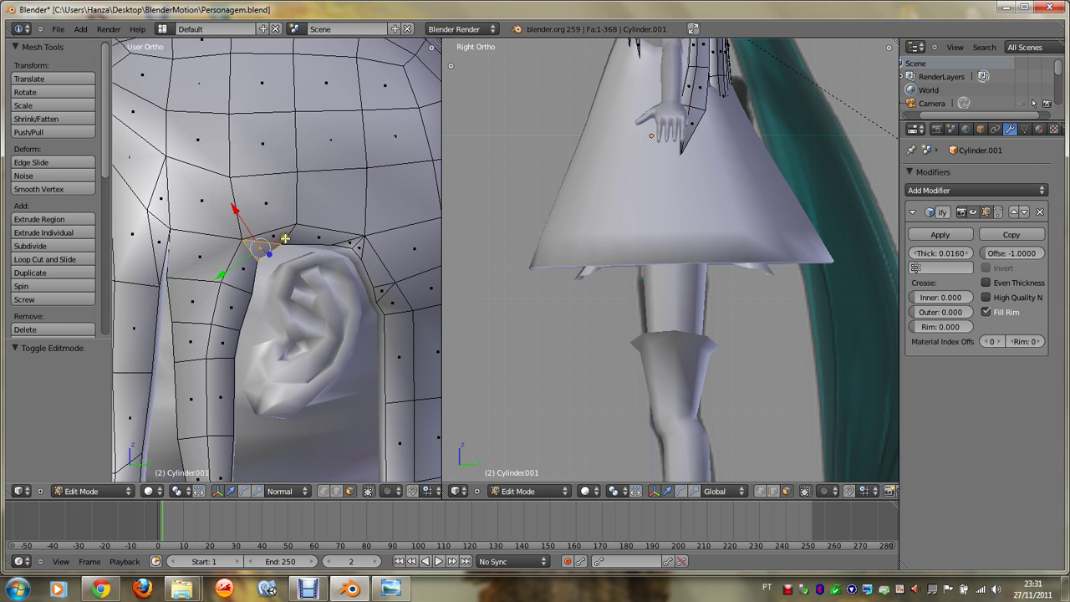
key(x)
click(285, 238)
key(x)
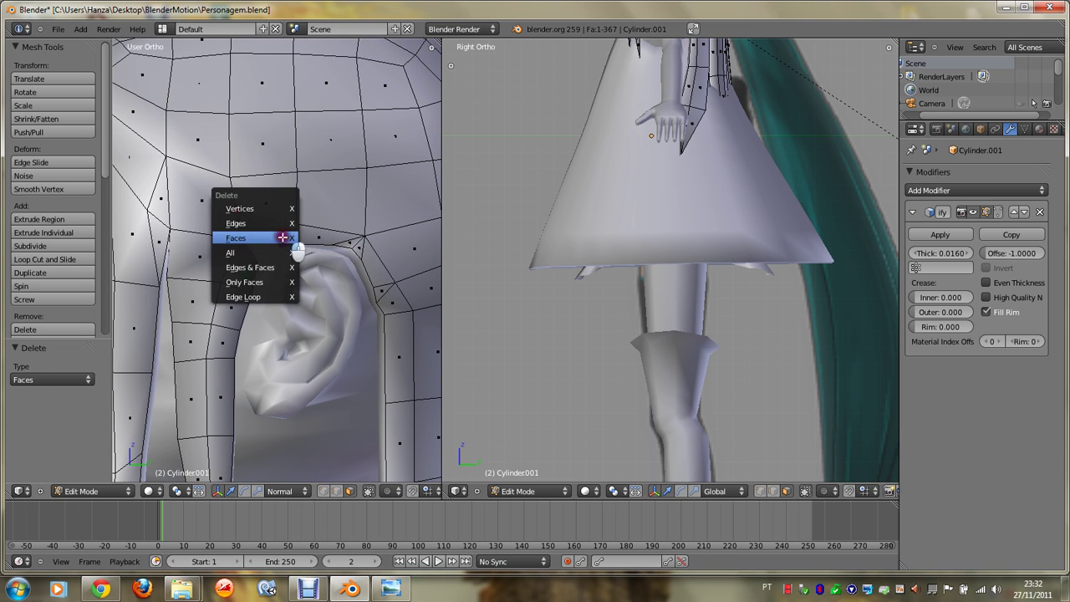
click(282, 237)
Step: Delete the small face beside the ear, the face above it, and the face behind it
right_click(344, 244)
key(x)
click(334, 241)
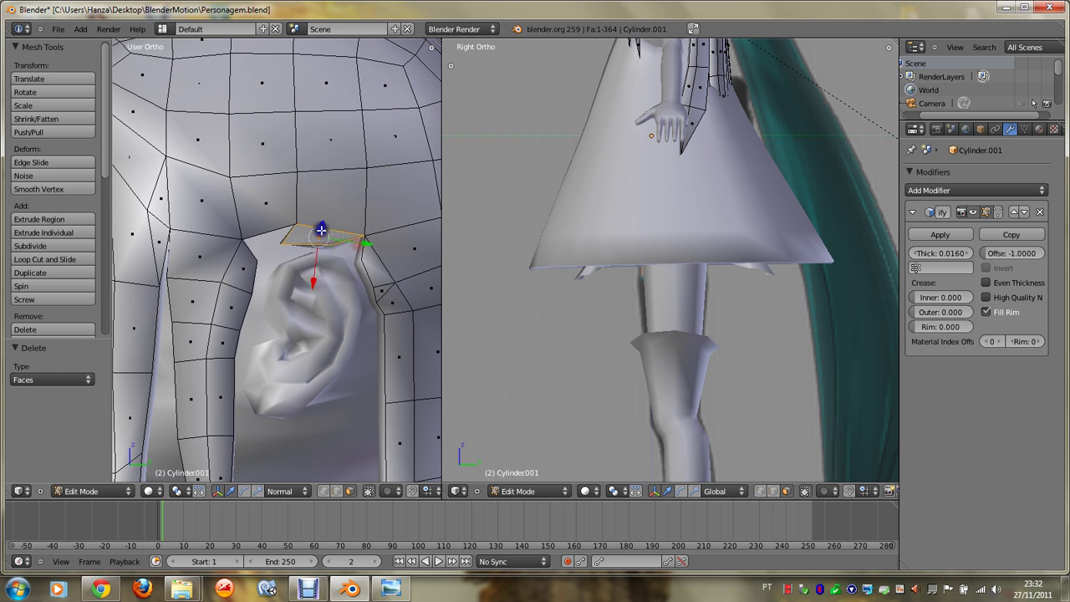
key(KP_3)
key(KP_1)
key(ctrl+KP_1)
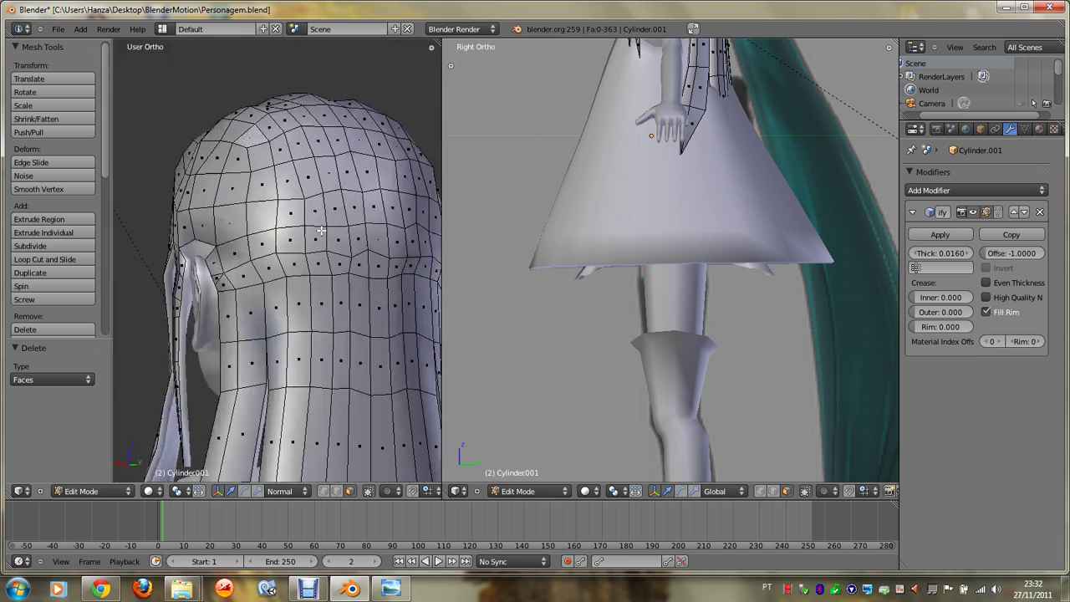
middle_drag(321, 230, 295, 253)
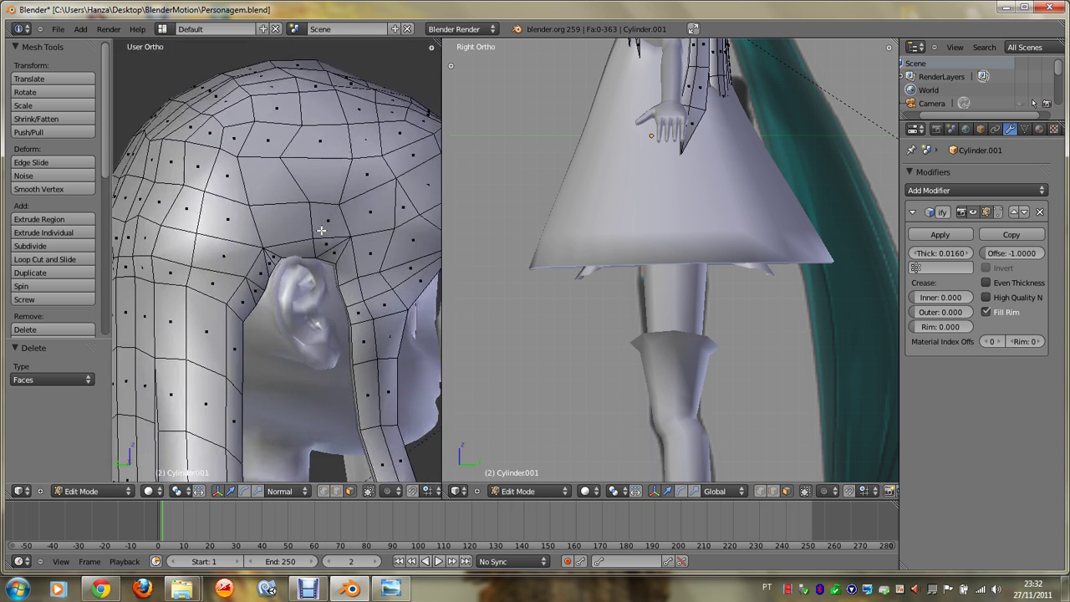
right_click(326, 247)
key(x)
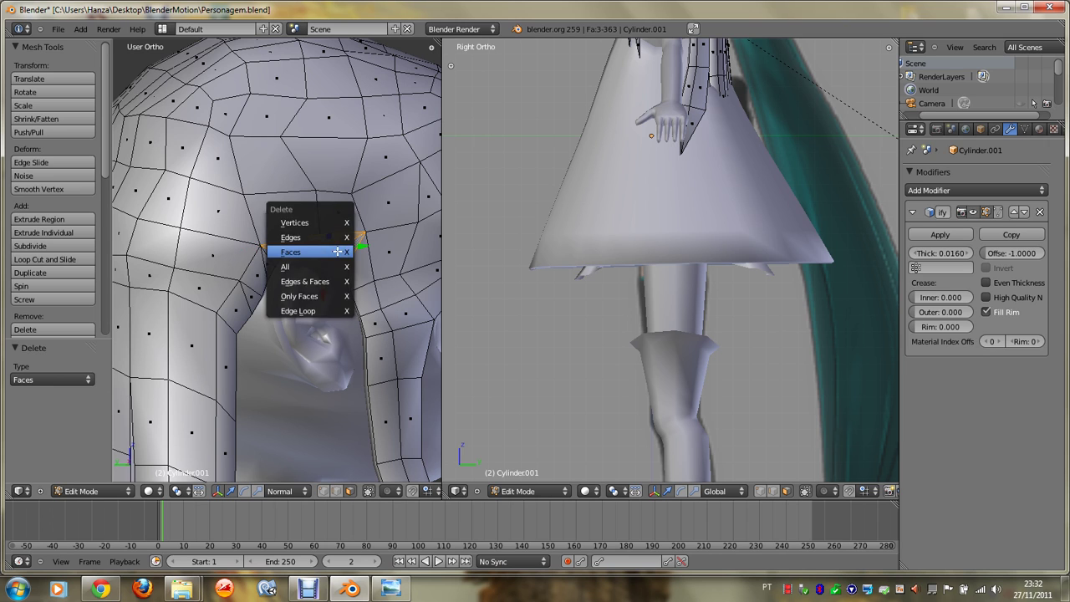
click(337, 251)
right_click(300, 261)
key(x)
click(275, 257)
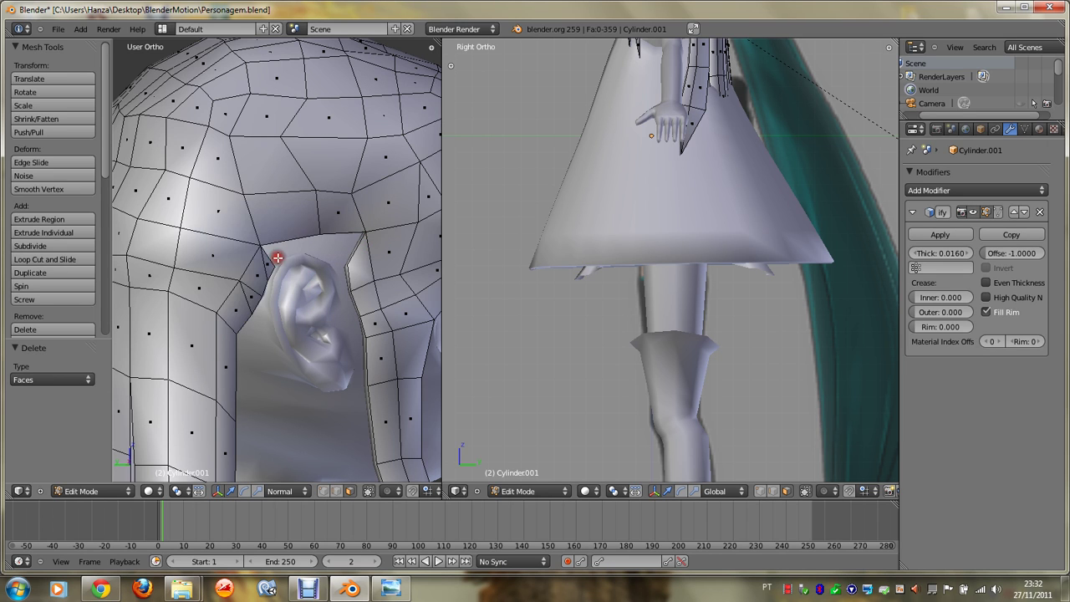
Step: Delete a face above the ear, then a two-column strip of faces above it
middle_drag(276, 257, 311, 226)
right_click(303, 206)
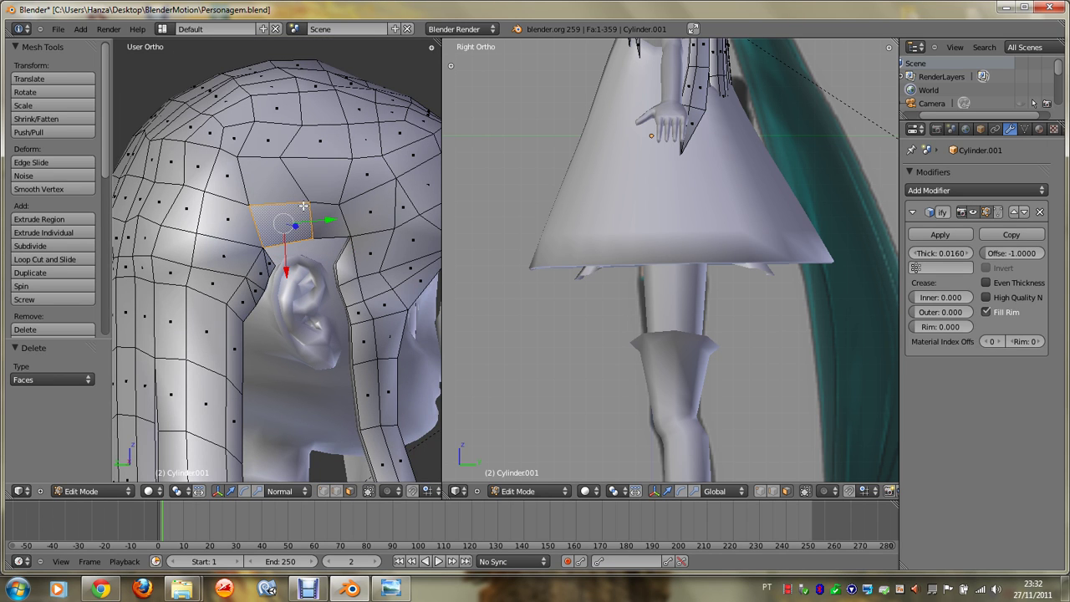
key(x)
click(308, 211)
alt+right_click(317, 209)
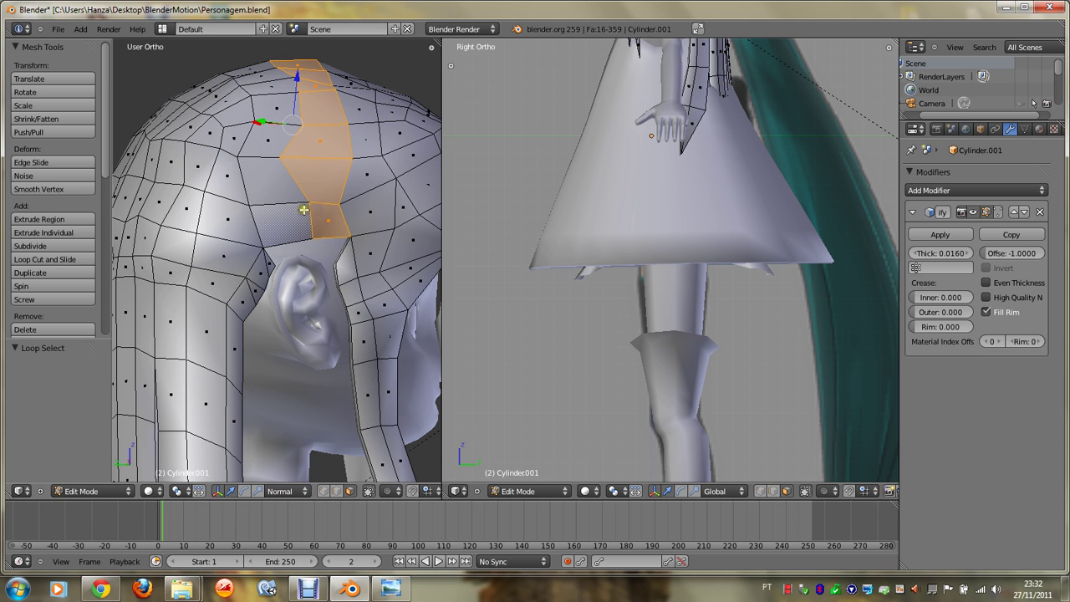
shift+right_click(299, 209)
alt+shift+right_click(314, 209)
right_click(311, 205)
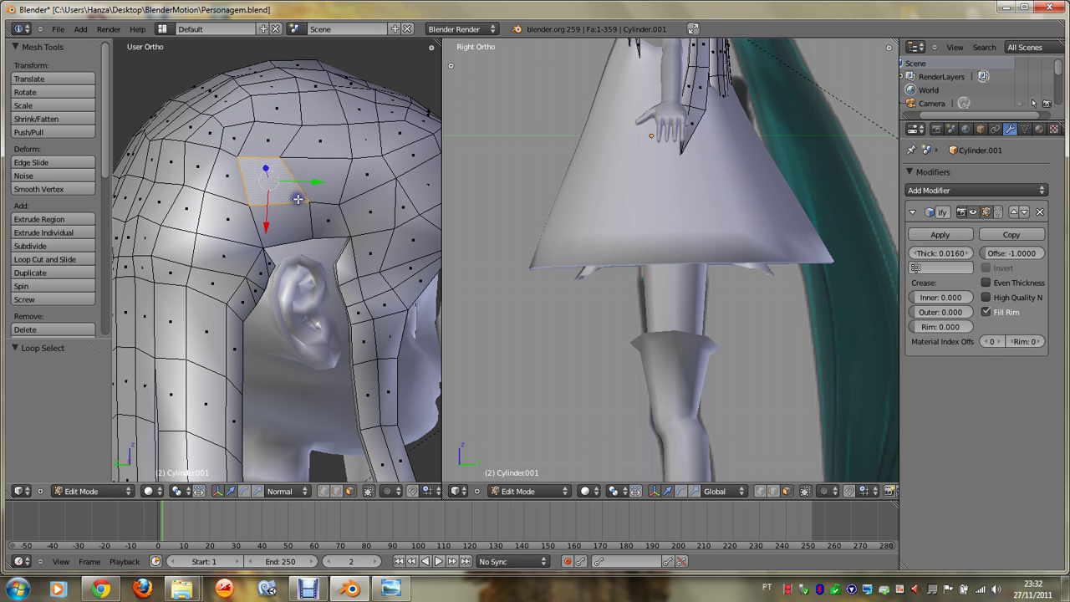
alt+right_click(309, 206)
alt+shift+right_click(317, 200)
key(x)
click(317, 201)
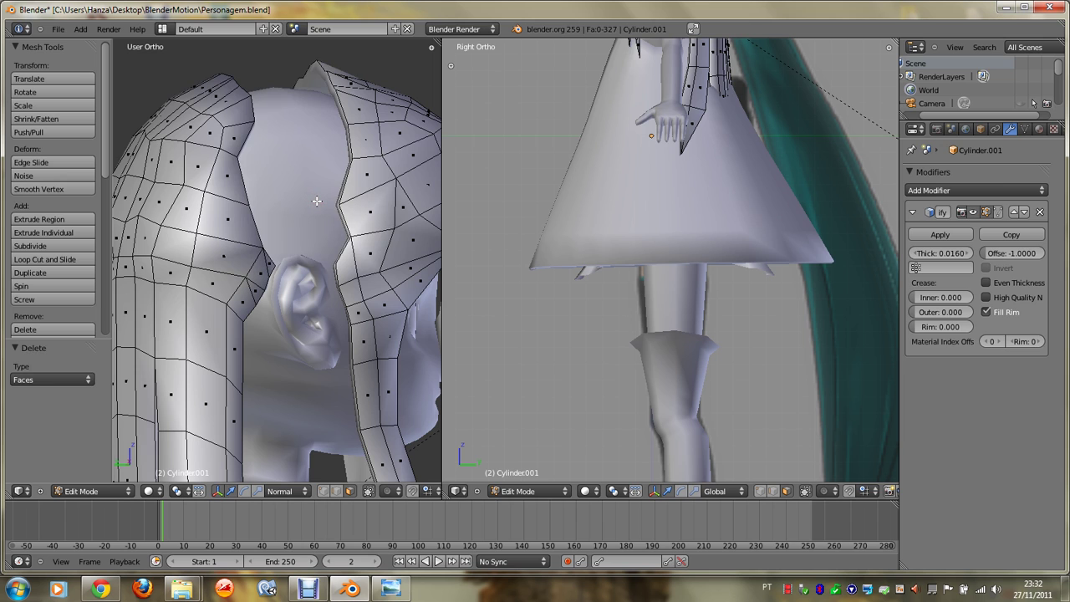
Step: Undo the strip deletion, delete a different diagonal face strip instead, and select the strip beside the hole
key(KP_6)
key(KP_6)
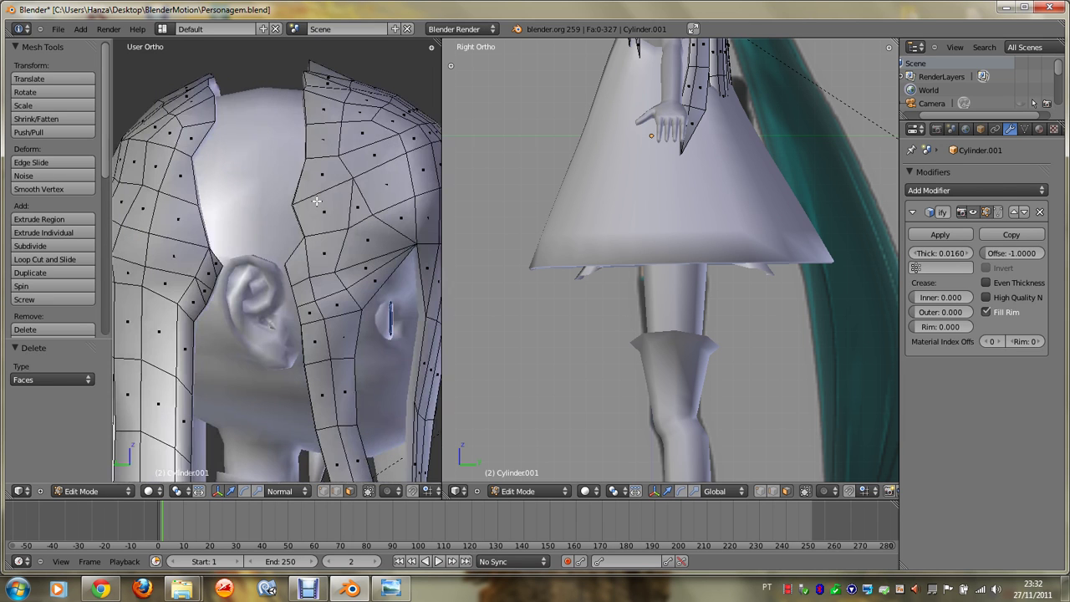
key(ctrl+z)
alt+right_click(283, 202)
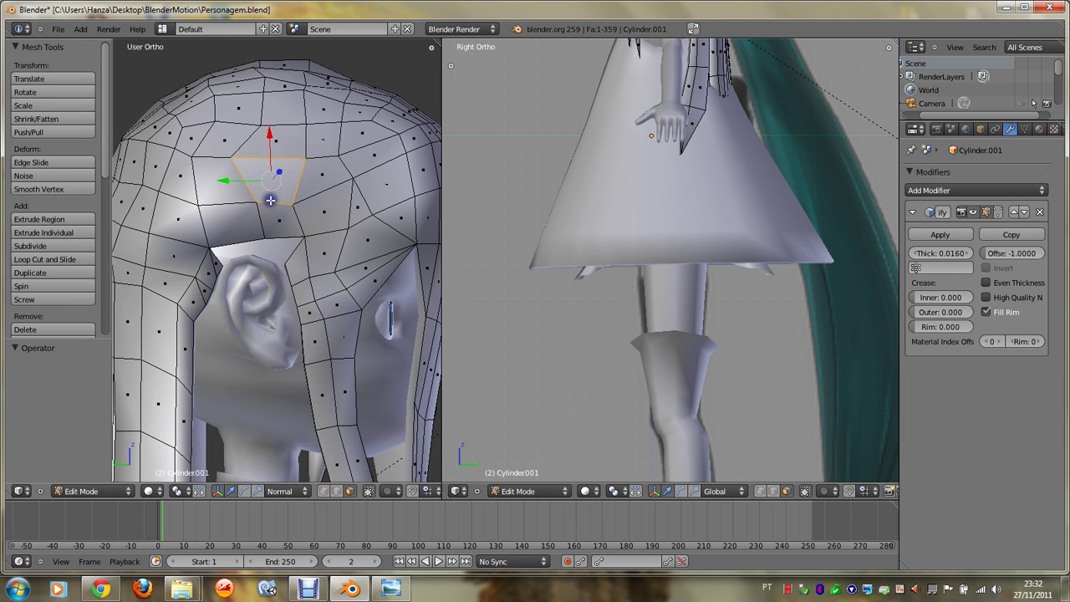
alt+right_click(272, 205)
alt+right_click(271, 201)
alt+right_click(238, 207)
key(x)
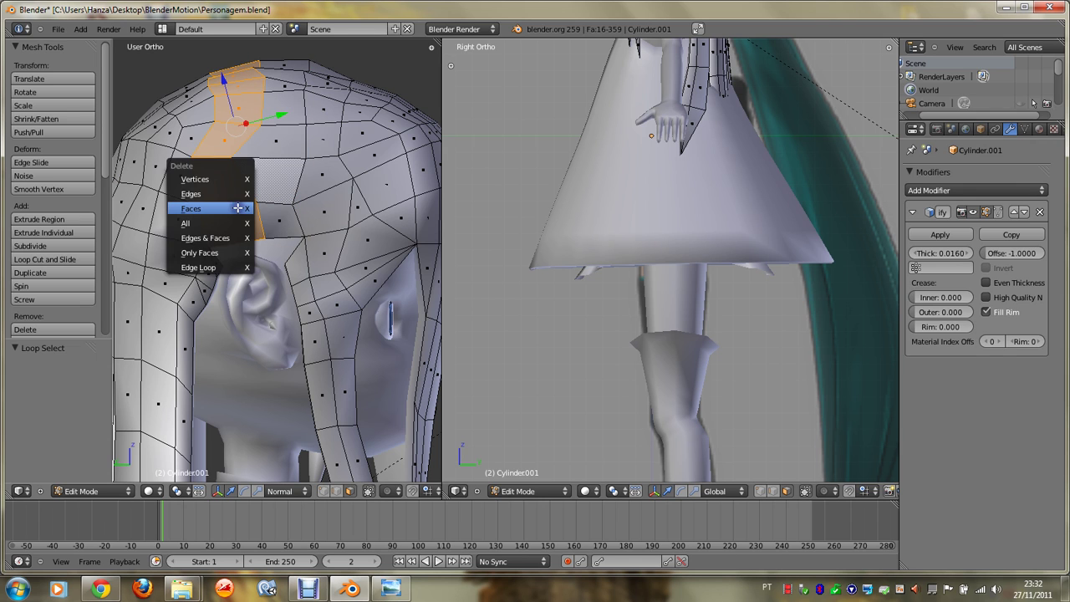
click(239, 208)
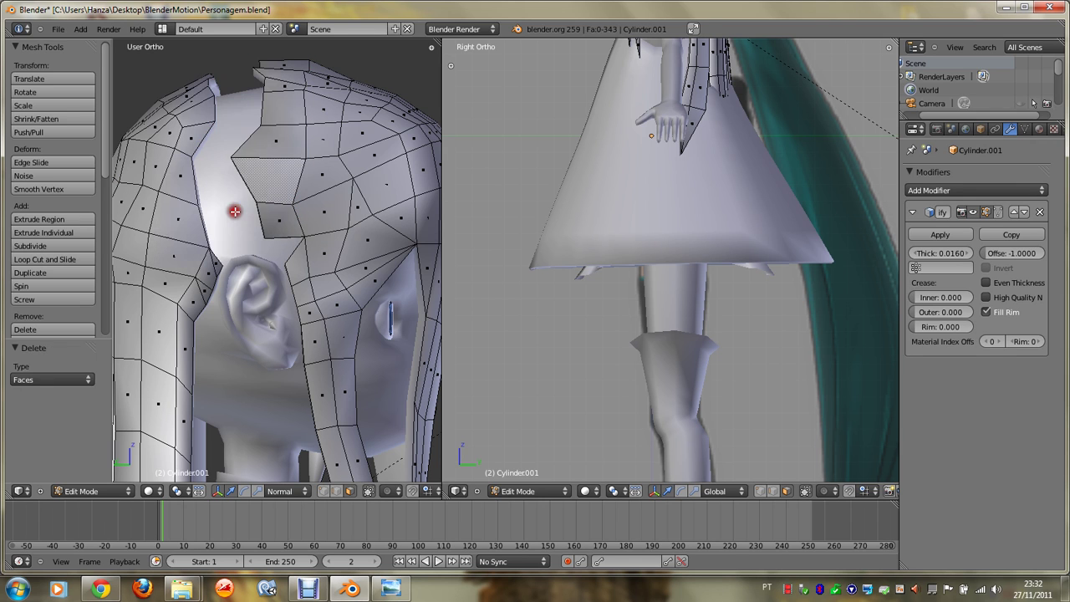
alt+right_click(274, 197)
middle_drag(274, 196, 274, 196)
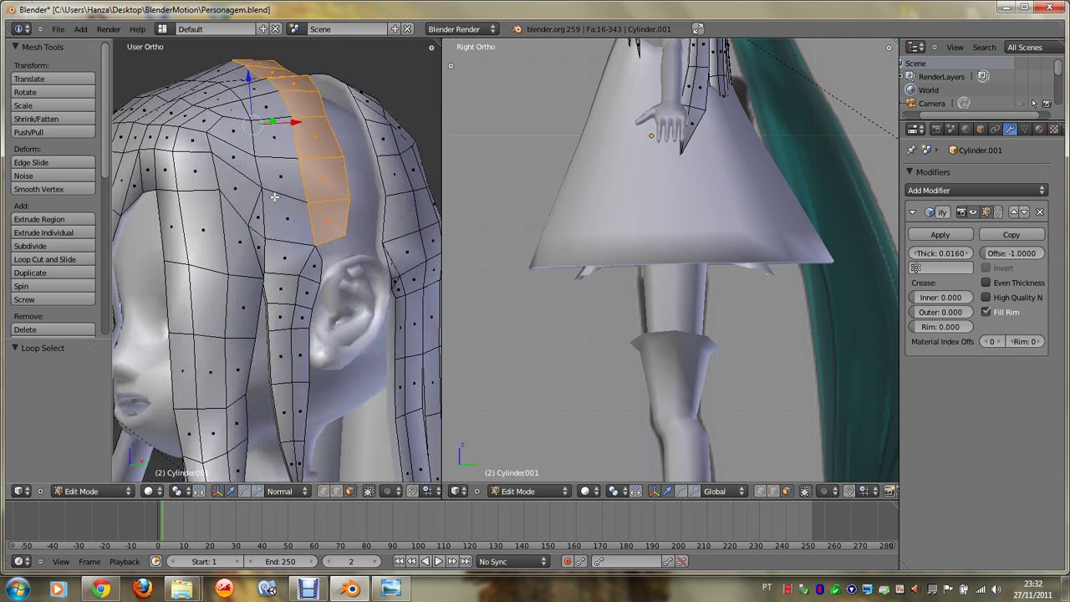
Step: Duplicate the hair face strip and raise the linked copy vertically along Z
key(shift+d)
right_click(275, 197)
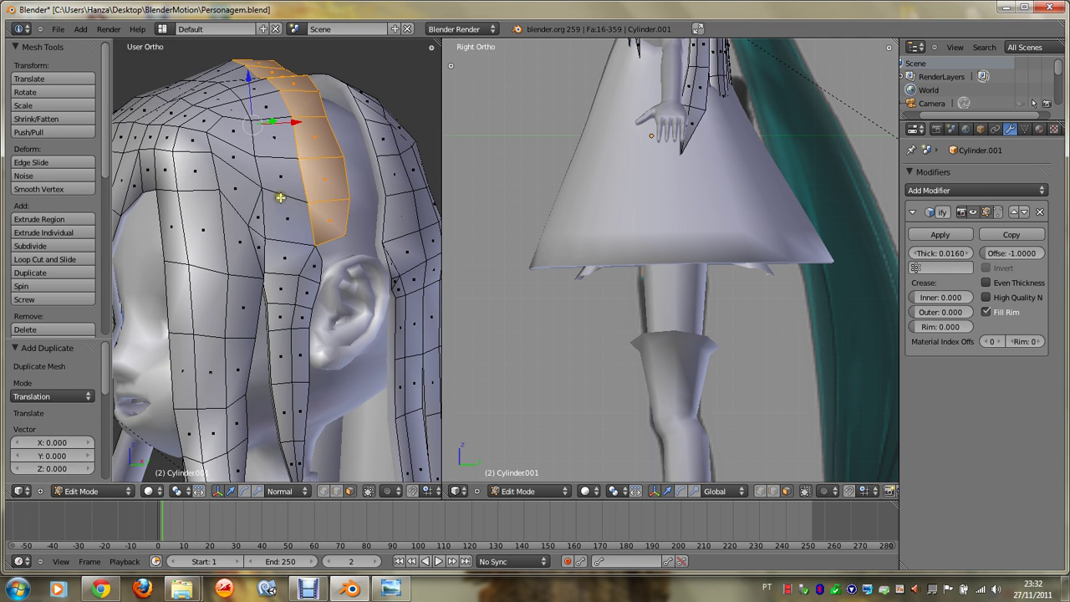
alt+right_click(319, 217)
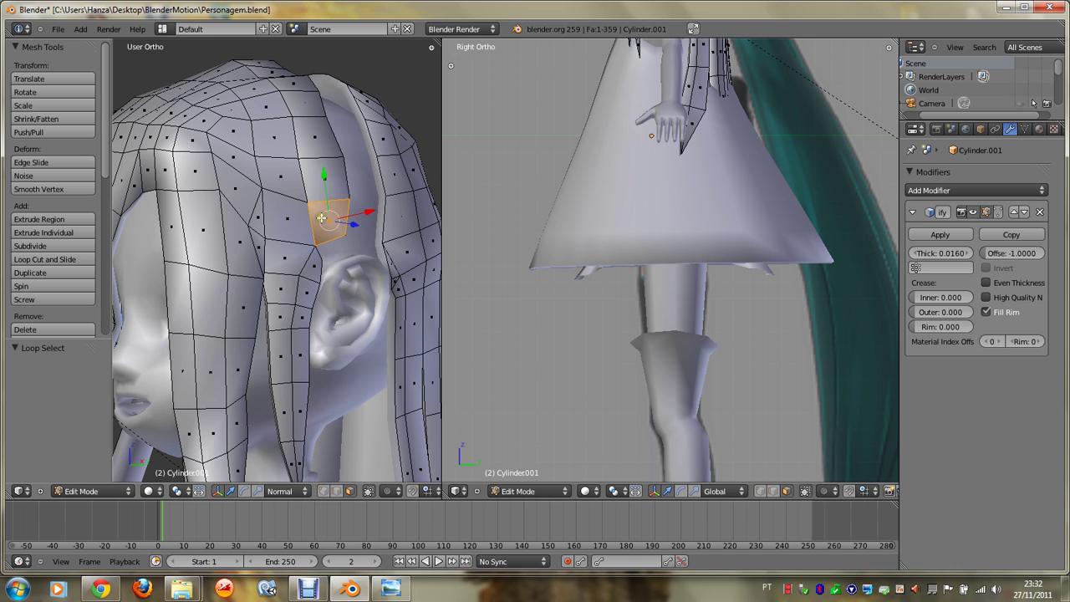
key(ctrl+l)
key(g)
key(z)
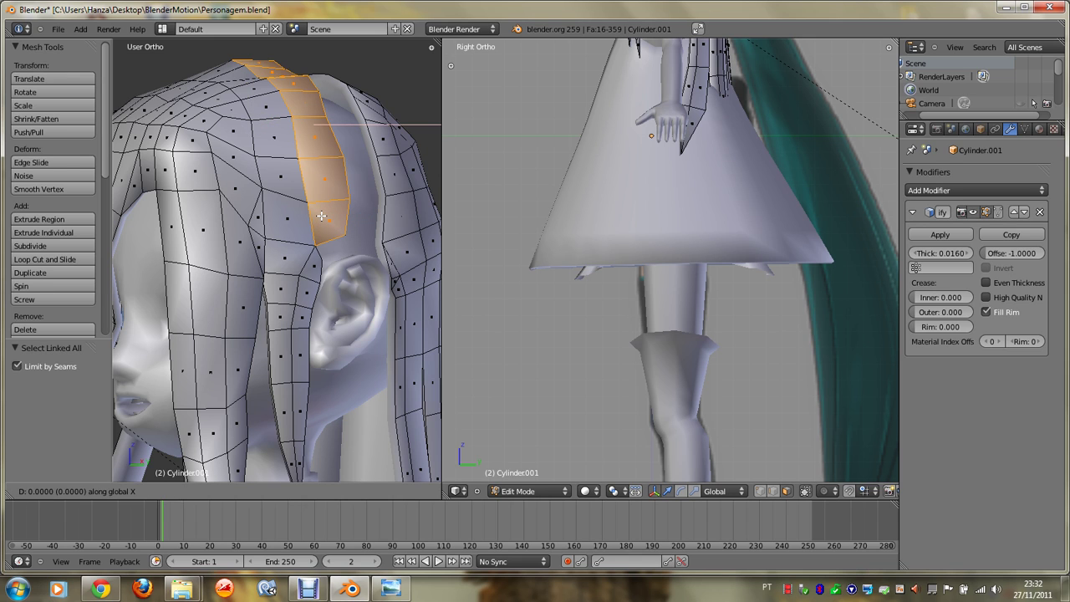
right_click(322, 216)
key(g)
key(z)
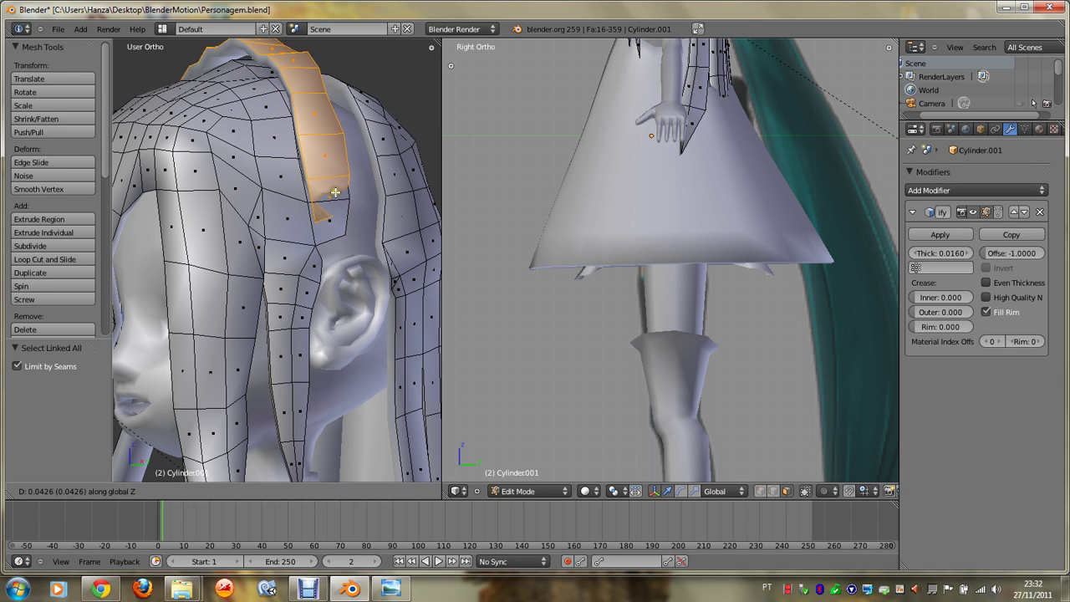
click(333, 189)
Step: Delete an unwanted face loop and select the strip at the top of the hair
alt+right_click(338, 207)
key(x)
click(338, 206)
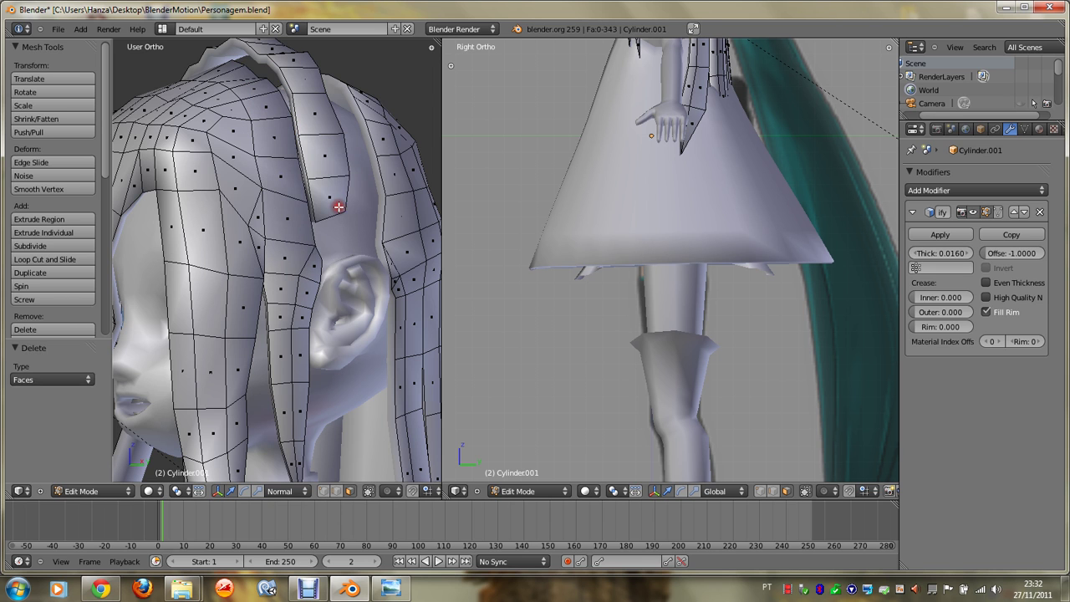
alt+right_click(338, 179)
key(KP_1)
key(ctrl+KP_1)
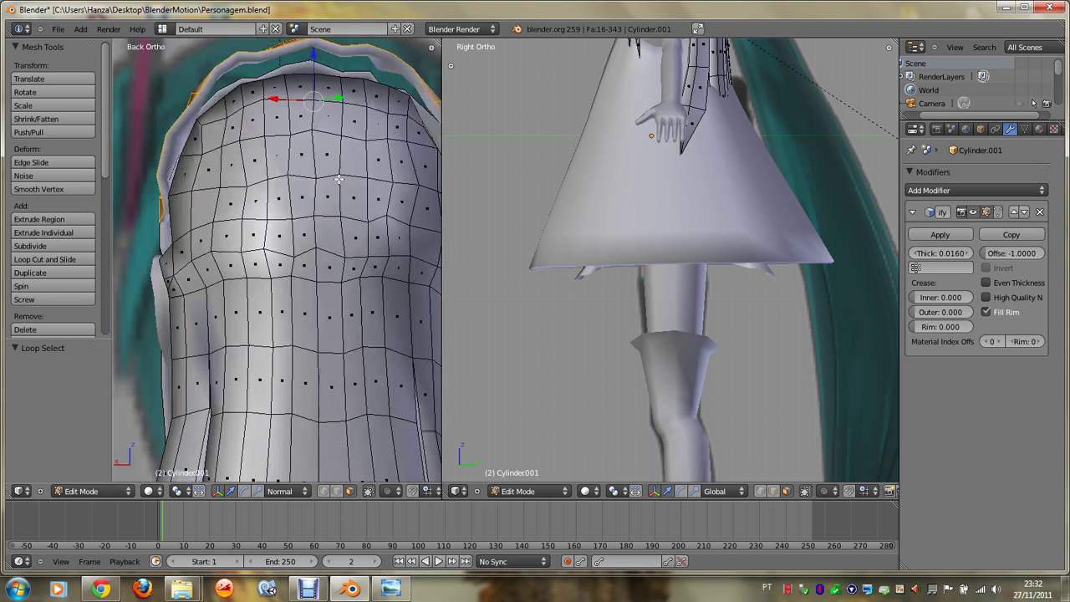
key(KP_1)
key(KP_3)
key(ctrl+KP_1)
key(KP_3)
Step: Scale the top strip up to 1.18, then adjust a vertical edge loop along X
key(s)
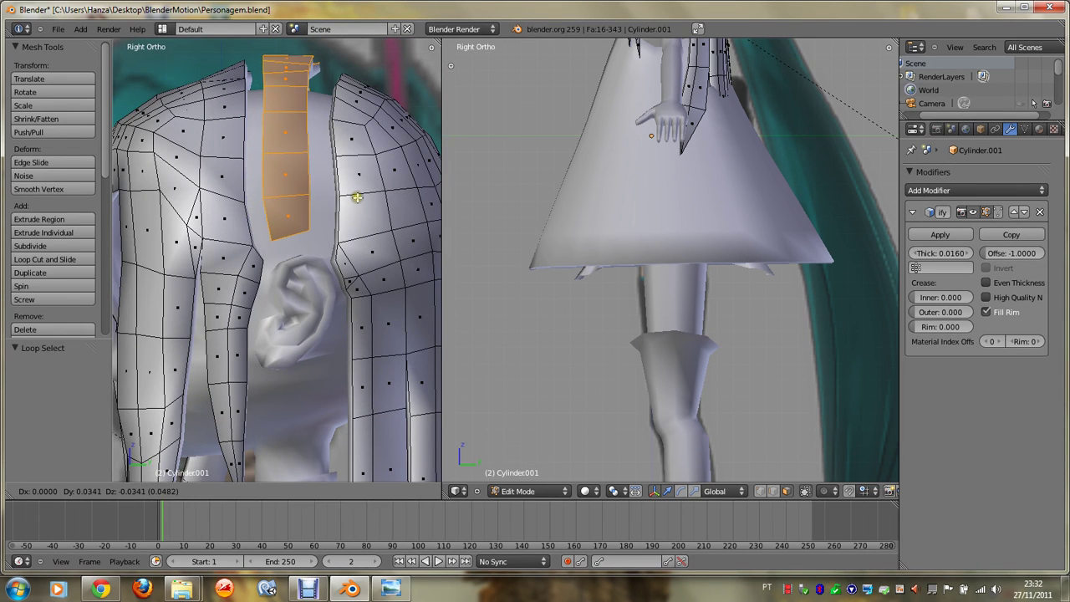
click(355, 194)
scroll(377, 219, down, 3)
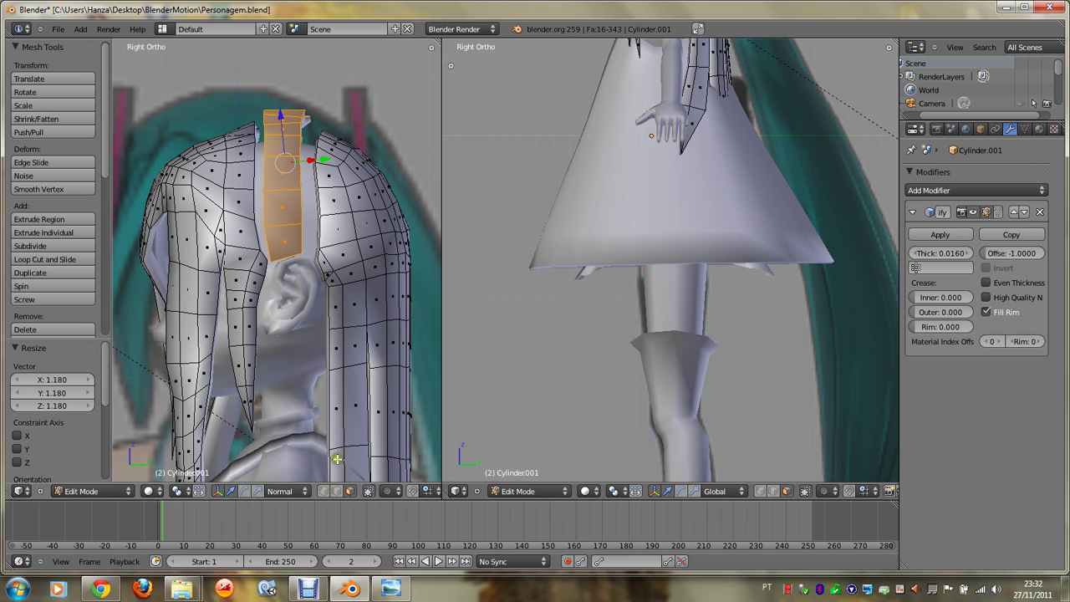
click(336, 490)
alt+right_click(299, 210)
key(s)
key(x)
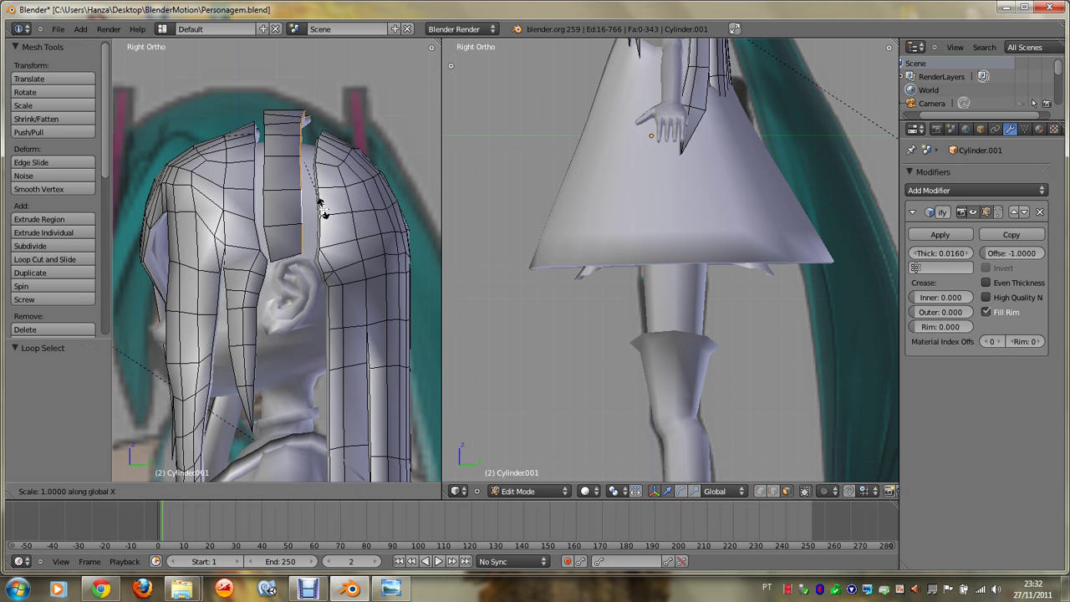
key(Escape)
key(s)
key(x)
key(Escape)
Step: Flatten two edge loops of the raised hair lock to zero along Y
middle_drag(323, 209, 359, 242)
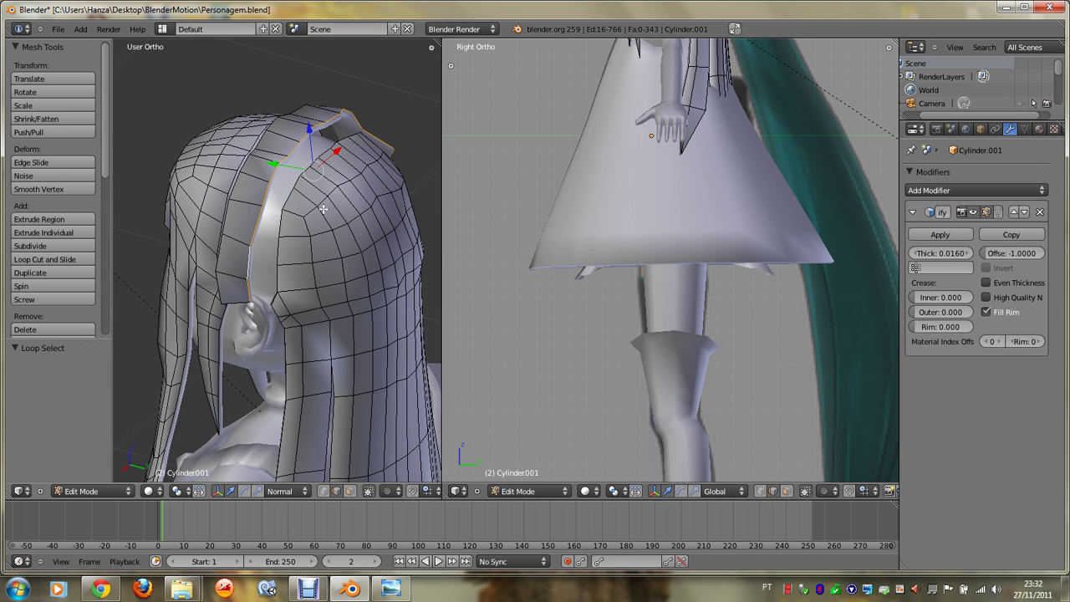
text(sy0)
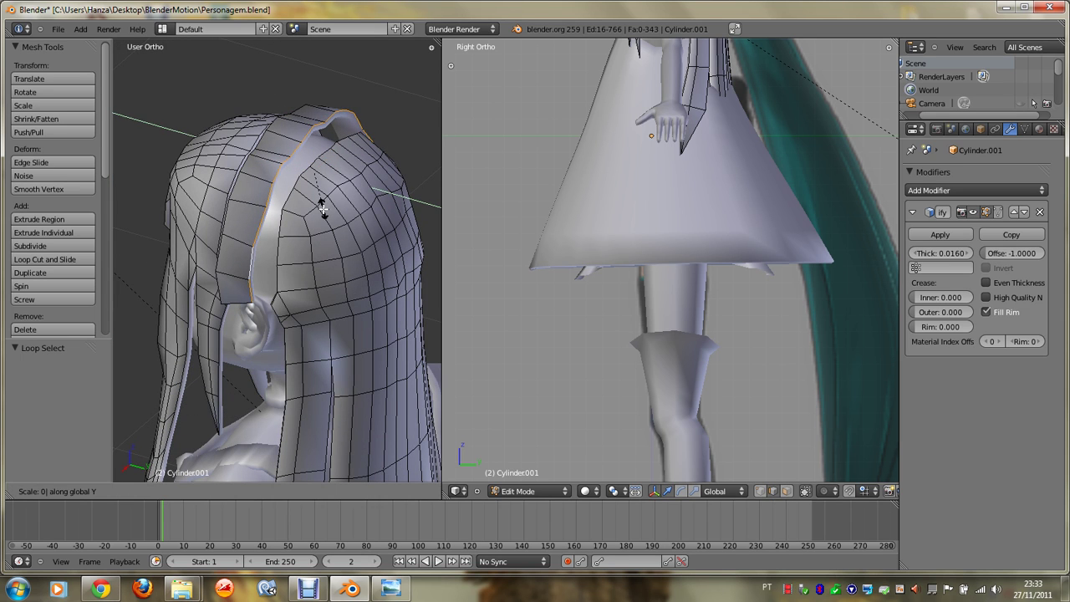
key(Return)
alt+right_click(238, 189)
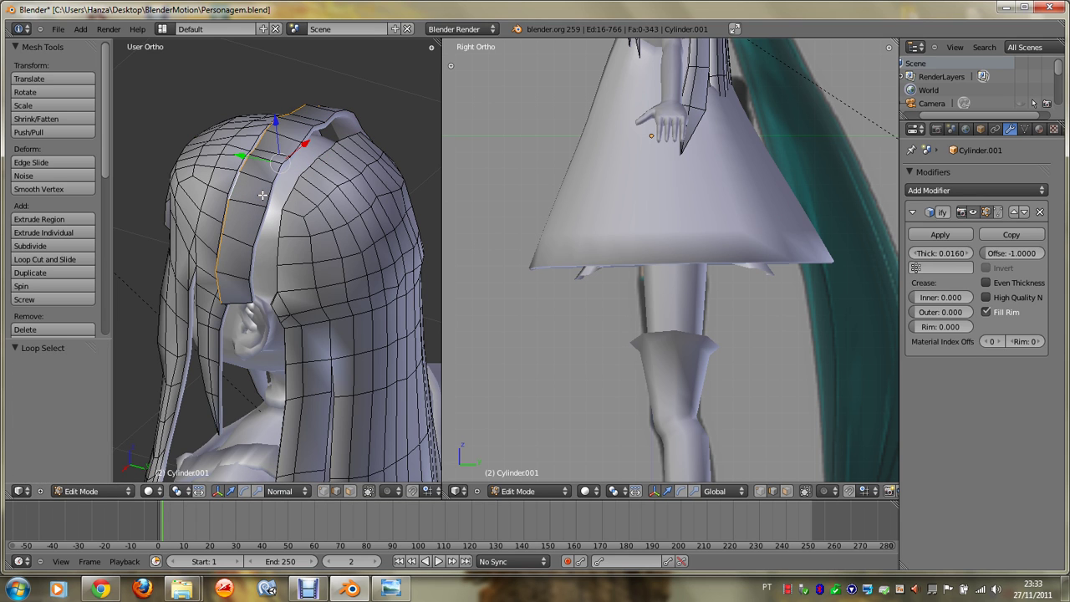
key(KP_4)
text(sy0)
key(Return)
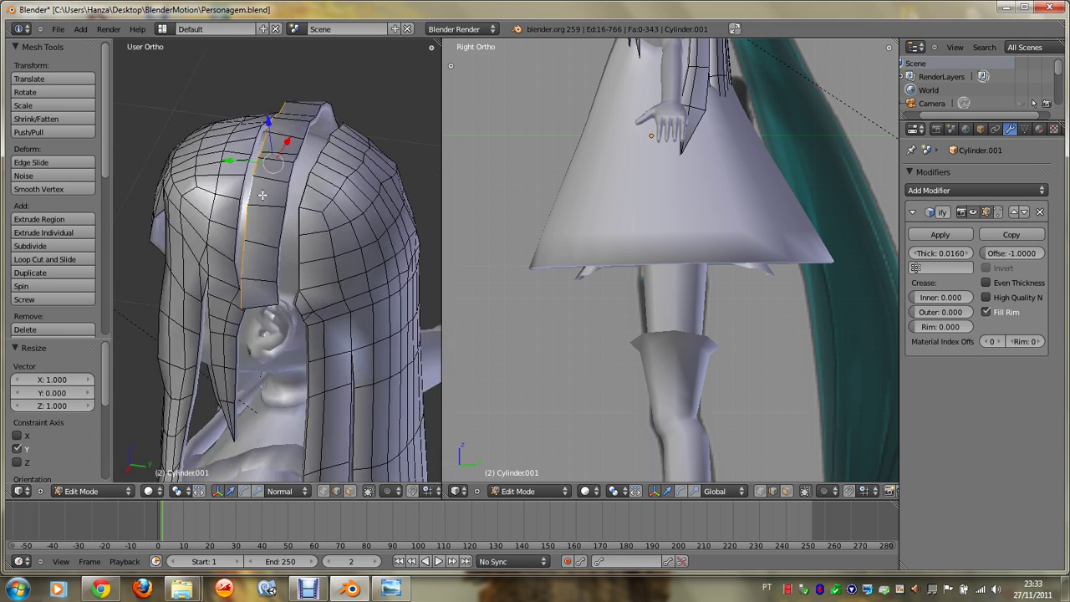
Step: Select the whole linked strip over the head and browse the mesh specials menu
key(KP_8)
key(KP_8)
key(KP_8)
key(ctrl+l)
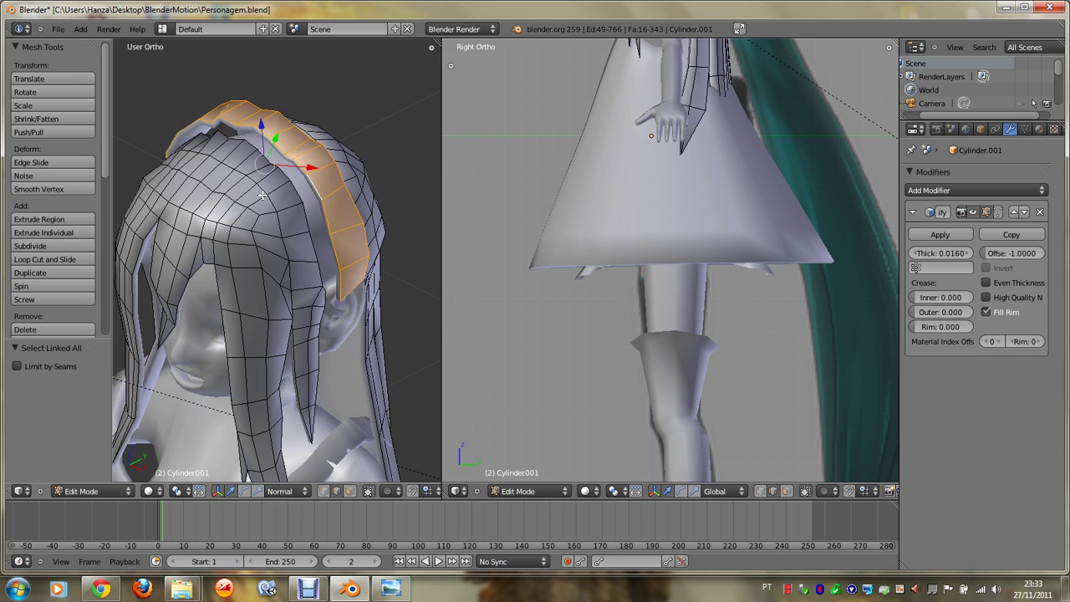
key(w)
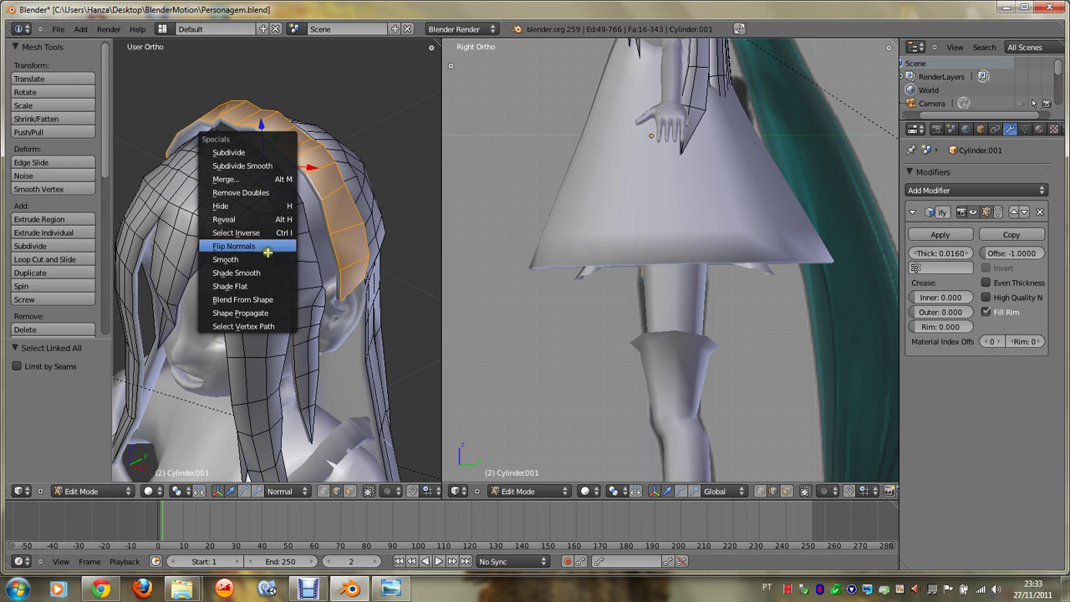
key(w)
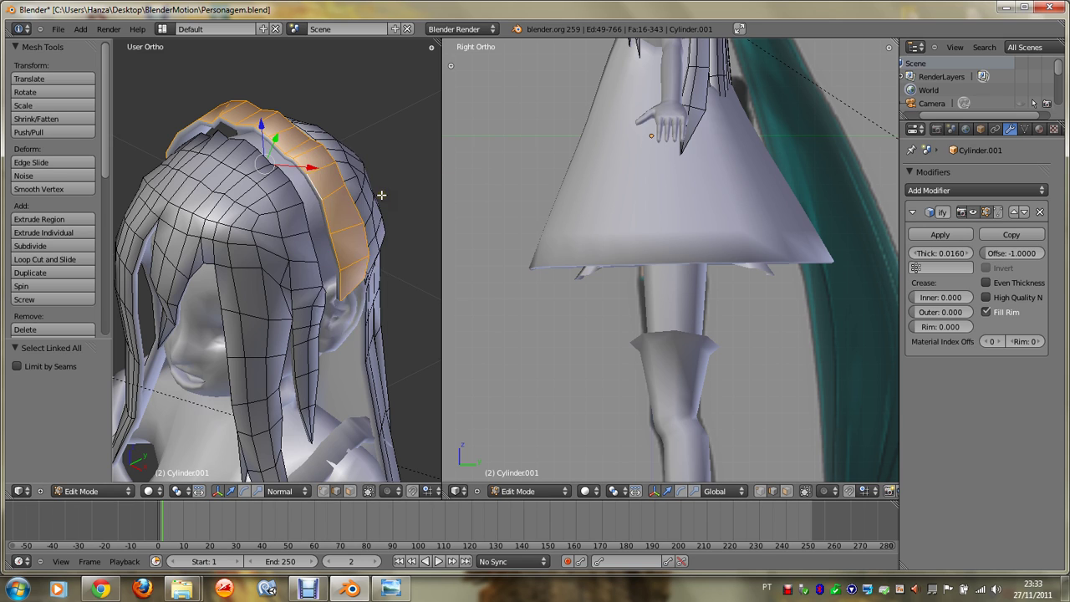
key(w)
key(space)
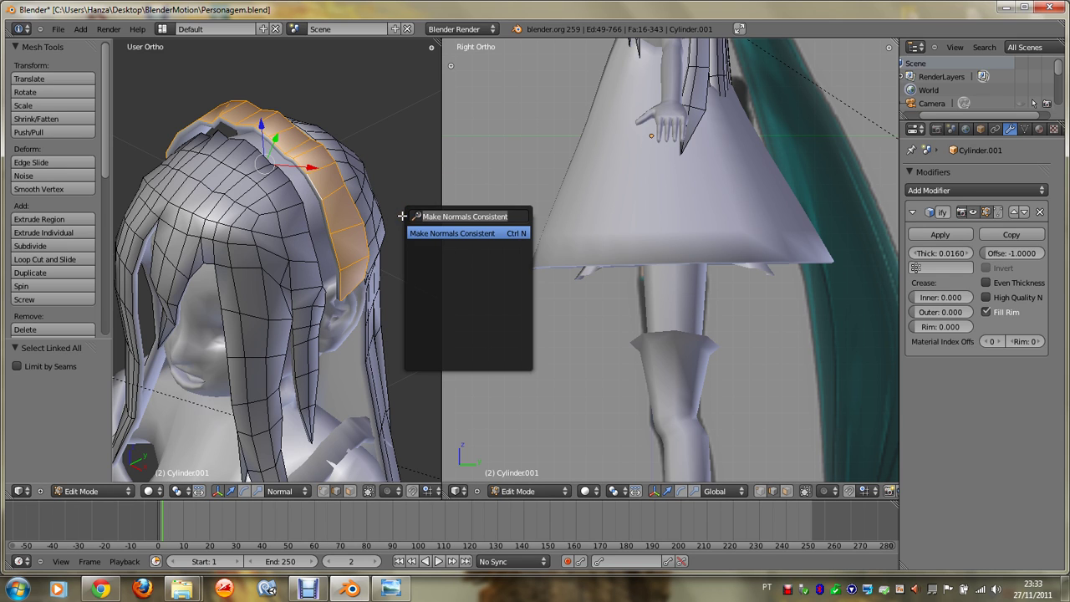
Step: Round the headband with To Sphere from the command search
text(To Sp)
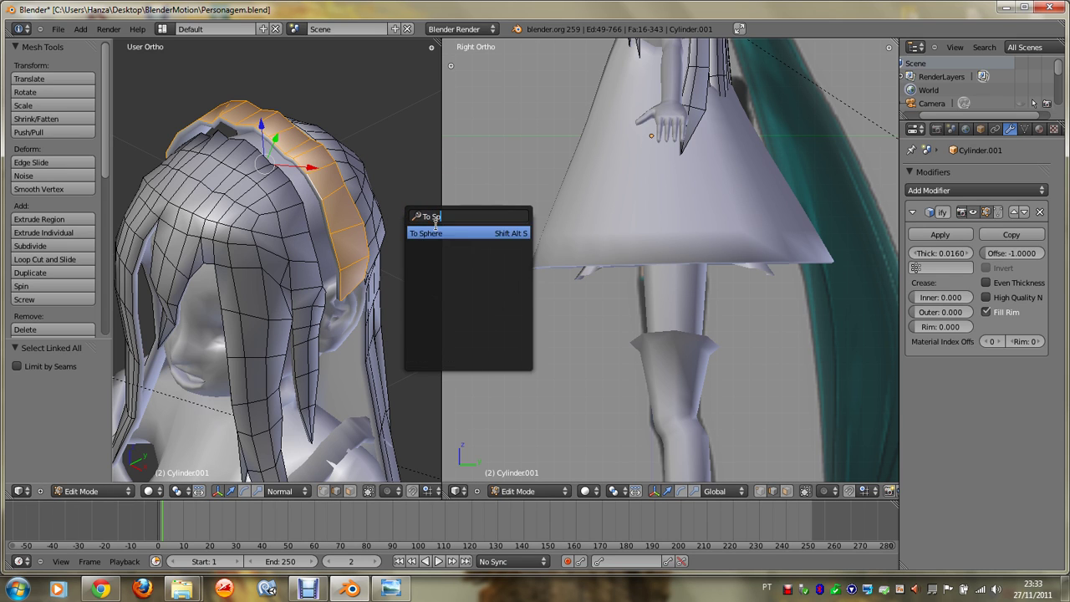
click(444, 235)
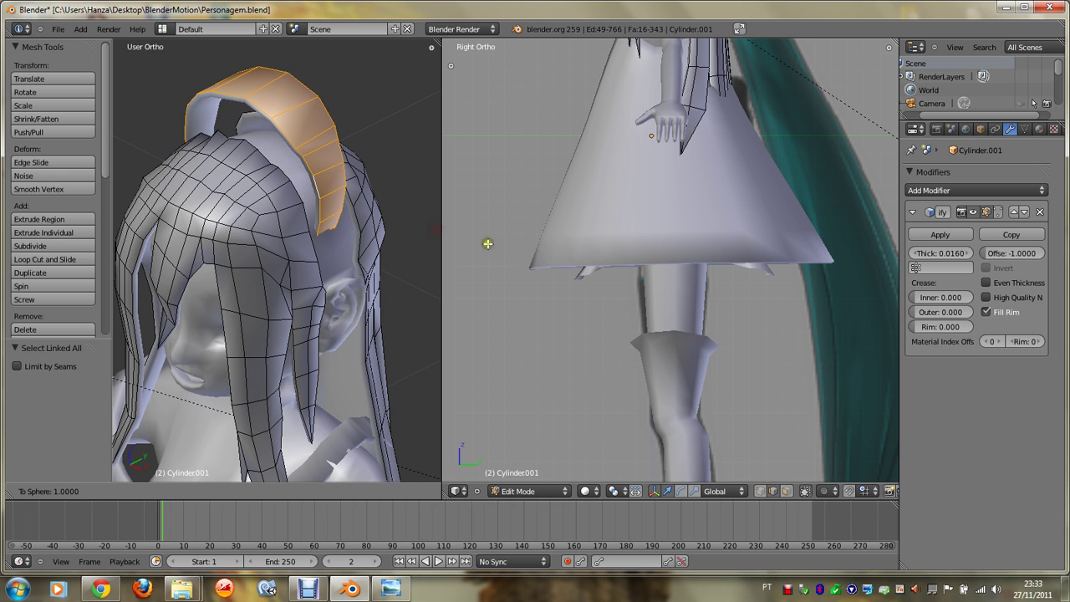
click(671, 269)
middle_drag(276, 268, 313, 239)
key(space)
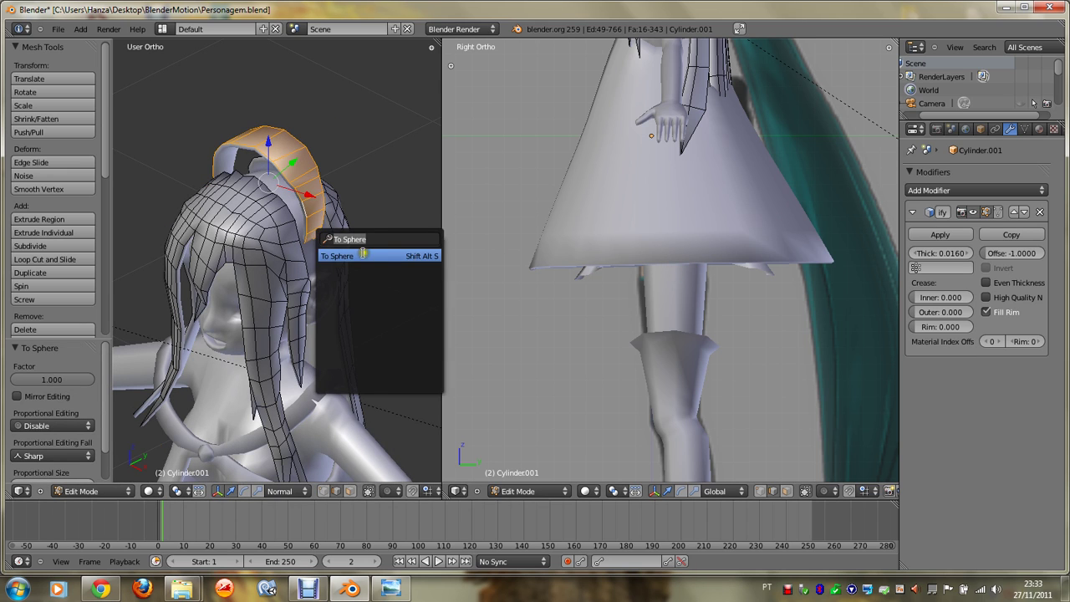
click(363, 253)
click(582, 309)
key(s)
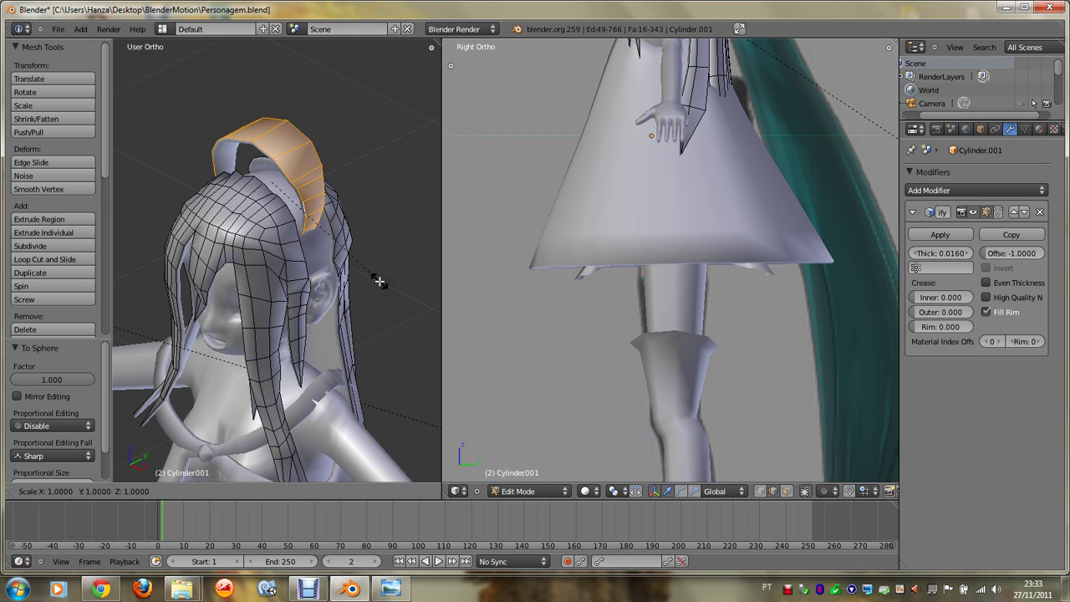
right_click(367, 281)
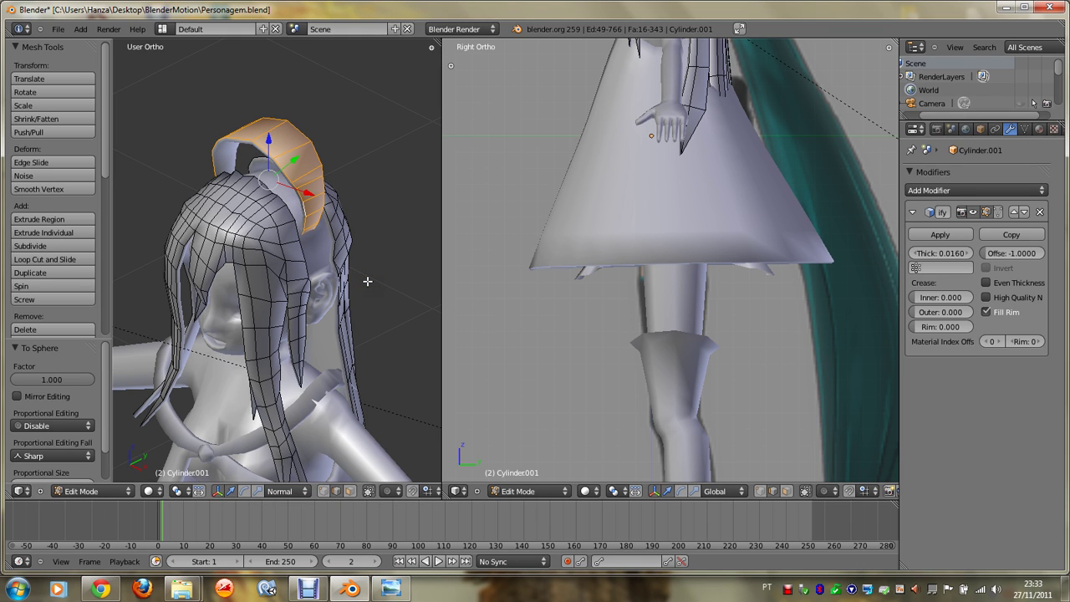
key(space)
click(395, 299)
right_click(510, 346)
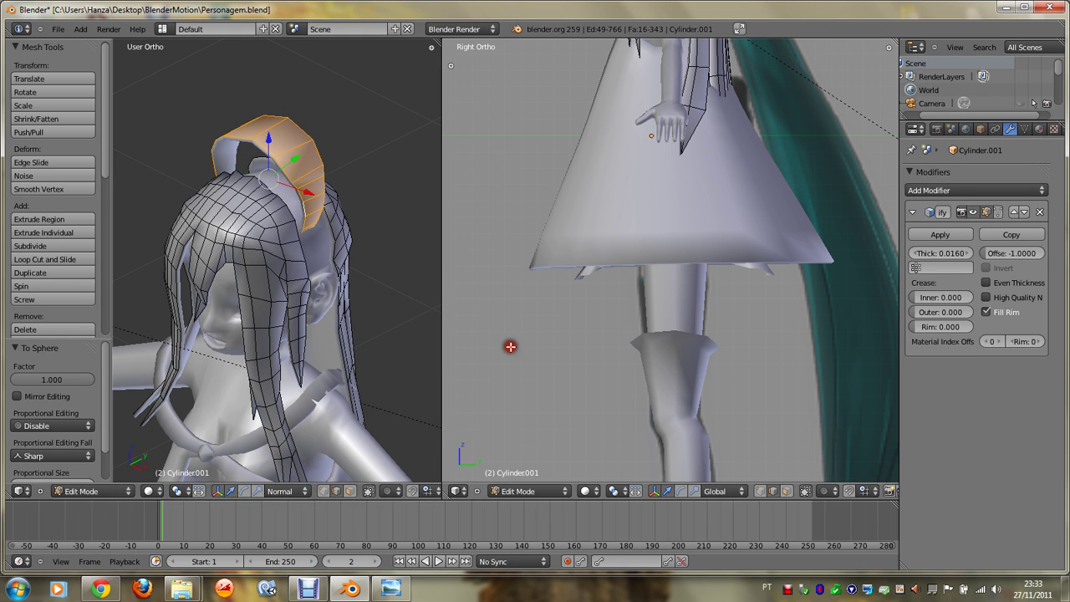
Step: Flatten two headband edge loops to 0 along Y
alt+right_click(307, 197)
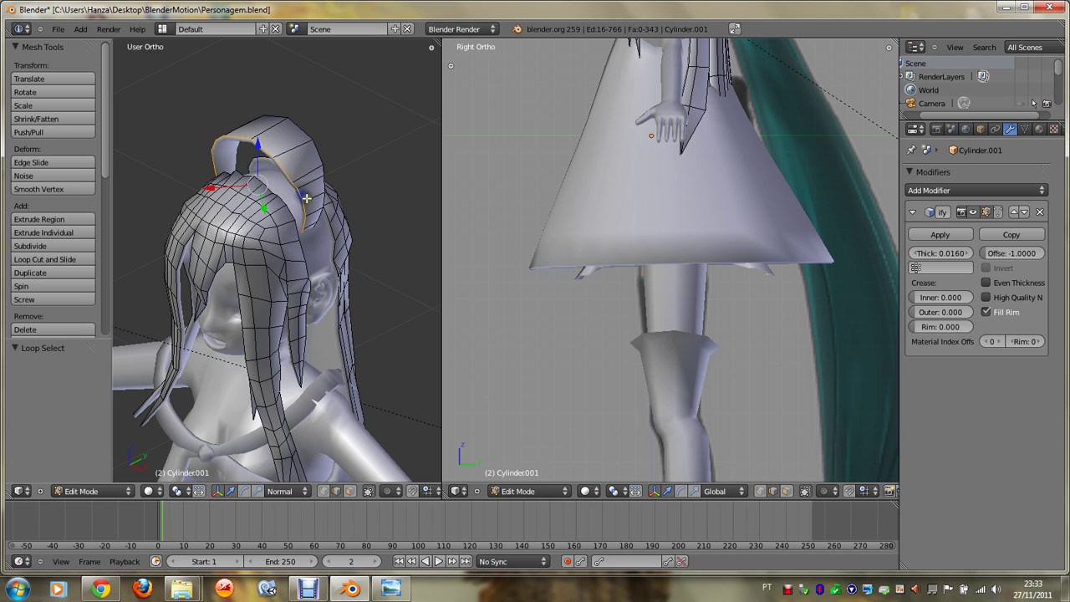
key(s)
key(y)
key(0)
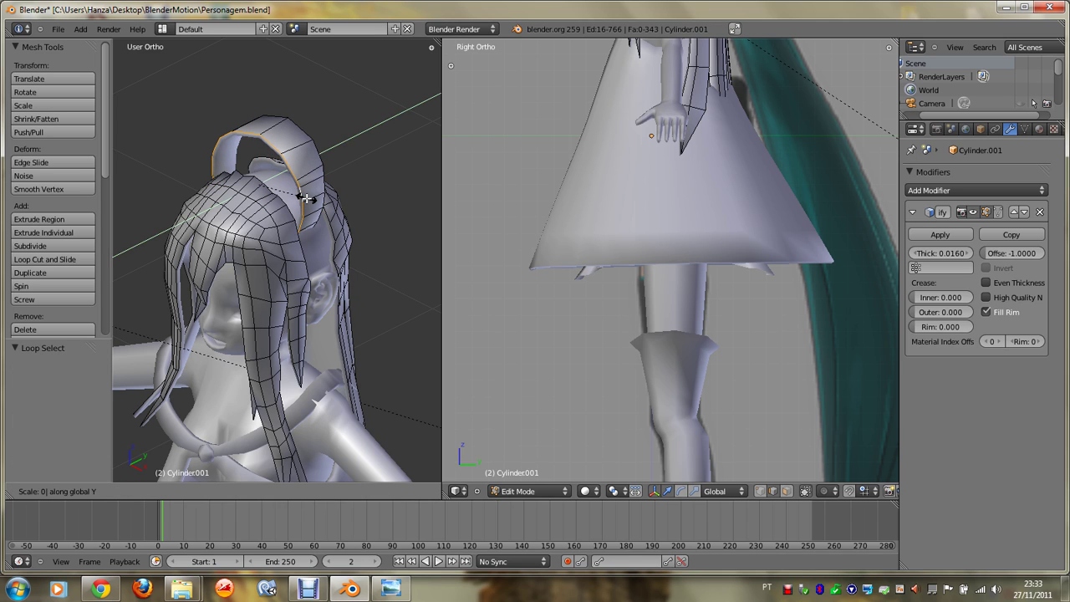
key(Return)
alt+right_click(325, 190)
key(s)
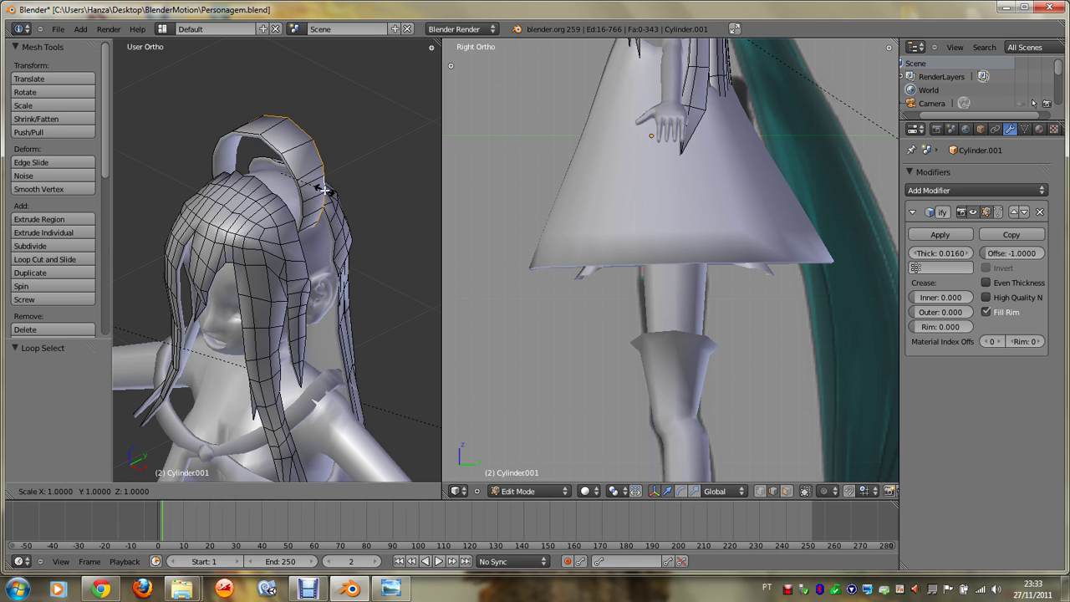
key(y)
key(0)
key(Return)
Step: Select the whole headband and nudge it slightly lower onto the head
key(ctrl+l)
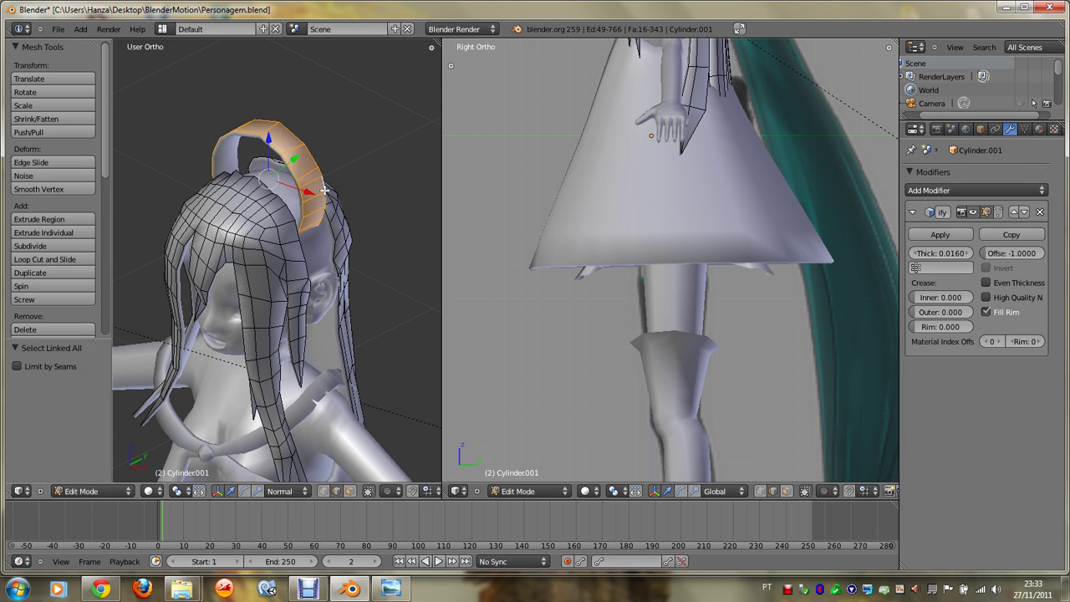
key(KP_1)
key(g)
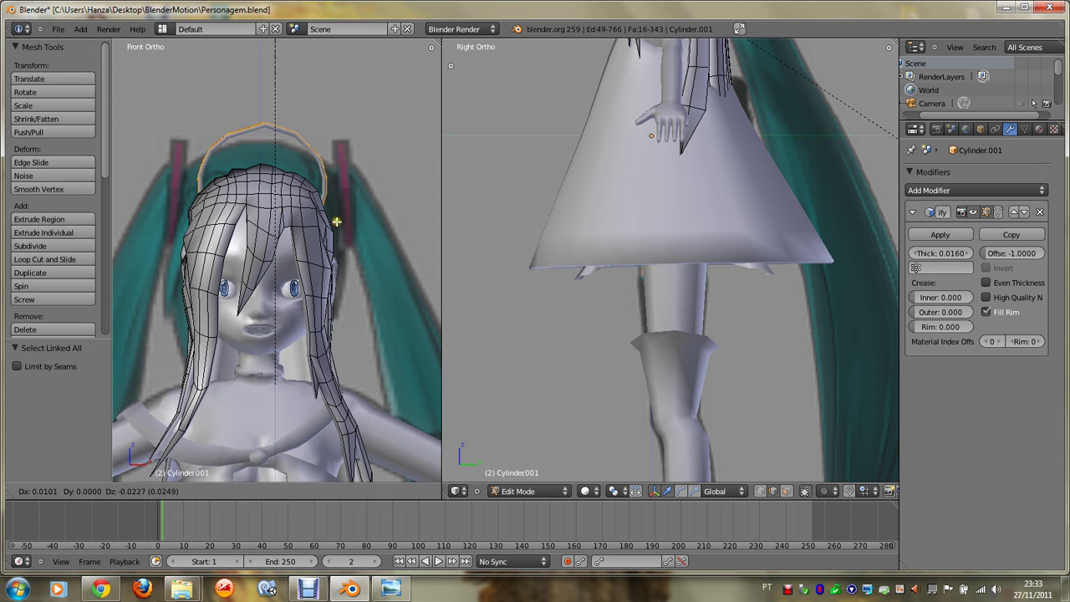
click(337, 224)
key(s)
right_click(392, 247)
key(KP_6)
key(KP_6)
key(KP_6)
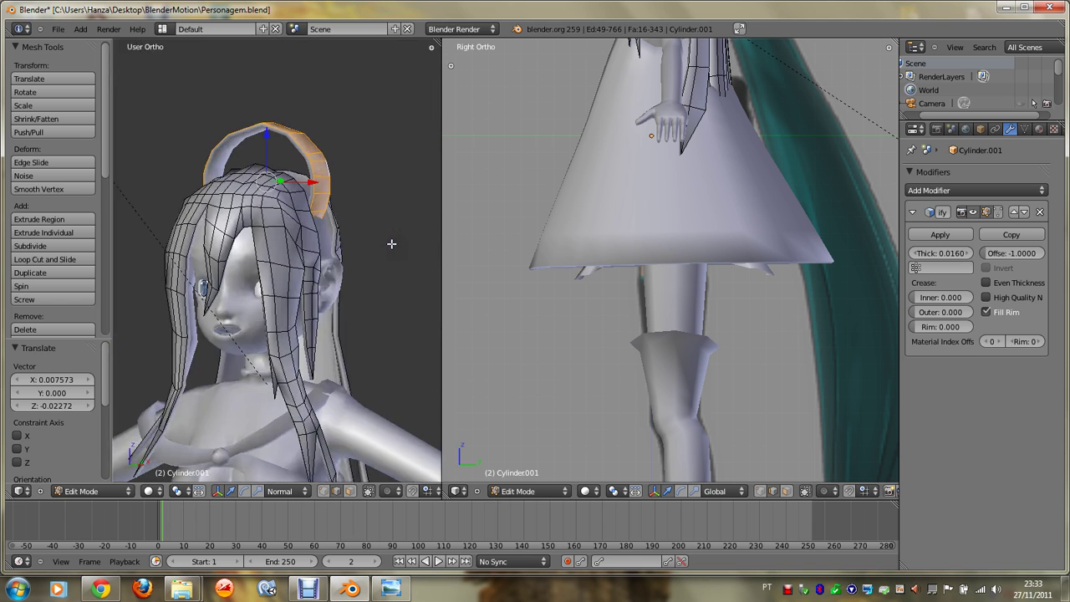
key(KP_6)
key(KP_6)
key(KP_6)
key(KP_4)
key(KP_4)
key(KP_4)
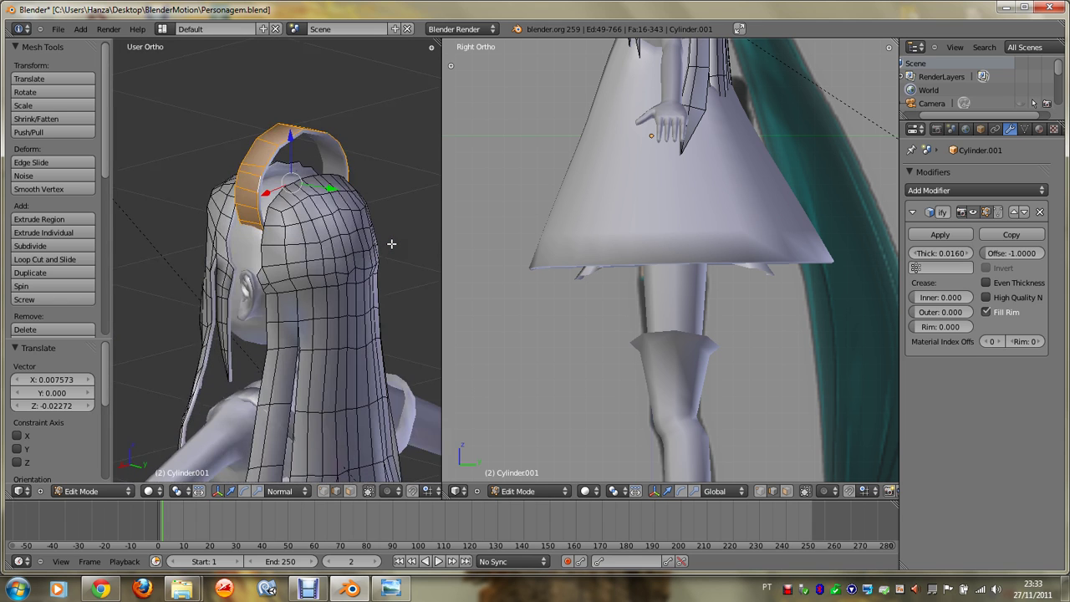
key(KP_4)
key(KP_4)
Step: Scale two small head edges along X with proportional editing on
key(z)
right_click(338, 214)
right_click(362, 212)
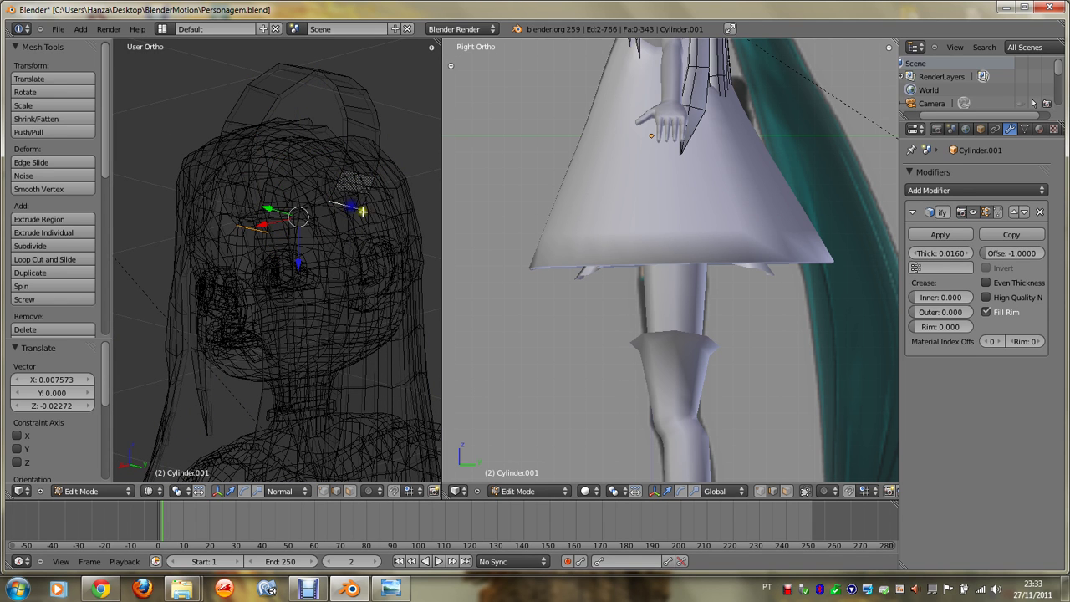
click(374, 491)
click(383, 461)
key(s)
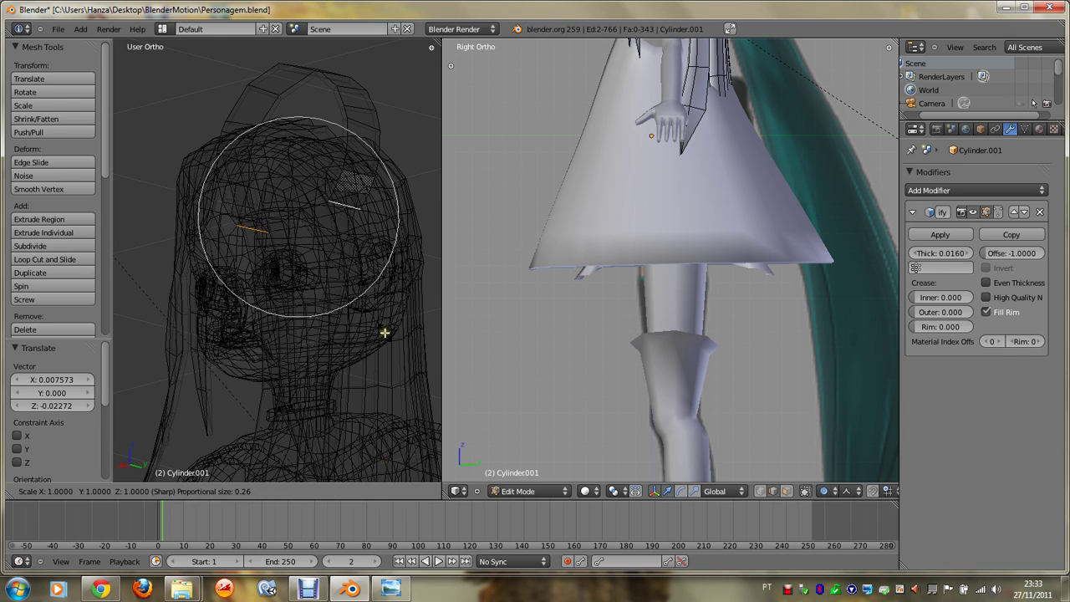
key(x)
click(413, 332)
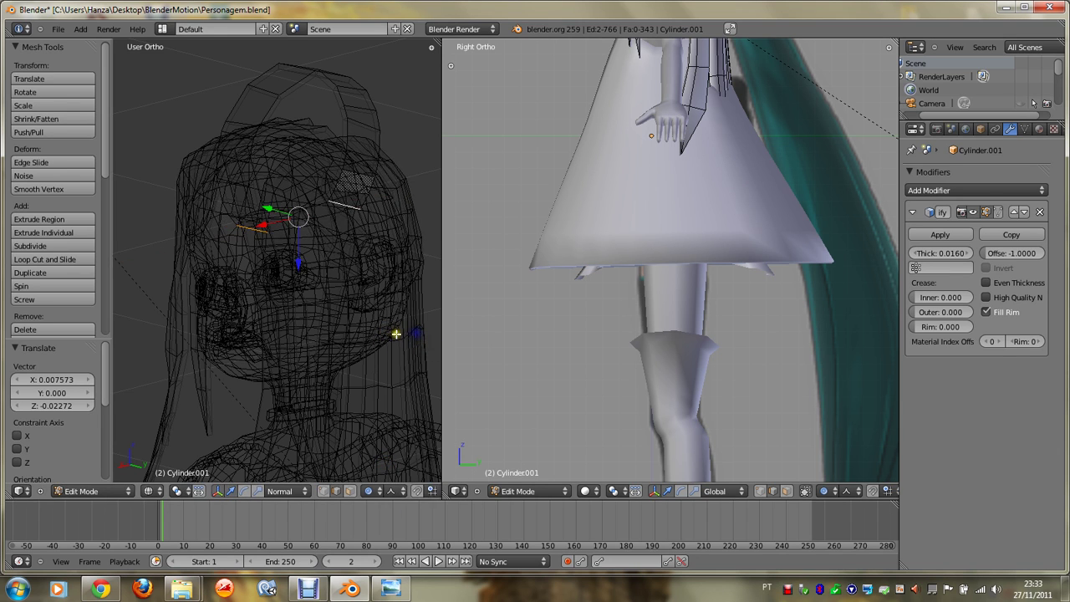
key(z)
Step: Change the proportional editing mode for the hair, abandoning an X widening
click(389, 490)
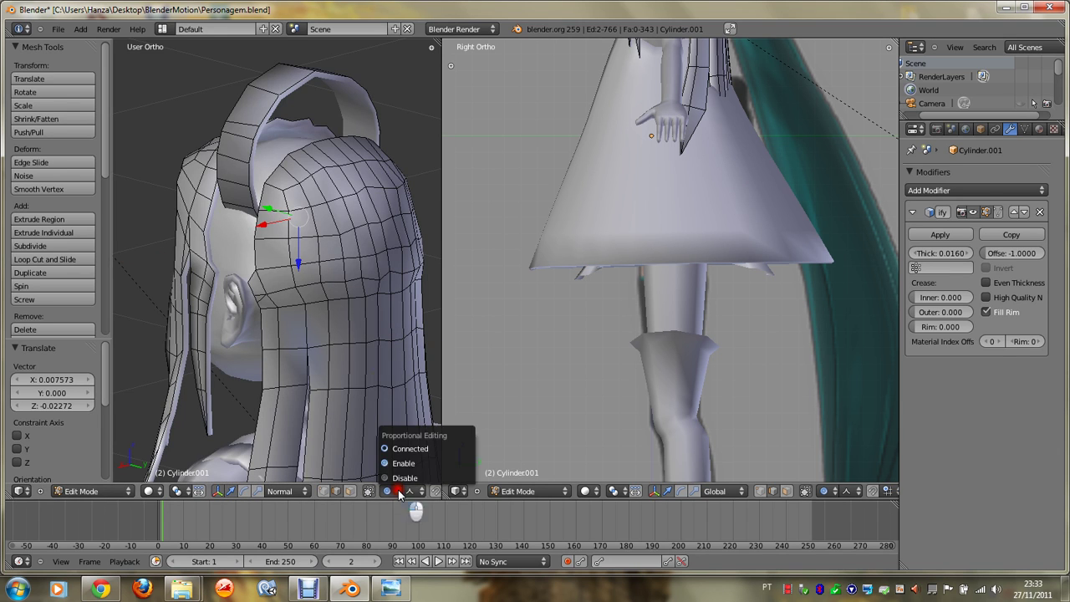
click(403, 444)
key(s)
key(x)
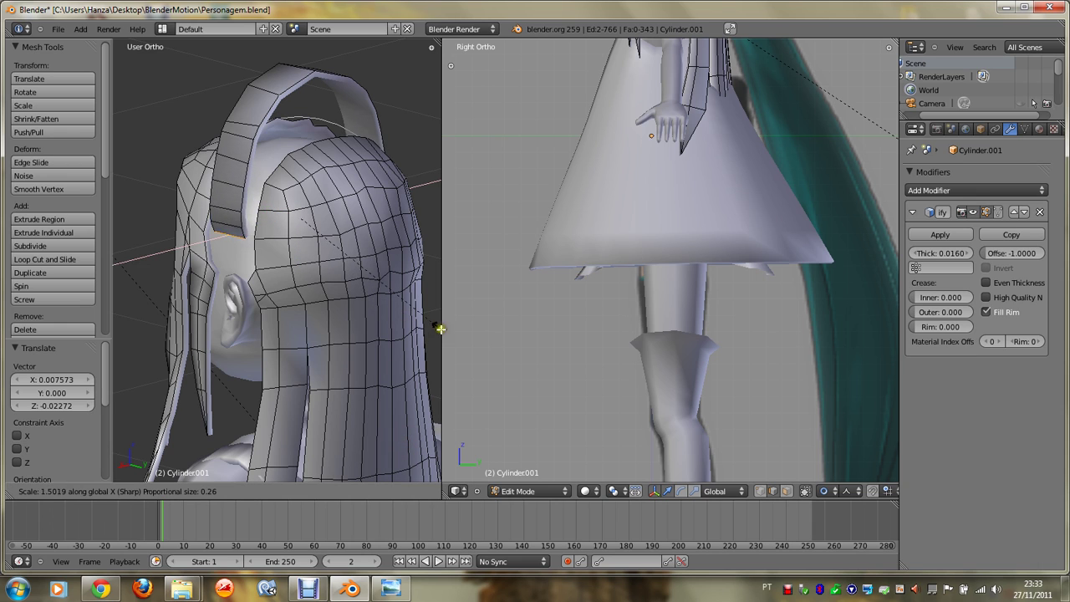
key(Escape)
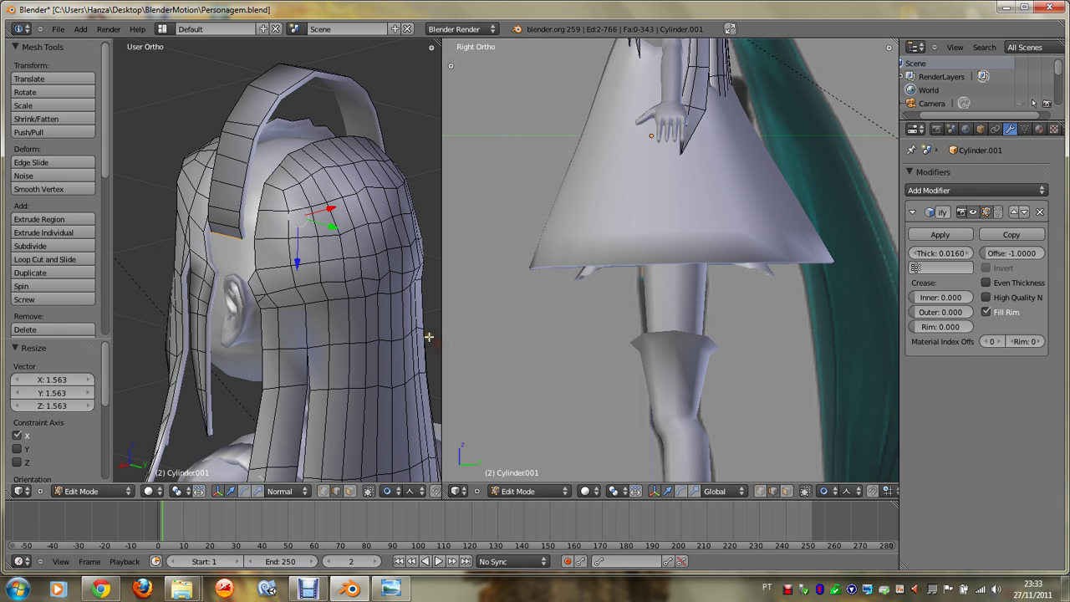
Step: Lower the whole headband along Z, enlarge it slightly and flatten it vertically
key(ctrl+l)
key(g)
key(z)
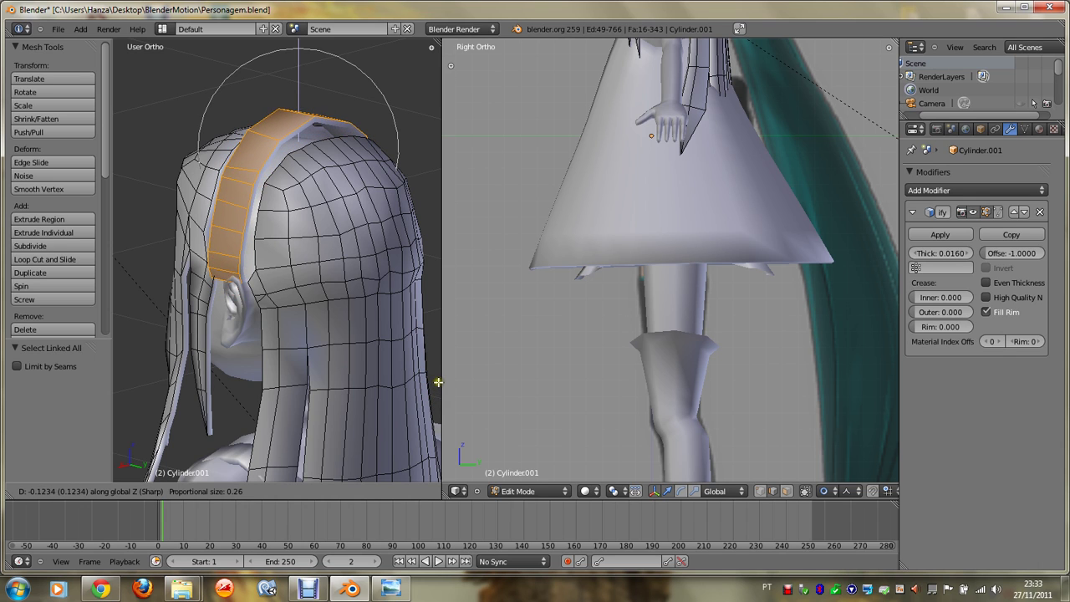
click(441, 377)
key(s)
click(430, 378)
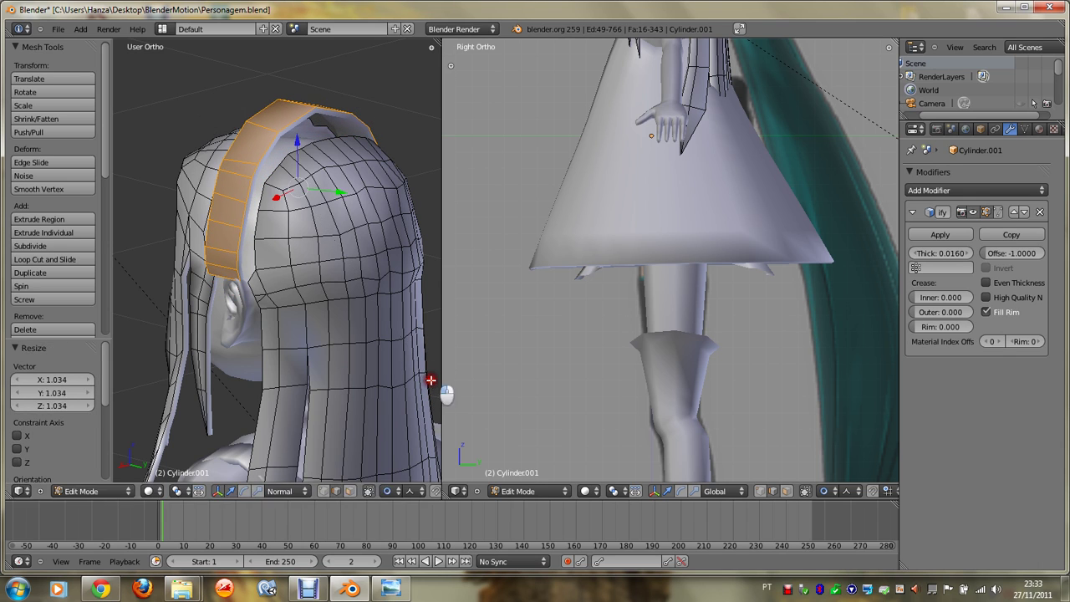
key(s)
key(z)
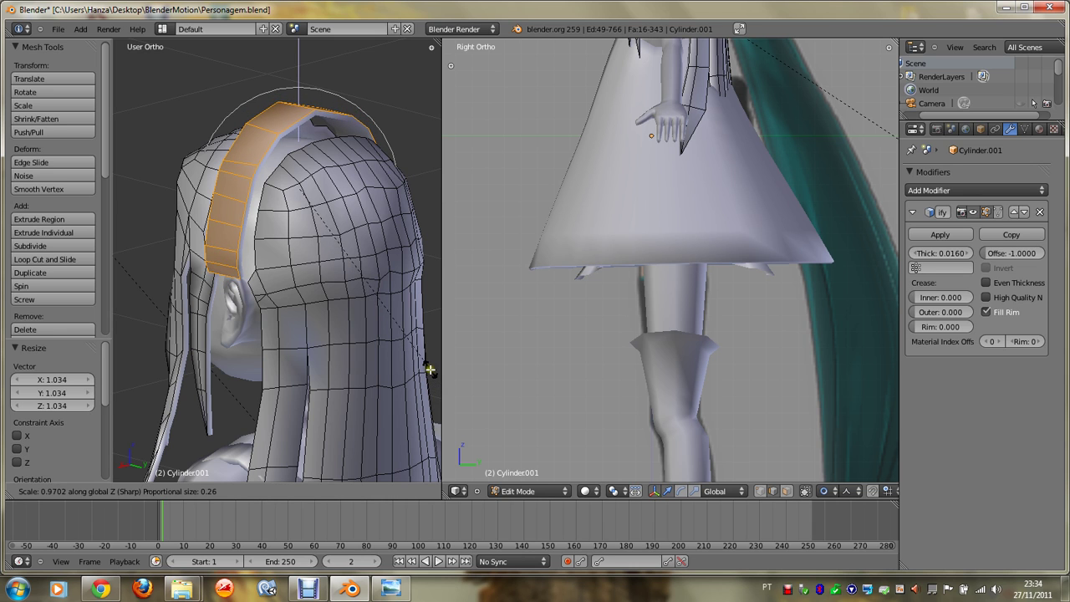
click(435, 360)
Step: Widen the headband along X to 1.029 from the front view
key(KP_1)
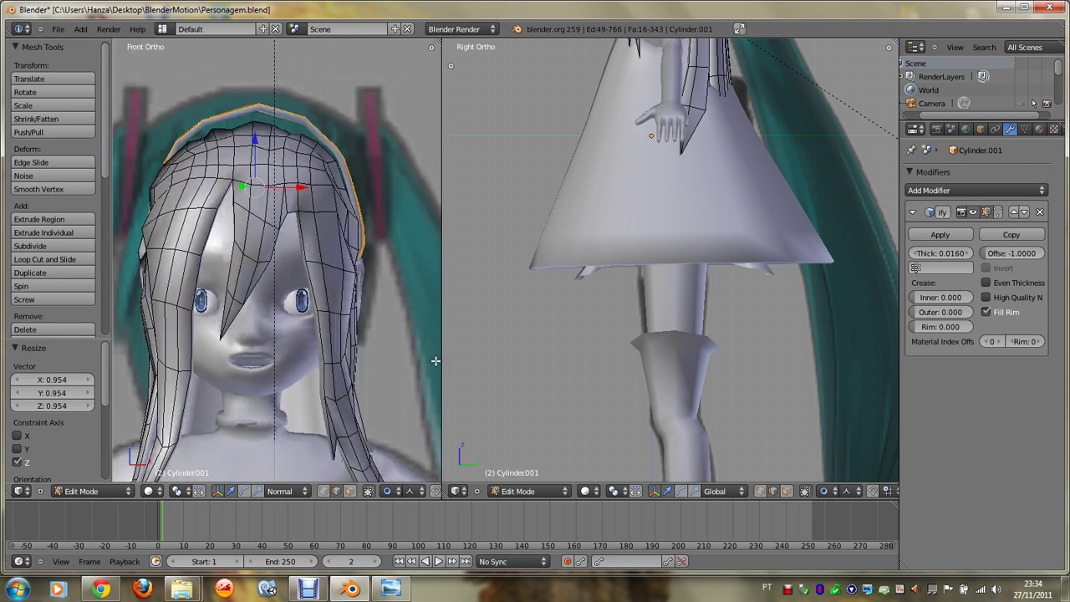
key(KP_4)
key(s)
key(x)
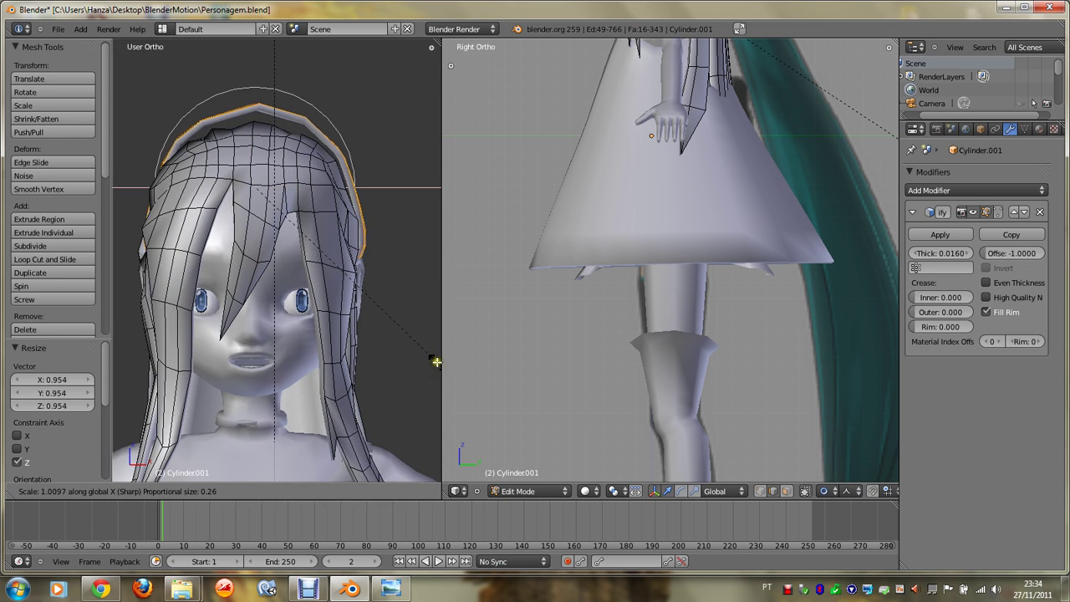
click(442, 362)
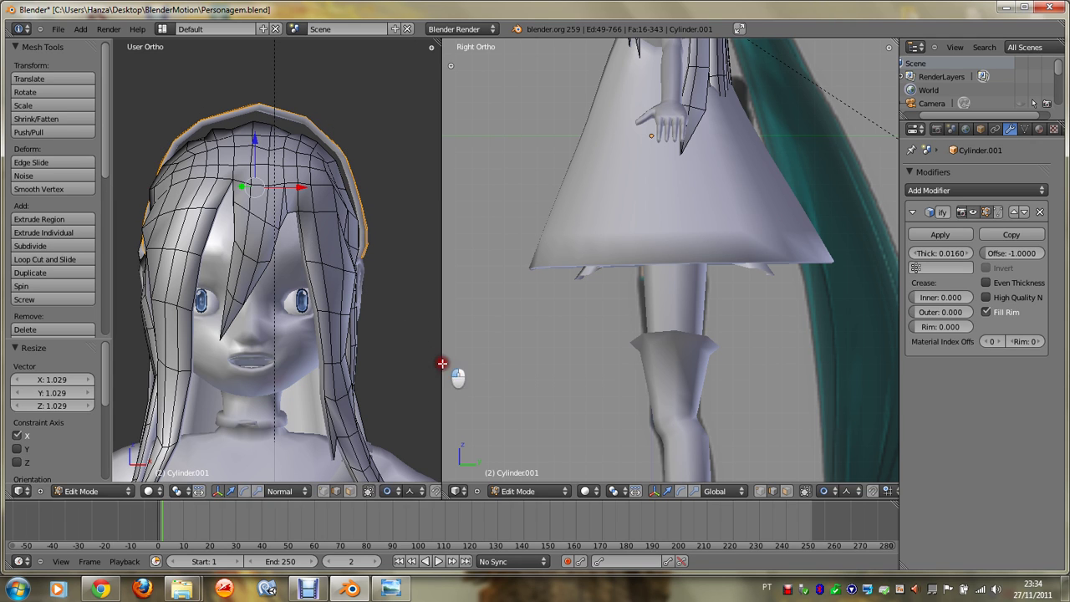
Step: Turn off proportional editing before rounding the headband
key(space)
click(454, 384)
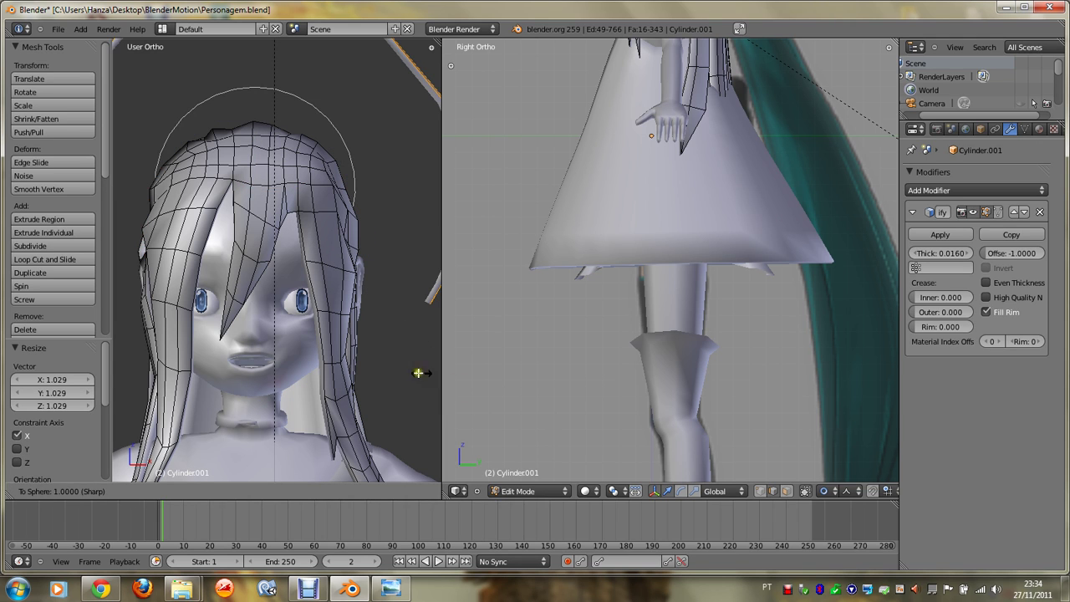
right_click(377, 342)
scroll(377, 342, down, 3)
scroll(378, 342, down, 2)
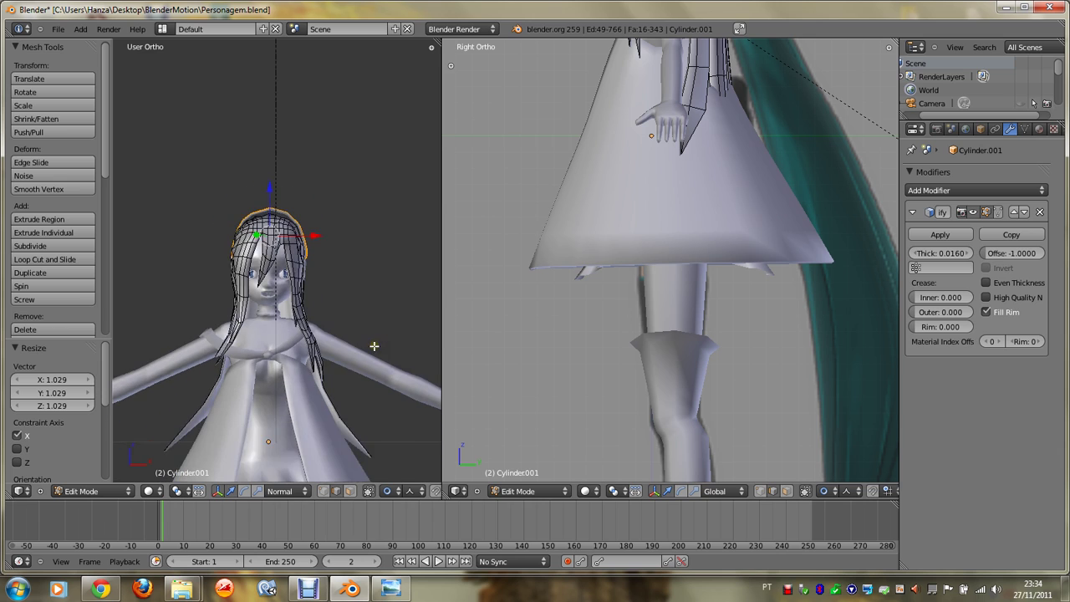
click(397, 490)
click(398, 482)
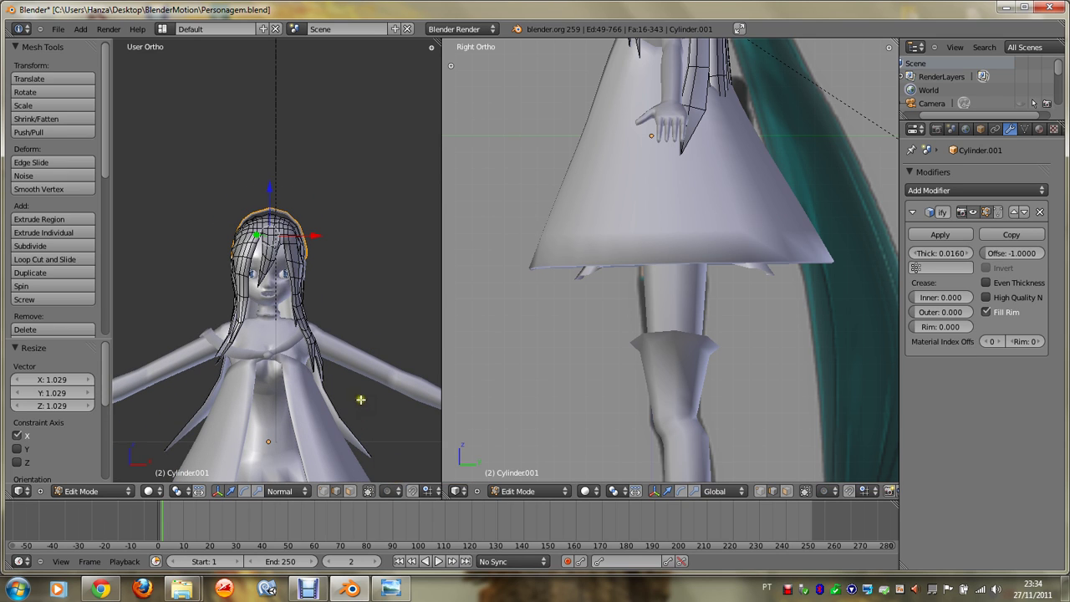
Step: Round the headband arch with To Sphere at factor 0.250
key(space)
click(393, 407)
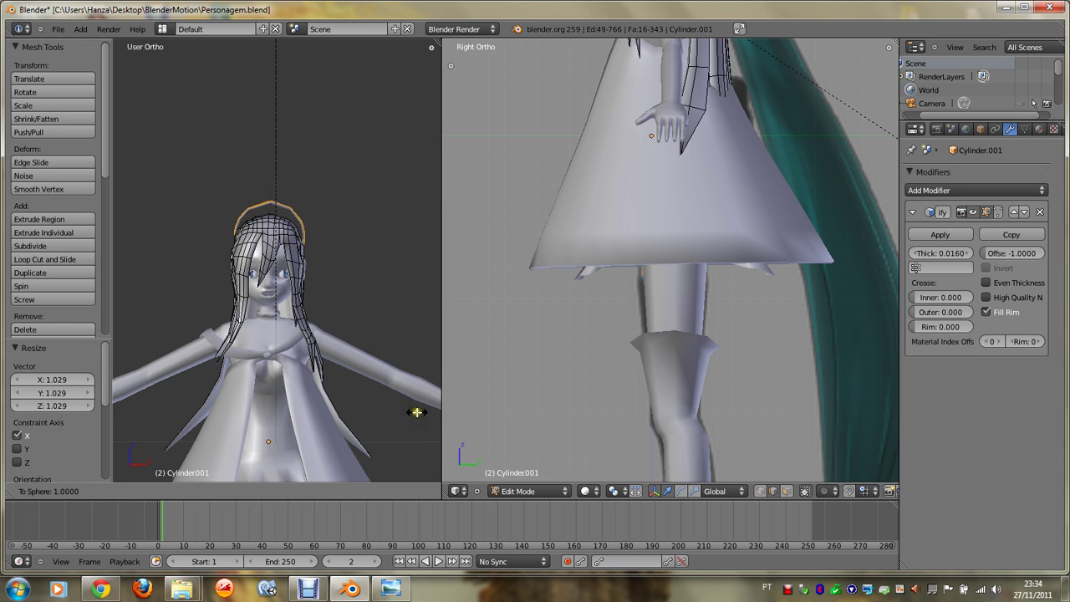
click(361, 291)
key(z)
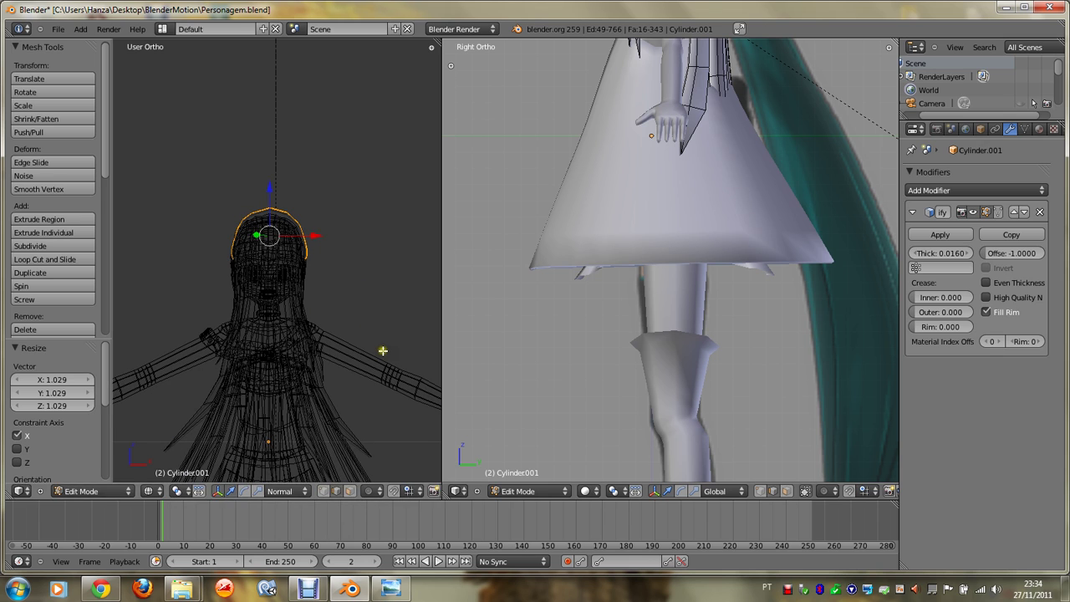
key(space)
click(419, 368)
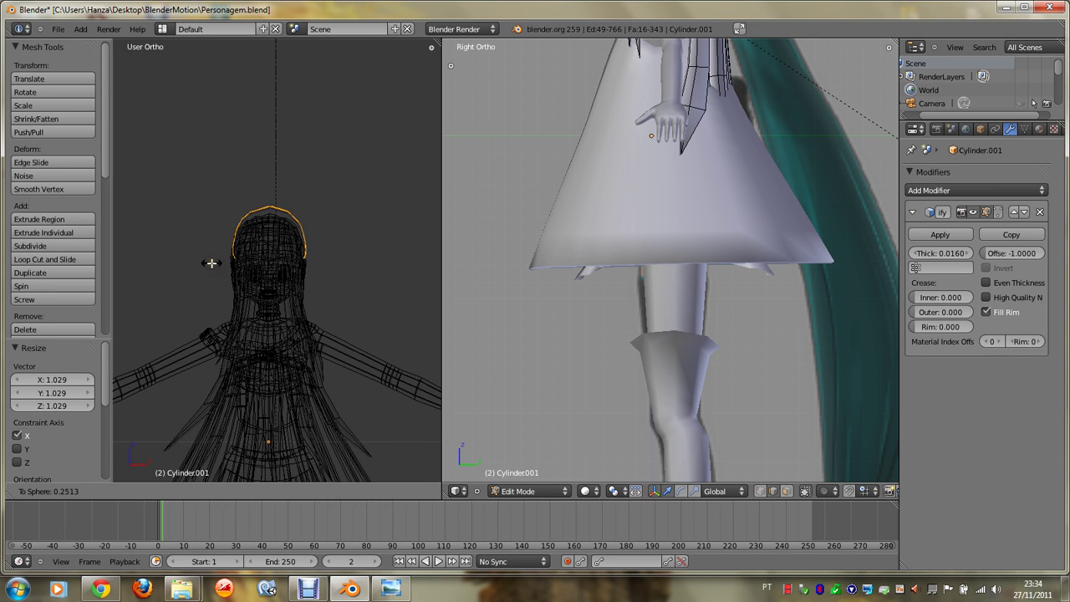
click(213, 262)
Step: Select the whole headband strip and lower it slightly along Z
scroll(218, 262, up, 3)
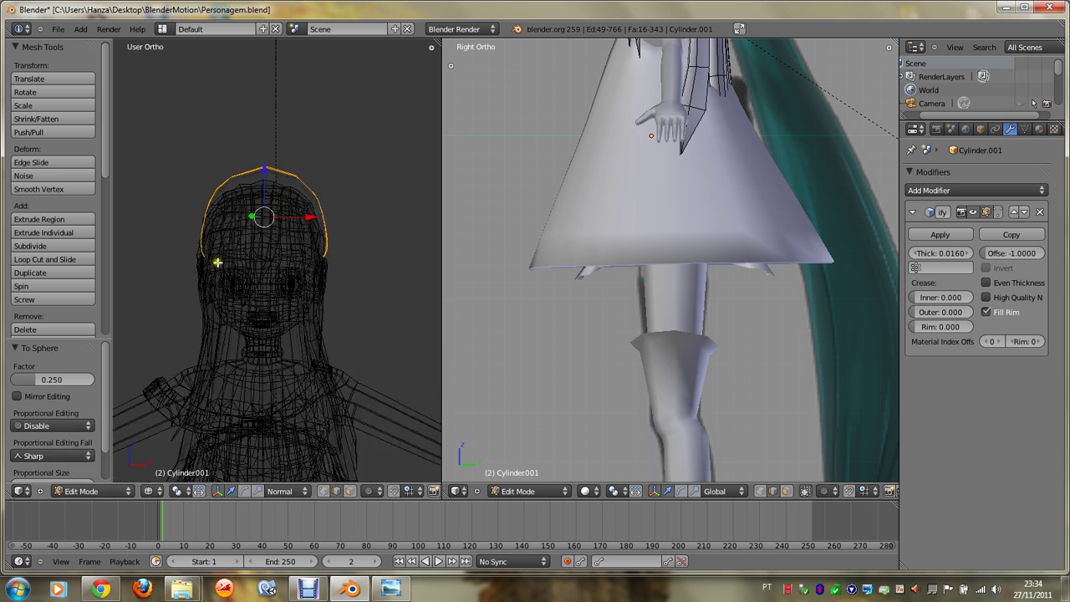
scroll(217, 262, up, 2)
middle_drag(223, 263, 247, 258)
right_click(333, 254)
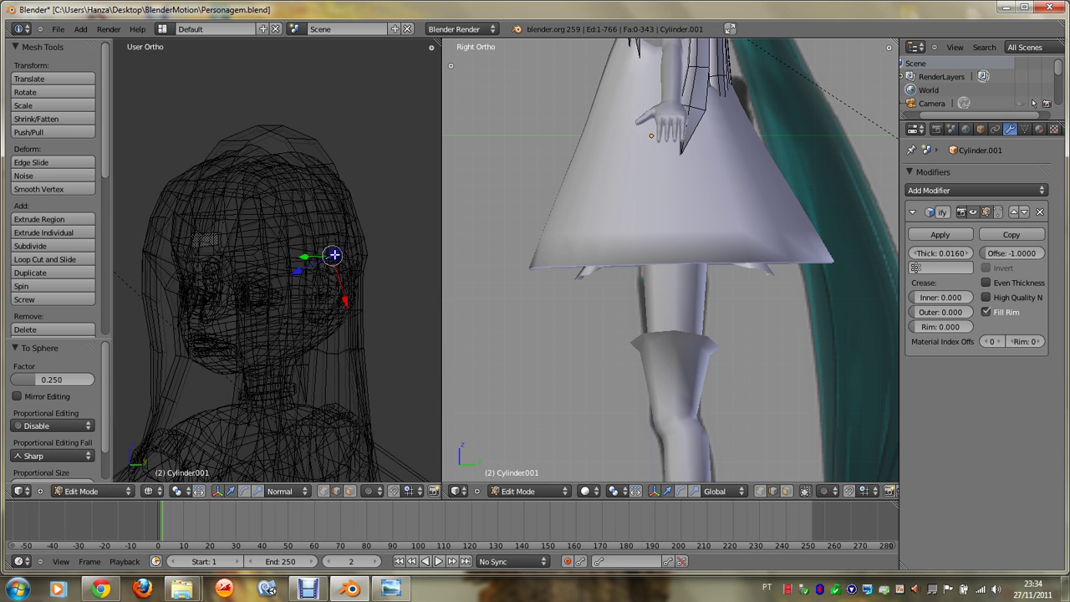
key(z)
right_click(336, 252)
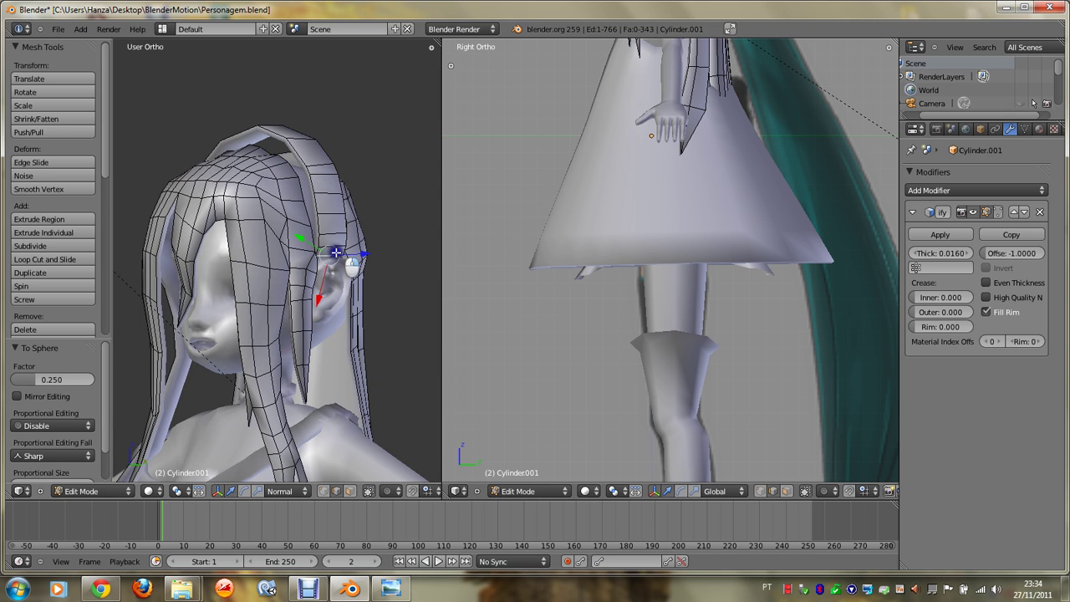
key(ctrl+l)
key(g)
key(z)
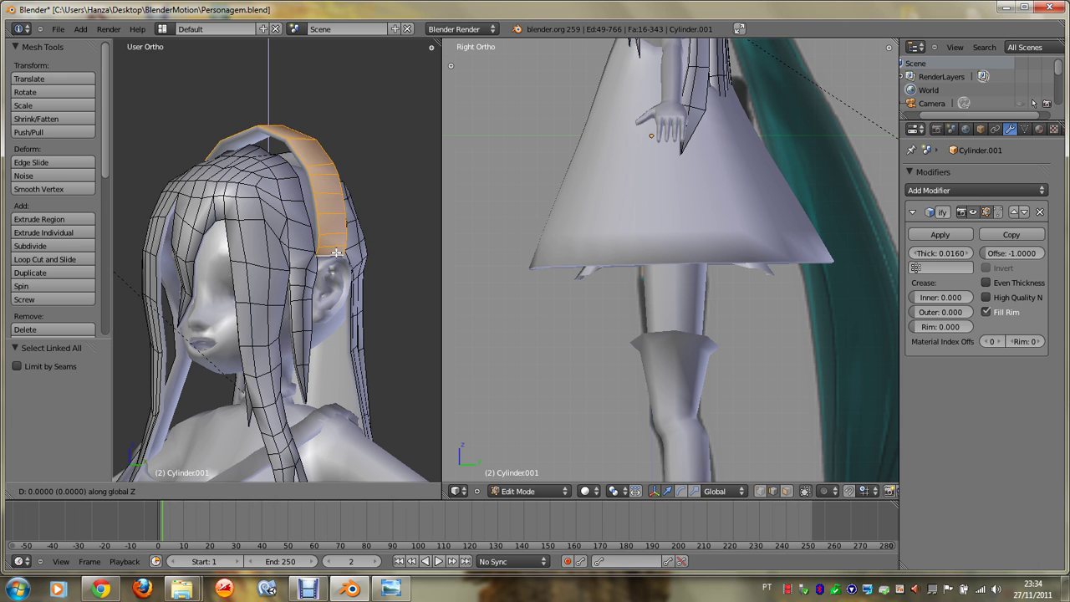
click(334, 263)
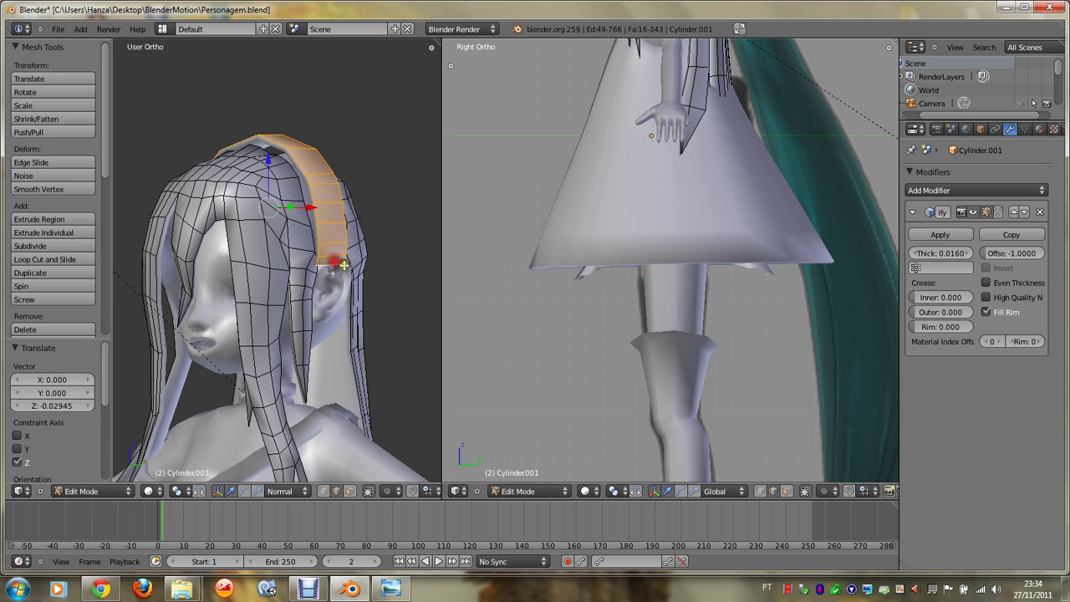
Step: From the back view, extrude a face straight down below the headband, about 0.205 toward the ear
middle_drag(333, 263, 359, 273)
key(KP_6)
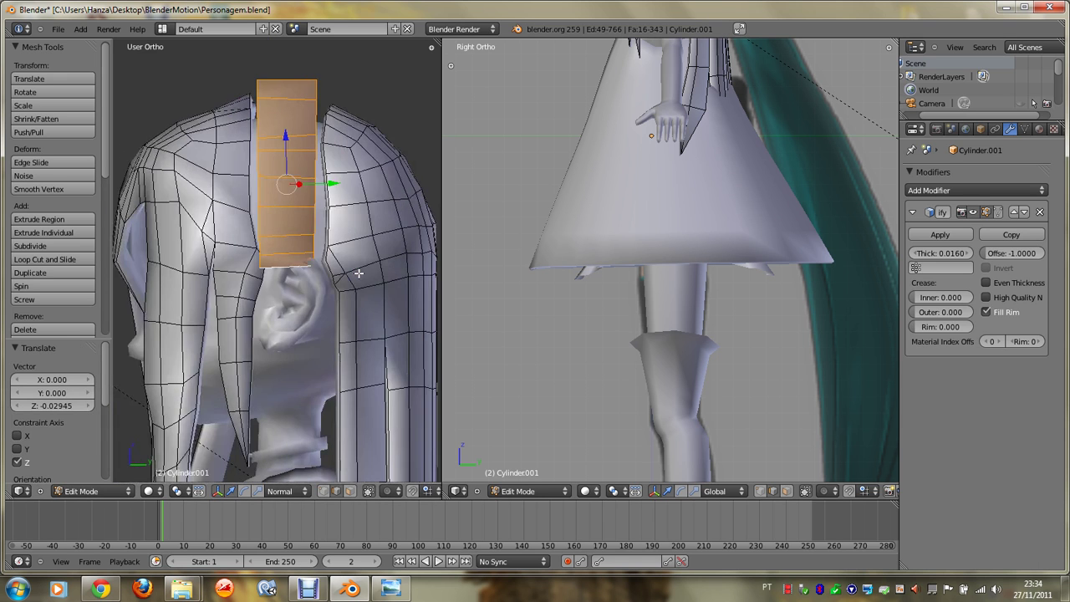
right_click(297, 268)
key(e)
key(z)
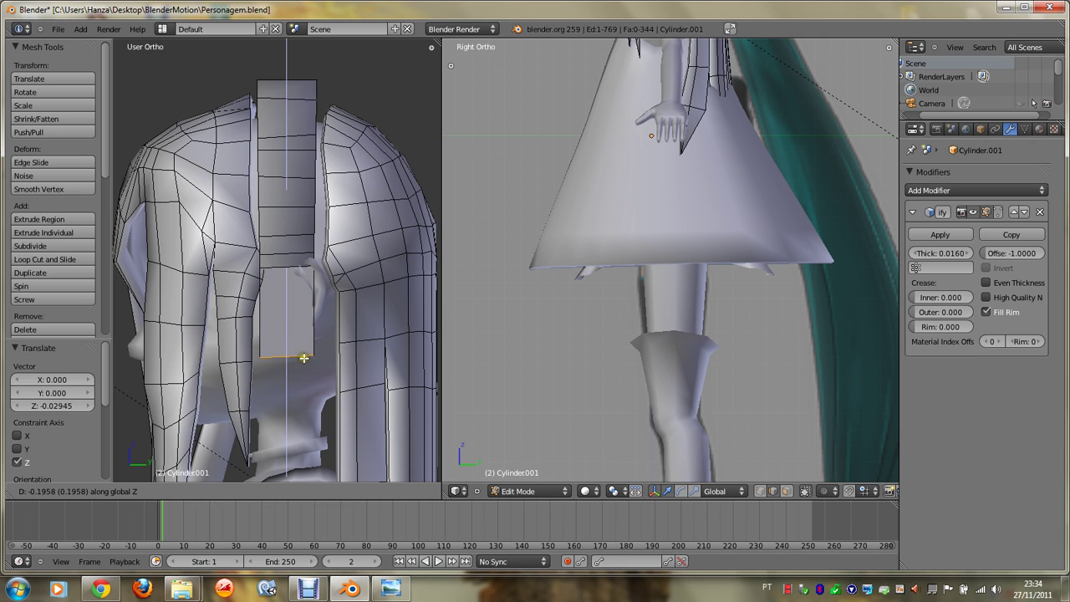
click(303, 361)
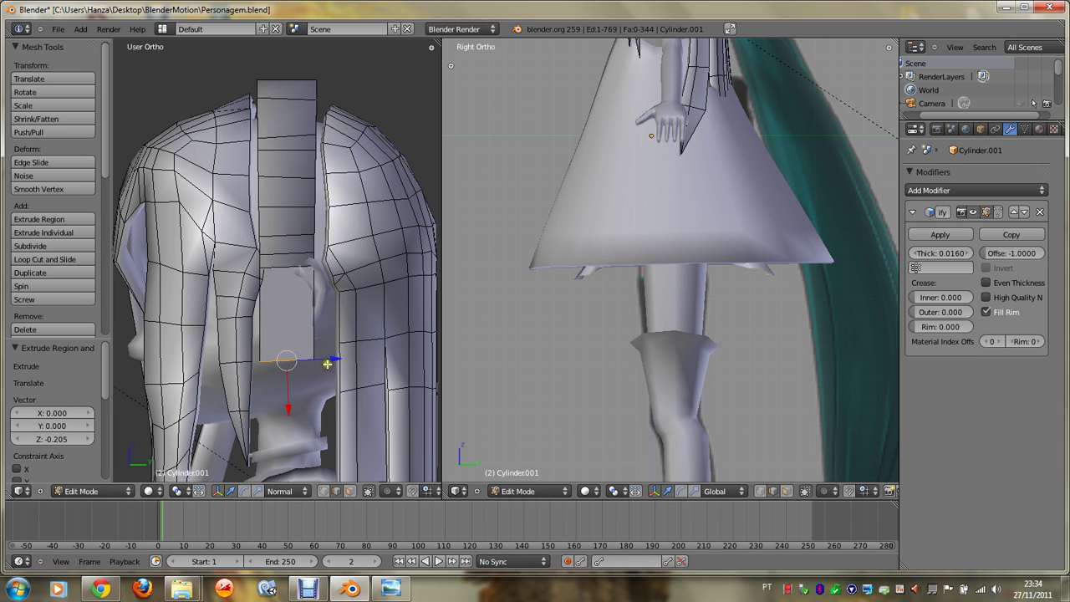
Step: Extrude the new face's two side edges along the X axis
right_click(314, 315)
right_click(260, 314)
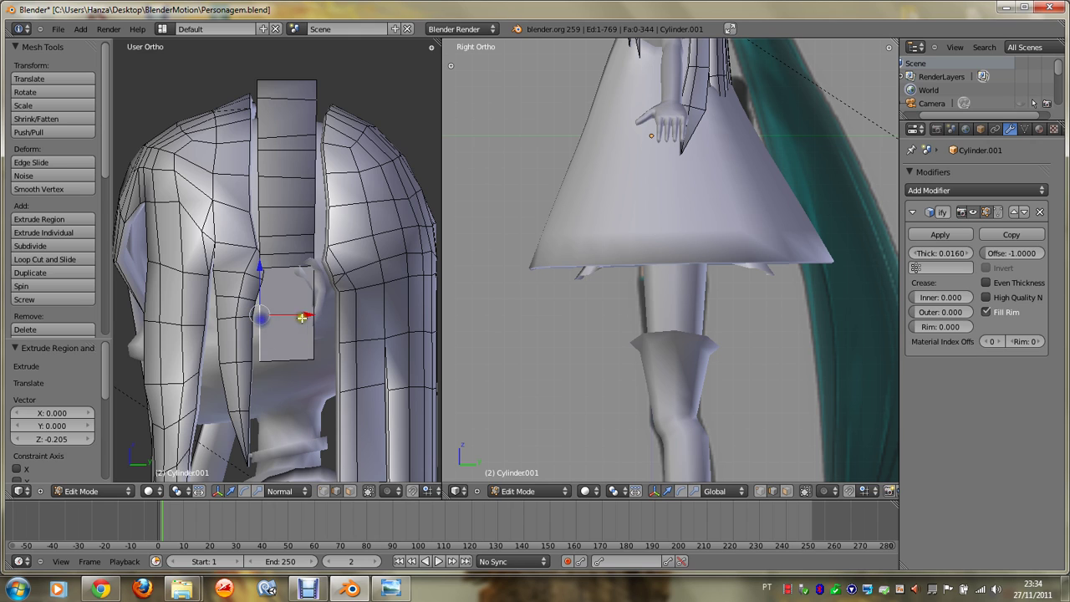
shift+right_click(312, 316)
key(e)
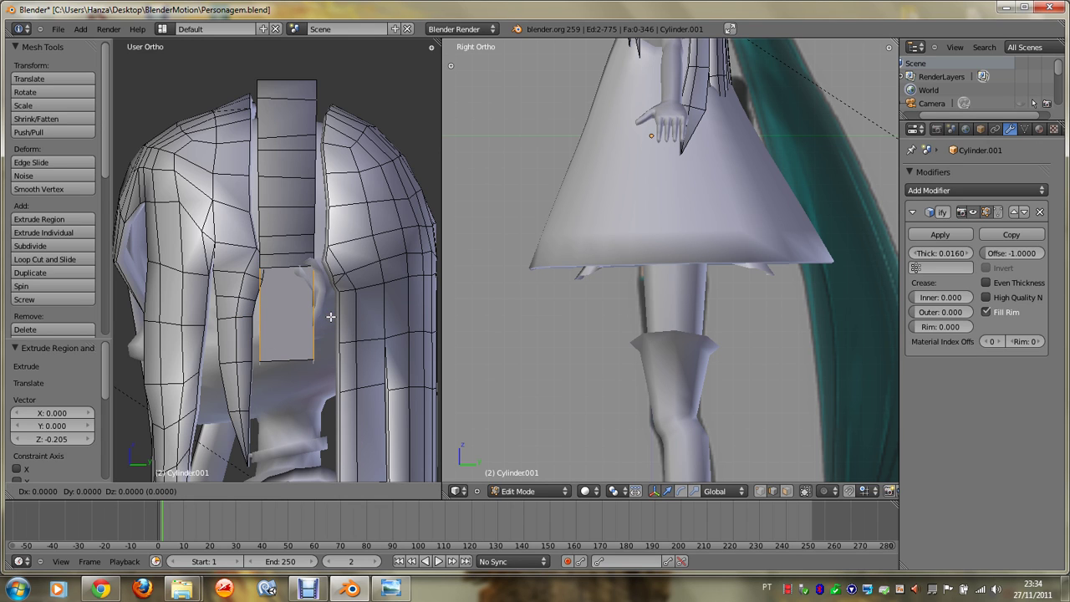
key(x)
key(x)
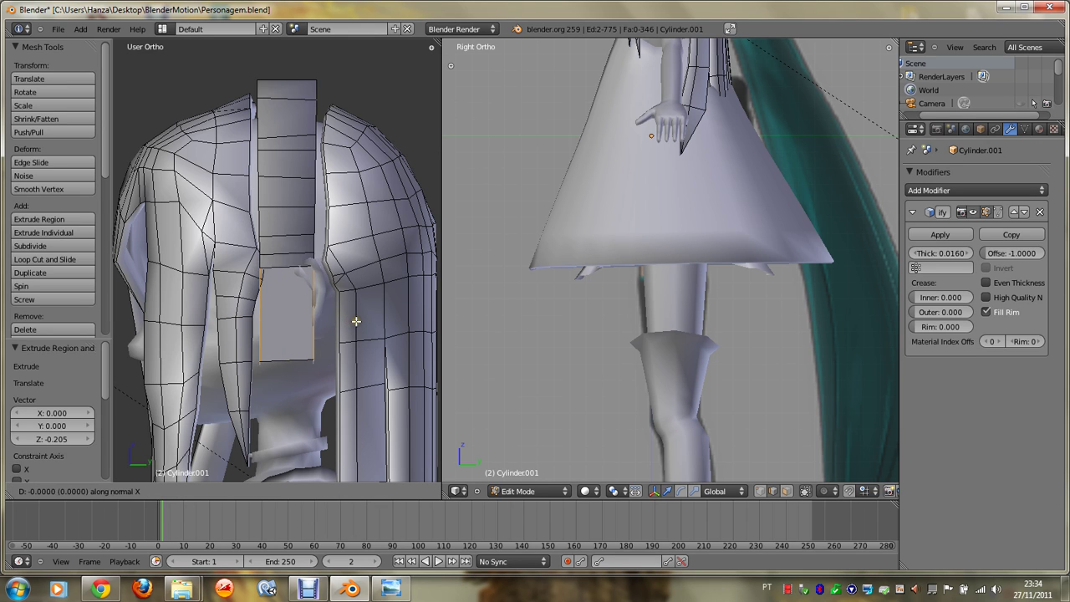
click(356, 321)
Step: Undo the extra side-edge extrusion and return to the front view
middle_drag(356, 321, 356, 320)
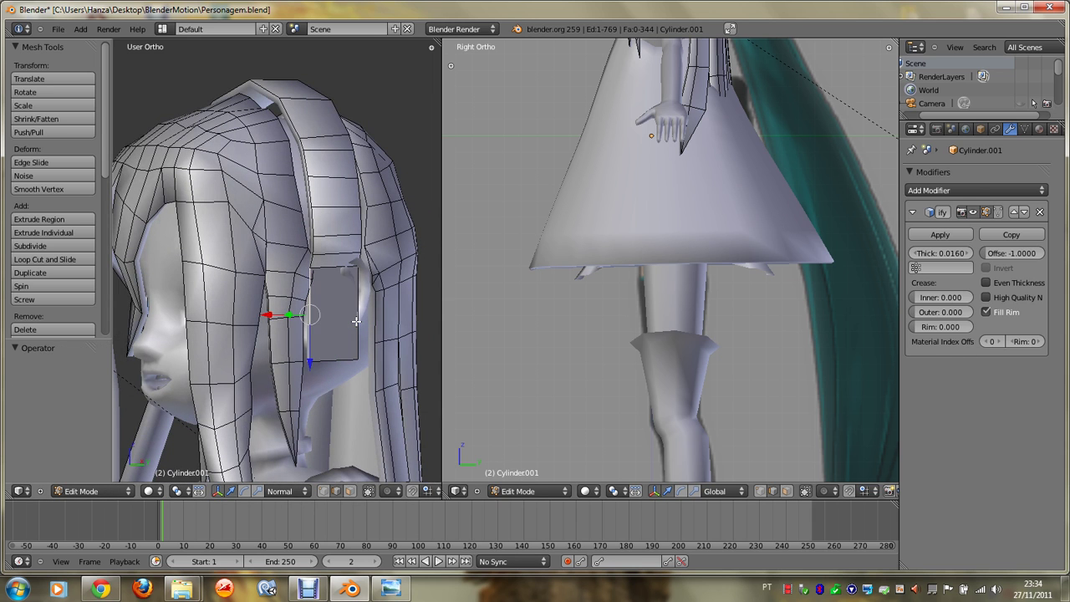
key(ctrl+z)
key(KP_1)
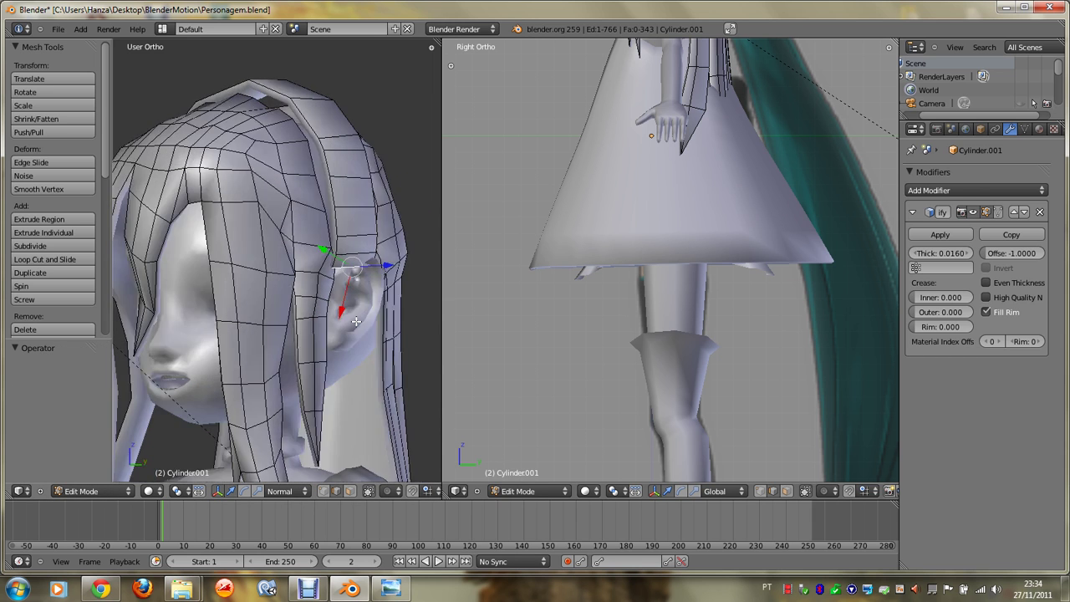
middle_drag(356, 321, 356, 321)
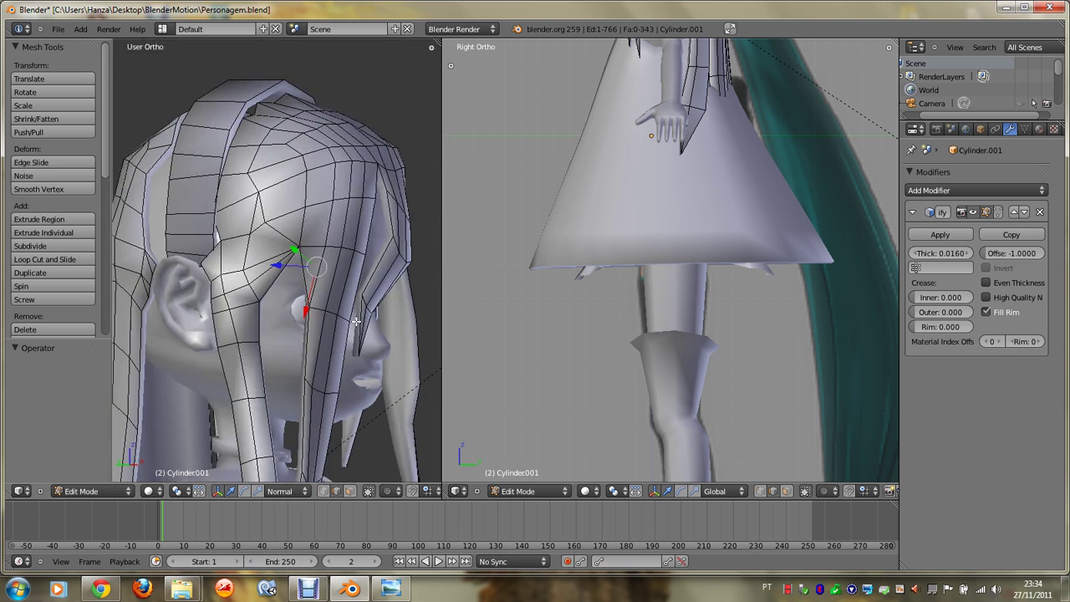
Step: Shift the whole headband slightly sideways along X
key(KP_1)
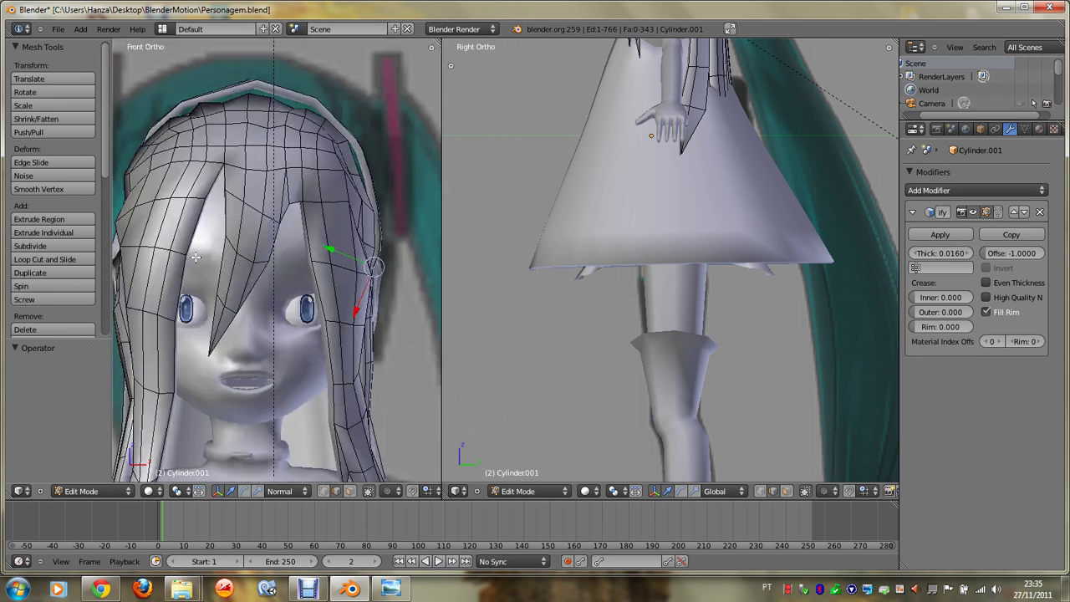
key(z)
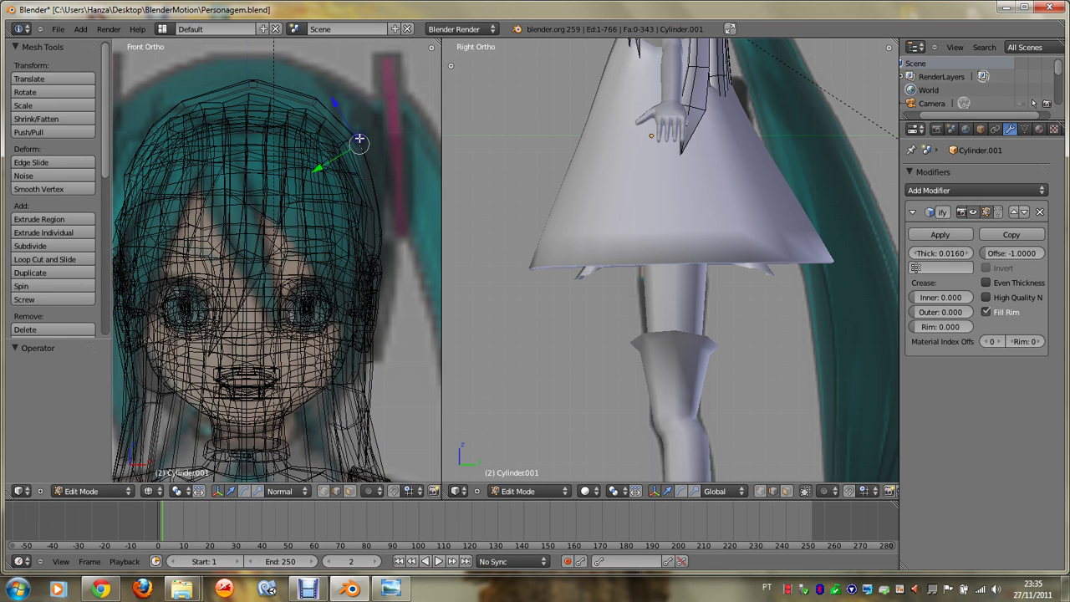
key(ctrl+l)
key(g)
key(x)
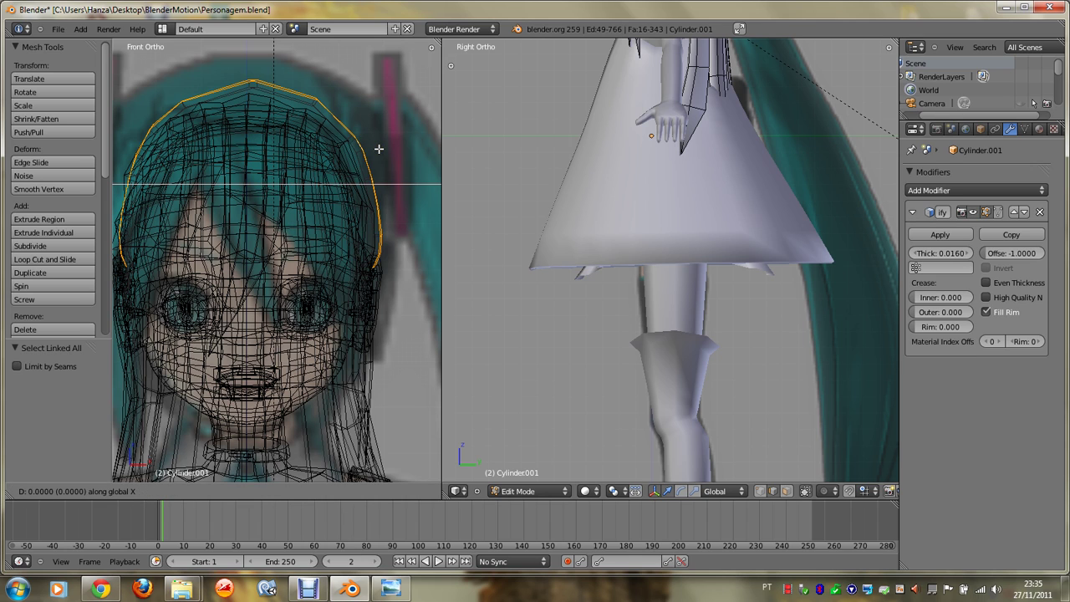
right_click(373, 151)
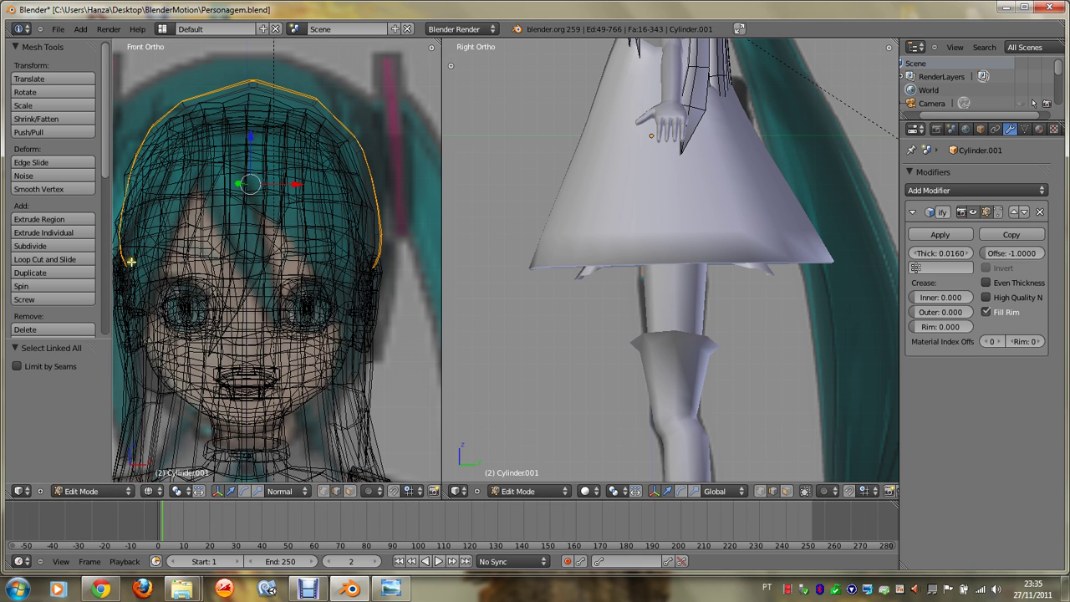
key(g)
key(x)
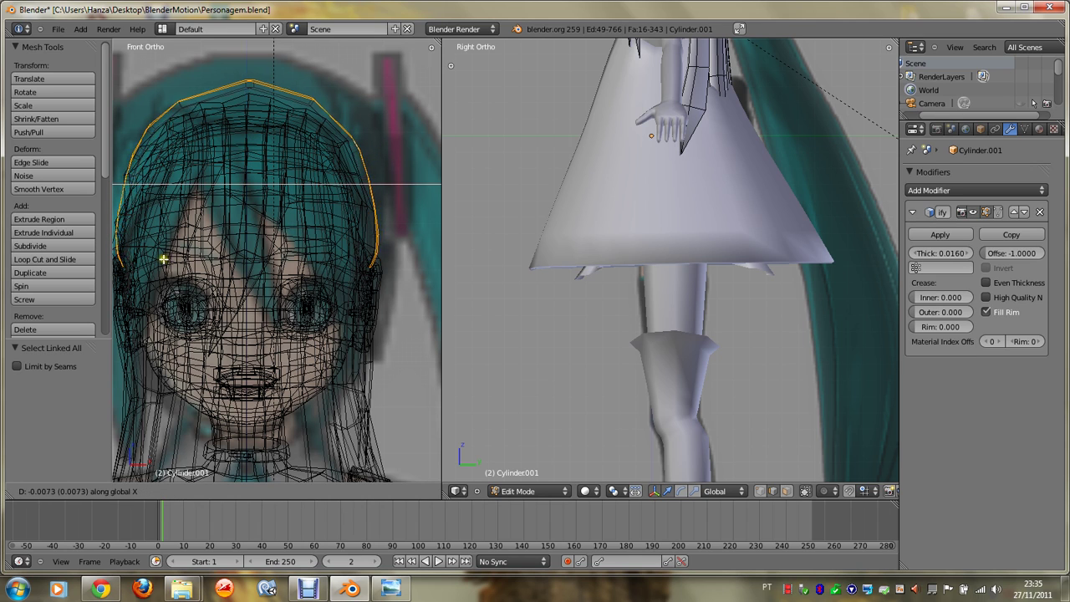
click(160, 259)
Step: Move the headband's end edges straight down over the ears
key(z)
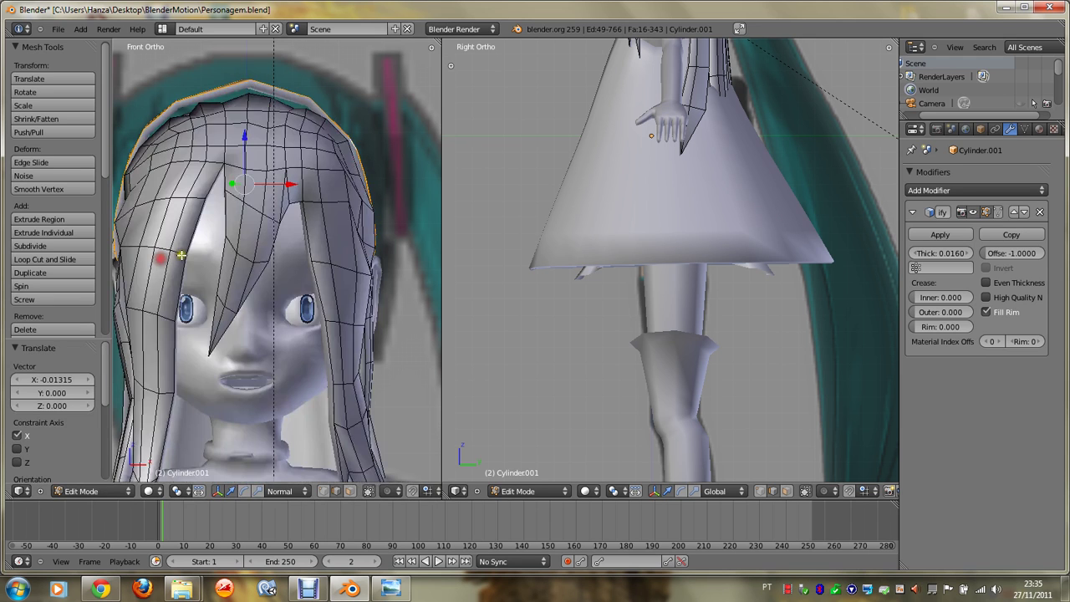
key(KP_4)
key(KP_4)
key(KP_4)
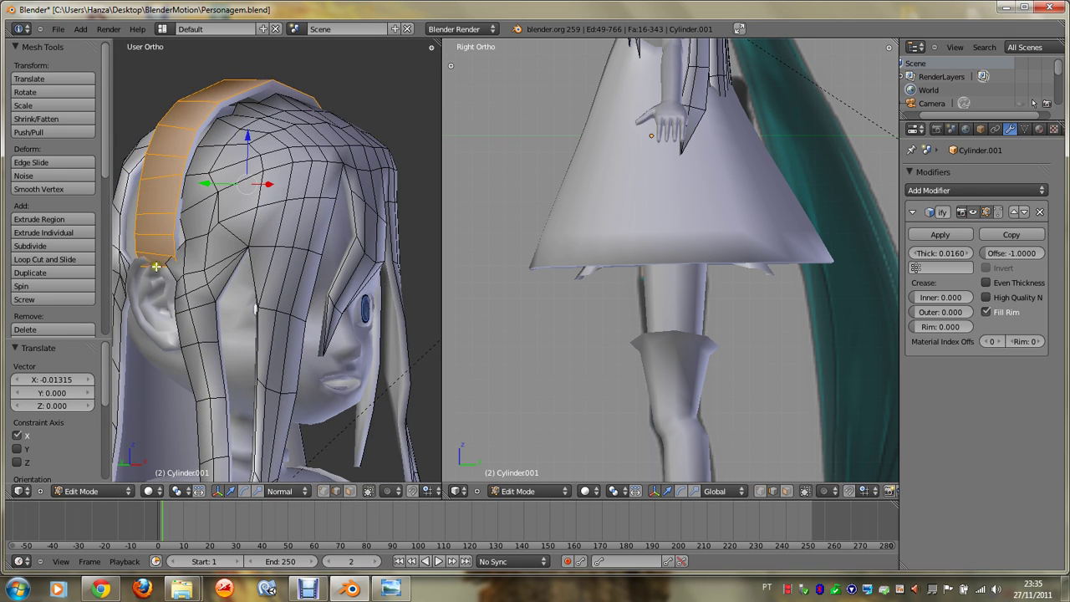
right_click(155, 266)
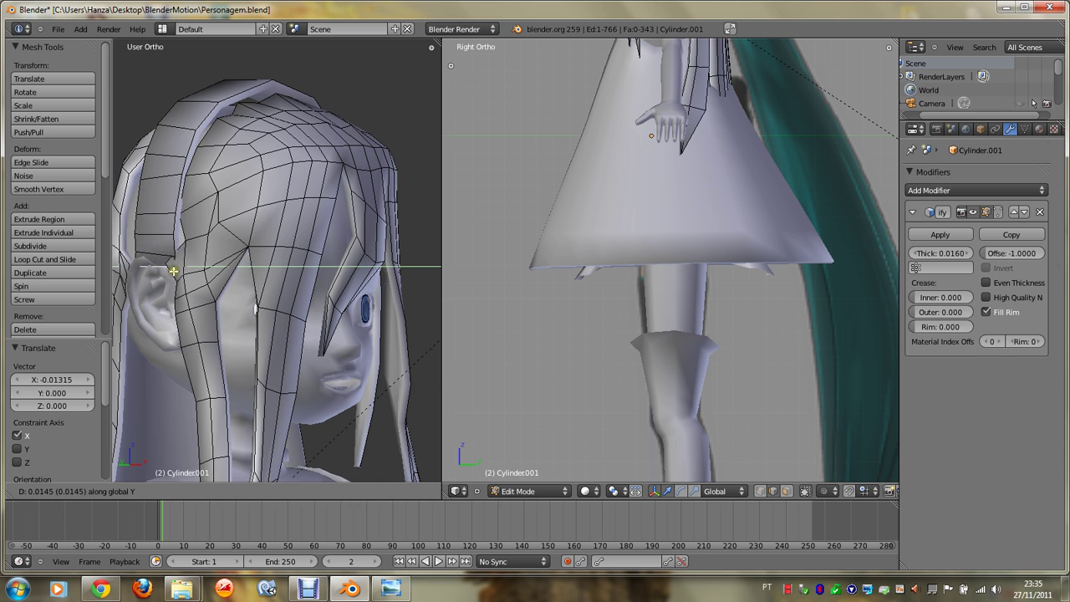
right_click(178, 269)
middle_drag(178, 270, 174, 270)
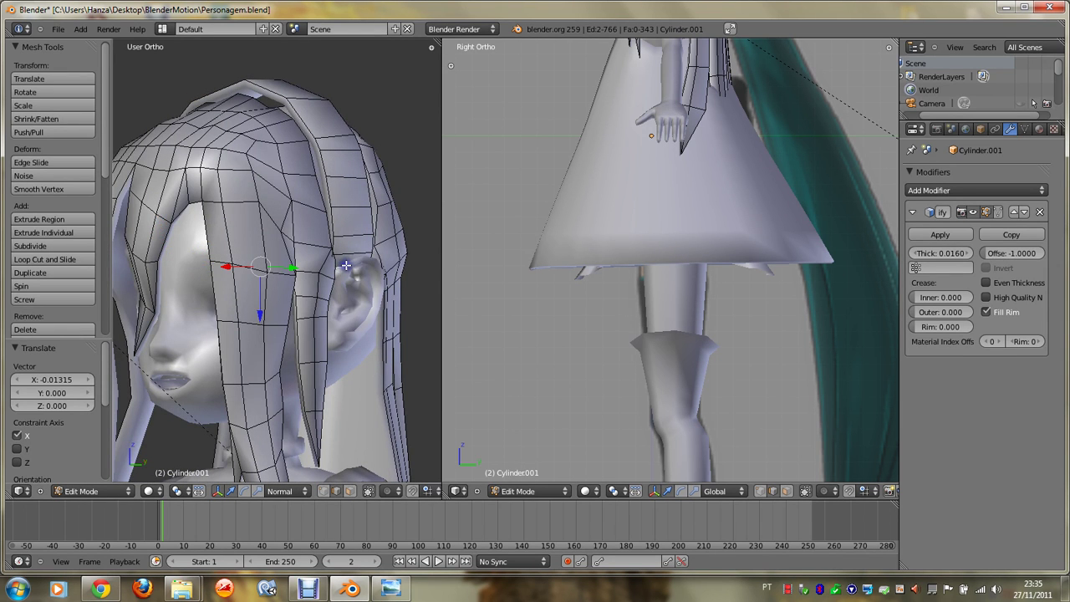
key(KP_1)
key(z)
key(g)
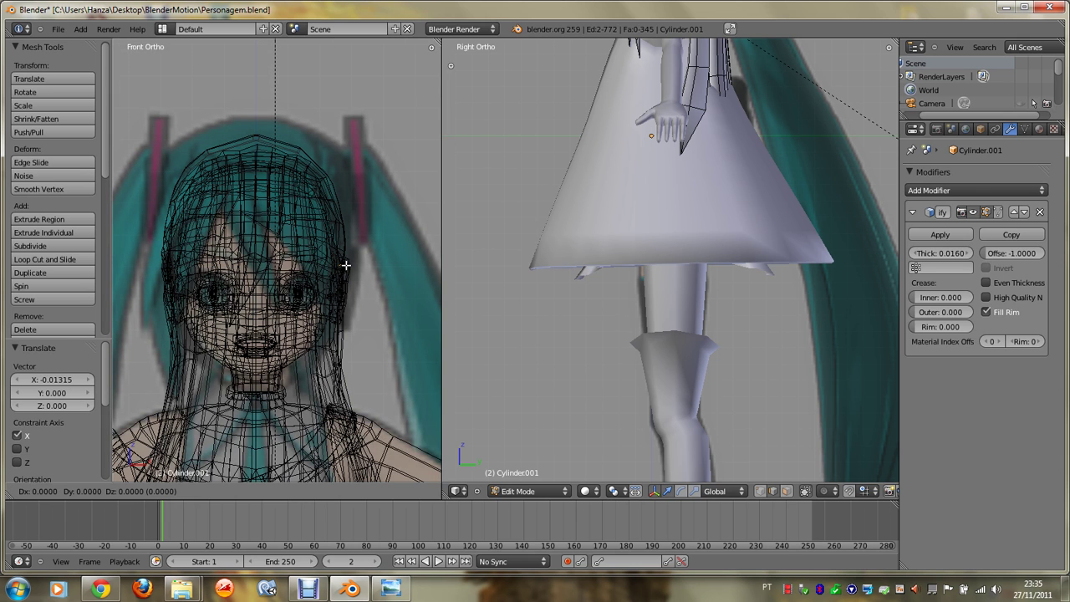
key(z)
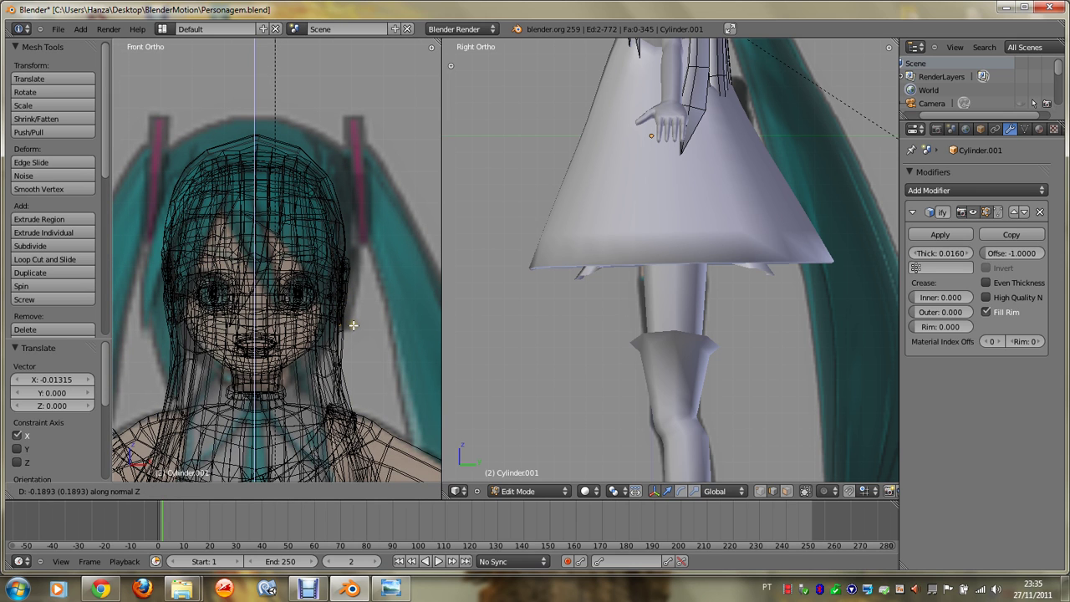
click(357, 321)
Step: Extrude the end edges into an ear panel, widening it along X and squashing it along Z
middle_drag(357, 321, 348, 316)
key(z)
scroll(348, 316, up, 3)
scroll(348, 316, down, 3)
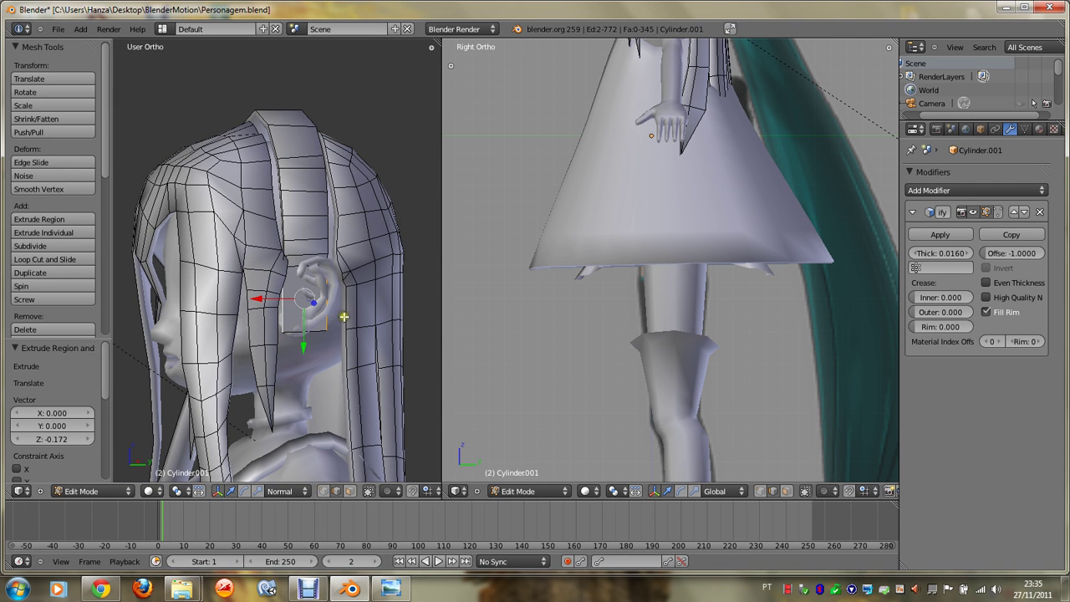
key(e)
key(s)
key(x)
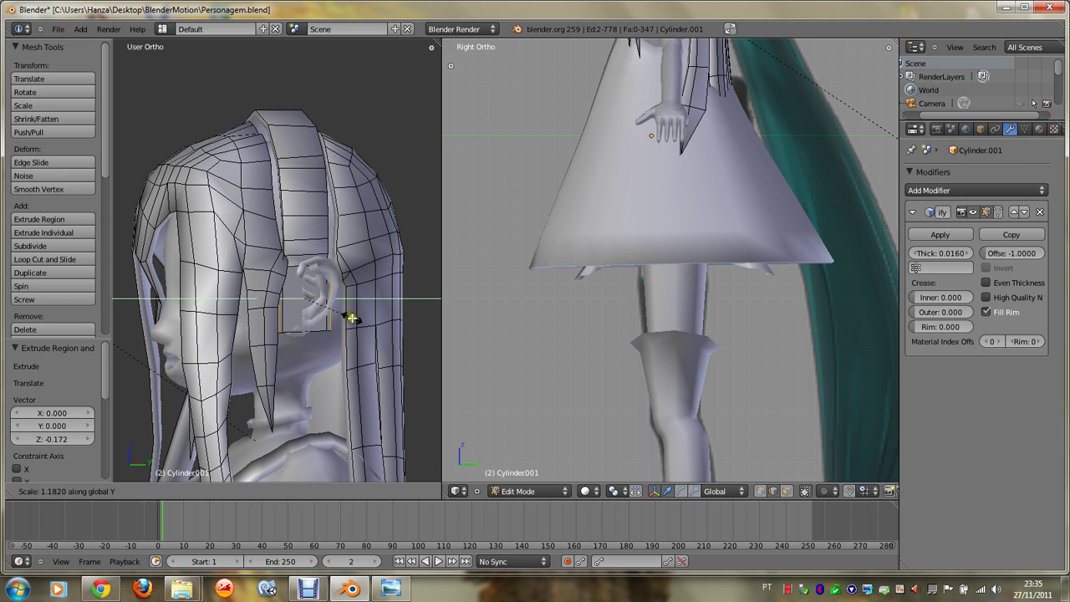
click(362, 323)
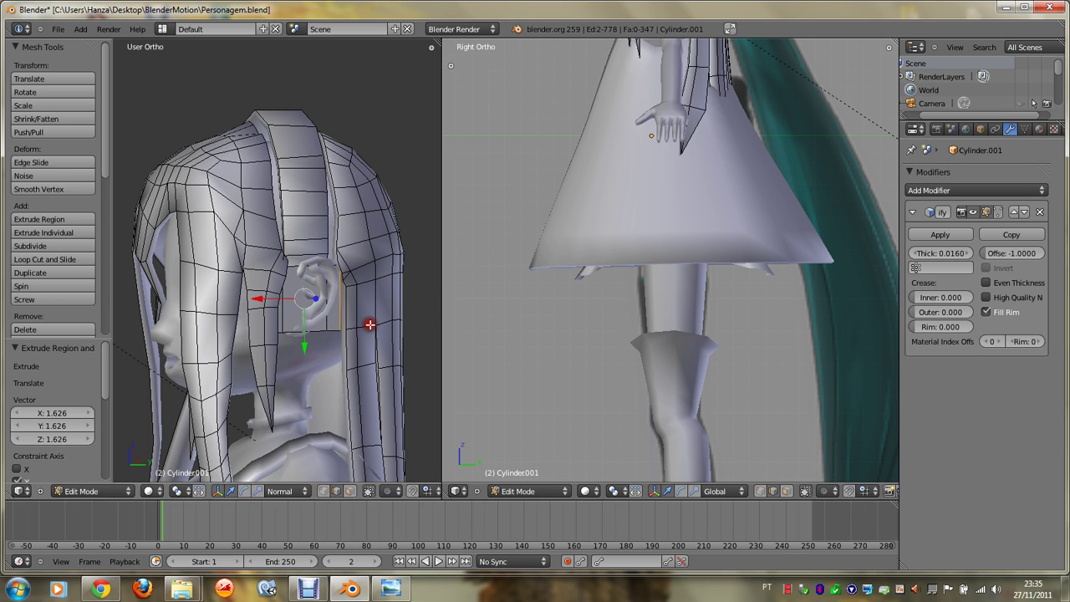
key(s)
key(z)
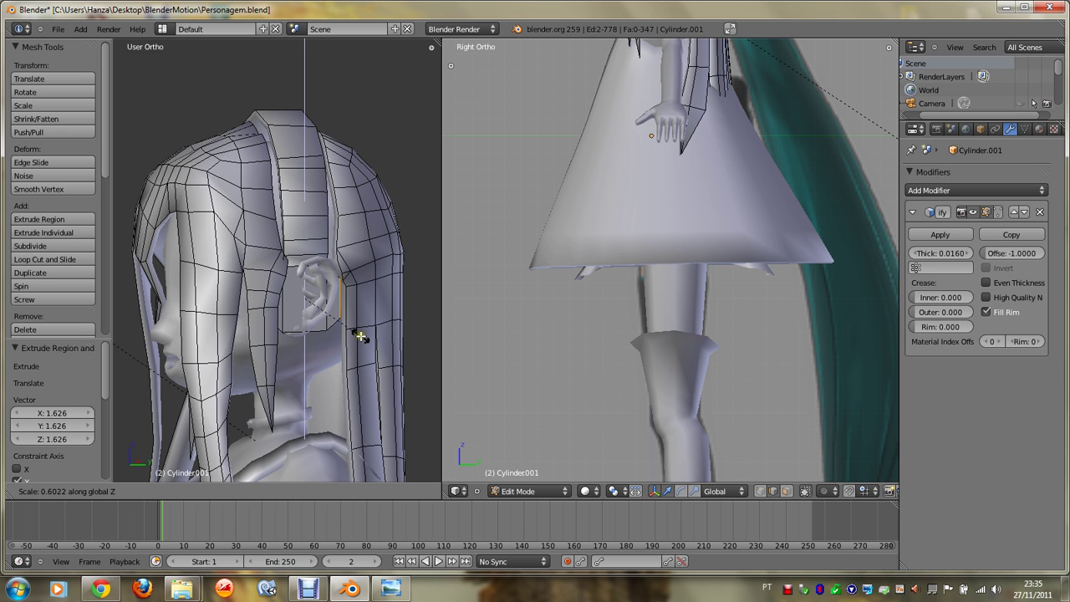
click(354, 326)
Step: Move the ear panel sideways along X into position
mouse_move(354, 324)
middle_down()
mouse_move(289, 337)
mouse_move(332, 328)
middle_up()
scroll(289, 337, up, 2)
key(g)
key(x)
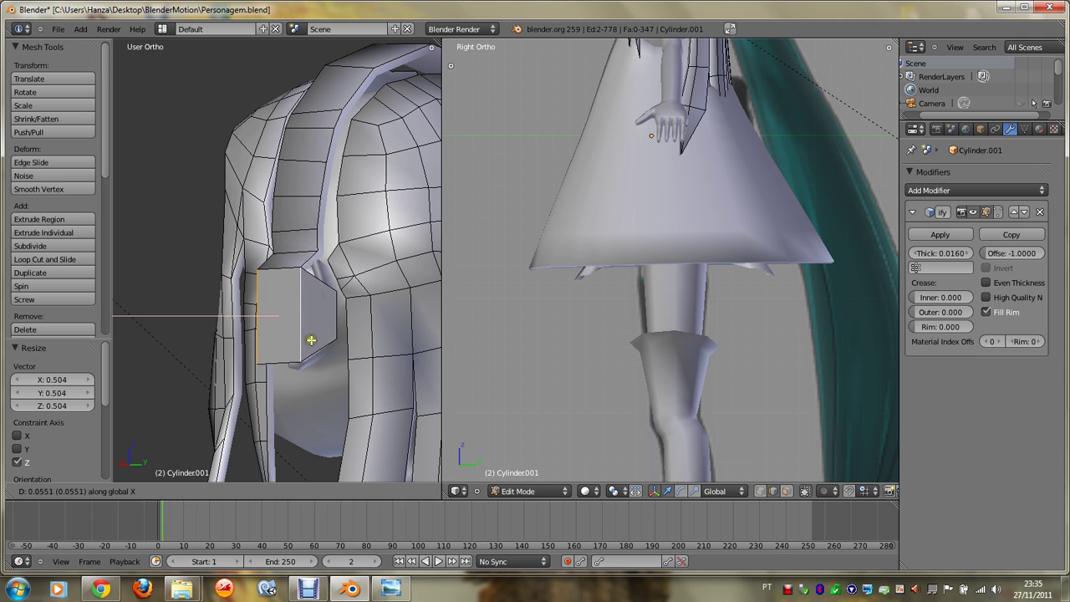
click(308, 346)
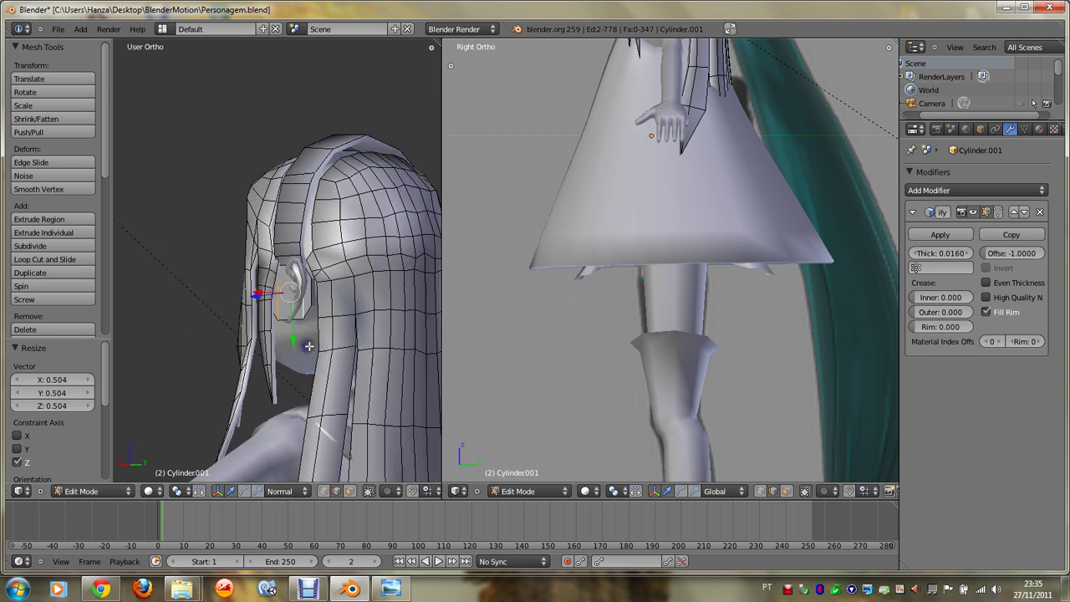
Step: Delete the unwanted extra geometry beside the ear
middle_drag(308, 346, 312, 345)
scroll(312, 345, up, 1)
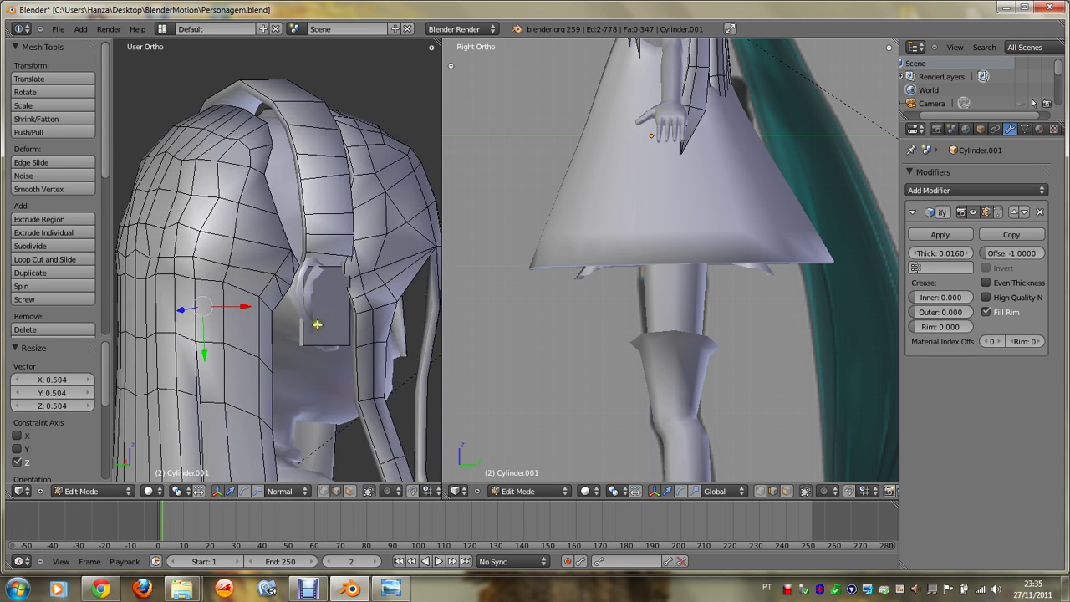
scroll(323, 320, up, 1)
middle_drag(312, 331, 312, 331)
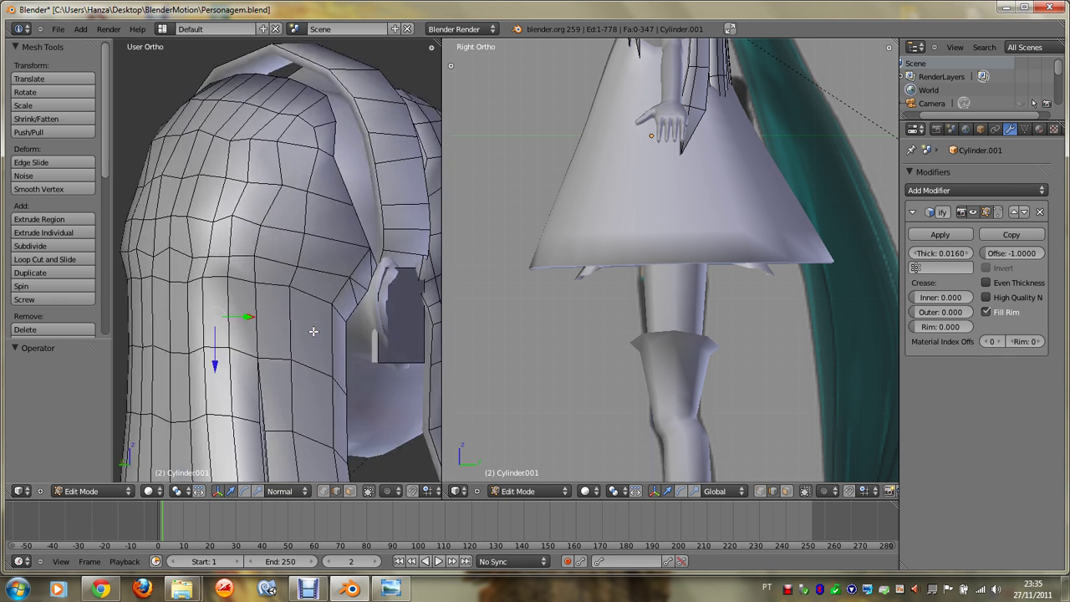
right_click(312, 331)
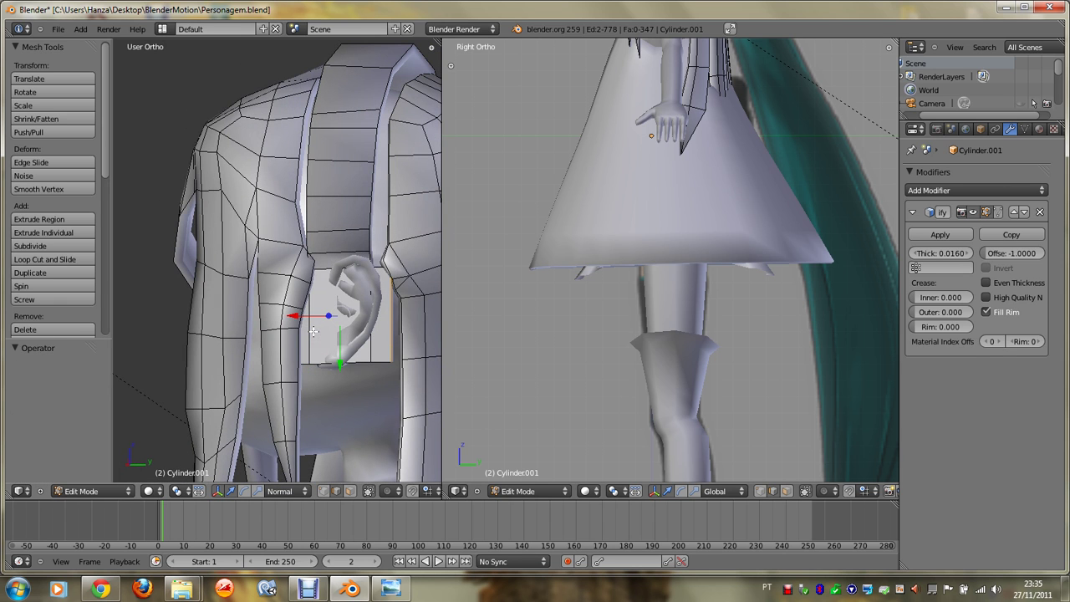
key(x)
click(361, 342)
Step: Select the four ear-panel edges on both sides of the head
key(ctrl+KP_1)
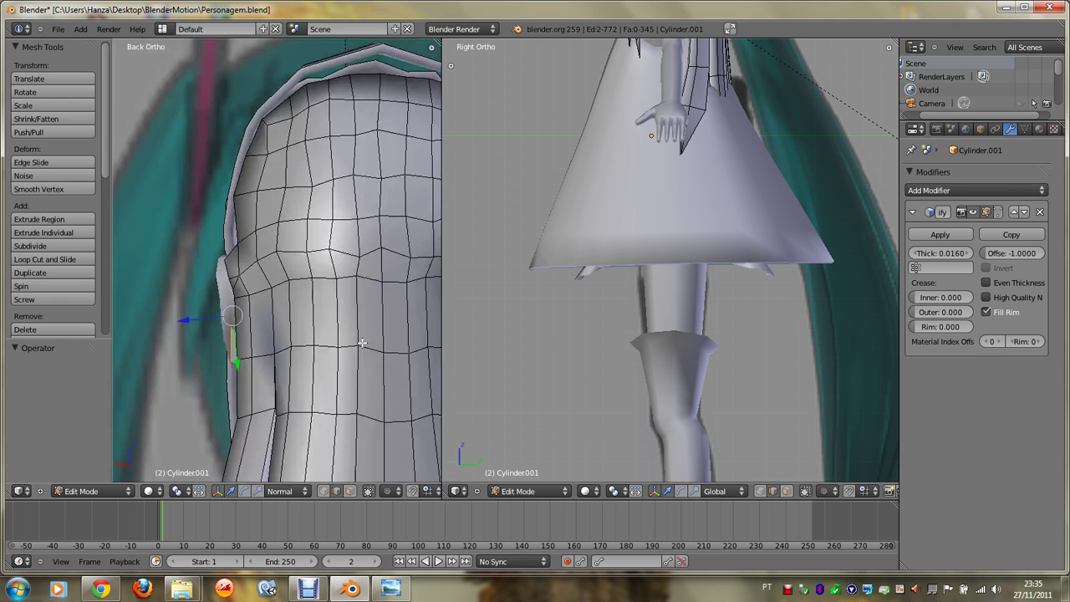
key(KP_4)
key(KP_4)
key(KP_4)
key(KP_4)
key(KP_4)
key(KP_4)
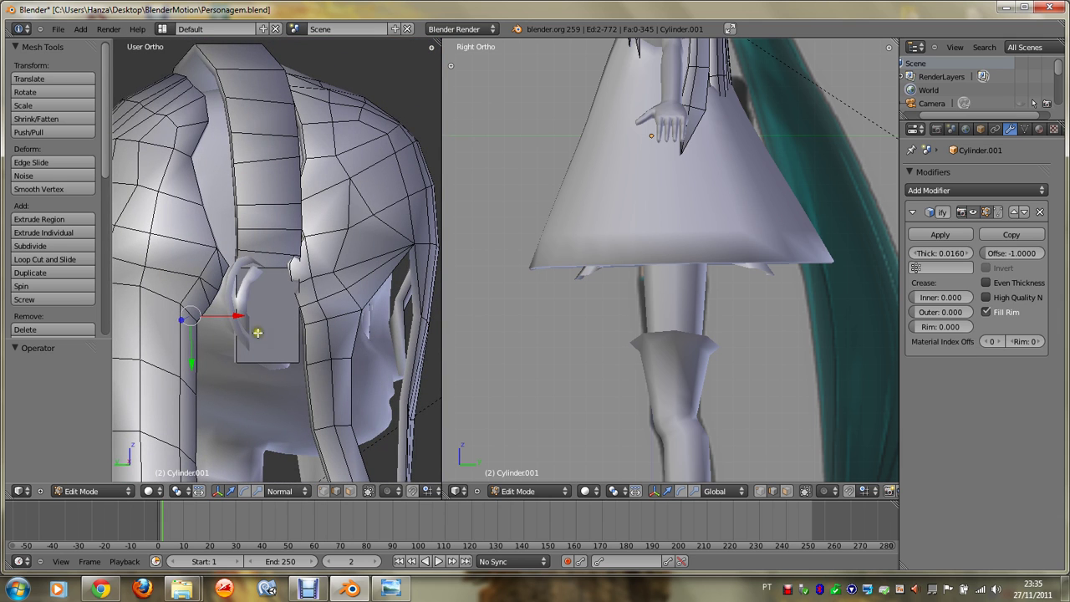
shift+right_click(238, 326)
shift+right_click(305, 328)
key(z)
key(KP_4)
key(KP_4)
key(KP_4)
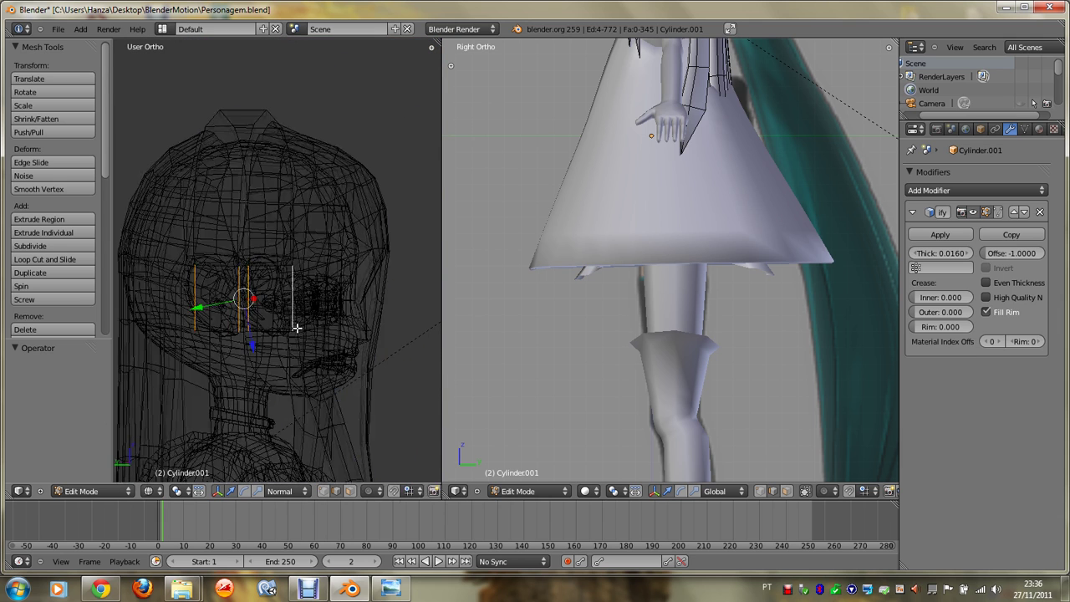
key(KP_4)
Step: Extrude the four edges, spread them along Y and shorten them along Z
key(e)
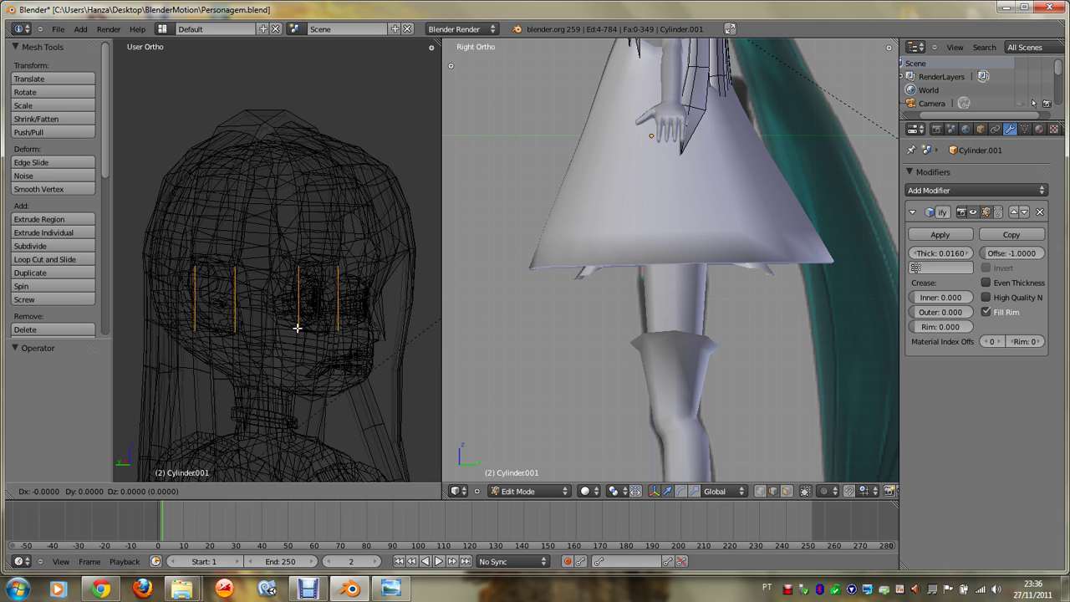
key(s)
key(y)
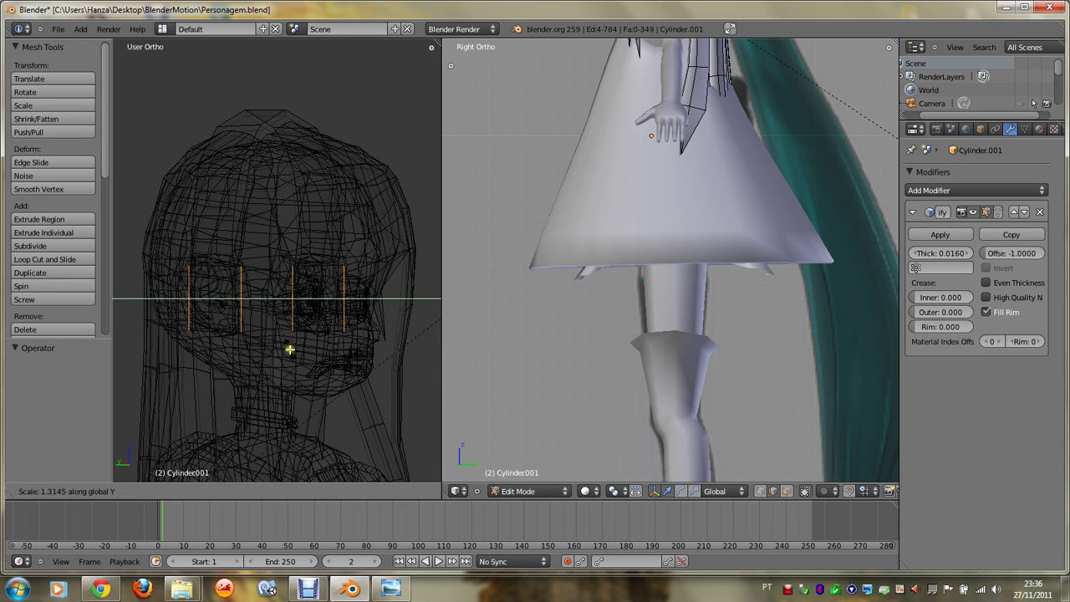
click(288, 355)
key(s)
key(z)
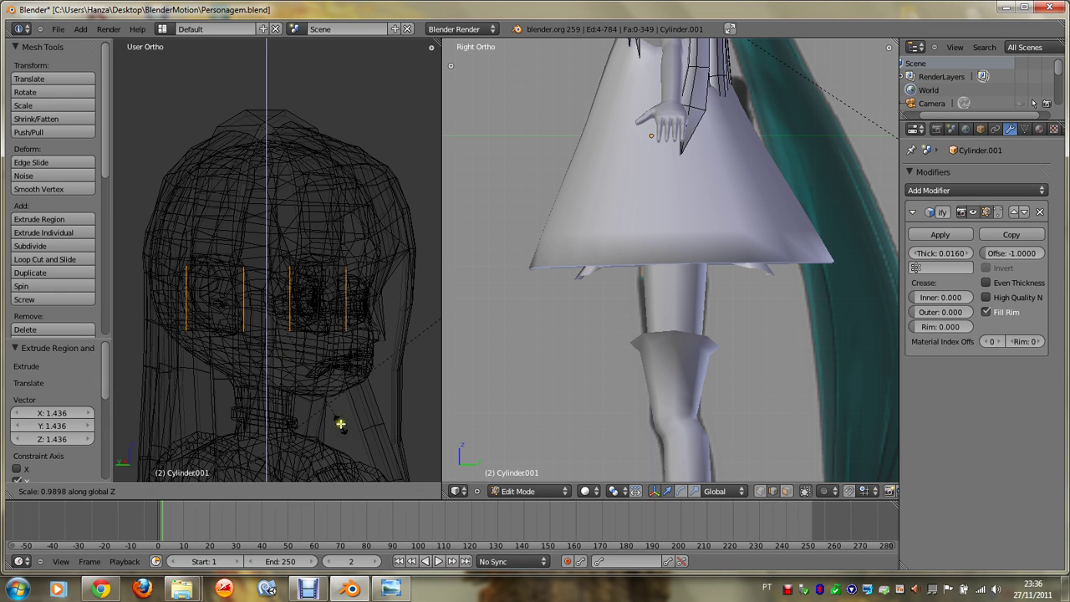
click(326, 353)
Step: Select an edge of the ear panel from a side view
key(z)
key(KP_4)
key(KP_4)
key(KP_4)
key(KP_4)
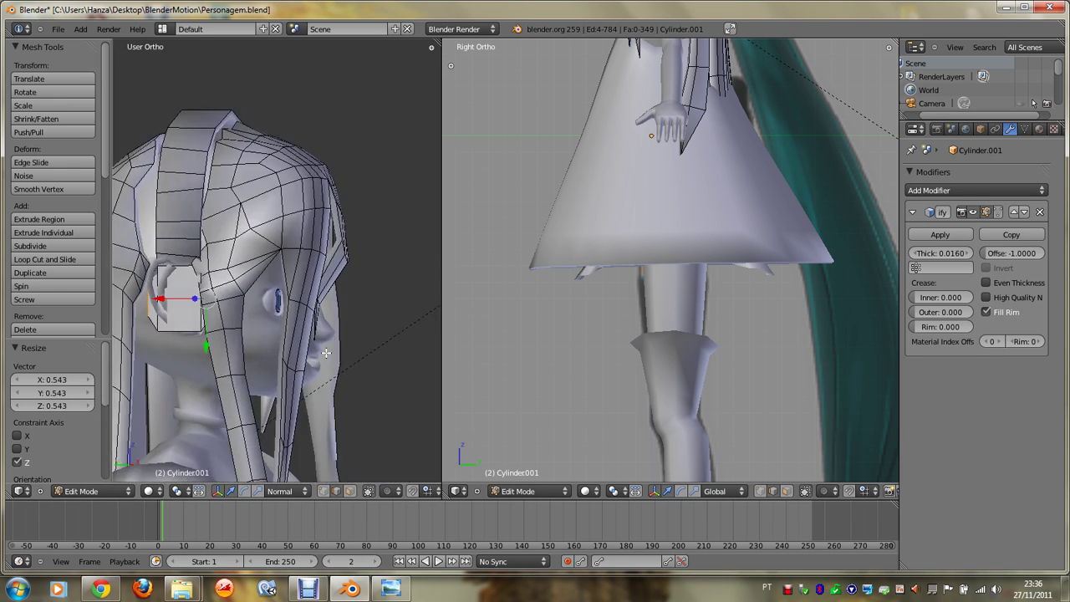
key(KP_6)
key(KP_6)
key(KP_6)
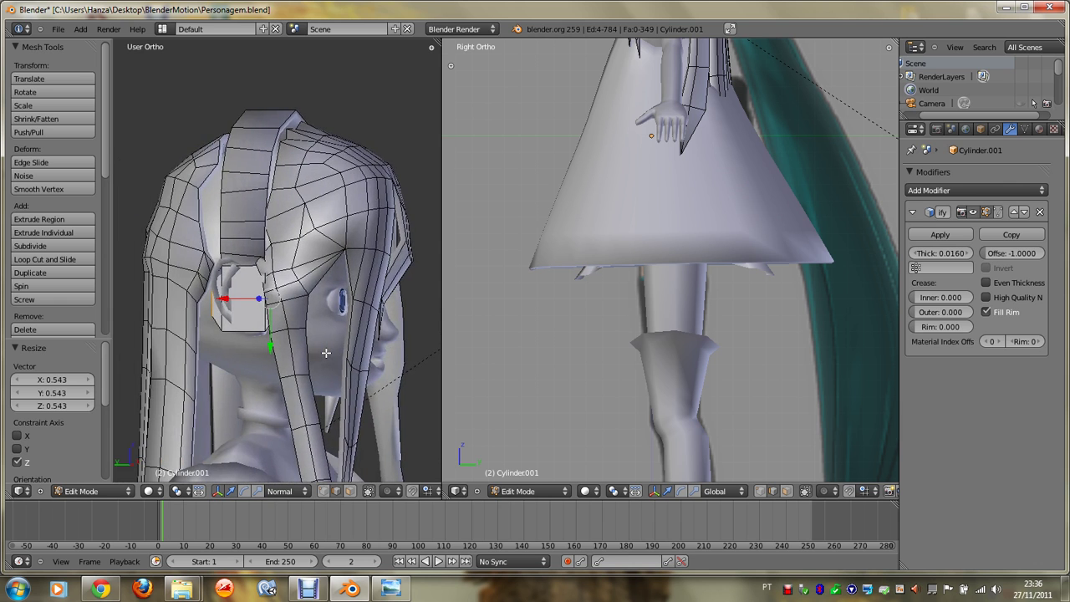
key(KP_6)
key(KP_6)
key(KP_6)
scroll(326, 353, up, 2)
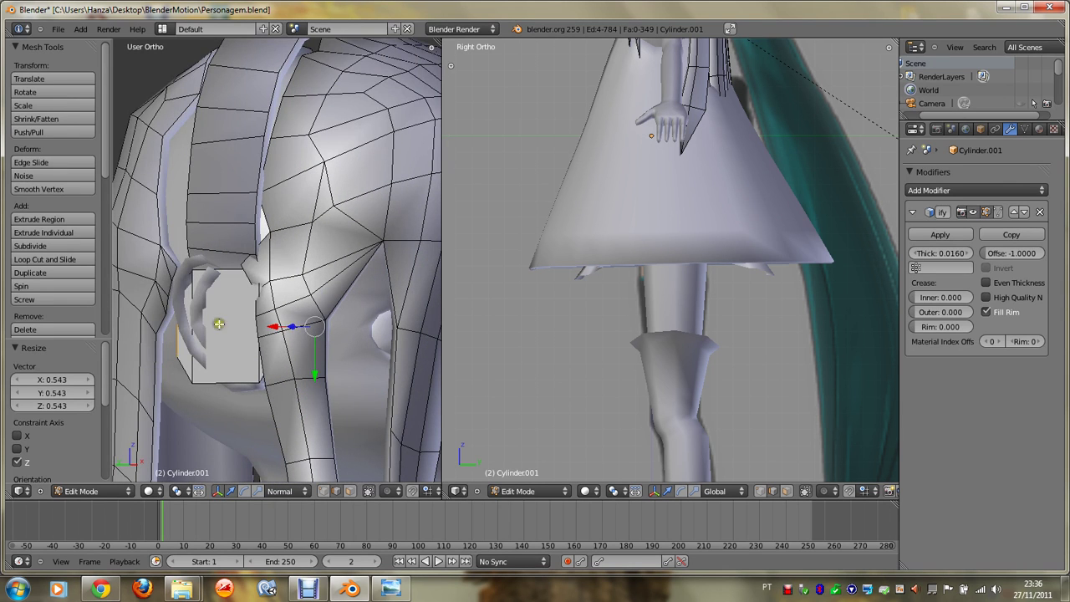
right_click(263, 342)
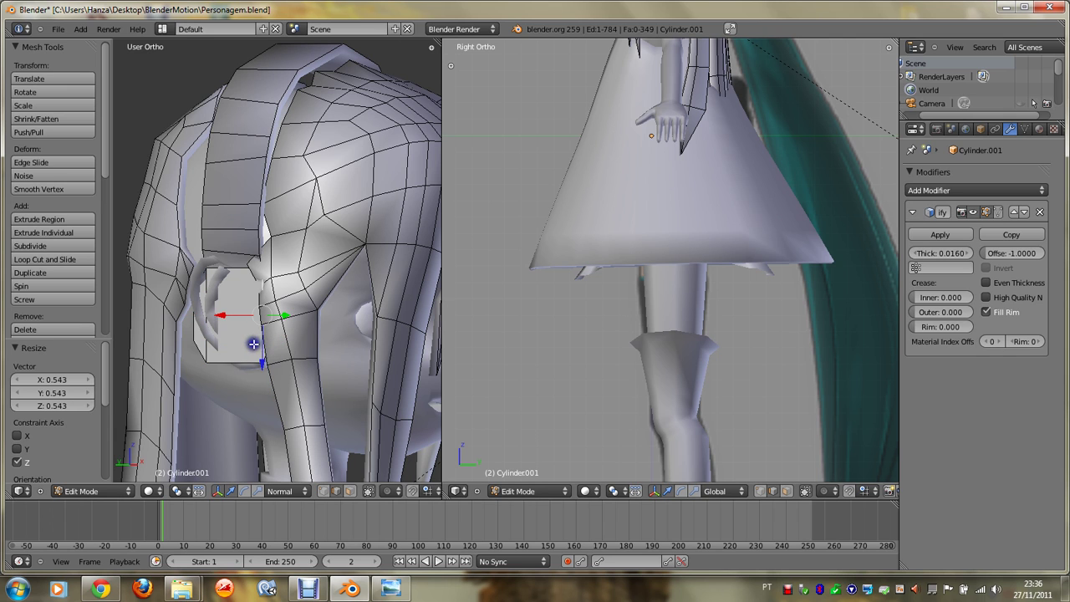
key(KP_6)
key(KP_6)
Step: In face select mode, select the faces beside each ear on both sides
right_click(304, 319)
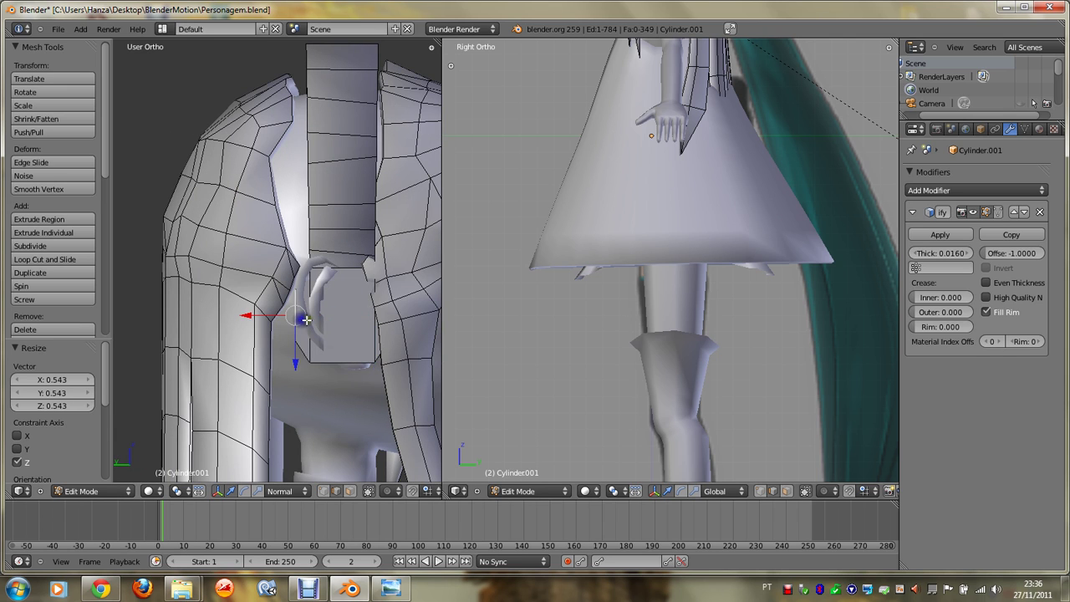
key(ctrl+Tab)
right_click(326, 327)
shift+right_click(326, 326)
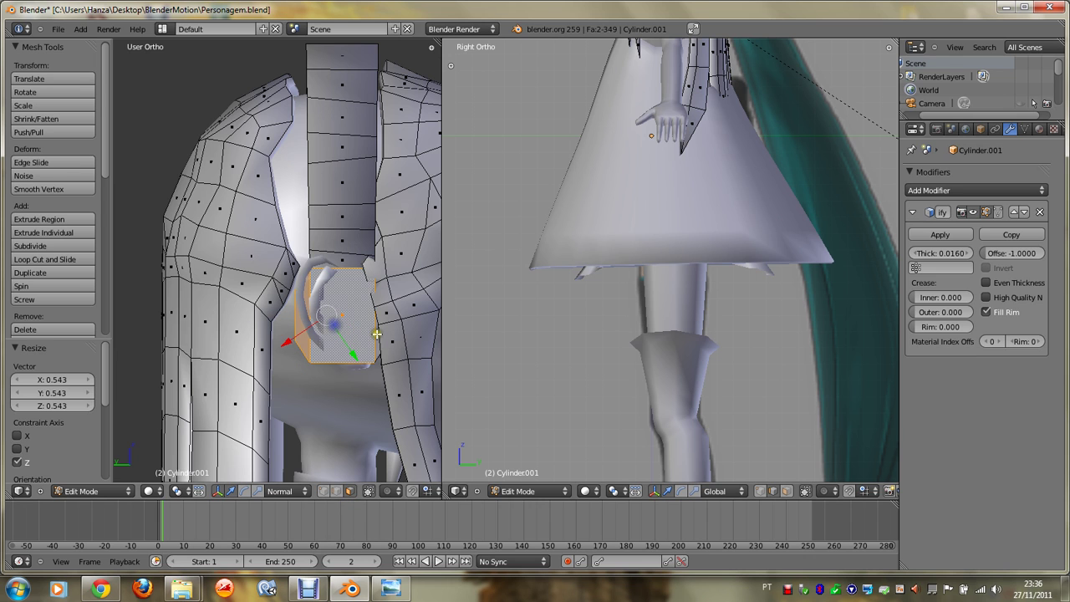
shift+right_click(374, 332)
key(KP_1)
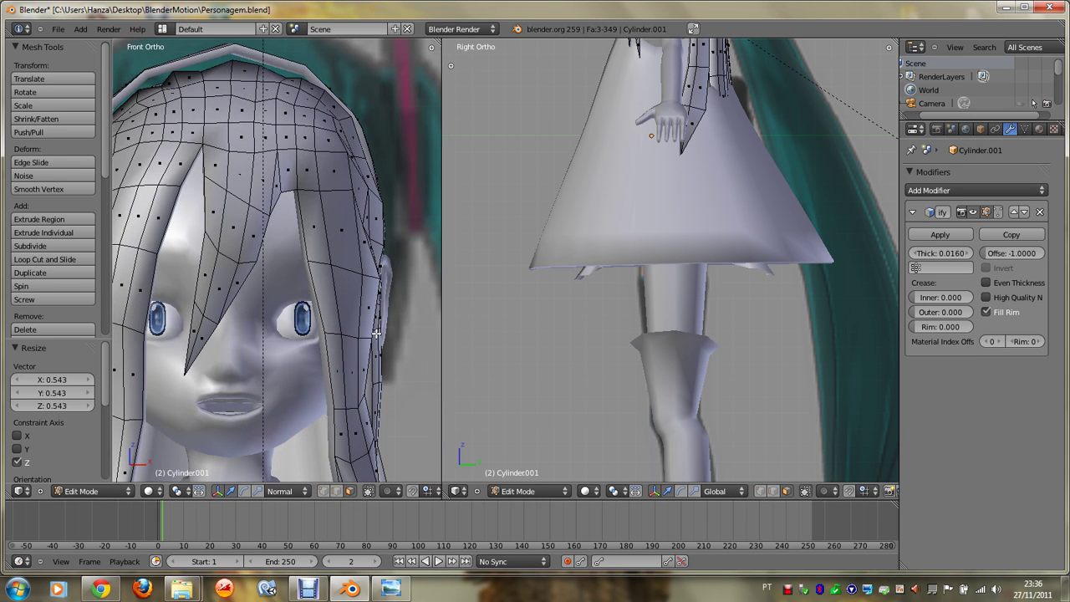
key(KP_6)
key(KP_6)
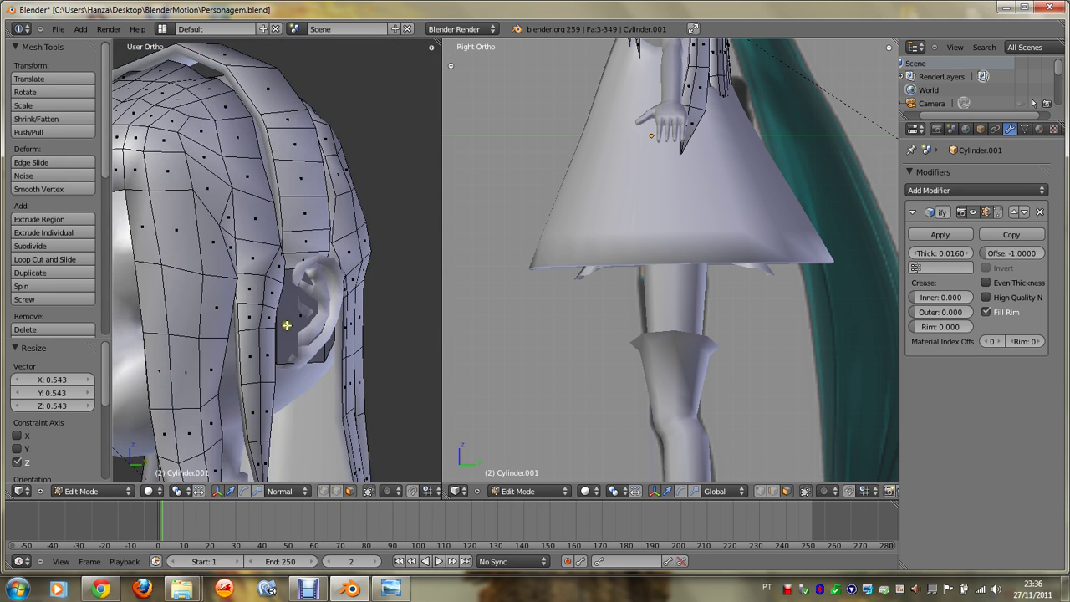
shift+right_click(275, 326)
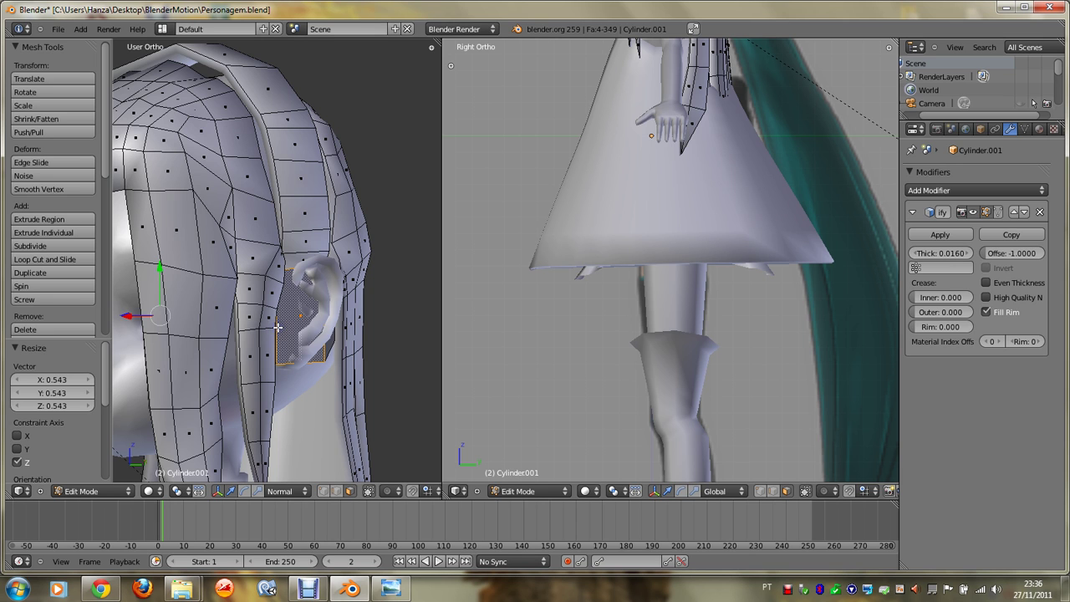
key(KP_6)
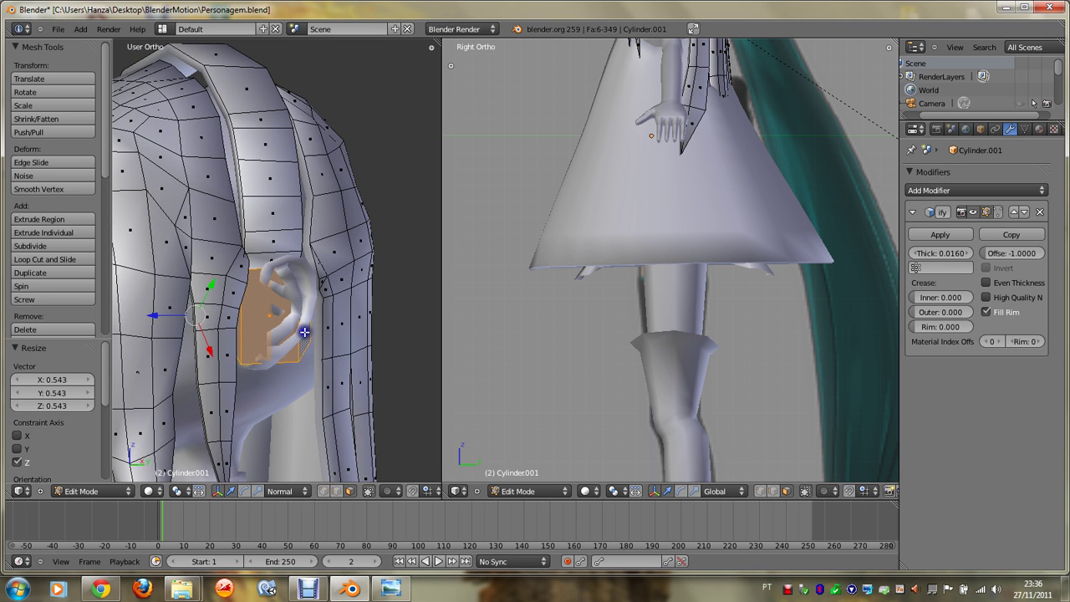
key(KP_1)
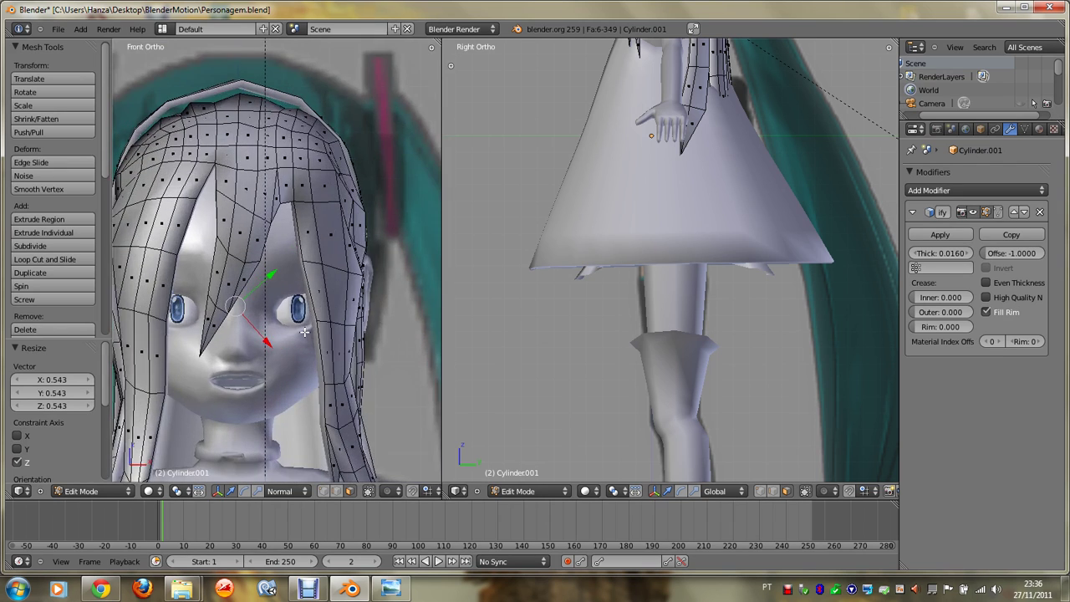
key(z)
key(KP_6)
key(KP_1)
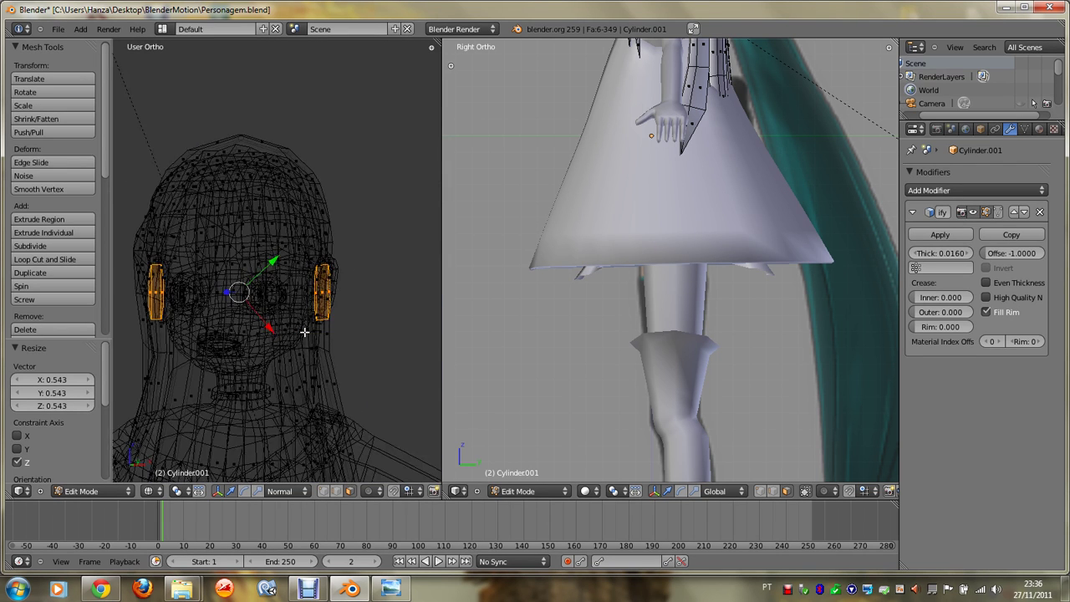
Step: Extrude the ear faces outward and widen them along X to about 1.104
key(g)
key(z)
key(z)
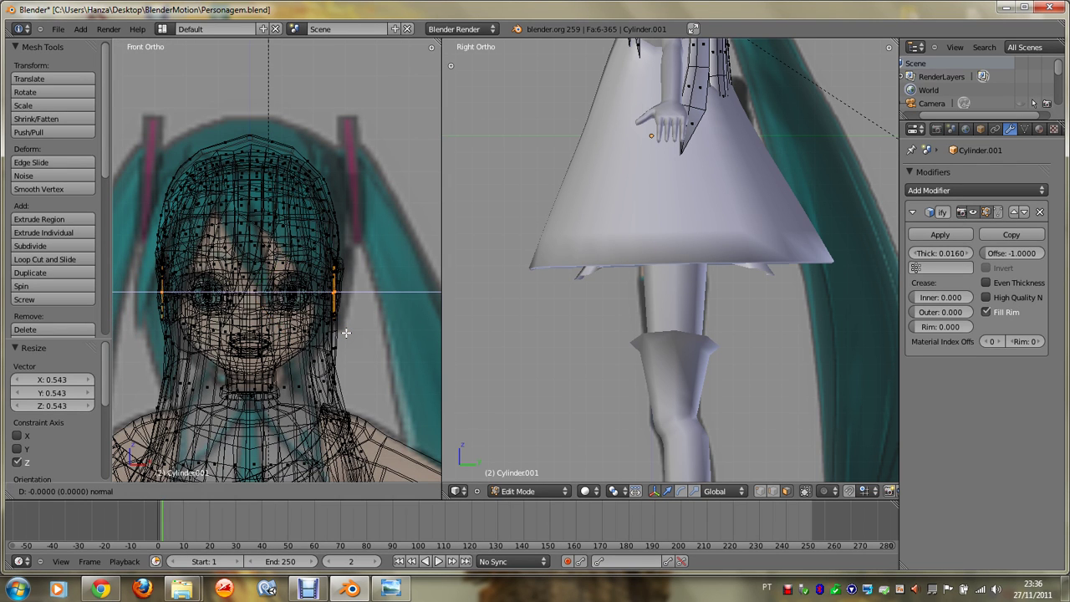
key(s)
key(x)
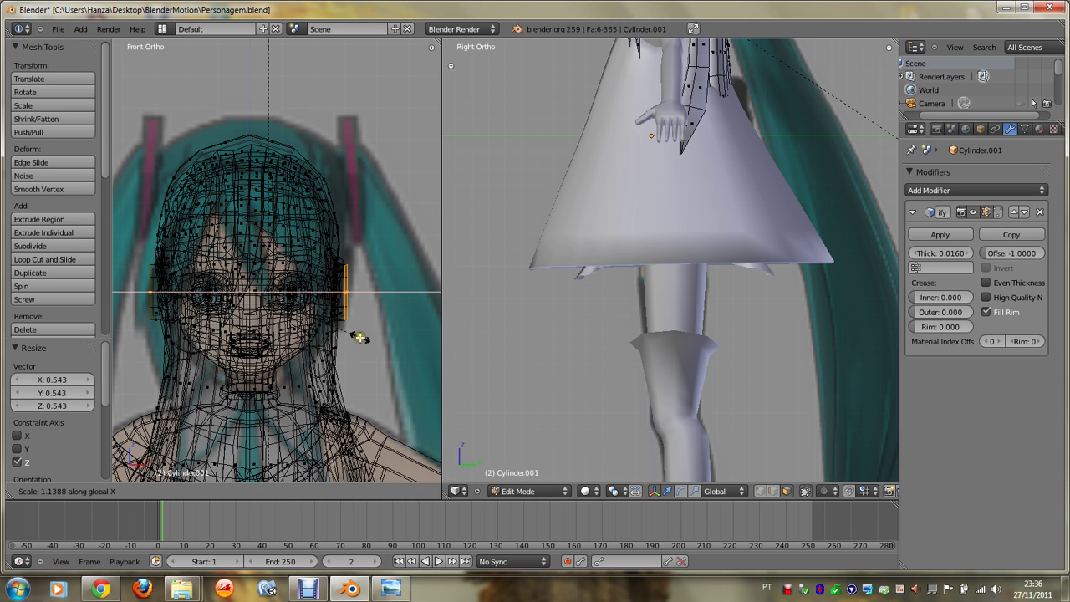
click(357, 337)
Step: Widen the ear cups along X to 1.077, then begin scaling them along Z
key(KP_4)
key(KP_4)
key(KP_8)
key(KP_2)
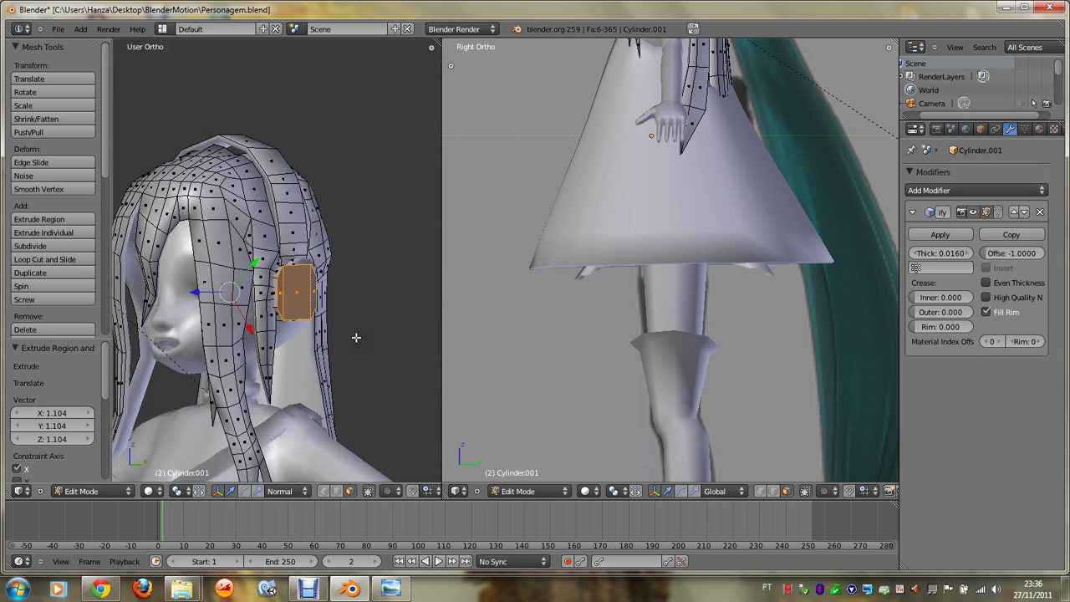
key(KP_6)
key(KP_6)
key(KP_1)
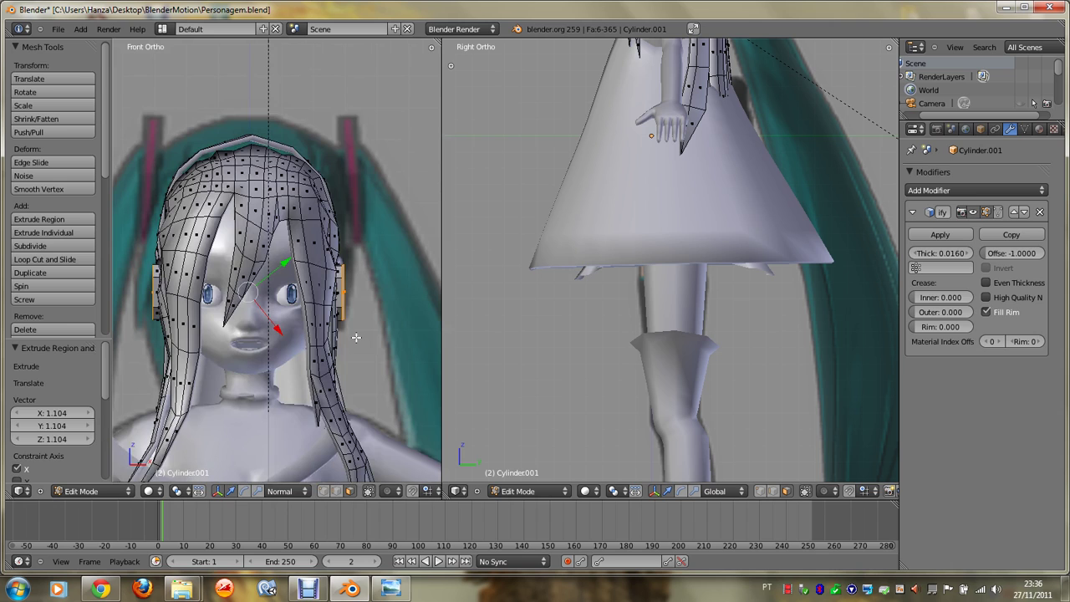
key(s)
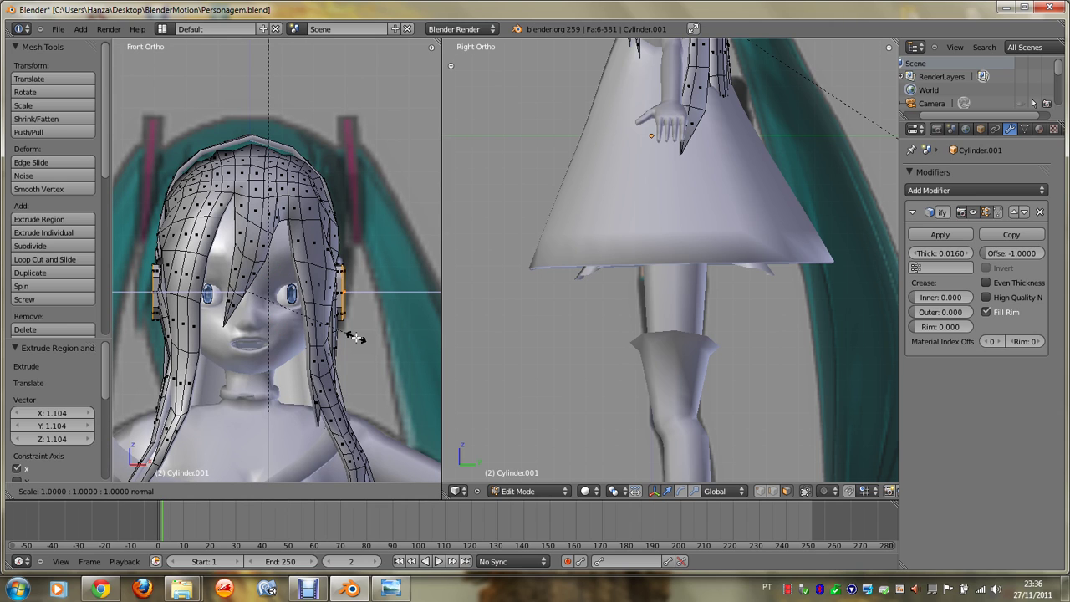
key(x)
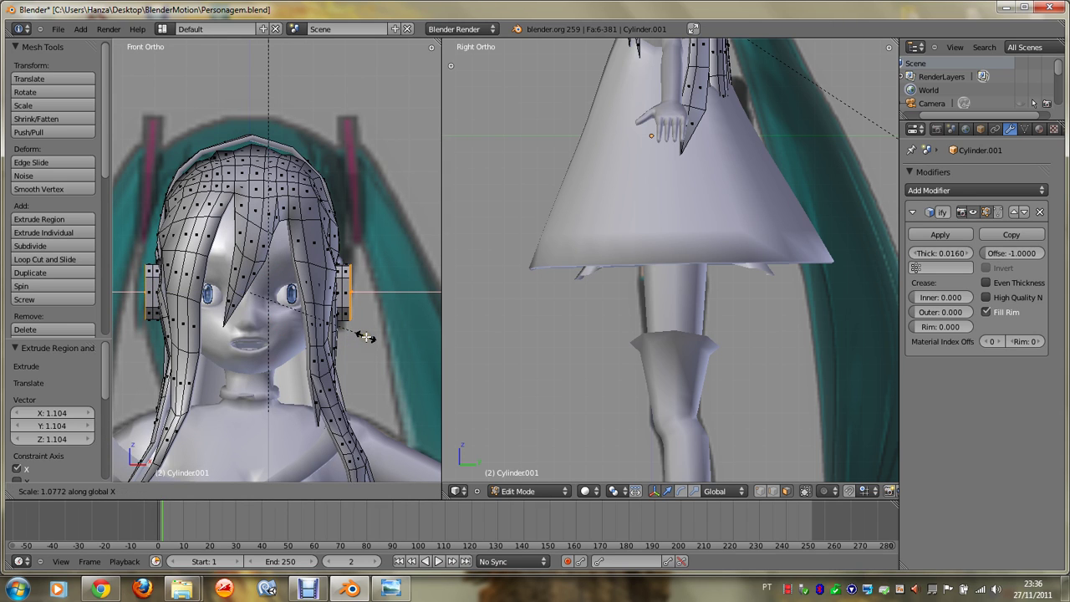
click(365, 336)
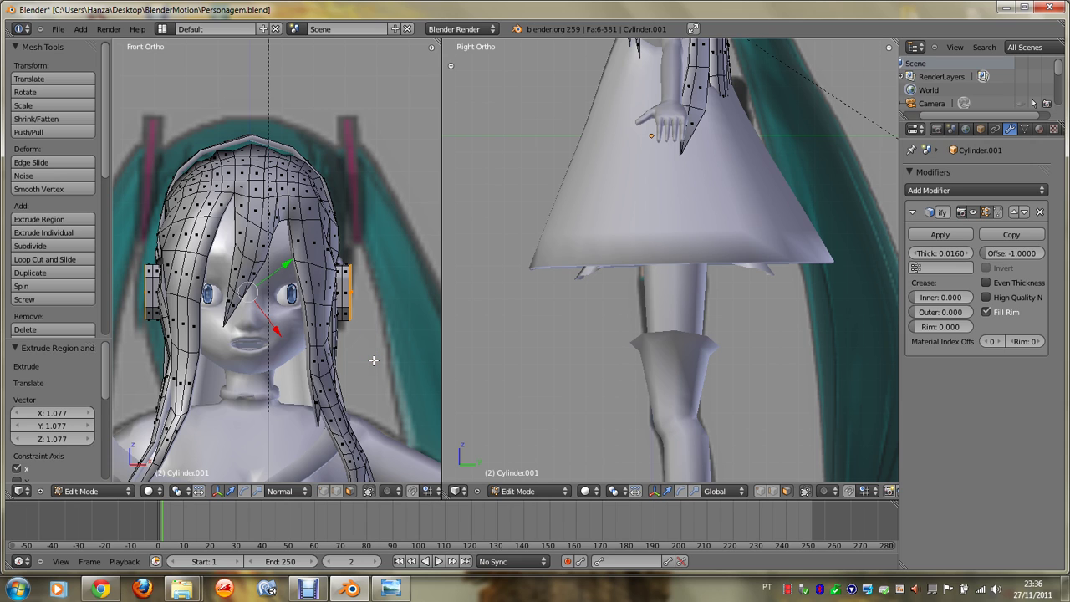
key(s)
key(z)
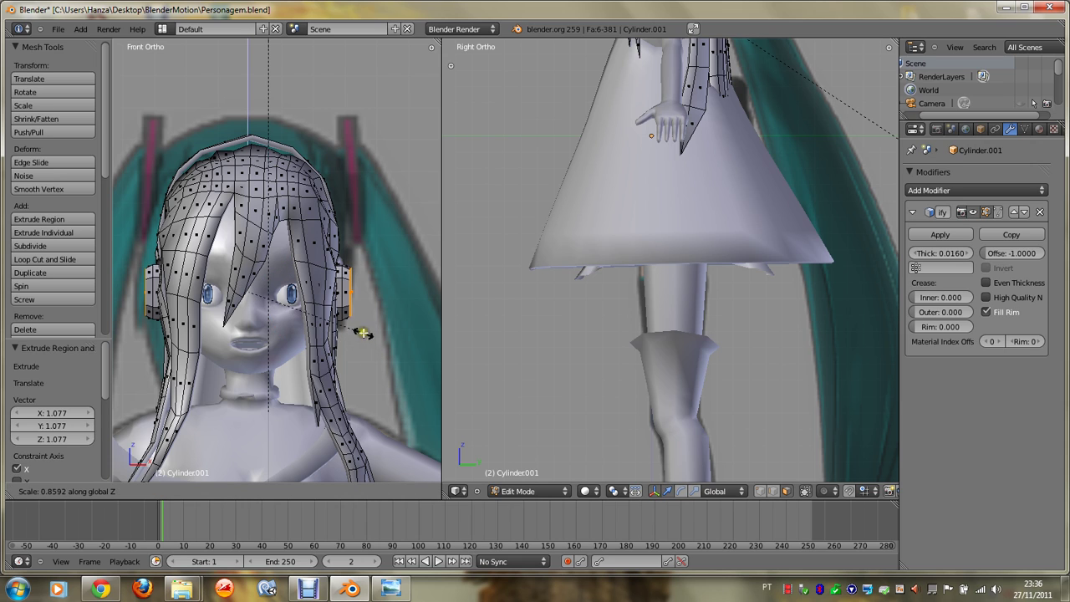
Step: Flatten the ear cups vertically and thin them front-to-back to 0.802
click(335, 299)
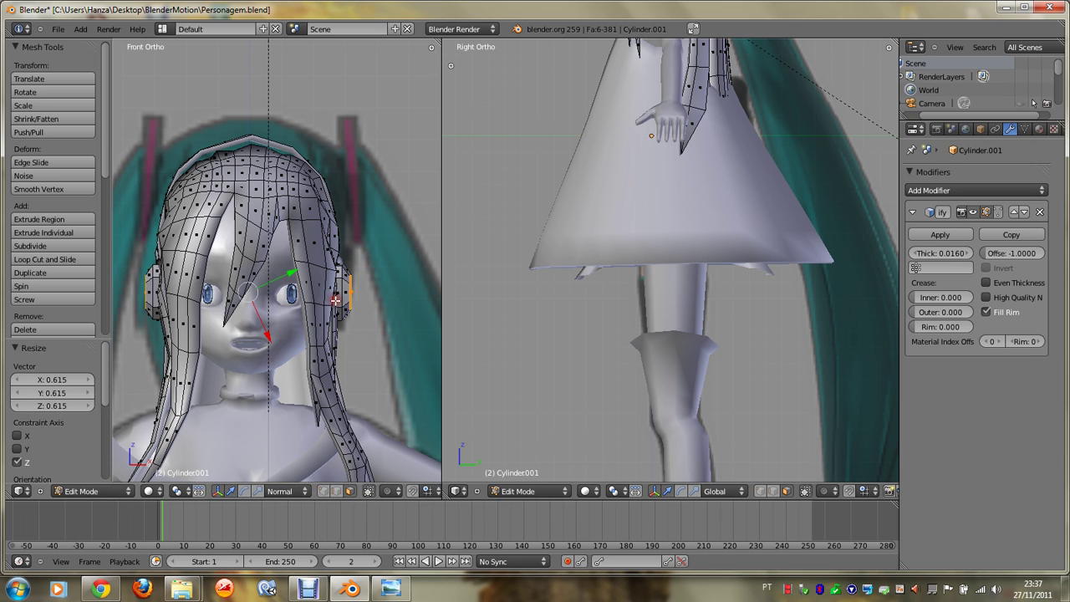
middle_drag(334, 299, 334, 299)
key(s)
key(y)
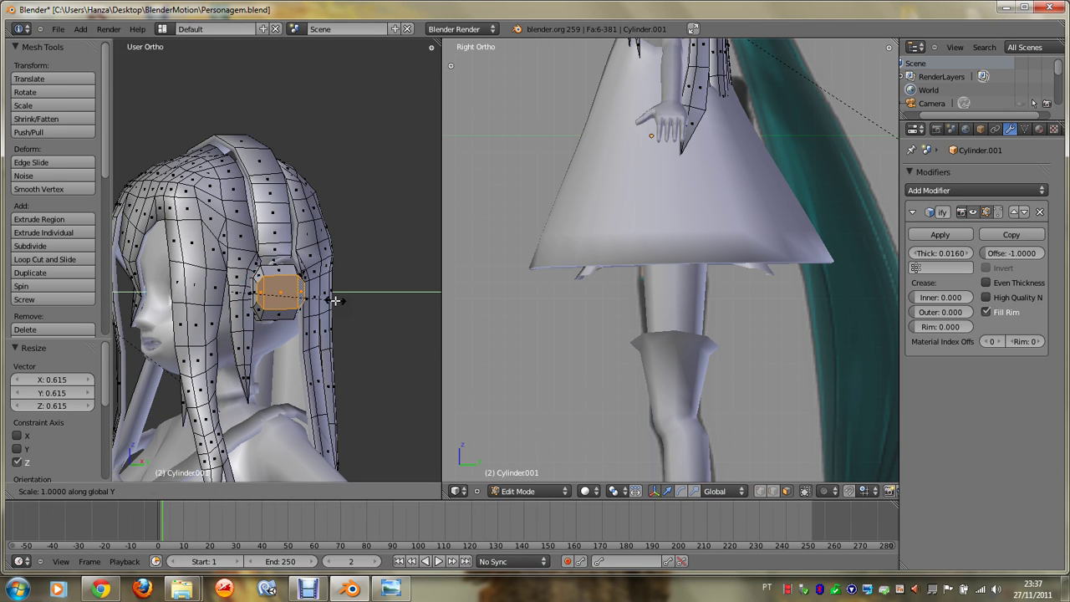
click(315, 296)
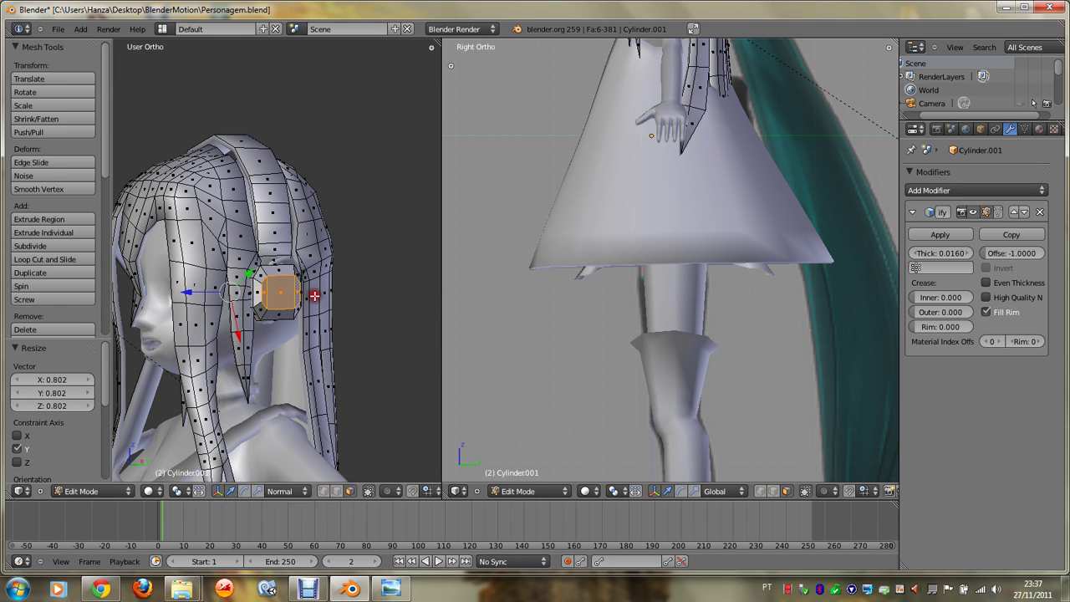
Step: From the back view, resize the outer ear-cup faces along X
scroll(282, 314, up, 4)
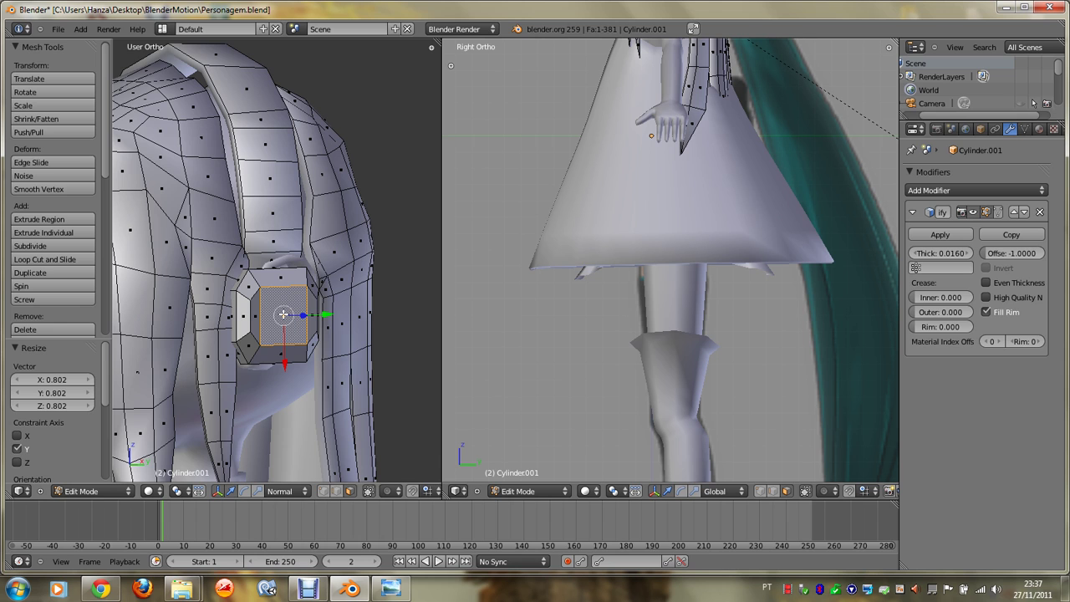
middle_drag(283, 314, 229, 310)
key(ctrl+KP_1)
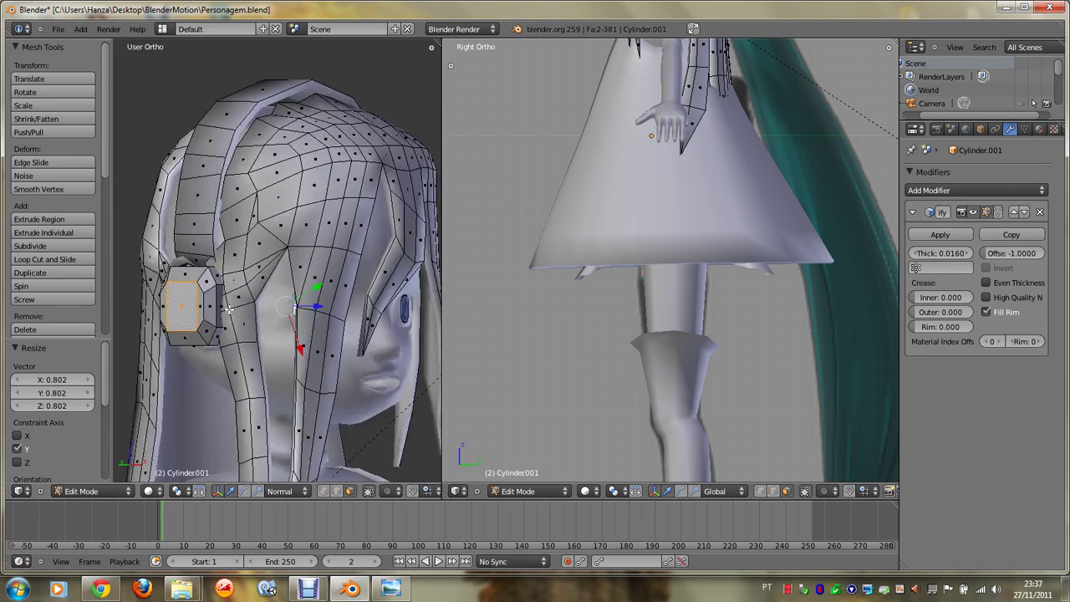
scroll(230, 309, down, 1)
scroll(229, 309, down, 1)
scroll(229, 309, down, 1)
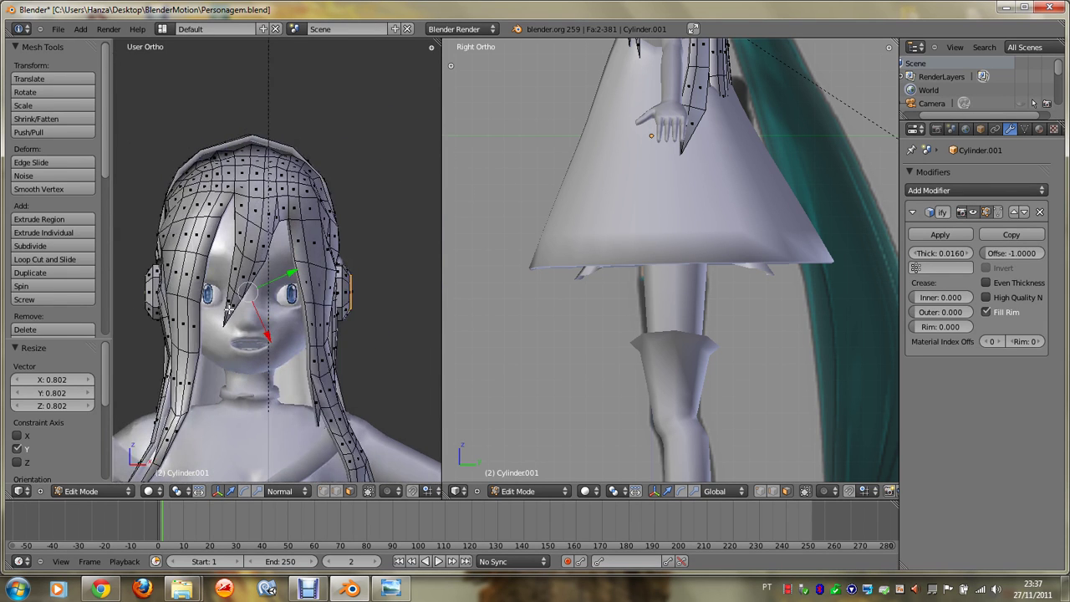
key(s)
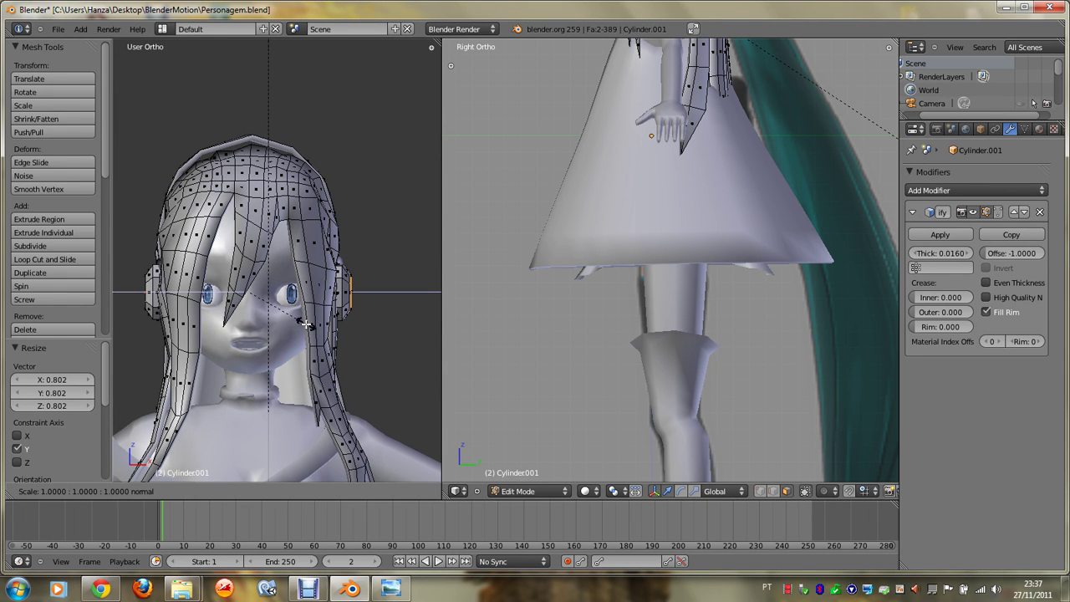
key(x)
click(302, 325)
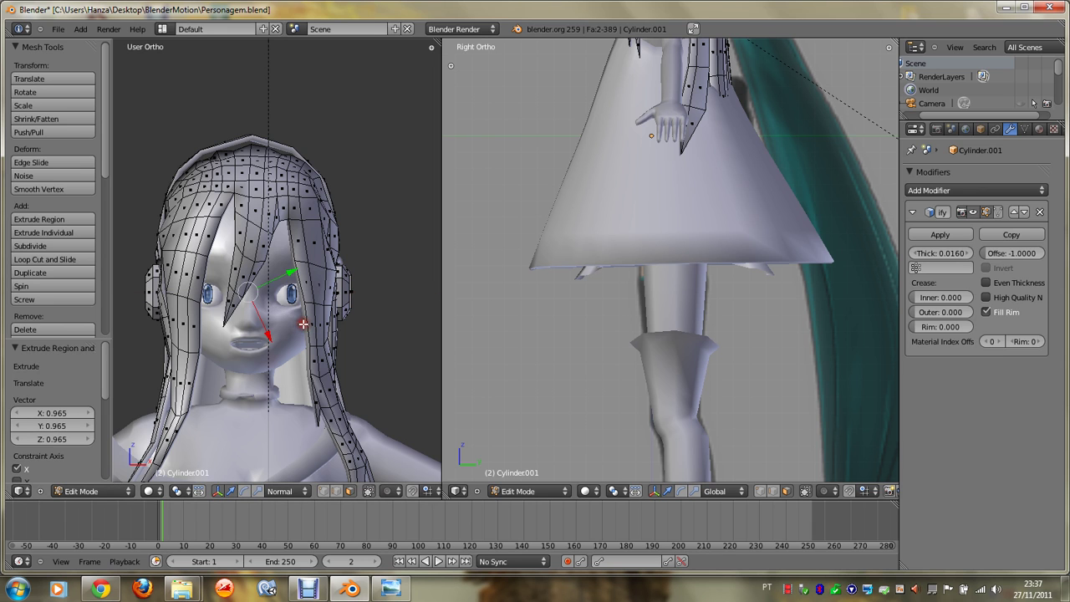
Step: With Individual Origins pivot, shrink each outer face to a 0.7808 inset, then return to Object Mode
middle_drag(299, 328, 338, 401)
scroll(341, 407, up, 4)
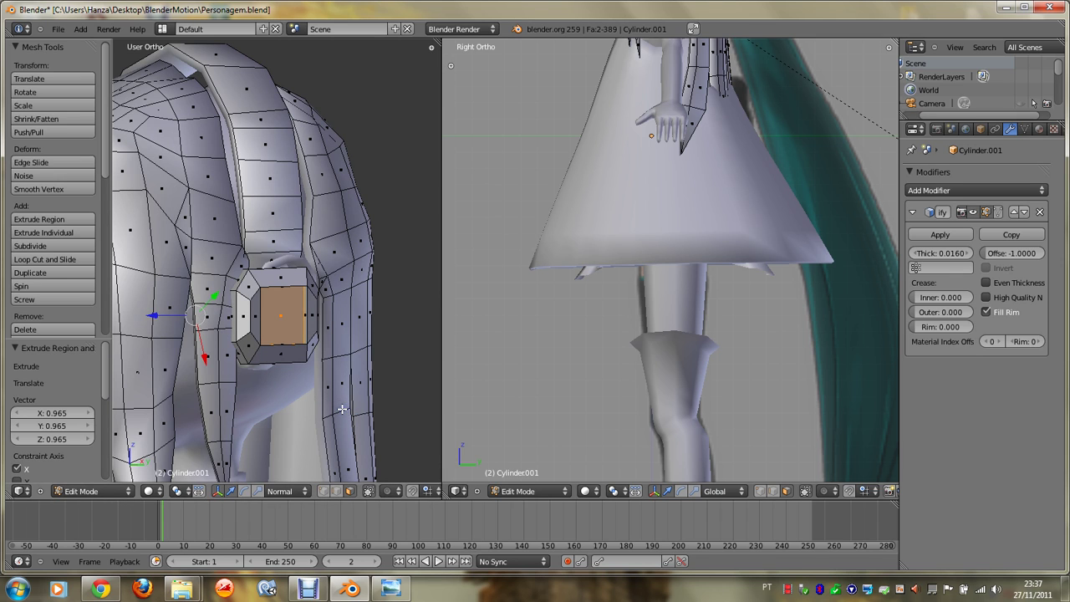
middle_drag(342, 409, 342, 408)
click(188, 493)
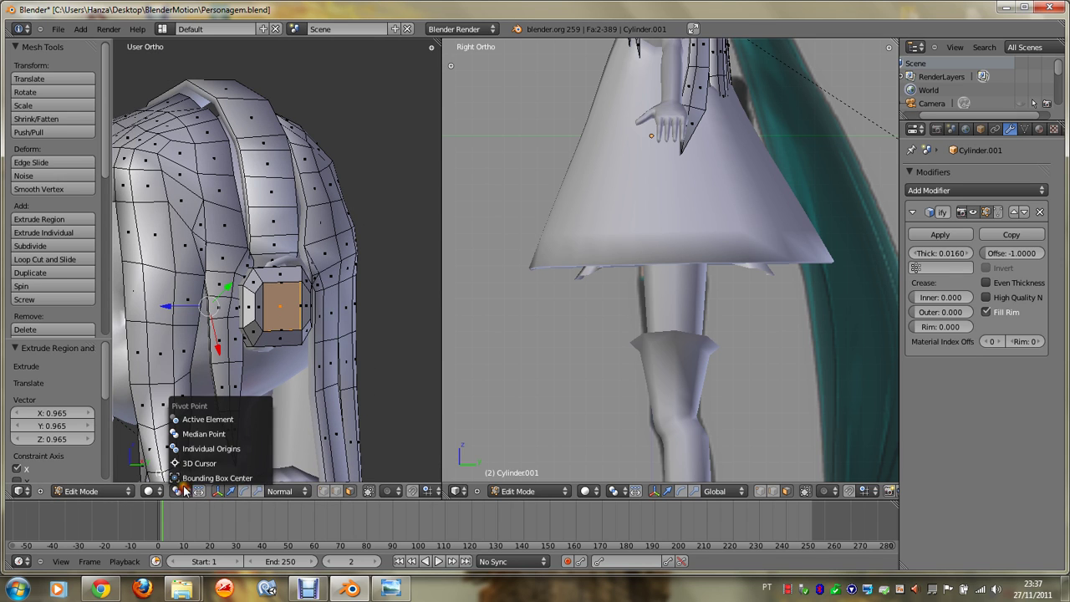
click(201, 445)
key(s)
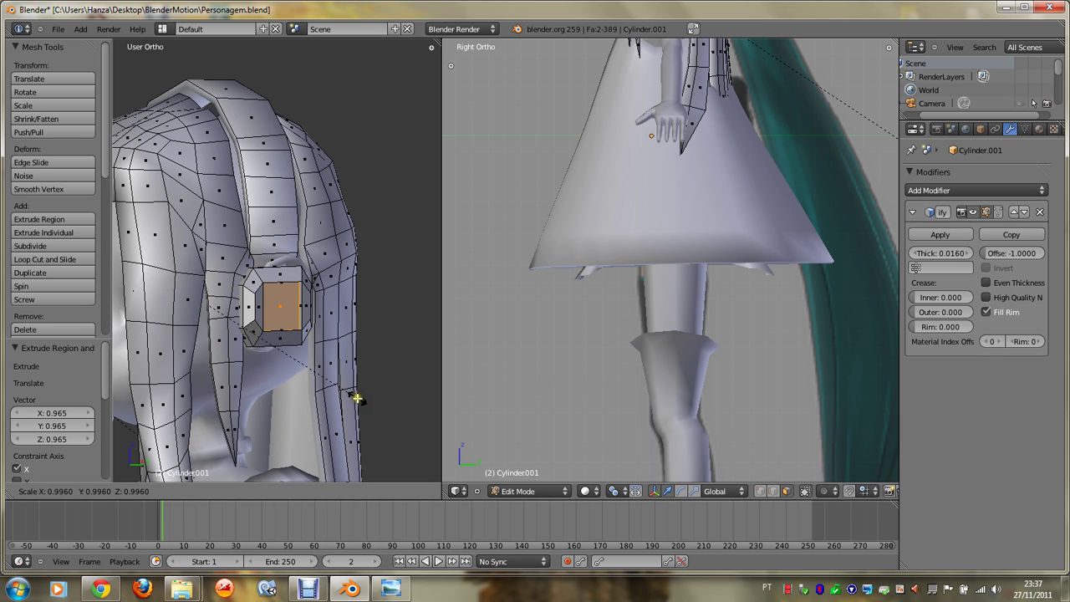
click(325, 335)
key(Tab)
Step: Select the hair object and enter Edit Mode on its mesh
scroll(325, 335, down, 3)
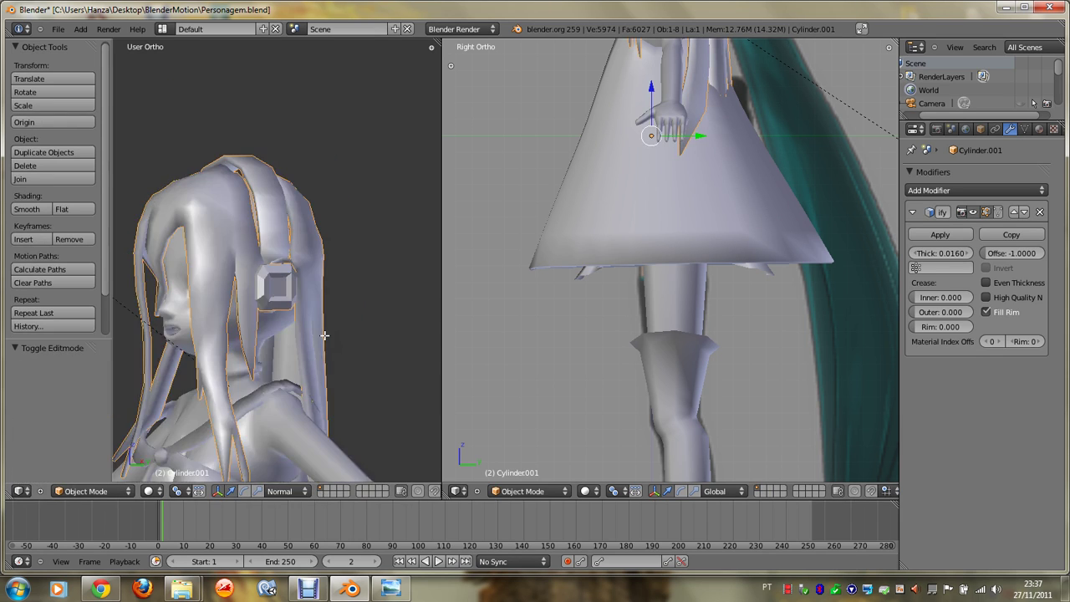
middle_drag(324, 335, 324, 335)
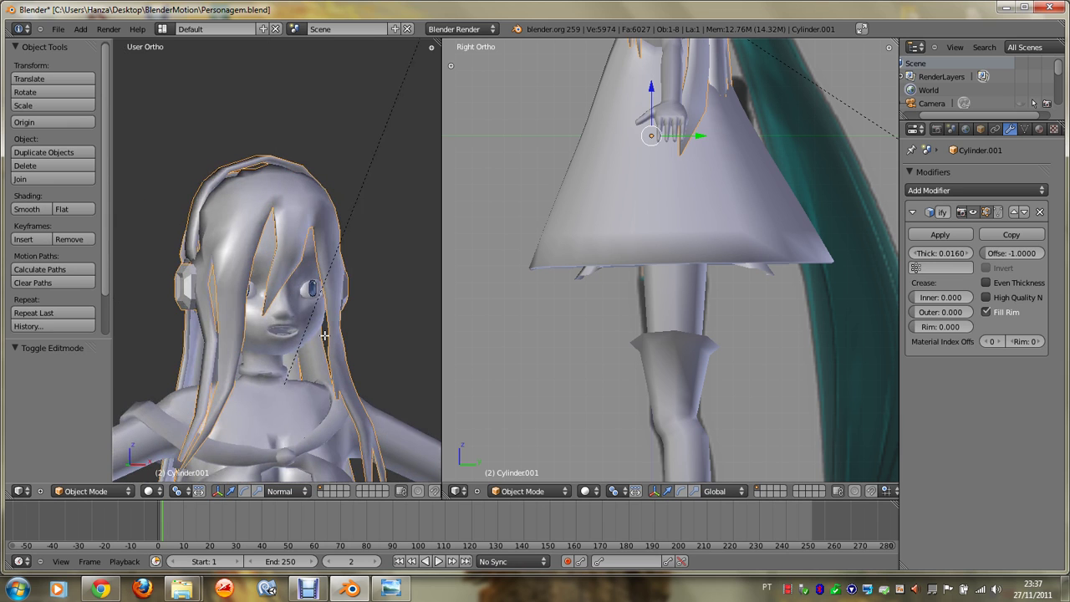
right_click(213, 299)
middle_drag(211, 277, 211, 277)
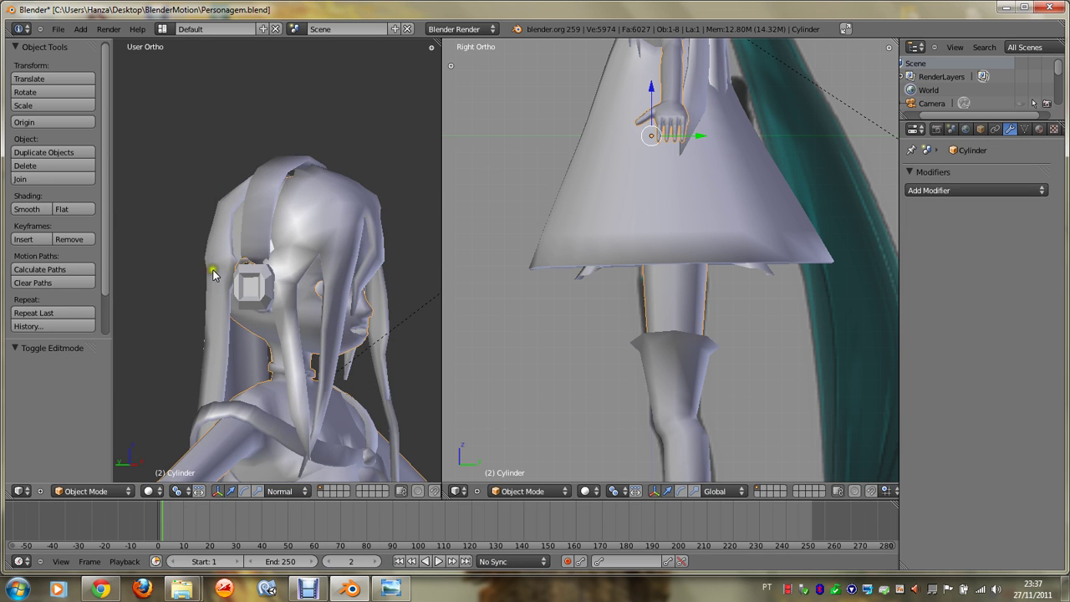
right_click(284, 252)
middle_drag(299, 251, 322, 245)
scroll(299, 255, up, 2)
key(Tab)
scroll(326, 243, up, 2)
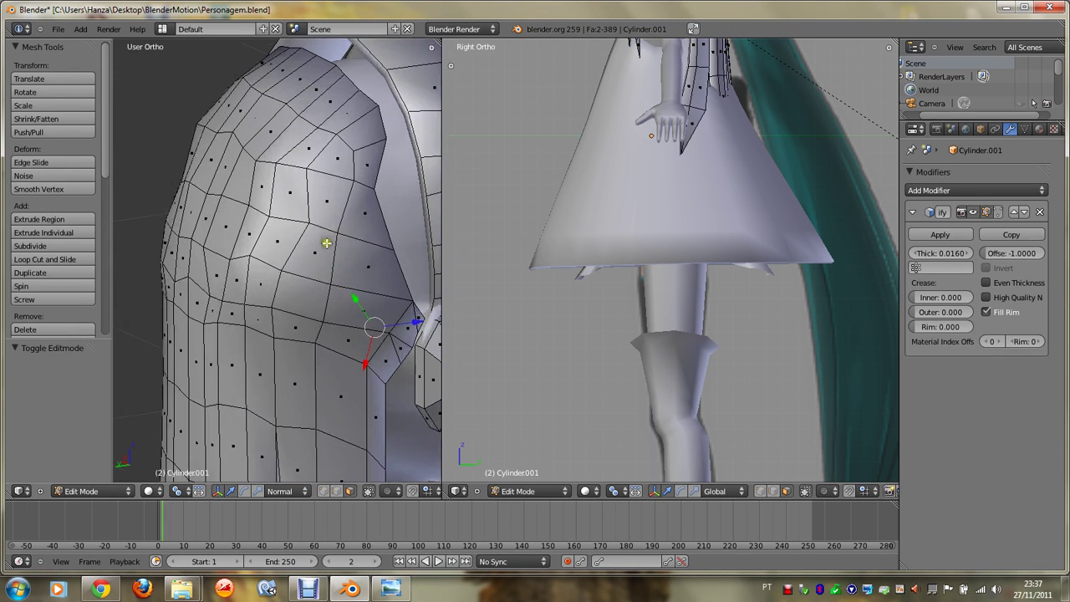
Step: In edge select mode, pick several edges along the headband strap, undoing an accidental loop selection
right_click(394, 273)
middle_drag(395, 273, 396, 272)
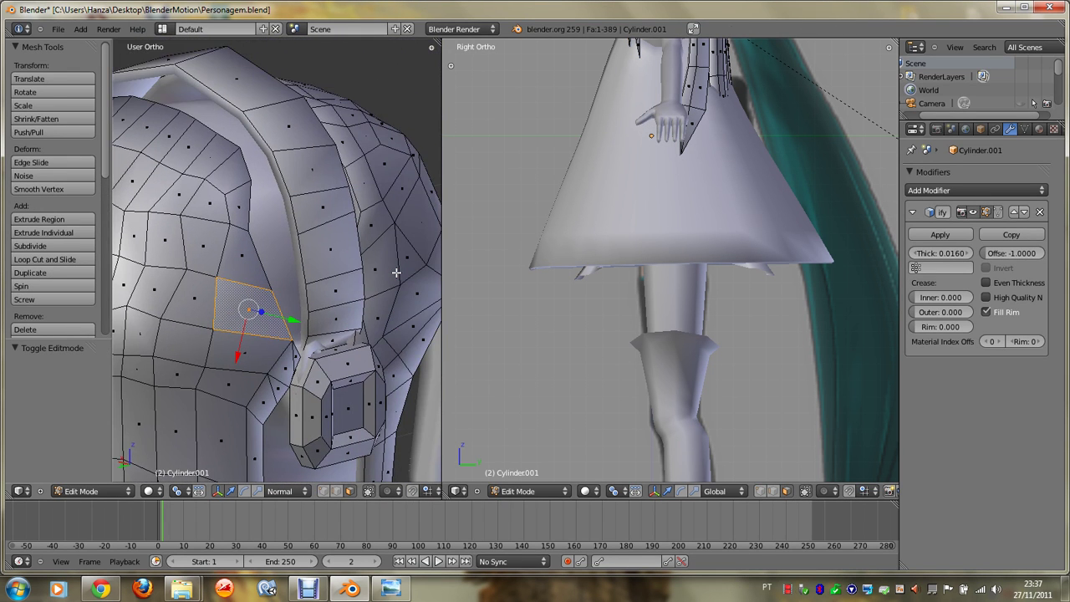
scroll(396, 272, up, 2)
scroll(396, 272, up, 1)
shift+click(336, 490)
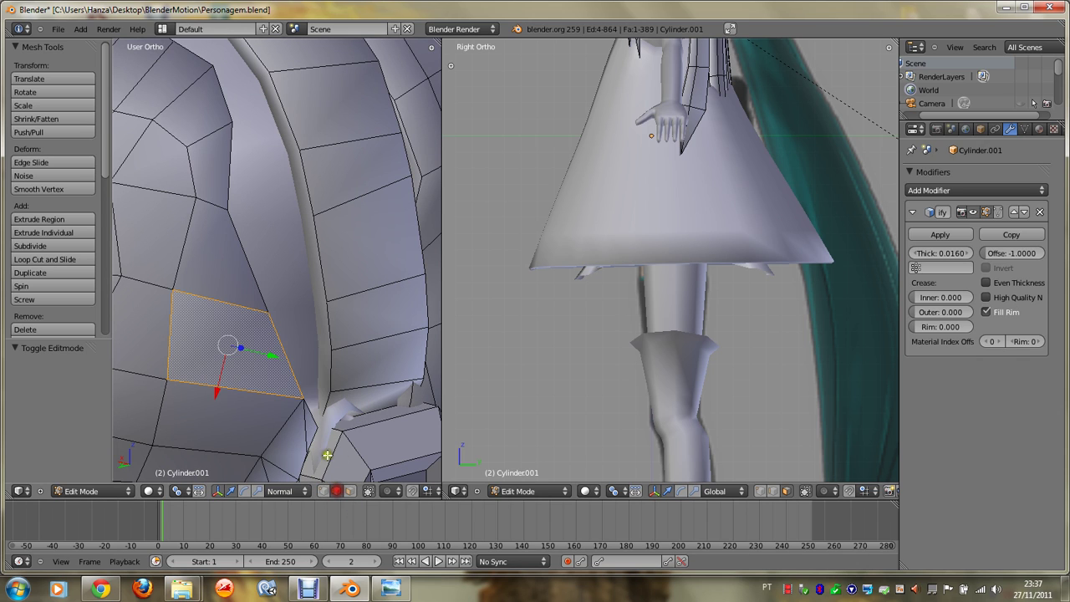
right_click(311, 428)
scroll(316, 368, down, 2)
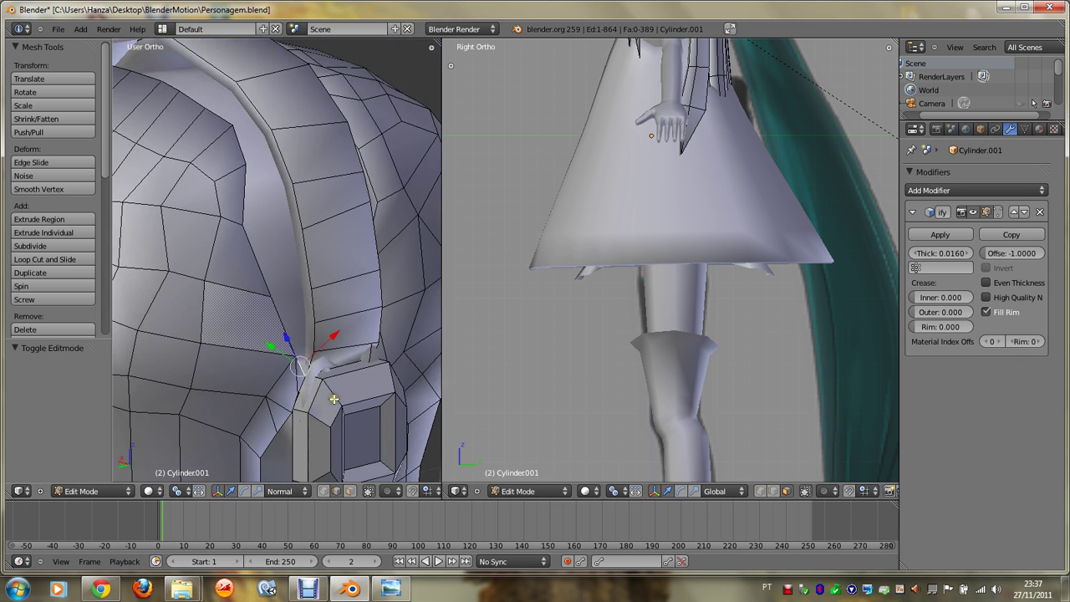
shift+right_click(319, 340)
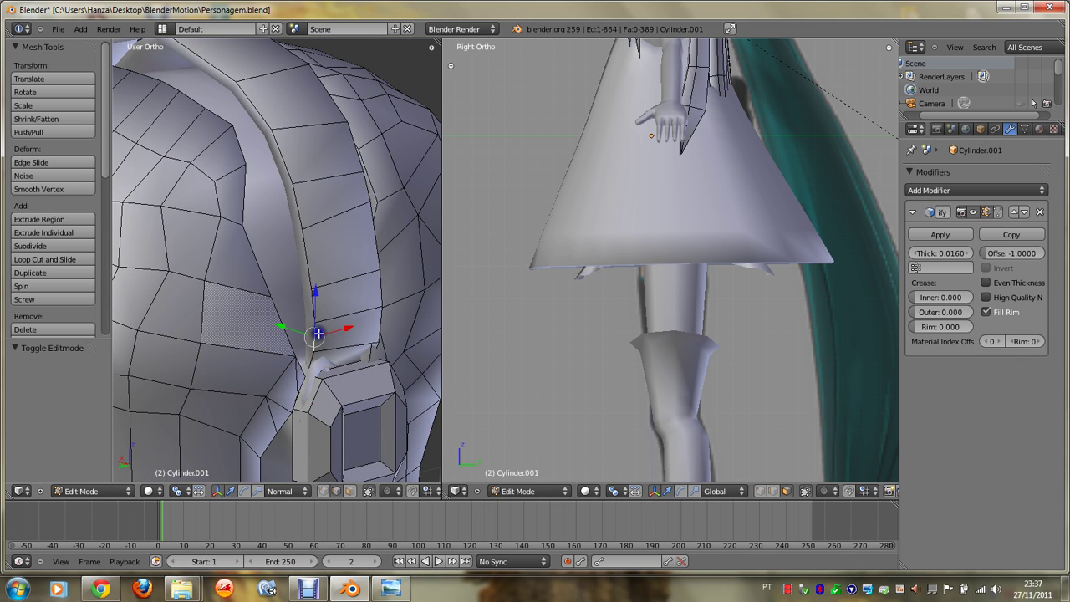
alt+right_click(319, 330)
middle_drag(318, 330, 306, 340)
key(ctrl+z)
shift+right_click(296, 280)
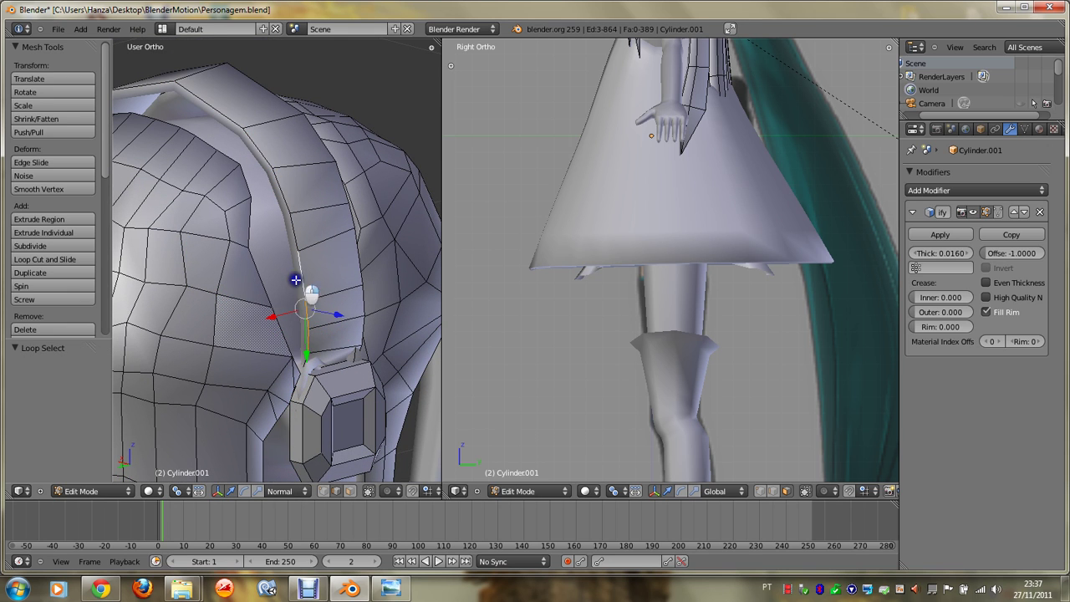
shift+right_click(296, 231)
middle_drag(295, 232, 296, 231)
scroll(296, 231, down, 1)
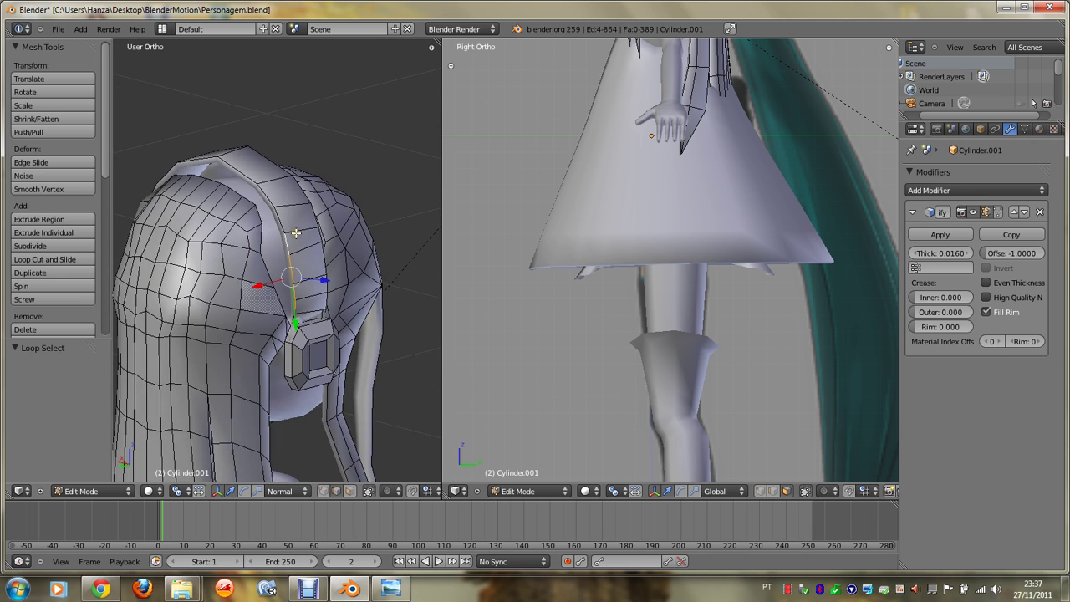
Step: Select the whole connected headband strap and ear cup with Ctrl+L
key(ctrl+l)
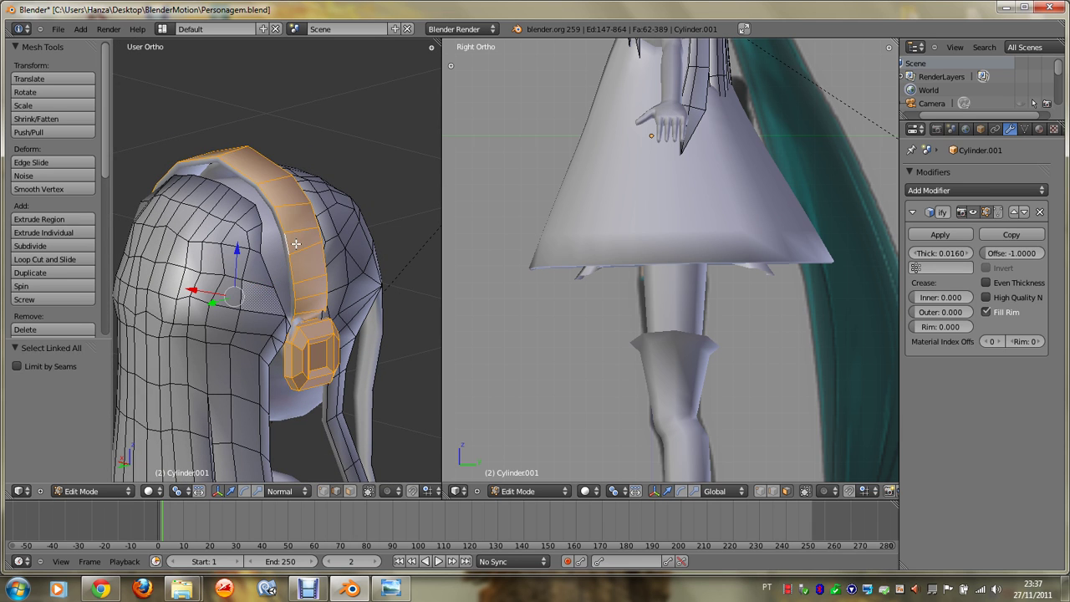
right_click(288, 311)
scroll(292, 314, up, 1)
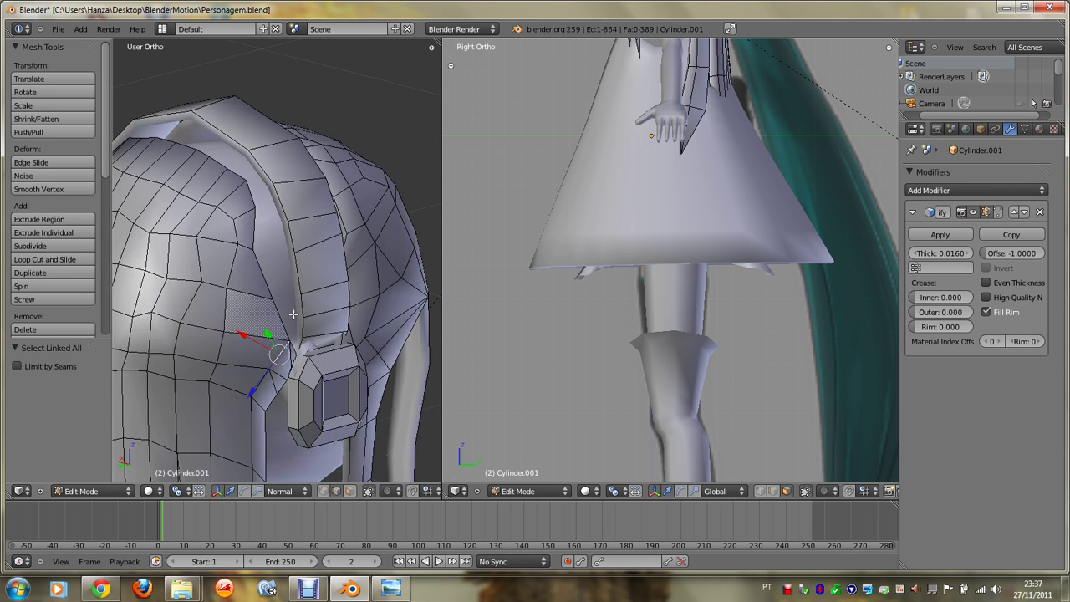
scroll(294, 314, down, 1)
middle_drag(293, 315, 252, 282)
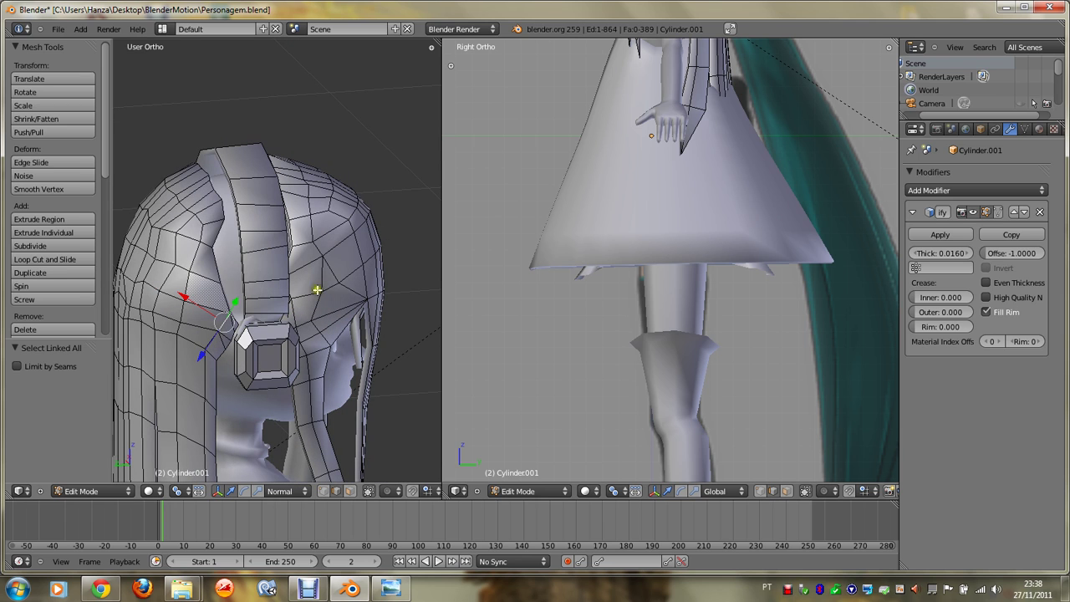
key(ctrl+l)
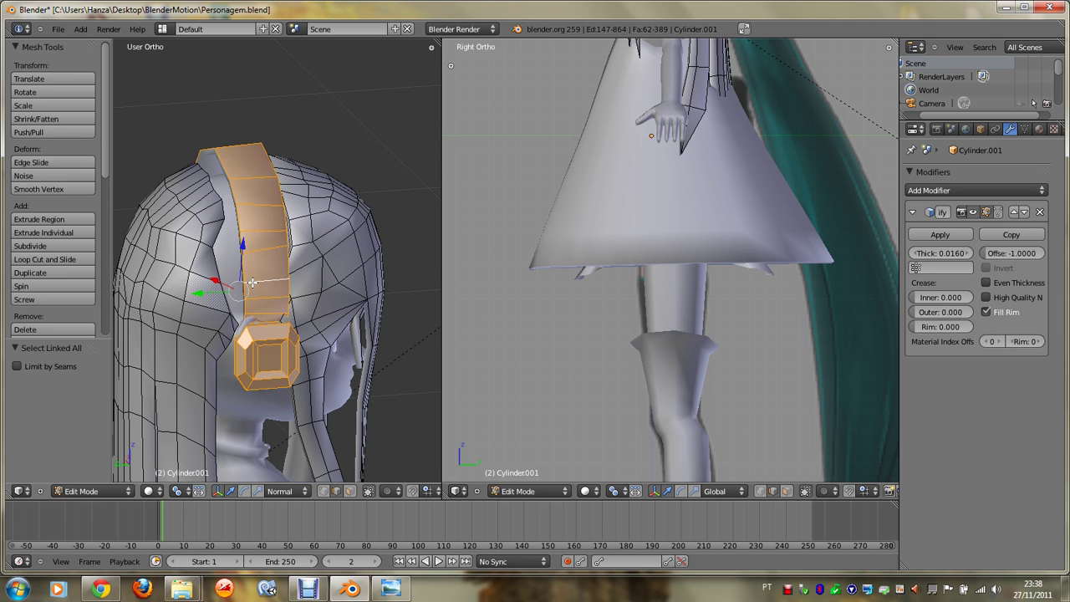
key(ctrl+Tab)
middle_drag(262, 346, 266, 349)
Step: Scale the headband and ear cups along X, first widening then narrowing them
key(s)
key(x)
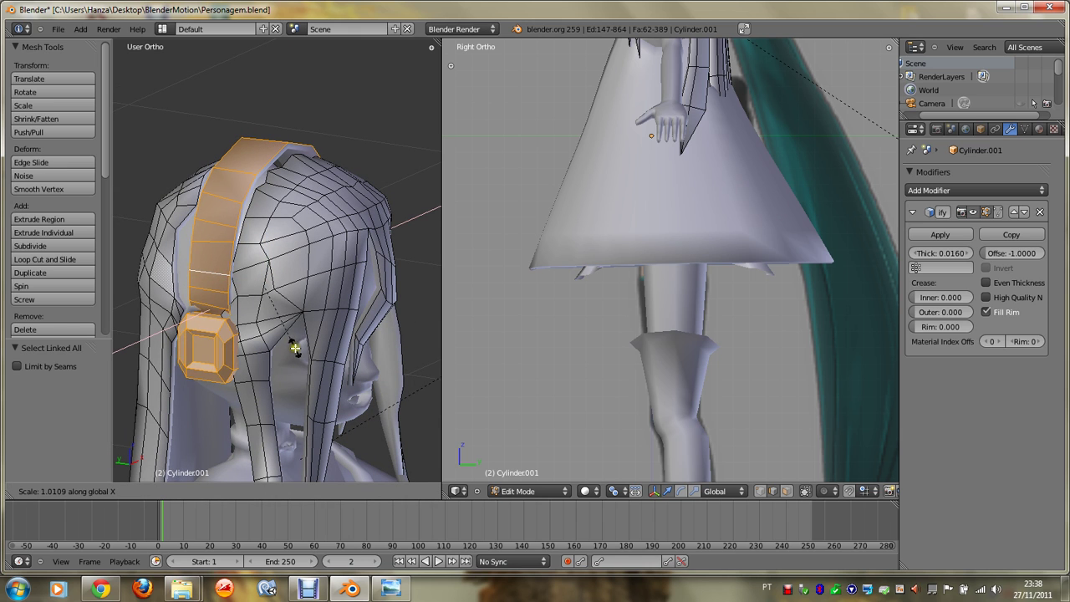
click(306, 348)
middle_drag(306, 348, 352, 376)
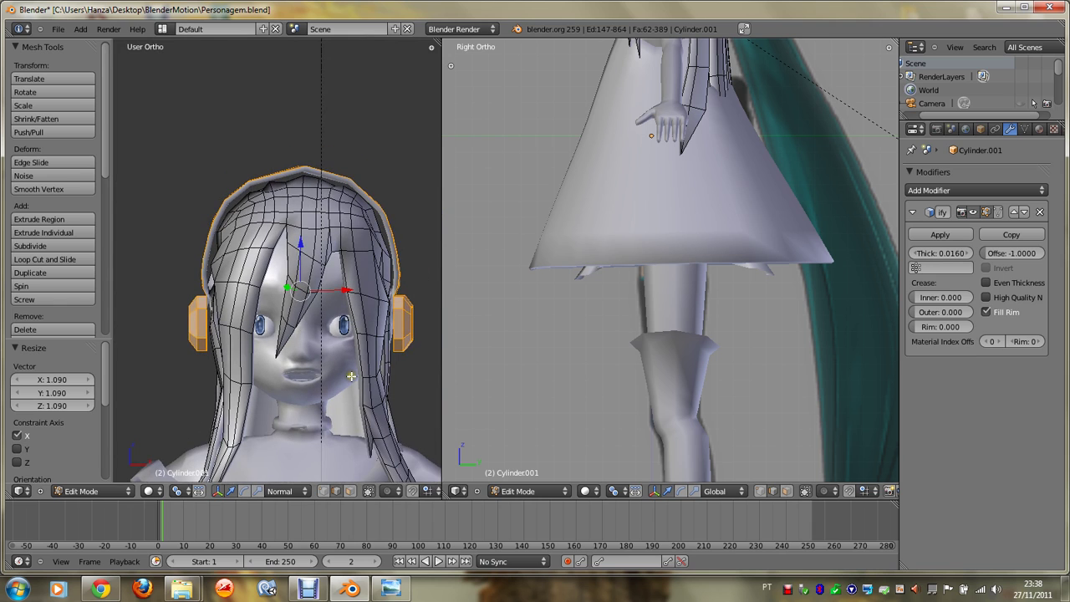
key(s)
key(x)
click(351, 374)
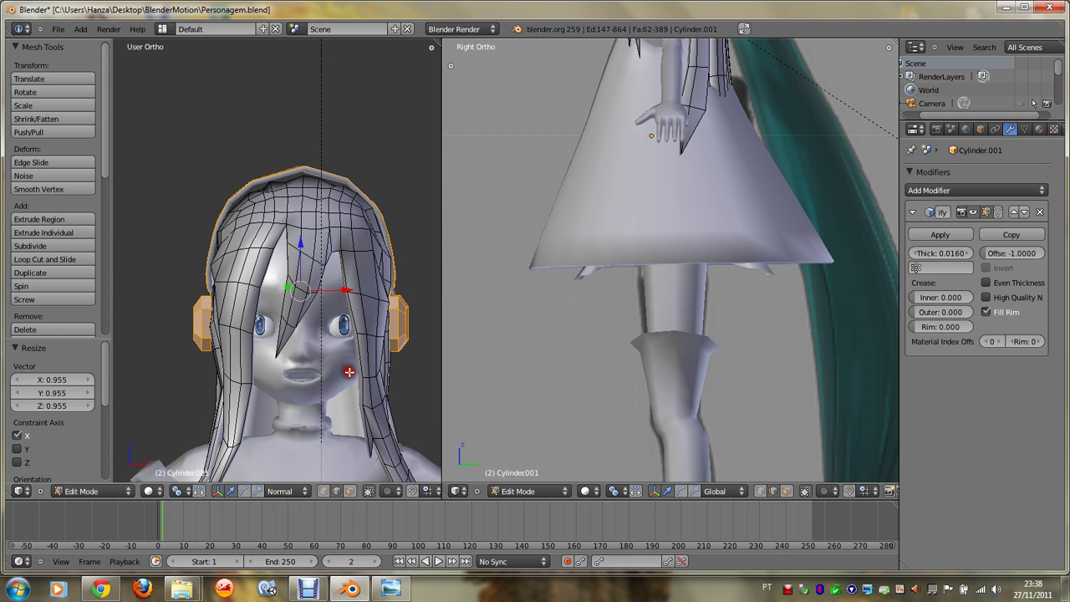
scroll(350, 373, up, 2)
middle_drag(349, 373, 350, 373)
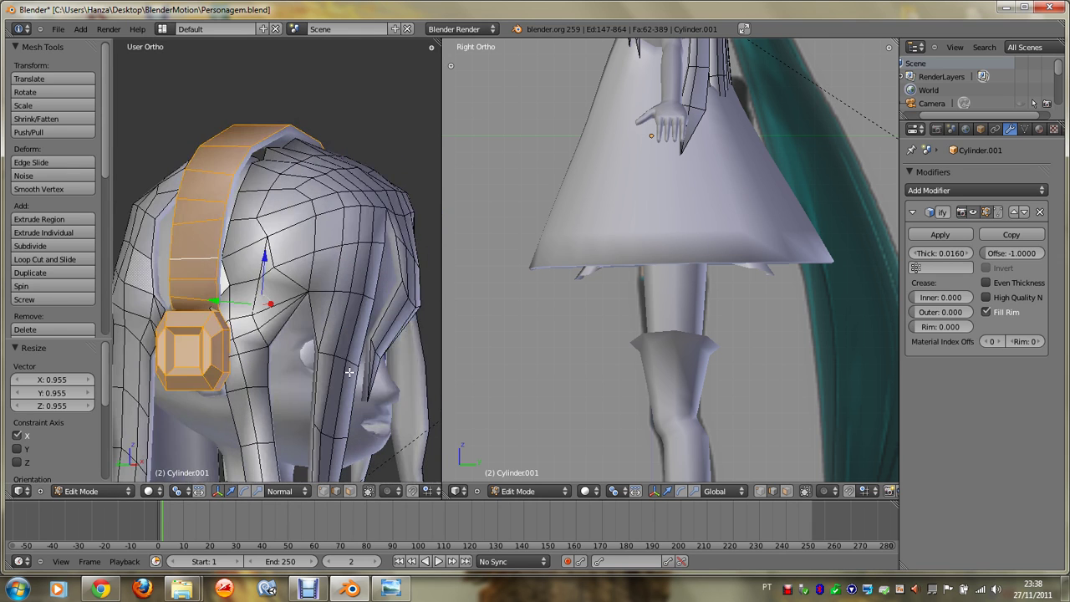
Step: From the front view, rescale the headphones slightly along X to 0.993
key(KP_1)
scroll(349, 373, up, 2)
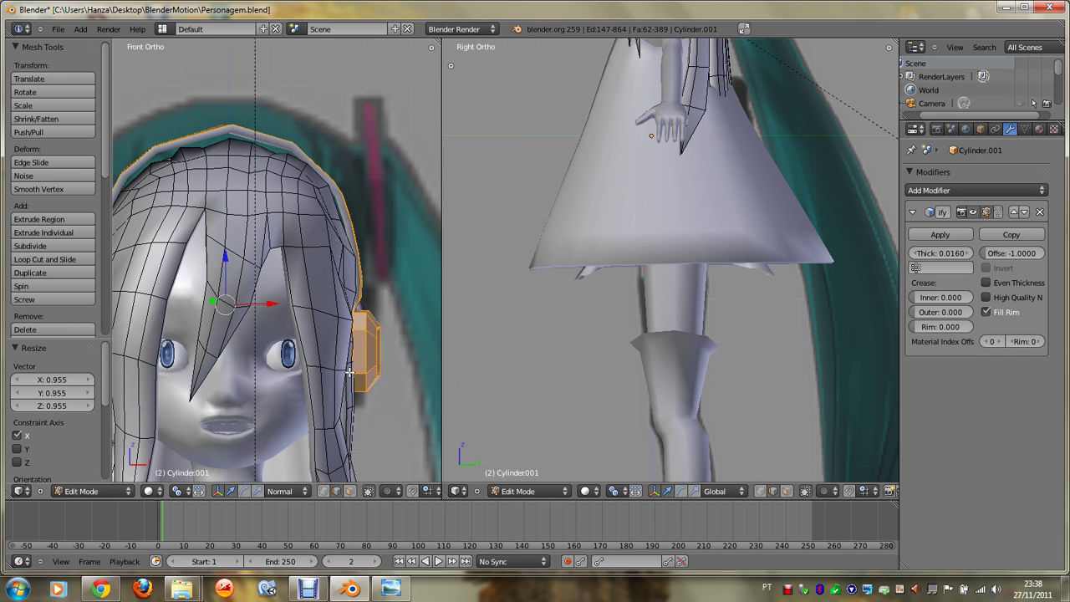
scroll(349, 373, down, 1)
key(s)
key(x)
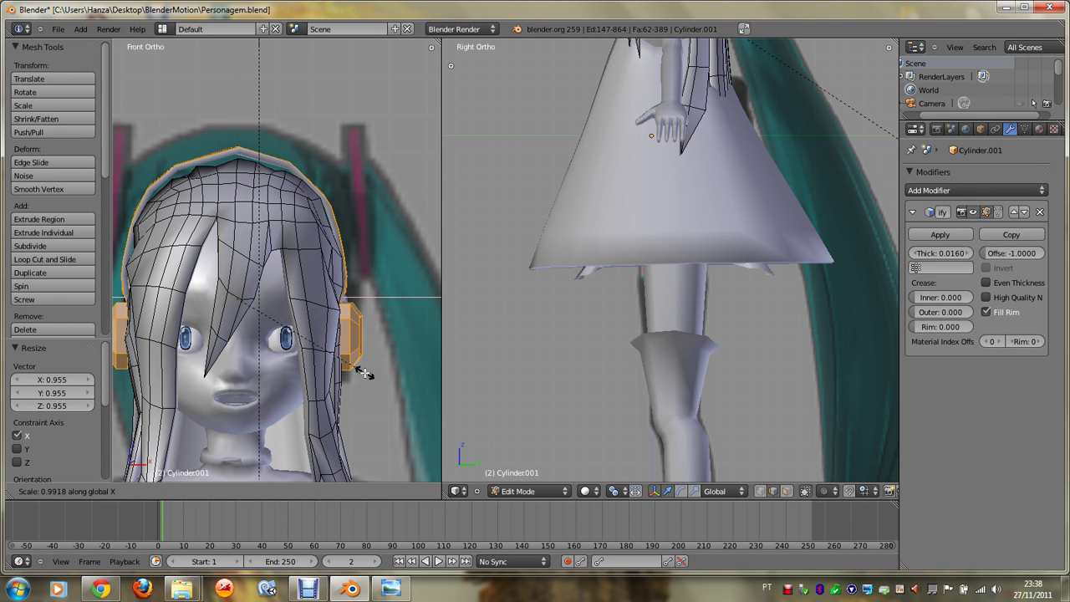
click(364, 373)
middle_drag(365, 373, 366, 373)
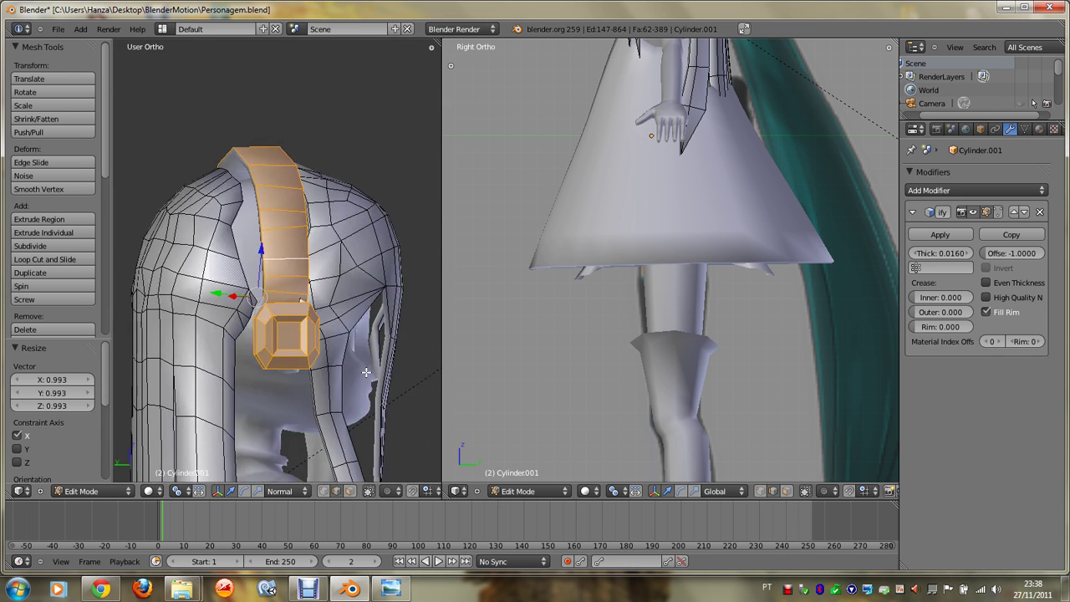
scroll(366, 372, up, 2)
Step: Separate the selected strap and ear cup from the hair into their own object
key(p)
key(Escape)
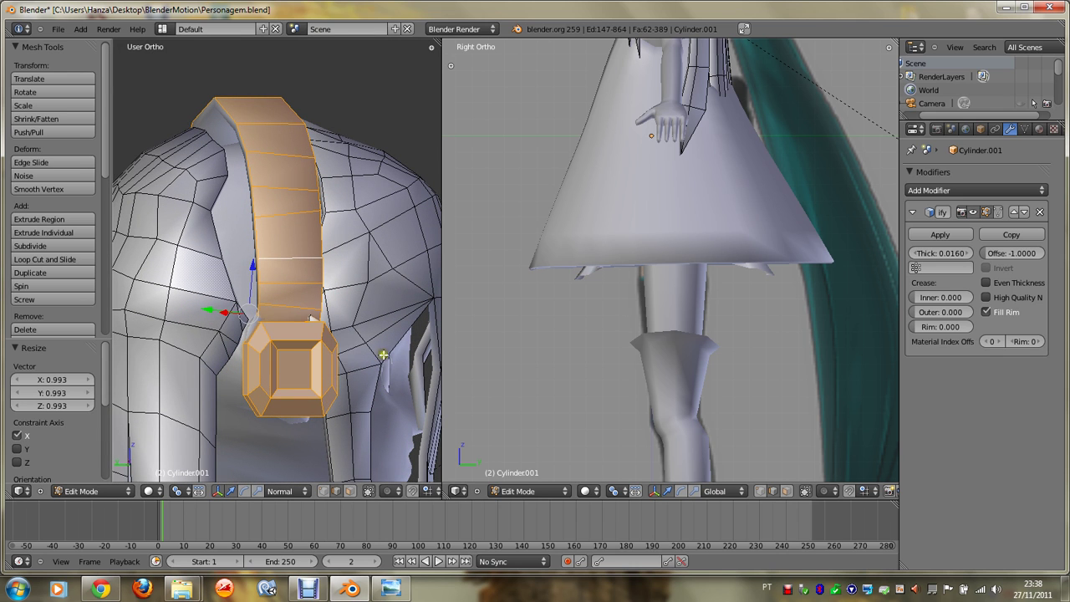
key(p)
click(343, 384)
key(ctrl+l)
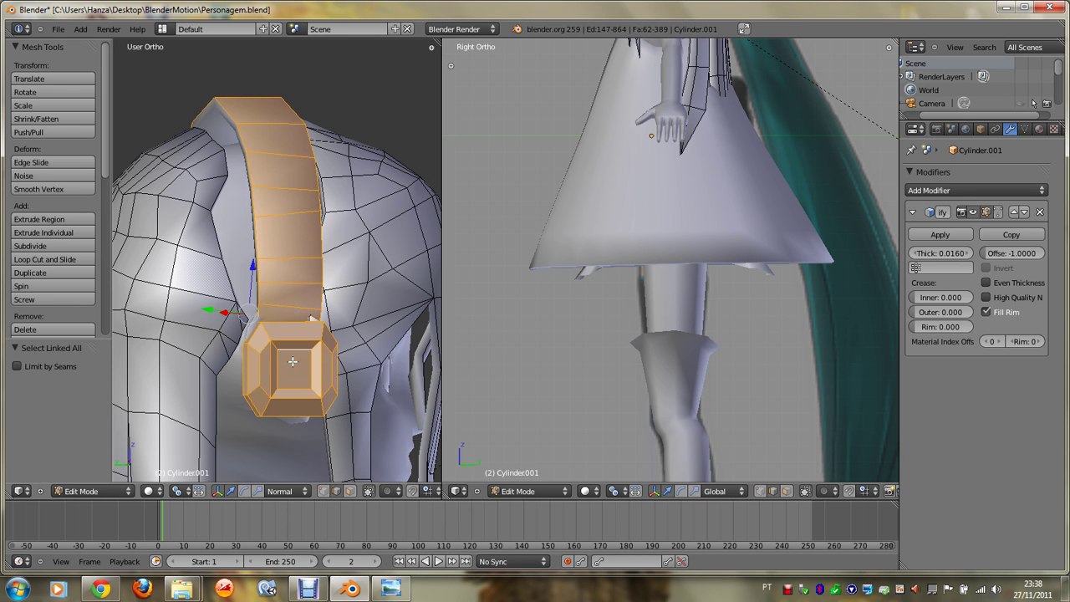
Step: Finish separating the strap into its own object and hide it, returning to the hair mesh
key(p)
click(297, 351)
key(Tab)
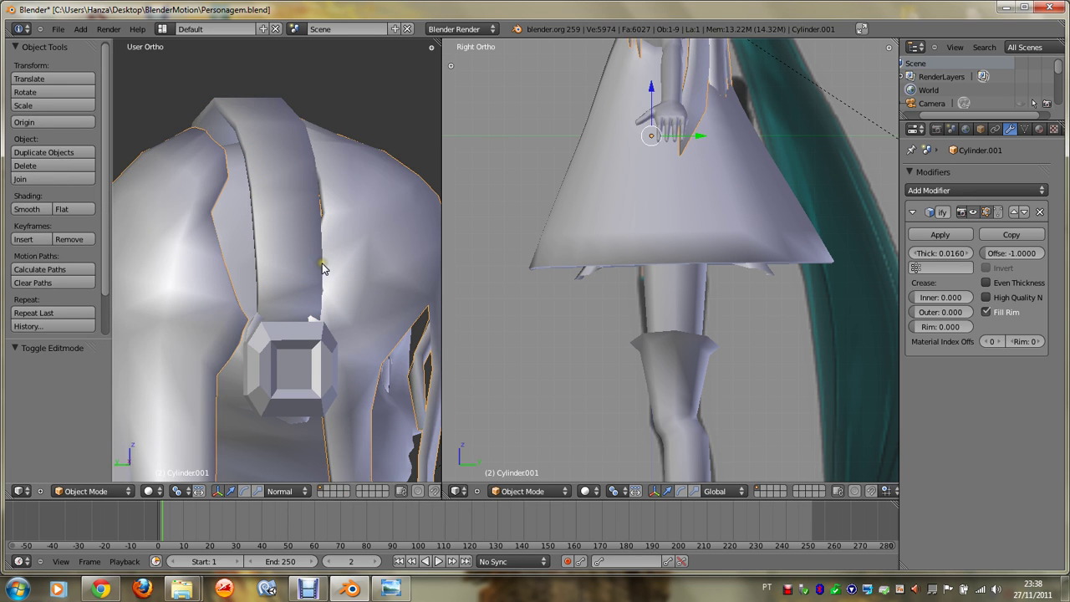
key(Tab)
key(Tab)
right_click(294, 281)
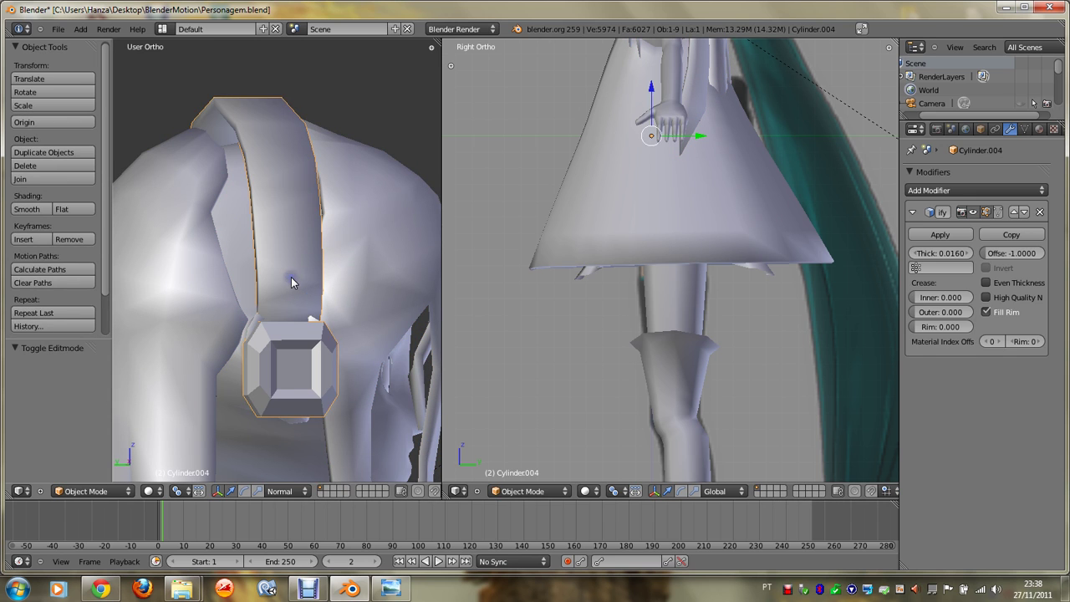
key(x)
click(295, 281)
right_click(309, 273)
key(Tab)
Step: Fill the first two faces across the hair gap on top of the head
right_click(313, 277)
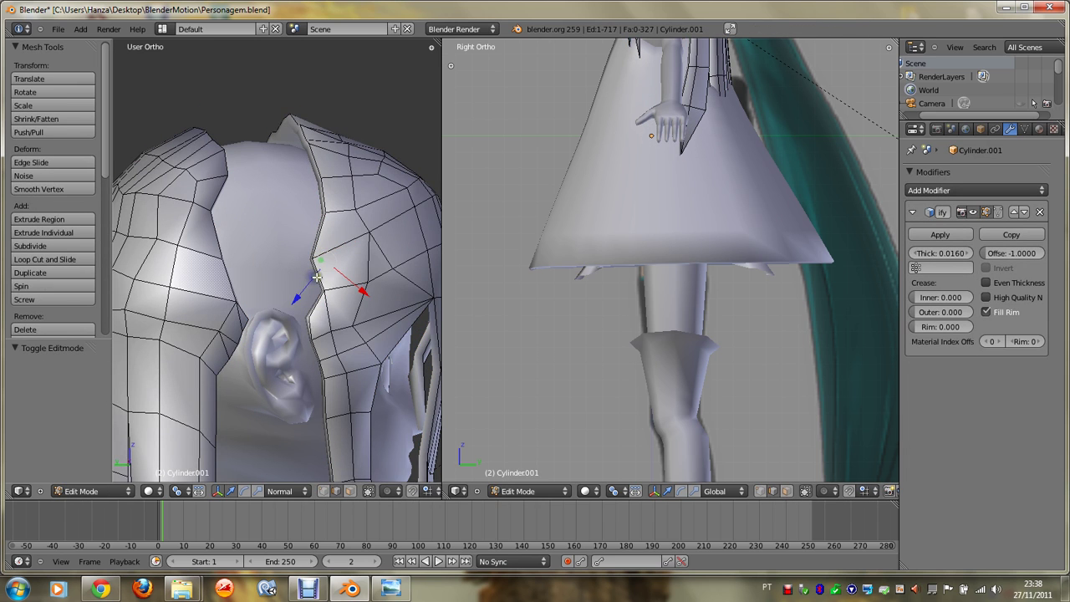
middle_drag(312, 277, 317, 277)
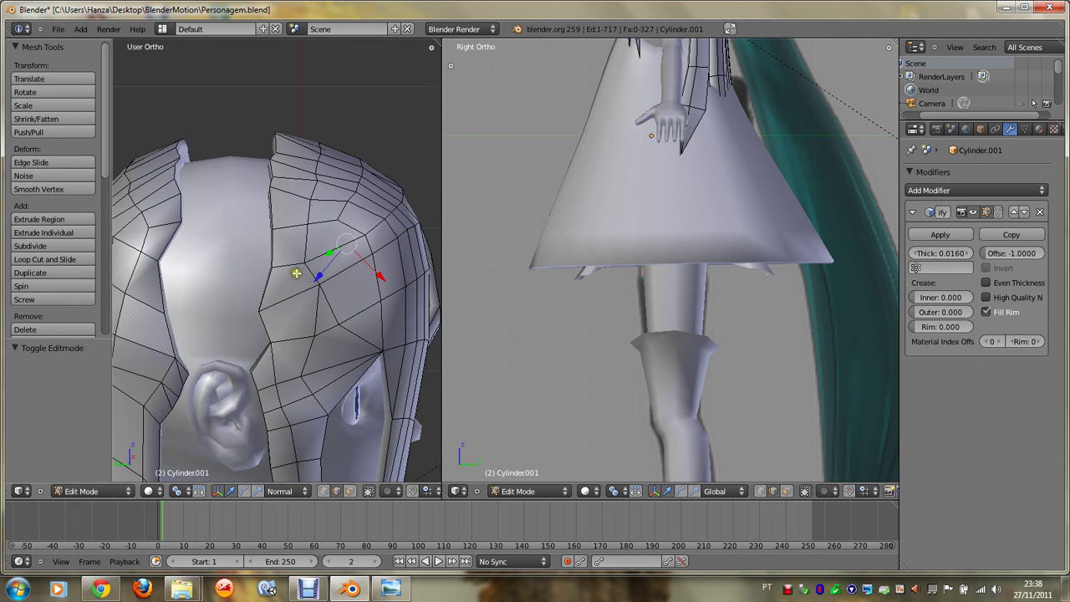
right_click(275, 244)
shift+right_click(167, 239)
key(f)
right_click(269, 210)
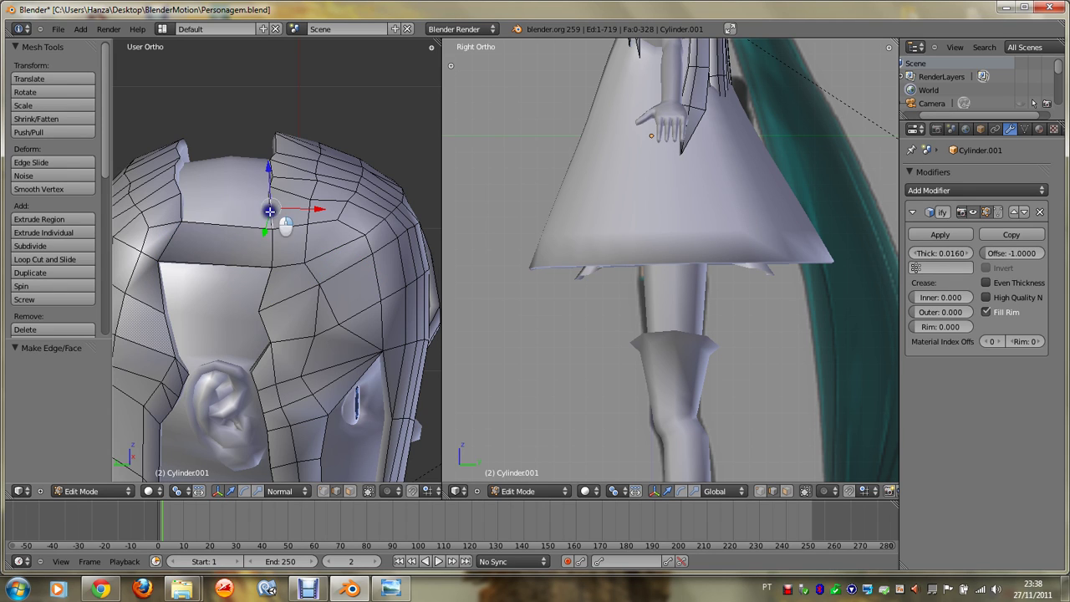
shift+right_click(180, 219)
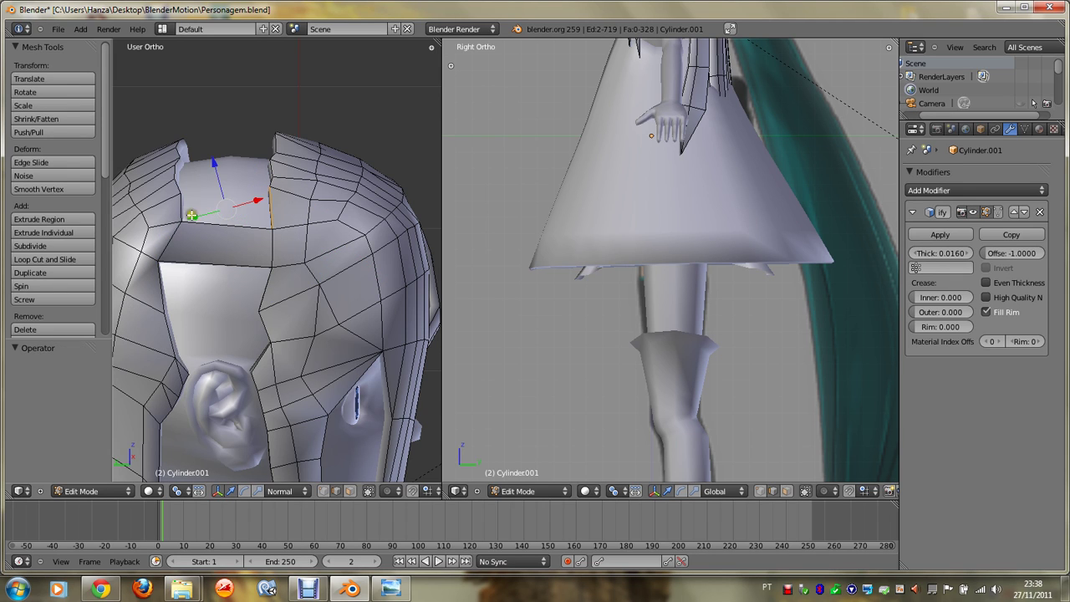
key(f)
Step: Pick vertices at the top edge of the gap and fill another face across it
right_click(273, 179)
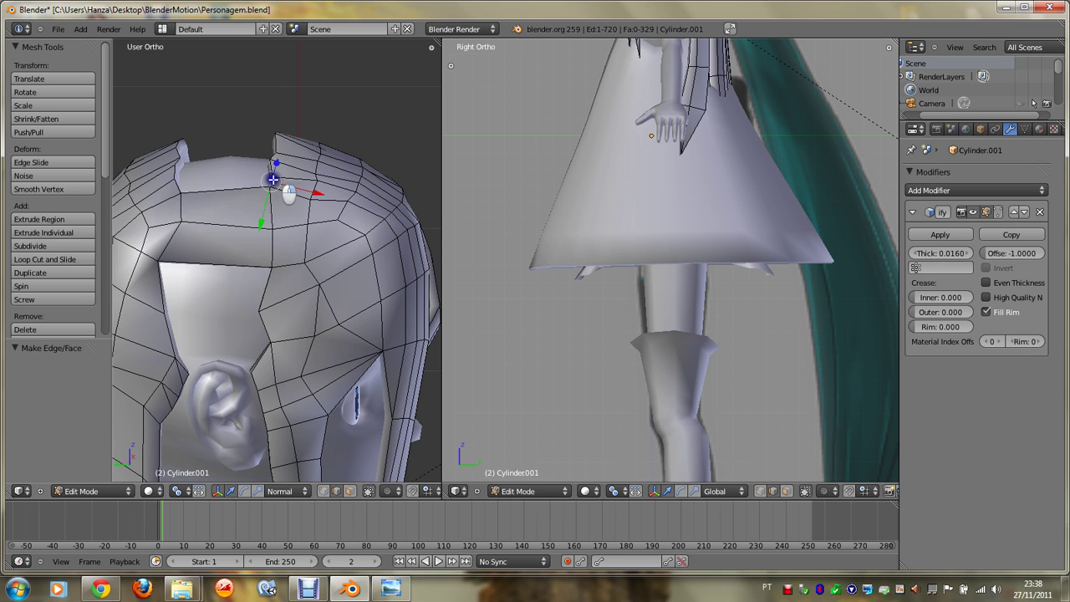
right_click(167, 173)
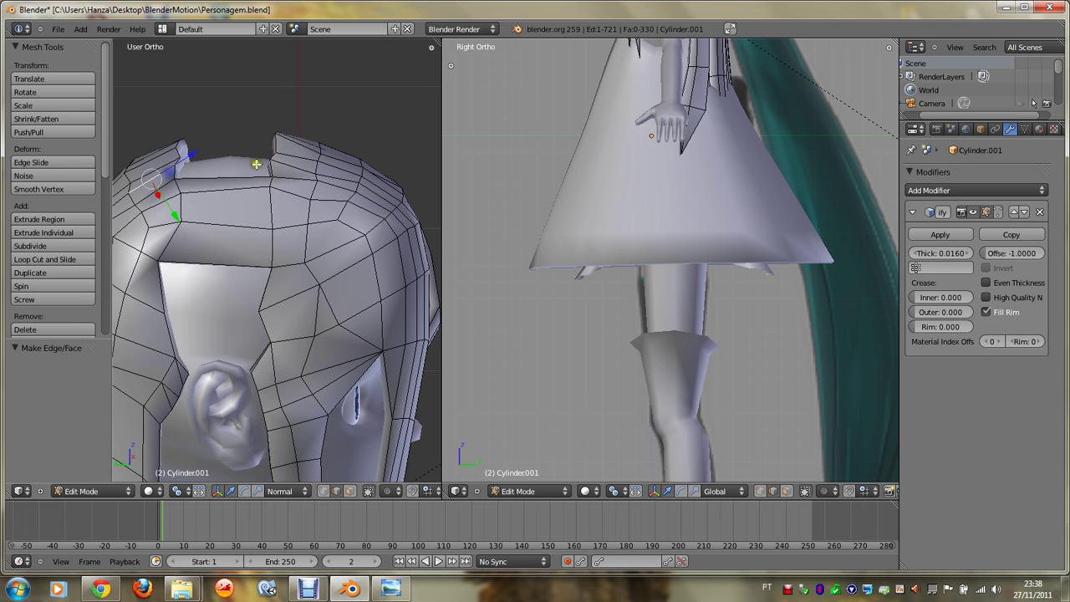
right_click(177, 170)
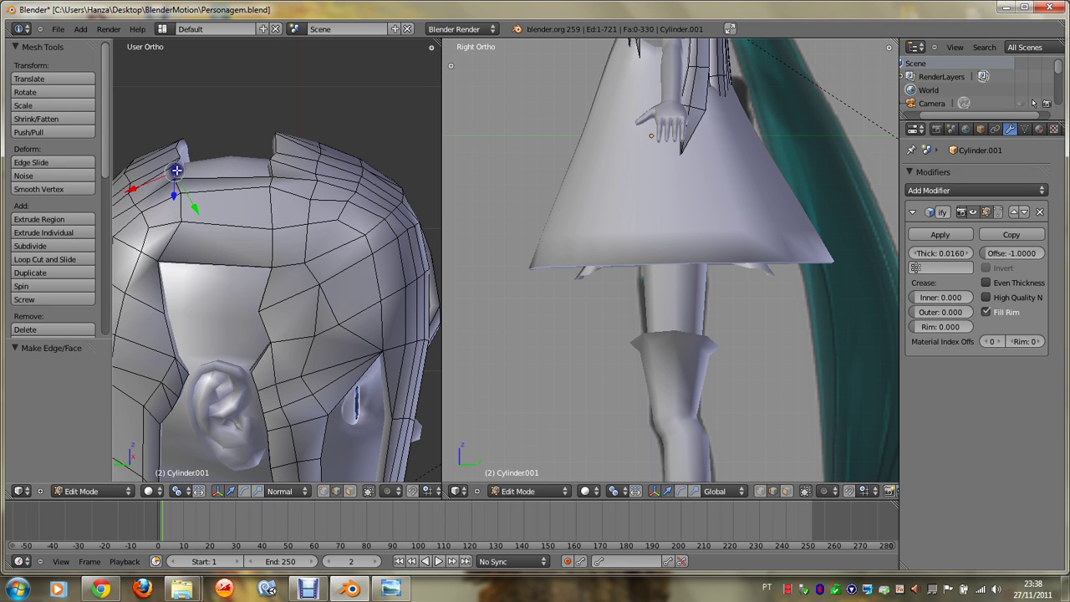
shift+right_click(275, 167)
right_click(272, 156)
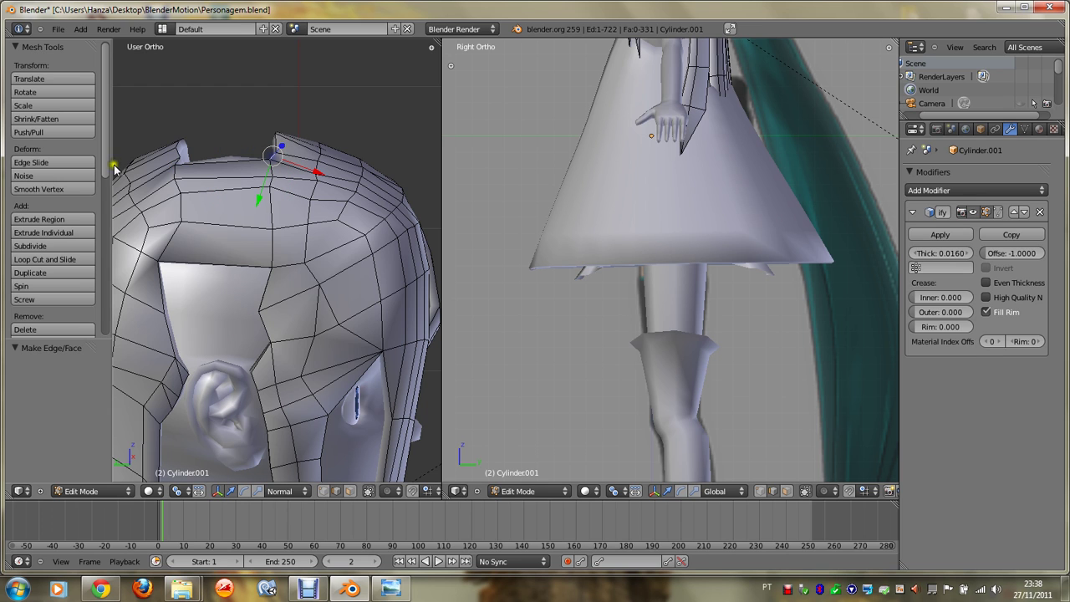
right_click(177, 161)
key(KP_8)
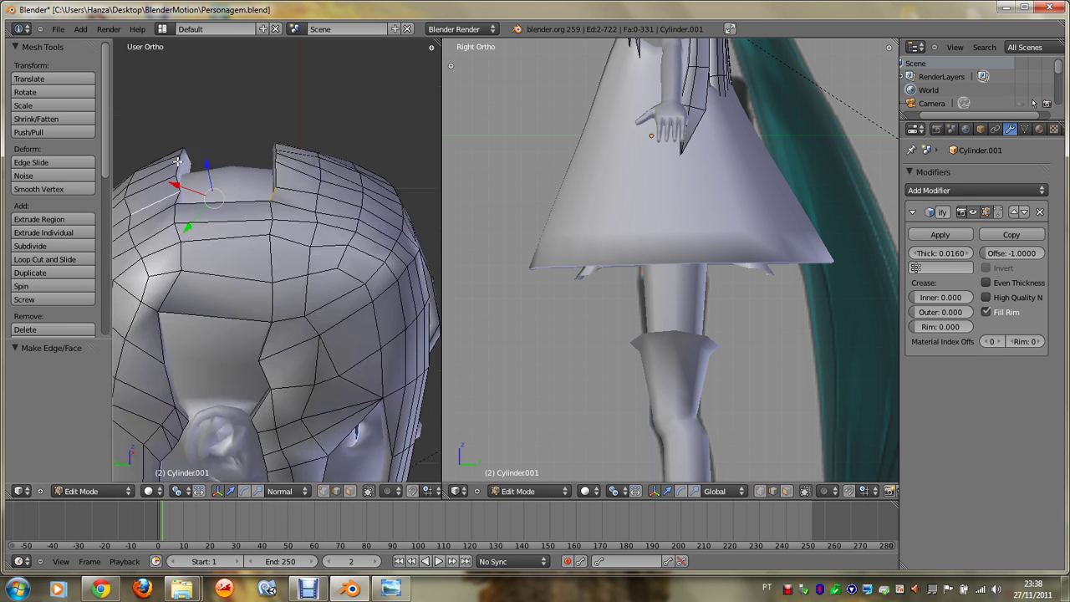
key(KP_8)
key(KP_8)
shift+right_click(275, 279)
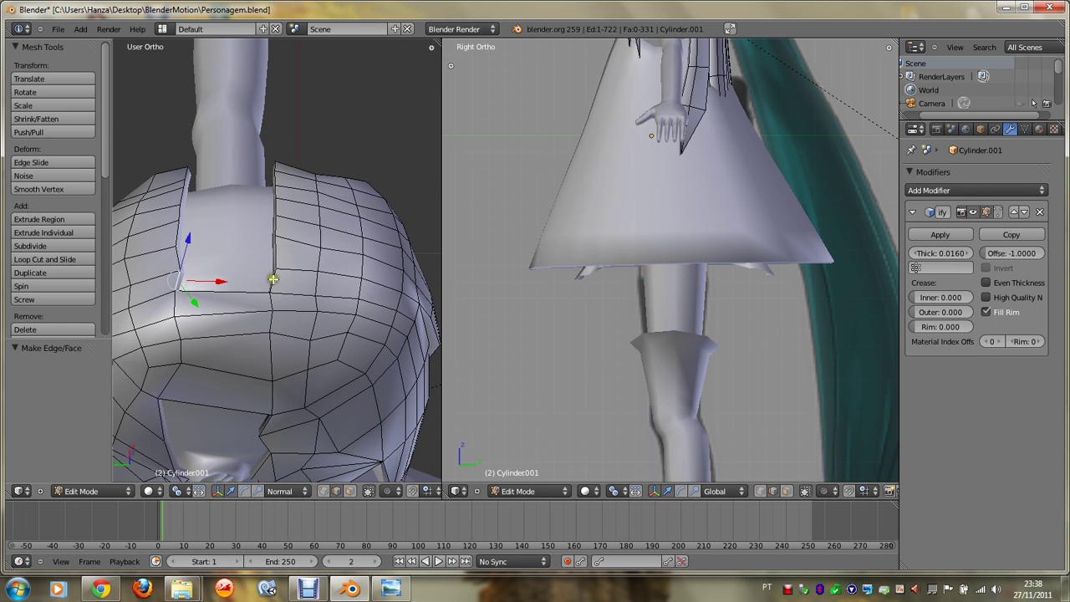
key(f)
Step: Fill three more faces to close the remaining top-of-head gap
right_click(177, 253)
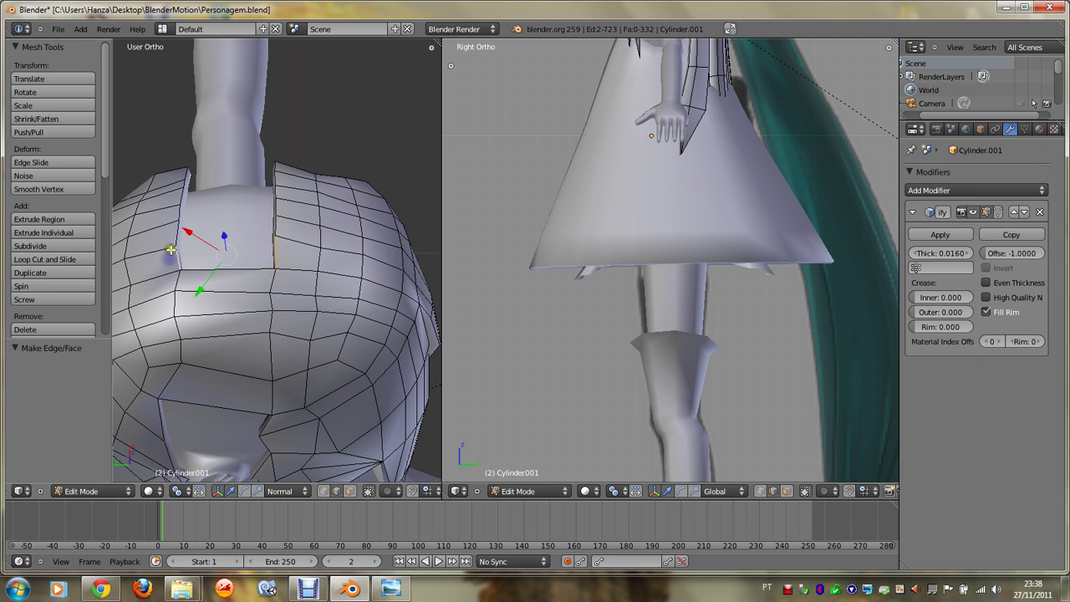
key(f)
right_click(176, 233)
shift+right_click(282, 220)
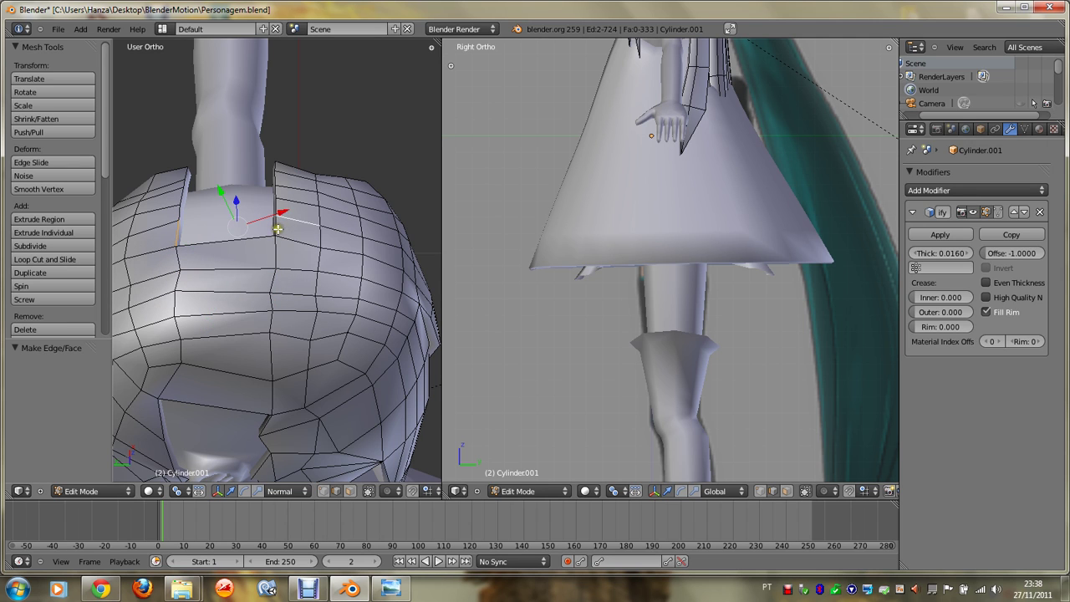
key(f)
right_click(276, 194)
shift+right_click(176, 214)
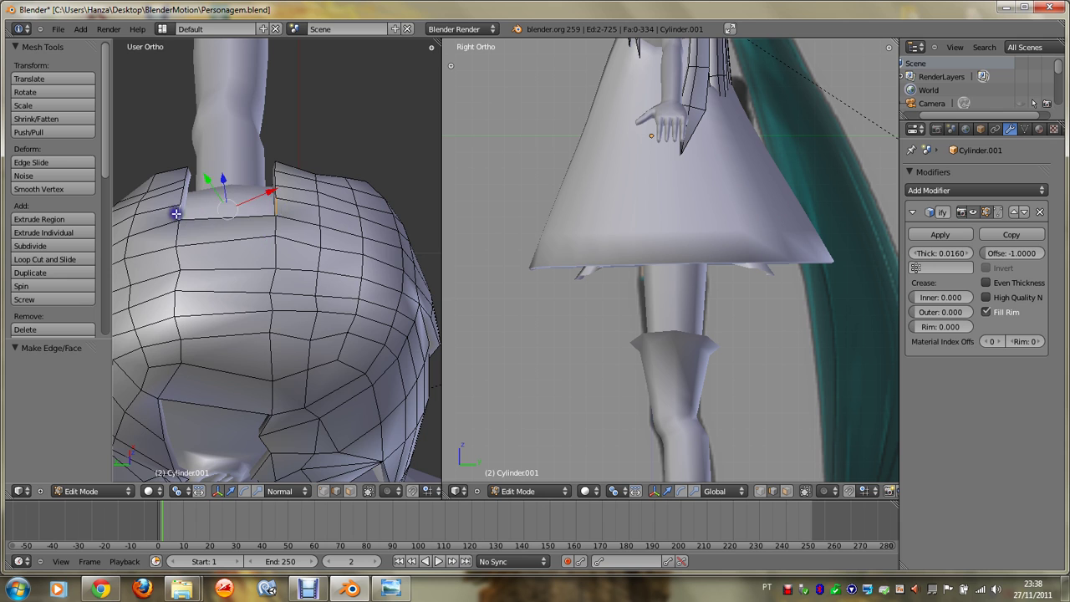
key(f)
Step: From a new angle, fill faces along the next hair gap
middle_drag(176, 214, 351, 178)
right_click(285, 135)
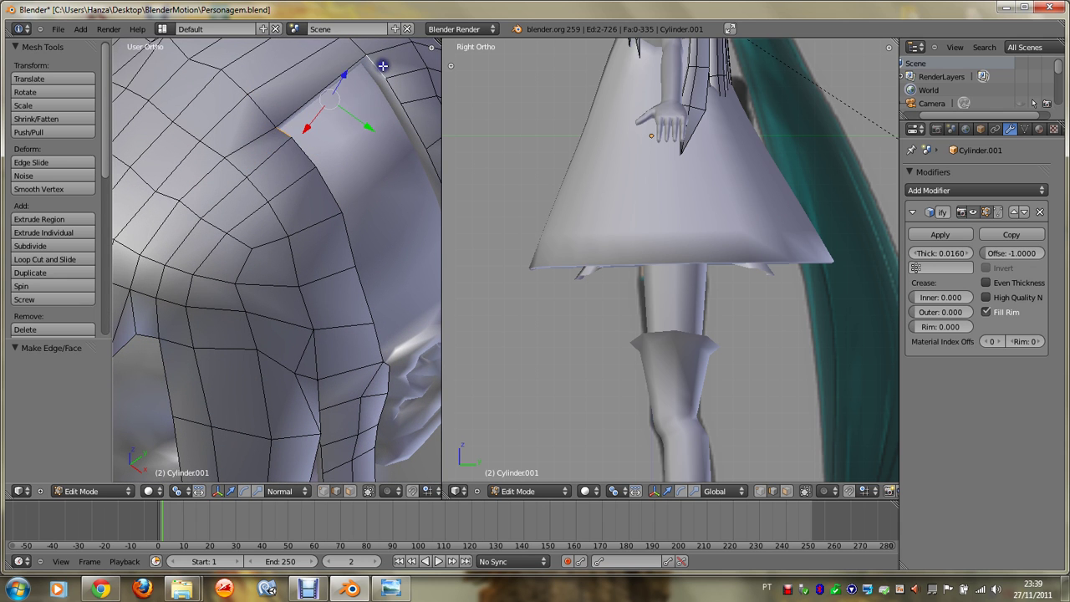
key(f)
shift+click(311, 157)
key(f)
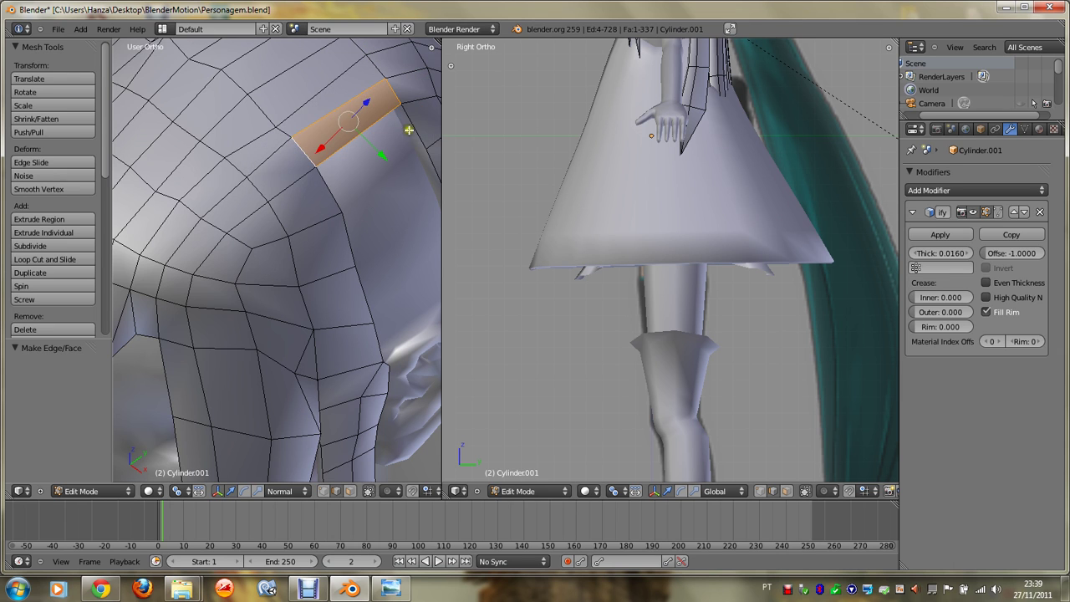
right_click(406, 114)
mouse_move(405, 114)
middle_down()
mouse_move(330, 181)
mouse_move(336, 192)
middle_up()
key(f)
Step: Close the temple gap with new faces, undoing and redoing one wrongly filled face
right_click(381, 189)
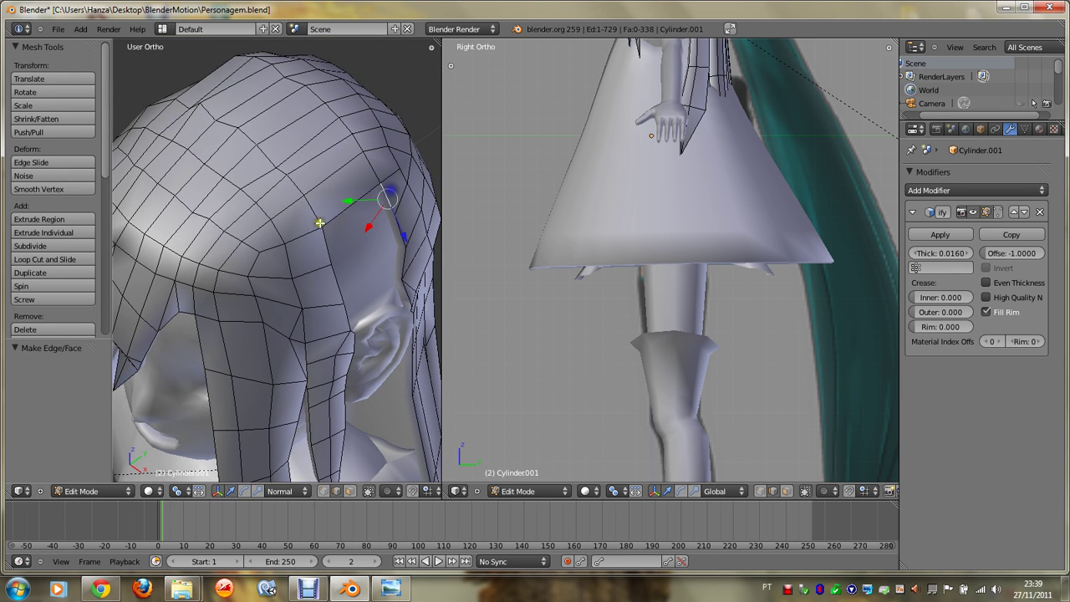
shift+right_click(319, 242)
key(f)
right_click(344, 275)
shift+right_click(354, 296)
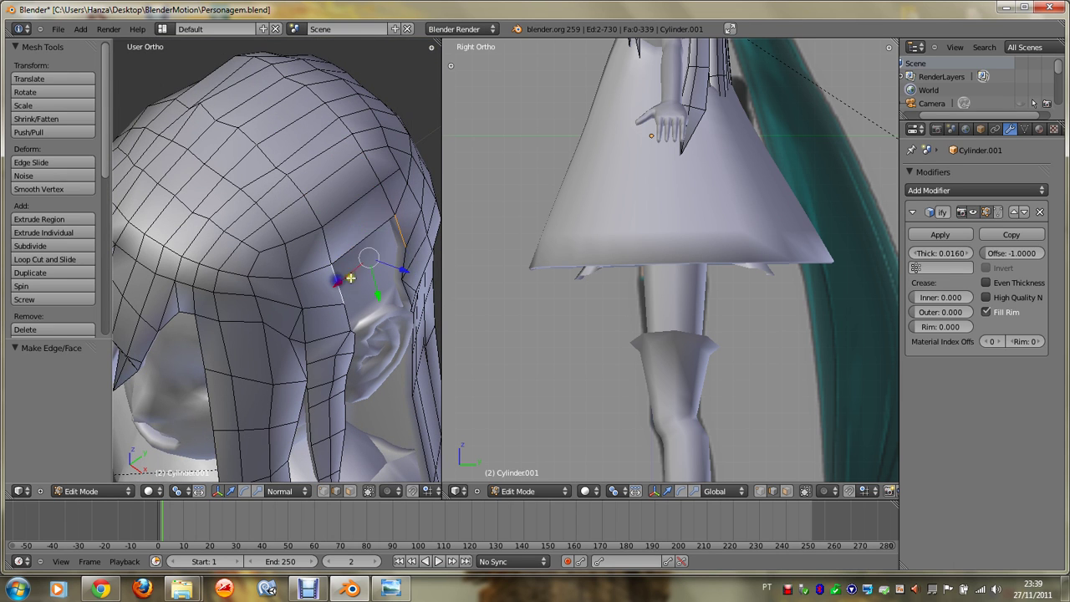
key(f)
right_click(347, 310)
shift+right_click(395, 288)
key(f)
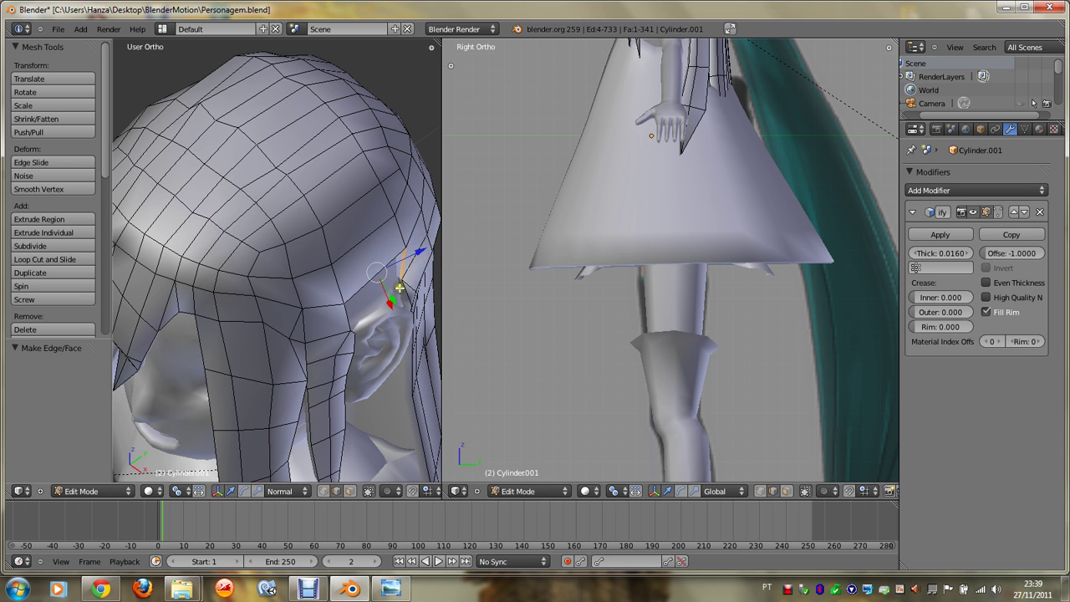
key(ctrl+z)
right_click(405, 263)
shift+right_click(350, 315)
key(f)
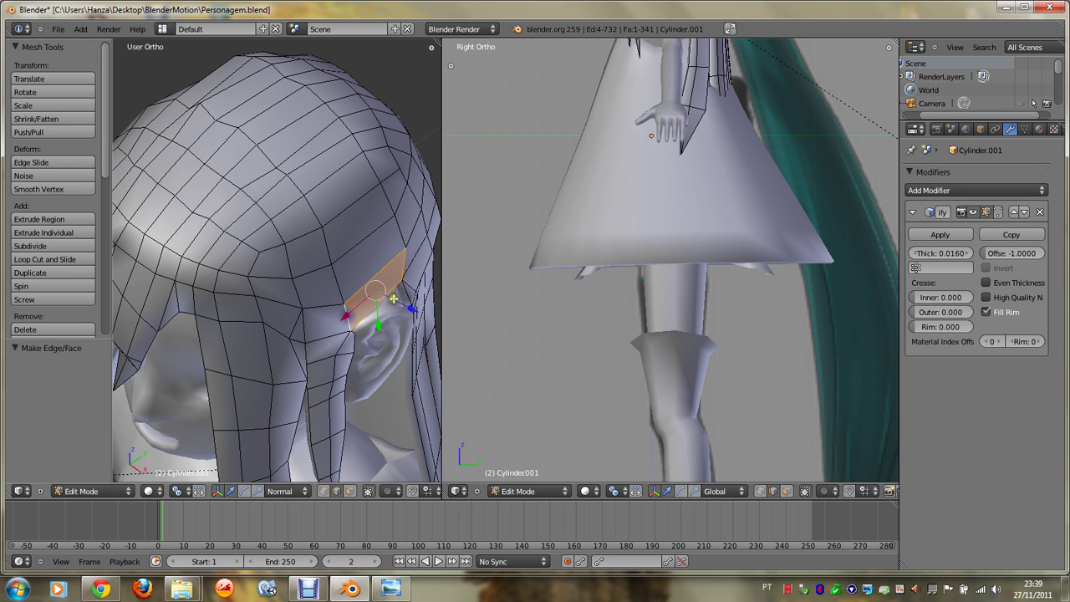
Step: Fill the gap in the hair just above the ear with a face
middle_drag(418, 290, 418, 292)
scroll(417, 290, up, 2)
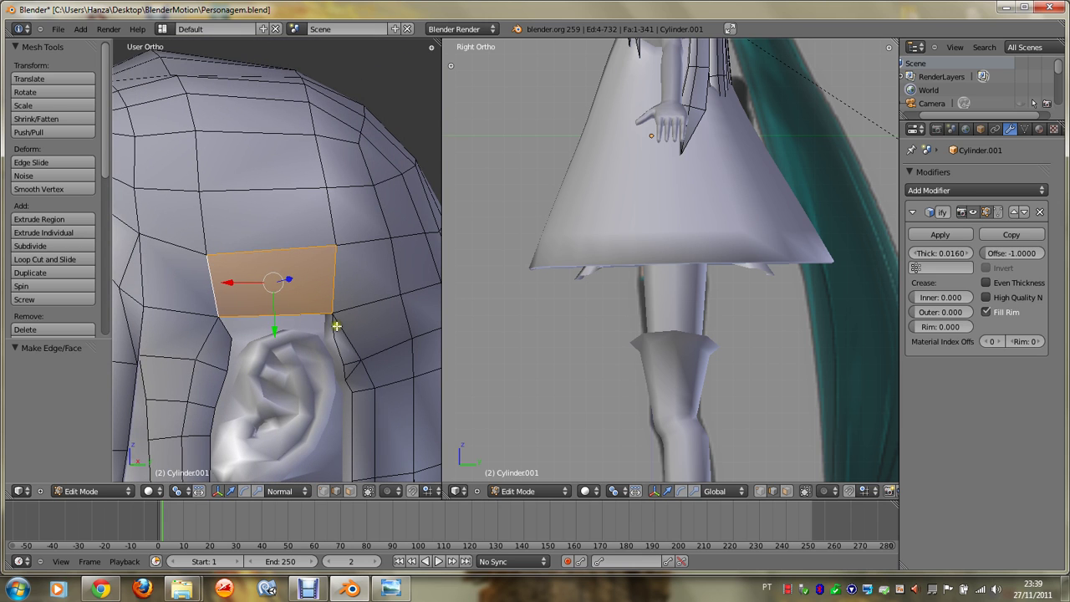
right_click(334, 325)
shift+right_click(229, 328)
key(f)
scroll(229, 329, down, 2)
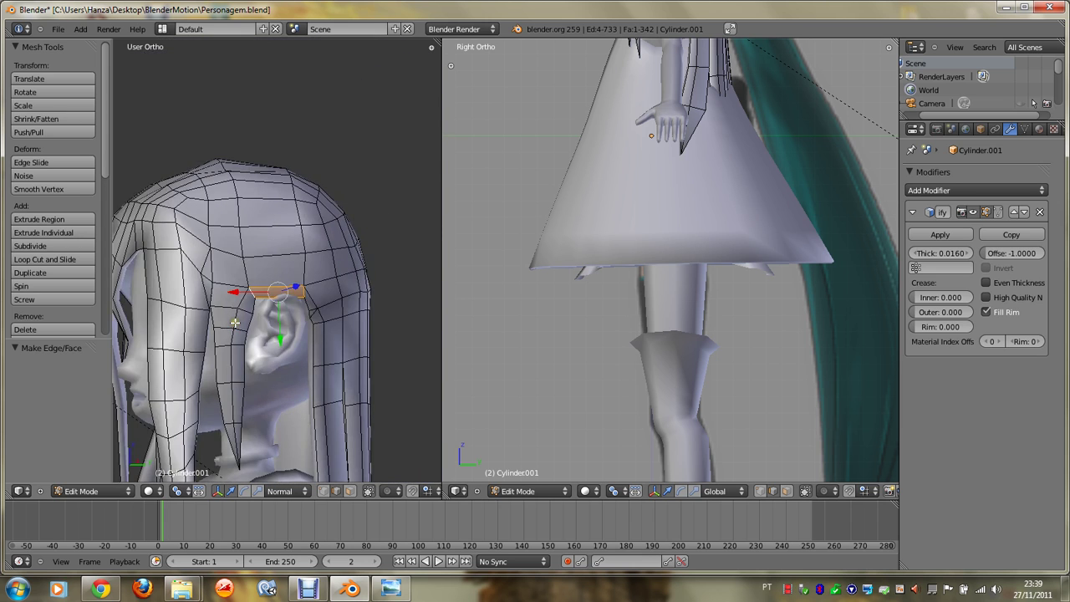
Step: Fill the back-of-head gap with a quad, then bridge the remaining gap between two edges
middle_drag(229, 329, 235, 323)
scroll(235, 323, up, 2)
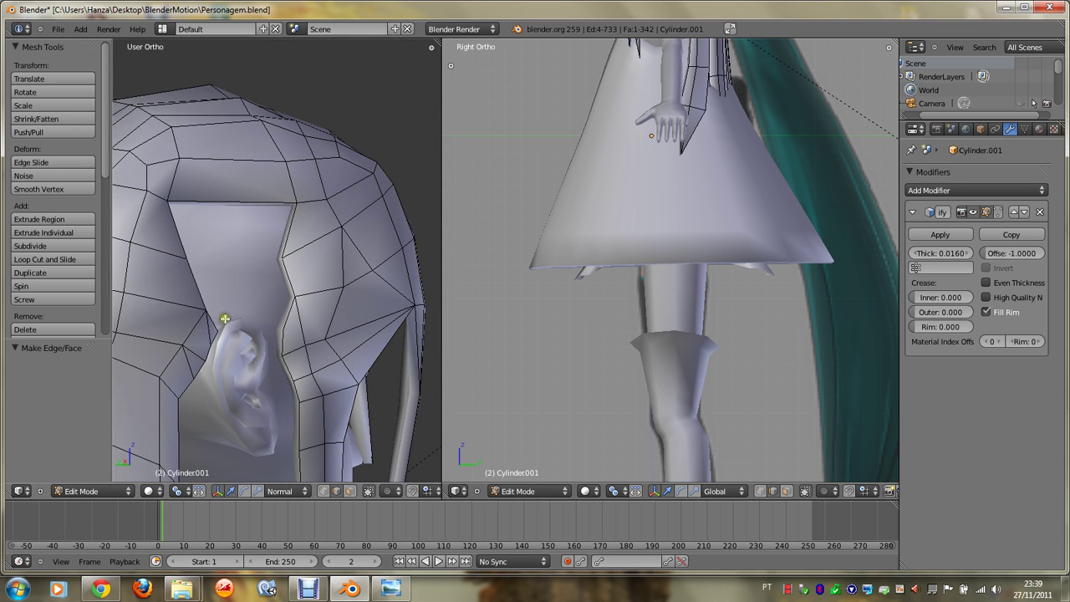
right_click(207, 318)
shift+right_click(293, 312)
shift+right_click(299, 274)
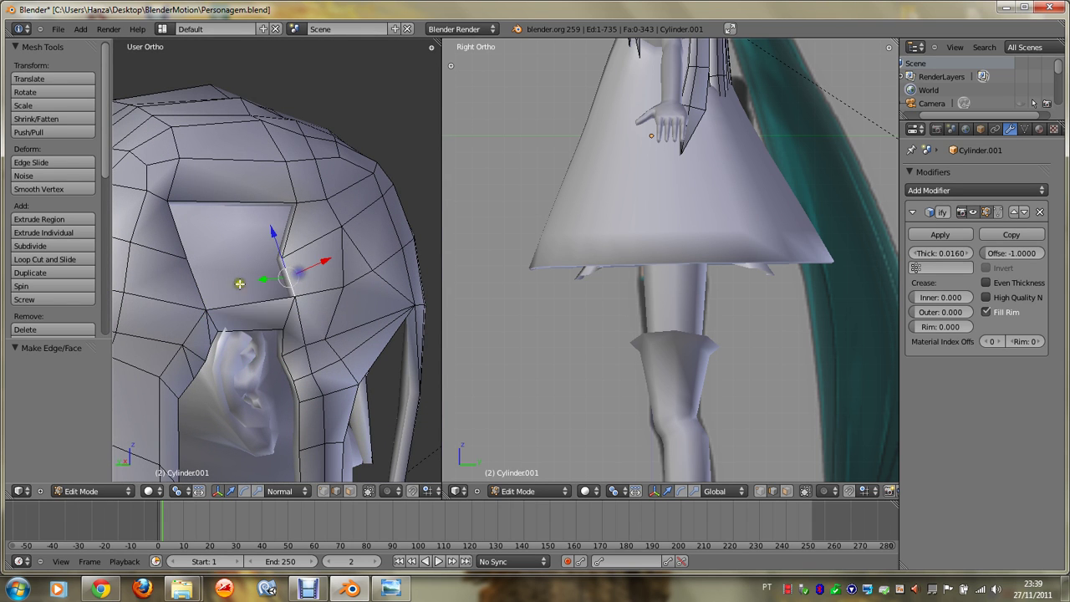
key(f)
right_click(287, 231)
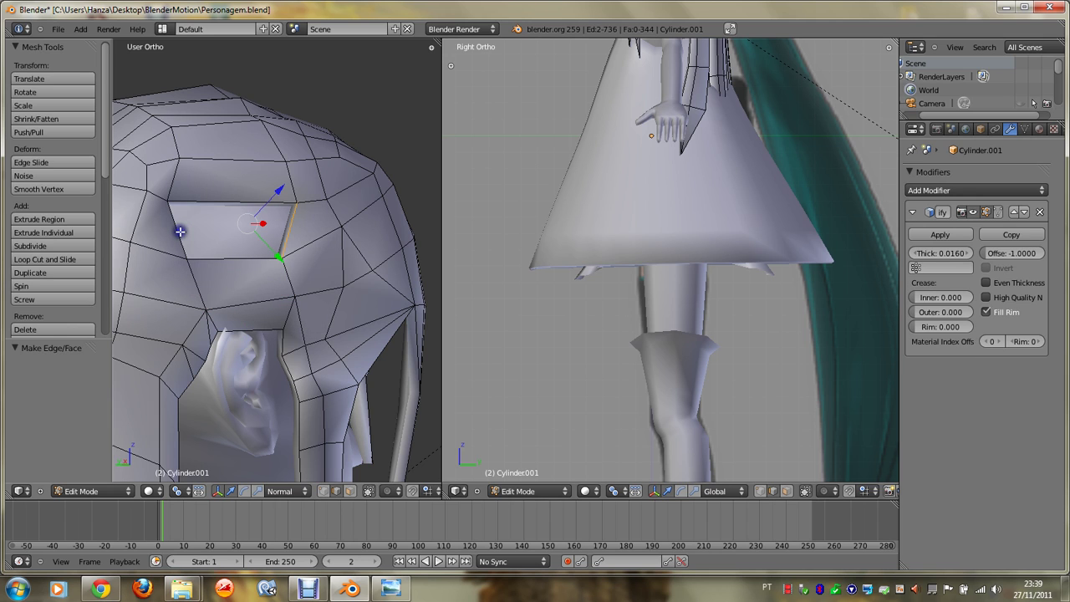
shift+right_click(178, 241)
key(f)
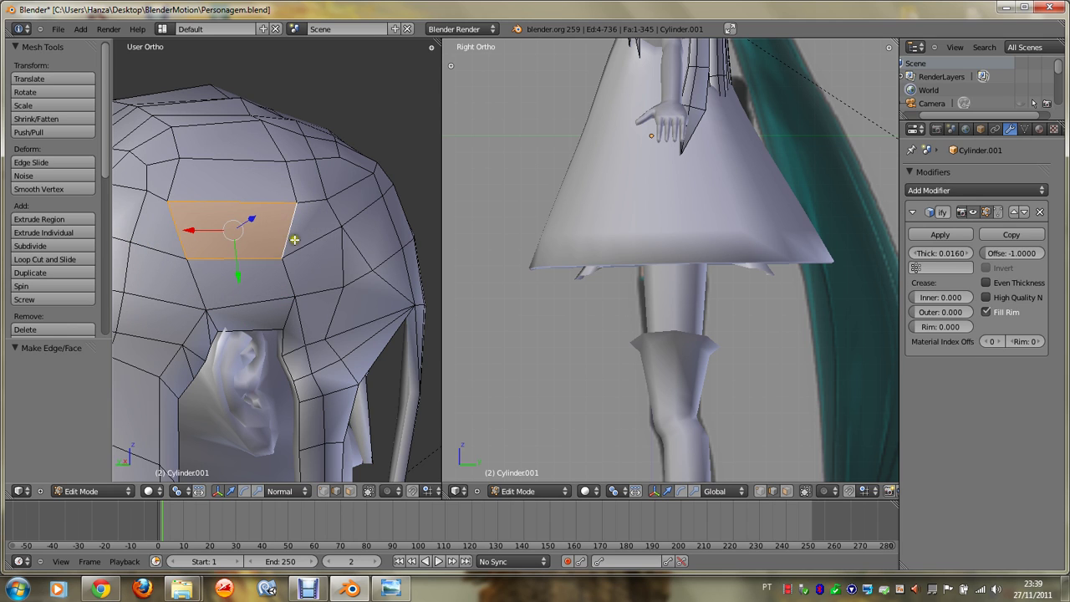
Step: Cancel a loop cut and command search, then select near the ear in side wireframe view
key(ctrl+r)
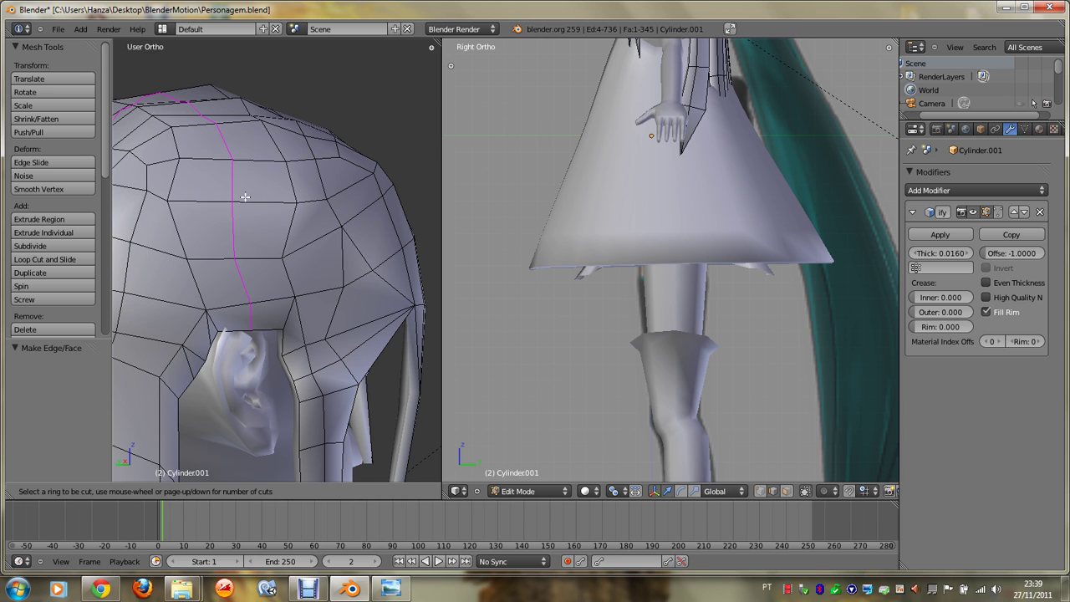
key(Escape)
key(space)
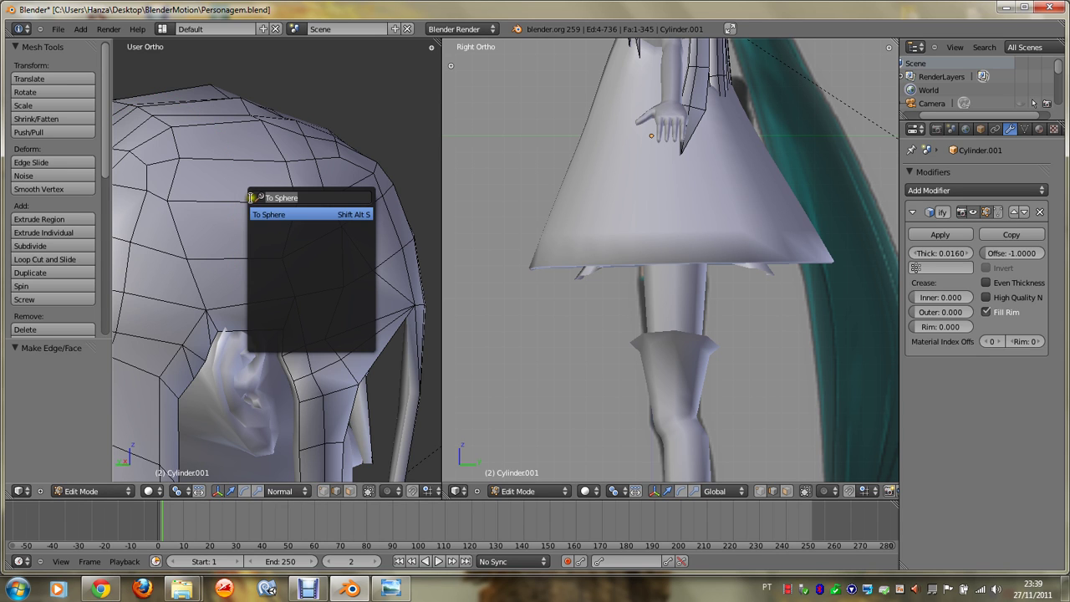
key(Escape)
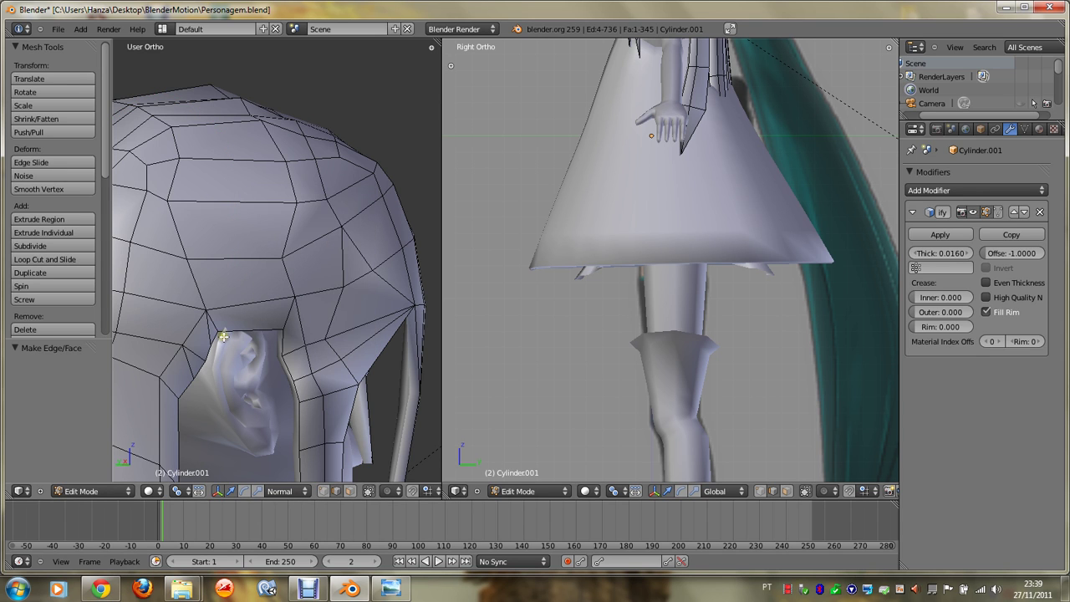
middle_drag(223, 337, 223, 337)
key(KP_1)
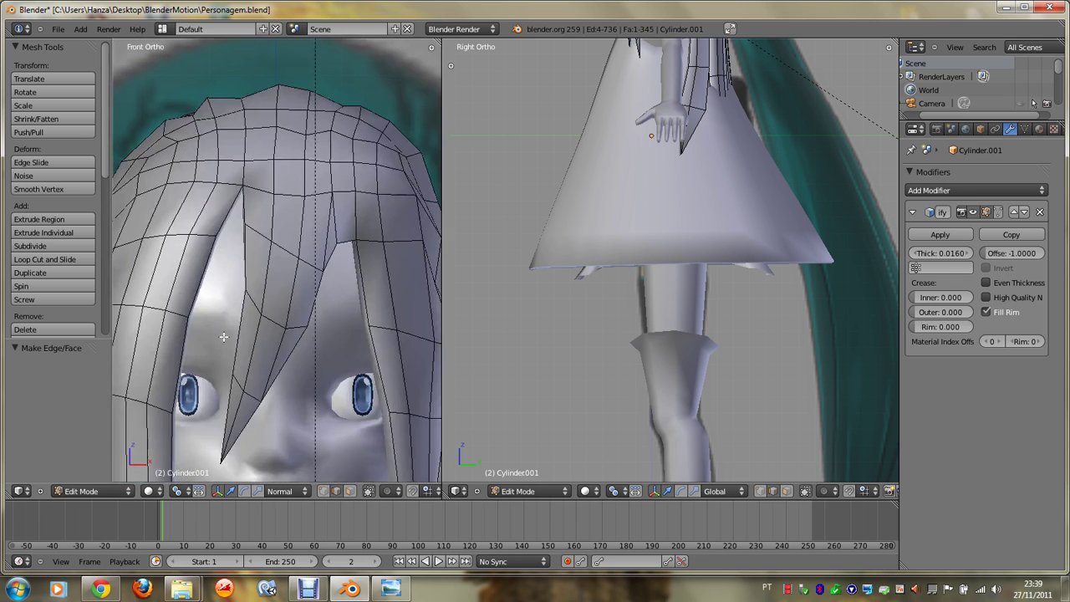
key(KP_4)
key(KP_4)
key(KP_4)
key(KP_4)
key(KP_4)
key(KP_4)
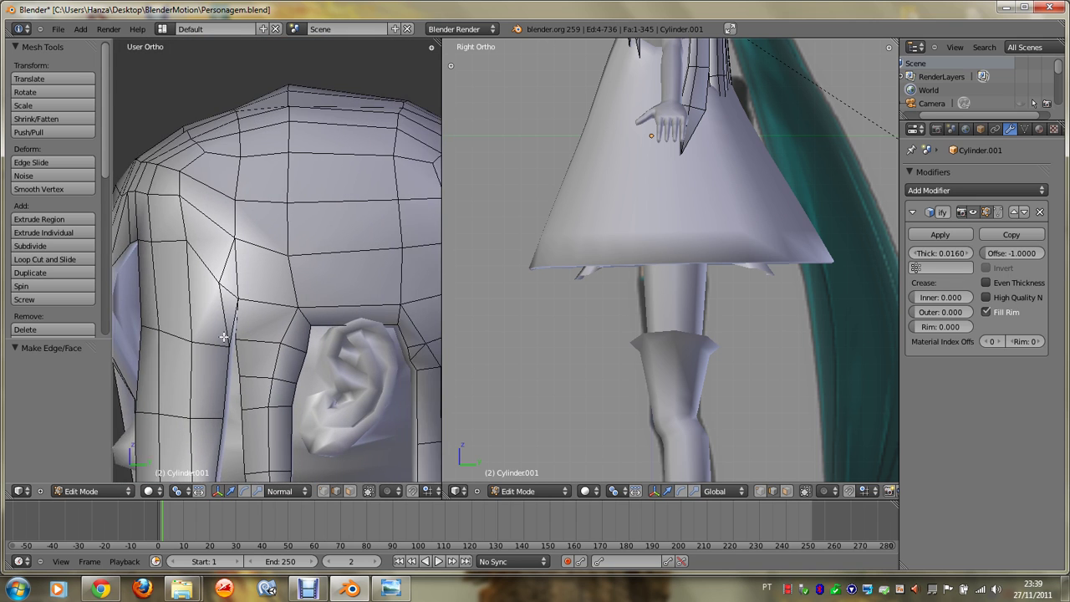
key(z)
right_click(262, 331)
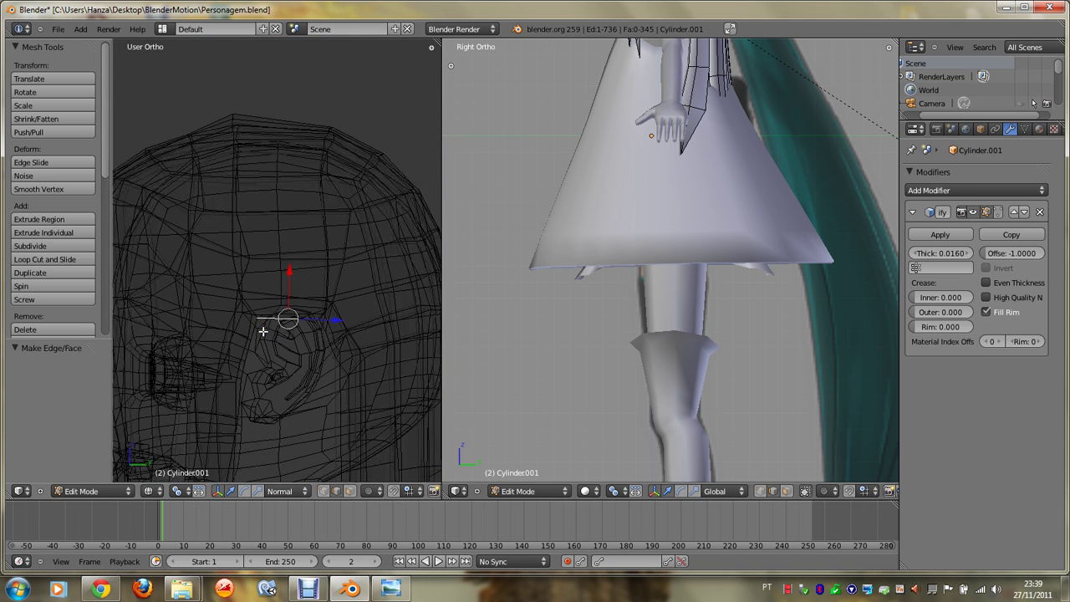
Step: Smoothly subdivide the full edge ring across the head and adjust the number of cuts
right_click(303, 263)
ctrl+alt+right_click(306, 154)
key(z)
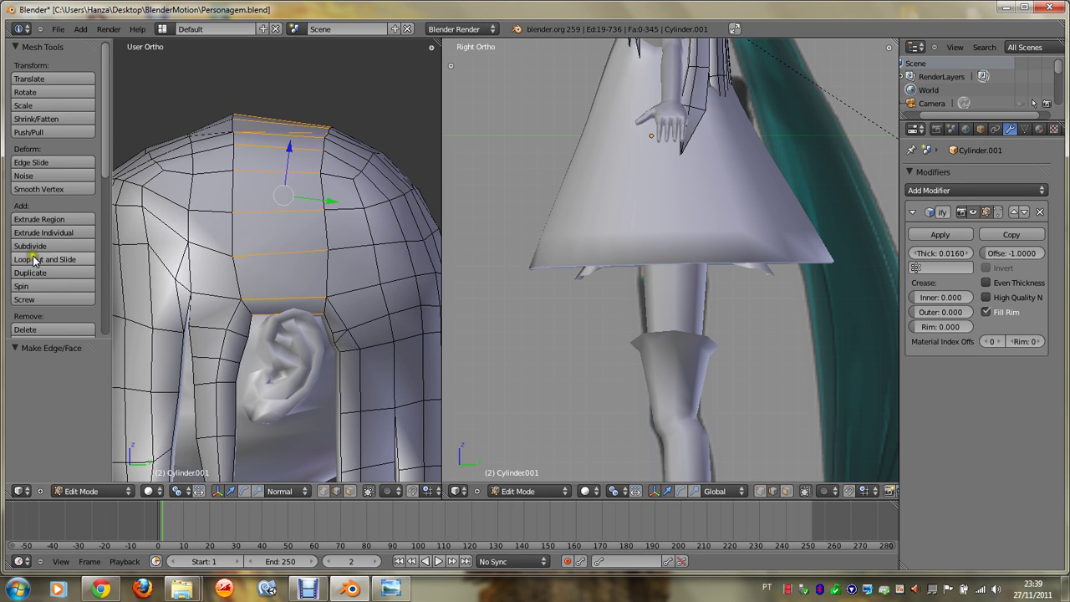
key(w)
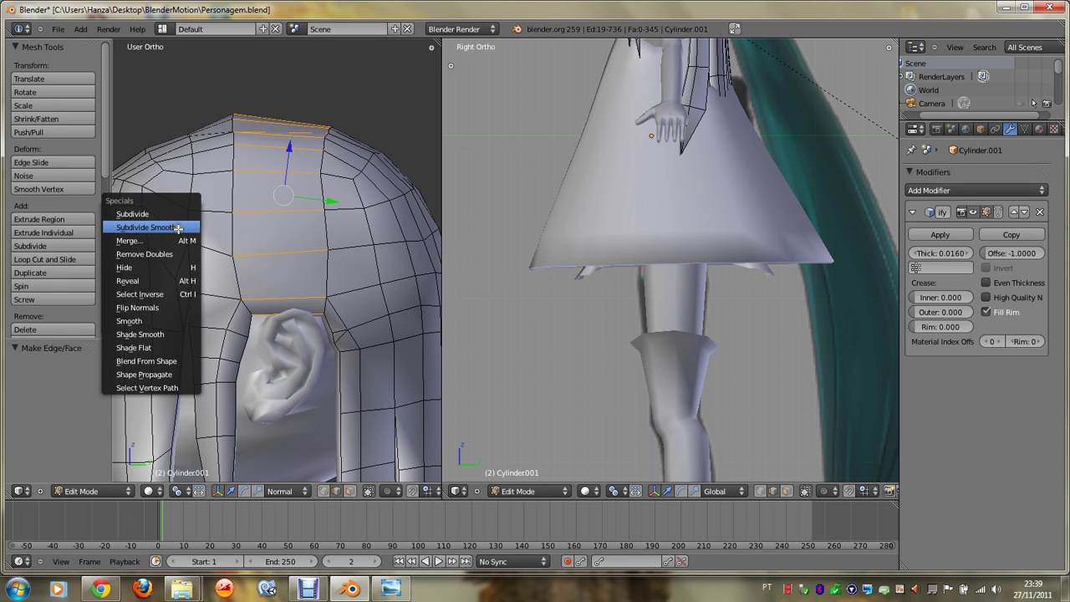
click(178, 229)
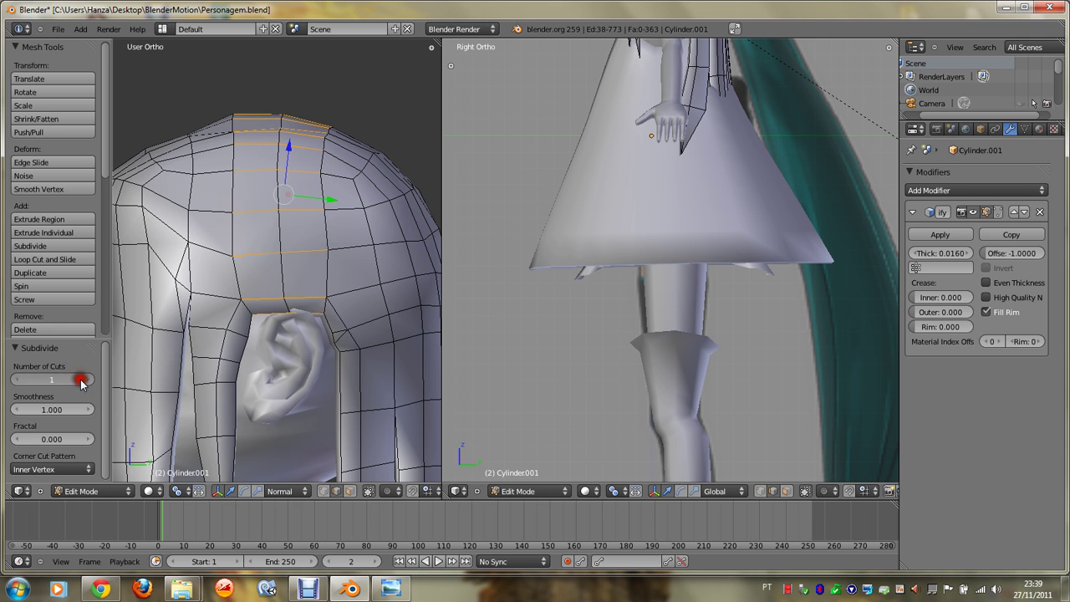
click(87, 379)
Step: Return to Object Mode, switch to front view and reveal all hidden objects
key(Tab)
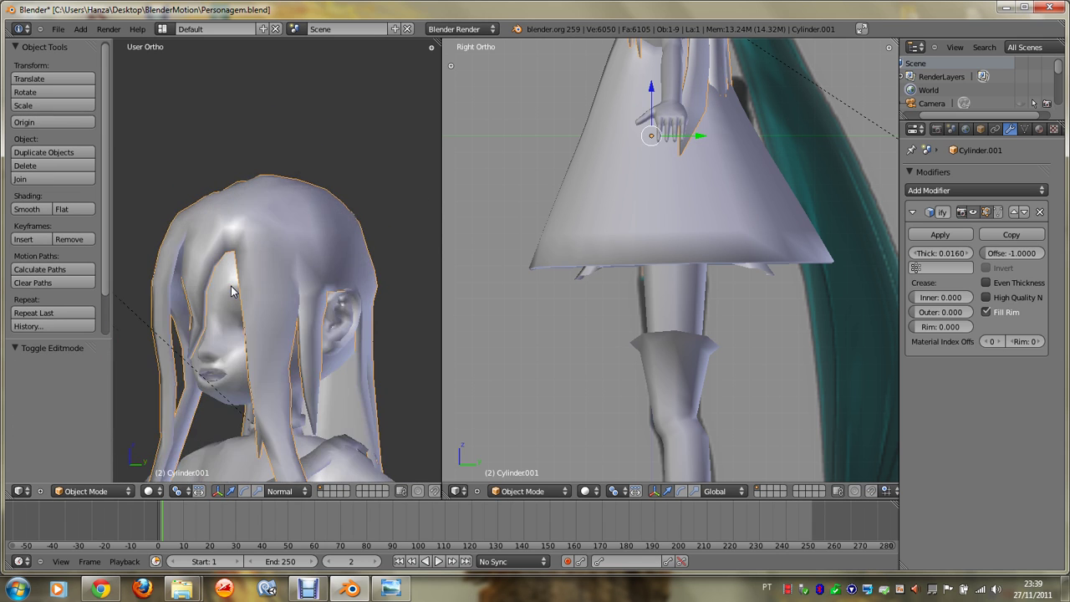
middle_drag(232, 290, 232, 289)
key(Tab)
scroll(314, 306, up, 2)
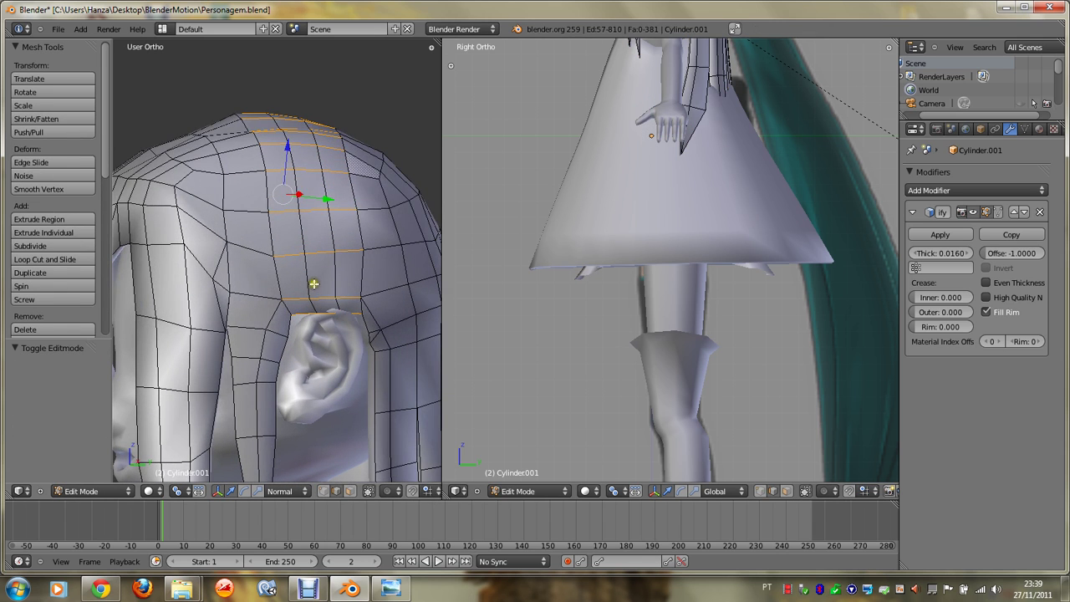
key(Tab)
scroll(314, 284, down, 2)
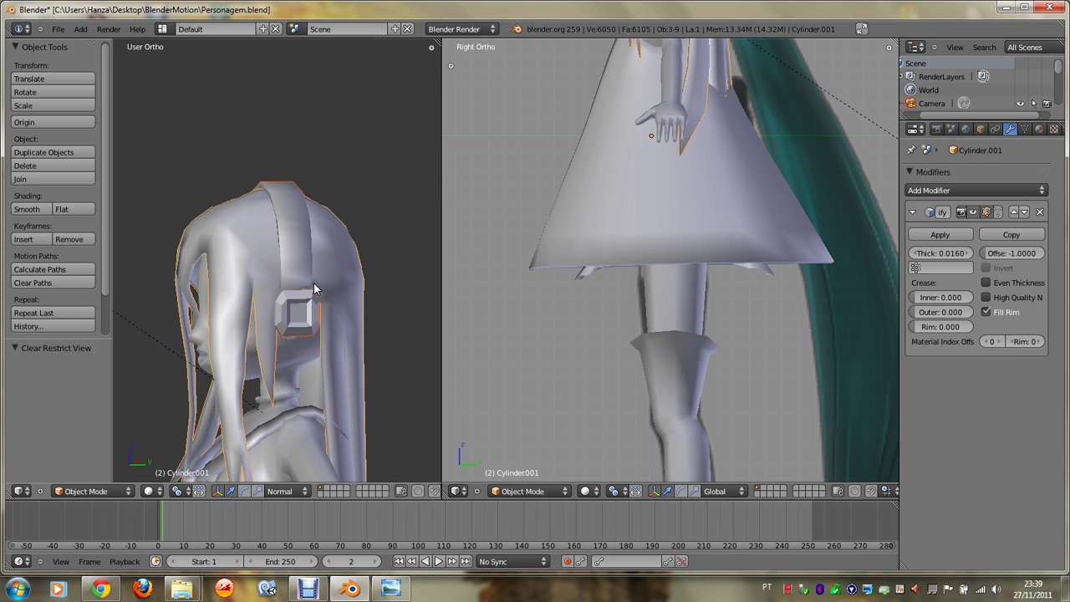
key(KP_1)
key(alt+h)
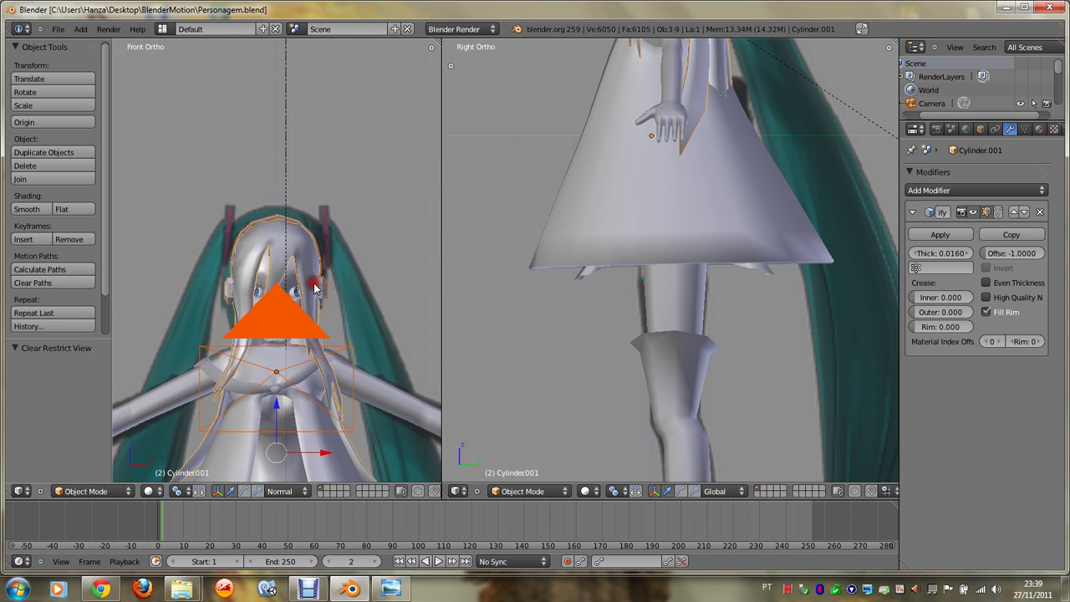
scroll(313, 289, down, 2)
Step: Hide the camera and save over Personagem.blend
right_click(277, 342)
key(h)
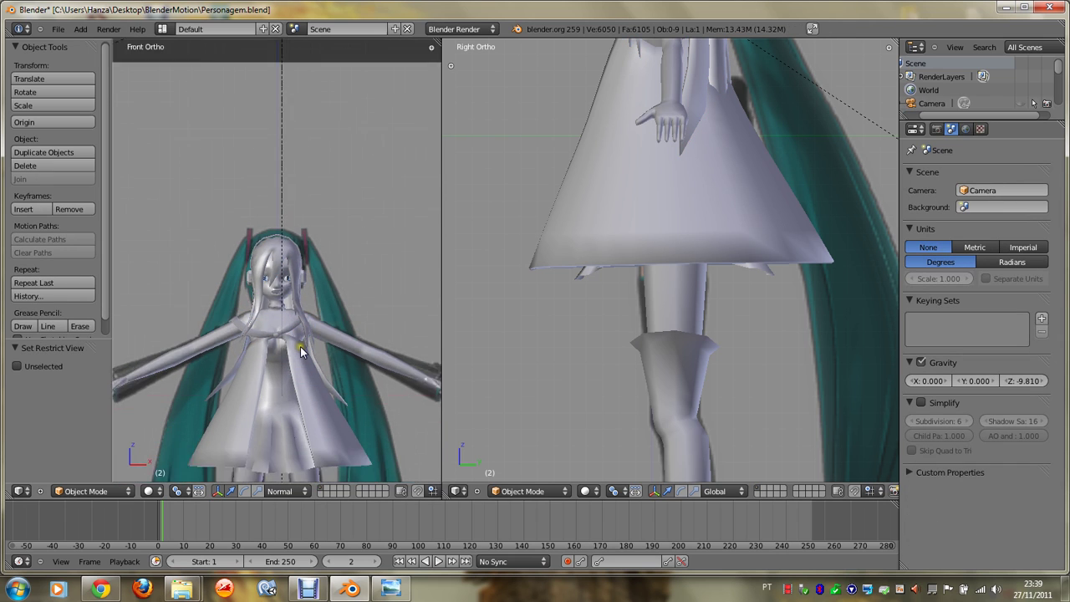
key(ctrl+s)
click(300, 346)
scroll(300, 346, down, 3)
key(ctrl+s)
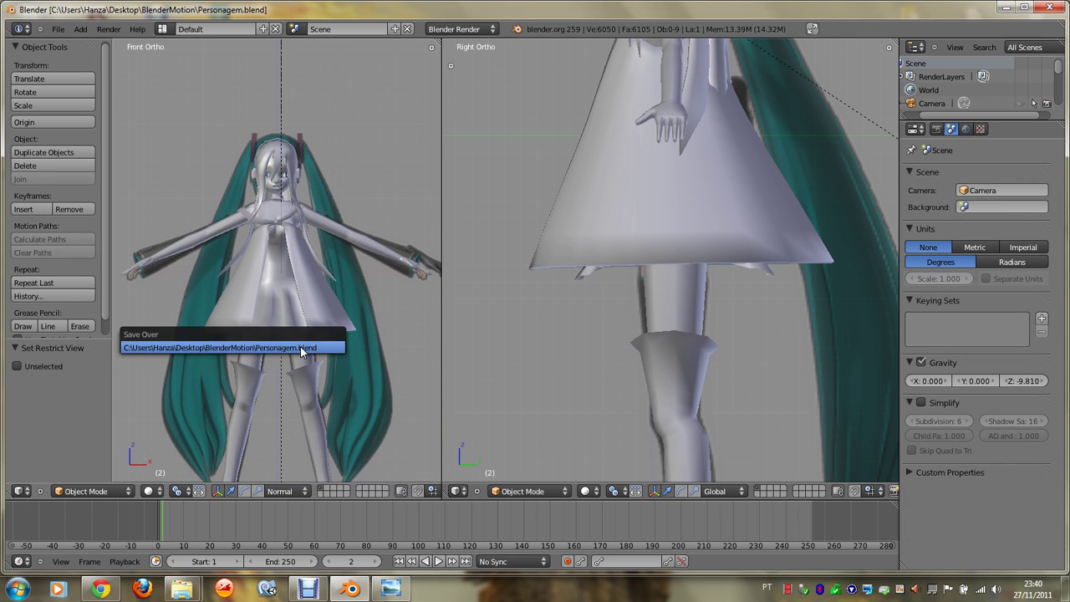
click(300, 346)
Step: Save Personagem.blend again from the front view and select the body mesh
key(KP_8)
key(KP_1)
key(ctrl+s)
click(300, 346)
scroll(352, 331, up, 2)
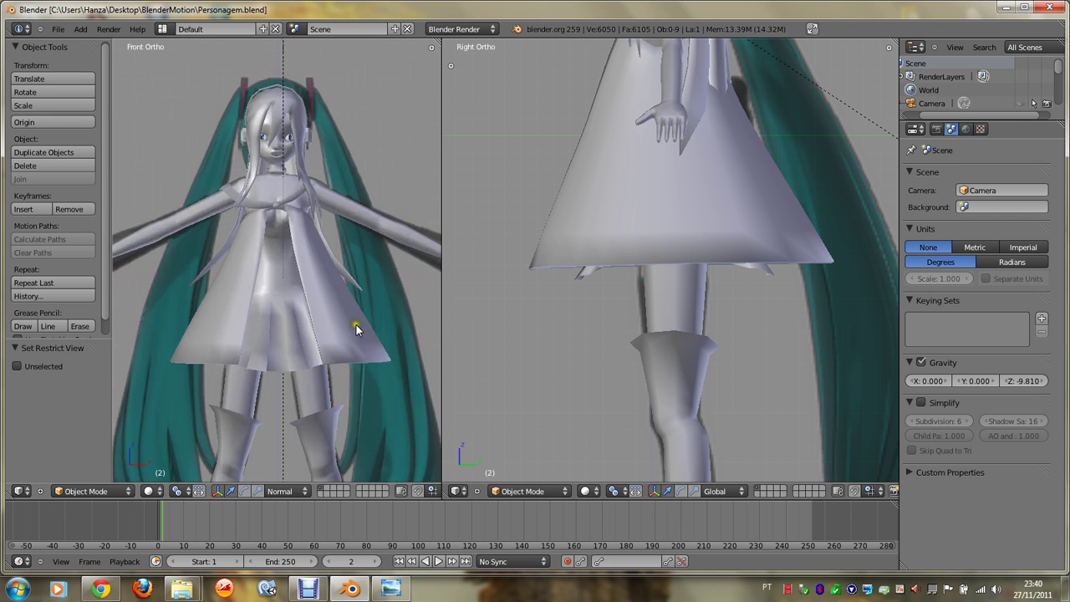
right_click(380, 216)
Step: Edit the body mesh in face mode, select the wrist face loop and resize it
key(Tab)
ctrl+scroll(381, 217, down, 2)
ctrl+scroll(380, 214, down, 2)
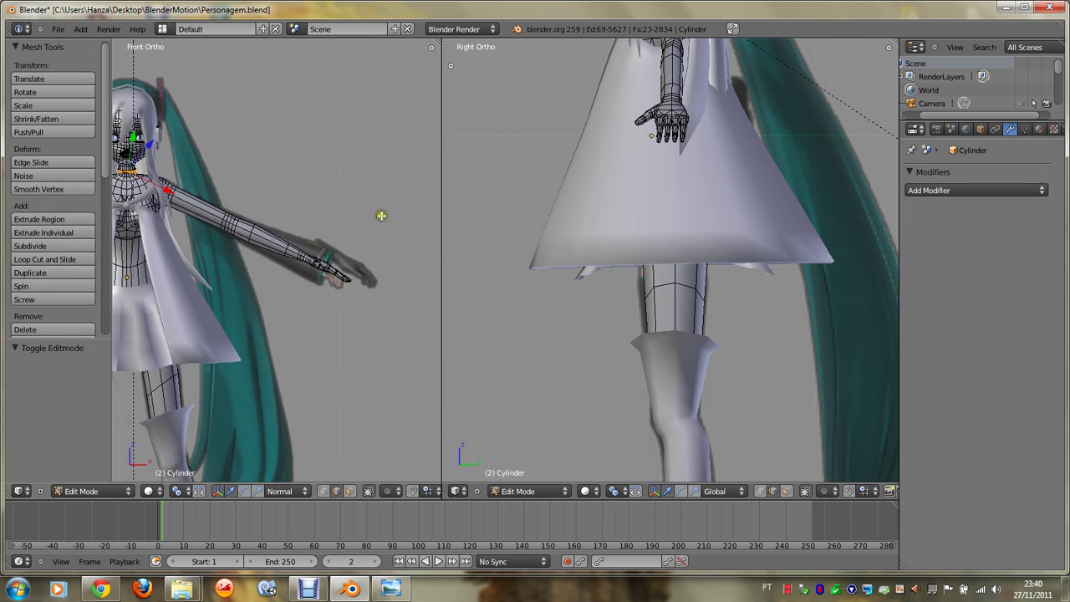
scroll(380, 217, up, 5)
click(349, 490)
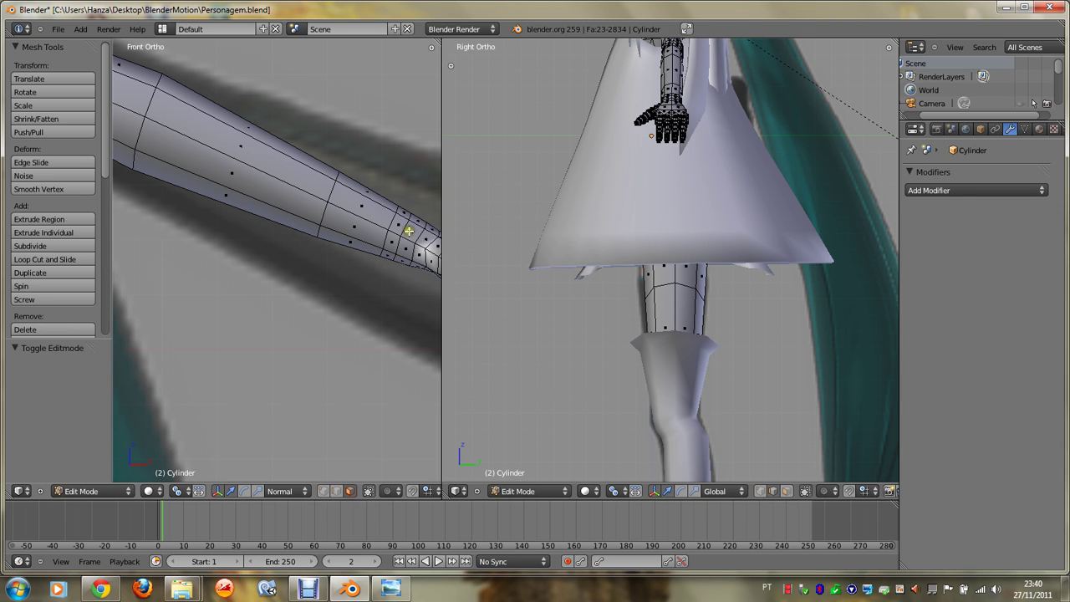
alt+right_click(401, 231)
key(s)
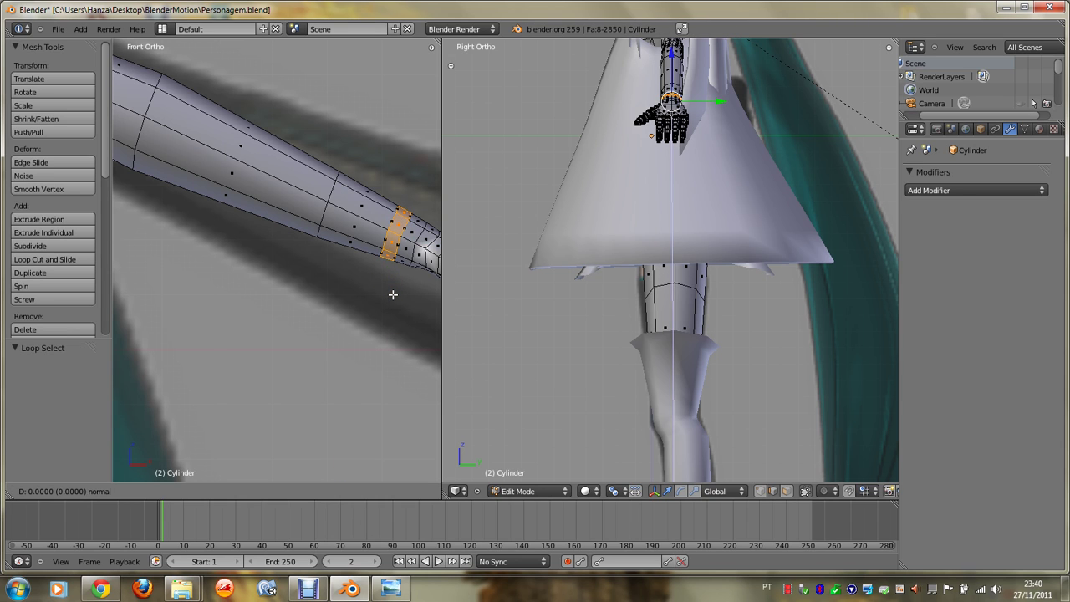
key(z)
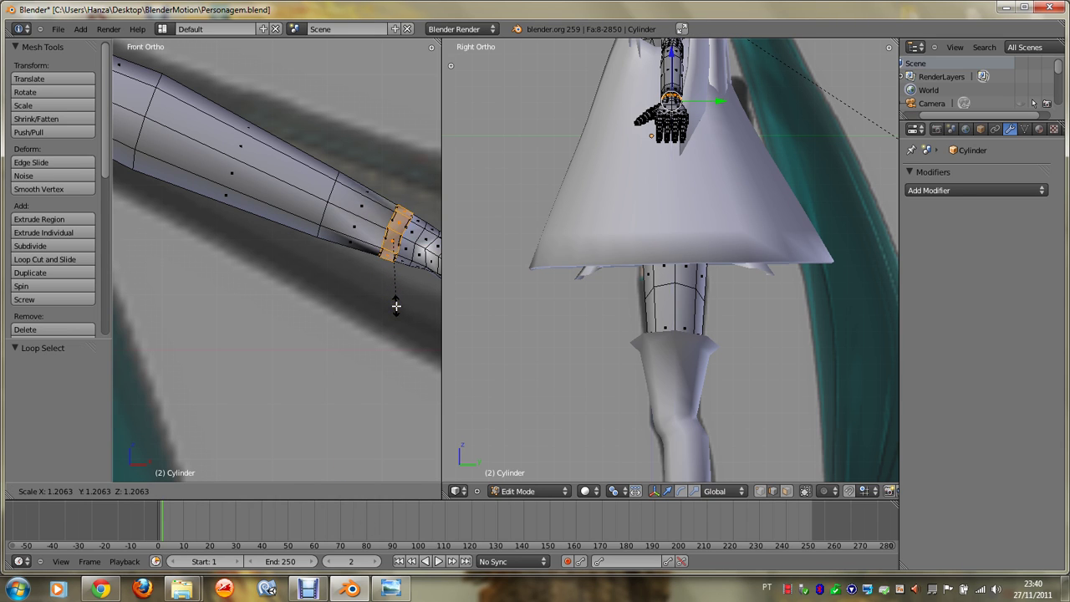
key(z)
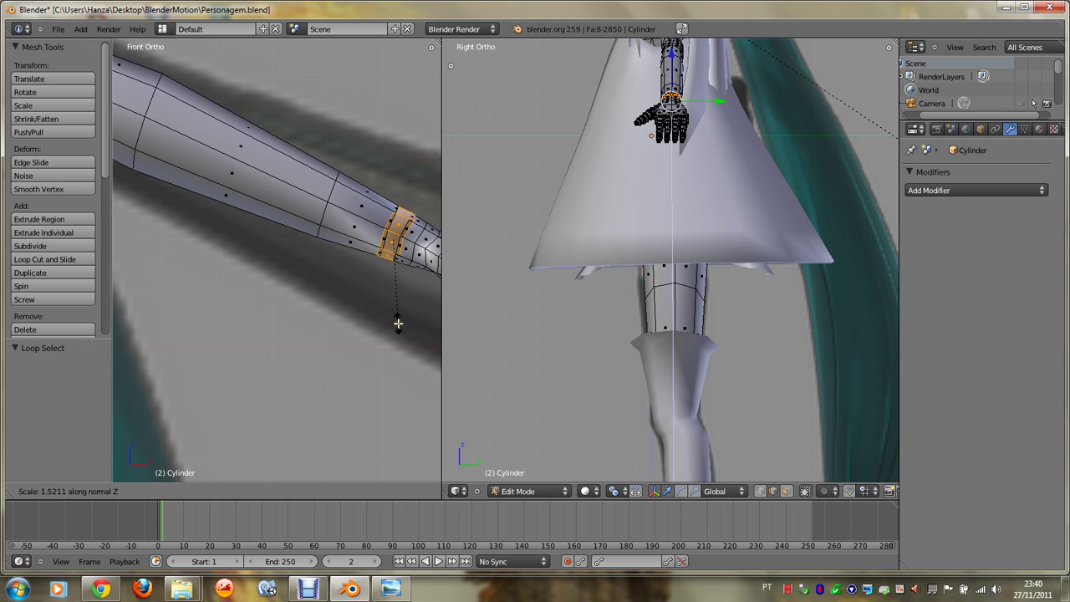
key(z)
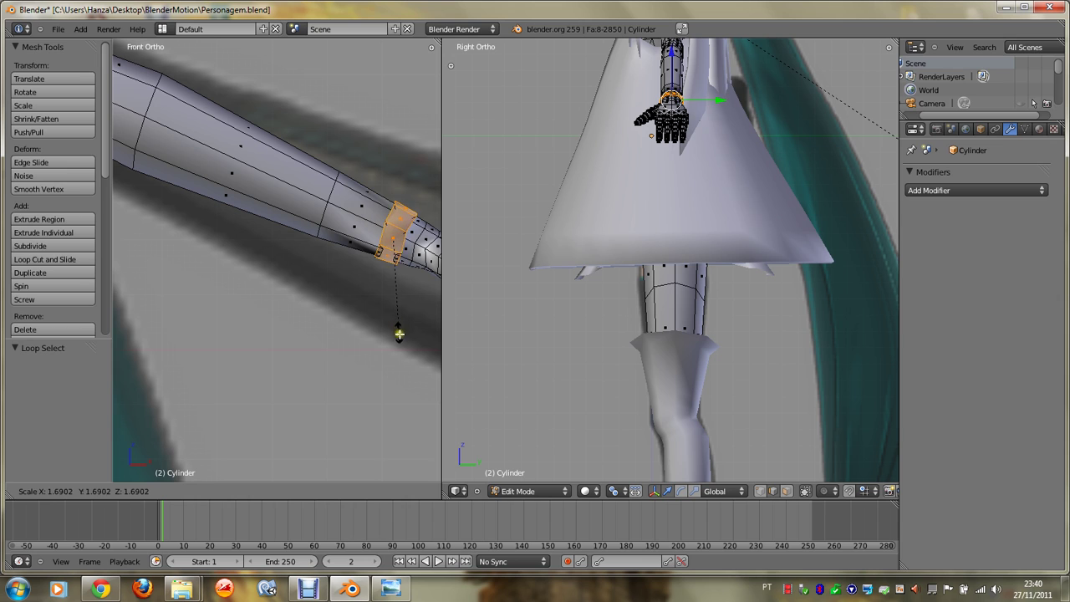
click(407, 268)
Step: Undo the resize, then extrude the wrist loop and enlarge it into a band
key(KP_4)
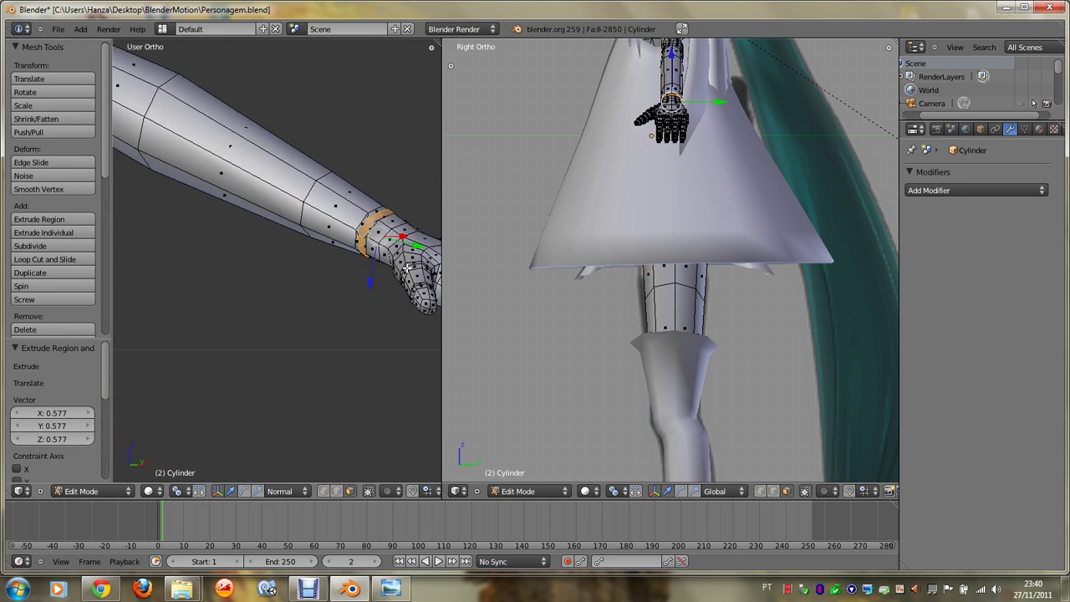
key(ctrl+z)
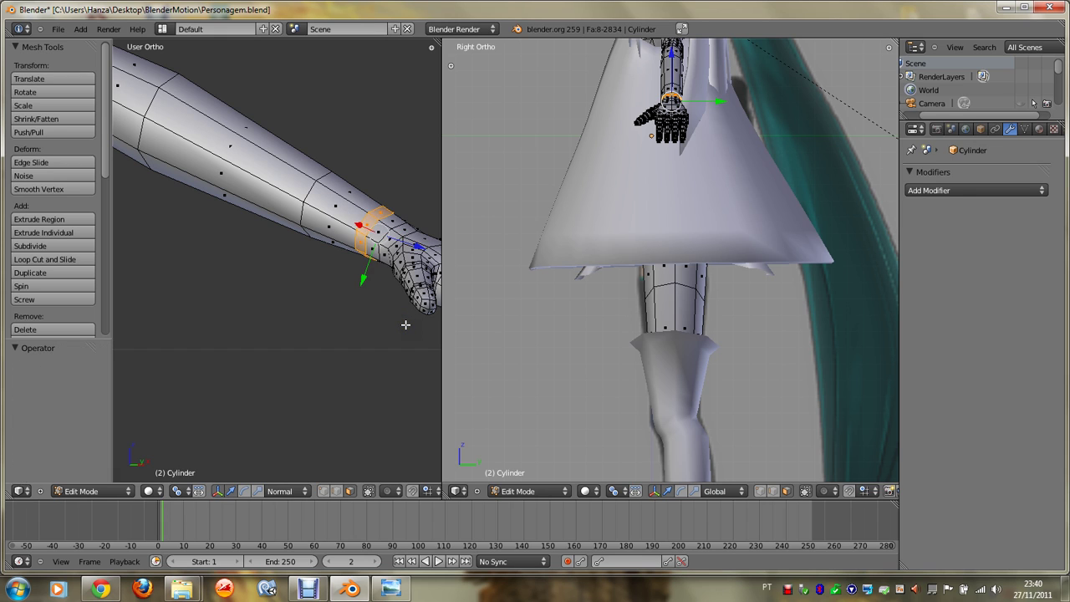
key(g)
right_click(403, 344)
key(e)
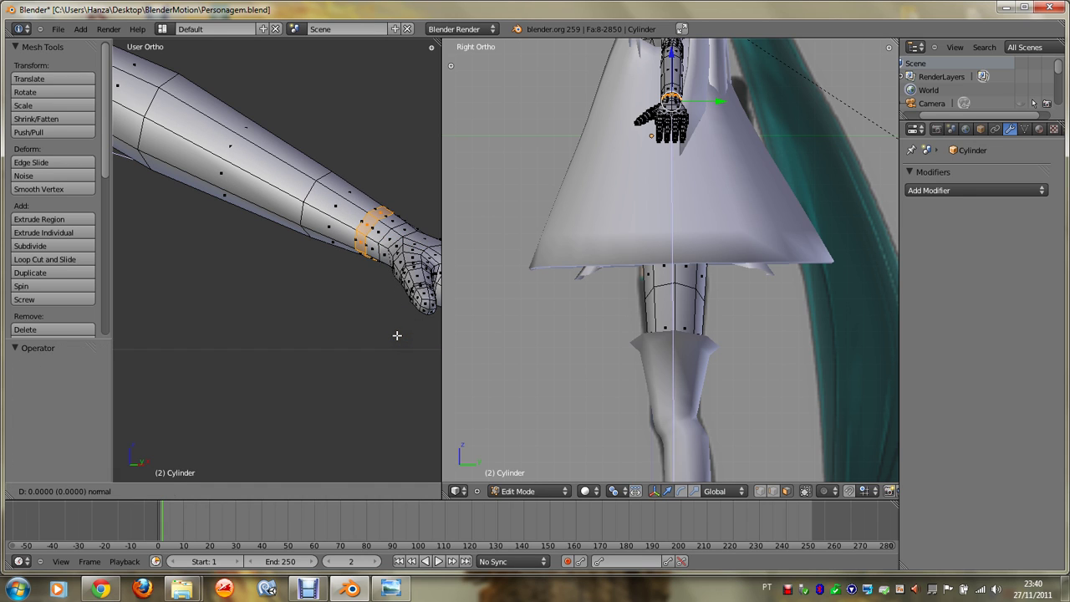
key(z)
key(s)
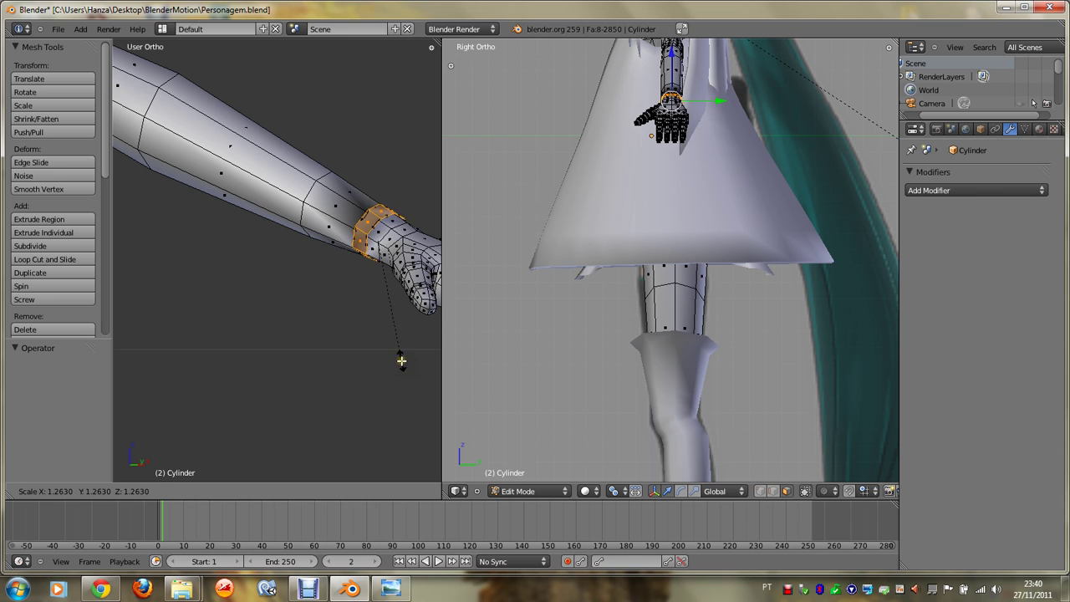
click(408, 444)
Step: Smooth the wrist band's vertices twice, then undo the smoothing and the extrusion
key(w)
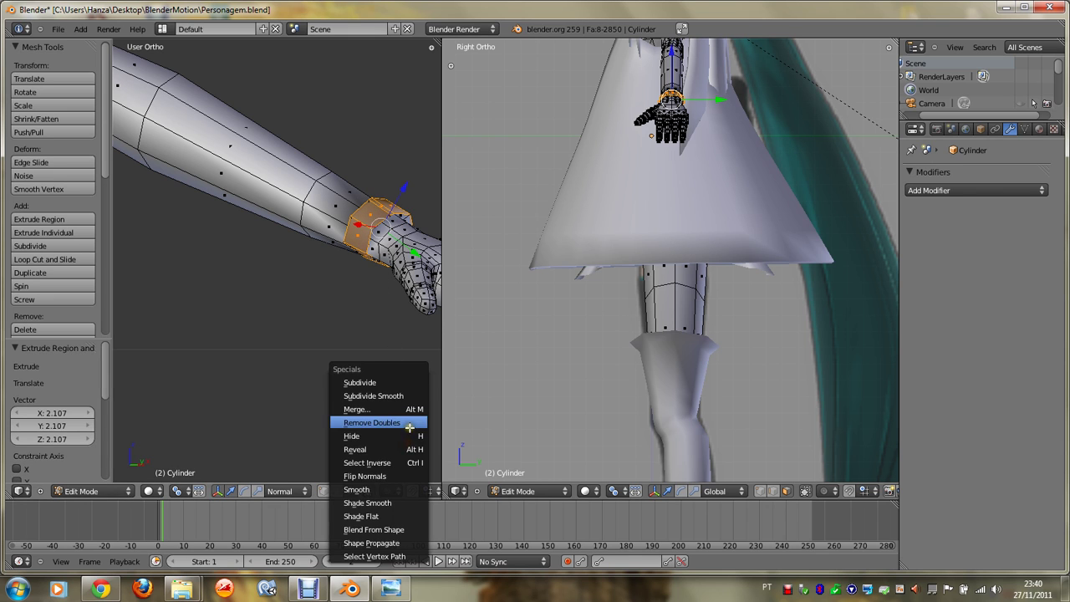
click(383, 483)
key(w)
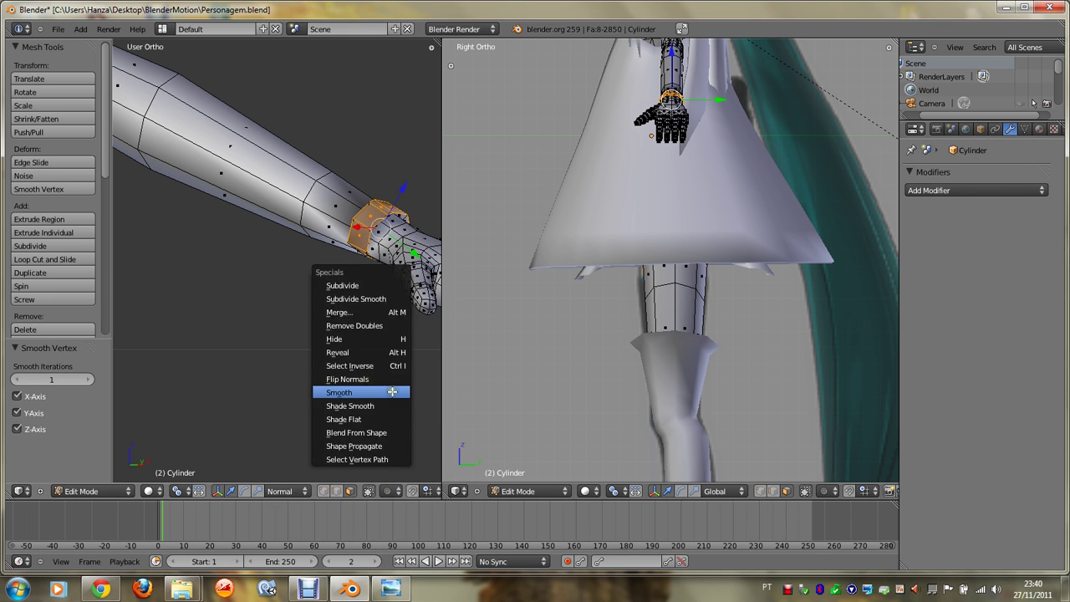
click(392, 392)
key(ctrl+z)
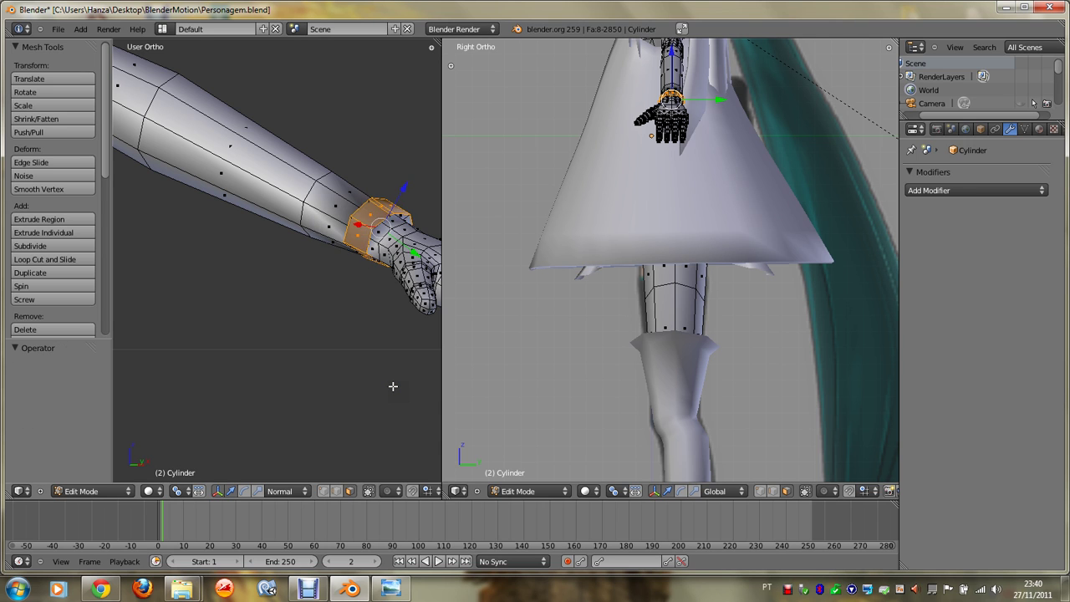
key(ctrl+z)
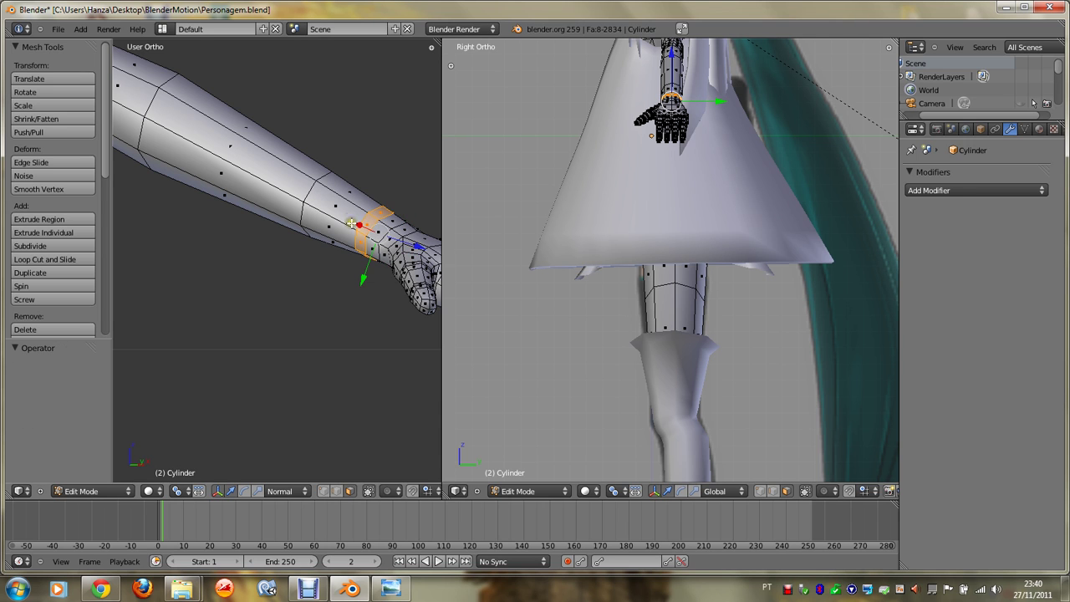
Step: Cut a new edge loop into the forearm above the wrist, sliding it to about 0.78
alt+right_click(352, 223)
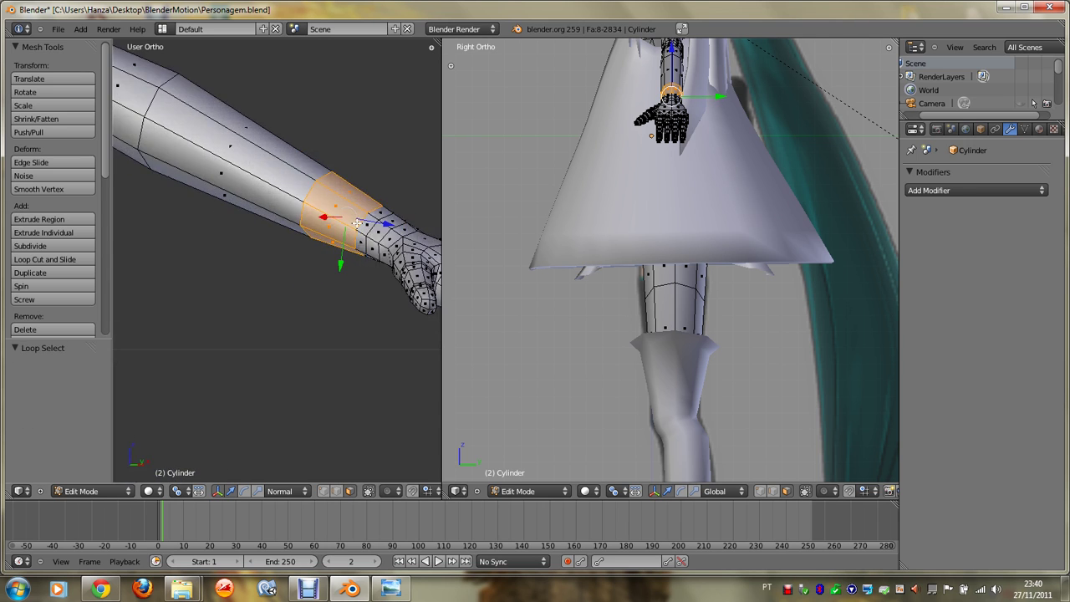
click(31, 162)
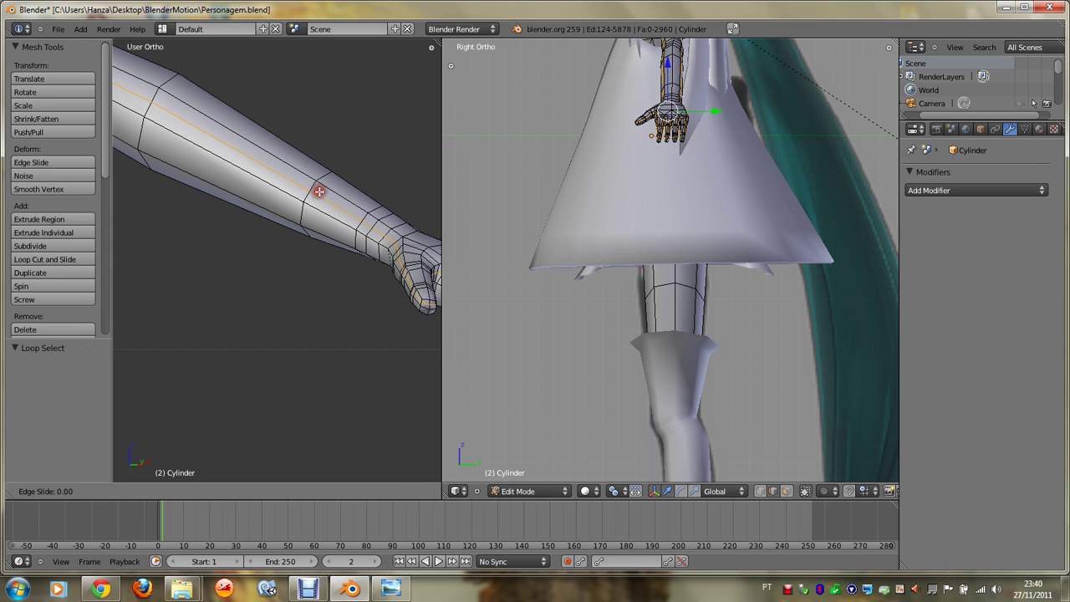
click(368, 196)
alt+right_click(347, 222)
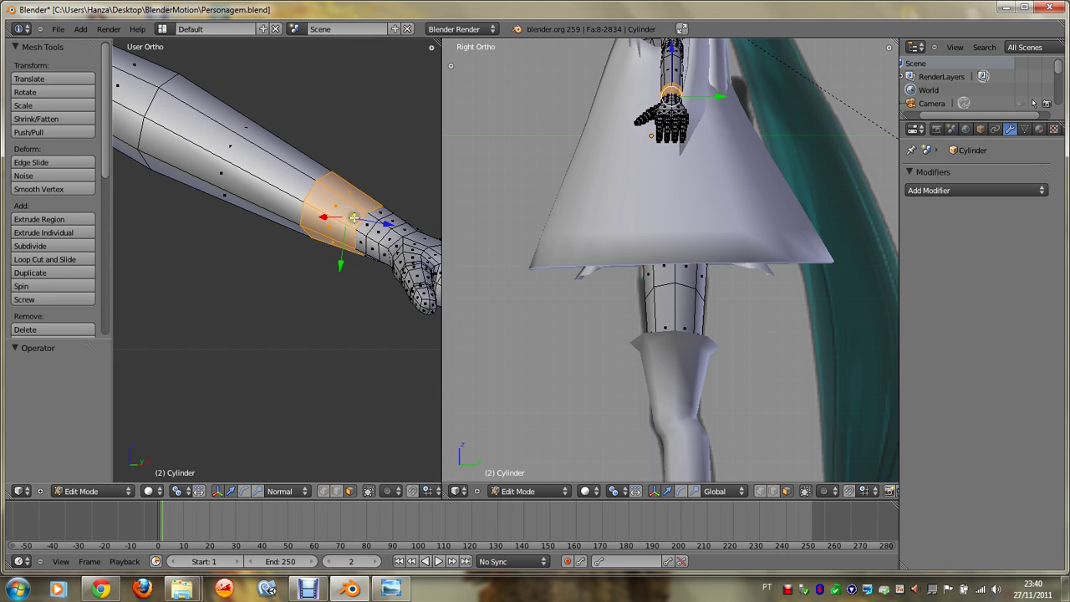
alt+right_click(342, 198)
key(ctrl+e)
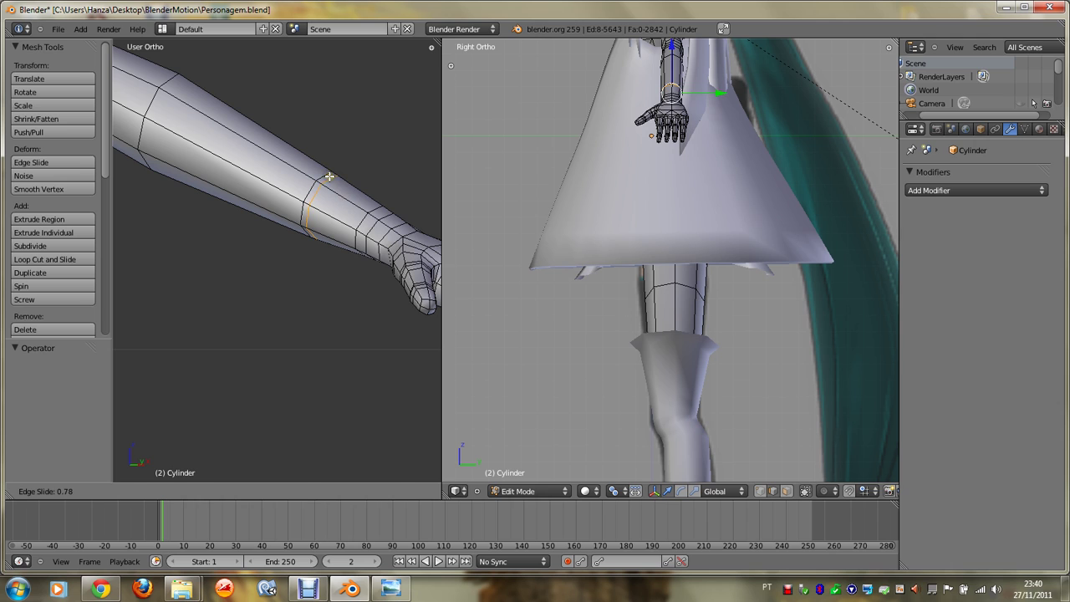
click(329, 177)
click(349, 489)
alt+right_click(313, 182)
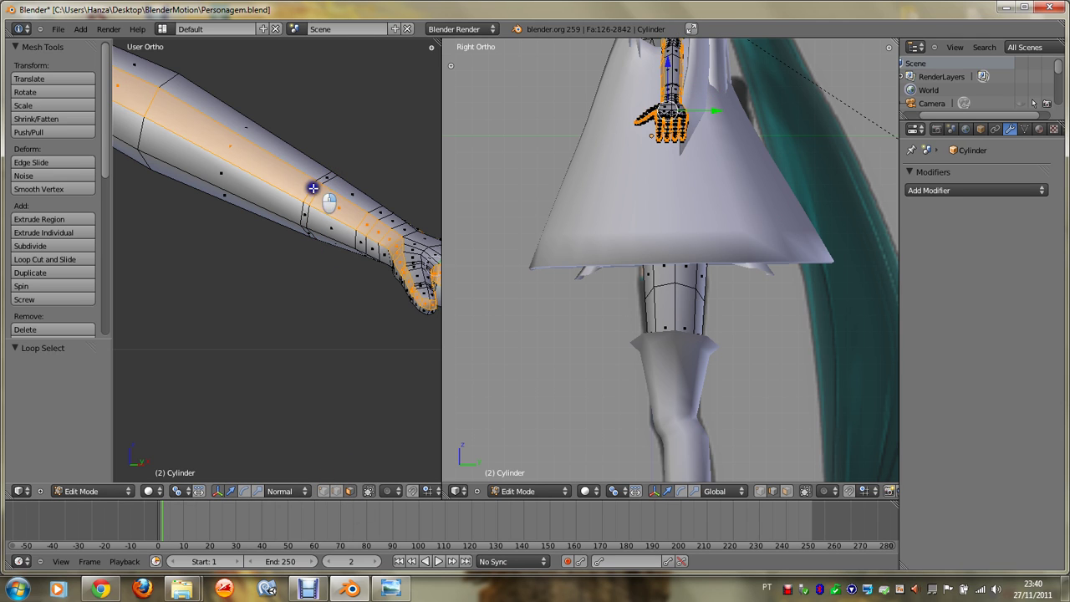
alt+right_click(321, 183)
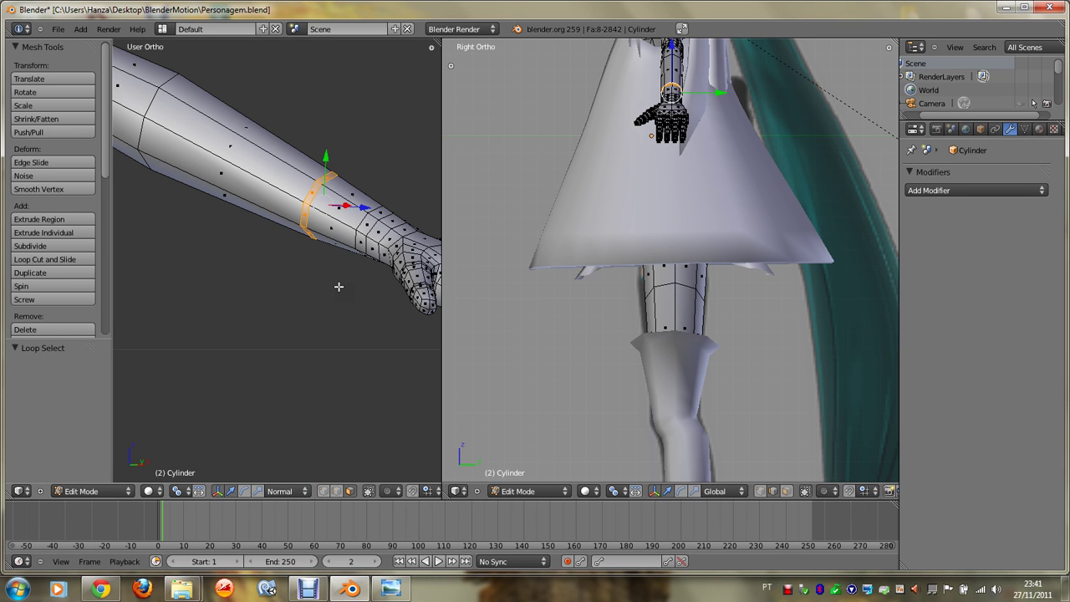
Step: Extrude the forearm edge loop and scale it outward into a ring
key(v)
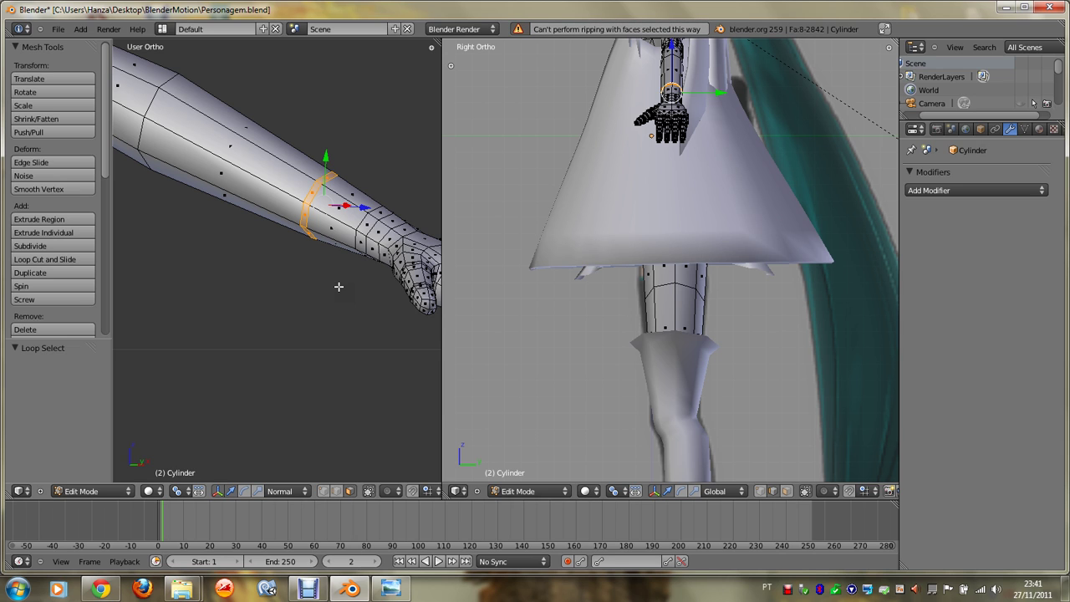
key(g)
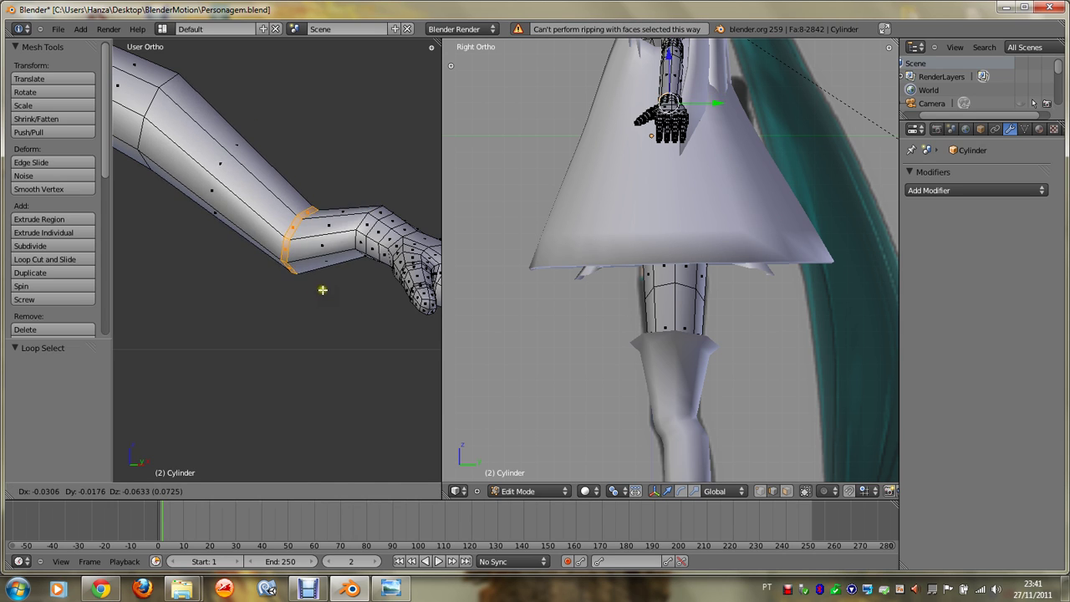
right_click(335, 264)
key(e)
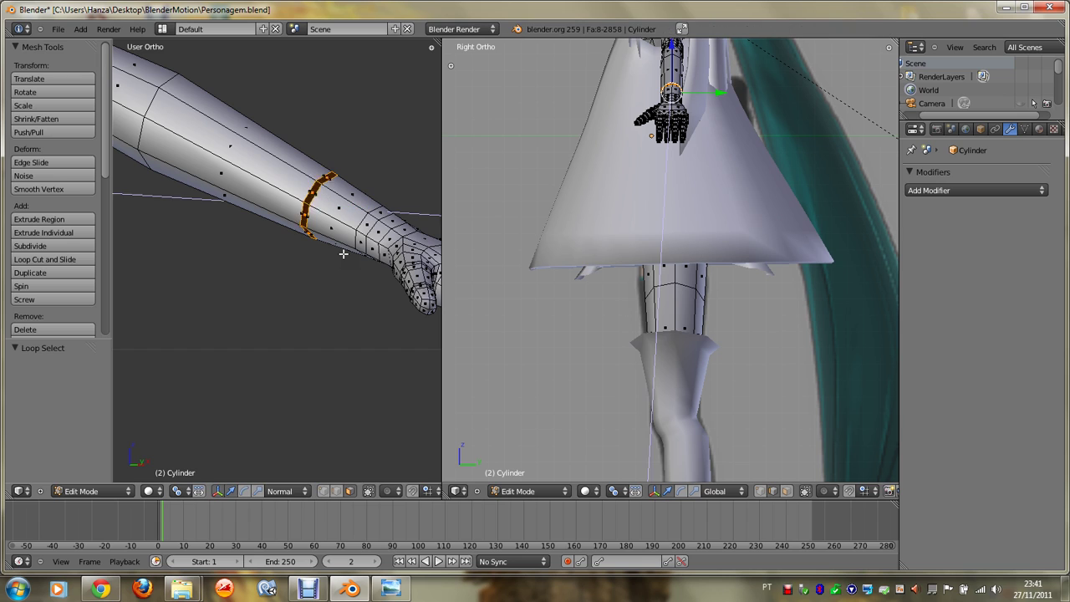
middle_click(343, 253)
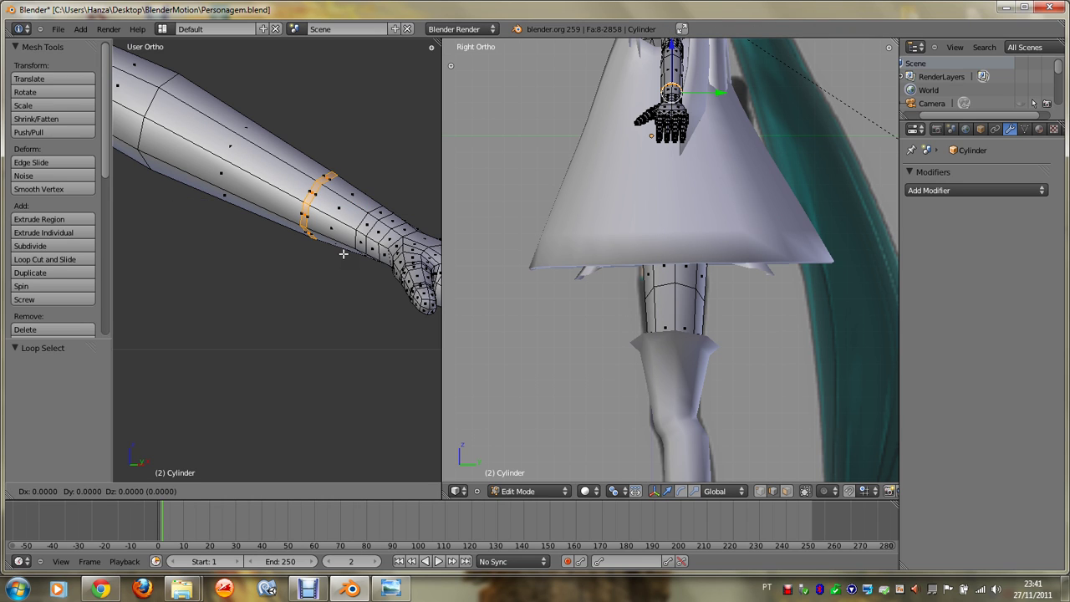
key(s)
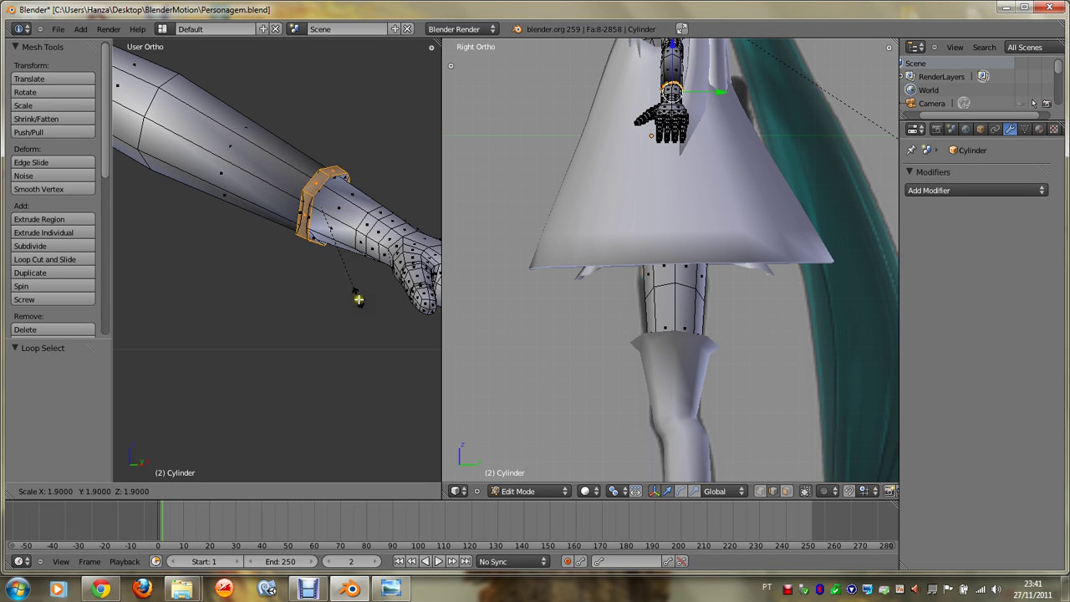
click(370, 316)
Step: Set the pivot to Median Point, extrude the ring again and widen it along the normal axis
key(KP_4)
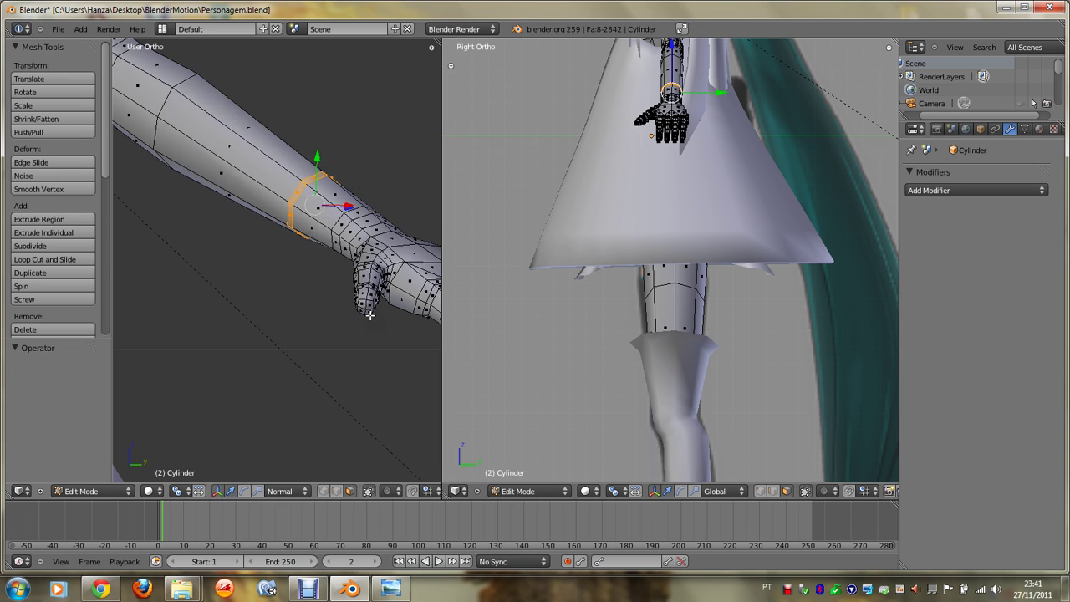
click(178, 491)
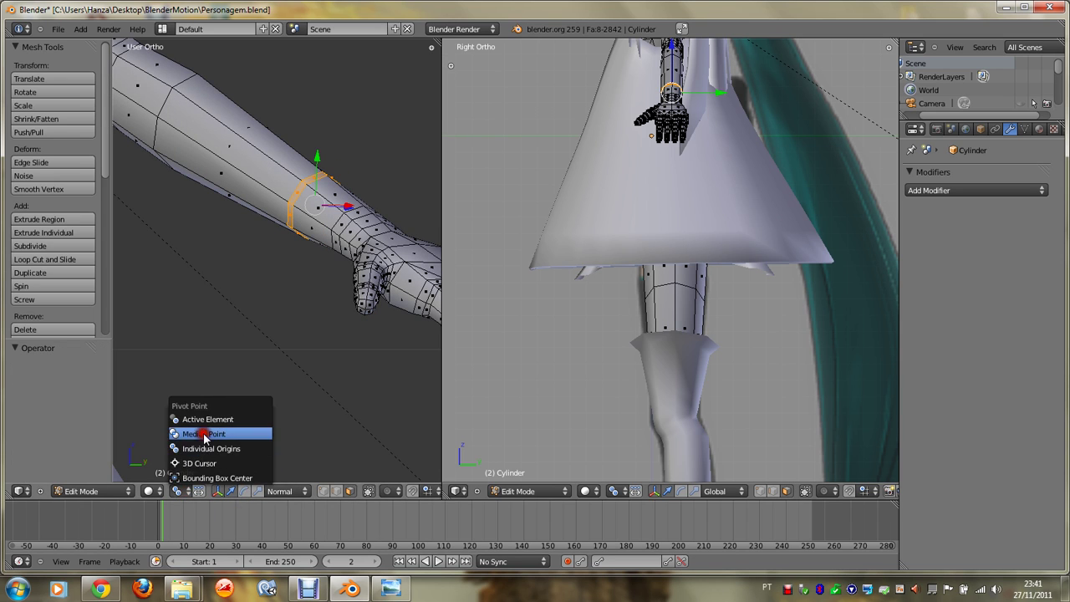
click(205, 432)
key(e)
right_click(318, 374)
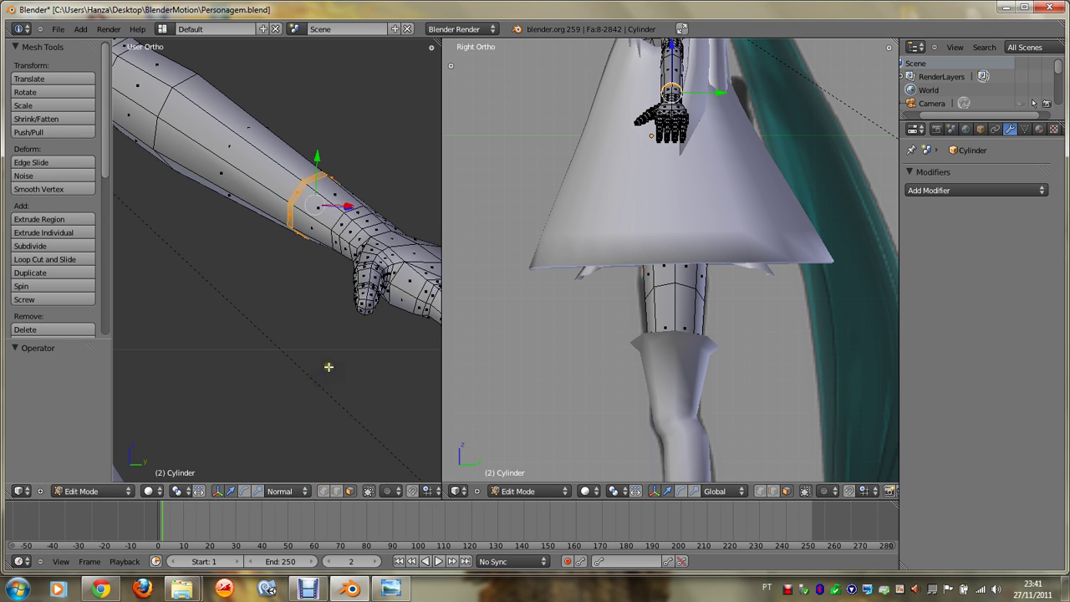
key(e)
key(s)
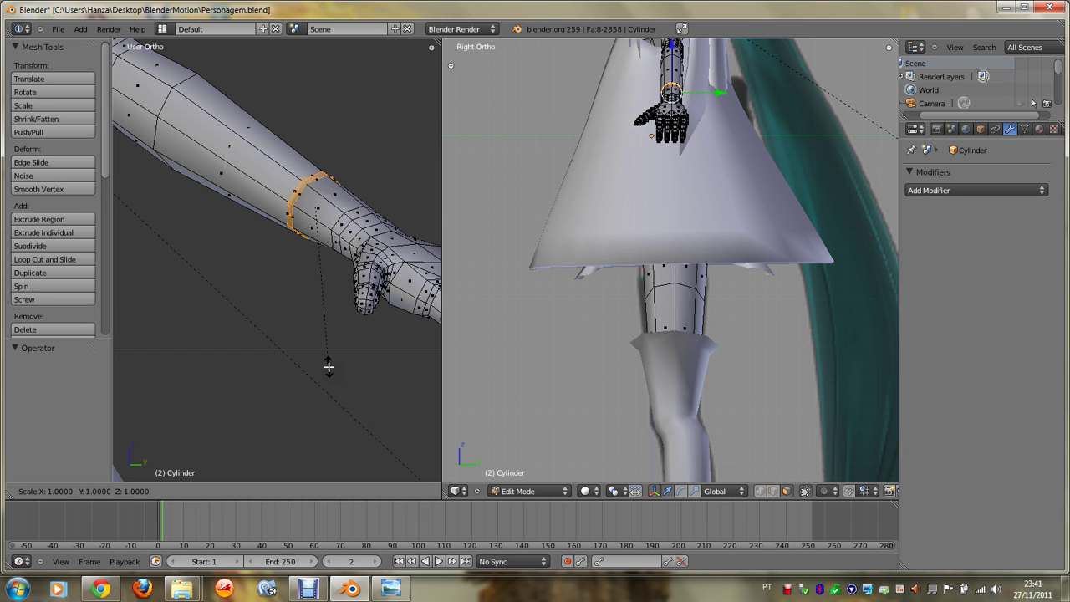
key(z)
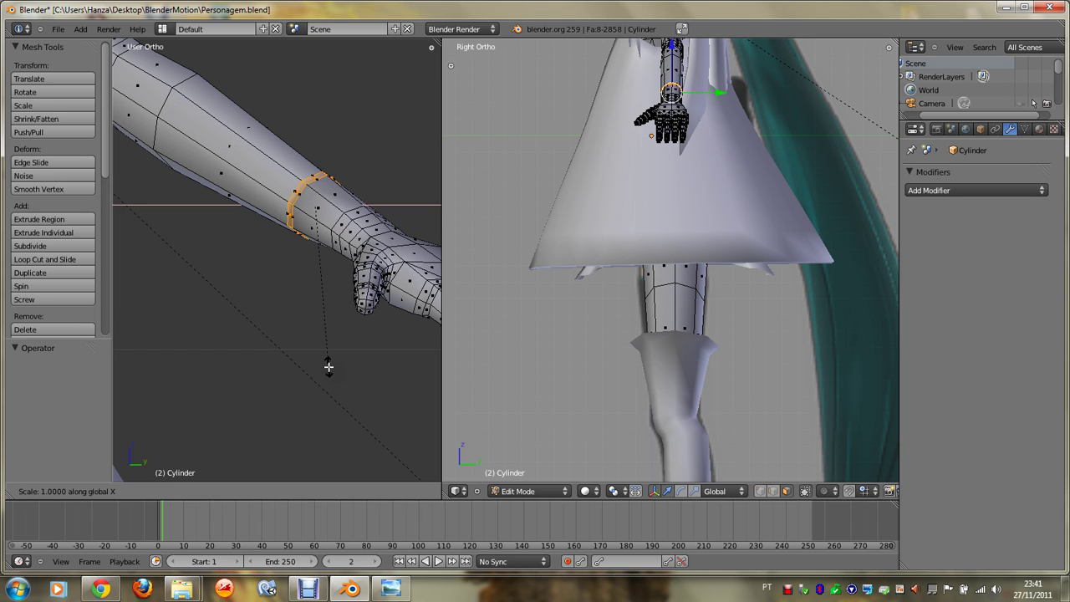
key(z)
key(z)
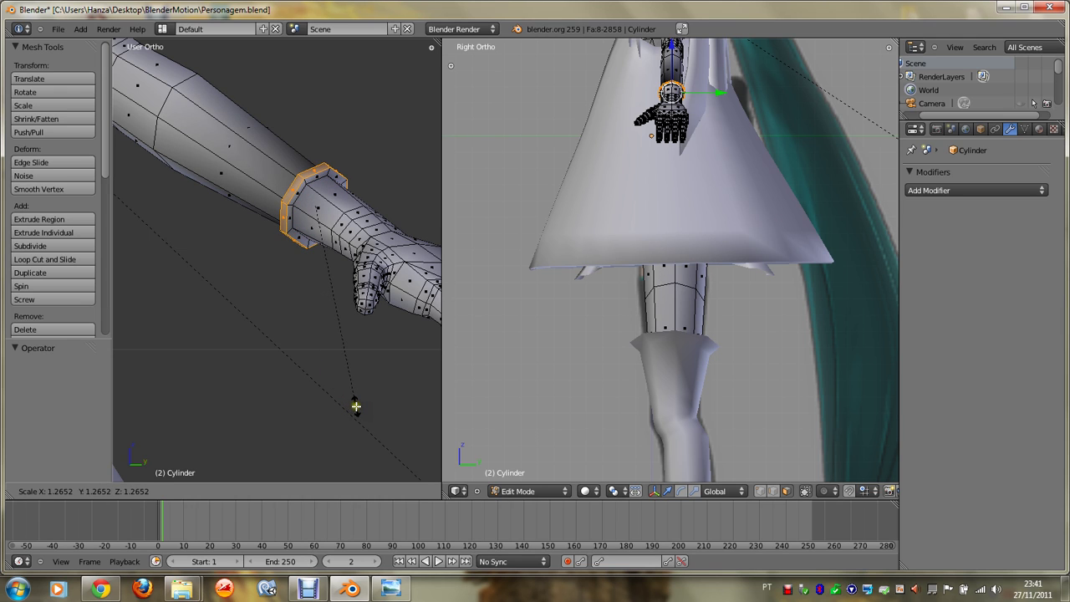
click(375, 418)
Step: Shrink the ring, smooth its vertices from the W specials menu, then enlarge it slightly
key(s)
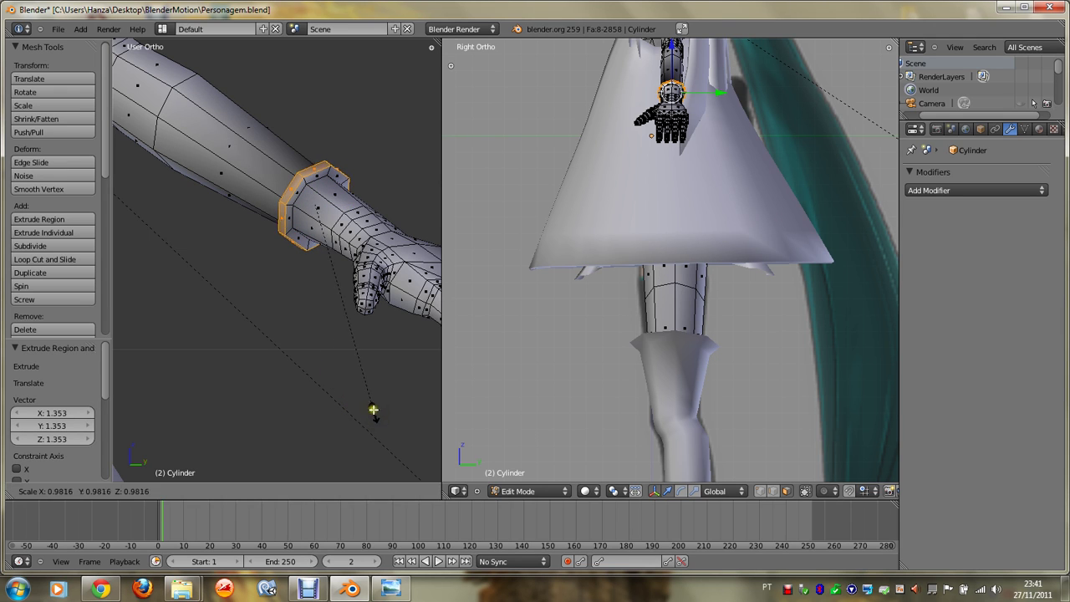
click(367, 381)
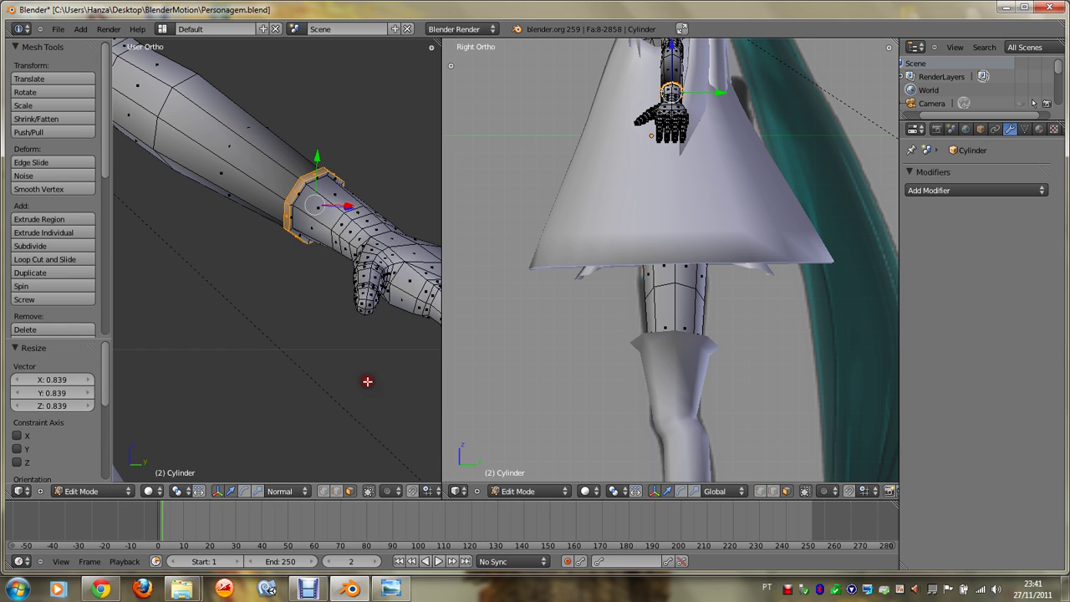
key(w)
click(365, 378)
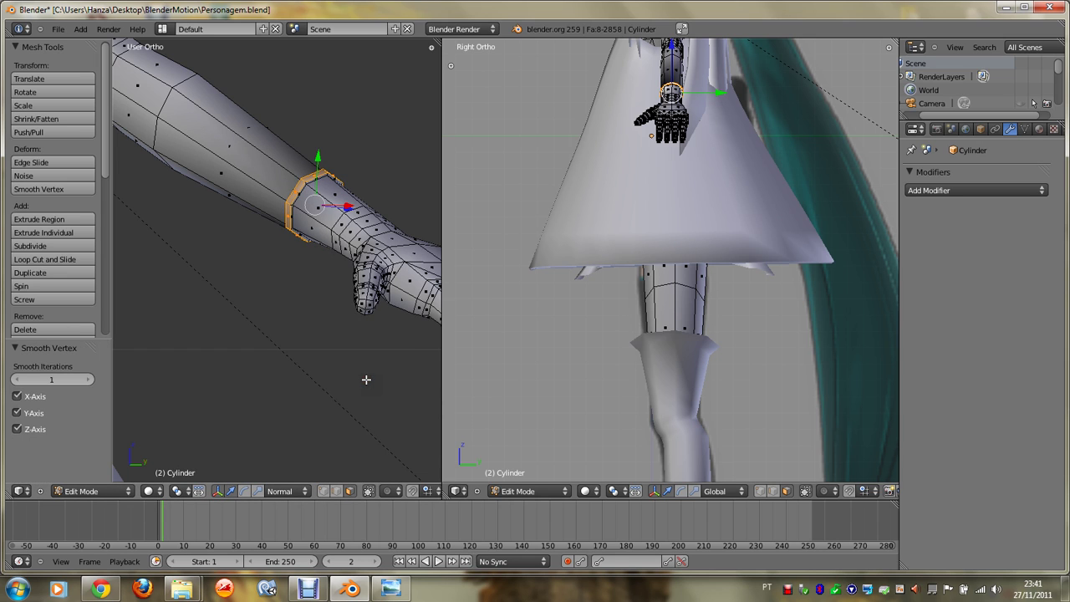
click(365, 380)
key(s)
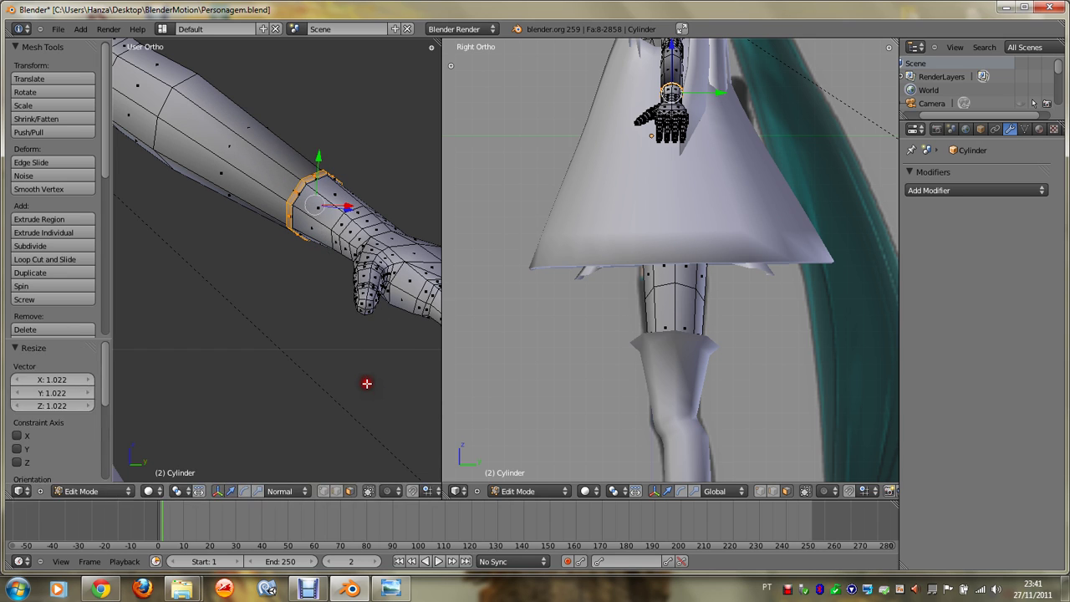
click(365, 382)
Step: Scale the cuff ring by 1.030 and select the entire mesh
key(KP_4)
key(KP_4)
key(KP_4)
key(KP_4)
key(KP_4)
key(KP_4)
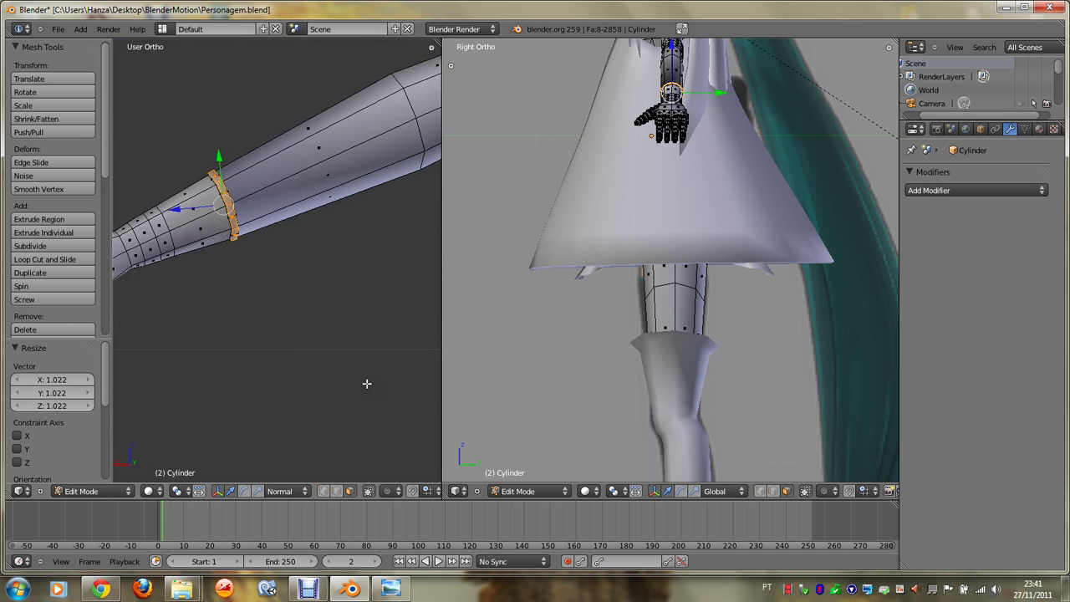
key(KP_4)
key(KP_4)
key(KP_4)
key(KP_4)
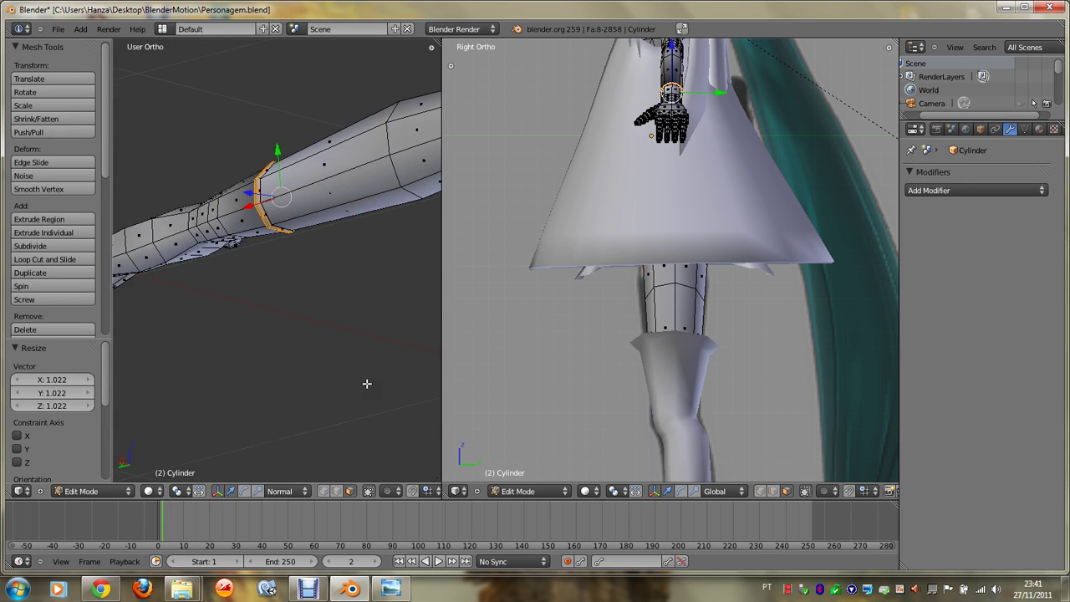
key(KP_4)
key(KP_4)
key(KP_4)
key(s)
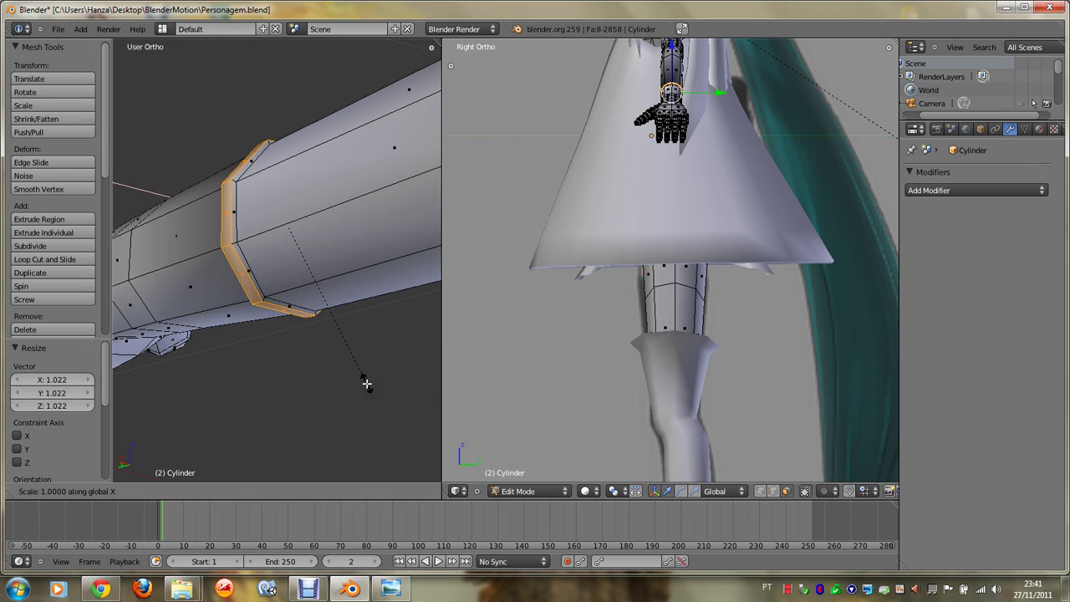
key(Escape)
key(s)
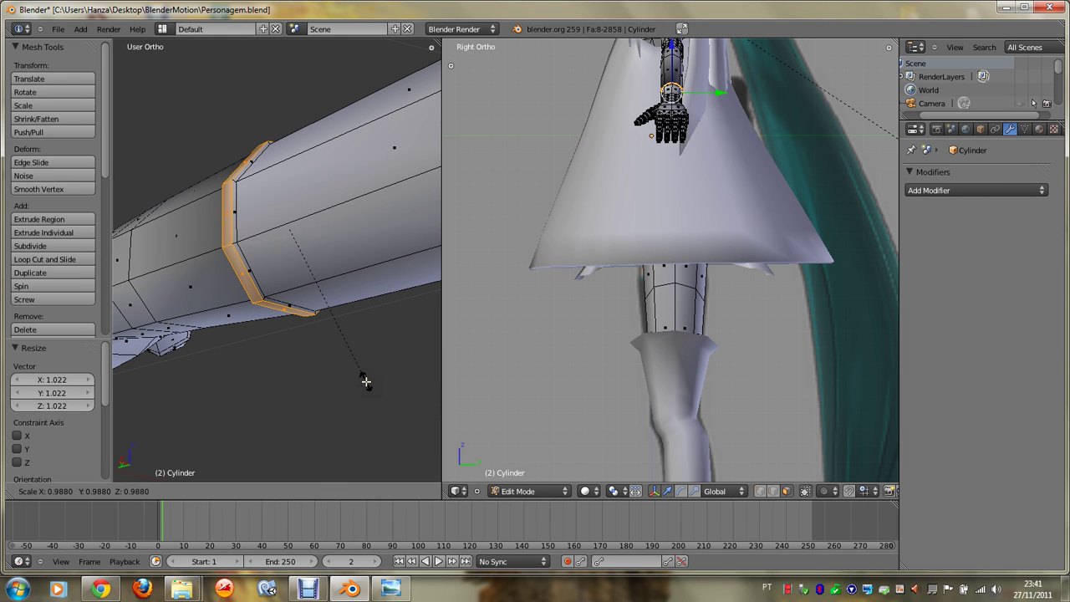
click(376, 386)
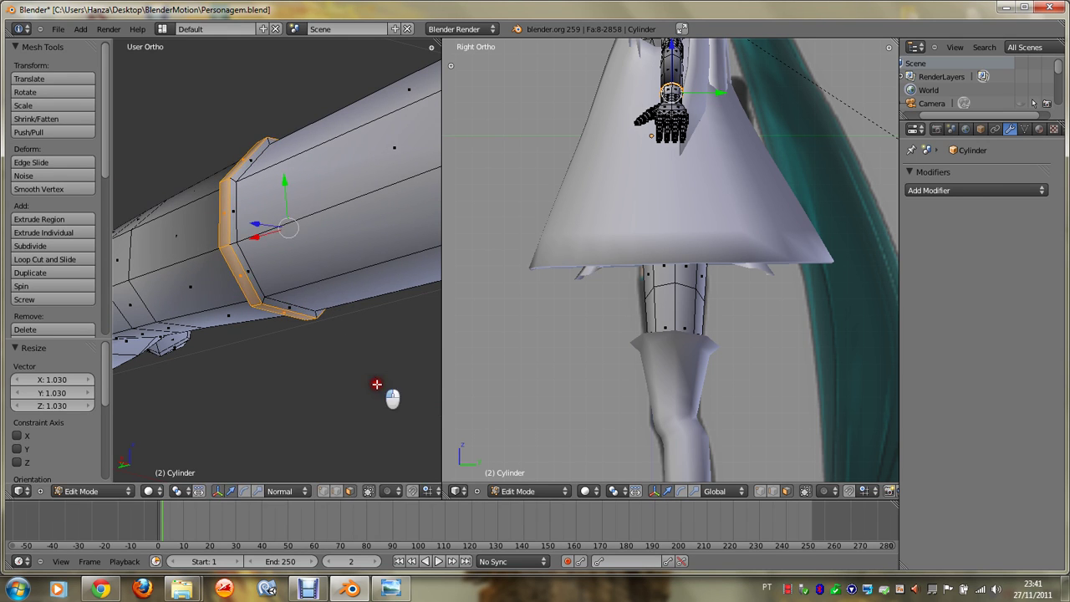
scroll(376, 384, down, 3)
scroll(376, 384, down, 2)
key(a)
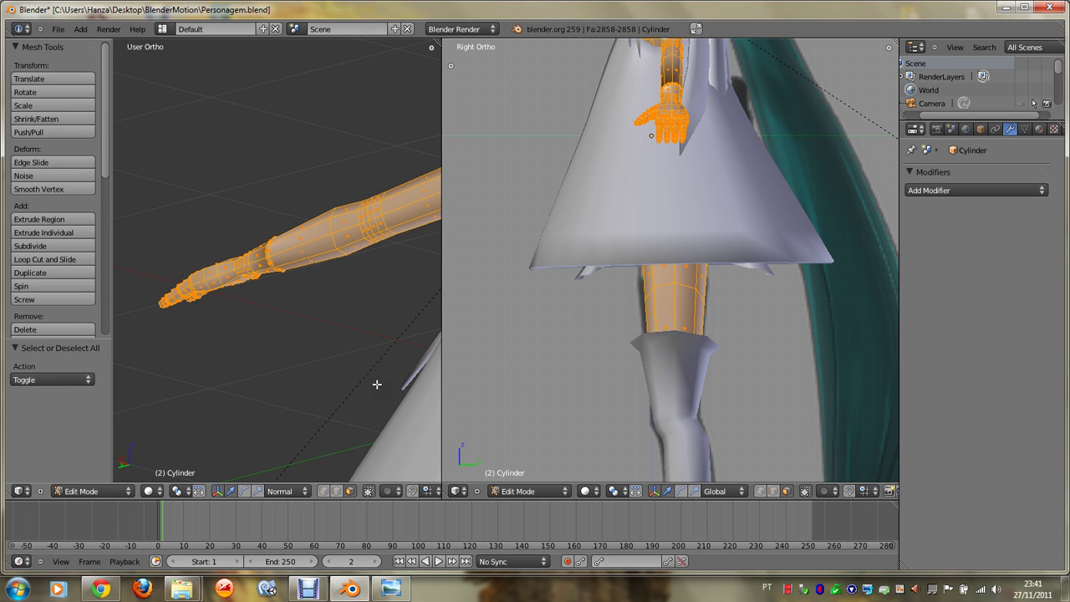
Step: Make all face normals consistent using the Norm operator search
key(space)
text(Norm)
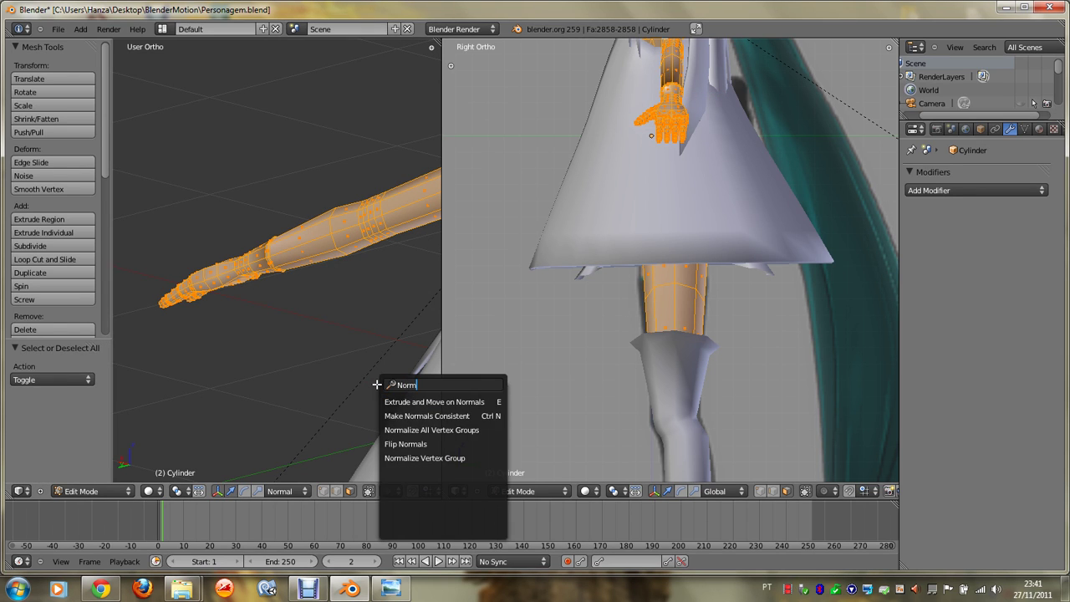
click(427, 415)
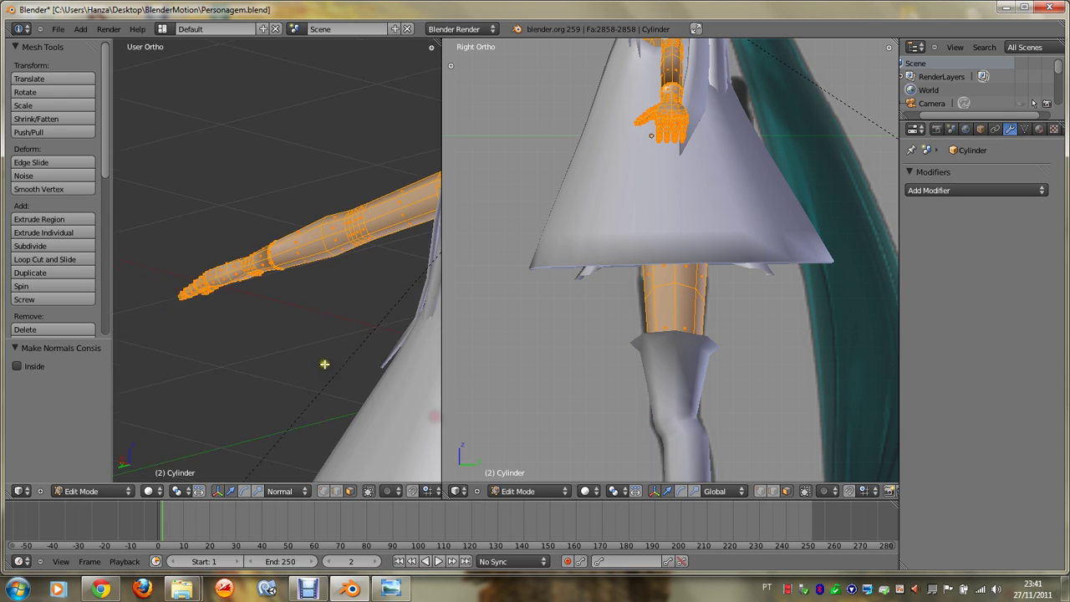
Step: Frame the character in front view, zoom toward the arm and return to Edit Mode
key(KP_2)
key(KP_6)
key(ctrl+KP_4)
key(KP_1)
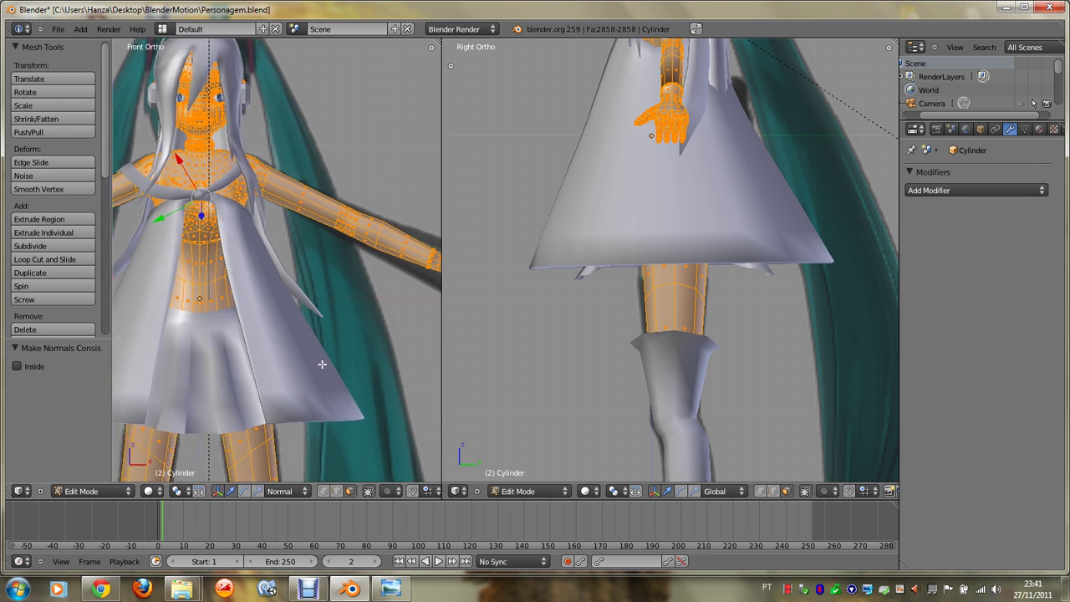
key(ctrl+KP_4)
key(ctrl+KP_4)
middle_drag(322, 363, 323, 358)
key(Tab)
scroll(322, 364, up, 5)
key(Tab)
key(Tab)
scroll(339, 317, up, 2)
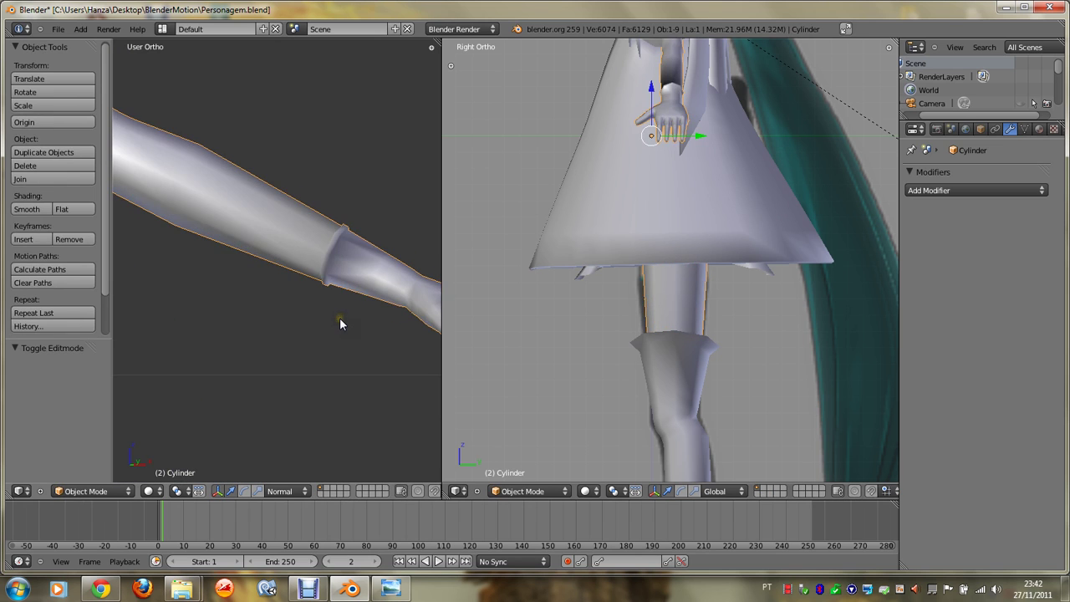
key(Tab)
scroll(339, 318, up, 2)
Step: Recalculate the forearm's normals and centre the view on the wrist
alt+right_click(341, 268)
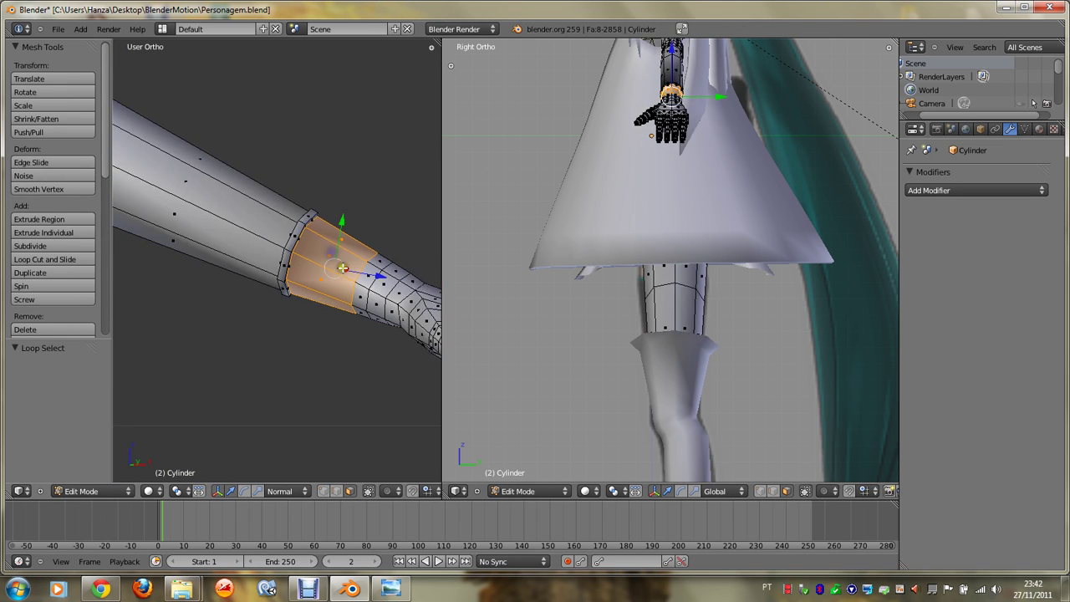
key(w)
key(space)
click(401, 365)
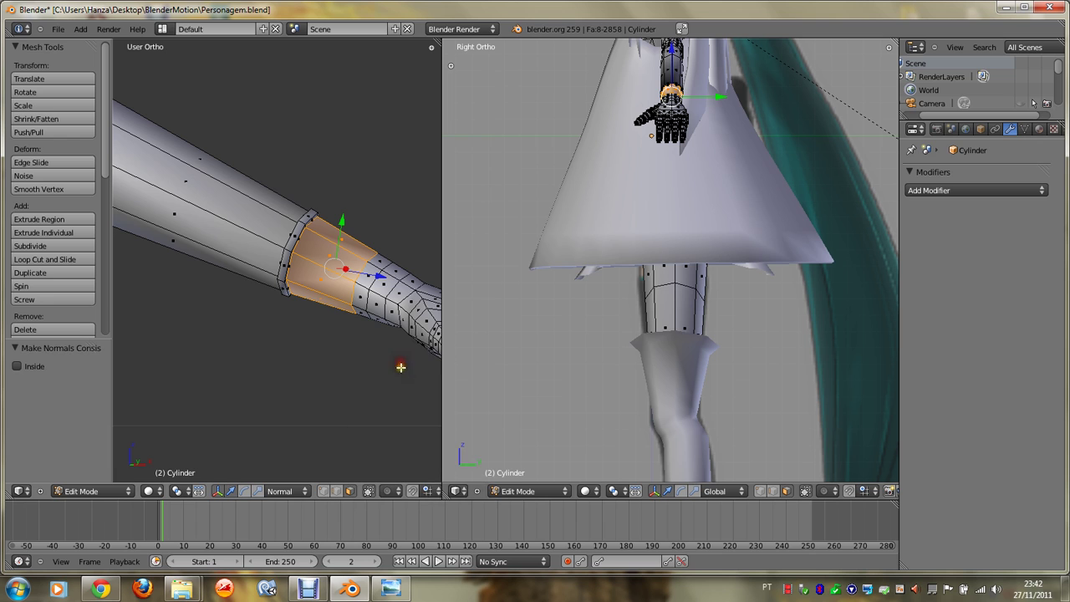
right_click(290, 266)
key(KP_Decimal)
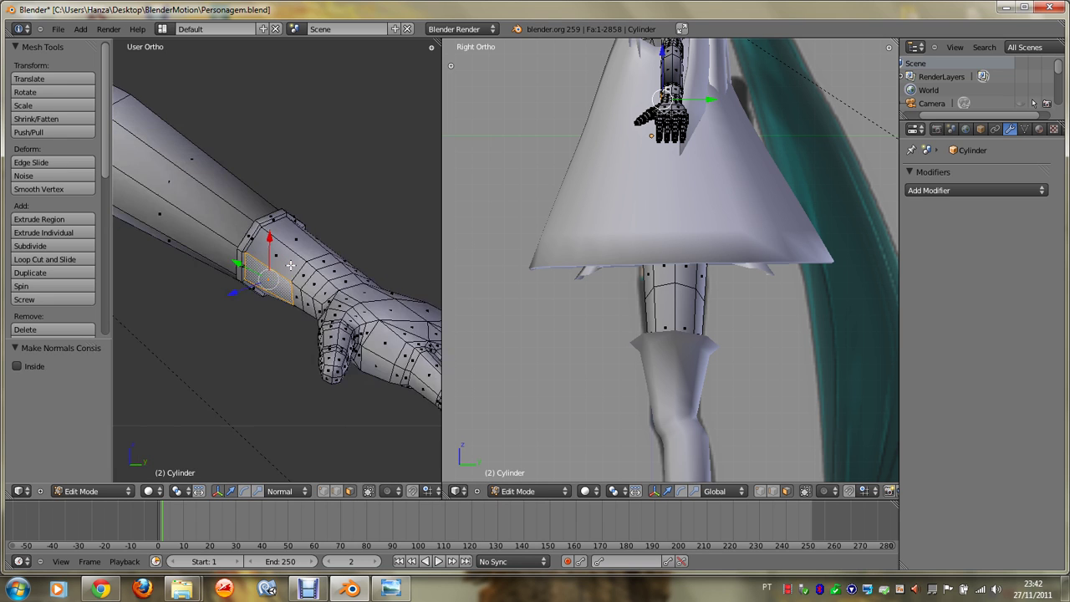
key(KP_6)
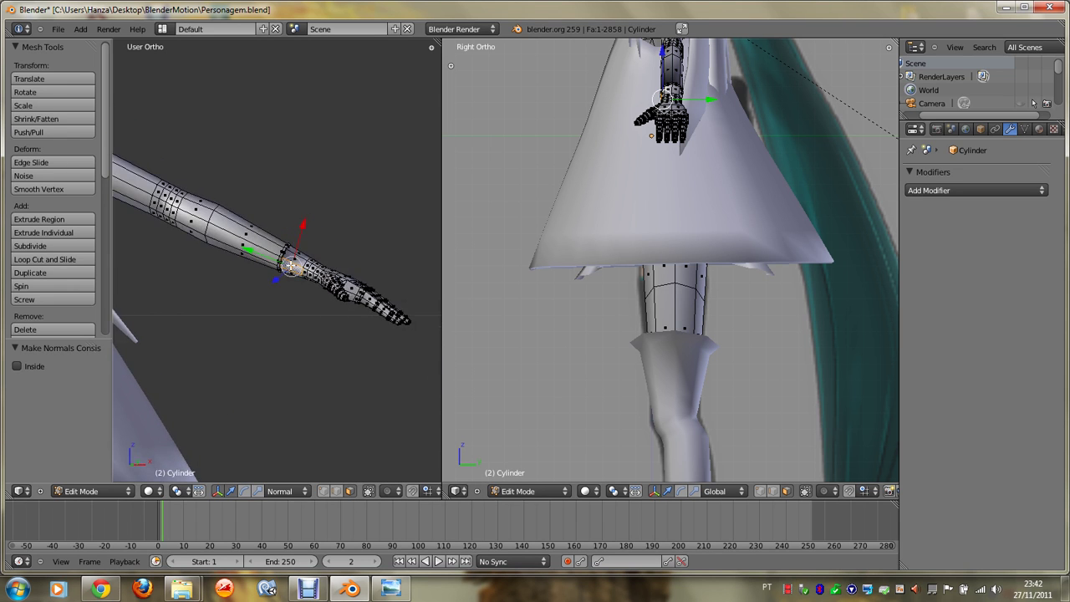
Step: Add two loop cuts across the forearm
key(ctrl+r)
click(287, 243)
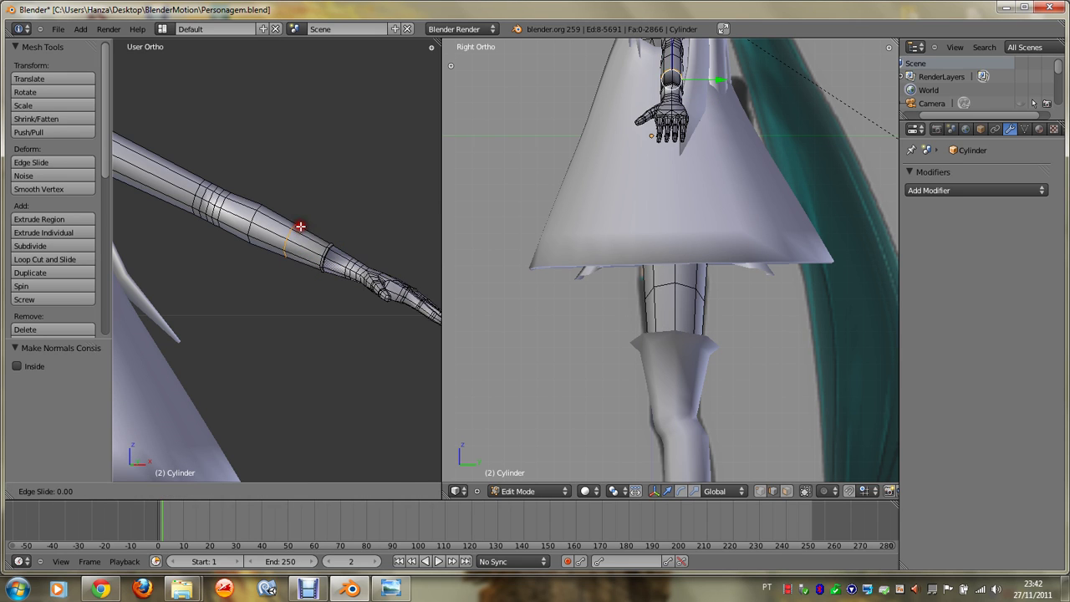
click(307, 229)
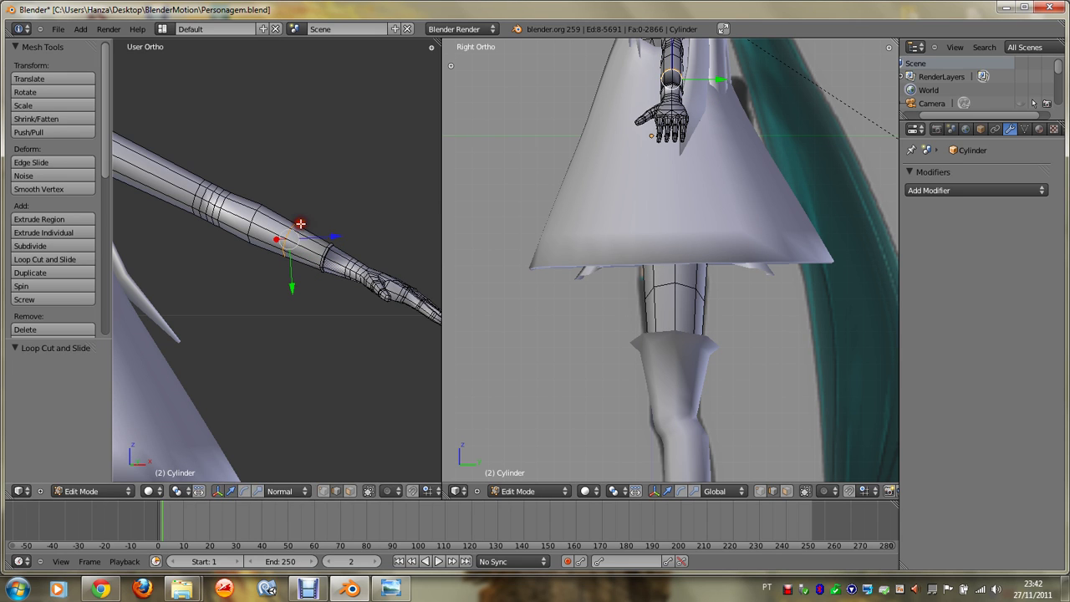
key(ctrl+r)
click(301, 225)
click(289, 221)
scroll(318, 237, up, 2)
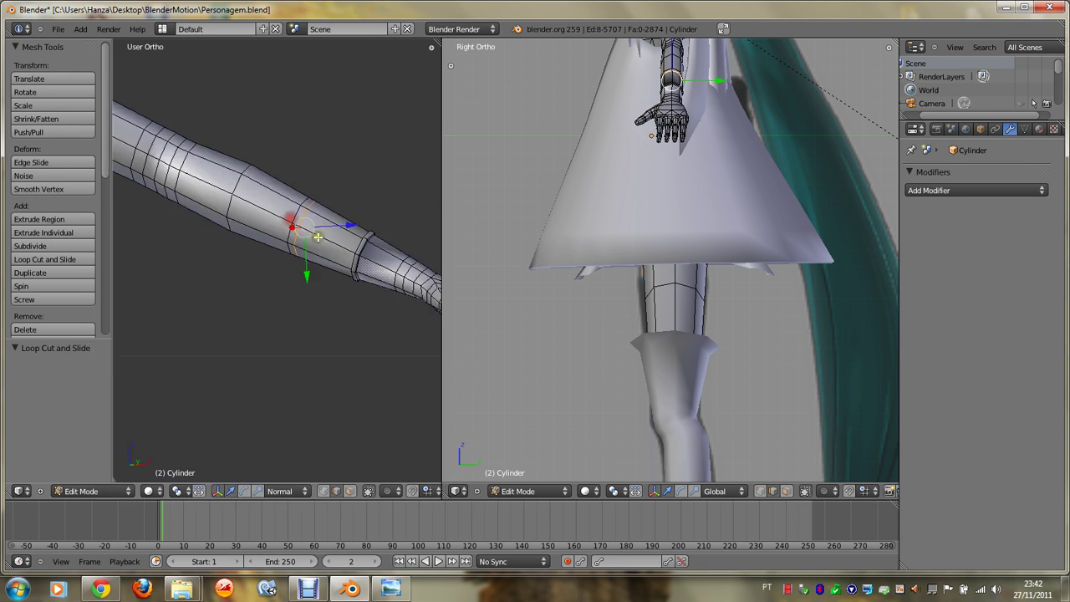
scroll(318, 238, up, 1)
scroll(318, 238, up, 2)
scroll(318, 238, up, 1)
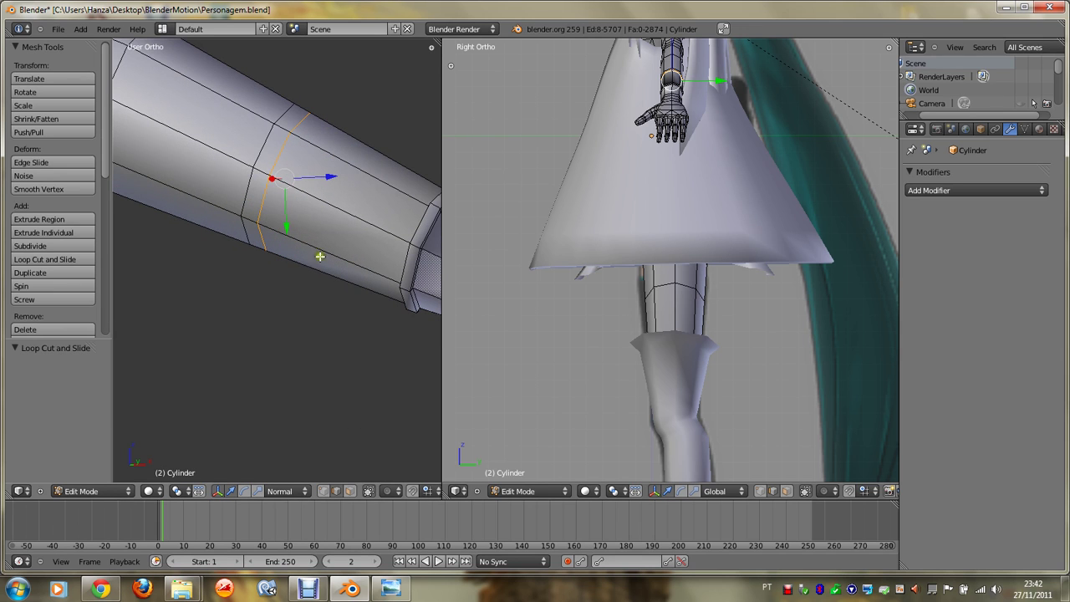
Step: Select the face band between the cuts, extrude it along normals and scale it into a ring
click(350, 491)
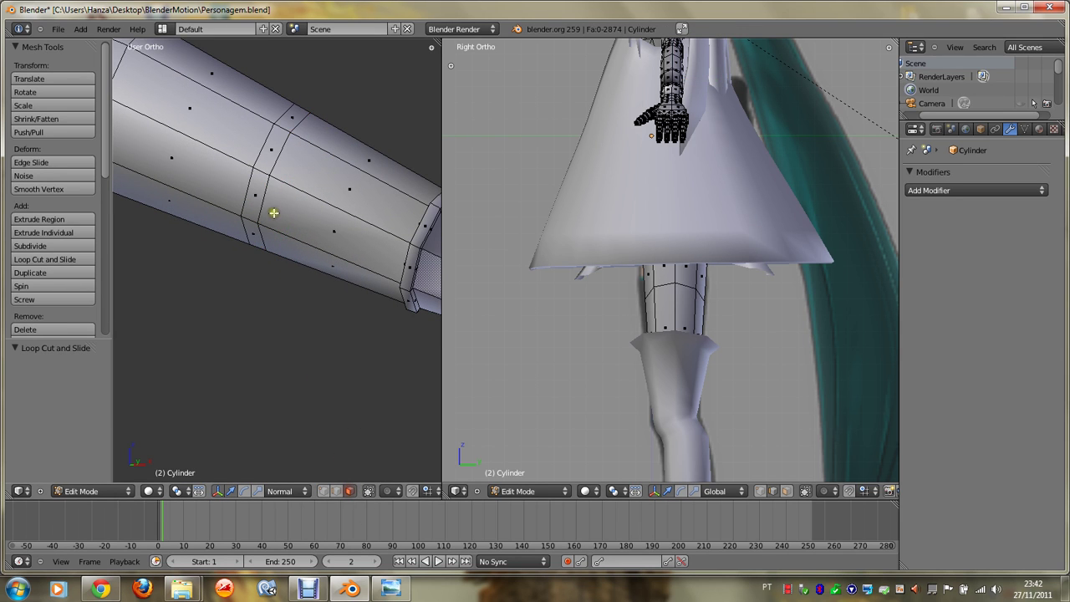
alt+right_click(260, 175)
key(alt+s)
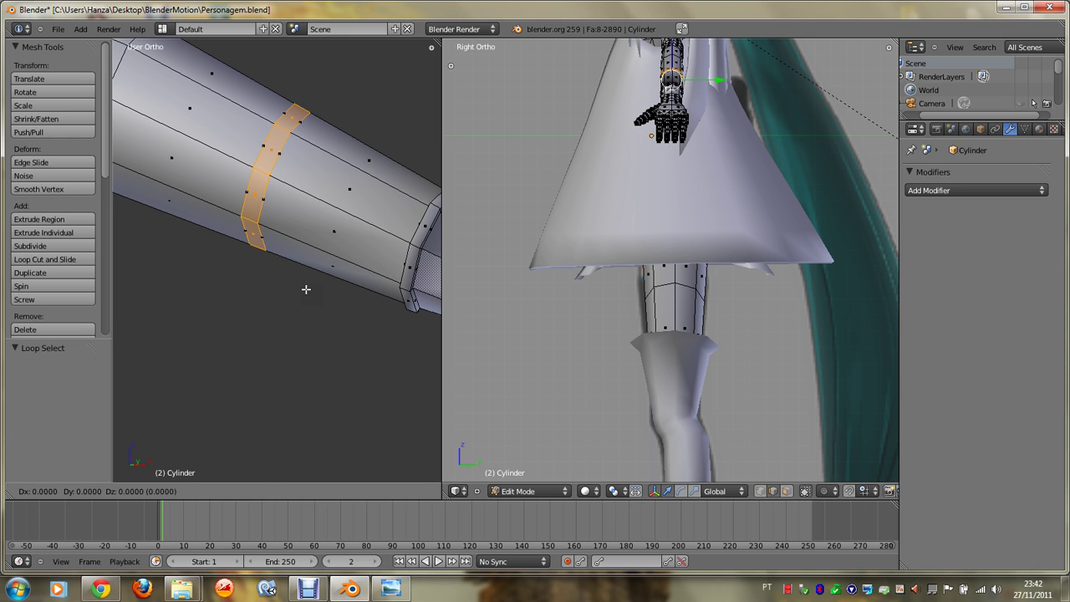
key(g)
key(s)
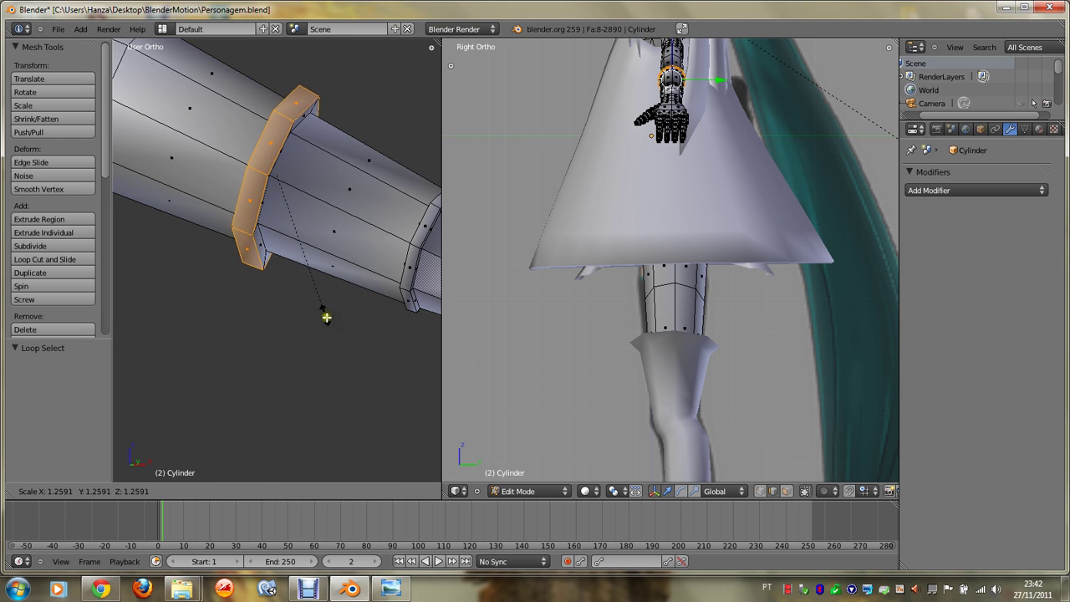
click(330, 321)
key(s)
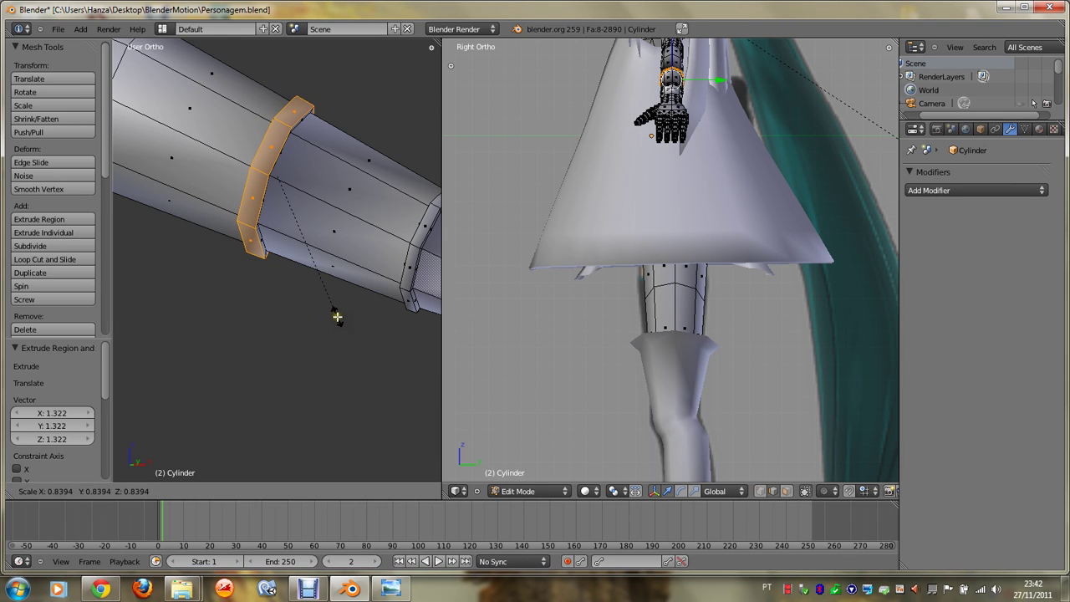
click(337, 316)
Step: Reshape the ring with X- and Z-axis constrained scaling
middle_drag(337, 316, 339, 322)
key(s)
key(x)
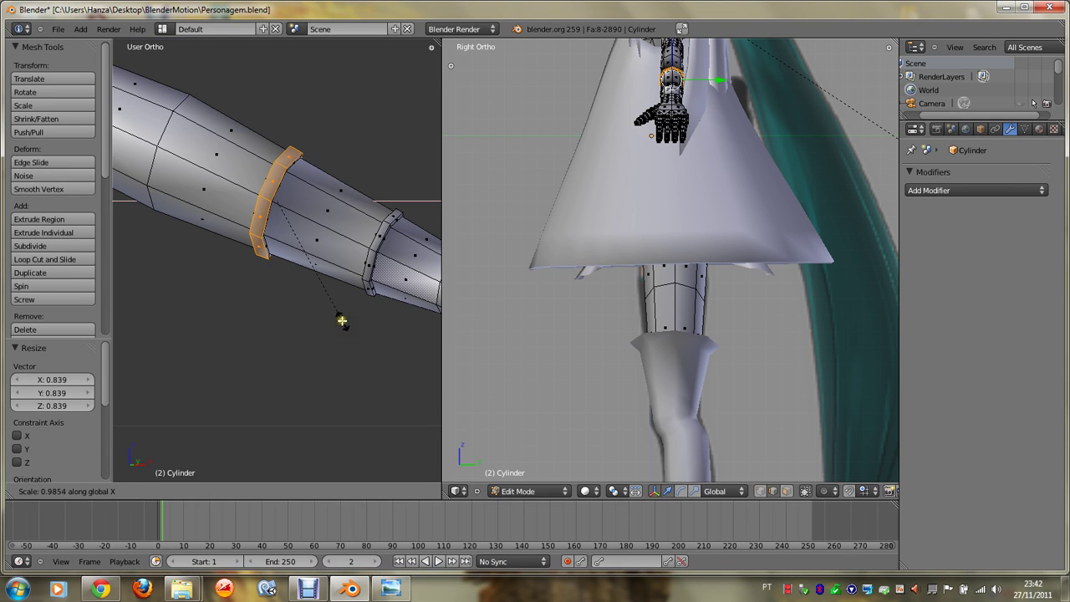
click(334, 312)
key(s)
key(y)
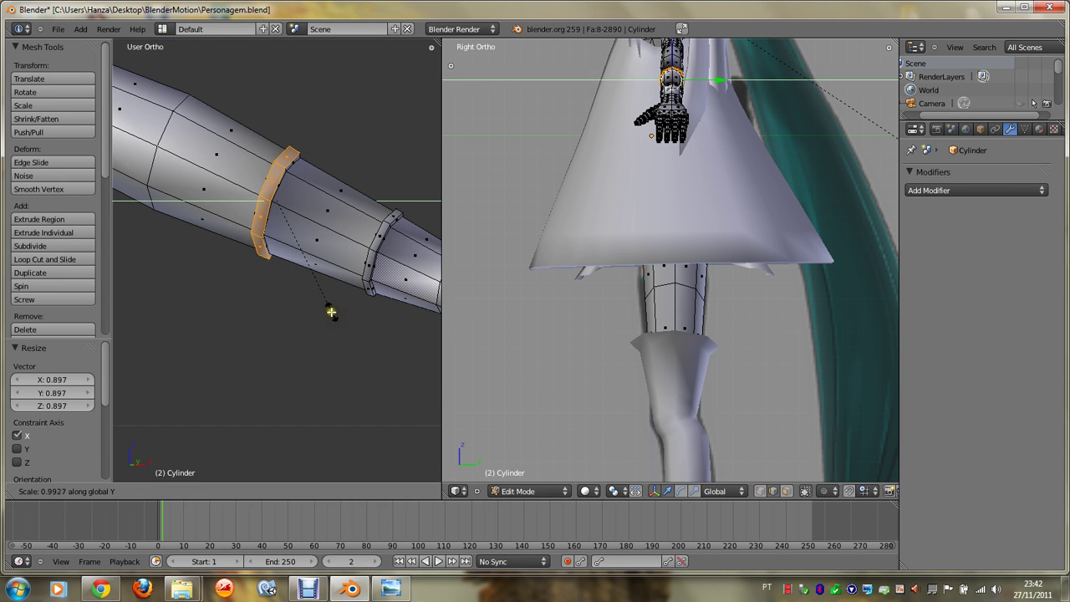
right_click(333, 310)
key(s)
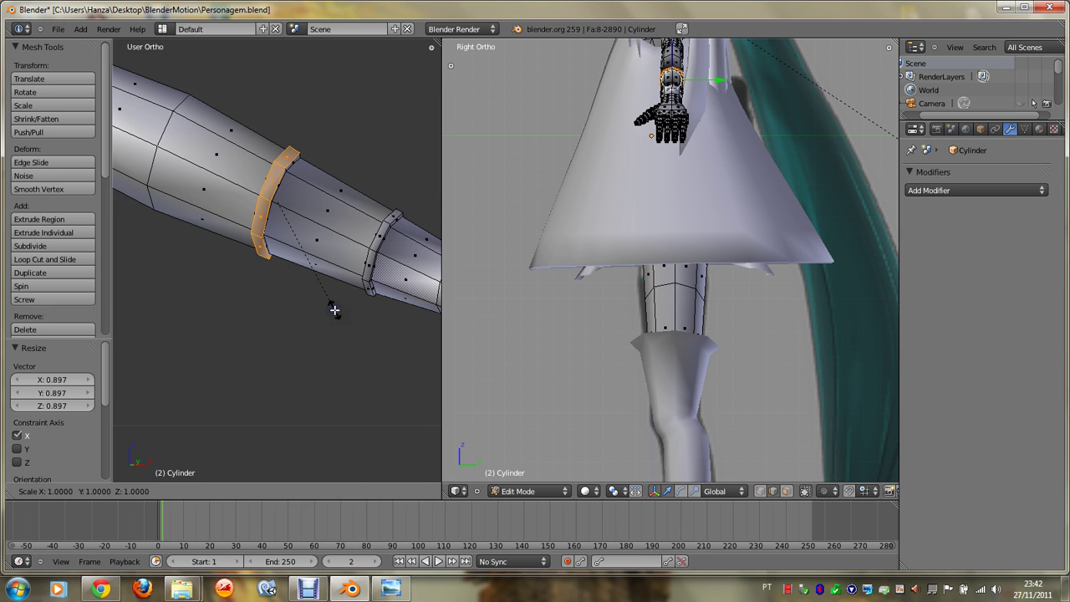
key(z)
click(327, 310)
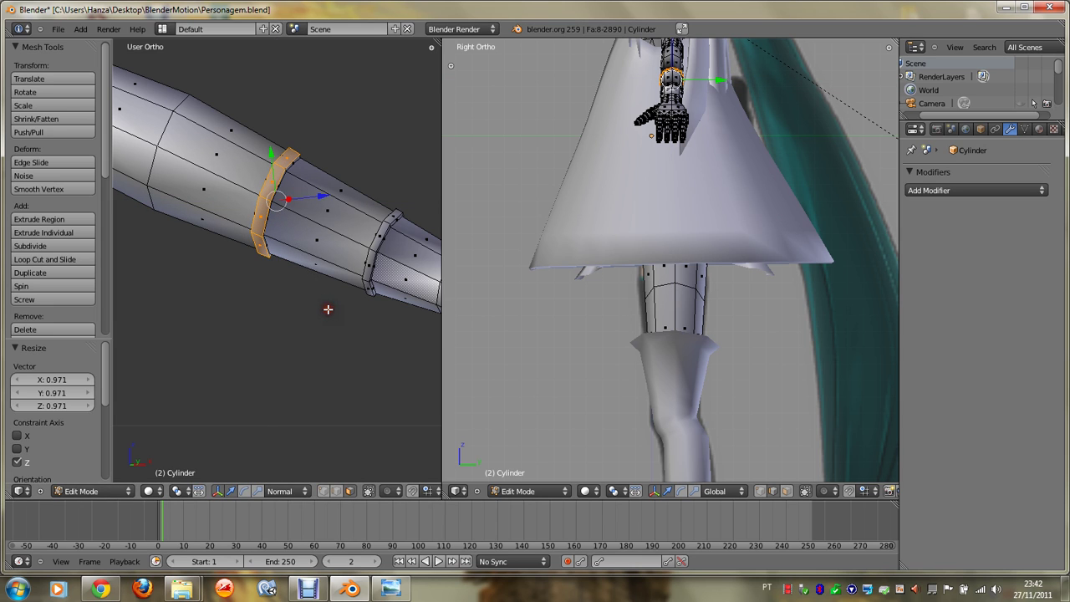
Step: Tilt the ring 0.655° in front view and return to Object Mode
key(KP_1)
key(r)
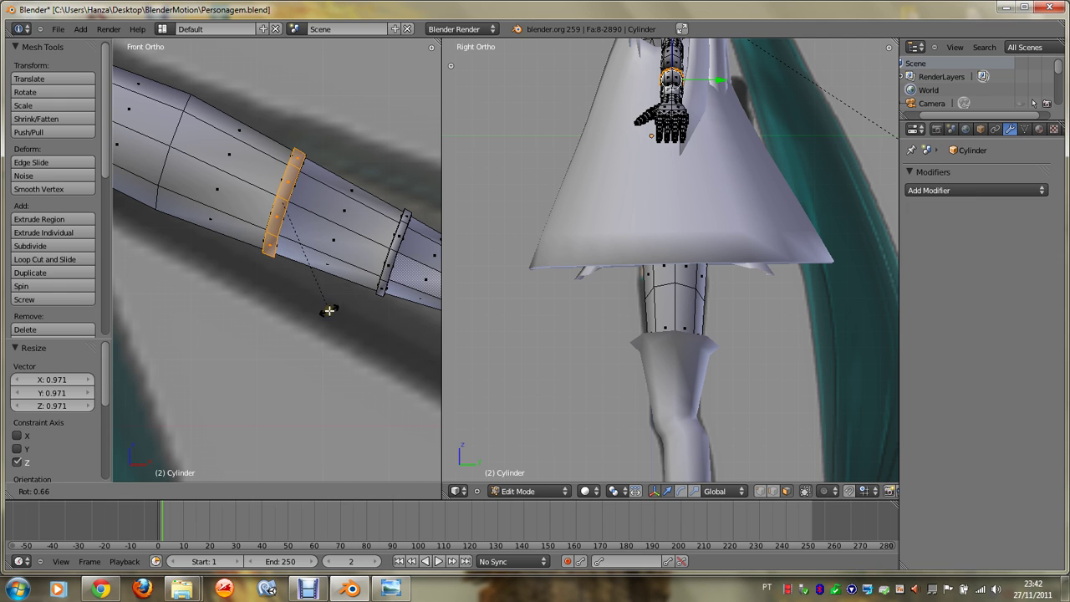
click(329, 310)
key(KP_8)
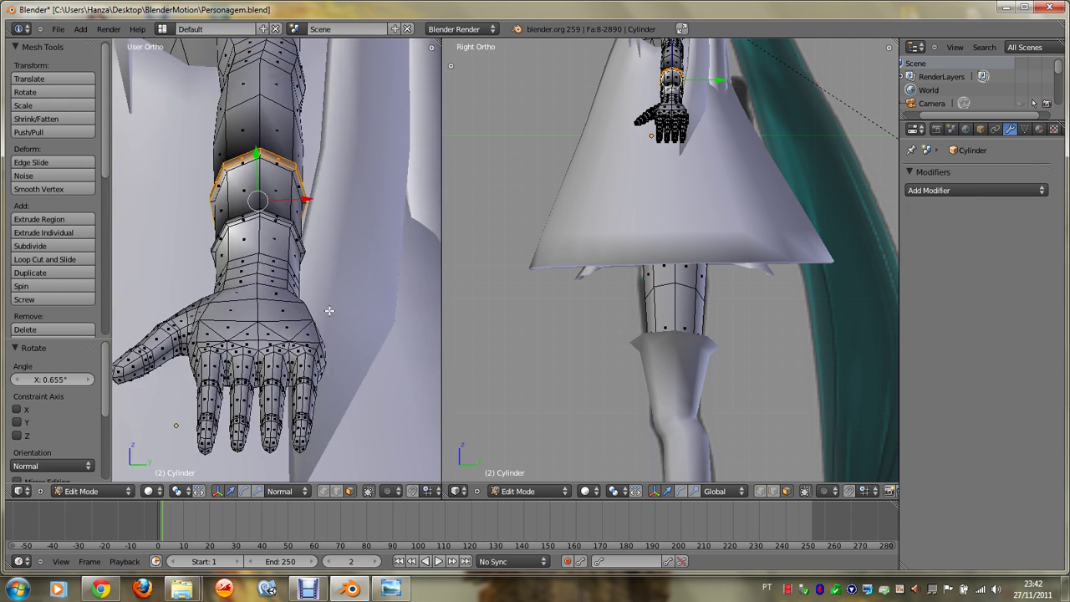
key(KP_8)
key(Tab)
Step: Save the blend file, overwriting the existing one
scroll(327, 309, down, 3)
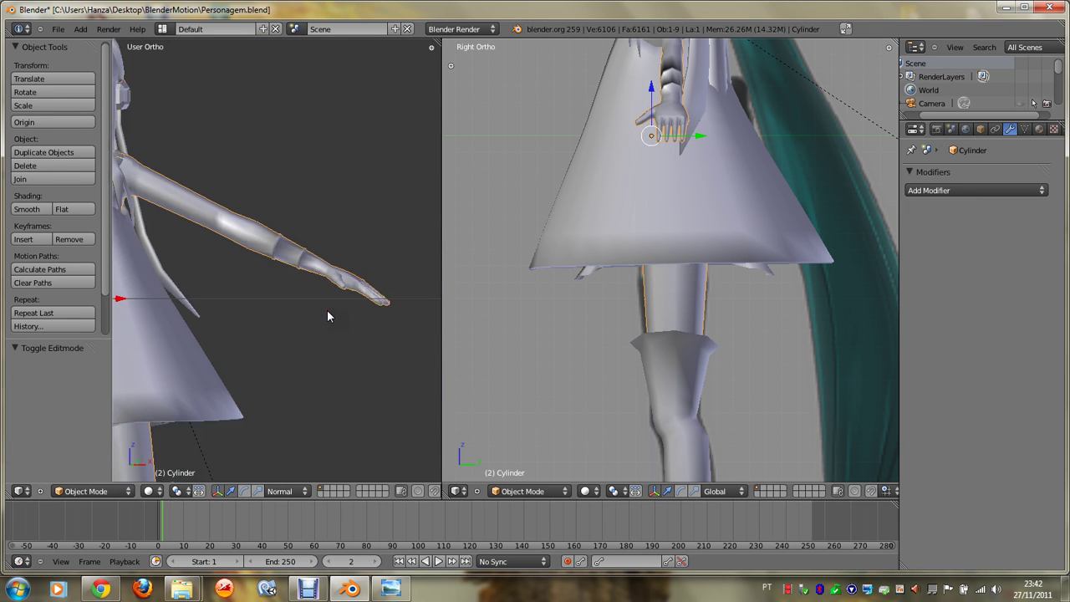
key(ctrl+s)
click(327, 310)
scroll(327, 309, up, 2)
scroll(327, 309, down, 2)
scroll(328, 310, down, 2)
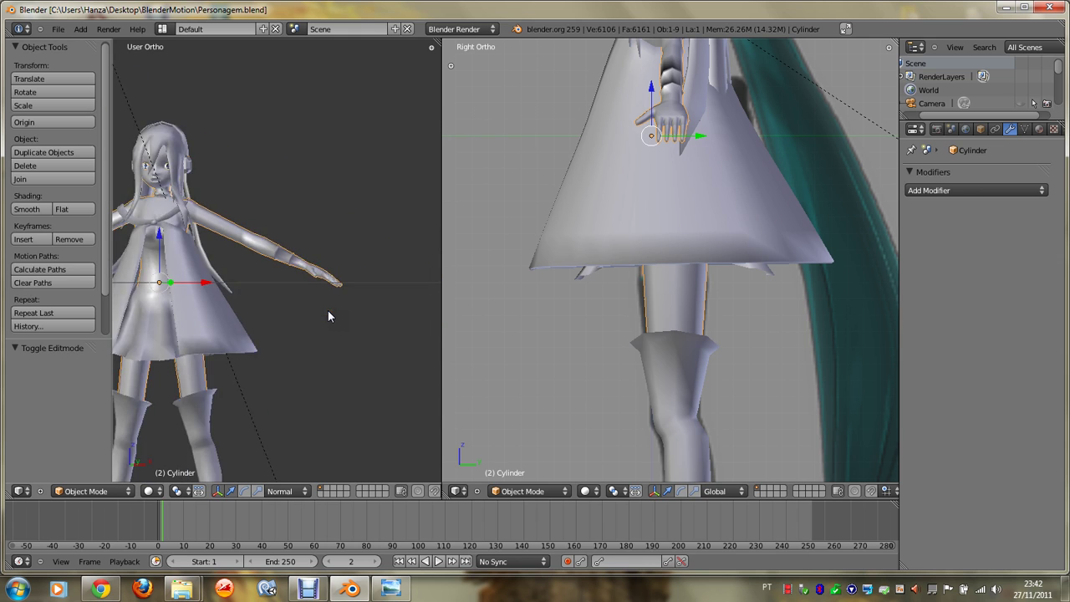
key(KP_1)
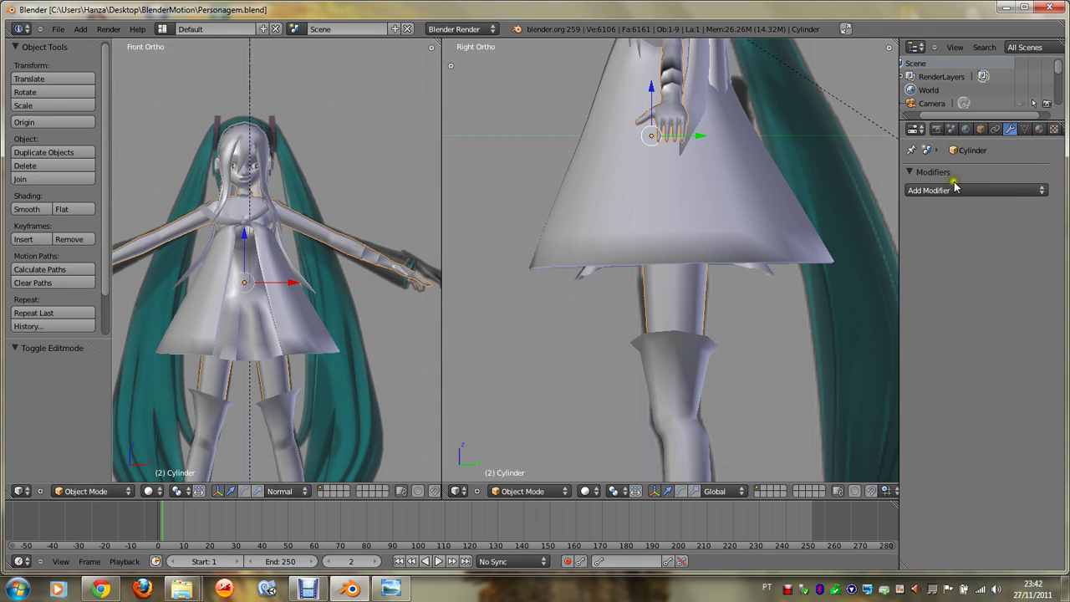
Step: Add an Edge Split modifier with a 60° split angle
click(920, 191)
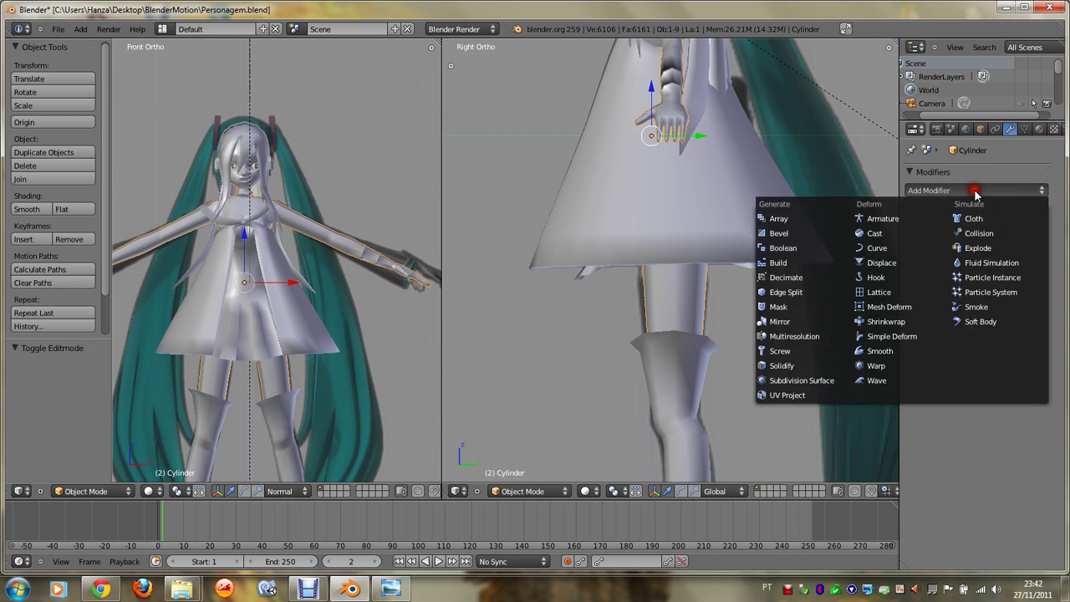
click(799, 292)
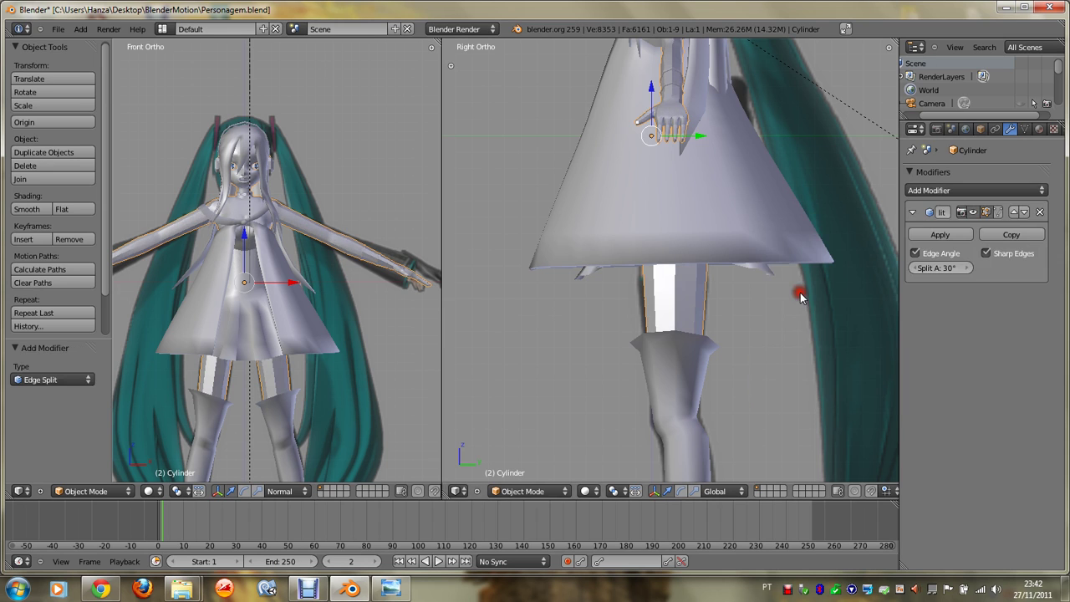
click(953, 268)
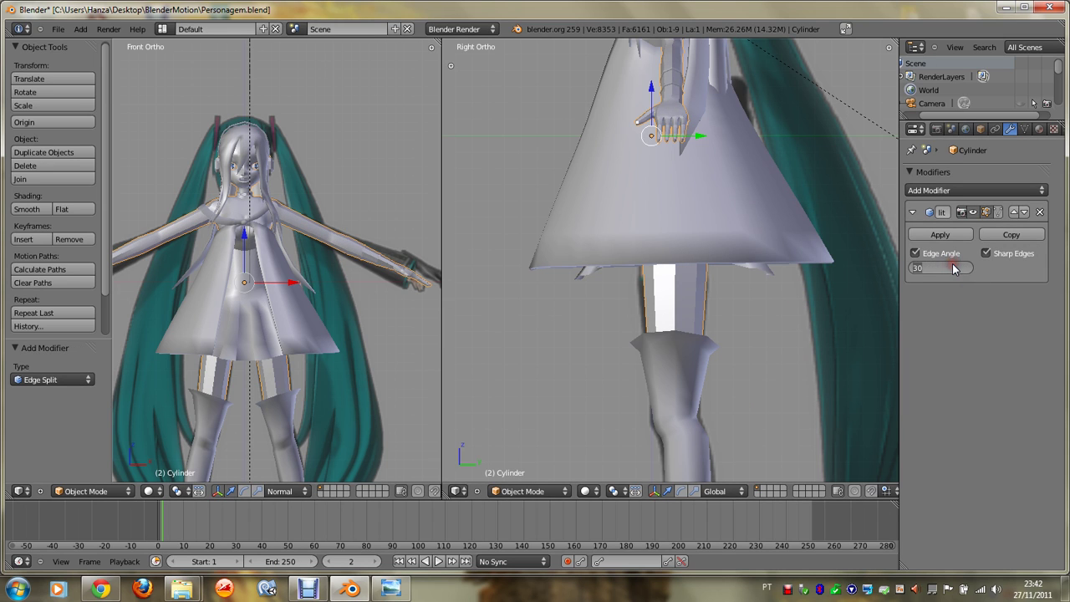
text(60)
key(Return)
Step: Orbit around the character's side to inspect the arm shading
scroll(276, 214, up, 4)
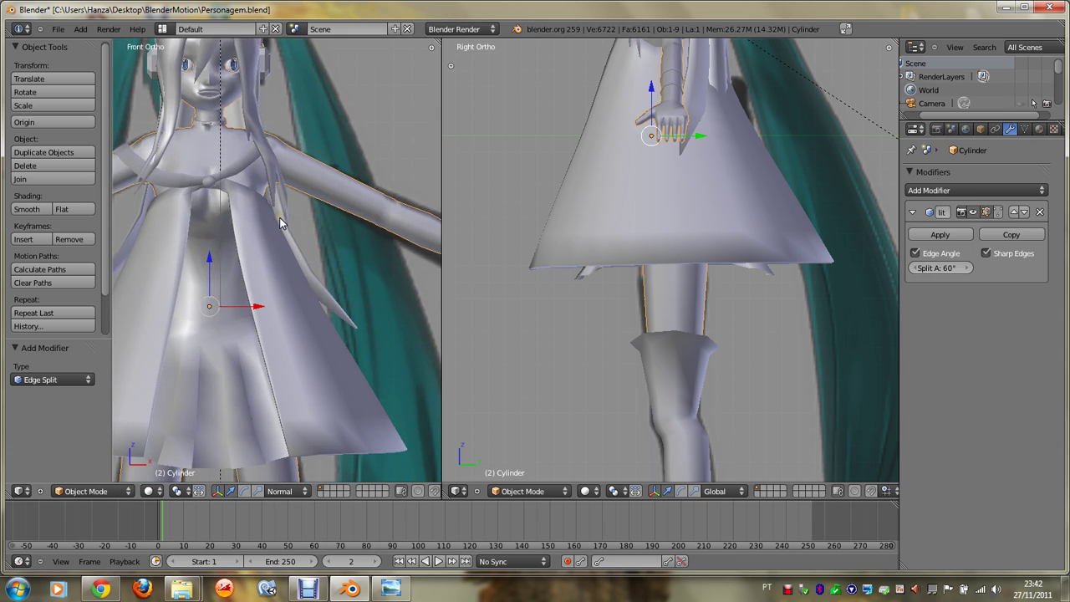
middle_drag(276, 216, 280, 223)
key(KP_6)
key(KP_6)
key(KP_6)
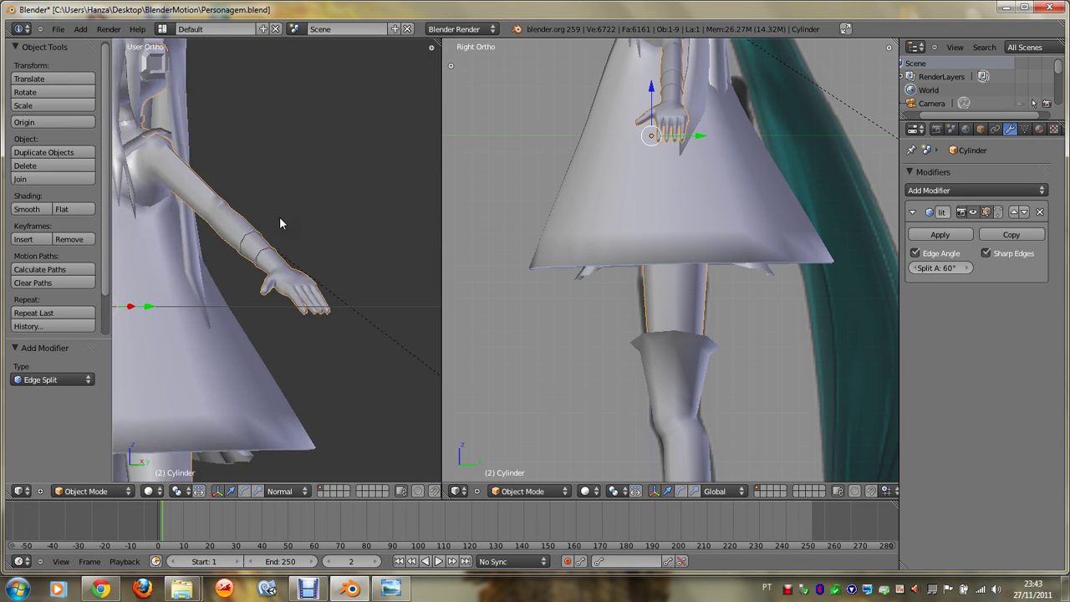
key(KP_6)
key(KP_6)
key(KP_6)
scroll(281, 223, up, 2)
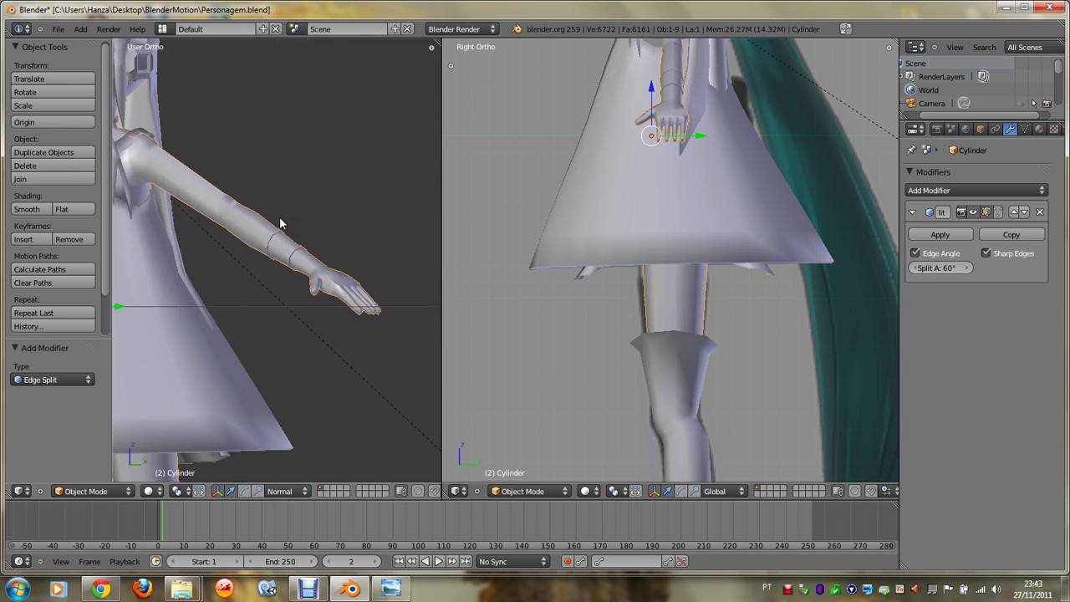
scroll(280, 223, up, 2)
key(KP_6)
key(KP_6)
key(Tab)
key(Tab)
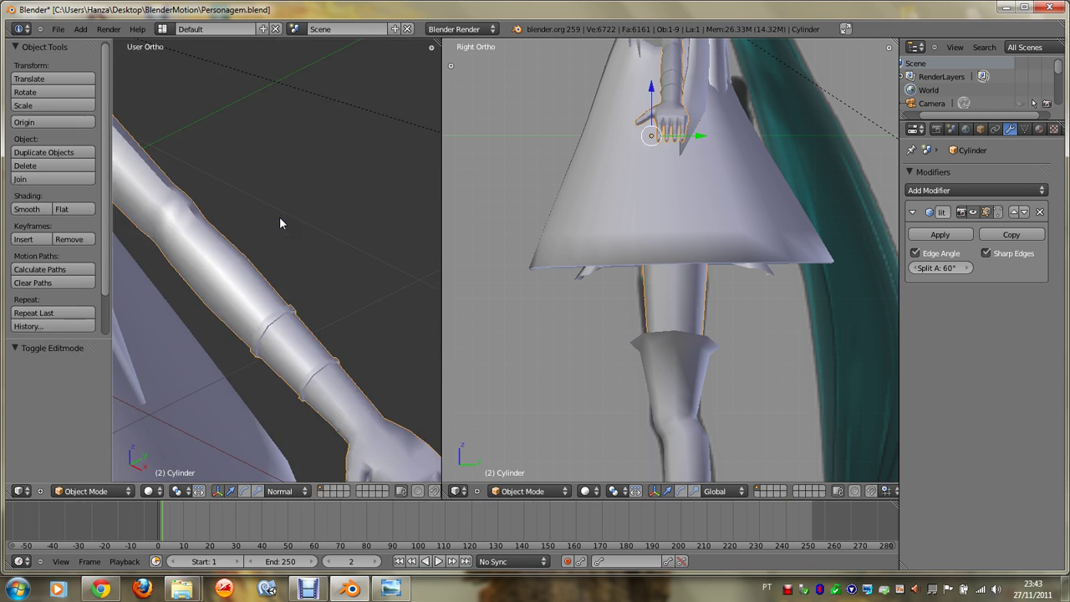
key(KP_6)
key(KP_6)
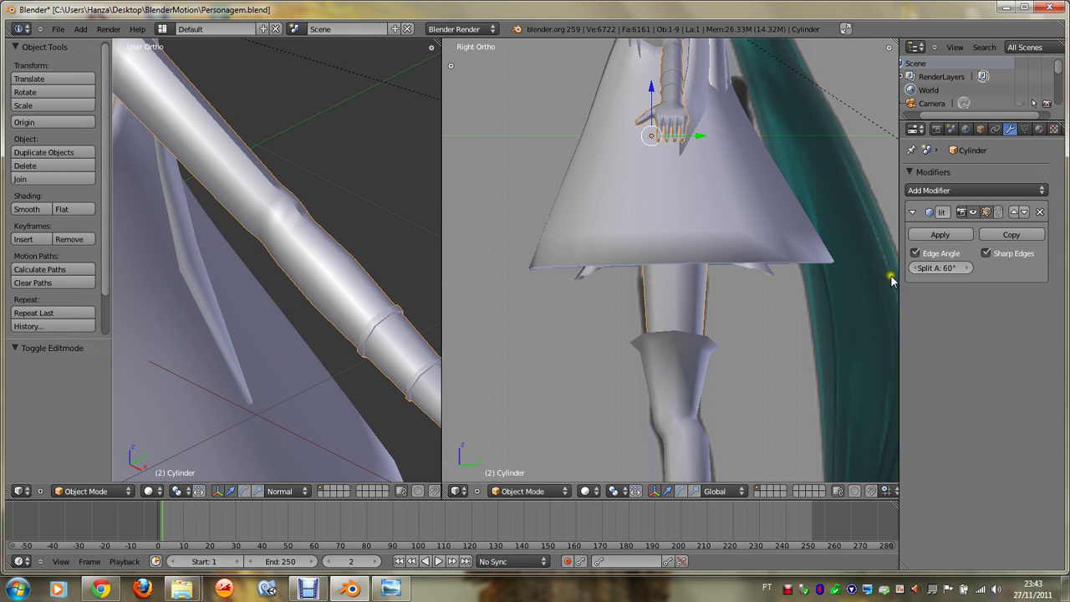
Step: Raise the Edge Split angle to 75° and nudge it by one degree
click(951, 268)
text(75)
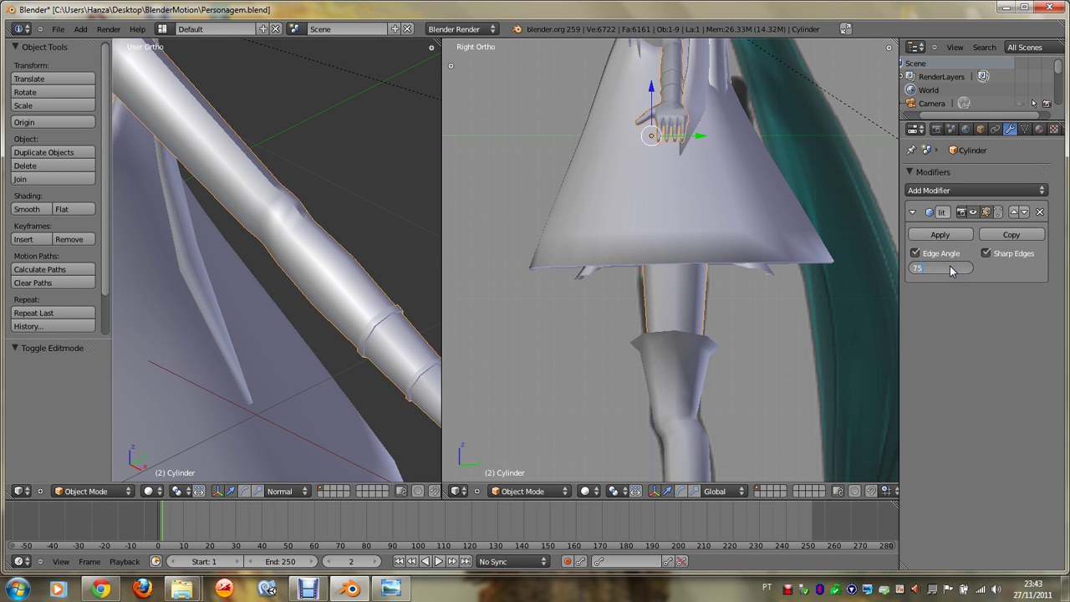
key(Return)
key(KP_6)
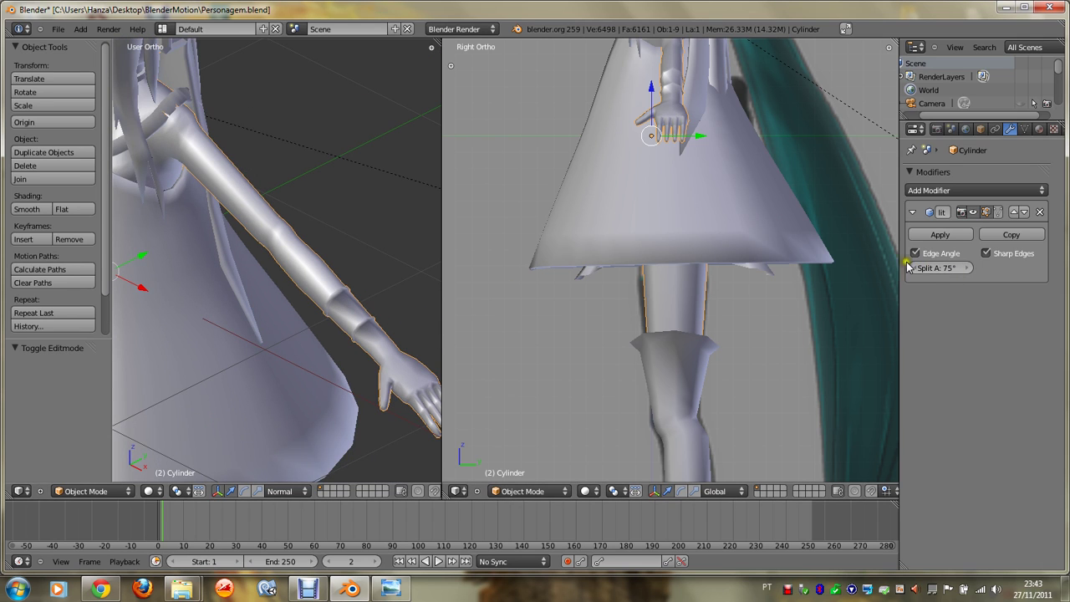
click(964, 267)
click(950, 271)
text(0)
Step: Apply the 70° Edge Split angle and orbit around the character to check the shading
key(Return)
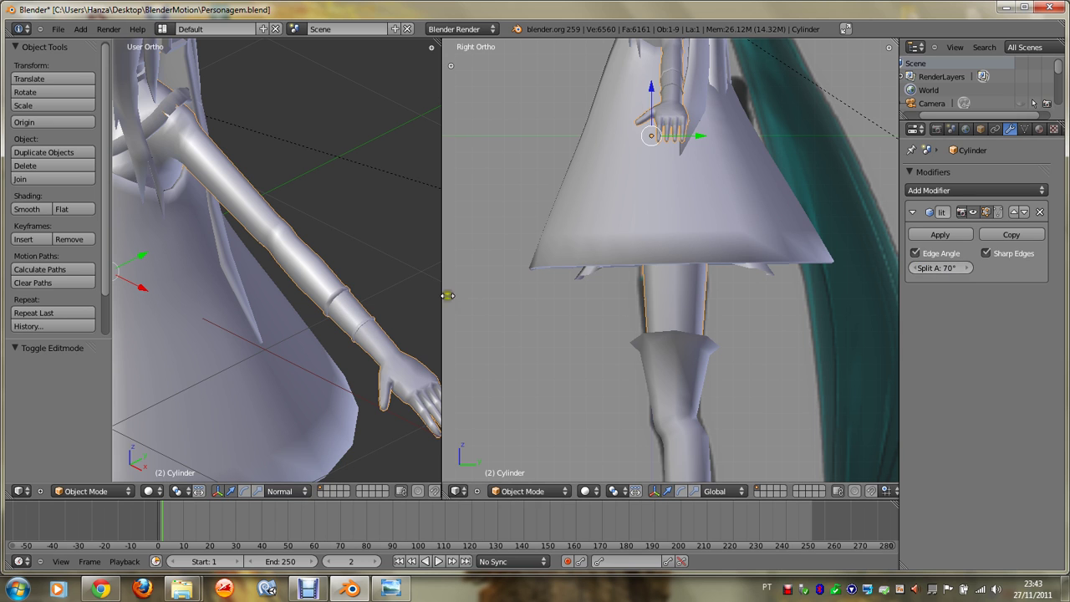
key(KP_1)
key(KP_6)
key(KP_6)
key(KP_6)
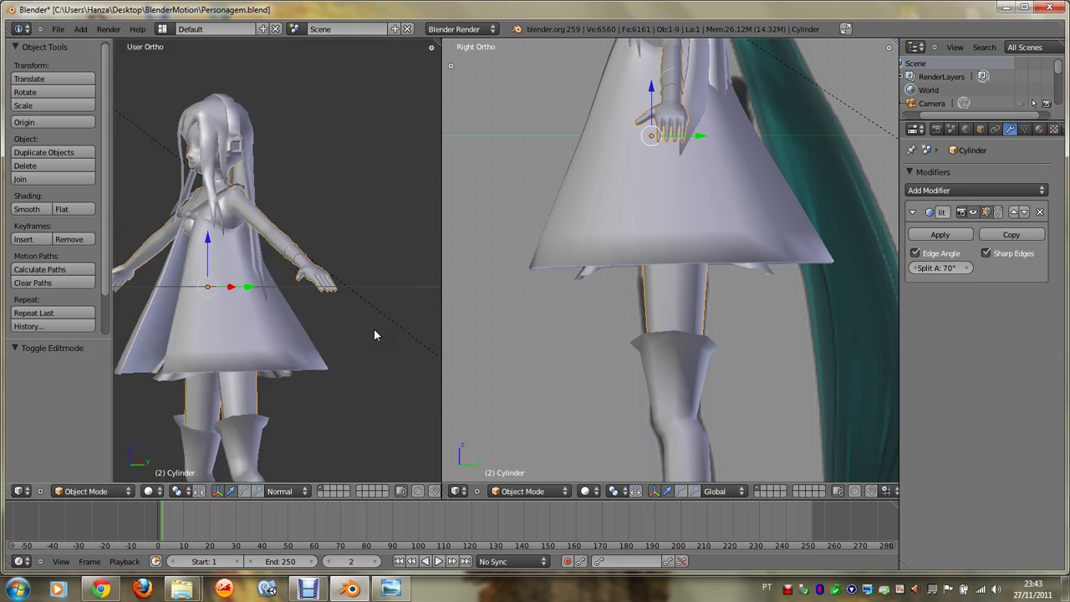
key(KP_6)
key(KP_6)
key(KP_6)
key(KP_6)
key(KP_6)
key(KP_6)
key(KP_6)
key(KP_6)
key(KP_6)
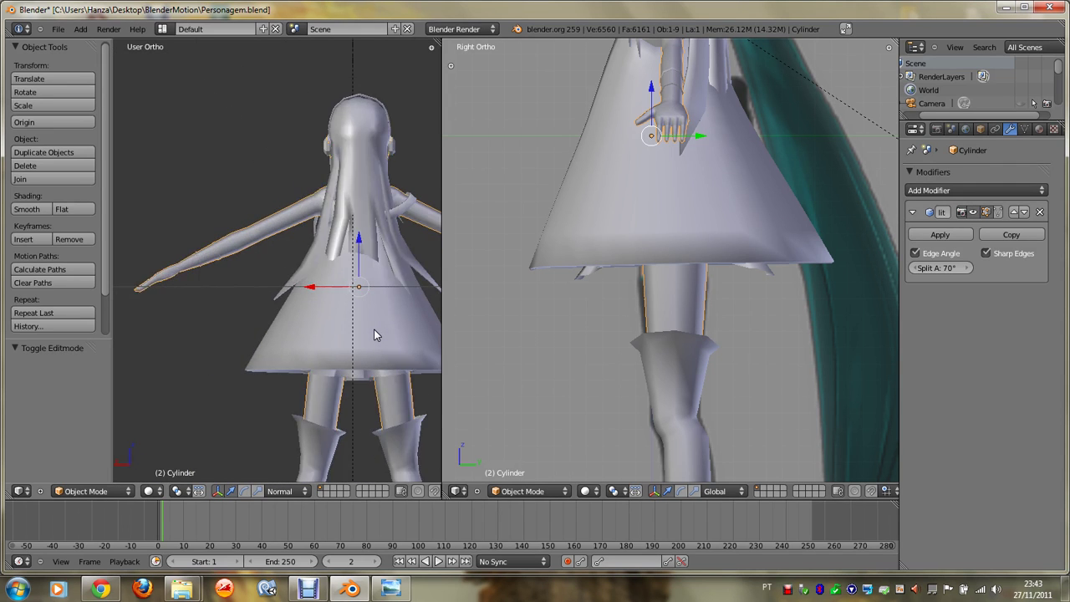
key(KP_6)
key(KP_6)
key(KP_6)
key(KP_6)
key(KP_6)
key(KP_6)
key(KP_6)
scroll(374, 334, up, 2)
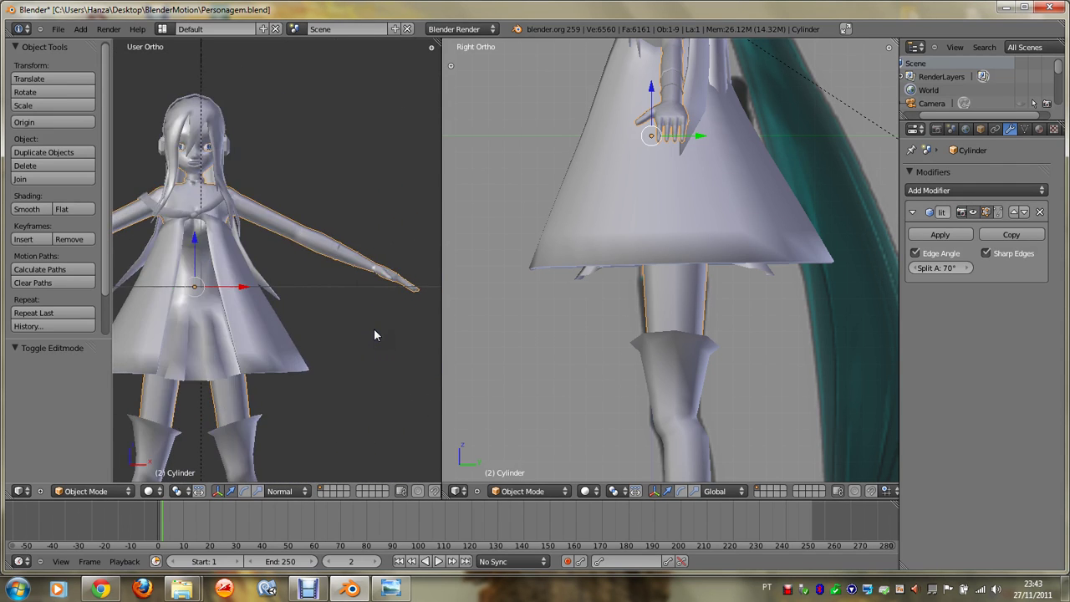
key(KP_1)
key(KP_6)
key(KP_6)
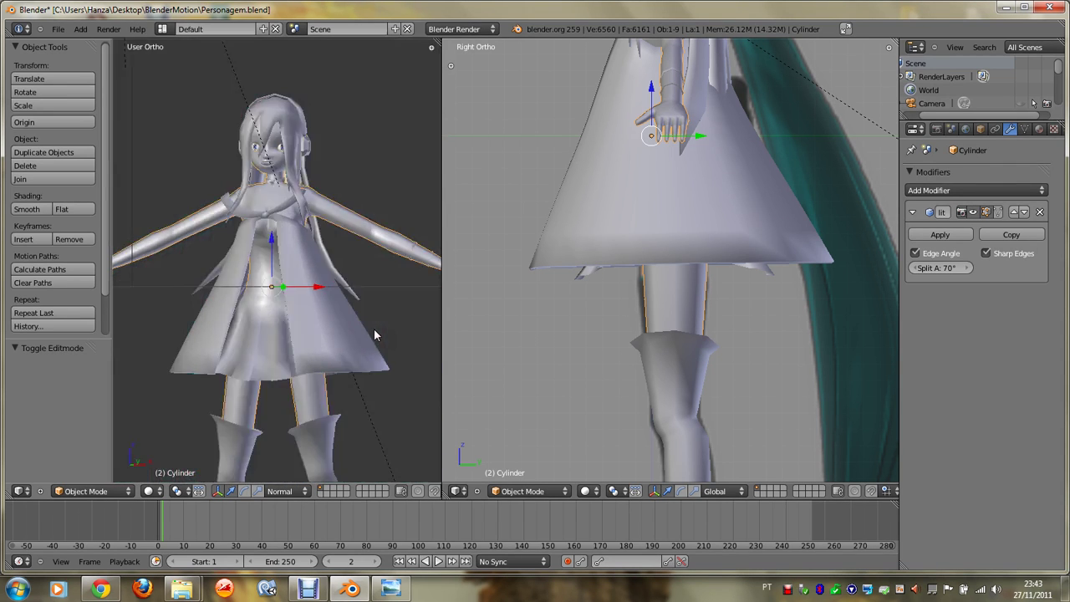
key(KP_6)
key(KP_6)
Step: Inspect the model from angled views, then toggle Sharp Edges off and back on
scroll(374, 335, up, 3)
scroll(318, 310, up, 2)
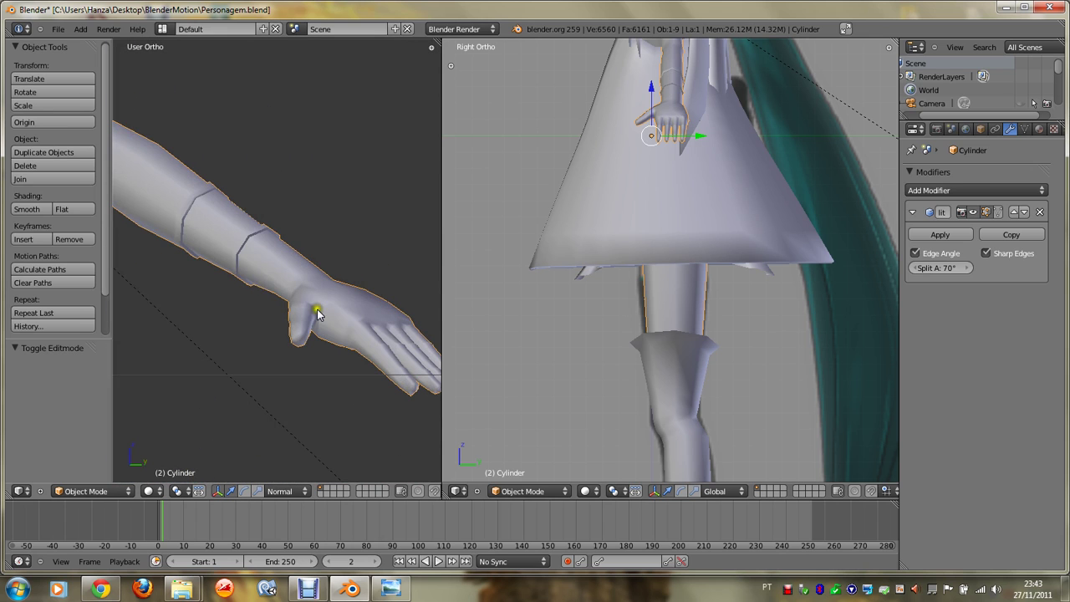
scroll(342, 303, down, 2)
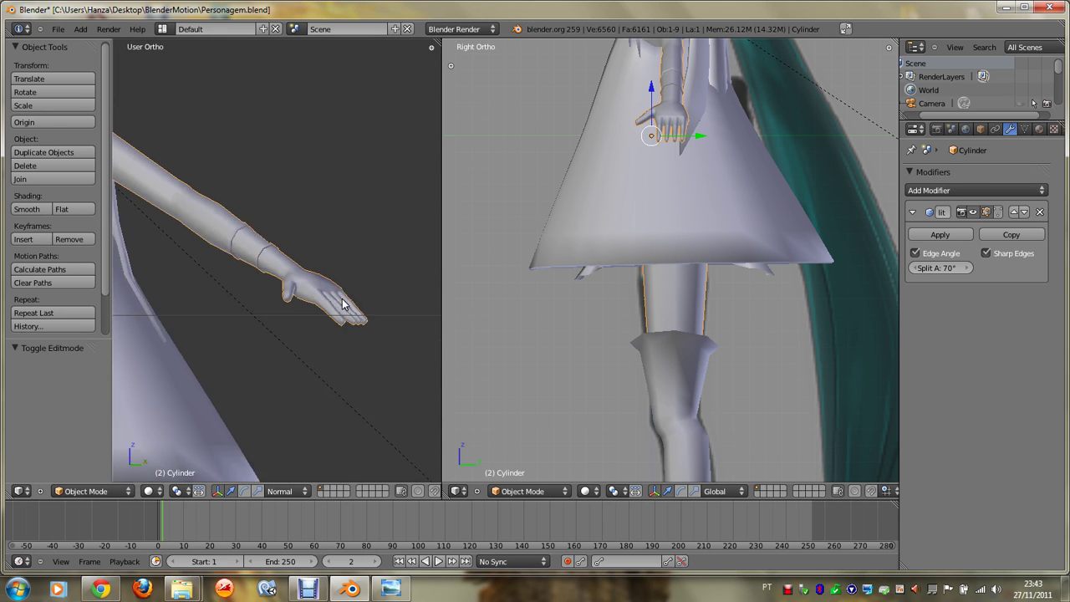
scroll(353, 318, up, 3)
scroll(355, 318, up, 2)
scroll(355, 317, up, 2)
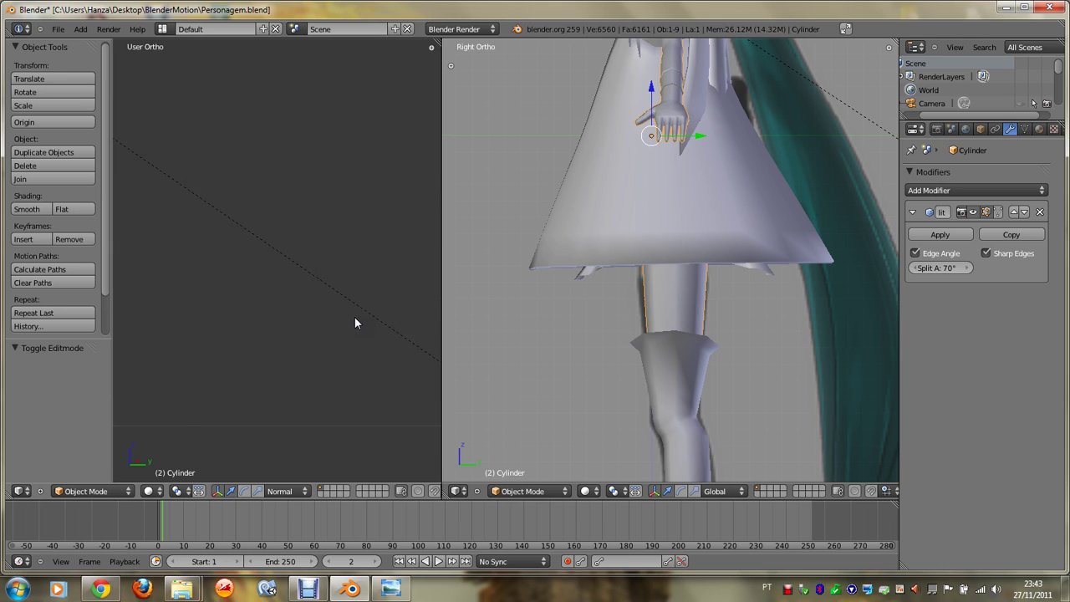
scroll(355, 317, down, 3)
scroll(346, 329, up, 1)
scroll(288, 404, down, 5)
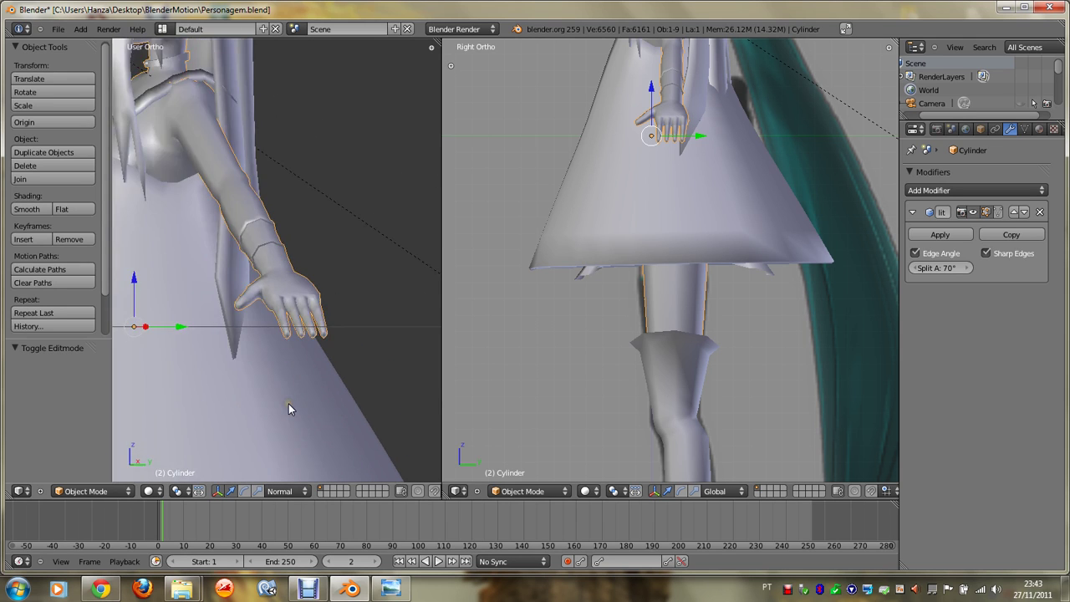
scroll(288, 402, down, 2)
key(KP_1)
key(KP_4)
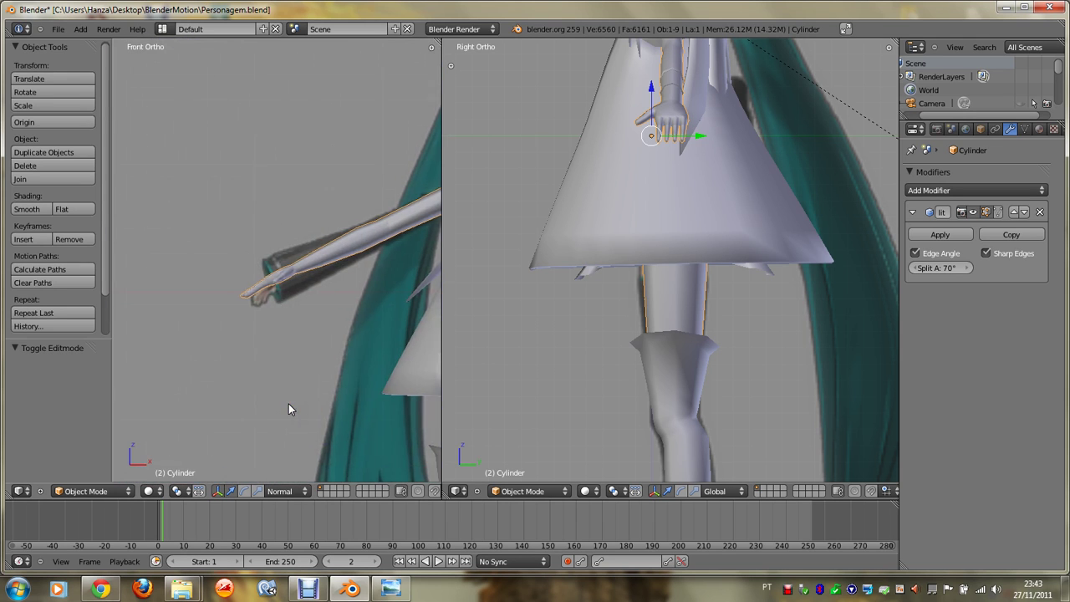
key(KP_8)
key(KP_4)
key(KP_8)
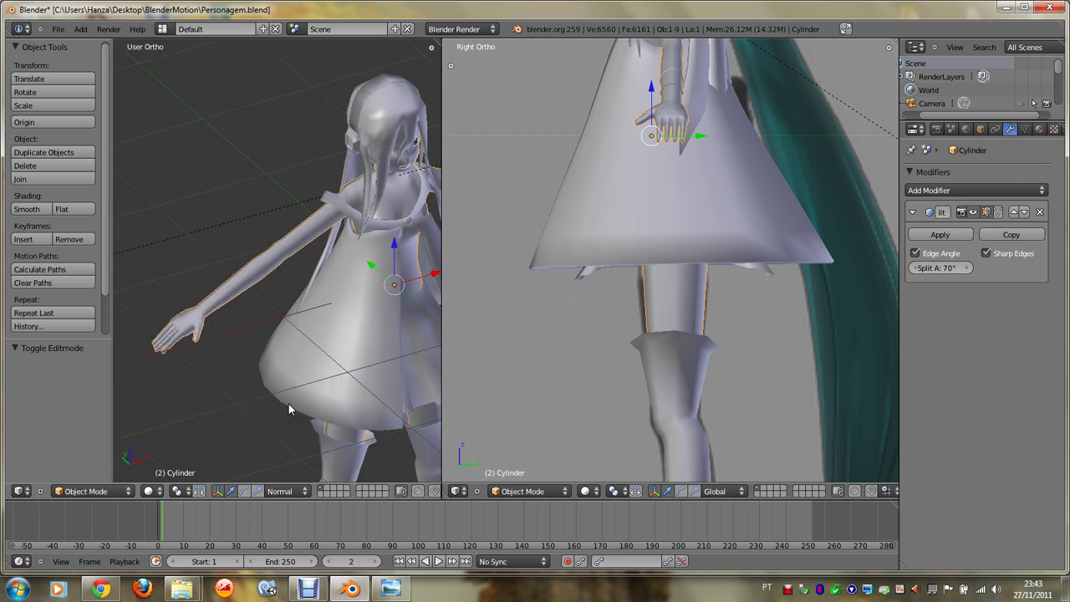
key(KP_4)
click(986, 253)
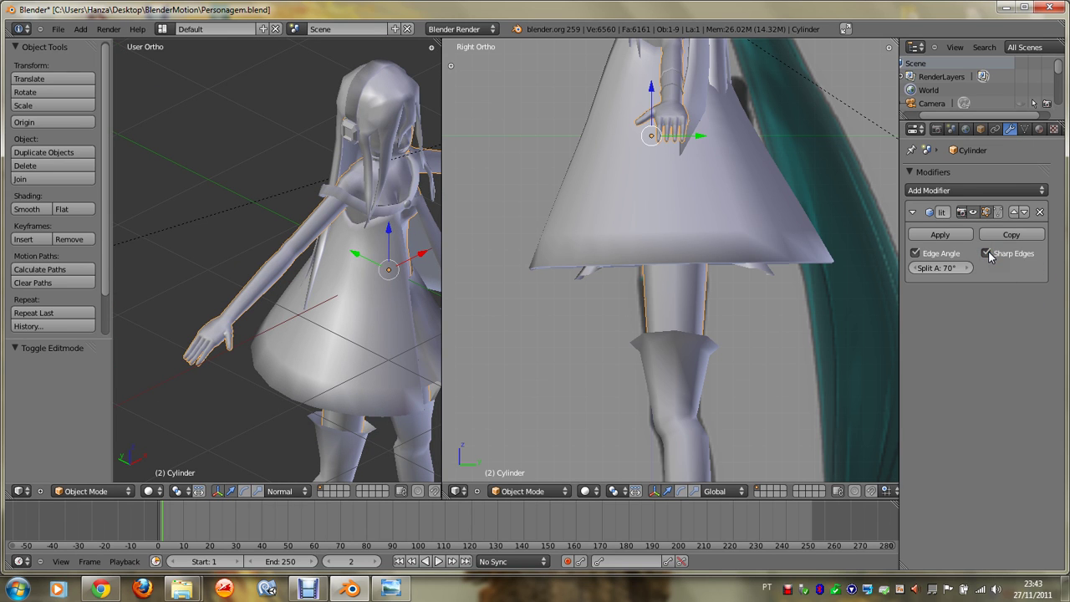
click(987, 254)
Step: Save the character over Personagem.blend, confirming the overwrite twice
key(ctrl+s)
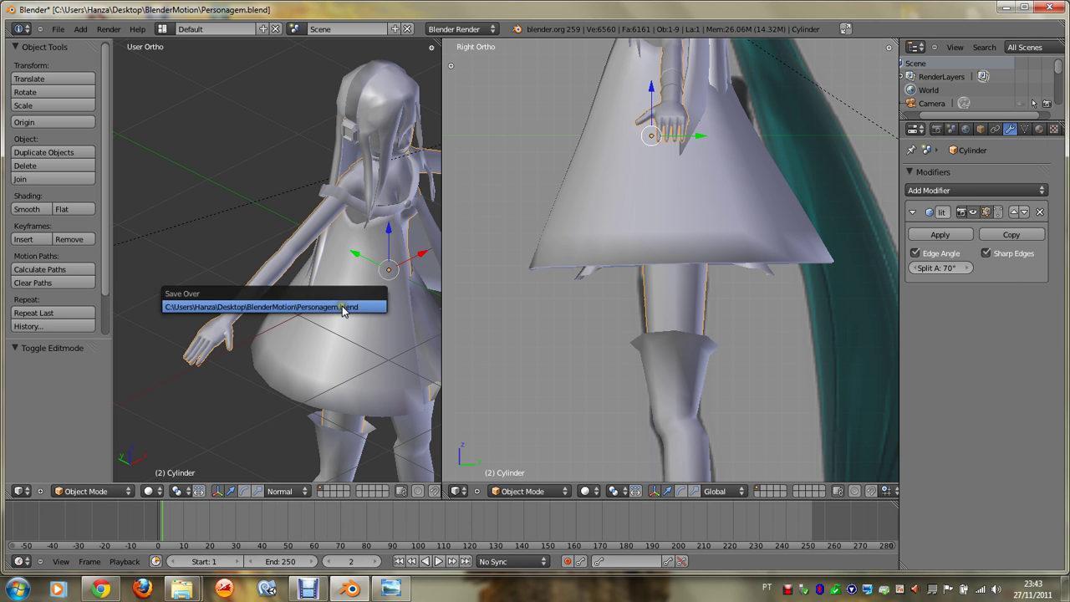
click(342, 306)
key(KP_1)
ctrl+scroll(342, 306, down, 2)
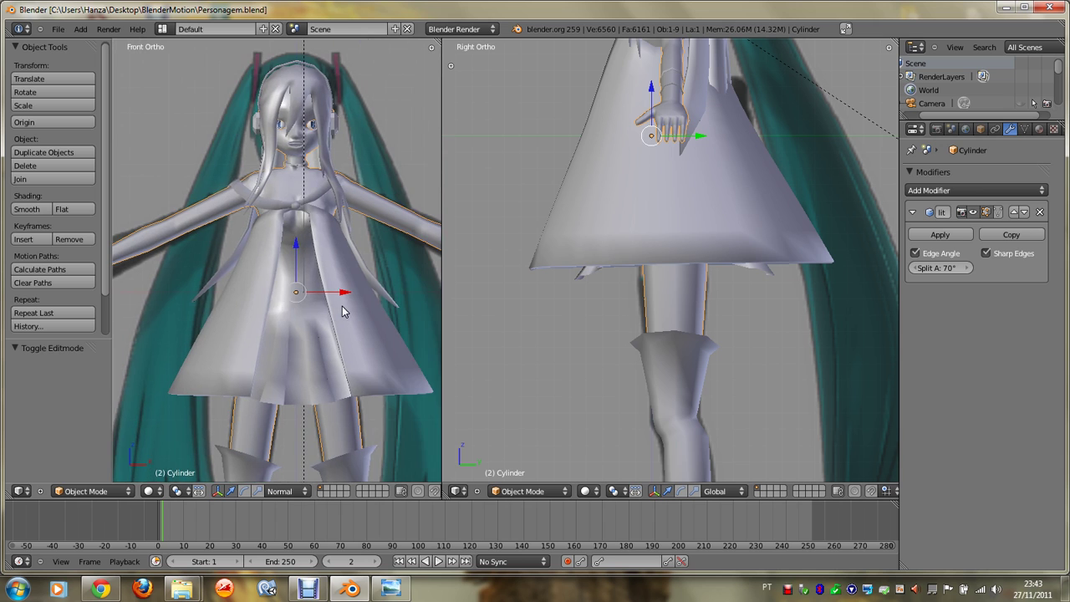
key(ctrl+s)
click(342, 303)
Step: Hide and show the hair, save over Personagem.blend again, and restore the Debut recorder window
key(KP_Divide)
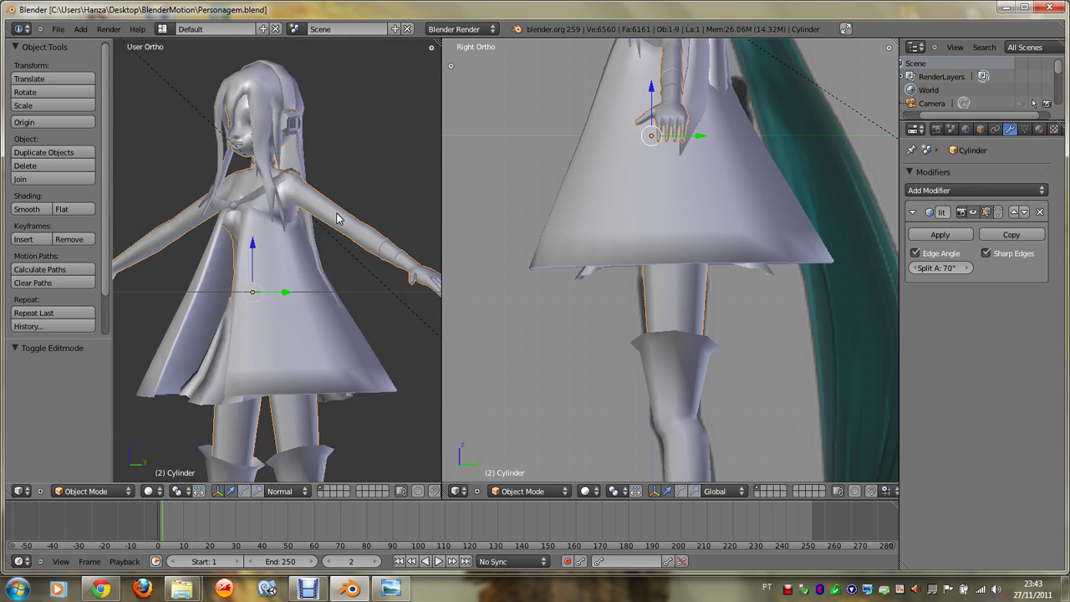
key(KP_Divide)
key(ctrl+s)
click(336, 214)
click(308, 589)
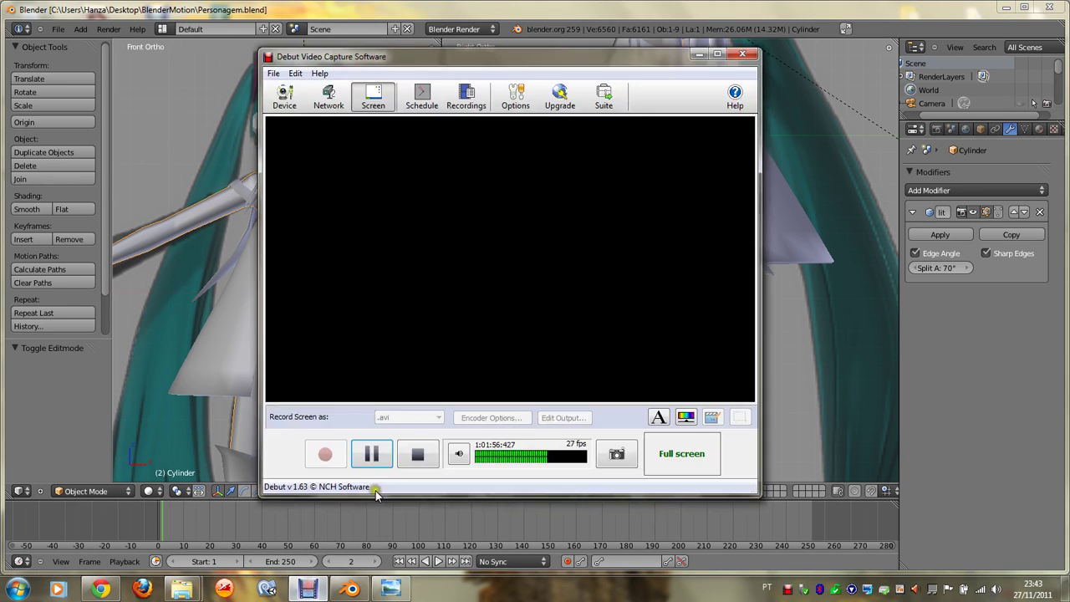